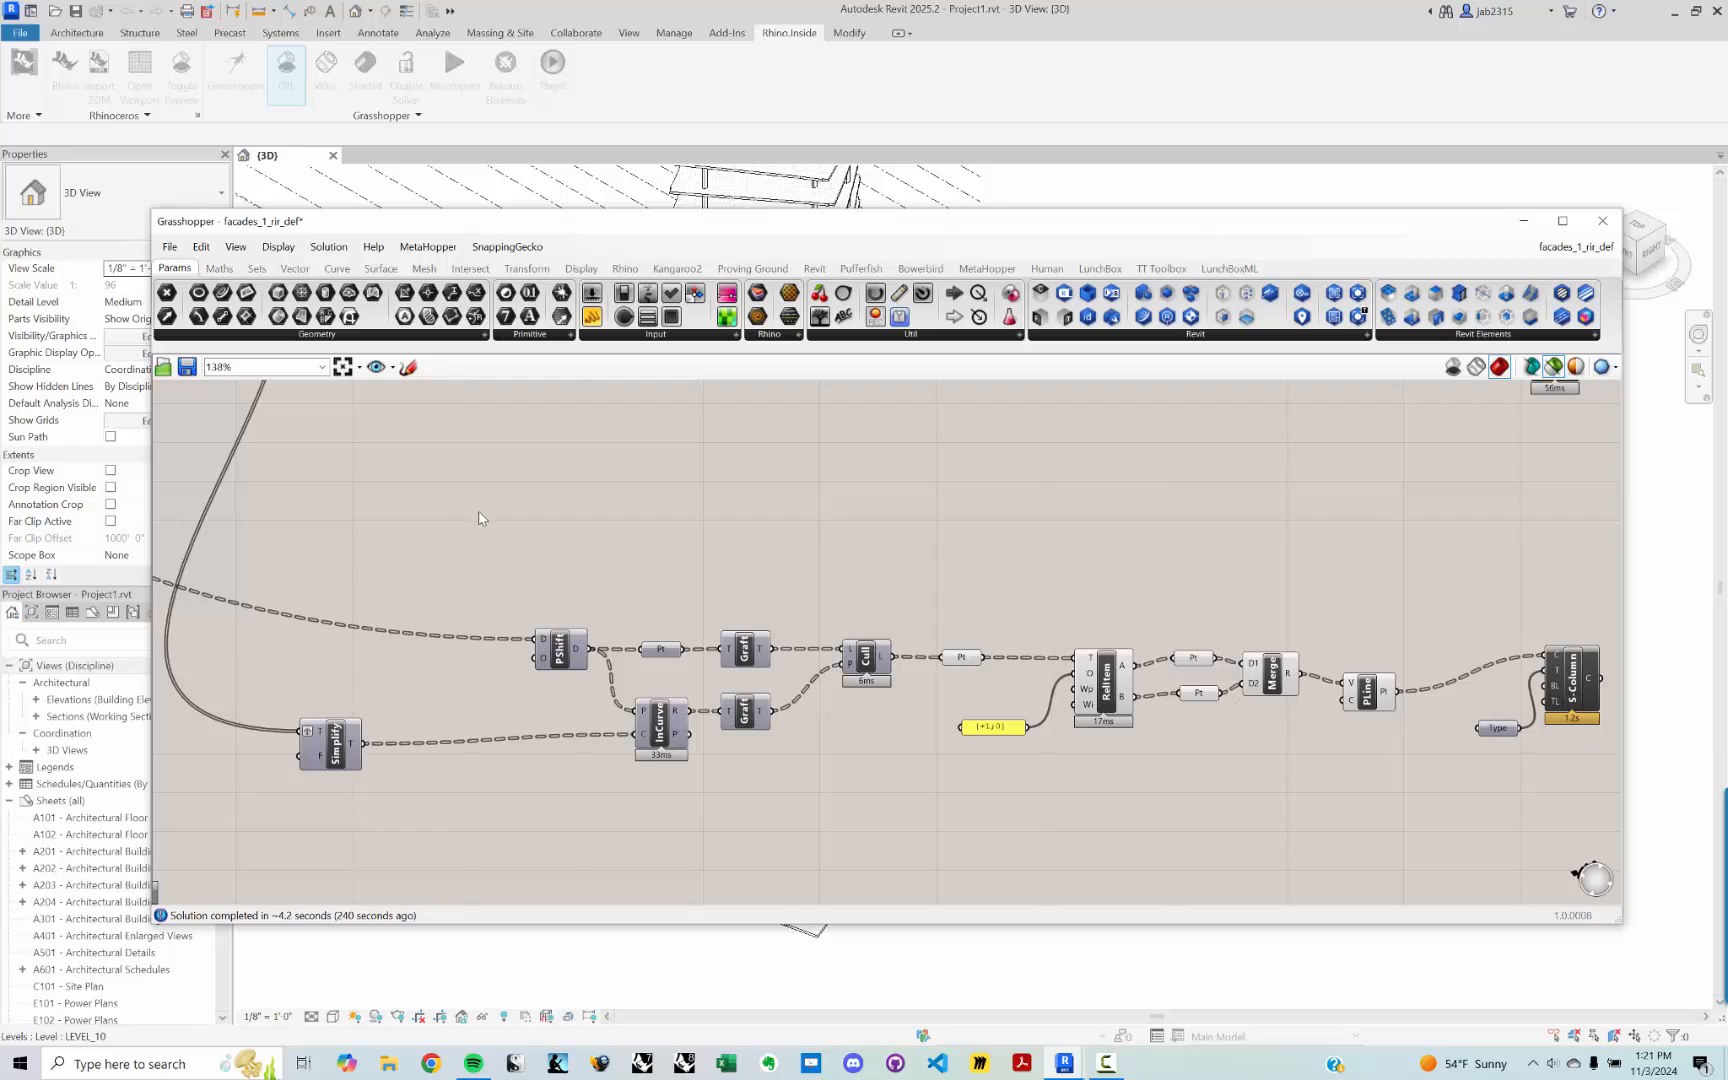
# Step: Move the Grasshopper window out of the way and examine the floors and columns of the Revit tower, especially at its base
pyautogui.moveTo(507, 547)
pyautogui.mouseDown(button='right')
pyautogui.moveTo(517, 528)
pyautogui.moveTo(487, 543)
pyautogui.mouseUp(button='right')
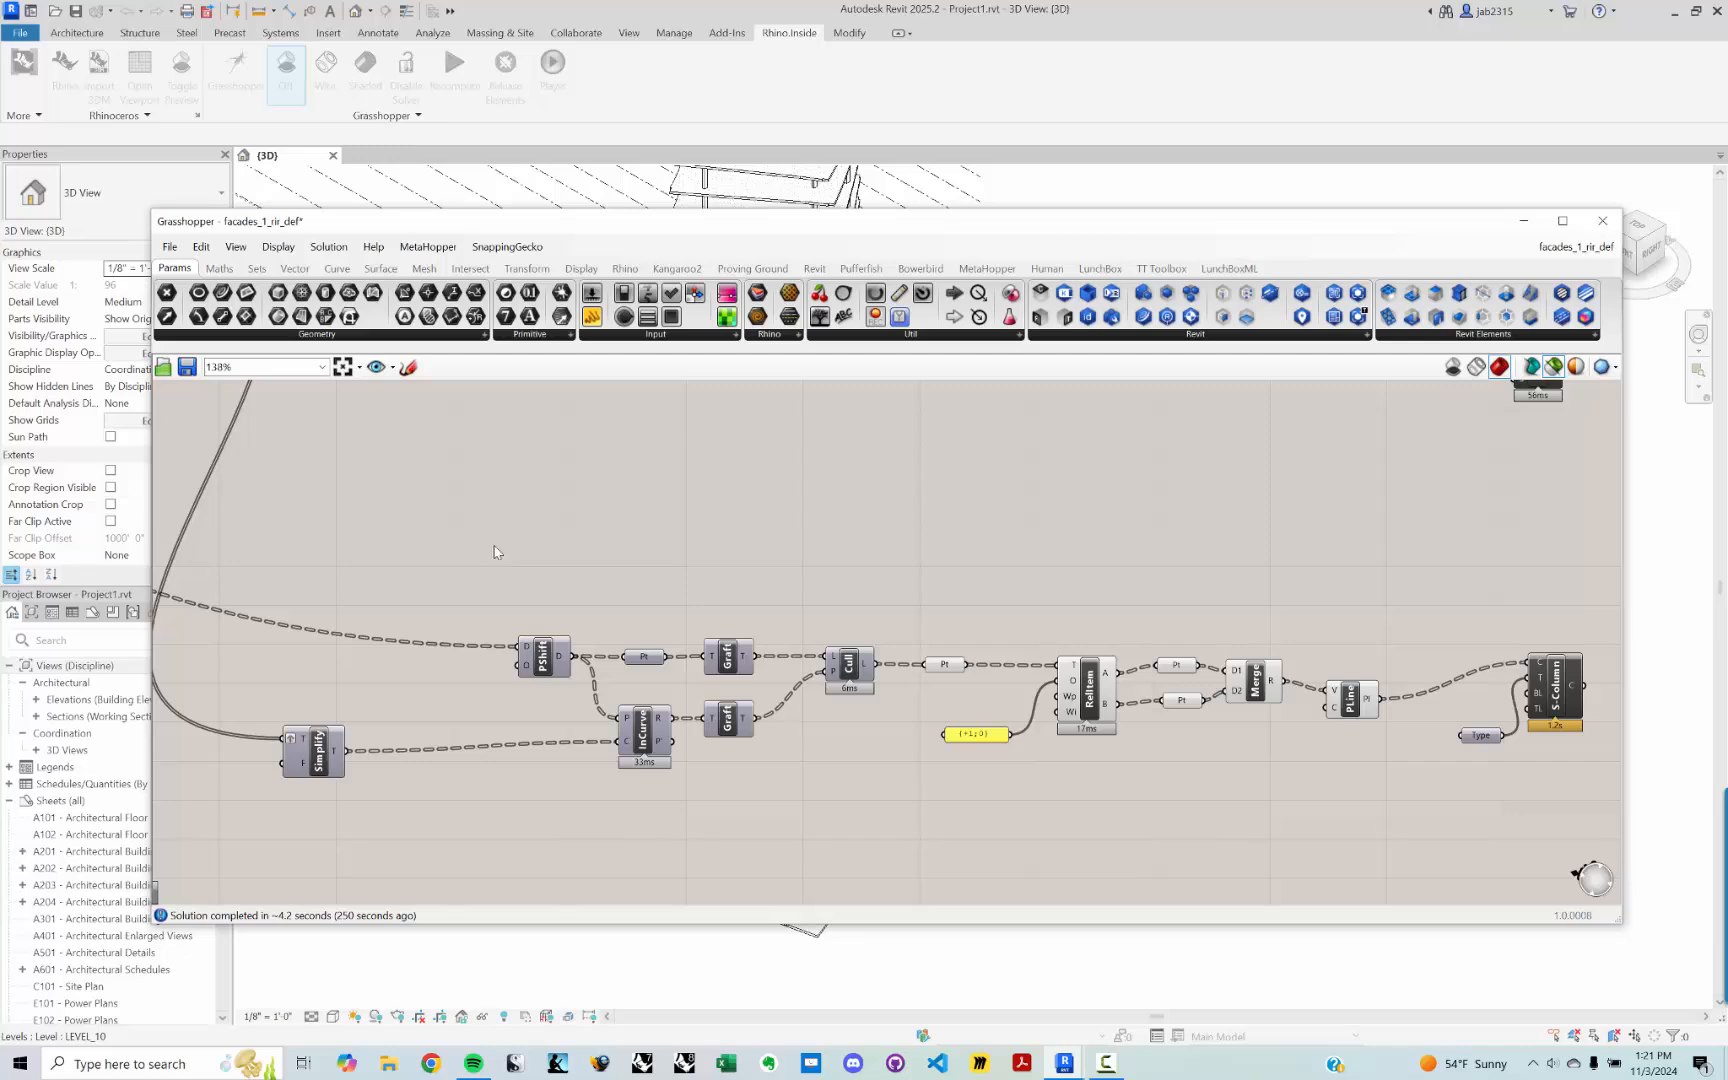
pyautogui.moveTo(516, 237); pyautogui.dragTo(500, 0)
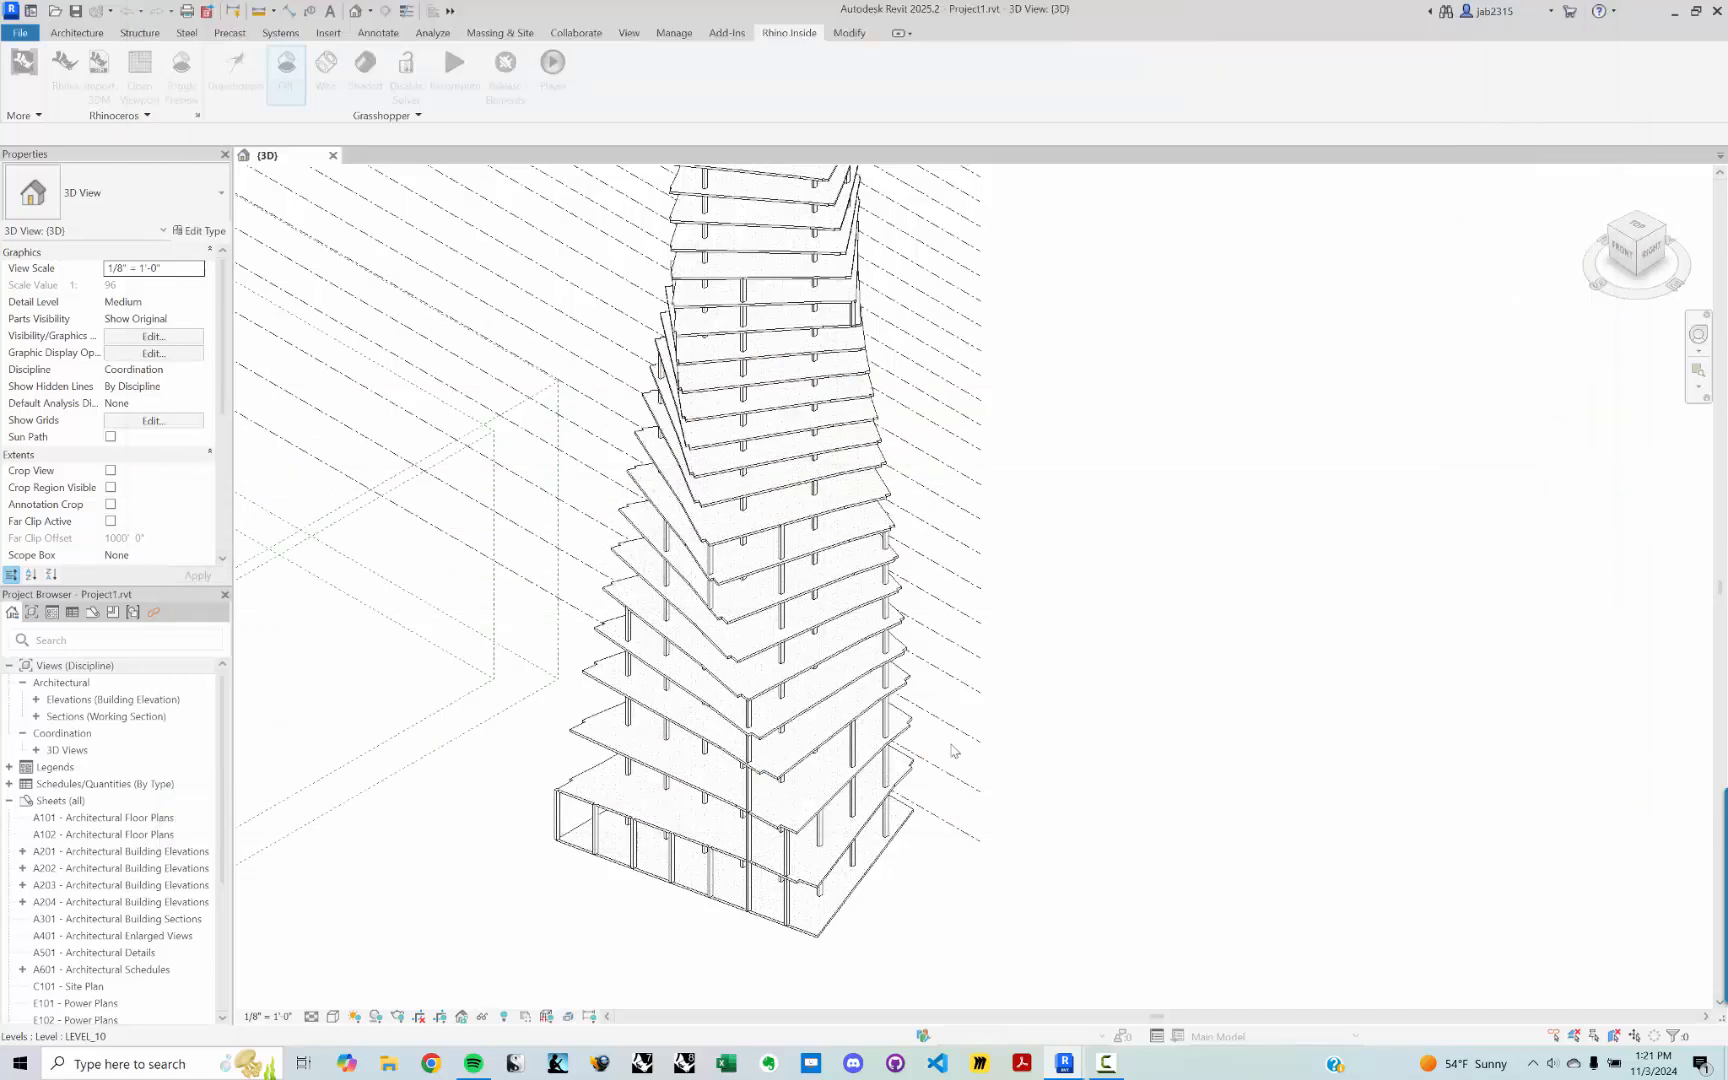
pyautogui.scroll(5, 744, 605)
pyautogui.scroll(-5, 774, 721)
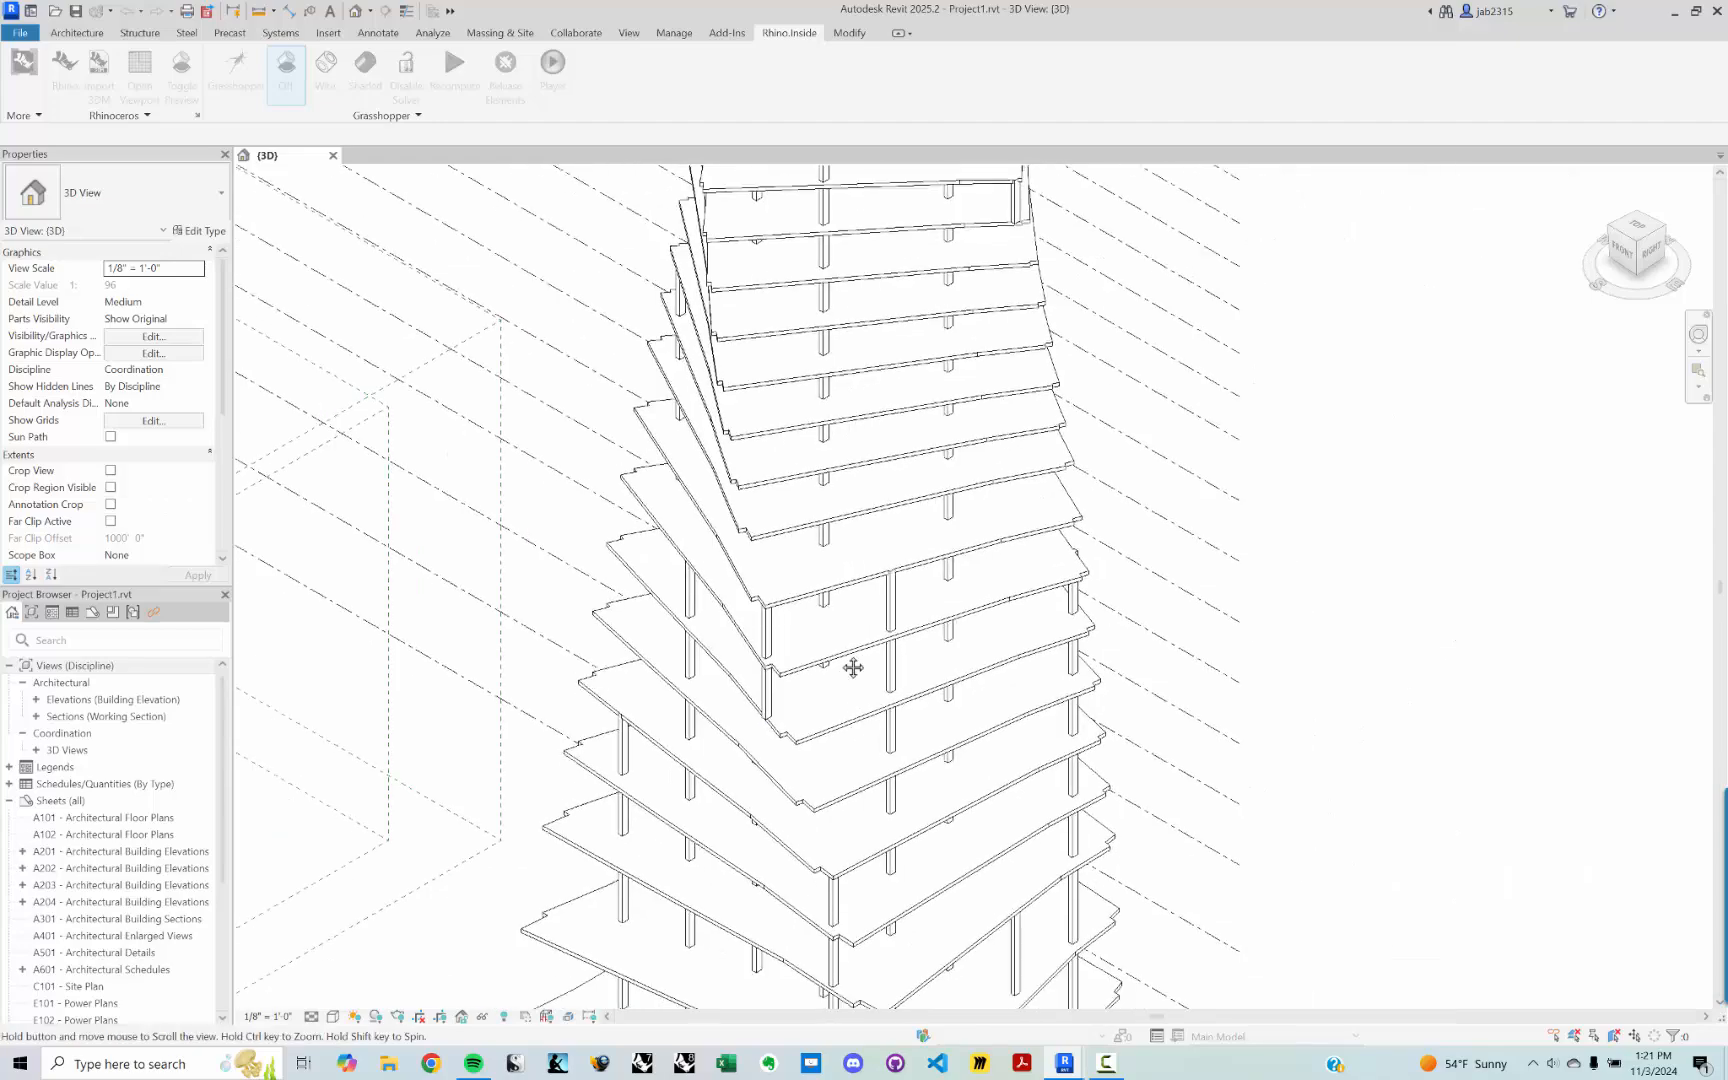
pyautogui.scroll(4, 852, 663)
pyautogui.scroll(2, 852, 855)
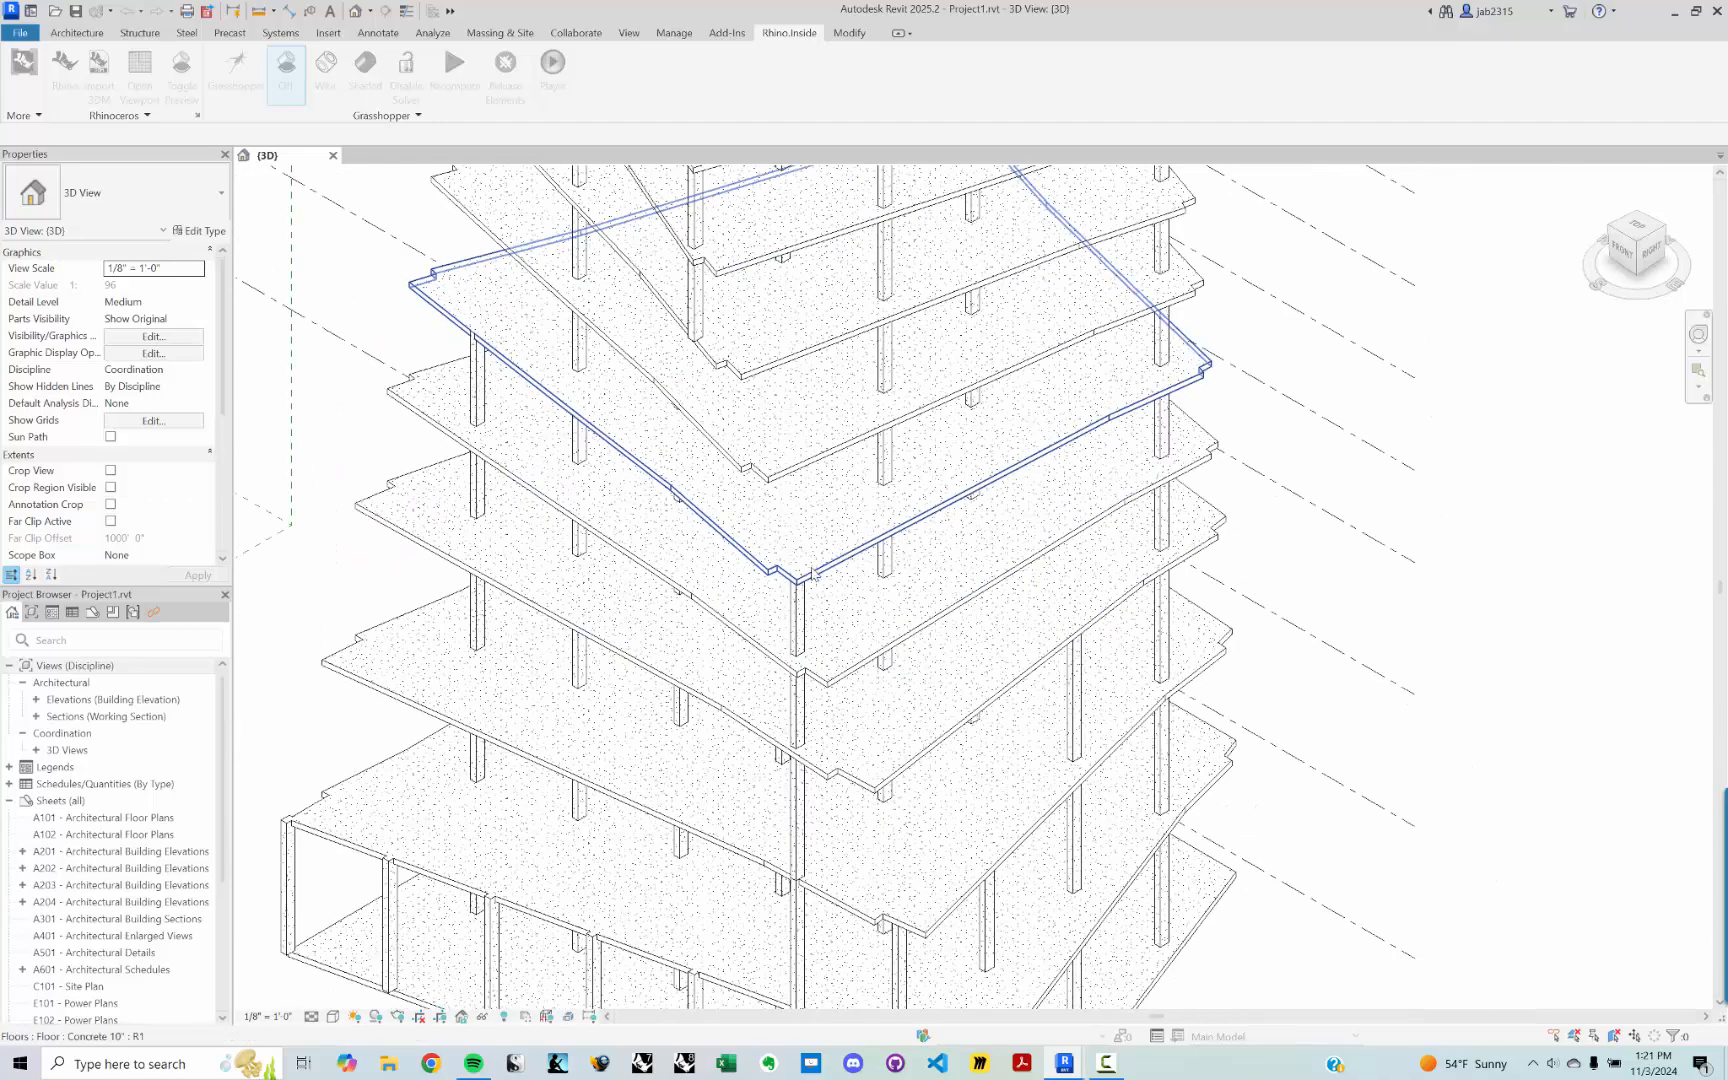
pyautogui.scroll(-4, 887, 920)
pyautogui.moveTo(808, 650); pyautogui.dragTo(838, 711, button='middle')
pyautogui.scroll(-3, 838, 711)
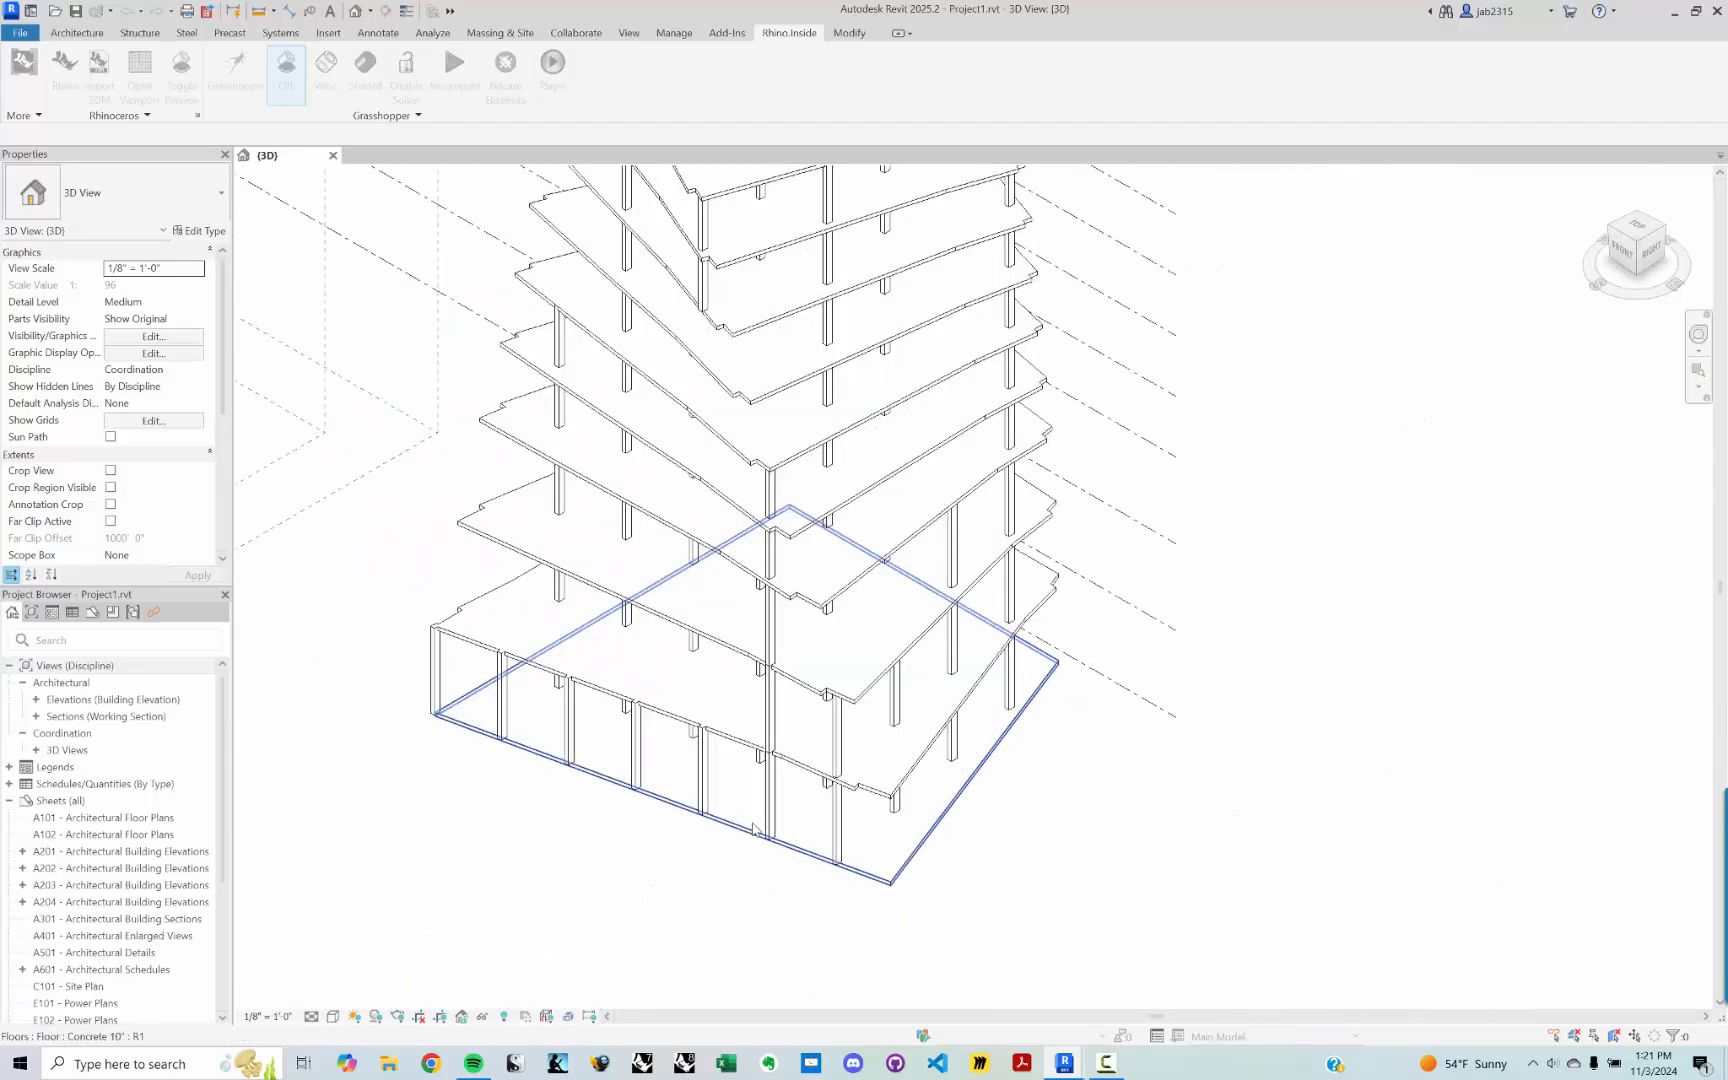
pyautogui.scroll(4, 838, 711)
pyautogui.scroll(-2, 838, 711)
pyautogui.scroll(2, 838, 711)
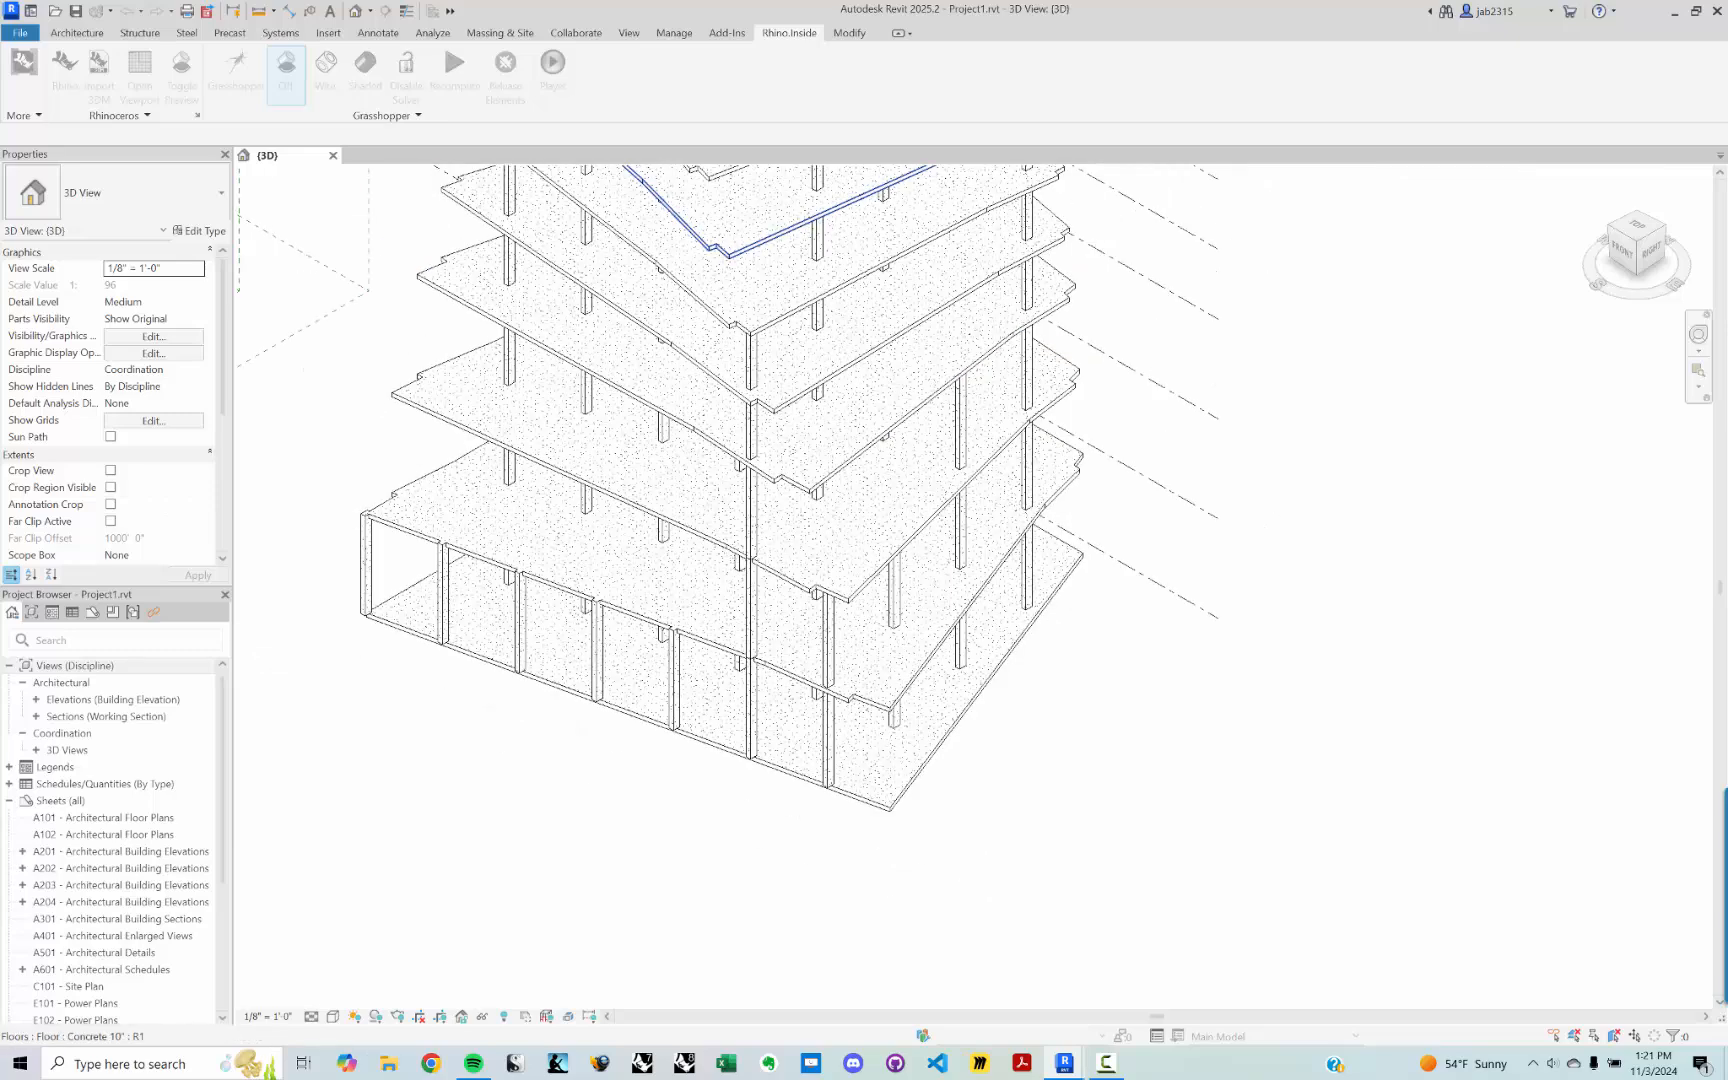
# Step: Switch back to Grasshopper, select the Simplify component feeding InCurve, and place the Rhino viewport beside the definition
pyautogui.moveTo(762, 0); pyautogui.dragTo(742, 184)
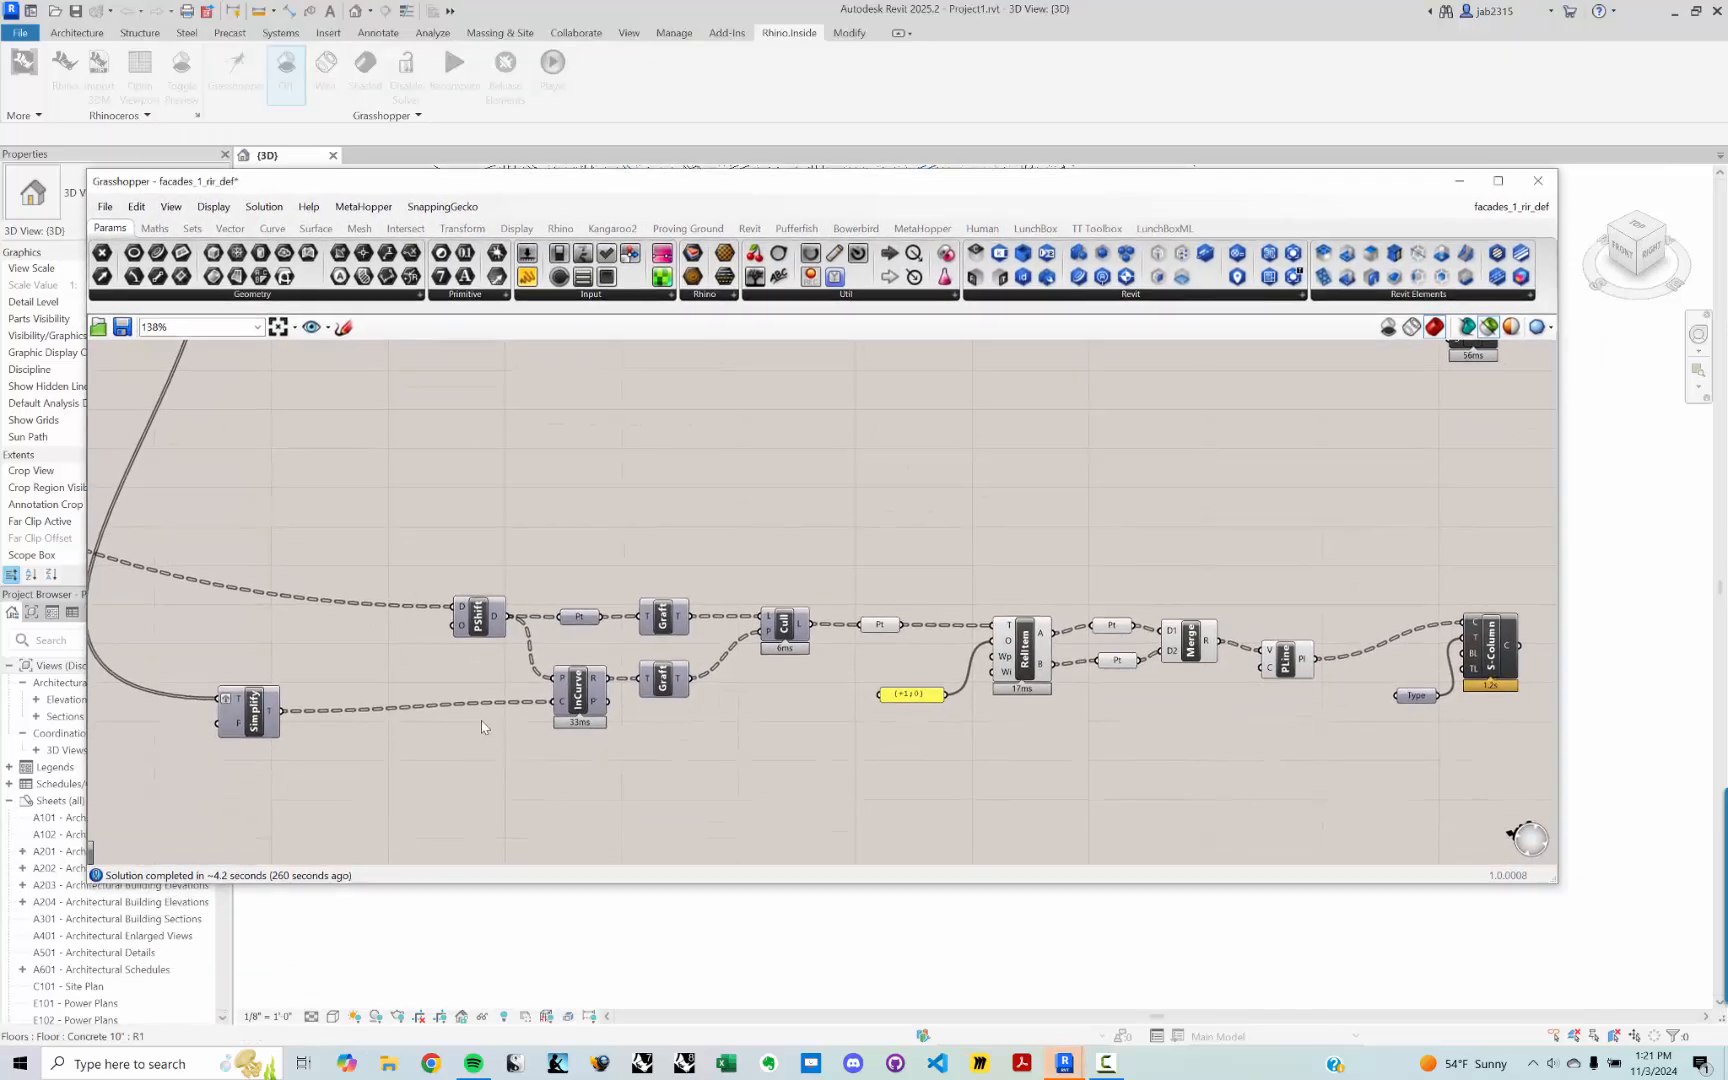
pyautogui.scroll(2, 360, 741)
pyautogui.click(305, 672)
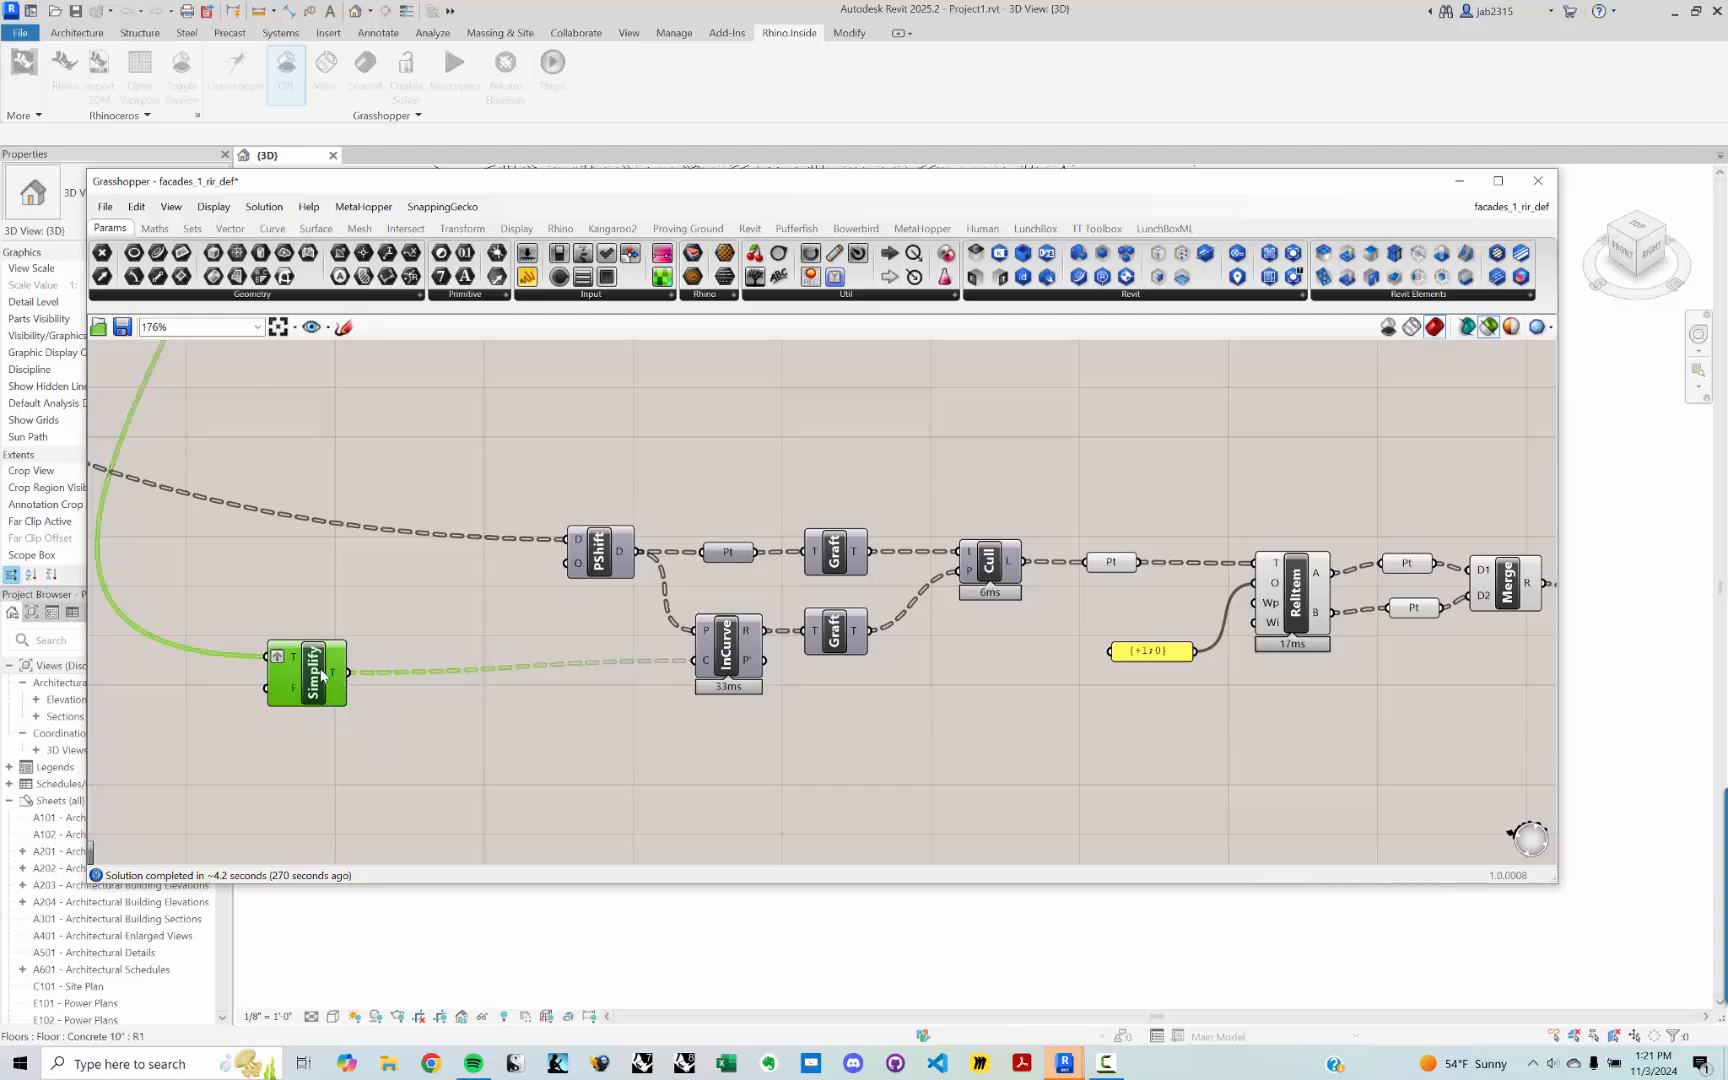
pyautogui.moveTo(752, 0); pyautogui.dragTo(502, 42)
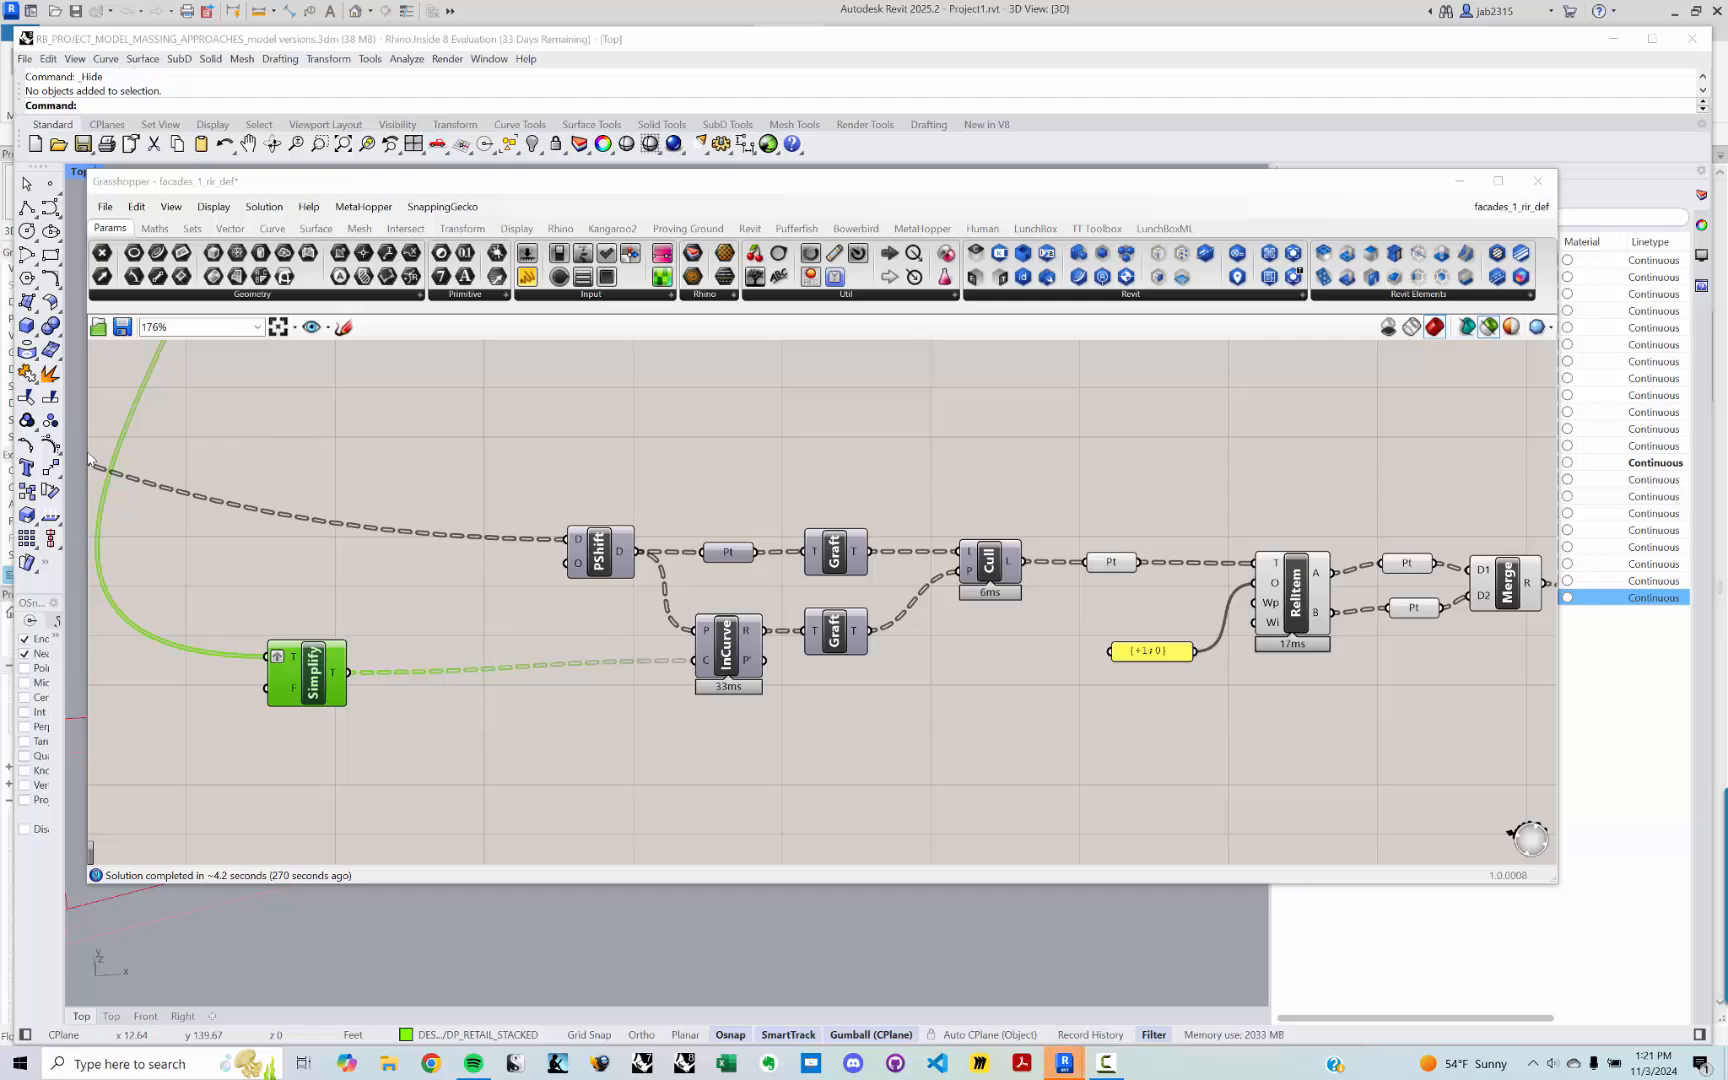
pyautogui.moveTo(88, 460); pyautogui.dragTo(827, 465)
# Step: Examine the highlighted floor outlines of the twisting tower in the Rhino viewport, mainly at the lower floors
pyautogui.keyDown('ctrl'); pyautogui.keyDown('shift'); pyautogui.moveTo(482, 628); pyautogui.dragTo(448, 602, button='right'); pyautogui.keyUp('shift'); pyautogui.keyUp('ctrl')
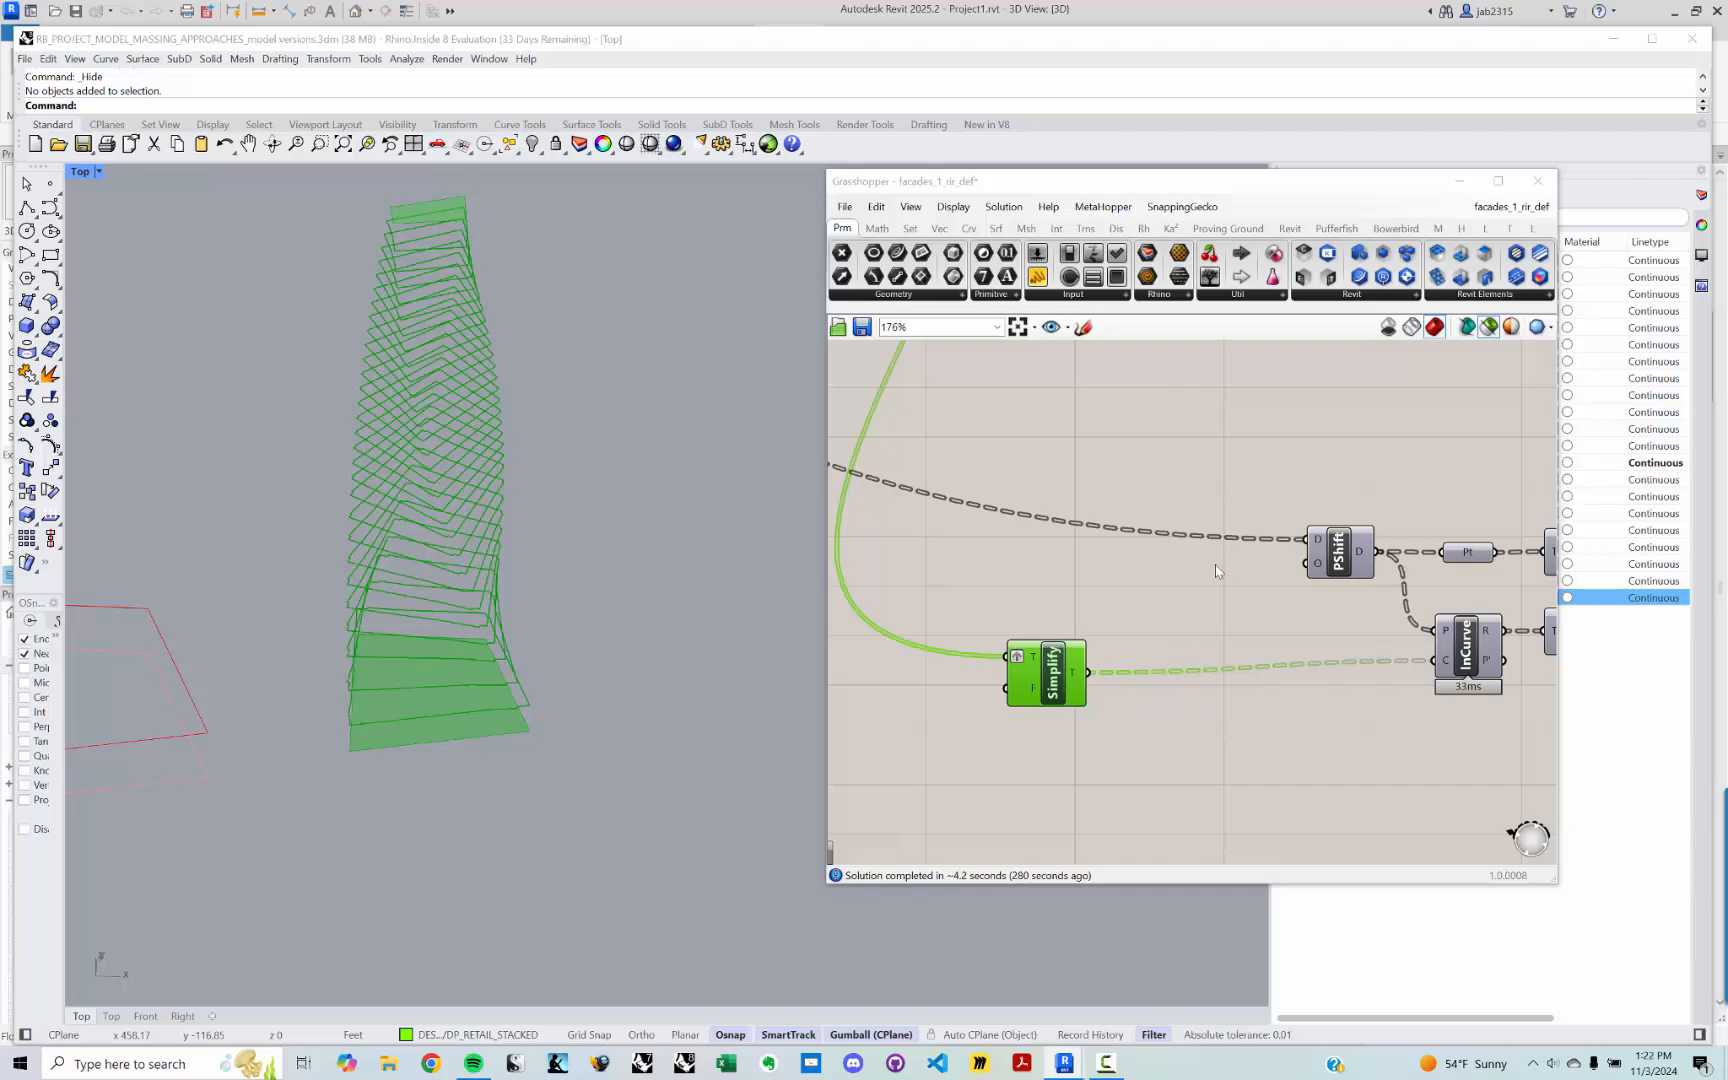
pyautogui.moveTo(1211, 598); pyautogui.dragTo(1196, 560, button='right')
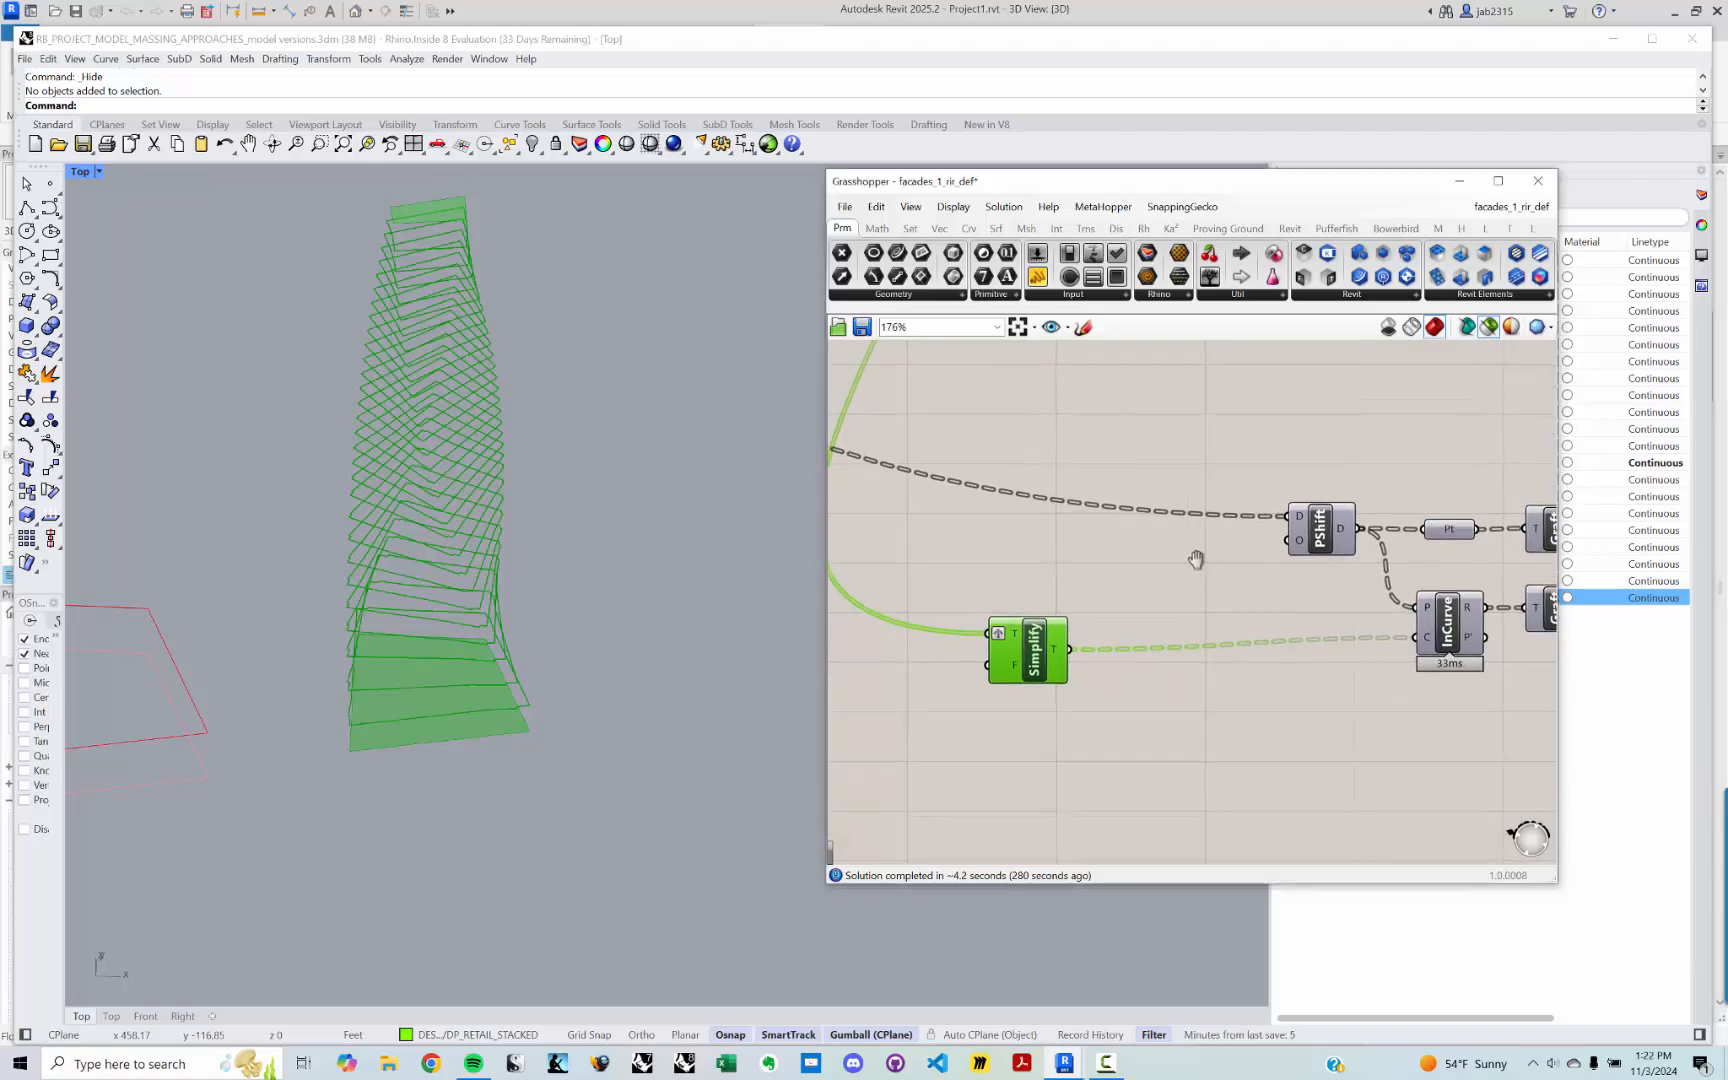
pyautogui.scroll(5, 310, 736)
pyautogui.scroll(3, 430, 733)
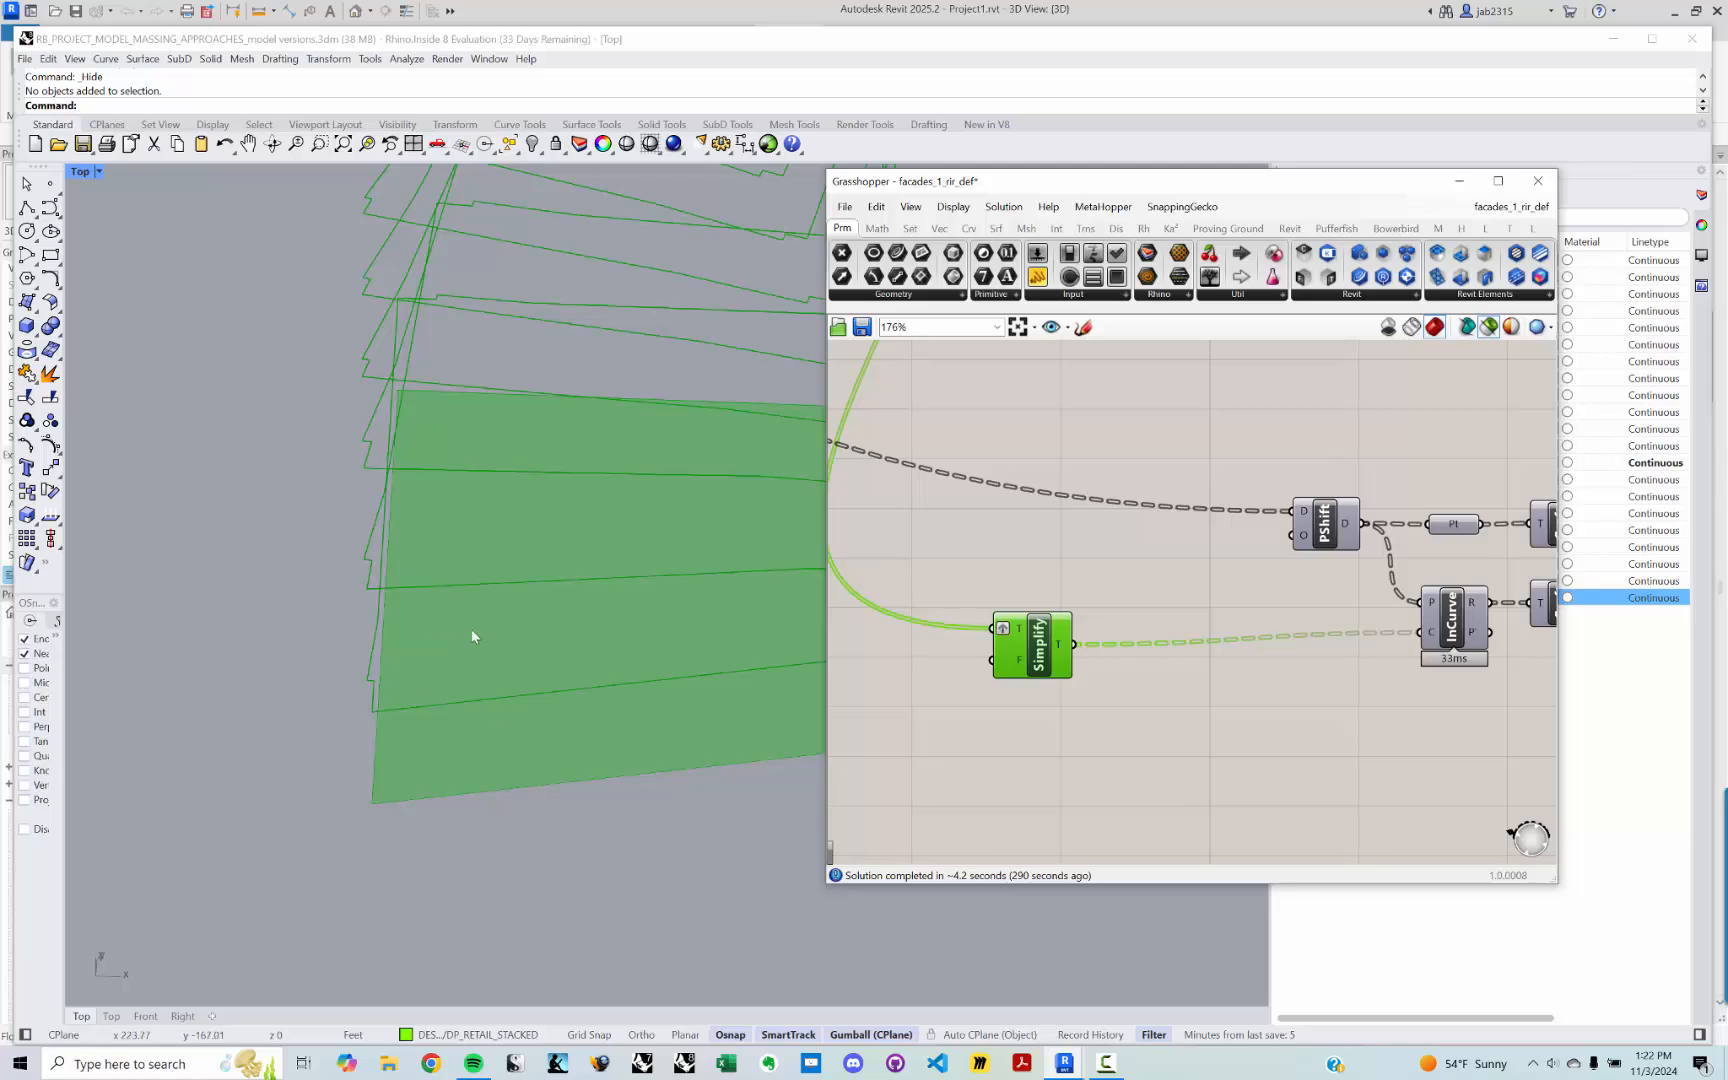
pyautogui.scroll(-5, 473, 636)
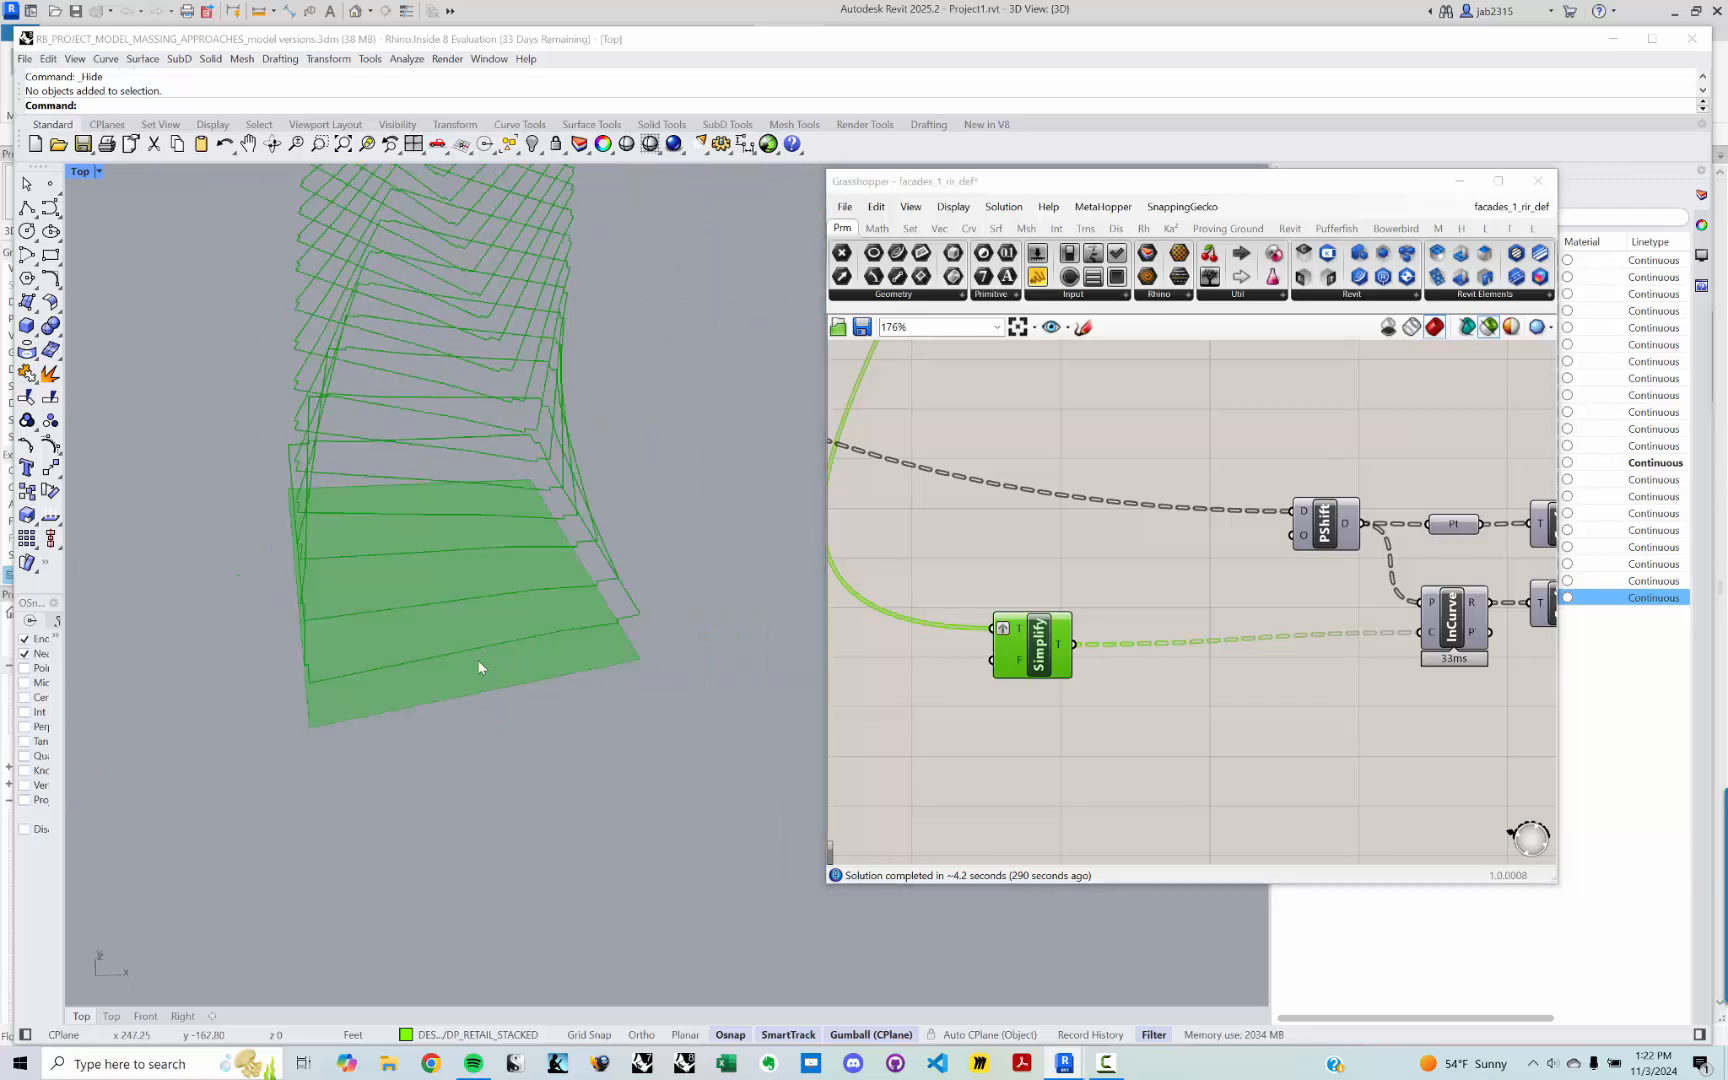
pyautogui.moveTo(482, 636); pyautogui.dragTo(475, 643, button='right')
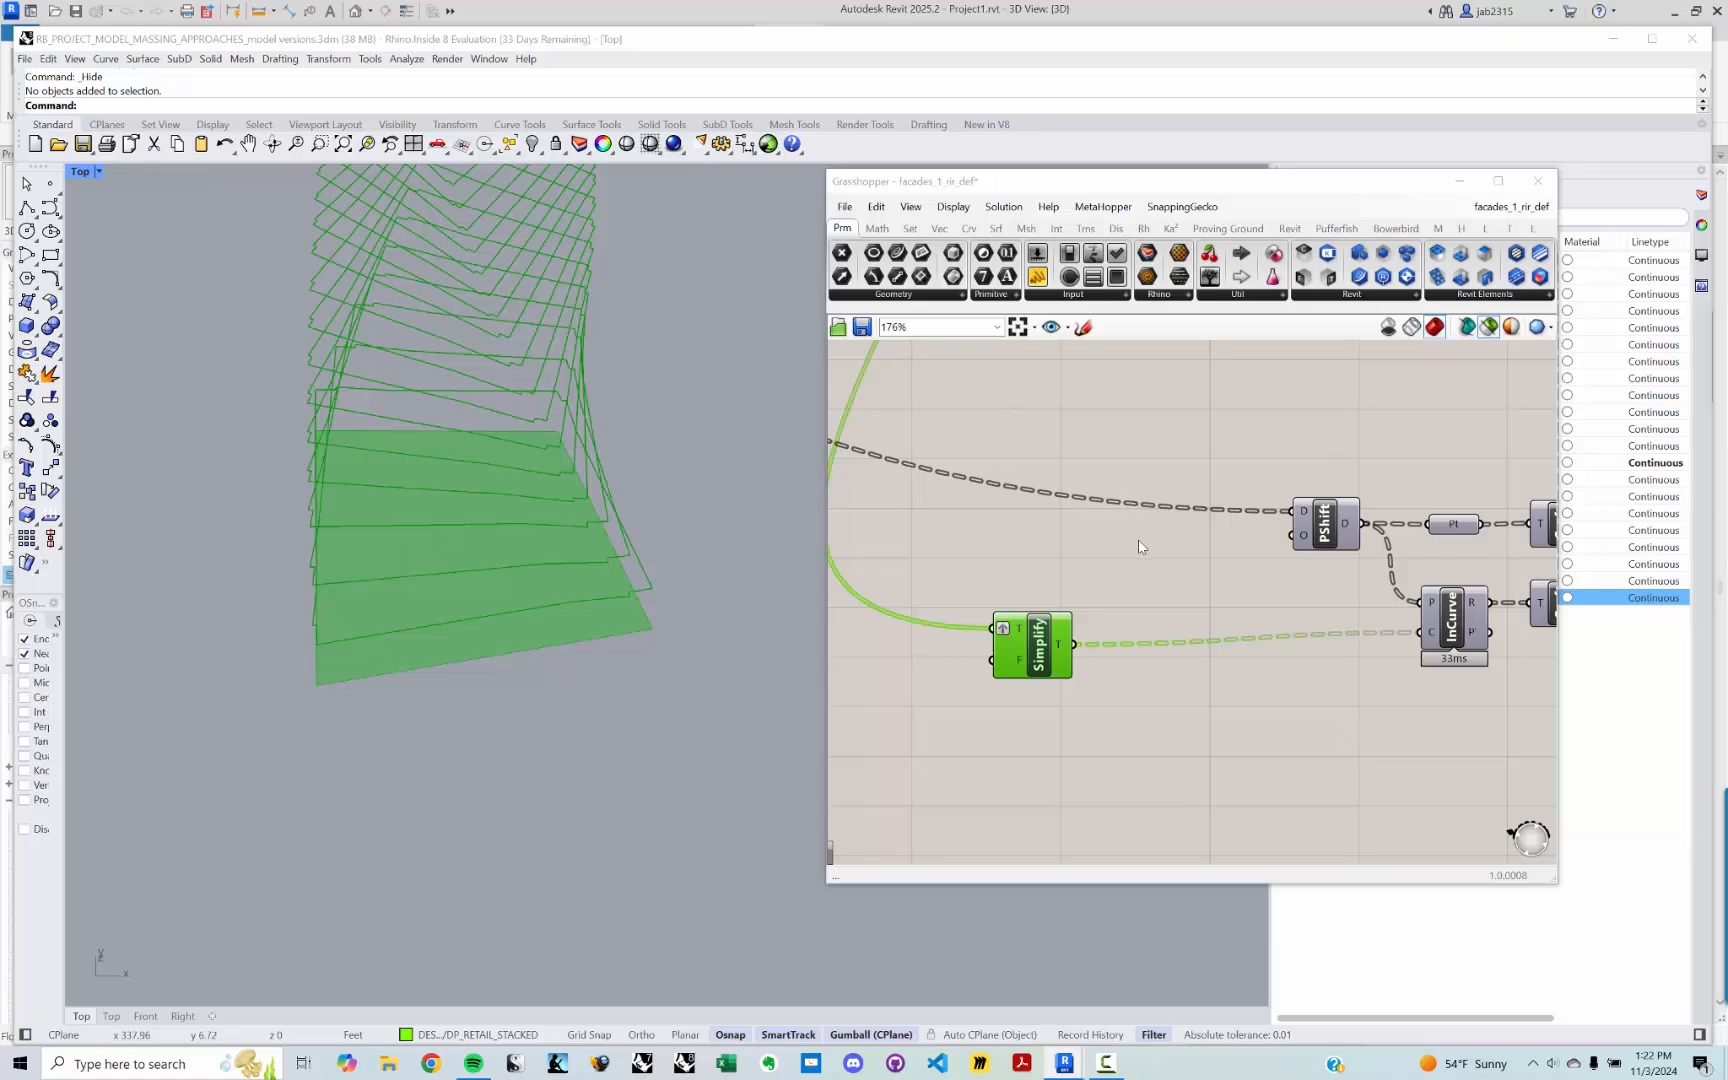
# Step: Show all hidden objects in the Rhino model with the Show command
pyautogui.scroll(-5, 1185, 705)
pyautogui.scroll(-5, 1160, 642)
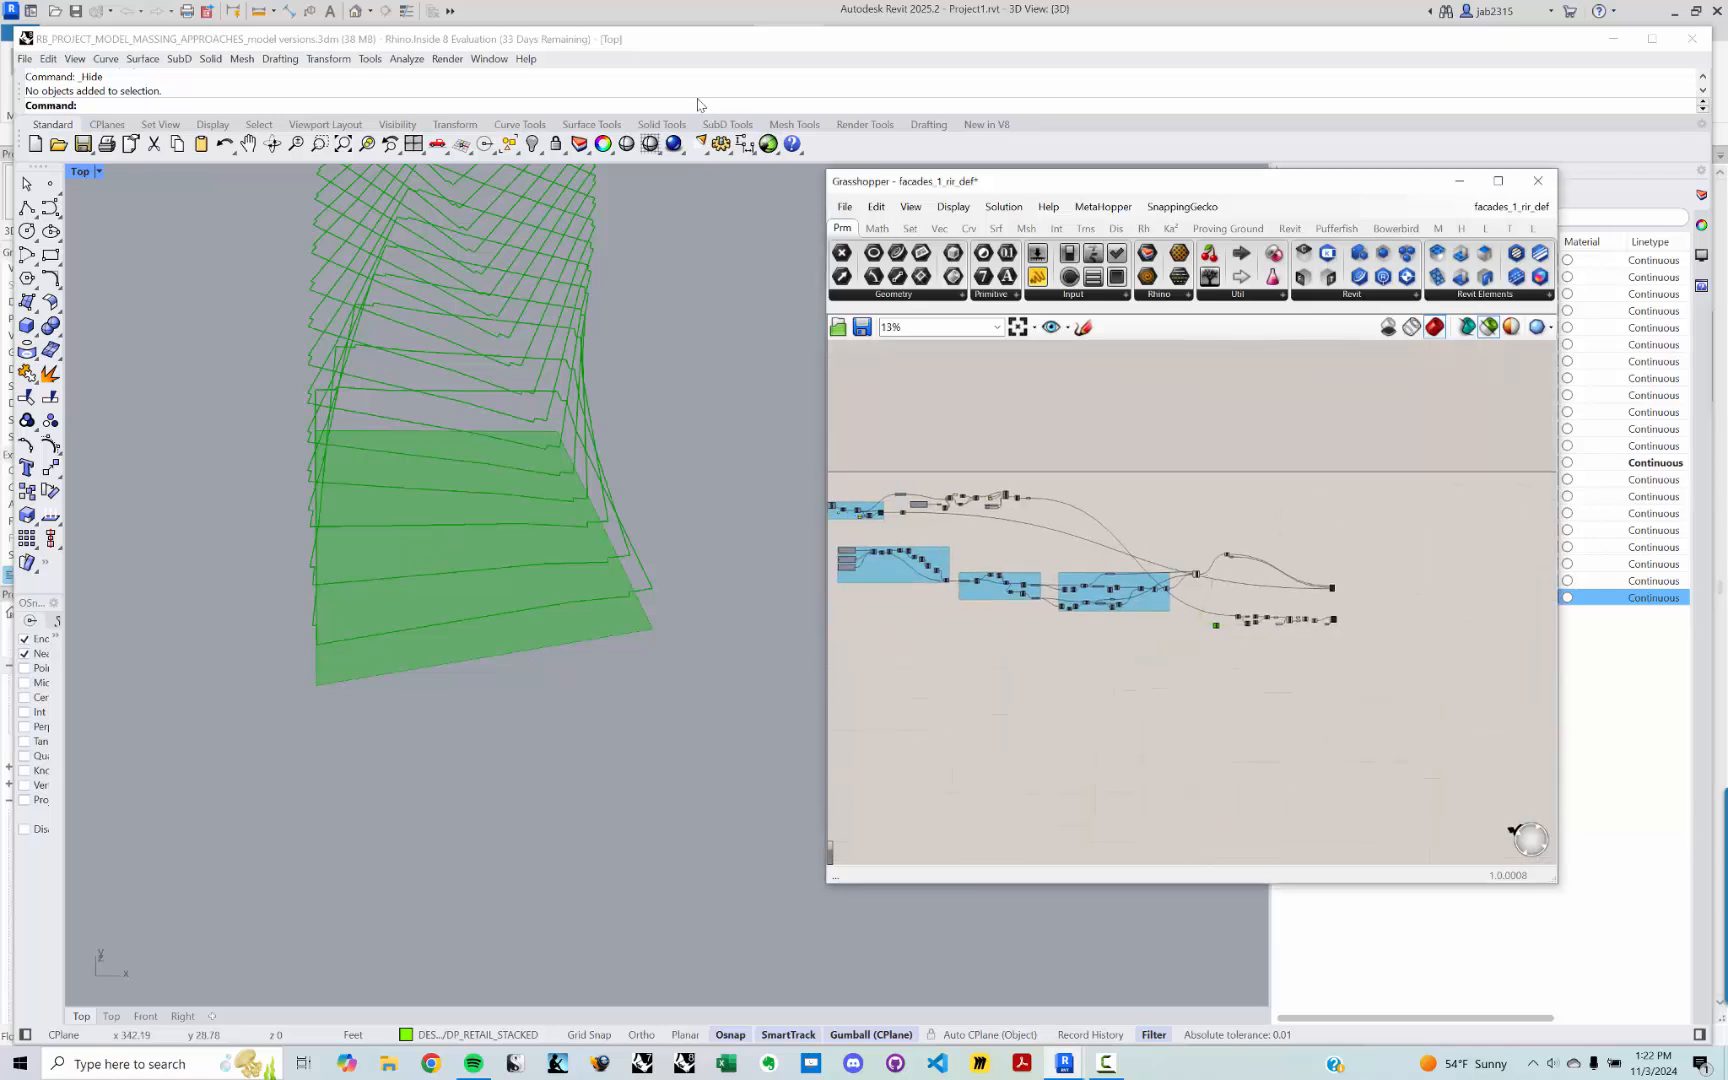
pyautogui.click(567, 473)
pyautogui.write('Show')
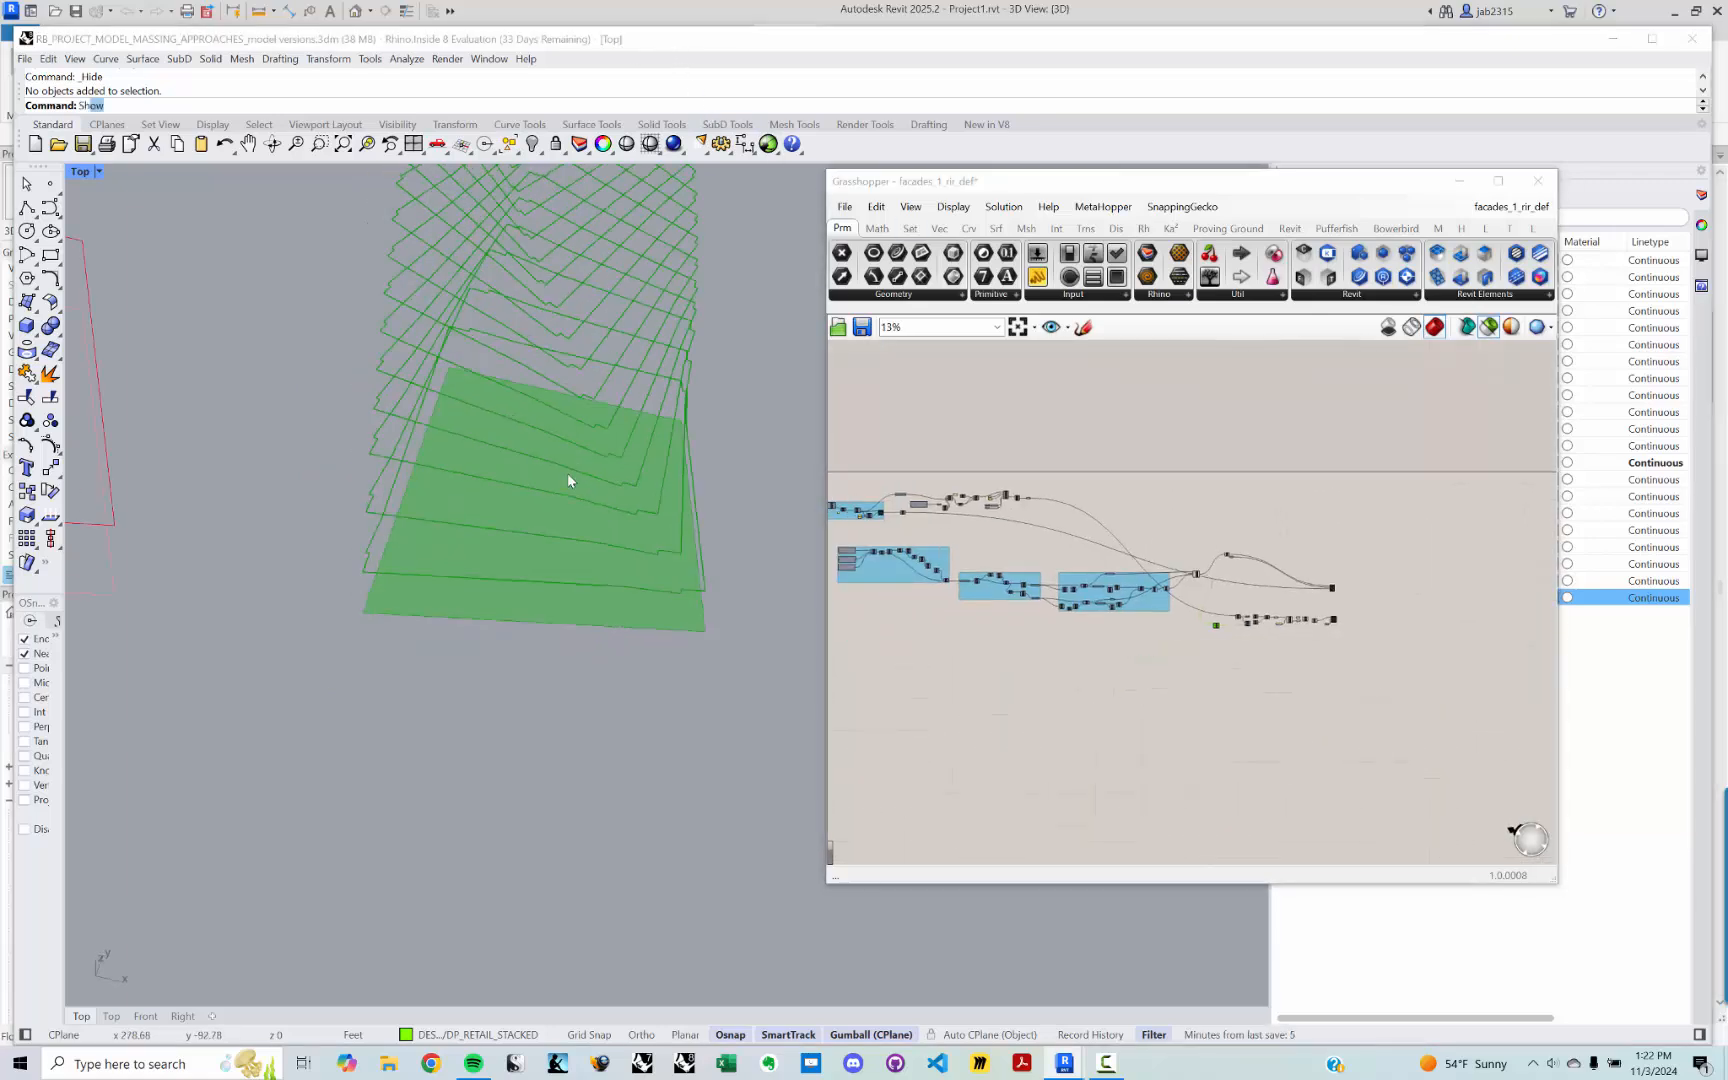
pyautogui.press('Return')
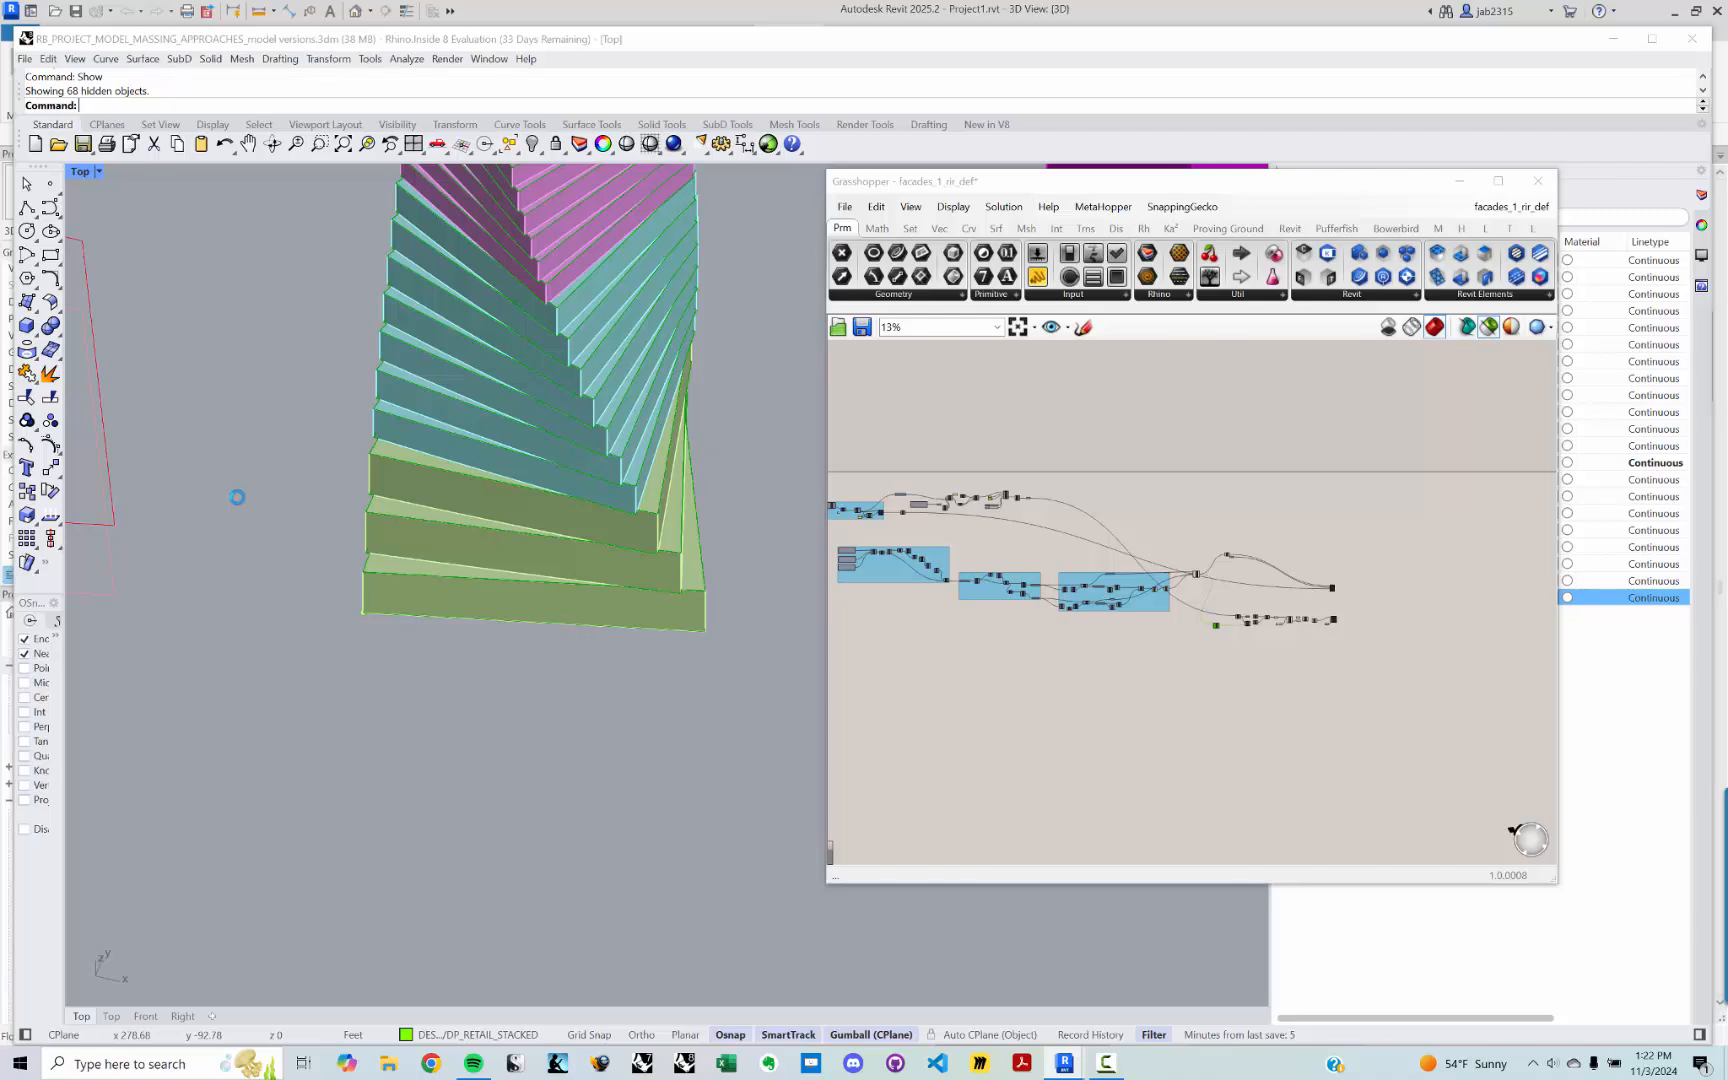
# Step: Compare the twisted surface, stacked-floor and block massing towers in Rhino, and inspect the lower floors of the stacked one
pyautogui.scroll(-2, 237, 497)
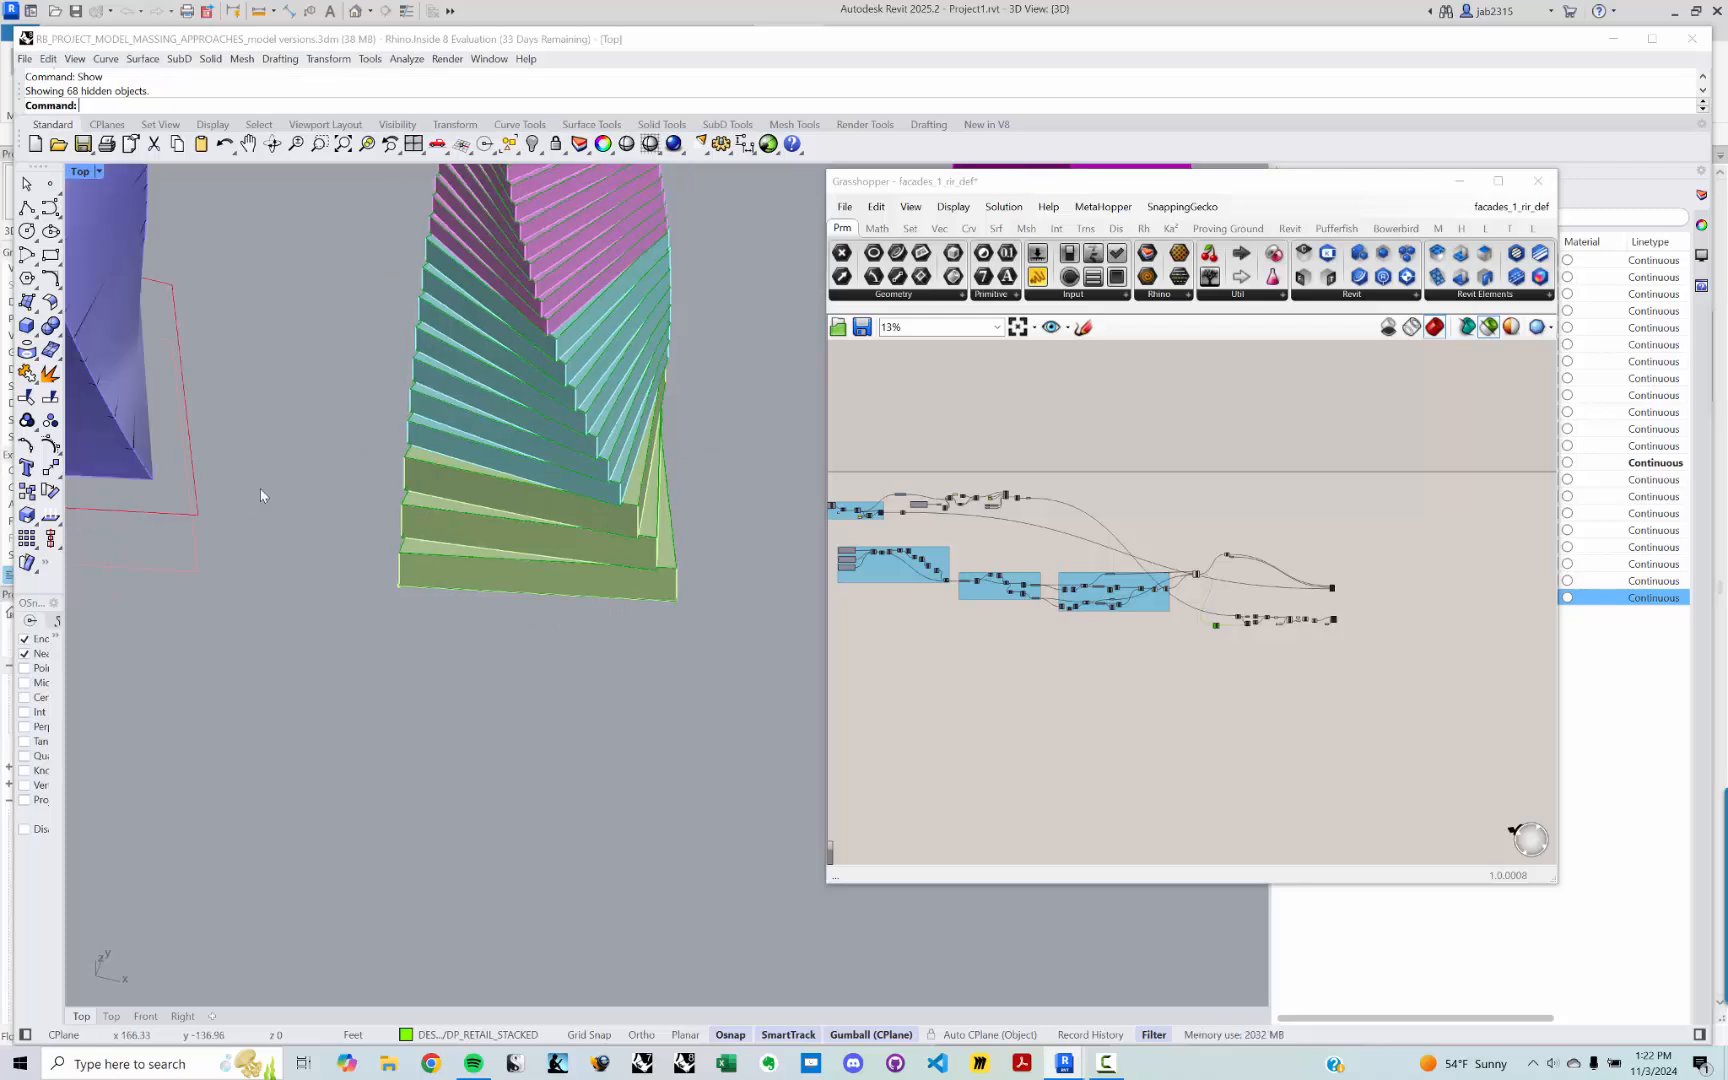
pyautogui.scroll(-5, 292, 470)
pyautogui.scroll(3, 413, 559)
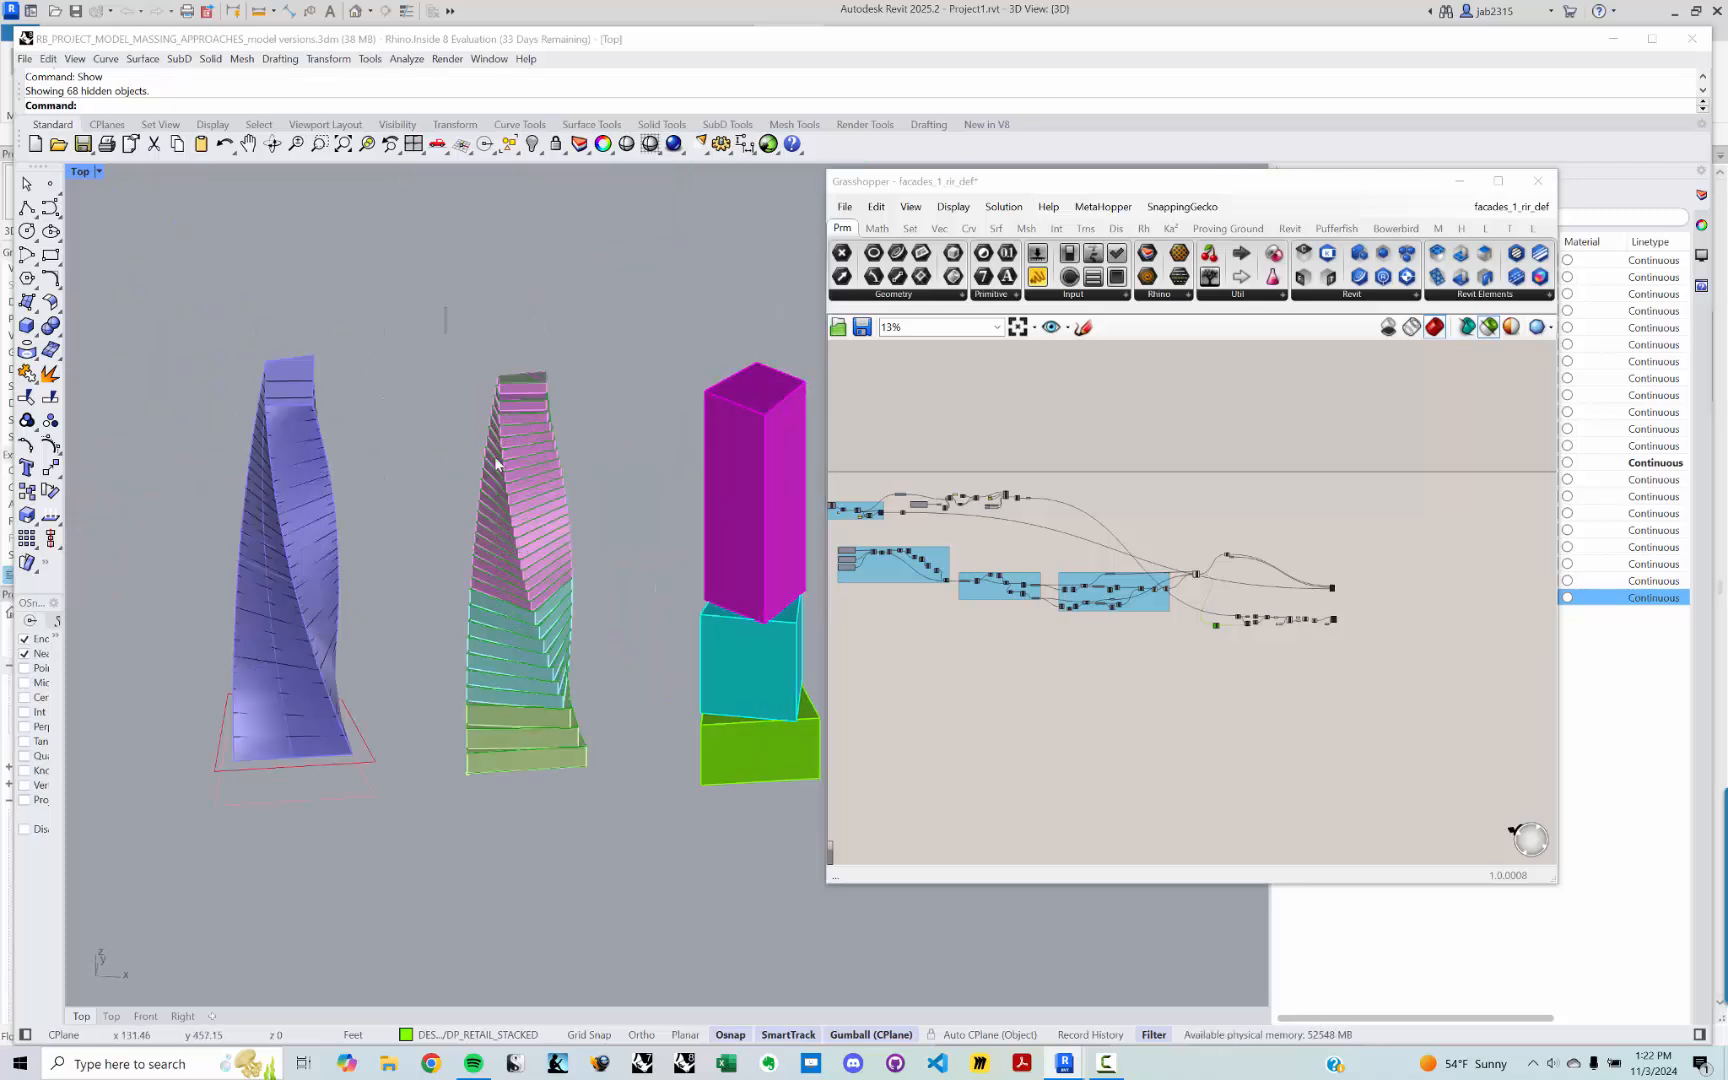
pyautogui.moveTo(445, 306); pyautogui.dragTo(660, 873)
pyautogui.click(624, 819)
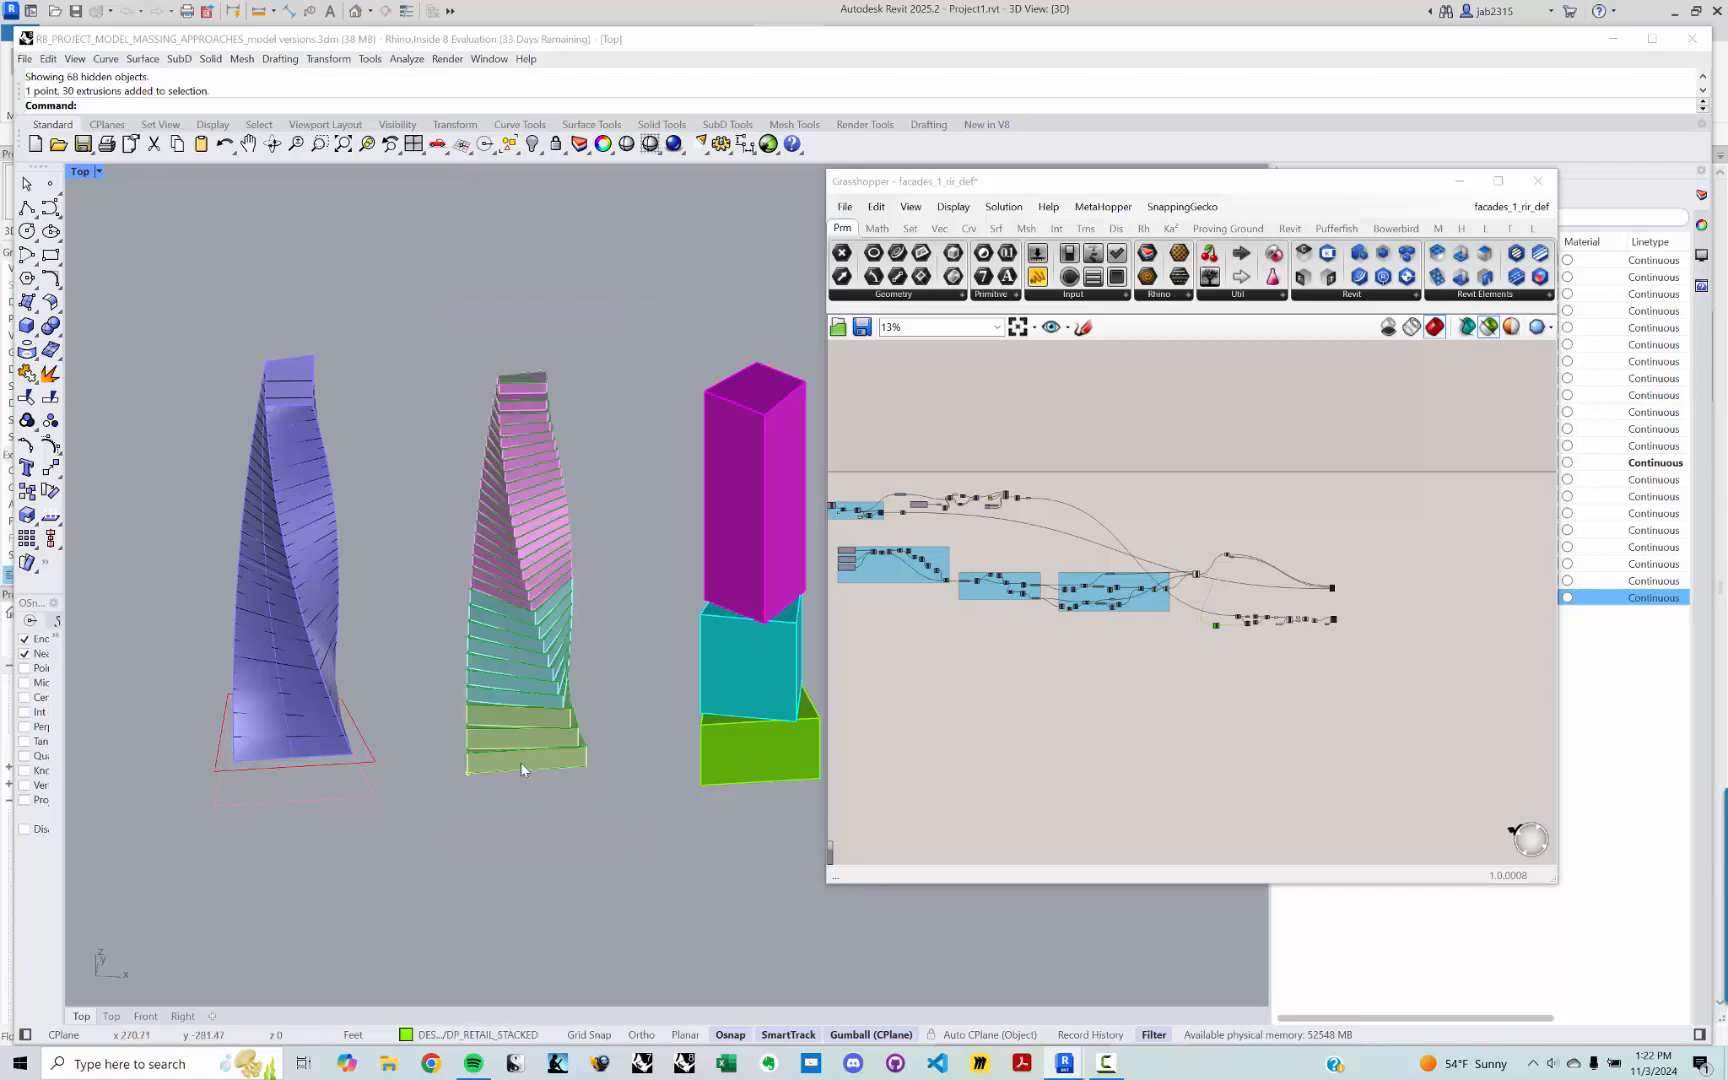
pyautogui.scroll(4, 466, 556)
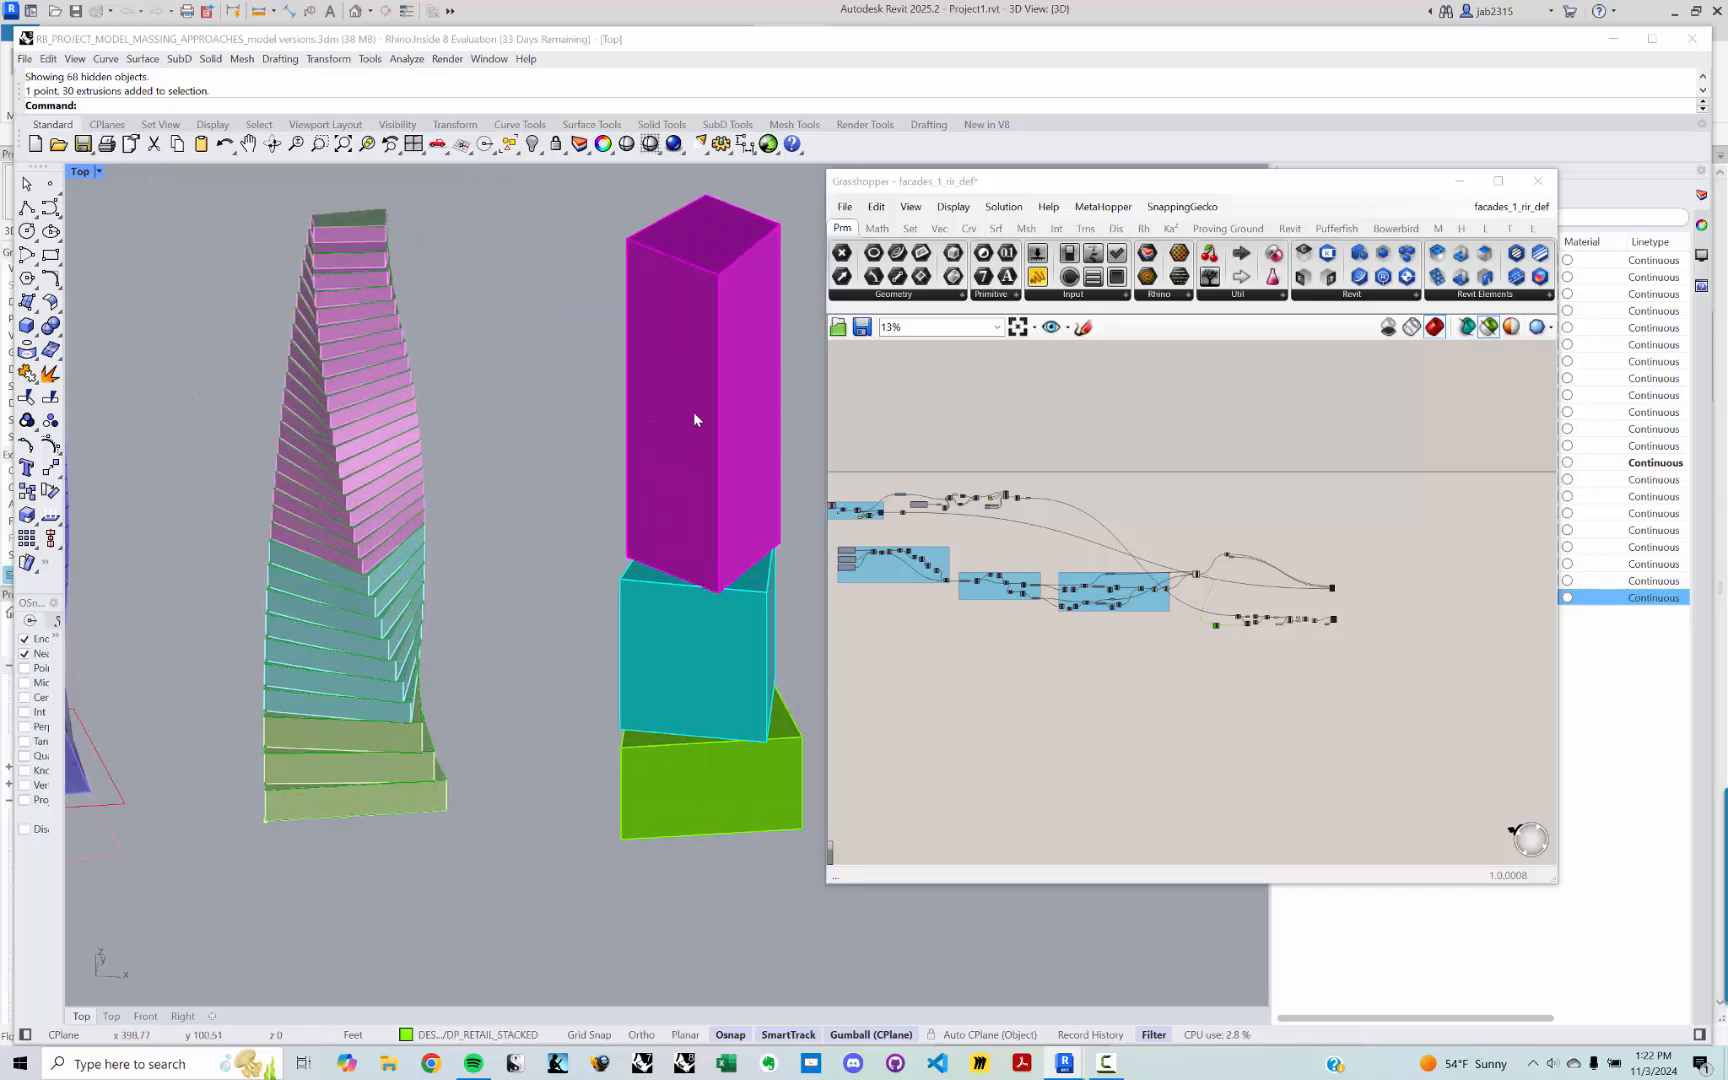
pyautogui.moveTo(591, 569); pyautogui.dragTo(653, 561, button='right')
pyautogui.moveTo(476, 607); pyautogui.dragTo(667, 613, button='right')
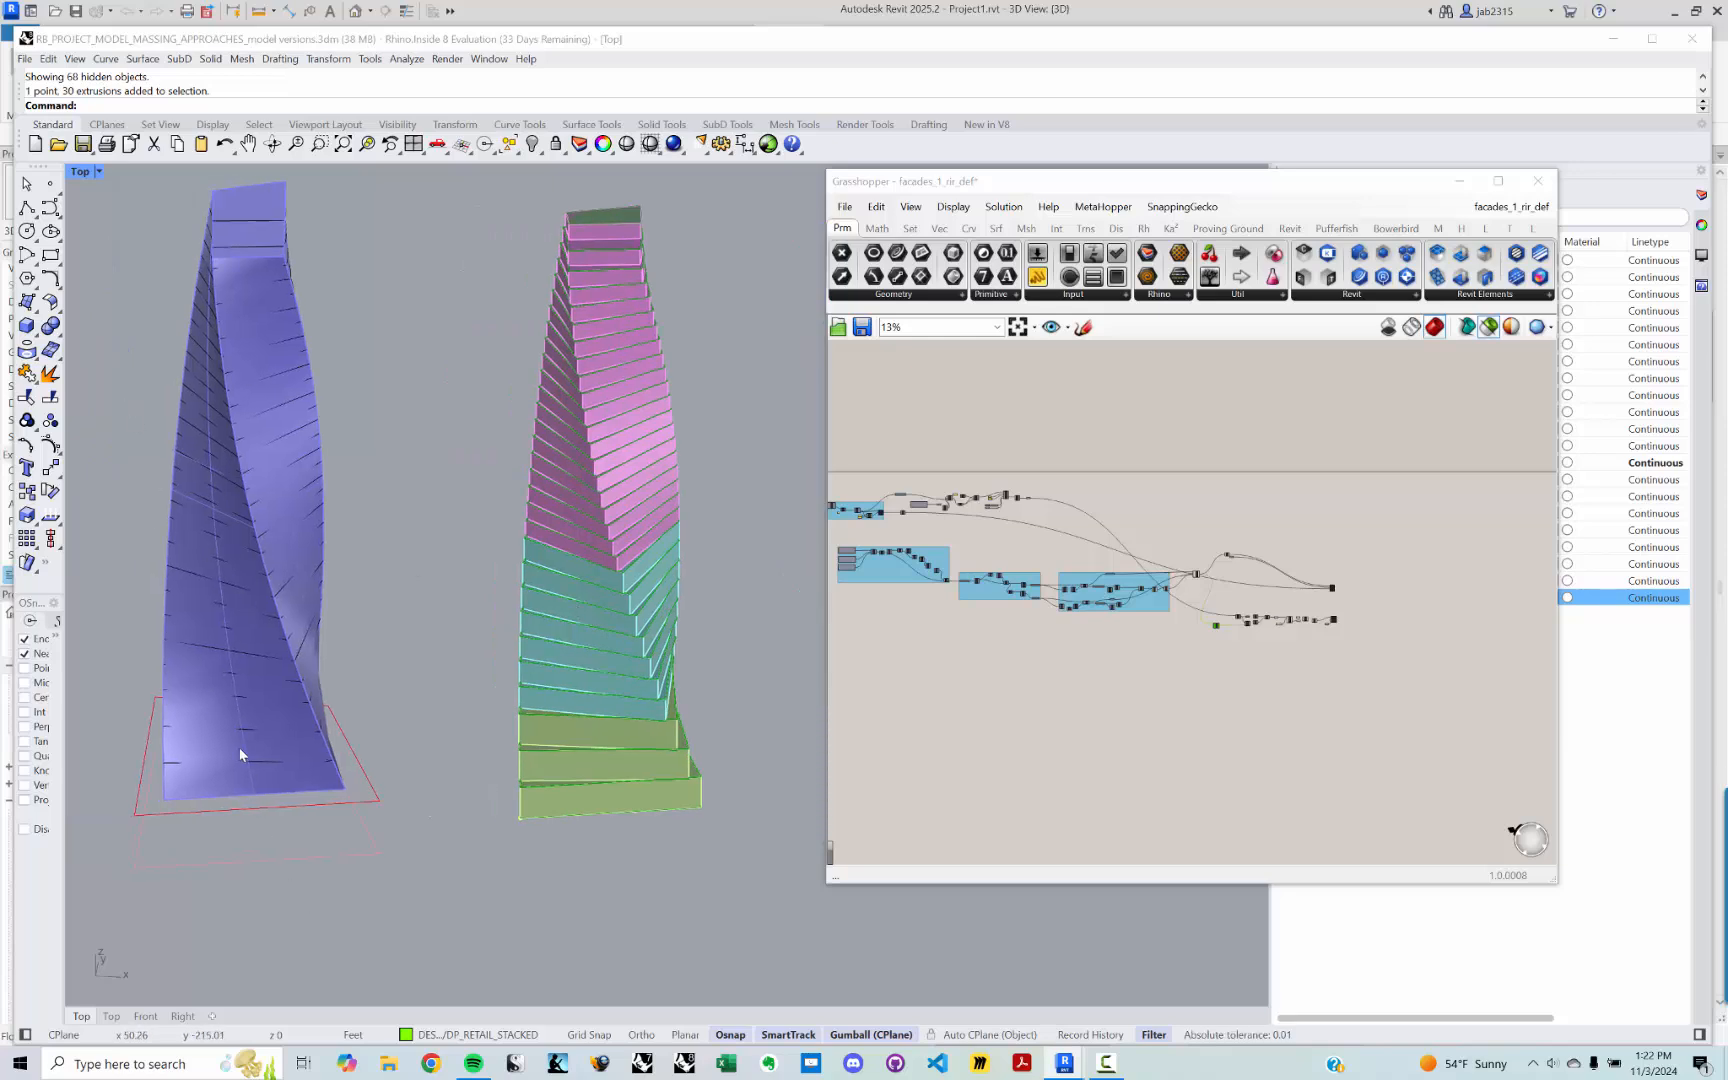
pyautogui.moveTo(507, 675); pyautogui.dragTo(388, 690, button='right')
pyautogui.scroll(4, 428, 668)
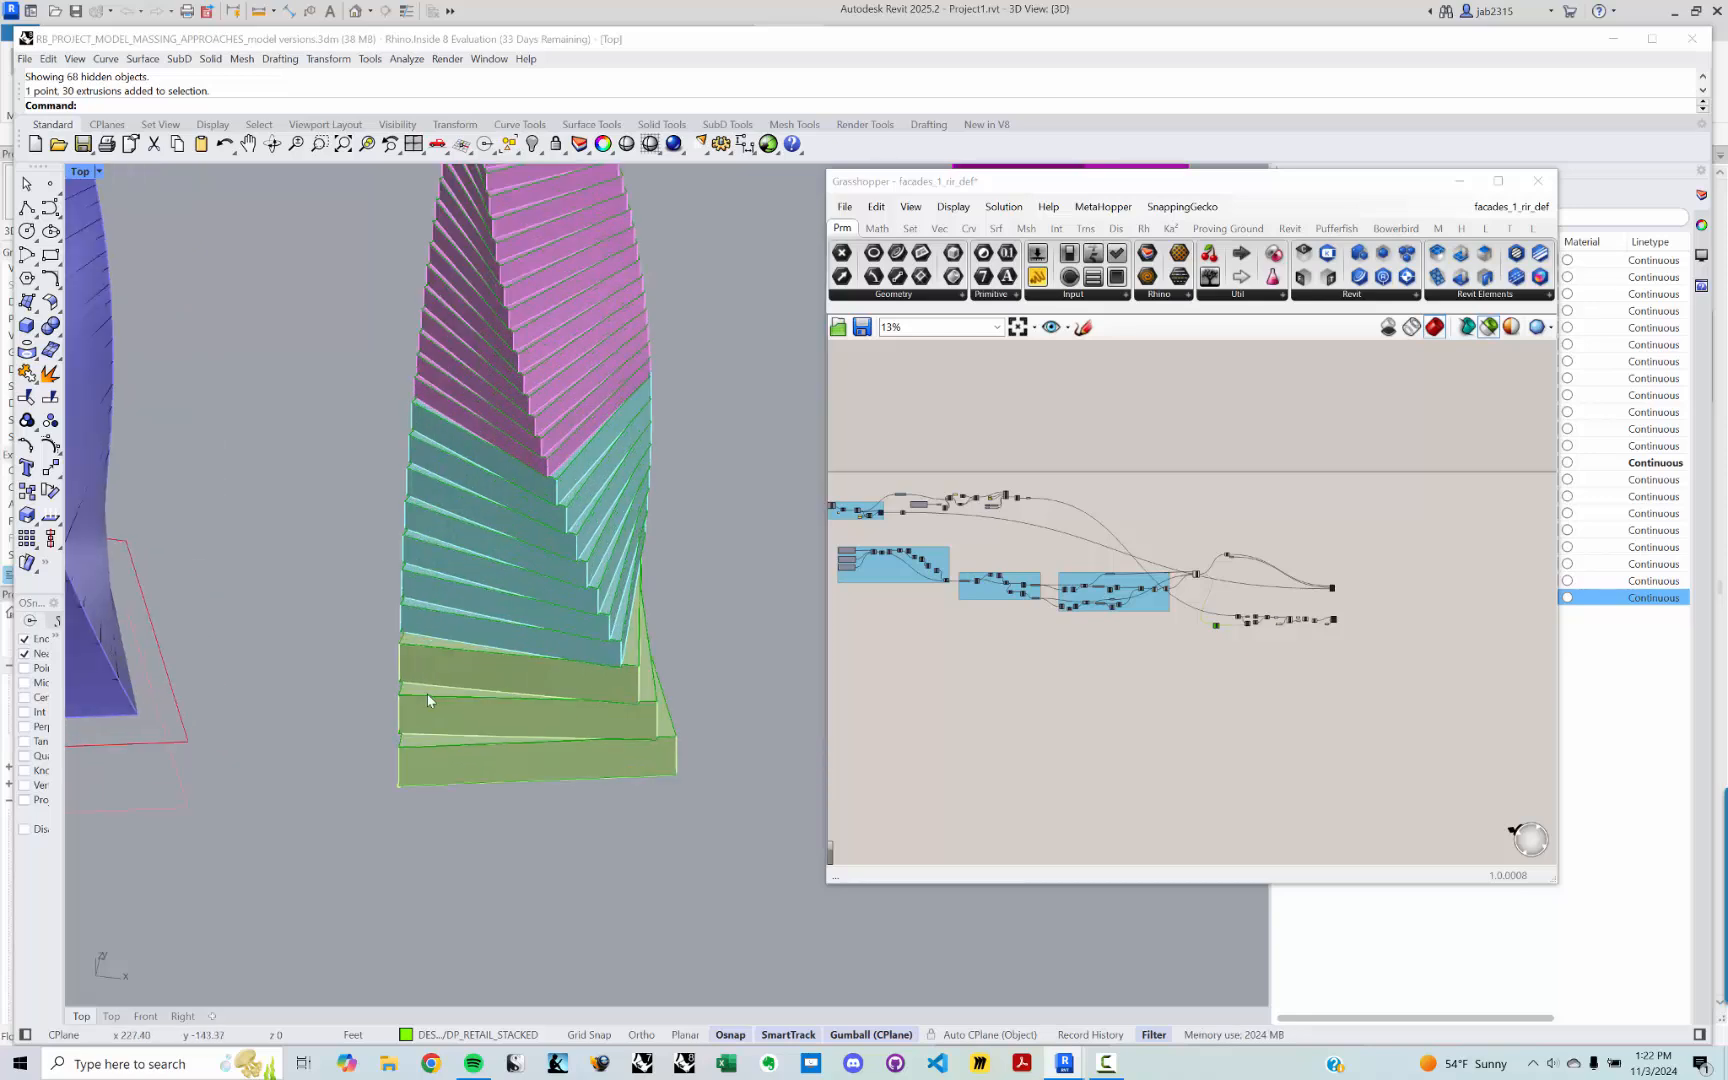
pyautogui.scroll(3, 432, 703)
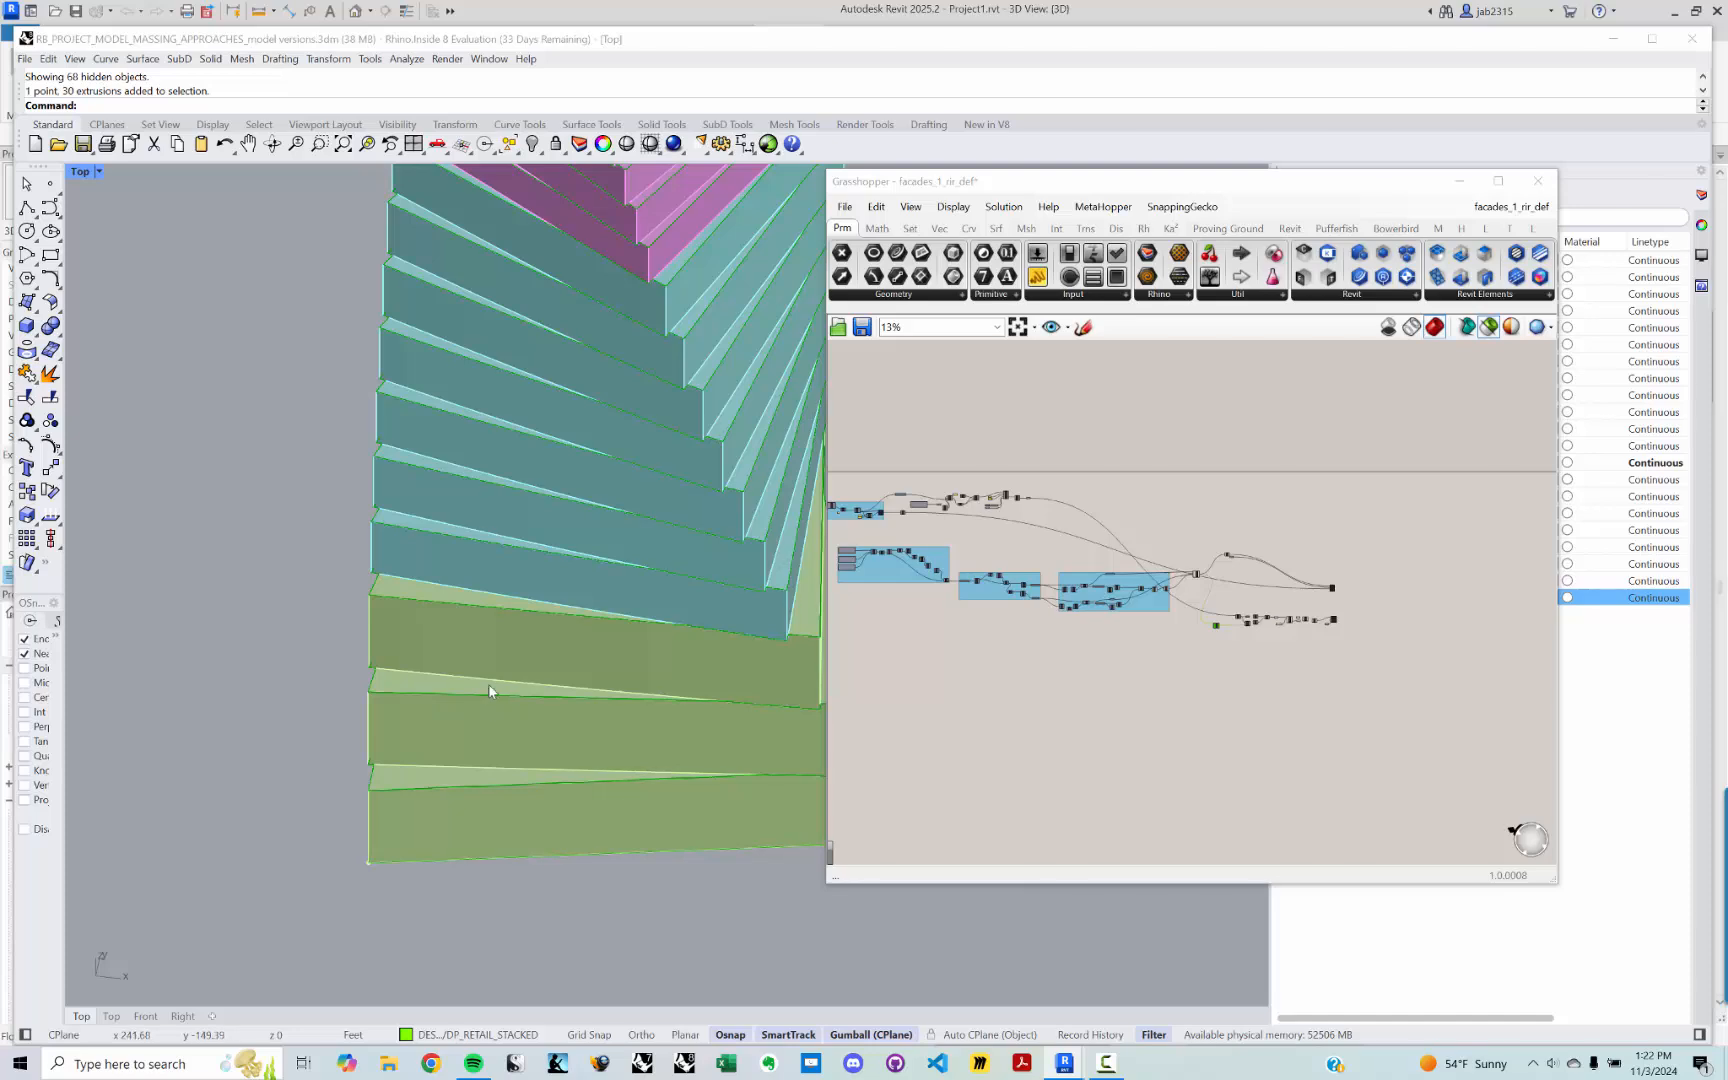
pyautogui.scroll(-3, 490, 690)
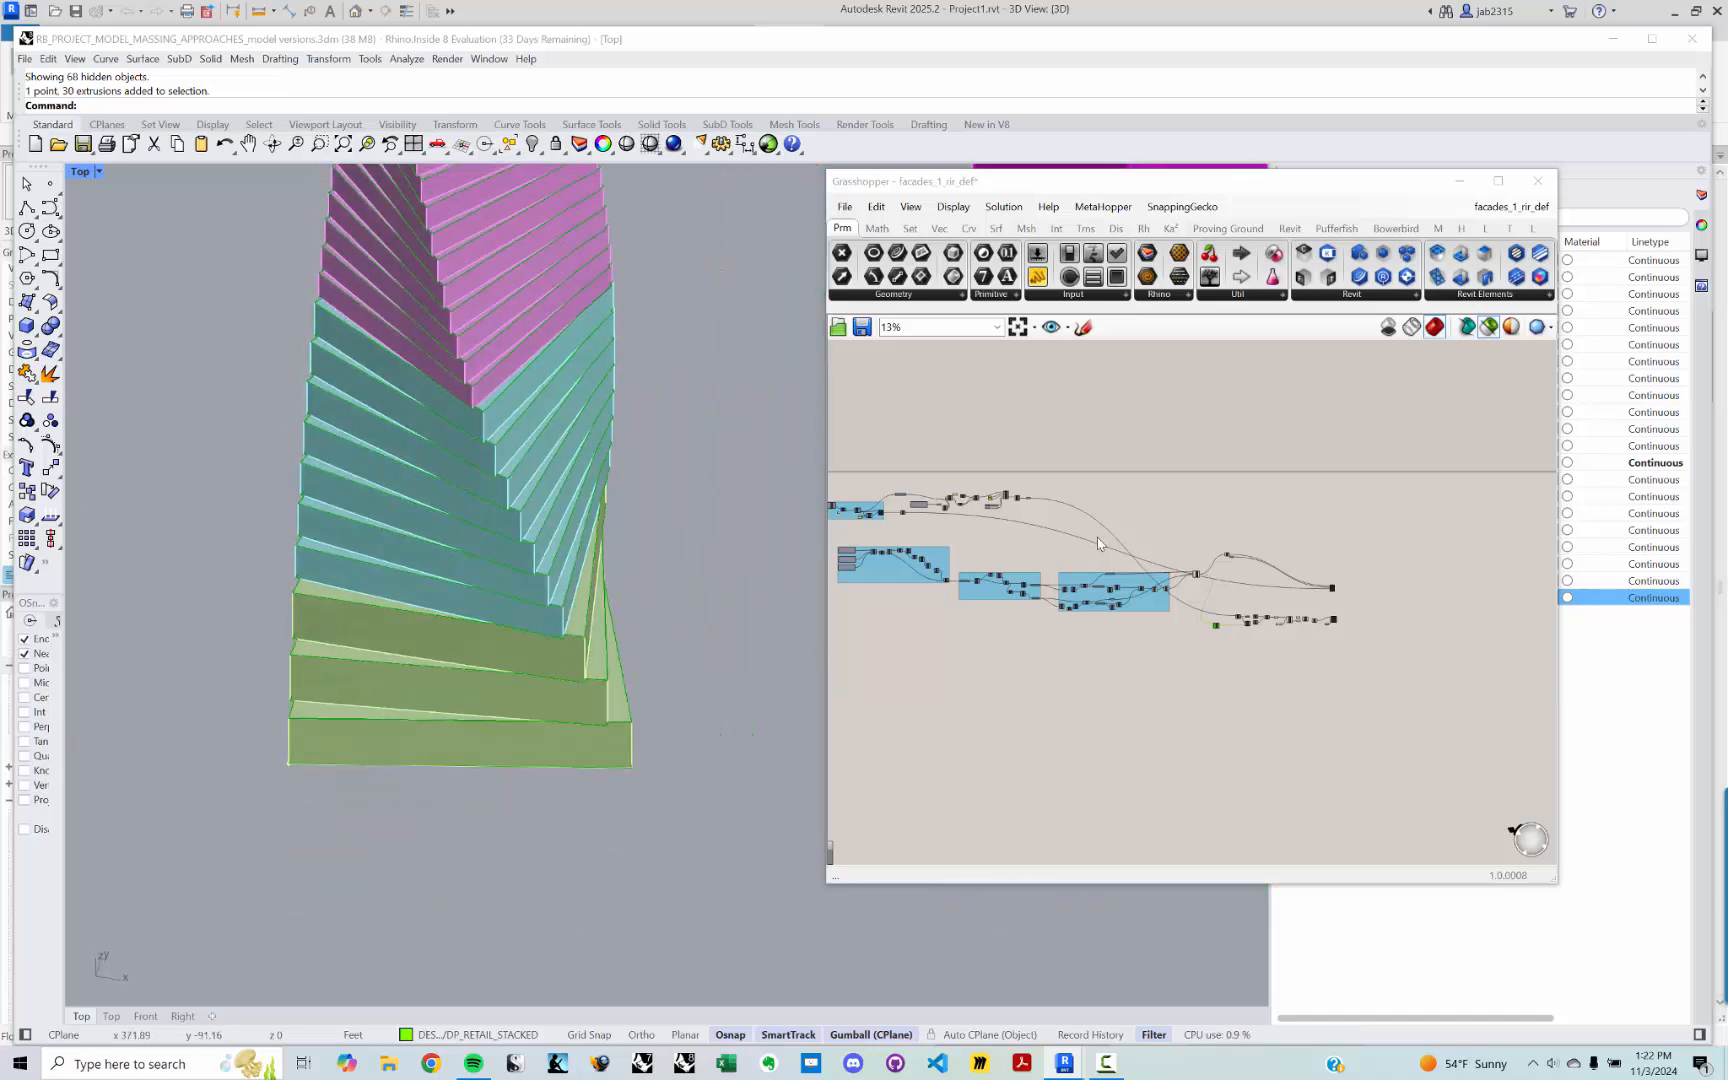
# Step: Undo the Show command in Rhino
pyautogui.hotkey('ctrl', 'z')
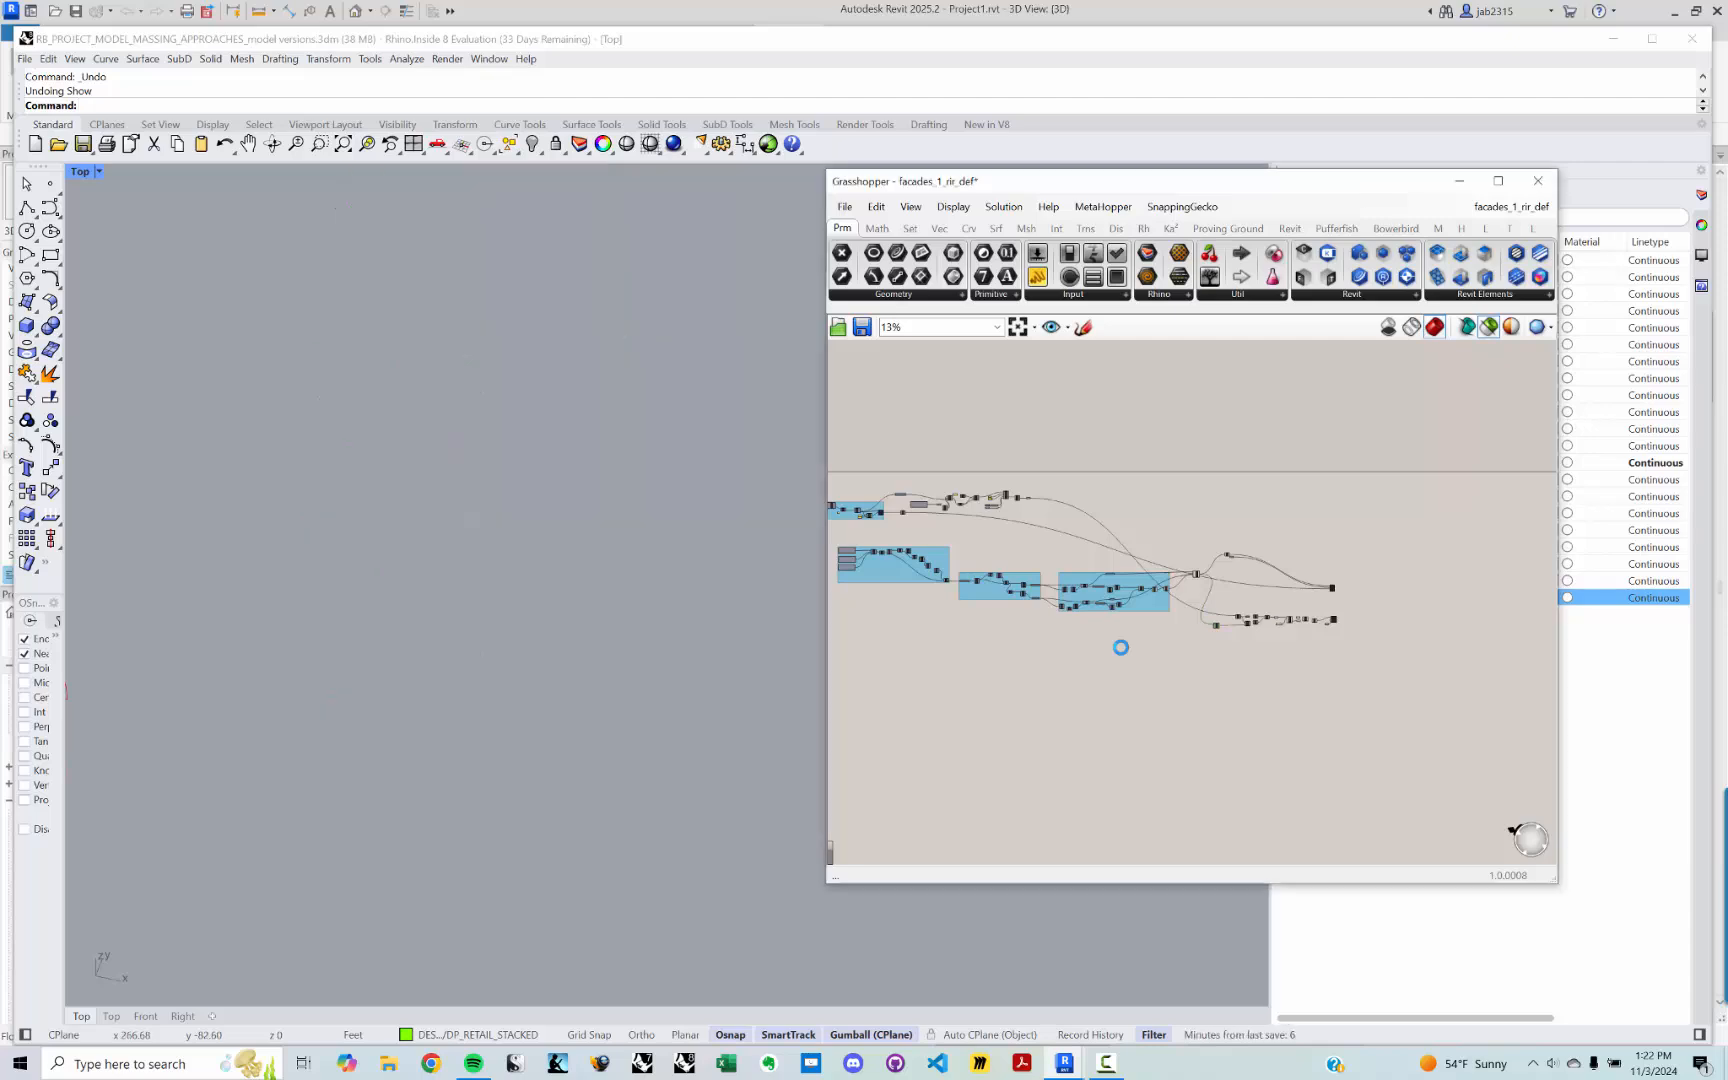
pyautogui.scroll(8, 1150, 645)
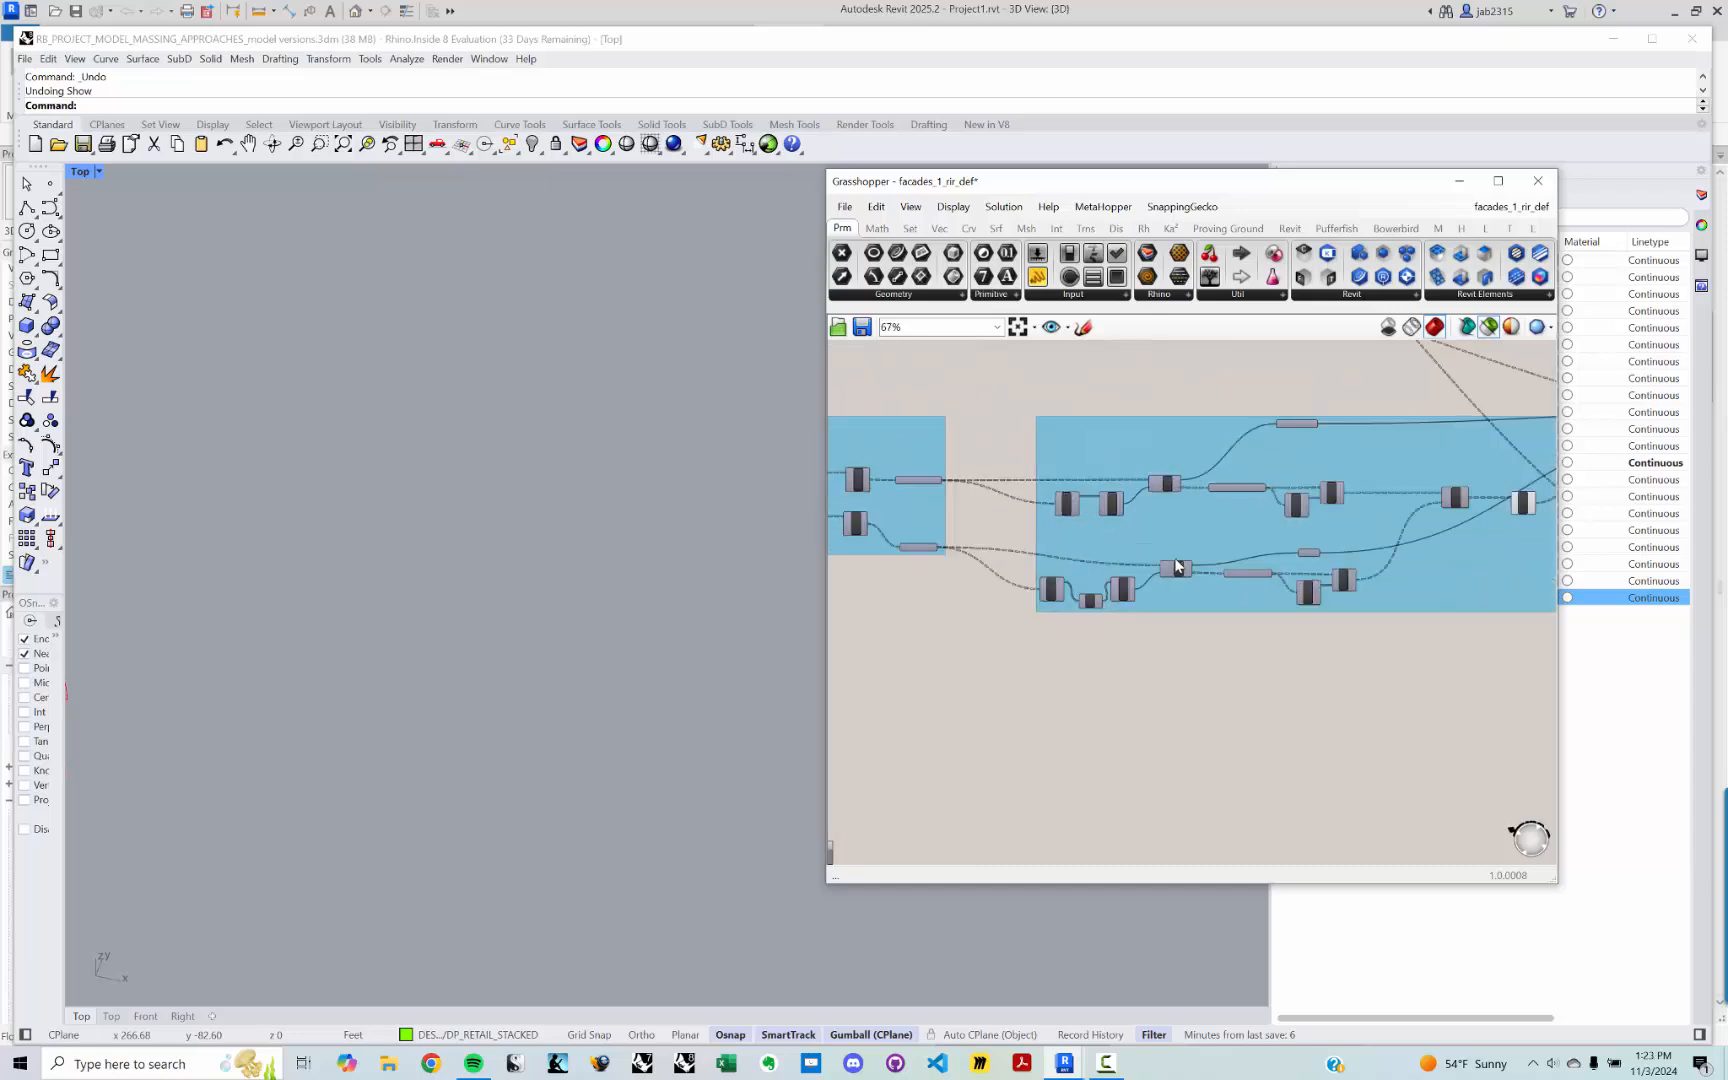
pyautogui.moveTo(1311, 588); pyautogui.dragTo(1257, 596, button='right')
pyautogui.moveTo(665, 656); pyautogui.dragTo(643, 688, button='right')
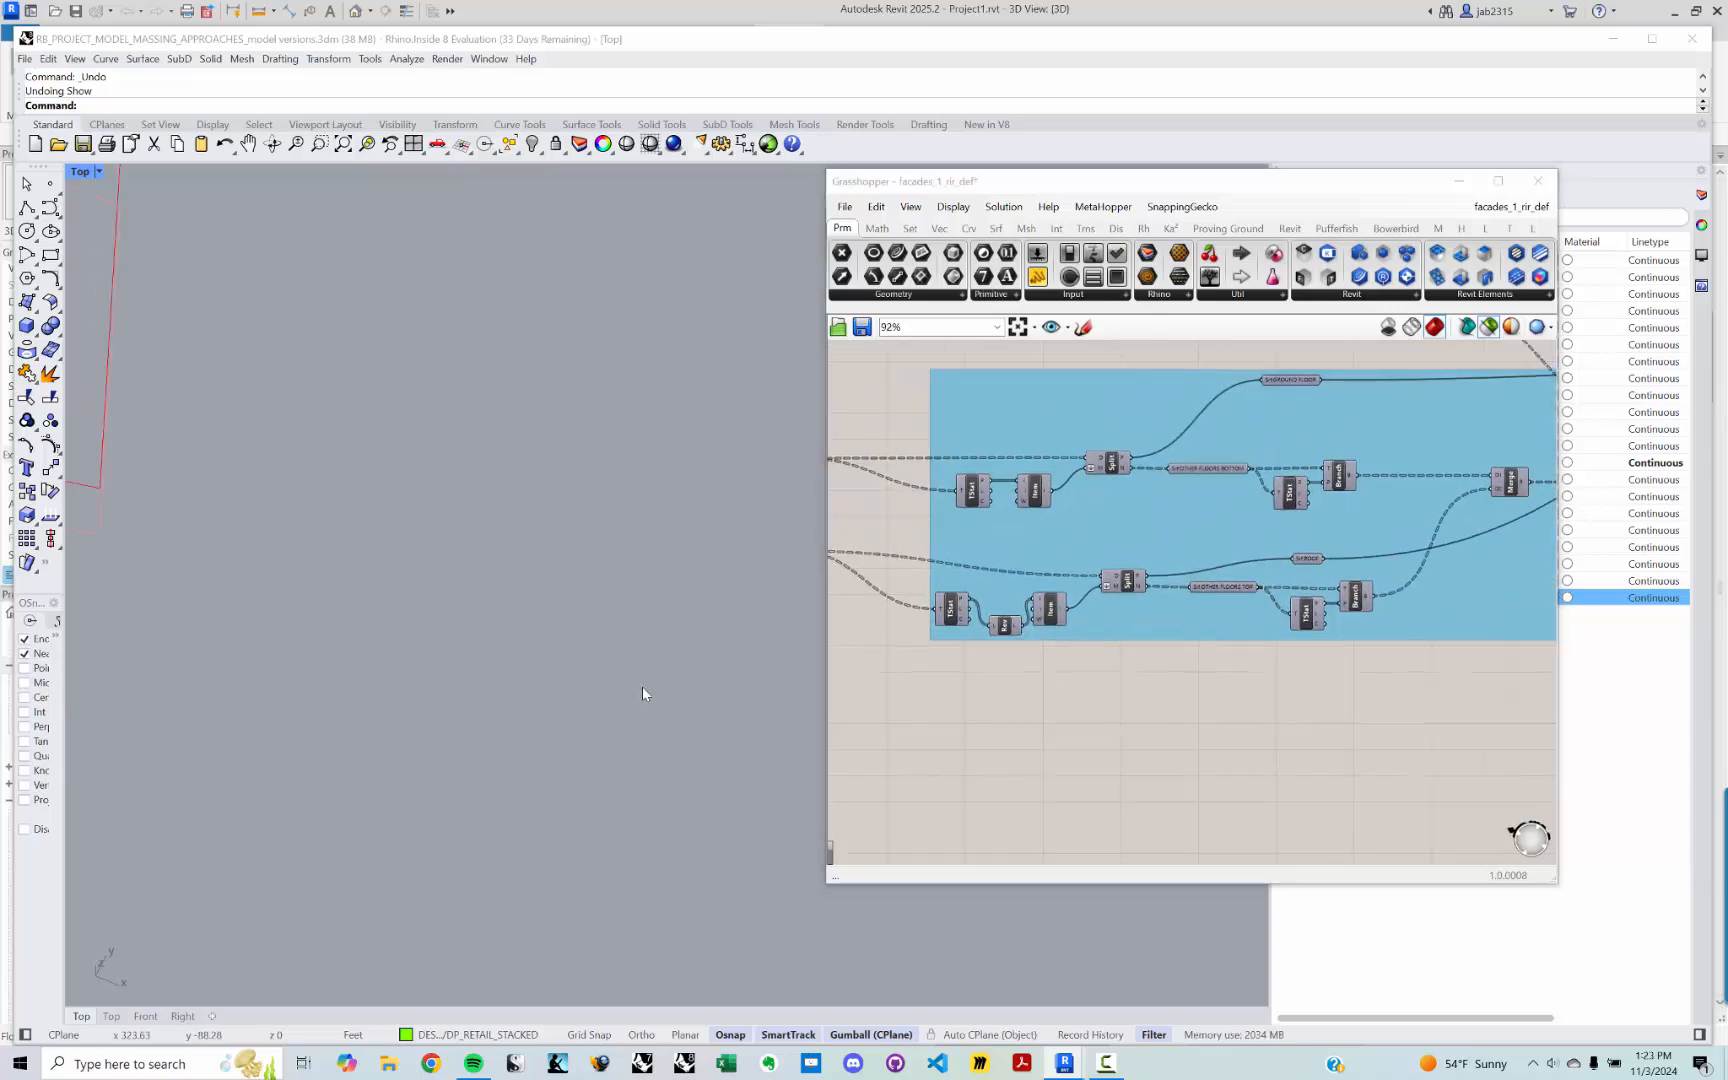
# Step: Set the Rhino viewport to the world Top view around the site boundary
pyautogui.write('t')
pyautogui.press('Return')
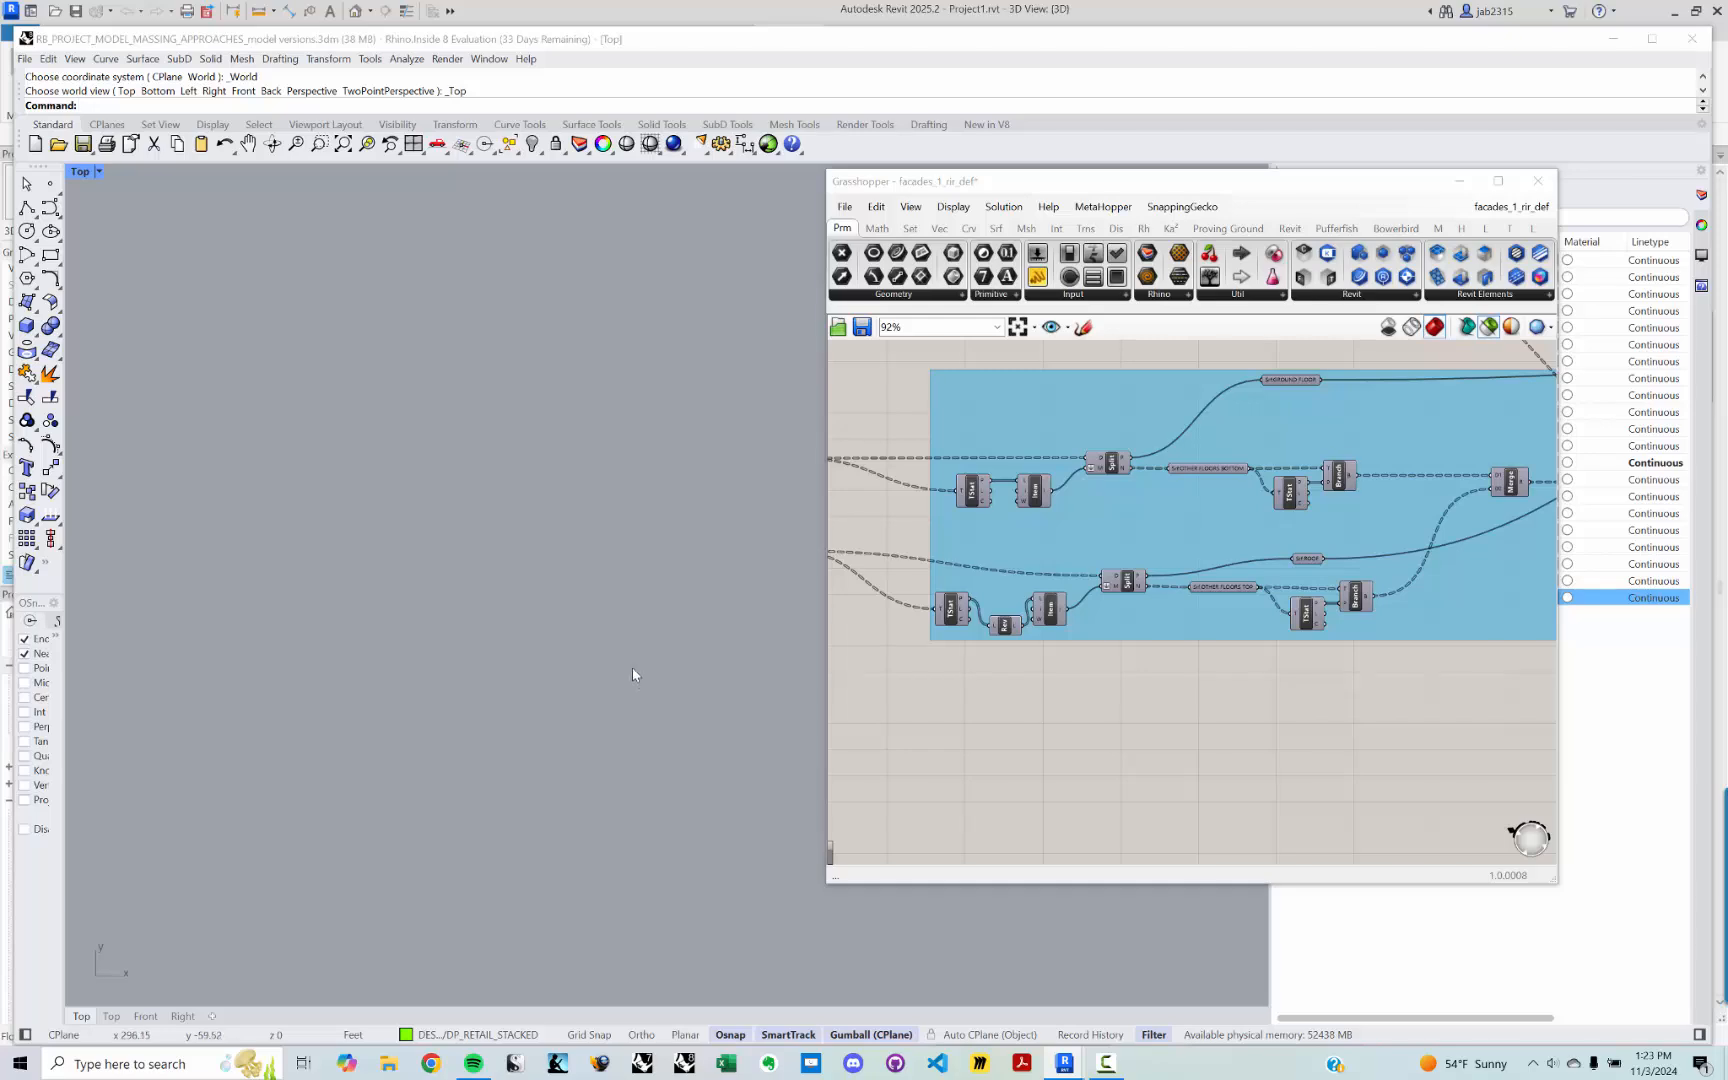
pyautogui.scroll(2, 635, 648)
pyautogui.moveTo(643, 641); pyautogui.dragTo(520, 598, button='right')
# Step: Use ShowSelected to unhide only the point at the lower corner of the stacked tower
pyautogui.moveTo(960, 193); pyautogui.dragTo(979, 194)
pyautogui.write('ShowSelected')
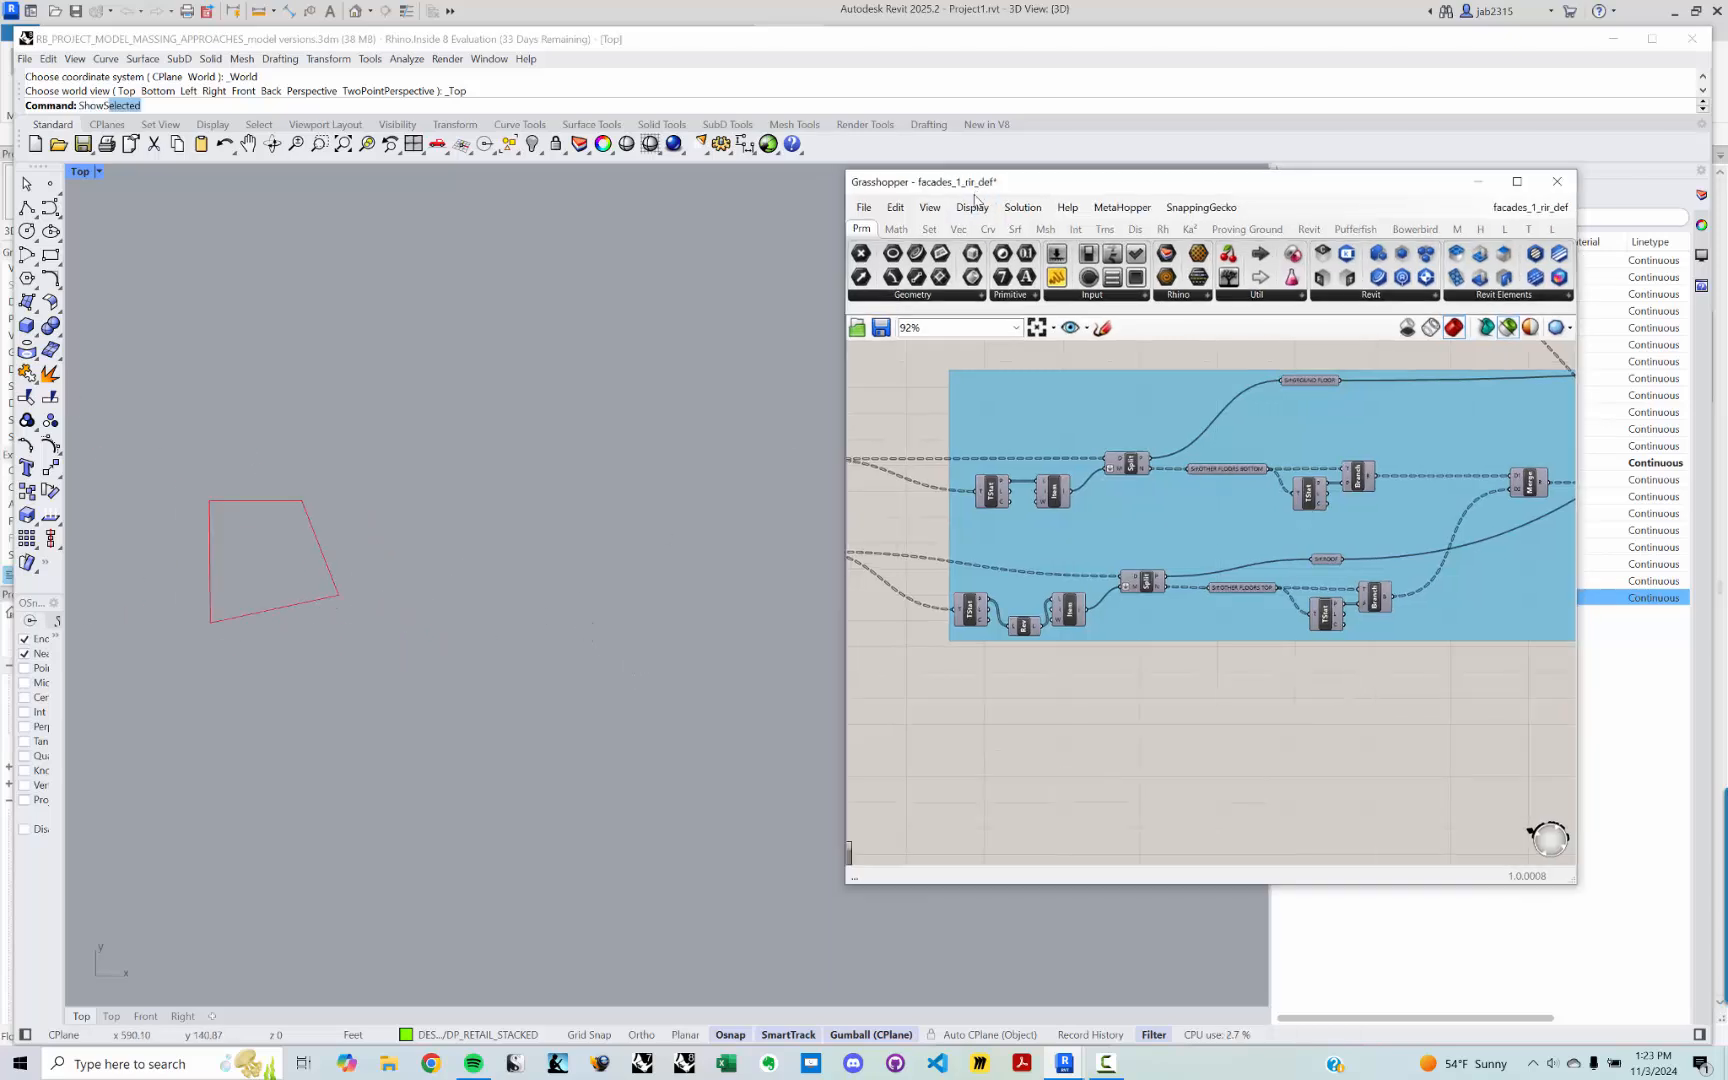
pyautogui.press('Return')
pyautogui.press('Return')
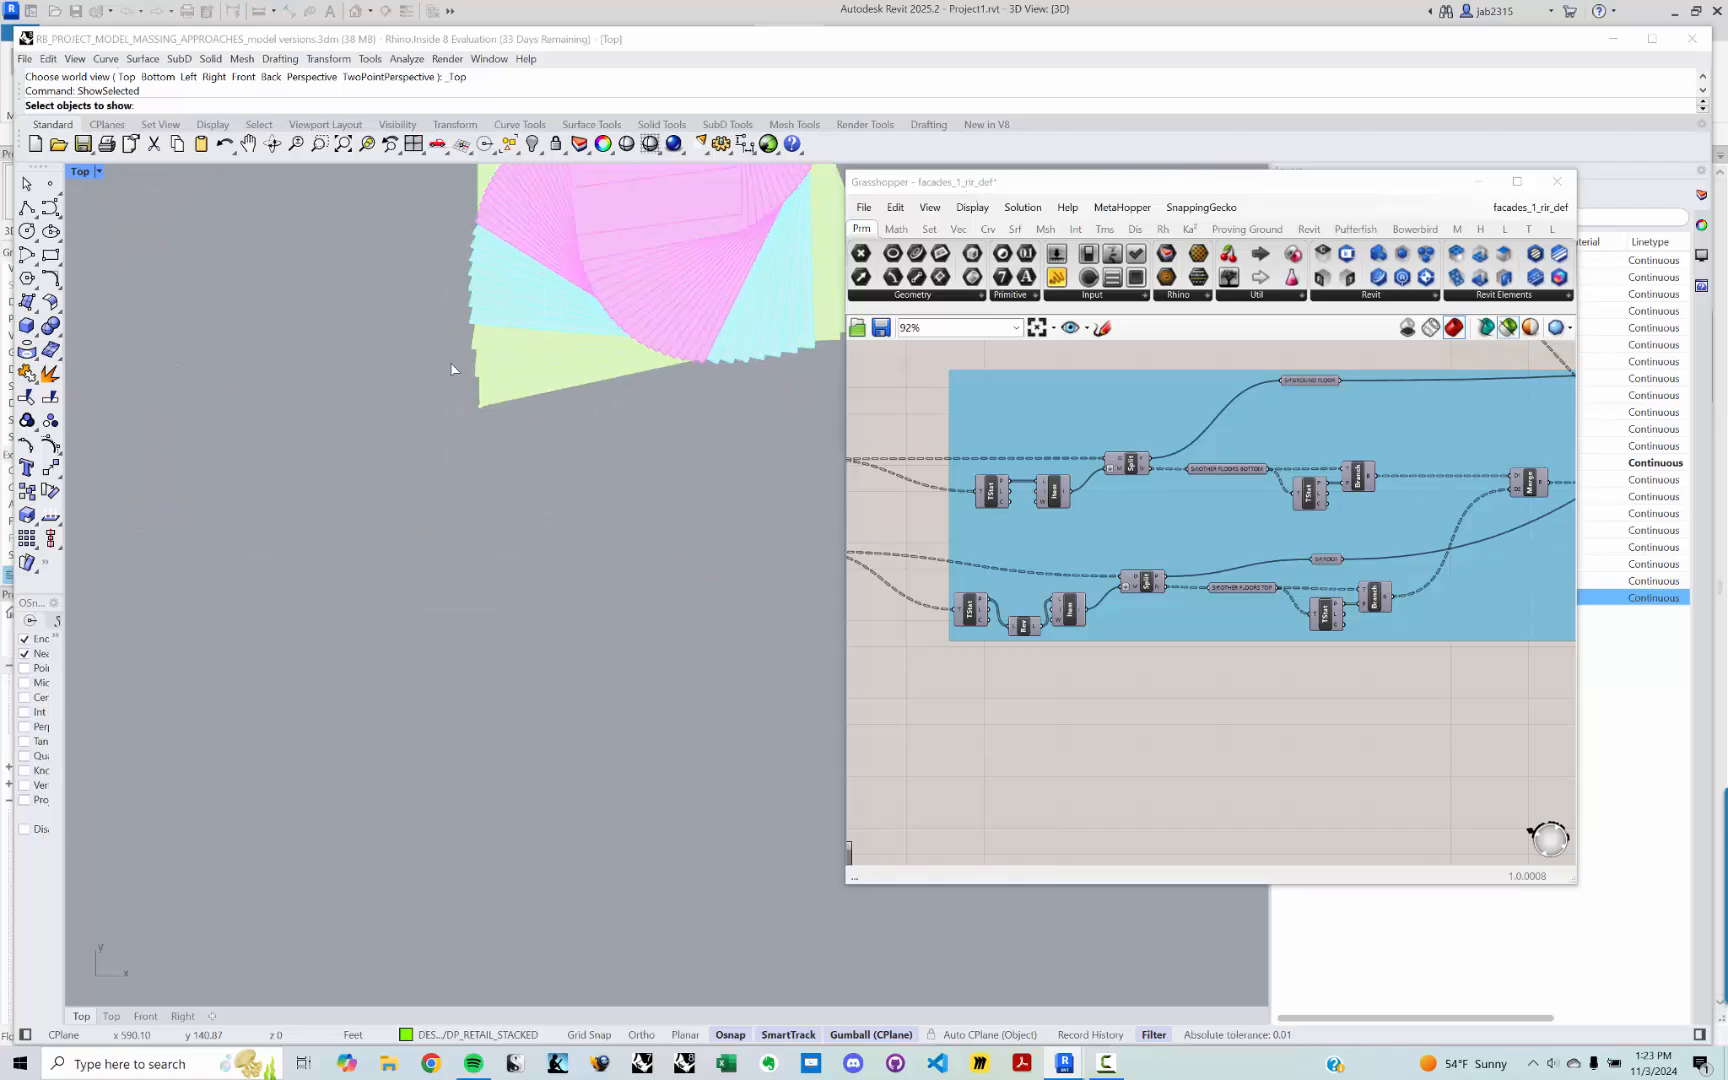
pyautogui.moveTo(473, 415); pyautogui.dragTo(494, 437)
pyautogui.press('Return')
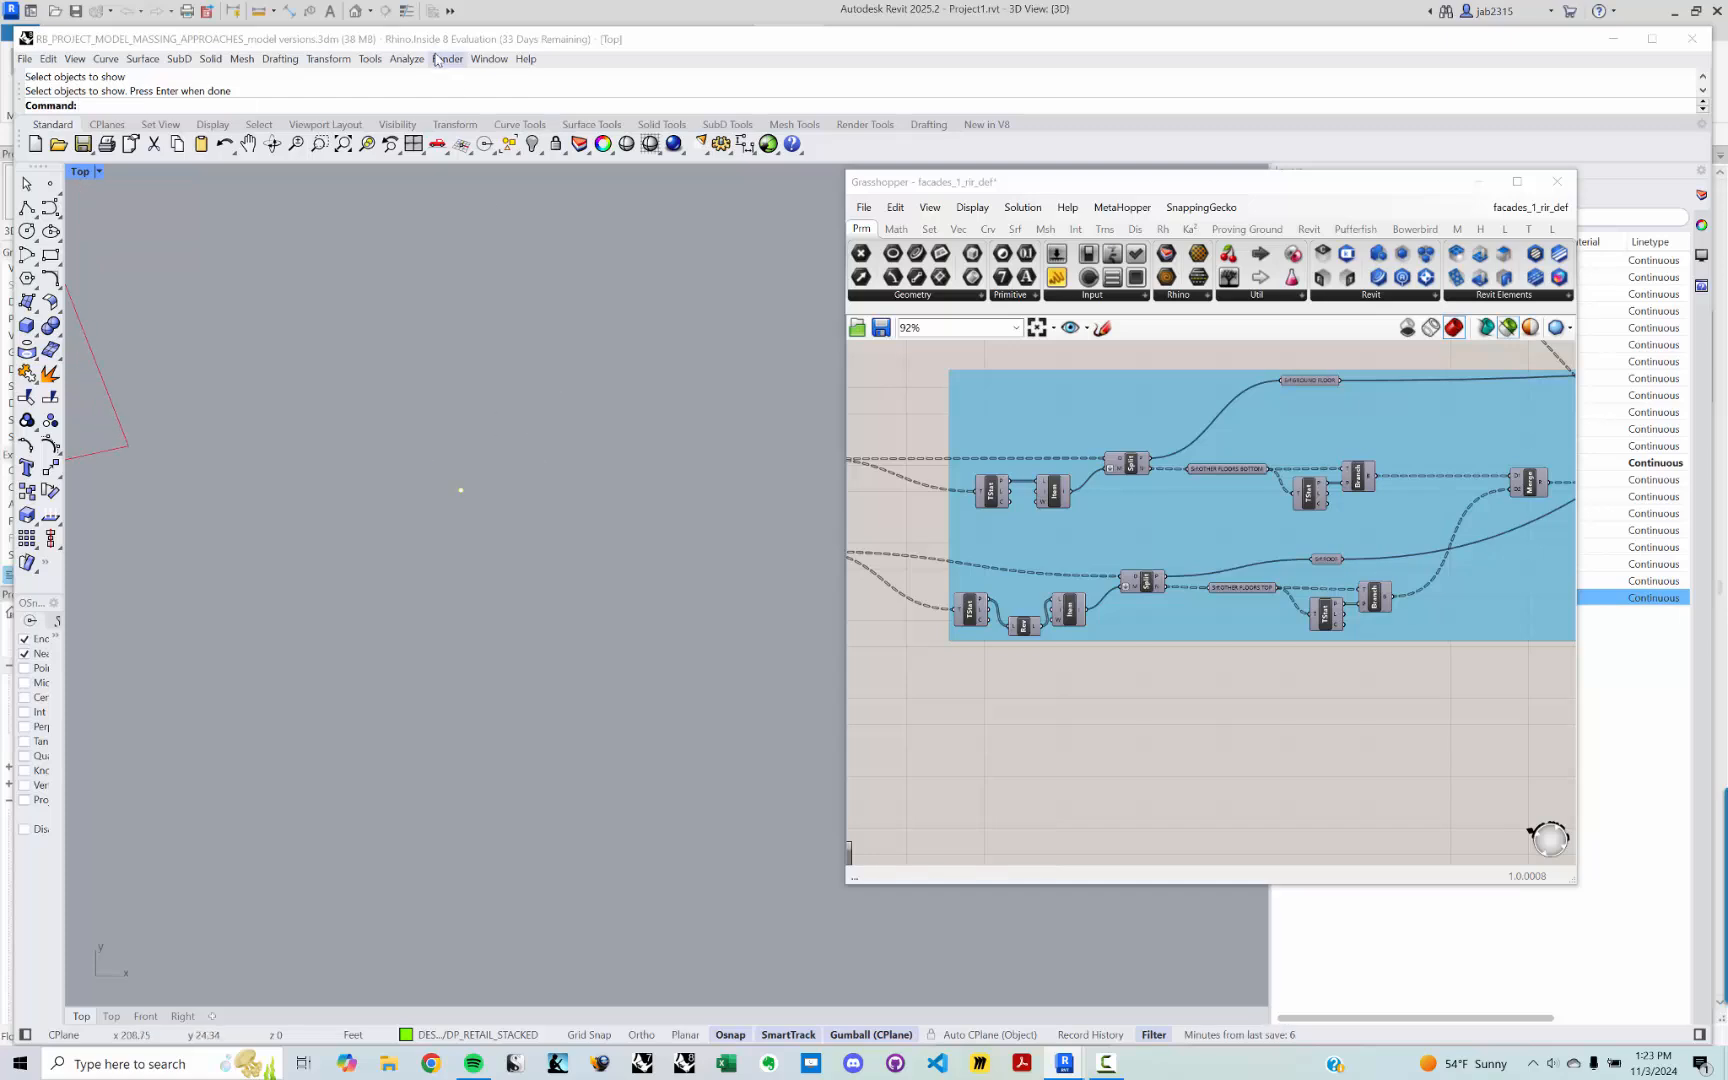
# Step: Move the Rhino window out of the way and view the lower floors of the Revit tower beside Grasshopper
pyautogui.moveTo(433, 38); pyautogui.dragTo(433, 0)
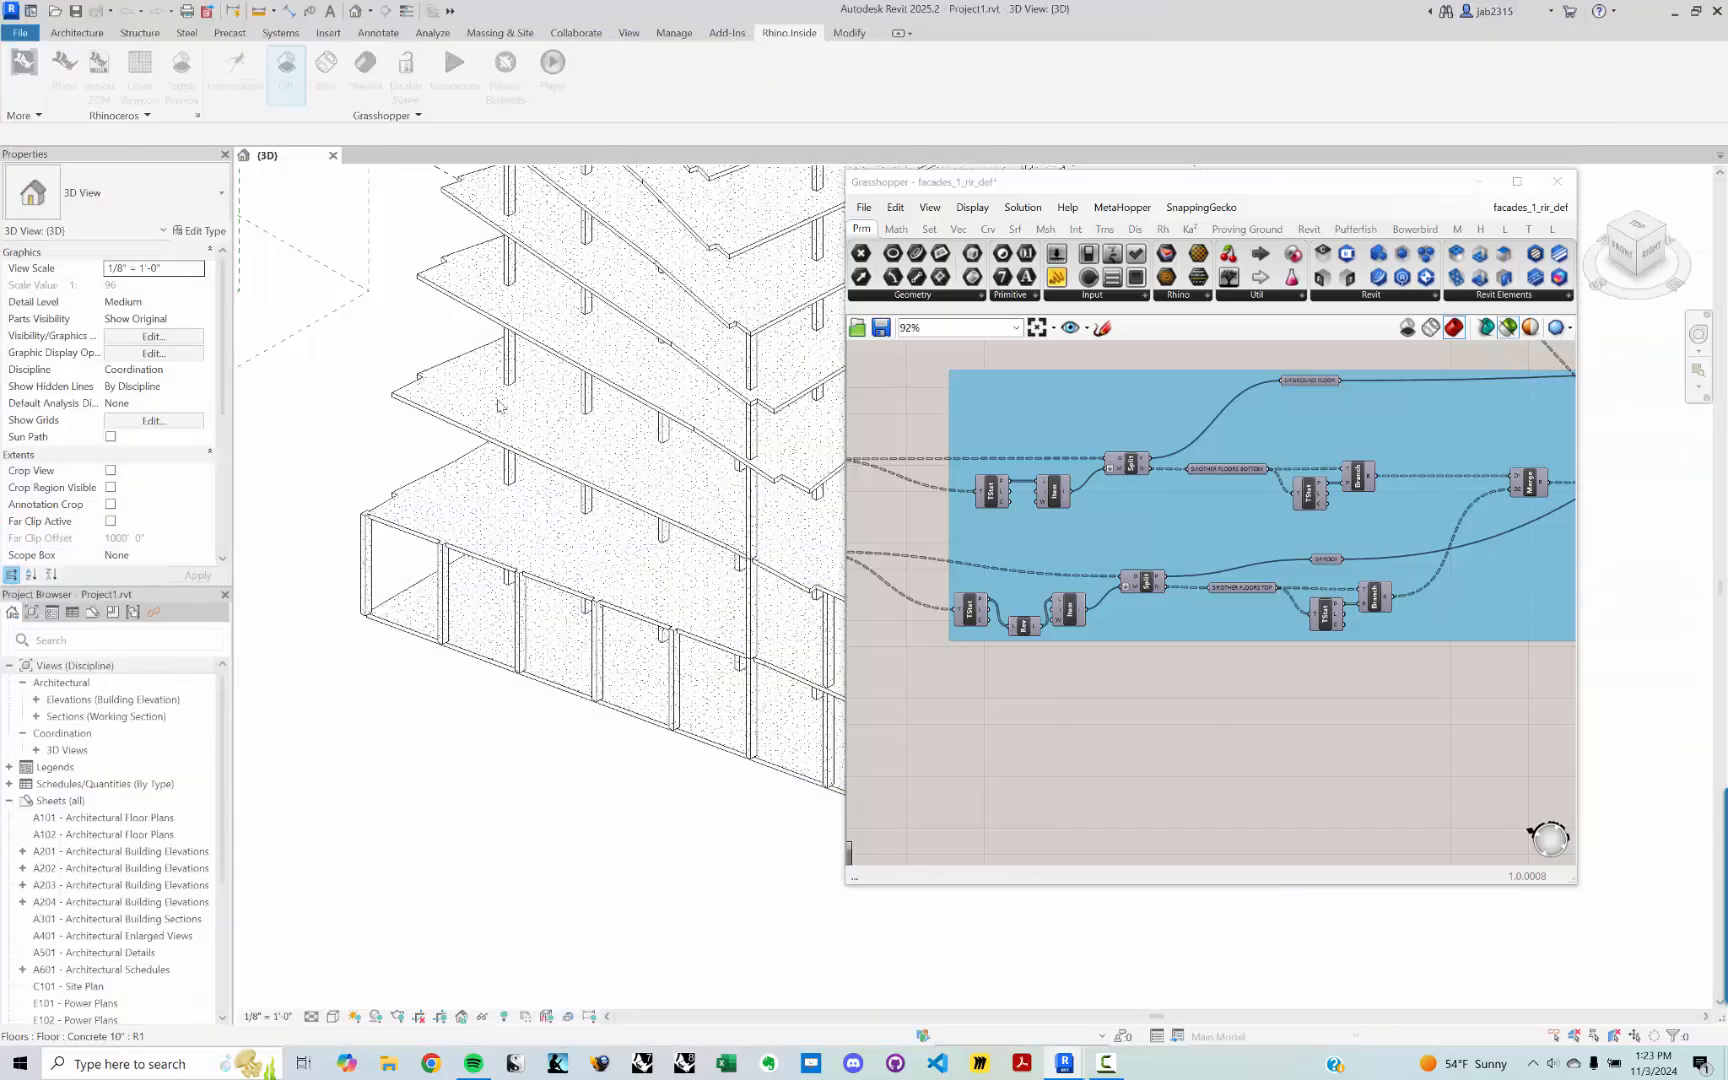
pyautogui.moveTo(519, 309); pyautogui.dragTo(507, 343, button='middle')
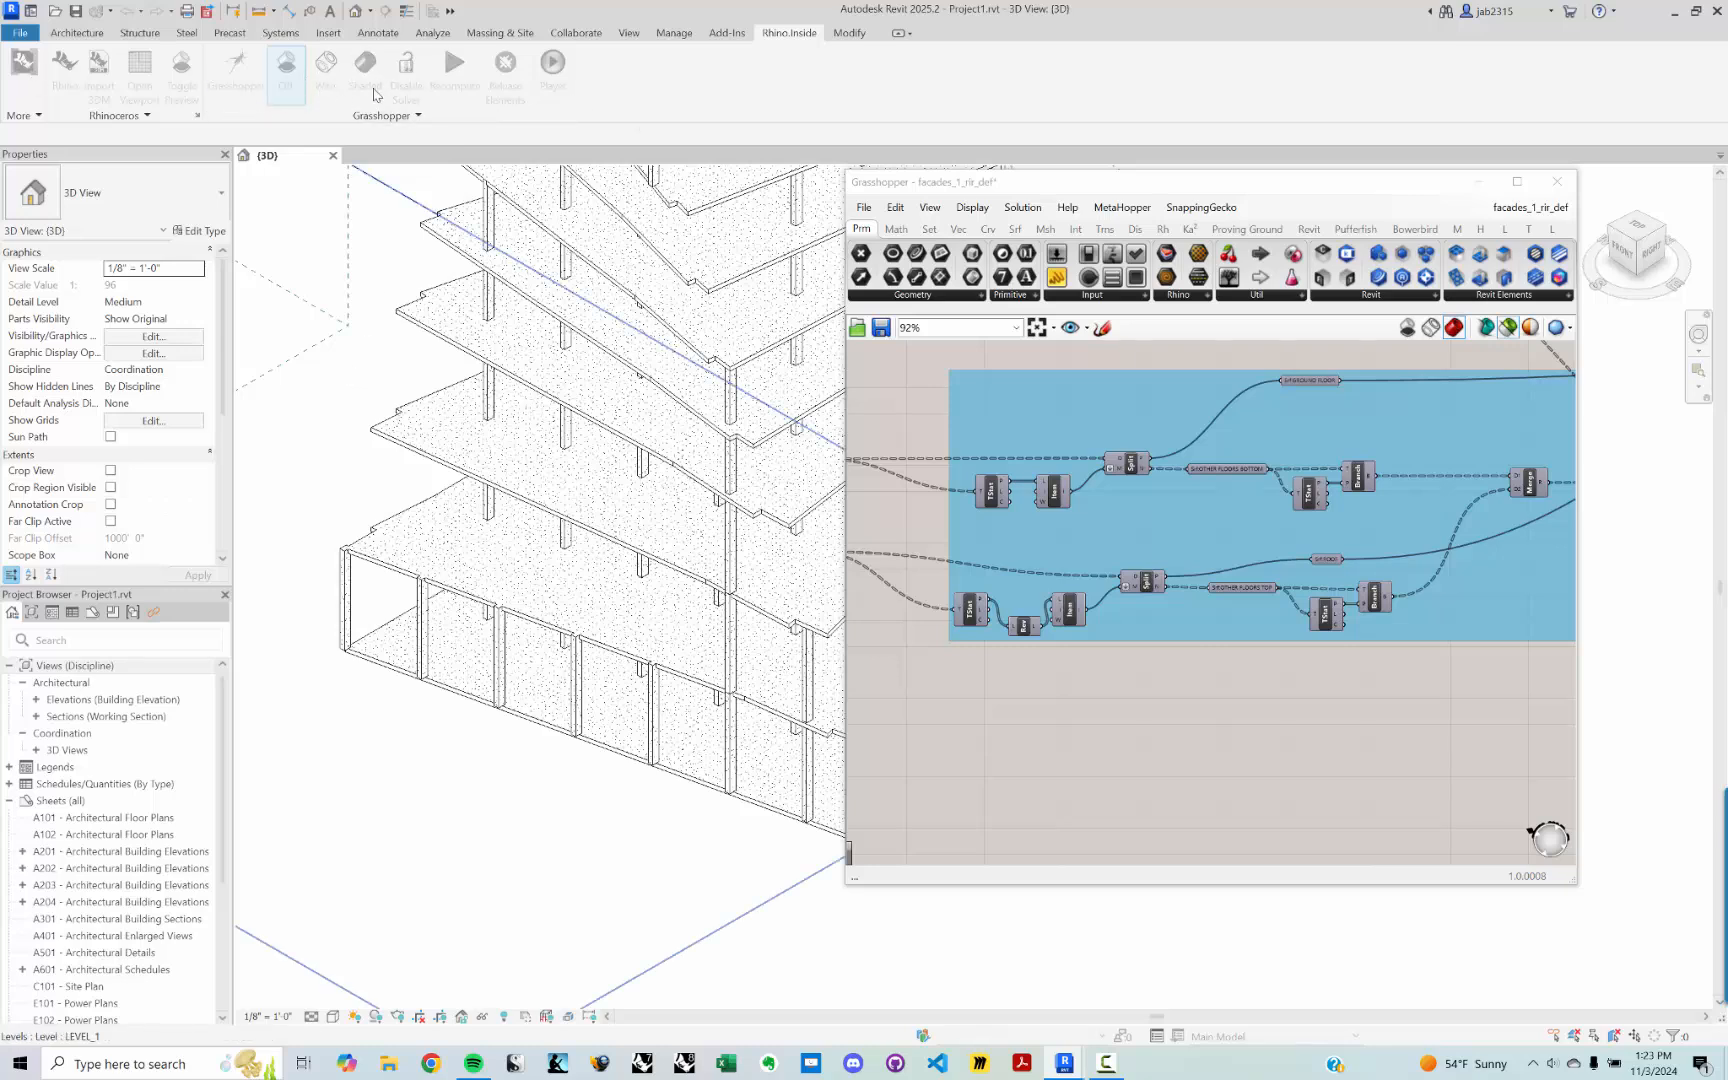
pyautogui.moveTo(374, 378); pyautogui.dragTo(398, 386, button='middle')
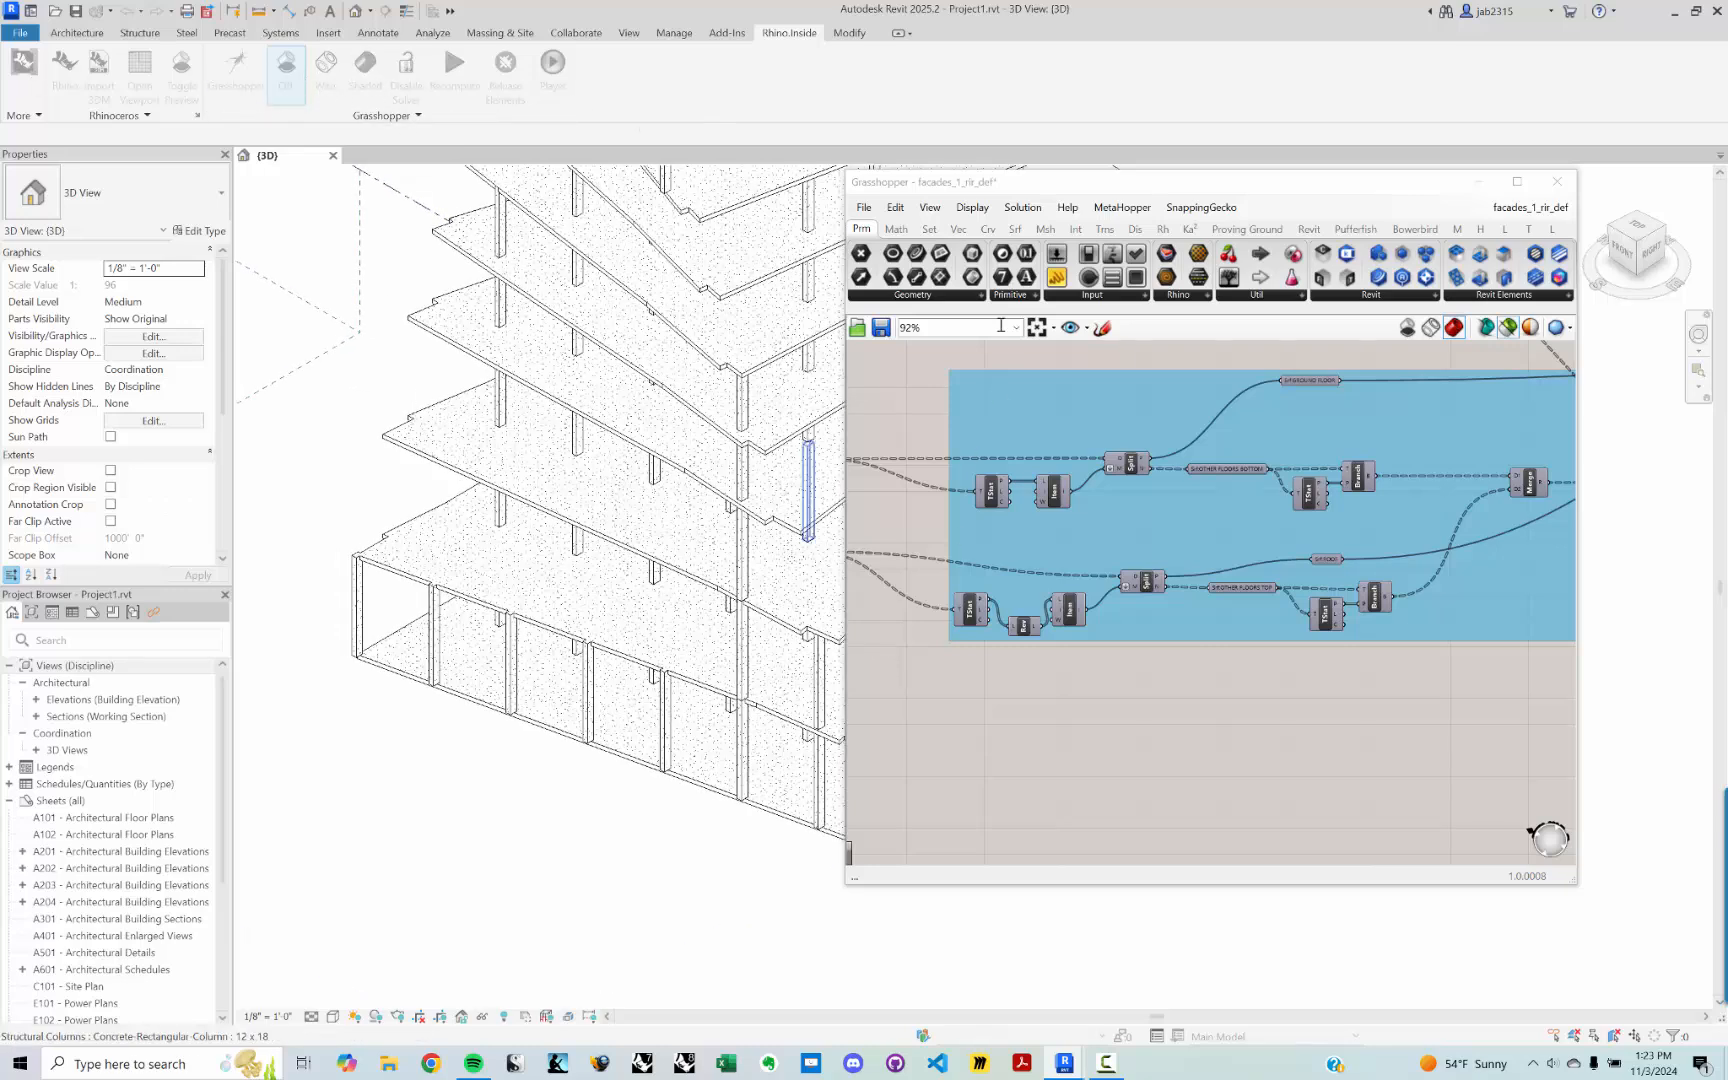
# Step: Move the Grasshopper window aside and select the Concrete 10" floor on LEVEL_4 in the Revit tower
pyautogui.moveTo(1011, 193); pyautogui.dragTo(1046, 220)
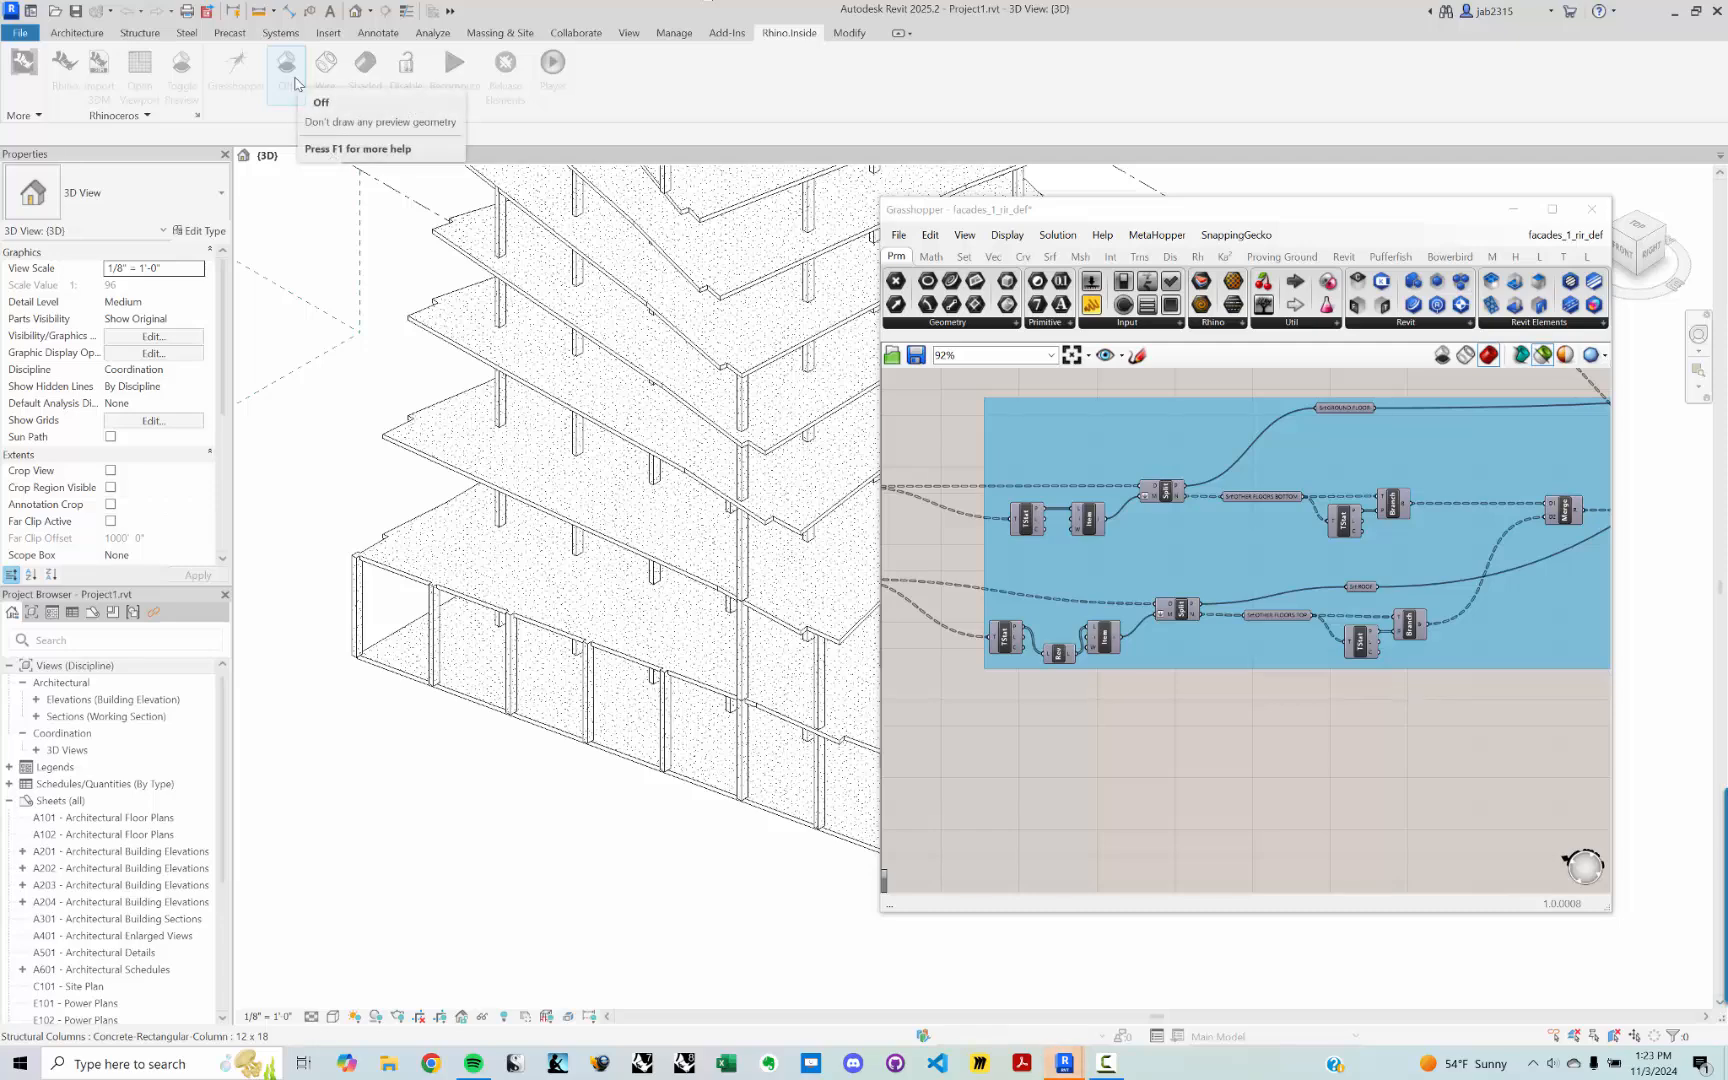
pyautogui.scroll(-4, 402, 416)
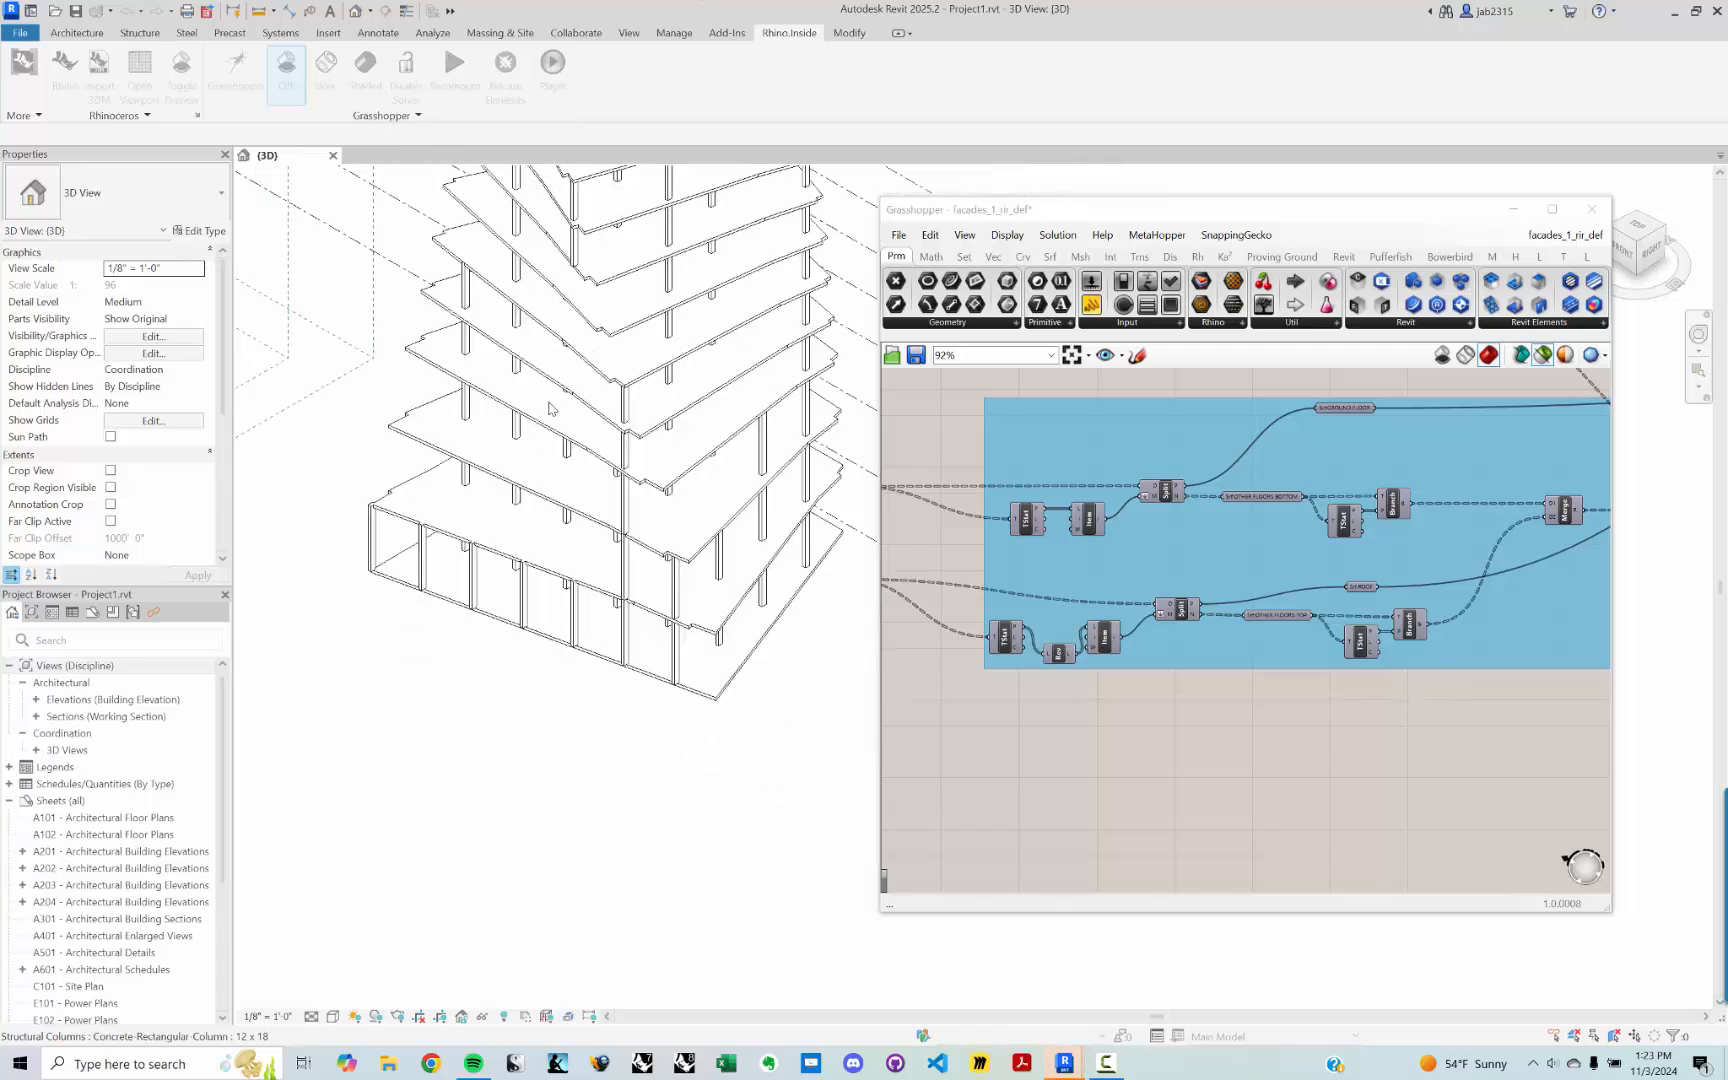
pyautogui.click(513, 505)
pyautogui.click(1315, 758)
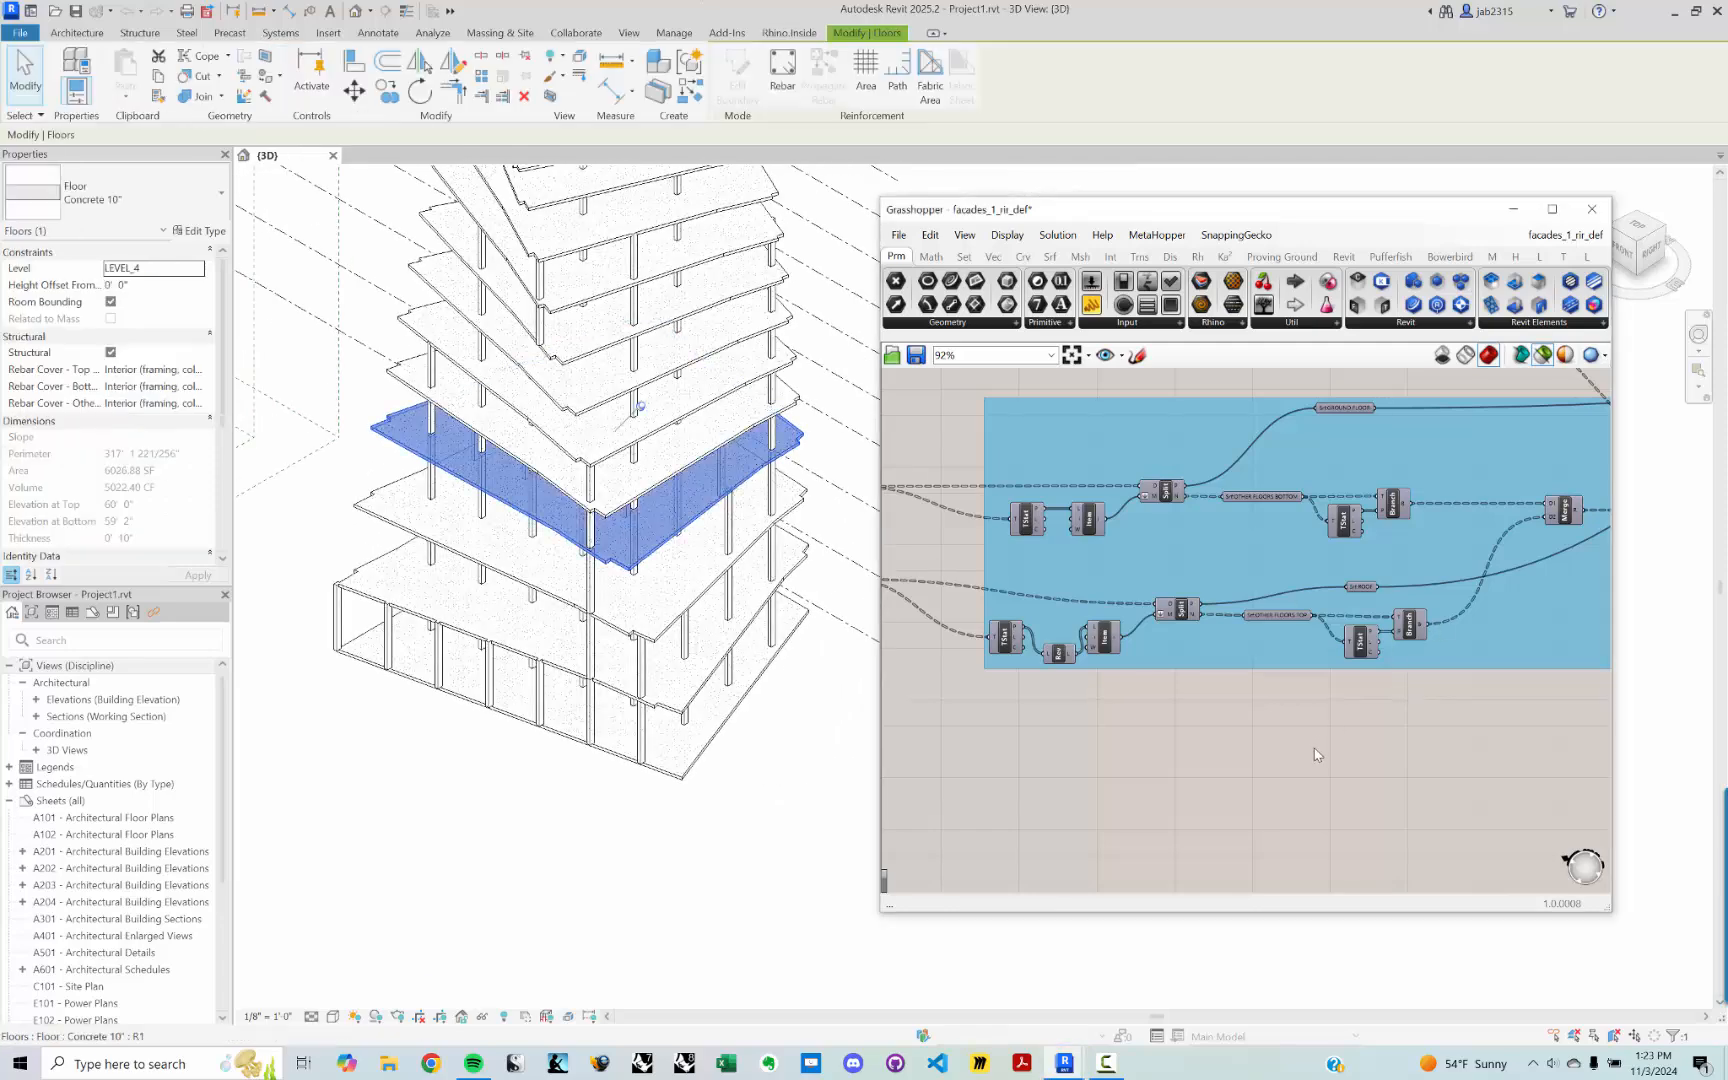
# Step: Examine the Grasshopper definition between the blue groups and the Revit floor and column components
pyautogui.scroll(-5, 1310, 720)
pyautogui.moveTo(1304, 672); pyautogui.dragTo(1030, 614, button='right')
pyautogui.scroll(6, 1232, 602)
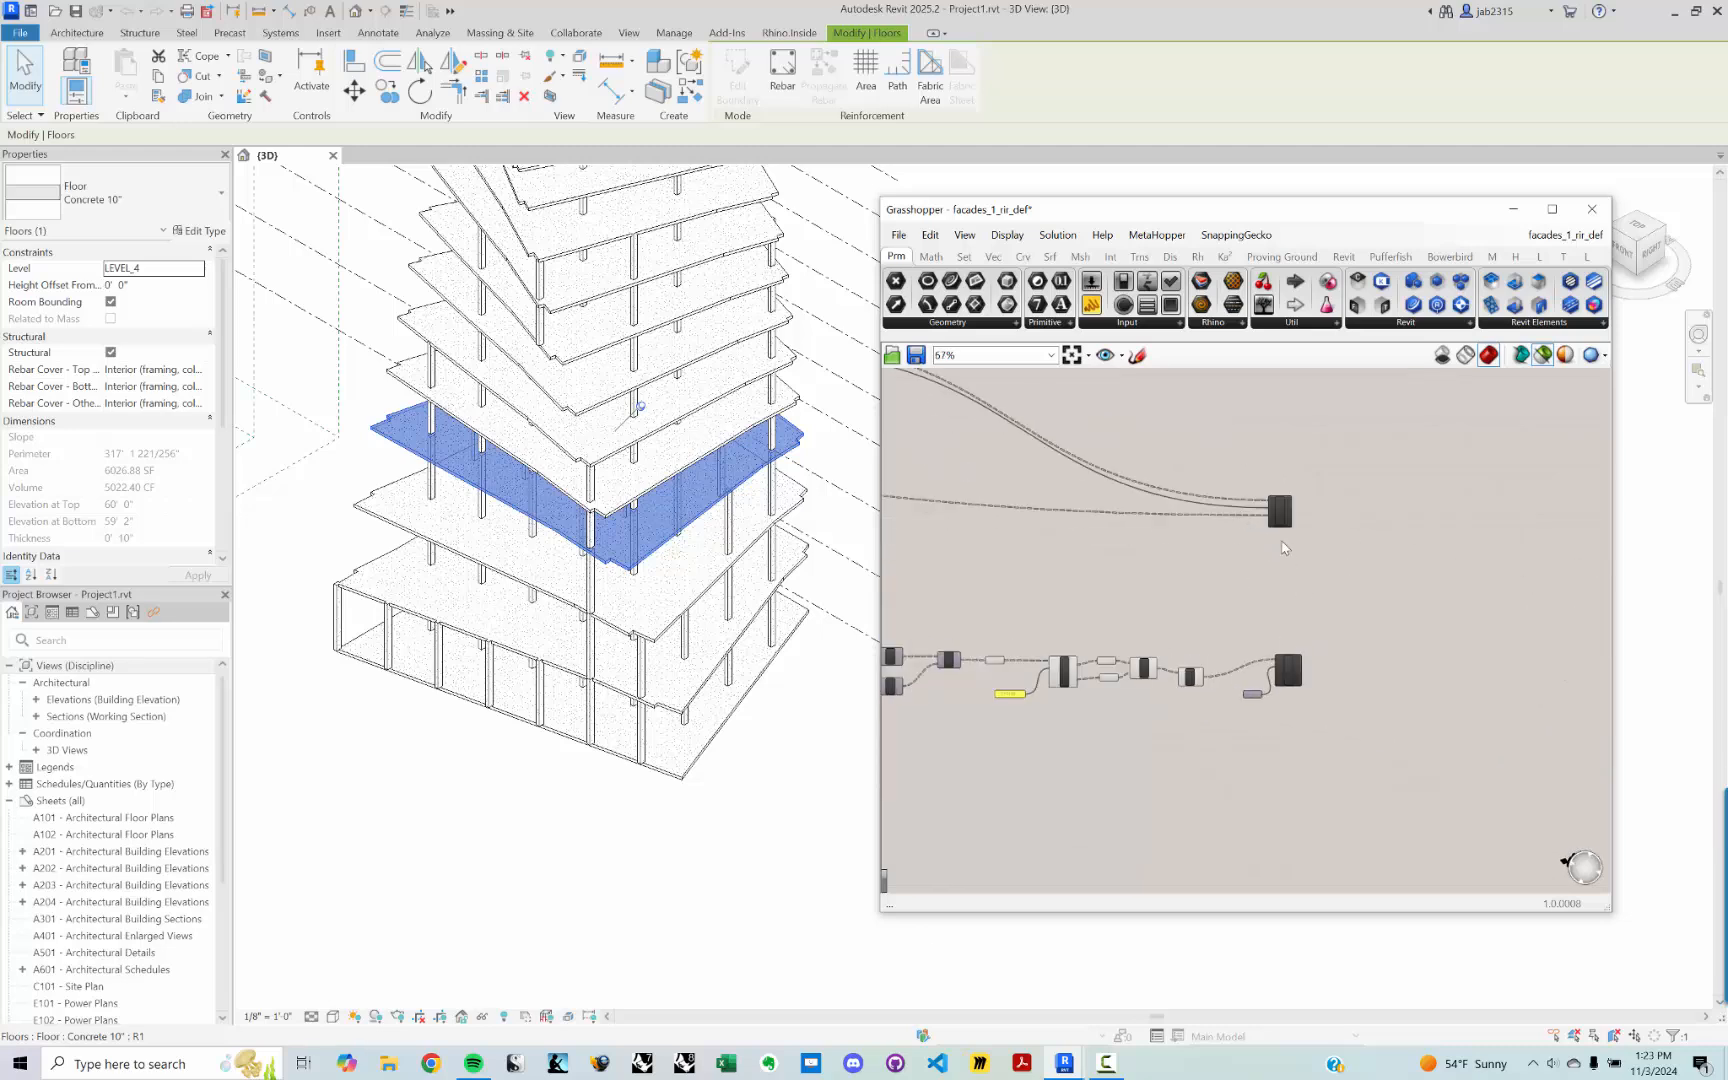
pyautogui.scroll(-3, 1288, 605)
pyautogui.moveTo(888, 538); pyautogui.dragTo(690, 450, button='right')
pyautogui.scroll(3, 1118, 490)
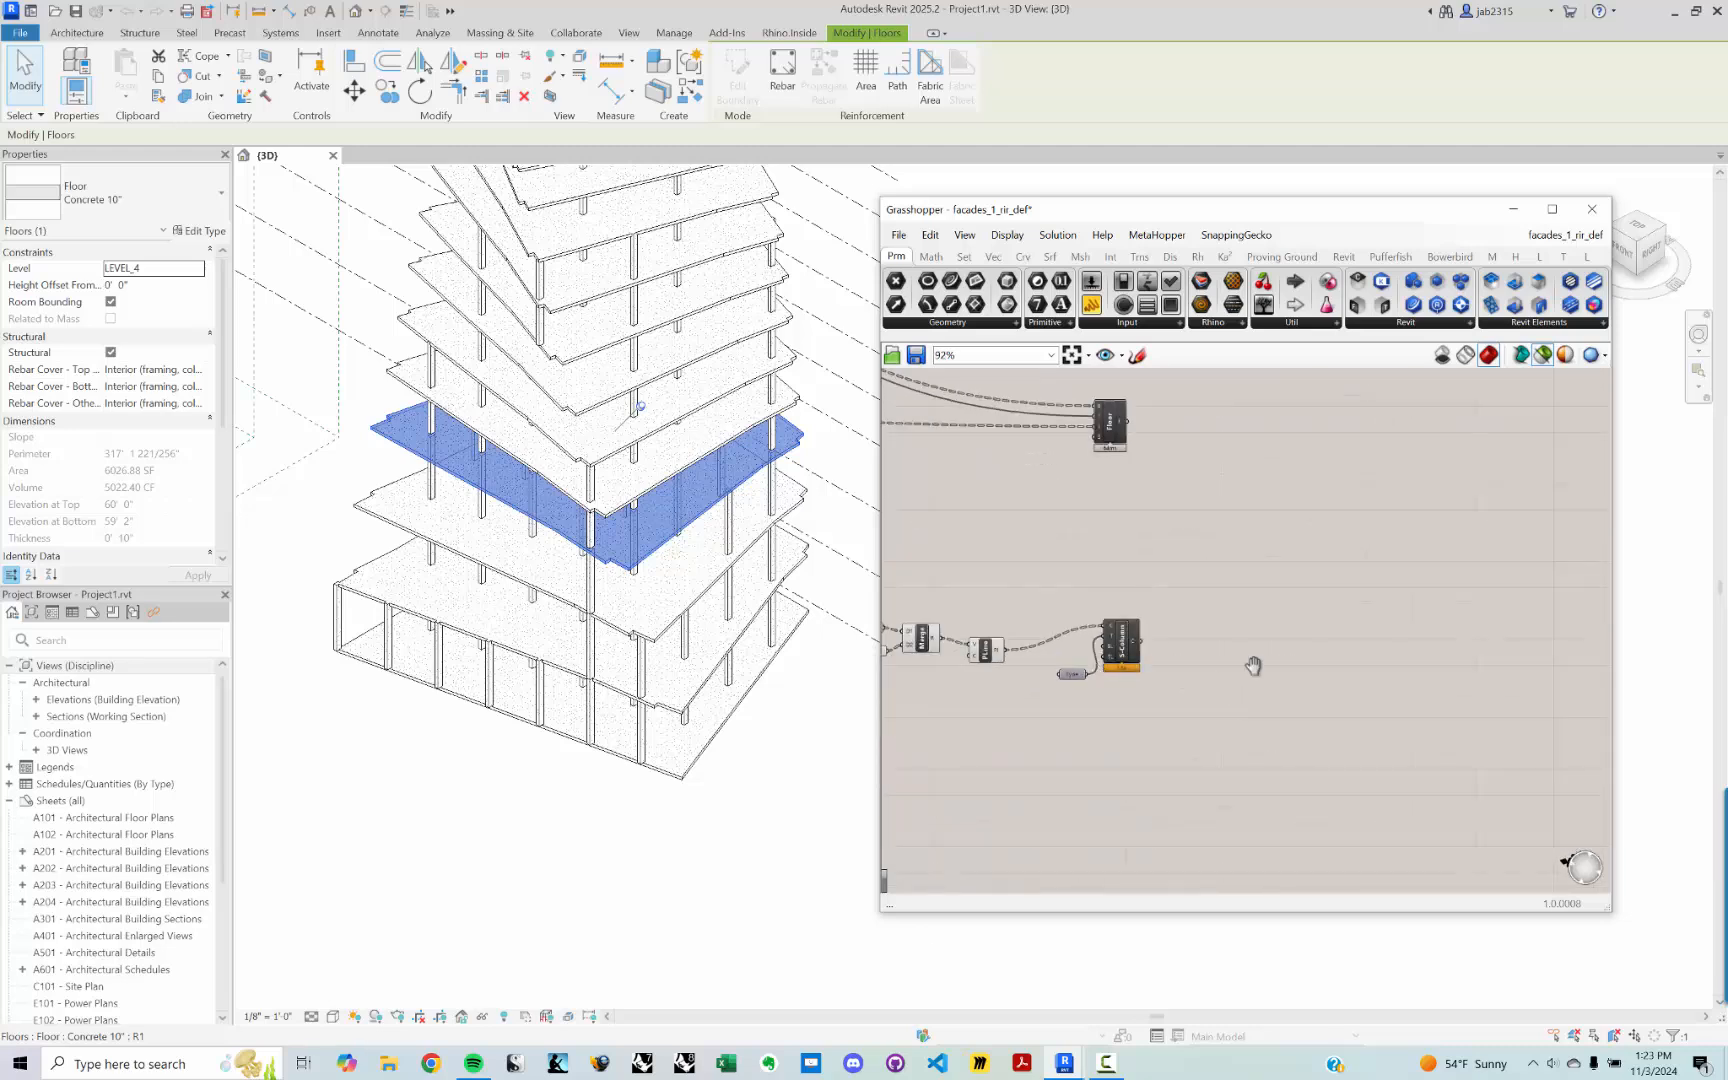
pyautogui.moveTo(1254, 664); pyautogui.dragTo(1600, 668, button='right')
pyautogui.scroll(-3, 1335, 638)
pyautogui.moveTo(998, 633); pyautogui.dragTo(1443, 635, button='right')
pyautogui.scroll(2, 1265, 565)
pyautogui.moveTo(1268, 562); pyautogui.dragTo(1560, 548, button='right')
pyautogui.moveTo(1128, 618); pyautogui.dragTo(1438, 610, button='right')
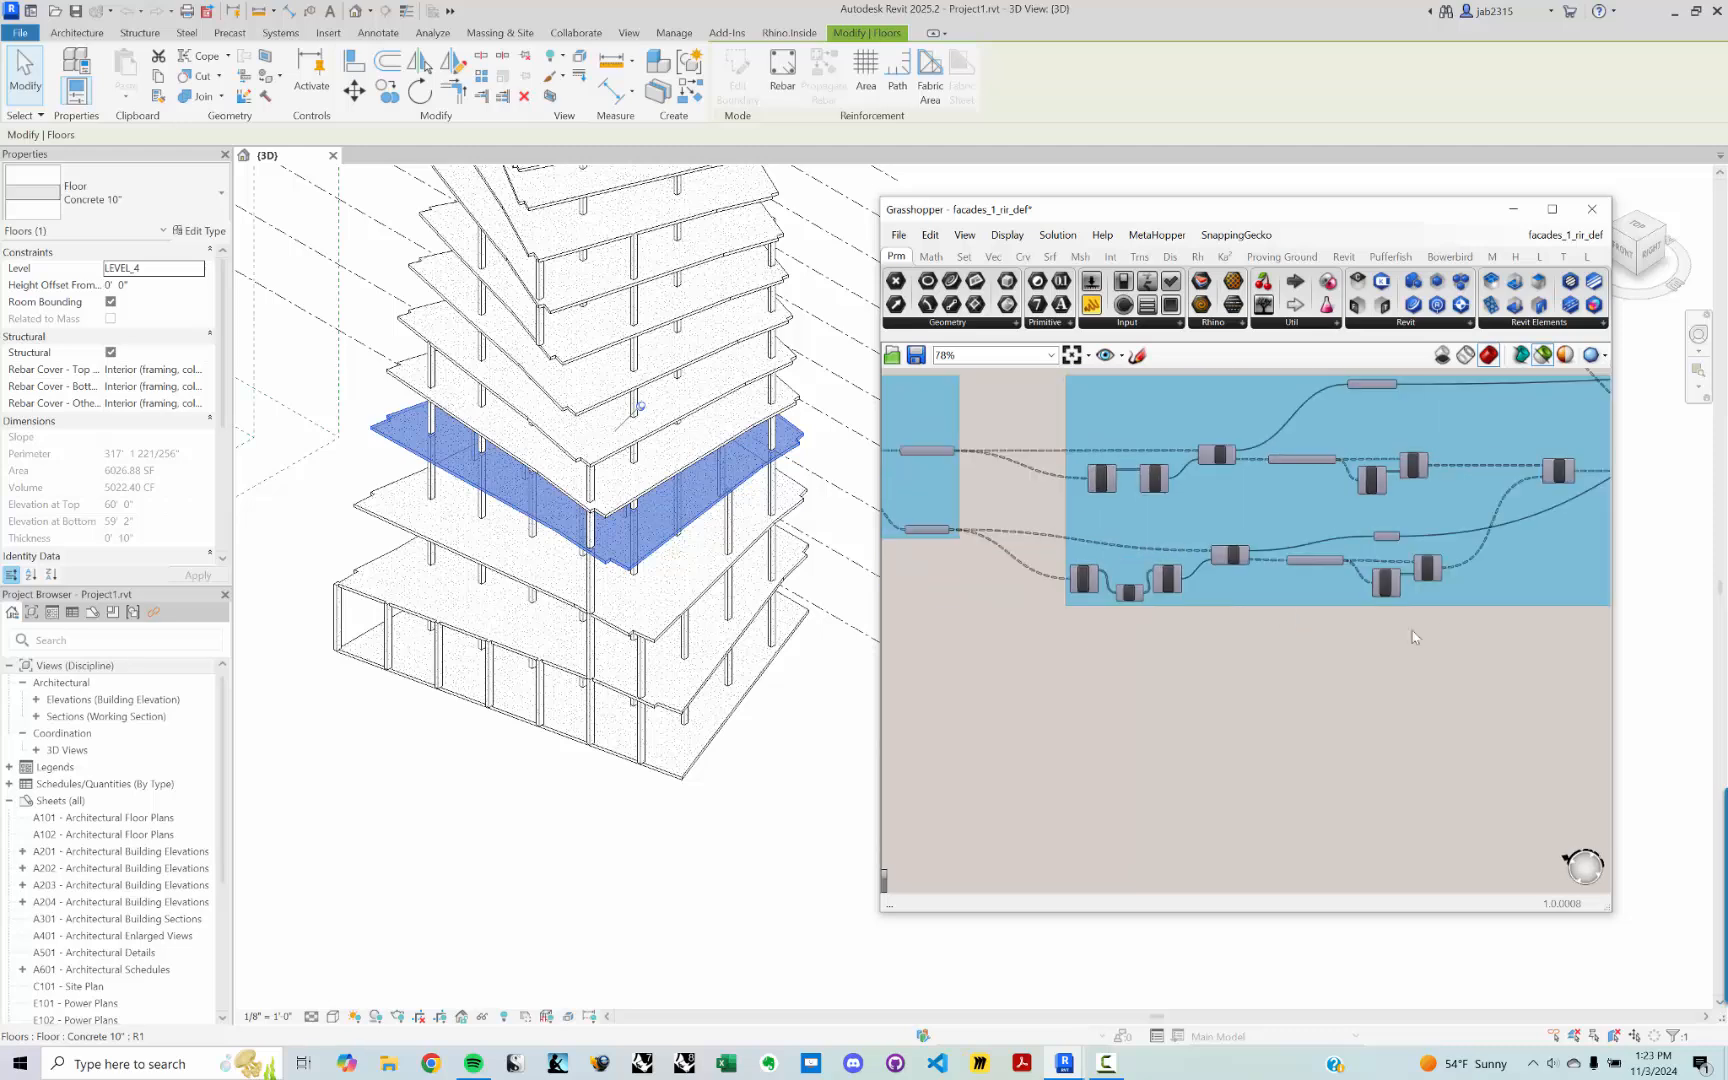
pyautogui.moveTo(1125, 661); pyautogui.dragTo(1312, 696, button='right')
pyautogui.scroll(1, 1061, 619)
pyautogui.scroll(3, 1061, 619)
pyautogui.scroll(-4, 1065, 613)
pyautogui.moveTo(1246, 639); pyautogui.dragTo(1341, 655, button='right')
pyautogui.moveTo(967, 631); pyautogui.dragTo(1083, 682, button='right')
pyautogui.scroll(-6, 1068, 617)
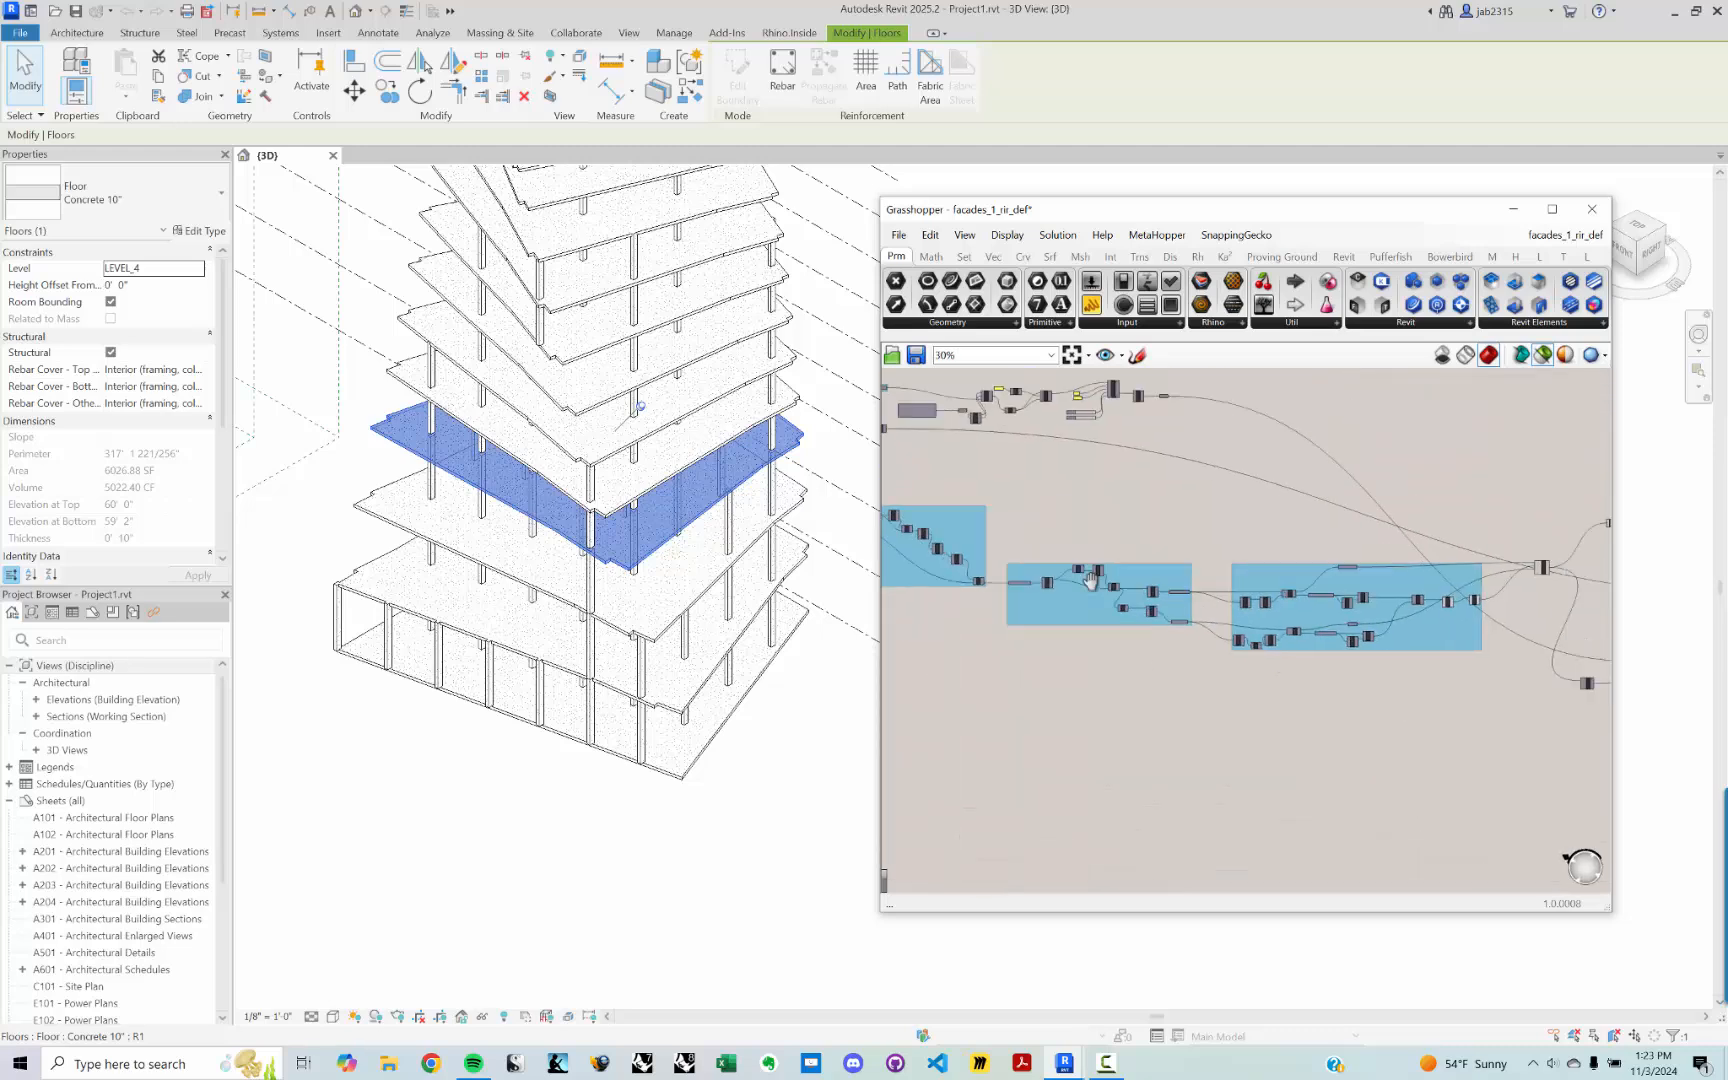
# Step: Select the Simplify component at the start of the column definition to display its tower floor outlines
pyautogui.moveTo(1258, 675); pyautogui.dragTo(862, 571, button='right')
pyautogui.scroll(5, 1222, 561)
pyautogui.scroll(5, 1221, 561)
pyautogui.moveTo(1118, 513); pyautogui.dragTo(1072, 443, button='right')
pyautogui.scroll(3, 953, 569)
pyautogui.click(1057, 600)
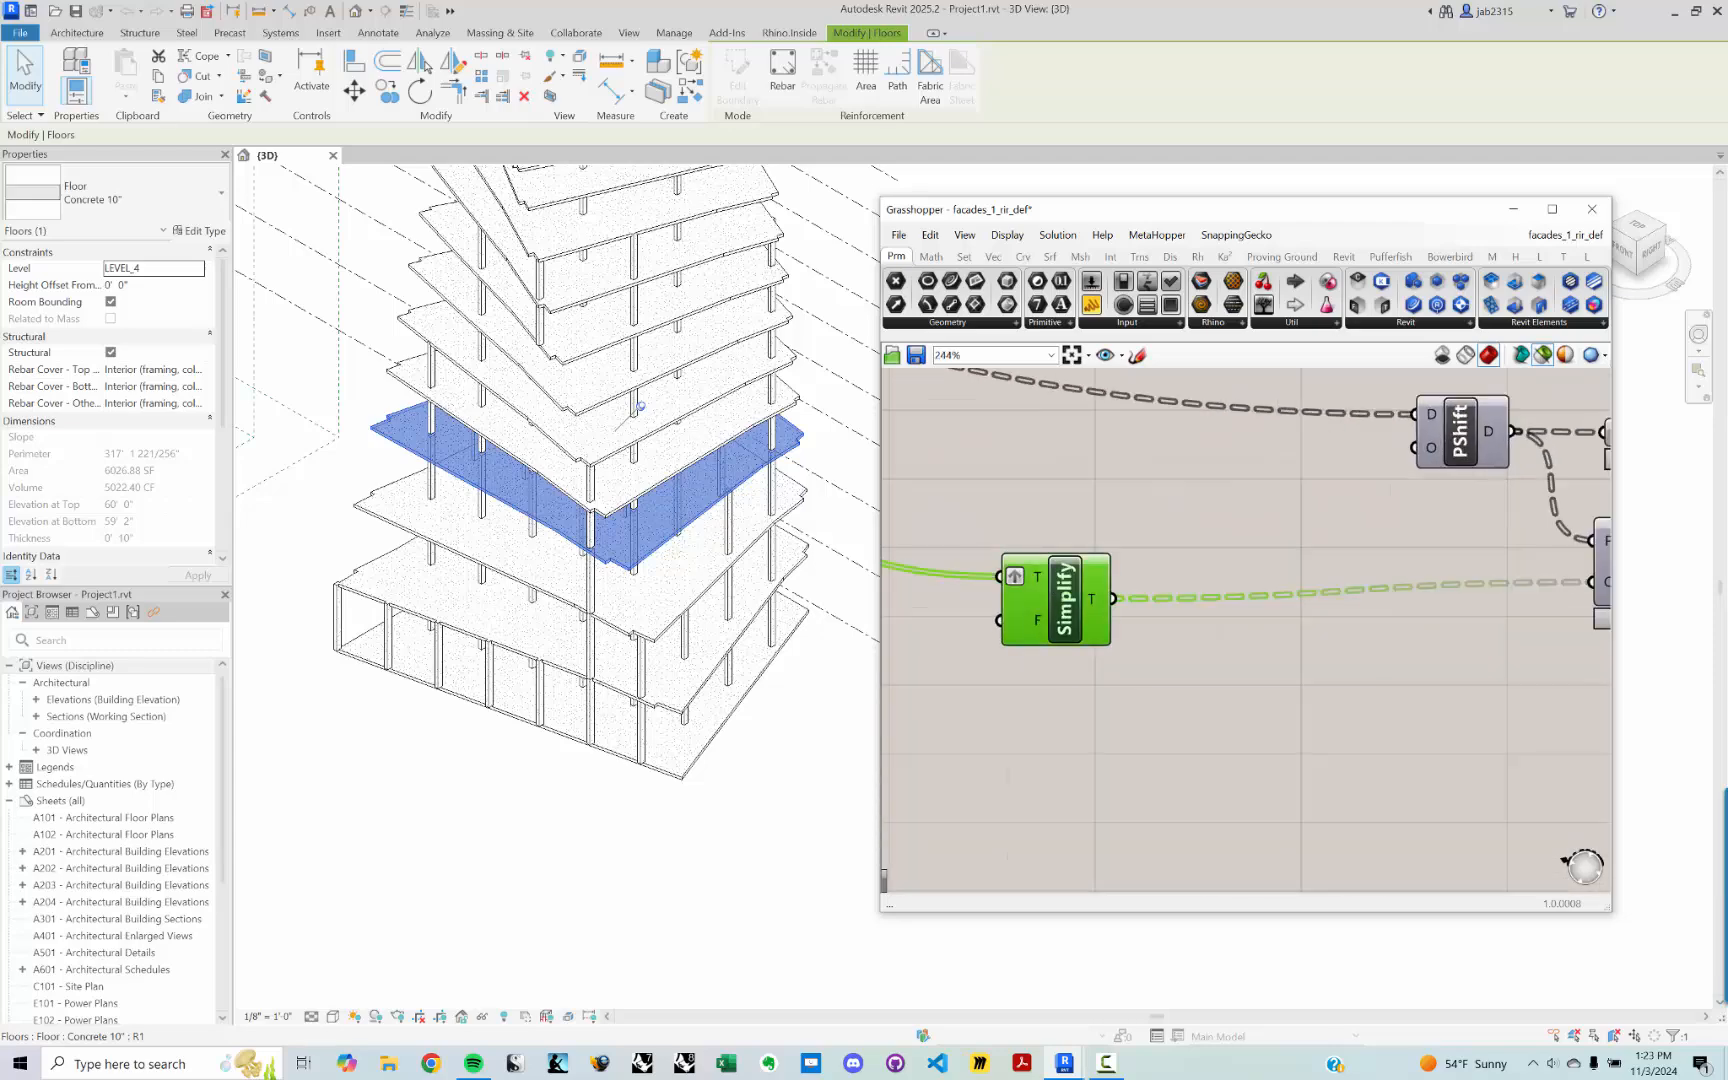
# Step: Bring the Rhino window back into view behind Grasshopper and set its viewport to the world Perspective view
pyautogui.moveTo(640, 0); pyautogui.dragTo(637, 73)
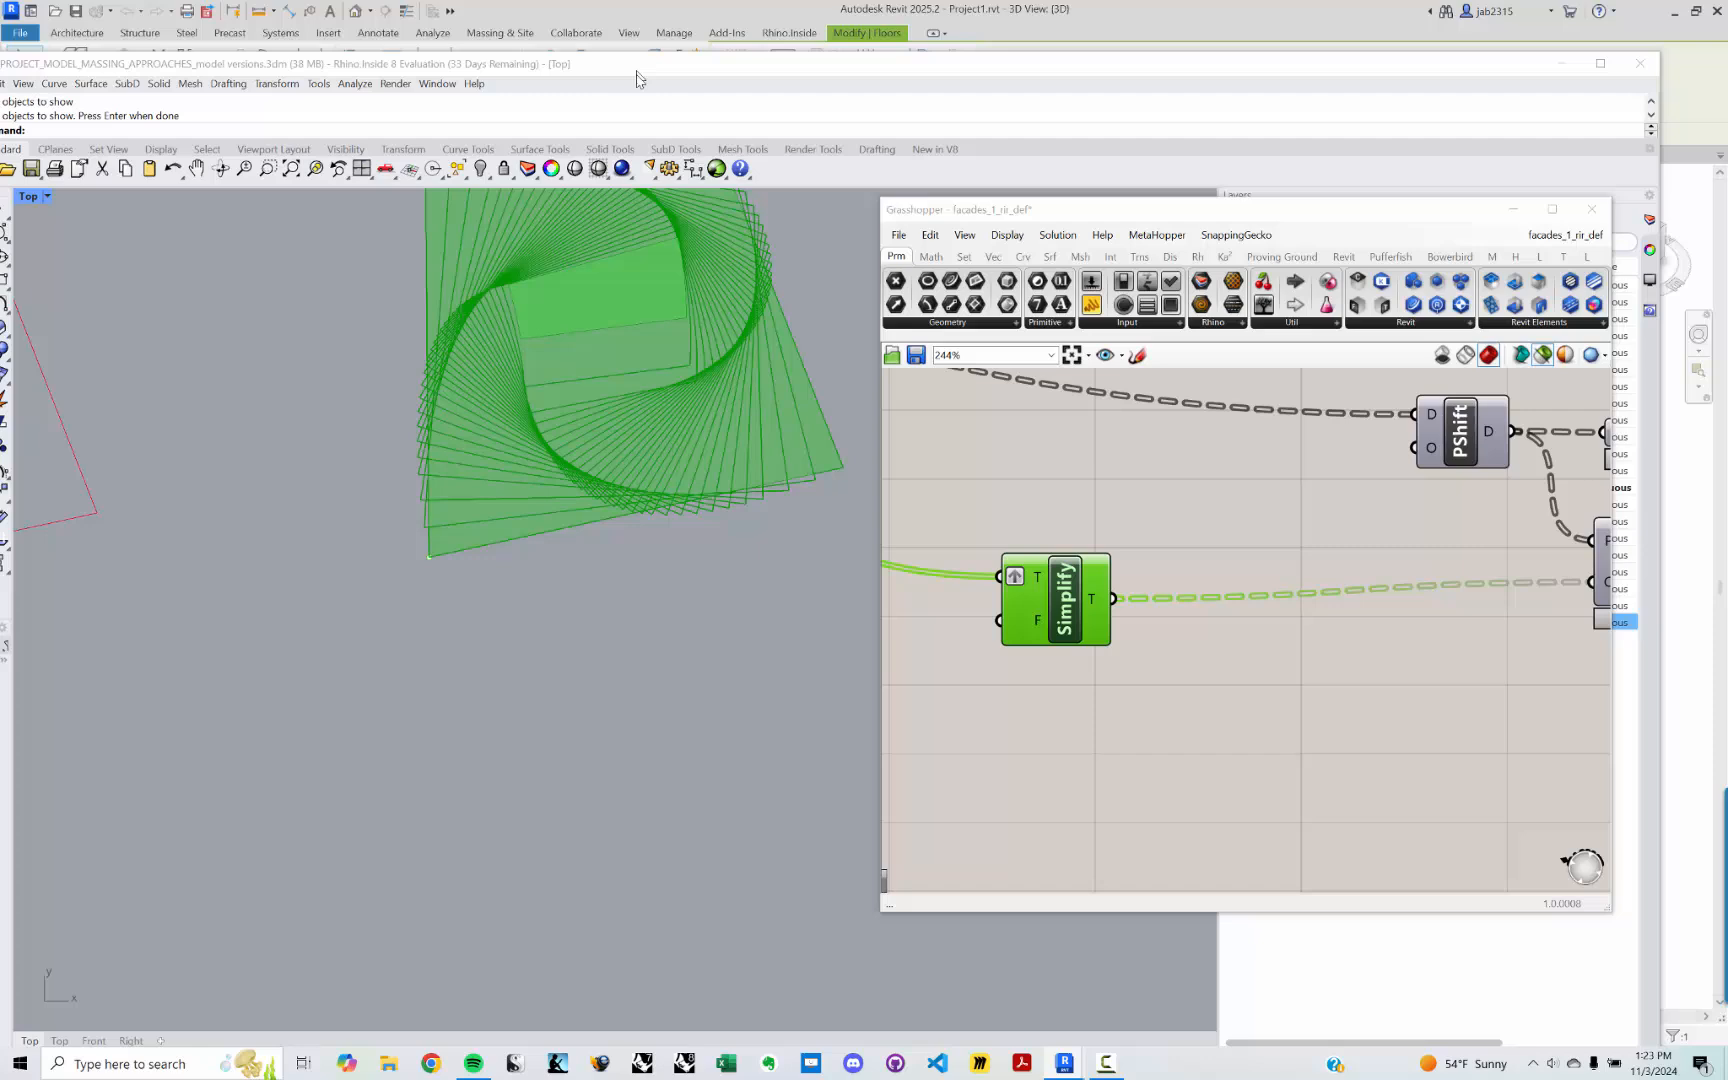
pyautogui.middleClick(447, 637)
pyautogui.moveTo(580, 770); pyautogui.dragTo(471, 575, button='right')
pyautogui.scroll(-6, 551, 652)
pyautogui.click(50, 196)
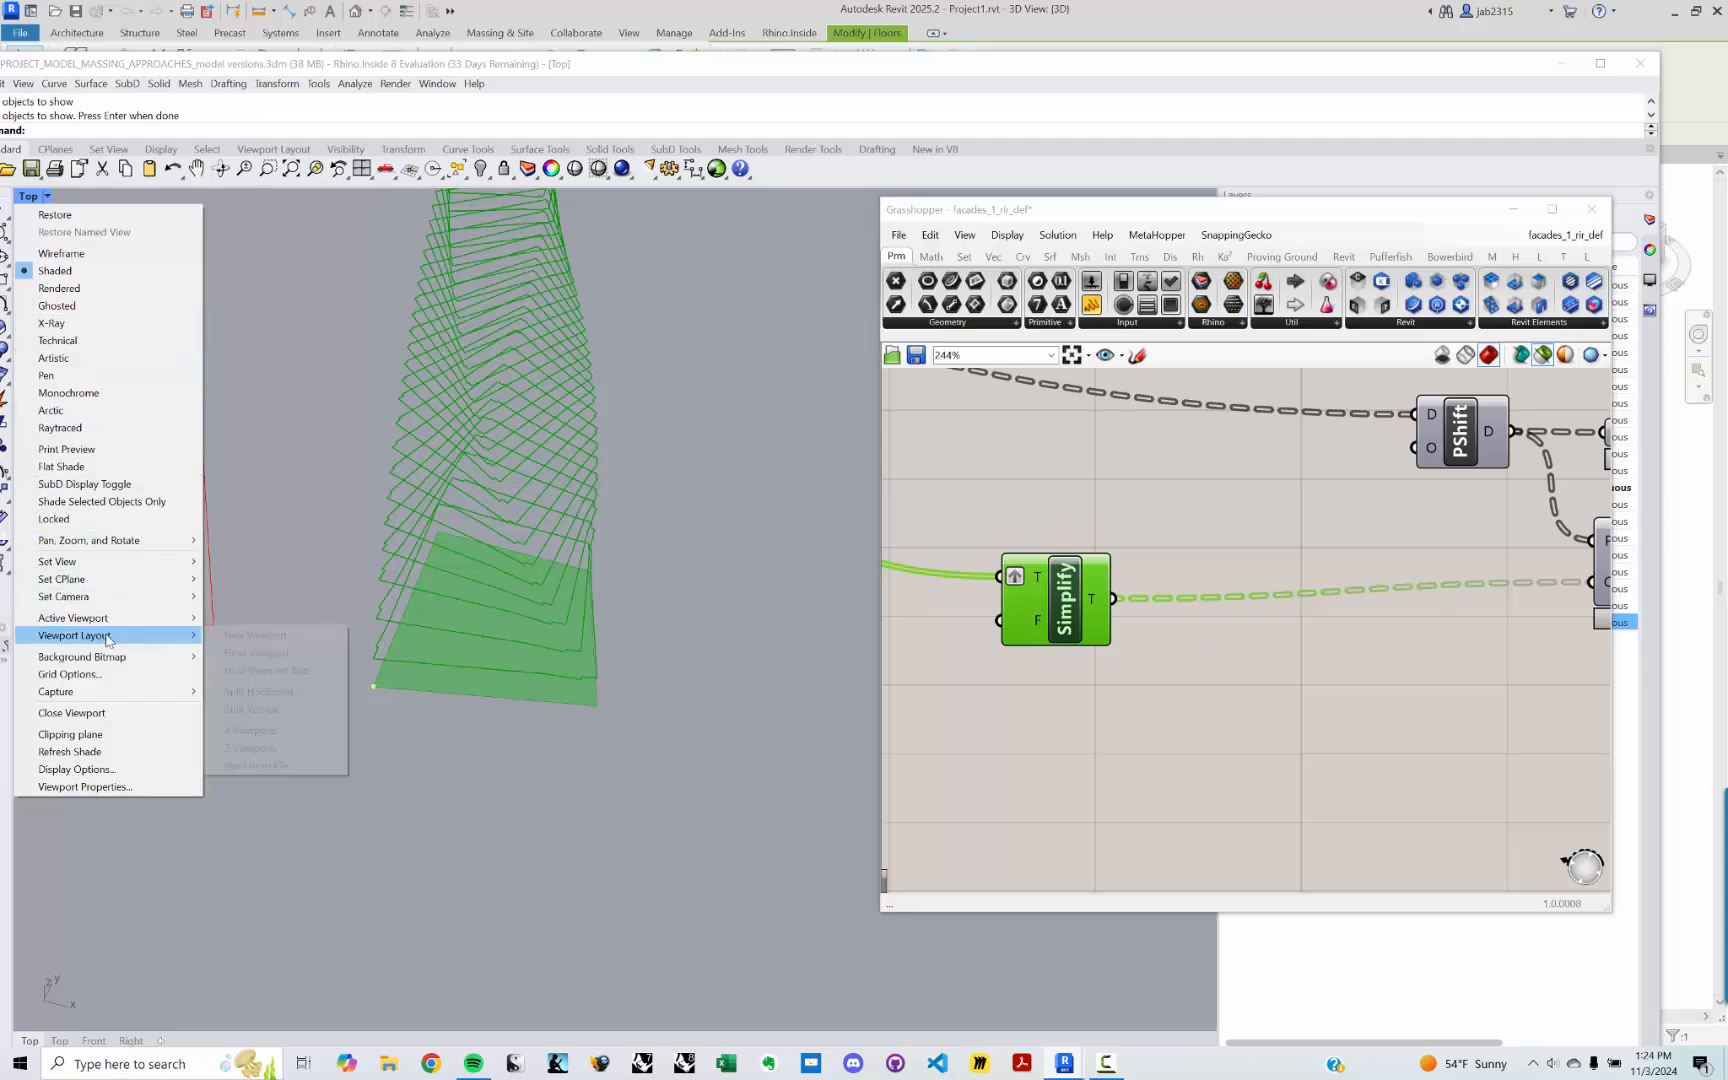
pyautogui.moveTo(115, 565)
pyautogui.click(248, 688)
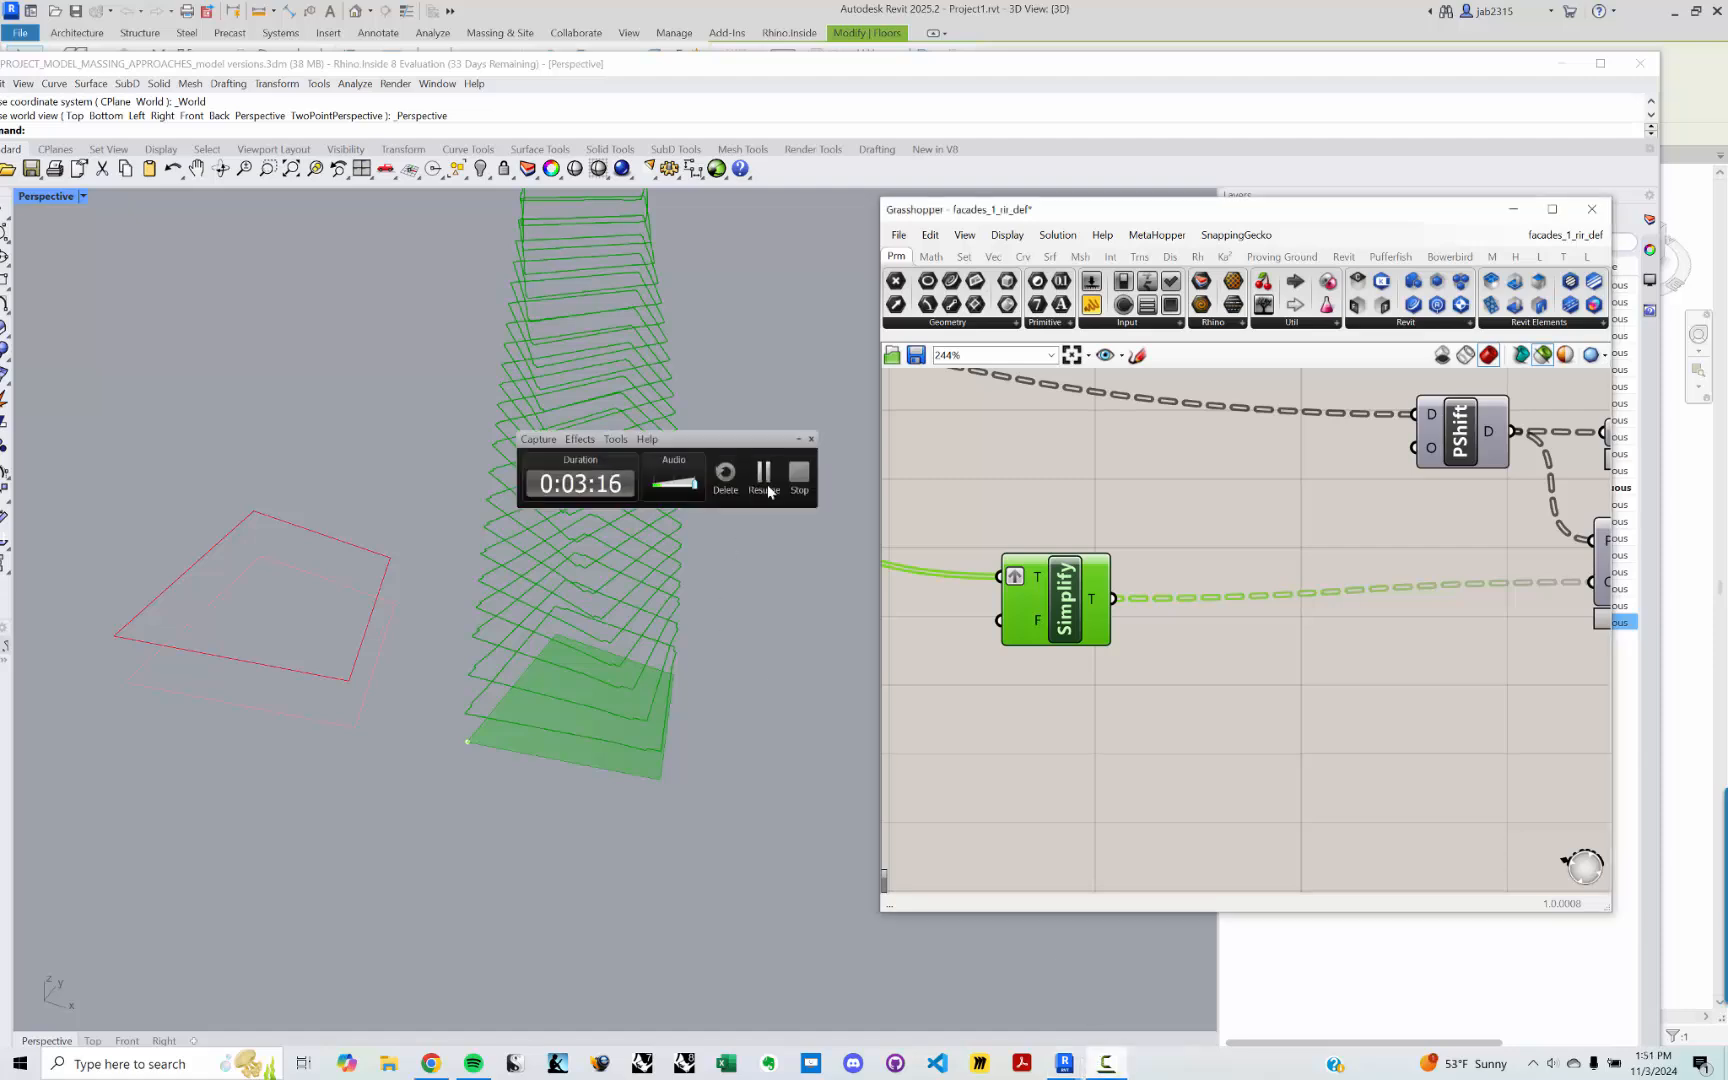
# Step: Examine the twisting tower's floor outlines and the reference point at the base corner in the Rhino viewport
pyautogui.click(765, 482)
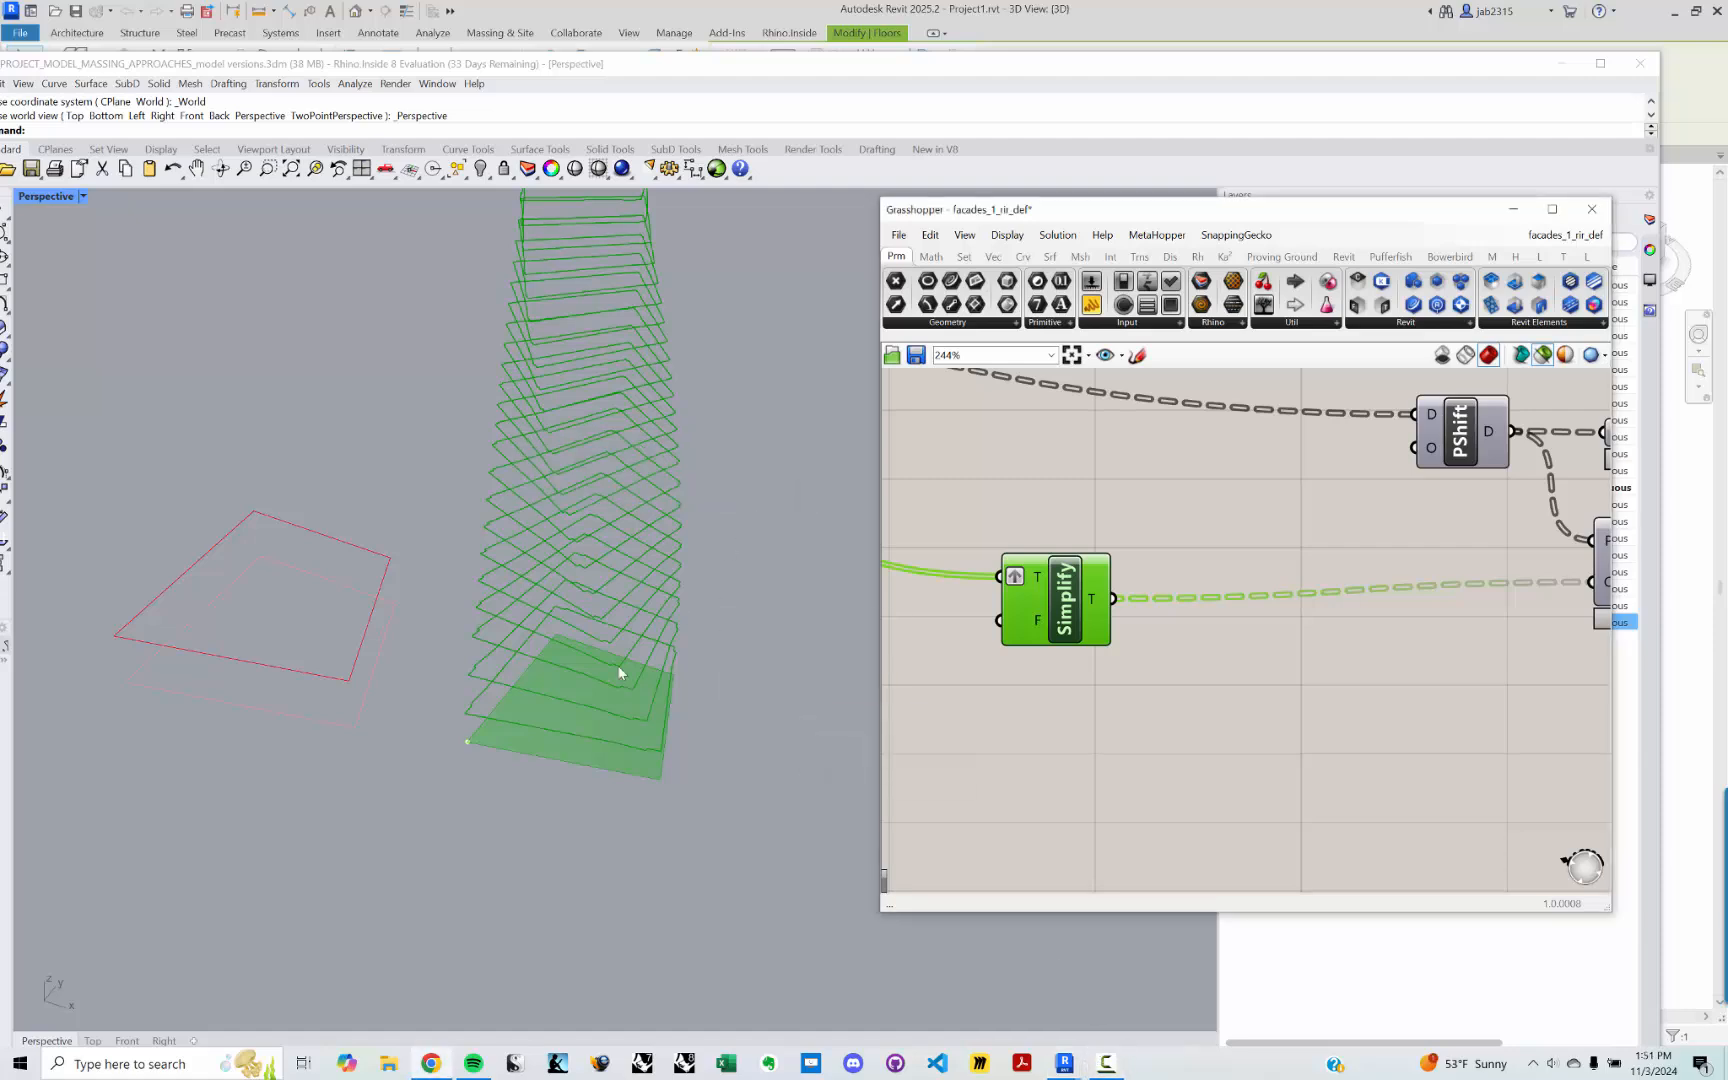
pyautogui.moveTo(490, 682); pyautogui.dragTo(568, 732, button='right')
pyautogui.scroll(2, 567, 732)
pyautogui.moveTo(491, 733); pyautogui.dragTo(576, 775)
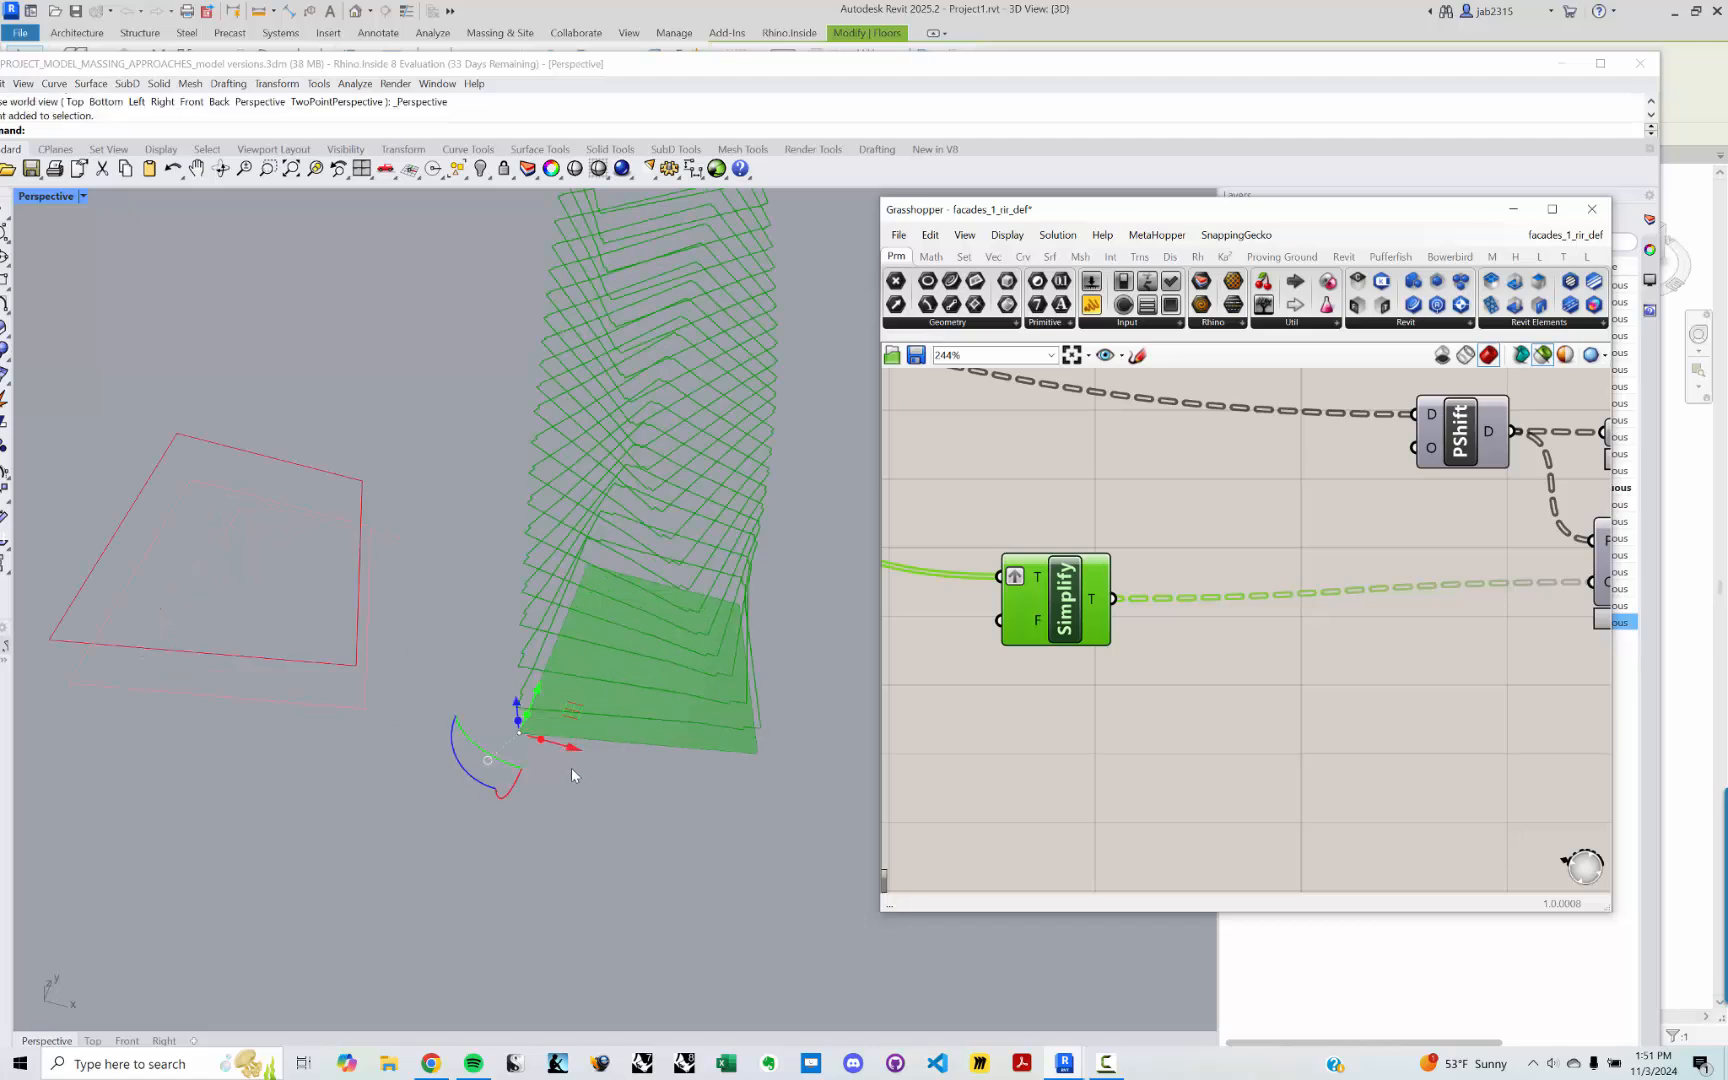
pyautogui.scroll(3, 573, 778)
pyautogui.moveTo(575, 788); pyautogui.dragTo(602, 783, button='right')
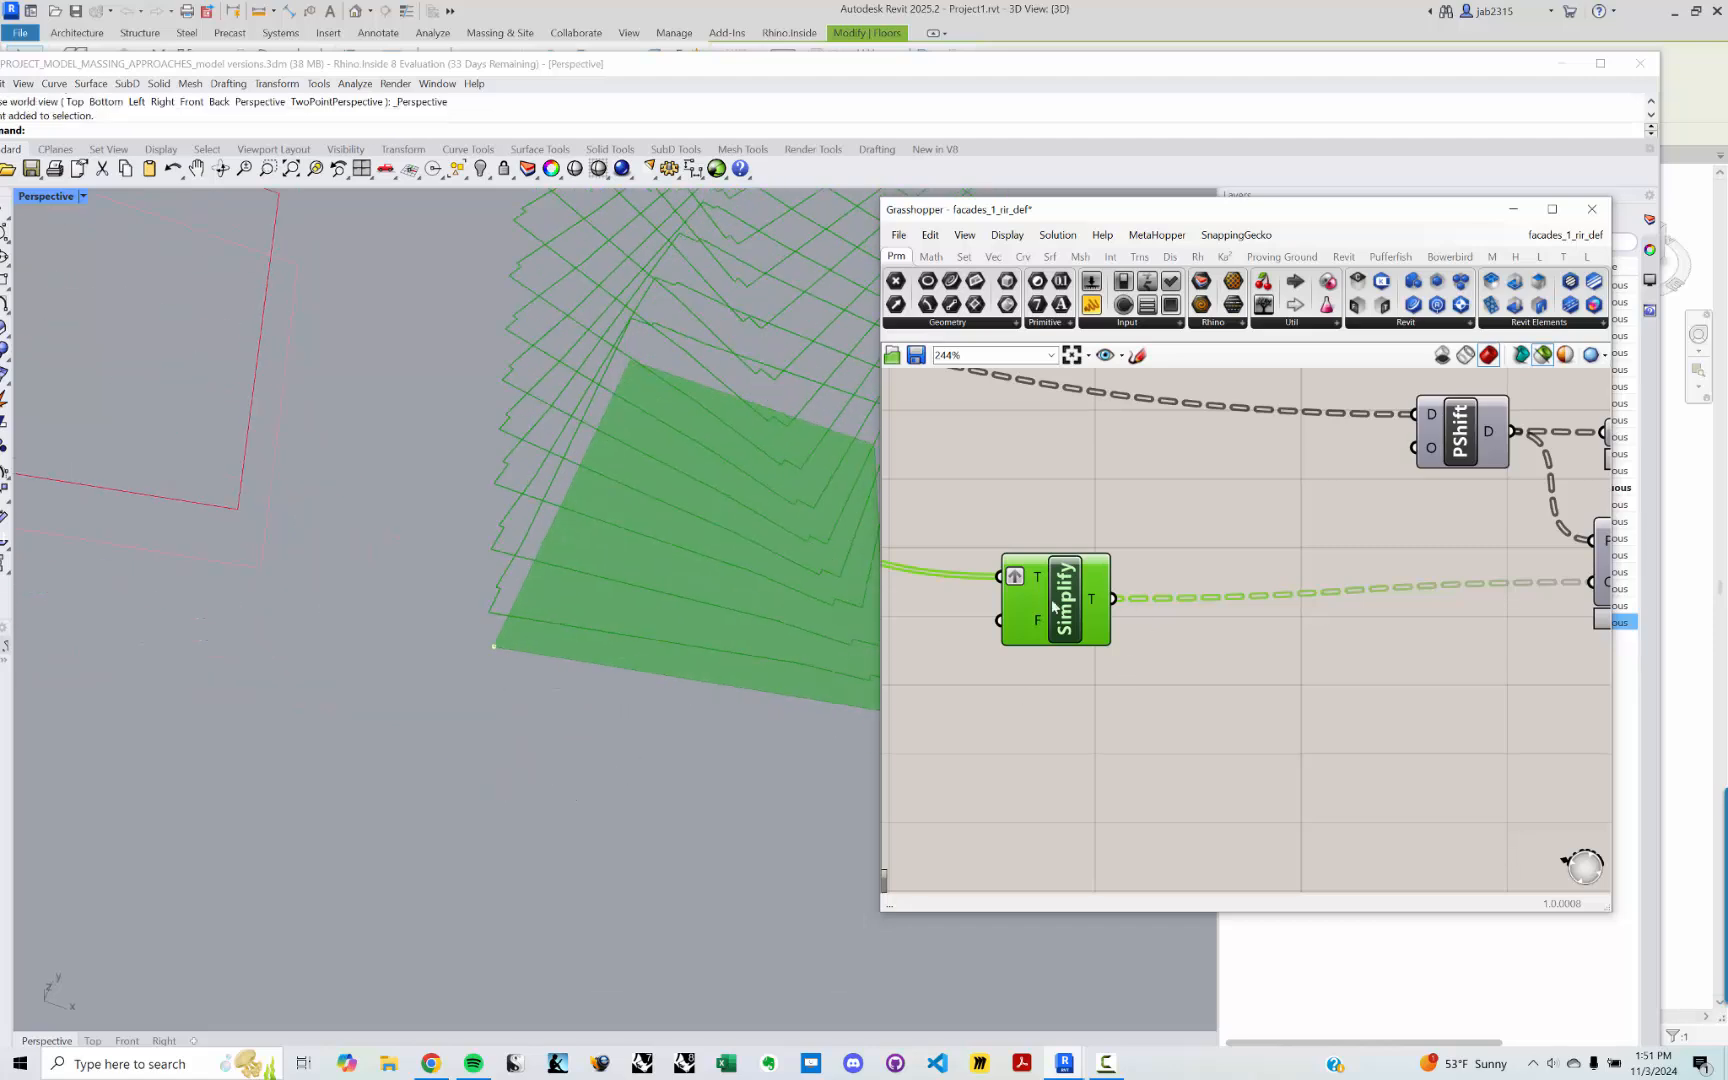
pyautogui.moveTo(1090, 601)
pyautogui.moveTo(659, 580); pyautogui.dragTo(575, 596, button='right')
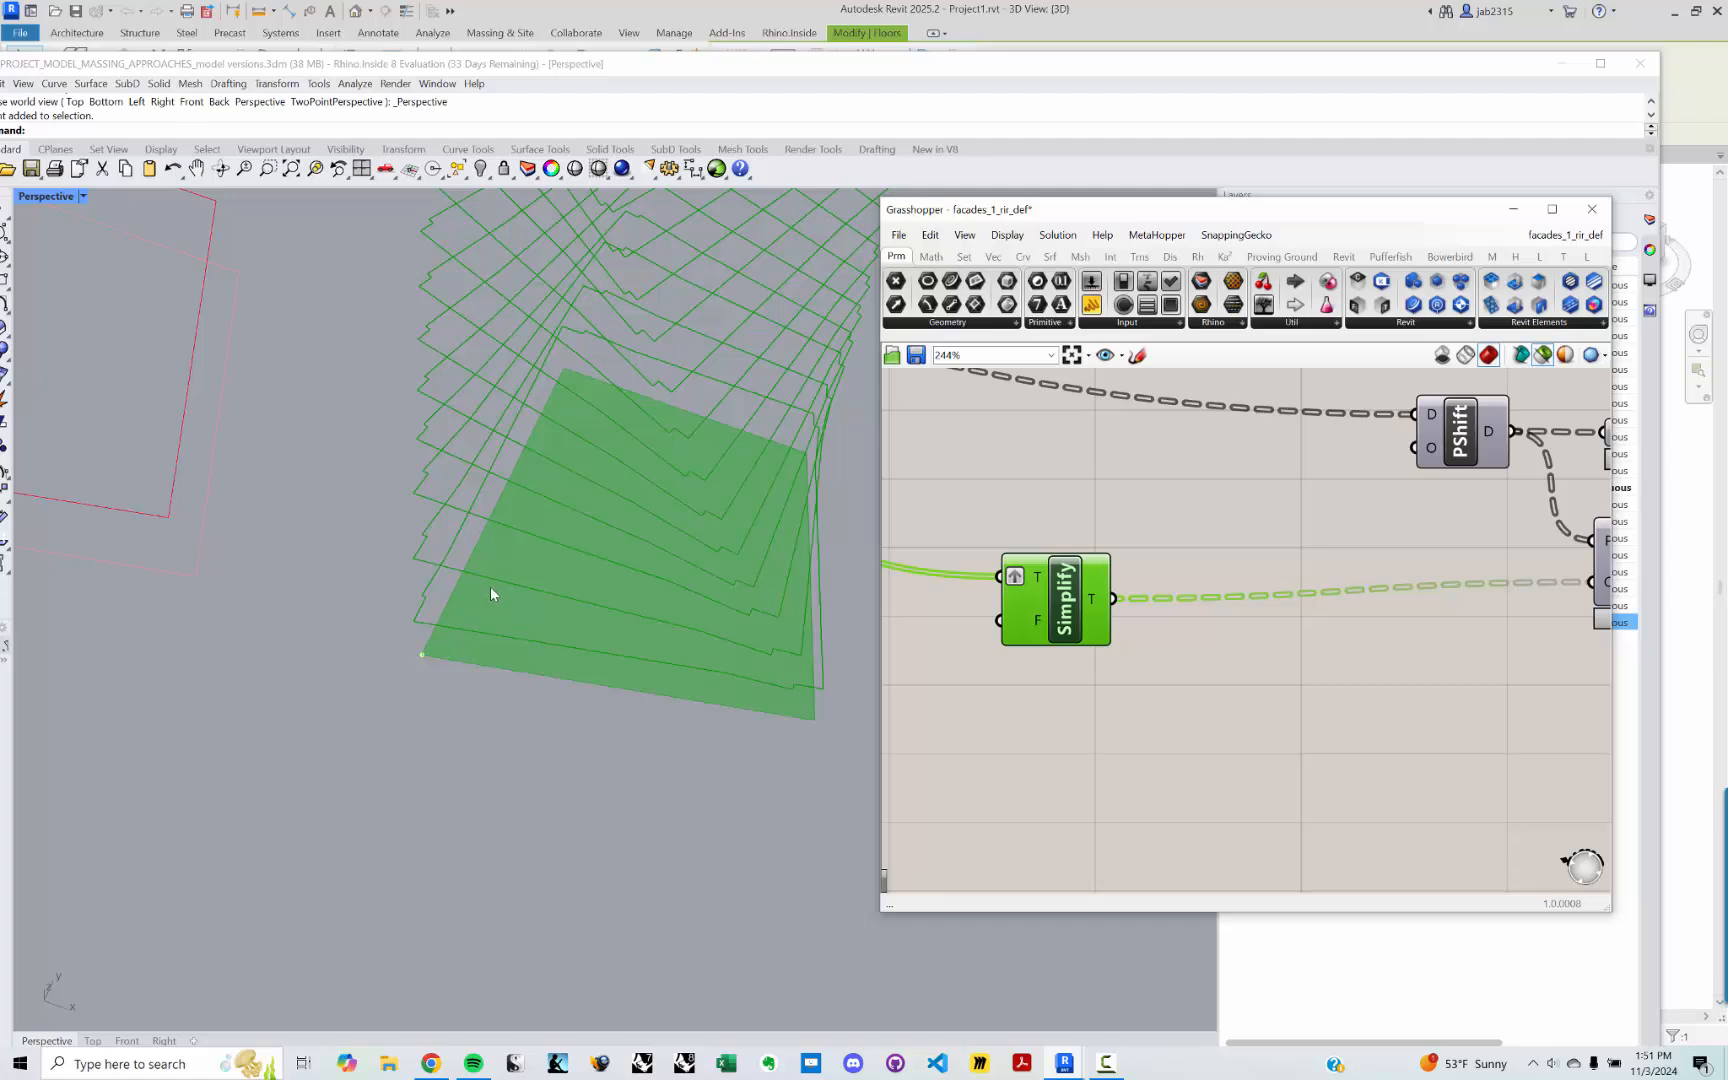
pyautogui.moveTo(490, 592); pyautogui.dragTo(501, 577, button='right')
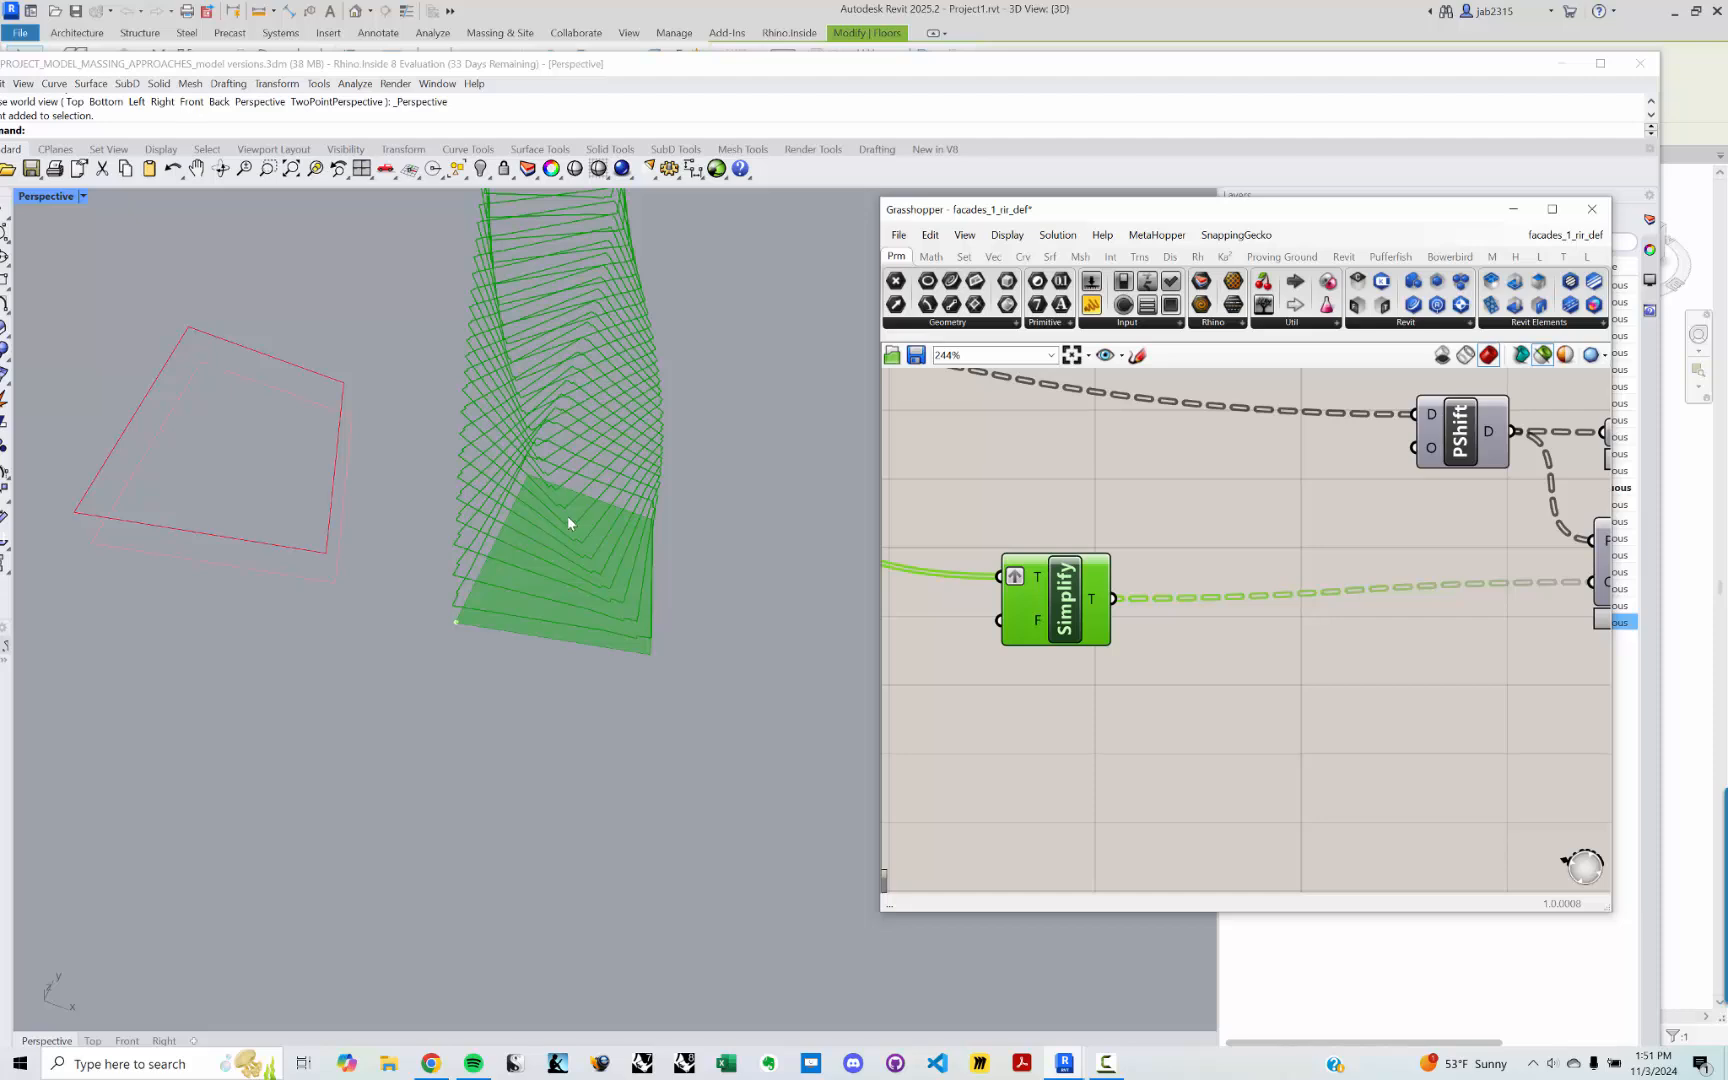
# Step: Turn off the preview of the components in the floor and column portion of the Grasshopper definition
pyautogui.doubleClick(1218, 693)
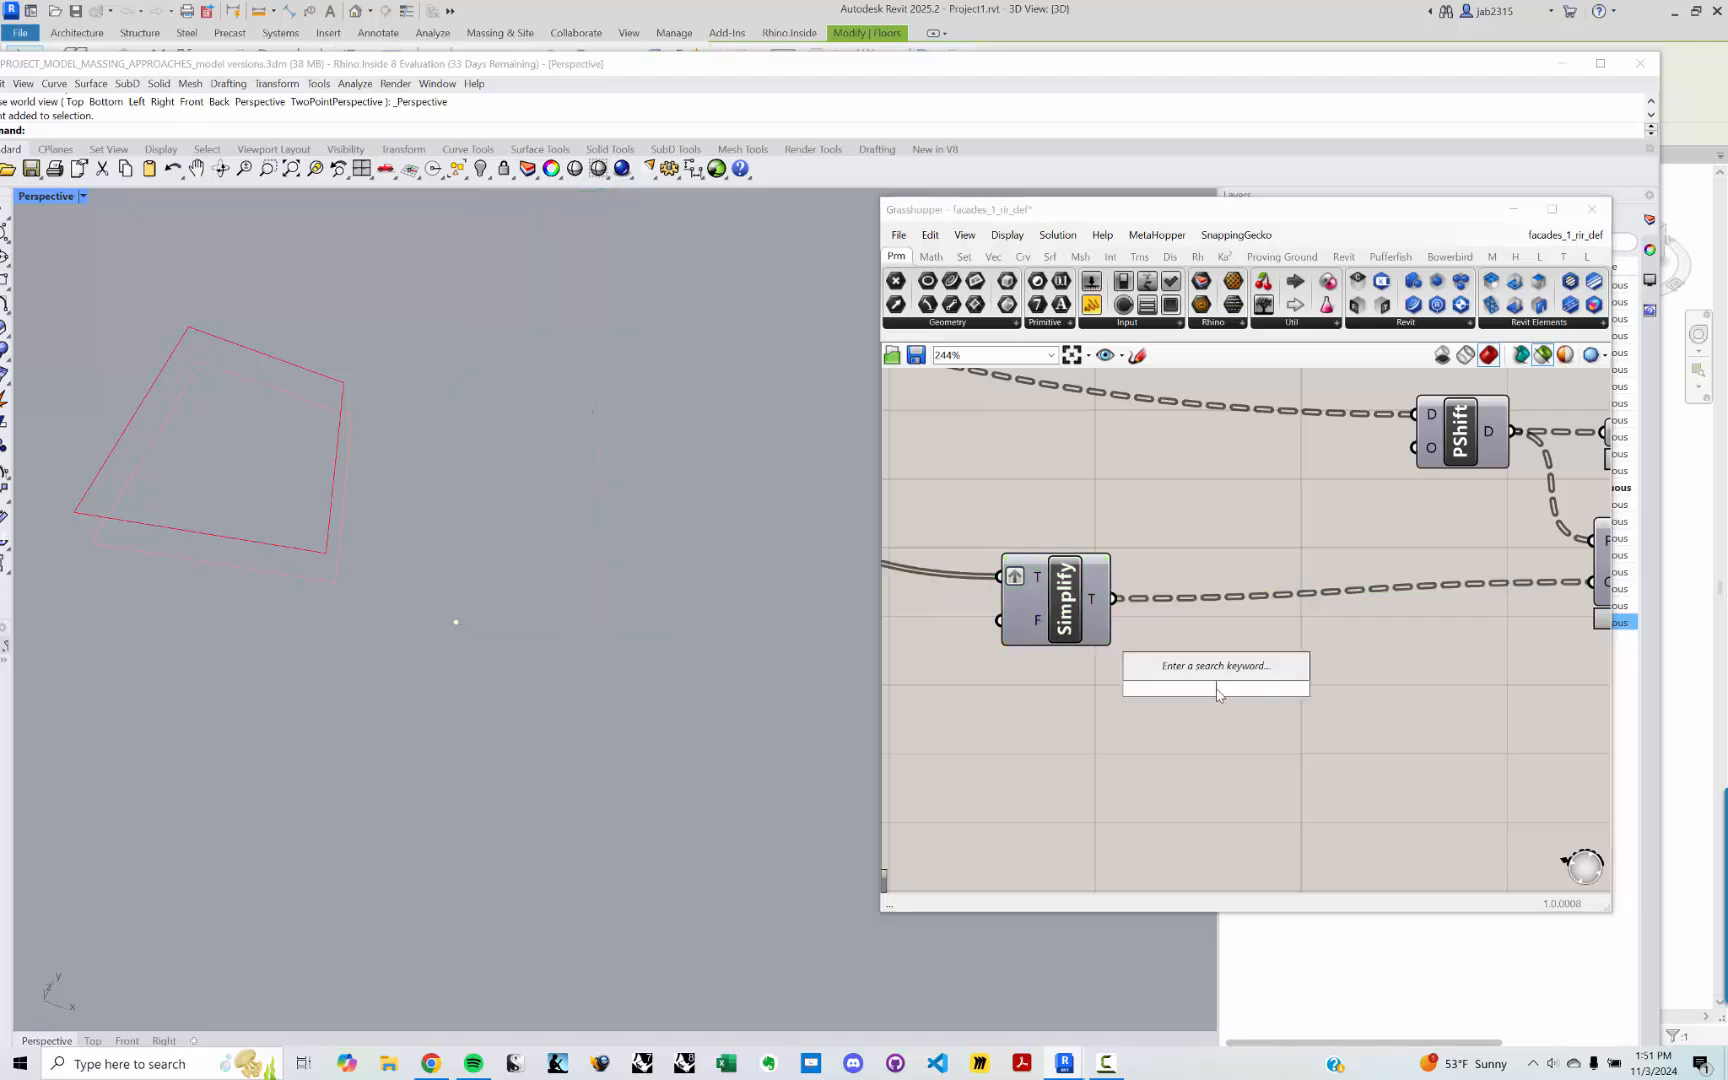
pyautogui.scroll(-10, 1043, 687)
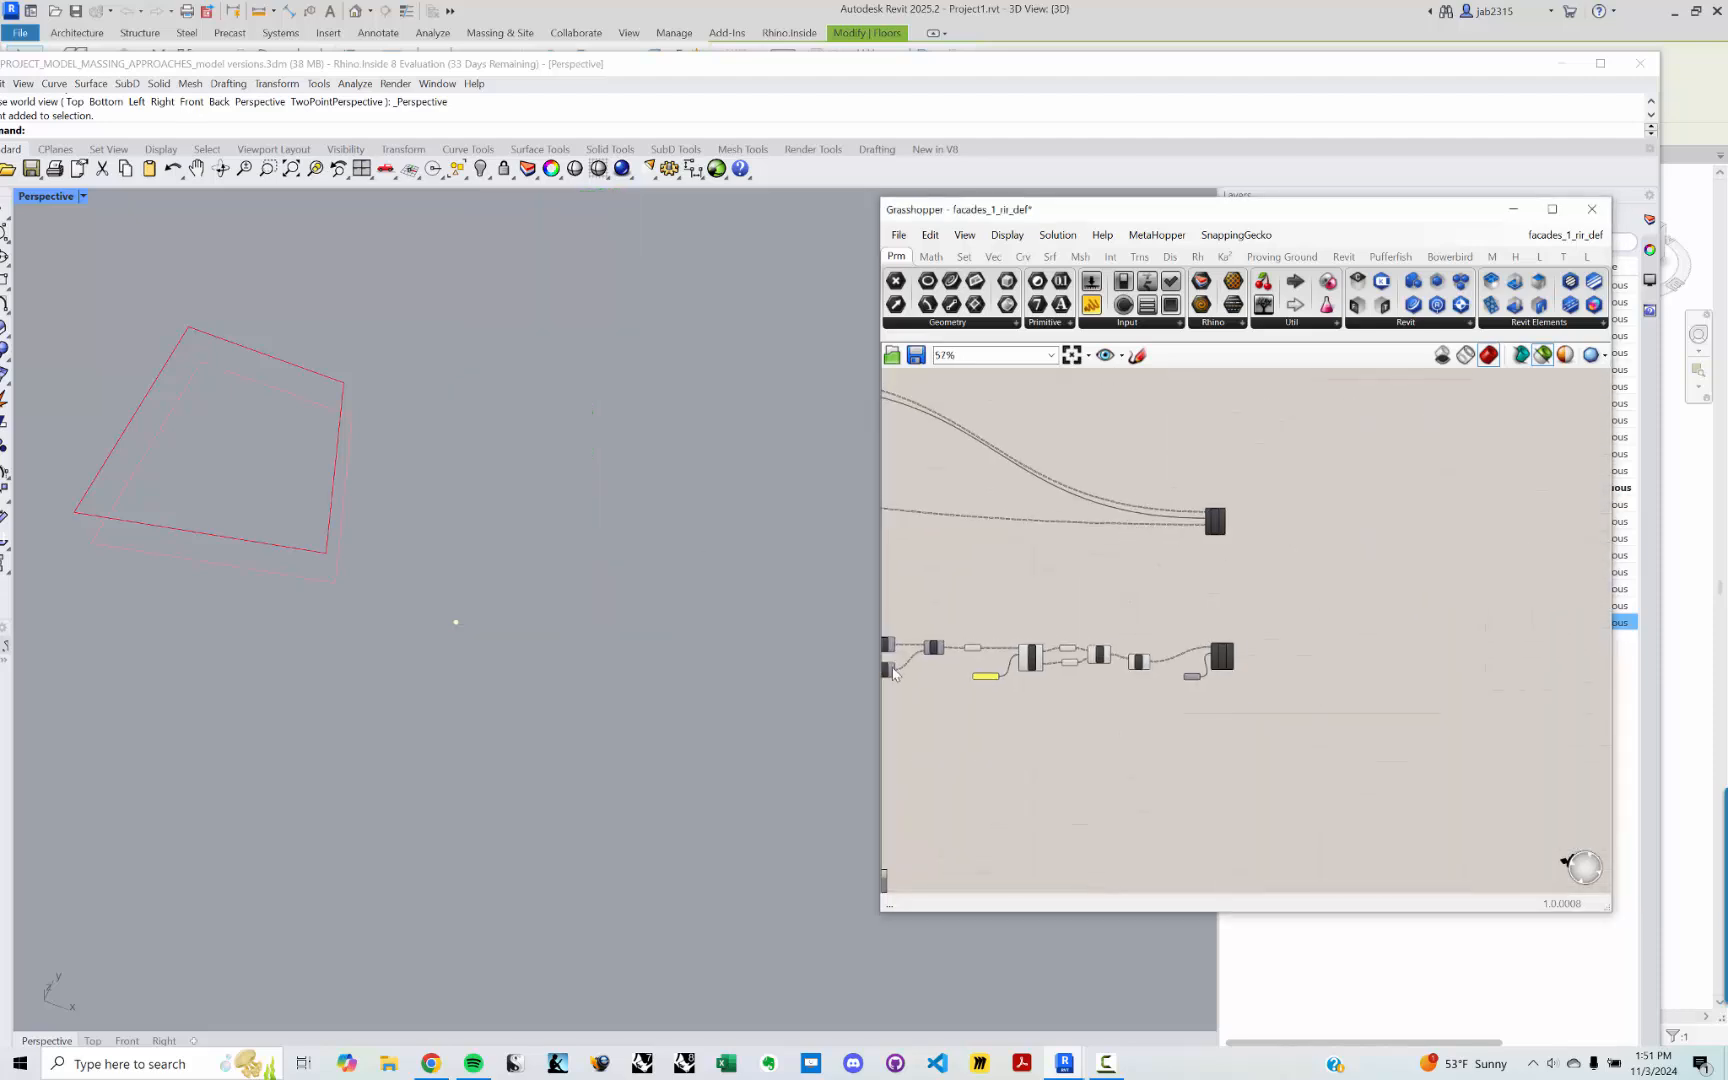
pyautogui.moveTo(1043, 687); pyautogui.dragTo(1346, 660, button='right')
pyautogui.moveTo(1460, 738); pyautogui.dragTo(1130, 446)
pyautogui.middleClick(1173, 442)
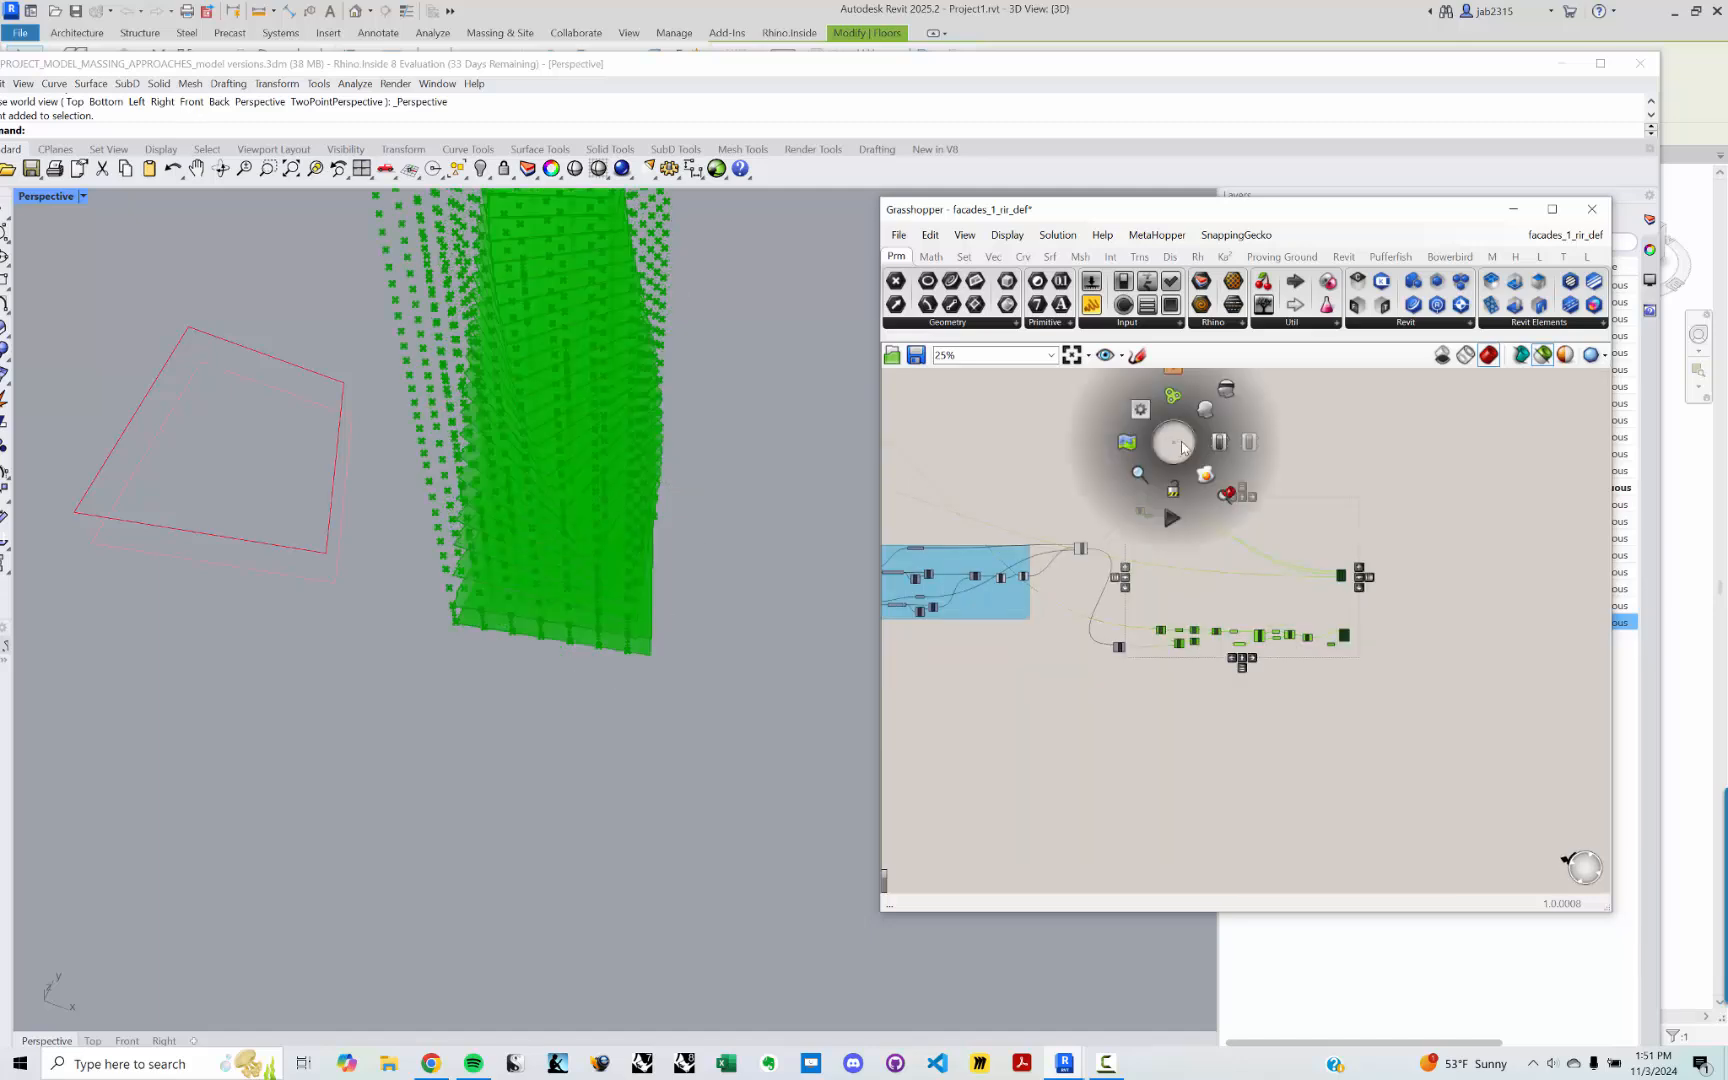
pyautogui.click(1232, 396)
# Step: Turn off the preview of the component between the last blue group and the floor and column branches
pyautogui.click(1056, 452)
pyautogui.moveTo(1049, 521); pyautogui.dragTo(1111, 603)
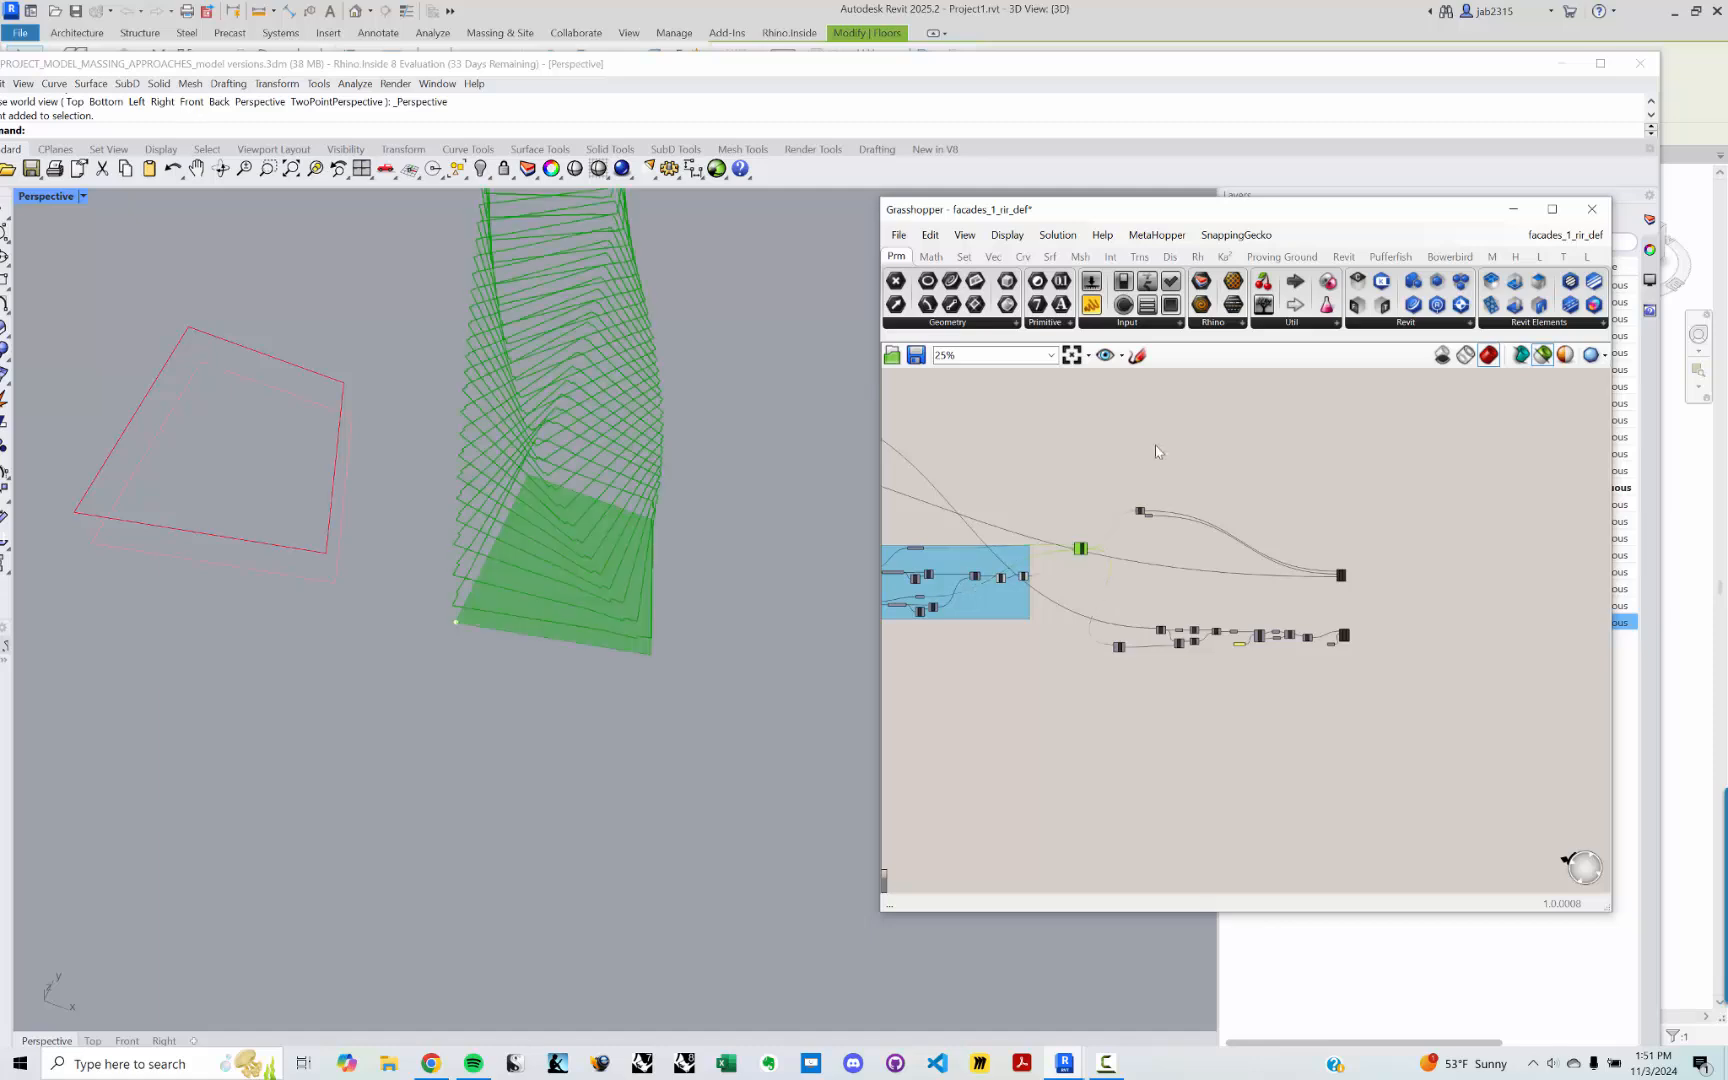
pyautogui.middleClick(1157, 440)
pyautogui.click(1212, 390)
# Step: Select the whole Grasshopper definition and turn off the preview of all its components
pyautogui.scroll(-3, 1380, 632)
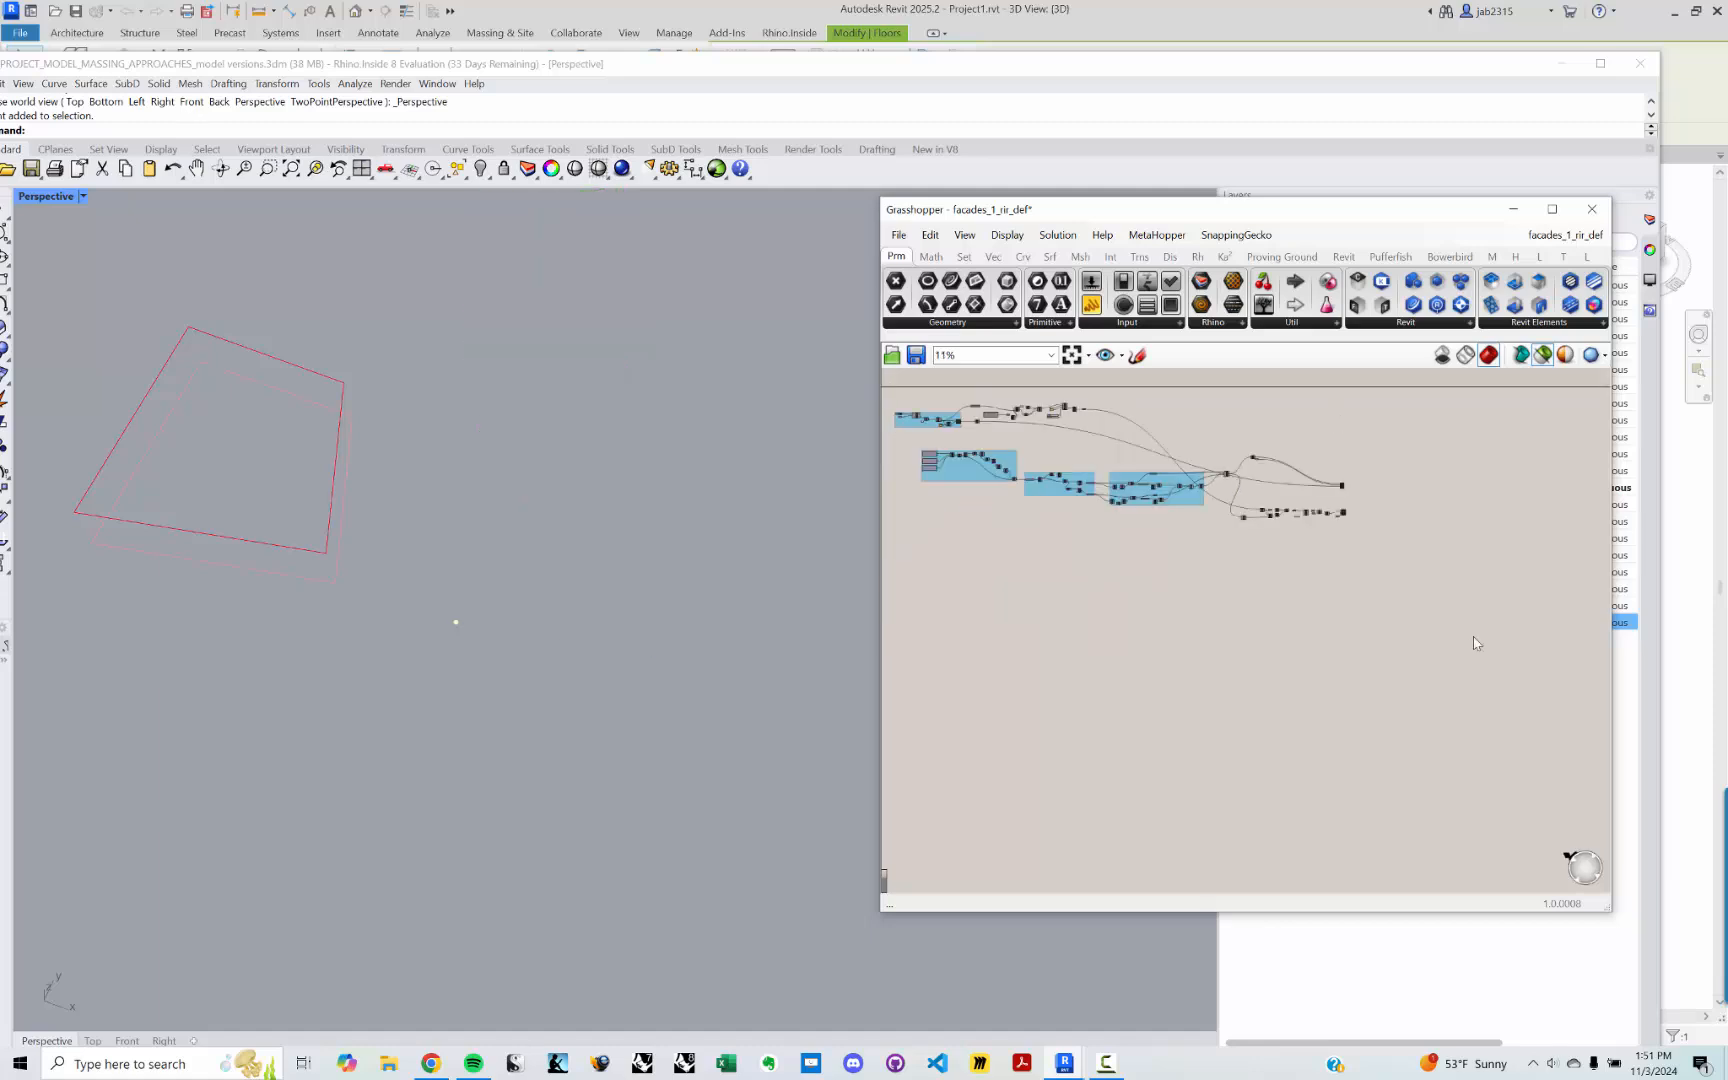
pyautogui.moveTo(1482, 690); pyautogui.dragTo(902, 417)
pyautogui.middleClick(934, 414)
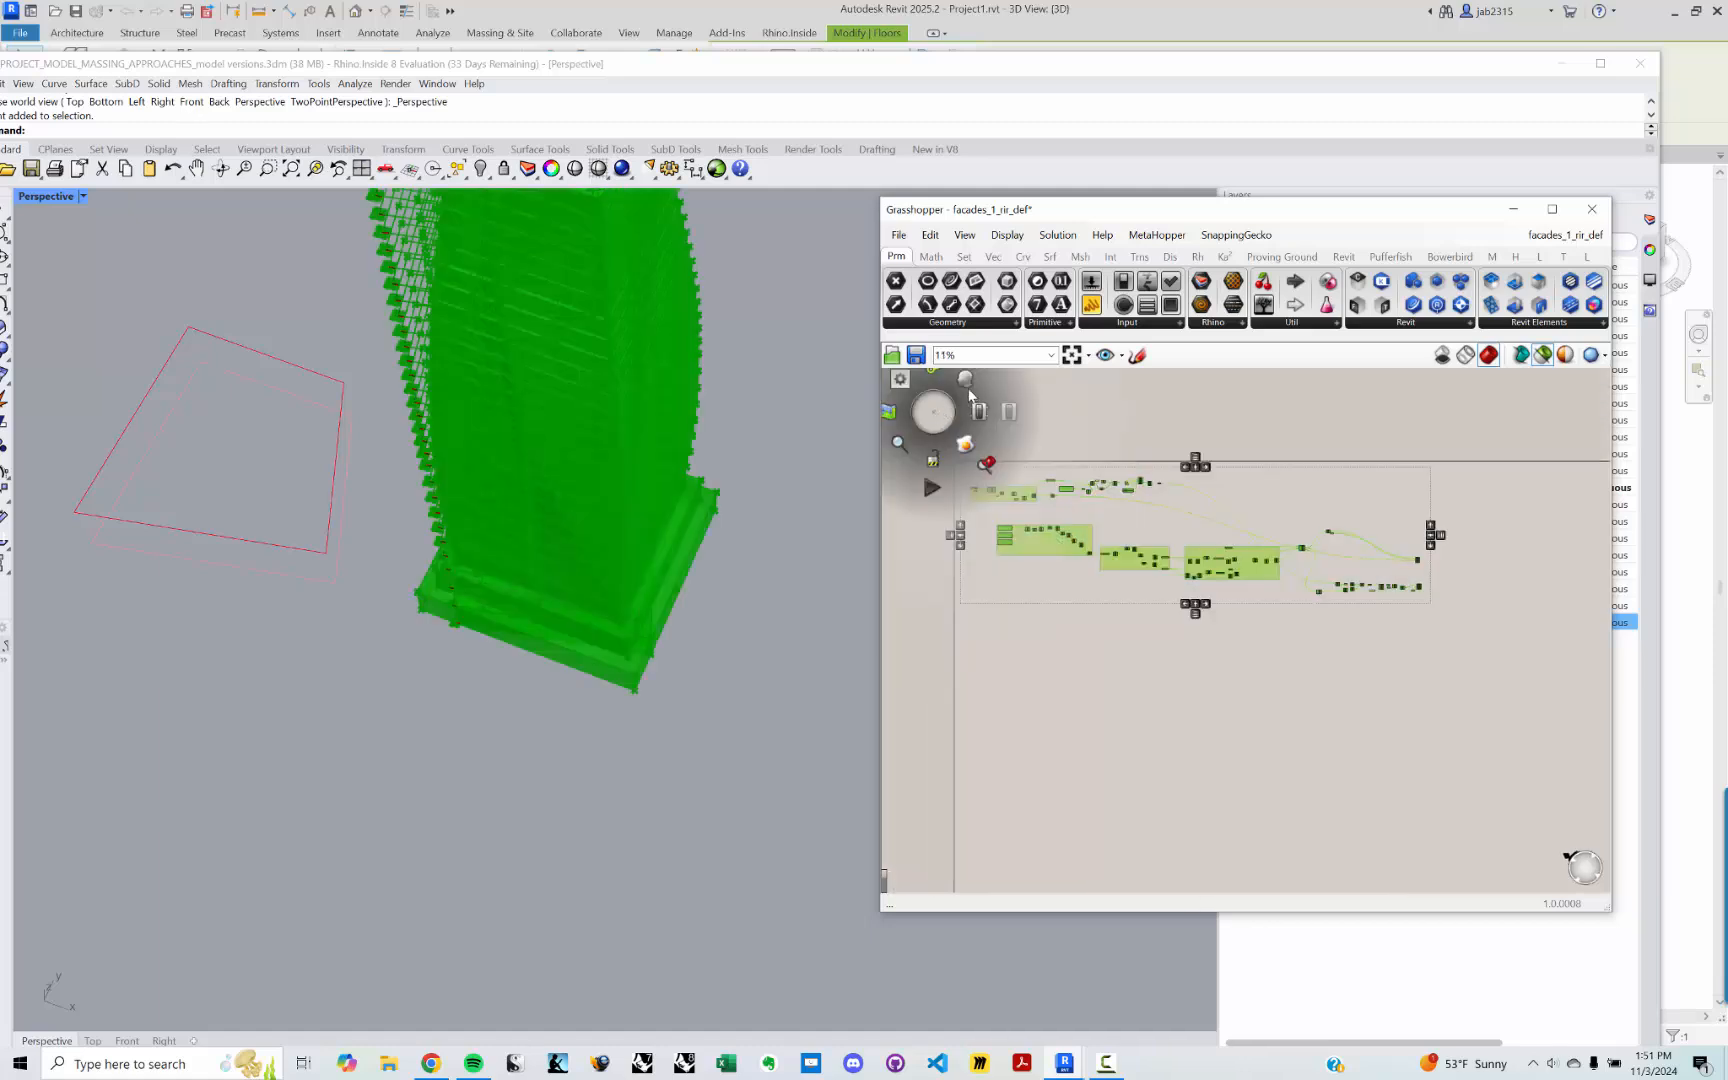
pyautogui.moveTo(1097, 416); pyautogui.dragTo(1188, 546, button='right')
pyautogui.middleClick(1161, 497)
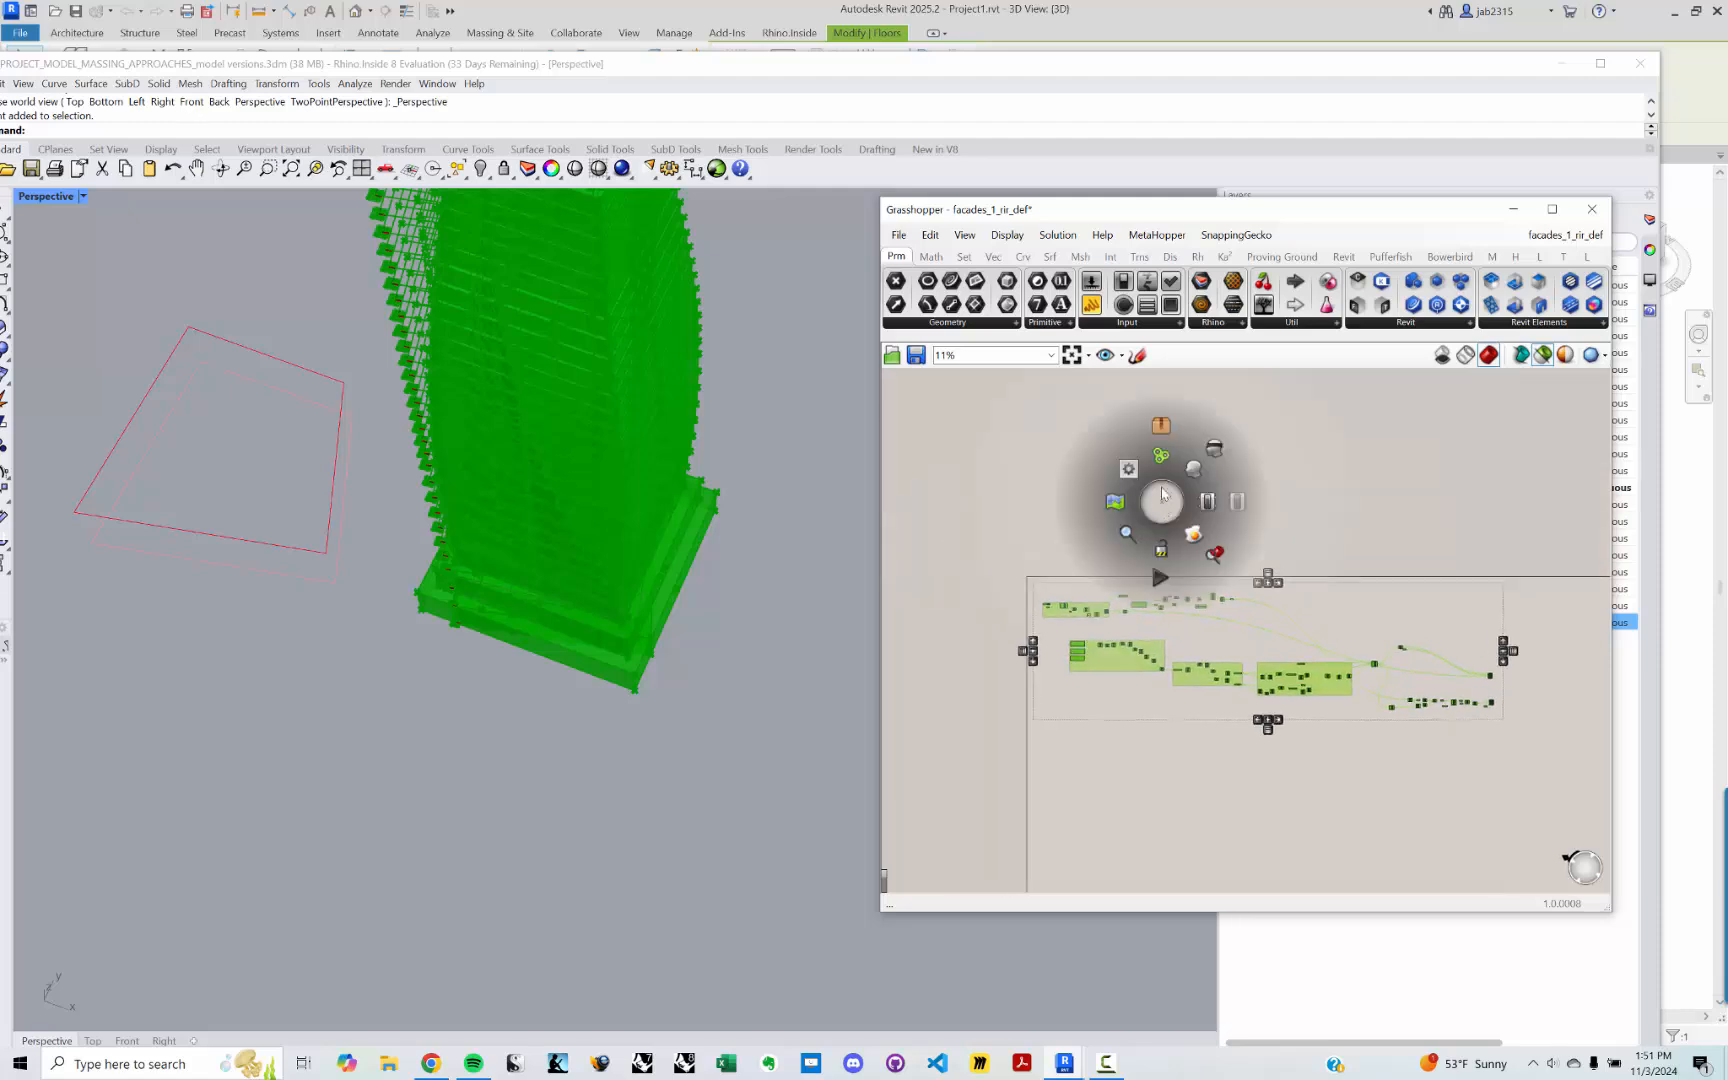
pyautogui.click(1211, 456)
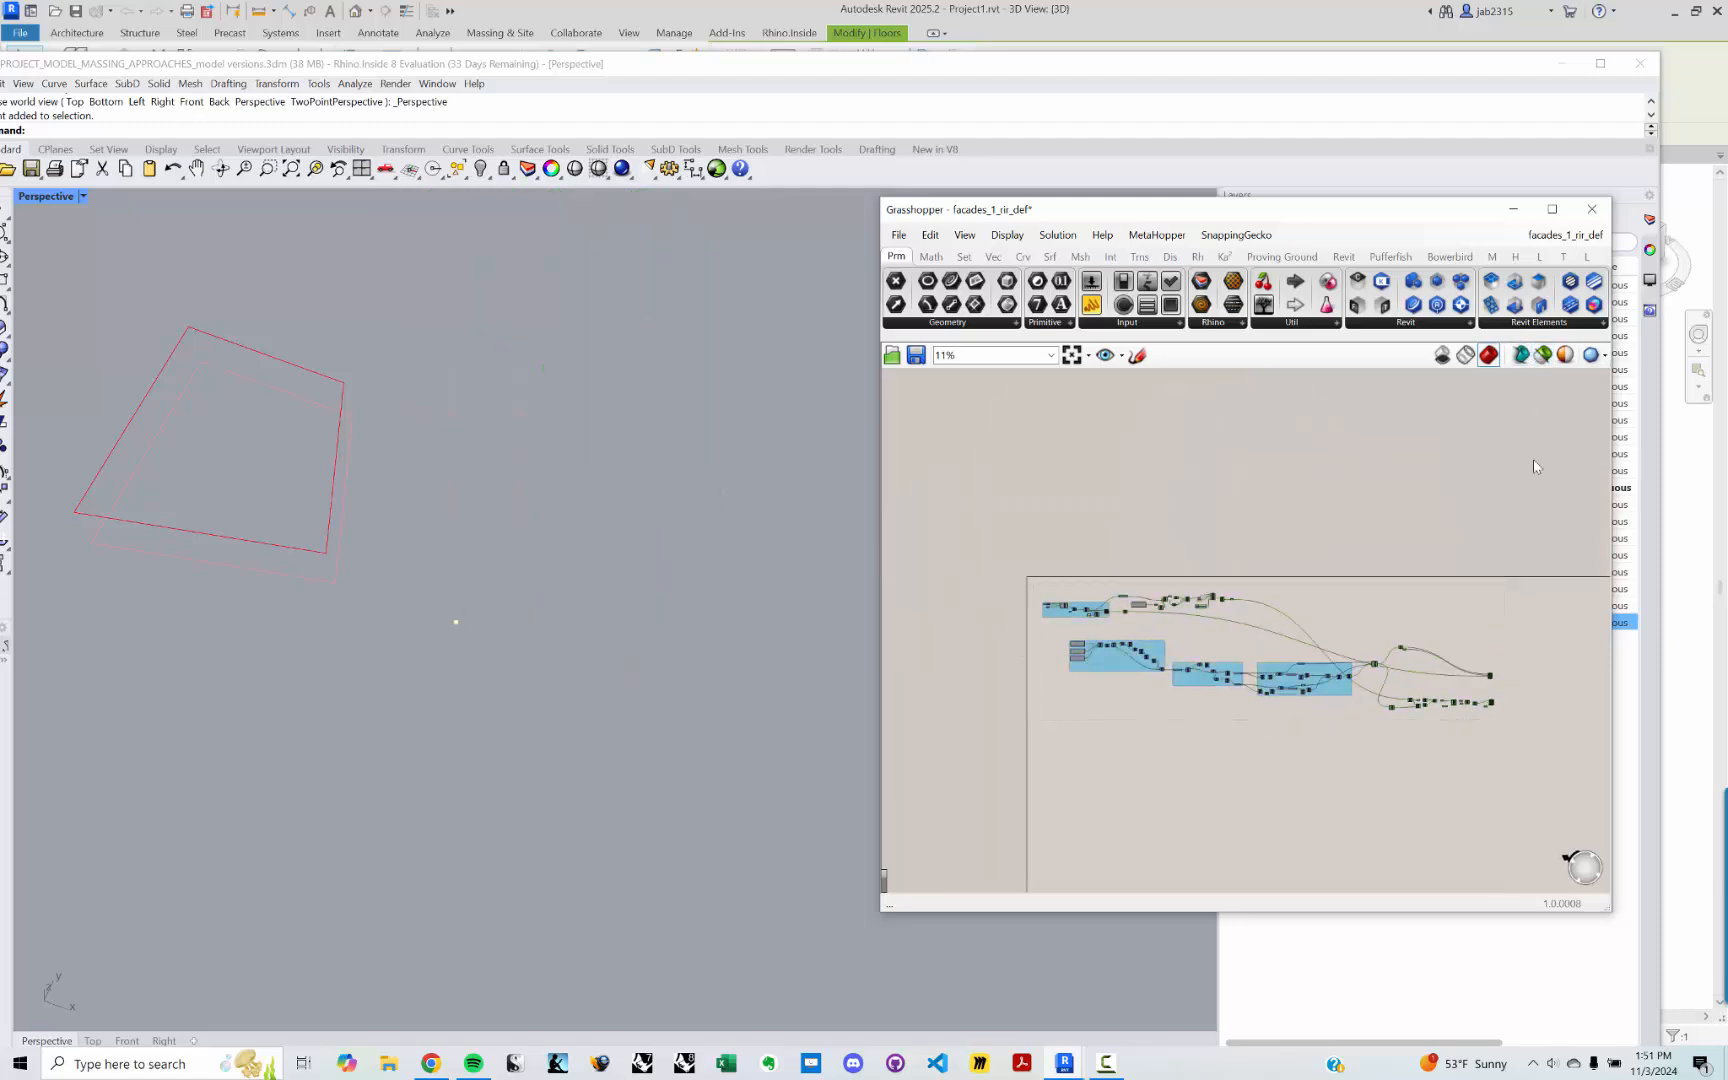
# Step: Turn the preview back on for only the Simplify component that carries the floor outlines
pyautogui.scroll(10, 1155, 598)
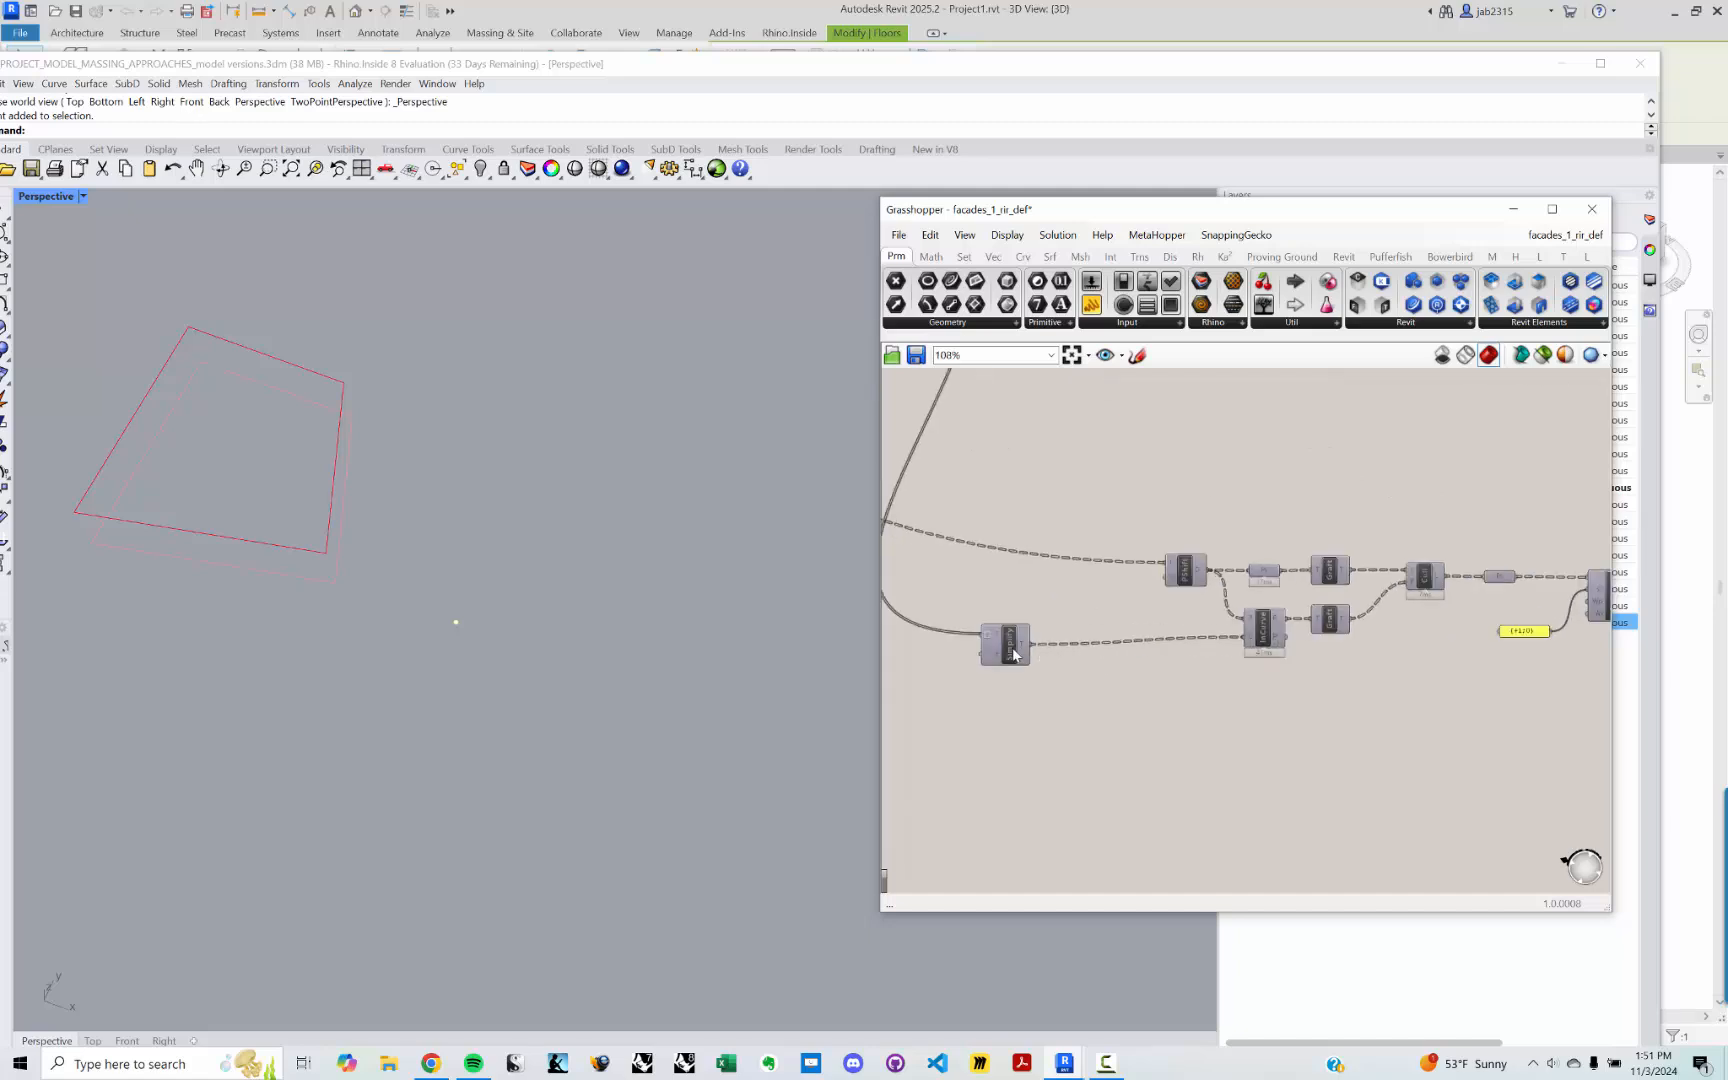
pyautogui.click(1155, 598)
pyautogui.rightClick(1140, 592)
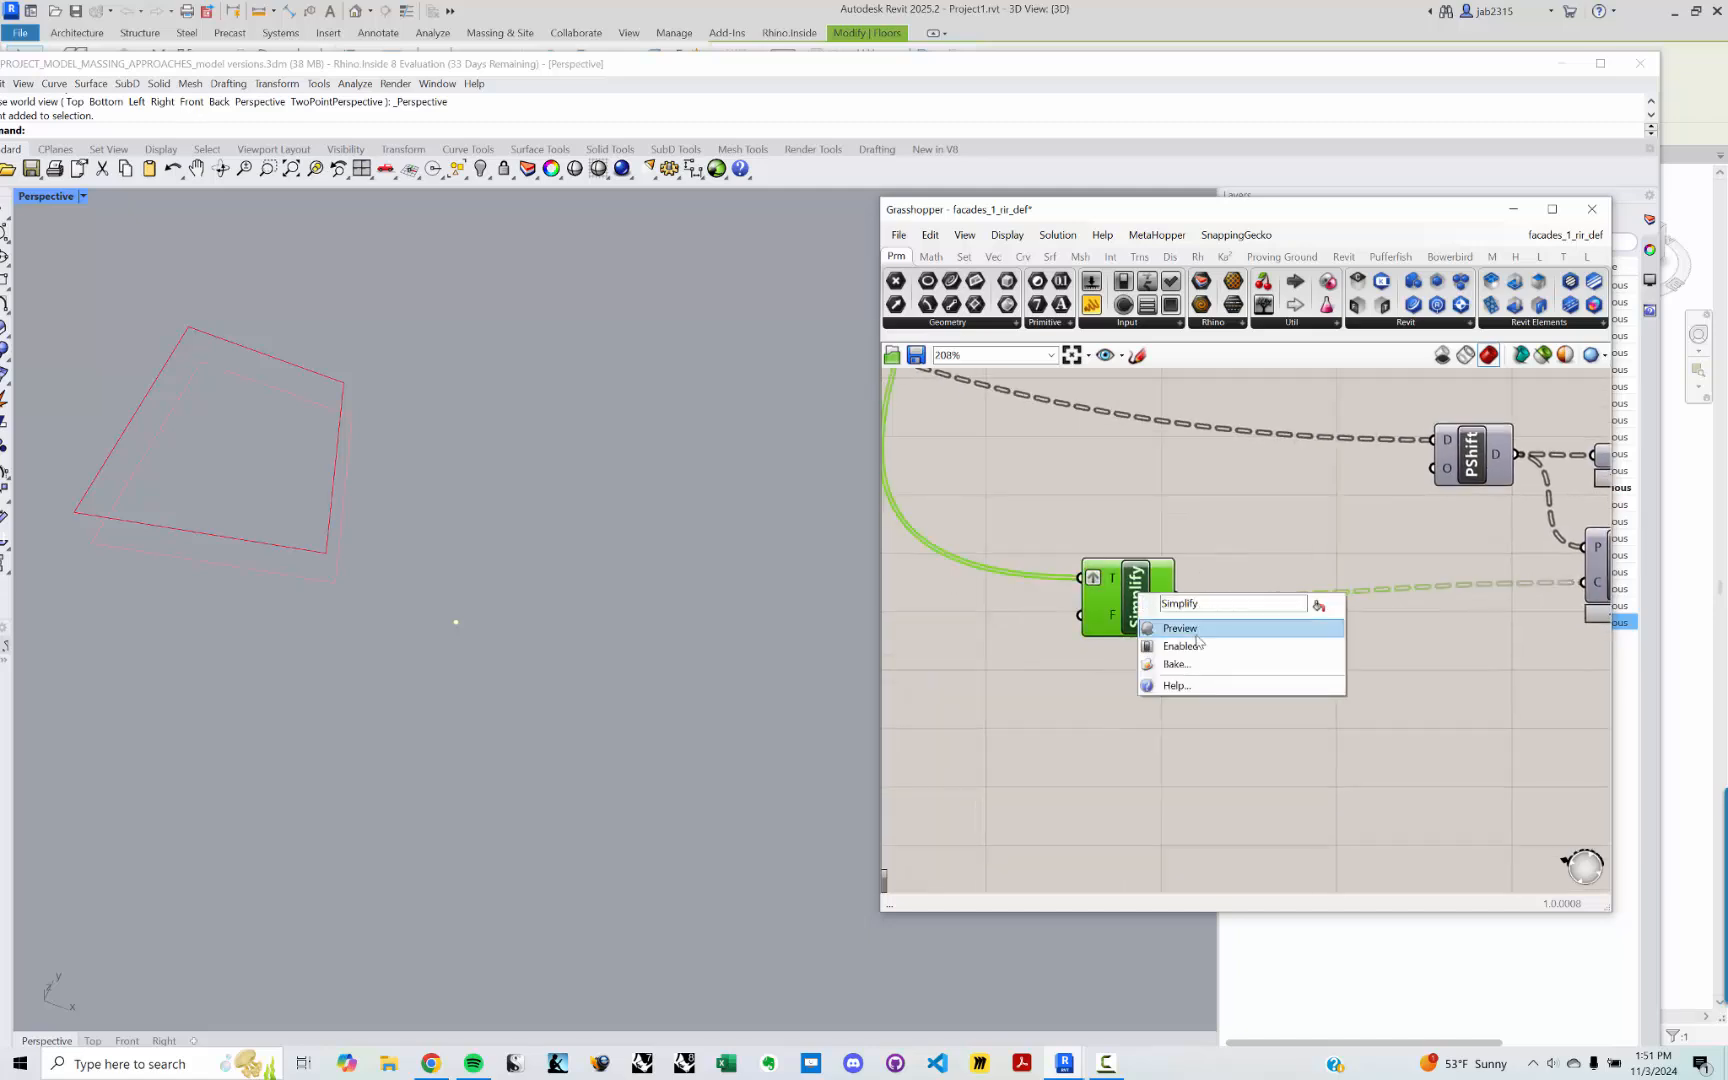
pyautogui.click(1165, 625)
pyautogui.scroll(3, 1180, 585)
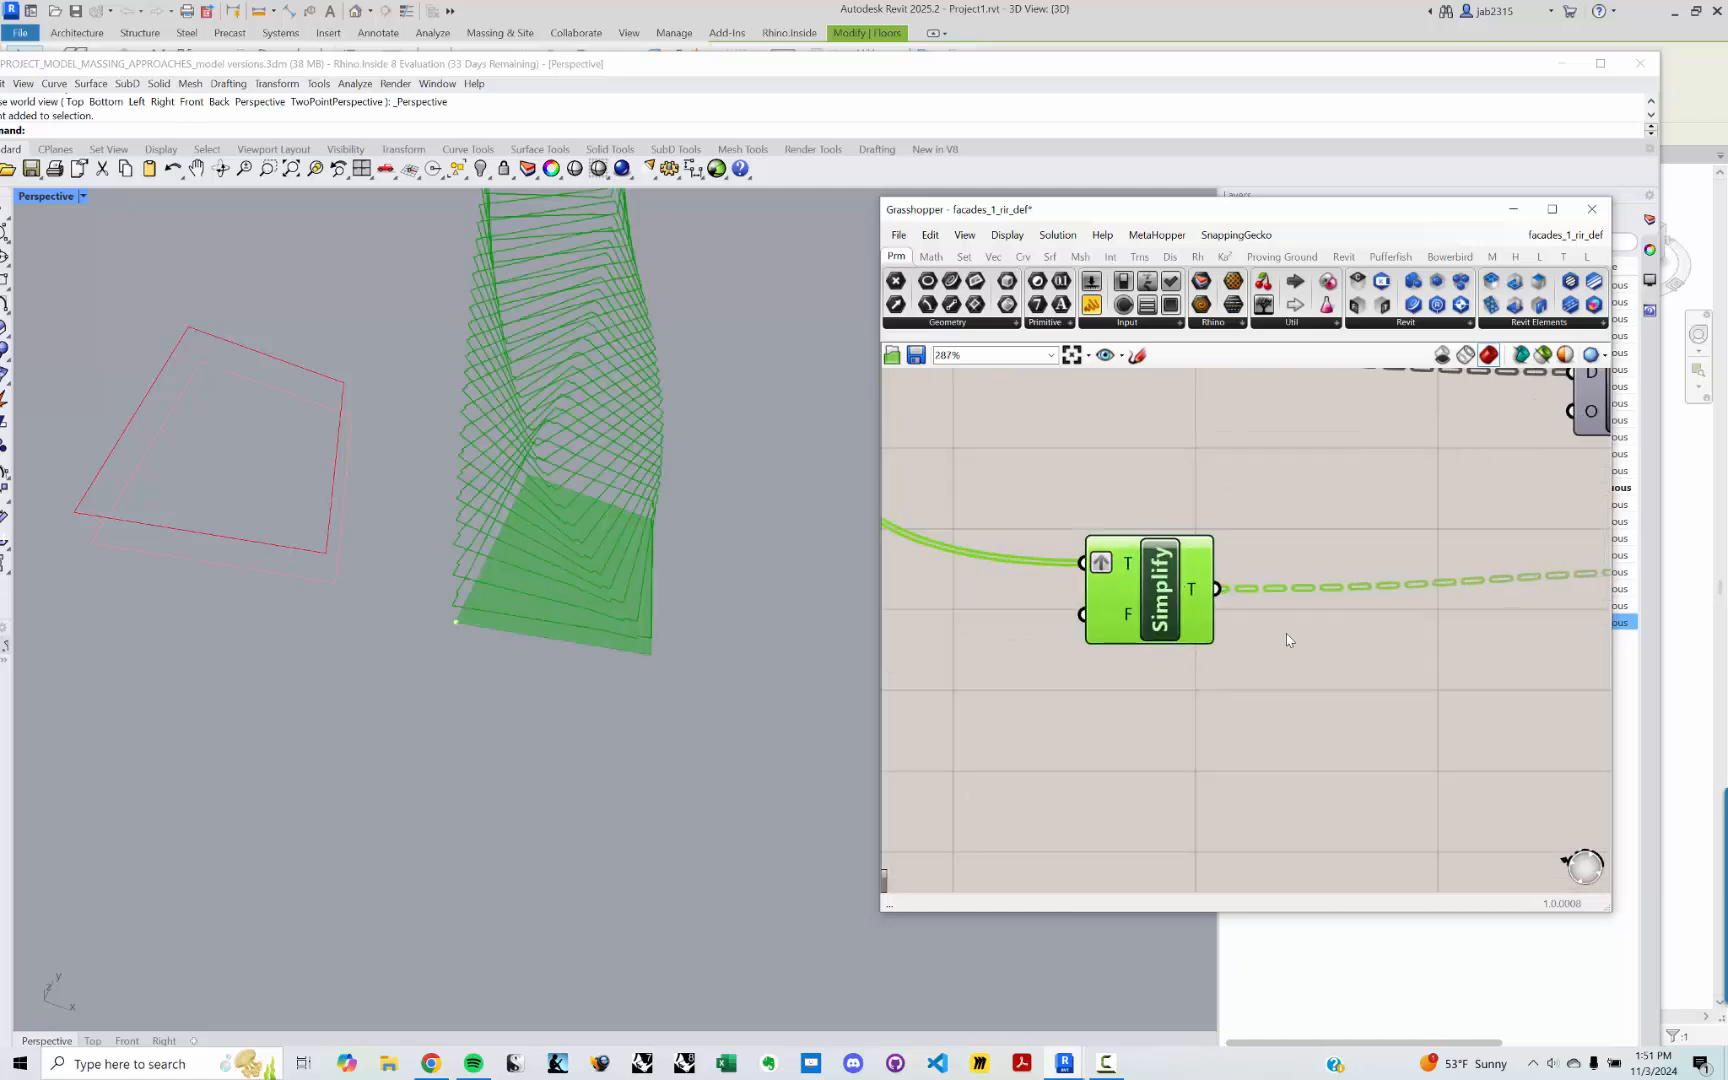
# Step: Try the Offset Curve (OffCrv) component with both-sided distances beside Simplify and undo its placement
pyautogui.click(1292, 648)
pyautogui.doubleClick(1299, 677)
pyautogui.write('off')
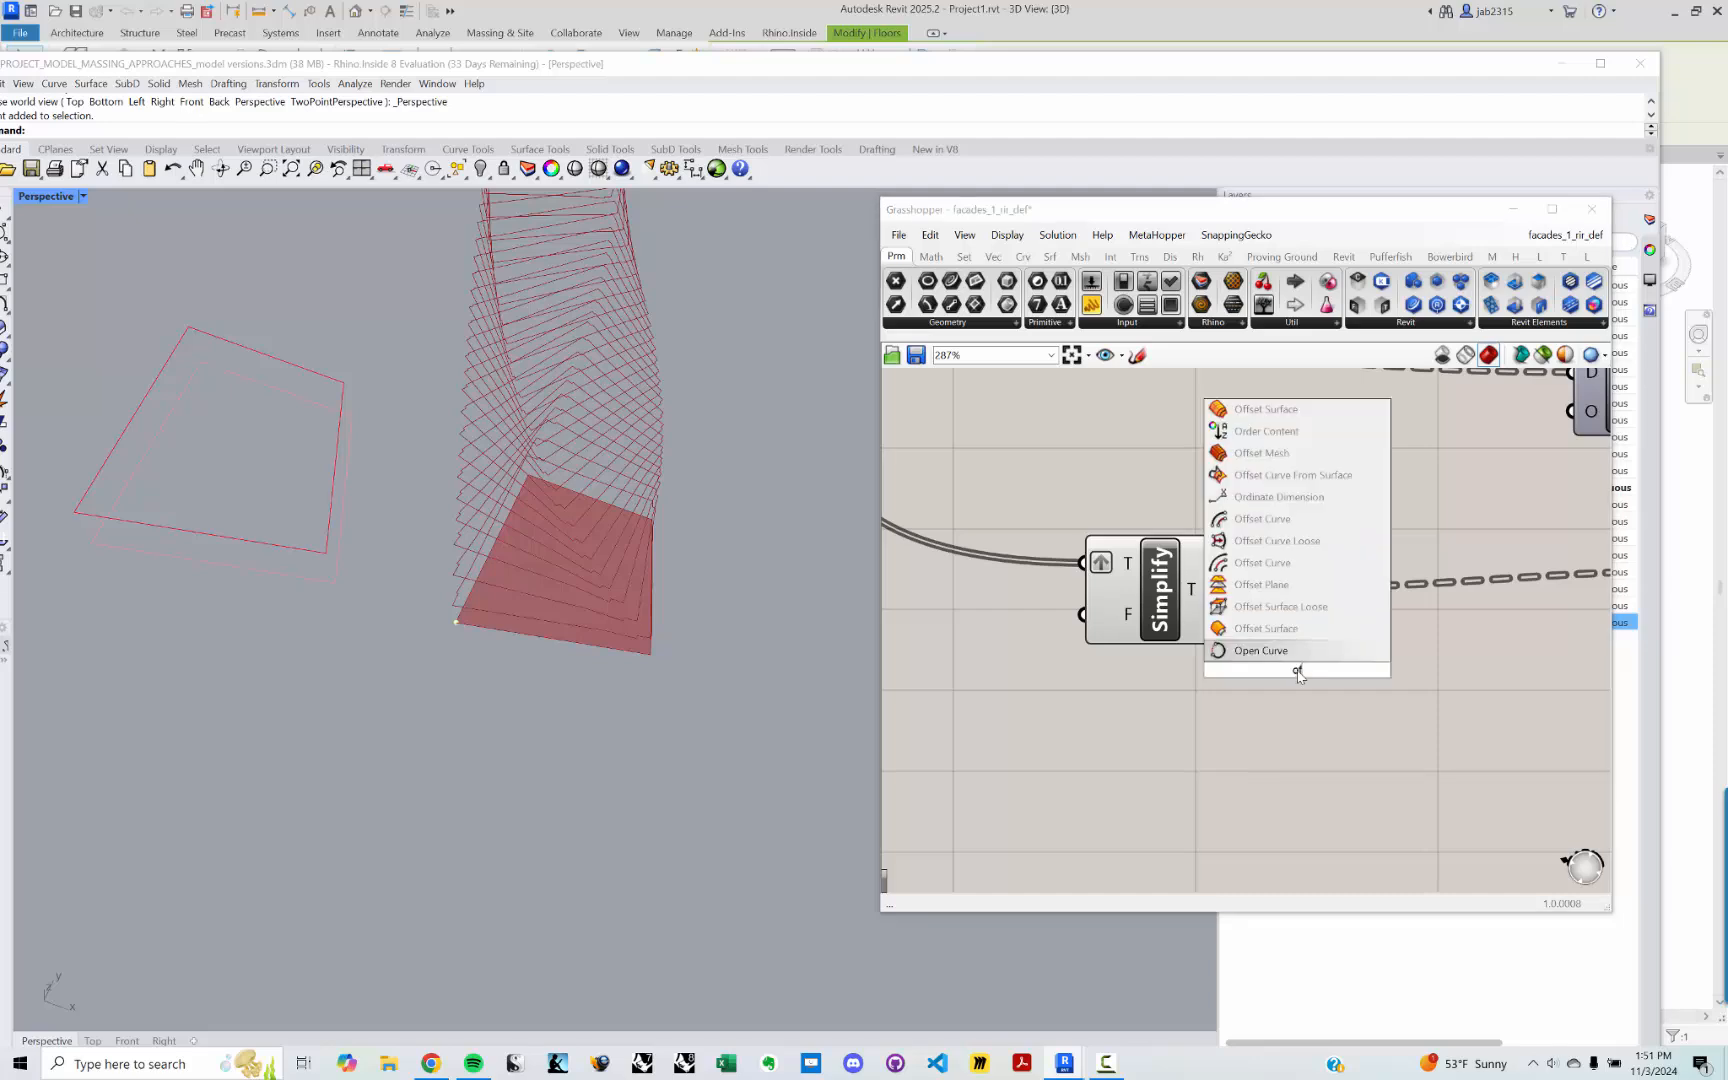
pyautogui.press('Up')
pyautogui.press('Up')
pyautogui.press('Up')
pyautogui.press('Up')
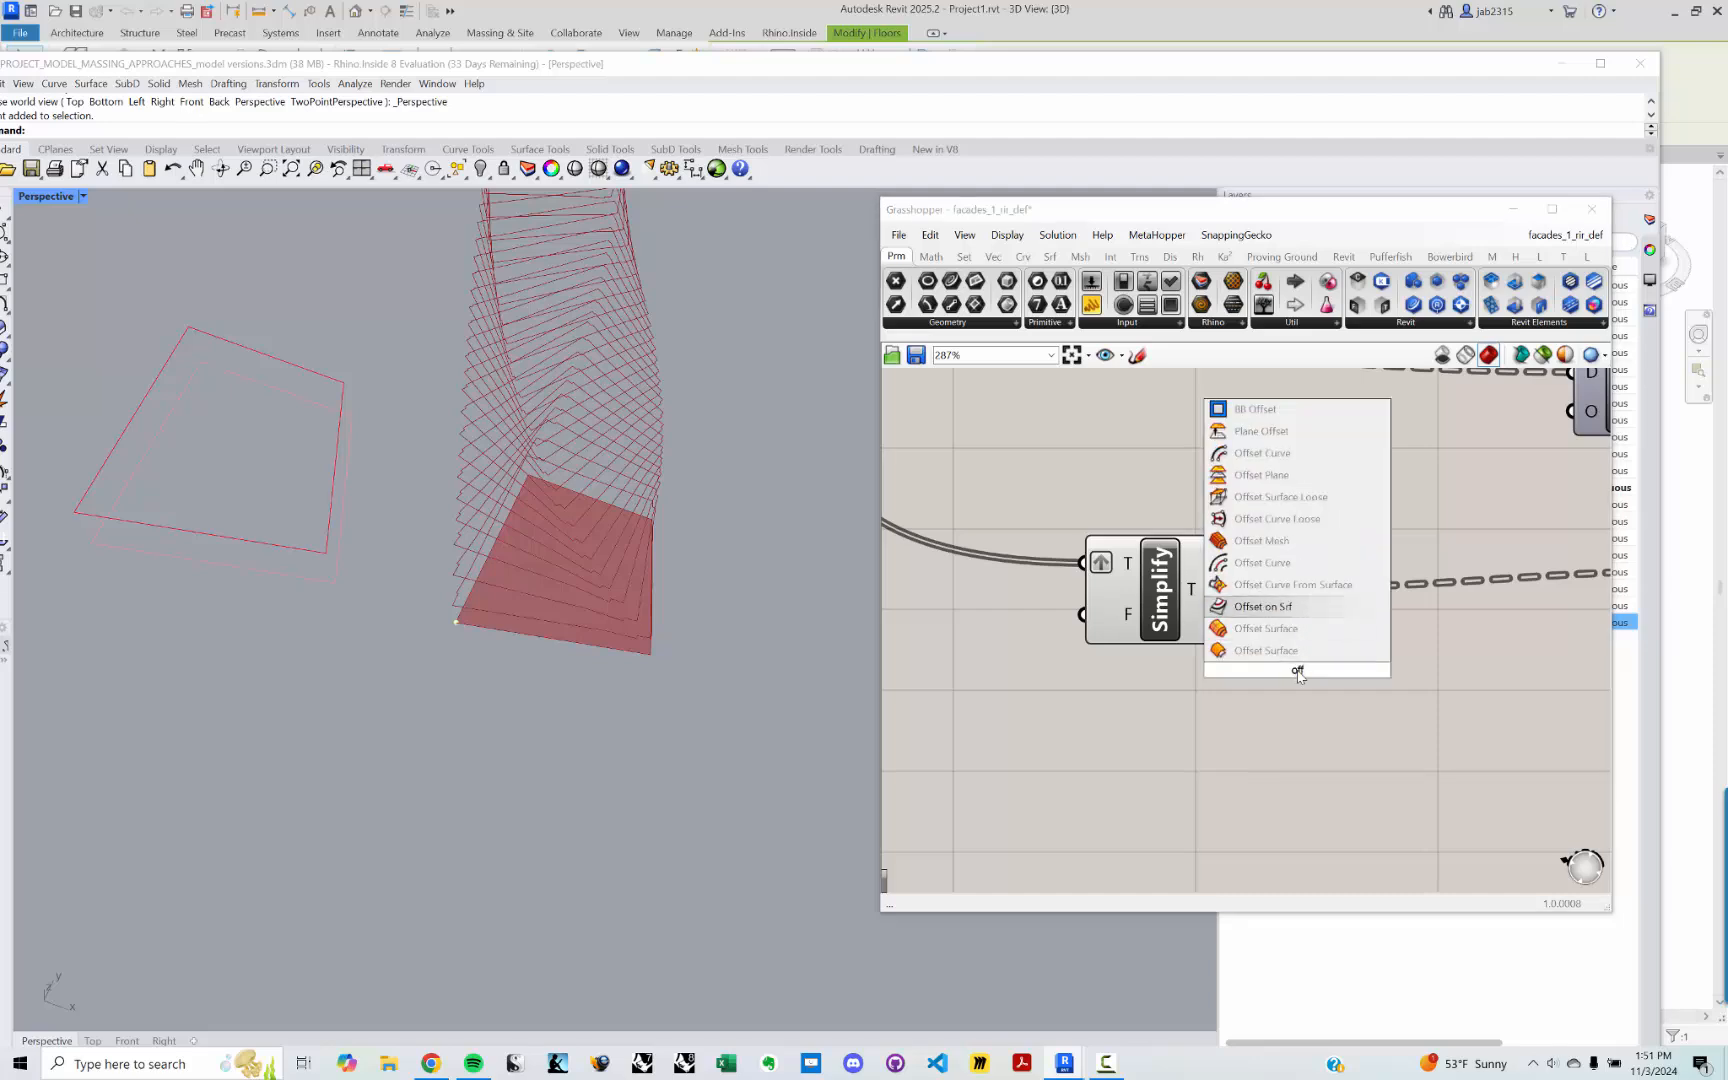
pyautogui.press('Return')
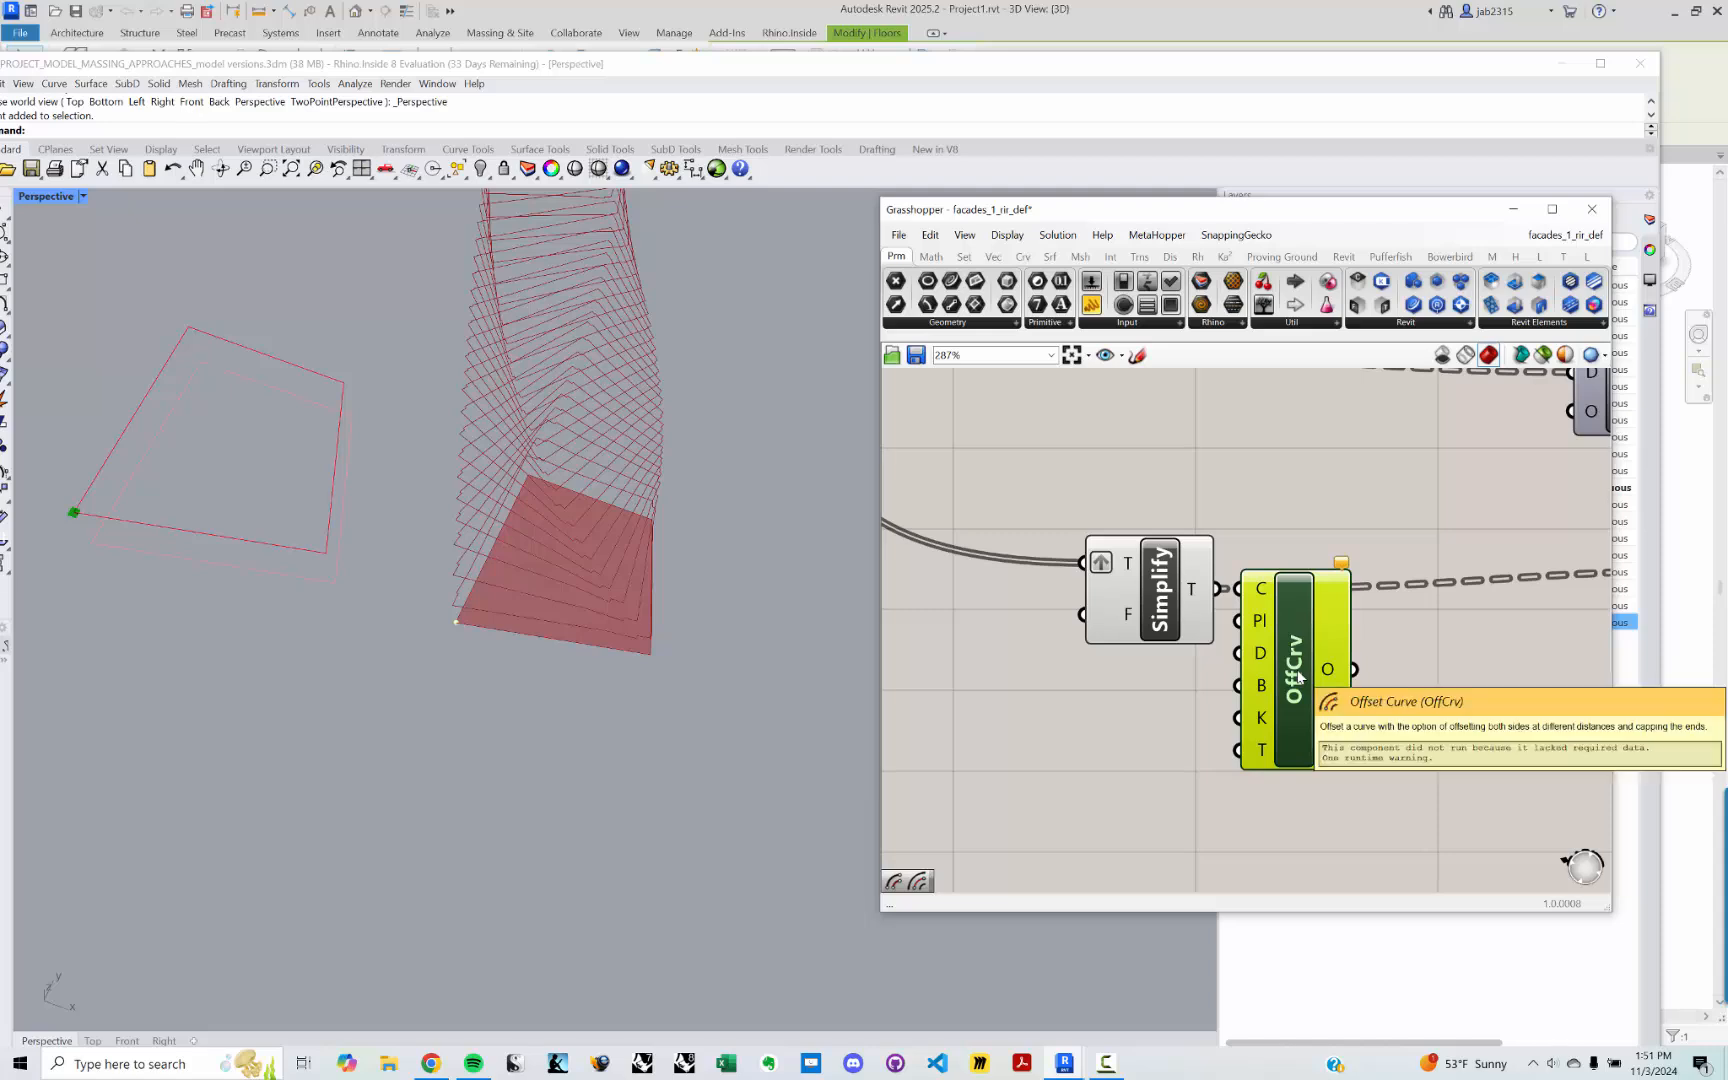
pyautogui.hotkey('ctrl', 'z')
# Step: Add the standard Offset Curve component below Simplify and connect Simplify's output to its curve input
pyautogui.doubleClick(1298, 677)
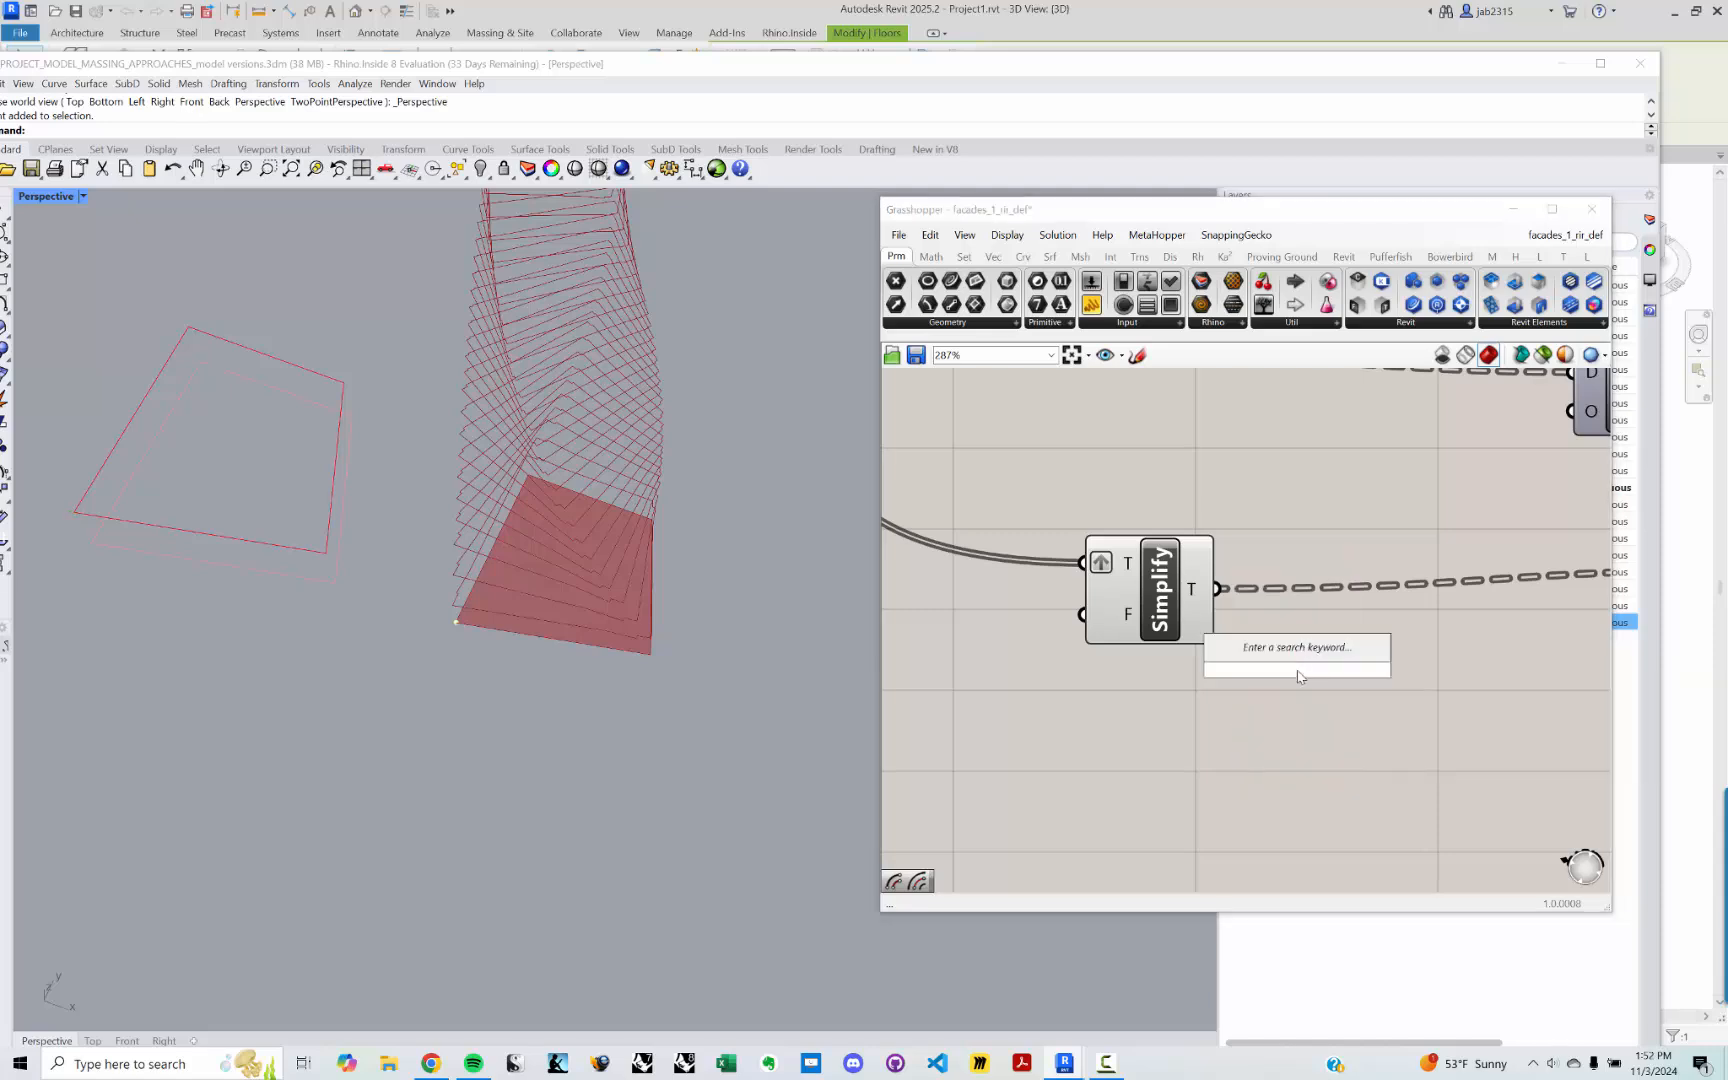
pyautogui.write('offset')
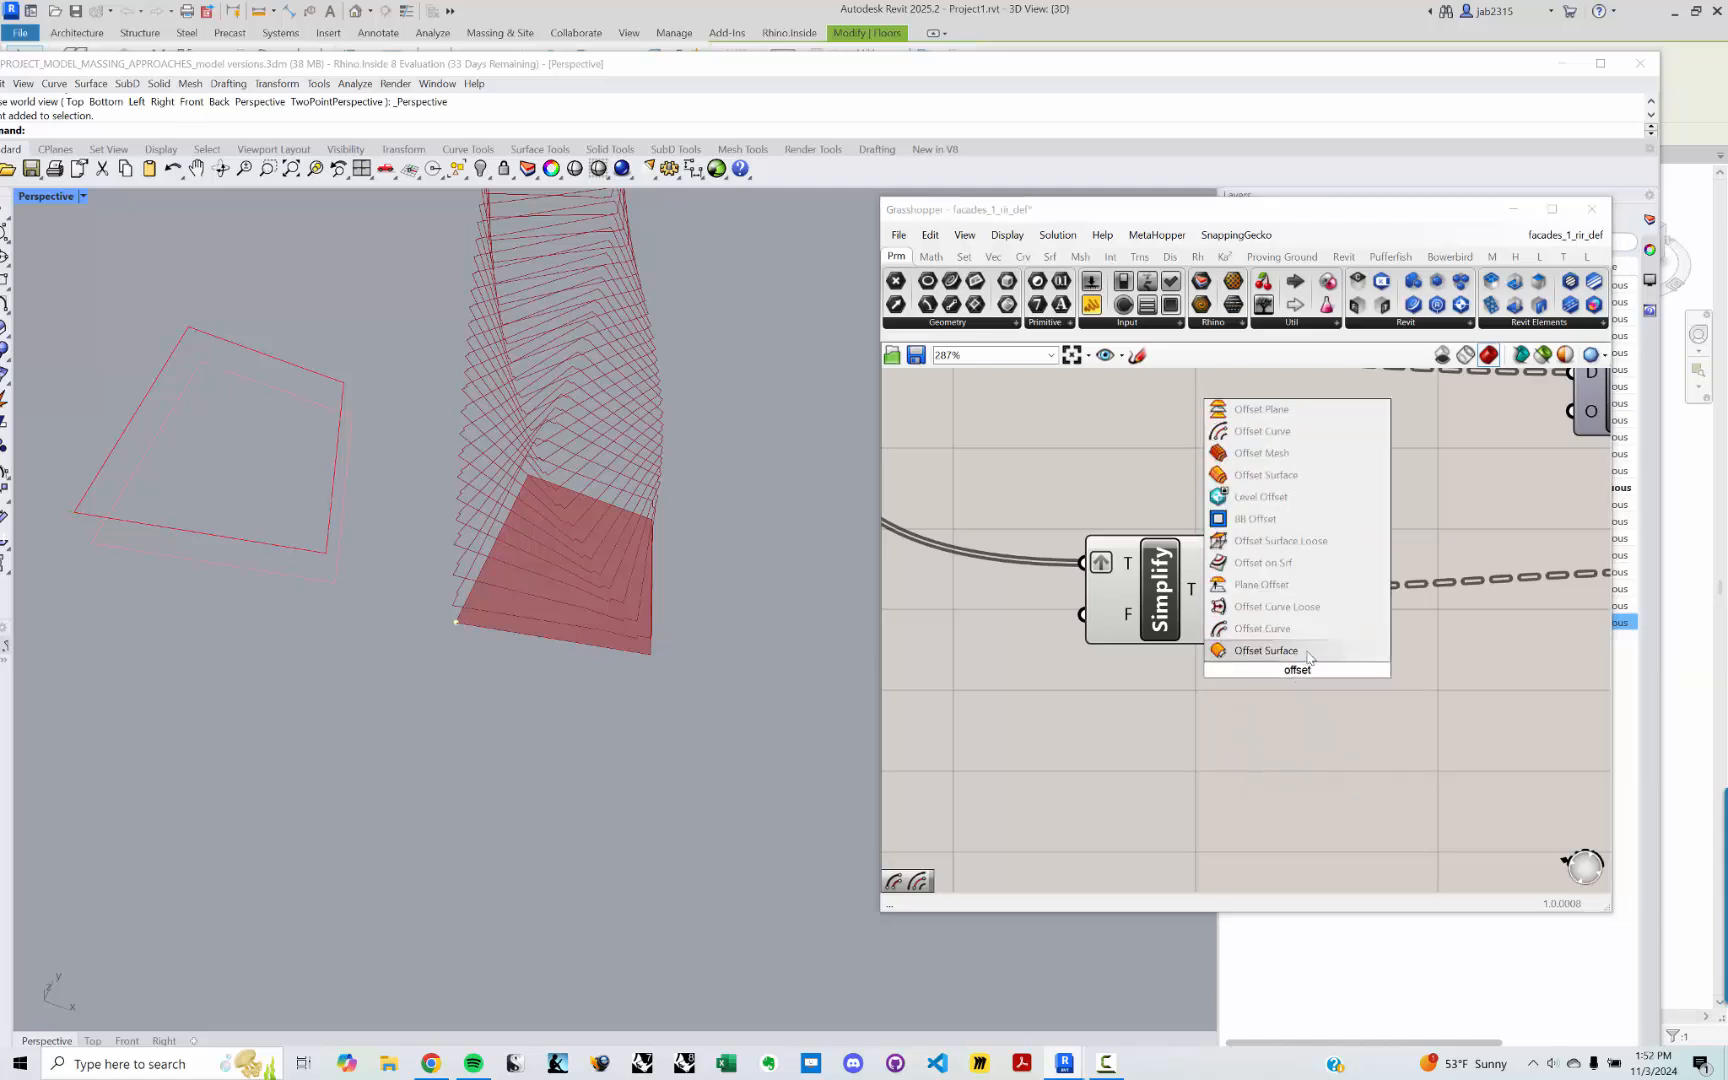
pyautogui.click(1300, 628)
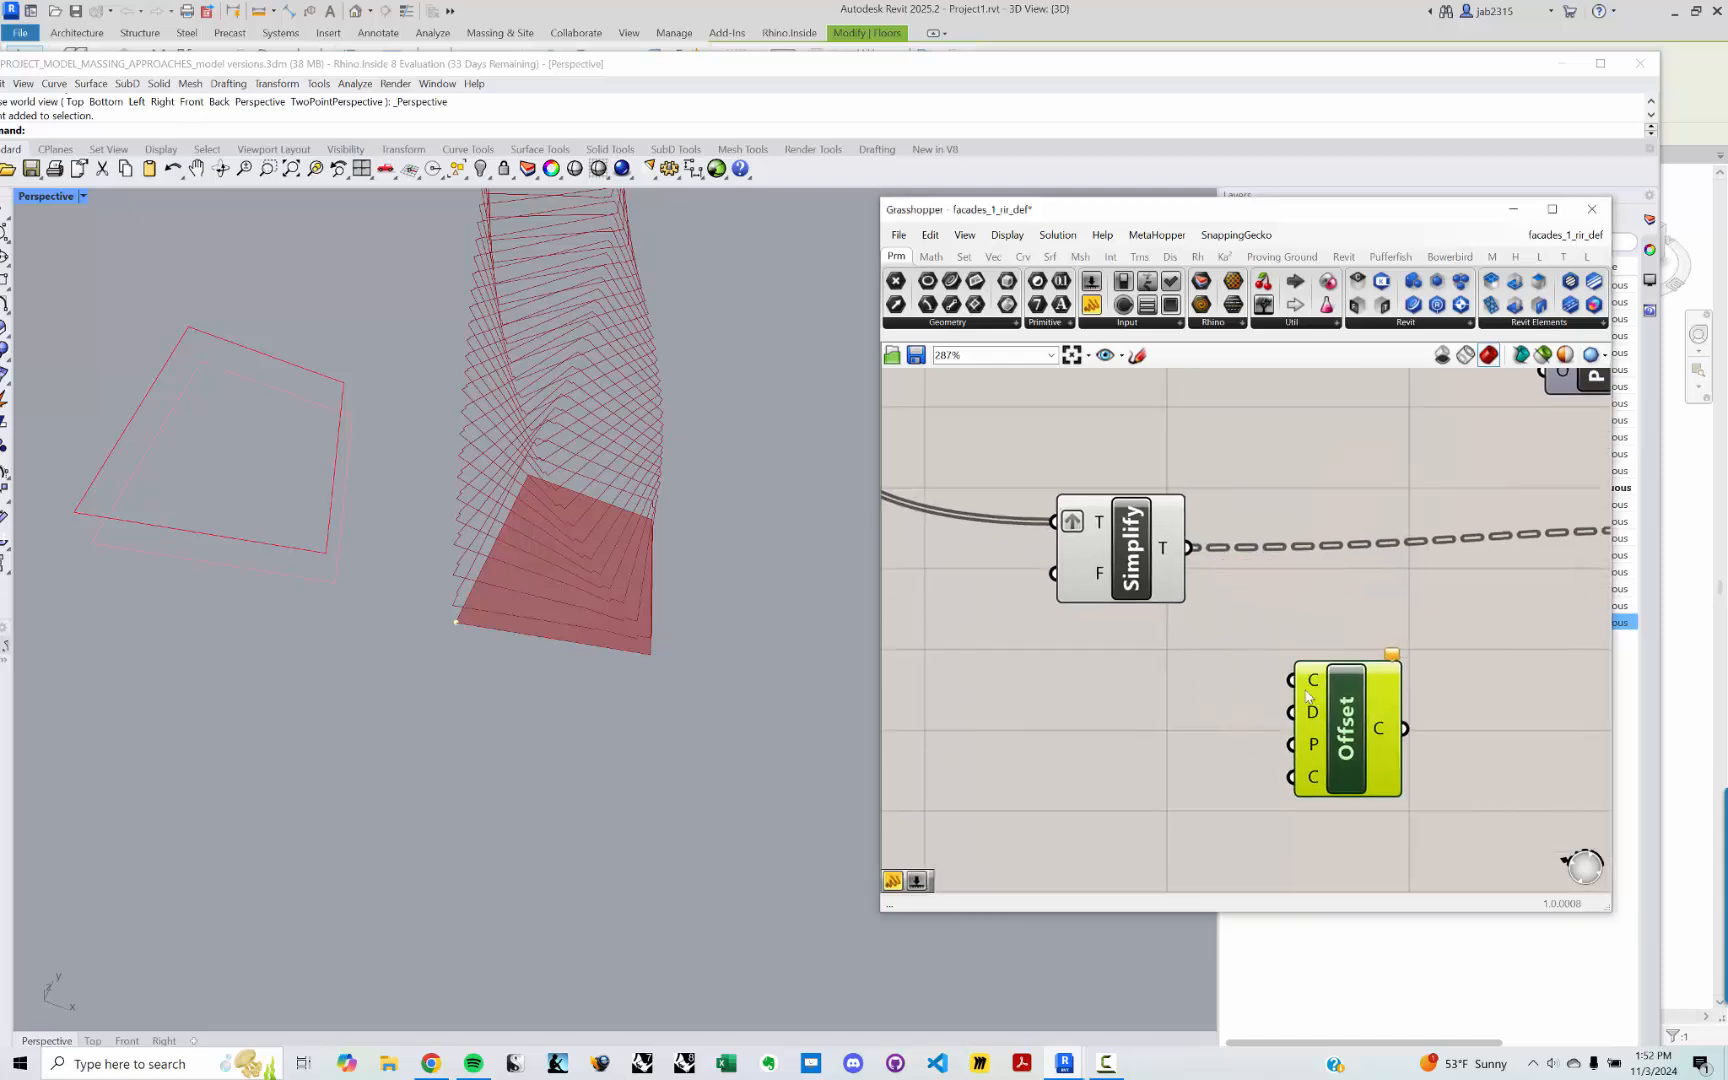
pyautogui.moveTo(1185, 548); pyautogui.dragTo(1291, 680)
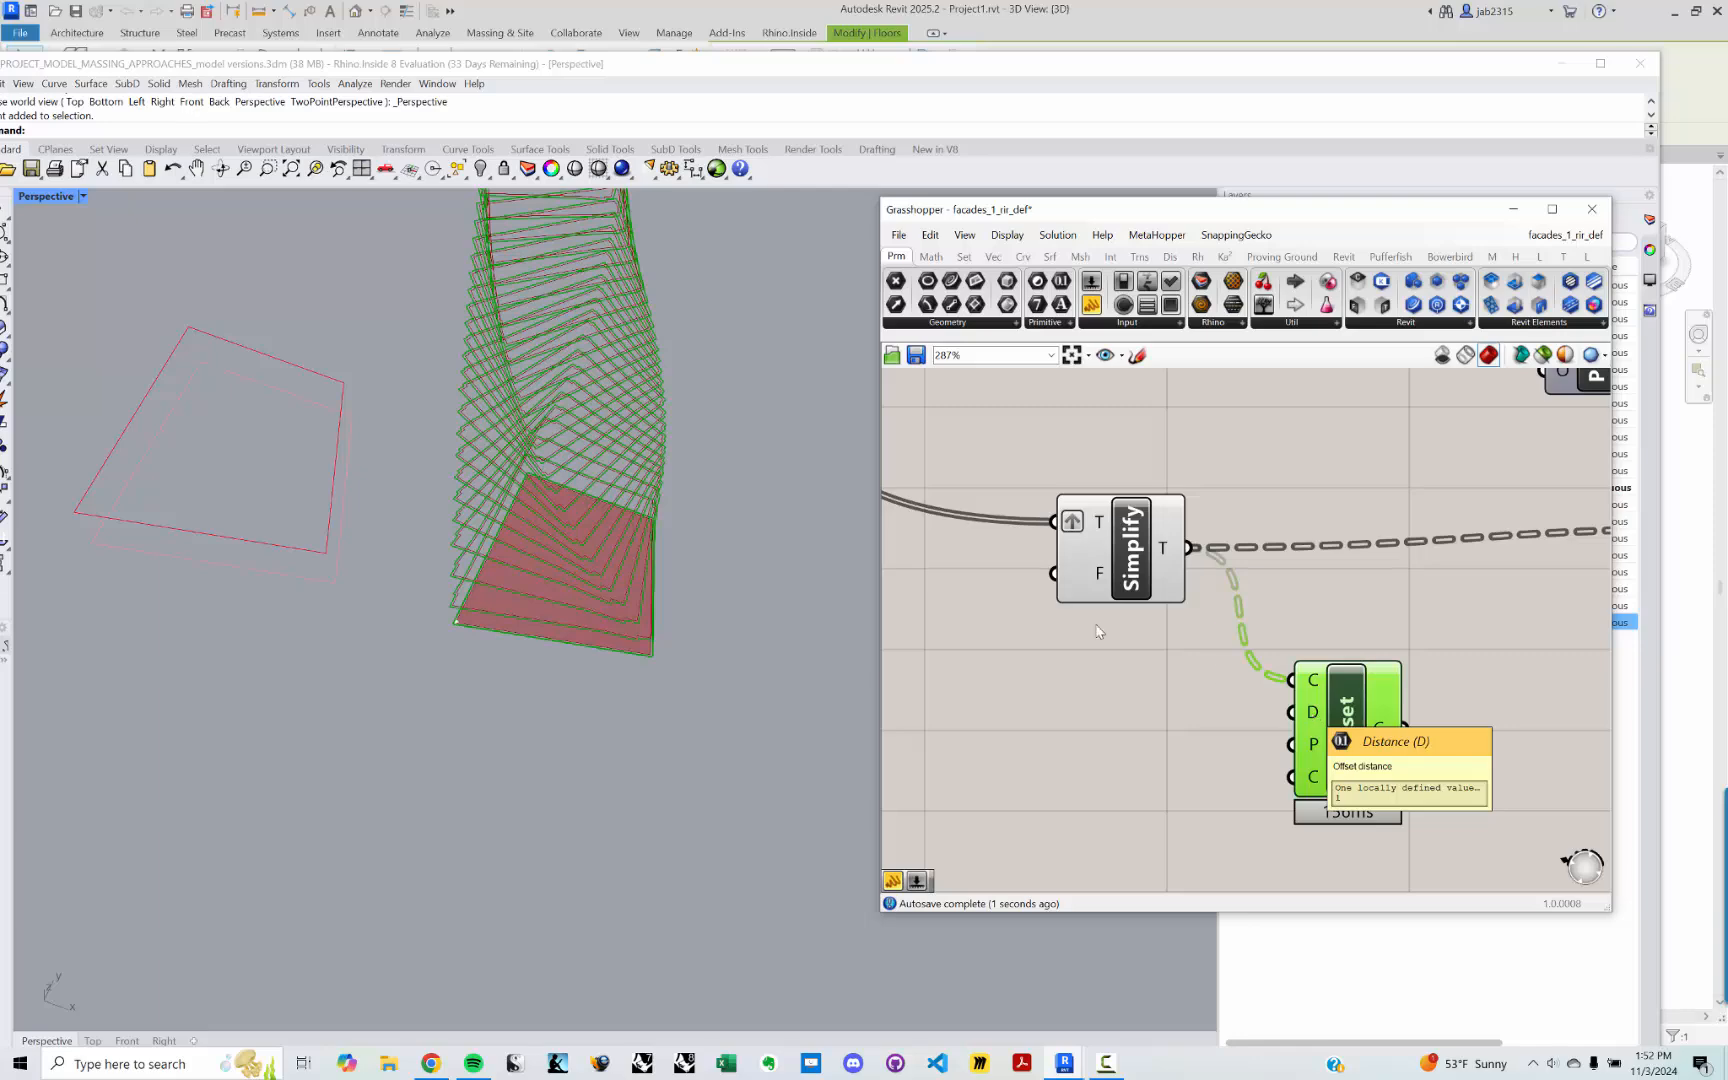
pyautogui.scroll(3, 571, 518)
pyautogui.scroll(2, 554, 340)
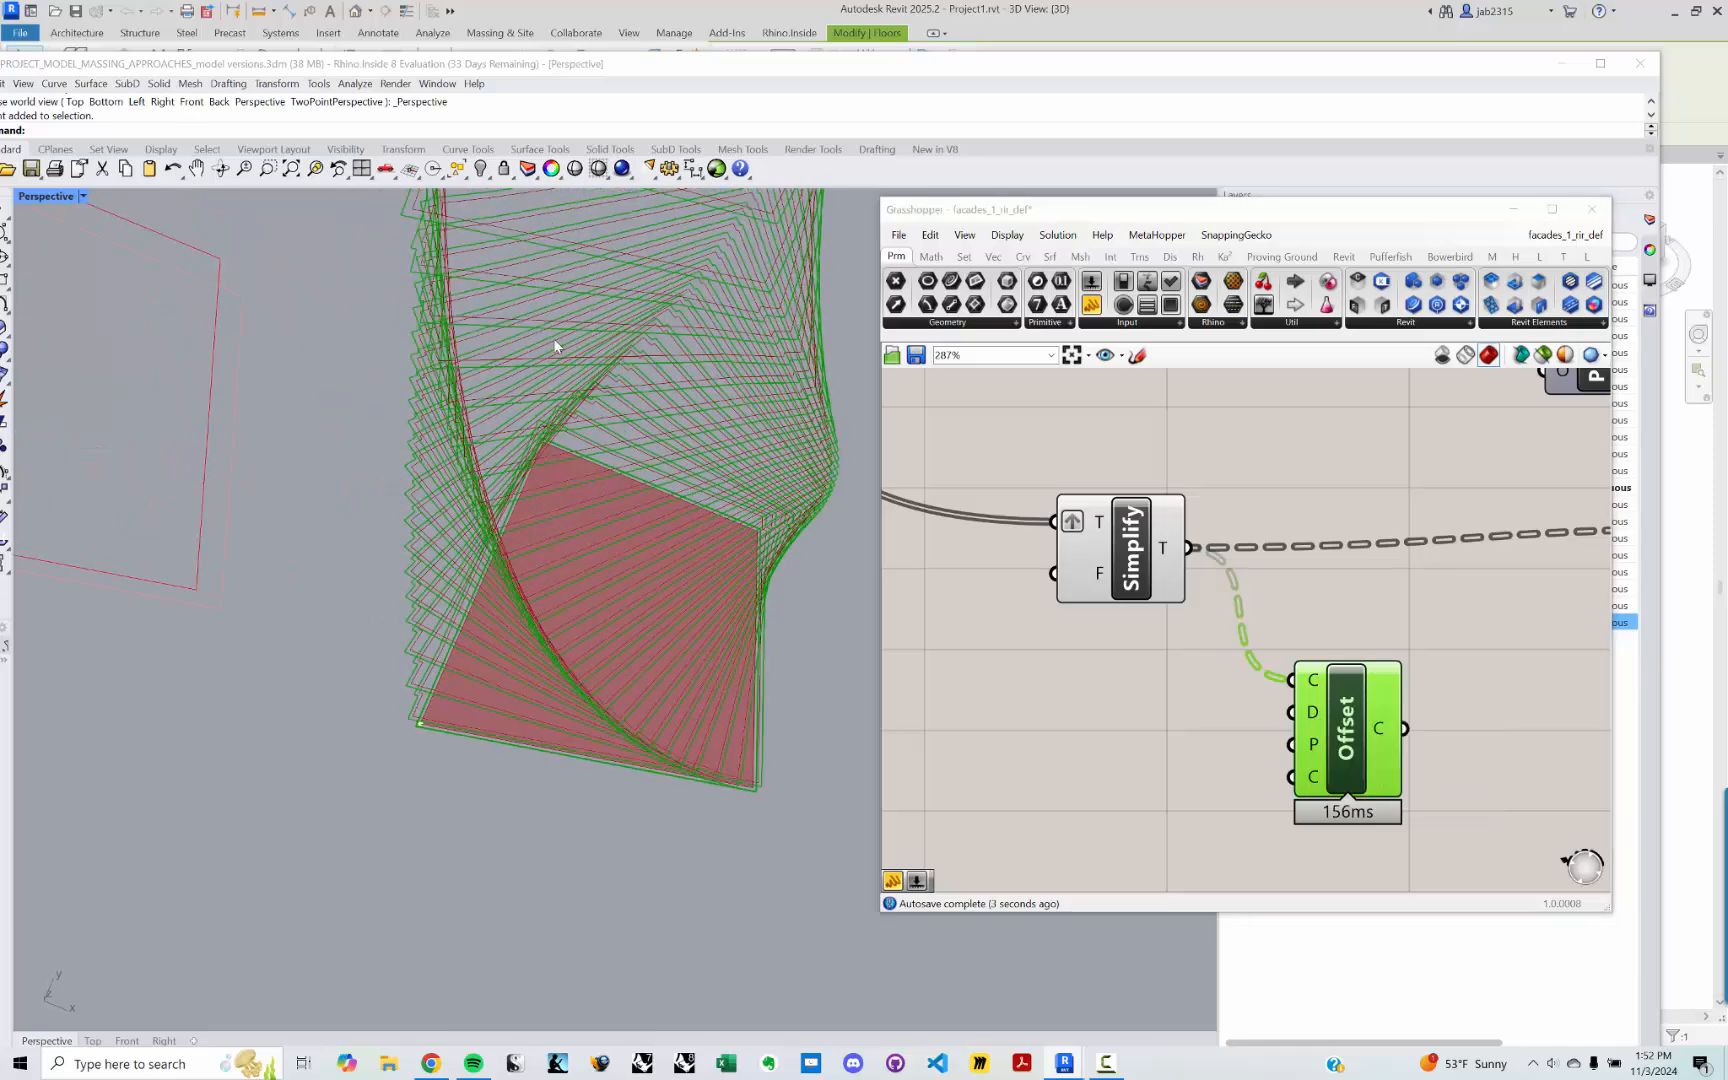
# Step: Shift Offset aside, add an Area component below Simplify and connect Simplify's output to its geometry input
pyautogui.moveTo(554, 338); pyautogui.dragTo(545, 366, button='right')
pyautogui.moveTo(549, 450); pyautogui.dragTo(525, 740, button='right')
pyautogui.scroll(3, 520, 739)
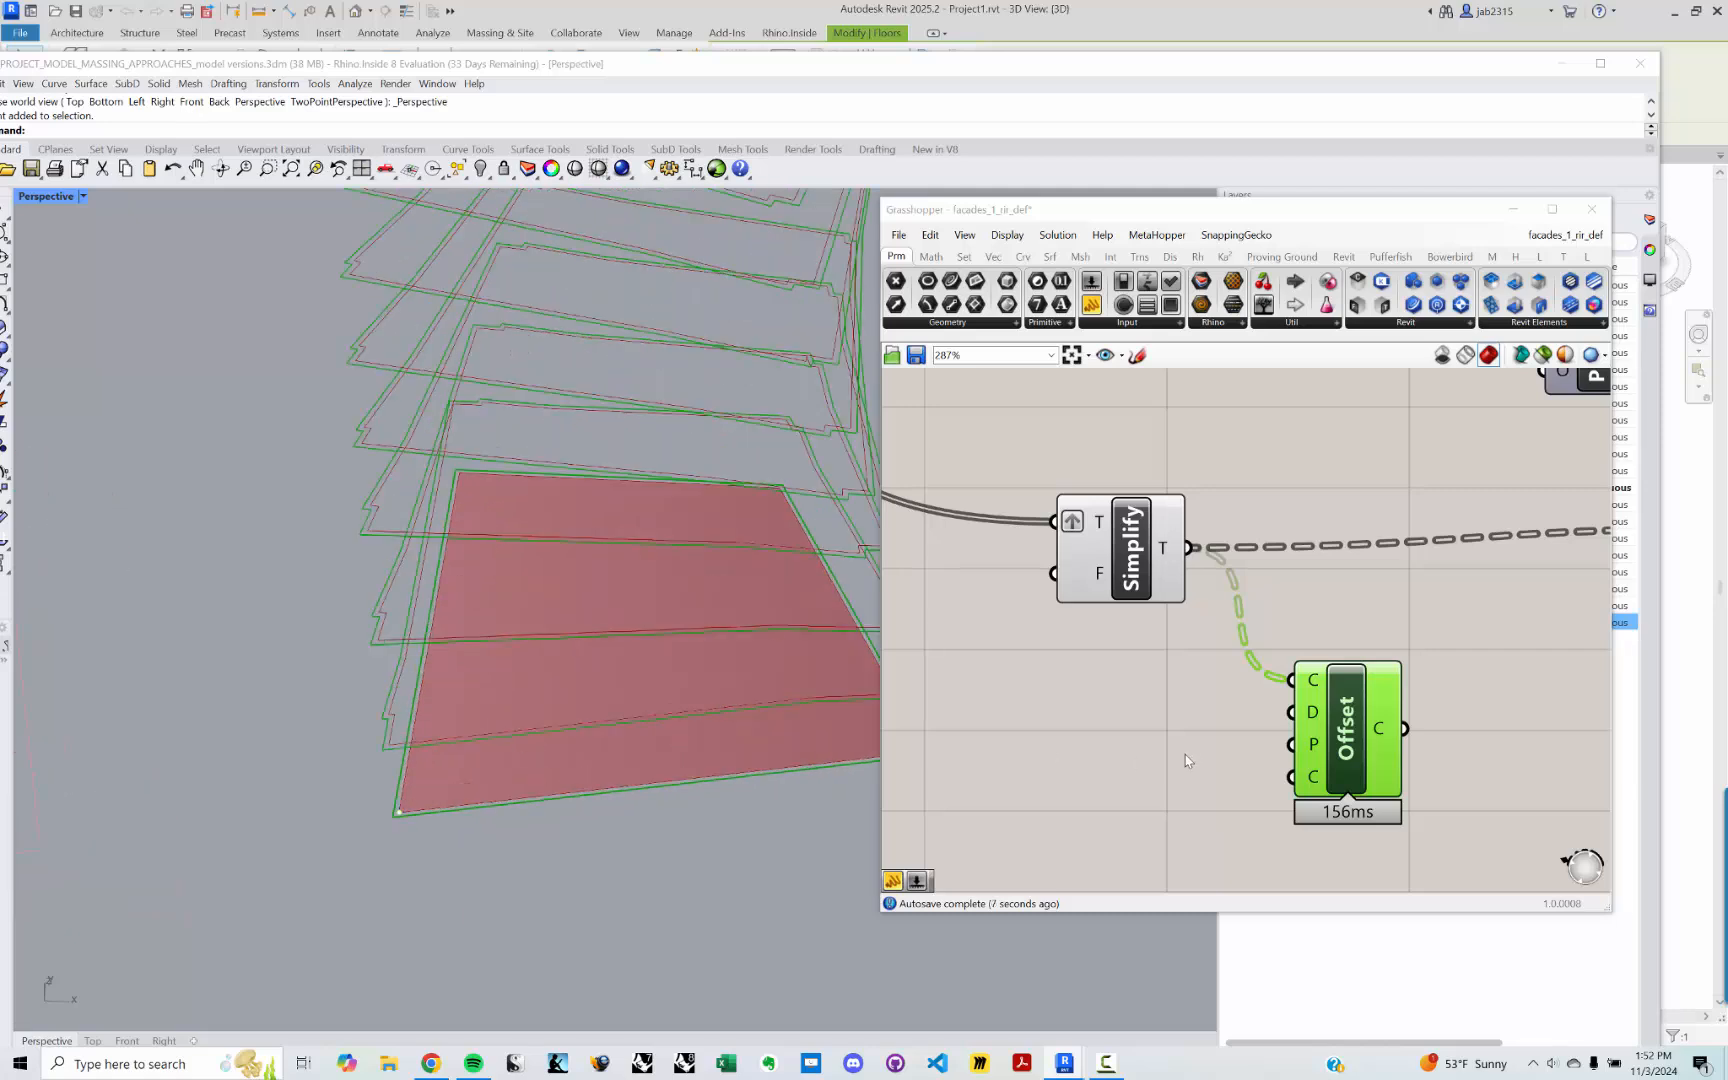
pyautogui.moveTo(1187, 760); pyautogui.dragTo(1131, 741, button='right')
pyautogui.moveTo(1255, 693); pyautogui.dragTo(1325, 688)
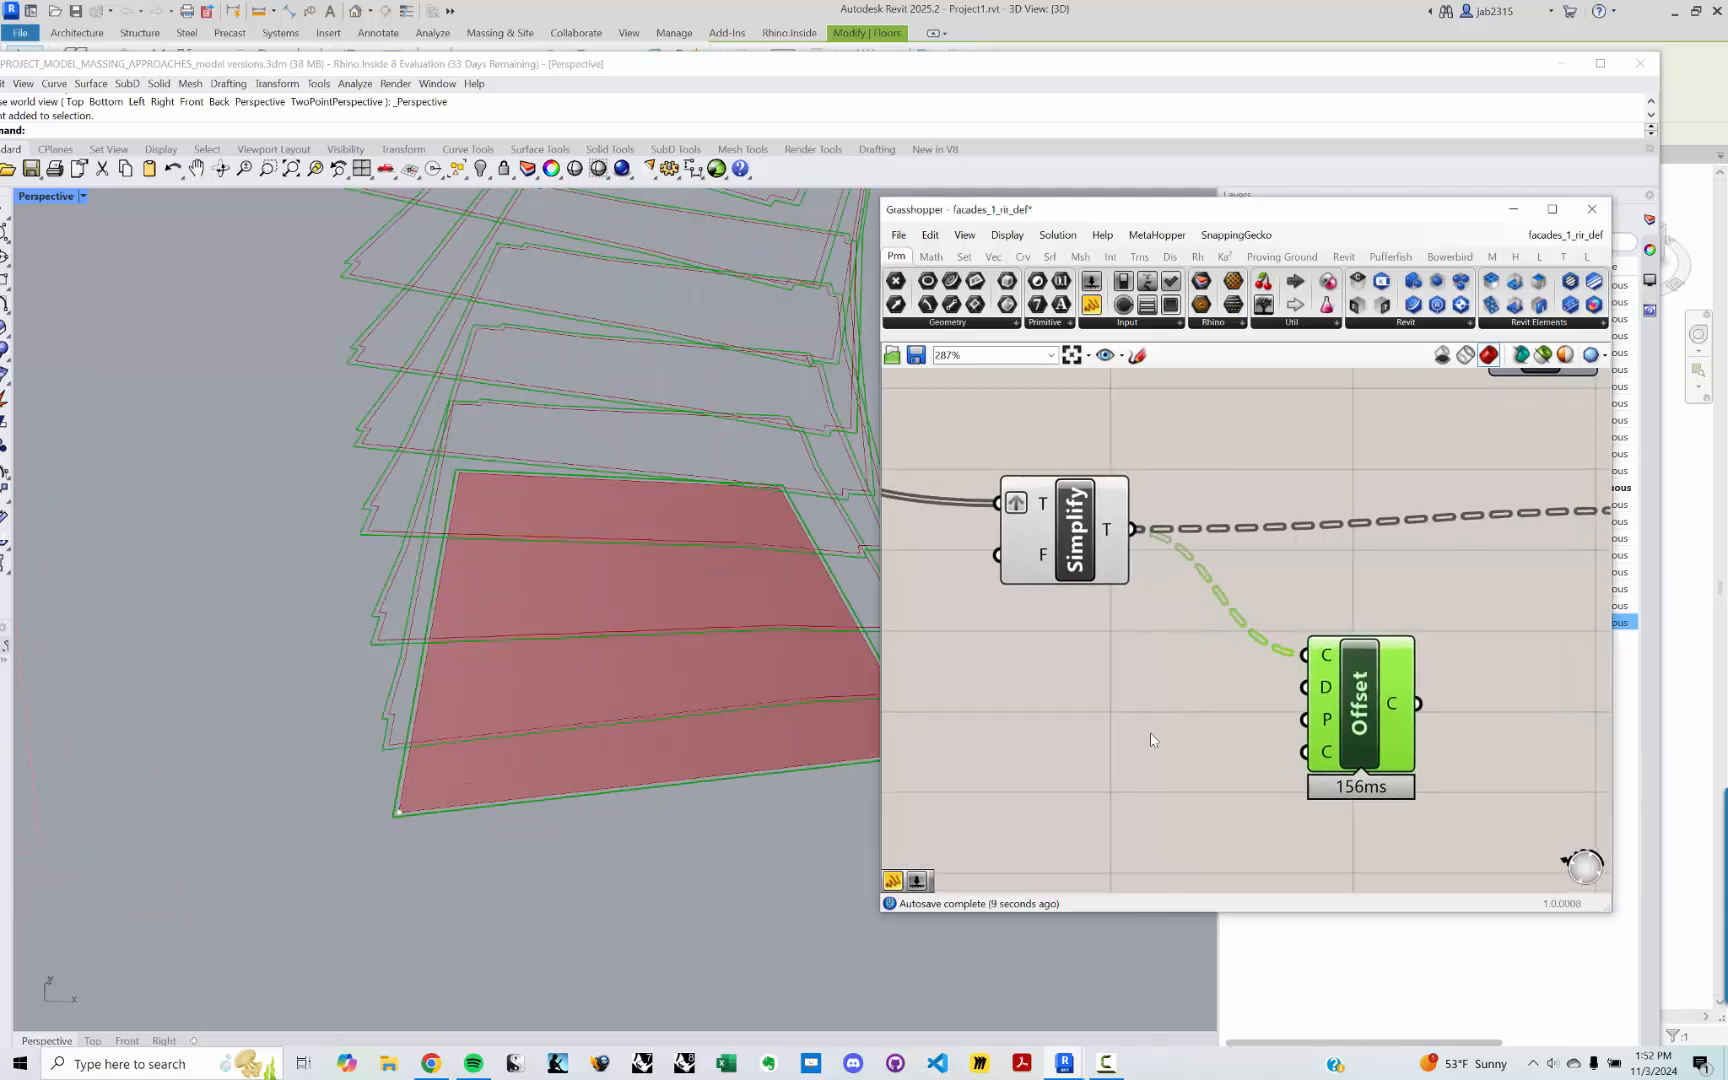
pyautogui.click(1140, 739)
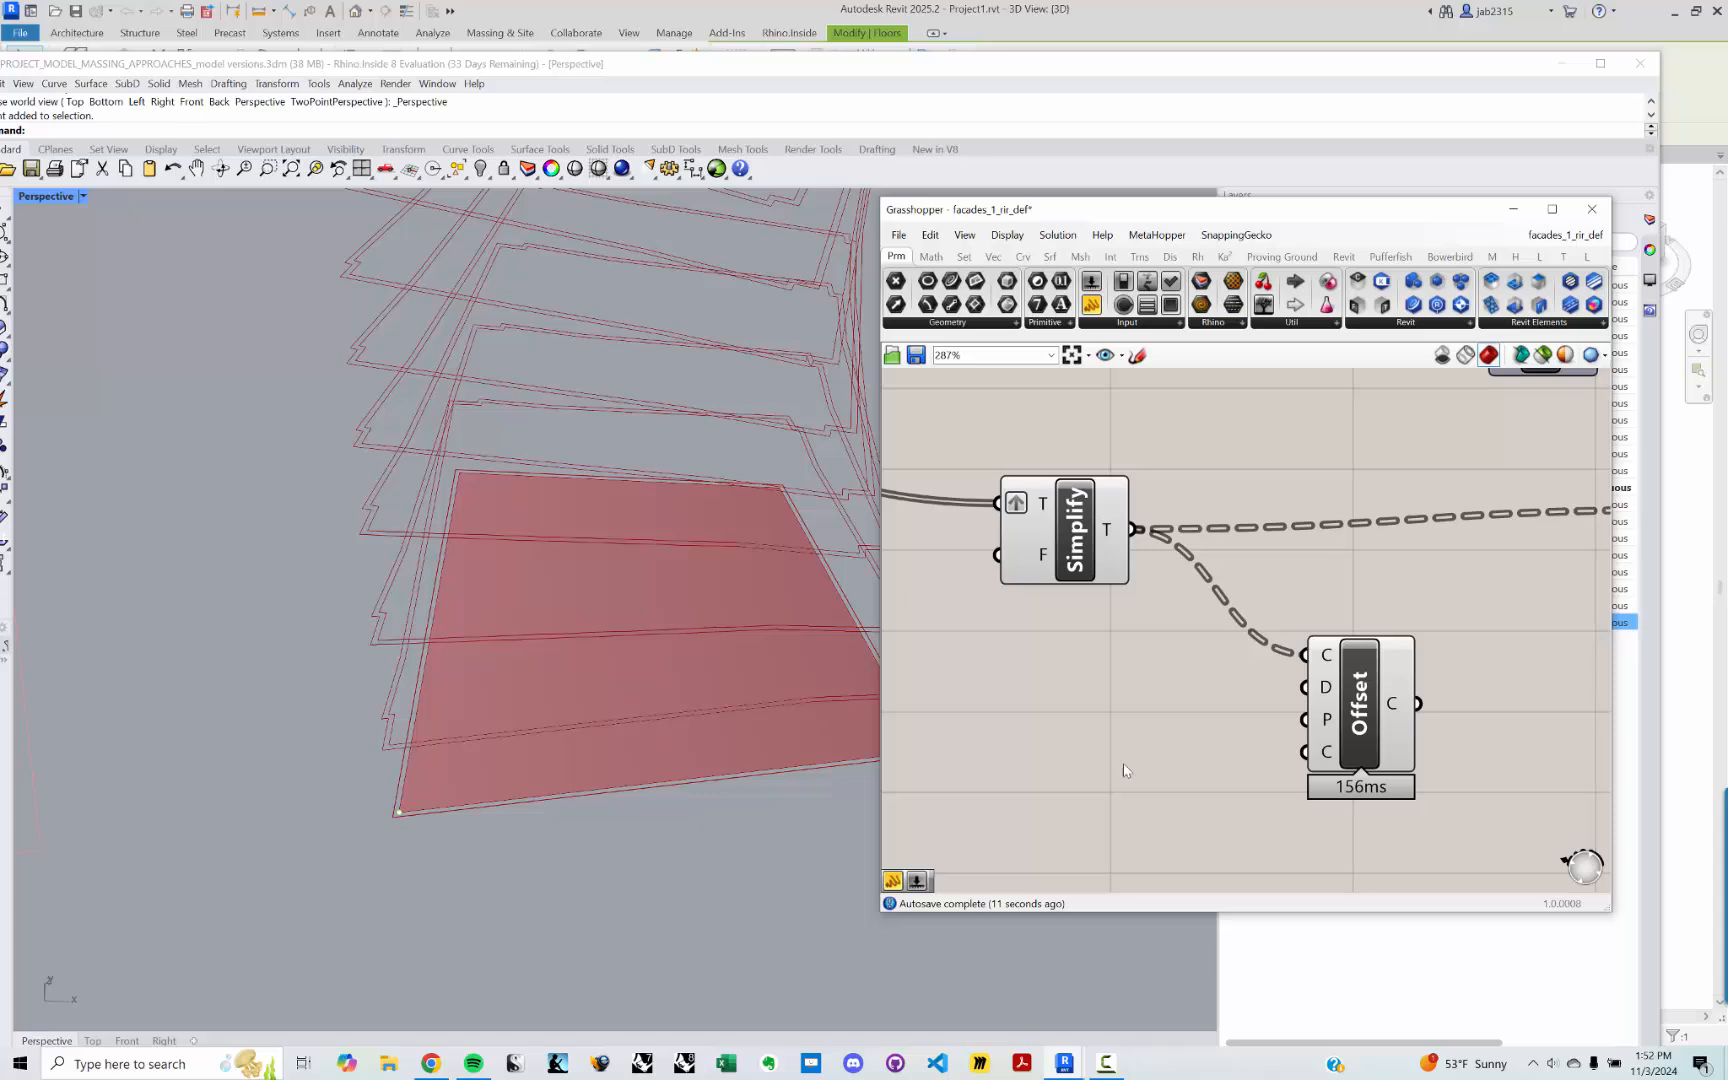
pyautogui.moveTo(1326, 719)
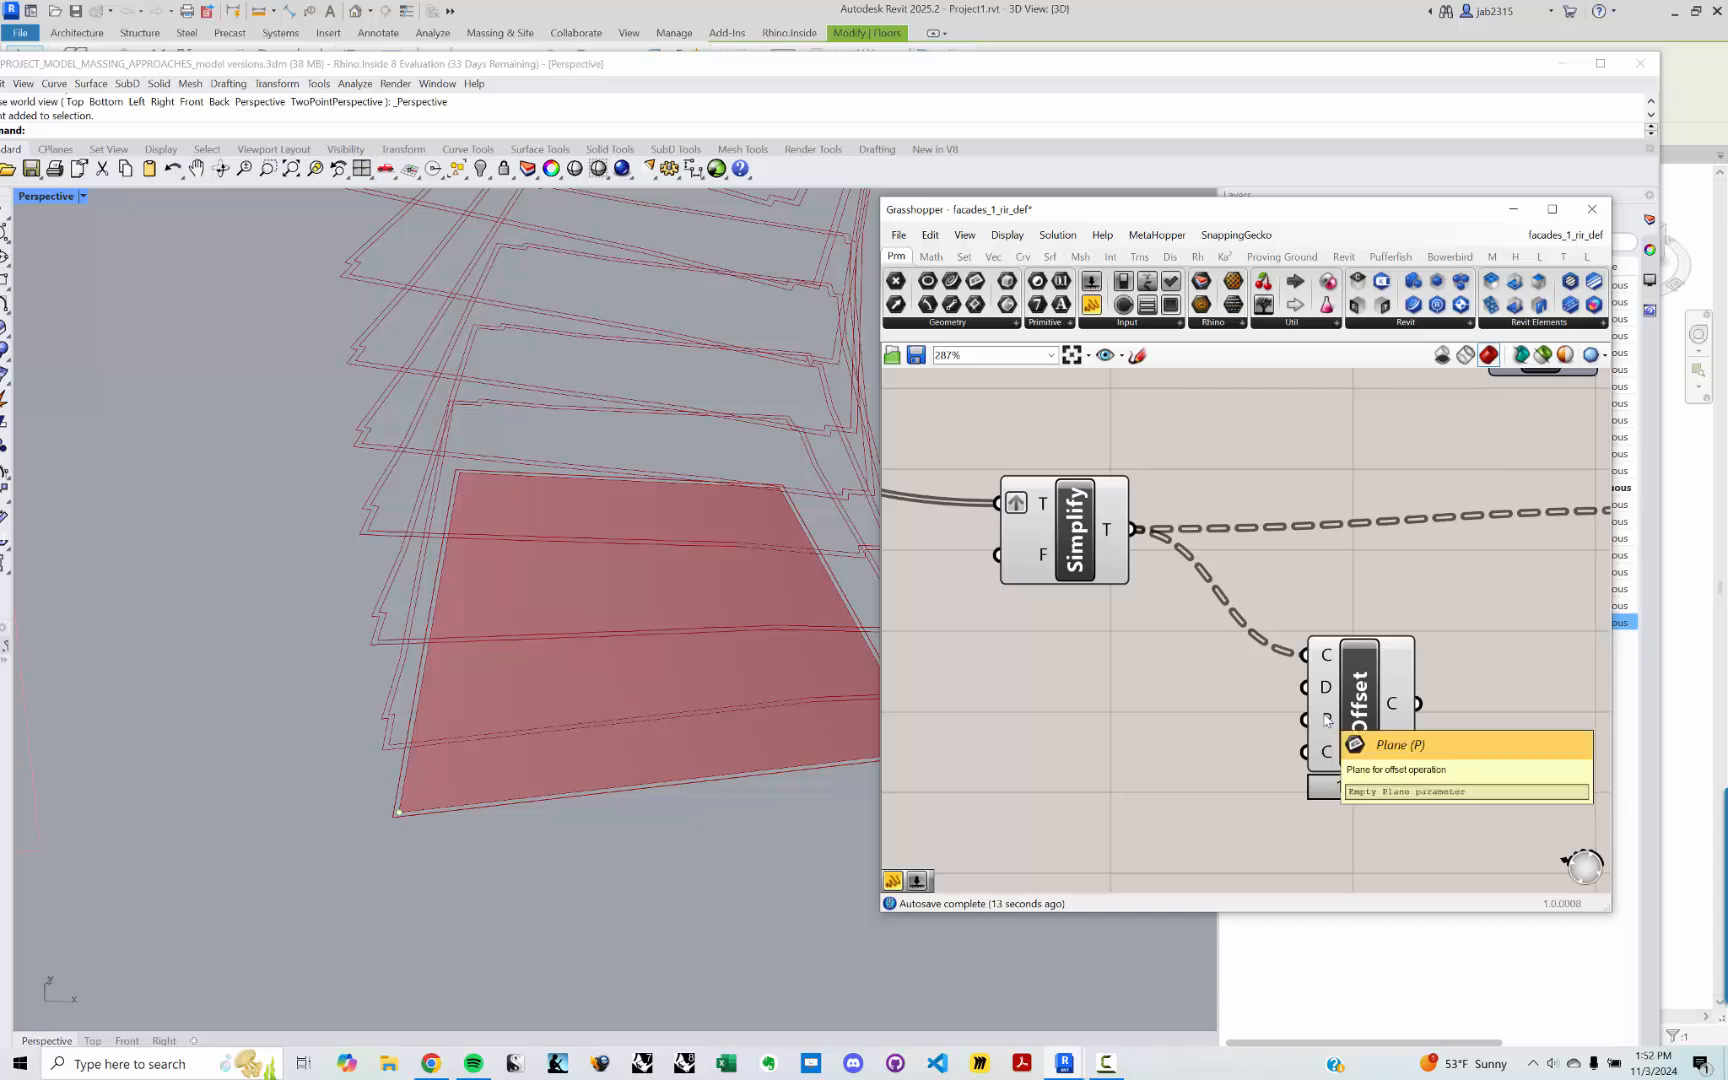
pyautogui.doubleClick(1107, 752)
pyautogui.write('area')
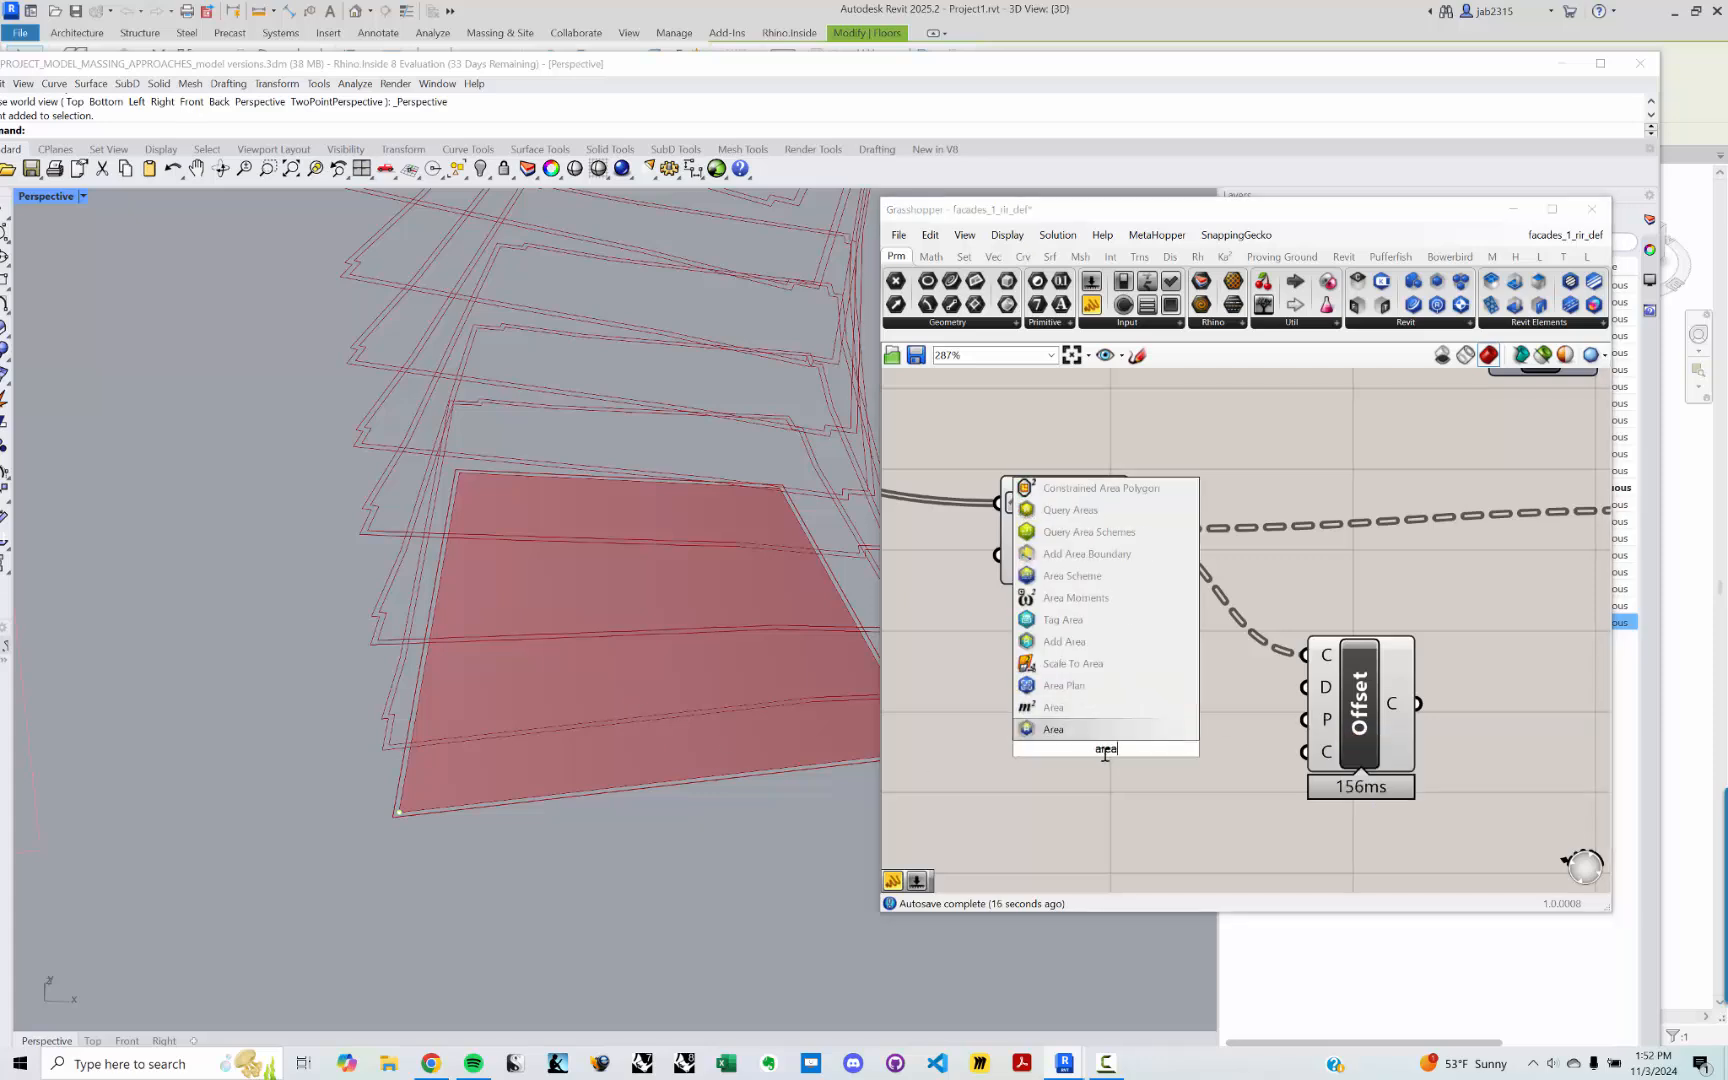
pyautogui.click(1076, 731)
pyautogui.moveTo(1135, 529); pyautogui.dragTo(1050, 748)
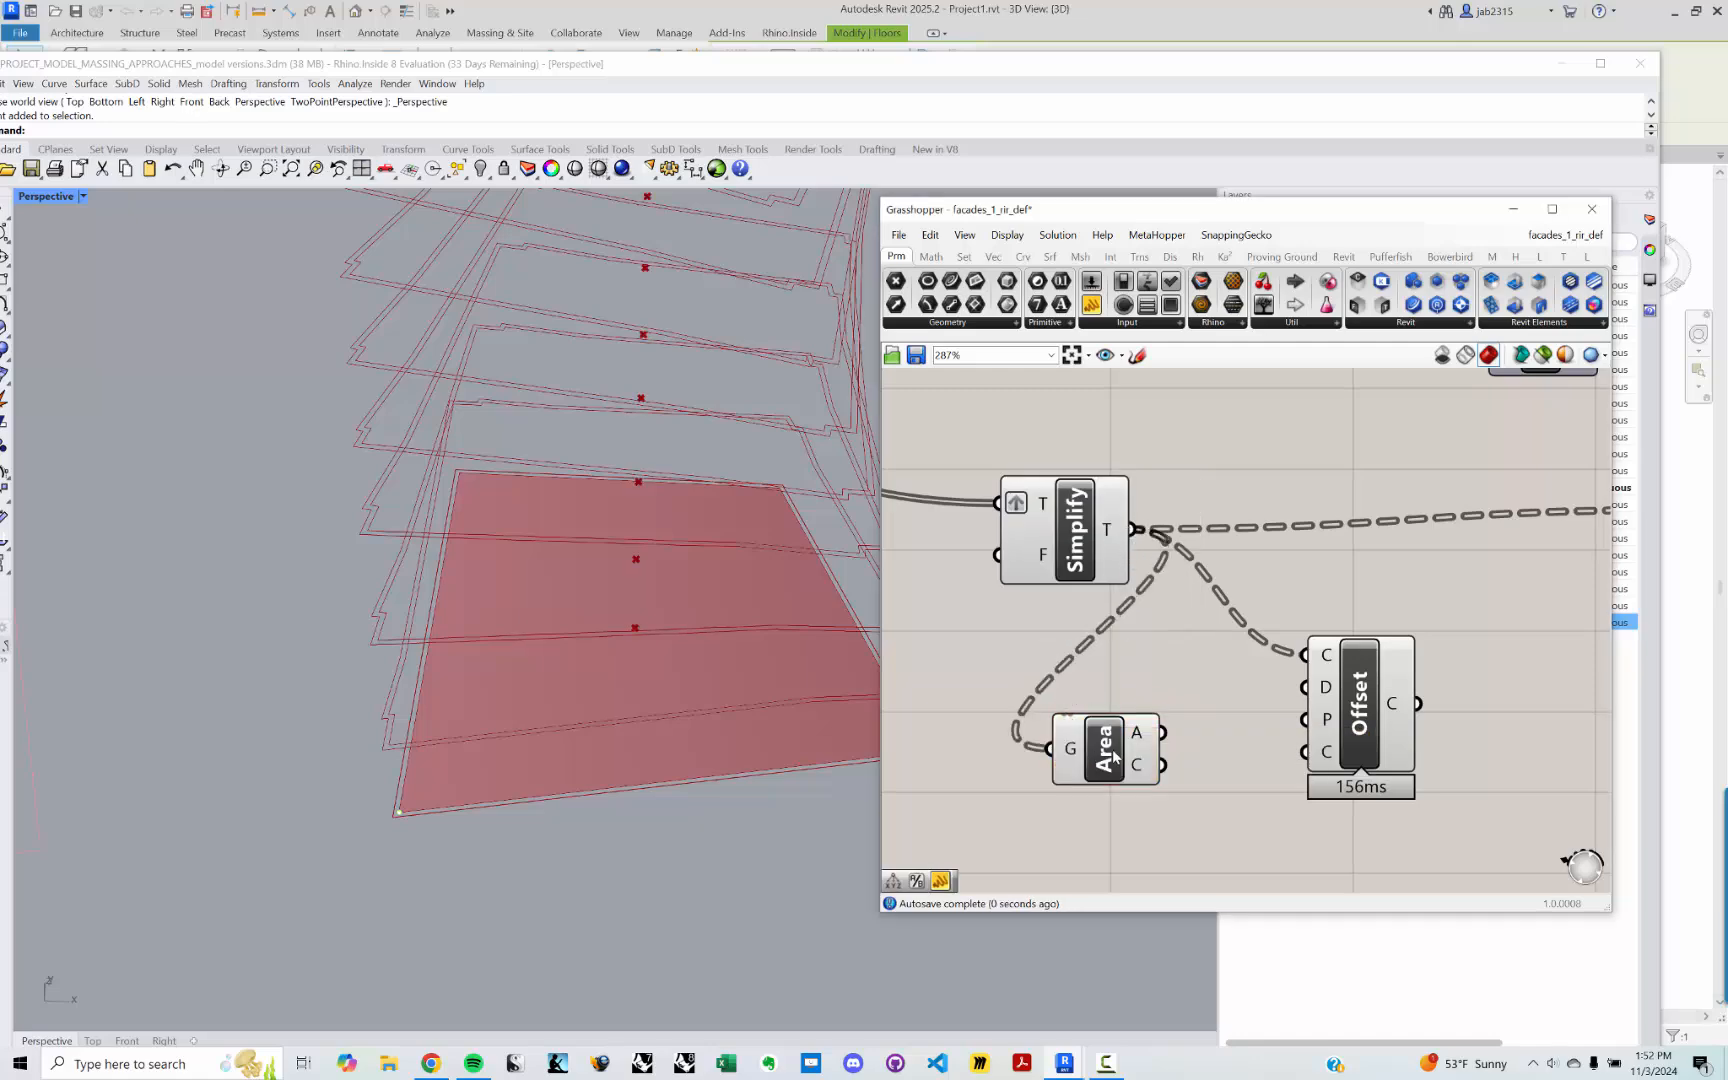
# Step: Add an XY Plane component below Area and connect Area's centroid output to its origin input
pyautogui.click(1115, 757)
pyautogui.scroll(-5, 730, 575)
pyautogui.keyDown('shift'); pyautogui.moveTo(730, 575); pyautogui.dragTo(580, 785, button='right'); pyautogui.keyUp('shift')
pyautogui.scroll(-4, 598, 668)
pyautogui.keyDown('shift'); pyautogui.moveTo(598, 668); pyautogui.dragTo(636, 651, button='right'); pyautogui.keyUp('shift')
pyautogui.moveTo(1195, 806); pyautogui.dragTo(1134, 765, button='right')
pyautogui.scroll(1, 1134, 765)
pyautogui.doubleClick(1132, 811)
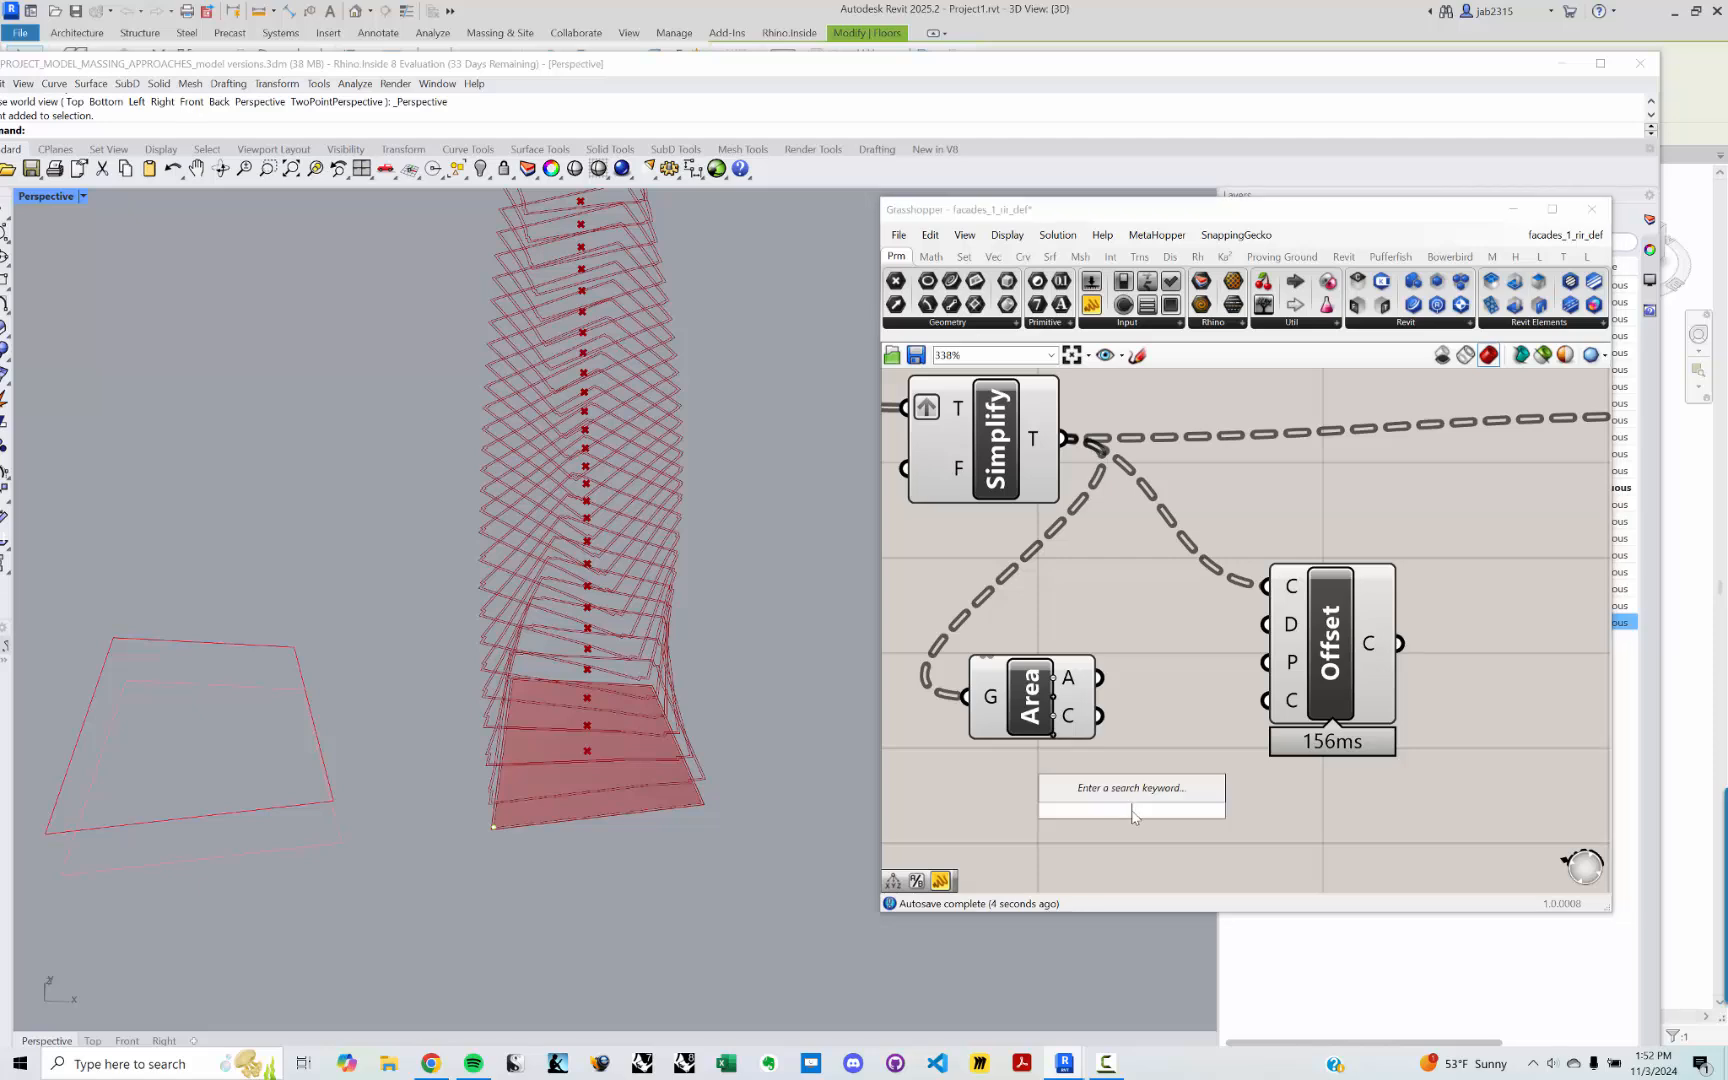
pyautogui.write('xy')
pyautogui.click(1113, 785)
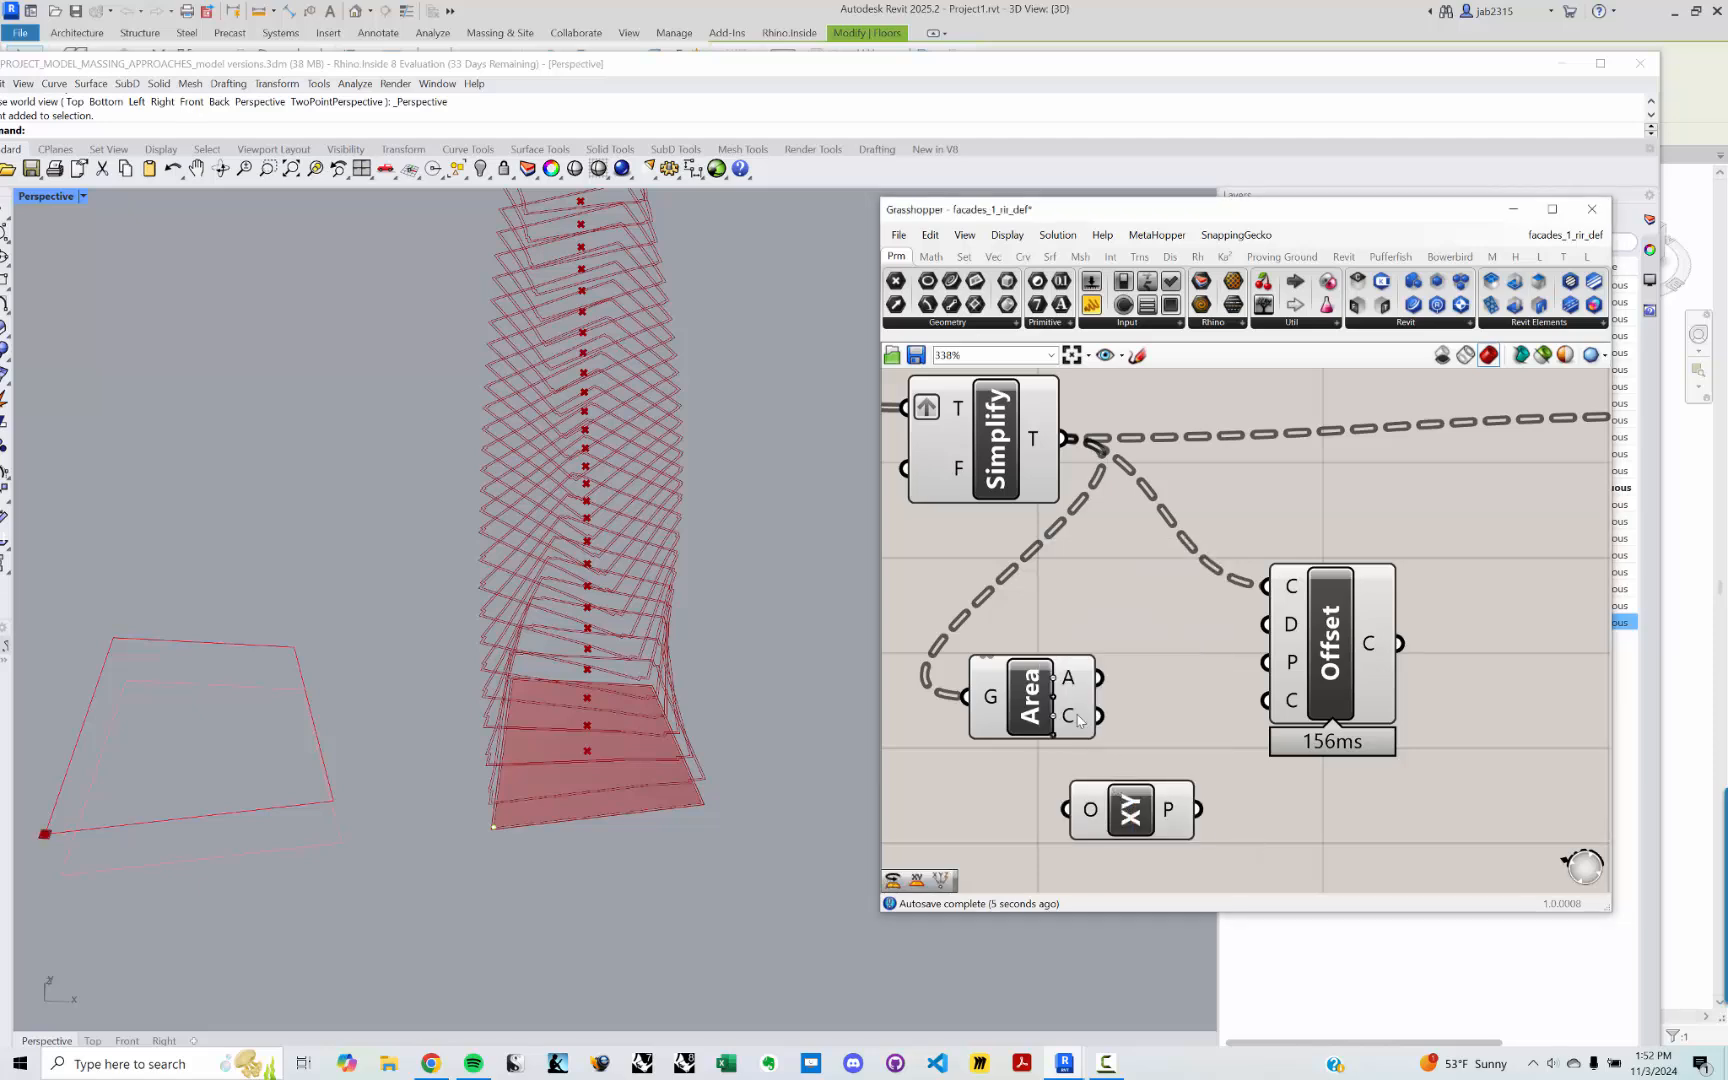
pyautogui.moveTo(1077, 716); pyautogui.dragTo(1064, 809)
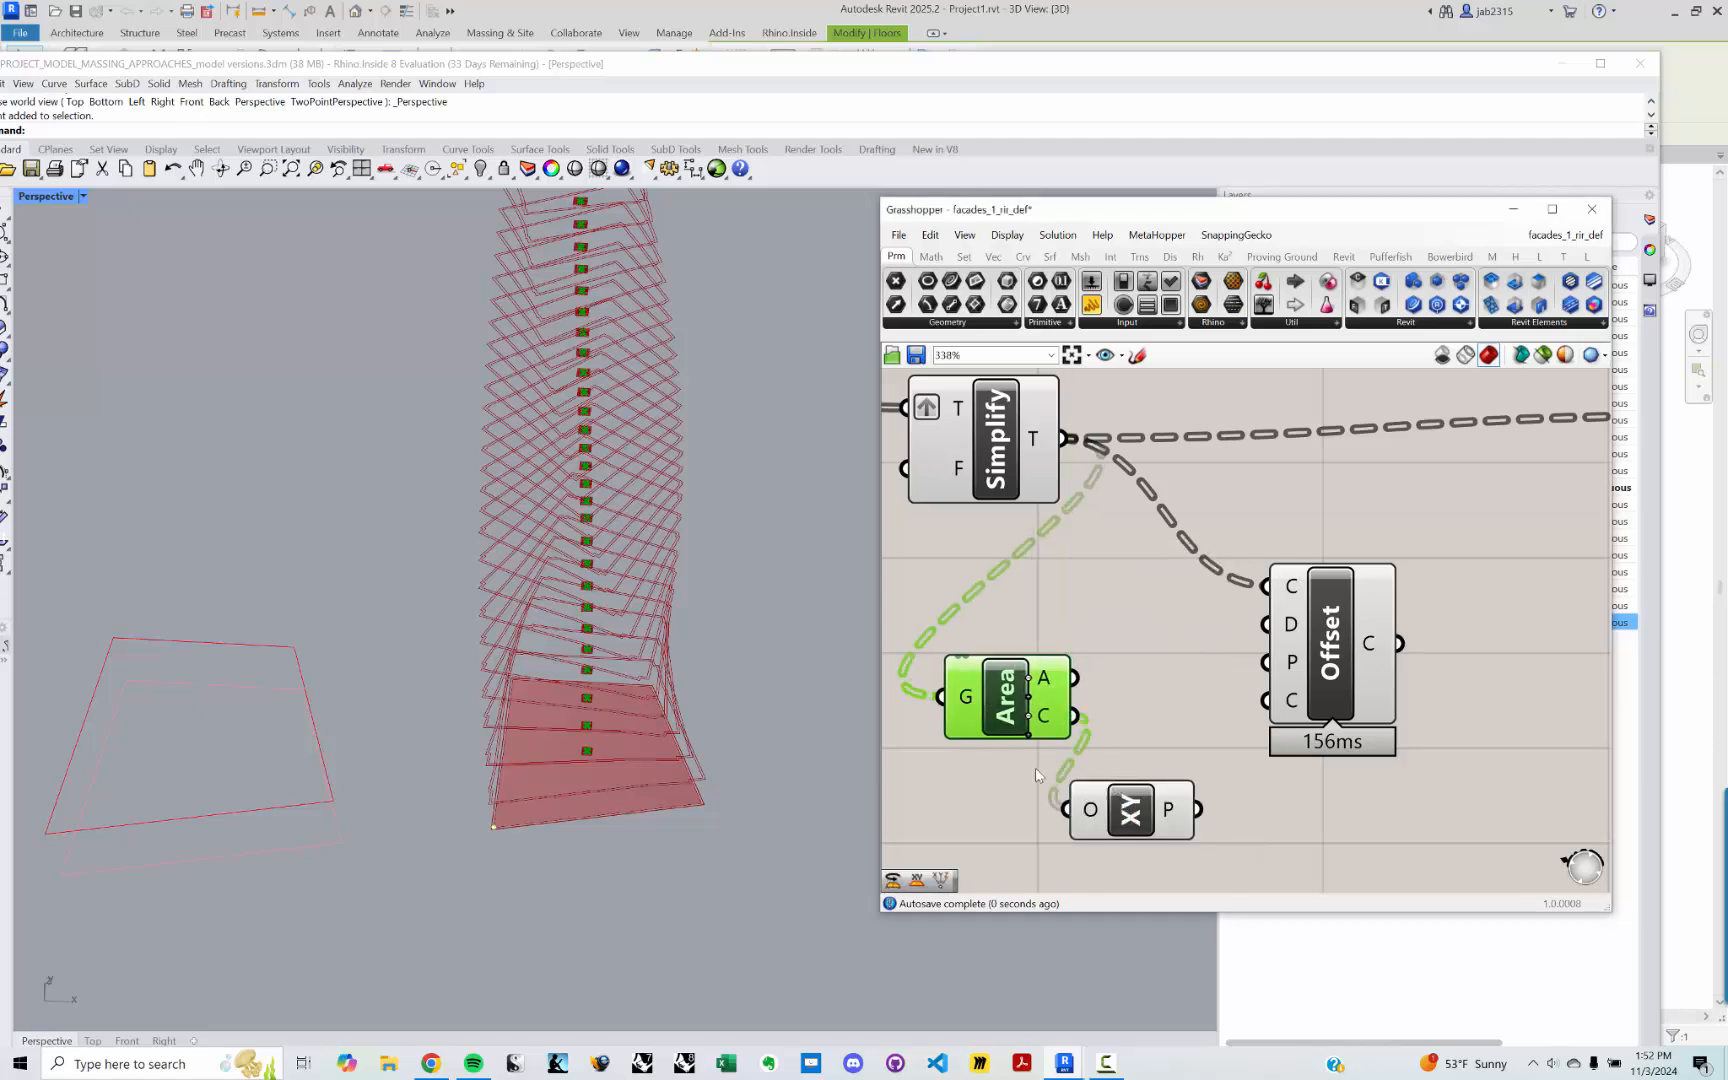
# Step: Connect the XY Plane output to Offset's plane input and inspect the offset outlines along the tower
pyautogui.moveTo(590, 626); pyautogui.dragTo(582, 822, button='right')
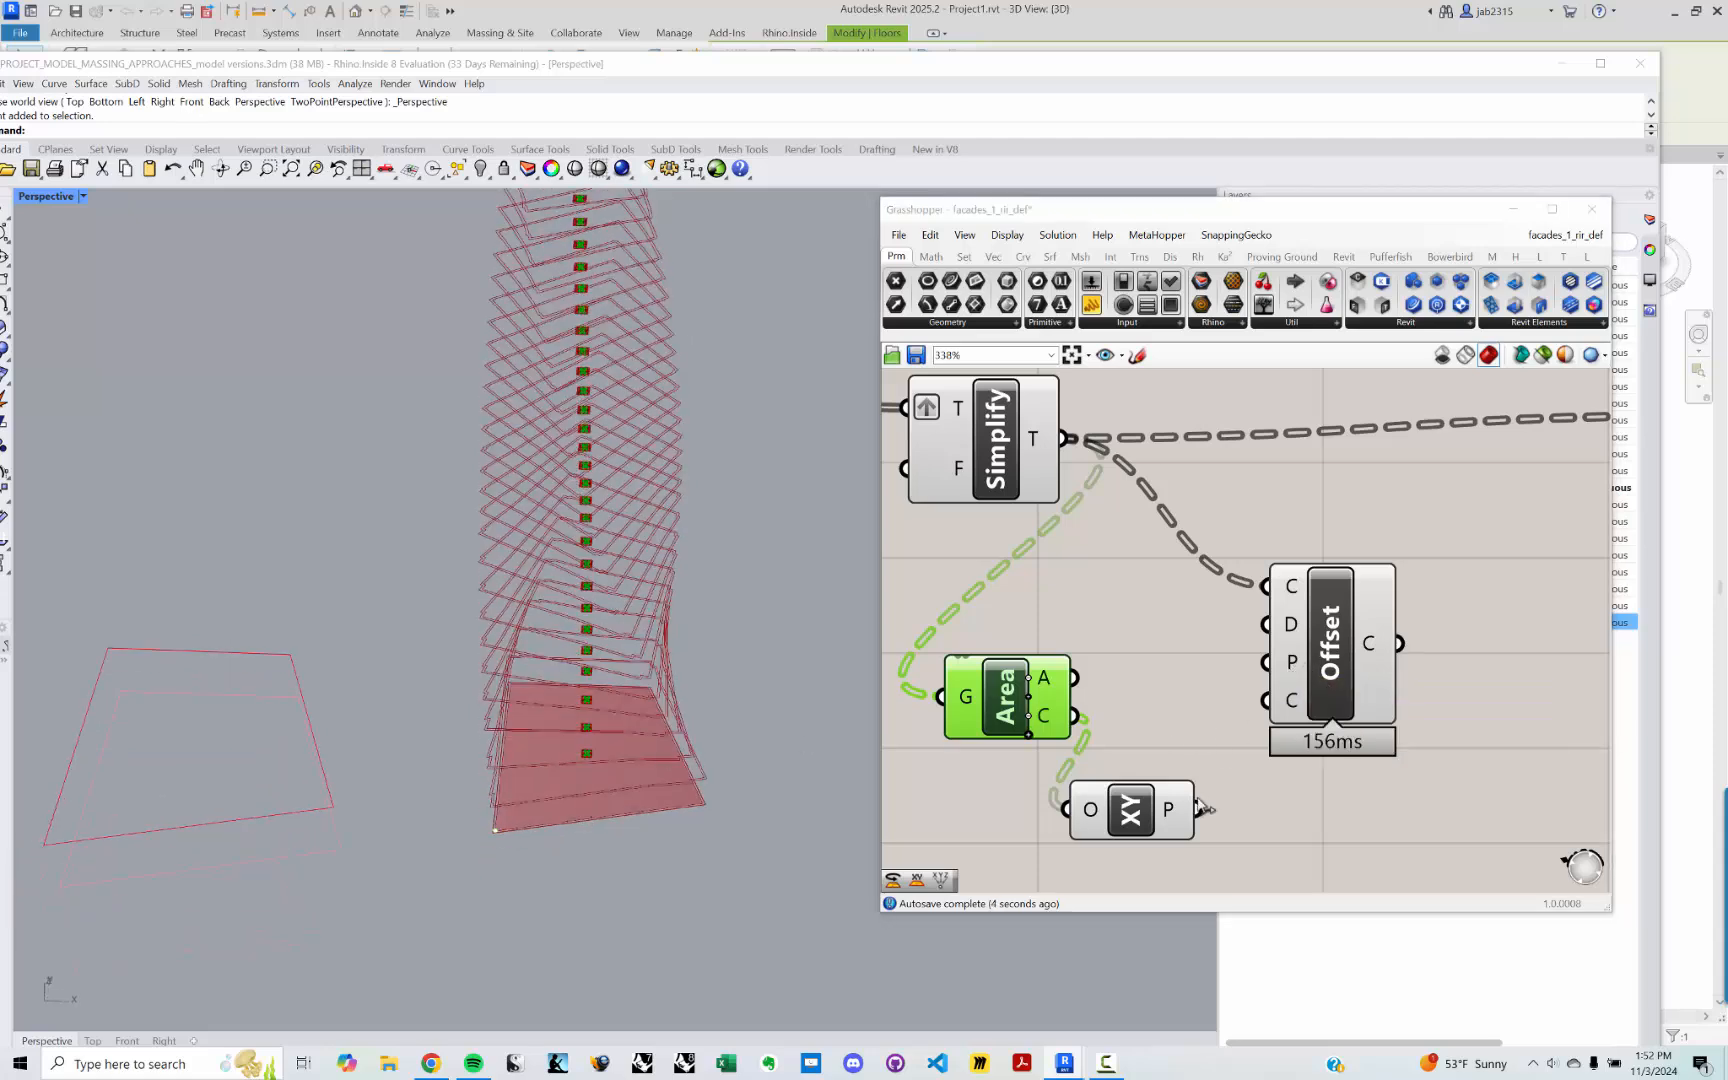
pyautogui.moveTo(1199, 808); pyautogui.dragTo(1266, 661)
pyautogui.click(1318, 641)
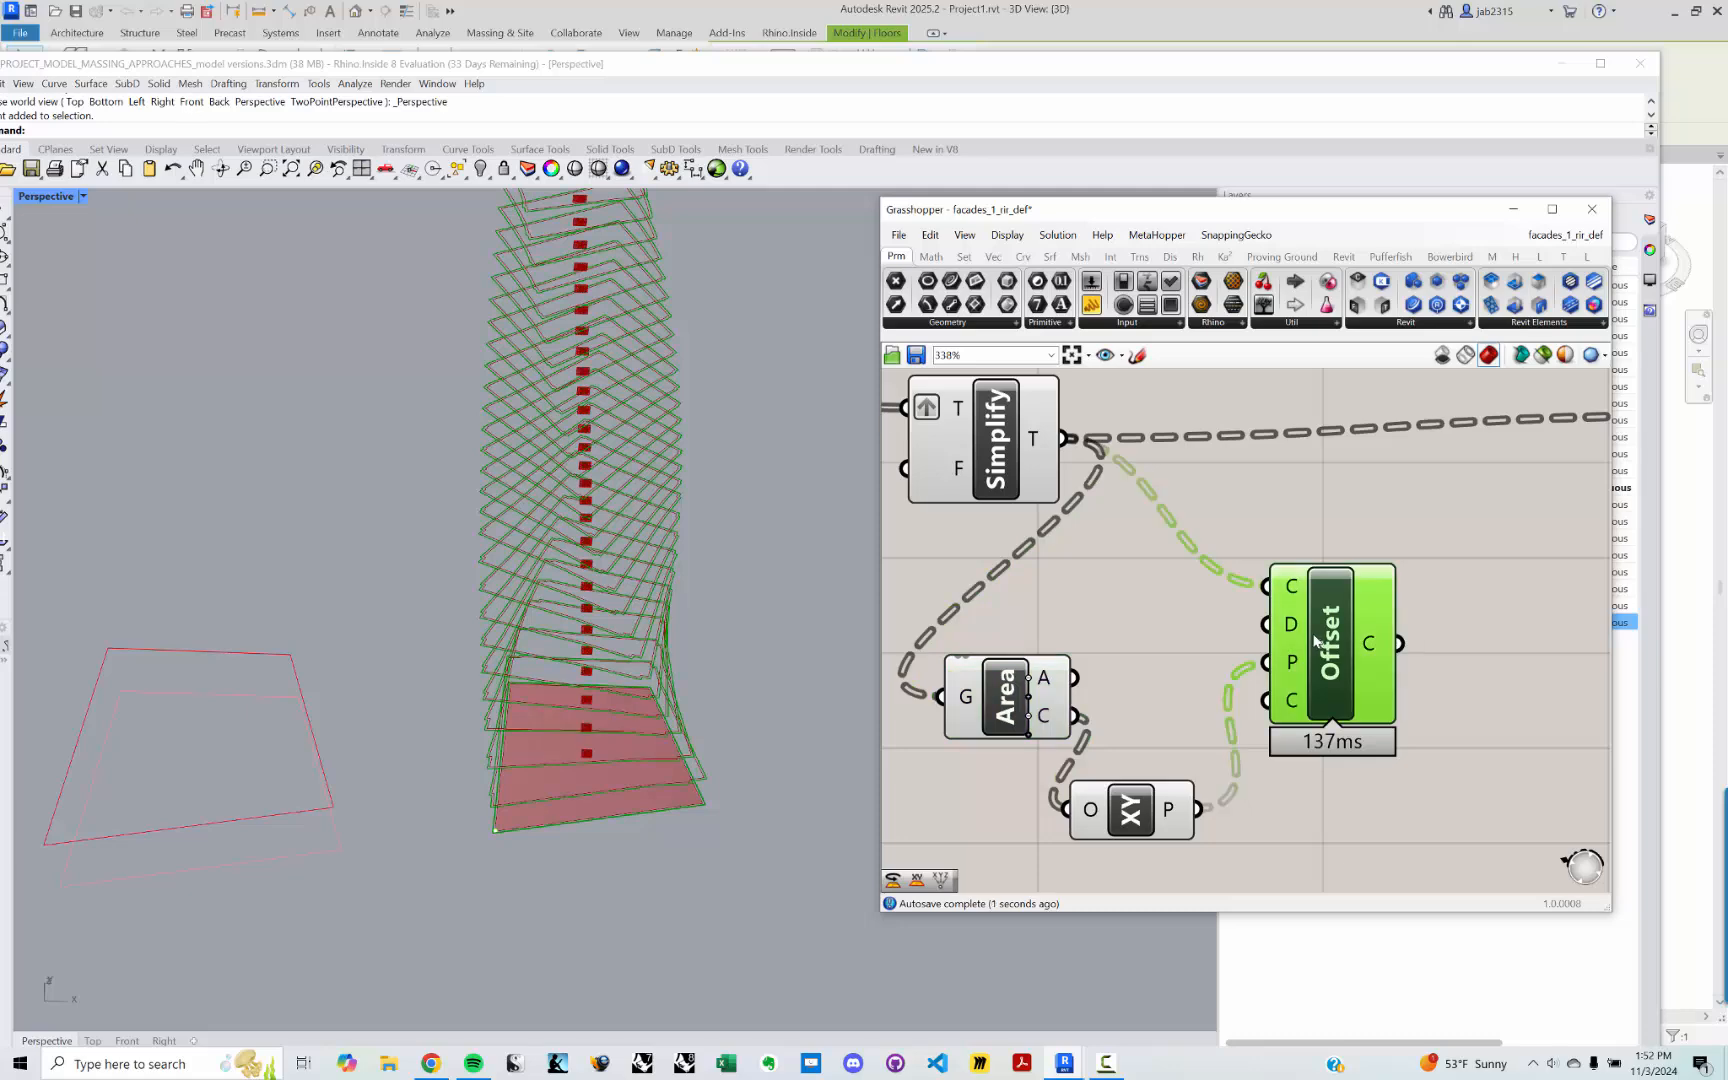
pyautogui.keyDown('shift'); pyautogui.moveTo(618, 350); pyautogui.dragTo(615, 486, button='right'); pyautogui.keyUp('shift')
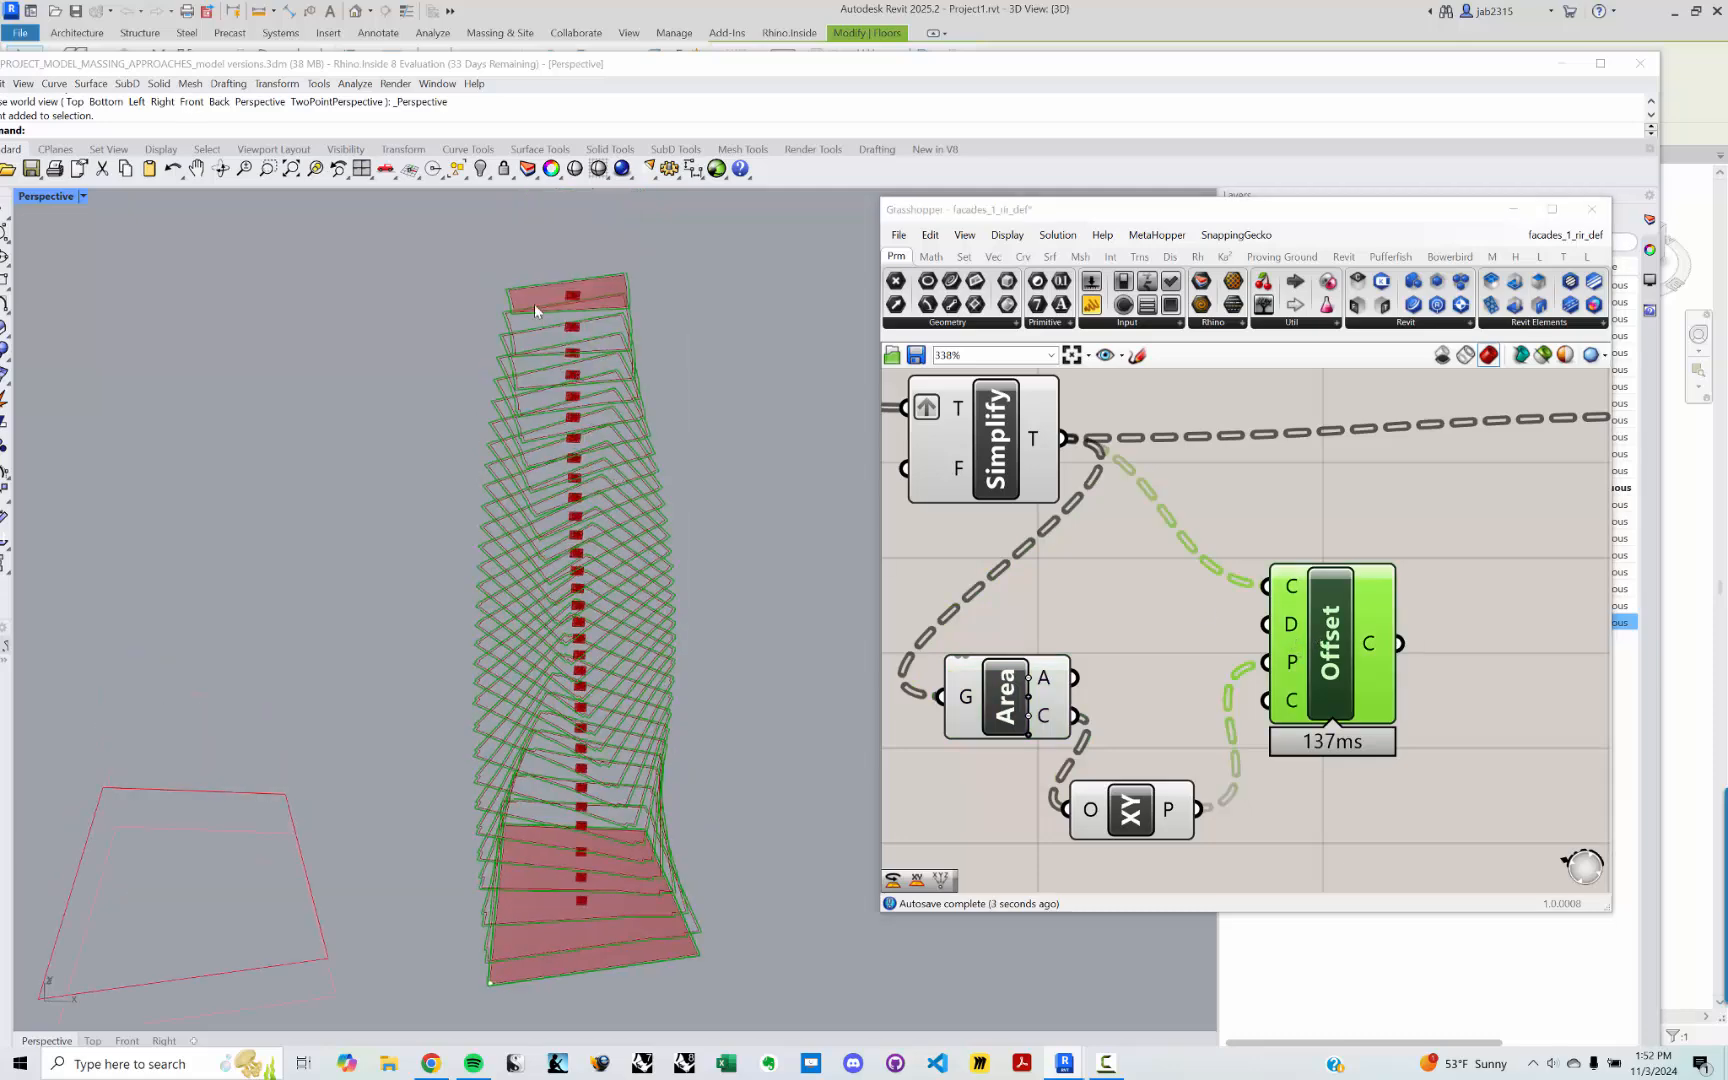
pyautogui.scroll(3, 535, 311)
pyautogui.scroll(-5, 456, 612)
pyautogui.keyDown('shift'); pyautogui.moveTo(487, 768); pyautogui.dragTo(500, 612, button='right'); pyautogui.keyUp('shift')
pyautogui.scroll(4, 512, 804)
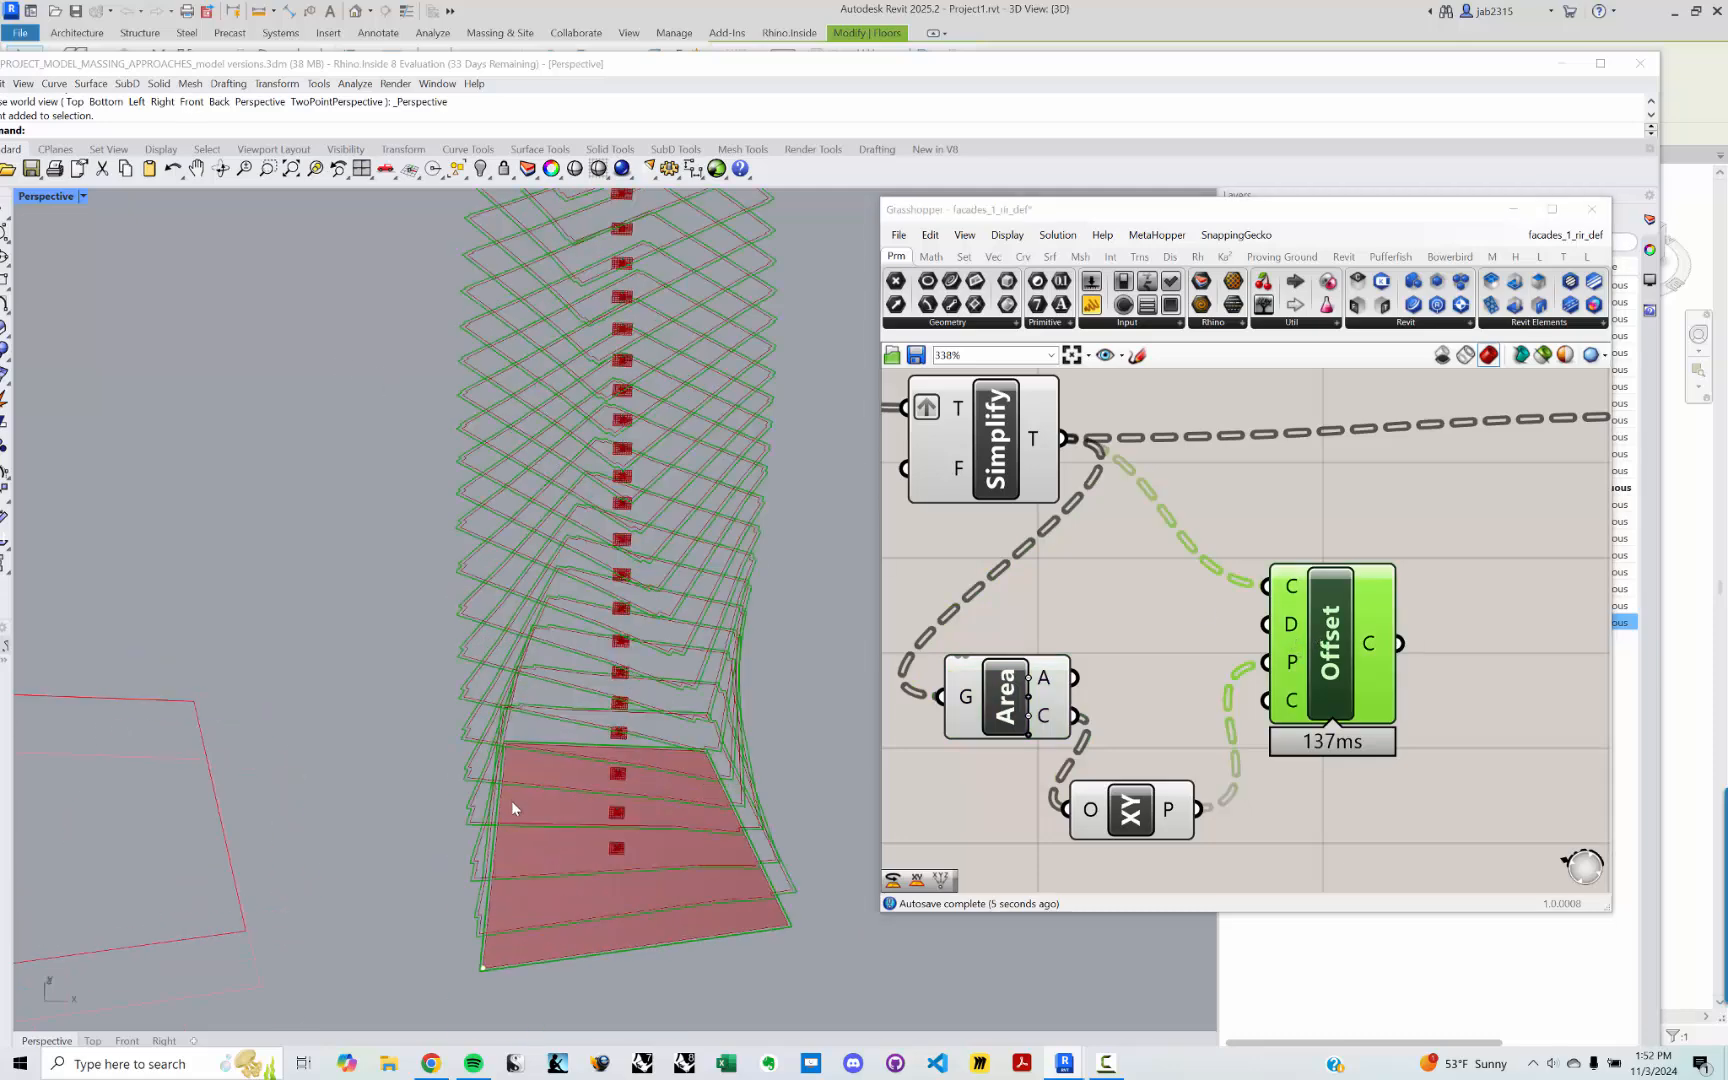
pyautogui.keyDown('shift'); pyautogui.moveTo(524, 822); pyautogui.dragTo(532, 736, button='right'); pyautogui.keyUp('shift')
pyautogui.scroll(5, 541, 859)
# Step: Make room before Offset and add a Negative component in front of its distance input
pyautogui.moveTo(1163, 719); pyautogui.dragTo(1084, 678, button='right')
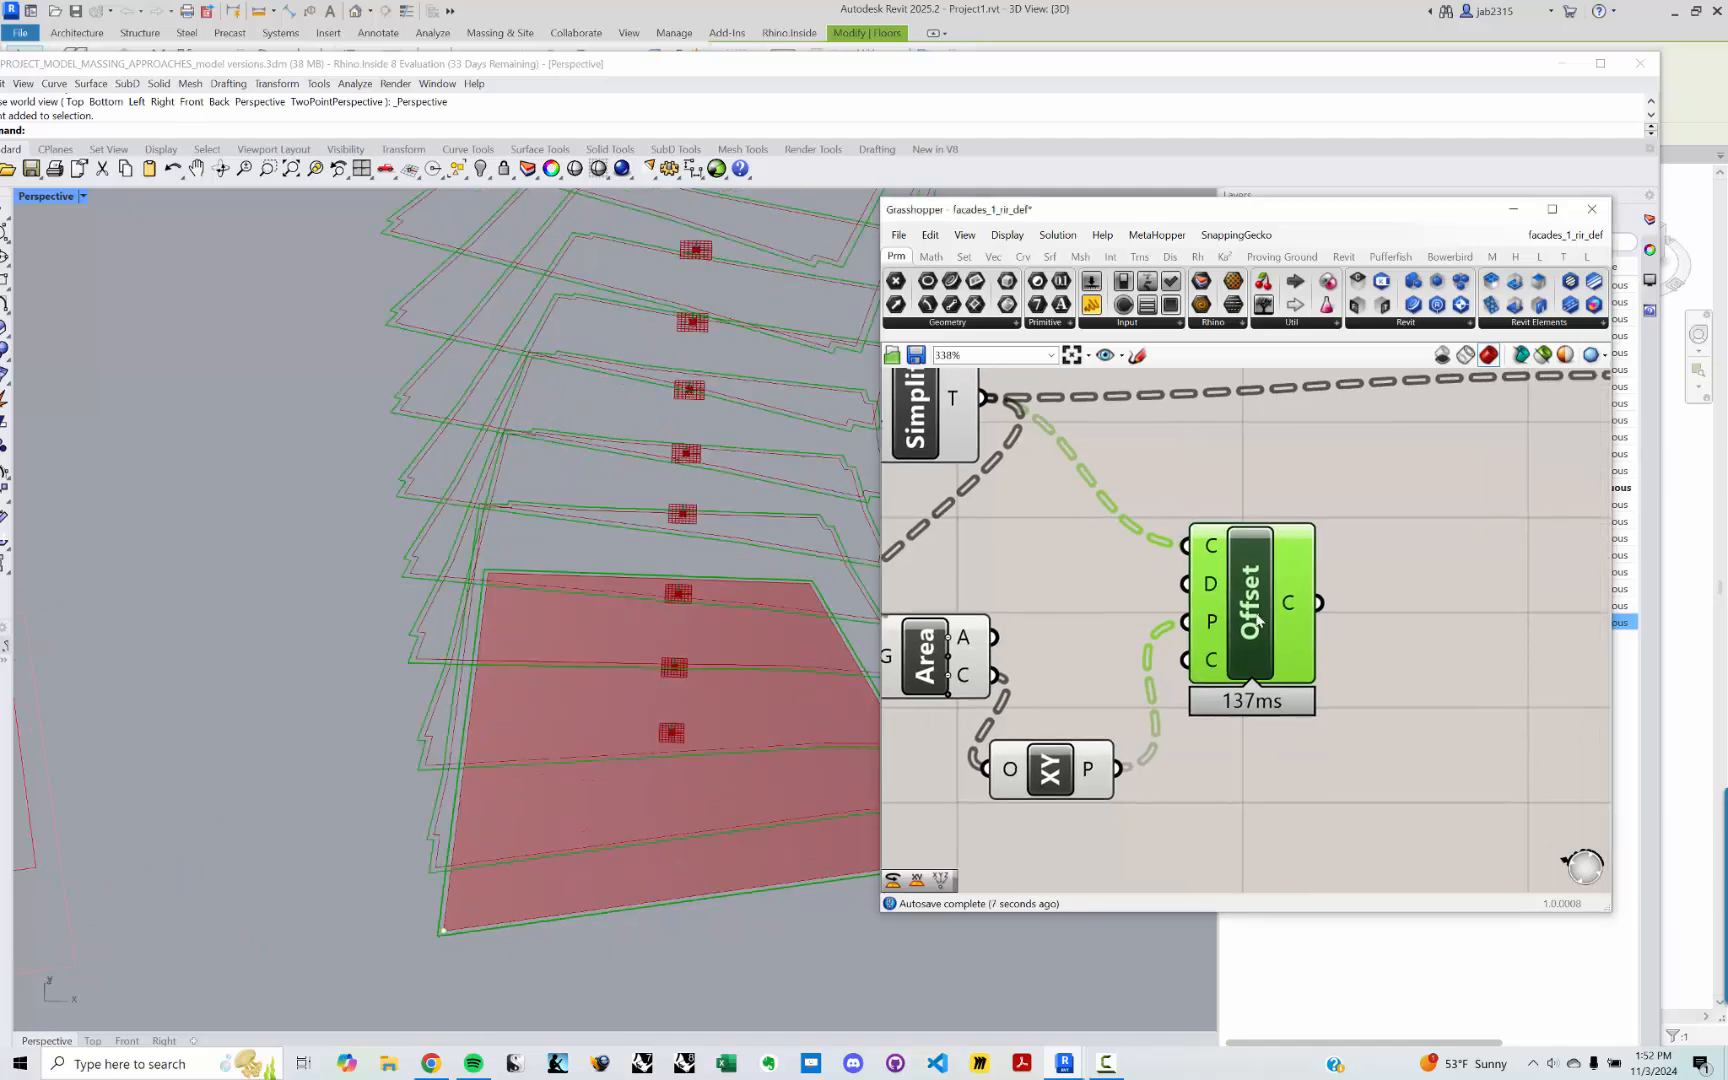
pyautogui.moveTo(1256, 614); pyautogui.dragTo(1370, 615)
pyautogui.click(1300, 737)
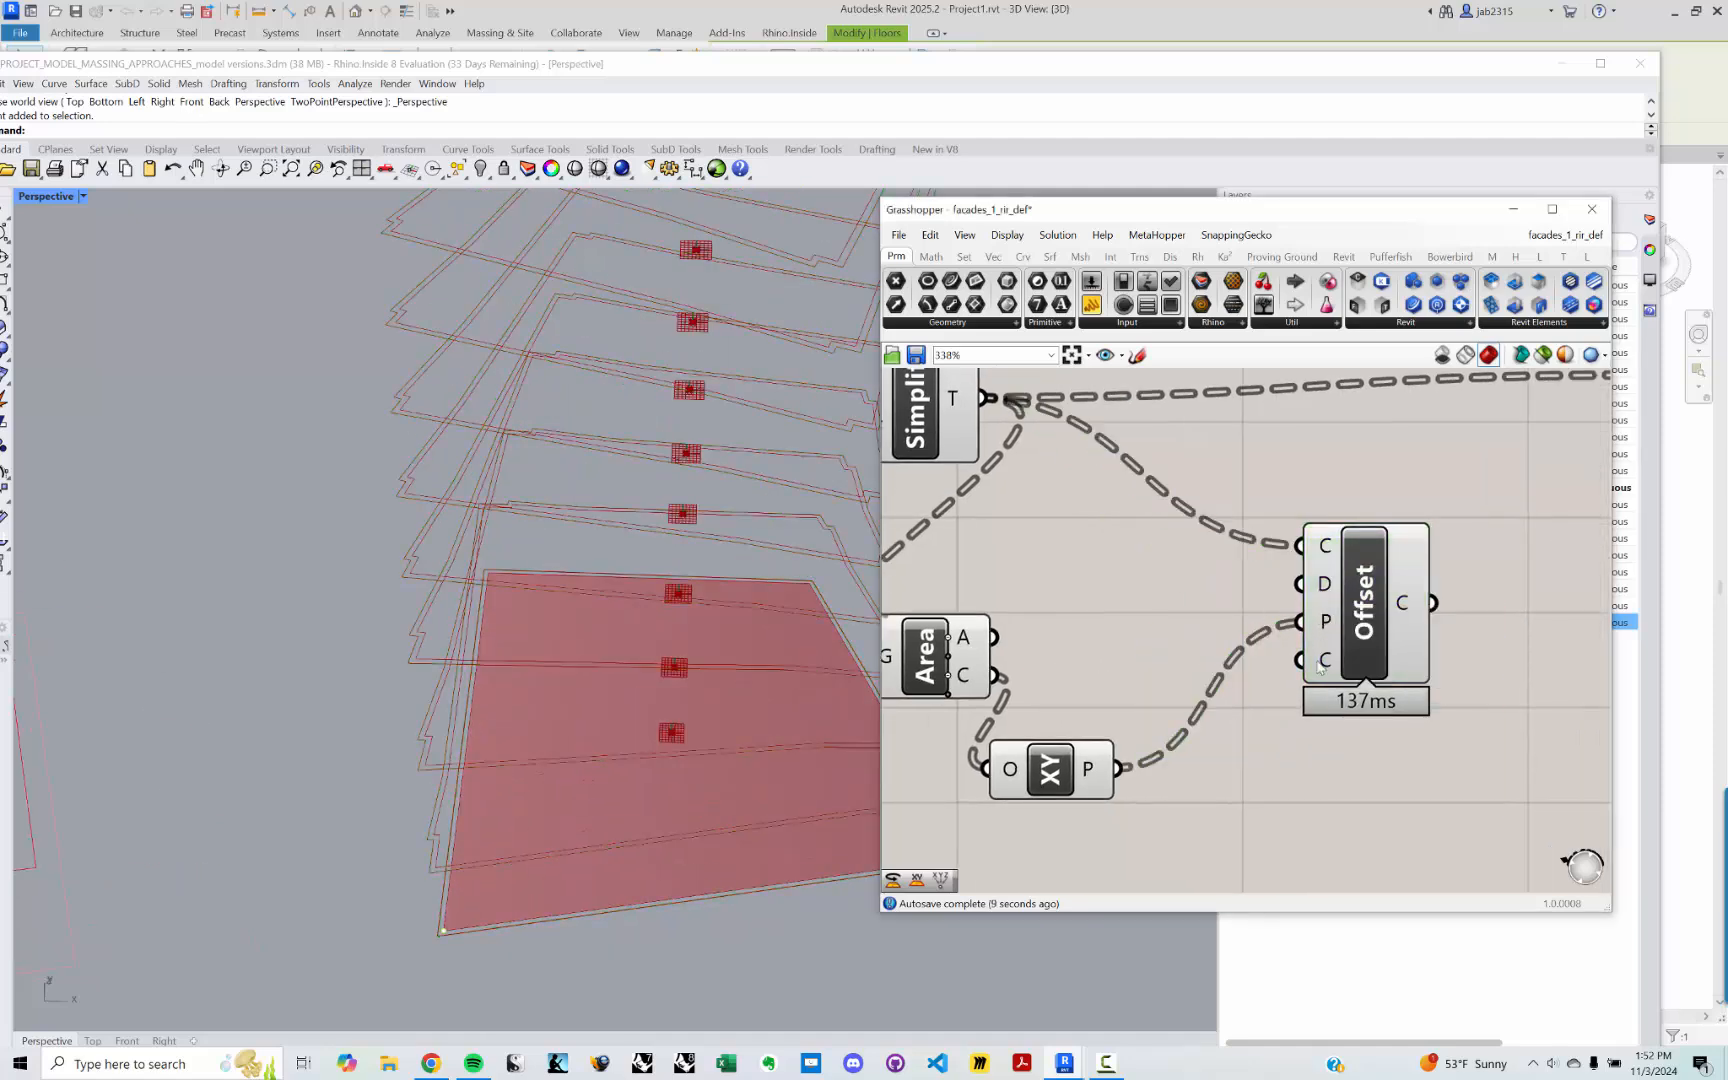
pyautogui.moveTo(1327, 590)
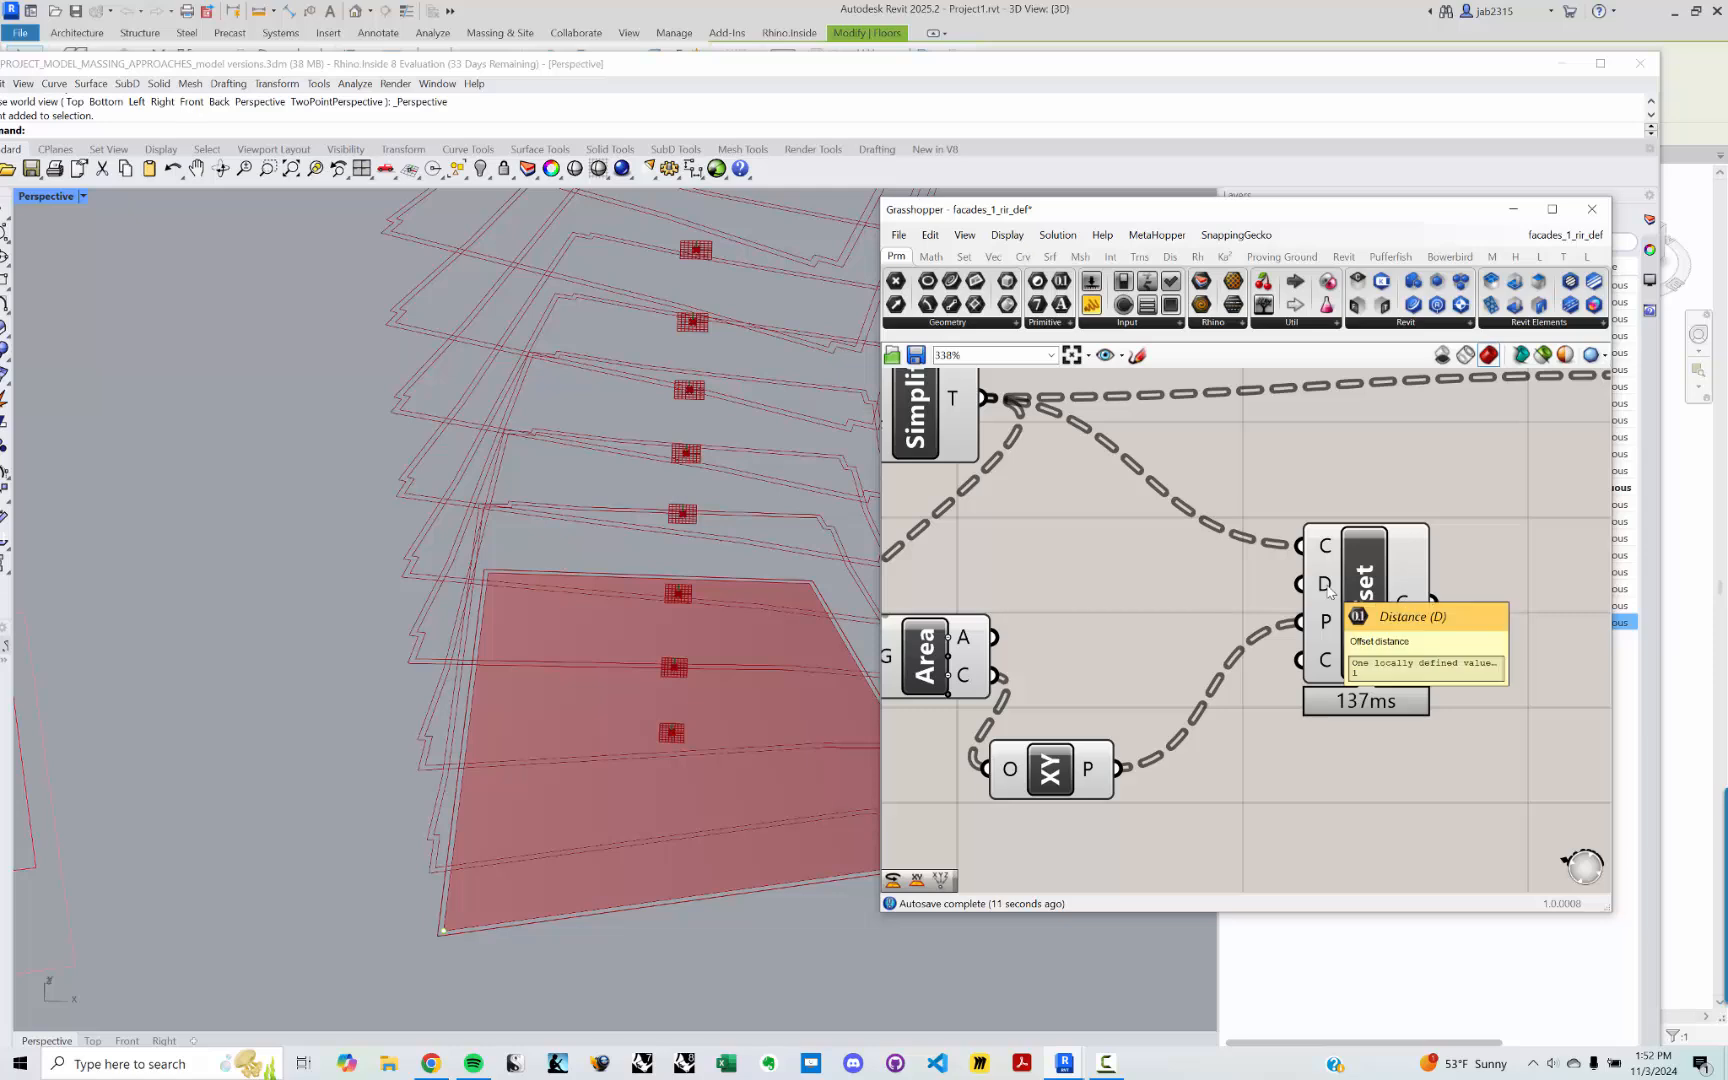
pyautogui.moveTo(1371, 607); pyautogui.dragTo(1406, 609)
pyautogui.doubleClick(1258, 608)
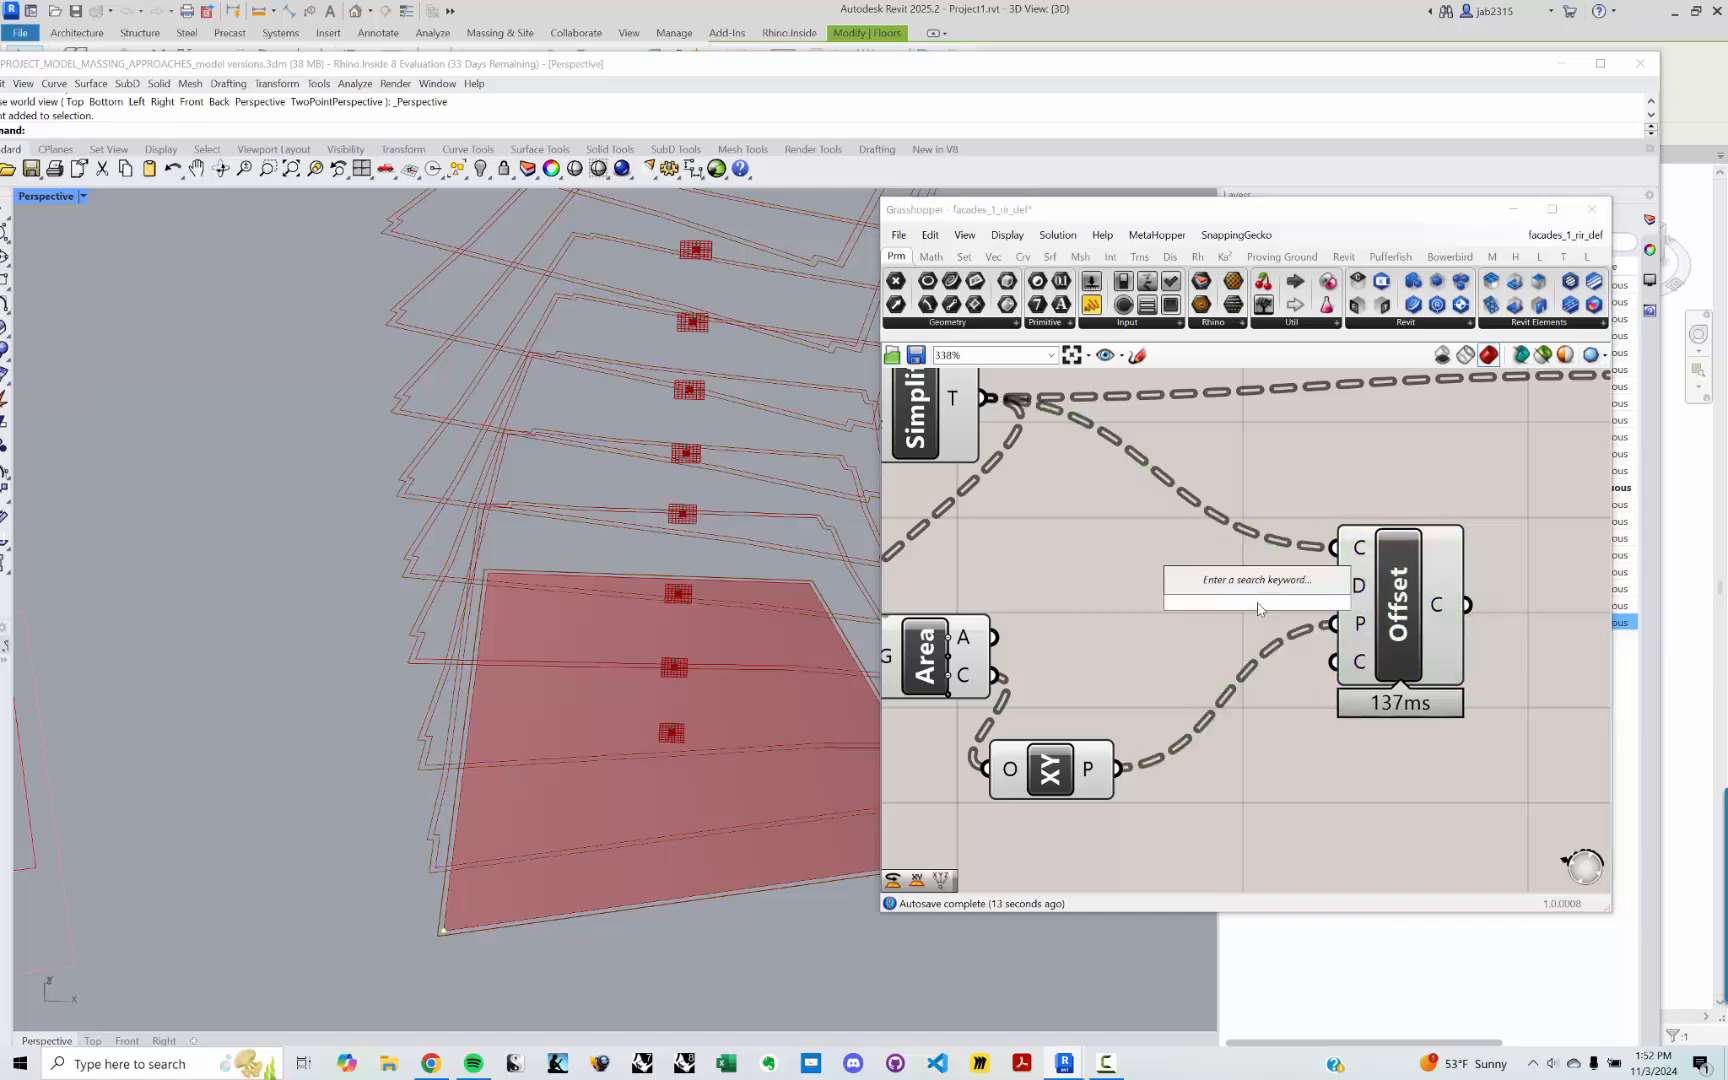
pyautogui.write('neg')
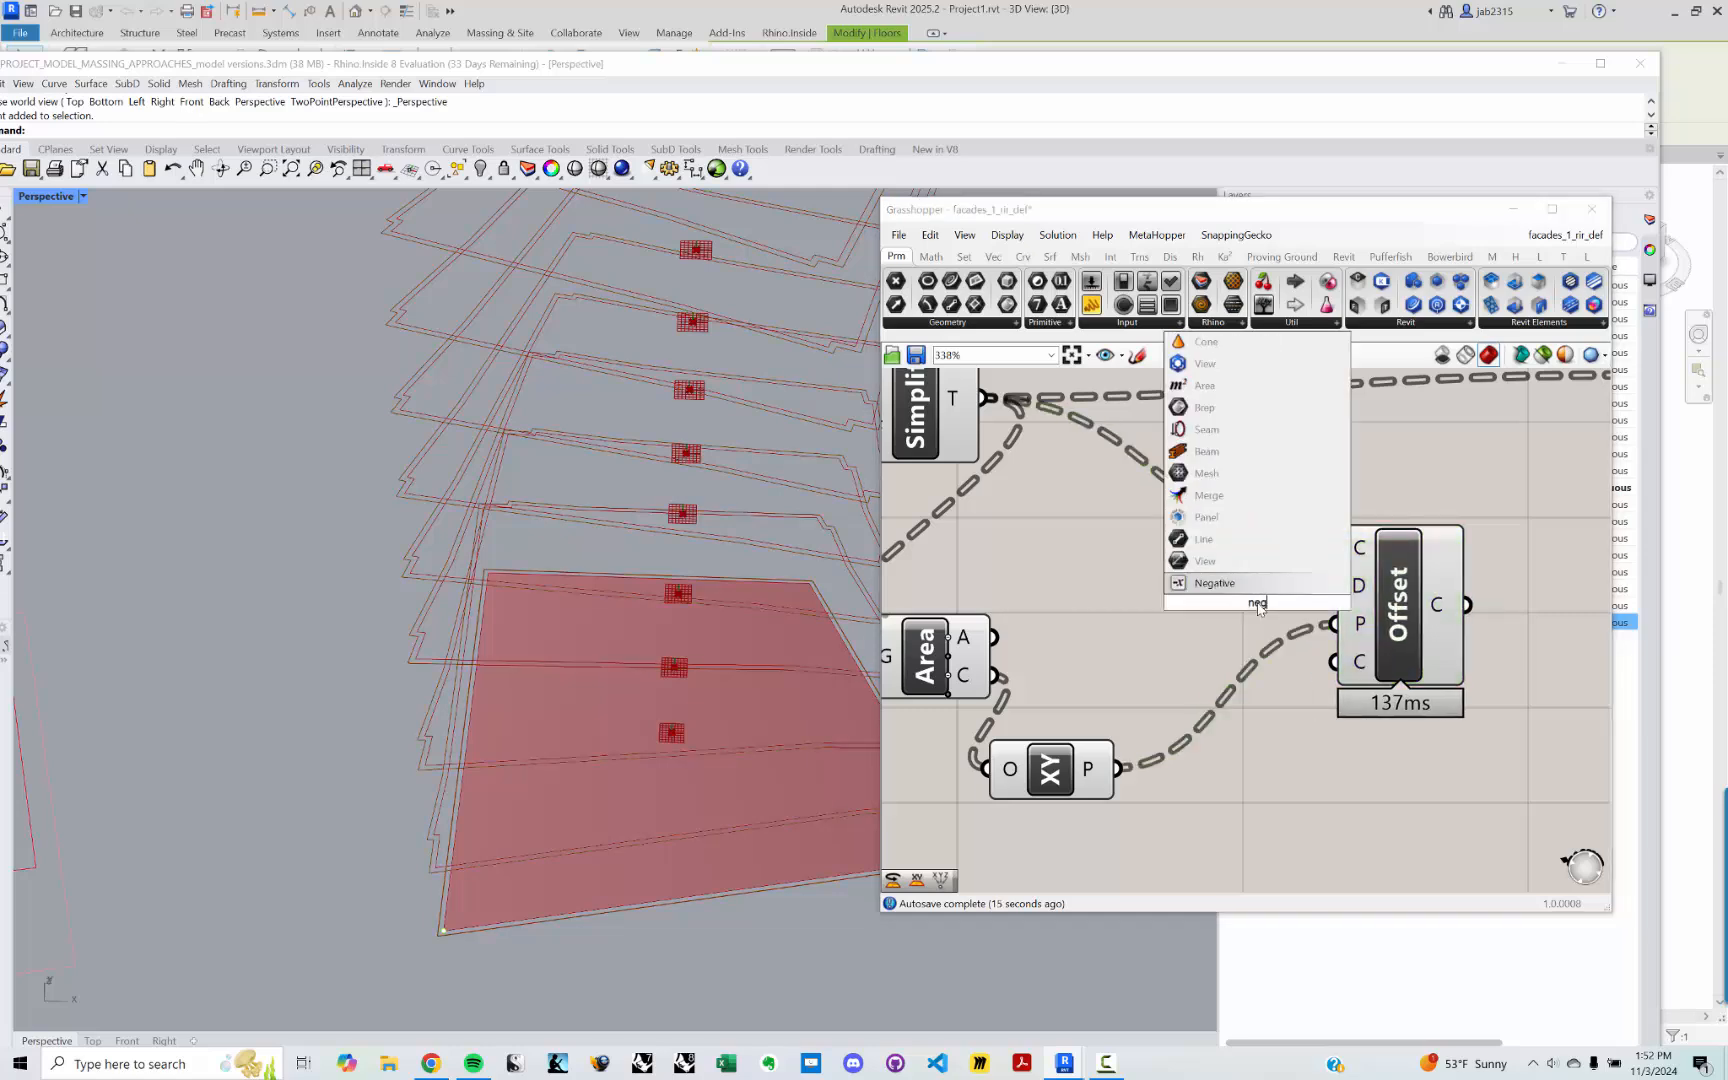
pyautogui.press('Return')
pyautogui.moveTo(1245, 600); pyautogui.dragTo(1228, 600)
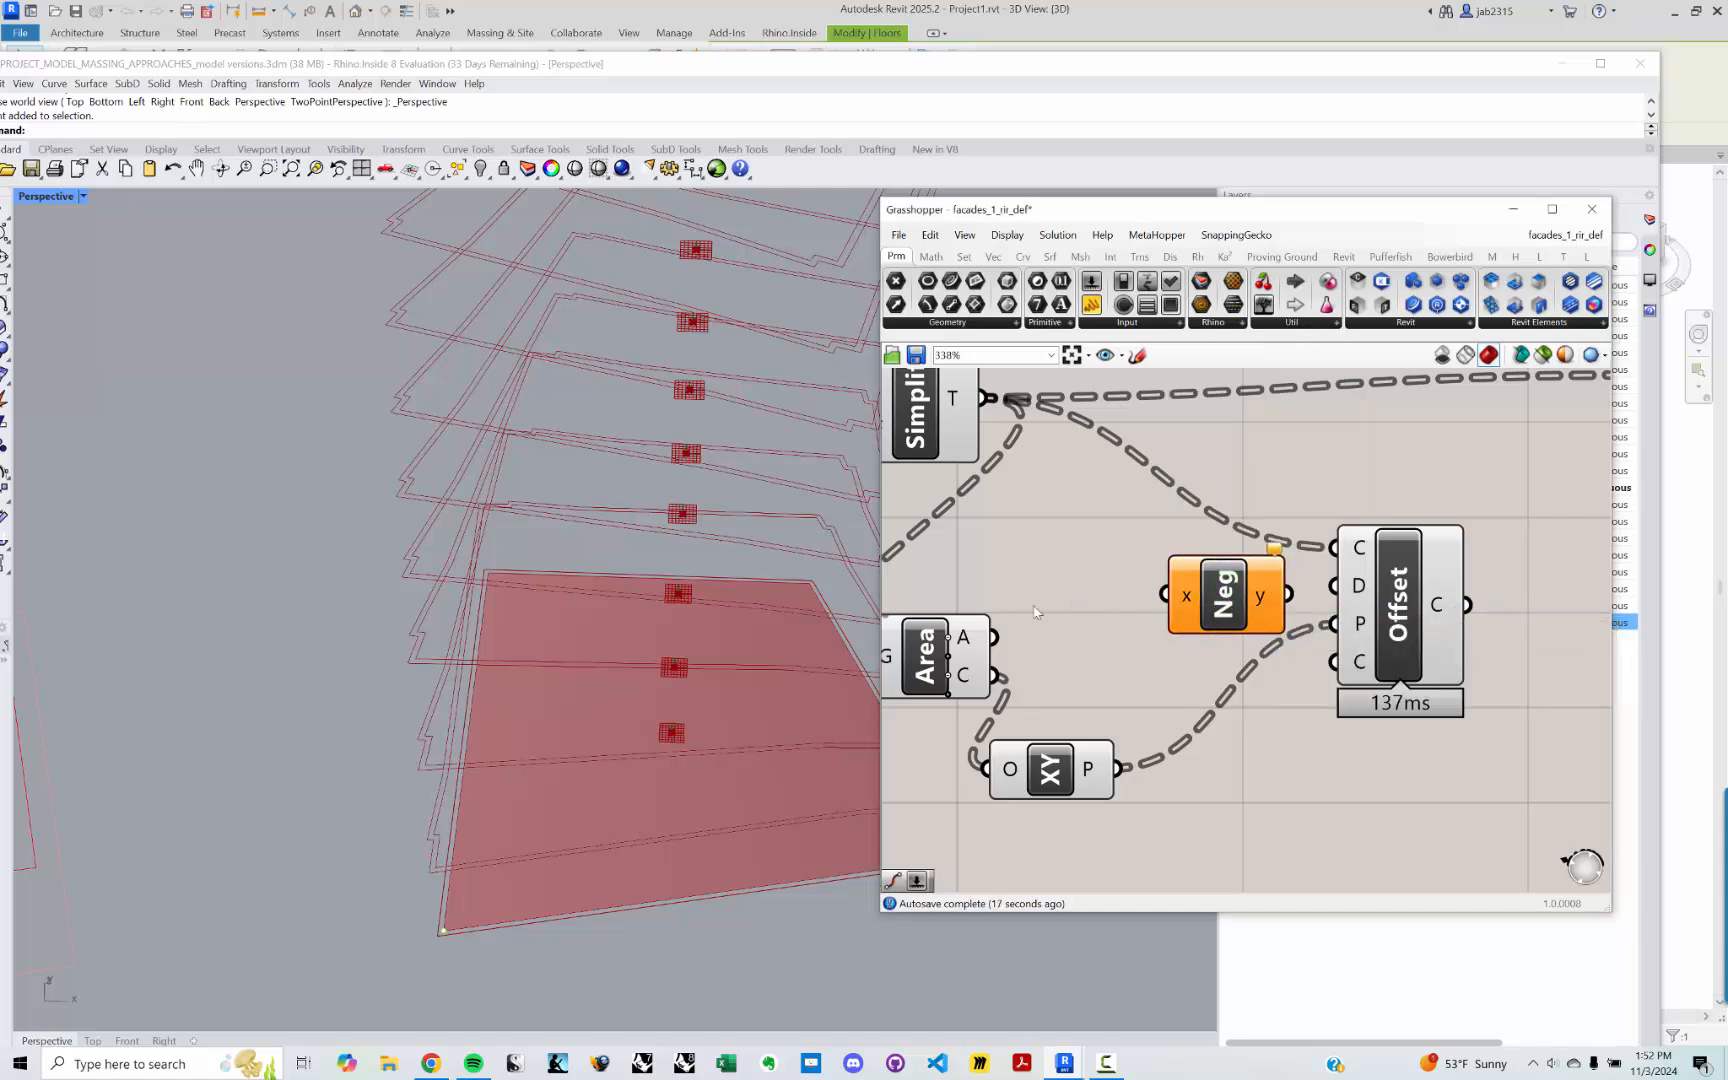
# Step: Add a panel with the value 1.5 and feed it through Negative into Offset's distance input
pyautogui.doubleClick(1030, 608)
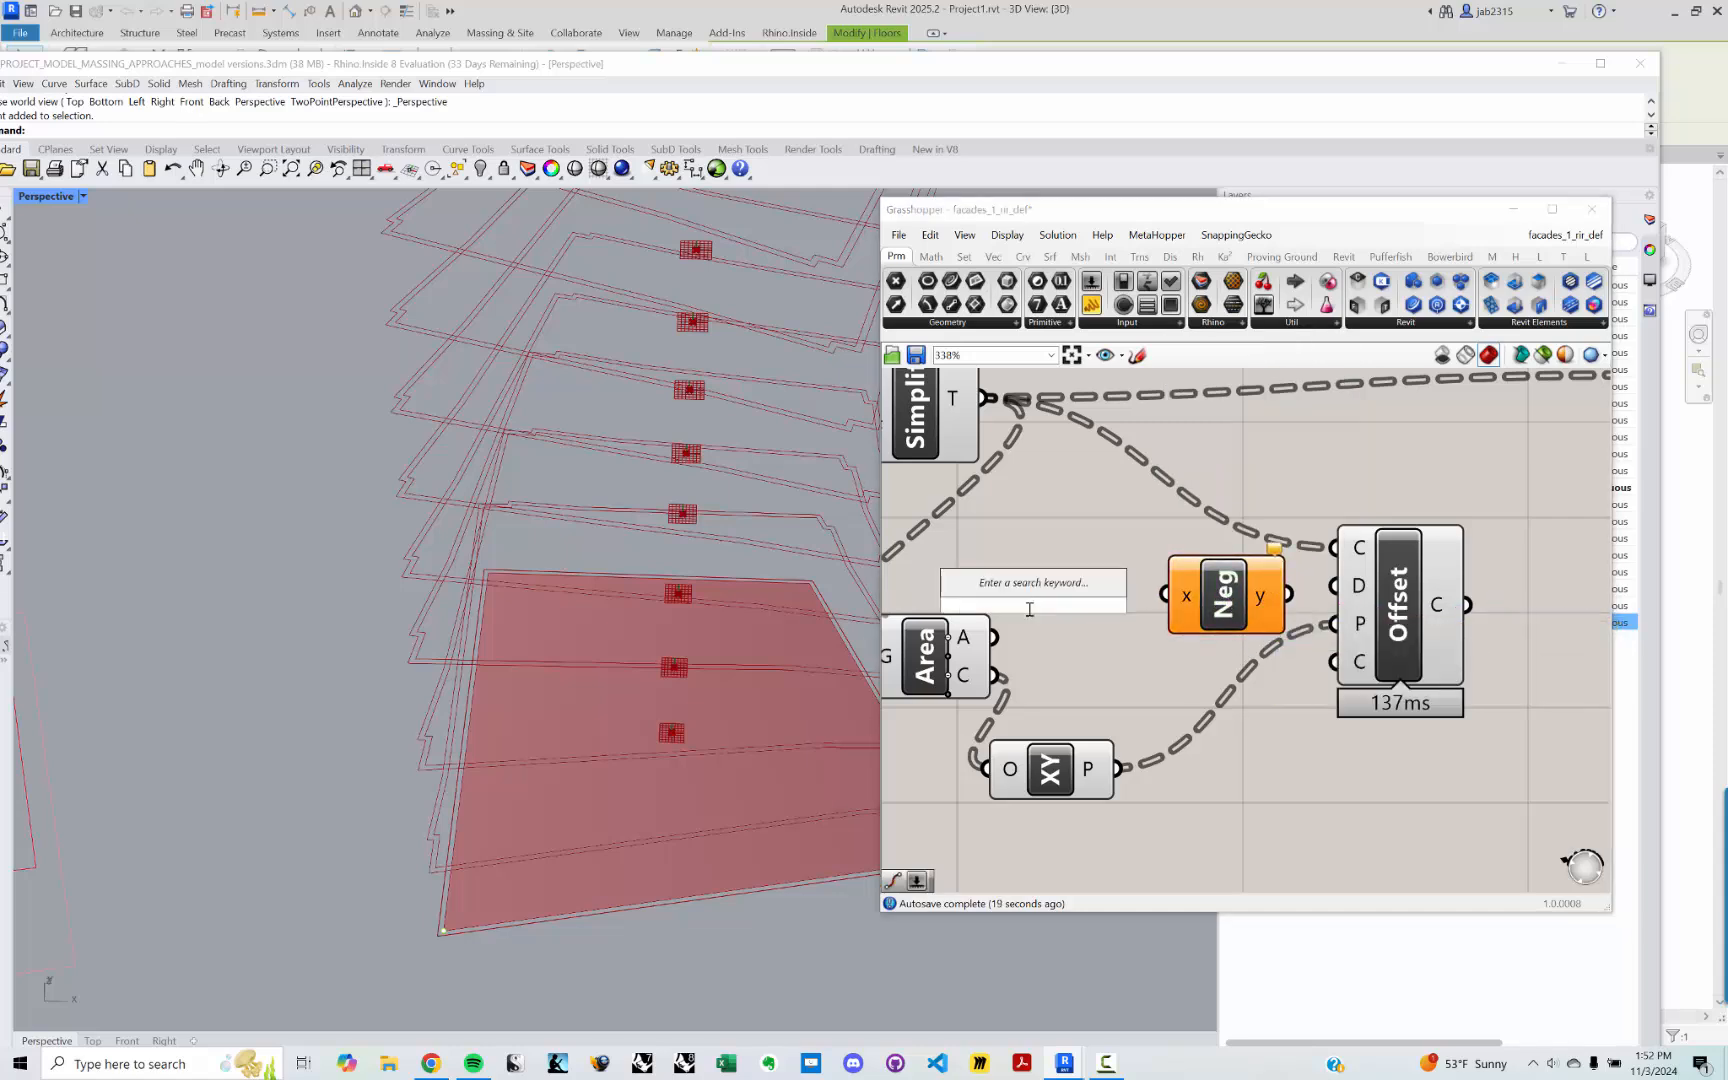
pyautogui.write('15')
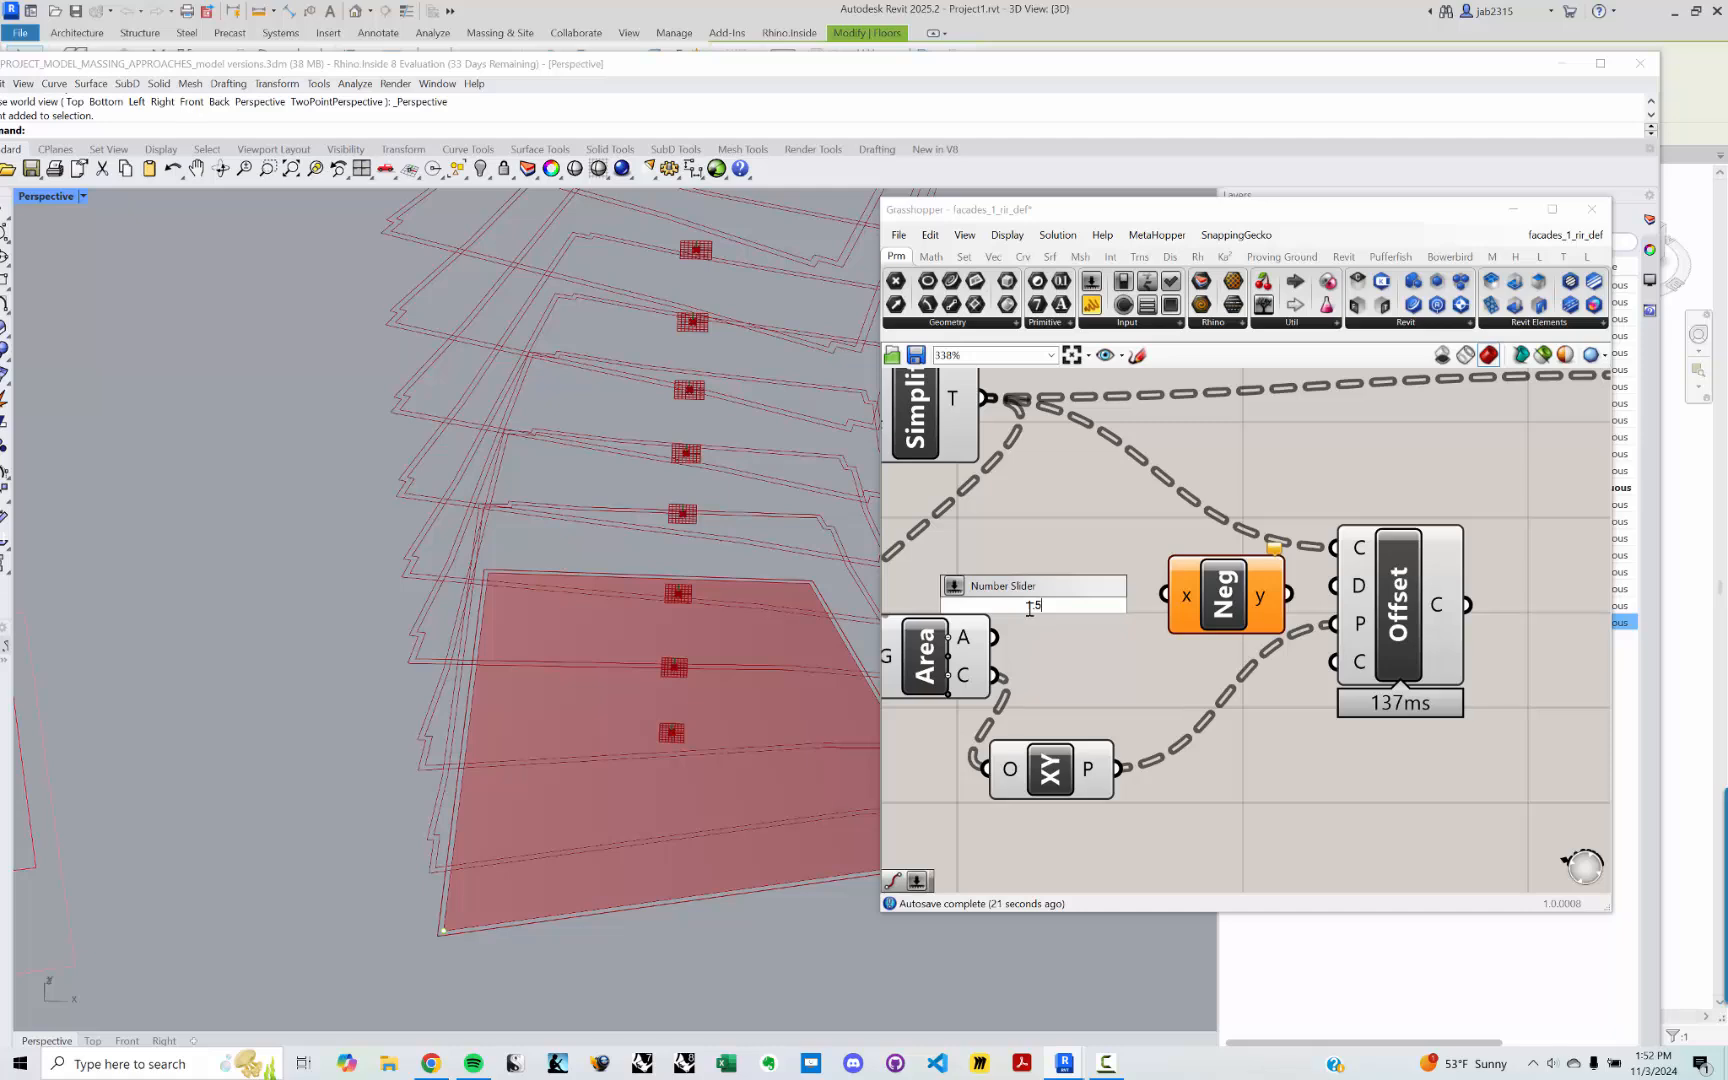
pyautogui.press('Return')
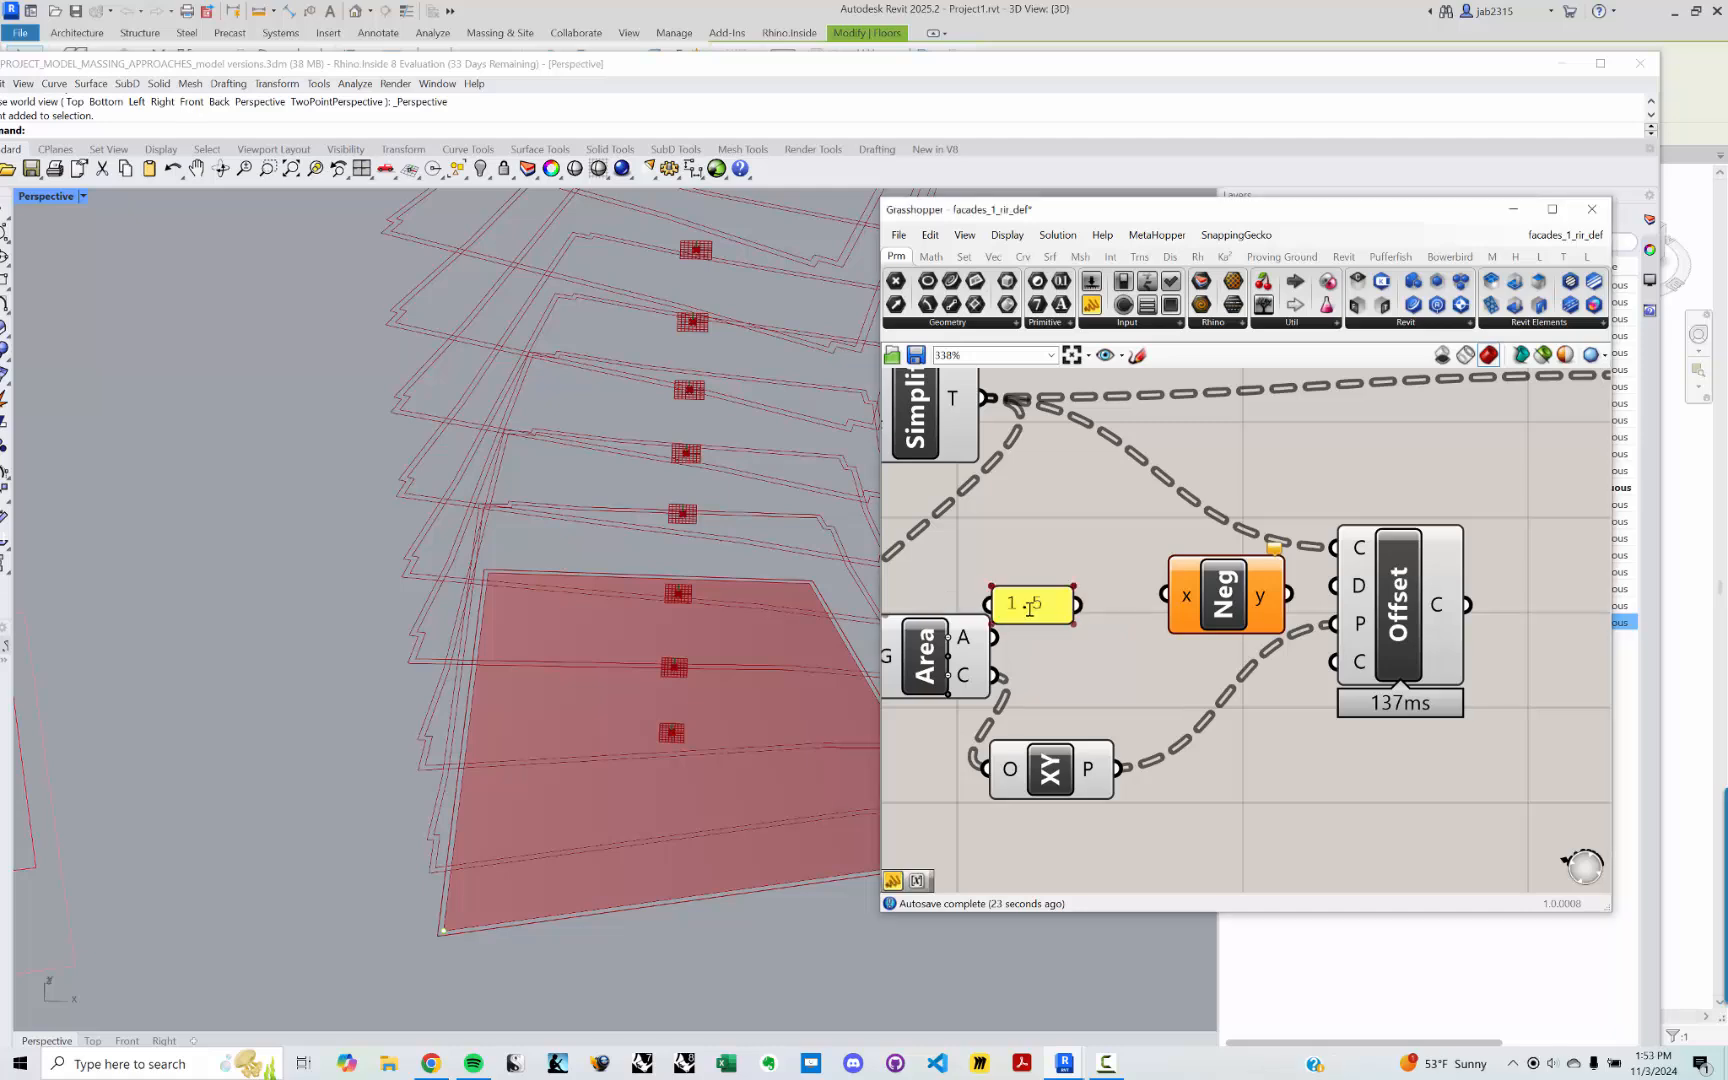
pyautogui.moveTo(1067, 604); pyautogui.dragTo(1164, 594)
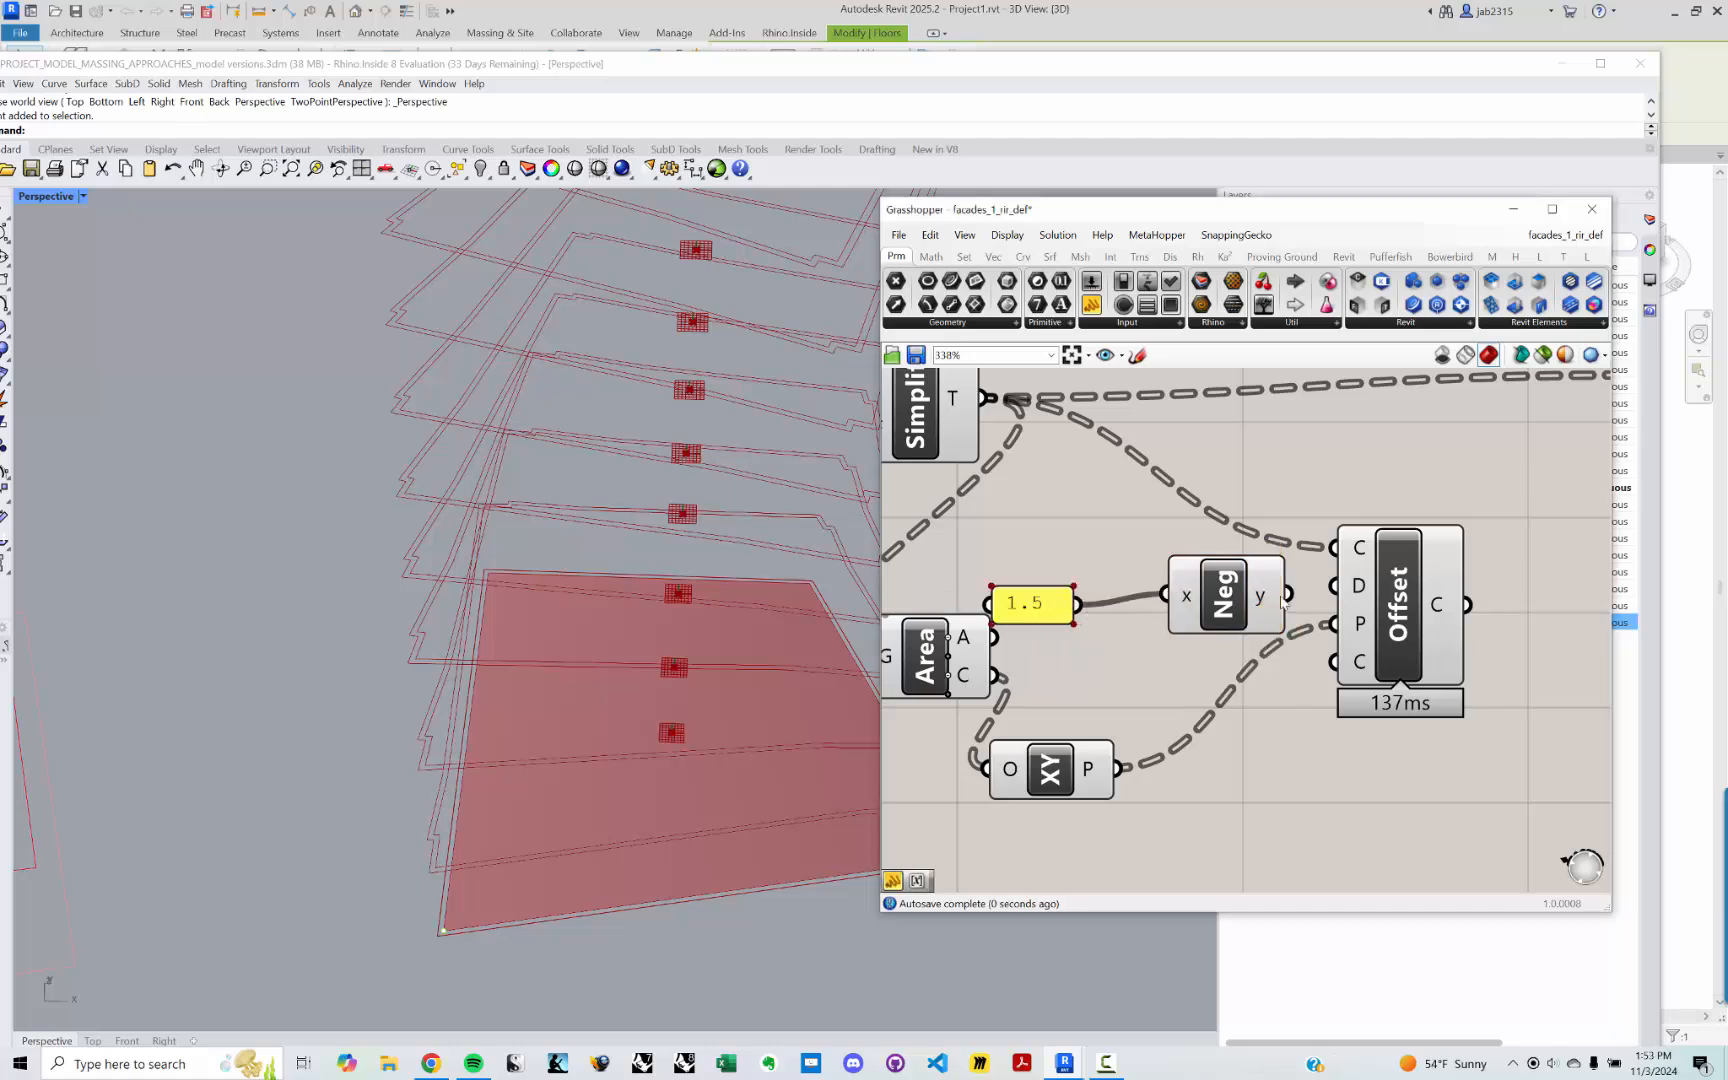
pyautogui.moveTo(1295, 601); pyautogui.dragTo(1333, 586)
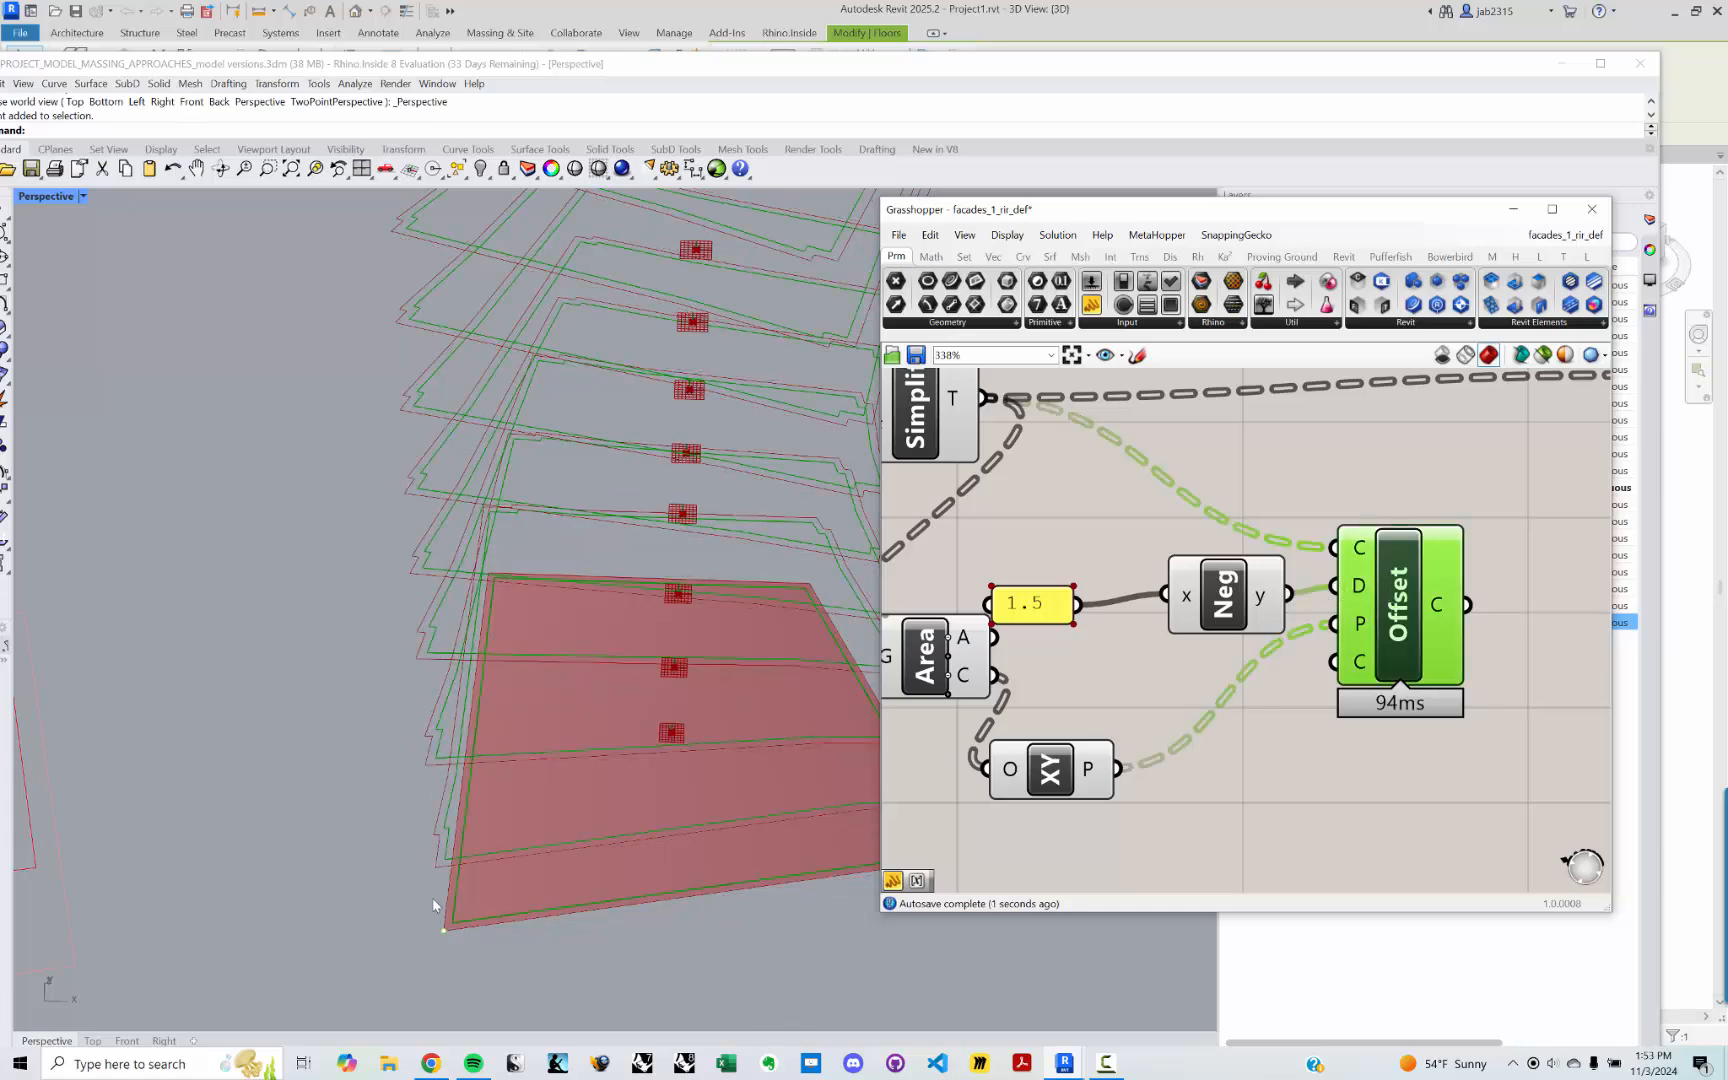
# Step: Examine the inward offset outlines along the tower and the downstream InCurve and Graft components in the definition
pyautogui.scroll(-3, 514, 801)
pyautogui.moveTo(591, 566); pyautogui.dragTo(655, 580, button='right')
pyautogui.scroll(-2, 622, 566)
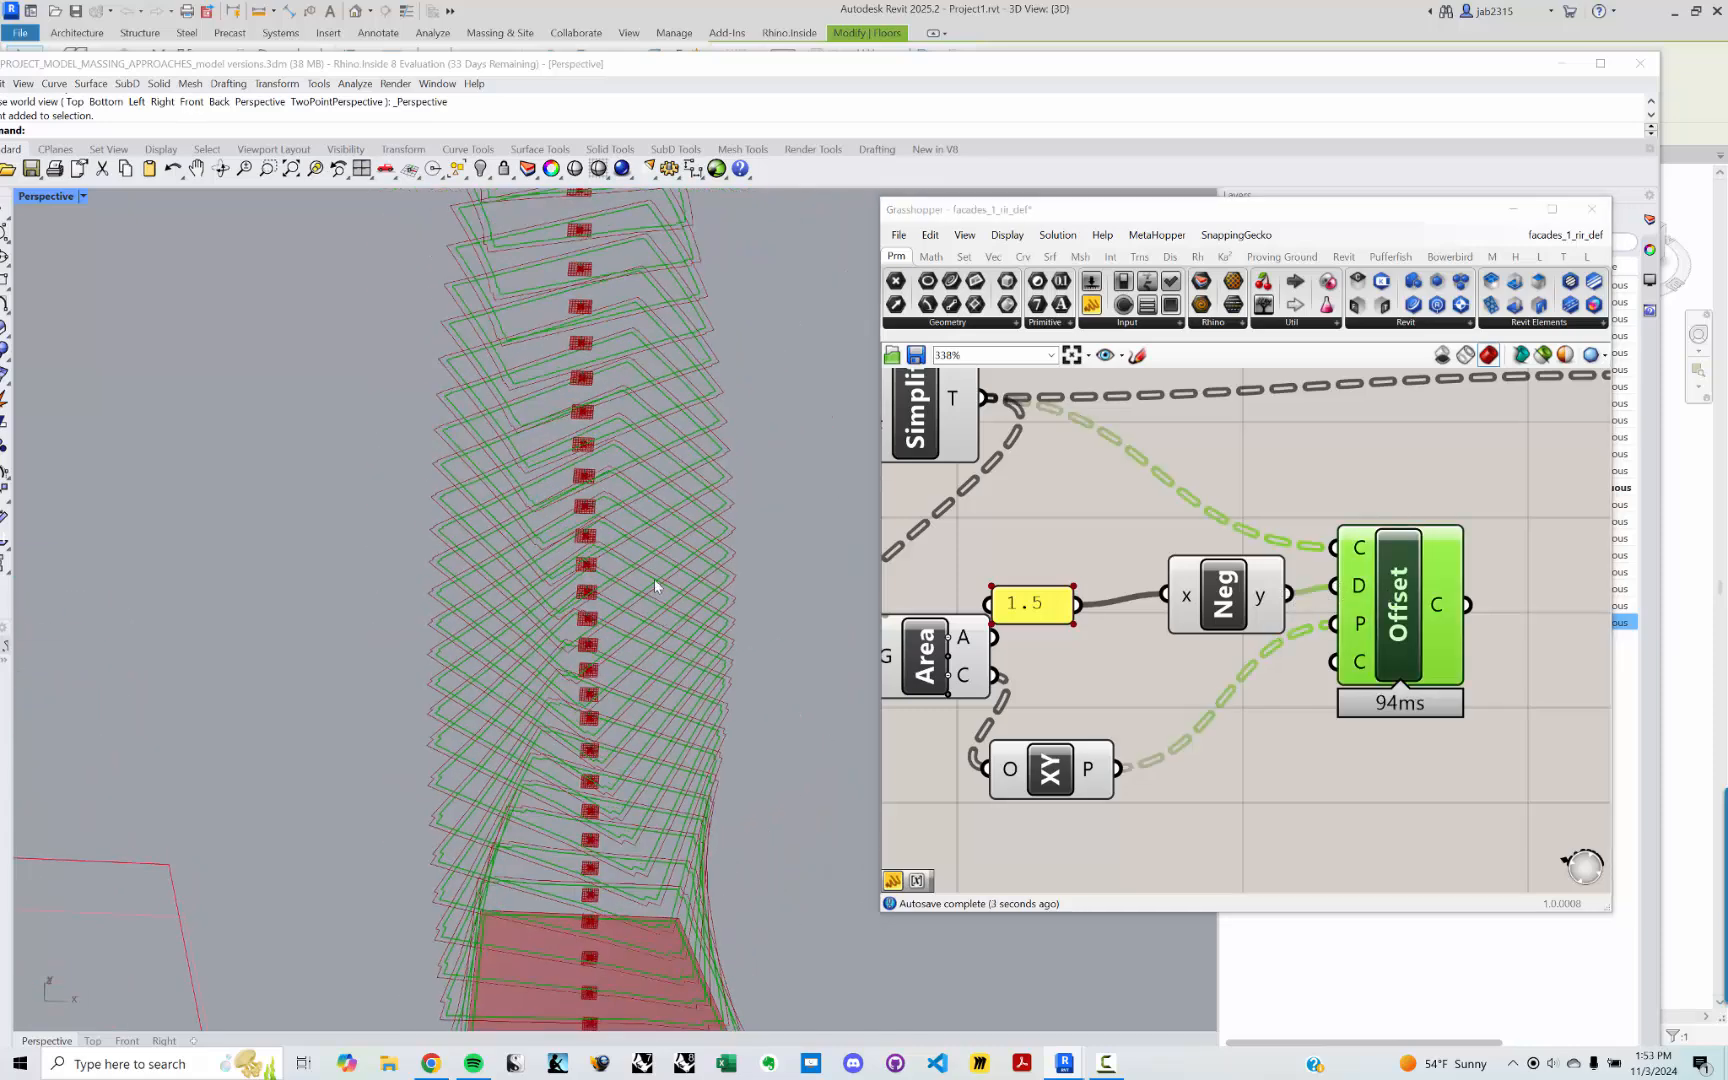
pyautogui.moveTo(671, 422)
pyautogui.keyDown('shift'); pyautogui.mouseDown(button='right')
pyautogui.moveTo(657, 655)
pyautogui.moveTo(662, 452)
pyautogui.mouseUp(button='right'); pyautogui.keyUp('shift')
pyautogui.moveTo(1322, 560); pyautogui.dragTo(1280, 575, button='right')
pyautogui.scroll(-1, 1330, 555)
pyautogui.moveTo(1365, 535); pyautogui.dragTo(1180, 566, button='right')
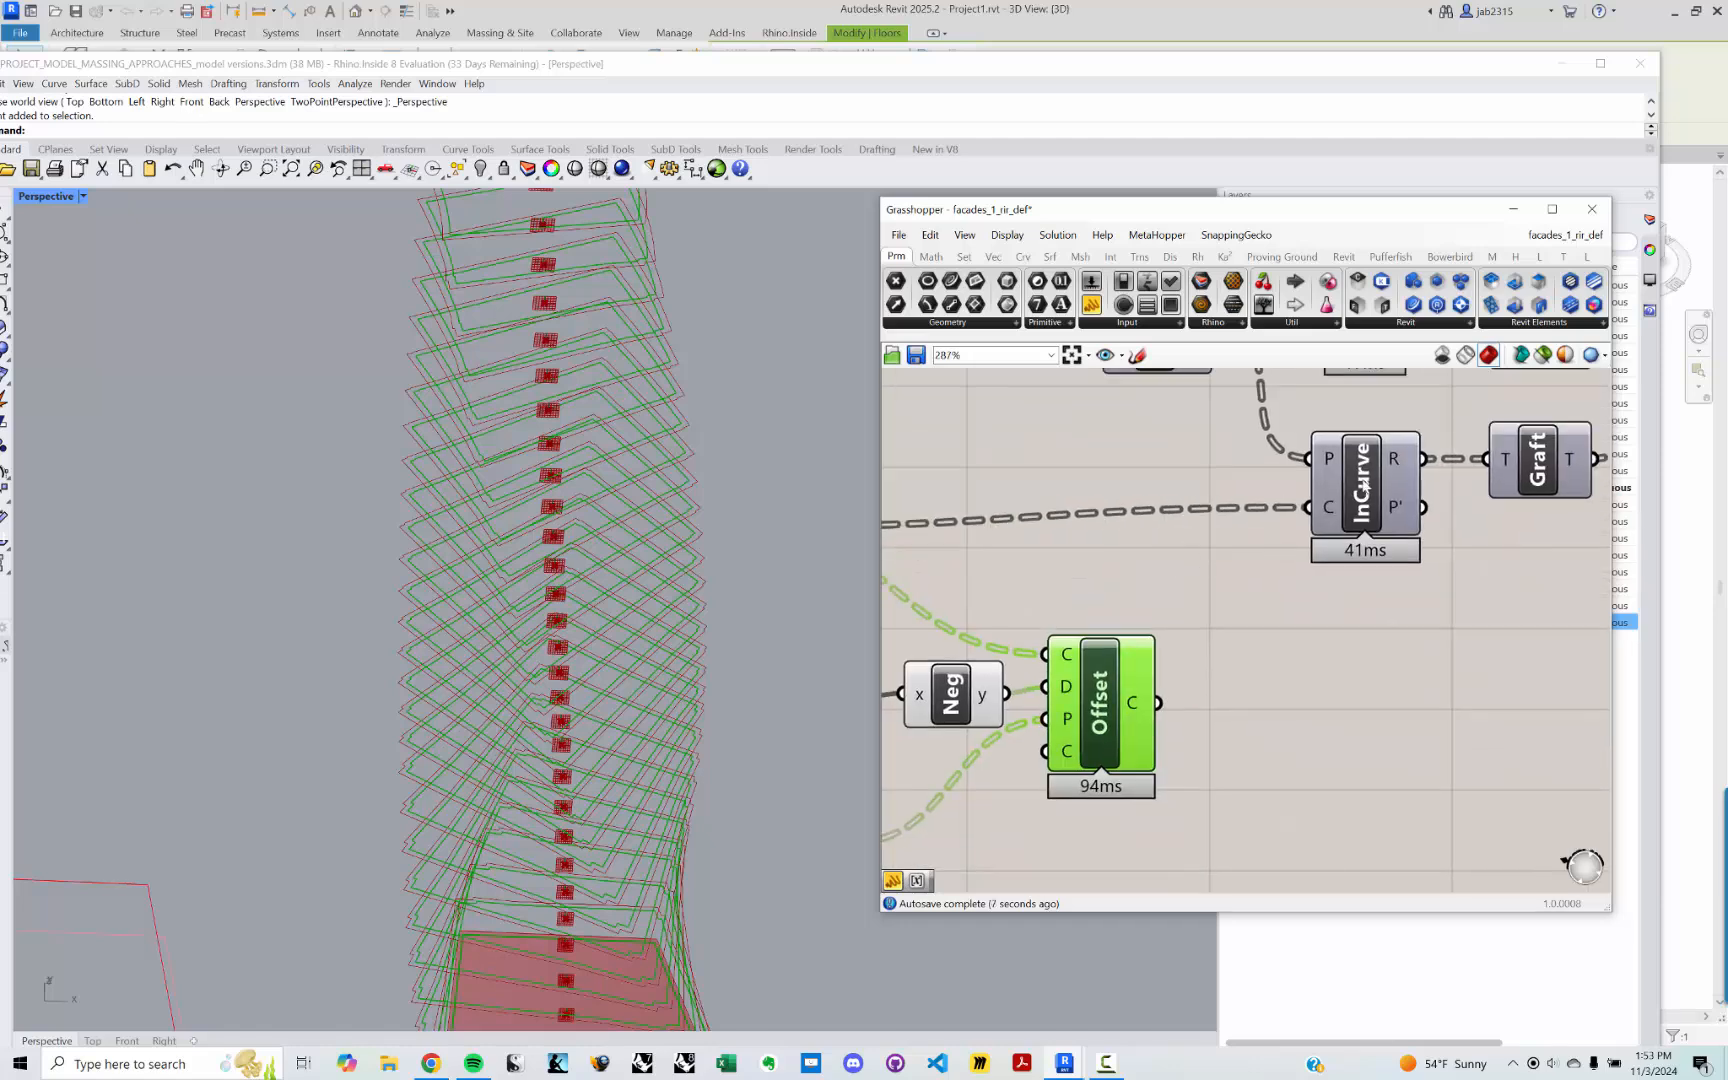
pyautogui.scroll(-10, 1350, 497)
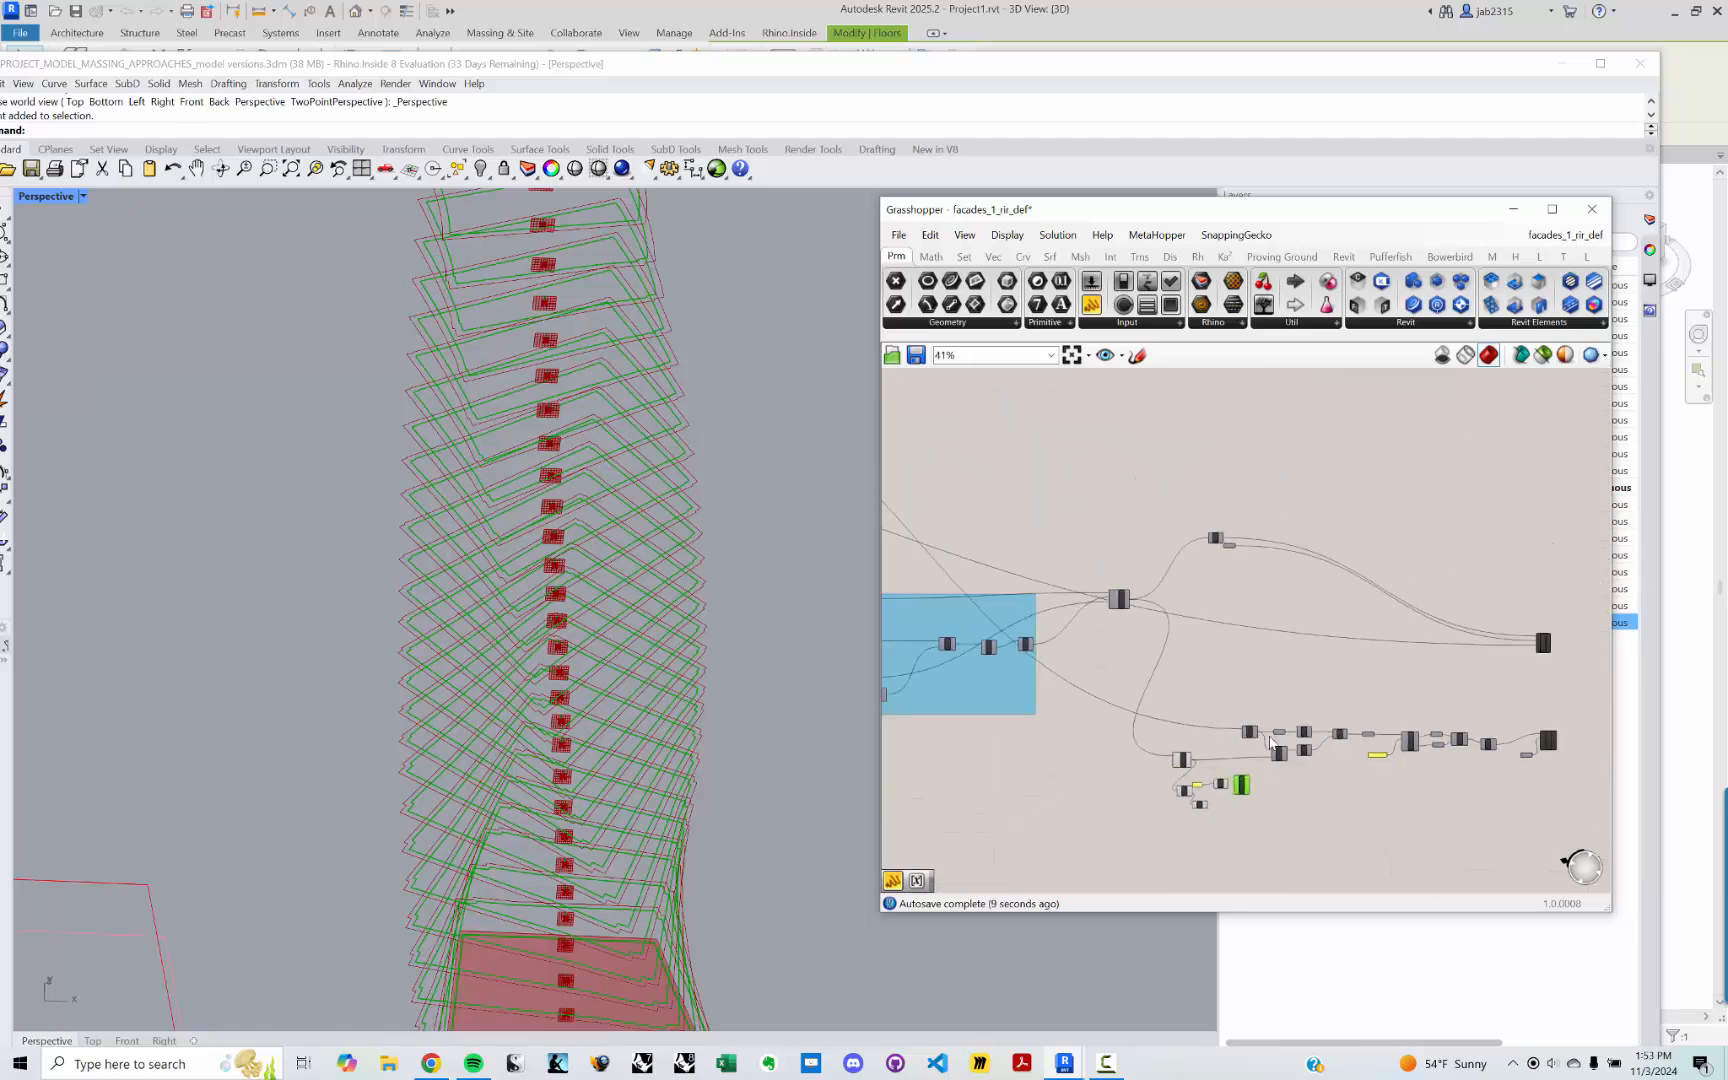
pyautogui.scroll(9, 1276, 697)
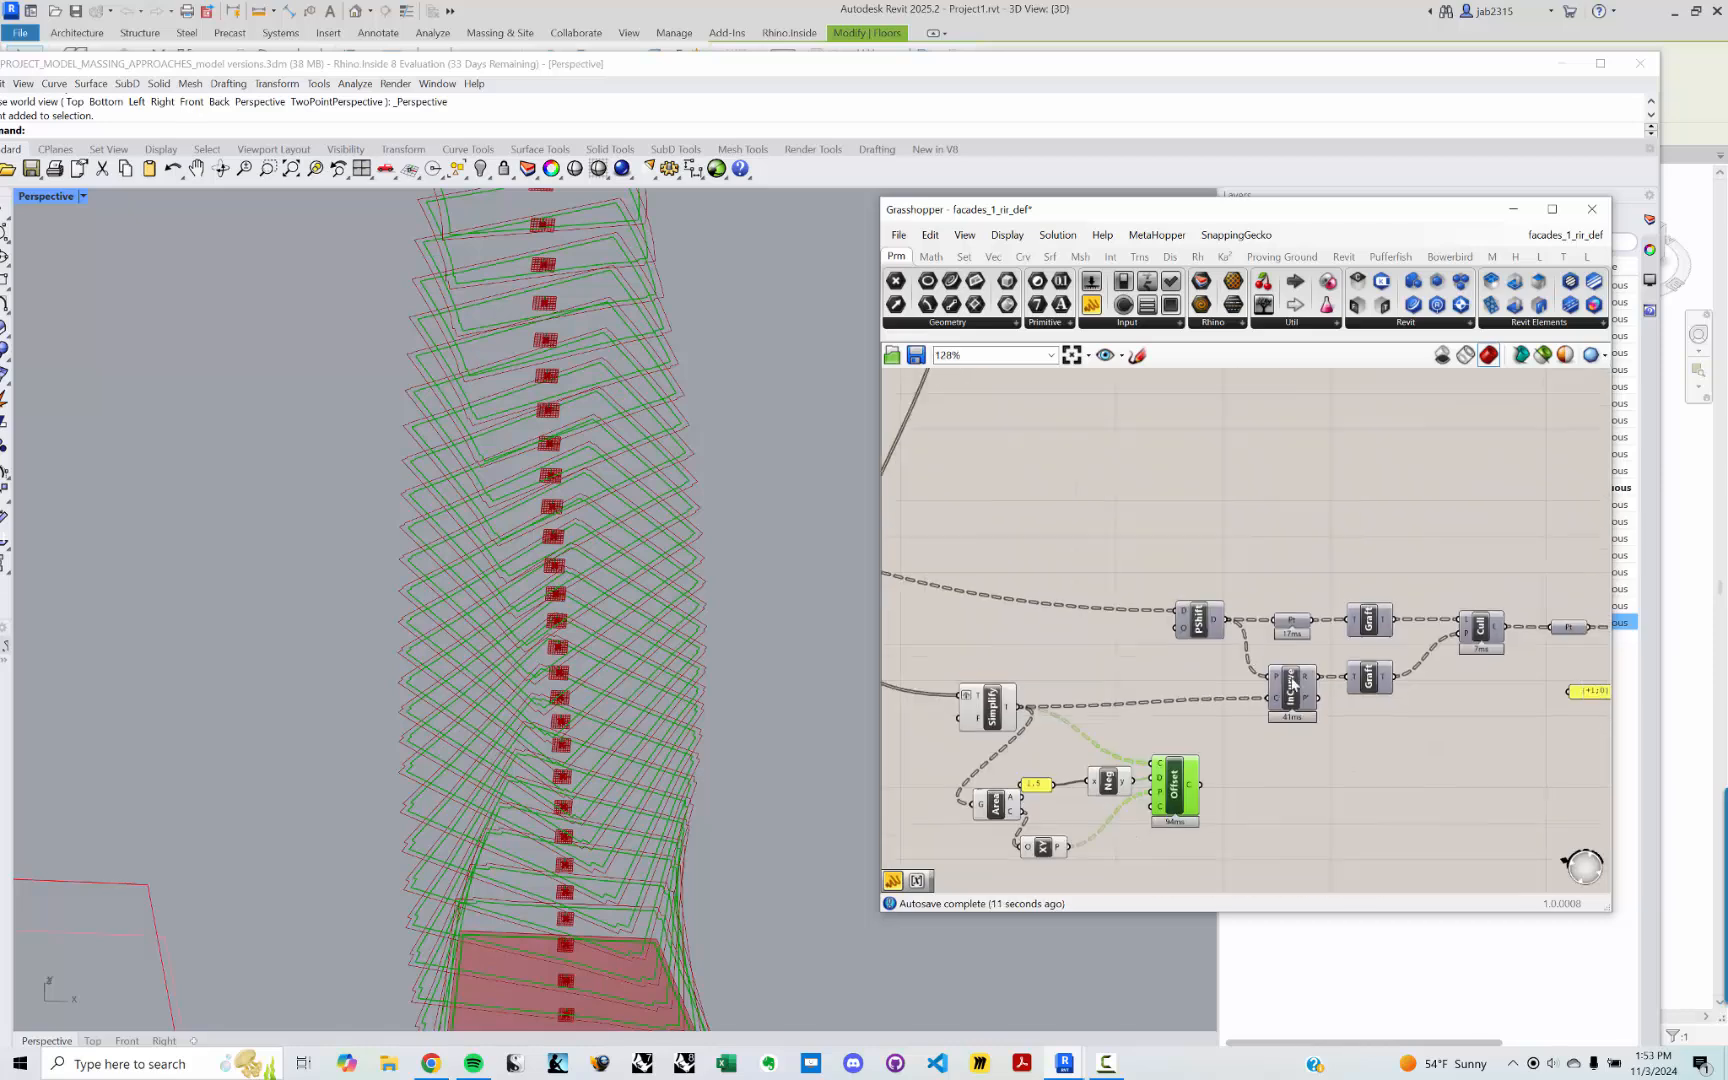
pyautogui.moveTo(1318, 708); pyautogui.dragTo(1274, 577, button='right')
pyautogui.scroll(-2, 1262, 595)
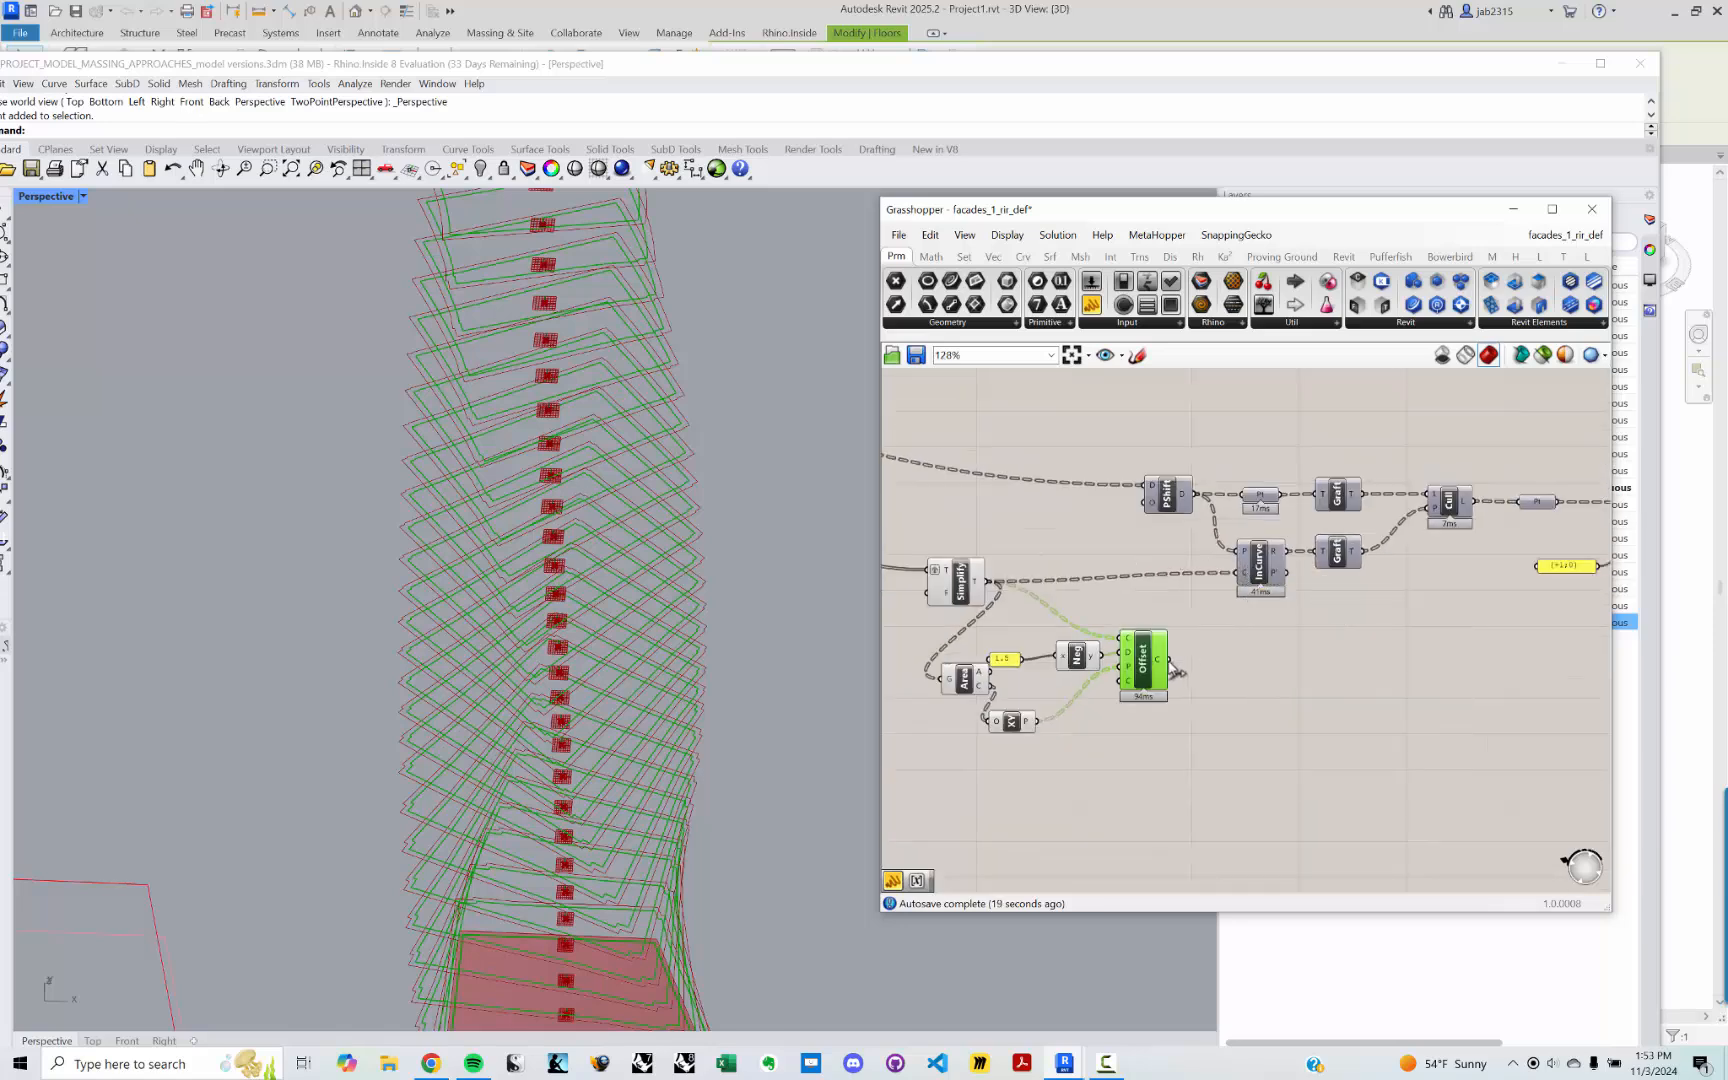
# Step: Switch the Rhino viewport to the Top view and select the point at the base floor's outer corner
pyautogui.moveTo(596, 661); pyautogui.dragTo(592, 688, button='right')
pyautogui.press('Return')
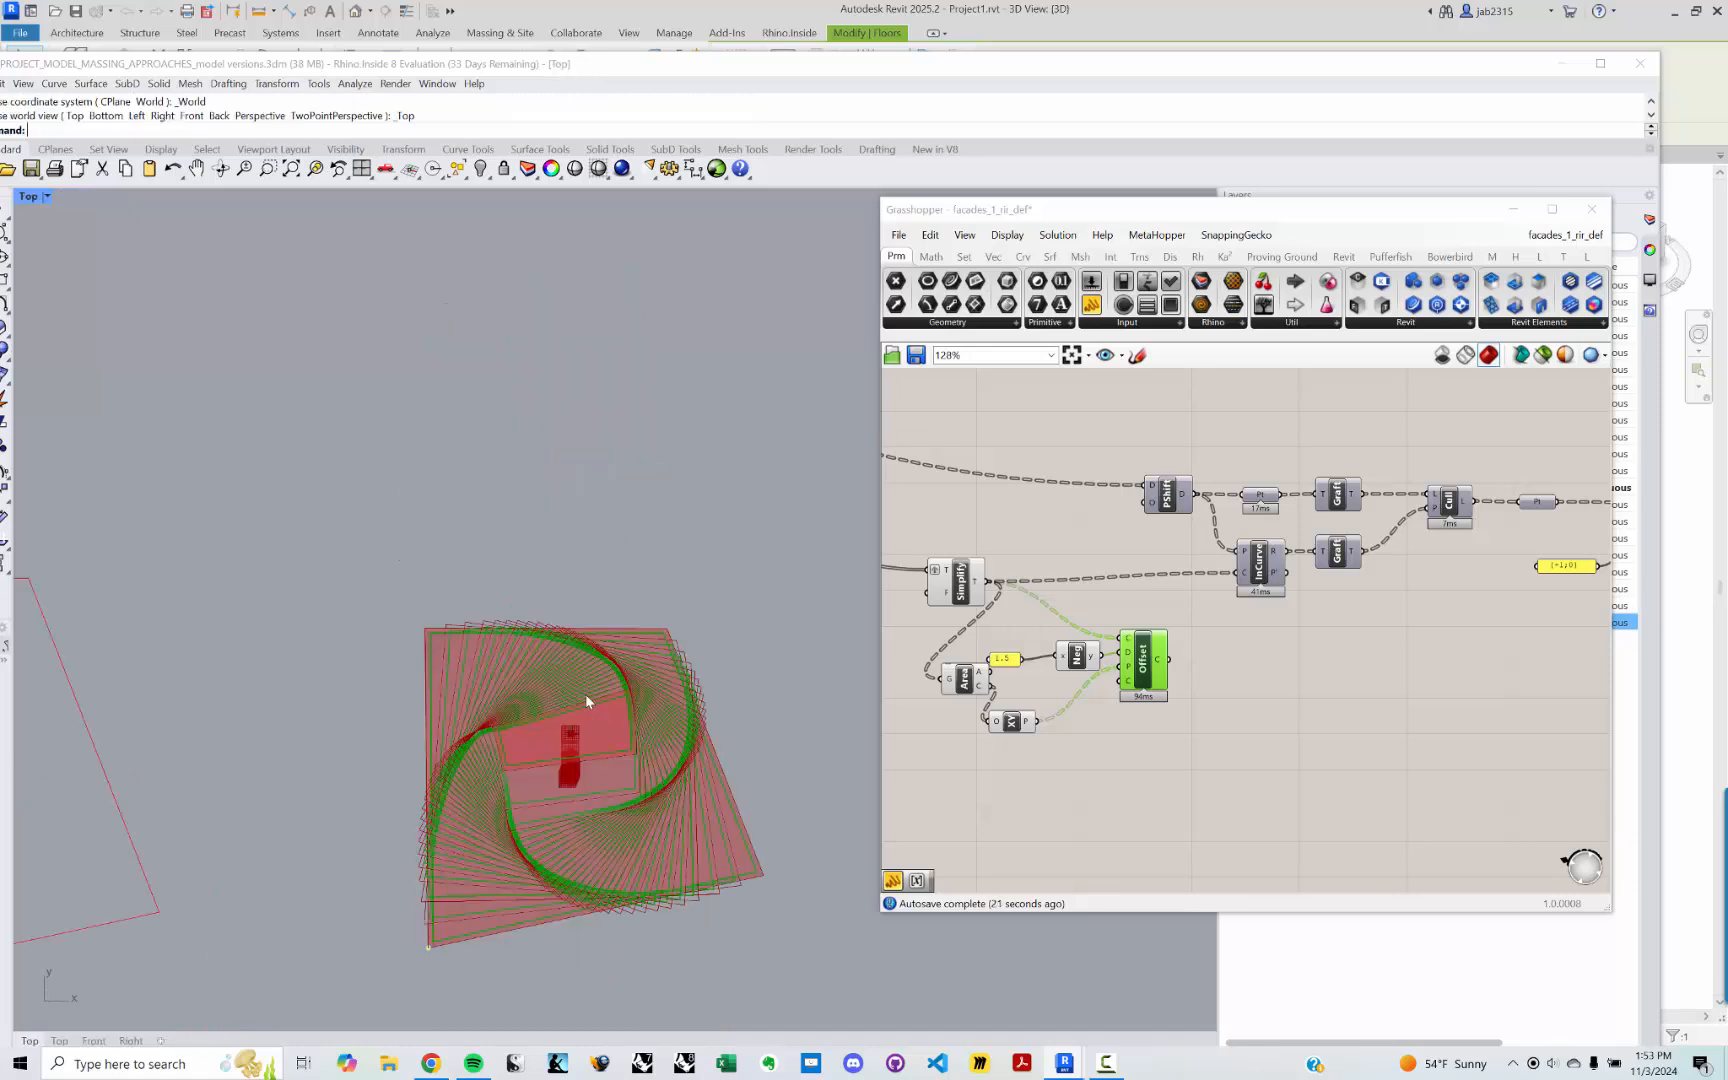
pyautogui.moveTo(530, 756); pyautogui.dragTo(541, 561, button='right')
pyautogui.scroll(6, 445, 745)
pyautogui.moveTo(393, 659); pyautogui.dragTo(562, 792)
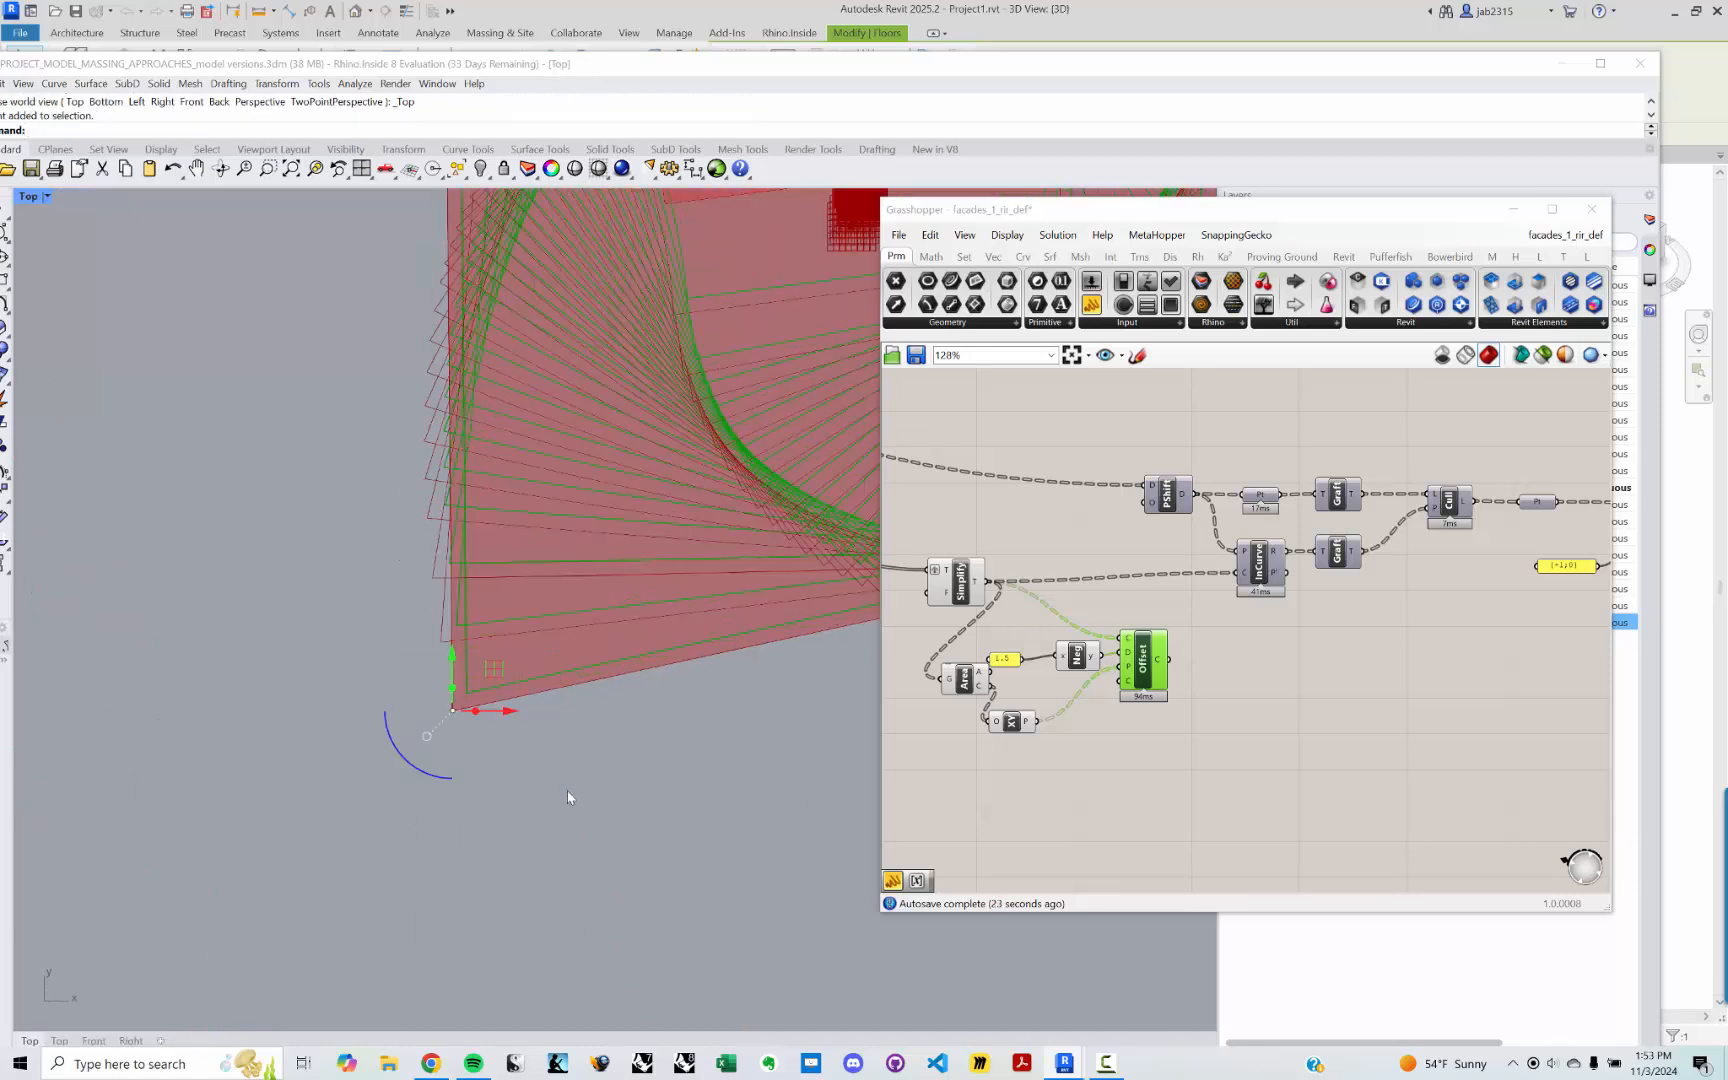
# Step: Lock the Grasshopper solver and move the selected corner point onto the matching corner of the base floor's inner offset outline
pyautogui.rightClick(1320, 736)
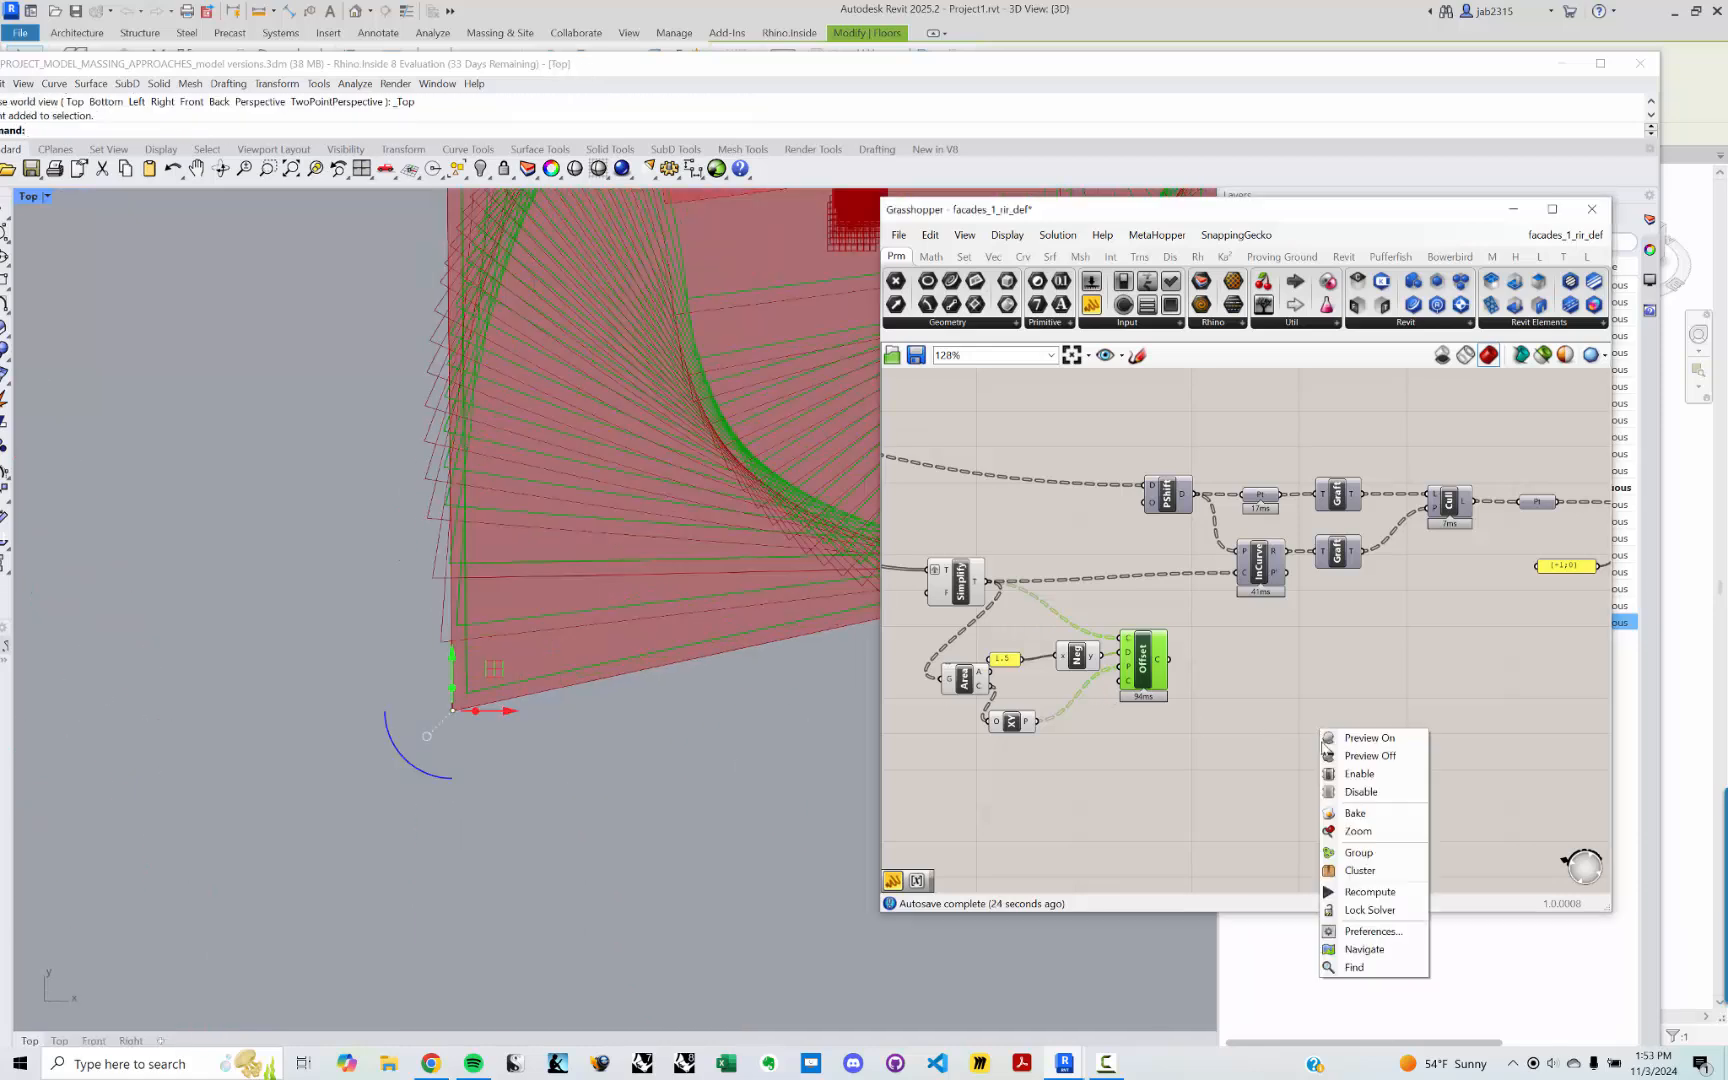
pyautogui.click(1360, 912)
pyautogui.scroll(6, 545, 735)
pyautogui.write('M')
pyautogui.press('Return')
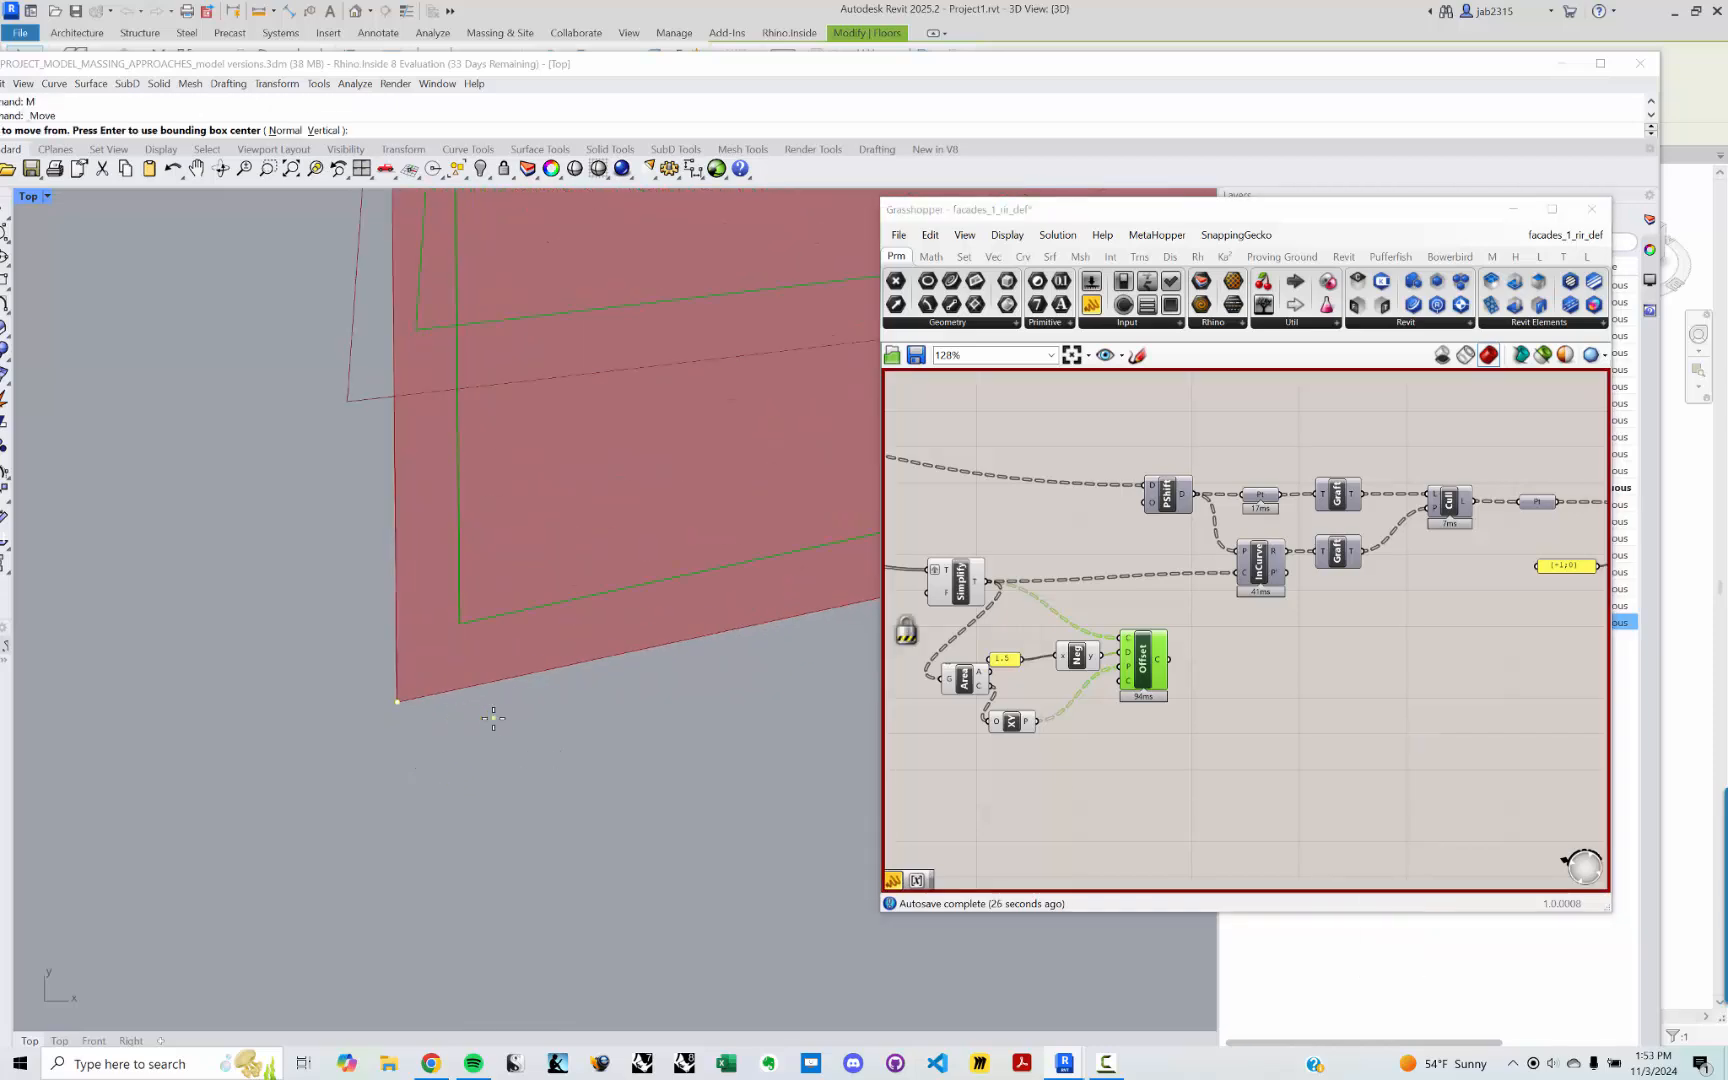
pyautogui.scroll(2, 446, 710)
pyautogui.click(385, 700)
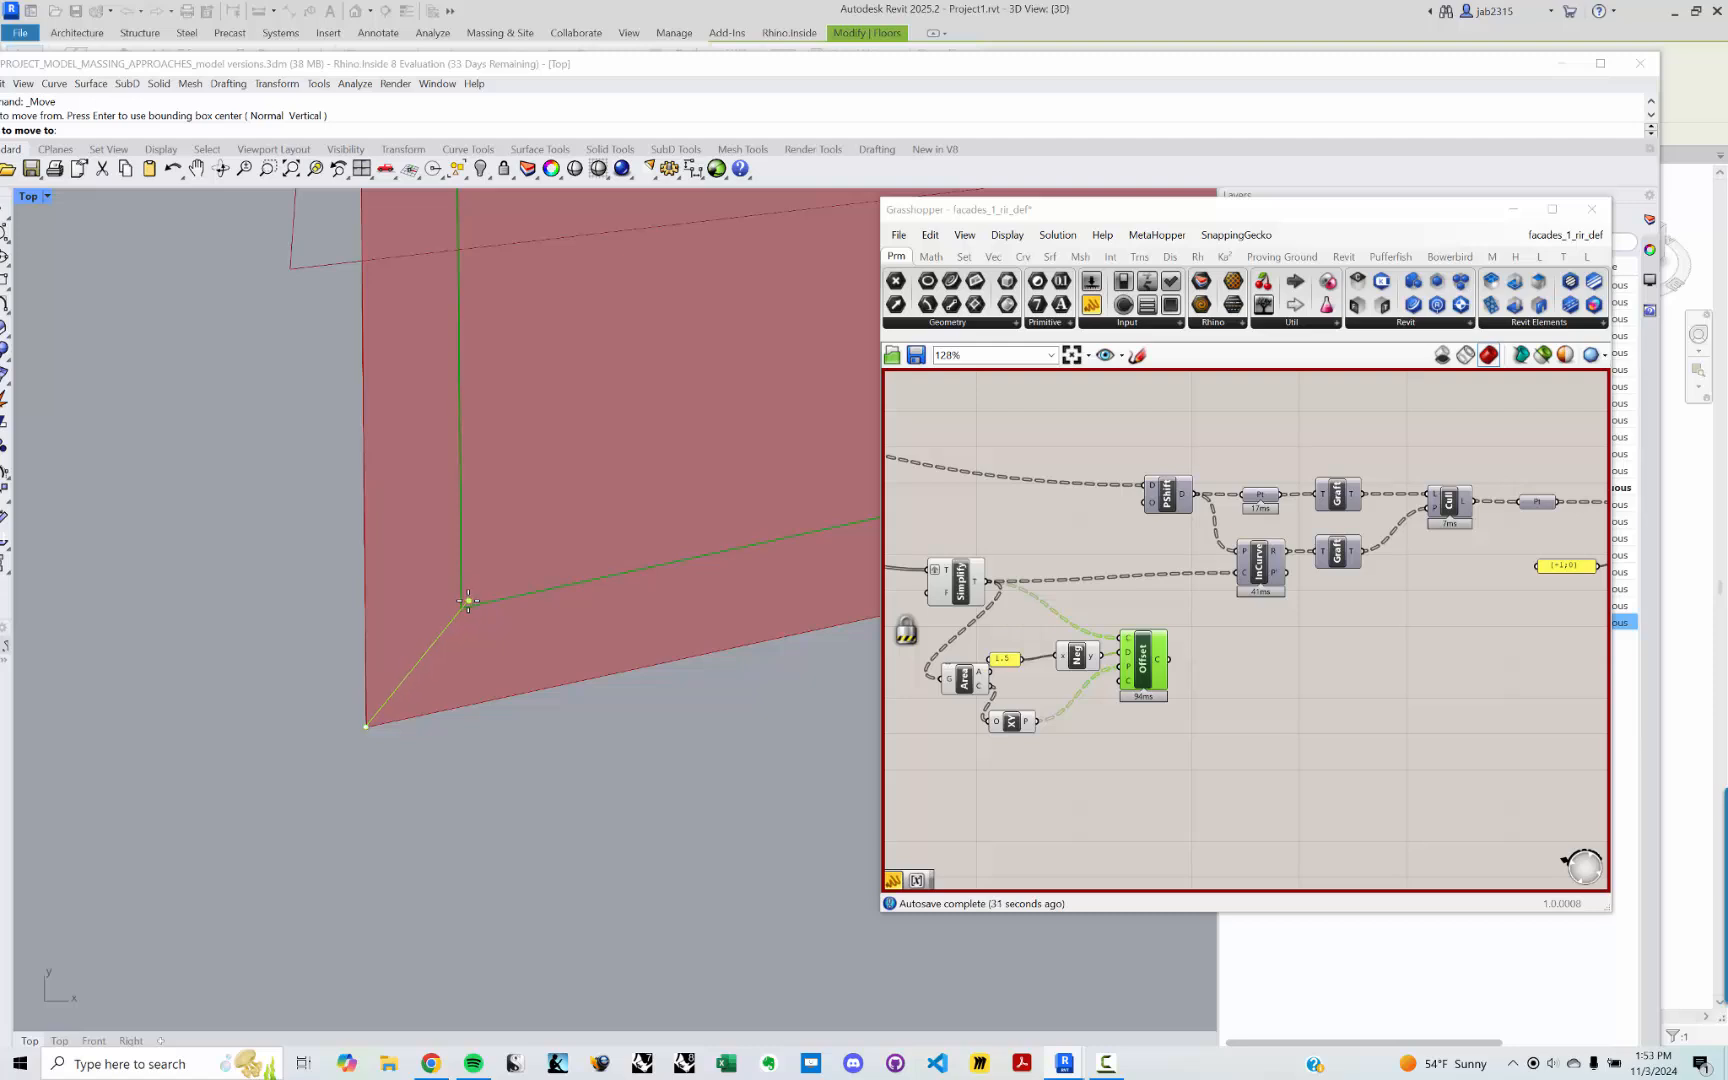
pyautogui.click(467, 600)
pyautogui.scroll(2, 1200, 583)
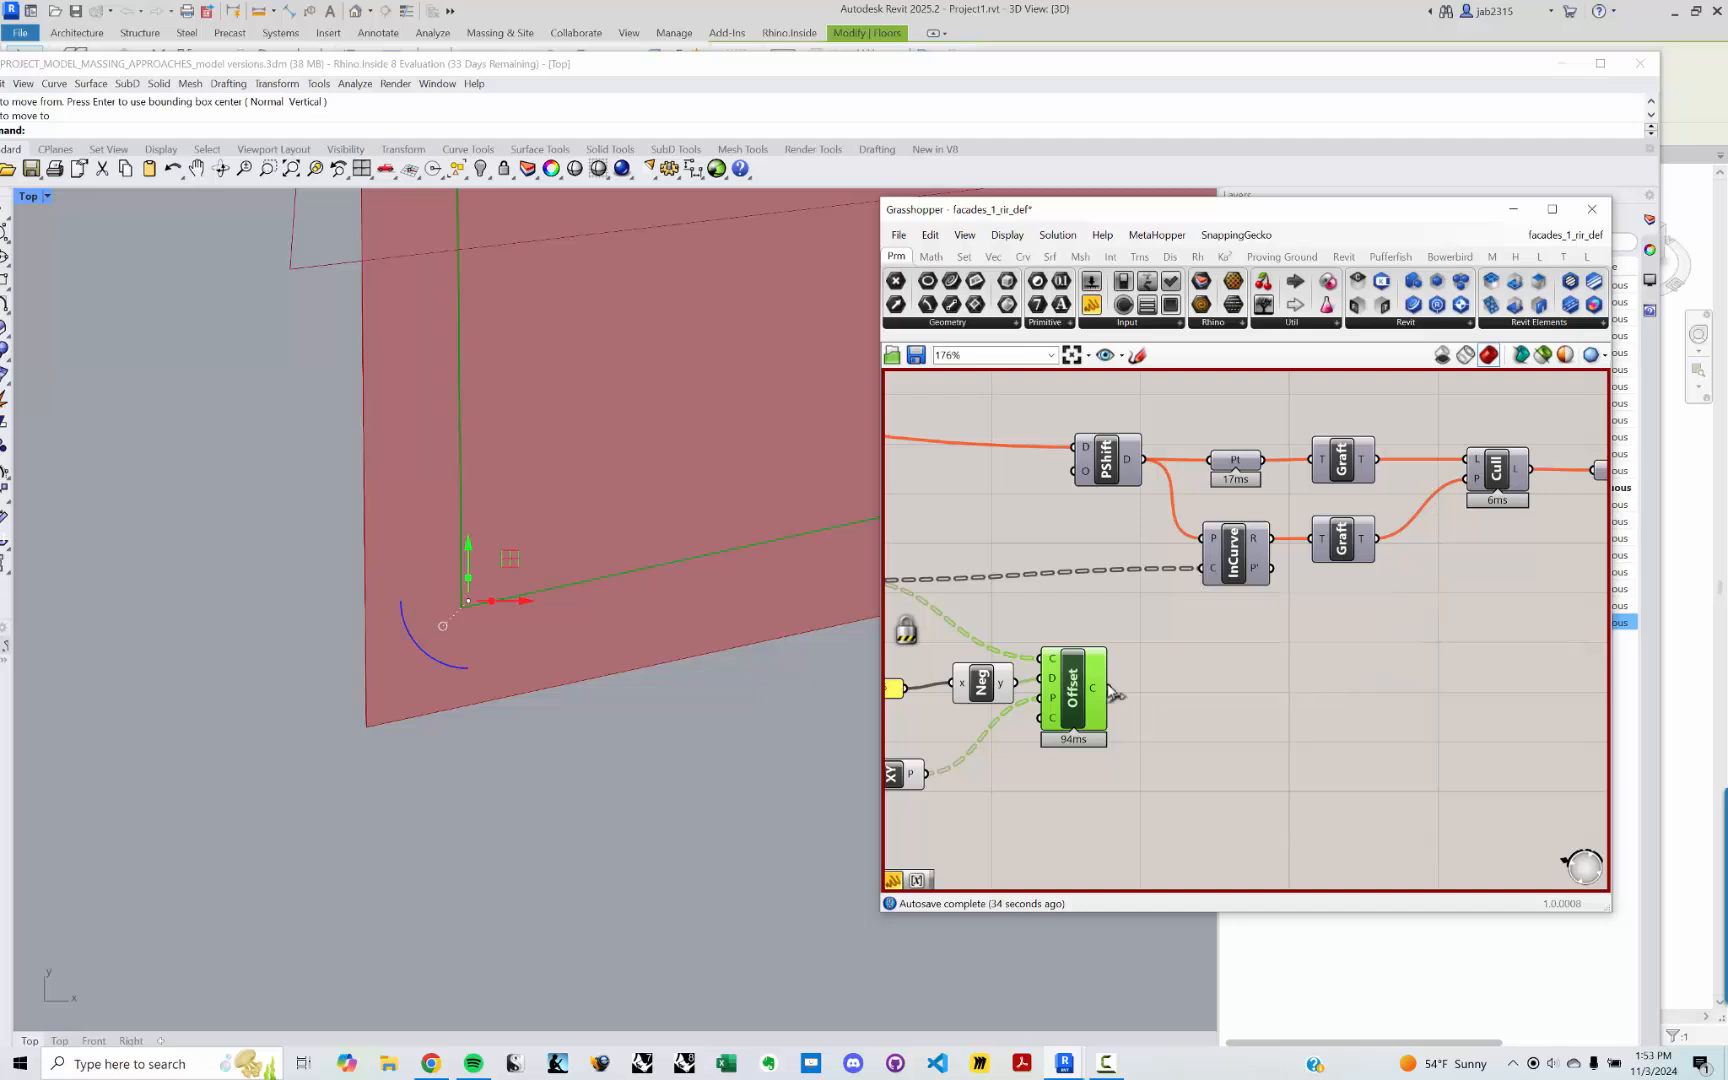
# Step: Feed the Offset component's resulting curves into InCurve's curve input and unlock the Grasshopper solver
pyautogui.moveTo(1113, 695); pyautogui.dragTo(1202, 568)
pyautogui.scroll(-4, 1171, 668)
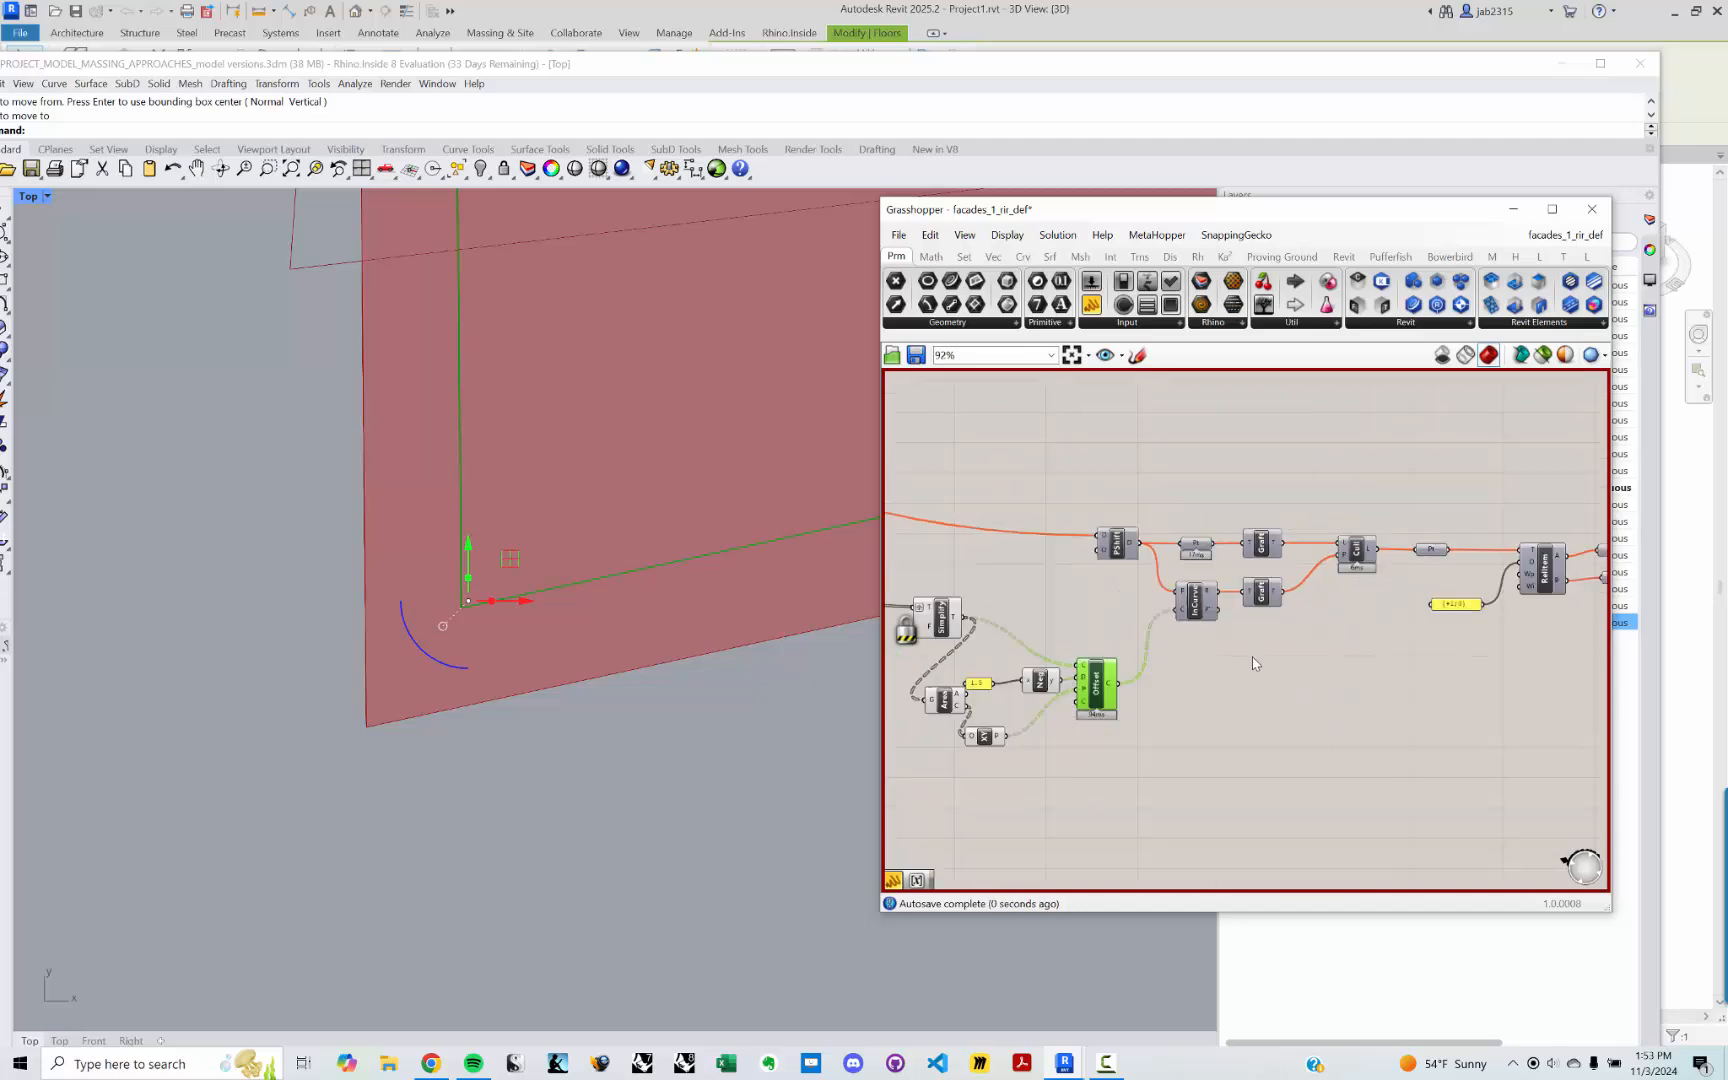
pyautogui.rightClick(1258, 696)
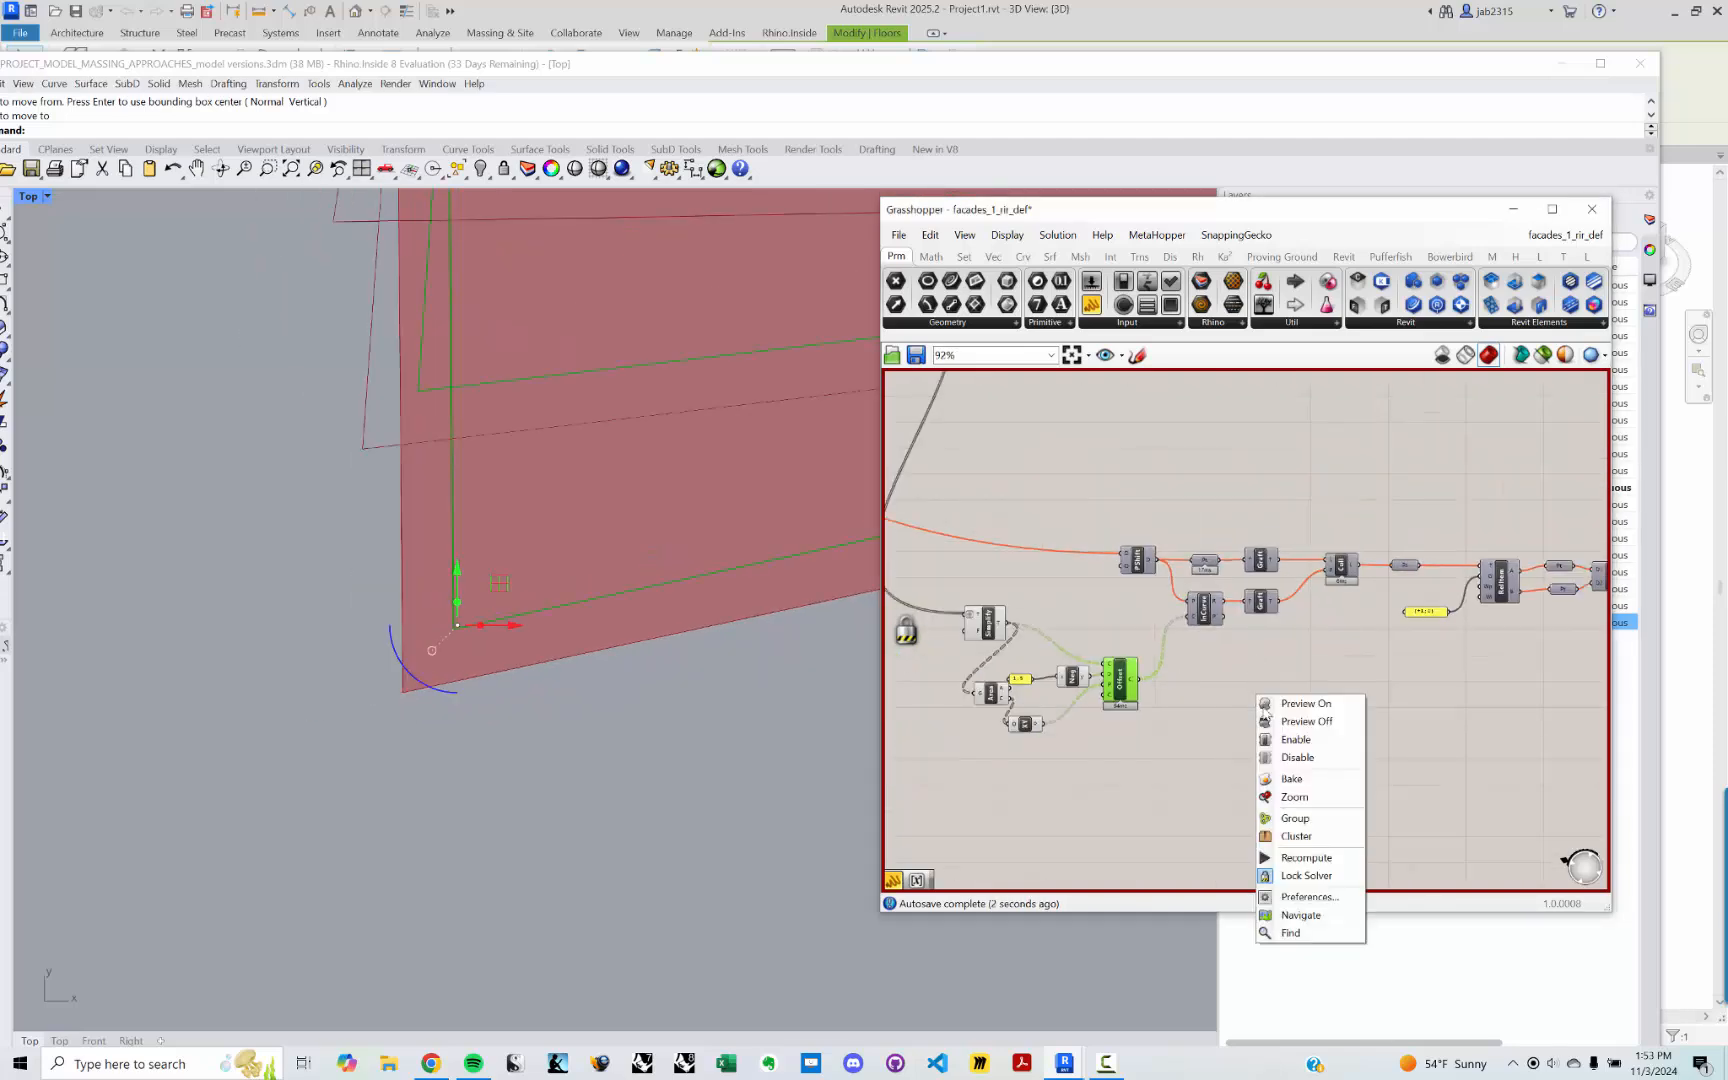
pyautogui.click(1310, 860)
pyautogui.moveTo(1311, 753); pyautogui.dragTo(1234, 738, button='right')
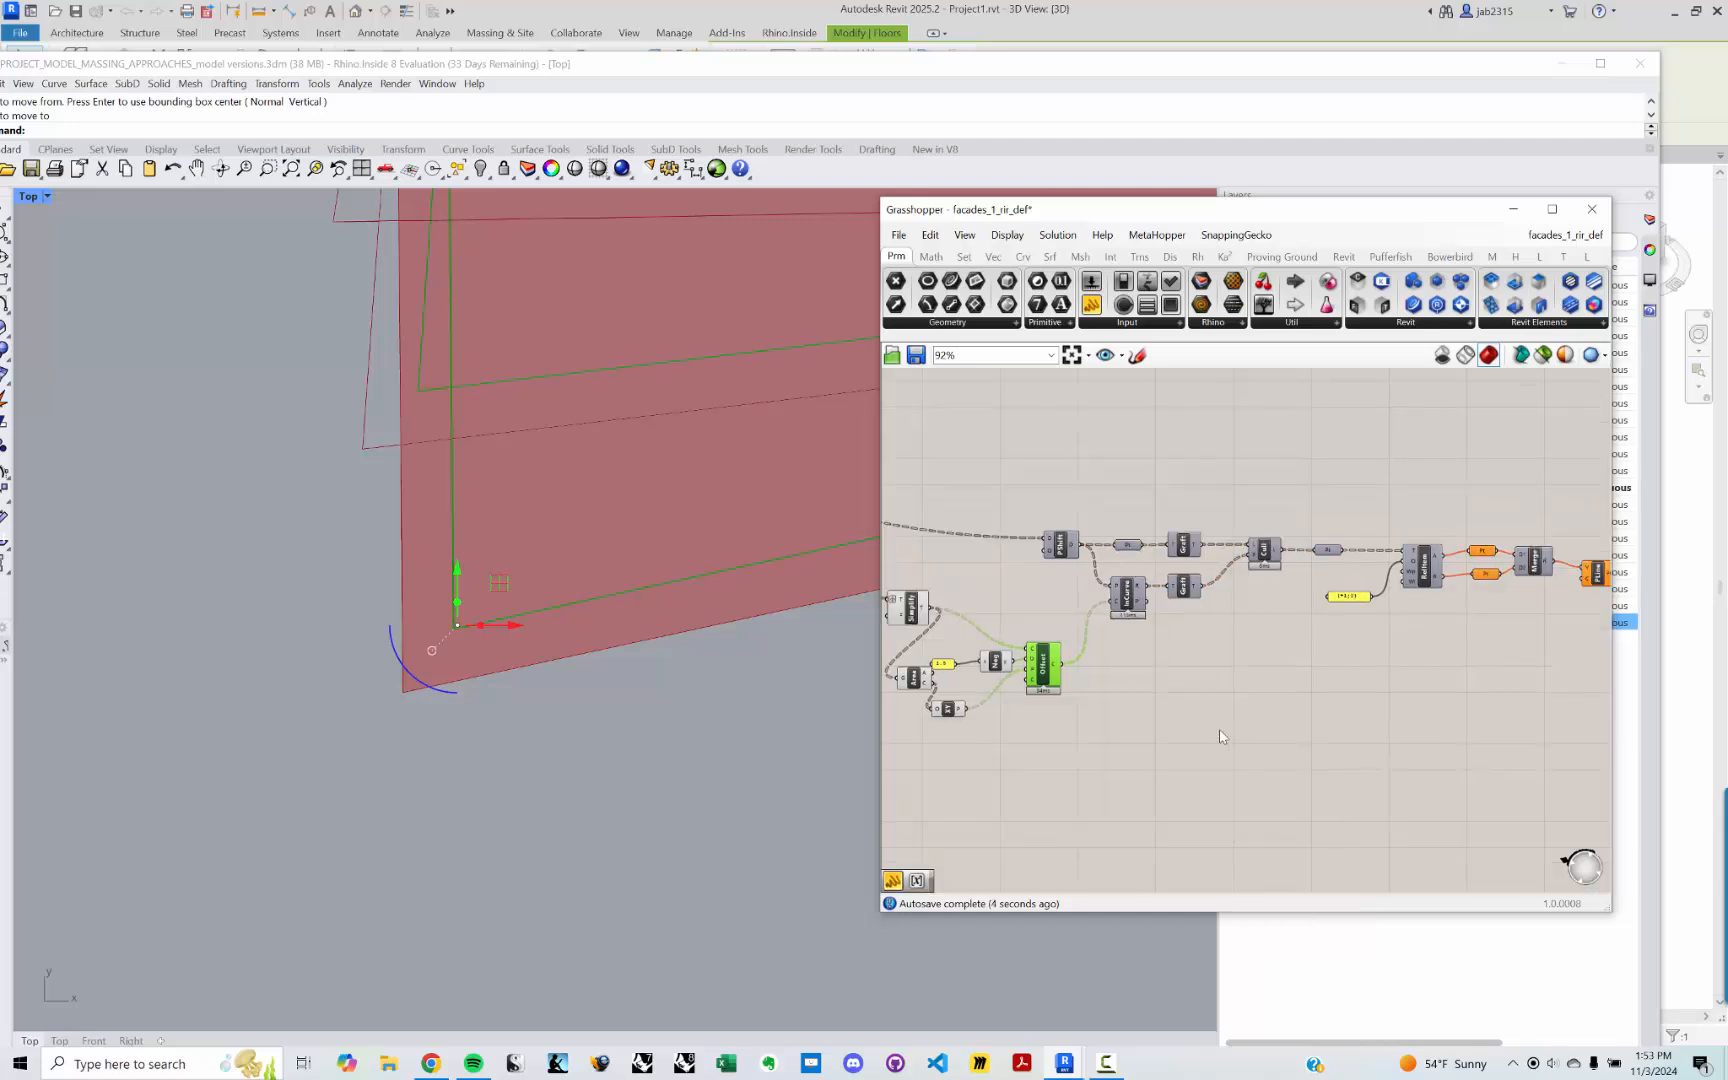
# Step: Check the point parameters after Relative Item and recompute the Grasshopper solution
pyautogui.scroll(-2, 1192, 707)
pyautogui.click(1195, 692)
pyautogui.scroll(5, 1470, 608)
pyautogui.moveTo(1330, 592)
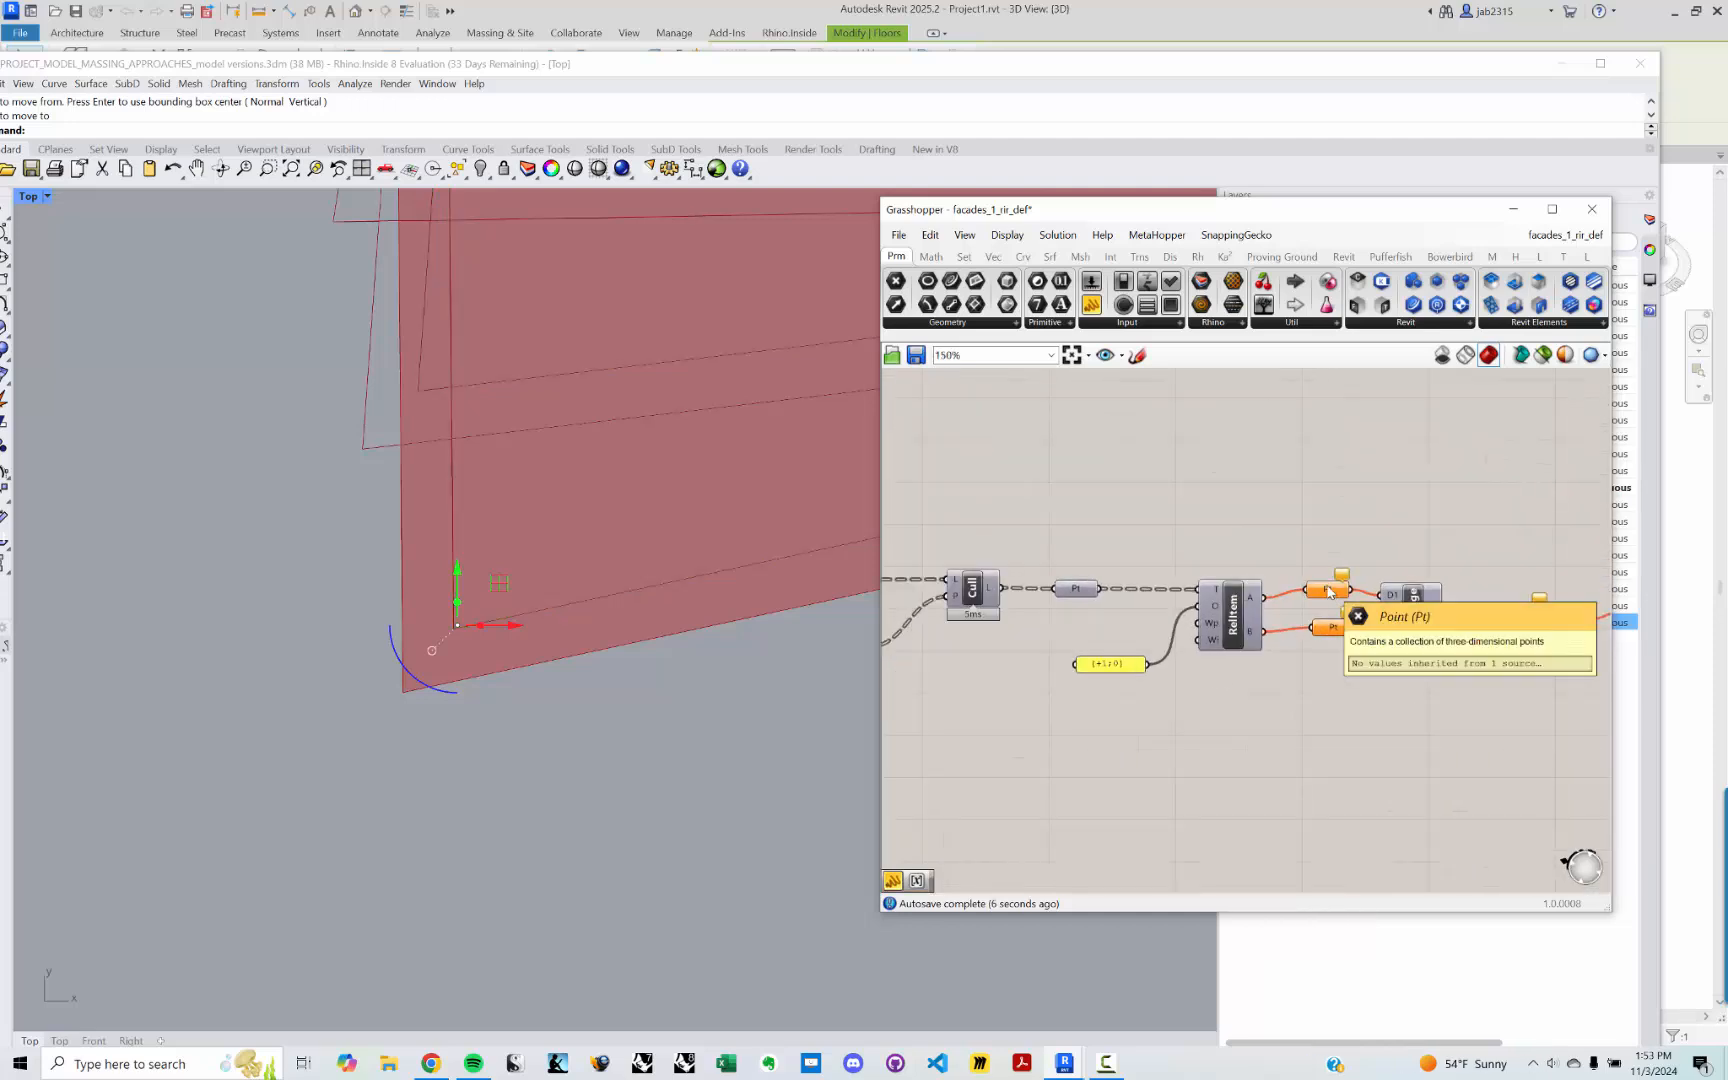
pyautogui.rightClick(1364, 511)
pyautogui.click(1416, 670)
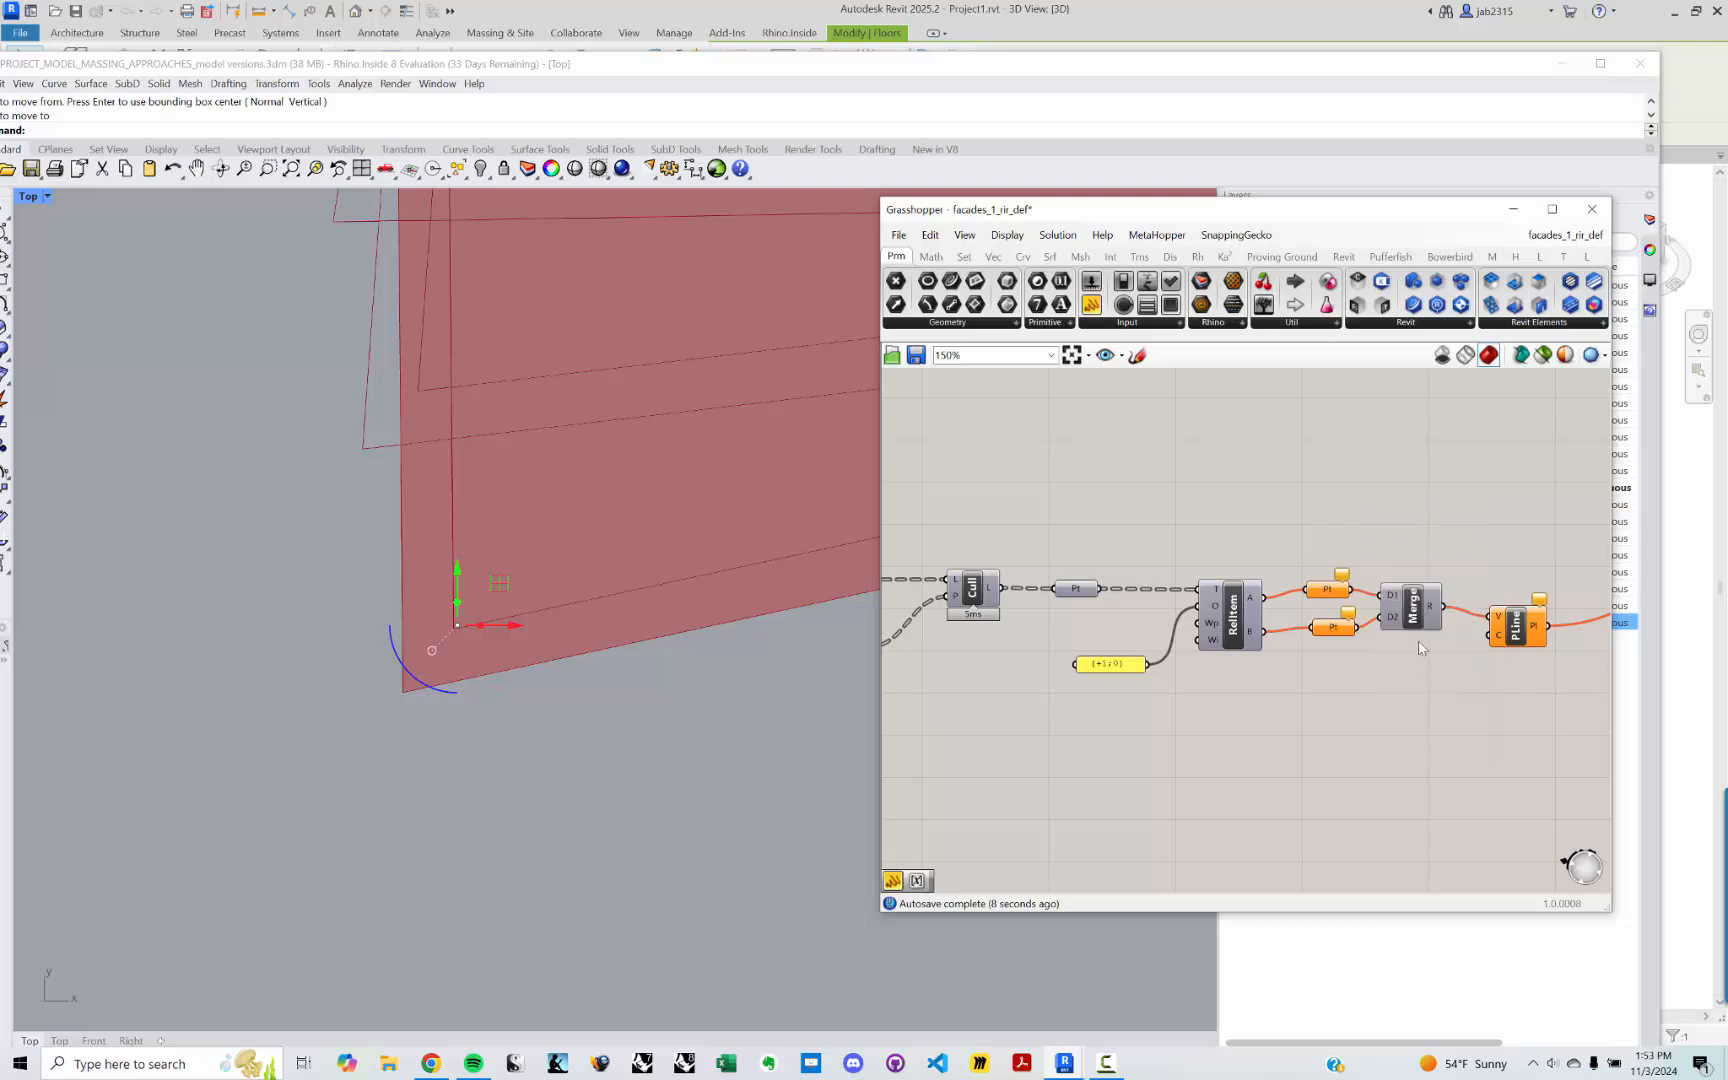
# Step: Trace the data from Offset through InCurve, Cull and Relative Item, examining the tree branch structure at their inputs and outputs
pyautogui.moveTo(1396, 516); pyautogui.dragTo(1345, 506, button='right')
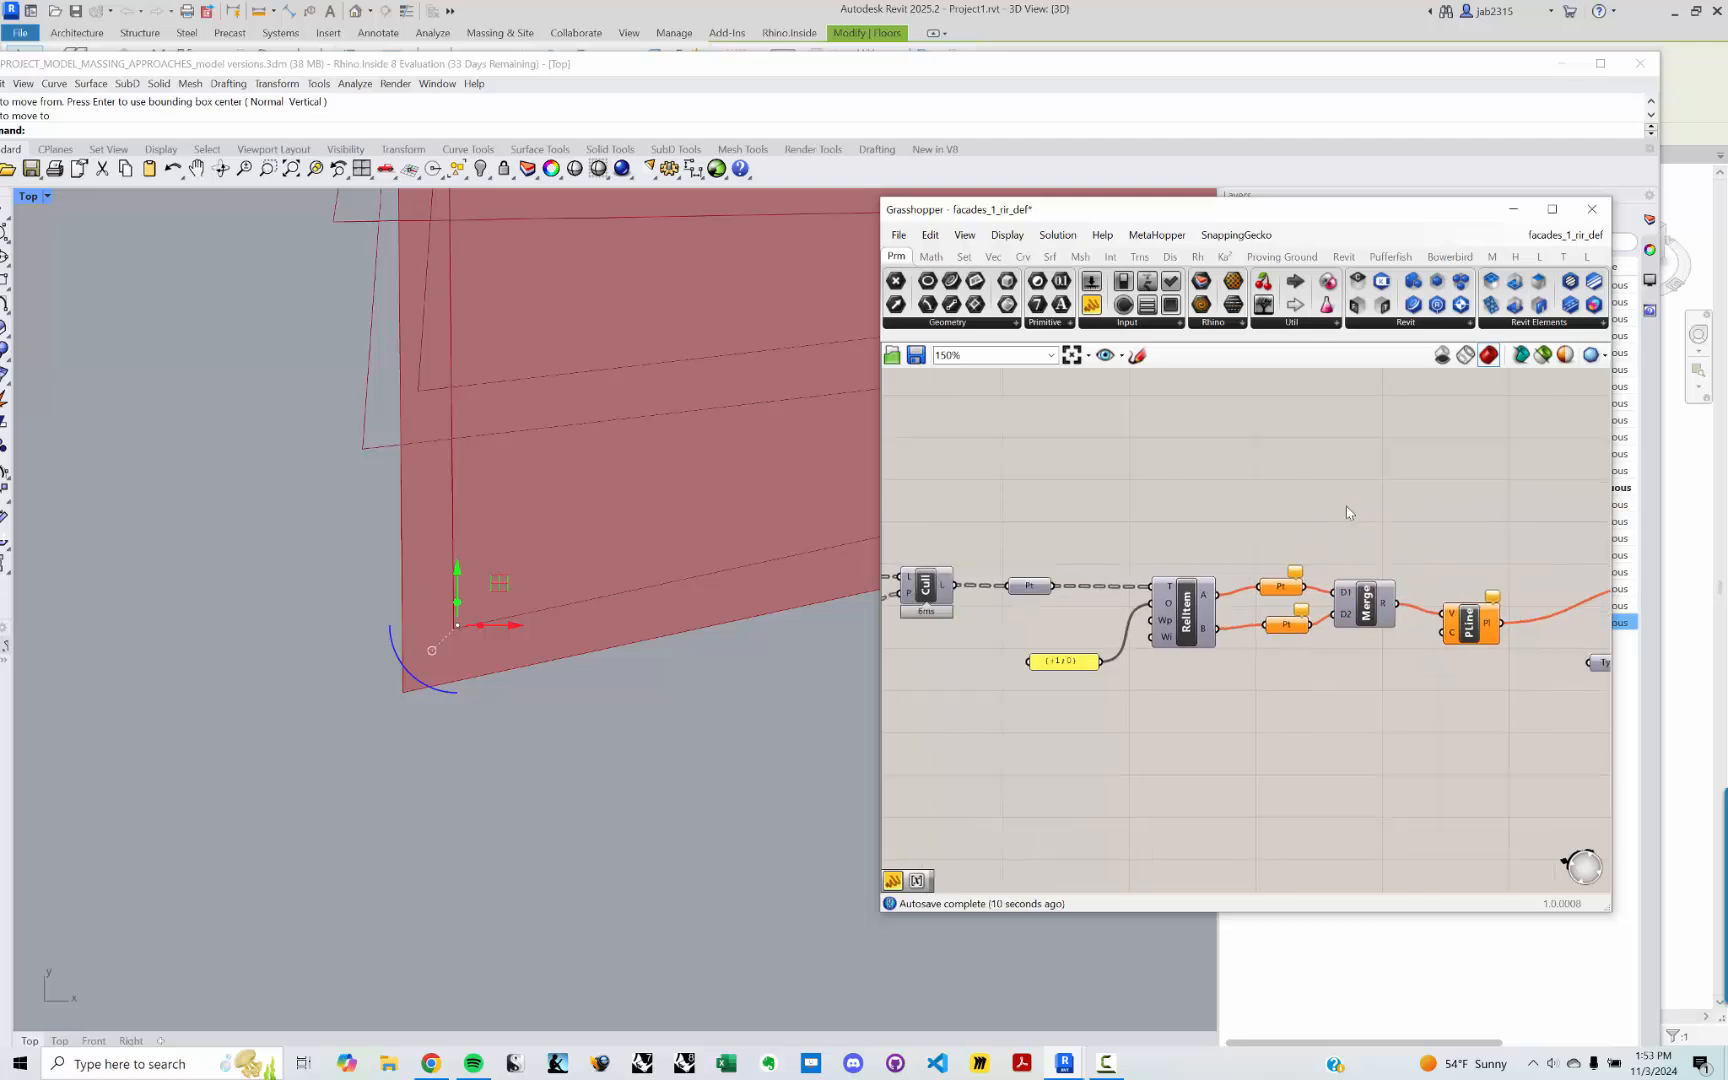
pyautogui.scroll(-3, 1171, 476)
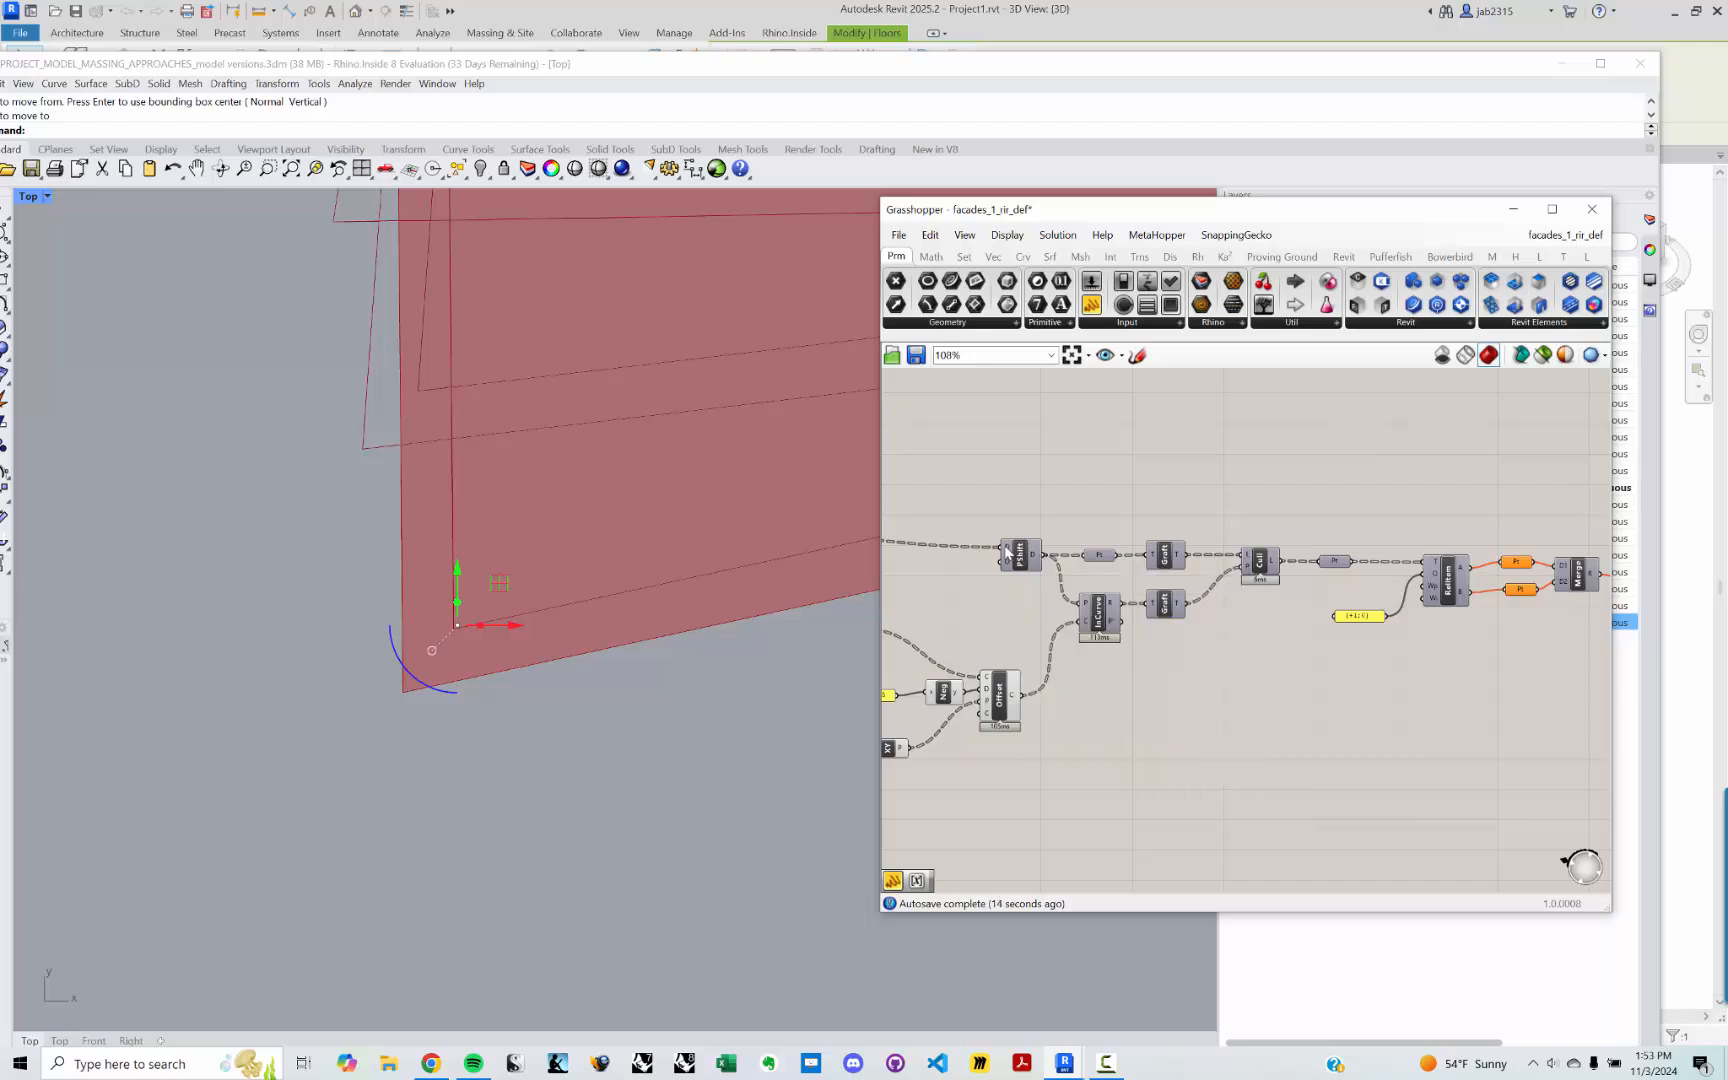
pyautogui.moveTo(1007, 551)
pyautogui.moveTo(1334, 579); pyautogui.dragTo(1130, 544, button='right')
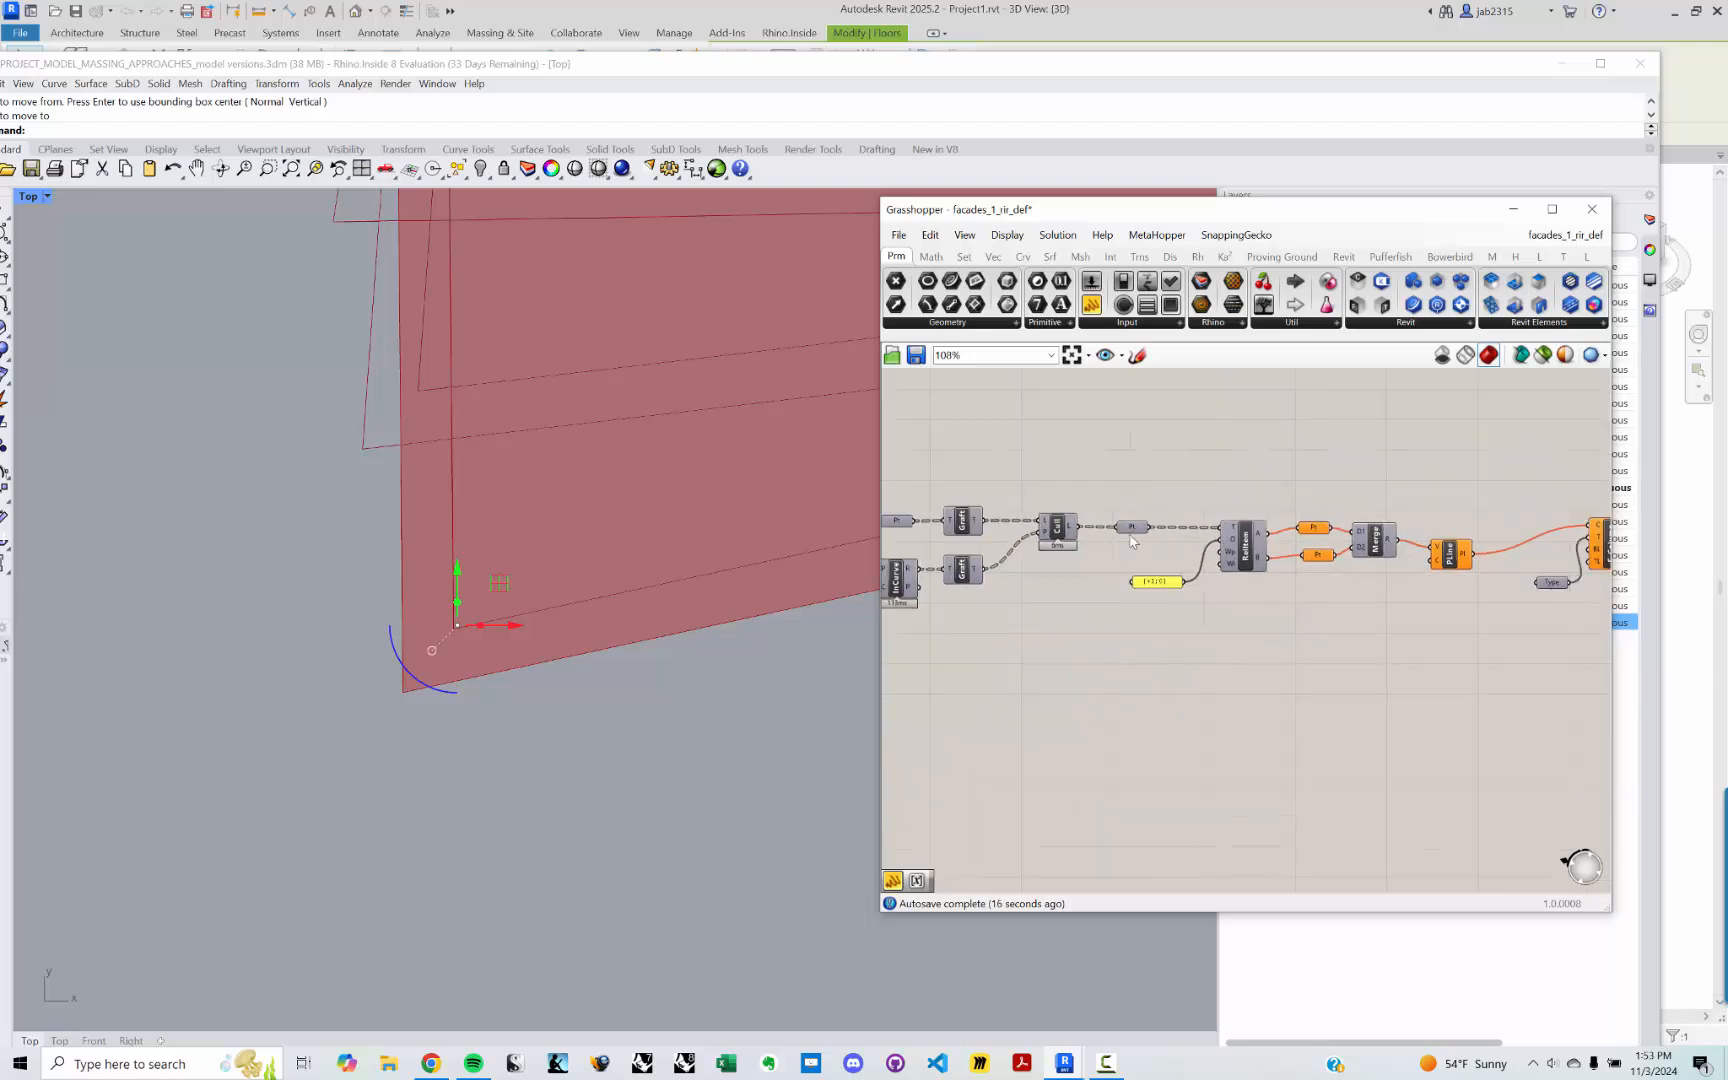
pyautogui.scroll(-2, 1130, 544)
pyautogui.moveTo(890, 617); pyautogui.dragTo(1116, 601, button='right')
pyautogui.scroll(2, 1116, 601)
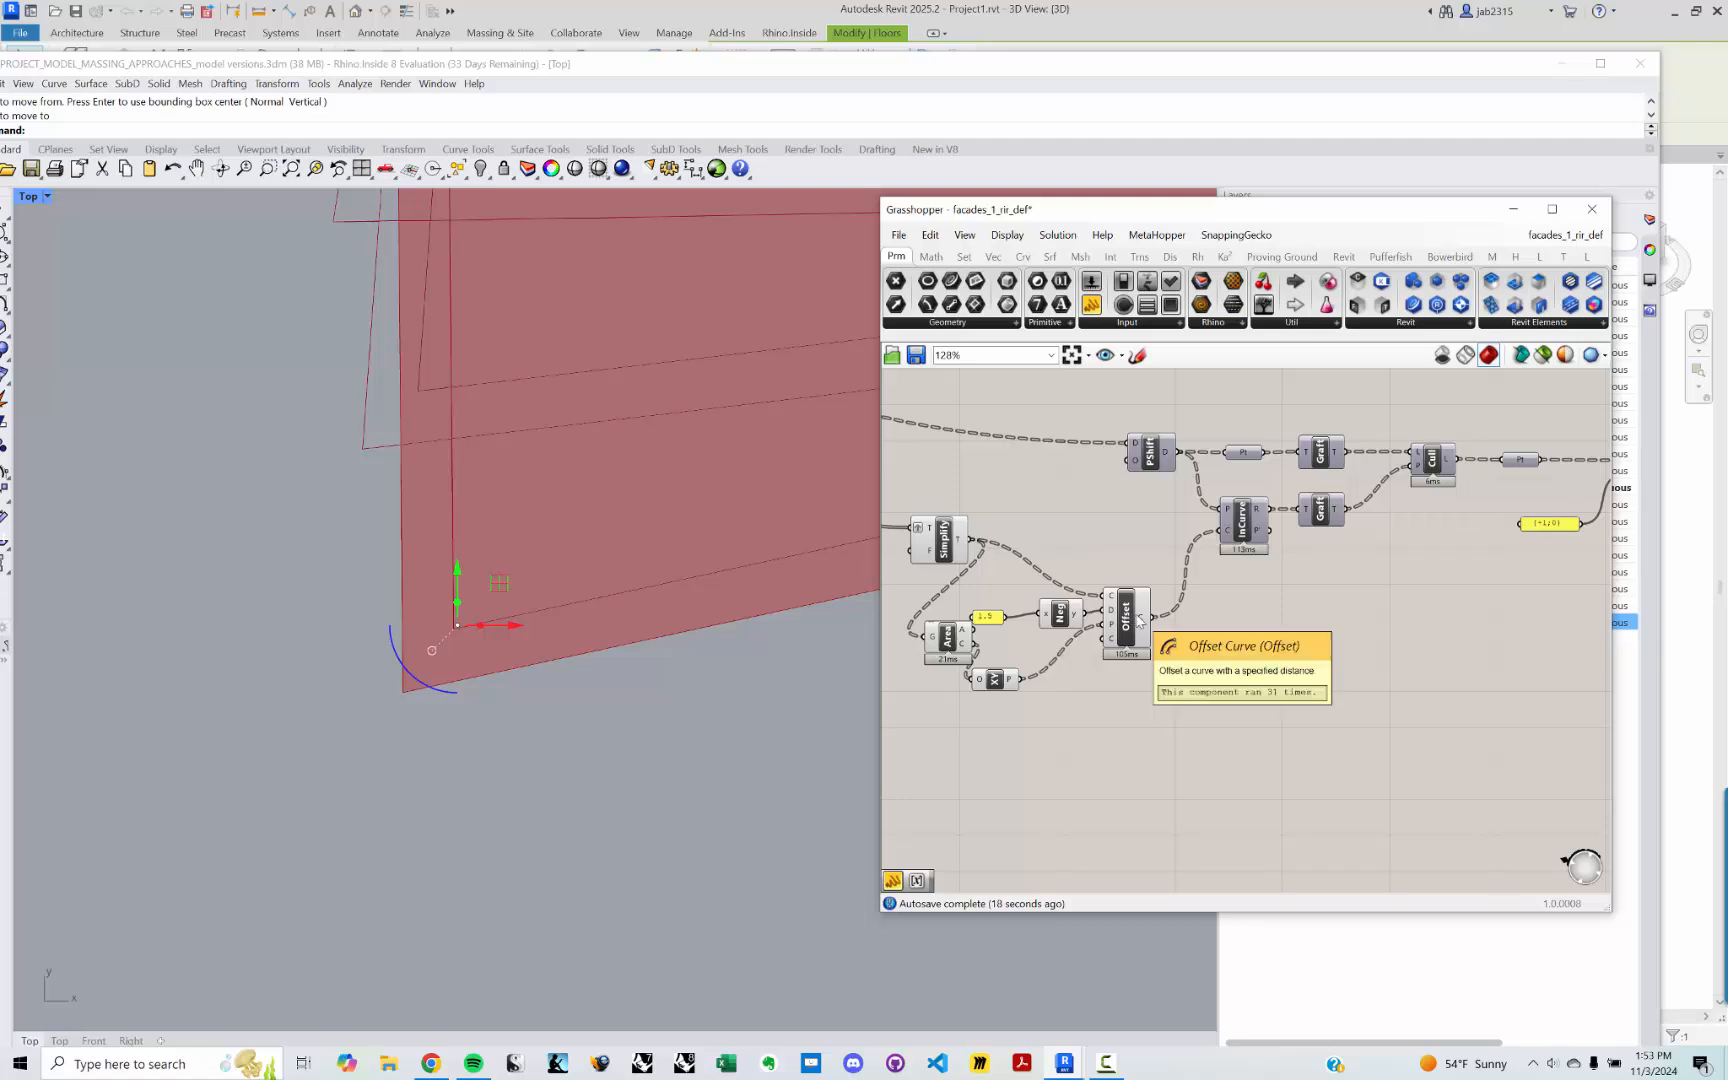
pyautogui.moveTo(1143, 621)
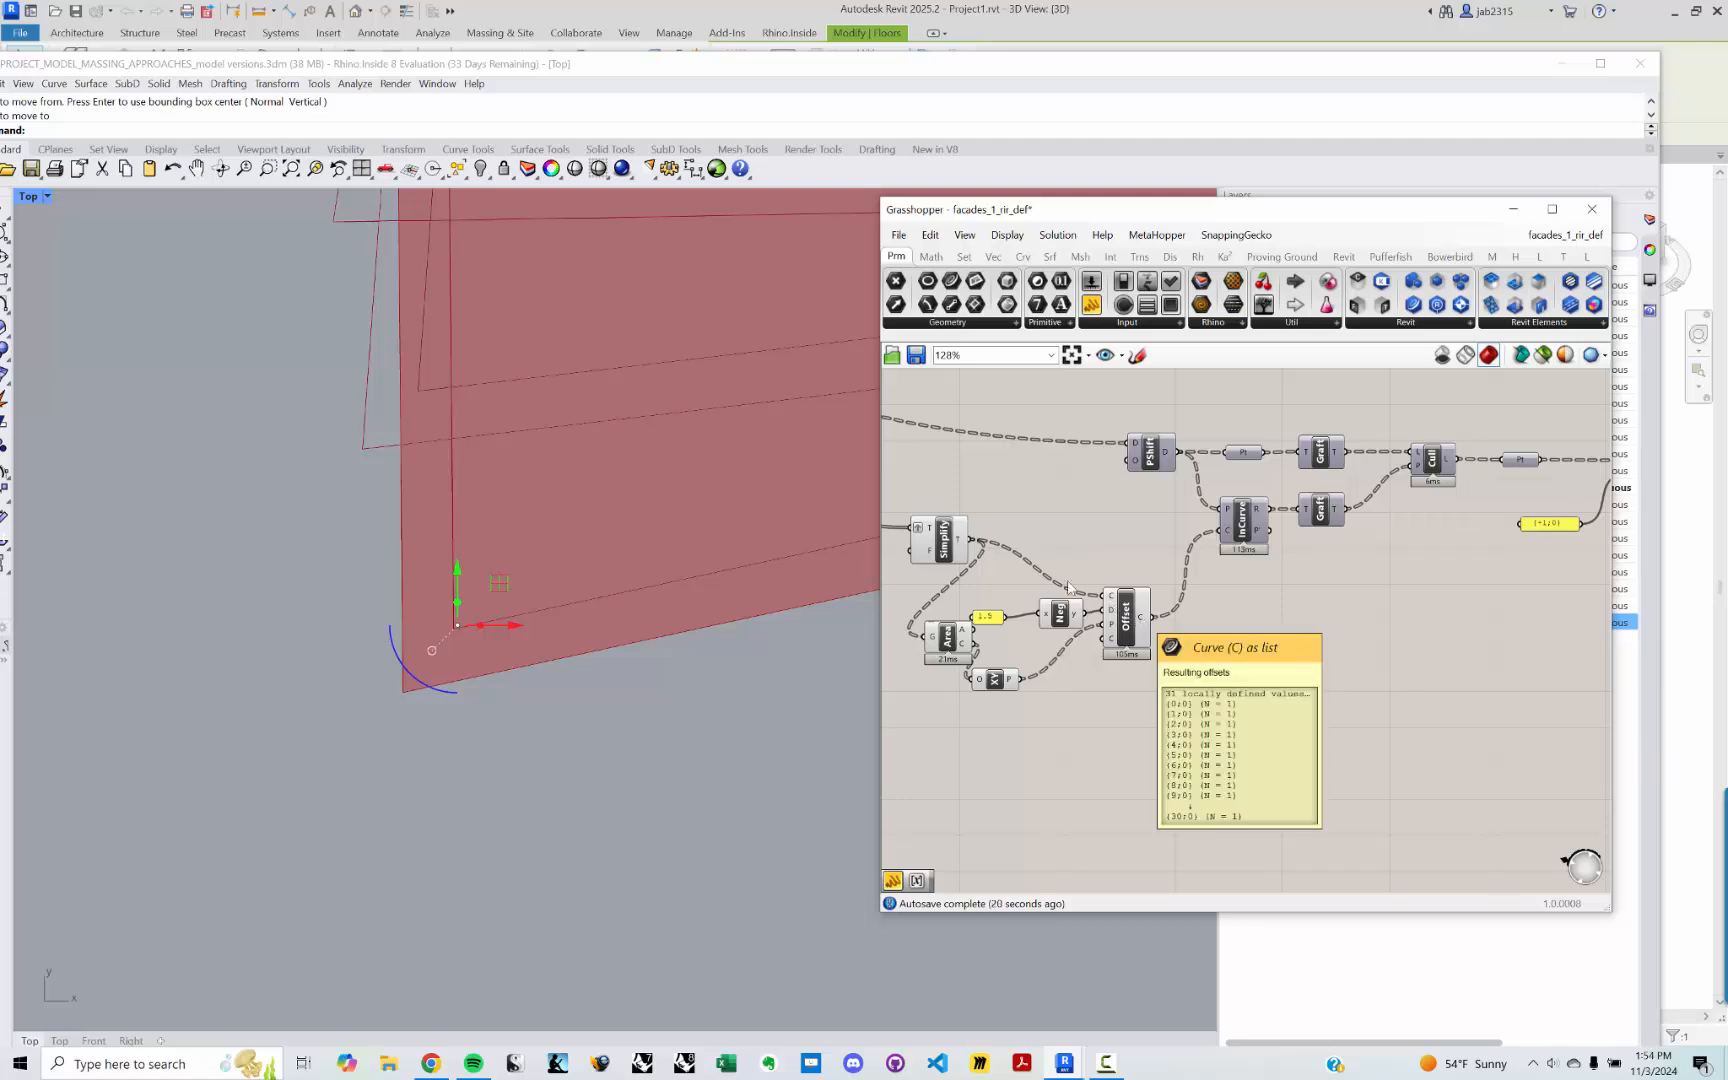
pyautogui.moveTo(1000, 560); pyautogui.dragTo(1096, 563, button='right')
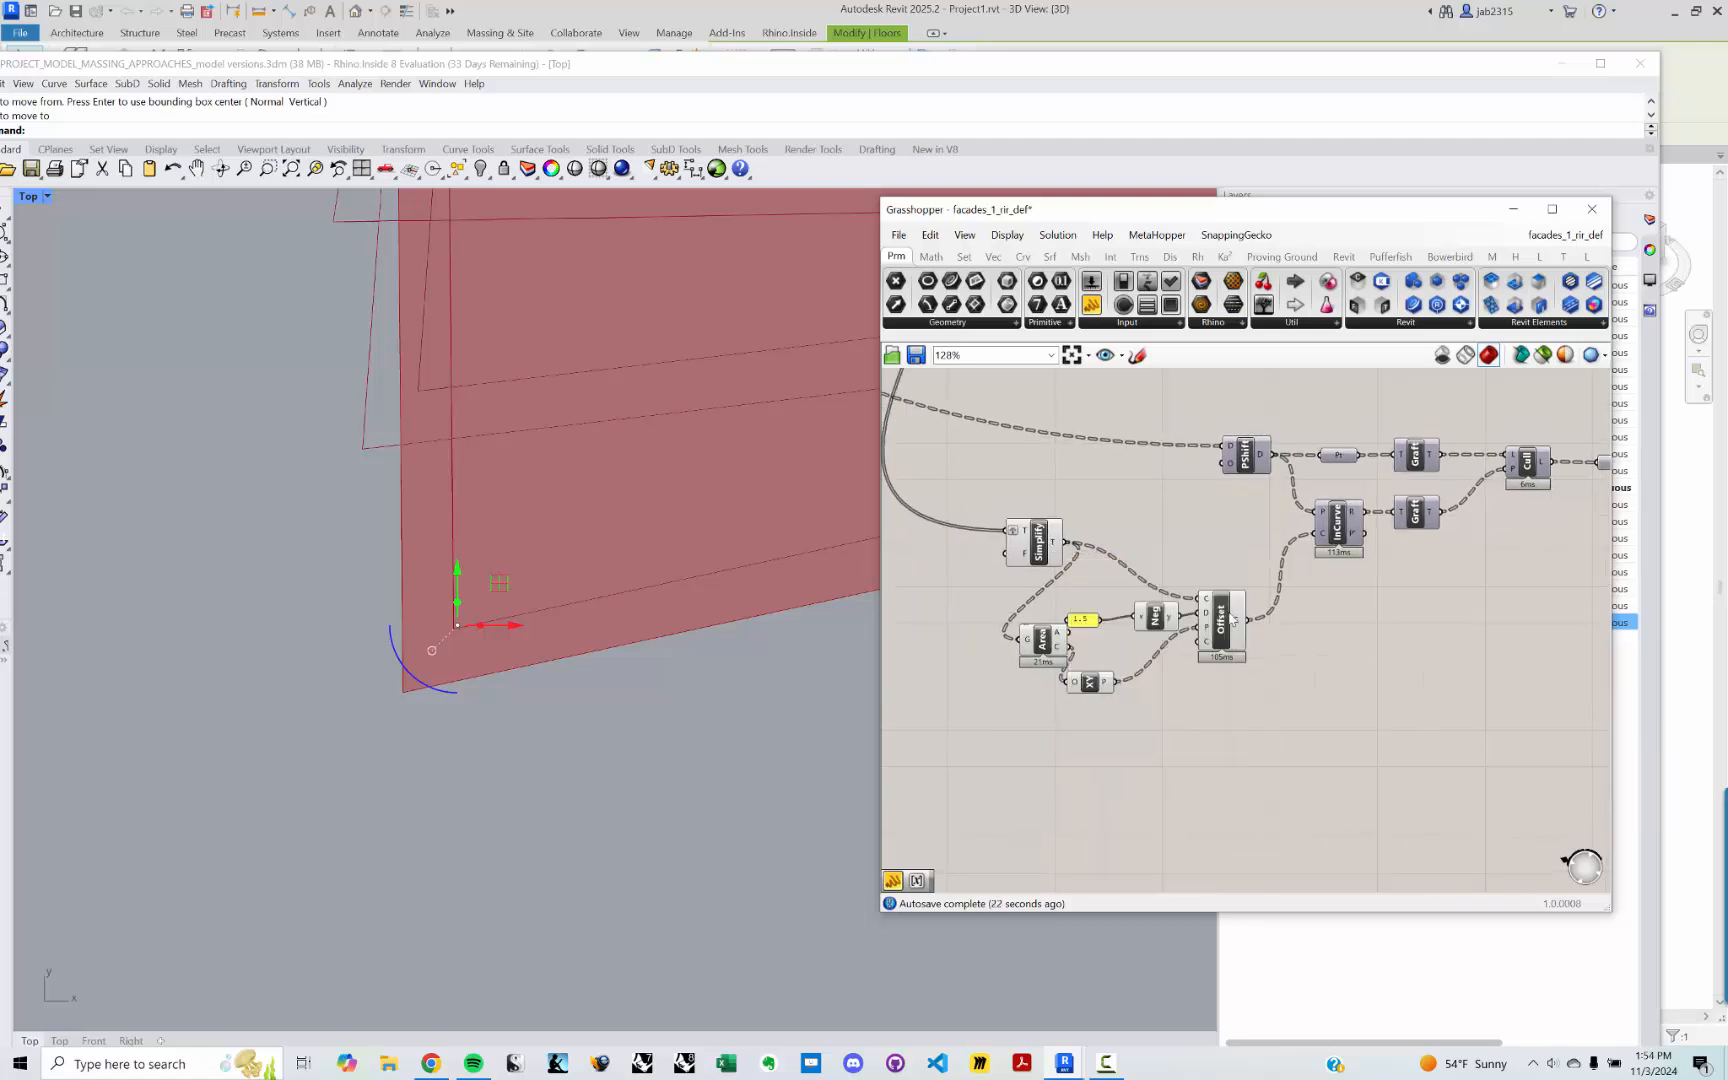
pyautogui.moveTo(1241, 619); pyautogui.dragTo(1005, 622, button='right')
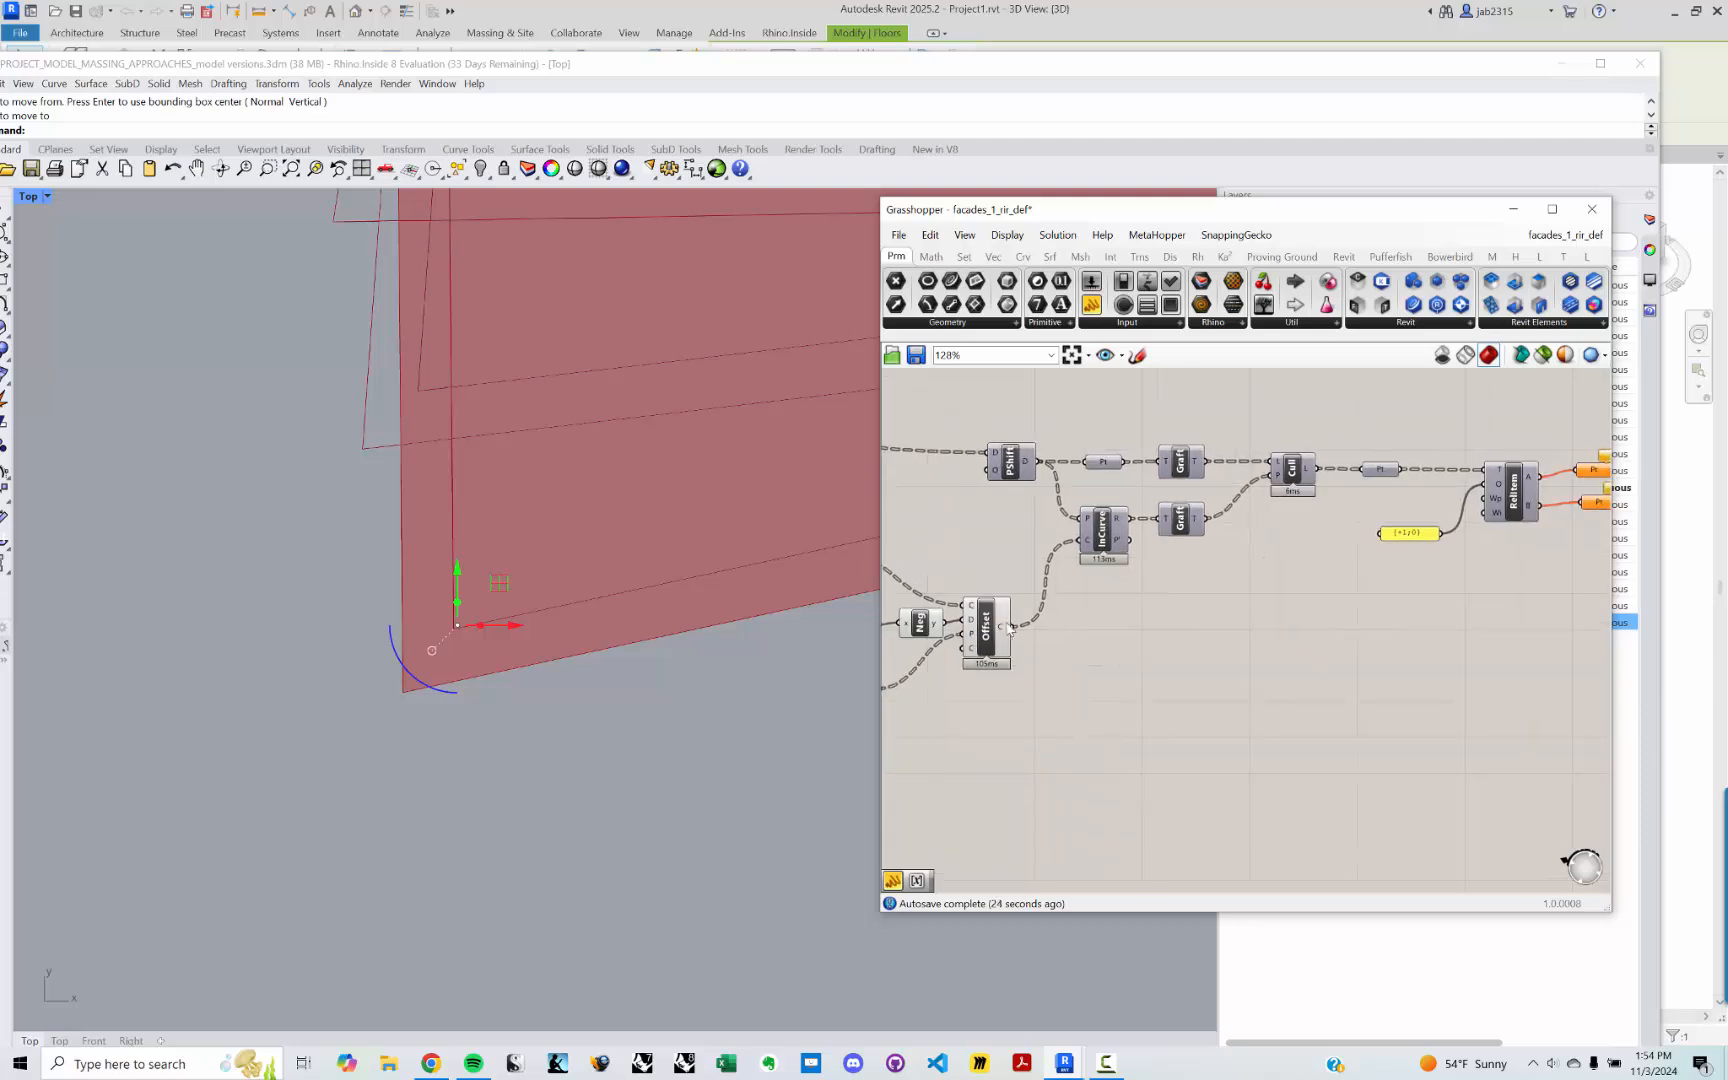
pyautogui.moveTo(1559, 558); pyautogui.dragTo(1474, 546, button='right')
pyautogui.moveTo(1354, 531); pyautogui.dragTo(1216, 577, button='right')
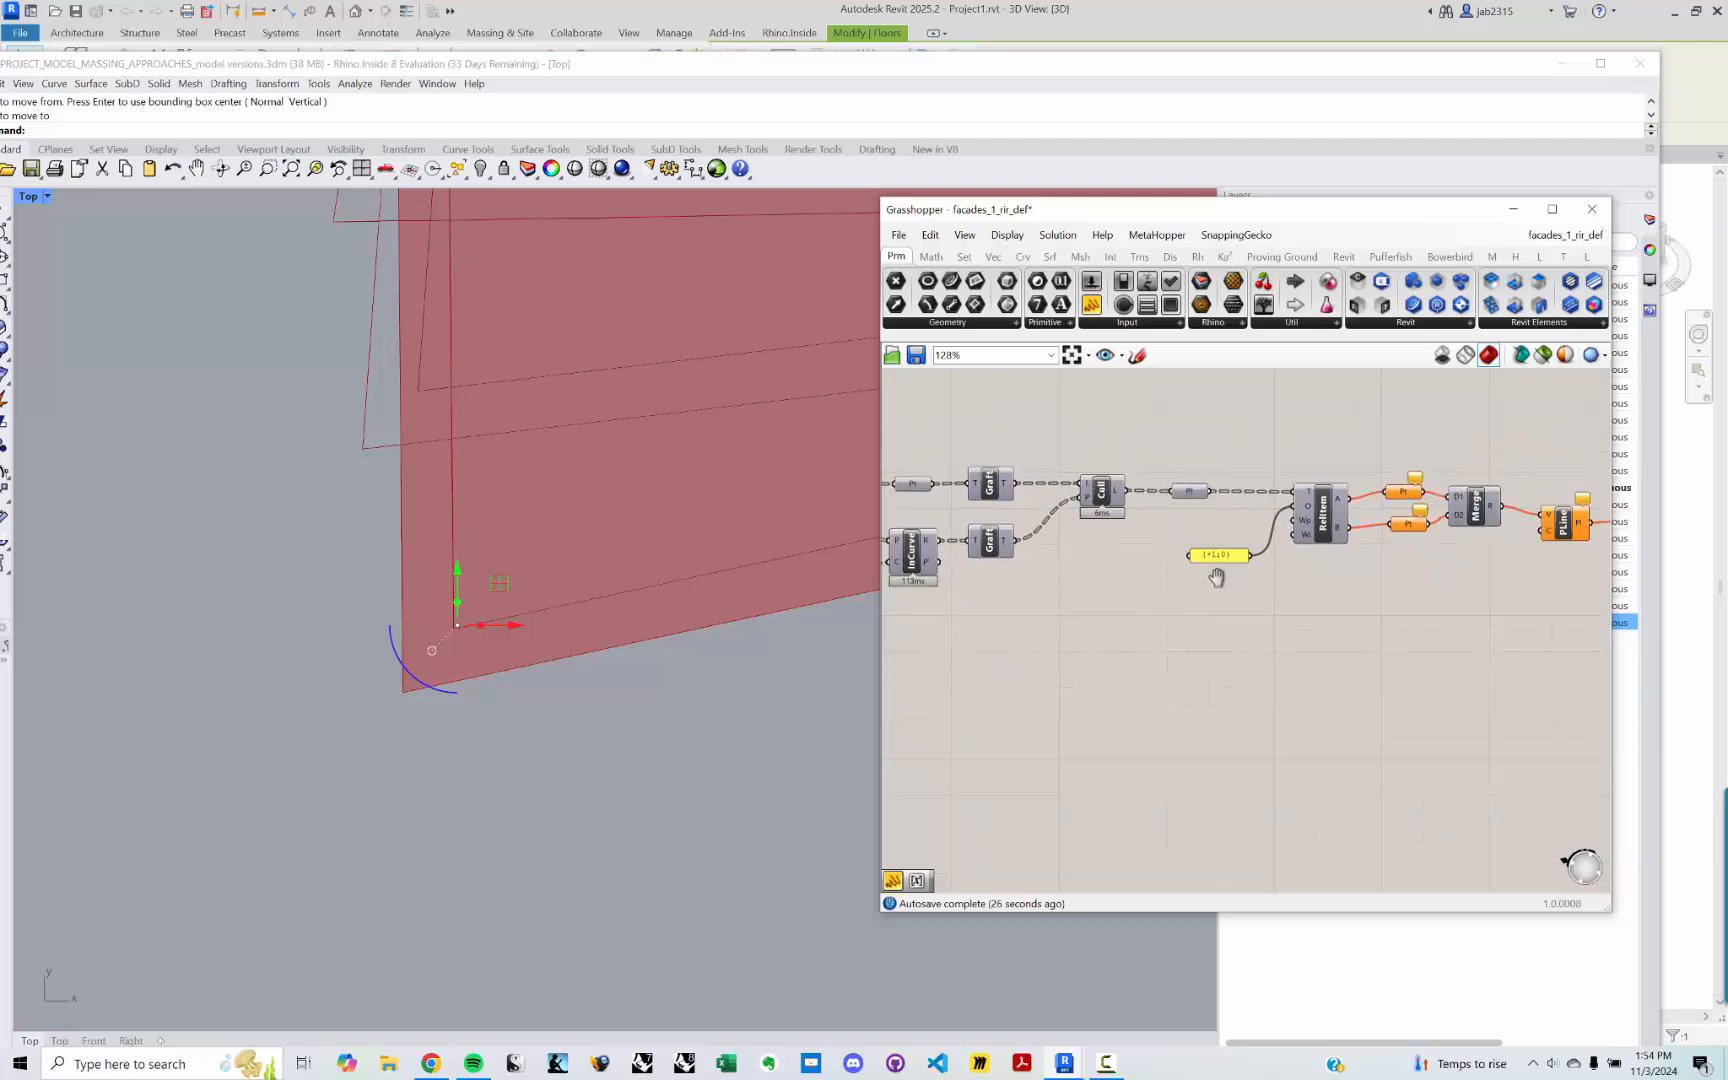
pyautogui.moveTo(1391, 520); pyautogui.dragTo(1301, 508, button='right')
pyautogui.scroll(2, 1181, 533)
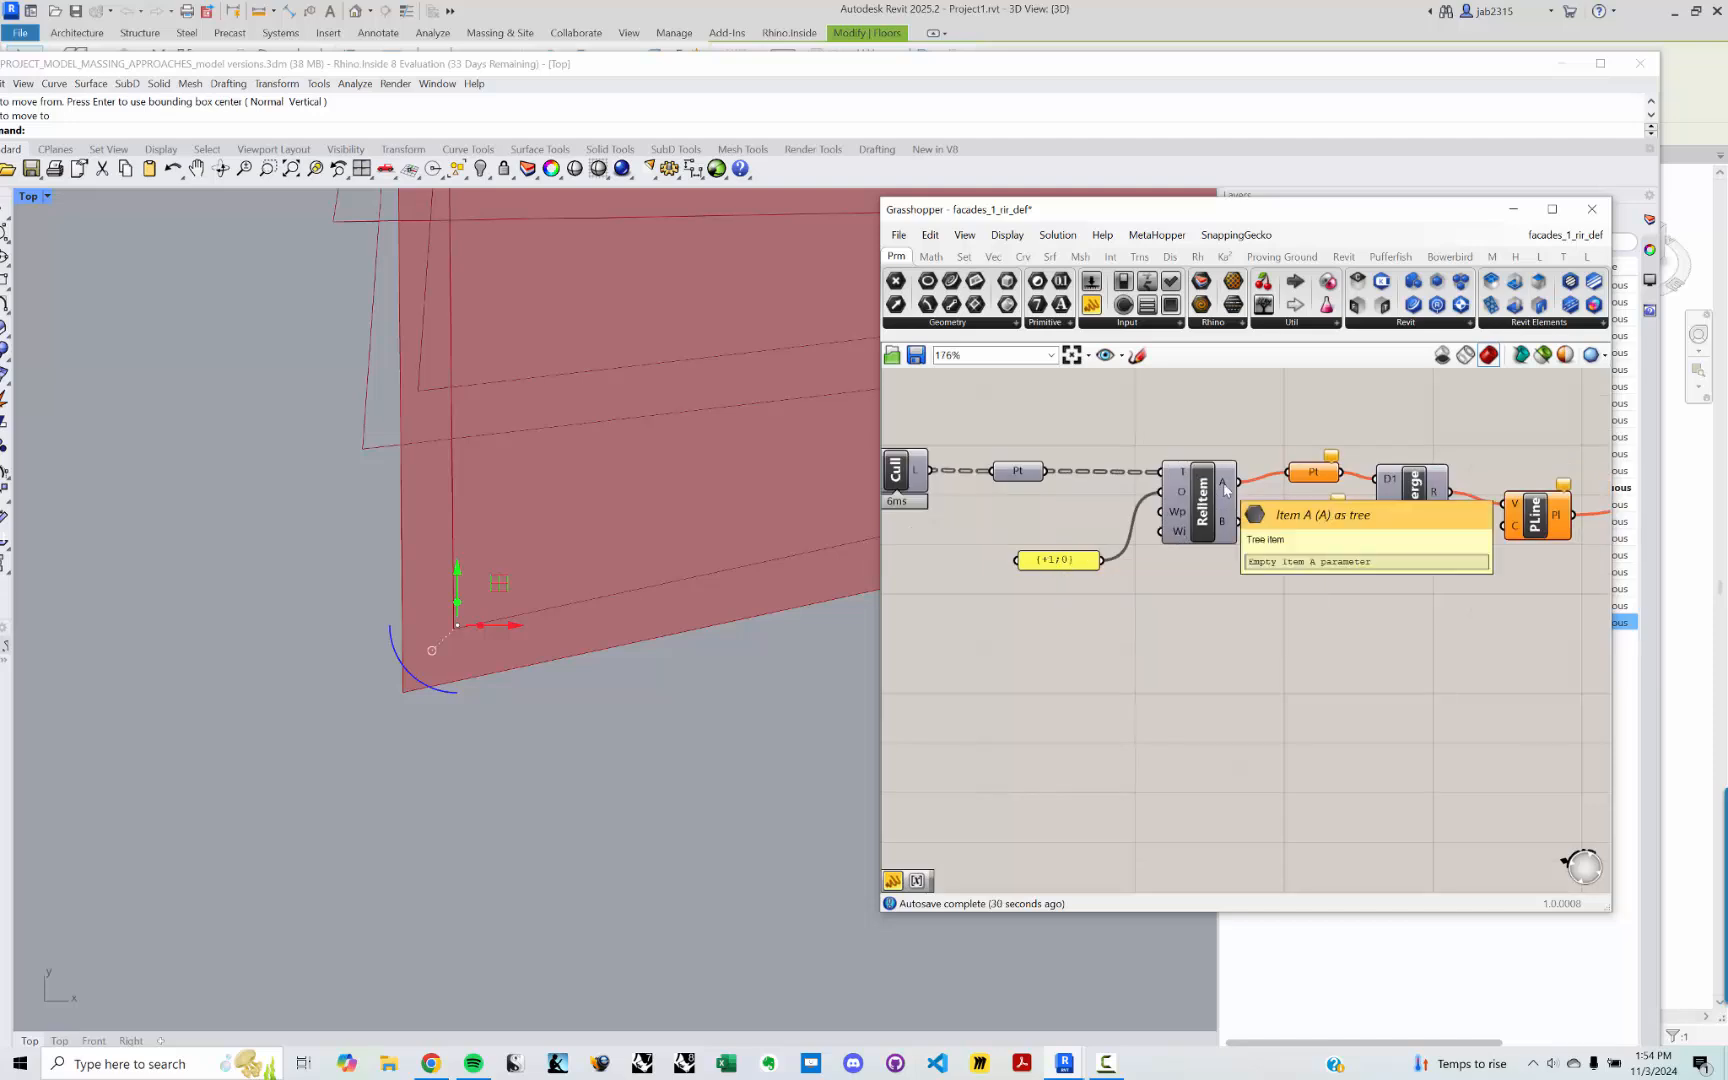
pyautogui.moveTo(1181, 477)
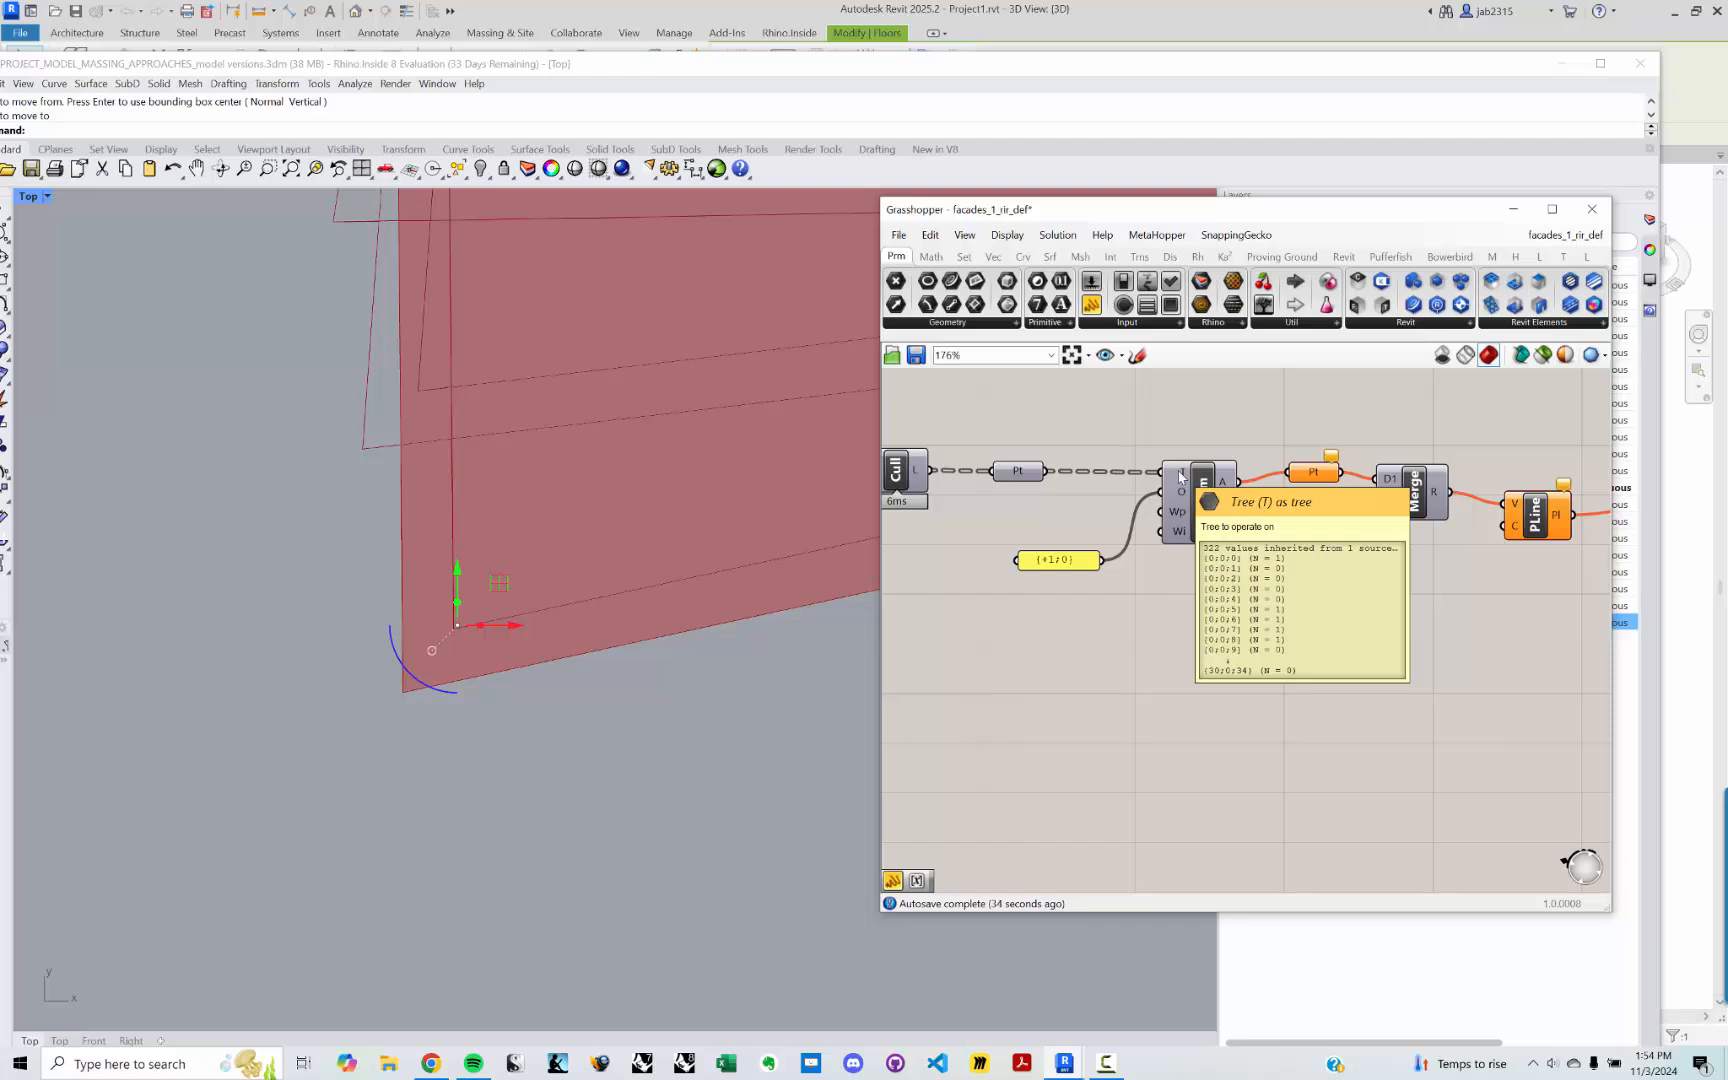
pyautogui.moveTo(1149, 636); pyautogui.dragTo(1370, 640, button='right')
pyautogui.scroll(-3, 1370, 640)
pyautogui.moveTo(1030, 694); pyautogui.dragTo(1440, 655, button='right')
pyautogui.scroll(3, 1440, 655)
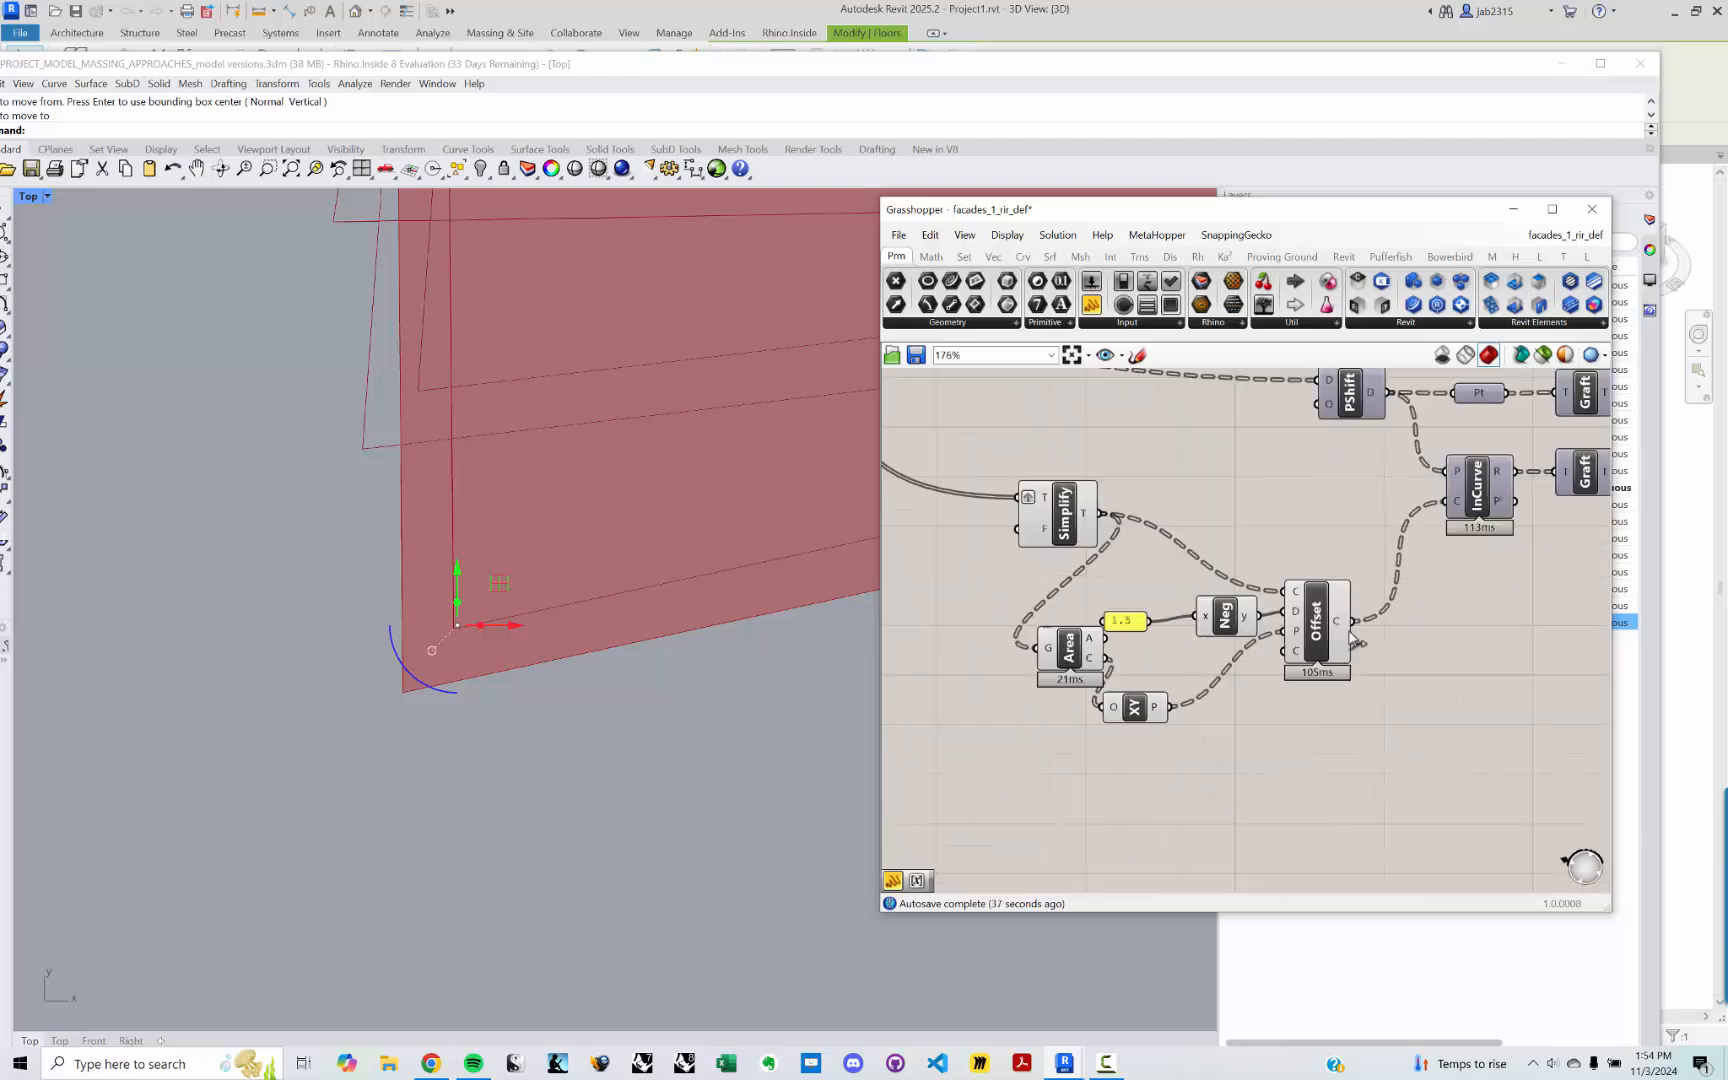
pyautogui.doubleClick(1466, 697)
pyautogui.write('sim')
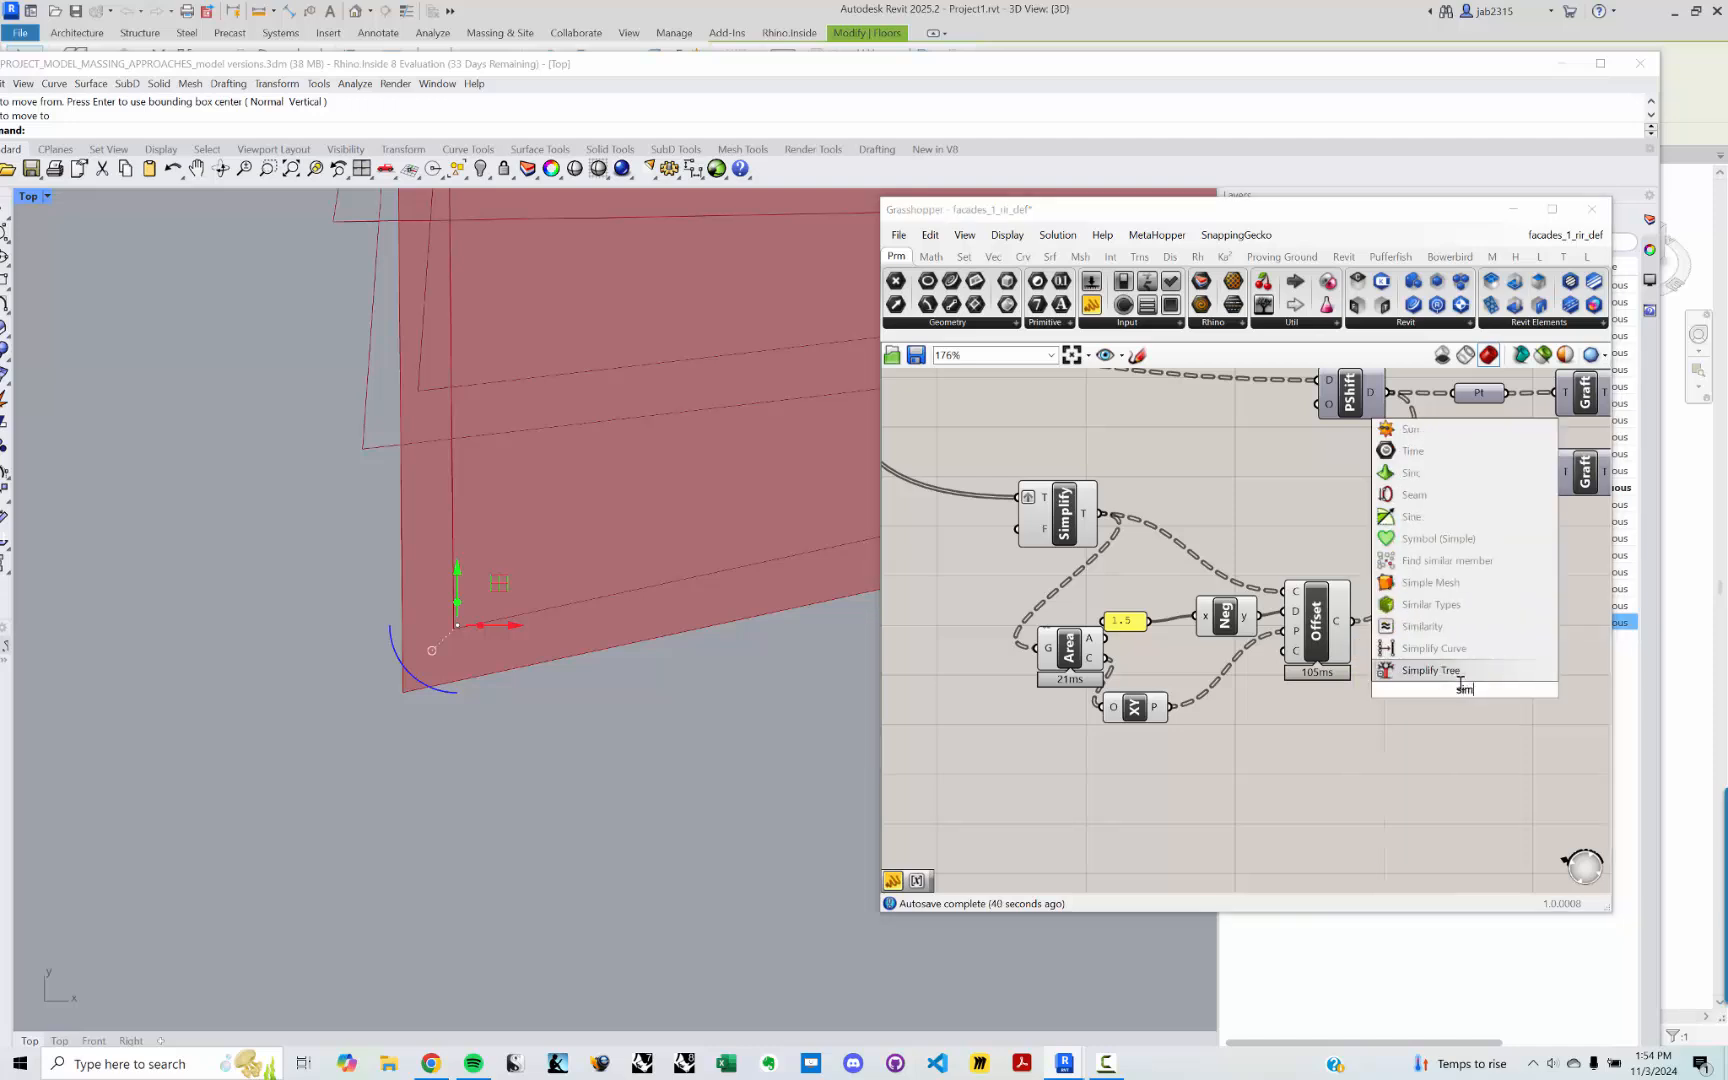
pyautogui.press('Escape')
# Step: Add a Simplify Tree component and wire it between Offset's curve output and InCurve's curve input
pyautogui.doubleClick(1404, 670)
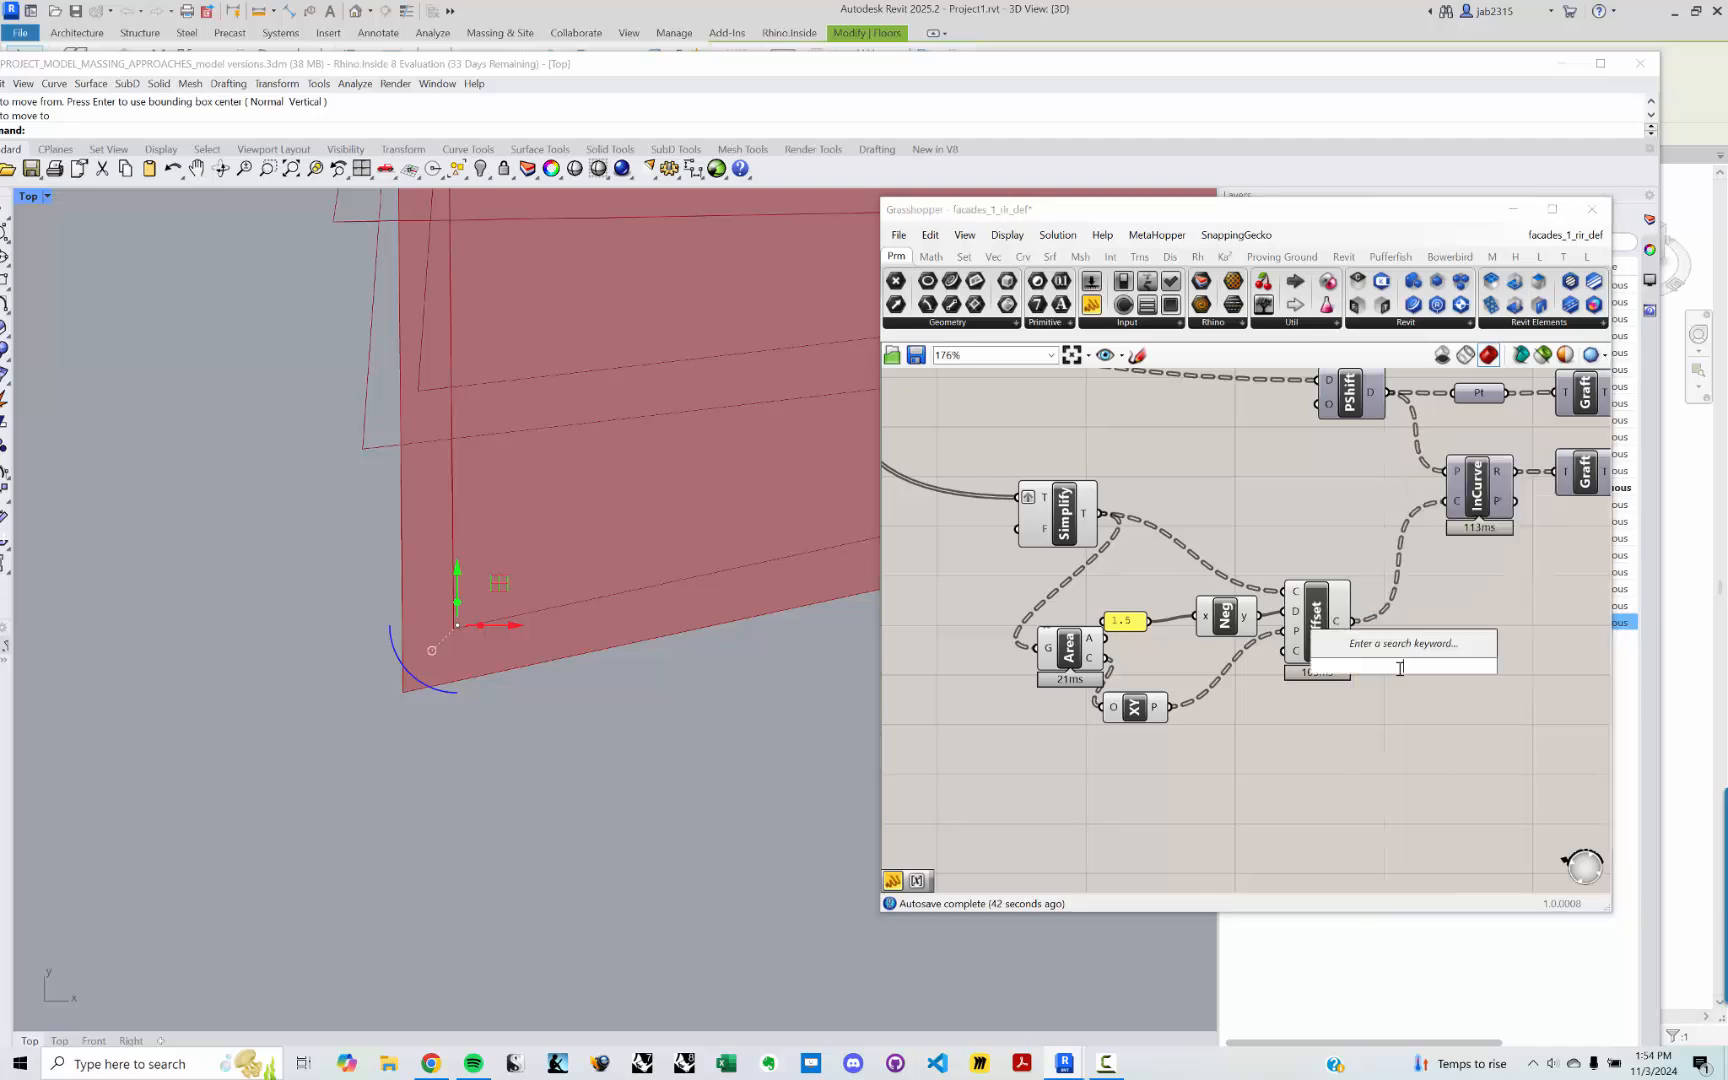
pyautogui.write('sim')
pyautogui.press('Return')
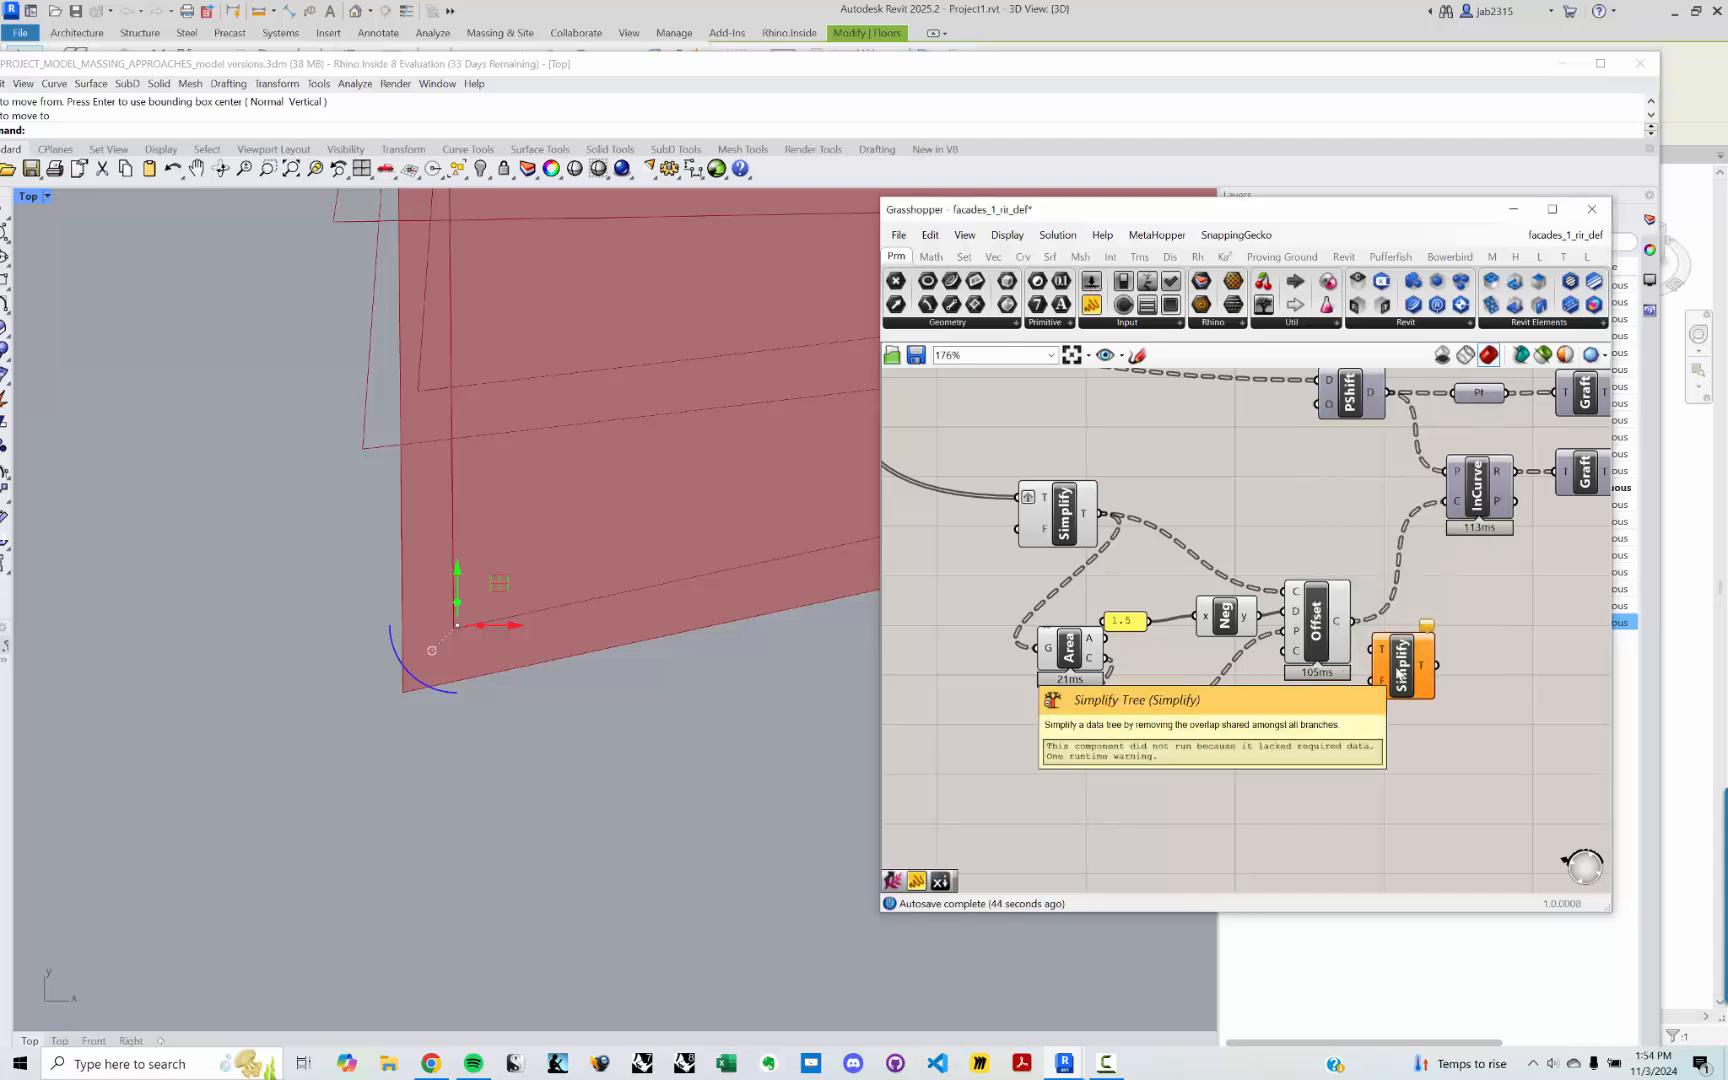
pyautogui.moveTo(1356, 621); pyautogui.dragTo(1466, 515)
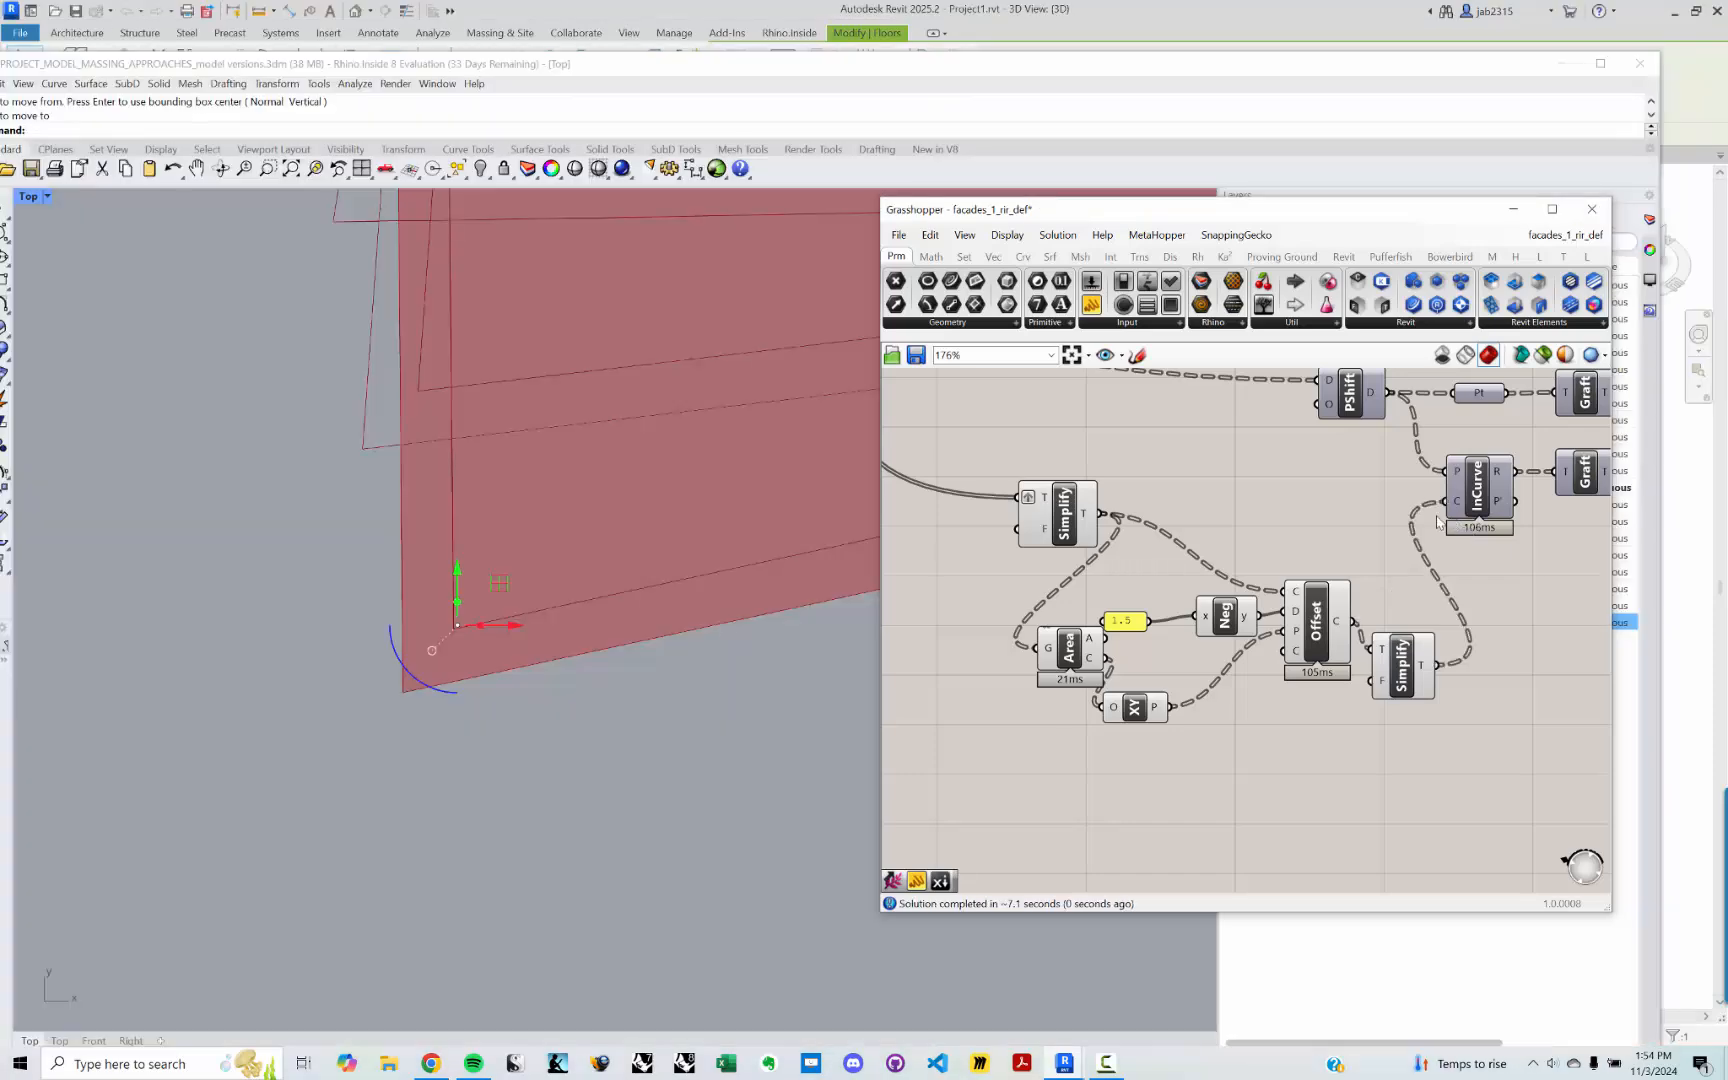
pyautogui.scroll(-4, 1298, 513)
pyautogui.scroll(2, 1298, 513)
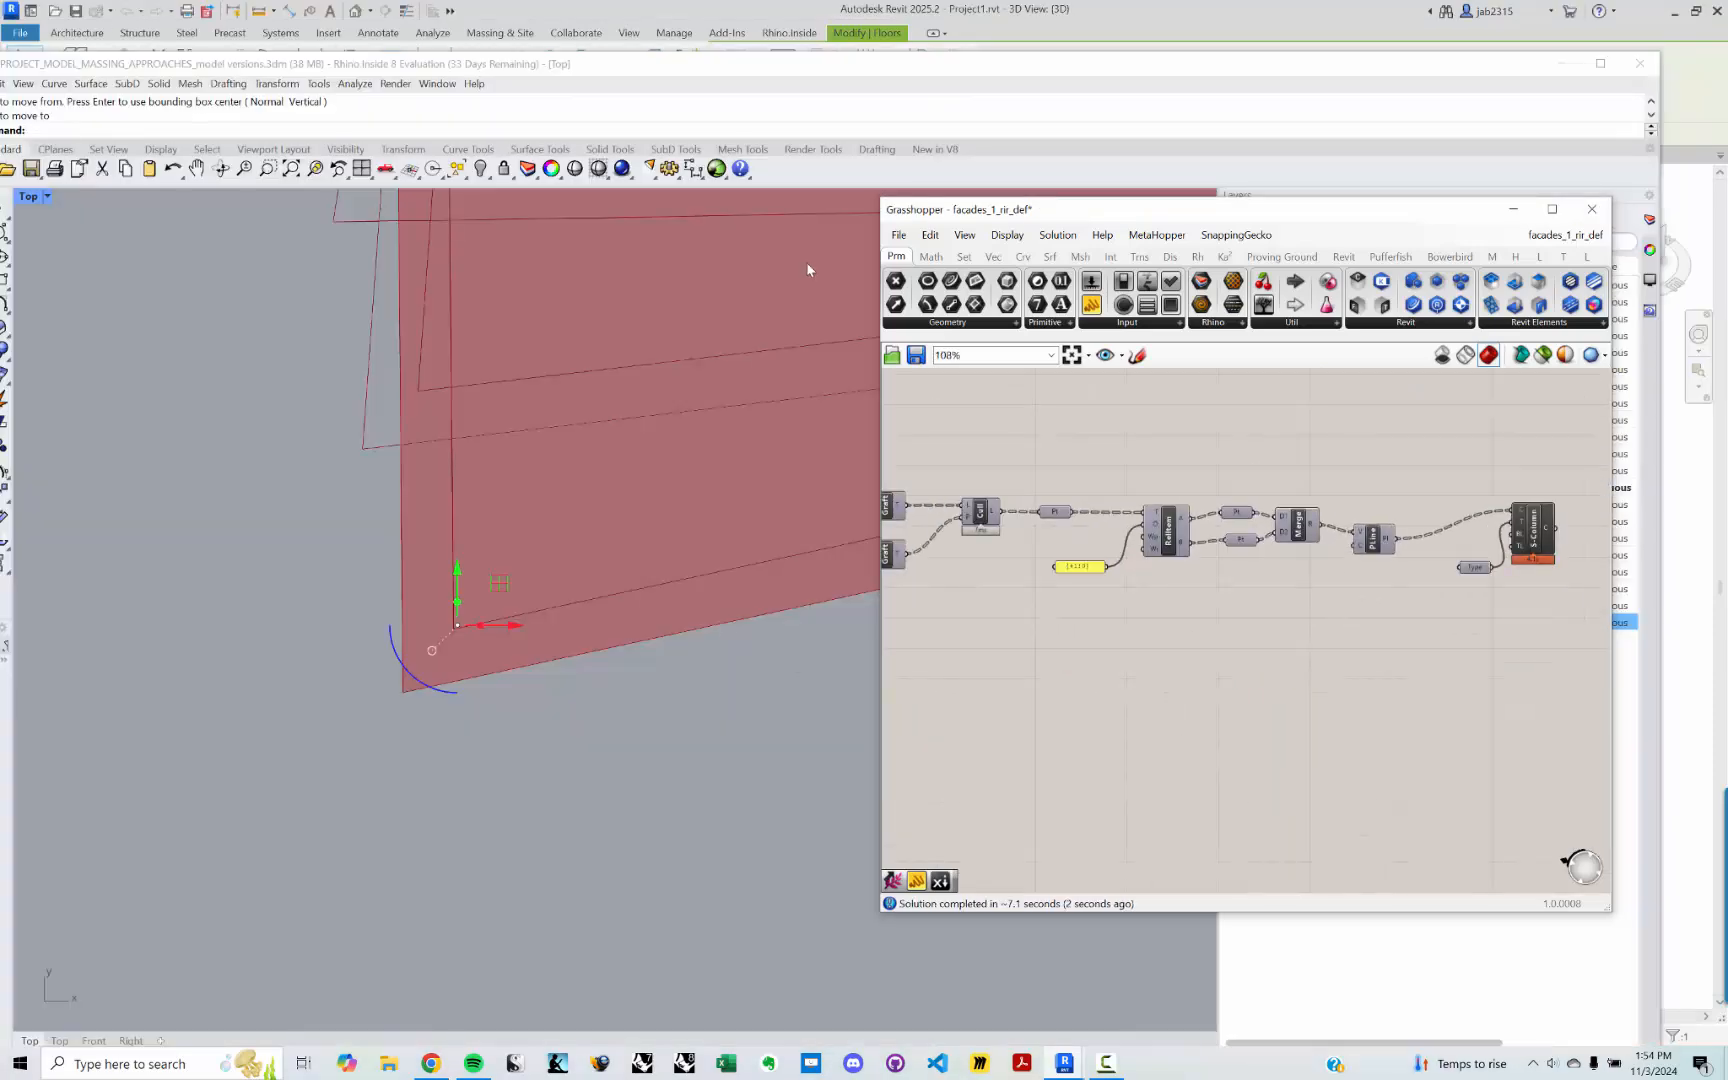
# Step: Switch to the Revit 3D view, clear the floor selection and examine the columns on the lower and middle floors
pyautogui.click(717, 50)
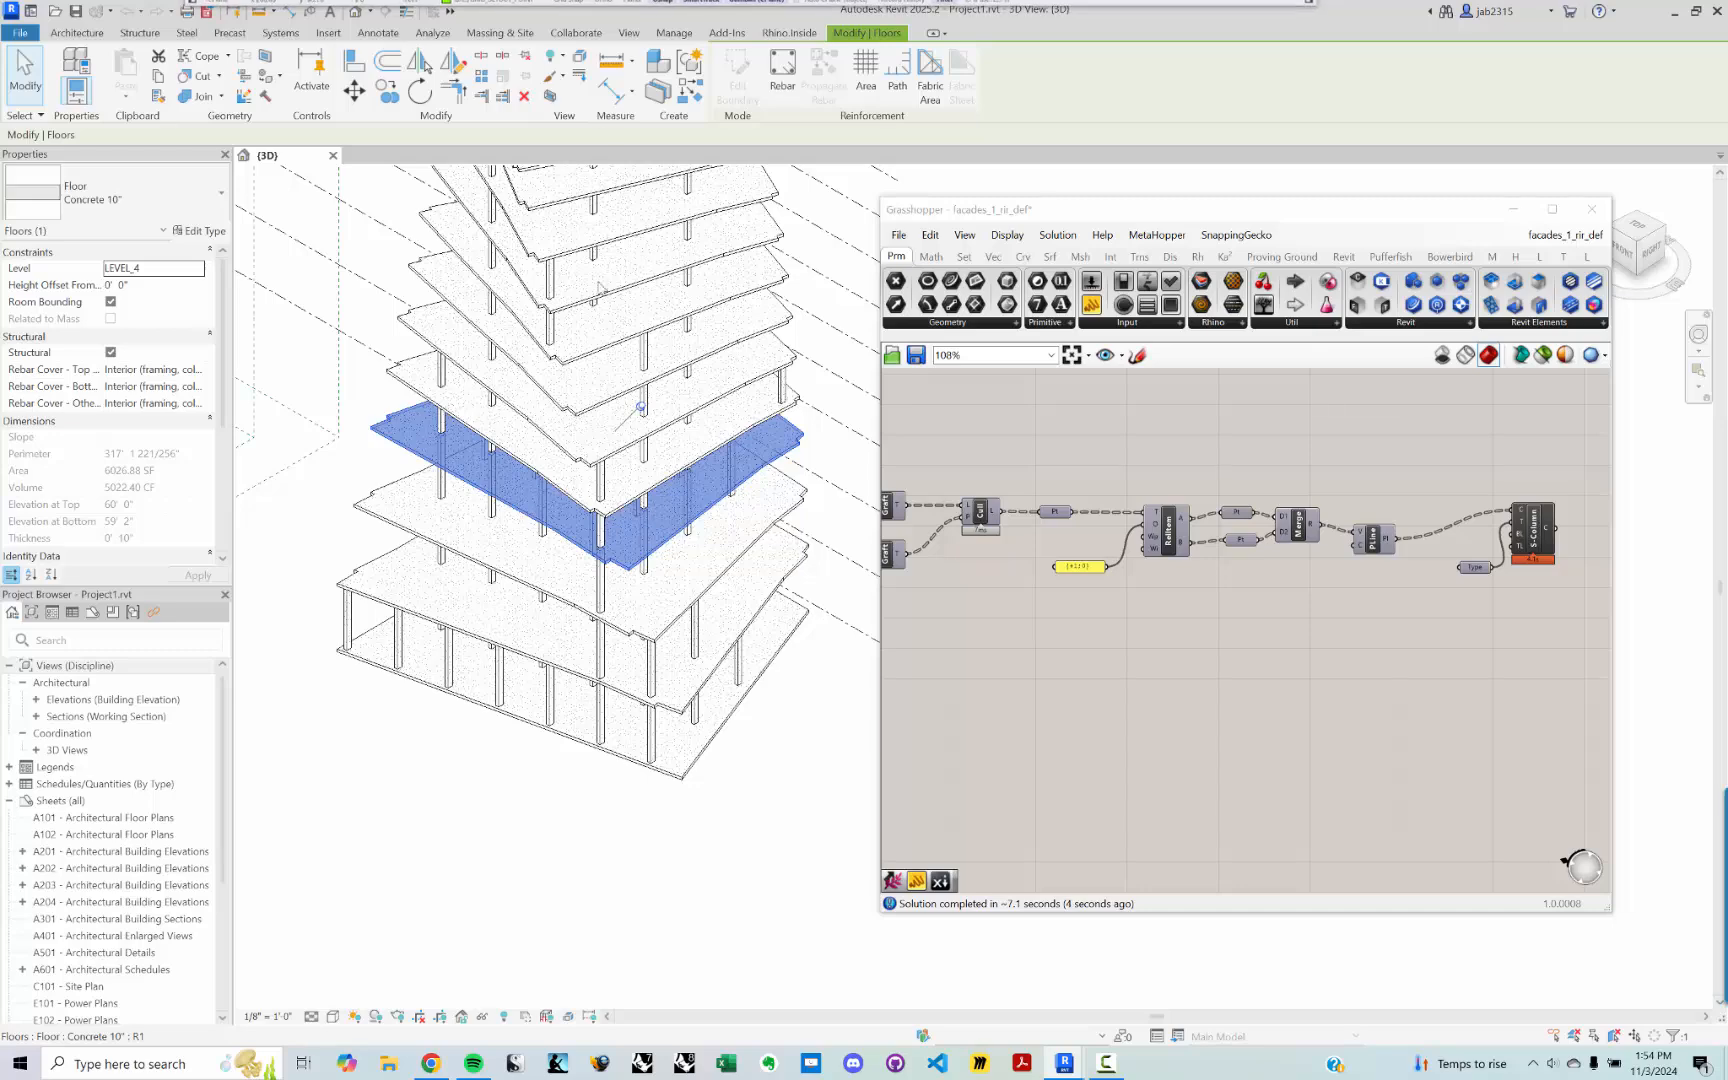
pyautogui.click(717, 831)
pyautogui.keyDown('shift'); pyautogui.moveTo(621, 705); pyautogui.dragTo(694, 712, button='middle'); pyautogui.keyUp('shift')
pyautogui.moveTo(499, 693); pyautogui.dragTo(465, 889, button='middle')
pyautogui.moveTo(617, 402); pyautogui.dragTo(605, 648, button='middle')
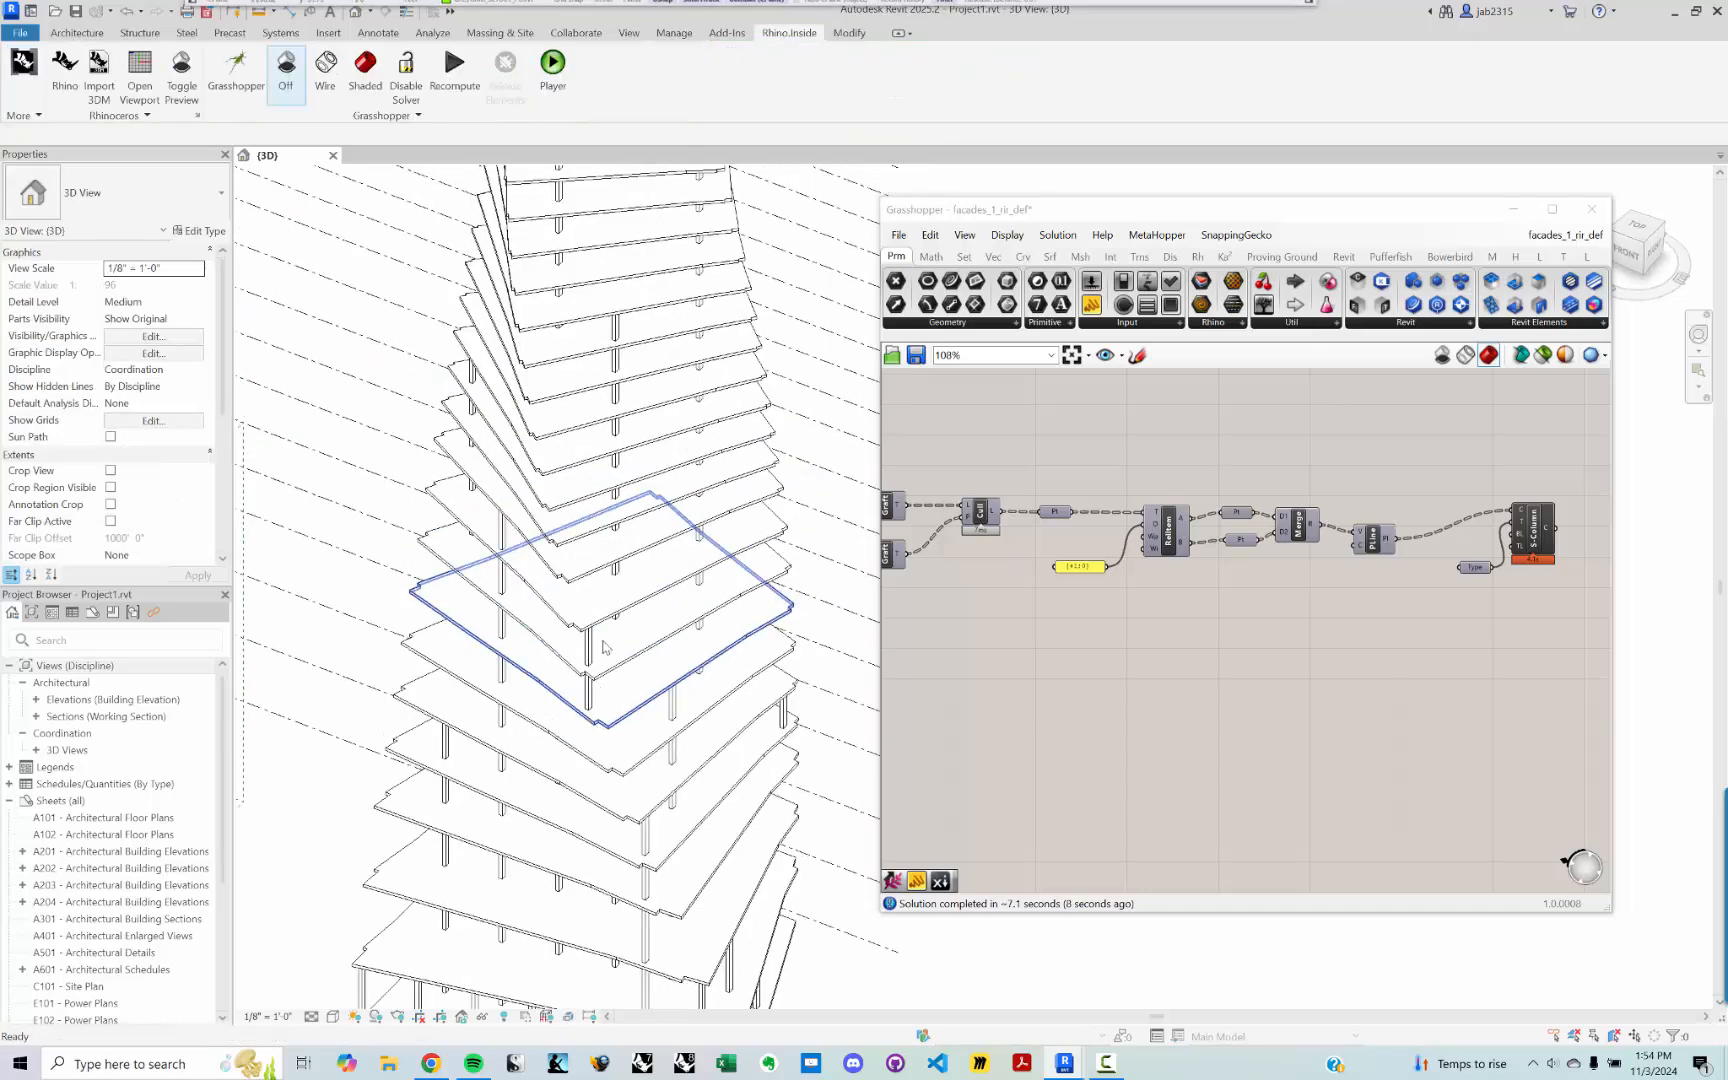
pyautogui.moveTo(675, 418); pyautogui.dragTo(700, 345, button='middle')
pyautogui.keyDown('shift'); pyautogui.moveTo(333, 360); pyautogui.dragTo(601, 583, button='middle'); pyautogui.keyUp('shift')
pyautogui.keyDown('shift'); pyautogui.moveTo(651, 628); pyautogui.dragTo(457, 497, button='middle'); pyautogui.keyUp('shift')
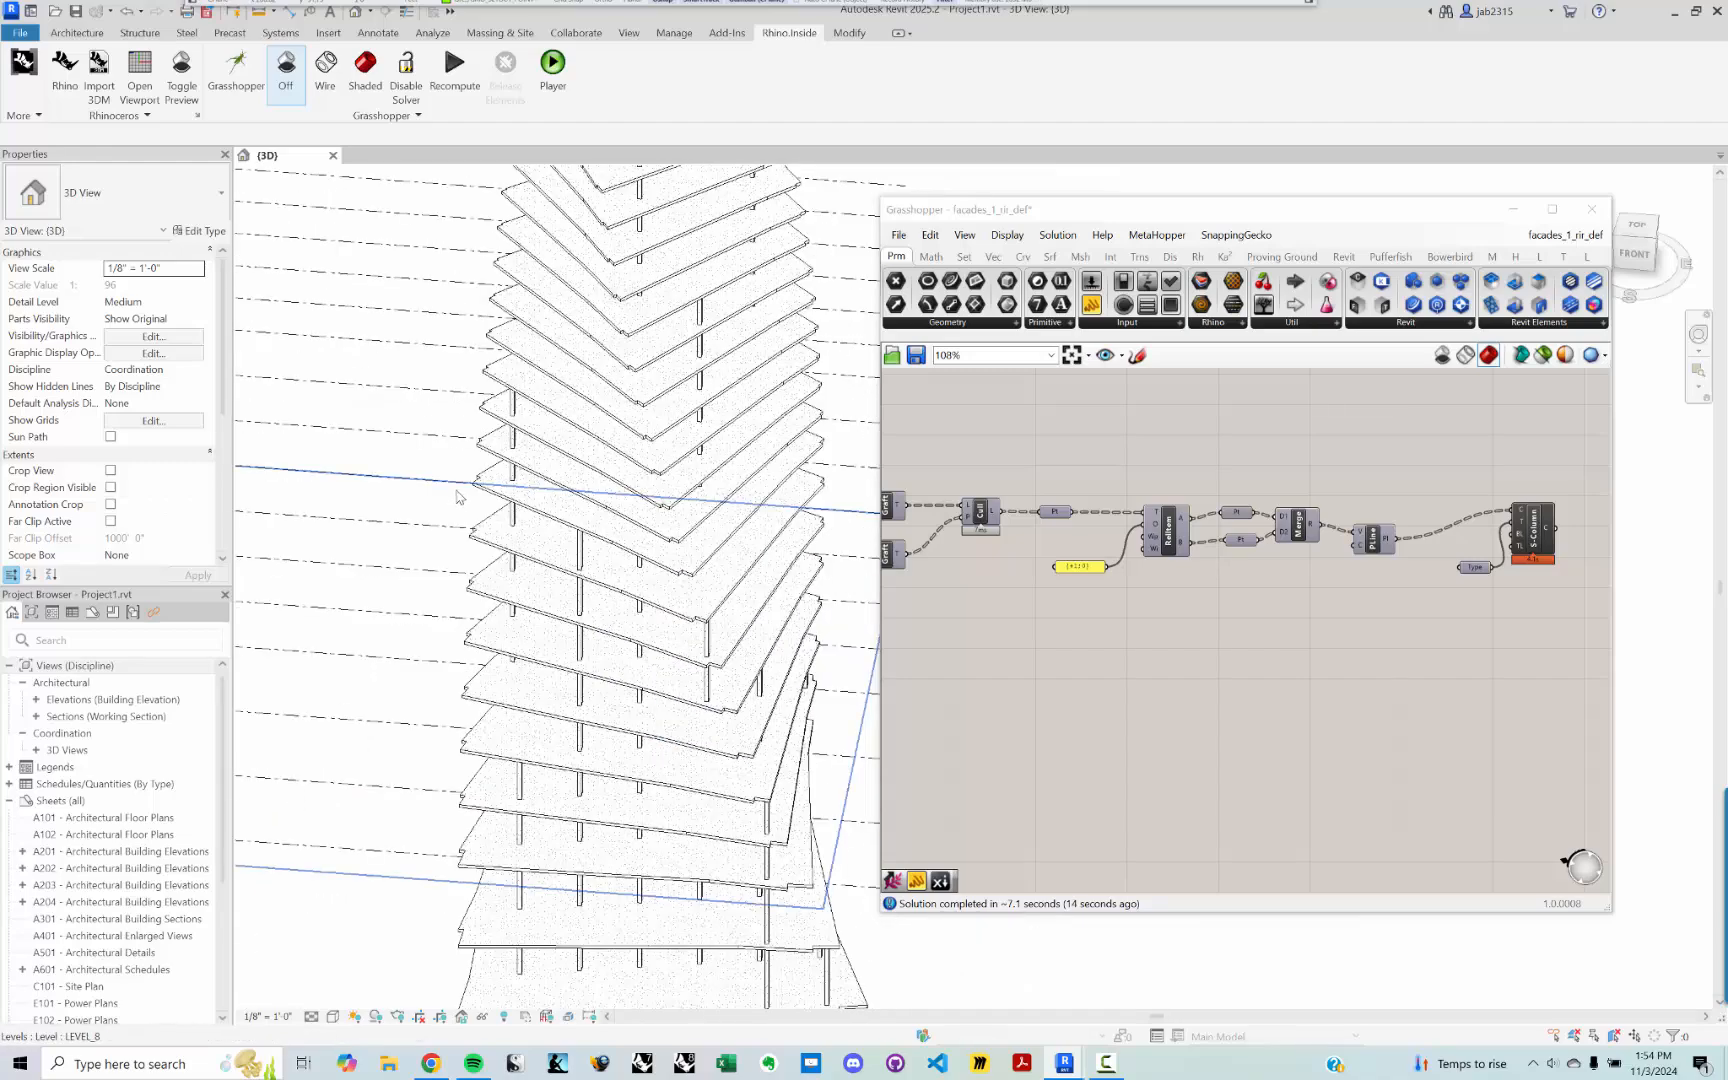
# Step: Examine the columns on the tower's upper floors in Revit and compare them with the whole tower's twisting form
pyautogui.keyDown('shift'); pyautogui.moveTo(604, 535); pyautogui.dragTo(606, 637, button='middle'); pyautogui.keyUp('shift')
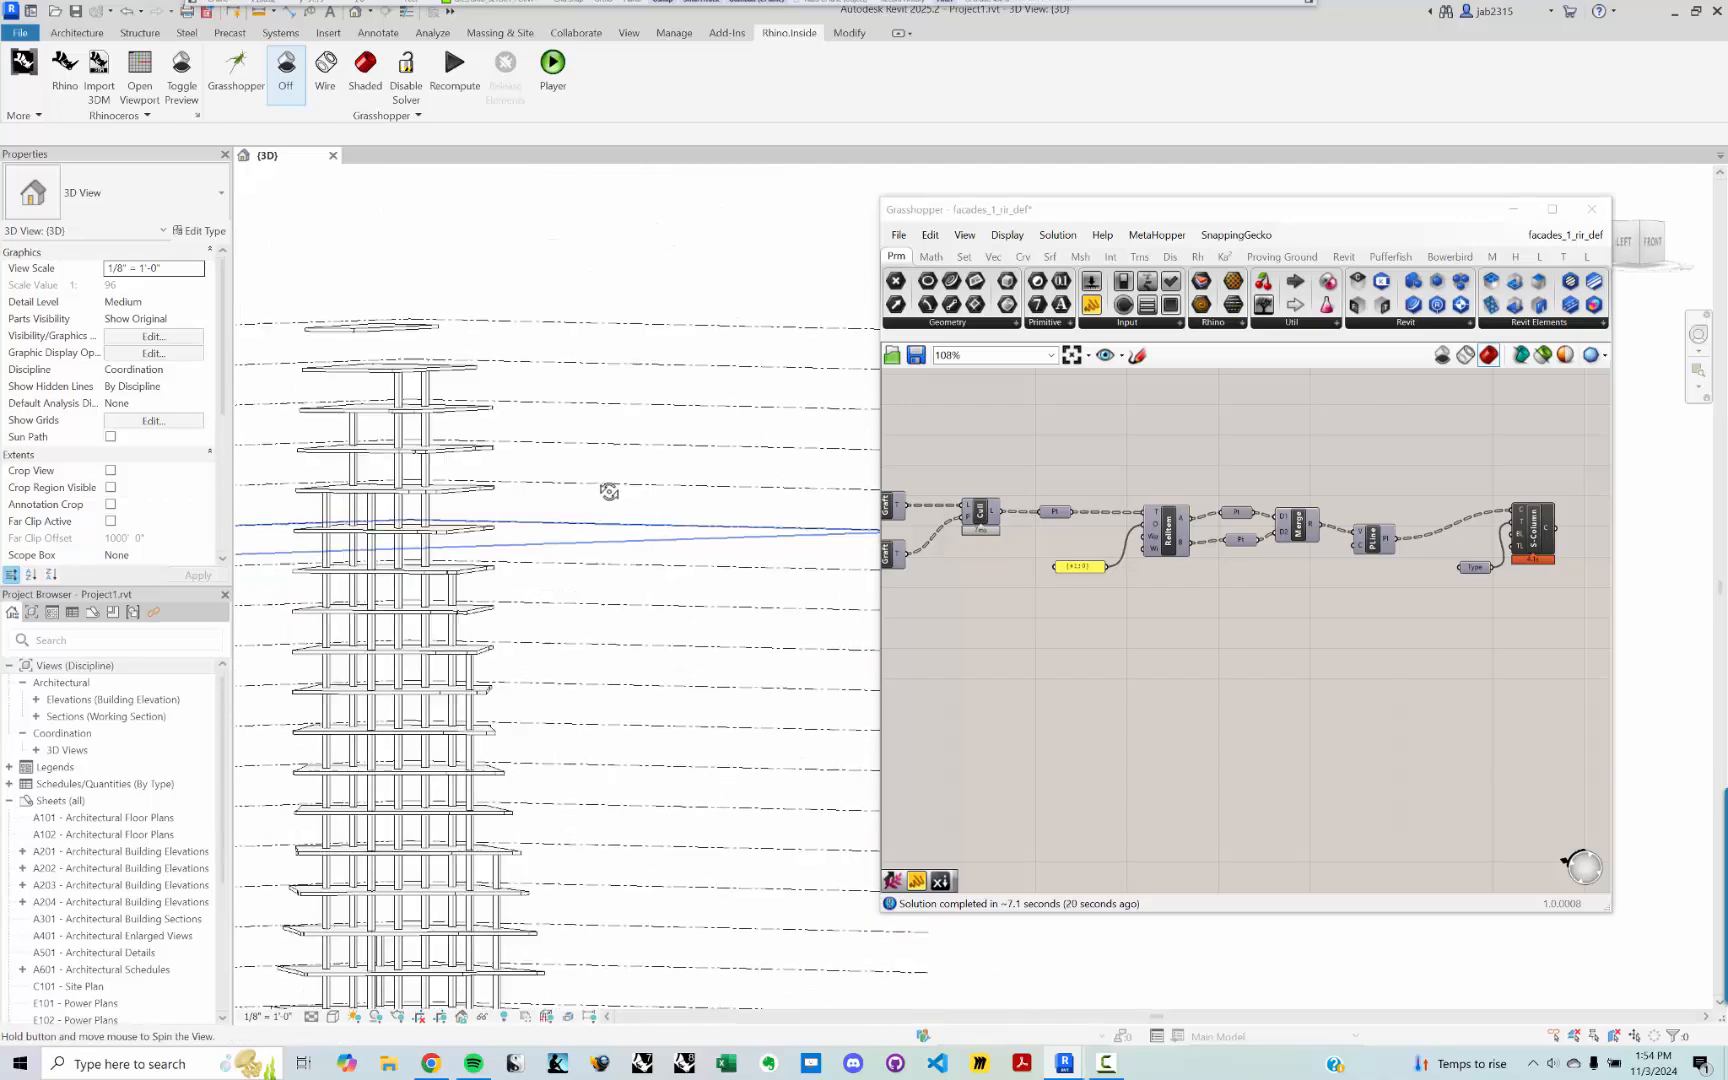
pyautogui.keyDown('shift'); pyautogui.moveTo(614, 536); pyautogui.dragTo(500, 357, button='middle'); pyautogui.keyUp('shift')
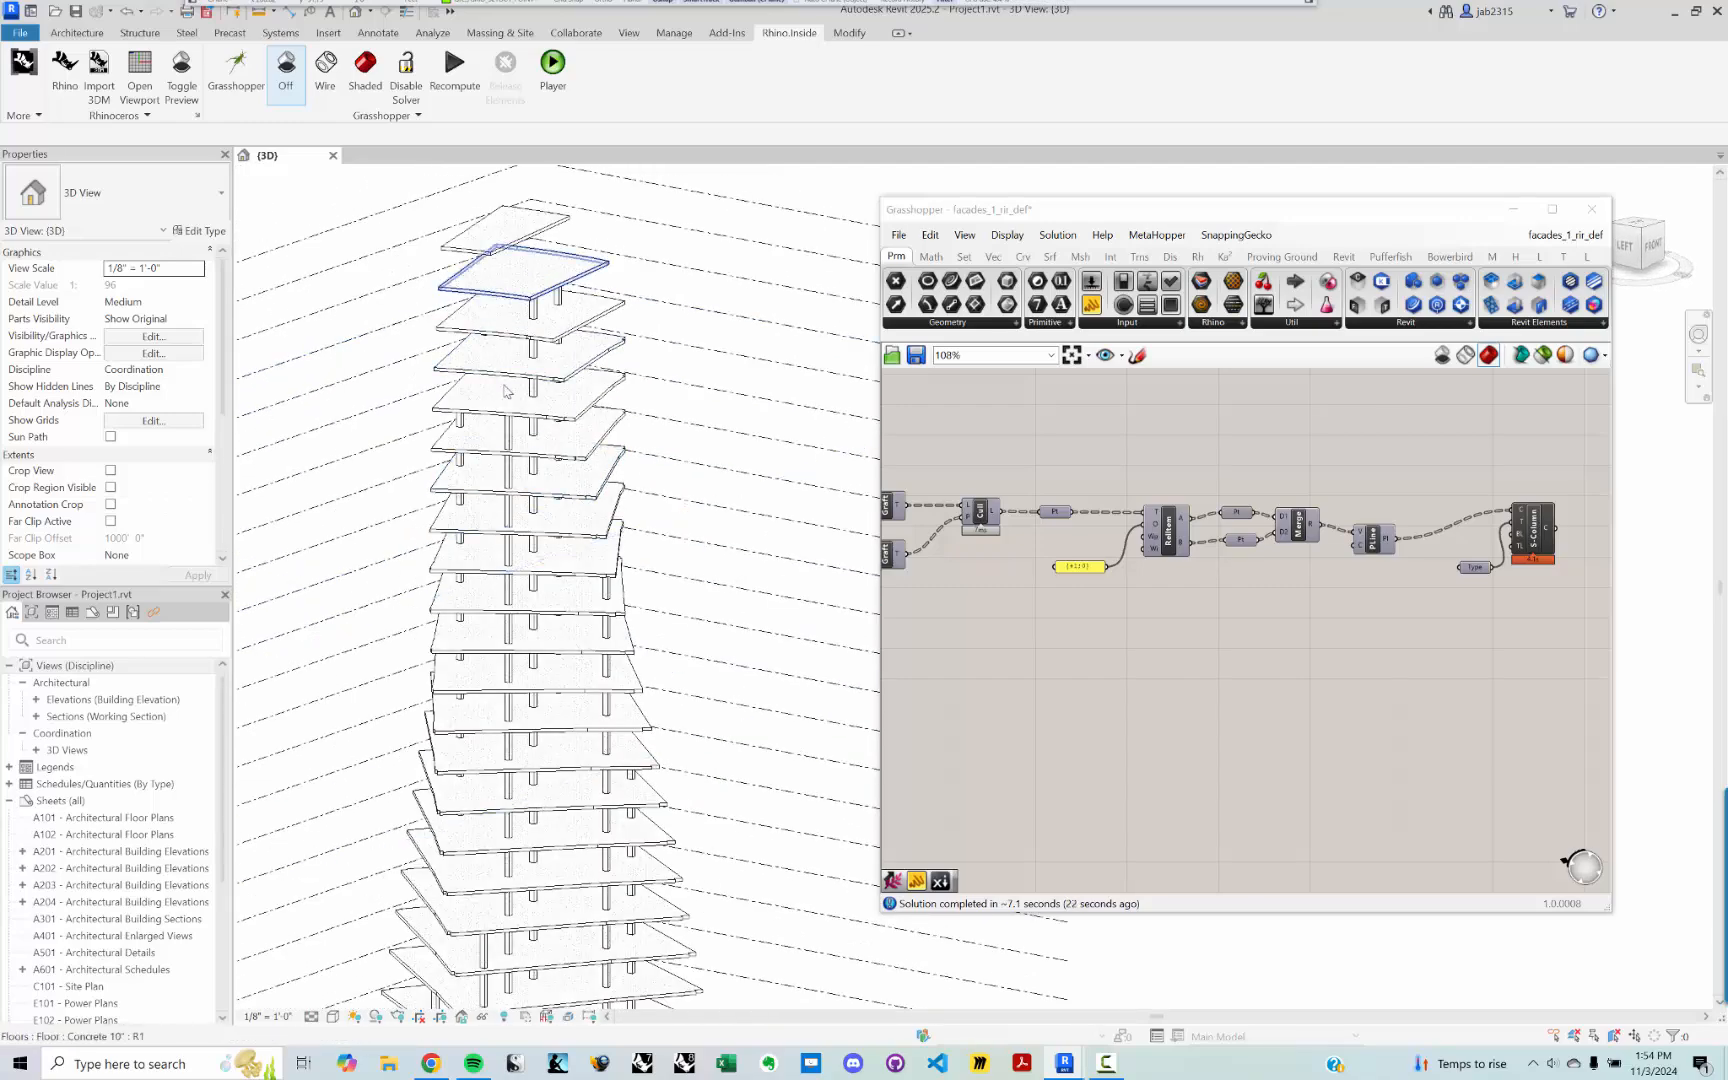
pyautogui.scroll(5, 590, 350)
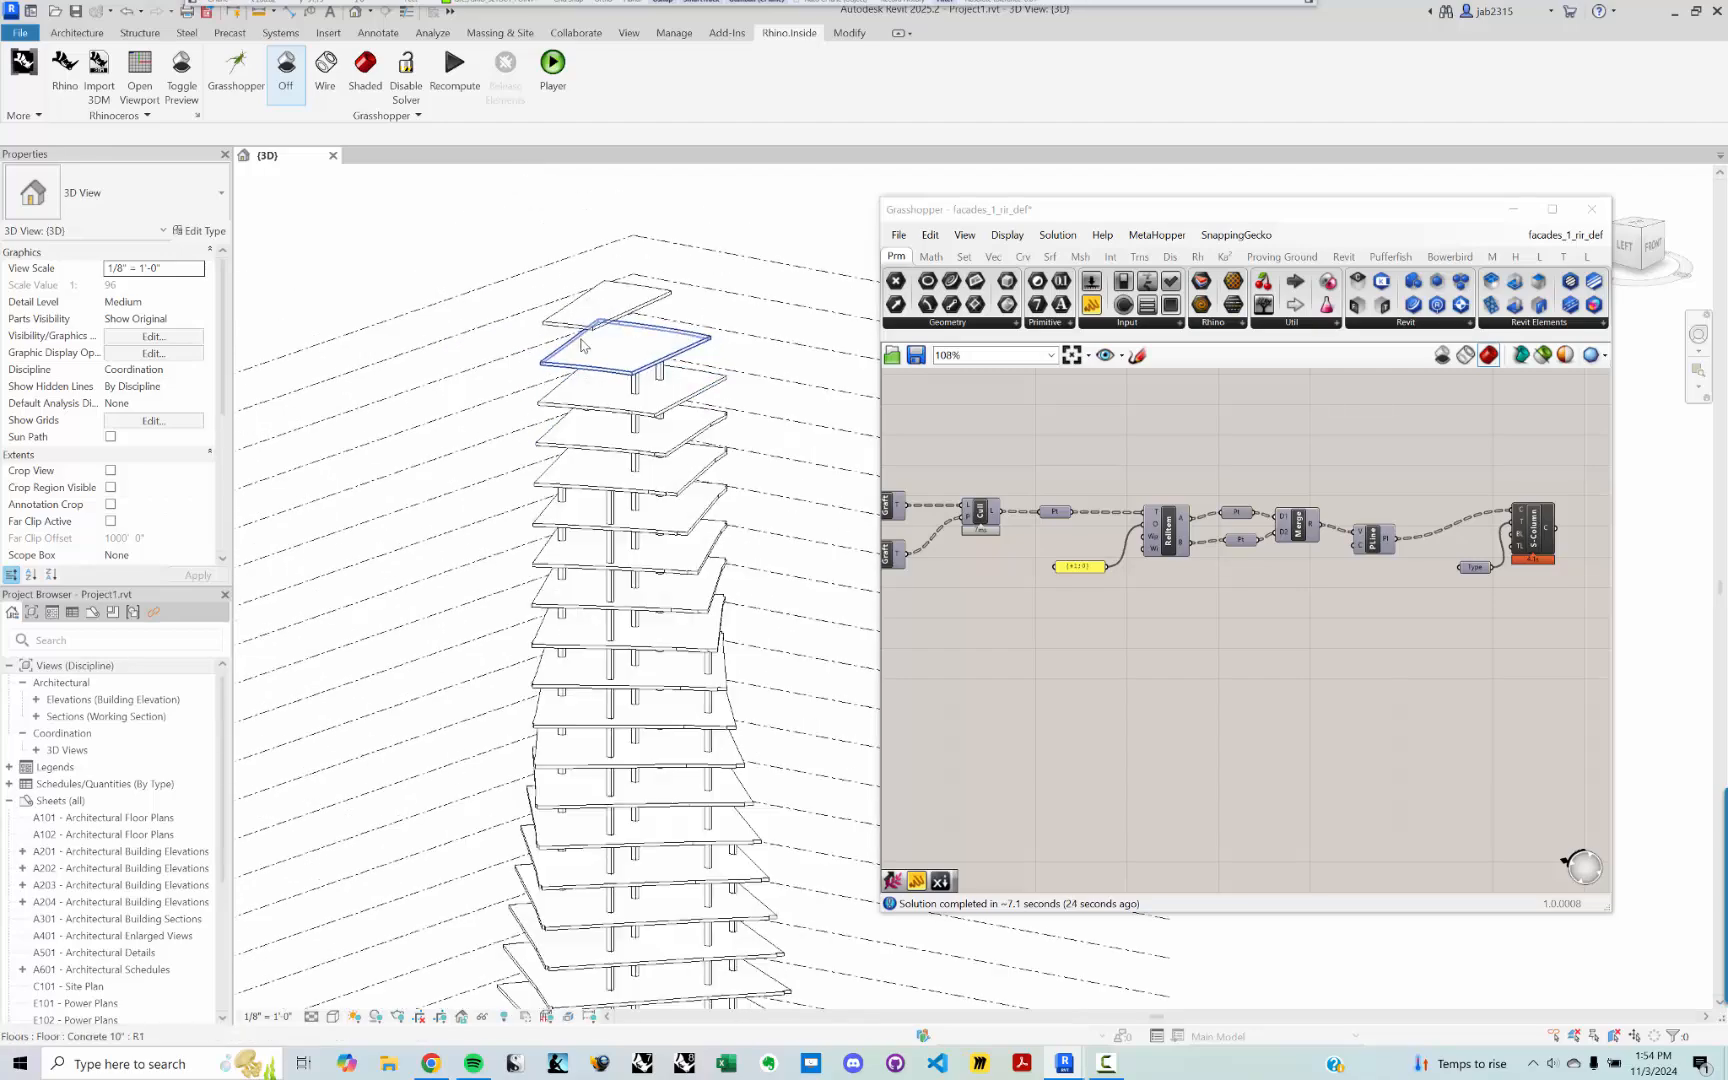
pyautogui.keyDown('shift'); pyautogui.moveTo(632, 478); pyautogui.dragTo(621, 440, button='middle'); pyautogui.keyUp('shift')
pyautogui.scroll(-2, 621, 440)
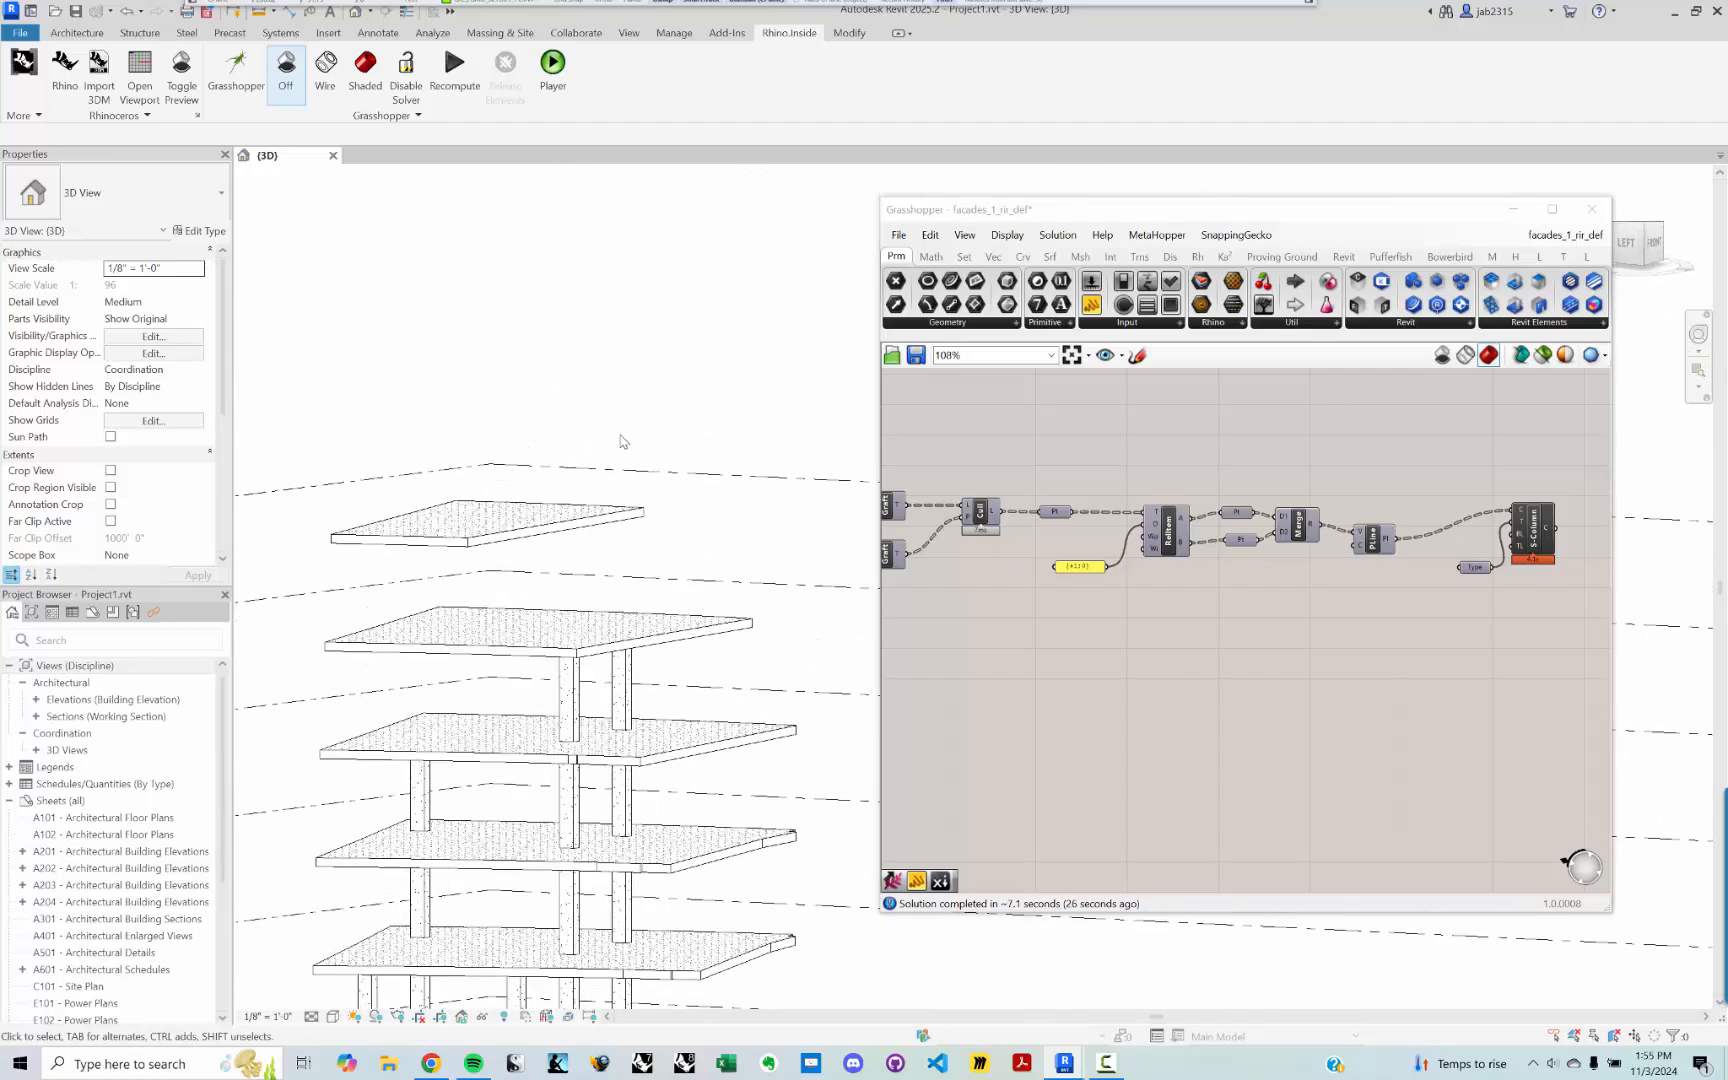
pyautogui.moveTo(590, 610); pyautogui.dragTo(722, 475, button='middle')
pyautogui.scroll(-4, 711, 537)
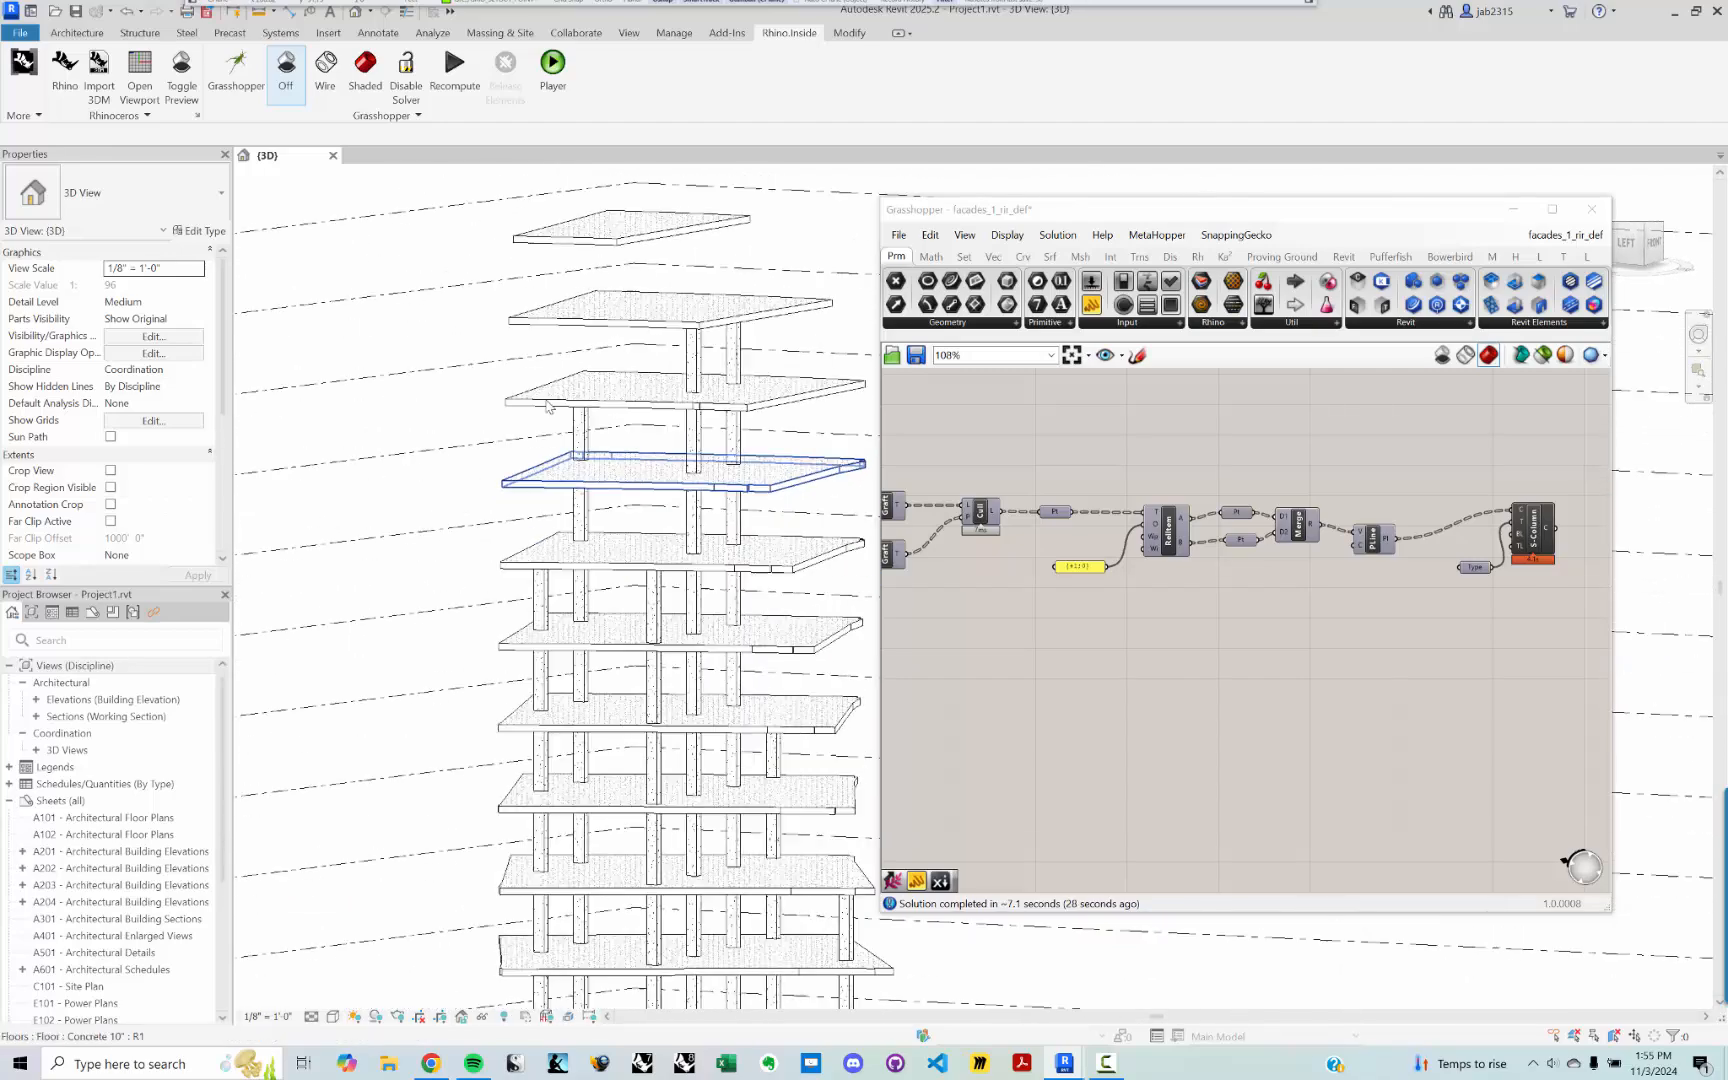
pyautogui.keyDown('shift'); pyautogui.moveTo(797, 598); pyautogui.dragTo(720, 442, button='middle'); pyautogui.keyUp('shift')
pyautogui.scroll(-4, 712, 436)
pyautogui.keyDown('shift'); pyautogui.moveTo(697, 303); pyautogui.dragTo(679, 650, button='middle'); pyautogui.keyUp('shift')
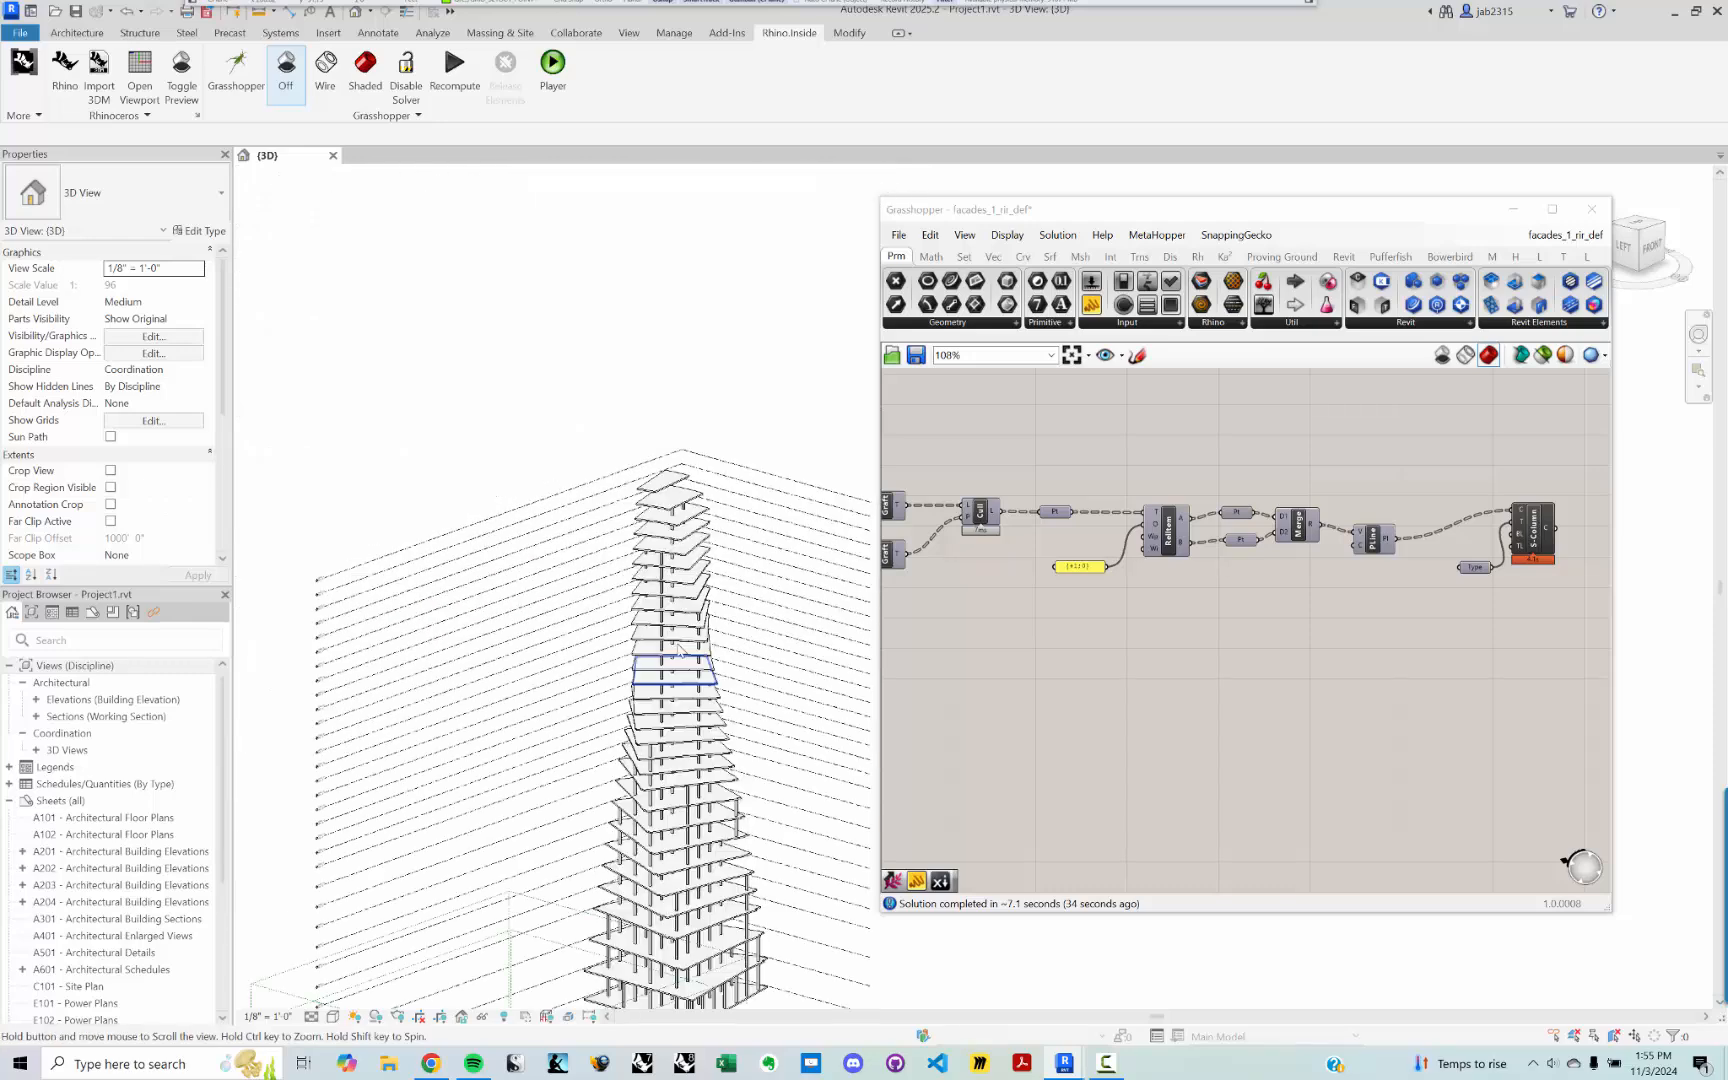
pyautogui.scroll(5, 681, 531)
pyautogui.moveTo(628, 791); pyautogui.dragTo(658, 788, button='middle')
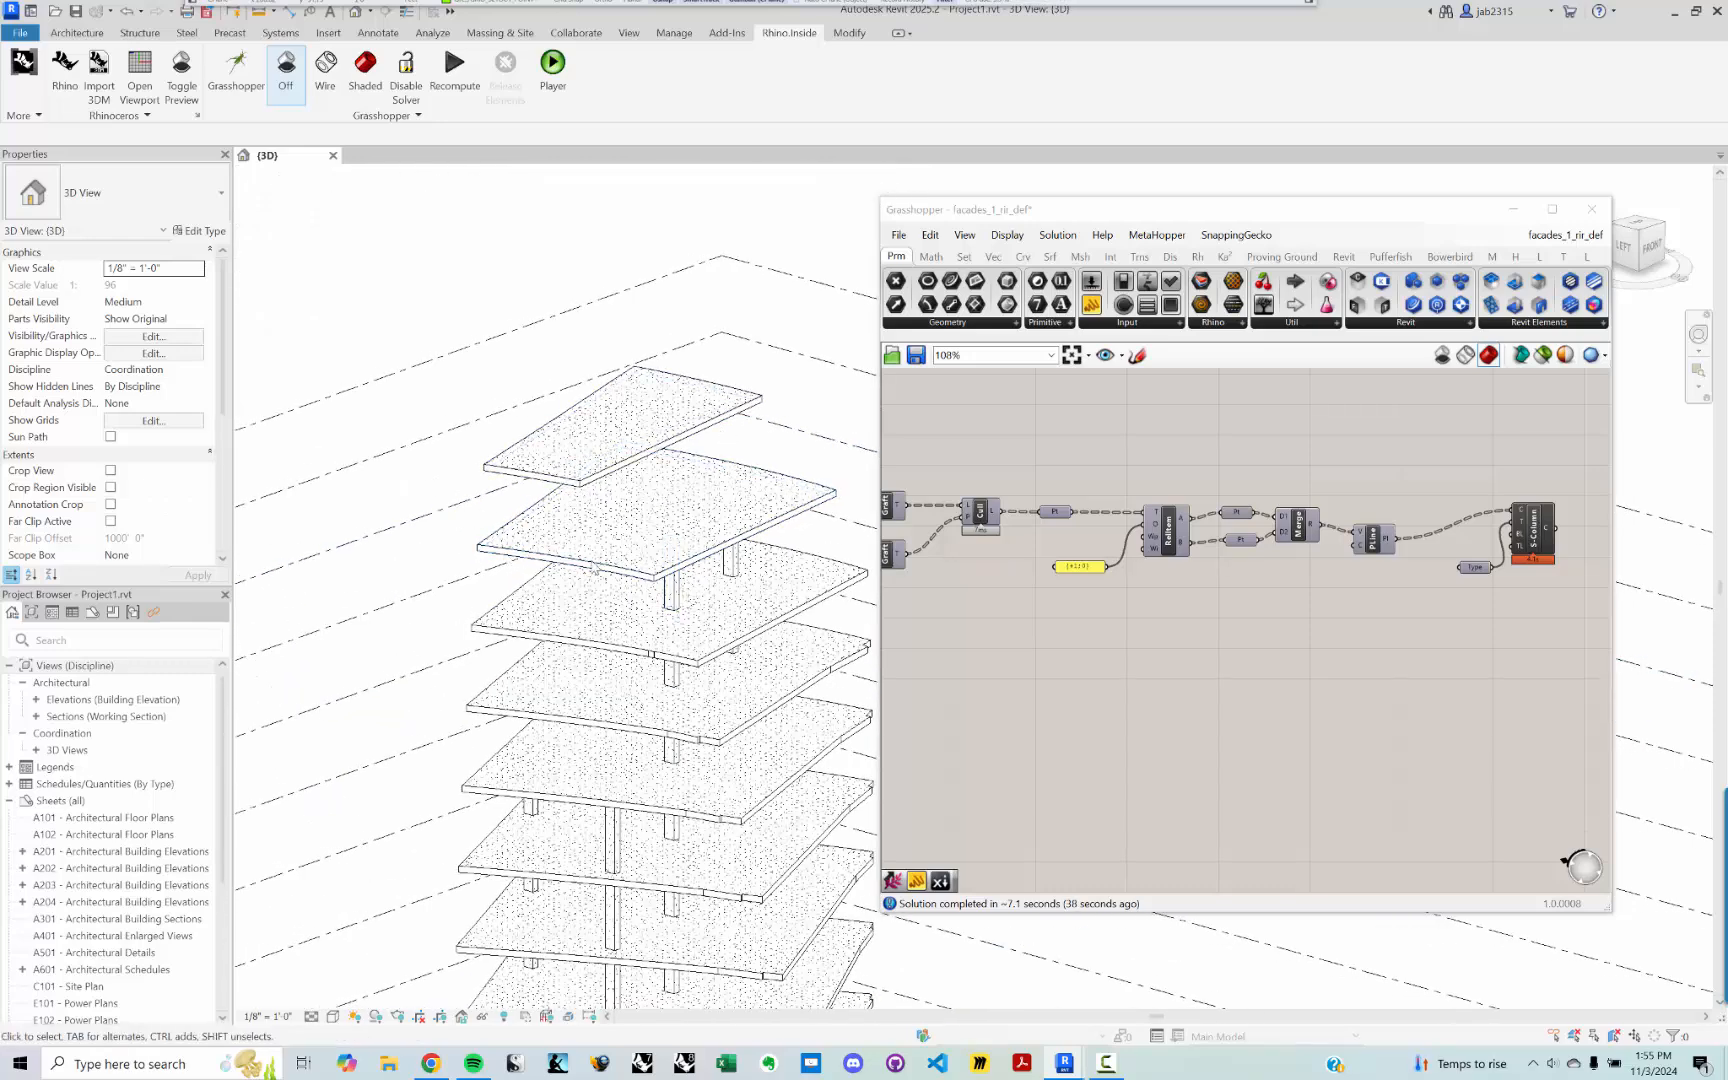
pyautogui.scroll(-4, 540, 527)
pyautogui.moveTo(540, 527); pyautogui.dragTo(741, 548, button='middle')
pyautogui.scroll(4, 551, 849)
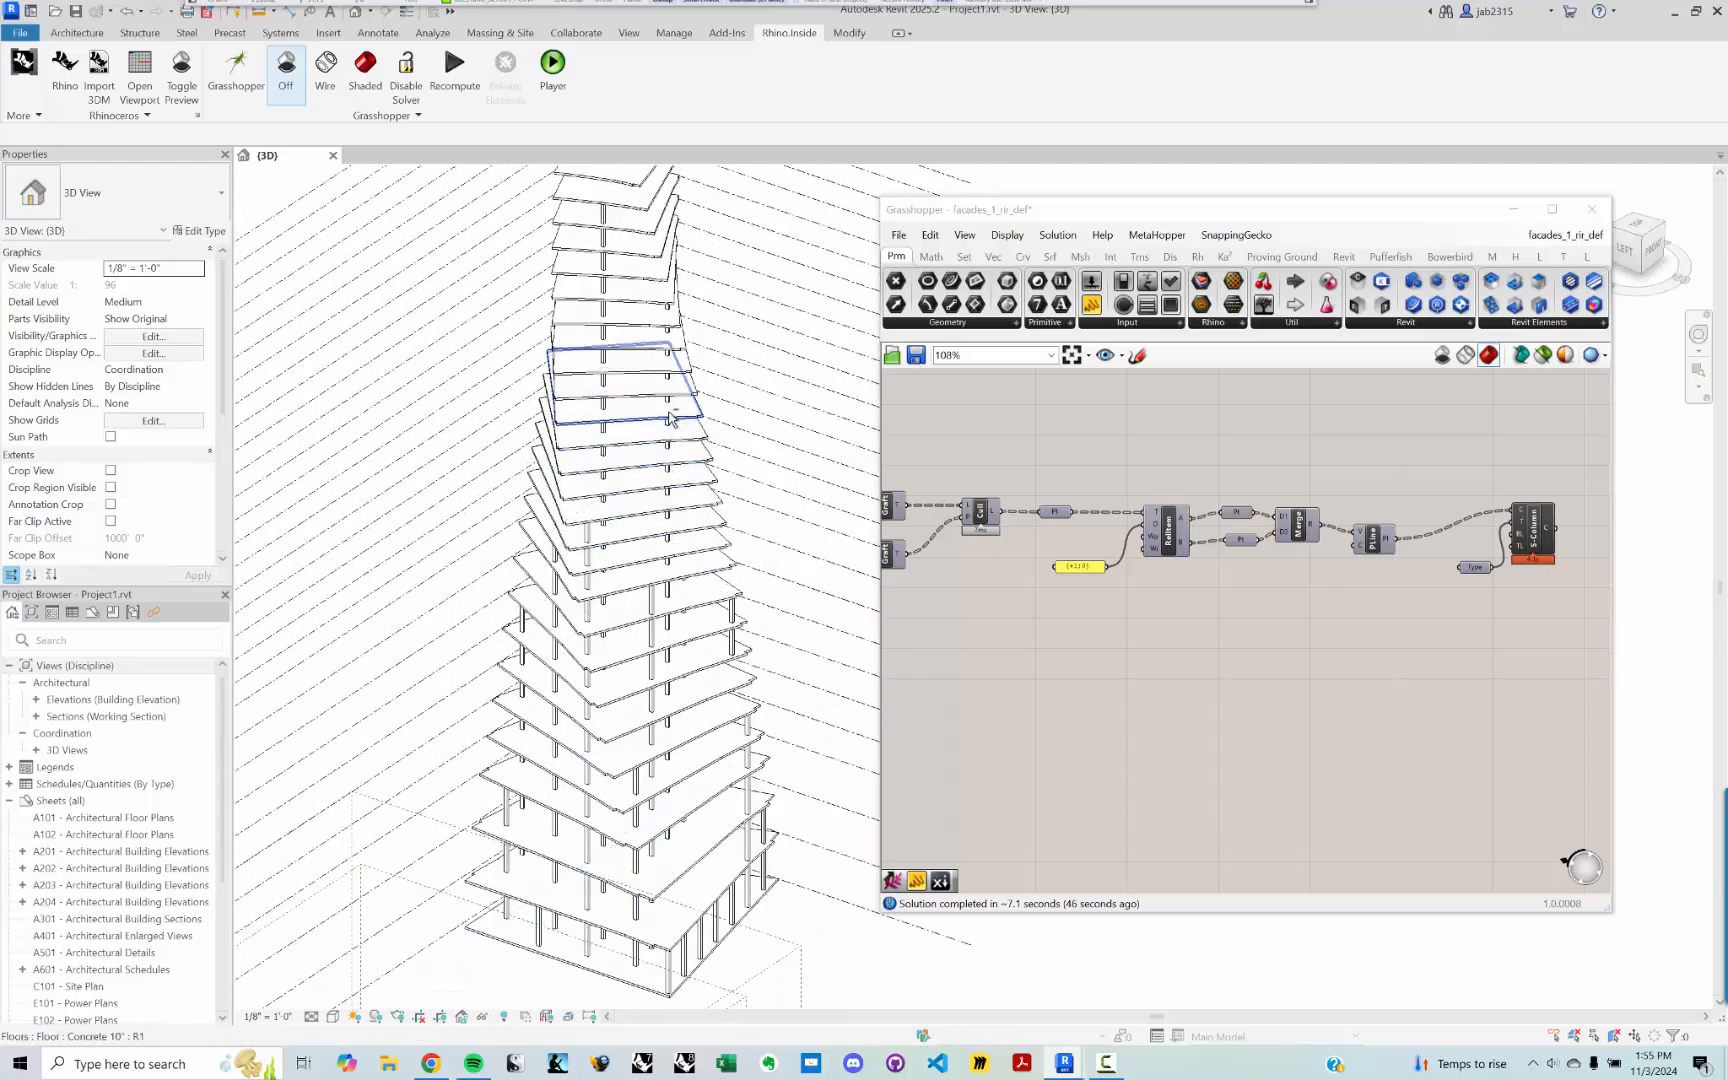
pyautogui.keyDown('shift'); pyautogui.moveTo(670, 418); pyautogui.dragTo(600, 640, button='middle'); pyautogui.keyUp('shift')
# Step: Review the Simplify and Offset section of the Grasshopper definition and inspect the columns around the tower's base floors in Revit
pyautogui.rightClick(1103, 663)
pyautogui.moveTo(1038, 613); pyautogui.dragTo(1366, 602, button='right')
pyautogui.moveTo(1250, 603); pyautogui.dragTo(1470, 560, button='right')
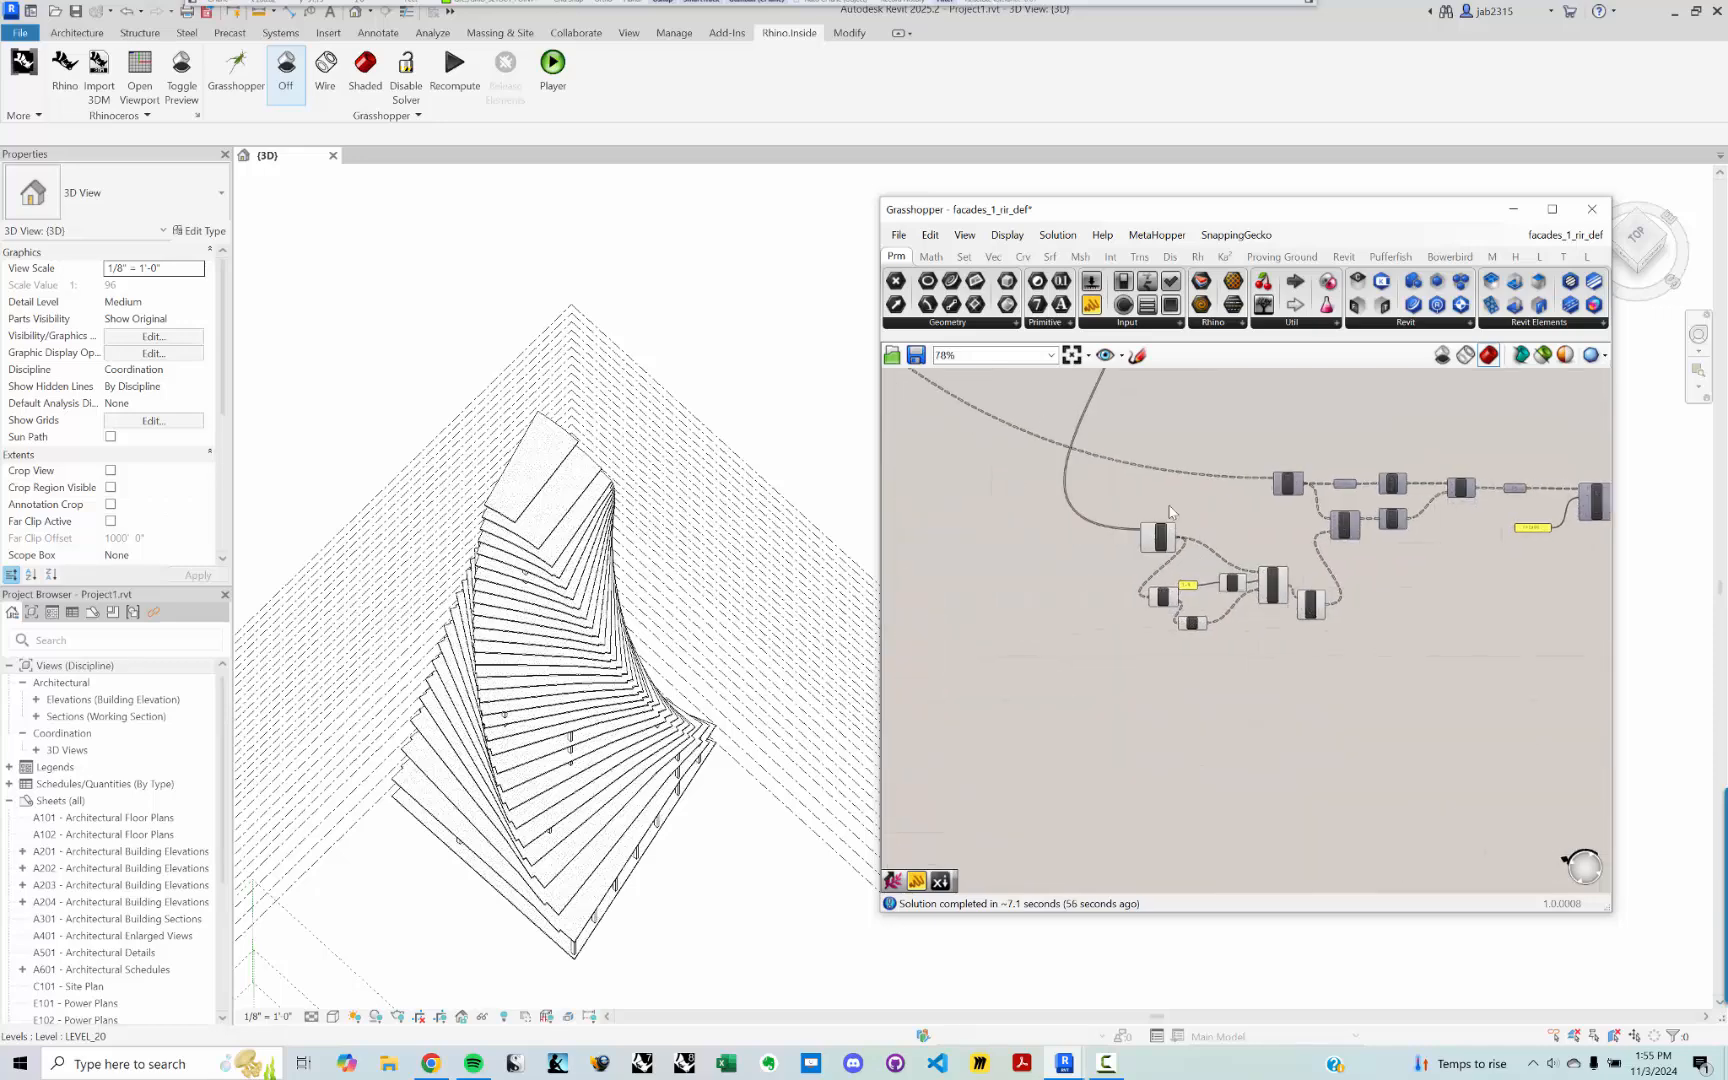
pyautogui.scroll(2, 1197, 506)
pyautogui.keyDown('shift'); pyautogui.moveTo(603, 820); pyautogui.dragTo(645, 640, button='middle'); pyautogui.keyUp('shift')
pyautogui.scroll(4, 645, 665)
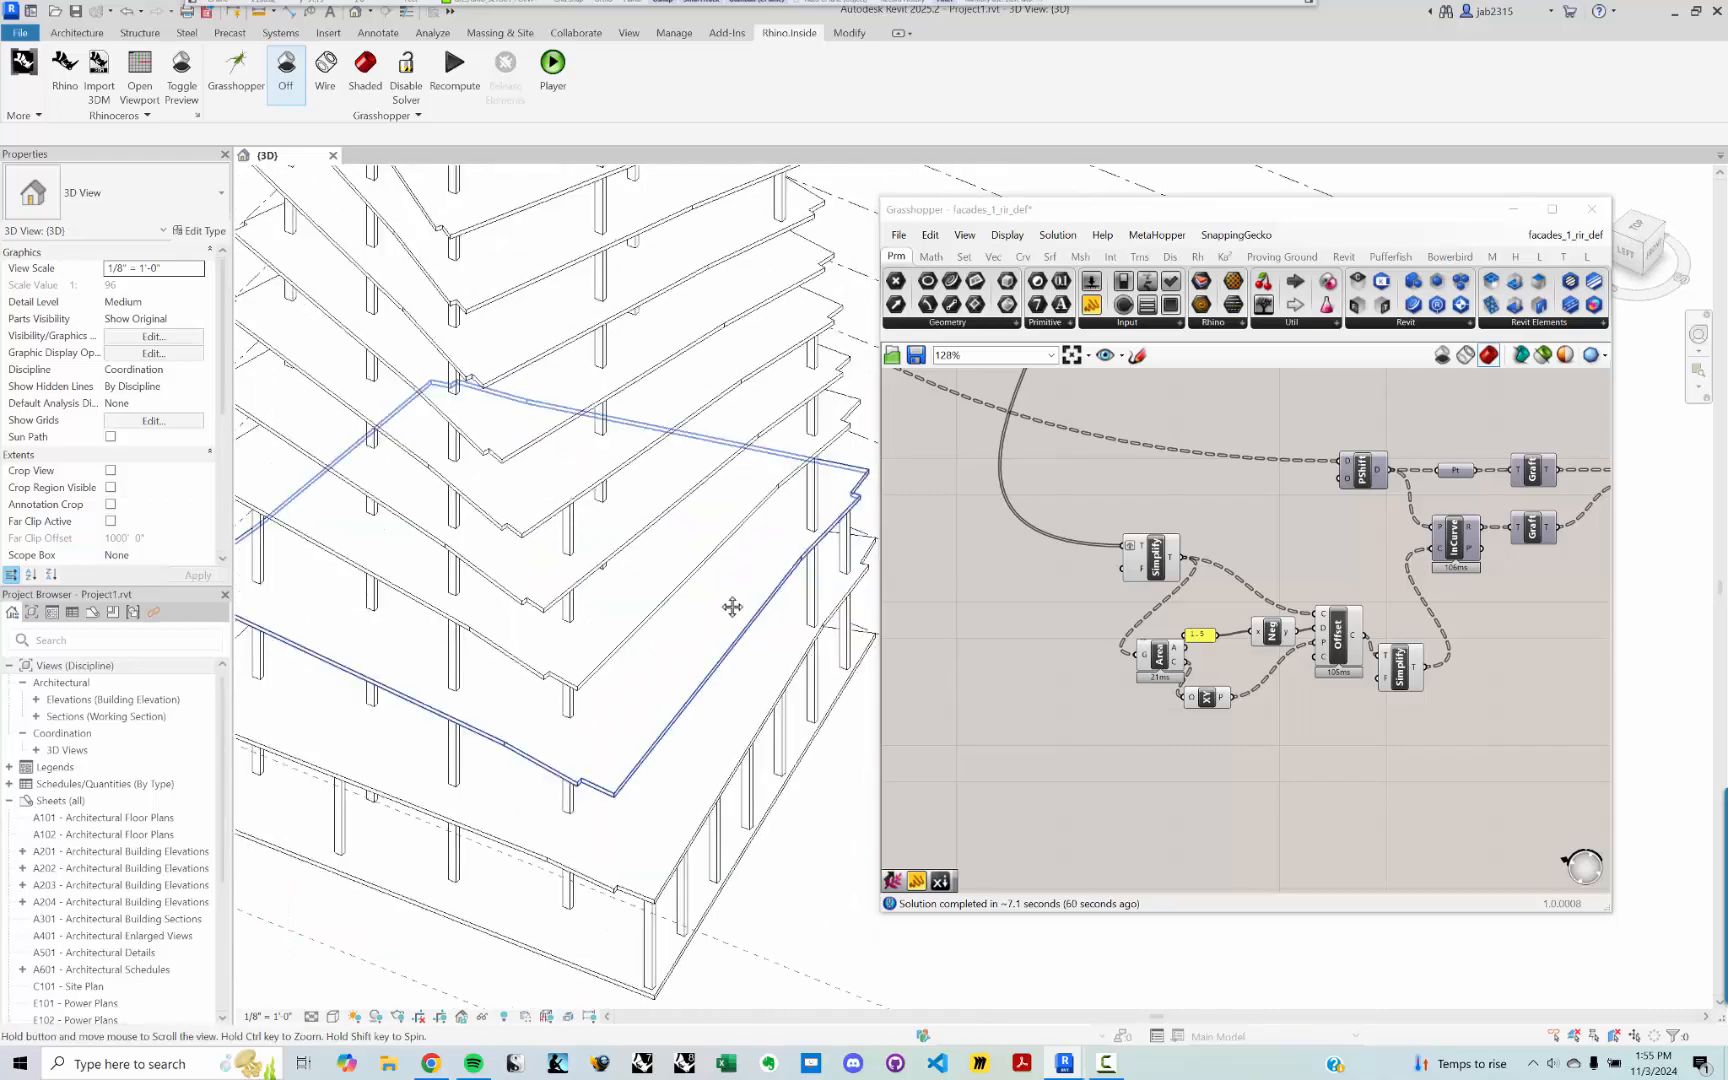
pyautogui.keyDown('shift'); pyautogui.moveTo(733, 605); pyautogui.dragTo(690, 560, button='middle'); pyautogui.keyUp('shift')
pyautogui.moveTo(342, 558); pyautogui.dragTo(412, 598, button='middle')
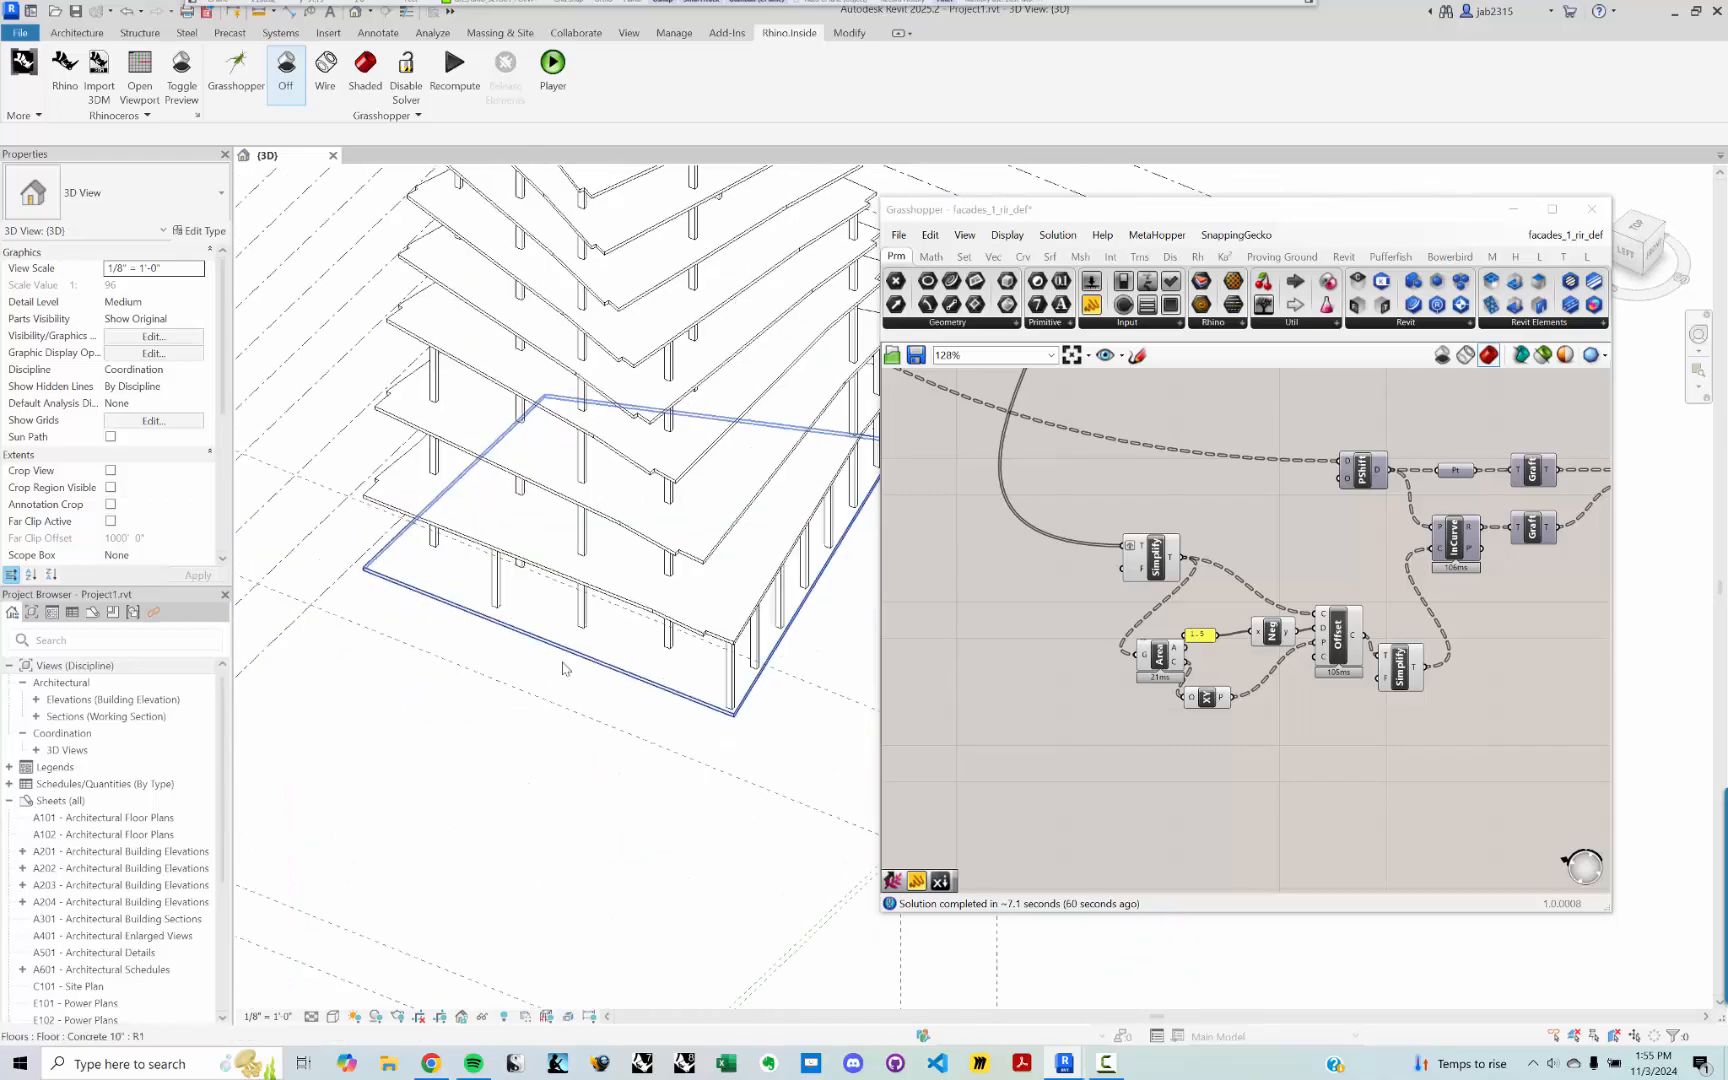
# Step: Examine the columns and slab edges around the corner of the tower's lower floors in the Revit 3D view
pyautogui.scroll(2, 660, 679)
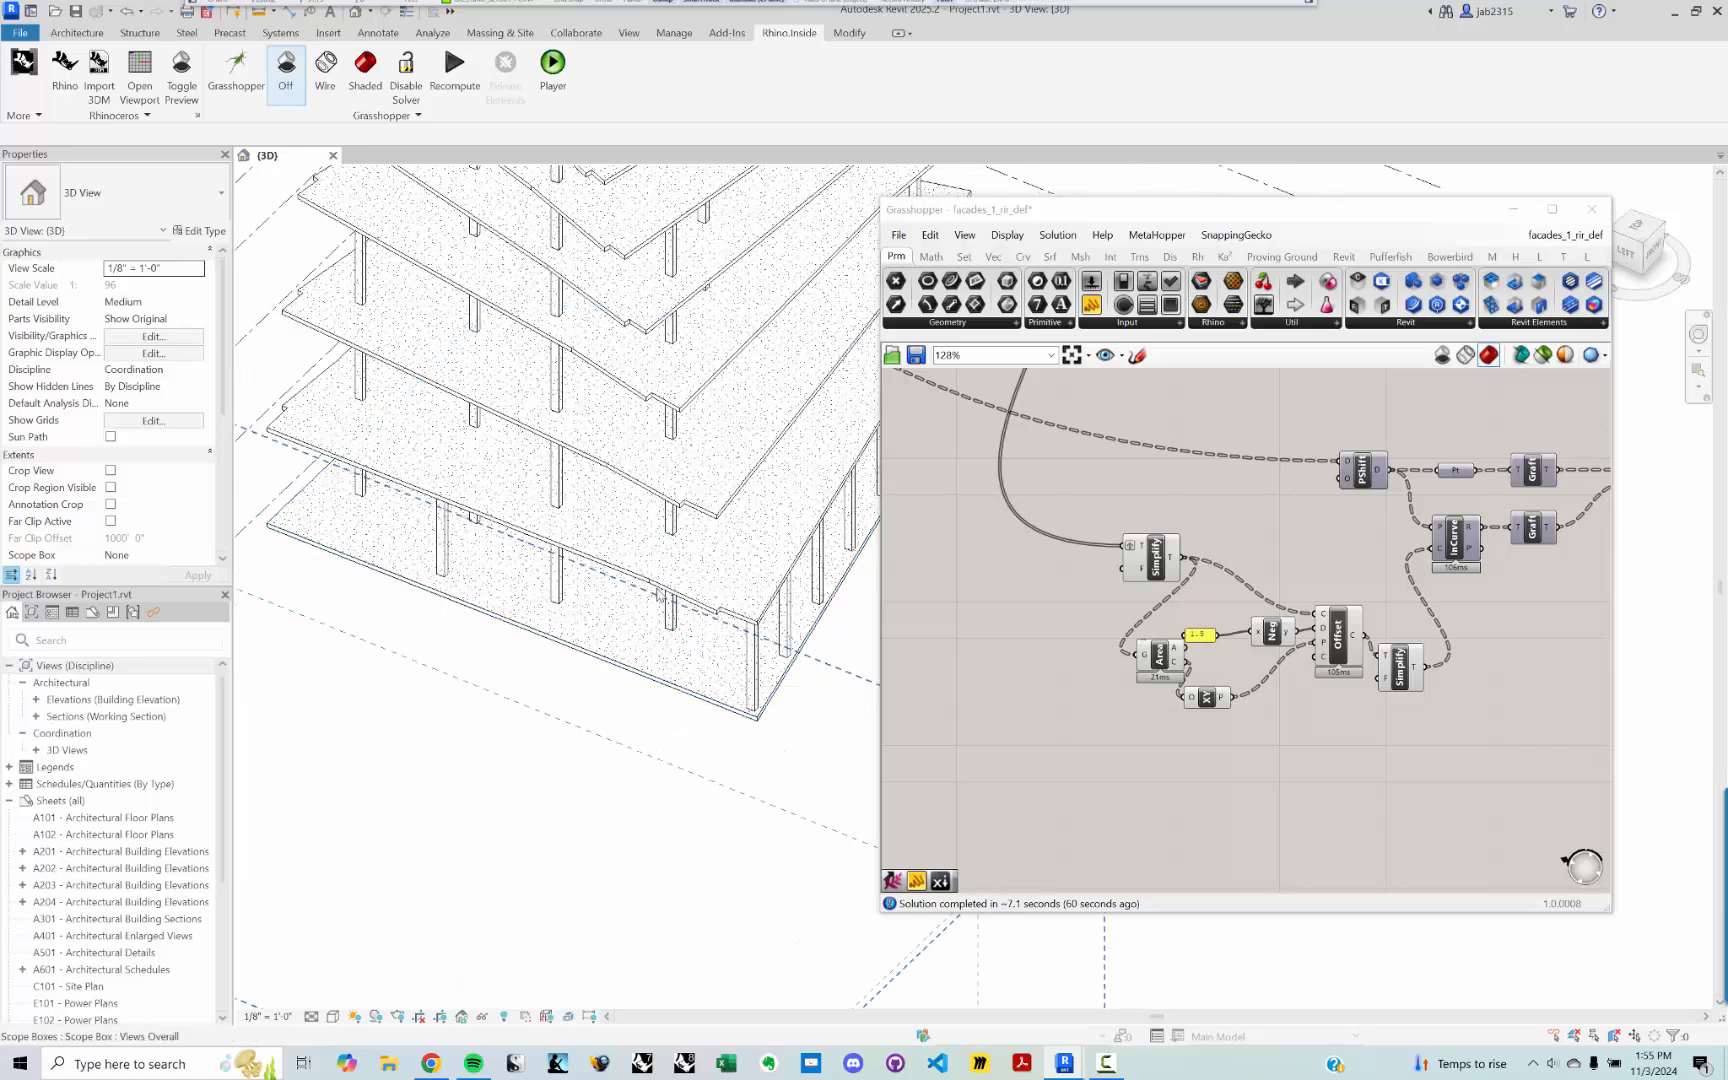
pyautogui.scroll(2, 657, 595)
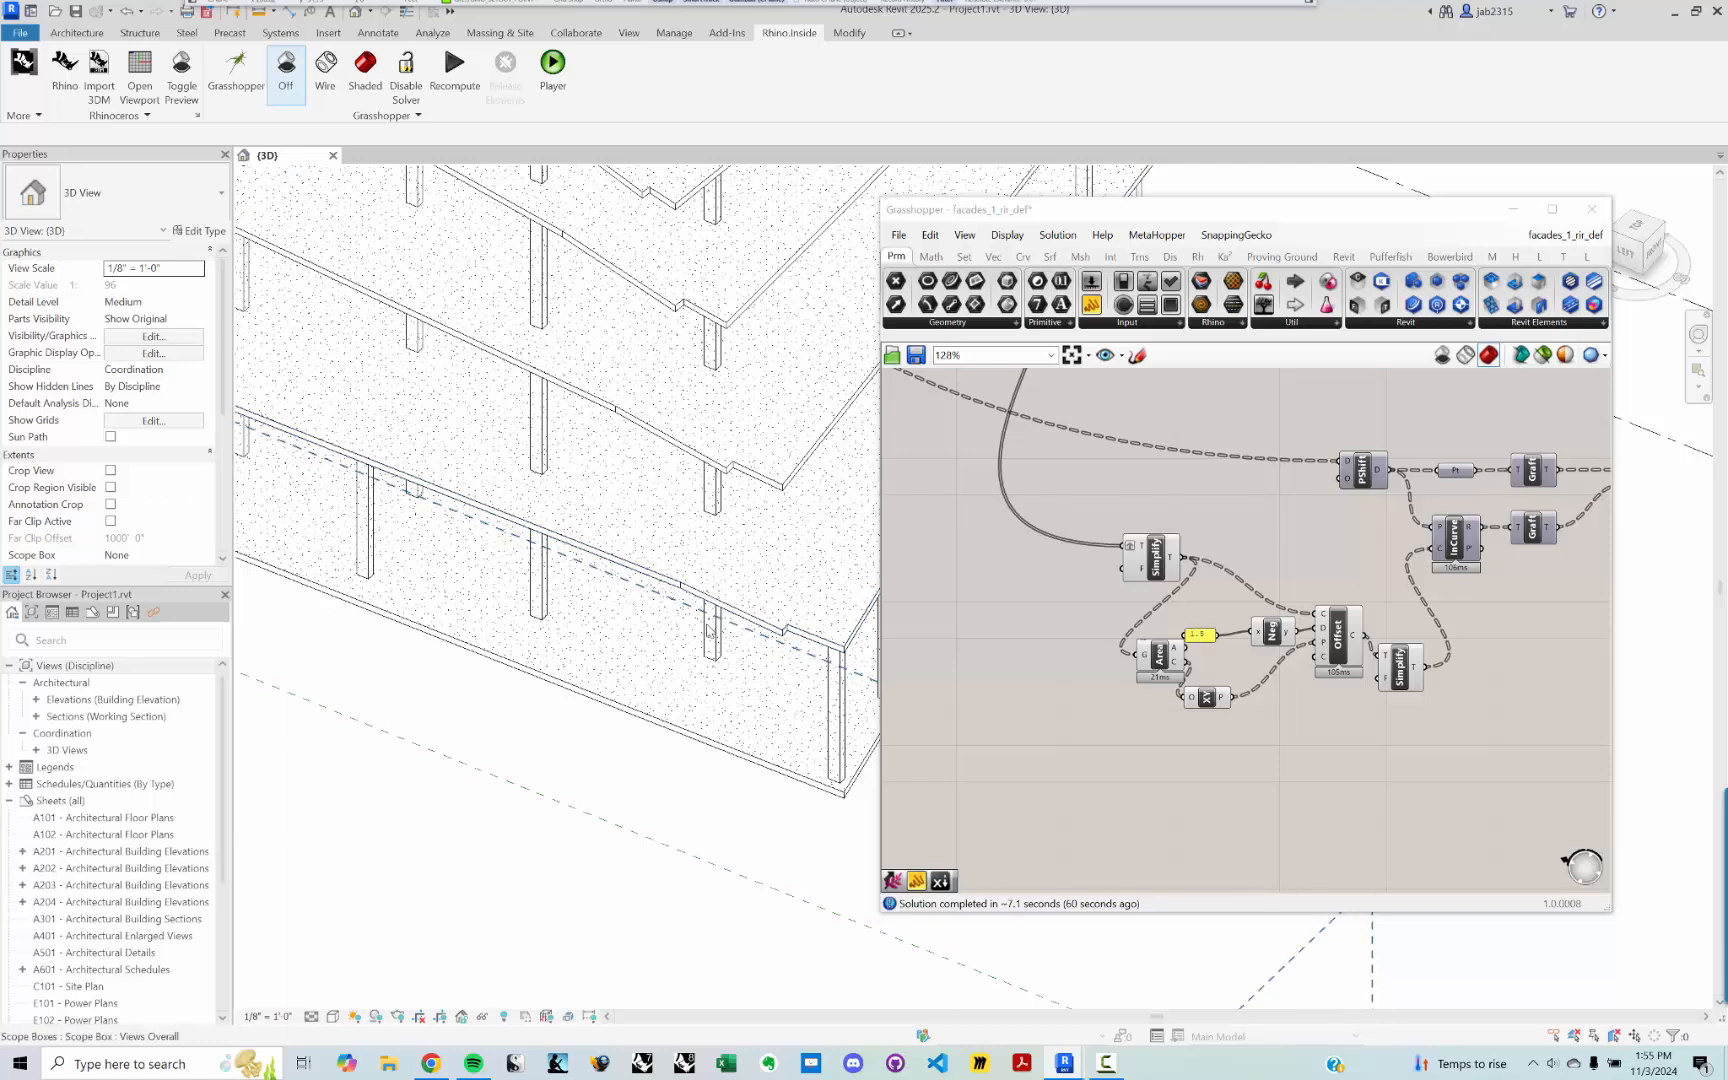
pyautogui.scroll(1, 708, 600)
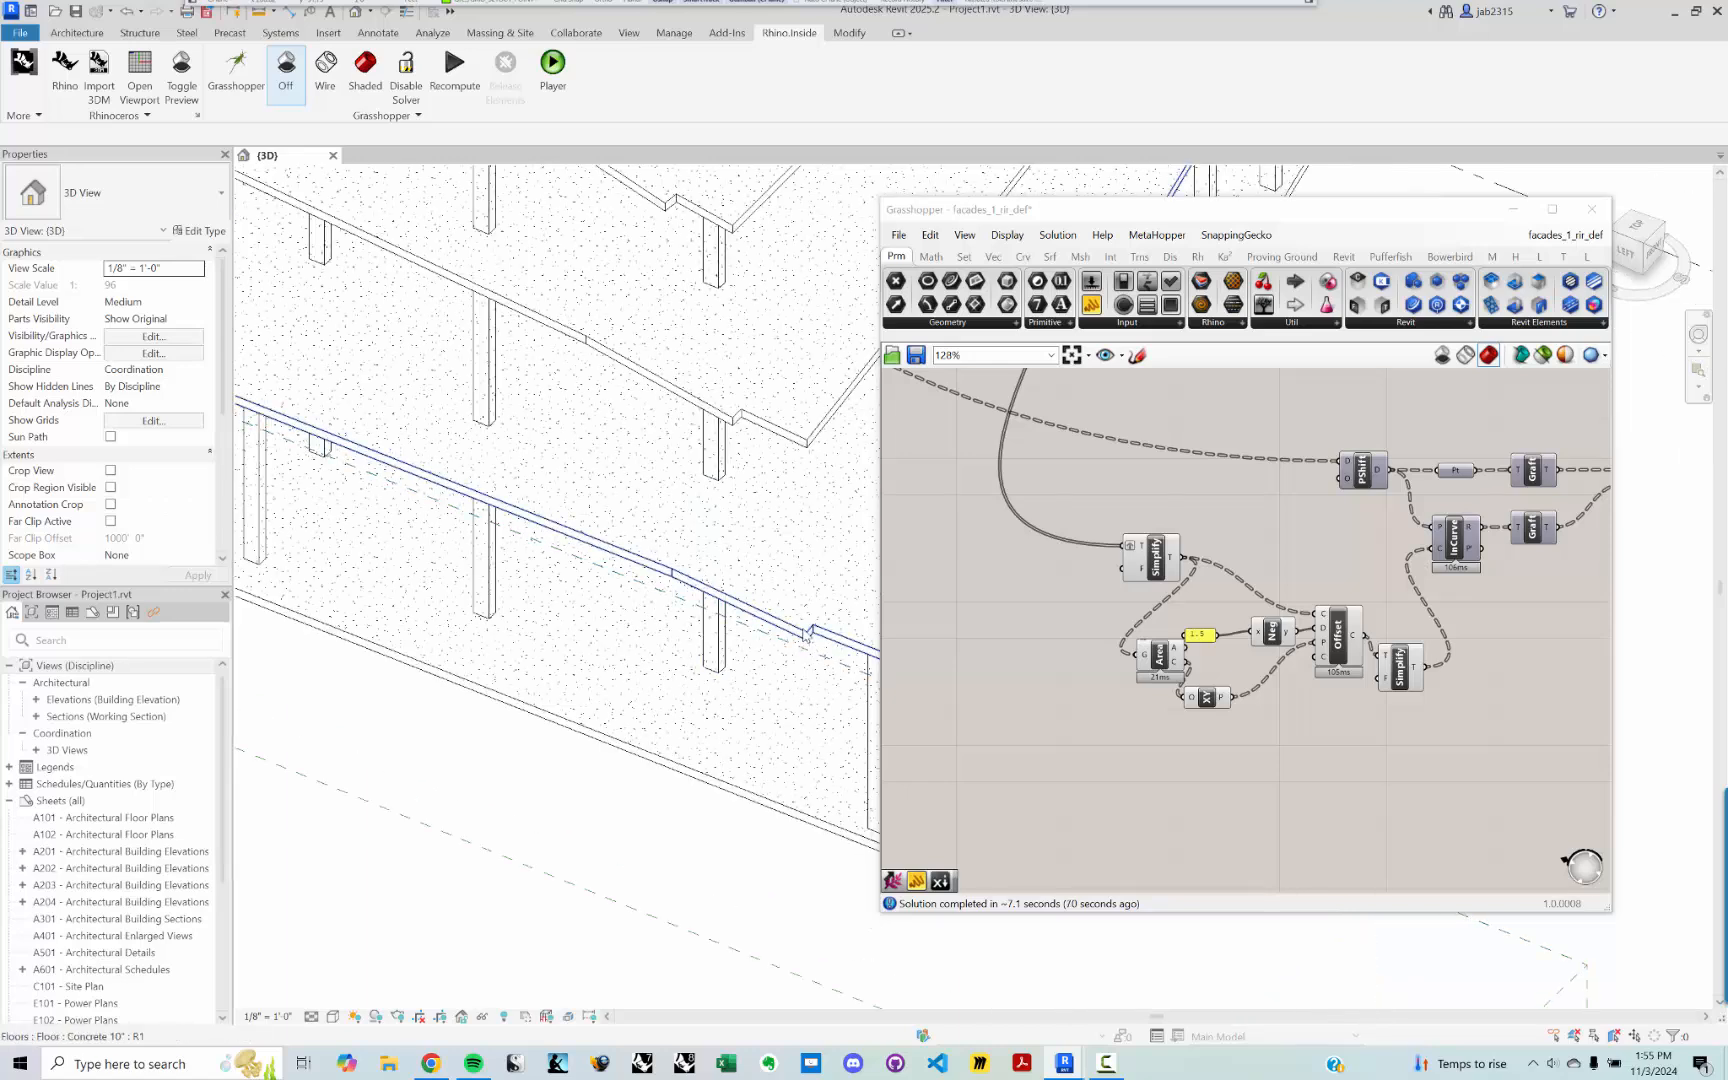
pyautogui.moveTo(806, 636); pyautogui.dragTo(602, 647, button='middle')
pyautogui.scroll(-1, 808, 625)
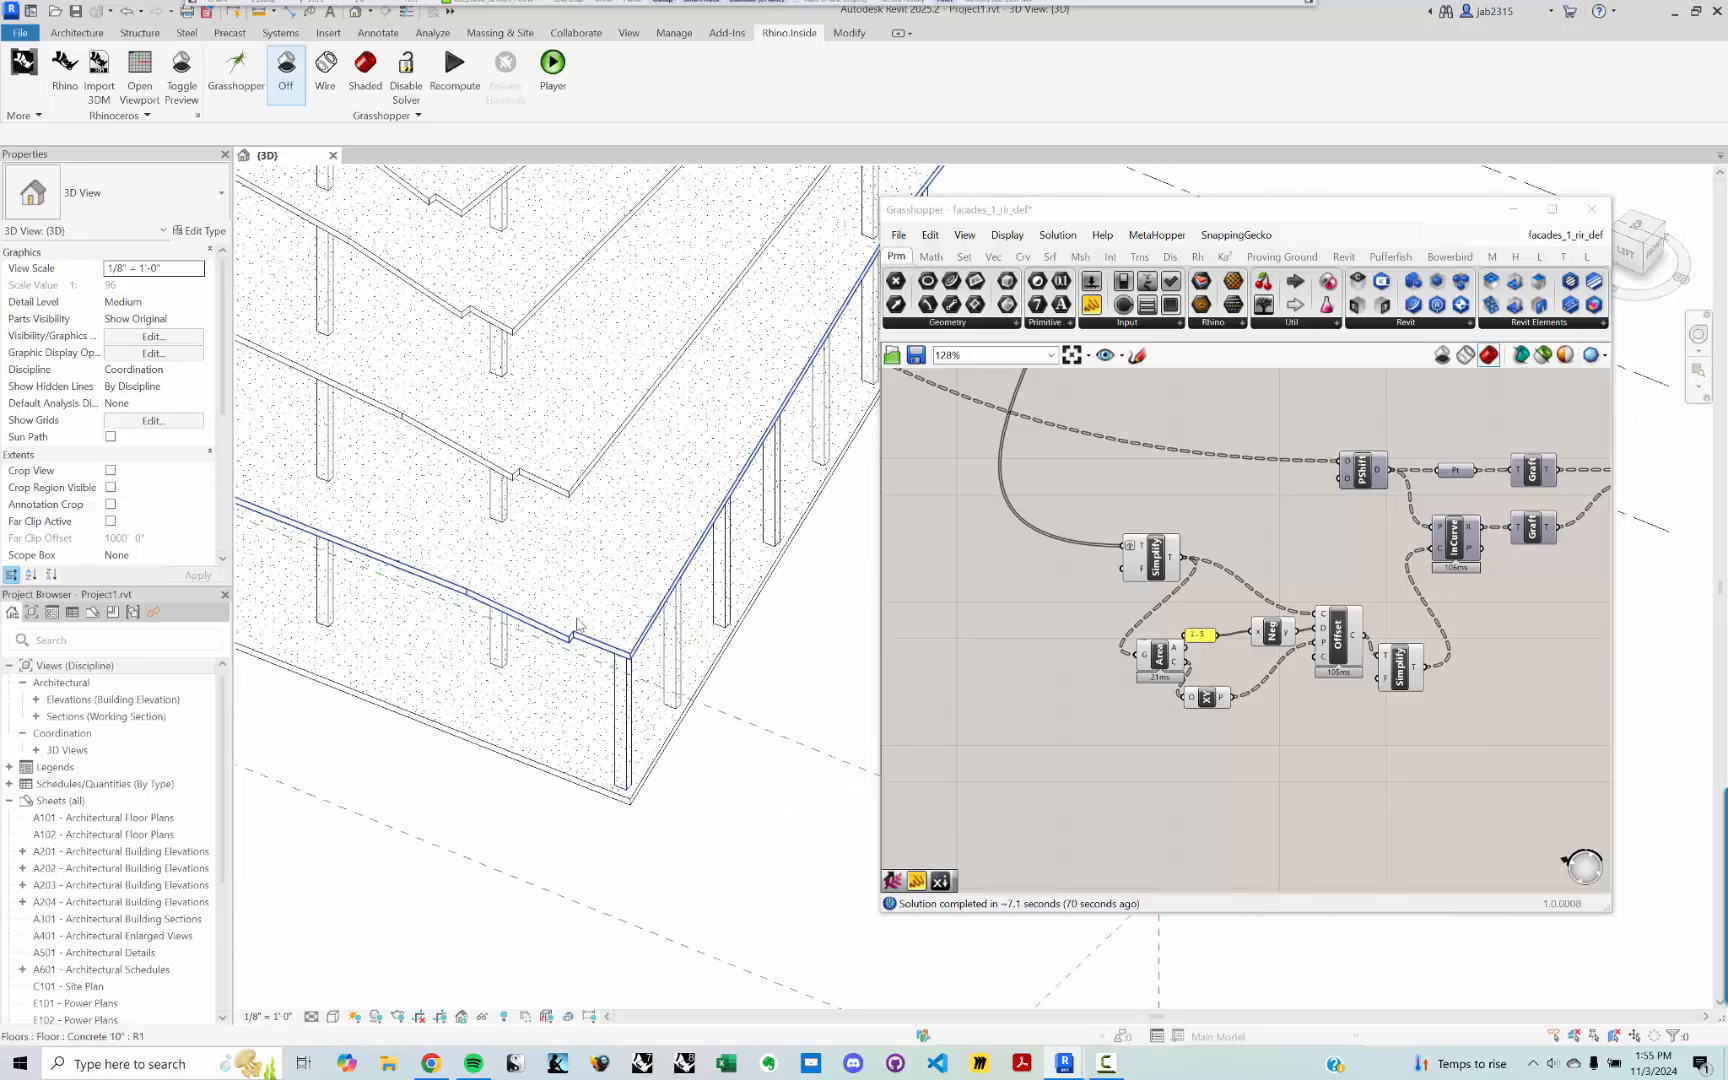
pyautogui.scroll(-1, 622, 556)
pyautogui.moveTo(530, 578); pyautogui.dragTo(603, 698, button='middle')
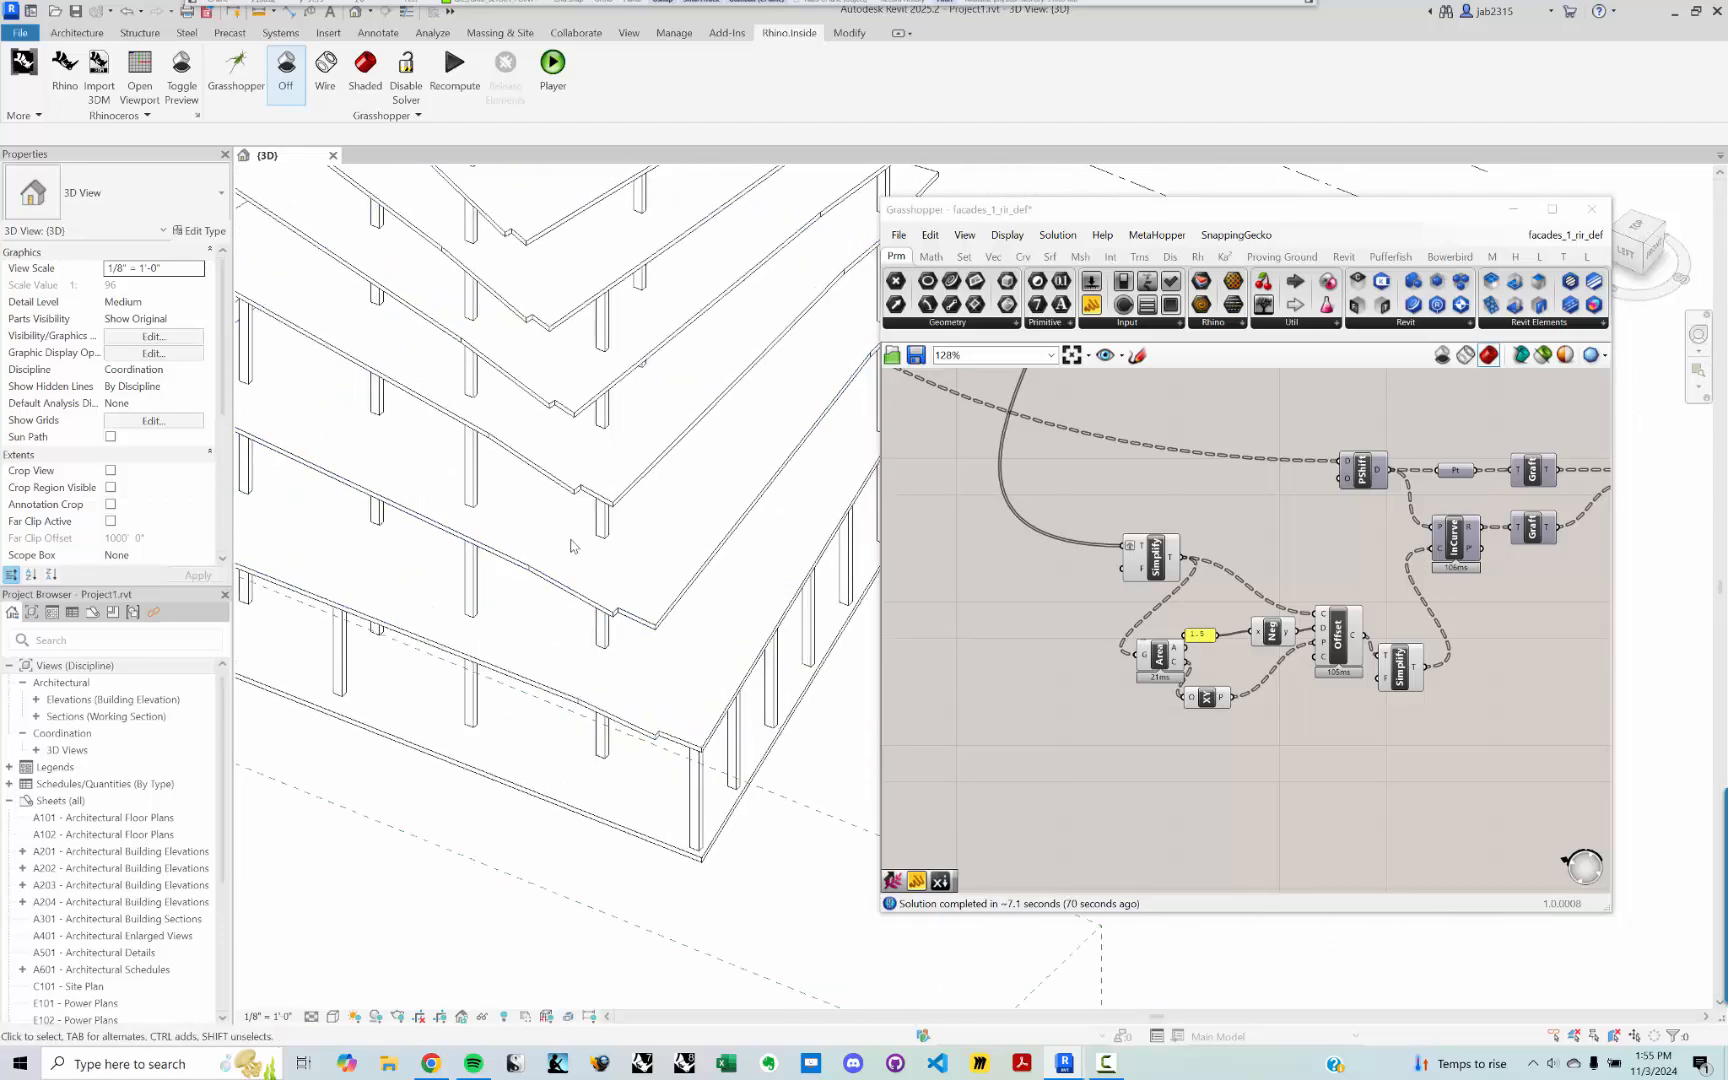
pyautogui.scroll(-2, 661, 566)
pyautogui.moveTo(628, 612); pyautogui.dragTo(664, 553, button='middle')
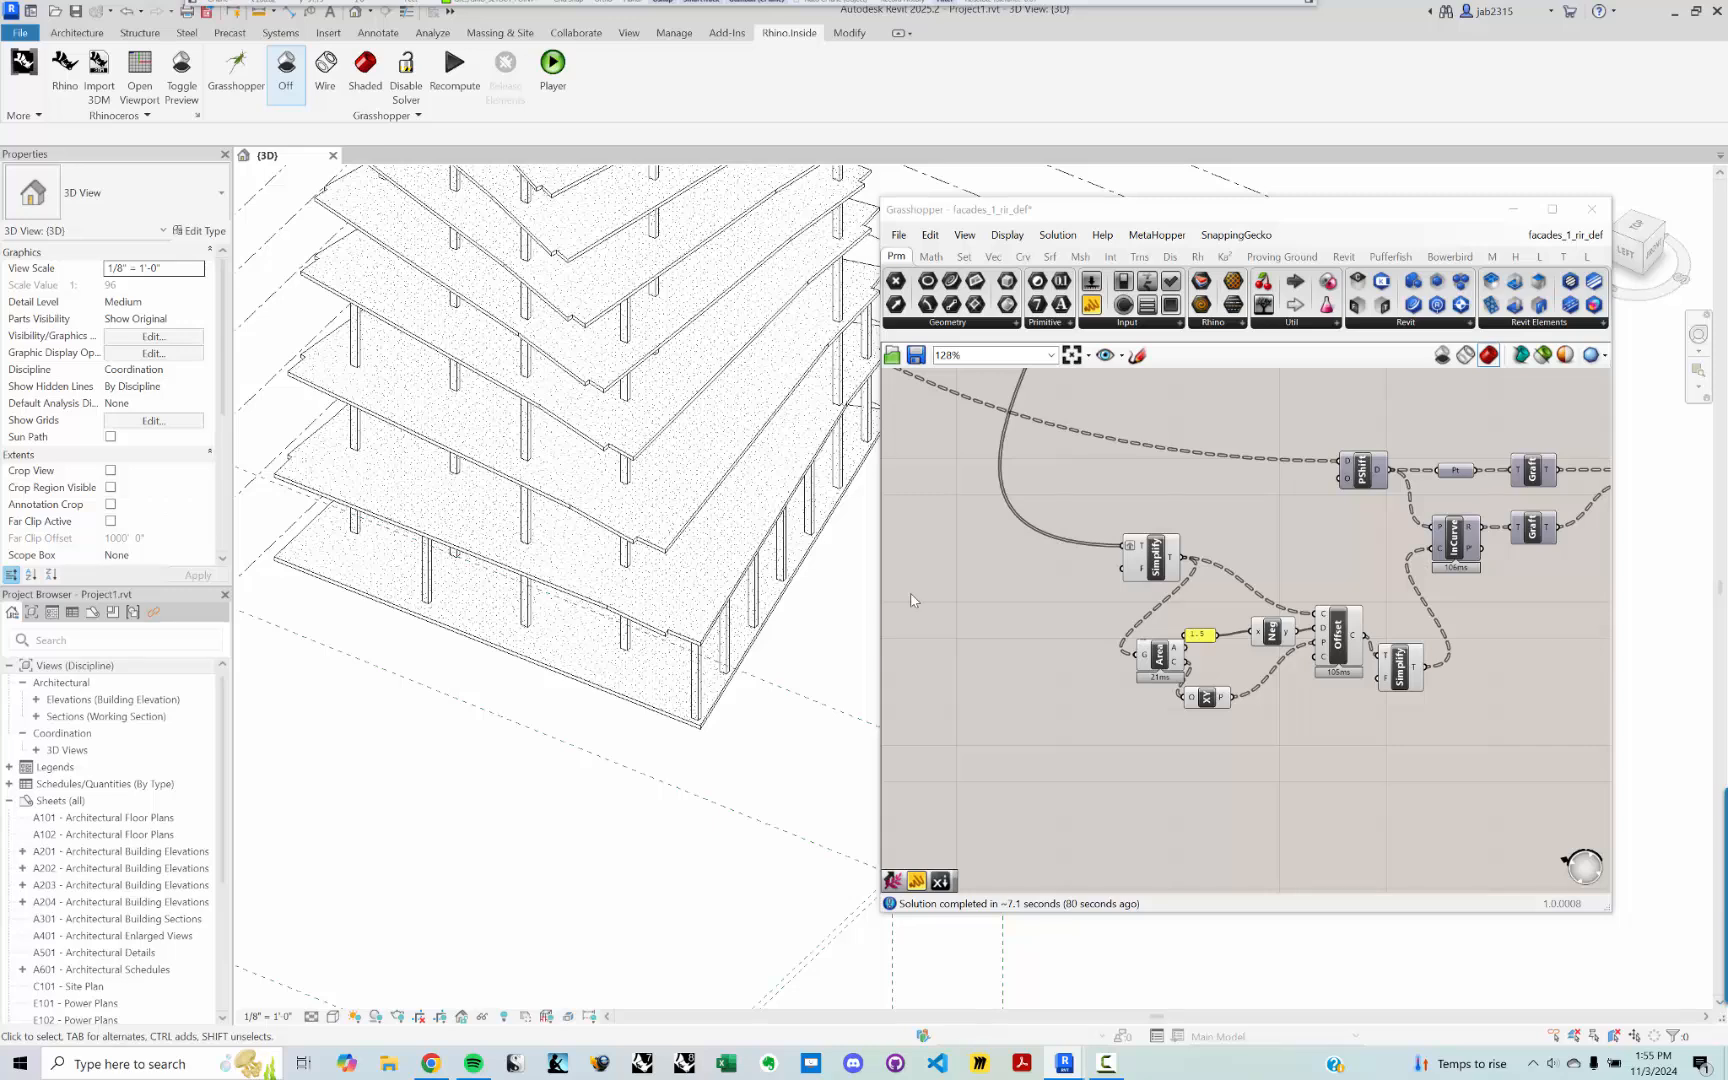
# Step: Trace the Simplify input back through the blue floor-splitting group in the Grasshopper definition and review its OTHER FLOORS parameters
pyautogui.rightClick(1116, 622)
pyautogui.click(1156, 556)
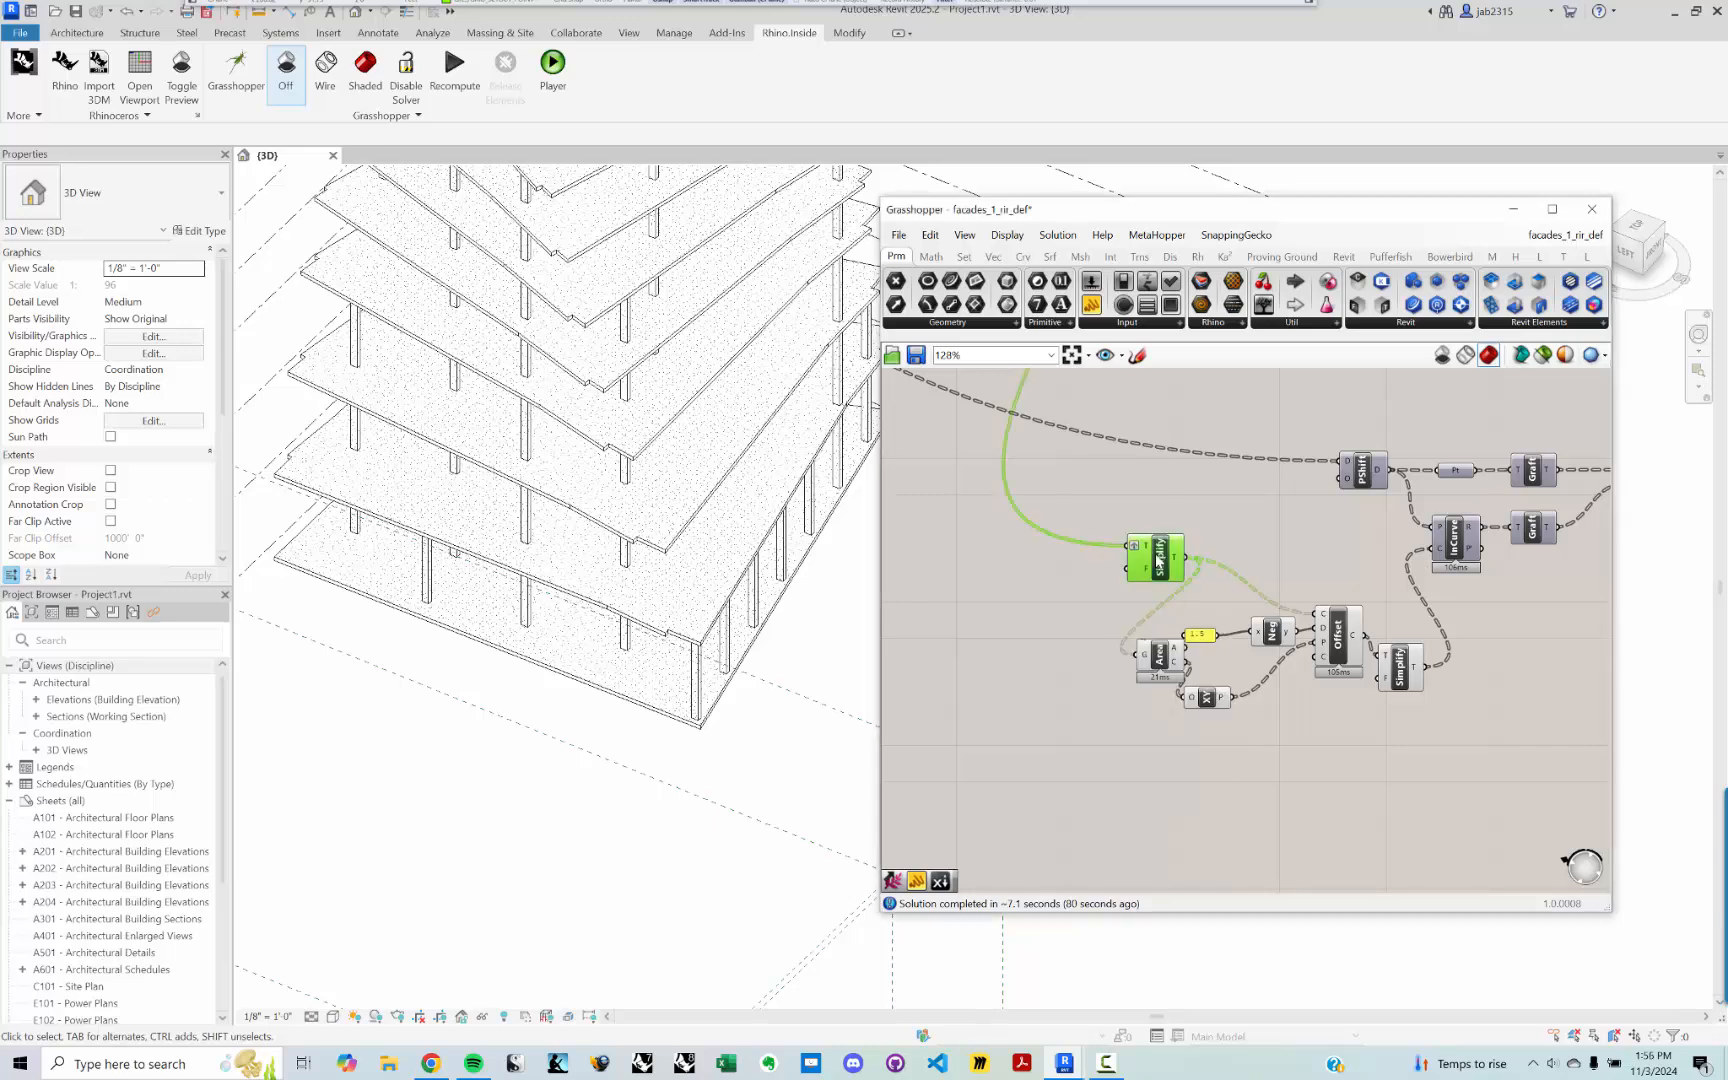
pyautogui.moveTo(1138, 483); pyautogui.dragTo(1352, 728, button='right')
pyautogui.scroll(-2, 1160, 568)
pyautogui.scroll(2, 1147, 595)
pyautogui.moveTo(1147, 595)
pyautogui.mouseDown(button='right')
pyautogui.moveTo(1284, 571)
pyautogui.moveTo(1277, 644)
pyautogui.moveTo(1192, 667)
pyautogui.moveTo(1126, 580)
pyautogui.mouseUp(button='right')
pyautogui.scroll(-3, 1192, 667)
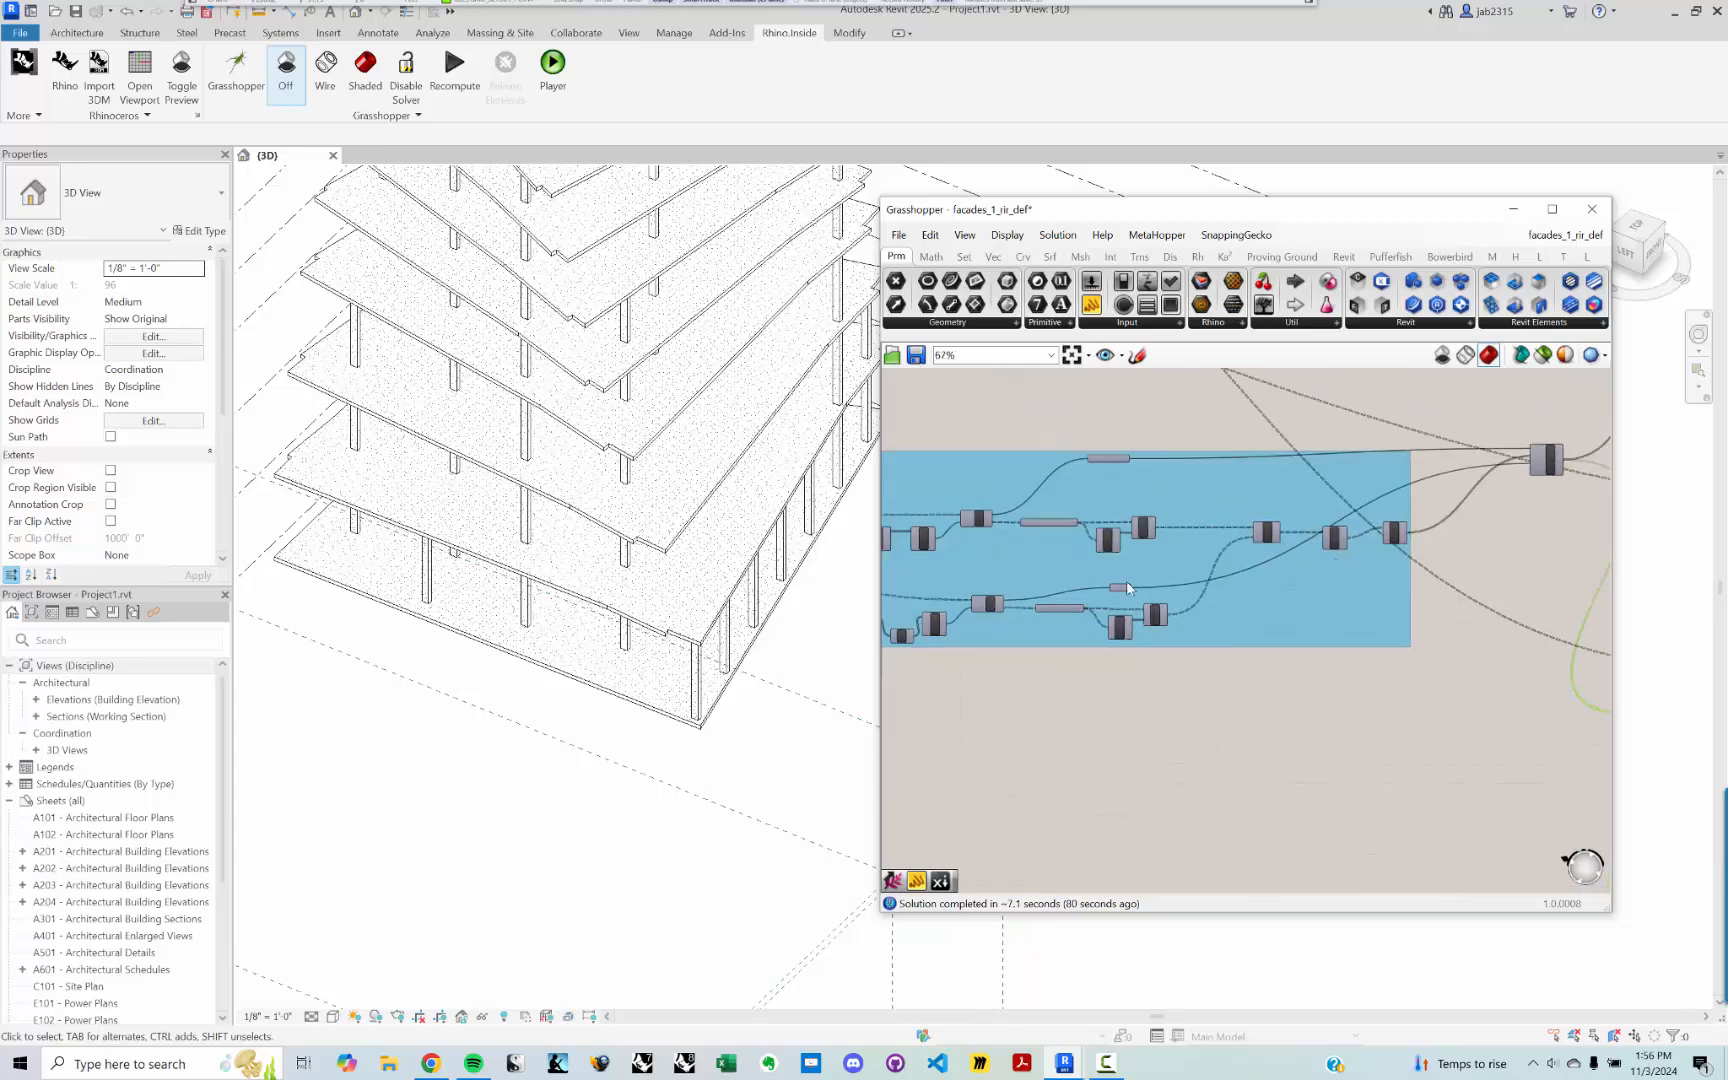
pyautogui.scroll(3, 1126, 580)
pyautogui.moveTo(1258, 599); pyautogui.dragTo(1249, 666, button='right')
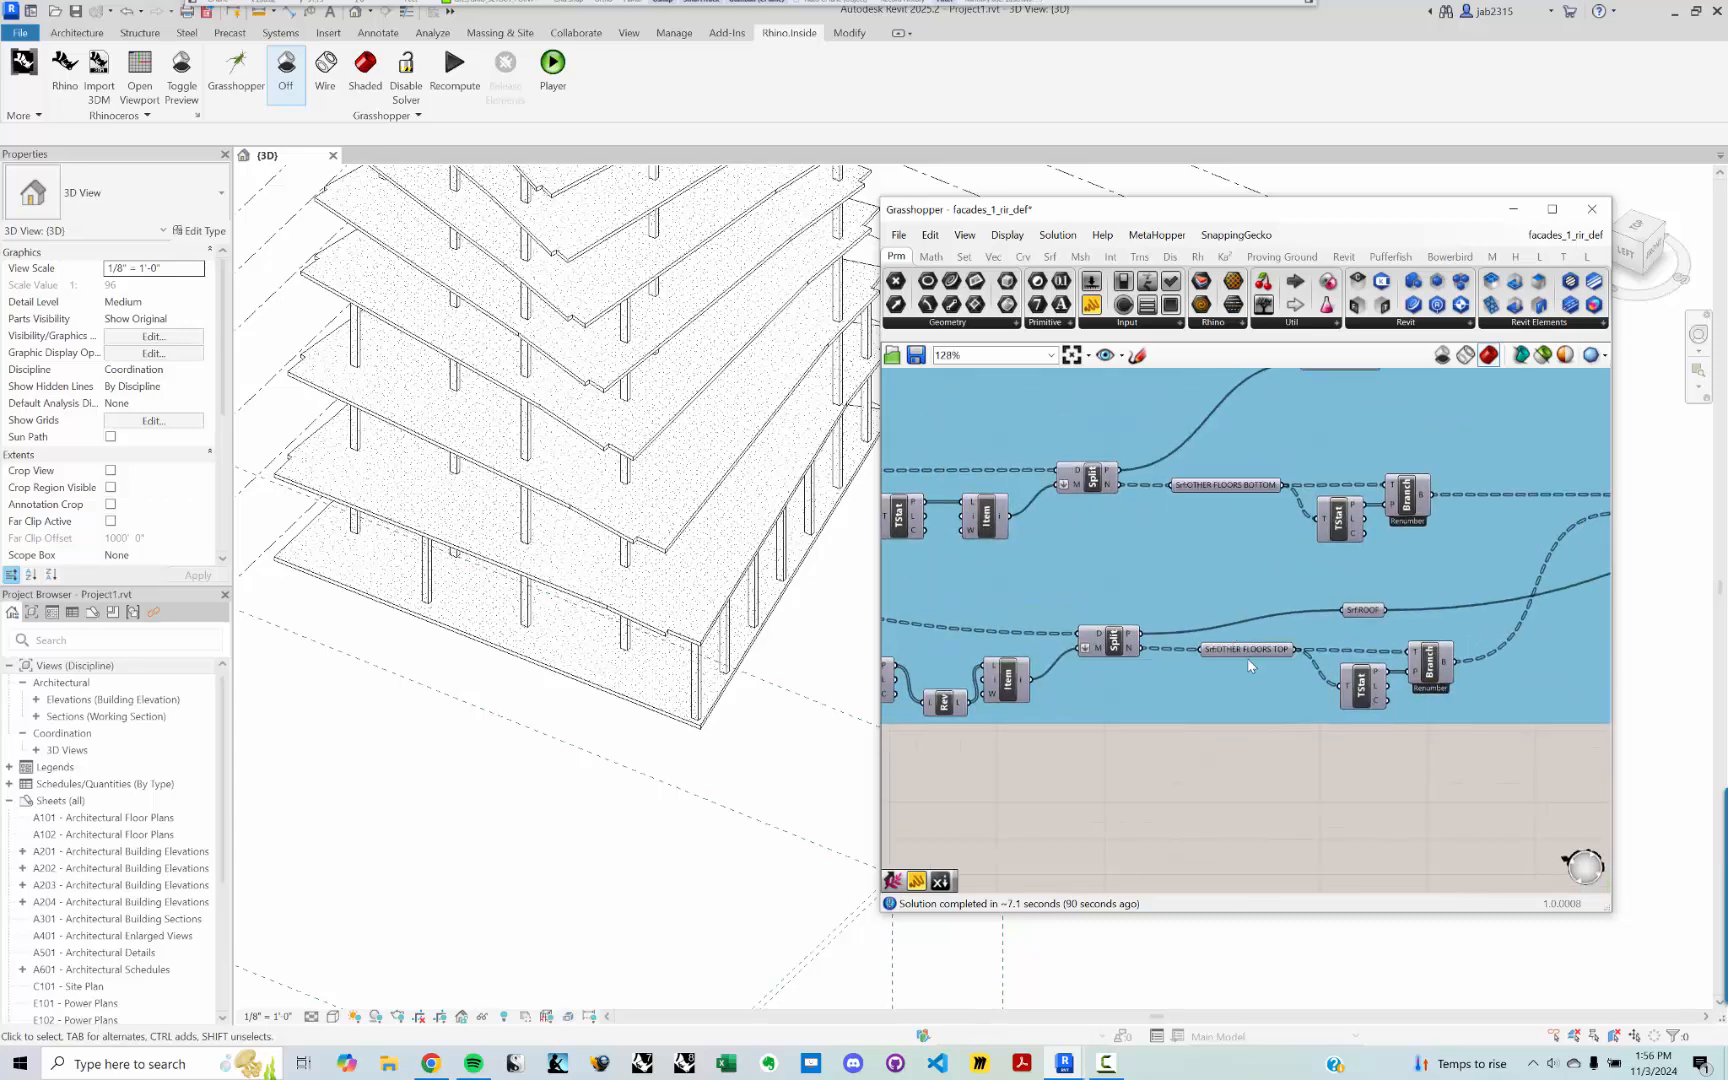
pyautogui.scroll(-3, 1244, 652)
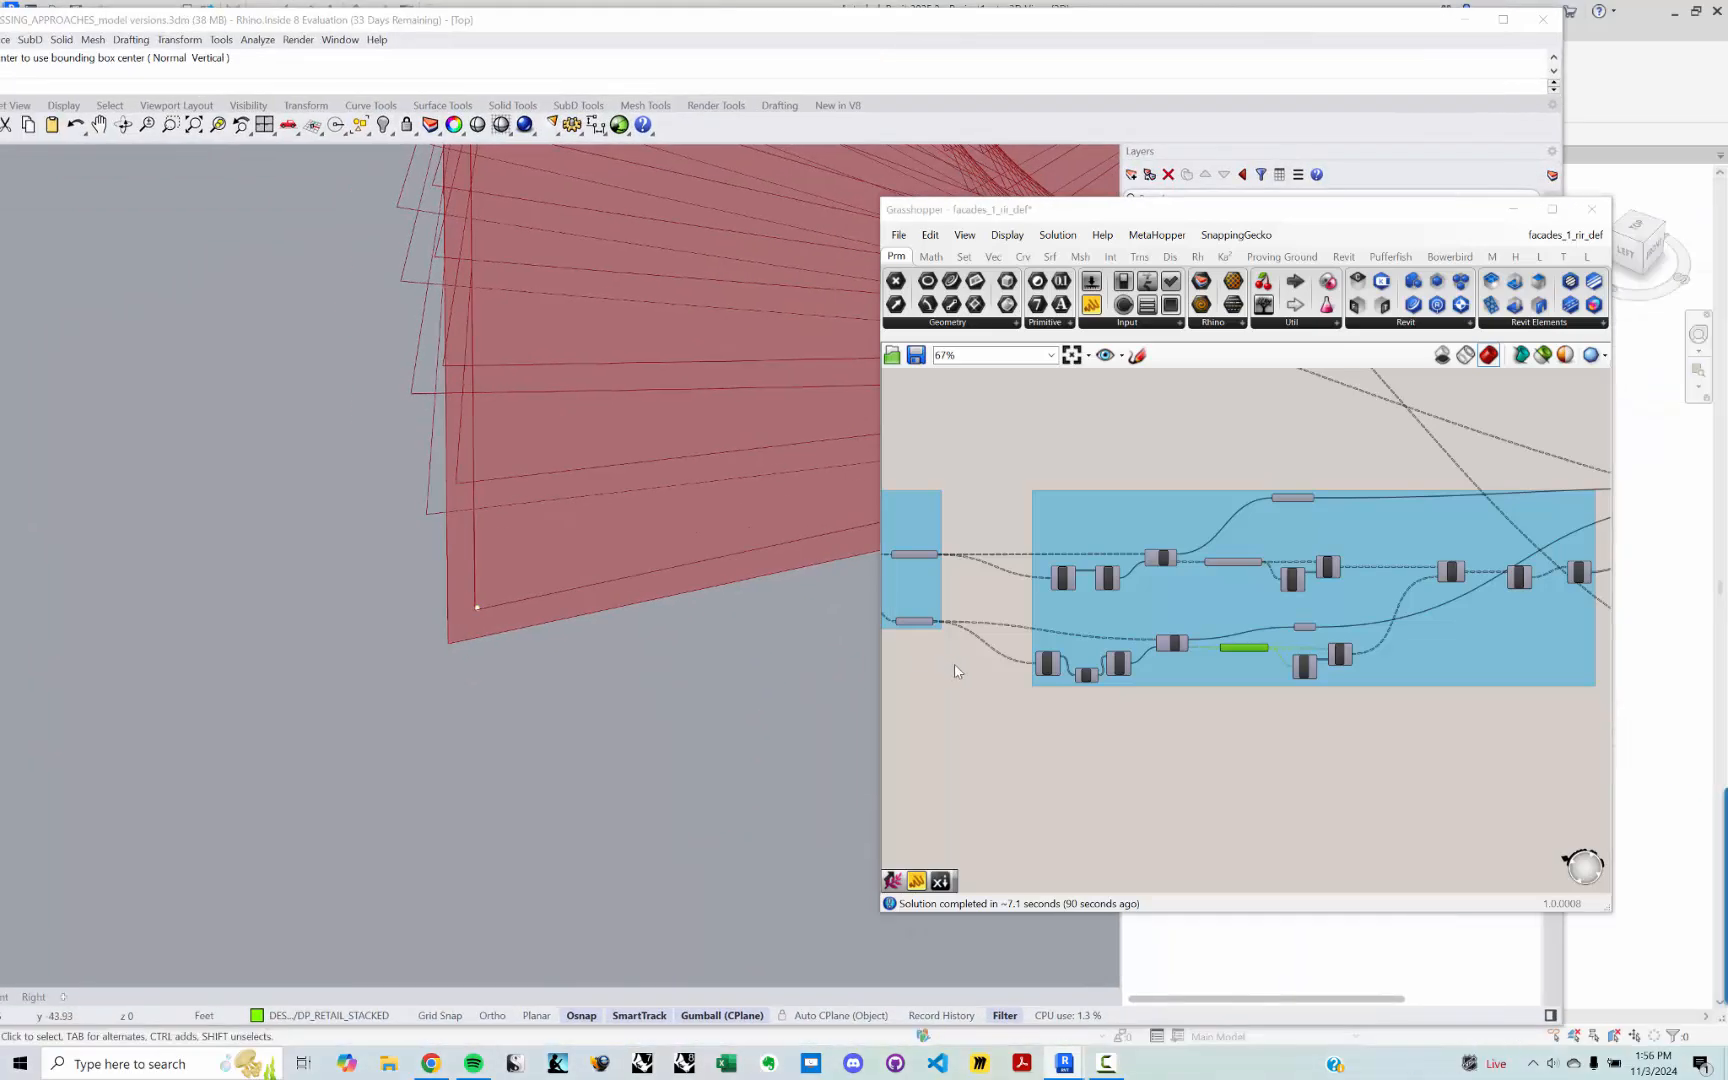
pyautogui.scroll(-2, 1412, 699)
pyautogui.moveTo(1412, 699); pyautogui.dragTo(1000, 565, button='right')
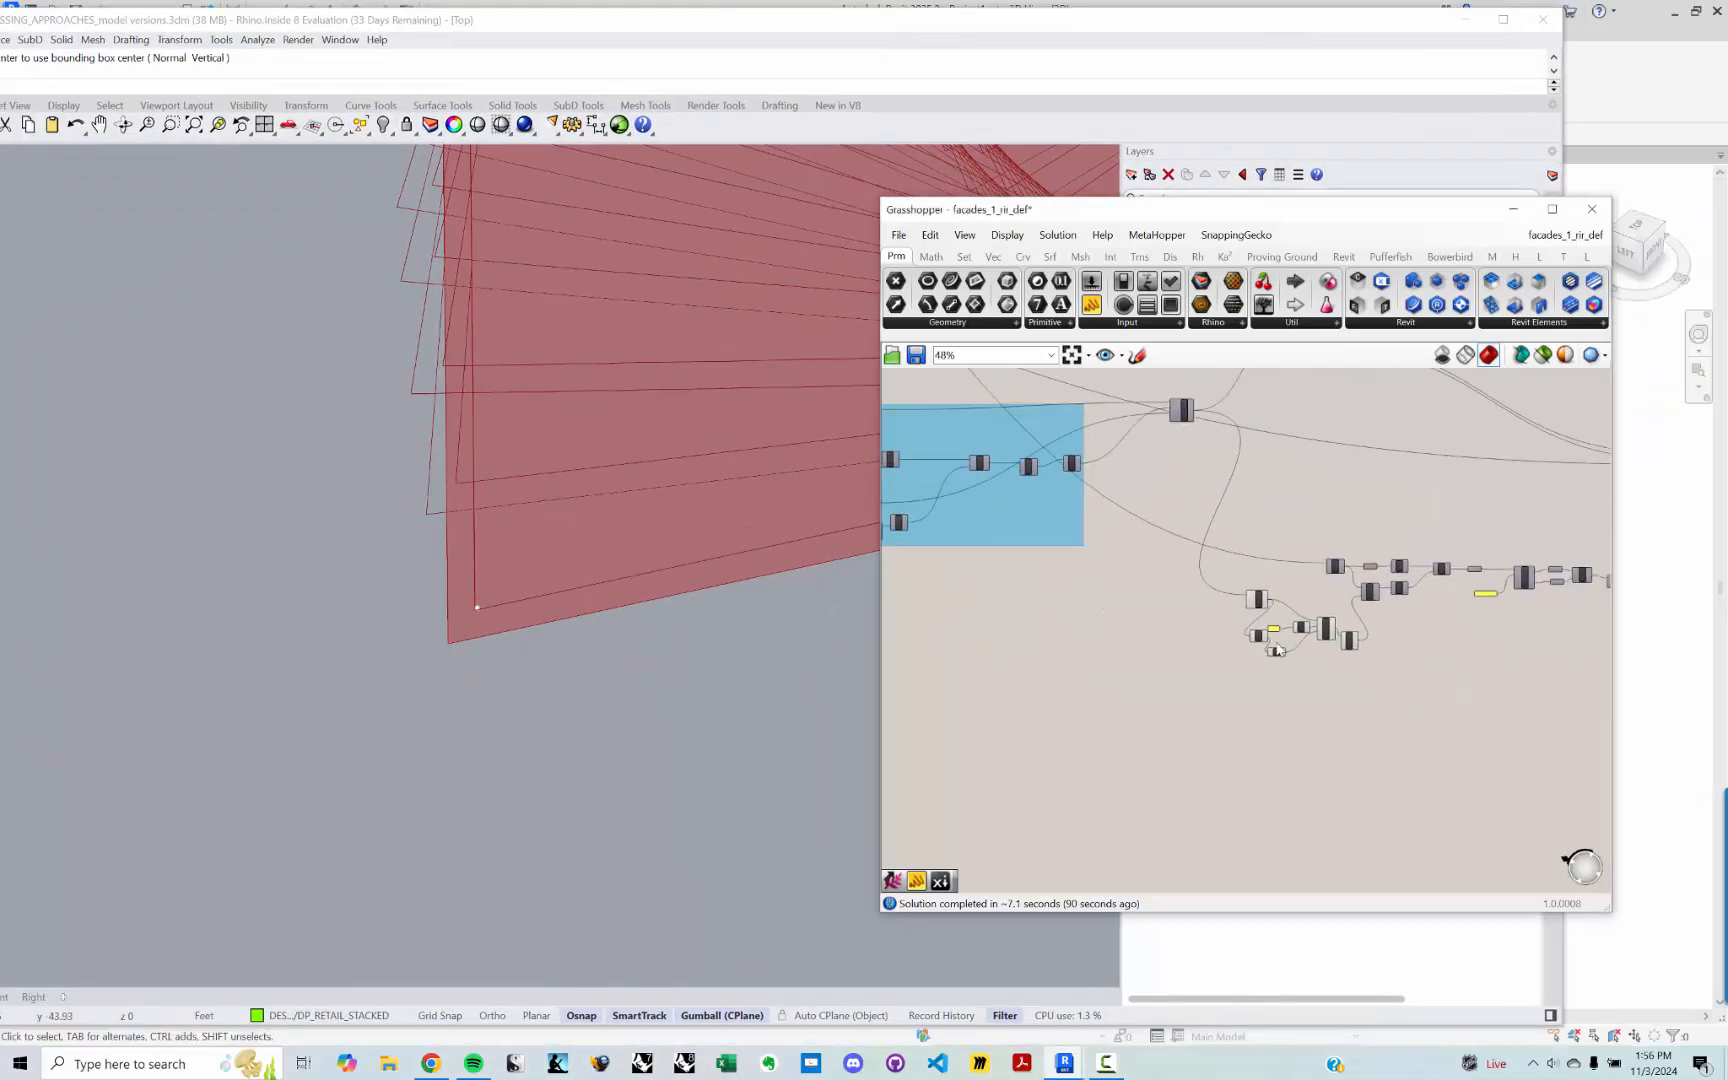
# Step: Turn off the preview of the Simplify, Area, Offset, InCurve and Graft components in the column-offset section
pyautogui.scroll(3, 1348, 650)
pyautogui.moveTo(1438, 693); pyautogui.dragTo(1156, 543)
pyautogui.rightClick(1264, 440)
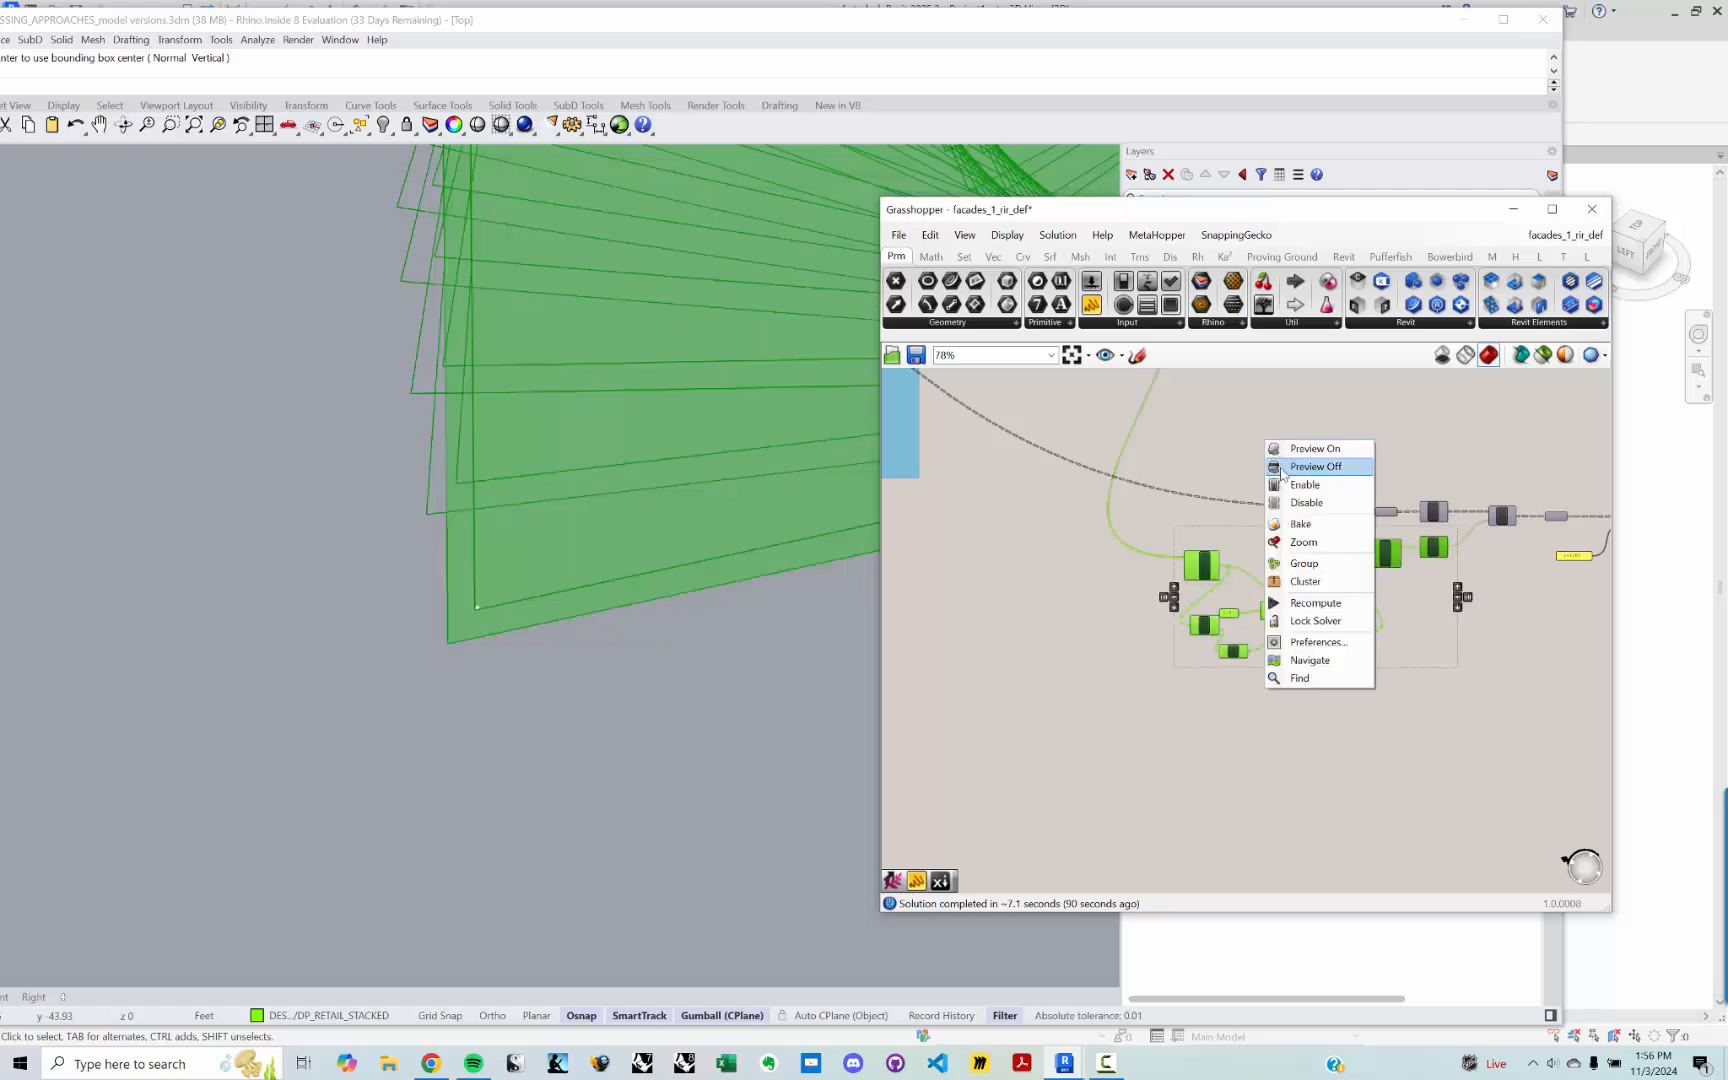
pyautogui.click(1300, 467)
pyautogui.click(1280, 461)
# Step: Locate the PANCAKE TOP surface parameter and examine its connections into the floor-splitting group
pyautogui.scroll(-3, 1284, 459)
pyautogui.moveTo(940, 444); pyautogui.dragTo(1205, 541, button='right')
pyautogui.scroll(4, 1208, 545)
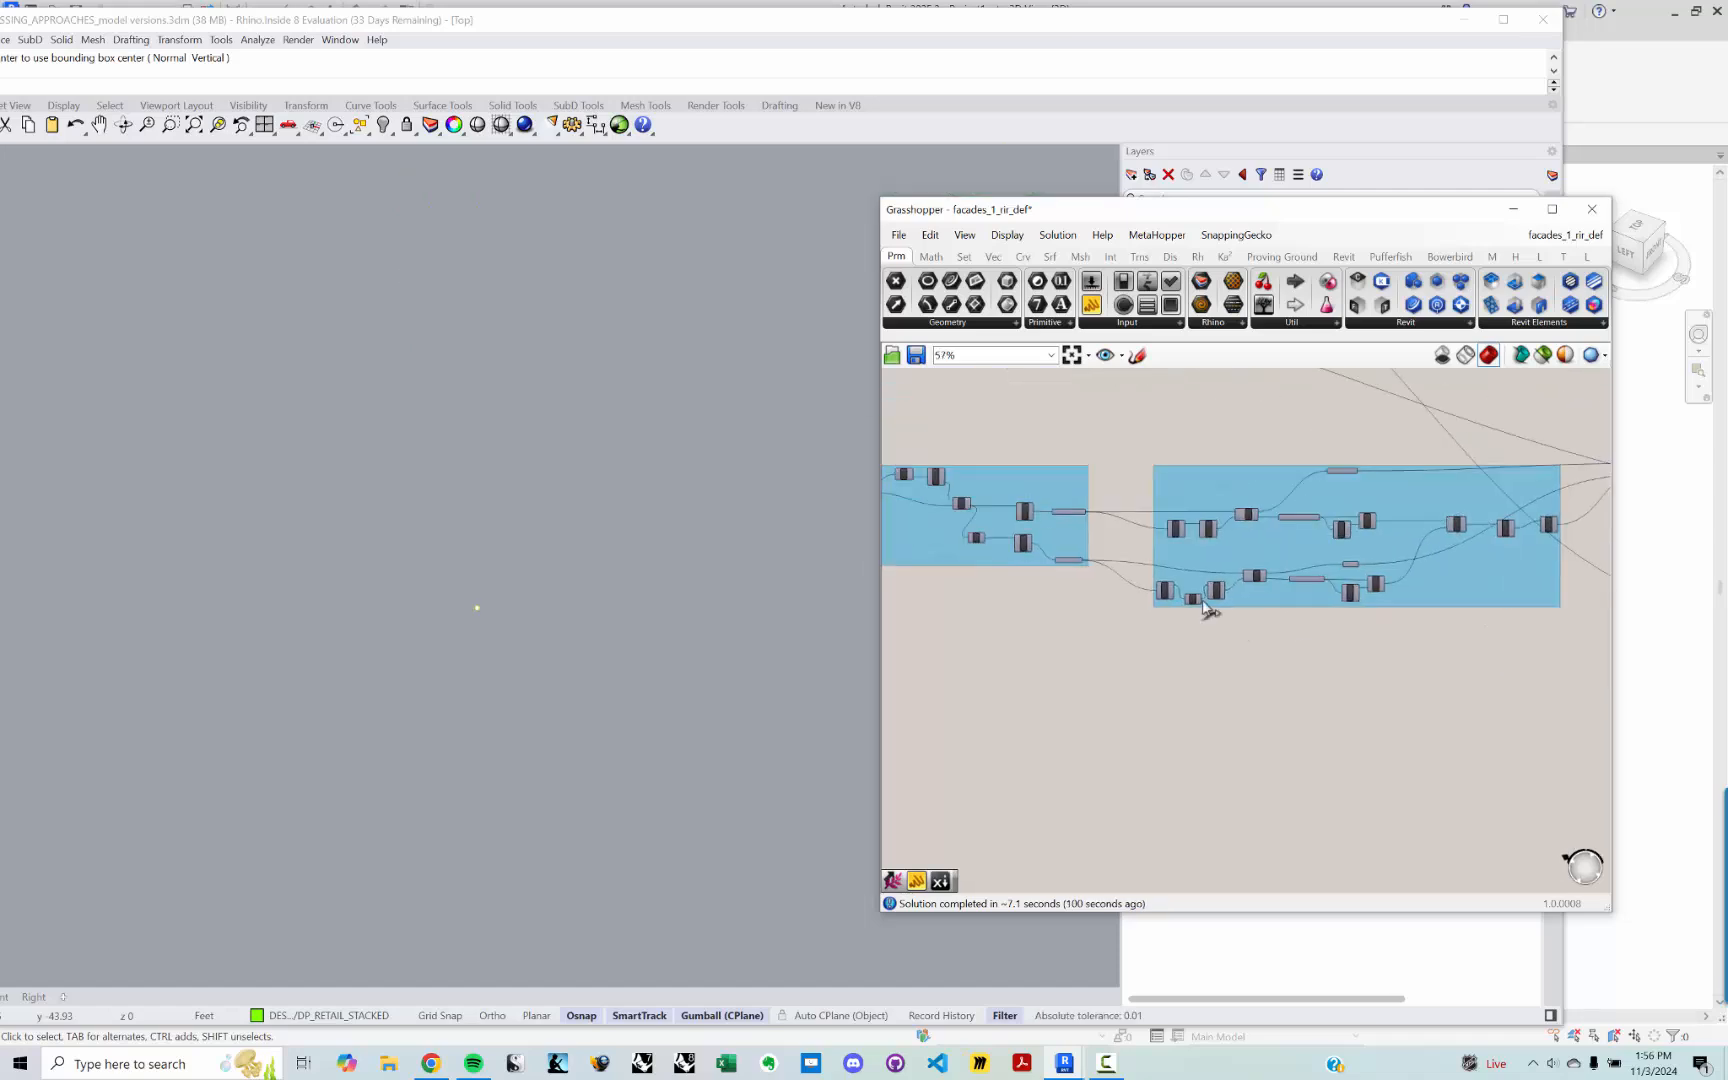
pyautogui.scroll(2, 1158, 544)
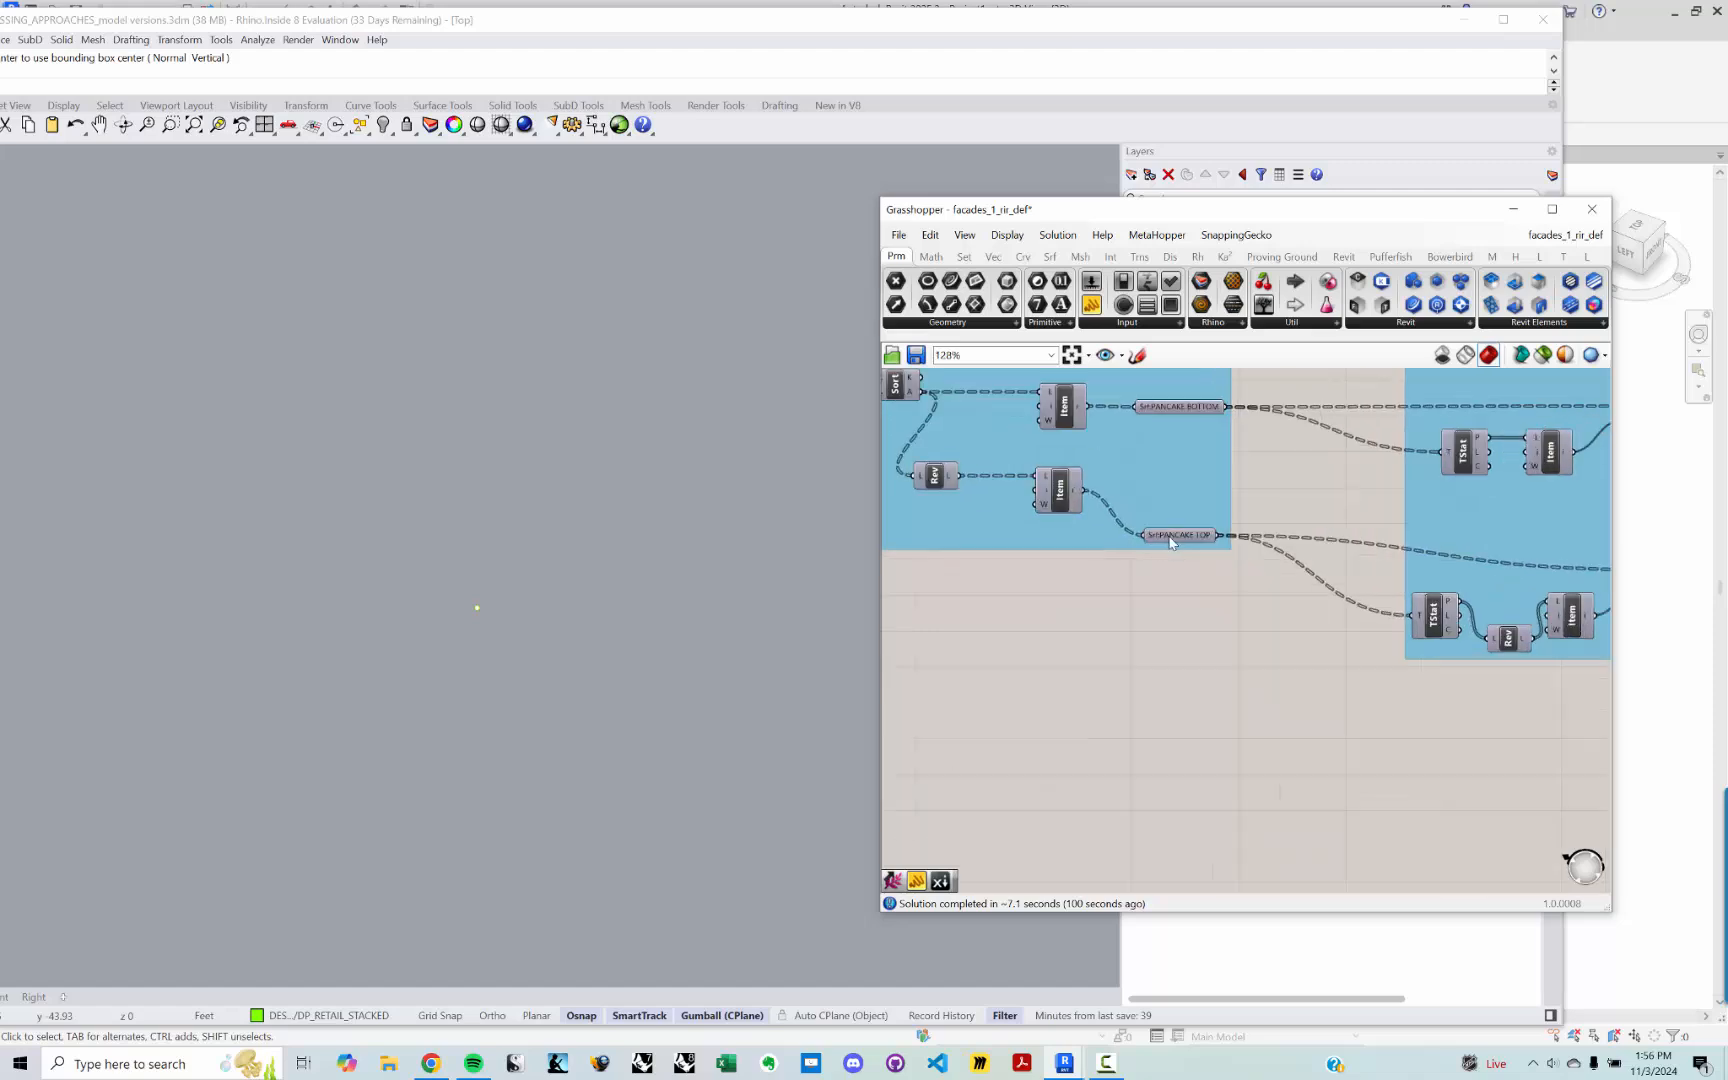
pyautogui.click(1168, 537)
pyautogui.moveTo(1476, 562); pyautogui.dragTo(1158, 543, button='right')
pyautogui.moveTo(1280, 547); pyautogui.dragTo(1043, 535, button='right')
pyautogui.moveTo(1235, 506); pyautogui.dragTo(1452, 489, button='right')
pyautogui.scroll(-1, 955, 495)
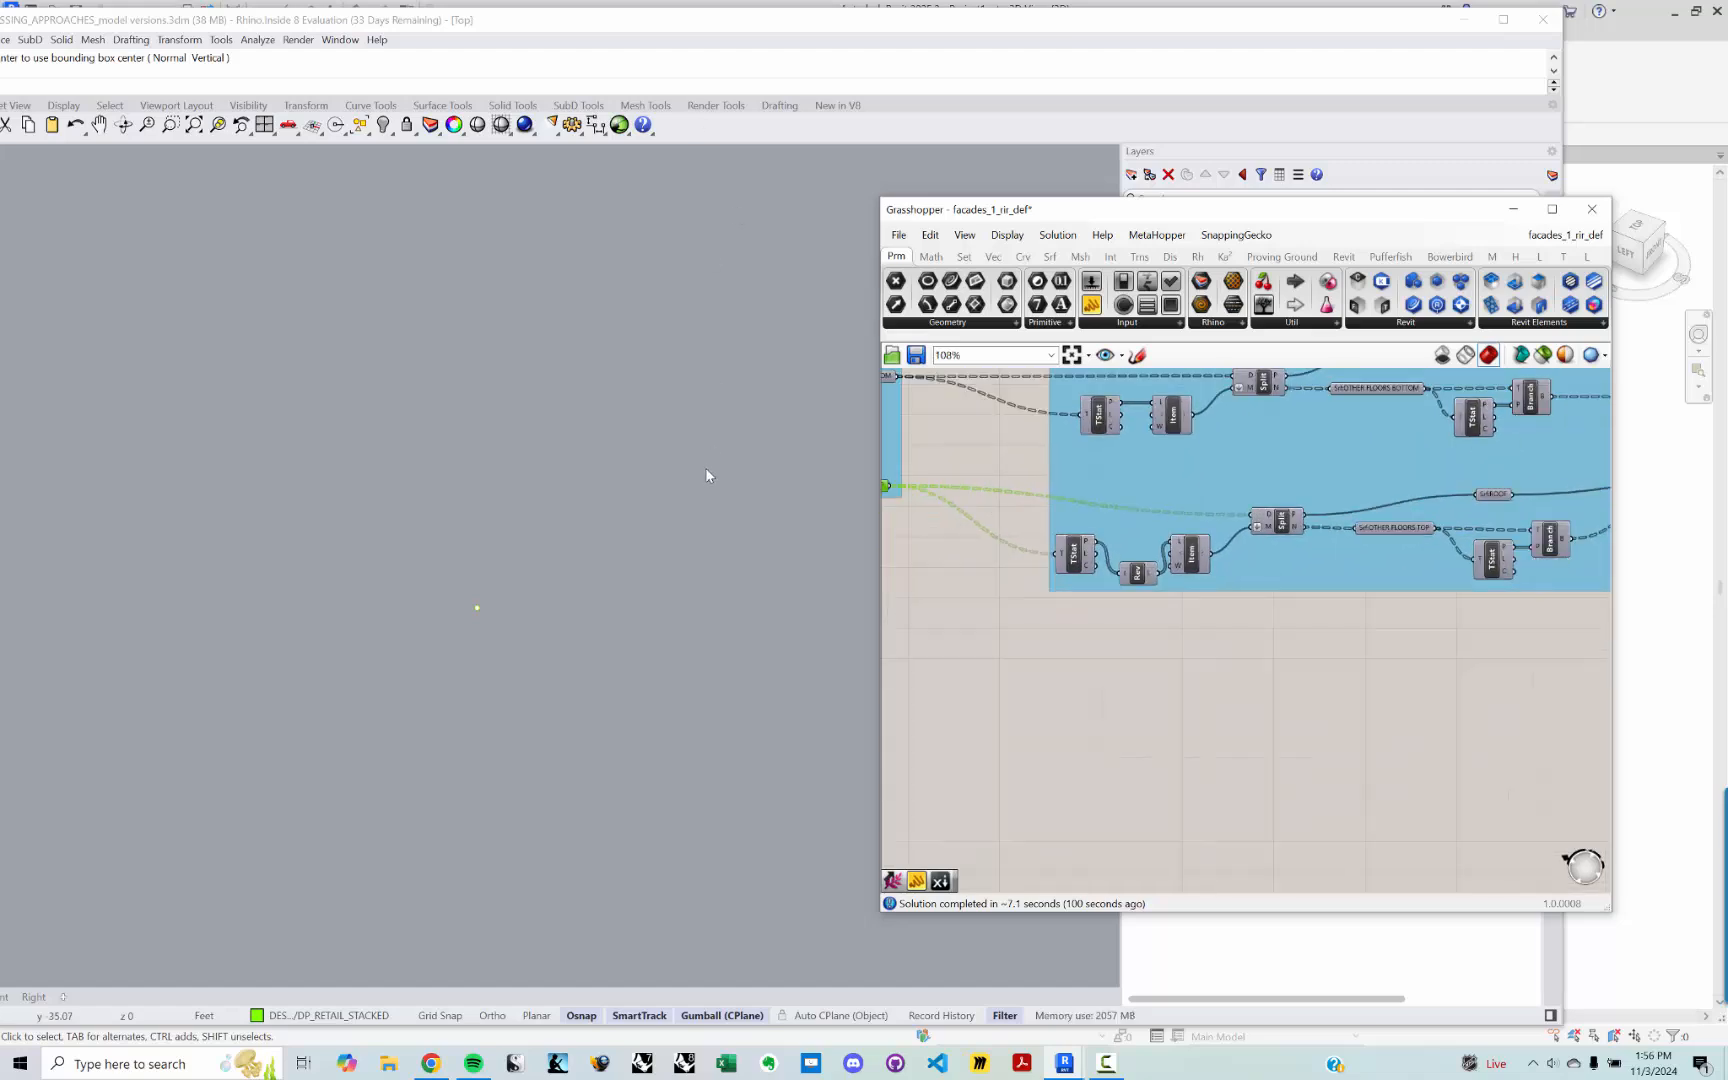
pyautogui.moveTo(1004, 529); pyautogui.dragTo(1266, 529, button='right')
pyautogui.doubleClick(1165, 591)
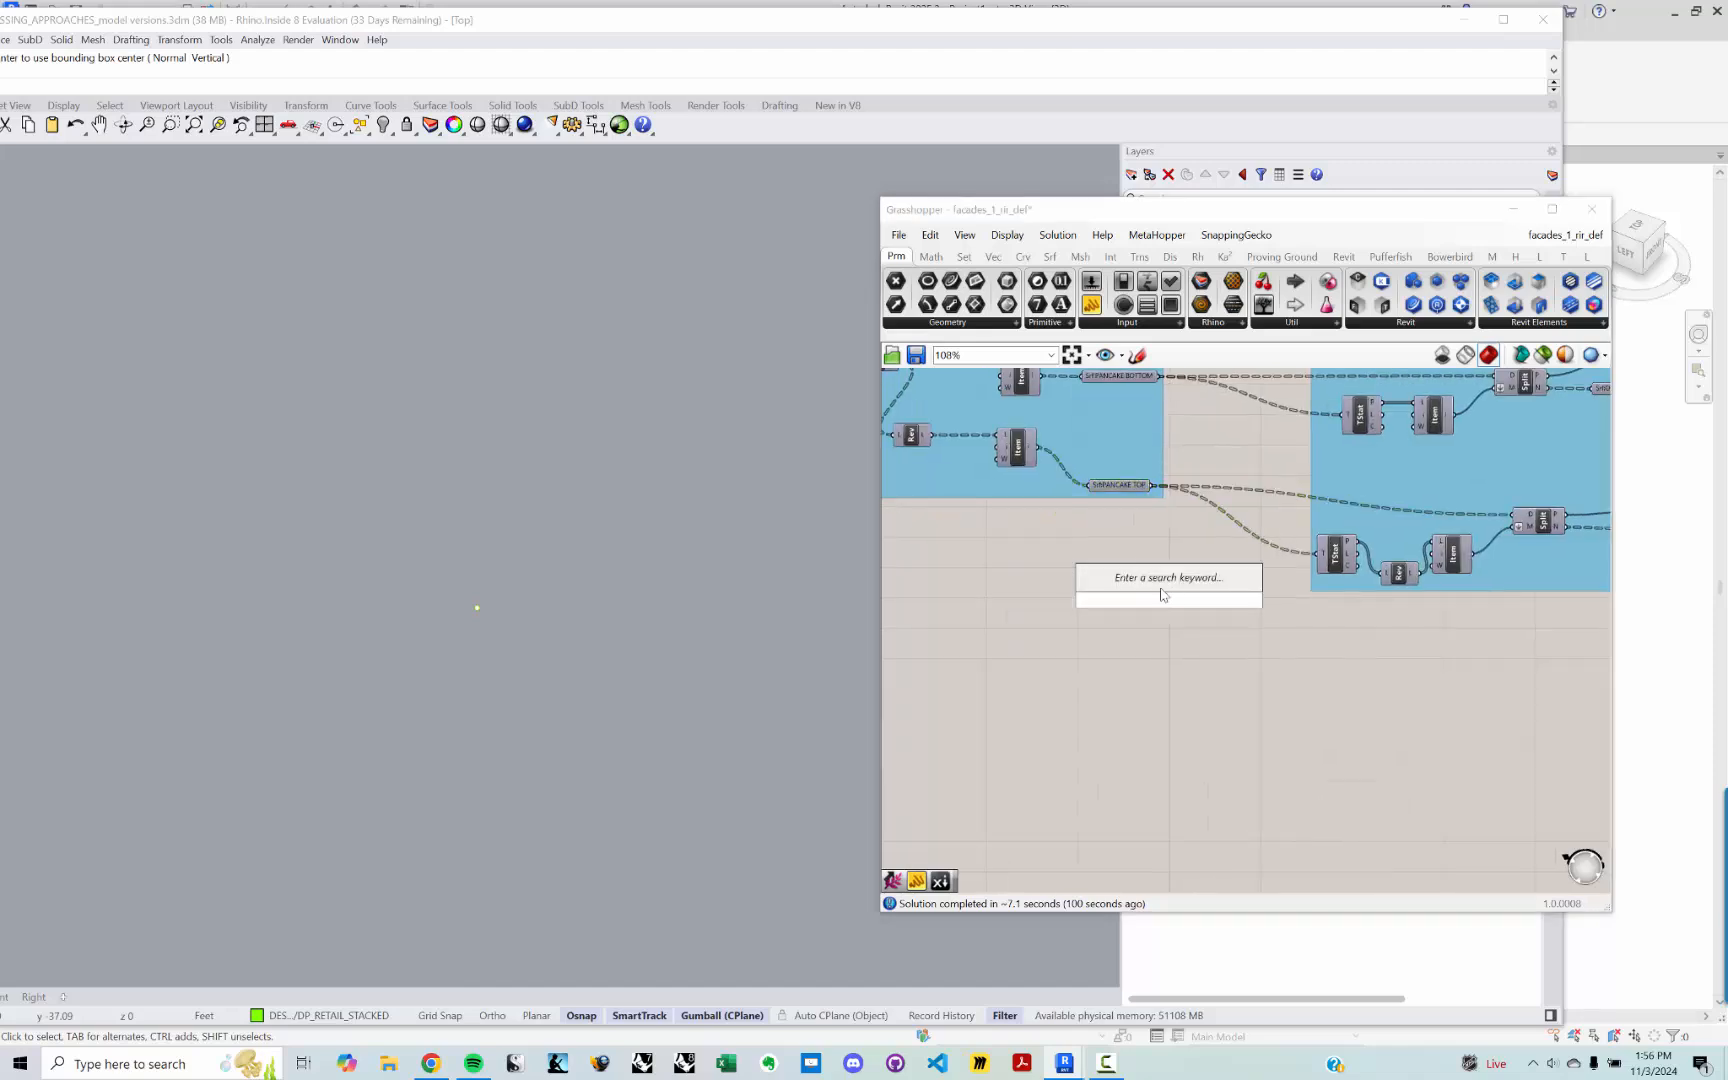
pyautogui.press('Escape')
# Step: Duplicate the PANCAKE TOP surface parameter and place the copy on the empty canvas below the blue groups
pyautogui.click(1106, 487)
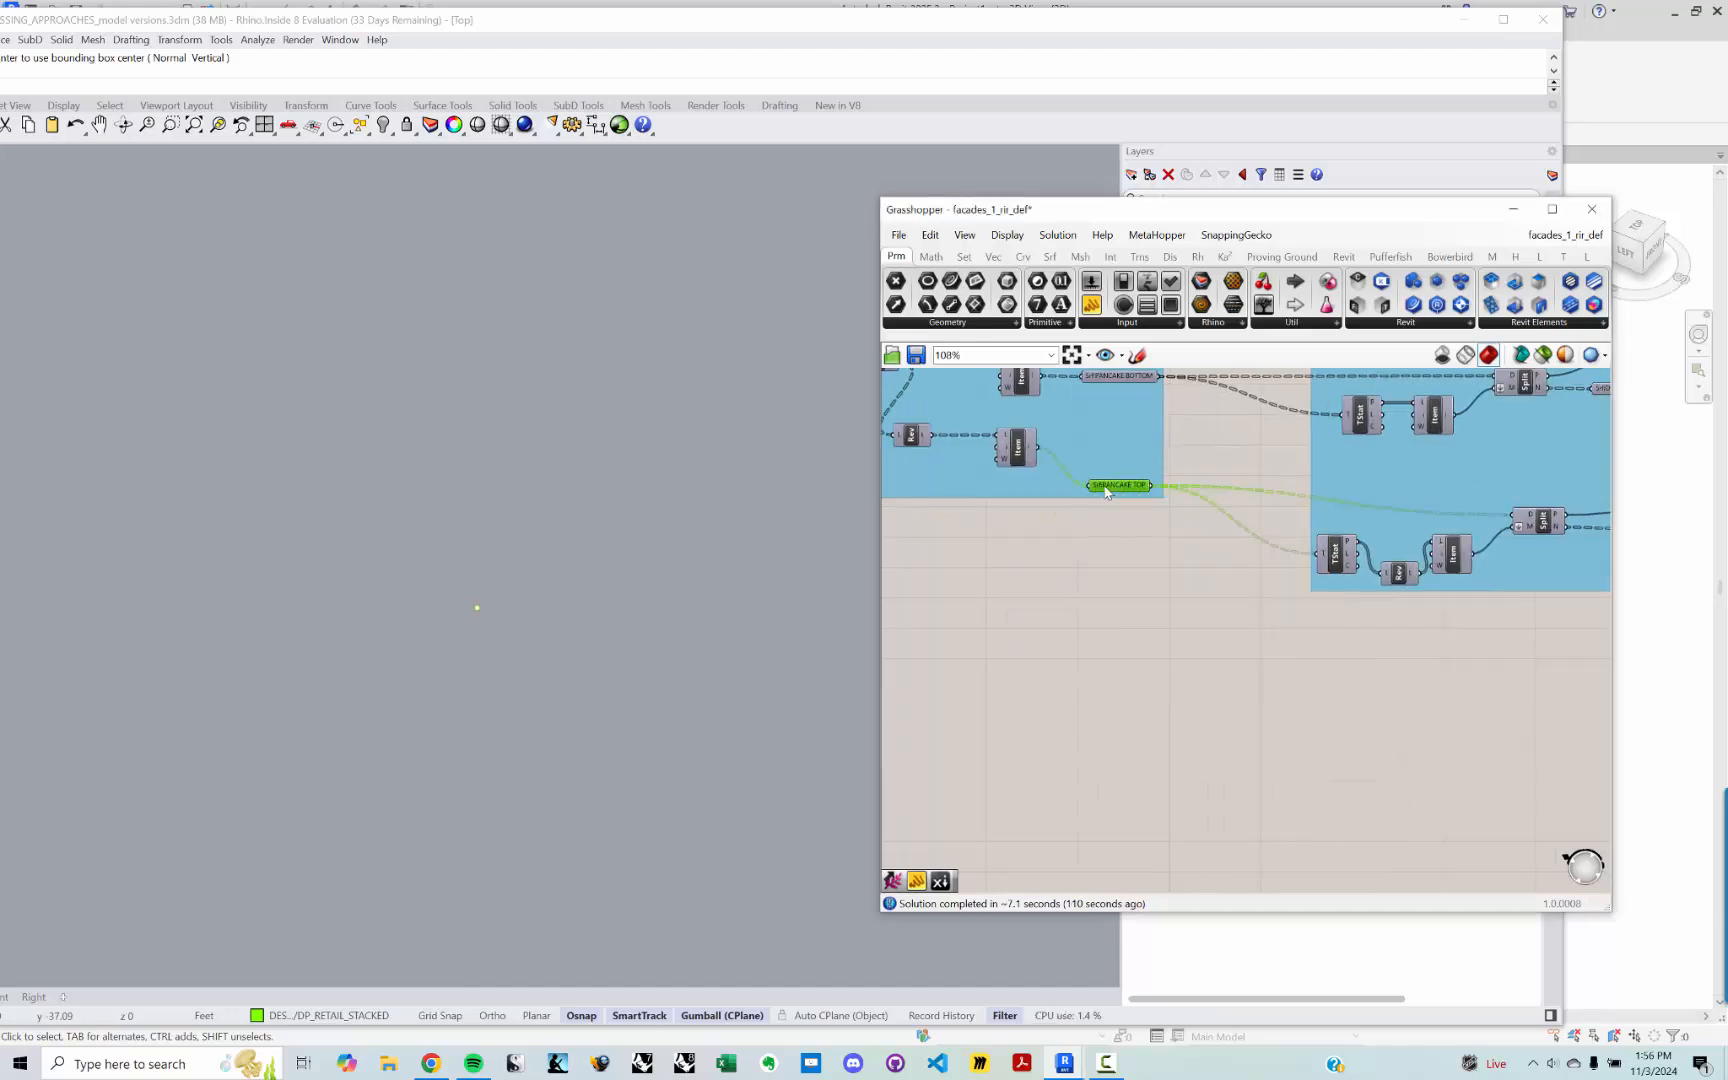
pyautogui.hotkey('ctrl', 'c')
pyautogui.hotkey('ctrl', 'v')
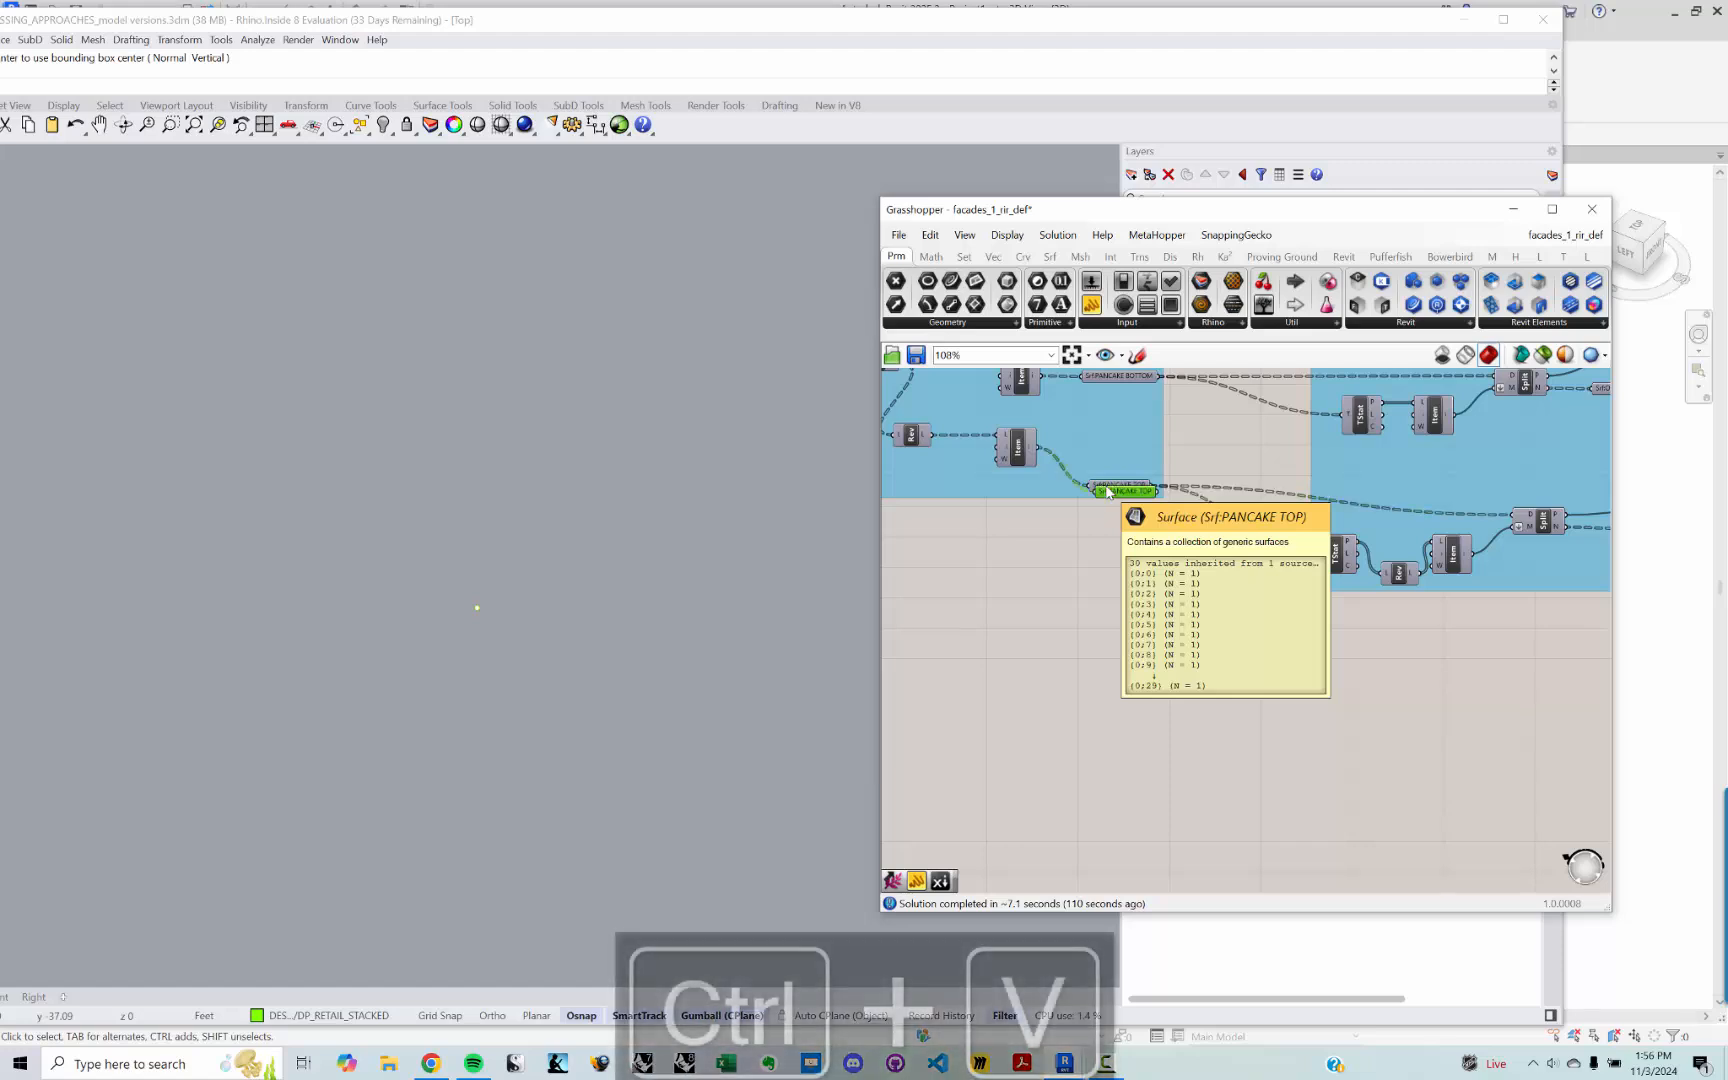
pyautogui.moveTo(1118, 490); pyautogui.dragTo(1262, 668)
pyautogui.moveTo(1474, 642); pyautogui.dragTo(1068, 725, button='right')
pyautogui.scroll(-1, 1318, 711)
pyautogui.moveTo(1318, 711); pyautogui.dragTo(1373, 695, button='right')
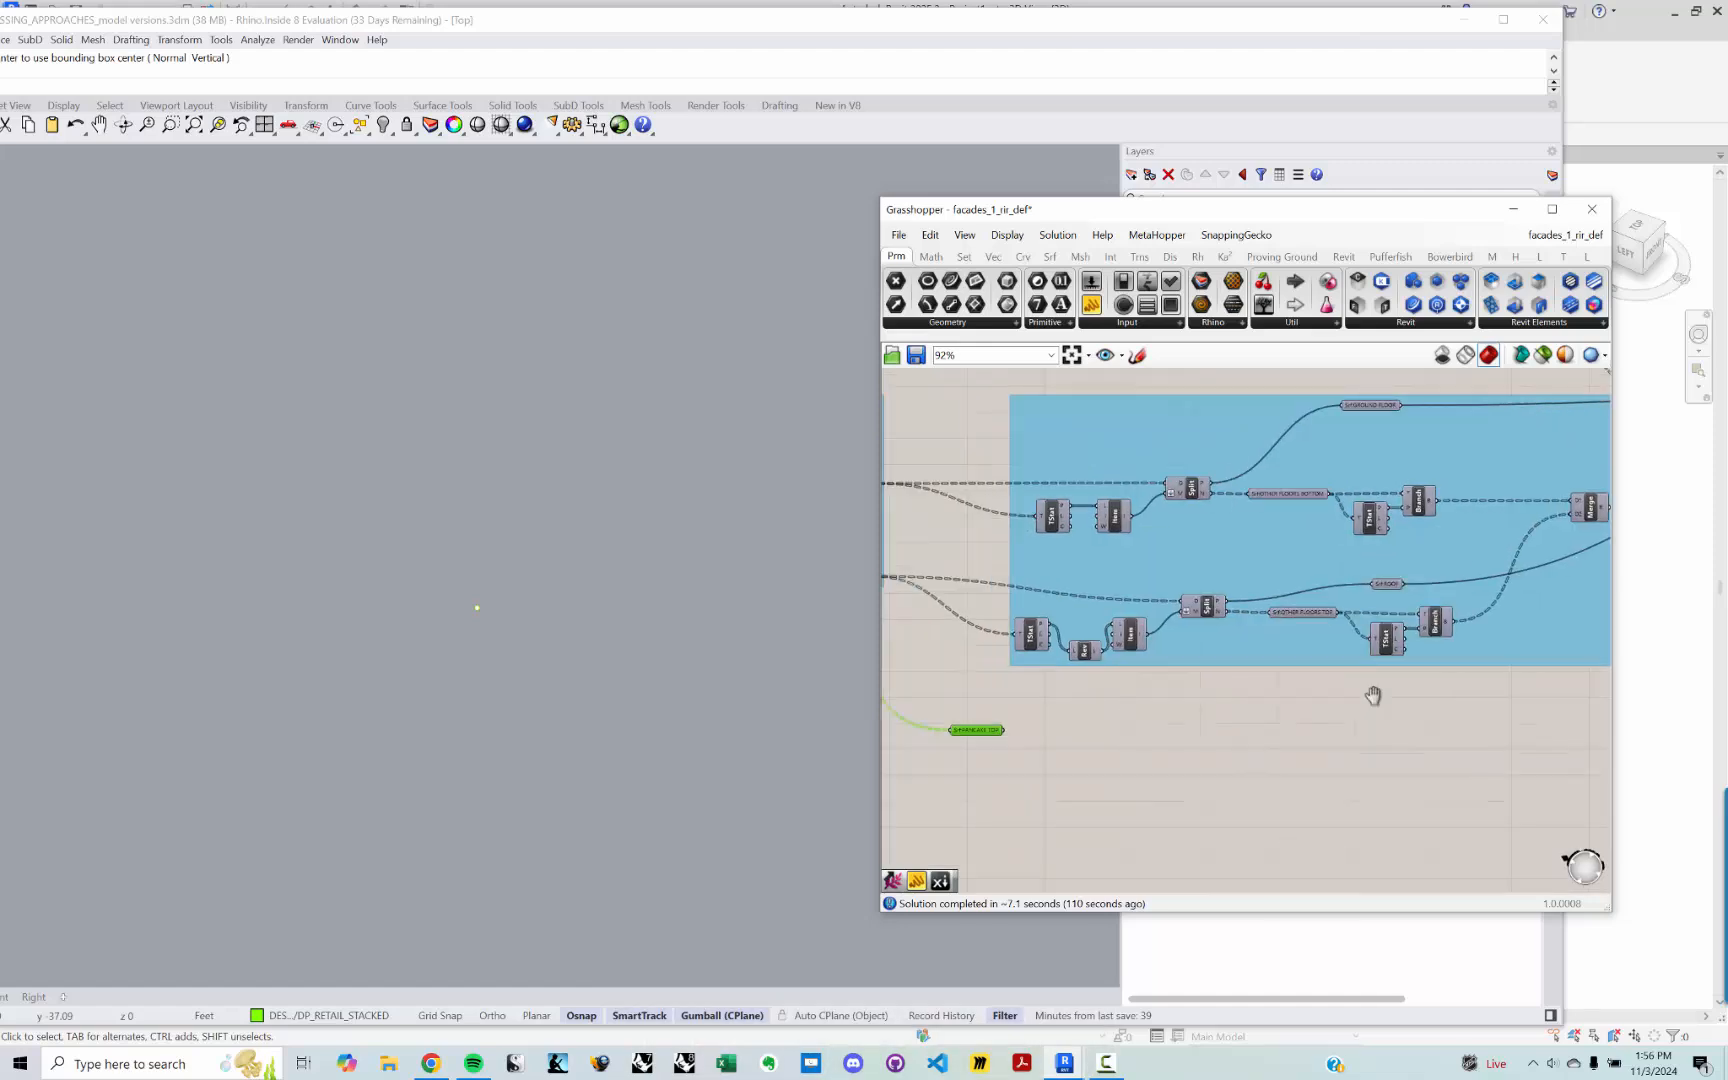
pyautogui.scroll(1, 1332, 617)
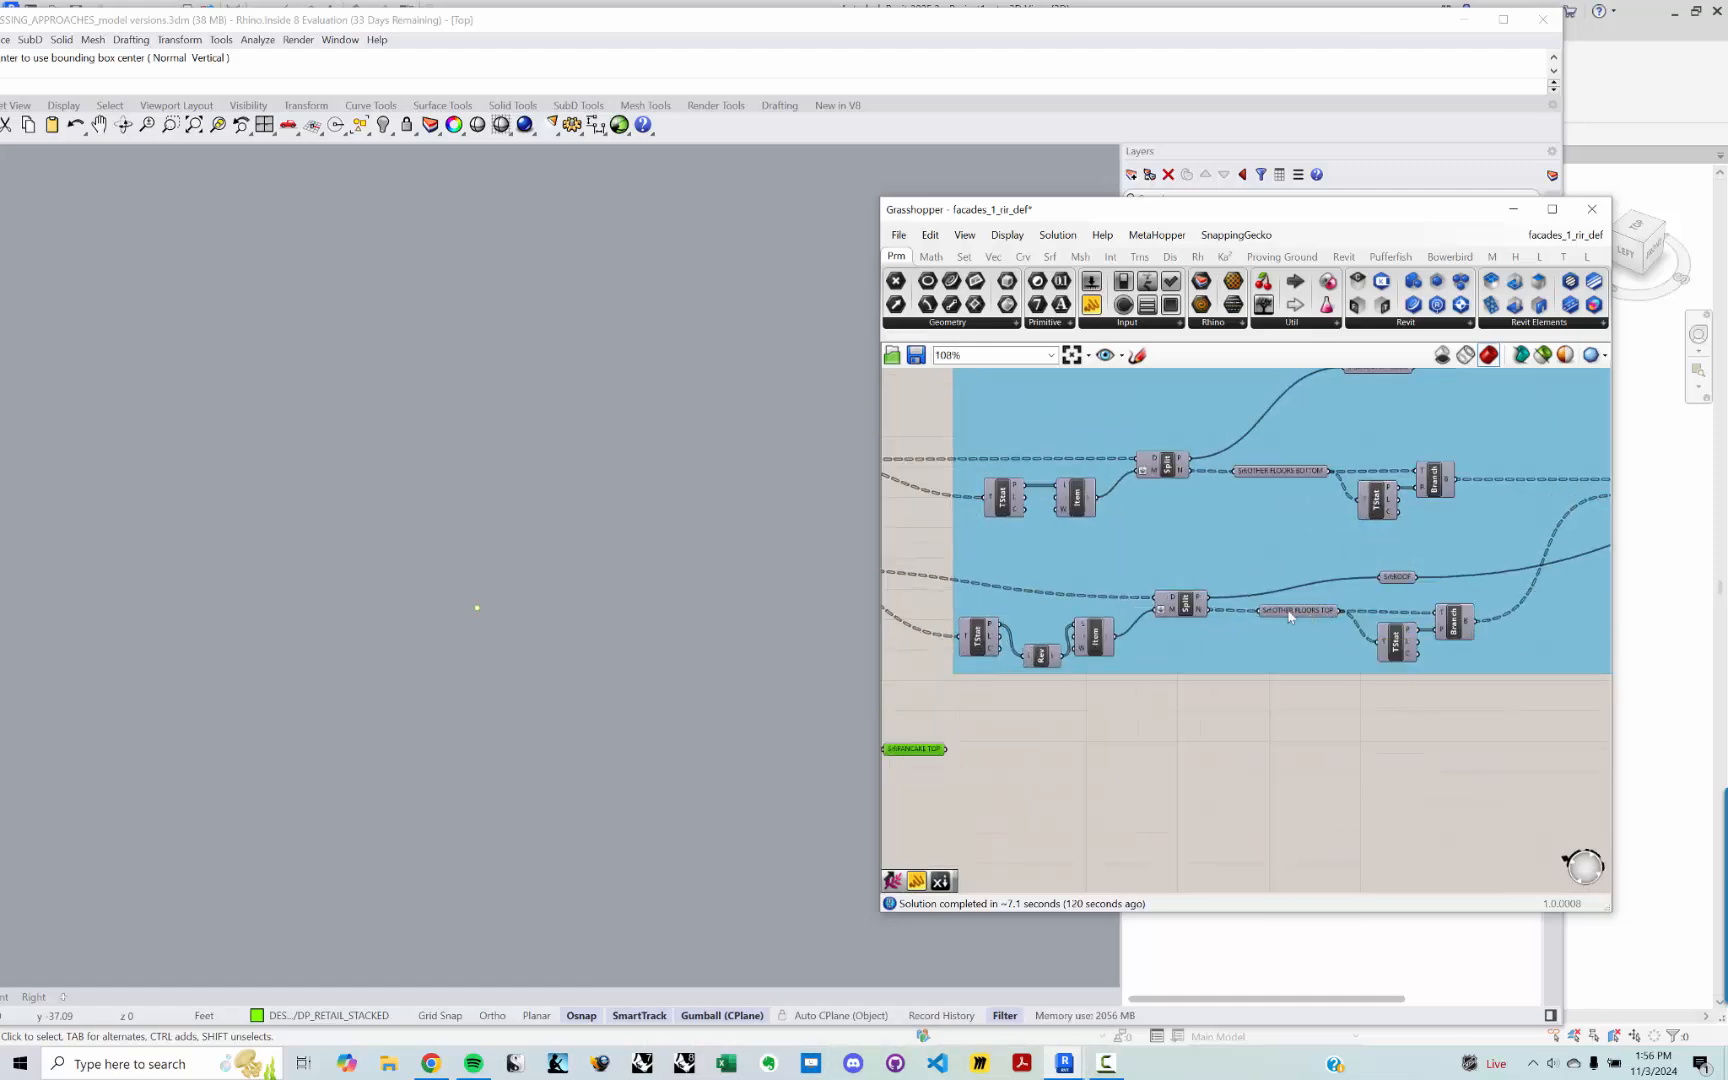
pyautogui.moveTo(1175, 630); pyautogui.dragTo(1419, 632, button='right')
# Step: Turn on the preview of the duplicated PANCAKE TOP parameter and examine the whole tower's floor surfaces in Rhino
pyautogui.rightClick(1168, 758)
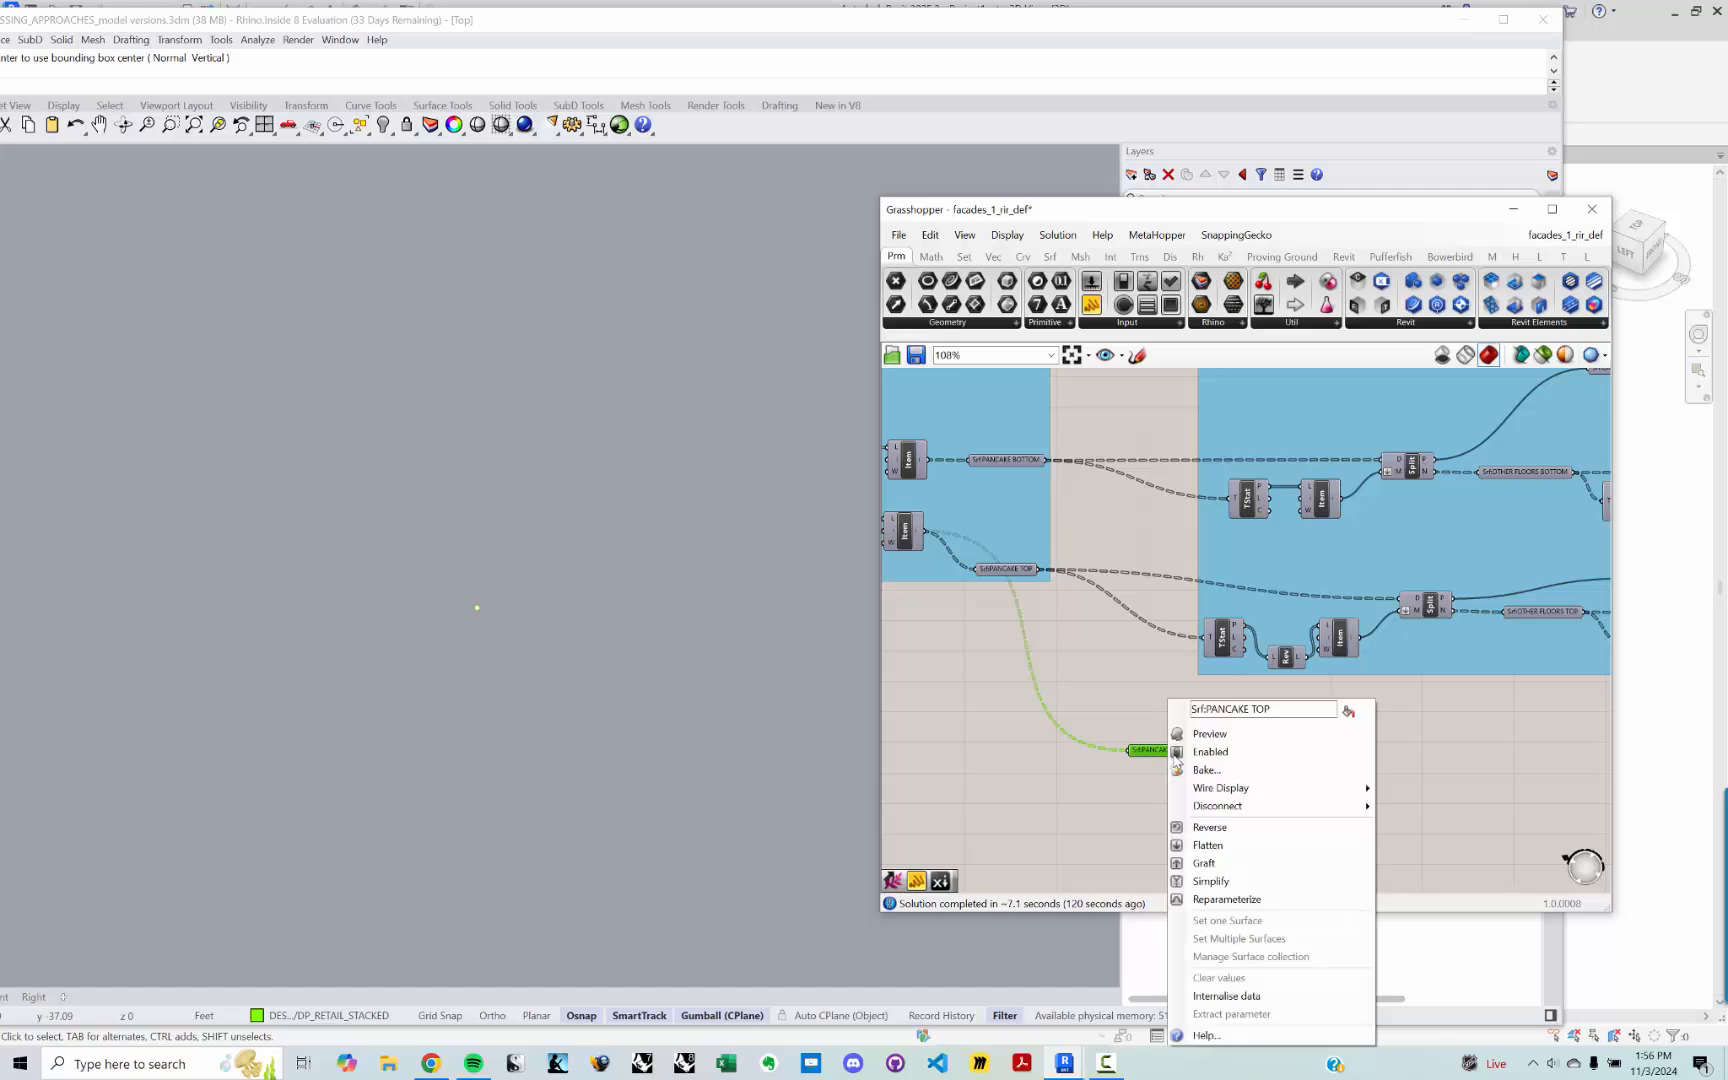
pyautogui.click(1188, 750)
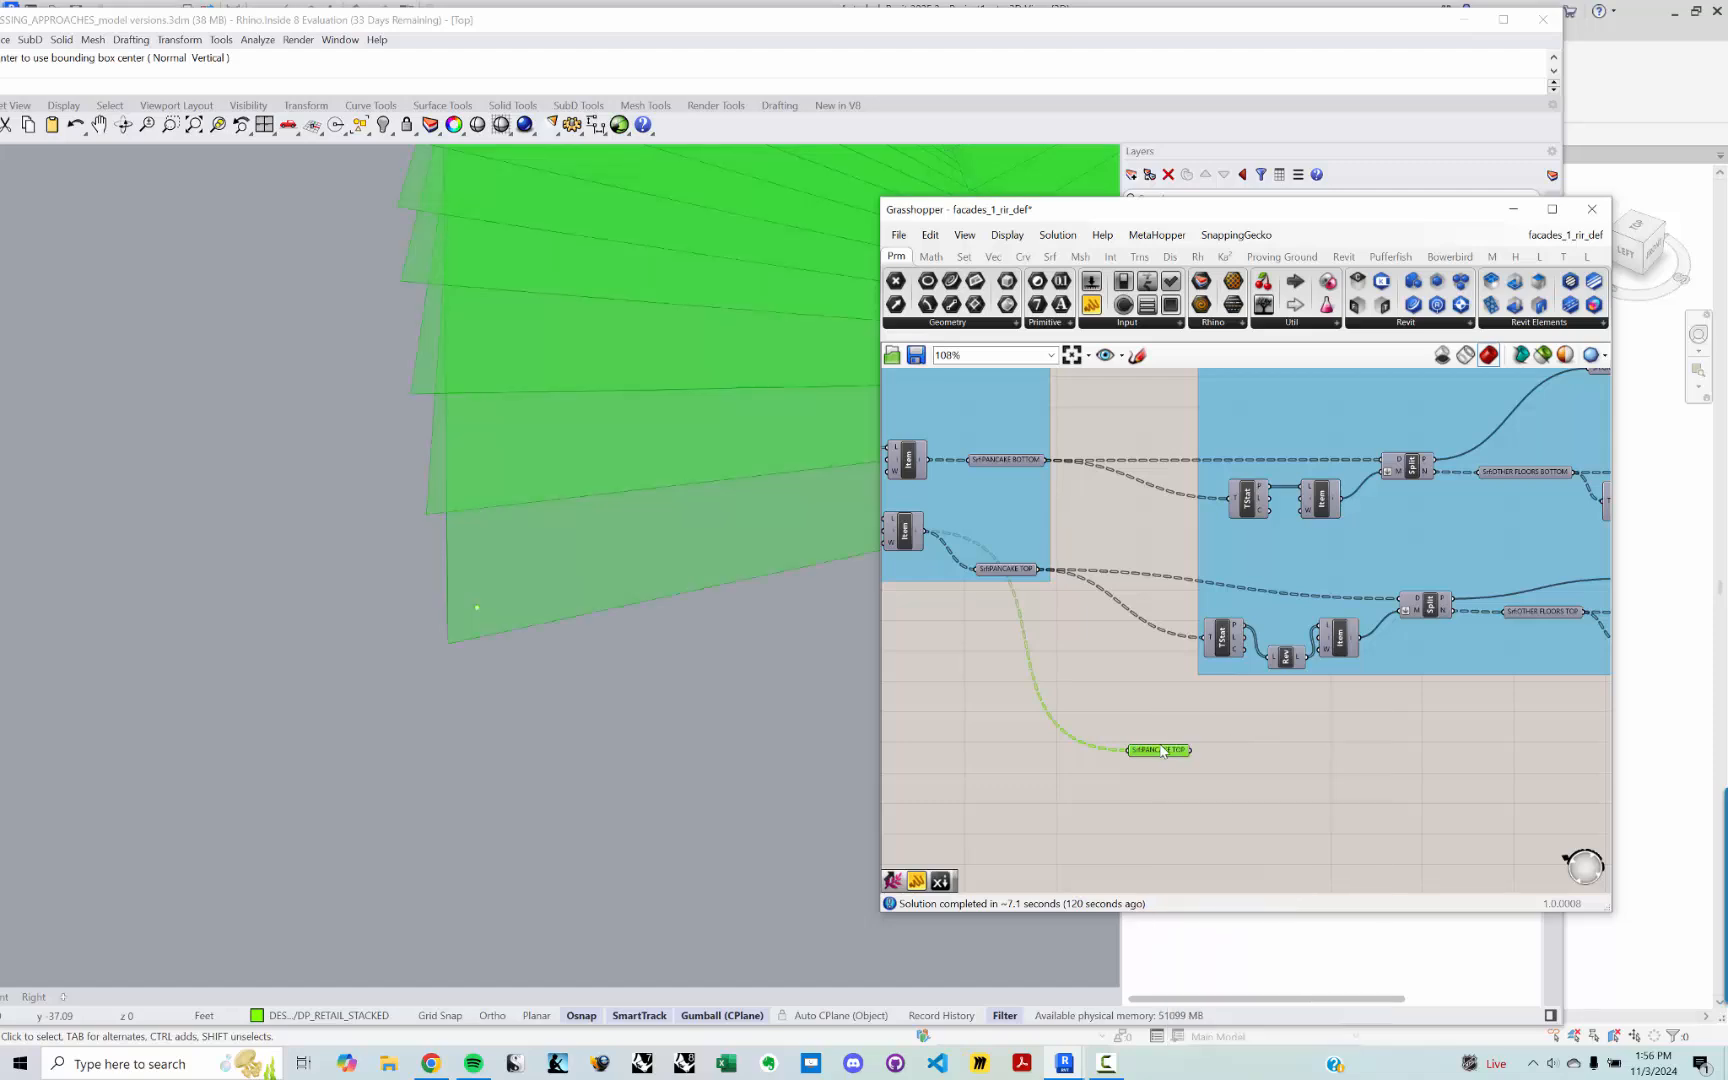
pyautogui.click(1162, 751)
pyautogui.click(1161, 751)
pyautogui.scroll(-4, 702, 598)
pyautogui.moveTo(664, 709); pyautogui.dragTo(530, 455, button='right')
pyautogui.scroll(-5, 649, 608)
pyautogui.scroll(-10, 649, 608)
pyautogui.scroll(8, 566, 298)
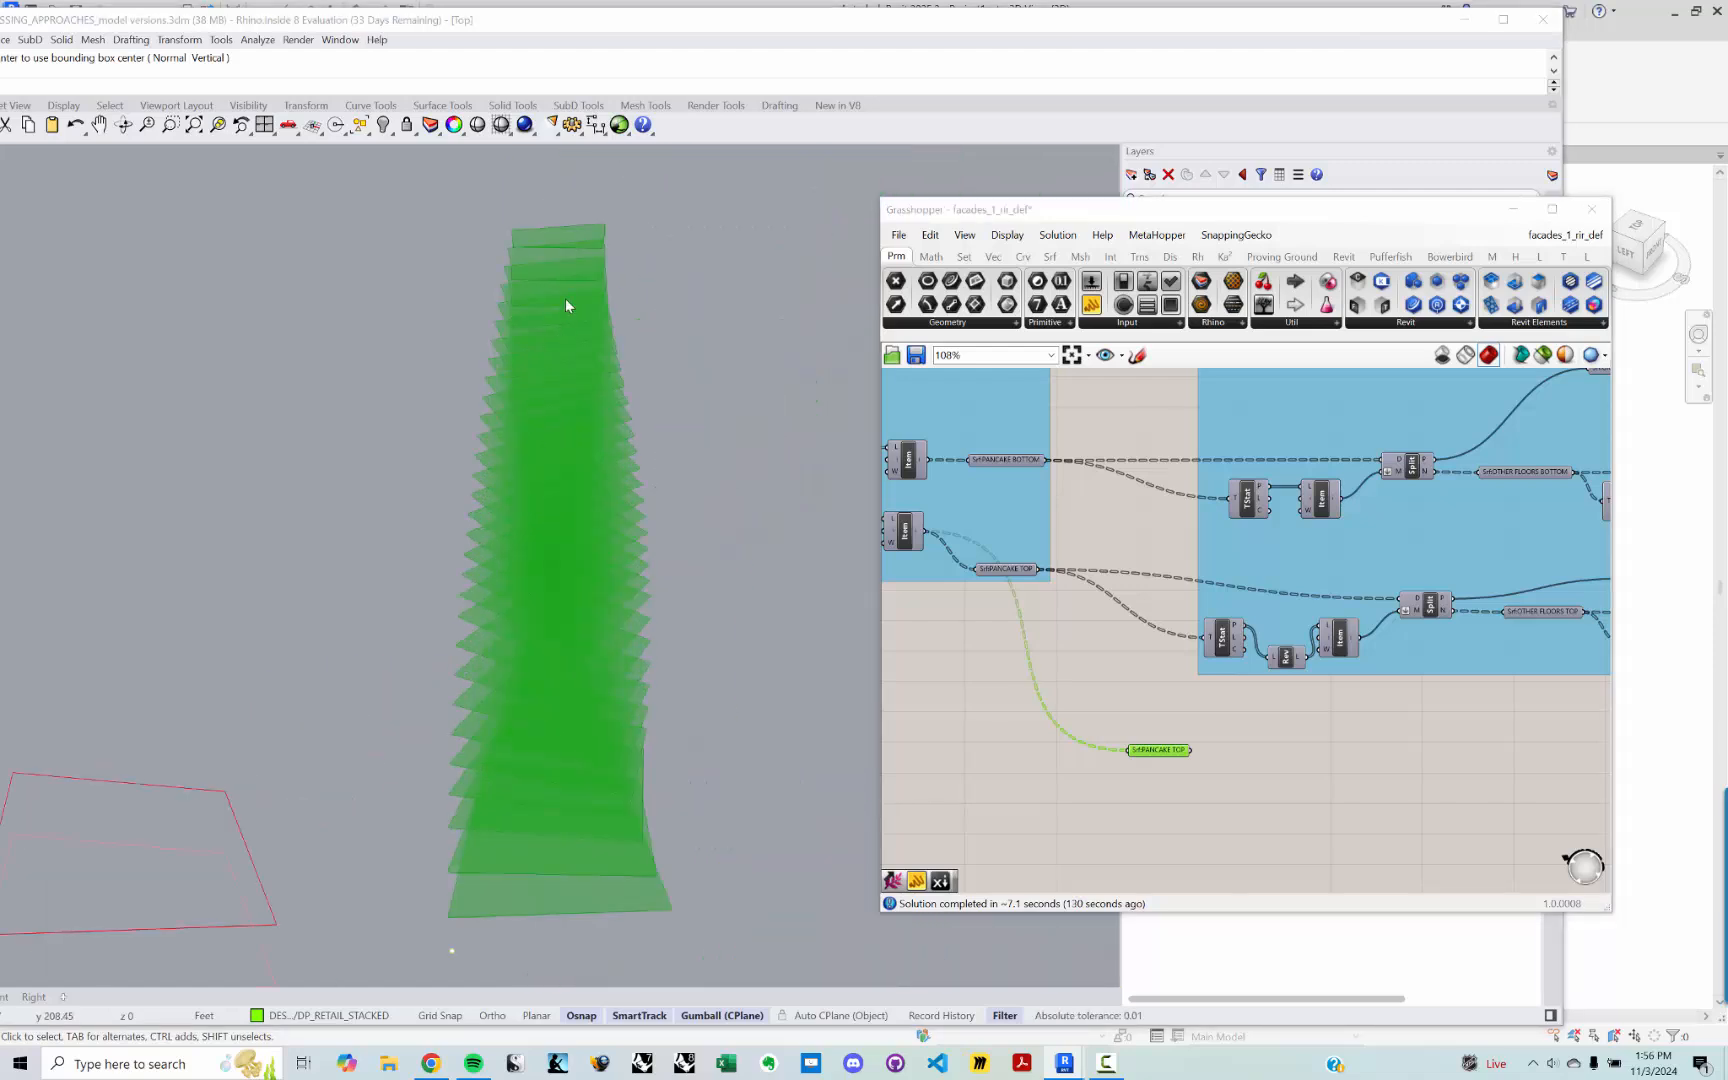
# Step: Add a Curve parameter fed by the PANCAKE BOTTOM surface parameter and check the floor outlines in Rhino
pyautogui.click(1104, 545)
pyautogui.doubleClick(1104, 540)
pyautogui.write('crv')
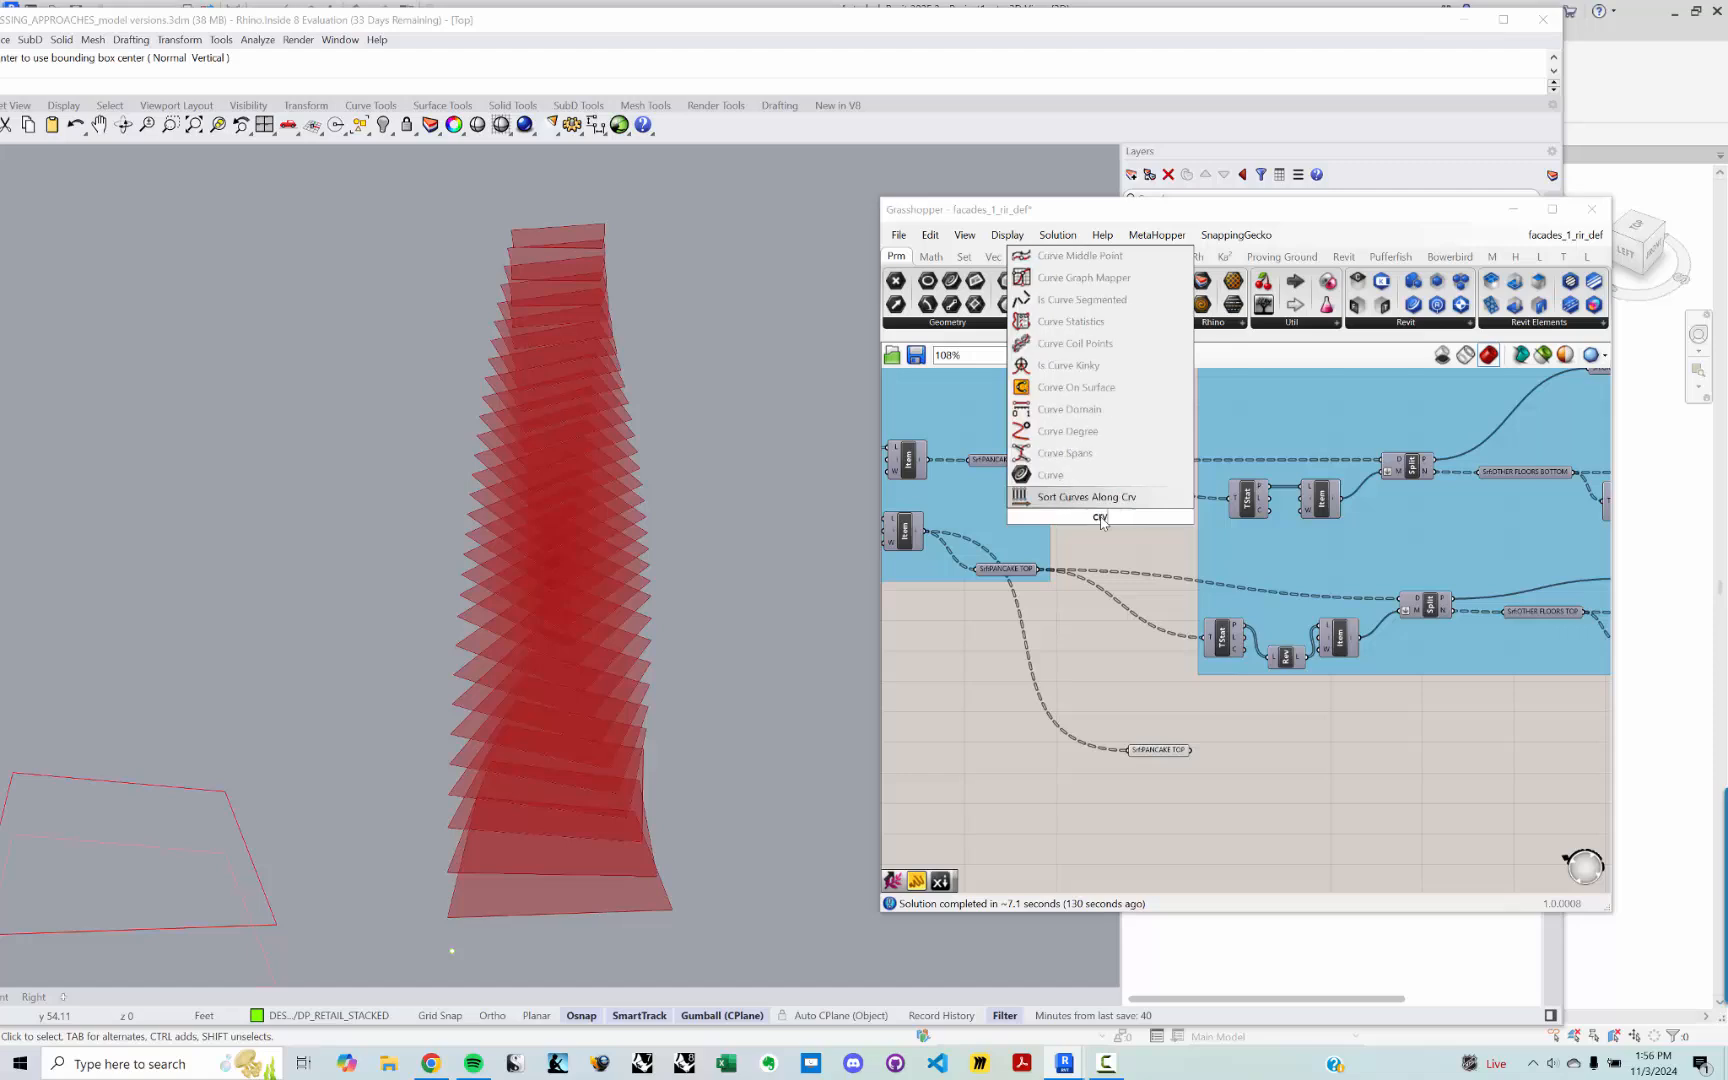
pyautogui.click(1058, 476)
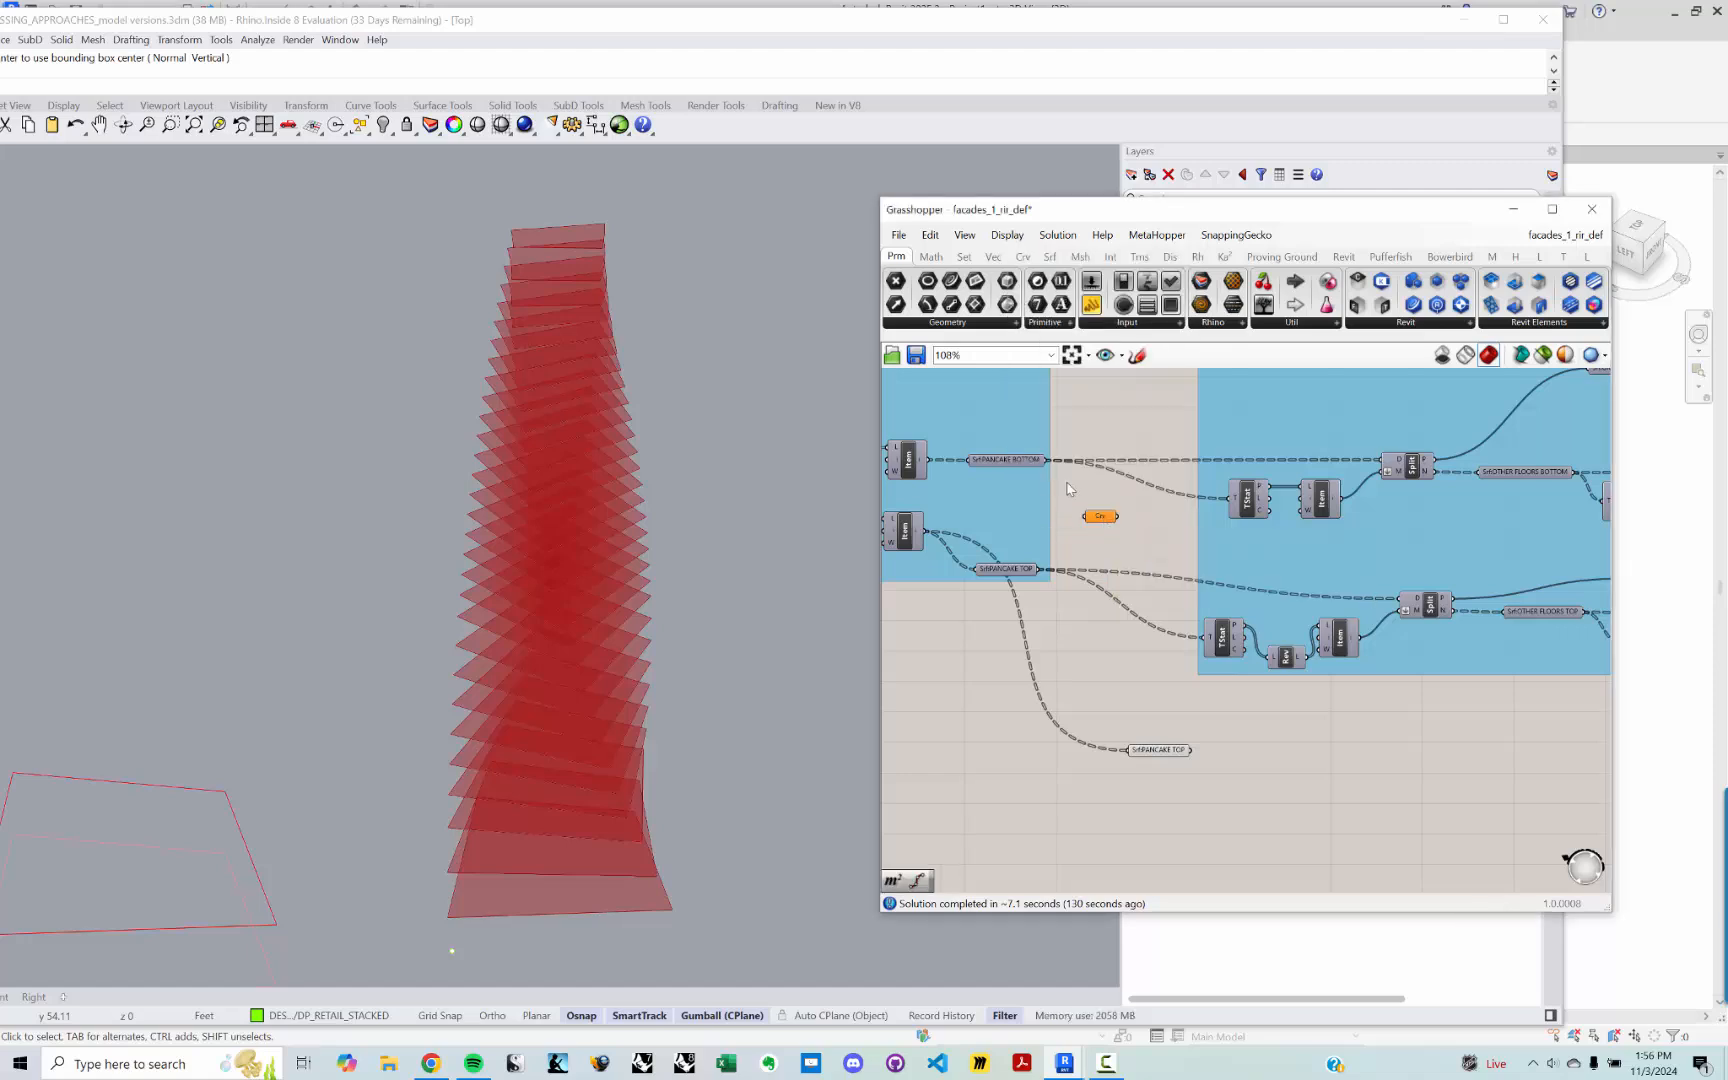
pyautogui.moveTo(1078, 517); pyautogui.dragTo(1087, 516)
pyautogui.click(1102, 517)
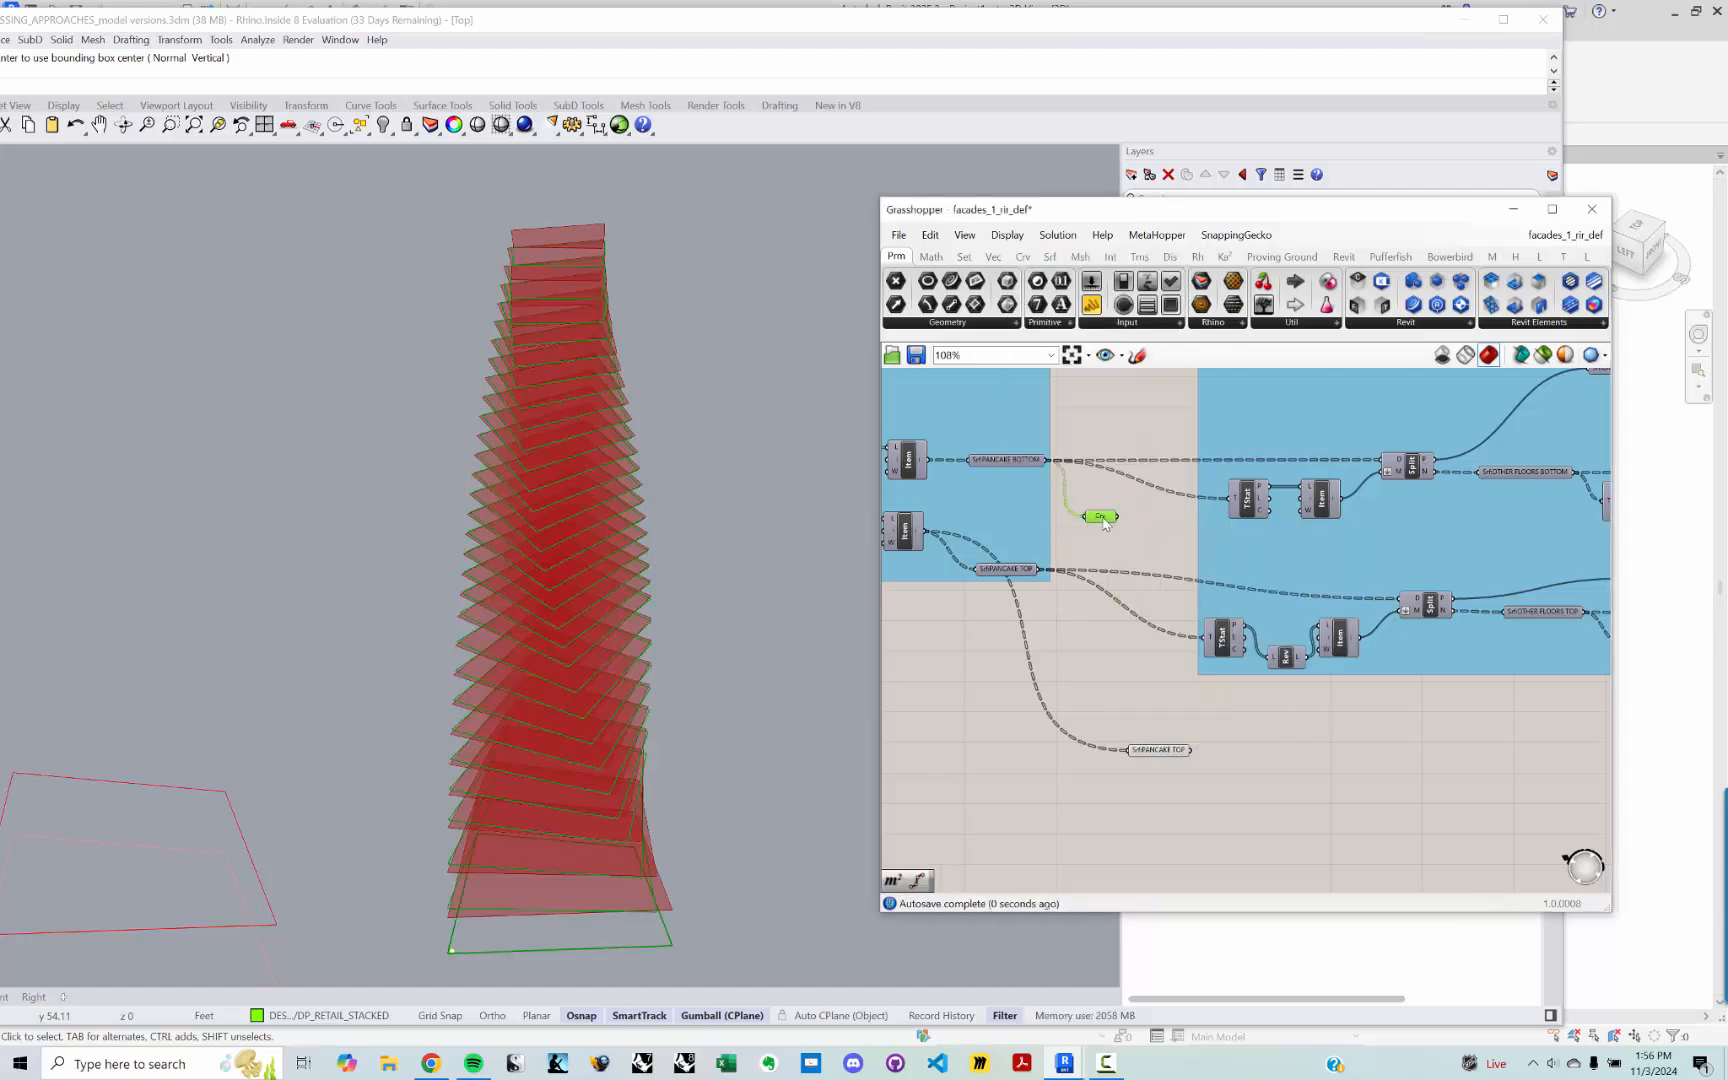
pyautogui.moveTo(514, 859); pyautogui.dragTo(559, 292, button='right')
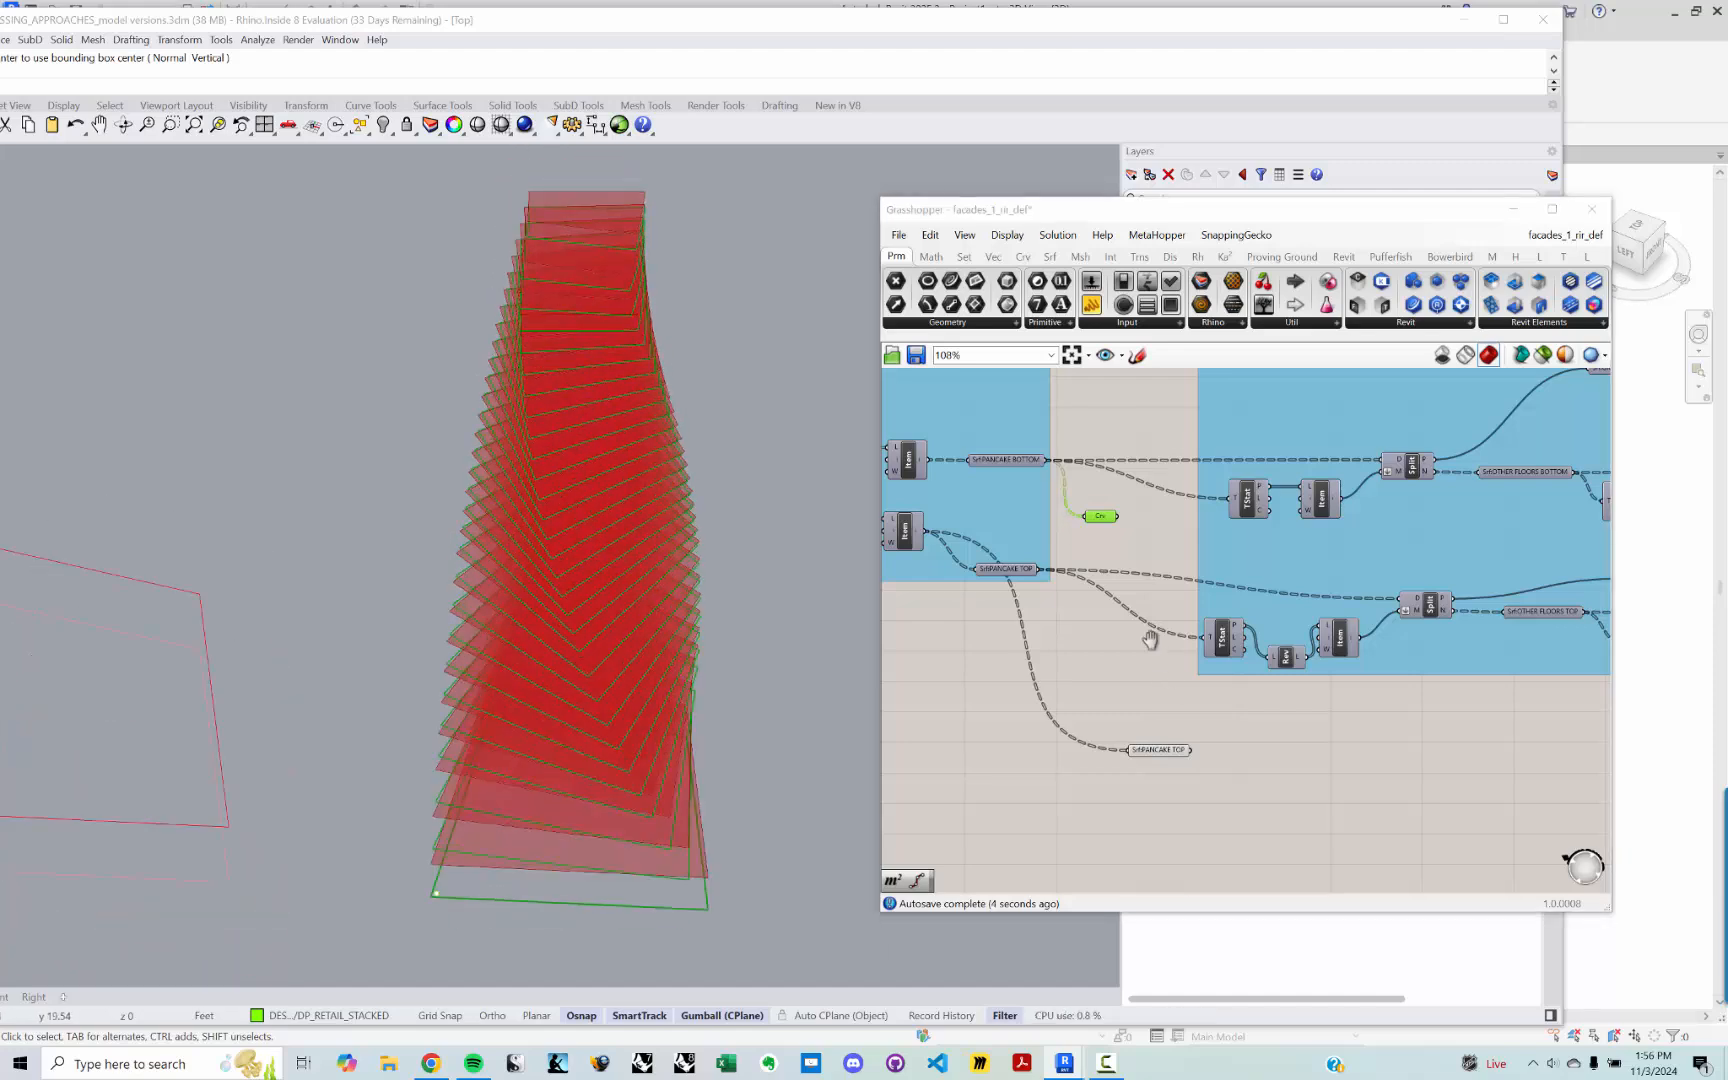
# Step: Delete the duplicated PANCAKE TOP parameter and move the Curve parameter to open canvas away from the blue groups
pyautogui.moveTo(1150, 640); pyautogui.dragTo(1131, 594, button='right')
pyautogui.click(1150, 706)
pyautogui.press('Delete')
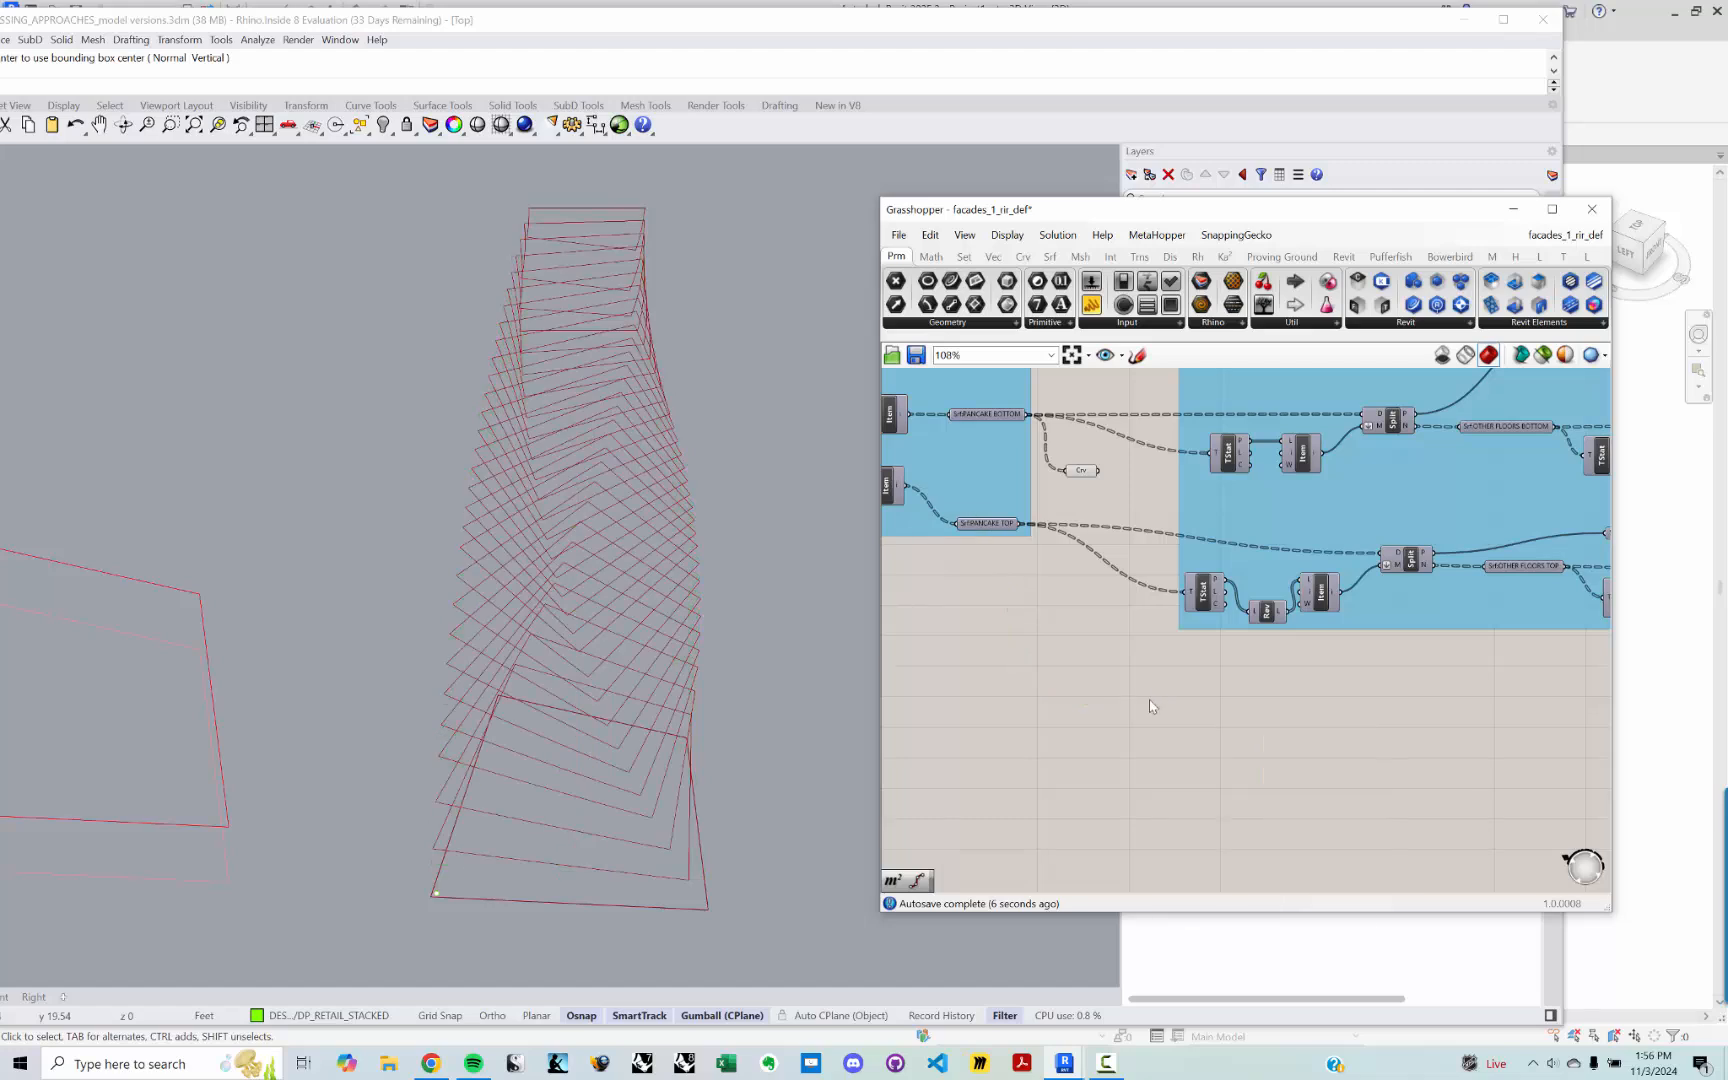
pyautogui.moveTo(1080, 479); pyautogui.dragTo(1331, 718)
pyautogui.scroll(-7, 1098, 525)
pyautogui.moveTo(1388, 712); pyautogui.dragTo(1222, 605, button='right')
pyautogui.scroll(2, 1222, 605)
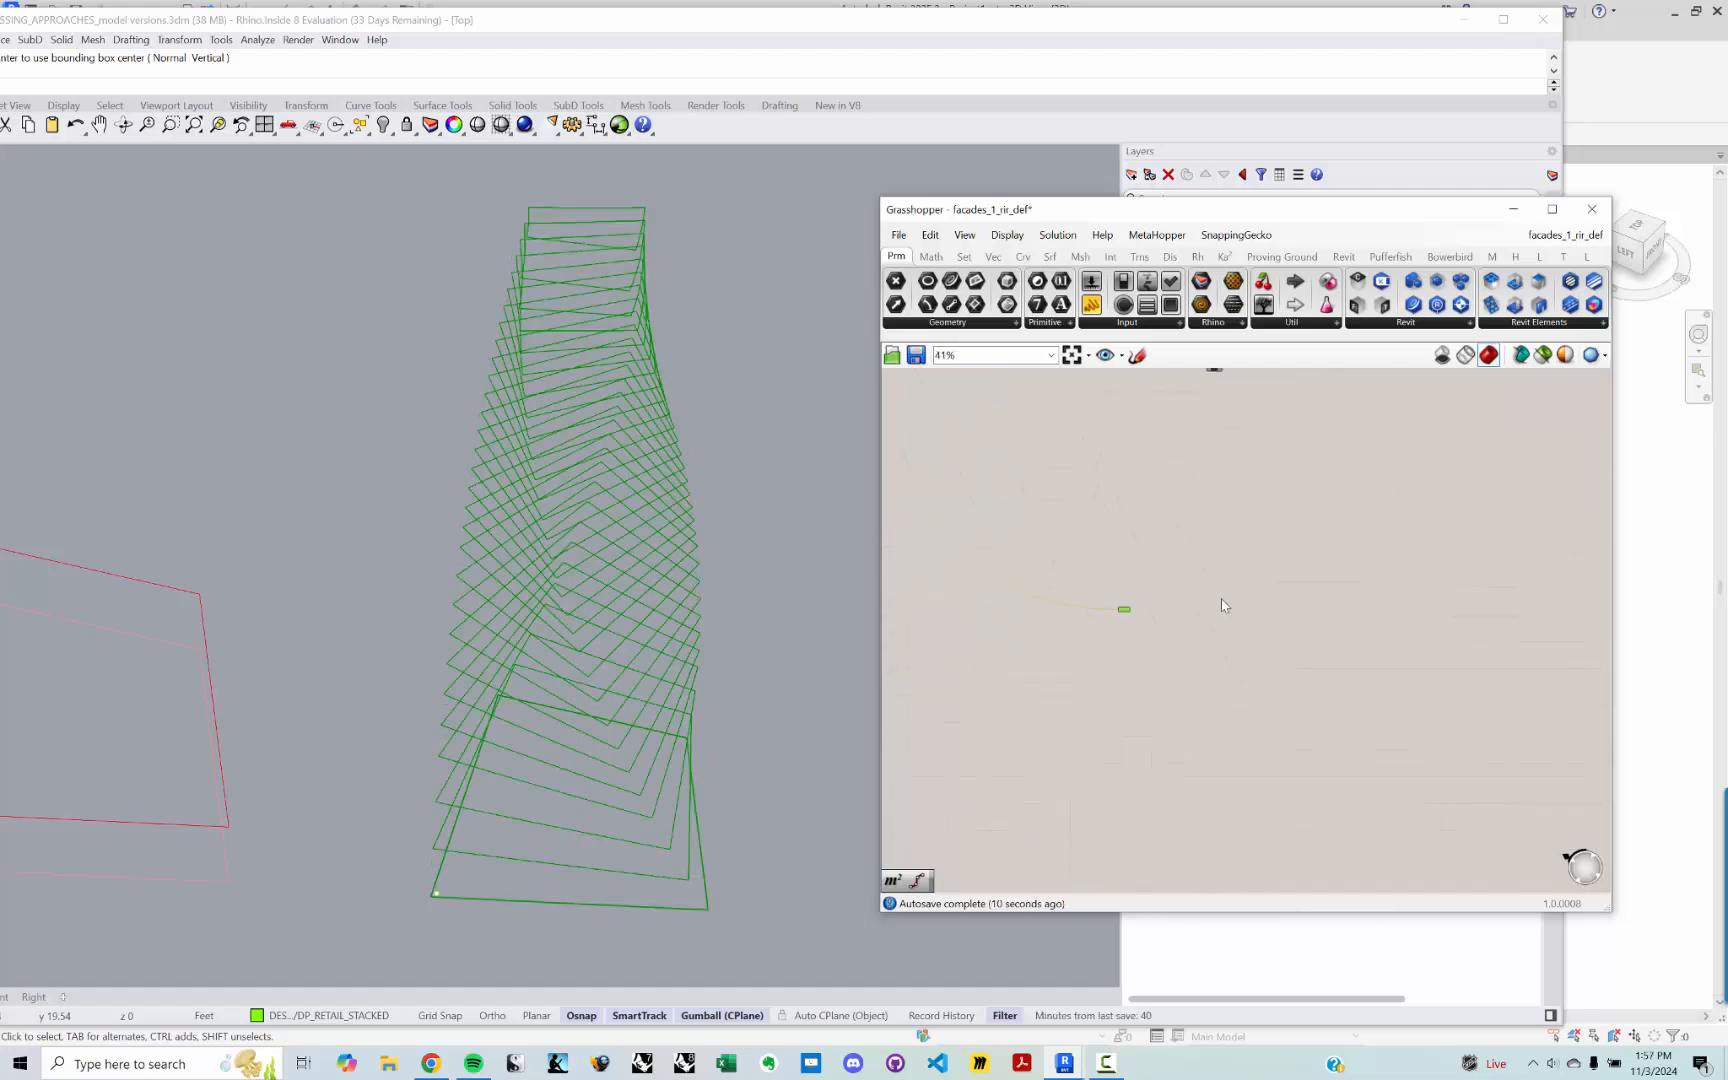
pyautogui.click(1138, 621)
pyautogui.moveTo(508, 764); pyautogui.dragTo(660, 705, button='right')
# Step: Add a Revit wall-by-curve component beside the Curve parameter and look over the lower floor outlines in Rhino
pyautogui.doubleClick(1212, 678)
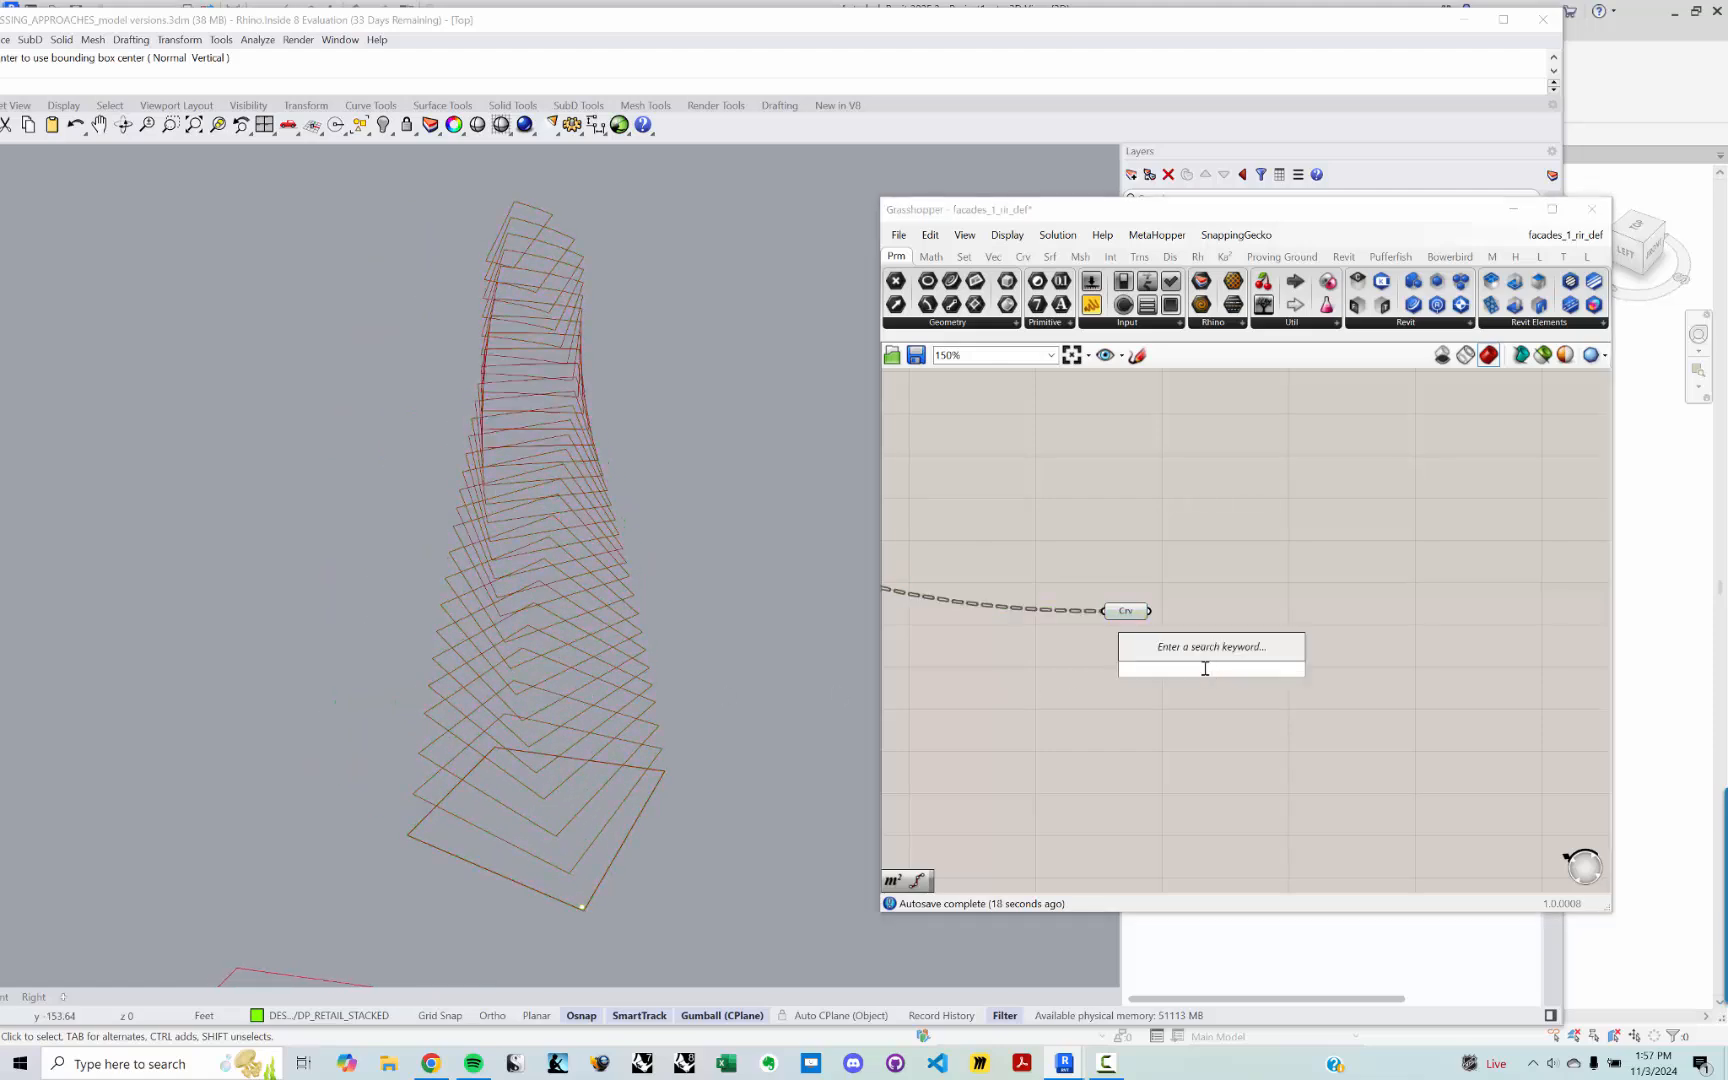
pyautogui.write('add wall')
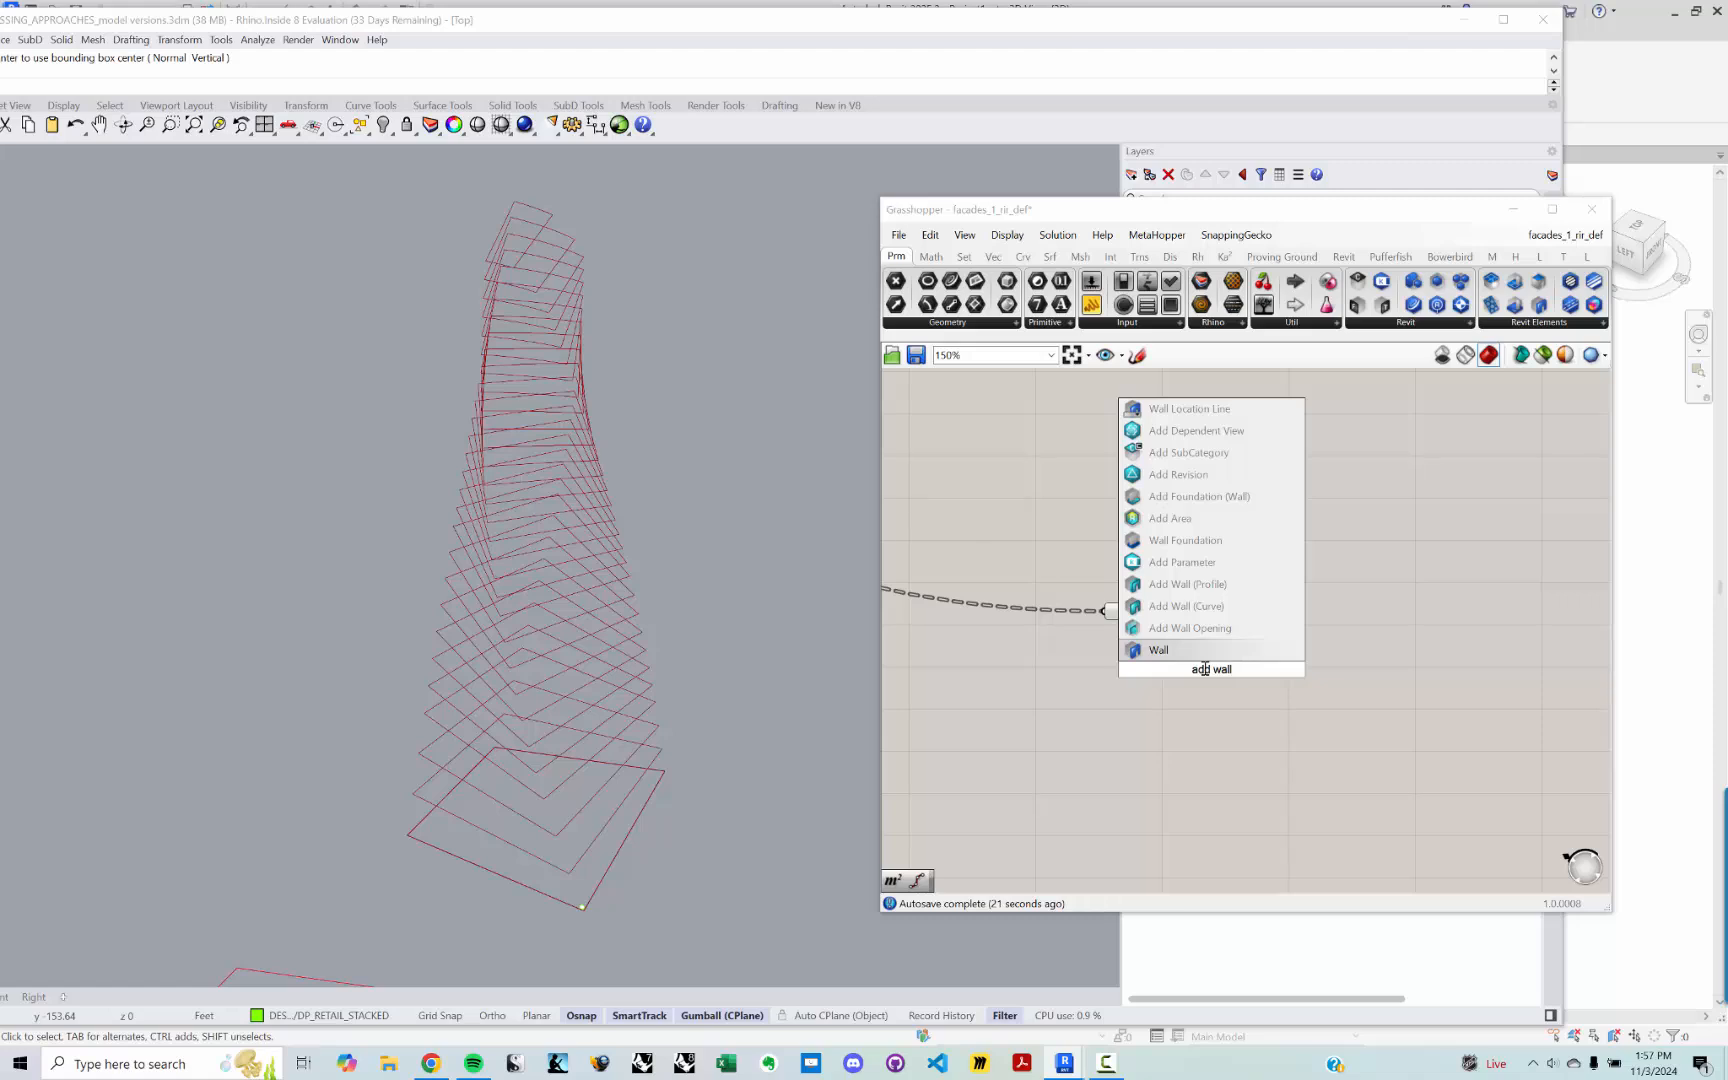
pyautogui.press('Return')
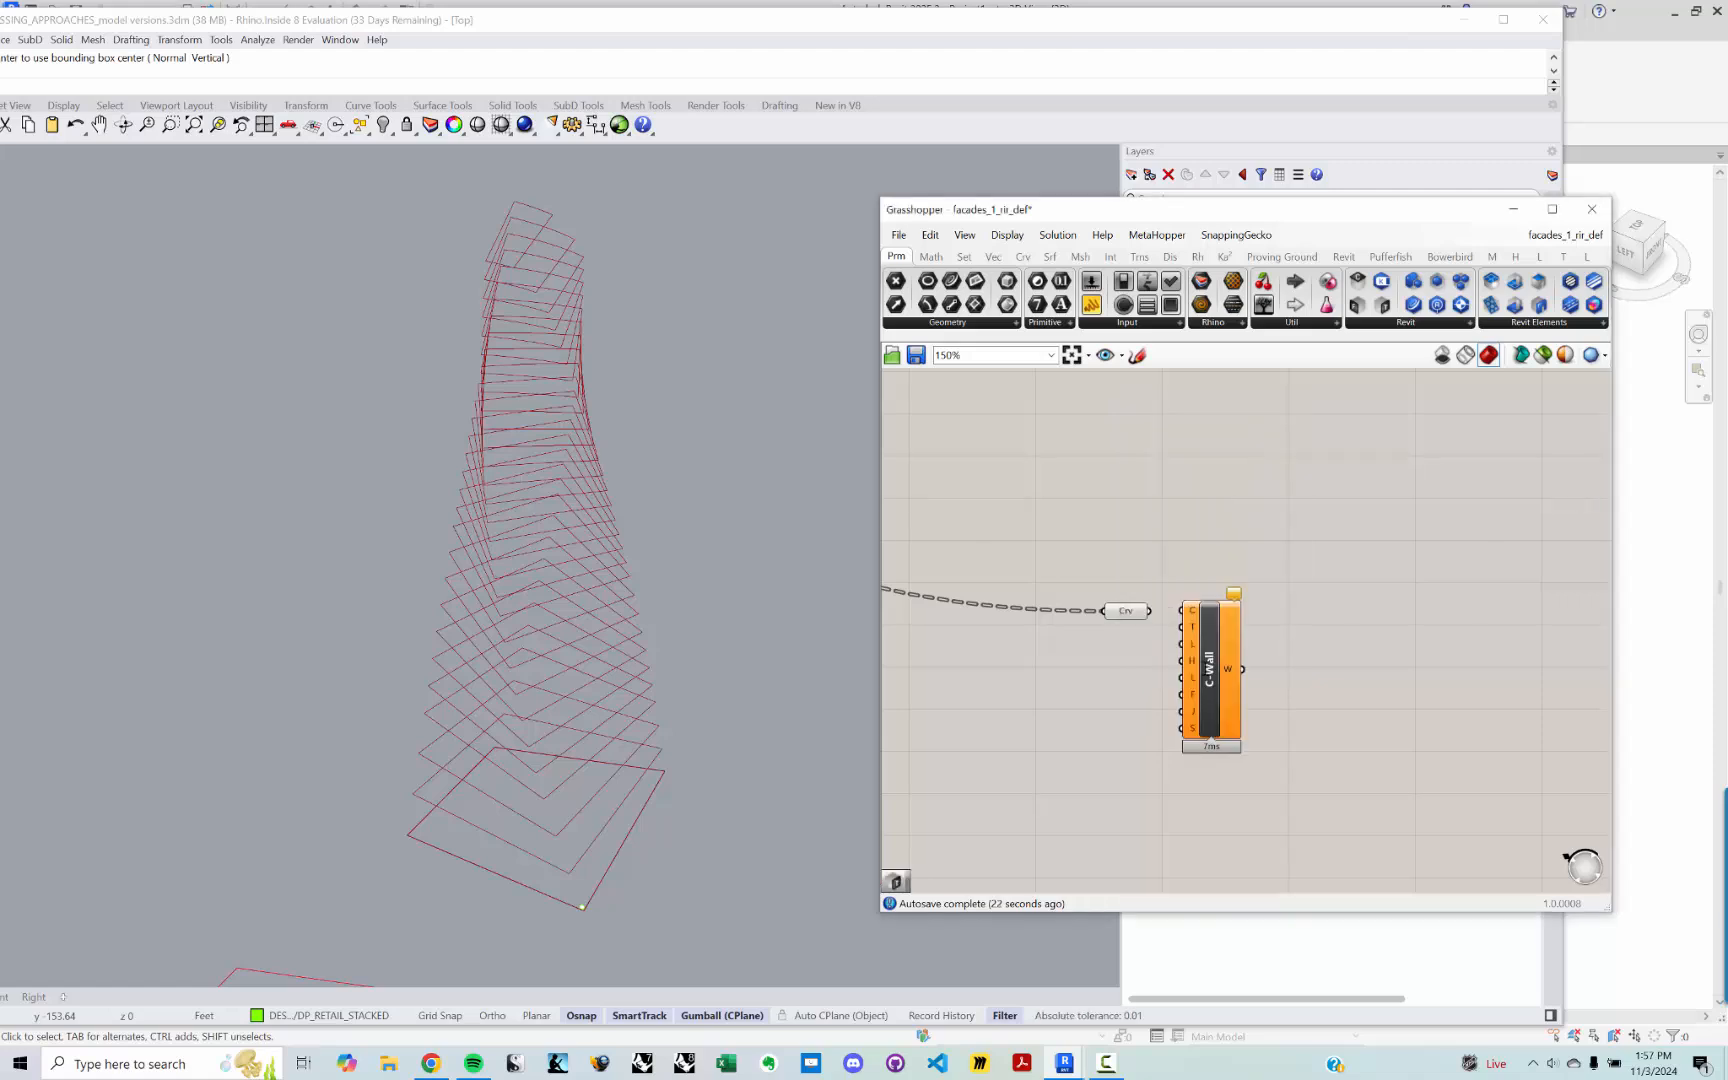
pyautogui.scroll(3, 1203, 667)
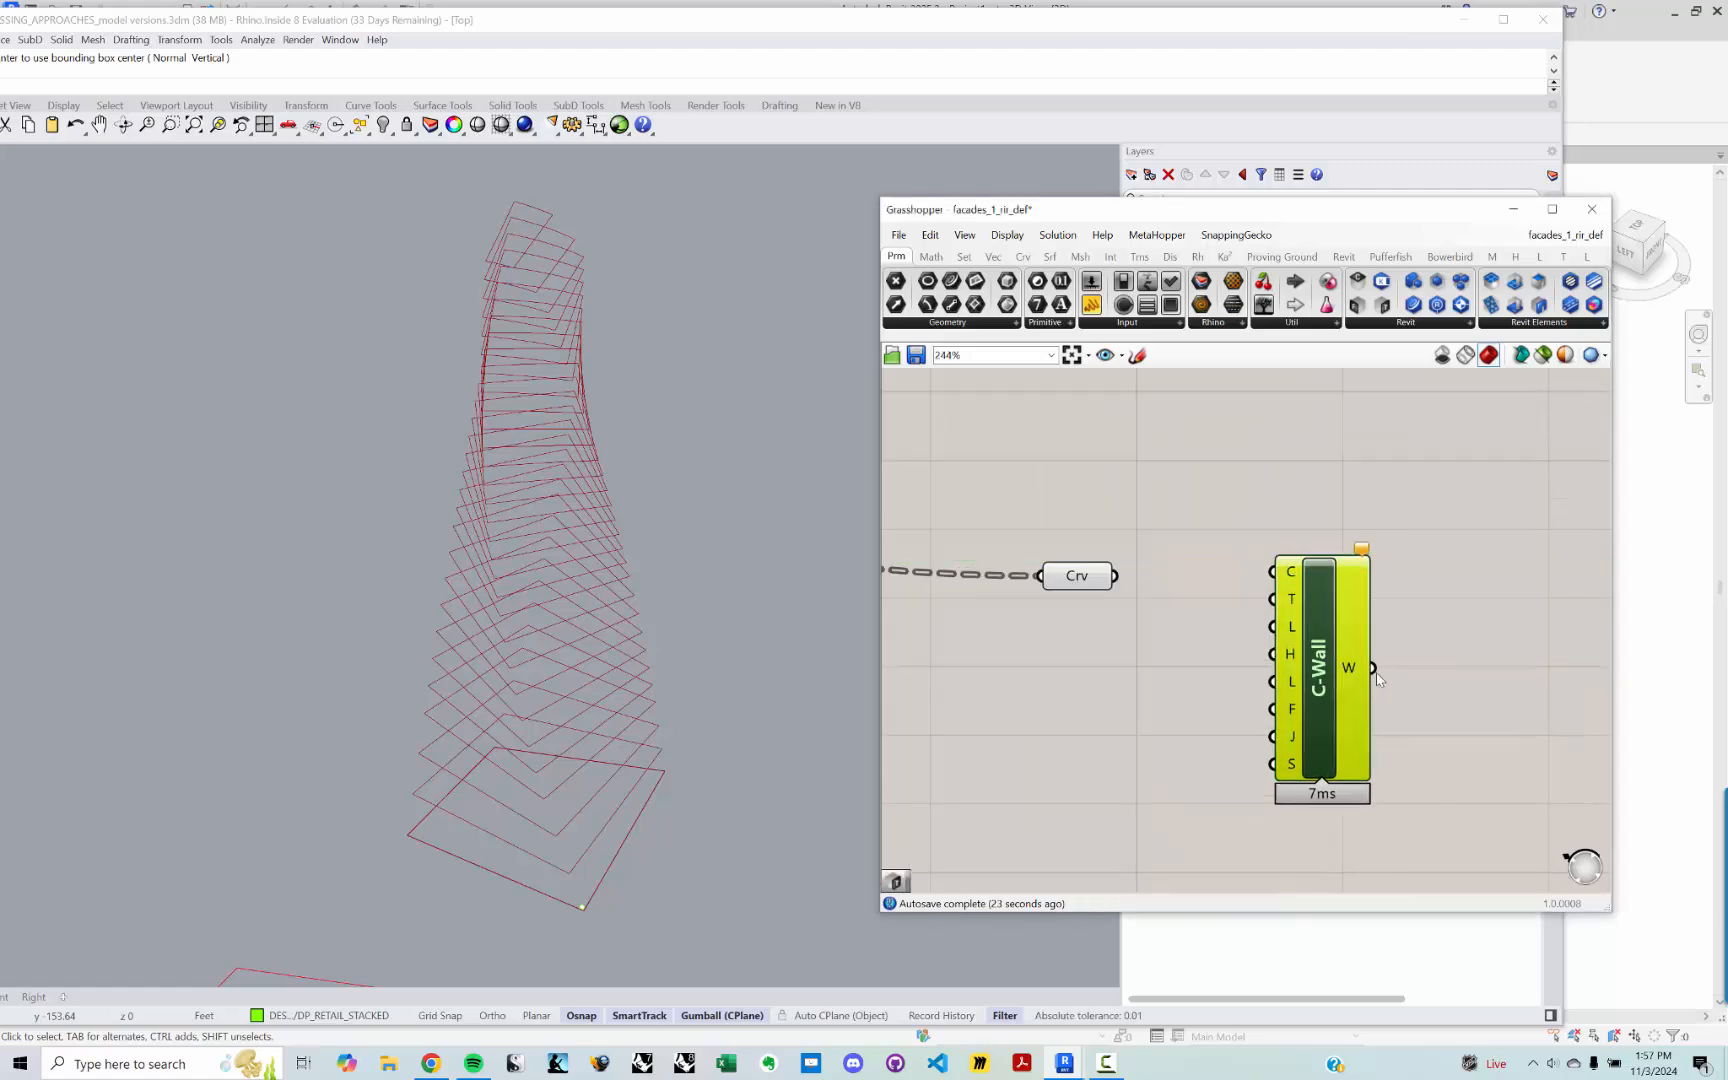
pyautogui.click(1086, 582)
pyautogui.click(949, 628)
pyautogui.moveTo(612, 760); pyautogui.dragTo(585, 618, button='right')
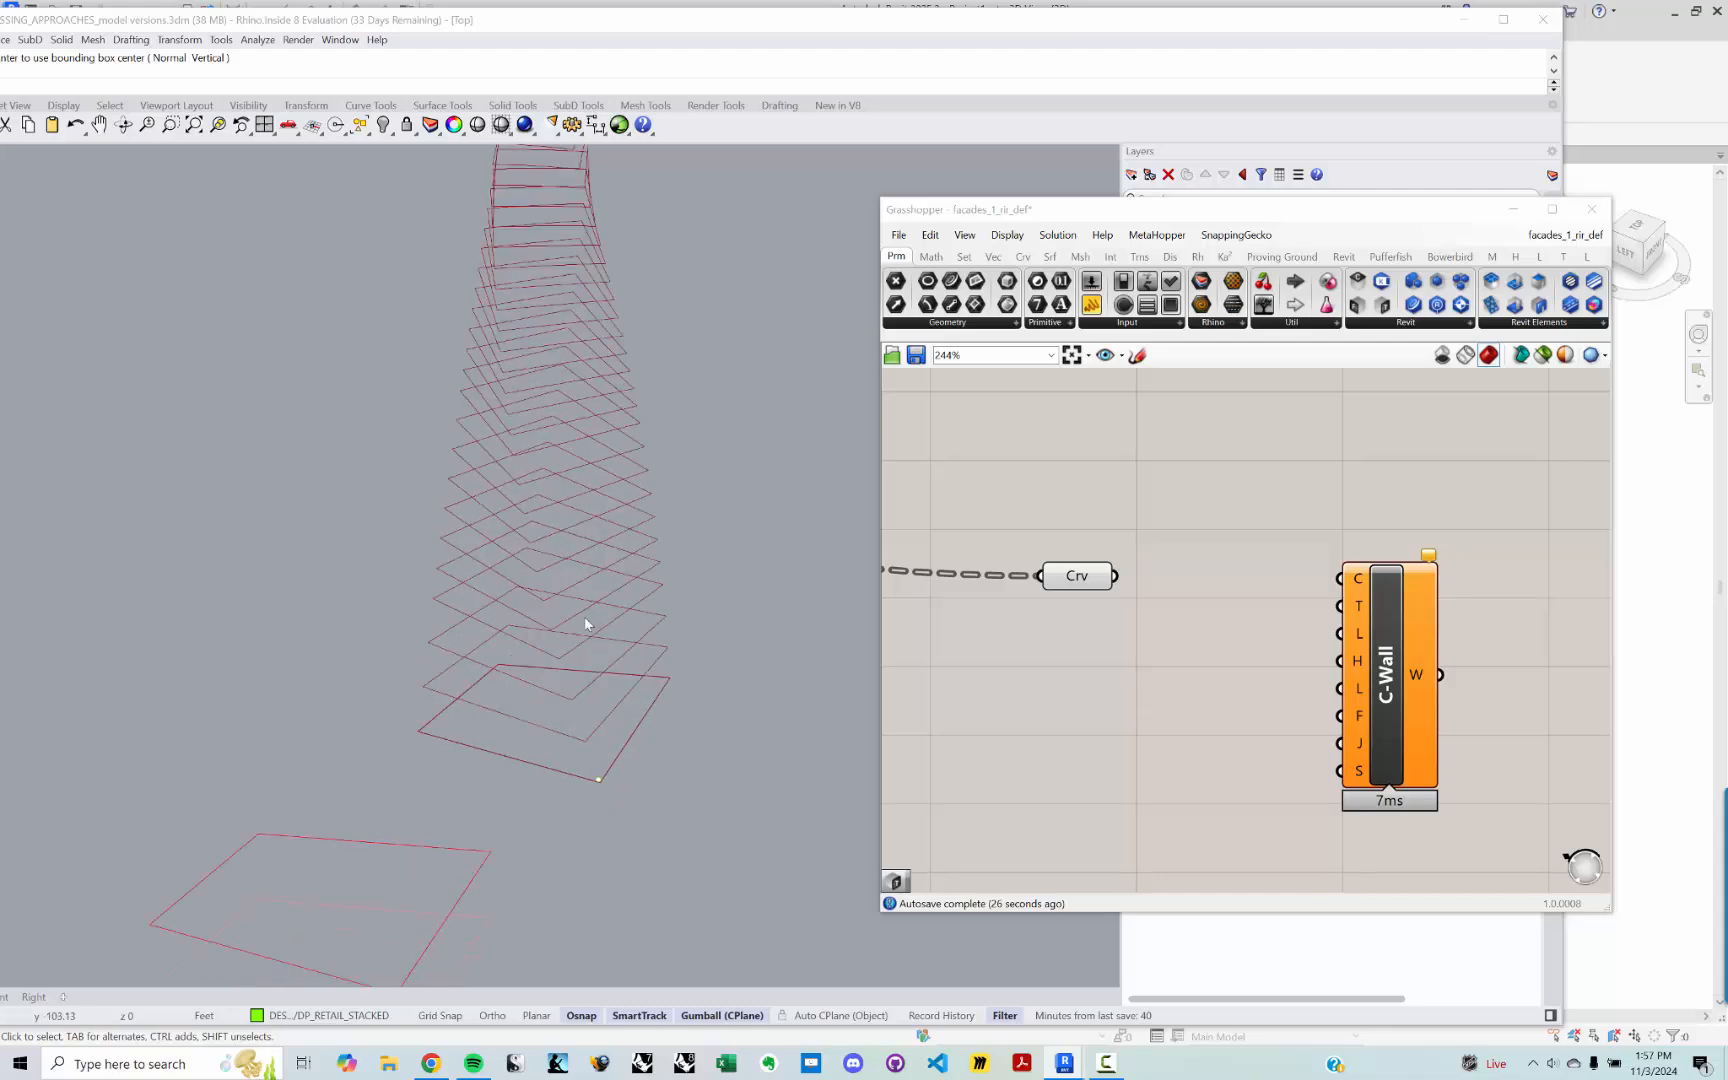
pyautogui.scroll(5, 585, 616)
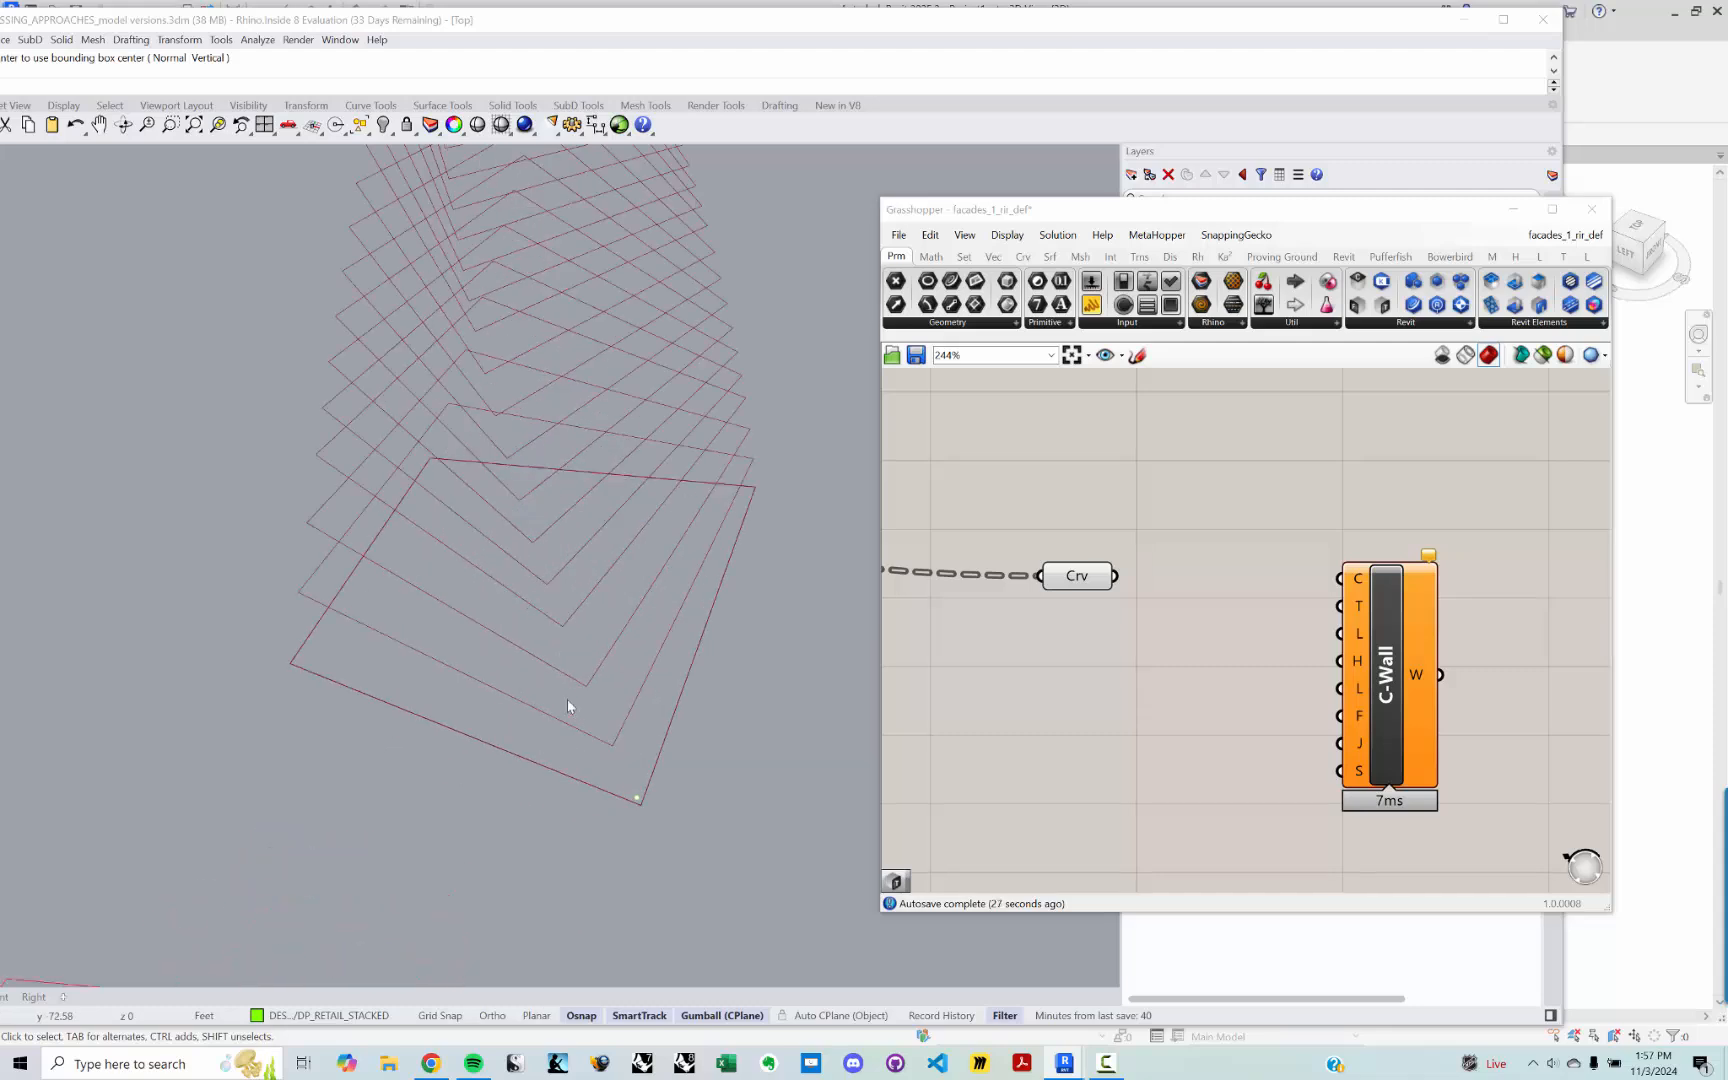
# Step: Highlight the Curve parameter's floor outlines, examine them in Rhino, and switch to the tower's 3D view in Revit
pyautogui.click(1085, 581)
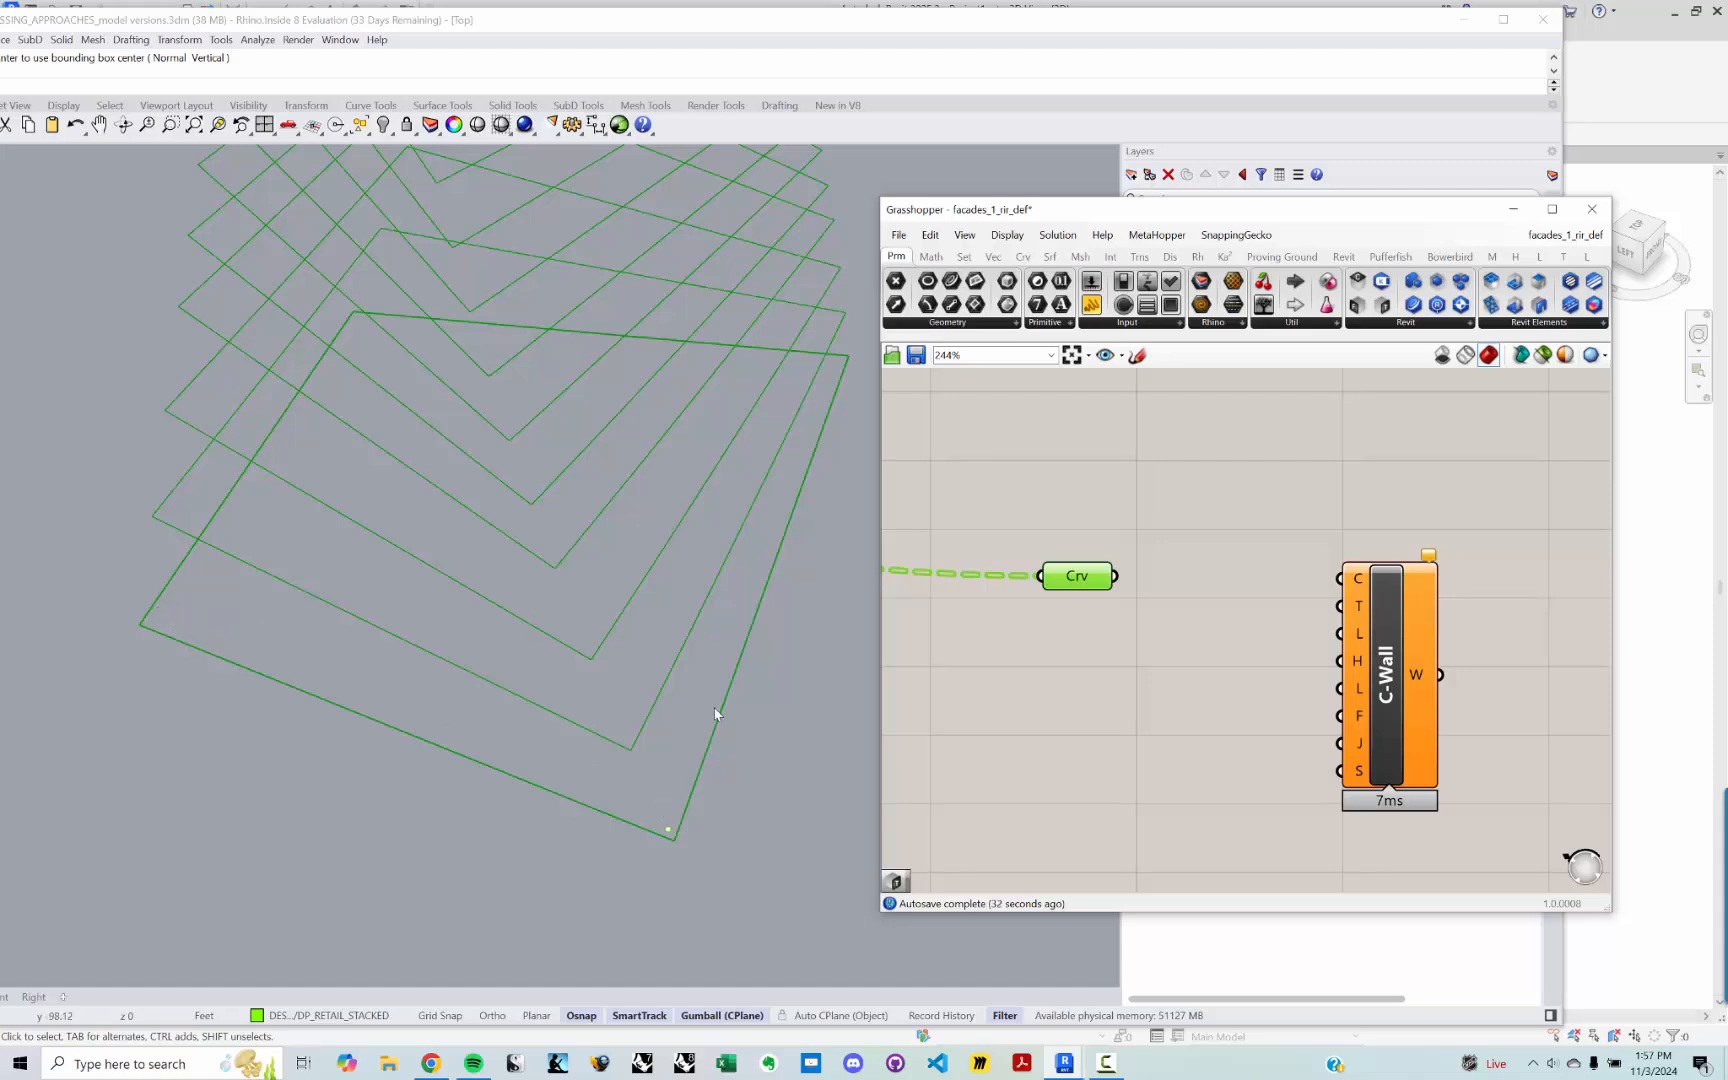
pyautogui.moveTo(292, 346); pyautogui.dragTo(393, 436, button='right')
pyautogui.moveTo(628, 474); pyautogui.dragTo(519, 469, button='right')
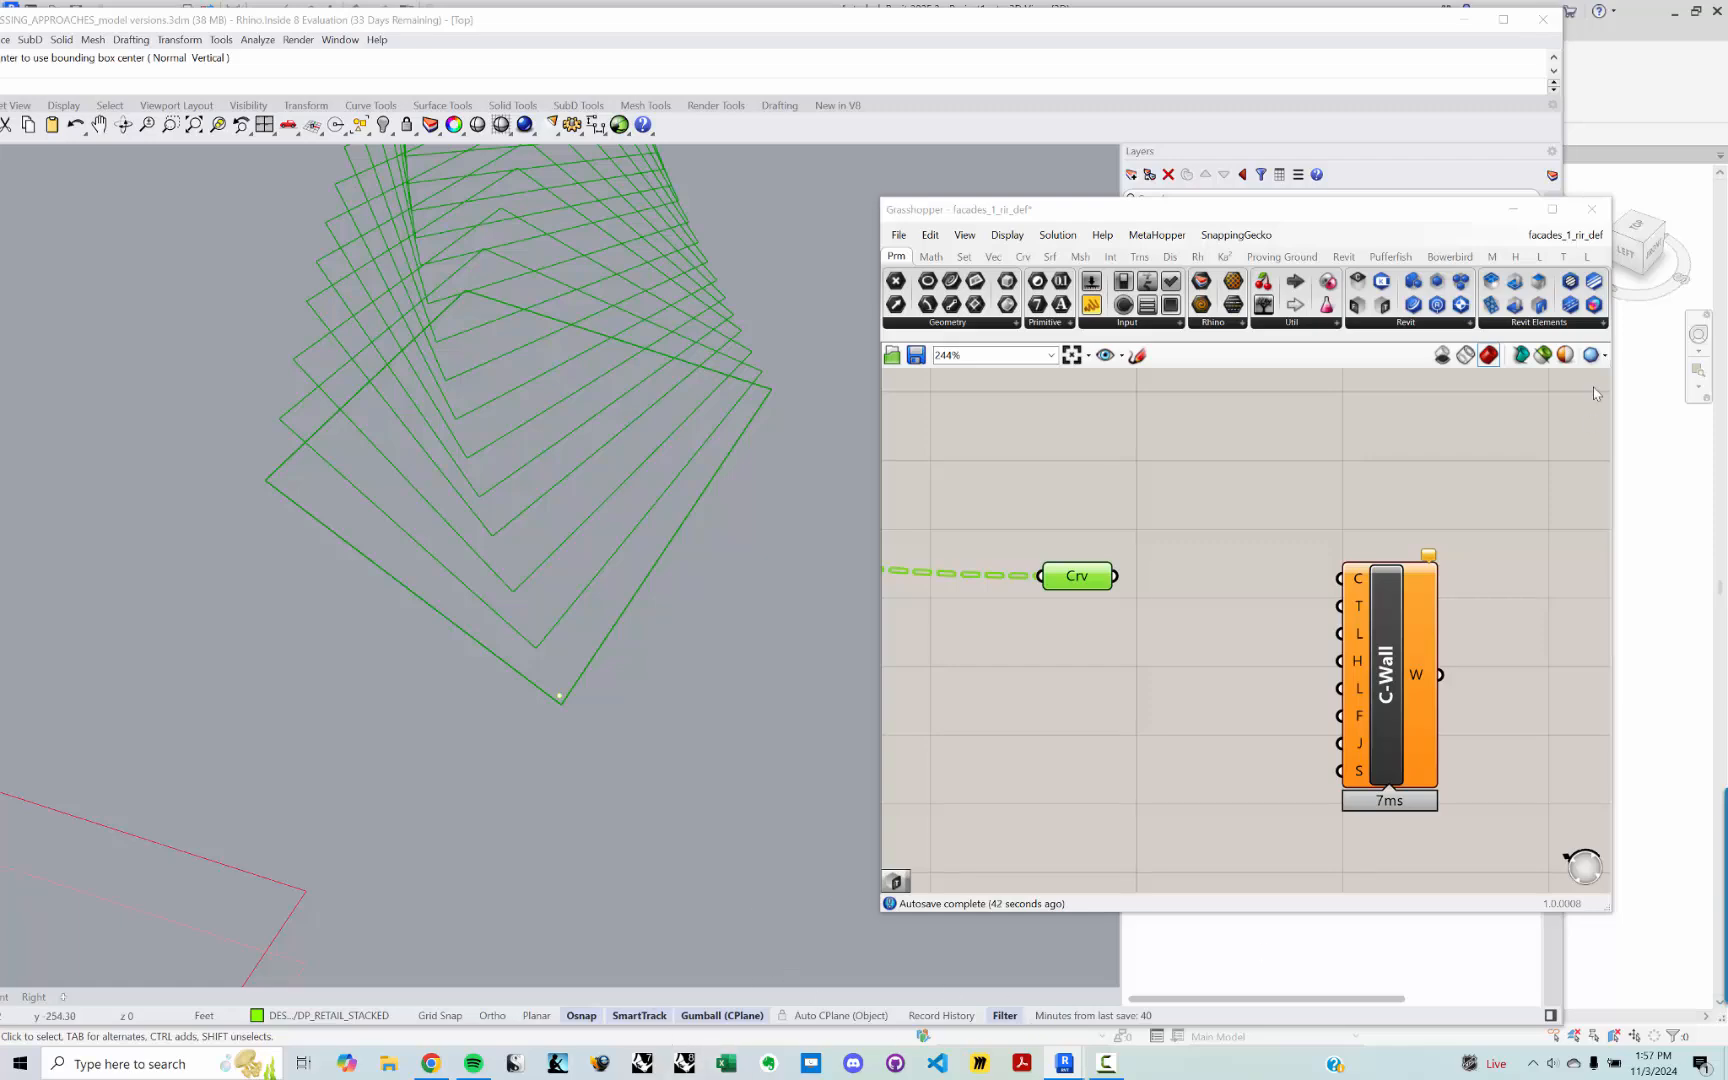
pyautogui.click(1511, 211)
pyautogui.click(1463, 19)
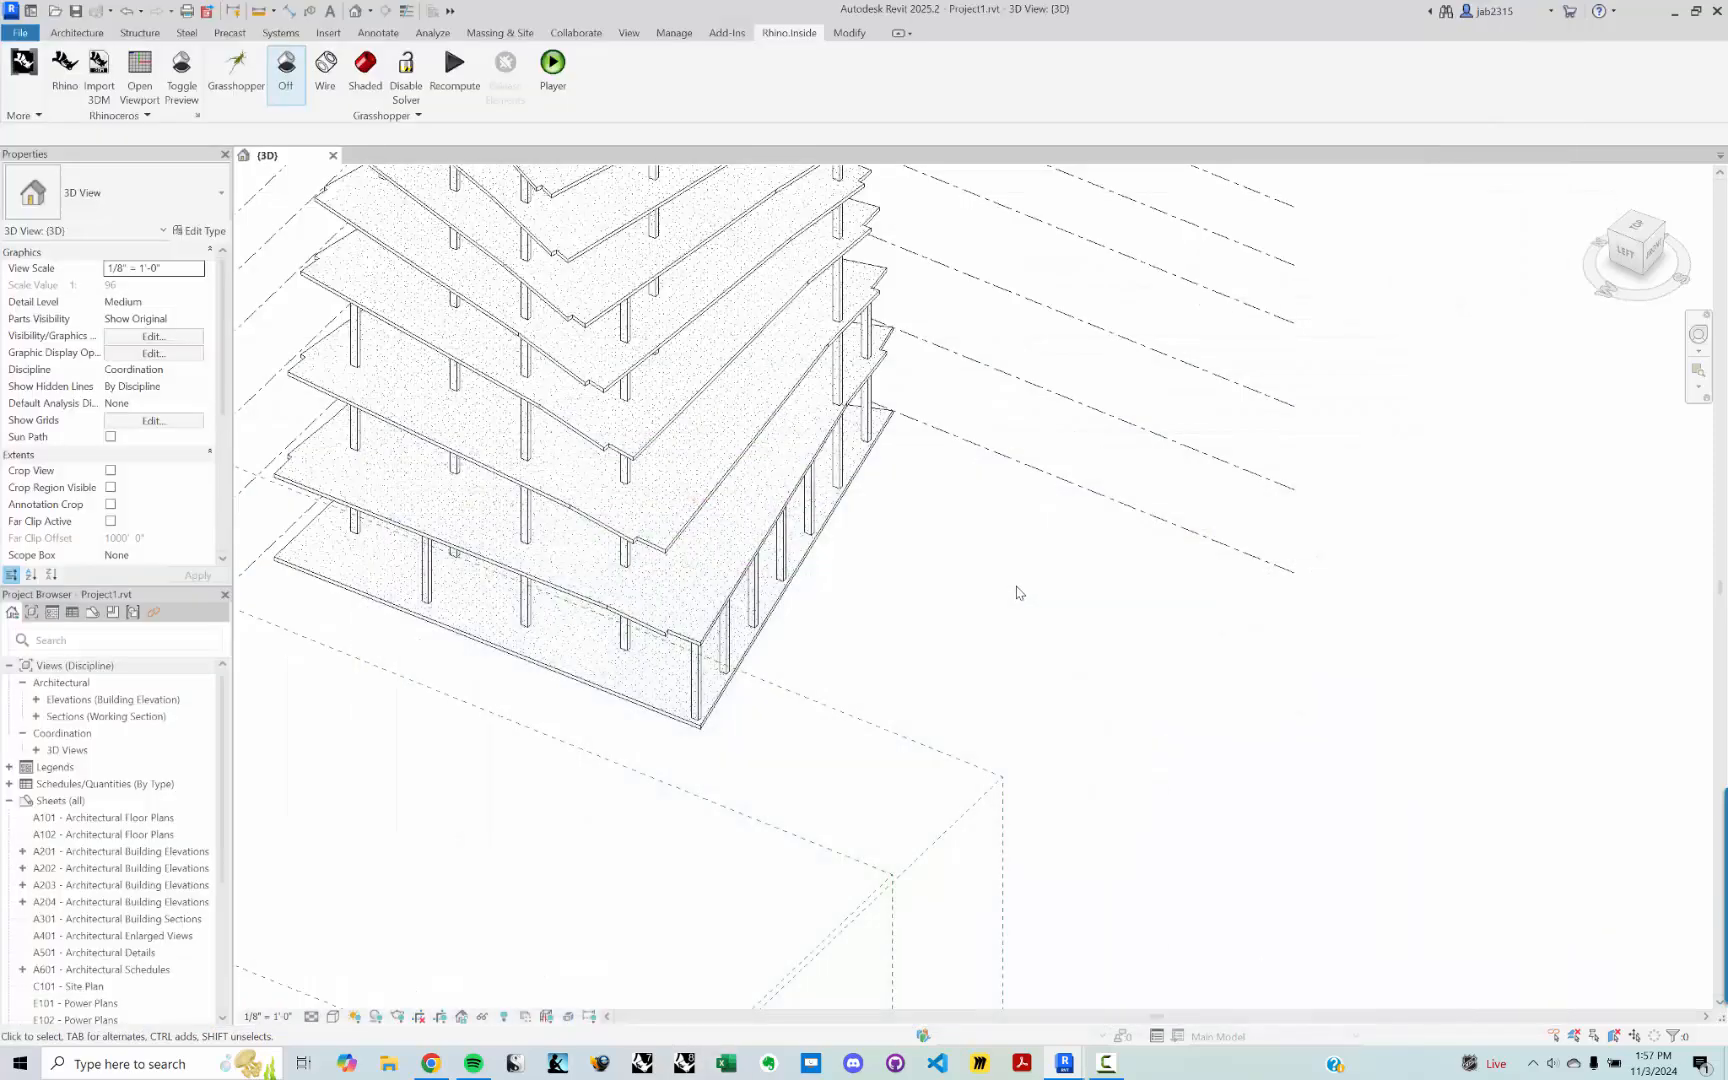
pyautogui.moveTo(1014, 583); pyautogui.dragTo(992, 665, button='middle')
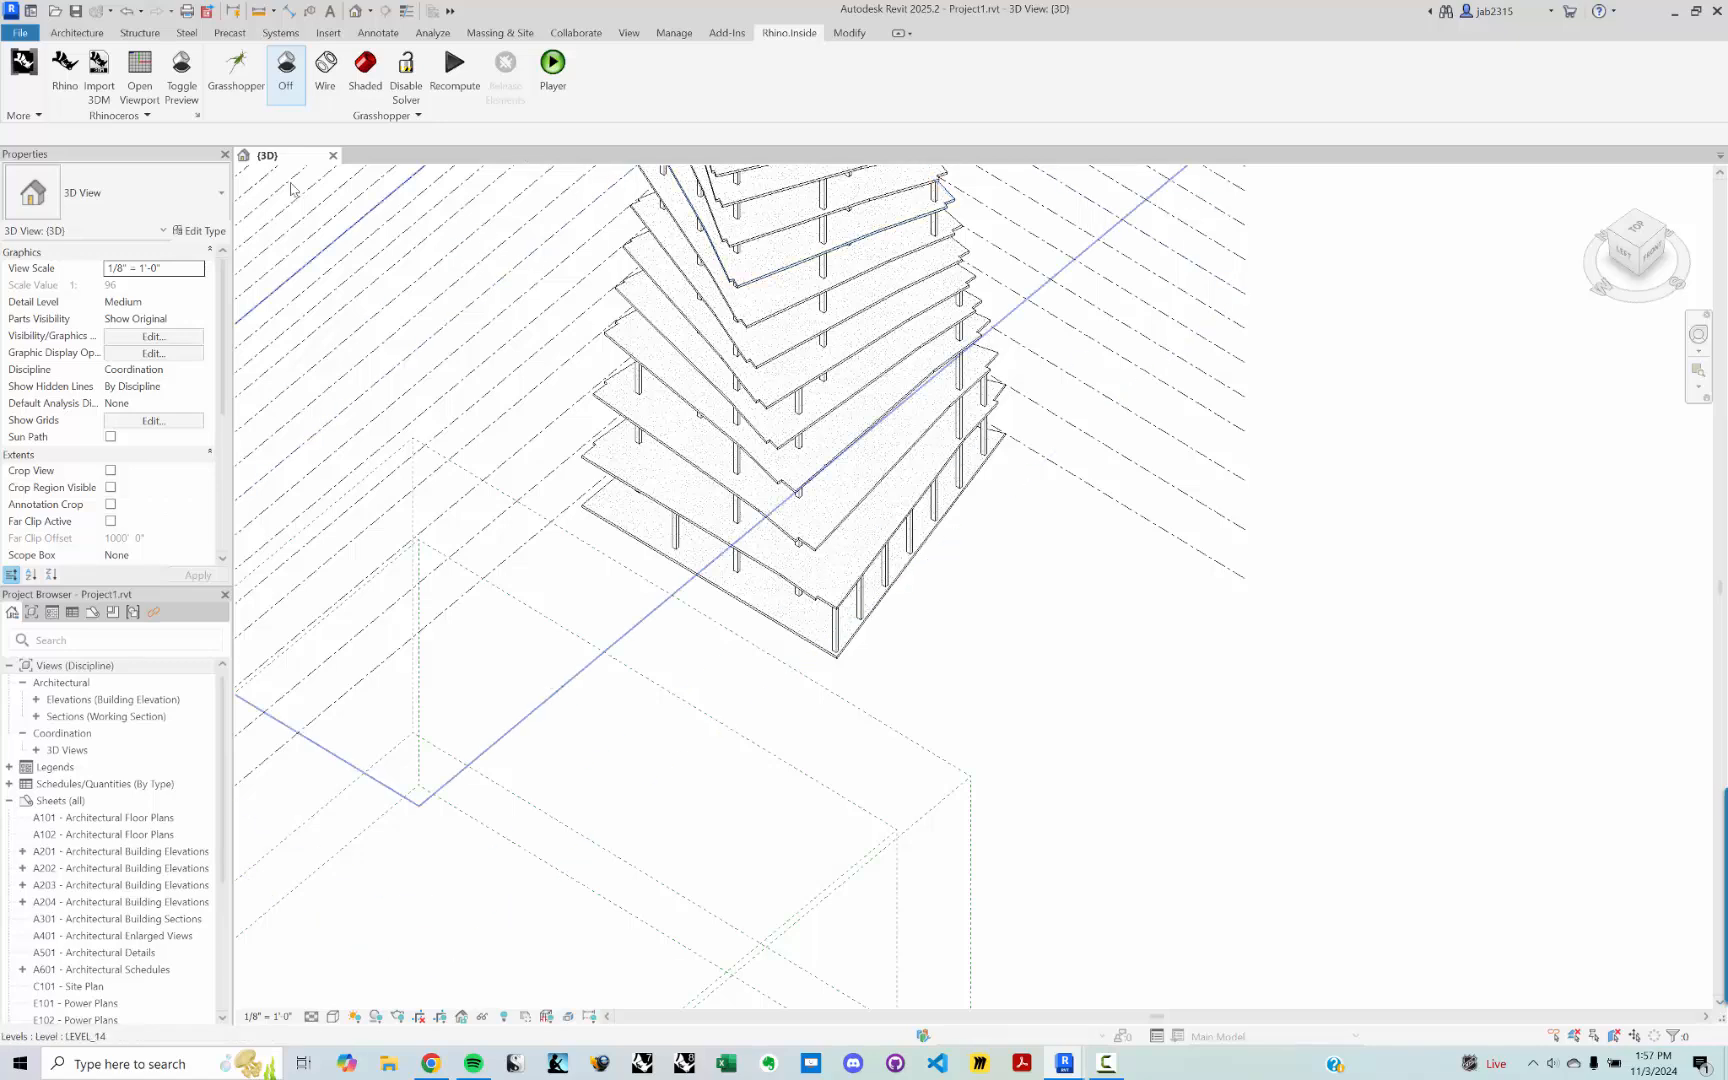
# Step: Draw three connected curtain walls of type Exterior Glazing in an open U shape on the empty ground beside the tower
pyautogui.click(58, 35)
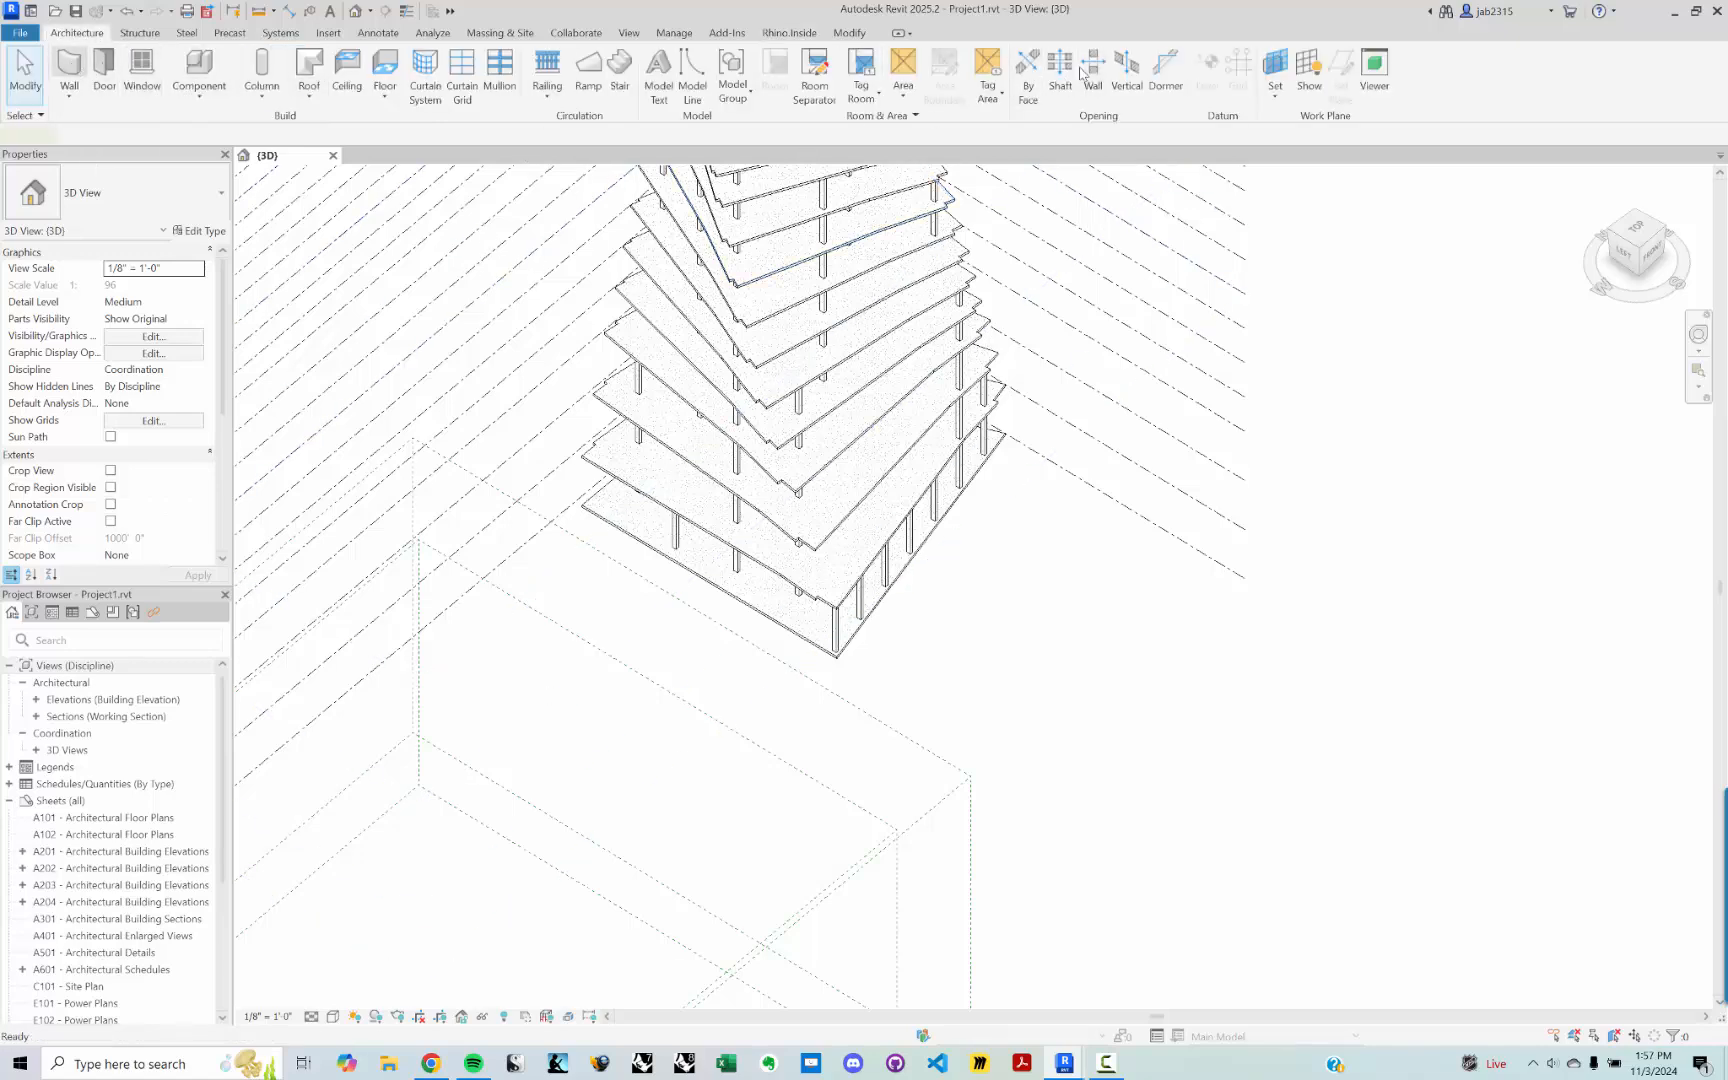
pyautogui.press('w')
pyautogui.press('a')
pyautogui.click(120, 195)
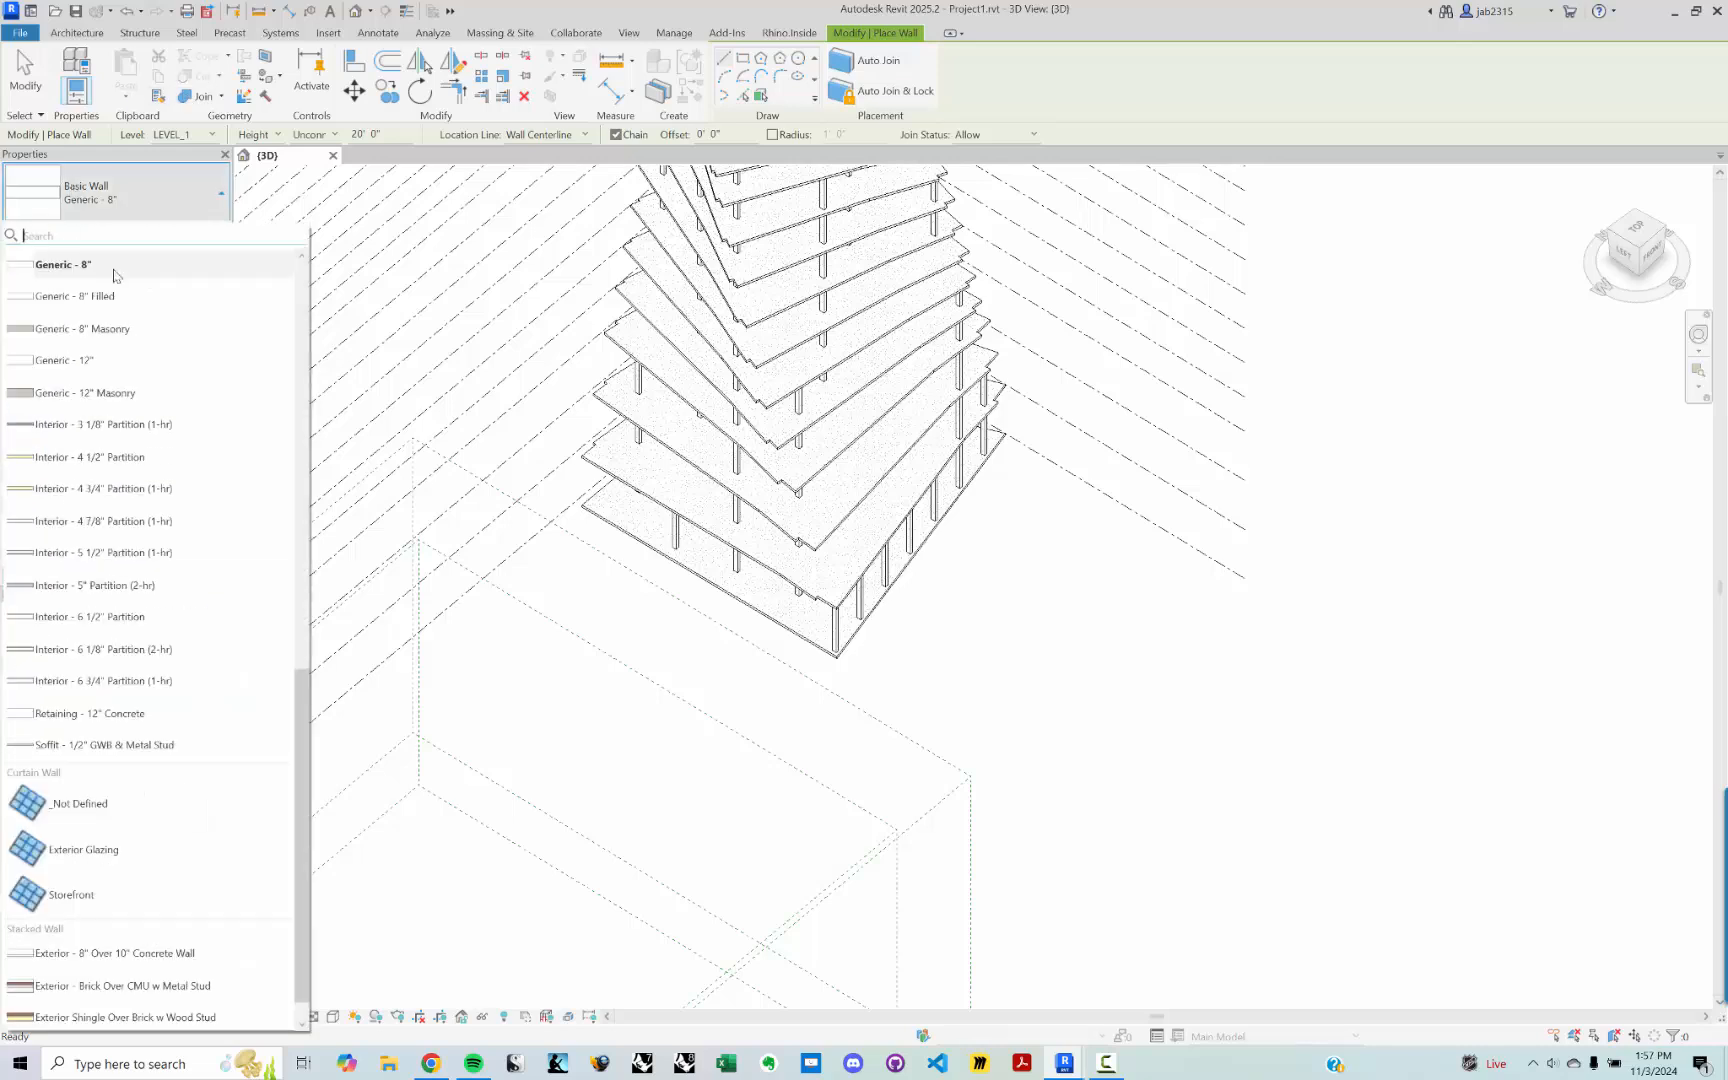
pyautogui.scroll(7, 118, 396)
pyautogui.scroll(2, 118, 396)
pyautogui.scroll(-9, 118, 396)
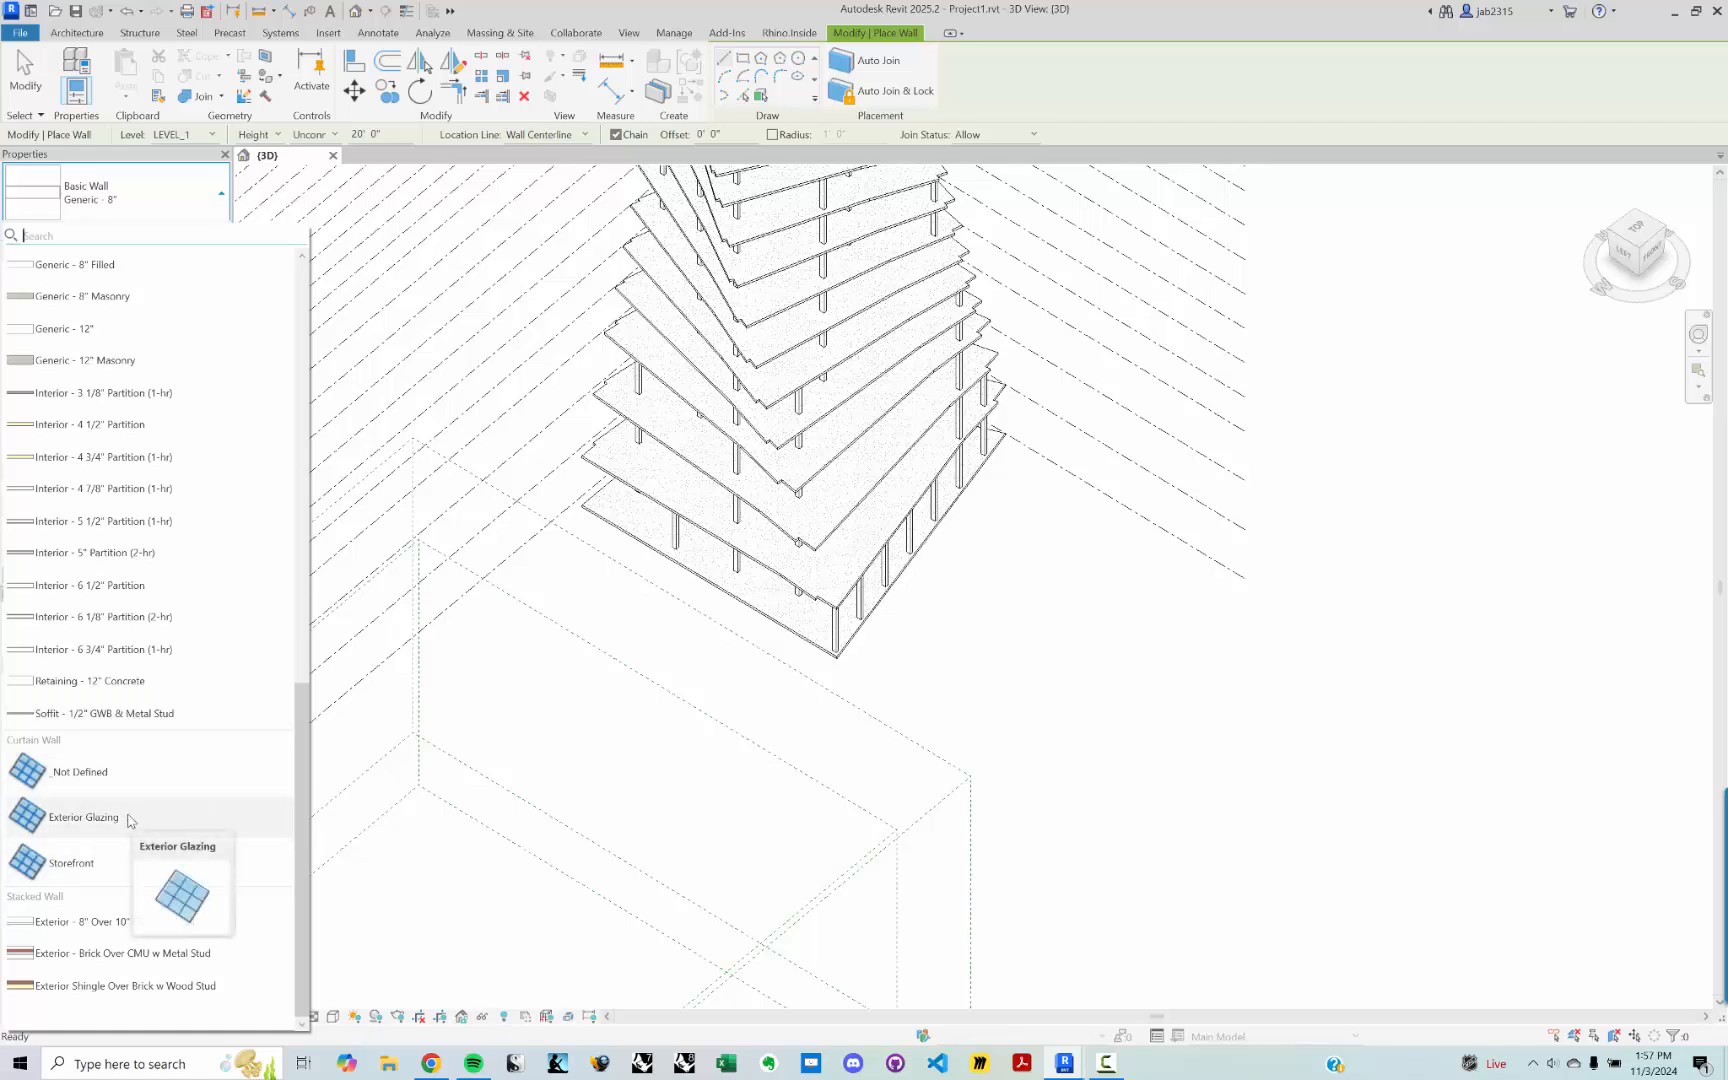
pyautogui.click(84, 817)
pyautogui.click(1200, 669)
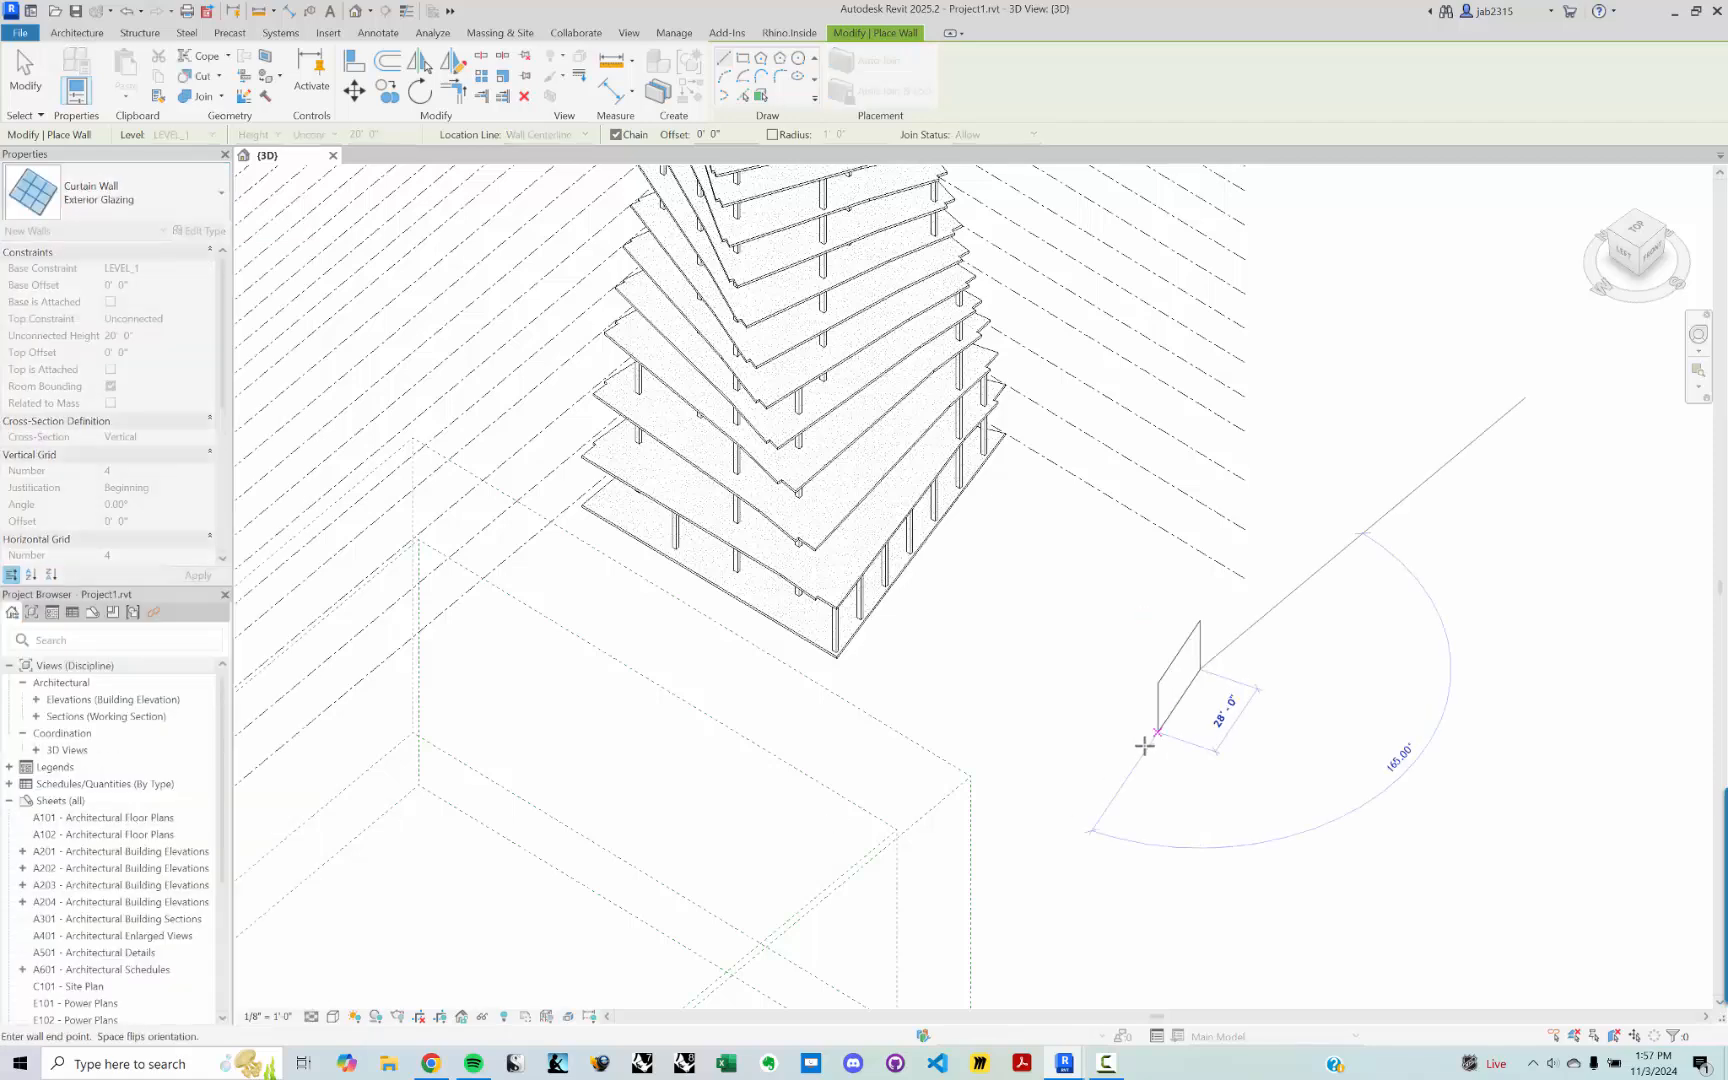
pyautogui.click(1131, 758)
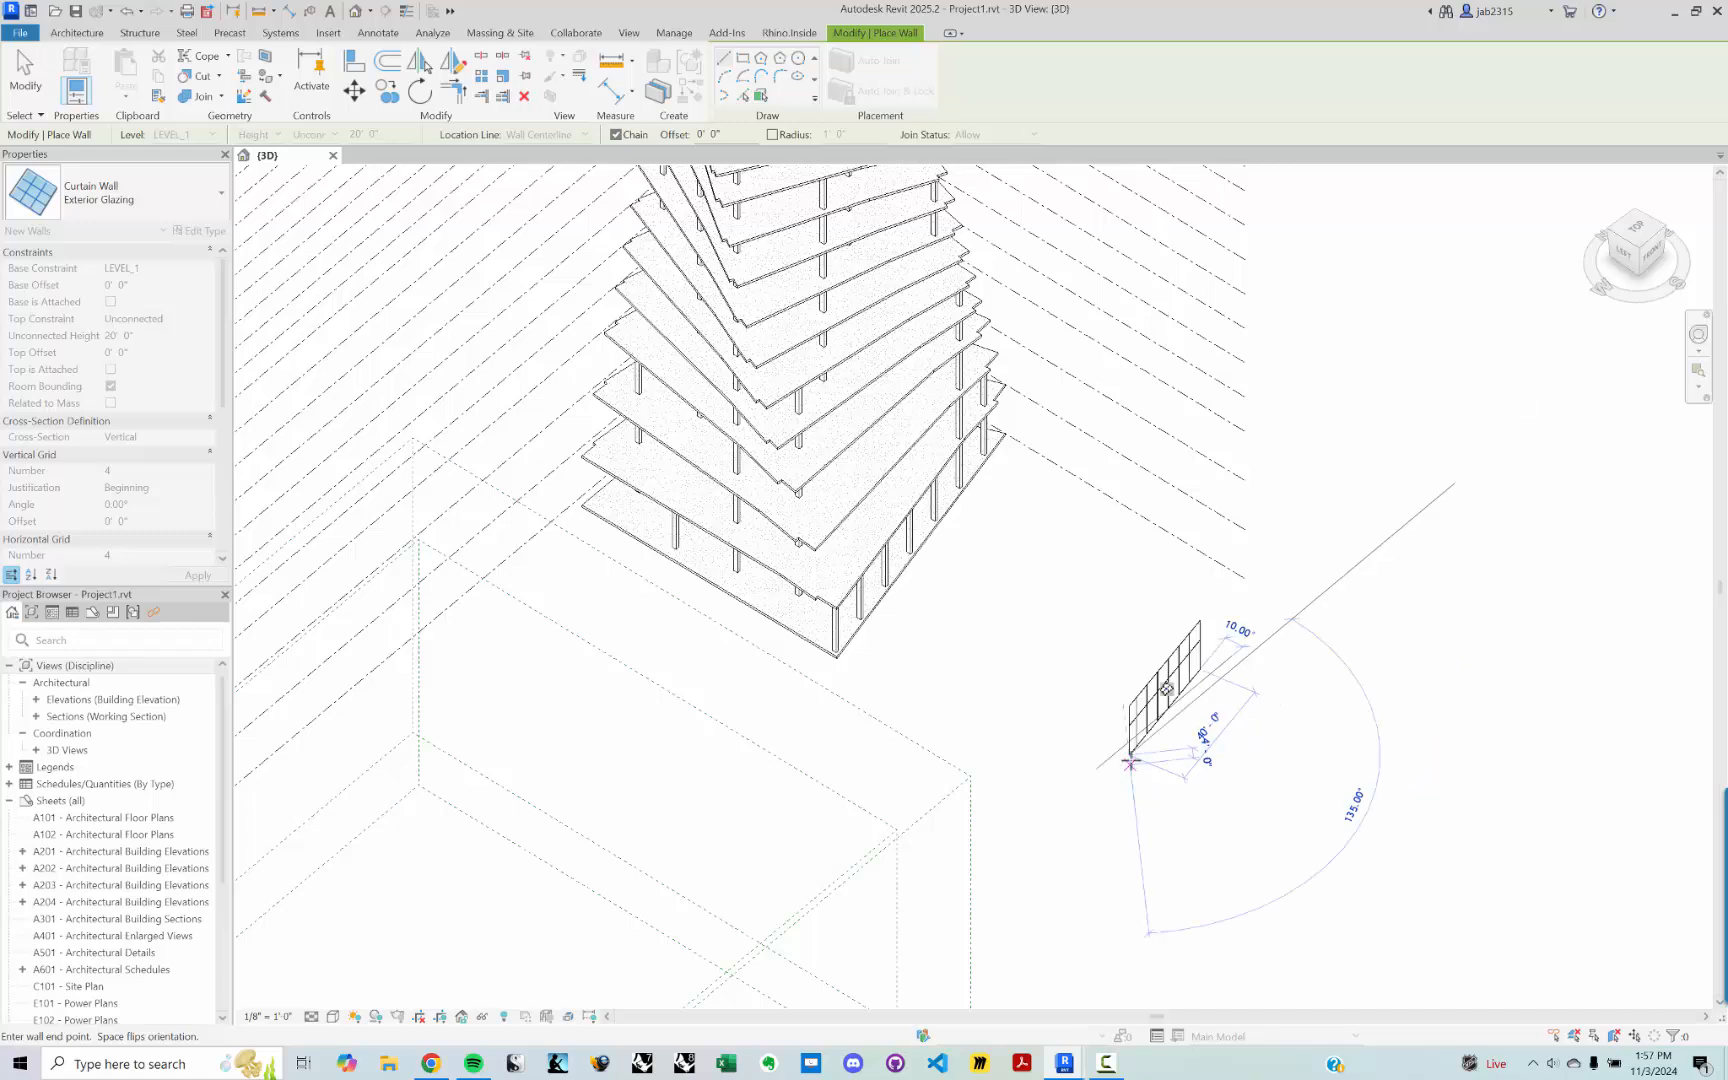
pyautogui.click(1295, 825)
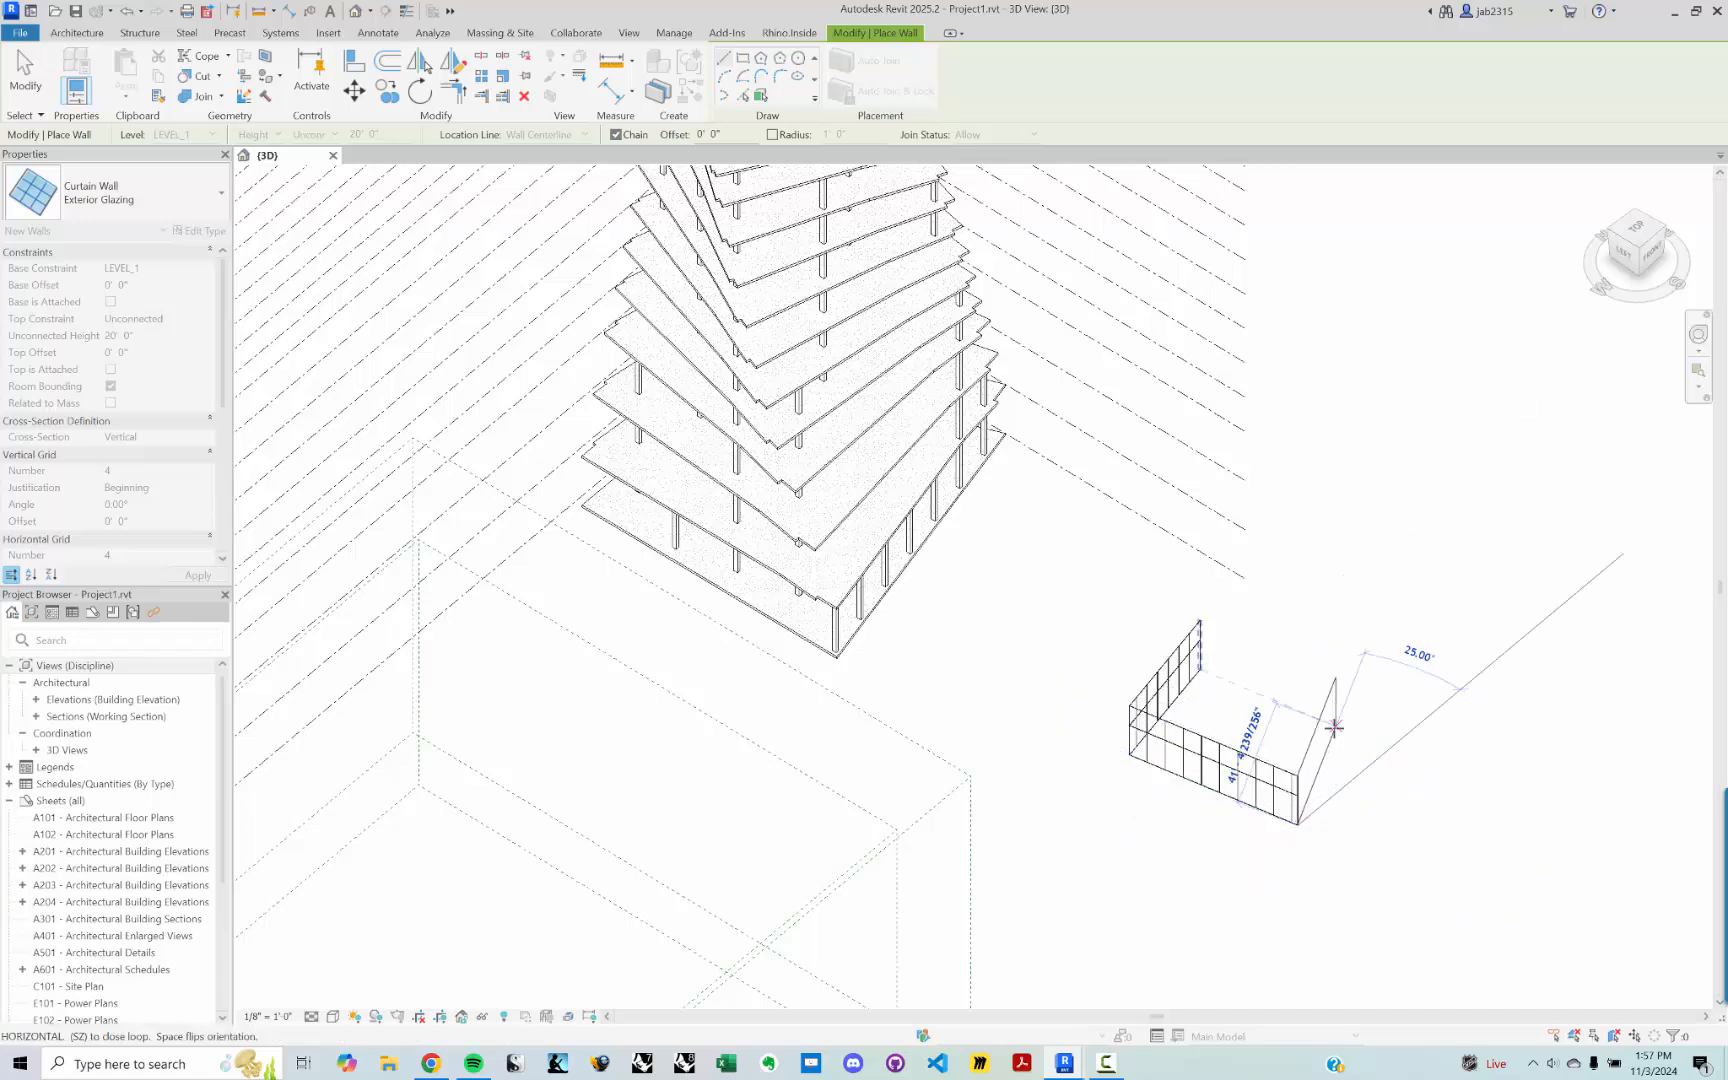
pyautogui.scroll(3, 1336, 727)
pyautogui.press('Escape')
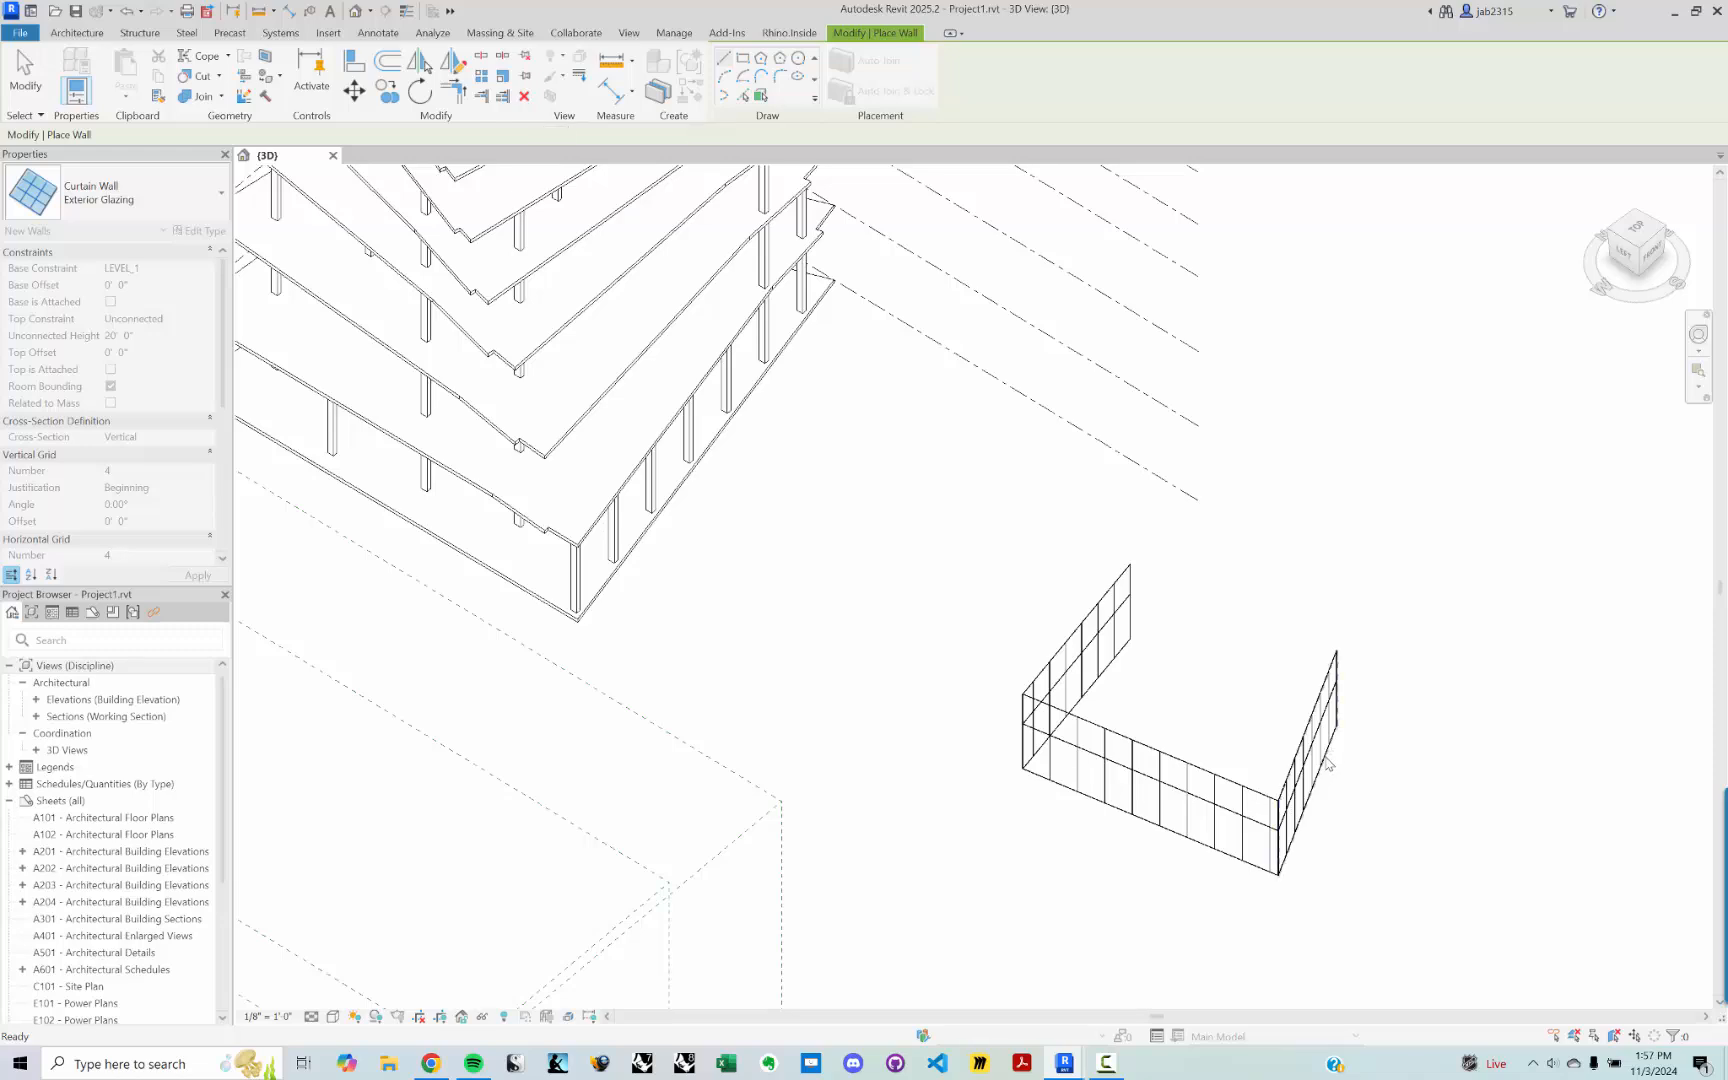
pyautogui.press('Escape')
# Step: Select the end segment of the new curtain walls on its own and clear the selection
pyautogui.click(1321, 762)
pyautogui.click(1374, 835)
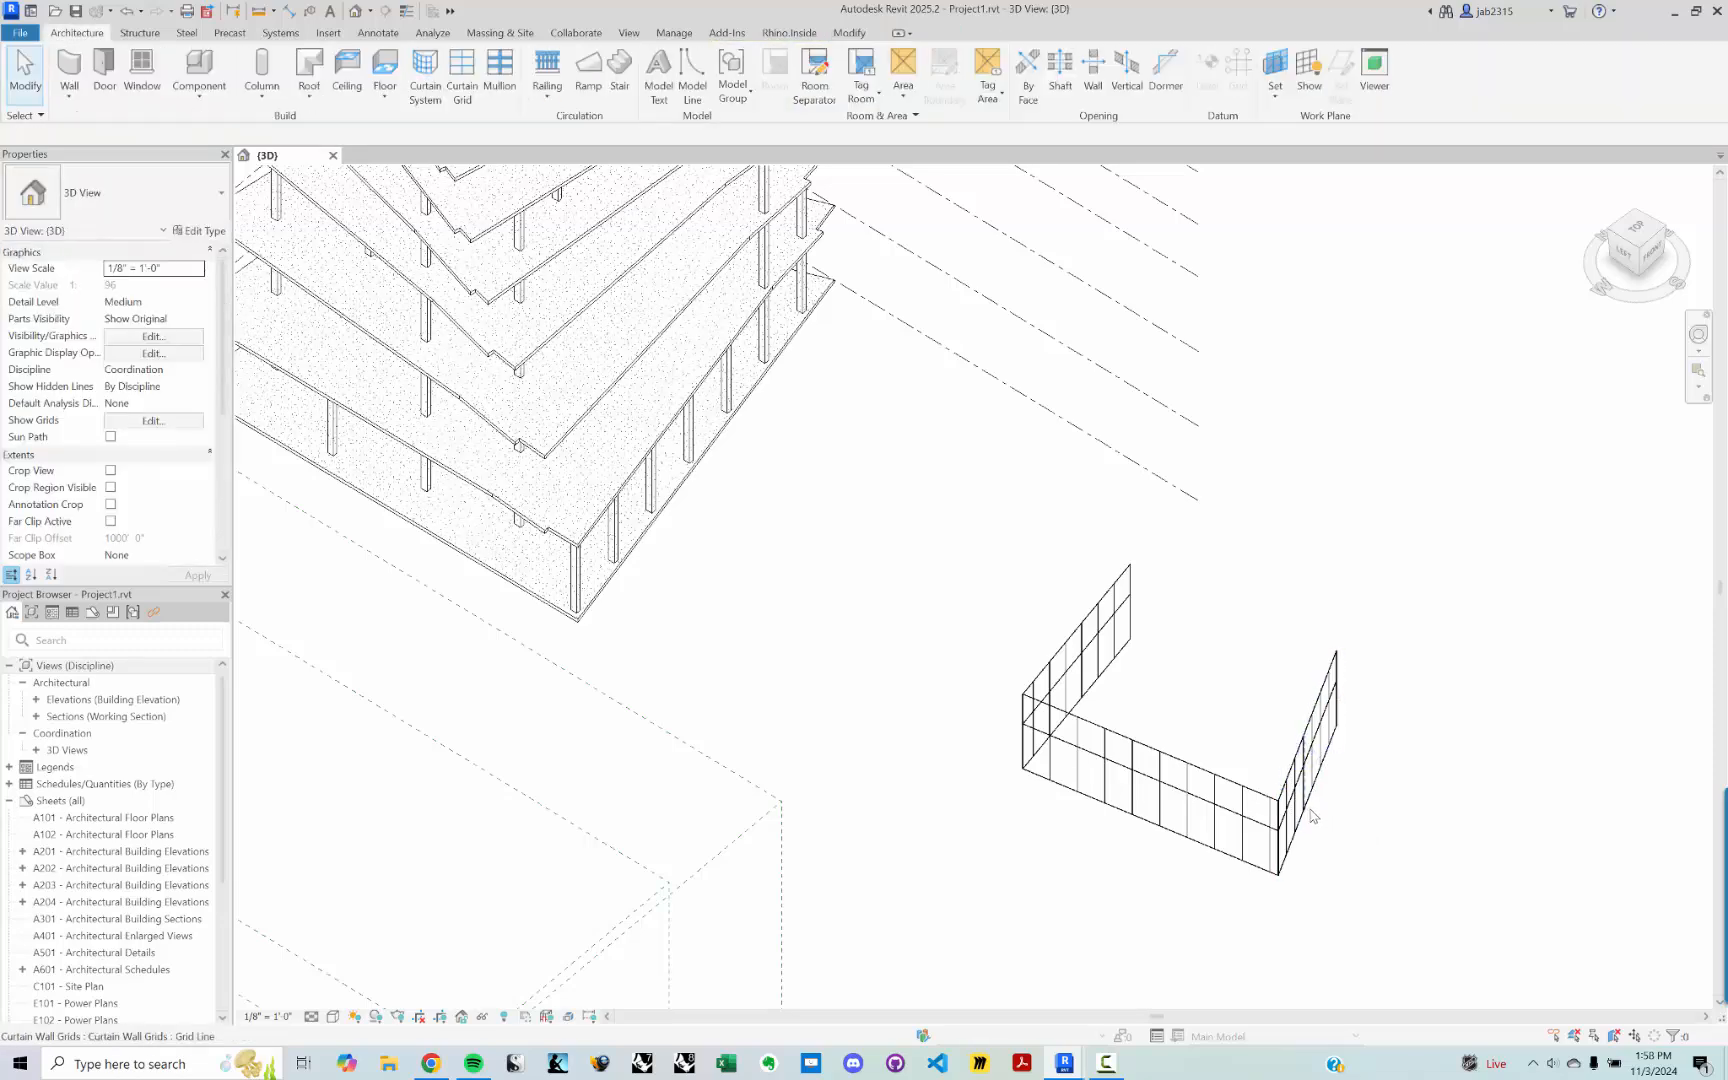
pyautogui.click(1315, 820)
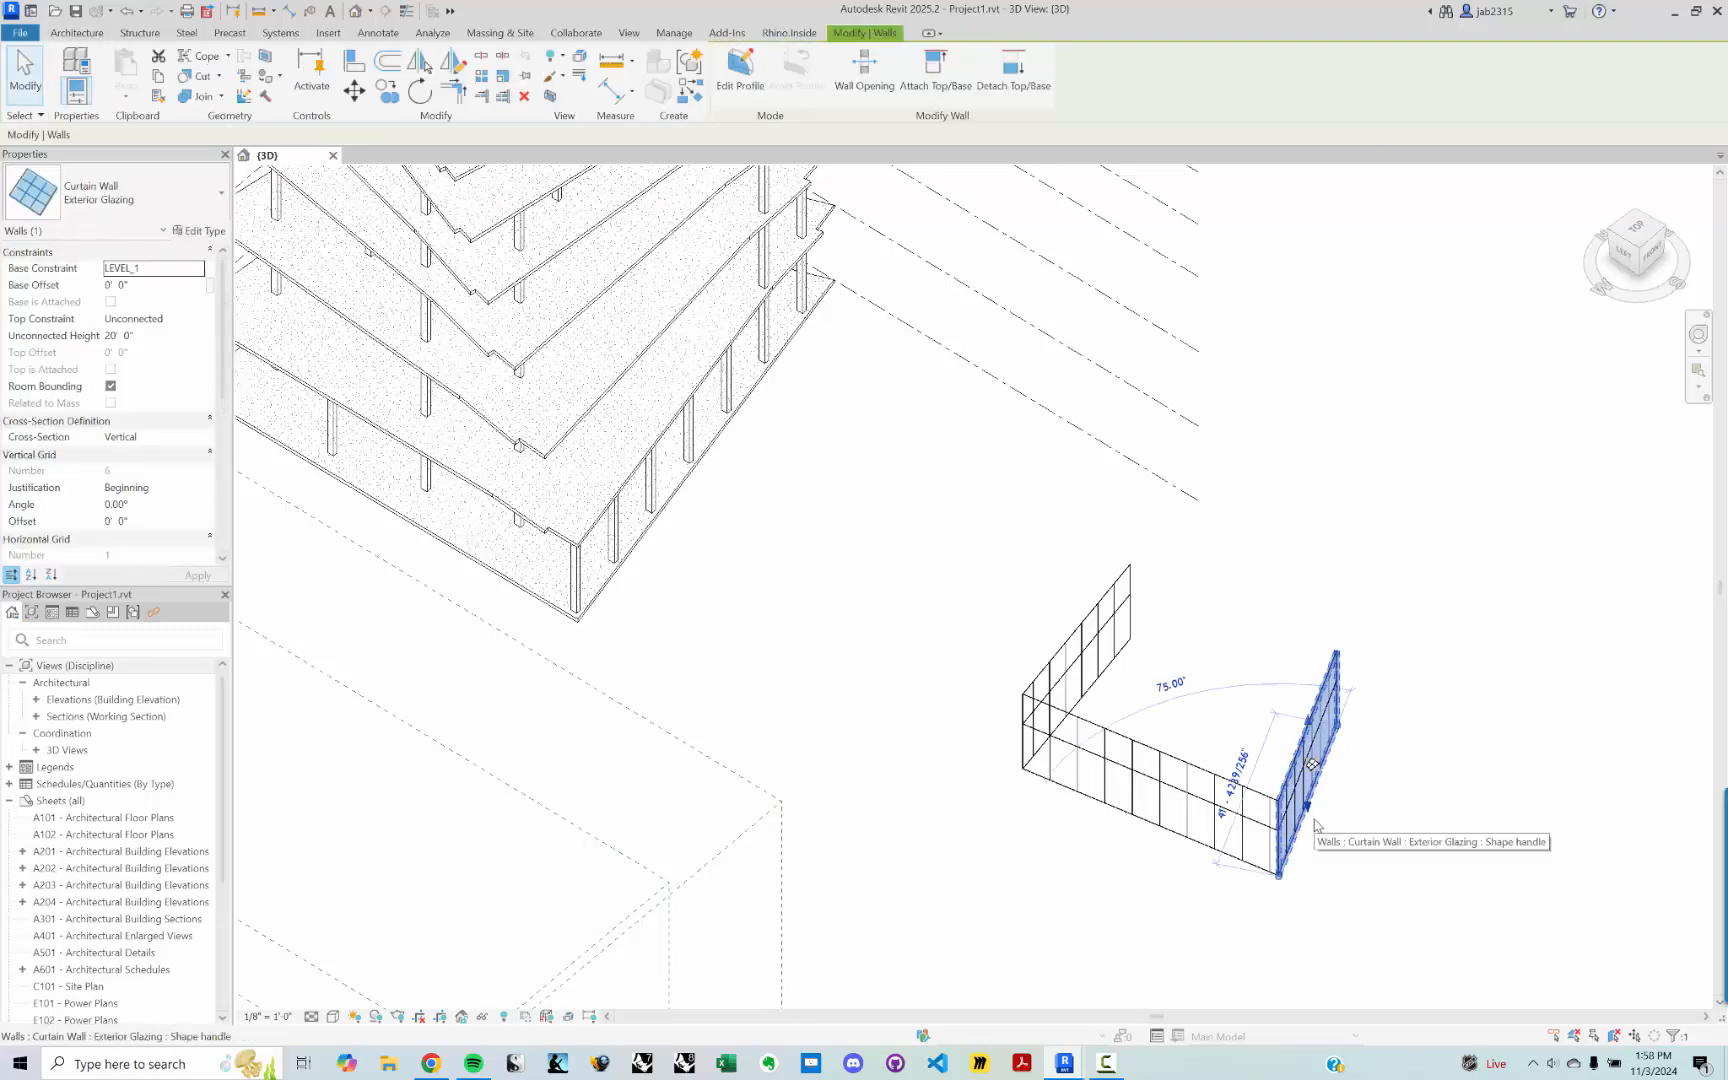
pyautogui.click(1367, 863)
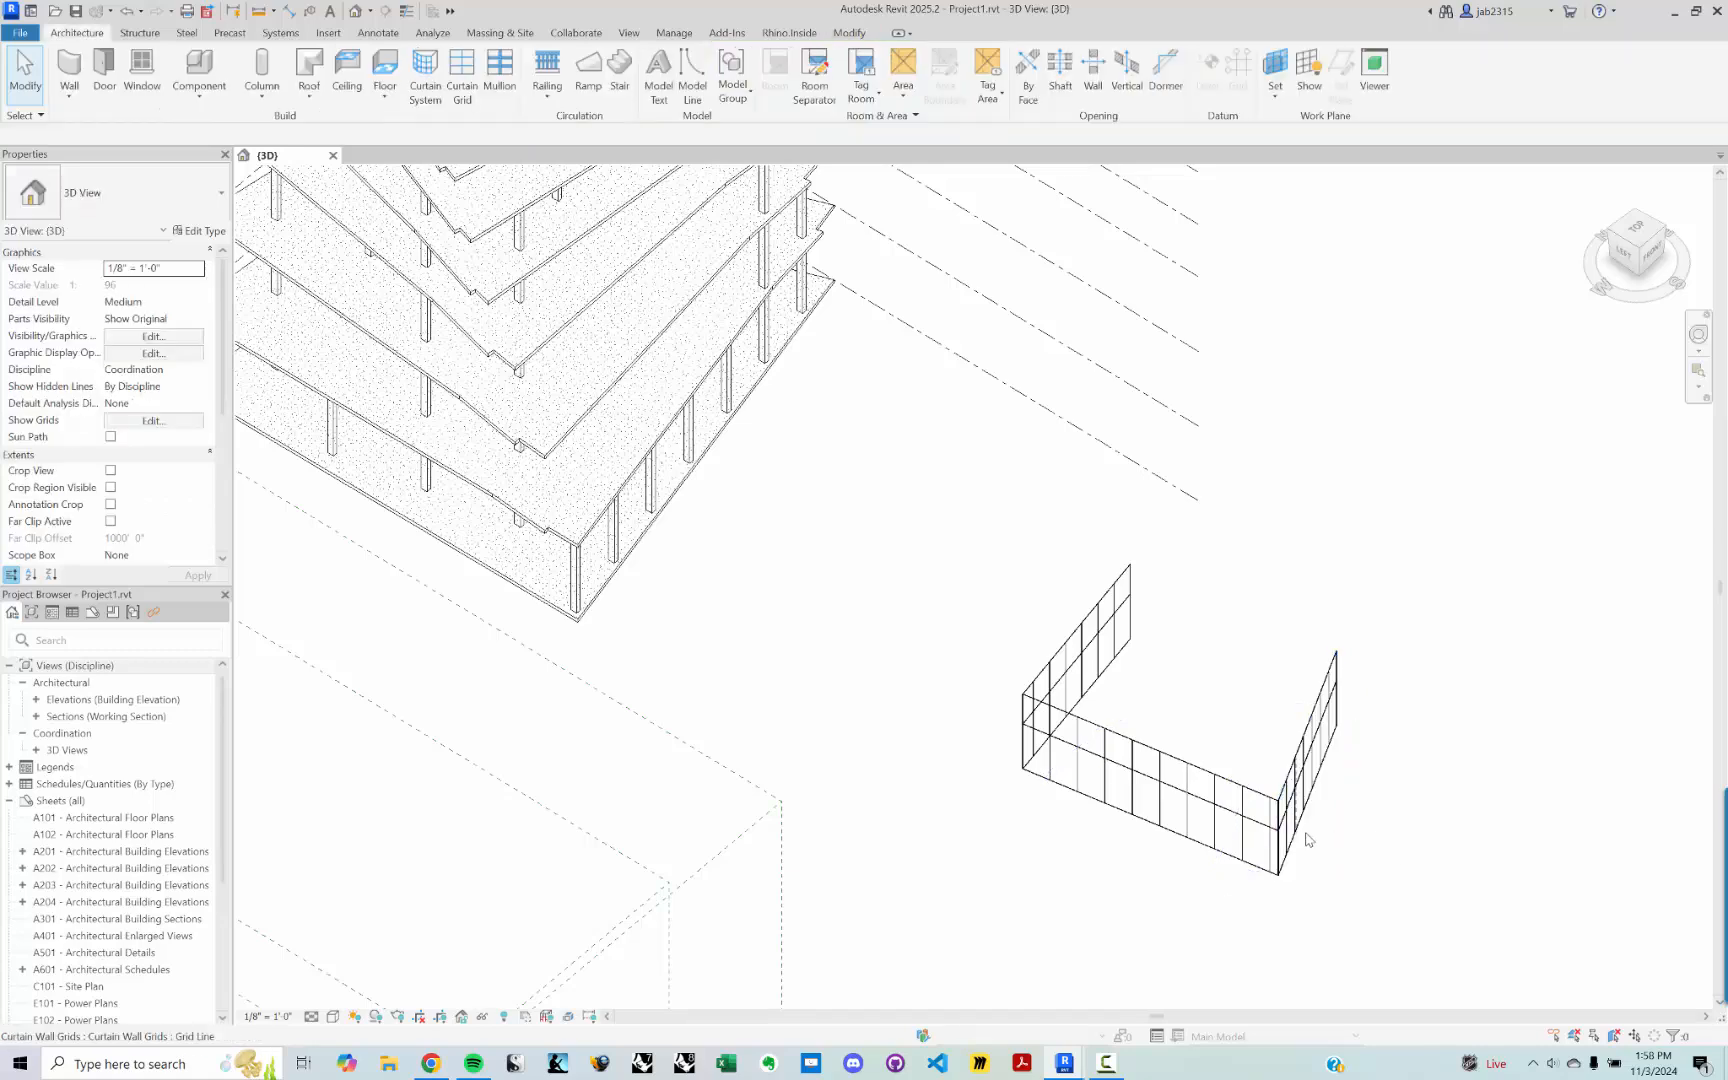
# Step: Select the whole chain of connected curtain walls, clear the selection, and switch back to the Grasshopper definition
pyautogui.press('Tab')
pyautogui.click(1311, 822)
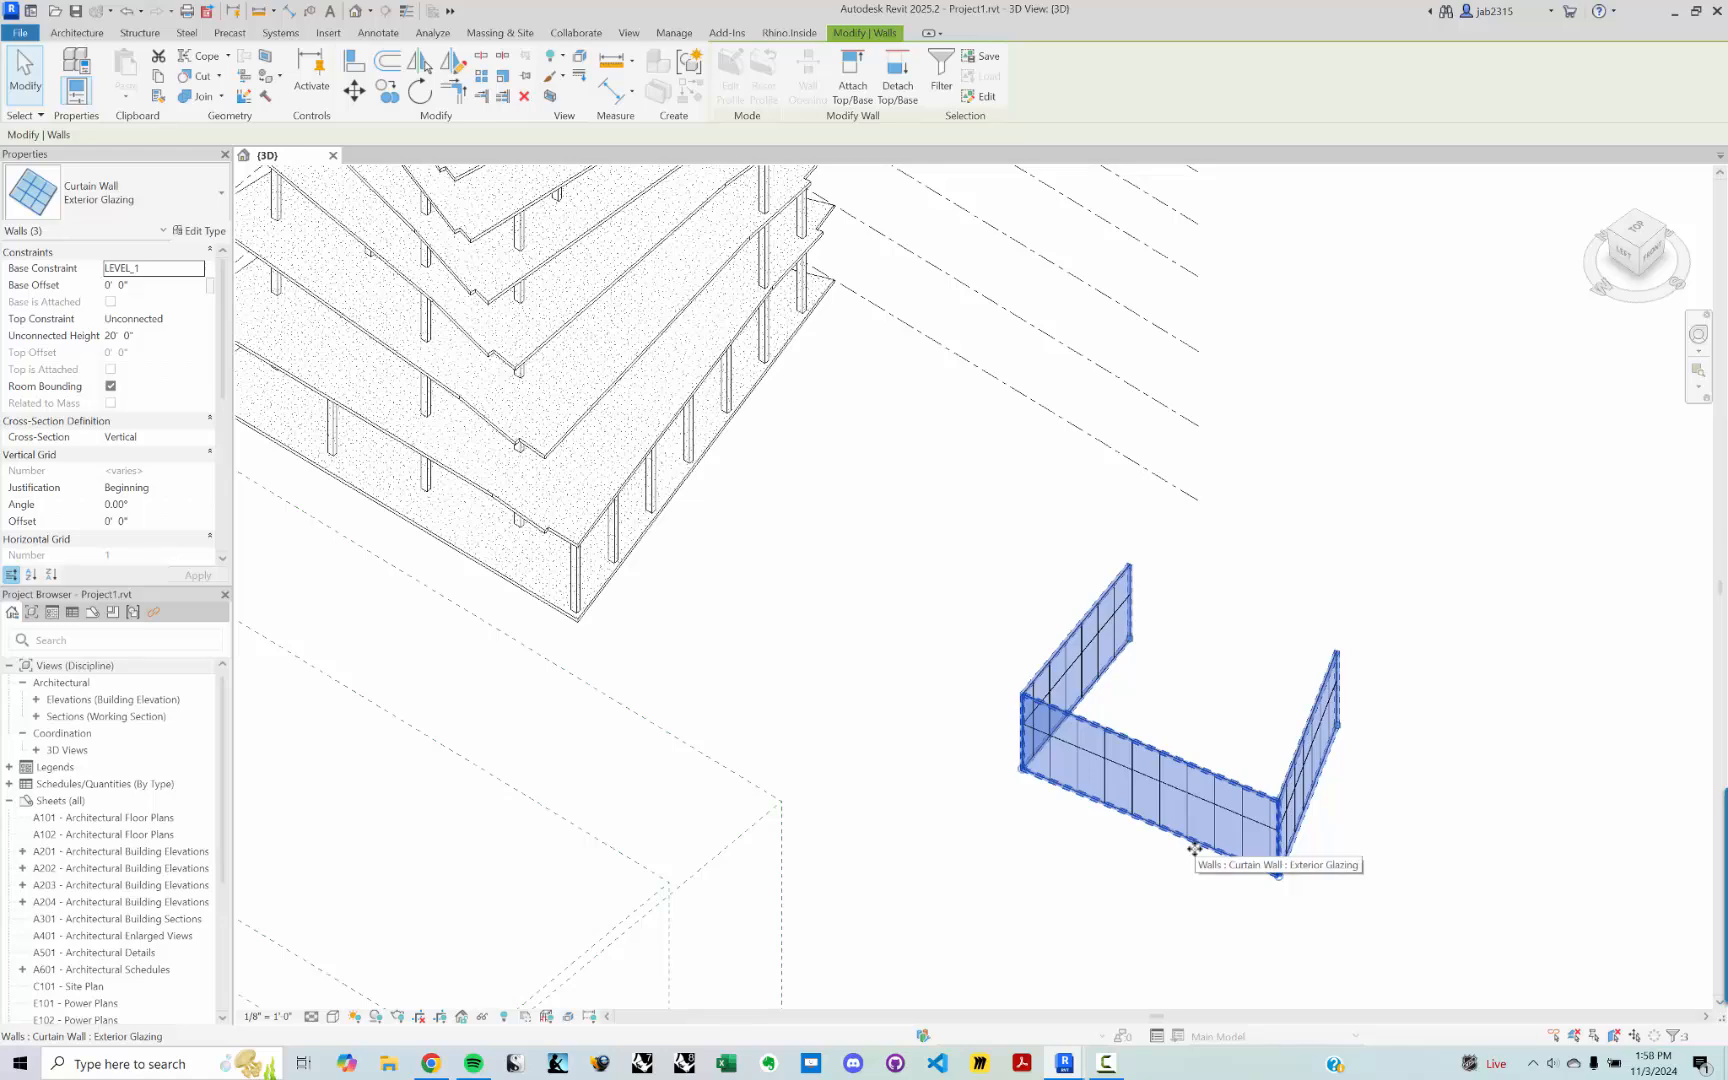
pyautogui.click(1330, 858)
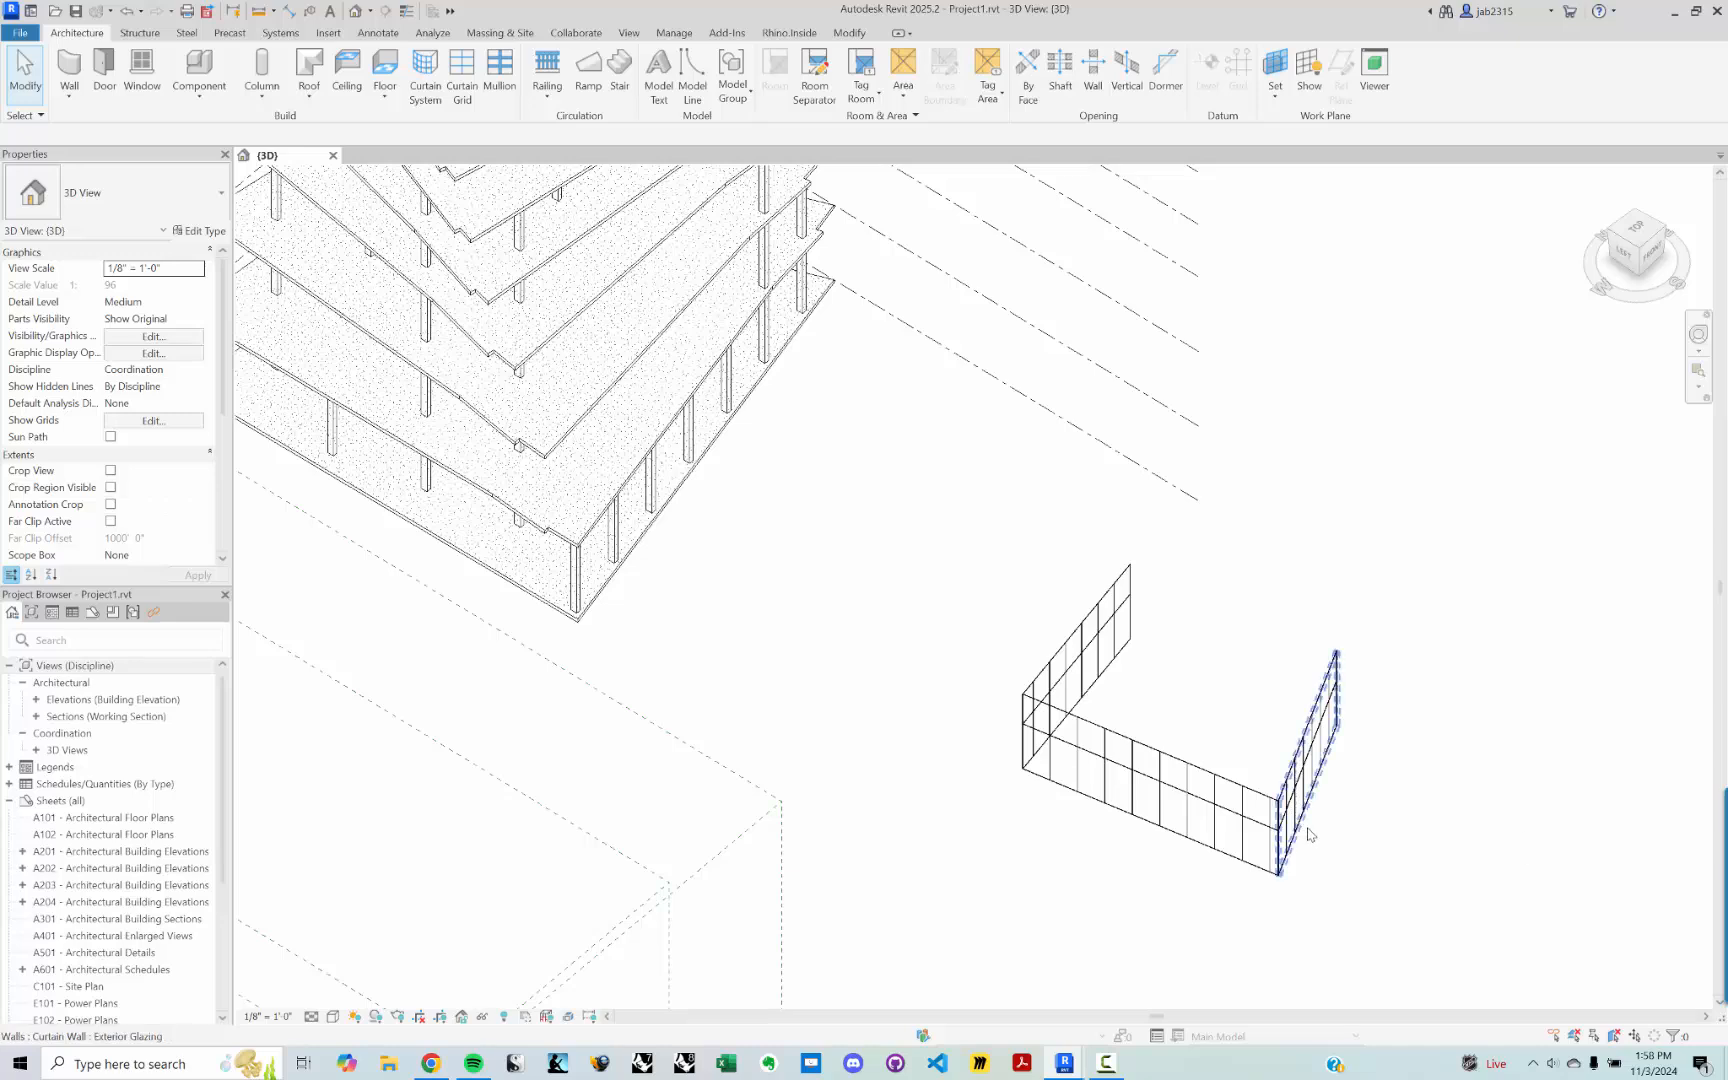
pyautogui.press('Tab')
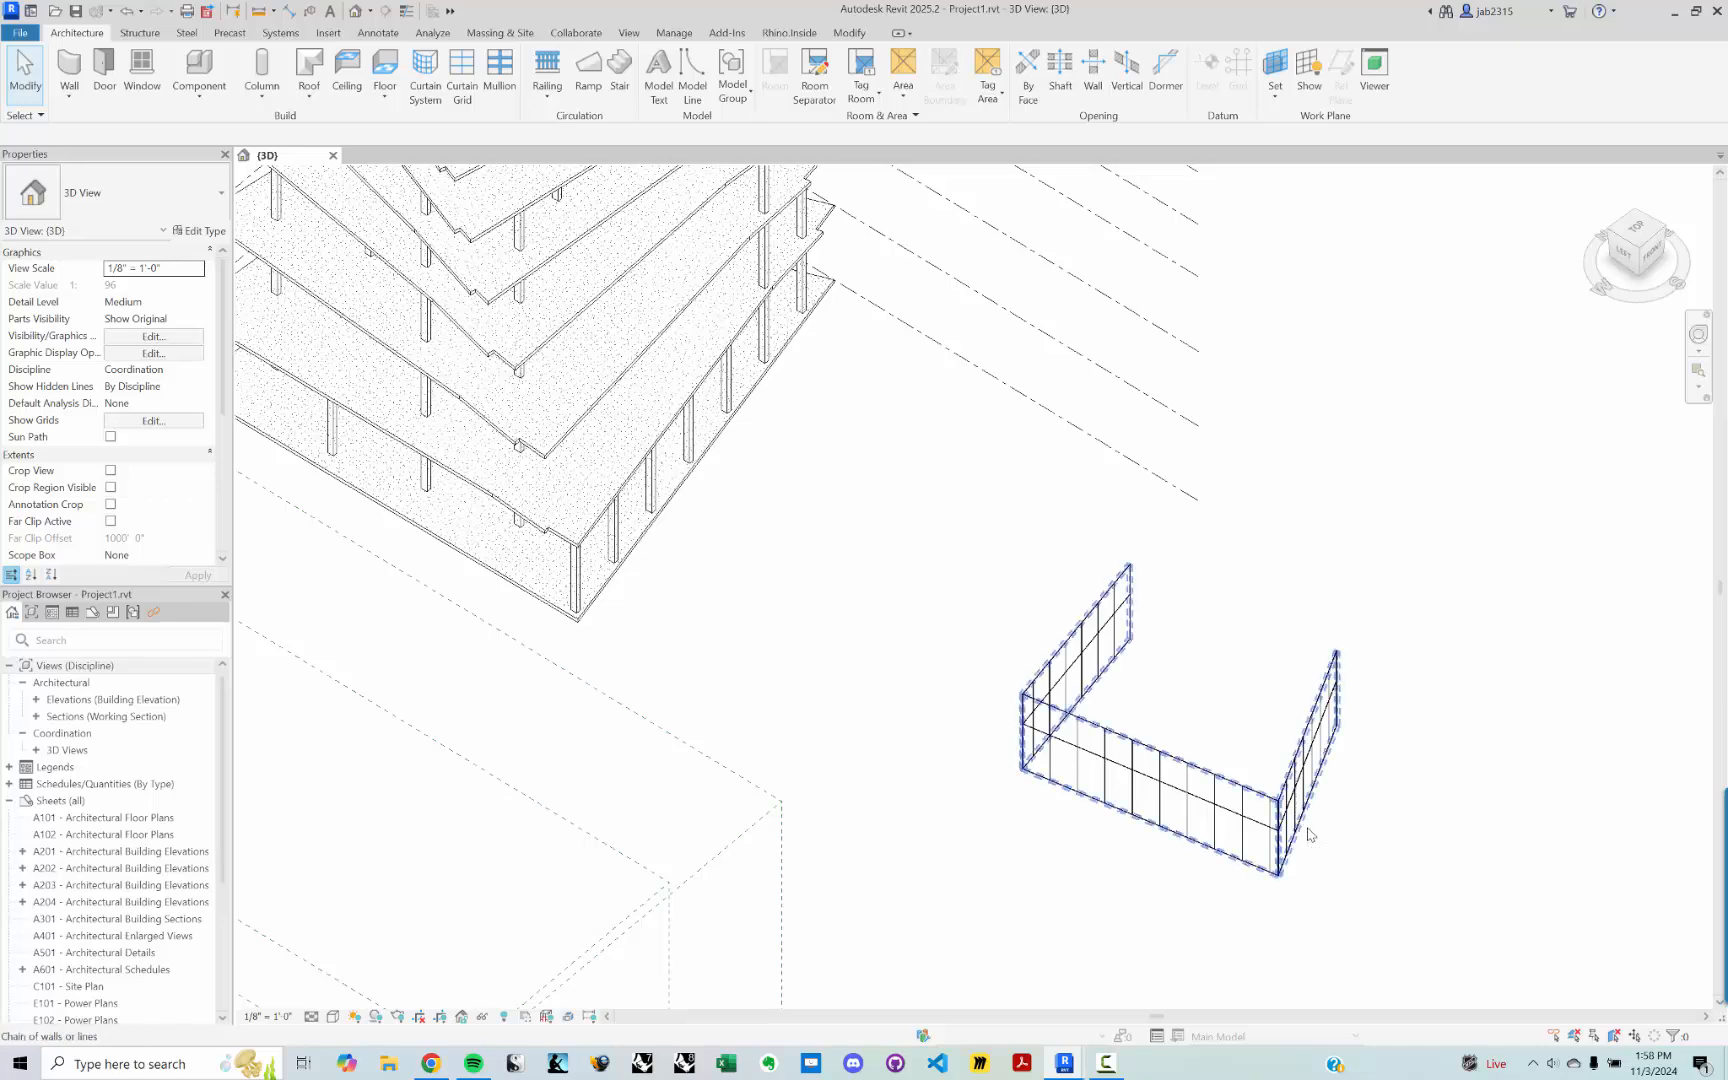
pyautogui.click(1306, 830)
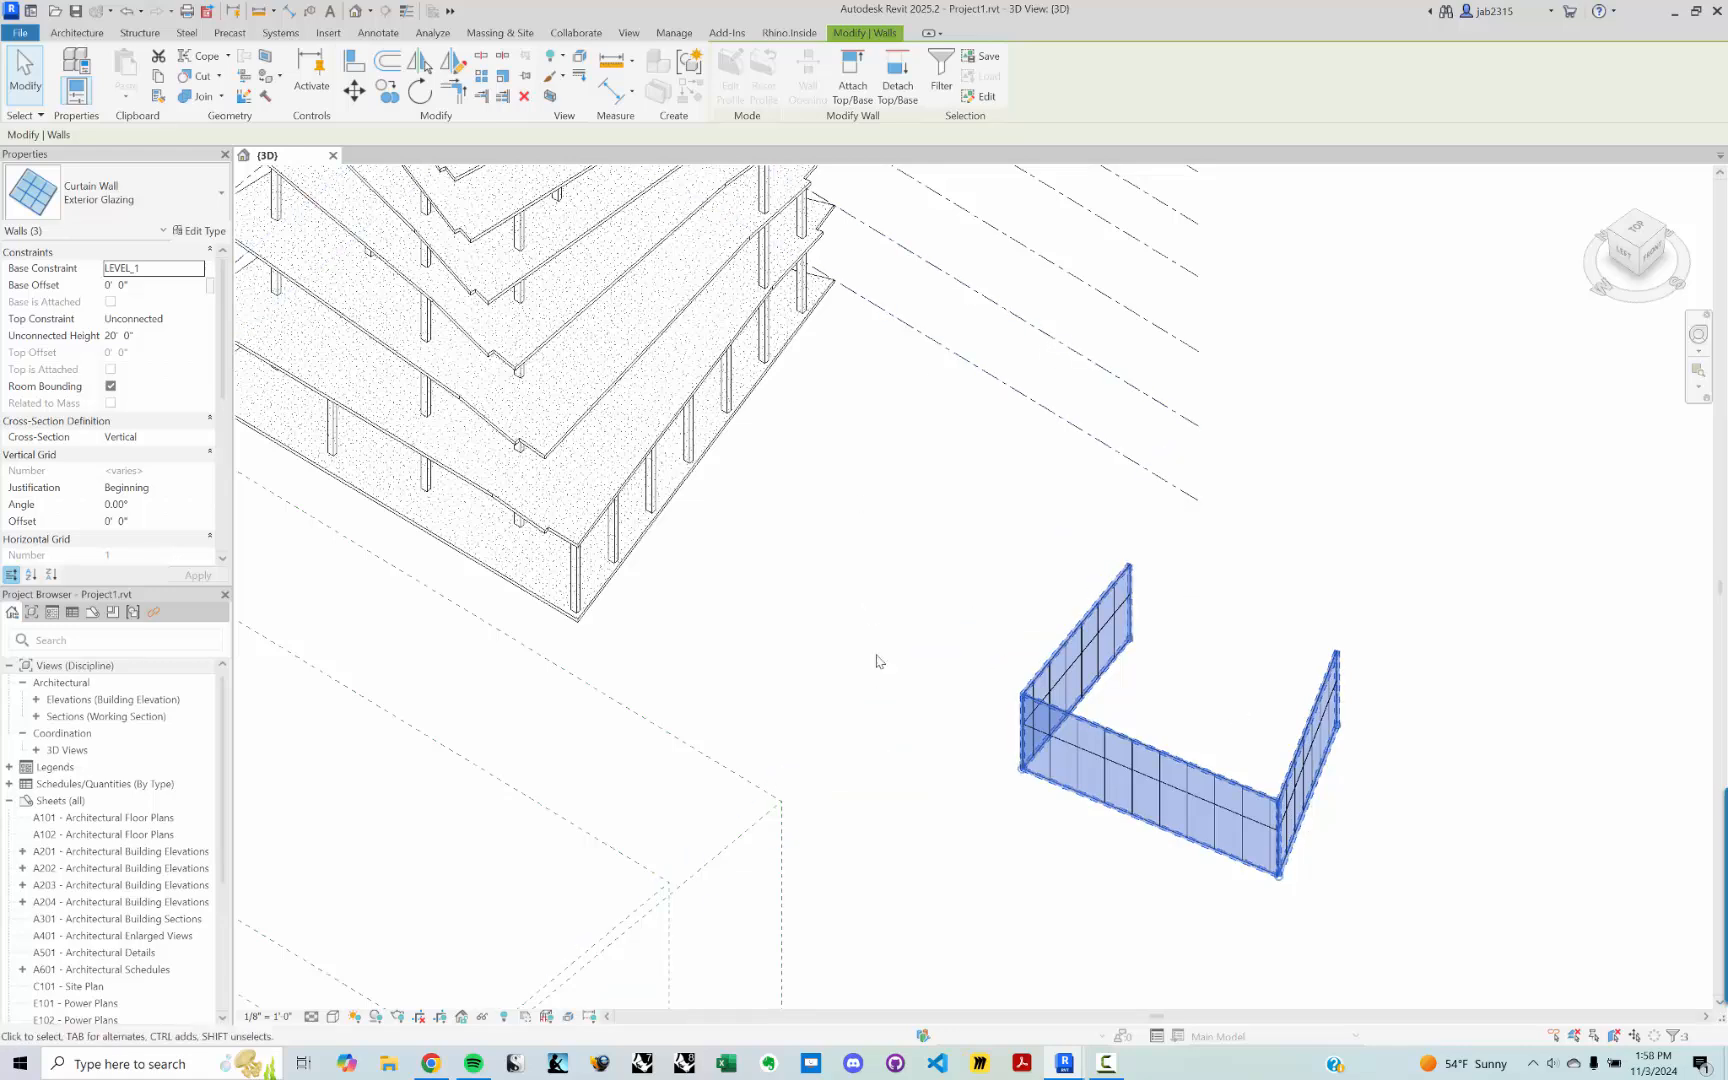
pyautogui.scroll(-2, 870, 580)
pyautogui.click(893, 576)
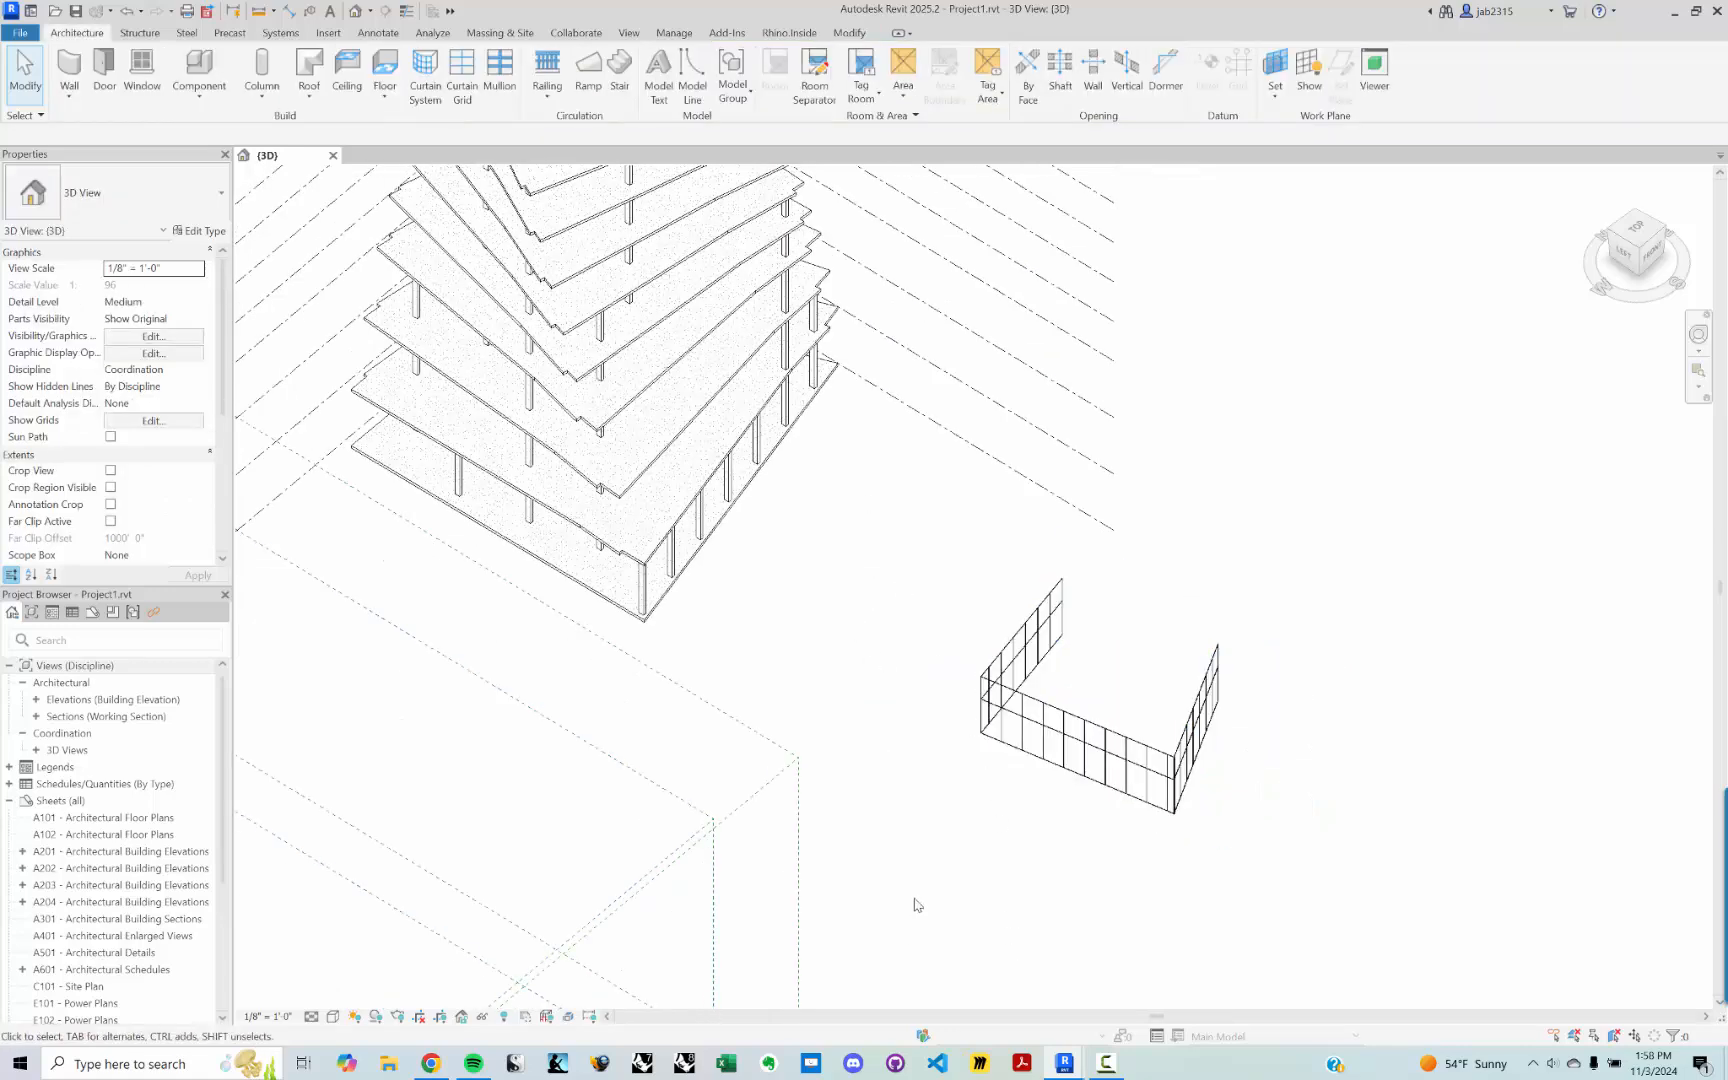
pyautogui.moveTo(1066, 1068)
pyautogui.click(1088, 925)
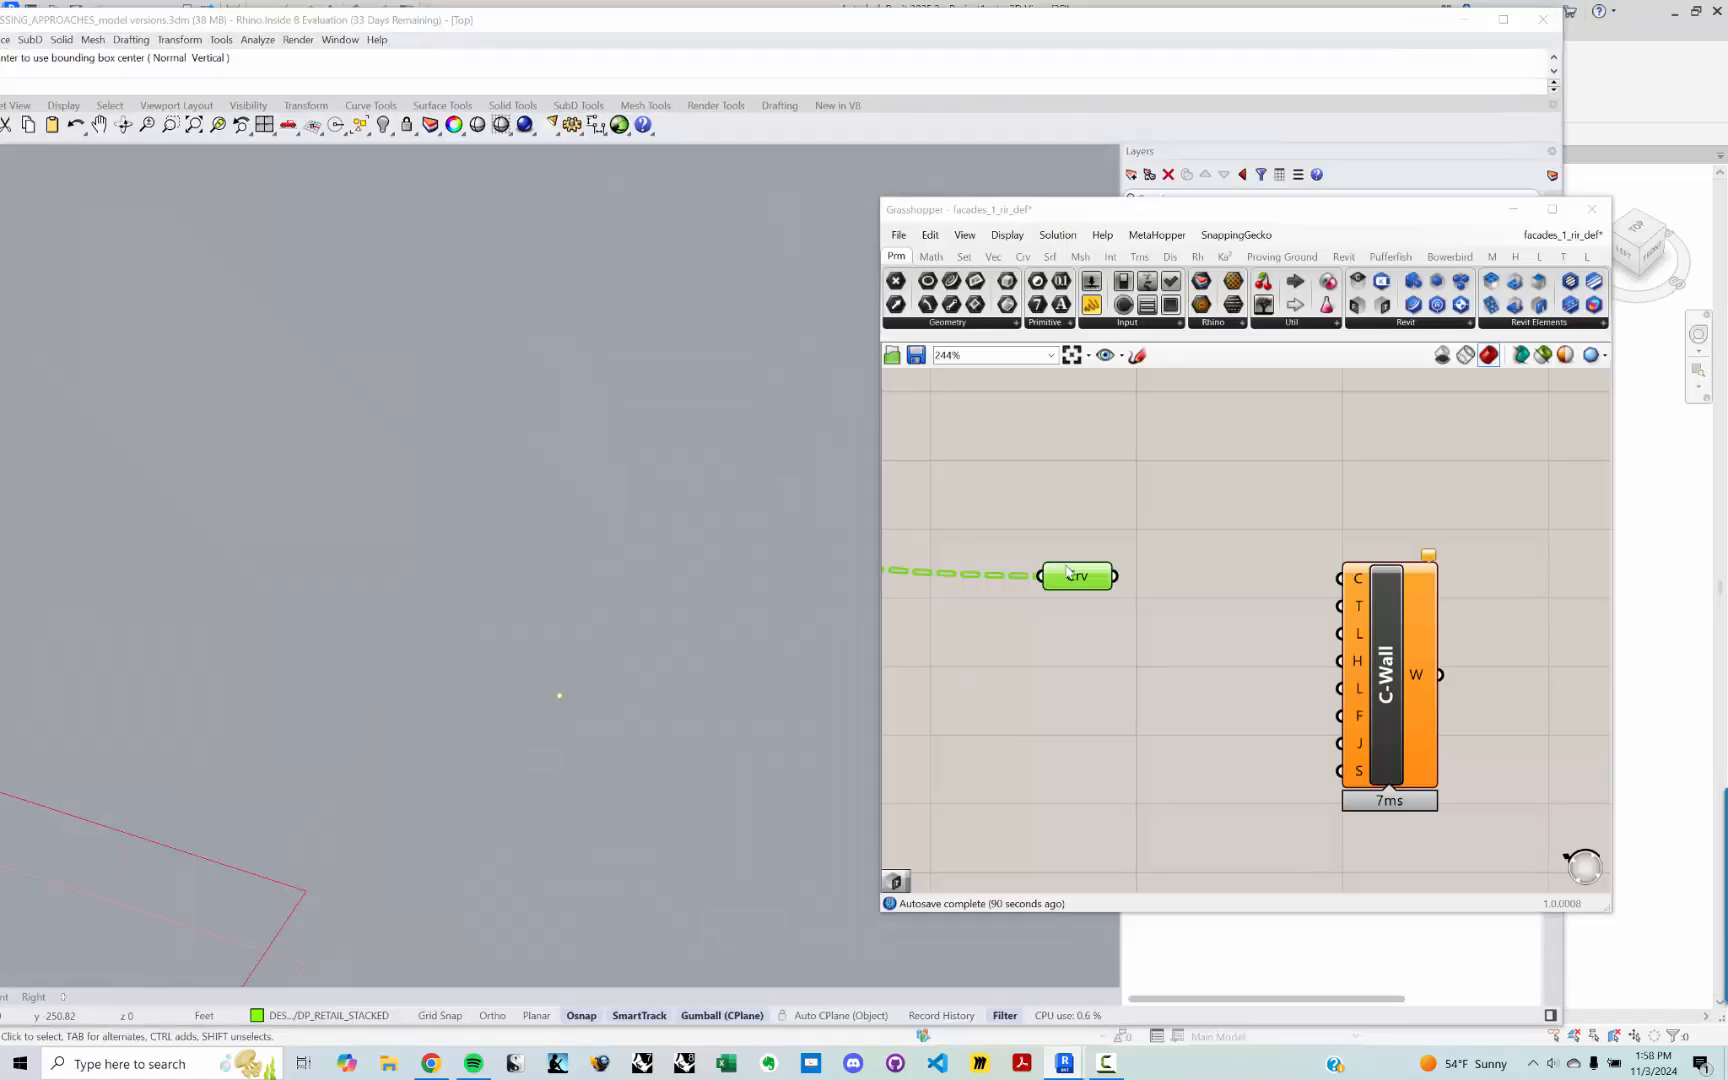
# Step: Try to feed the Curve parameter directly into the C-Wall component's curve input and read the component's warning
pyautogui.click(1081, 518)
pyautogui.moveTo(1062, 544); pyautogui.dragTo(1287, 547)
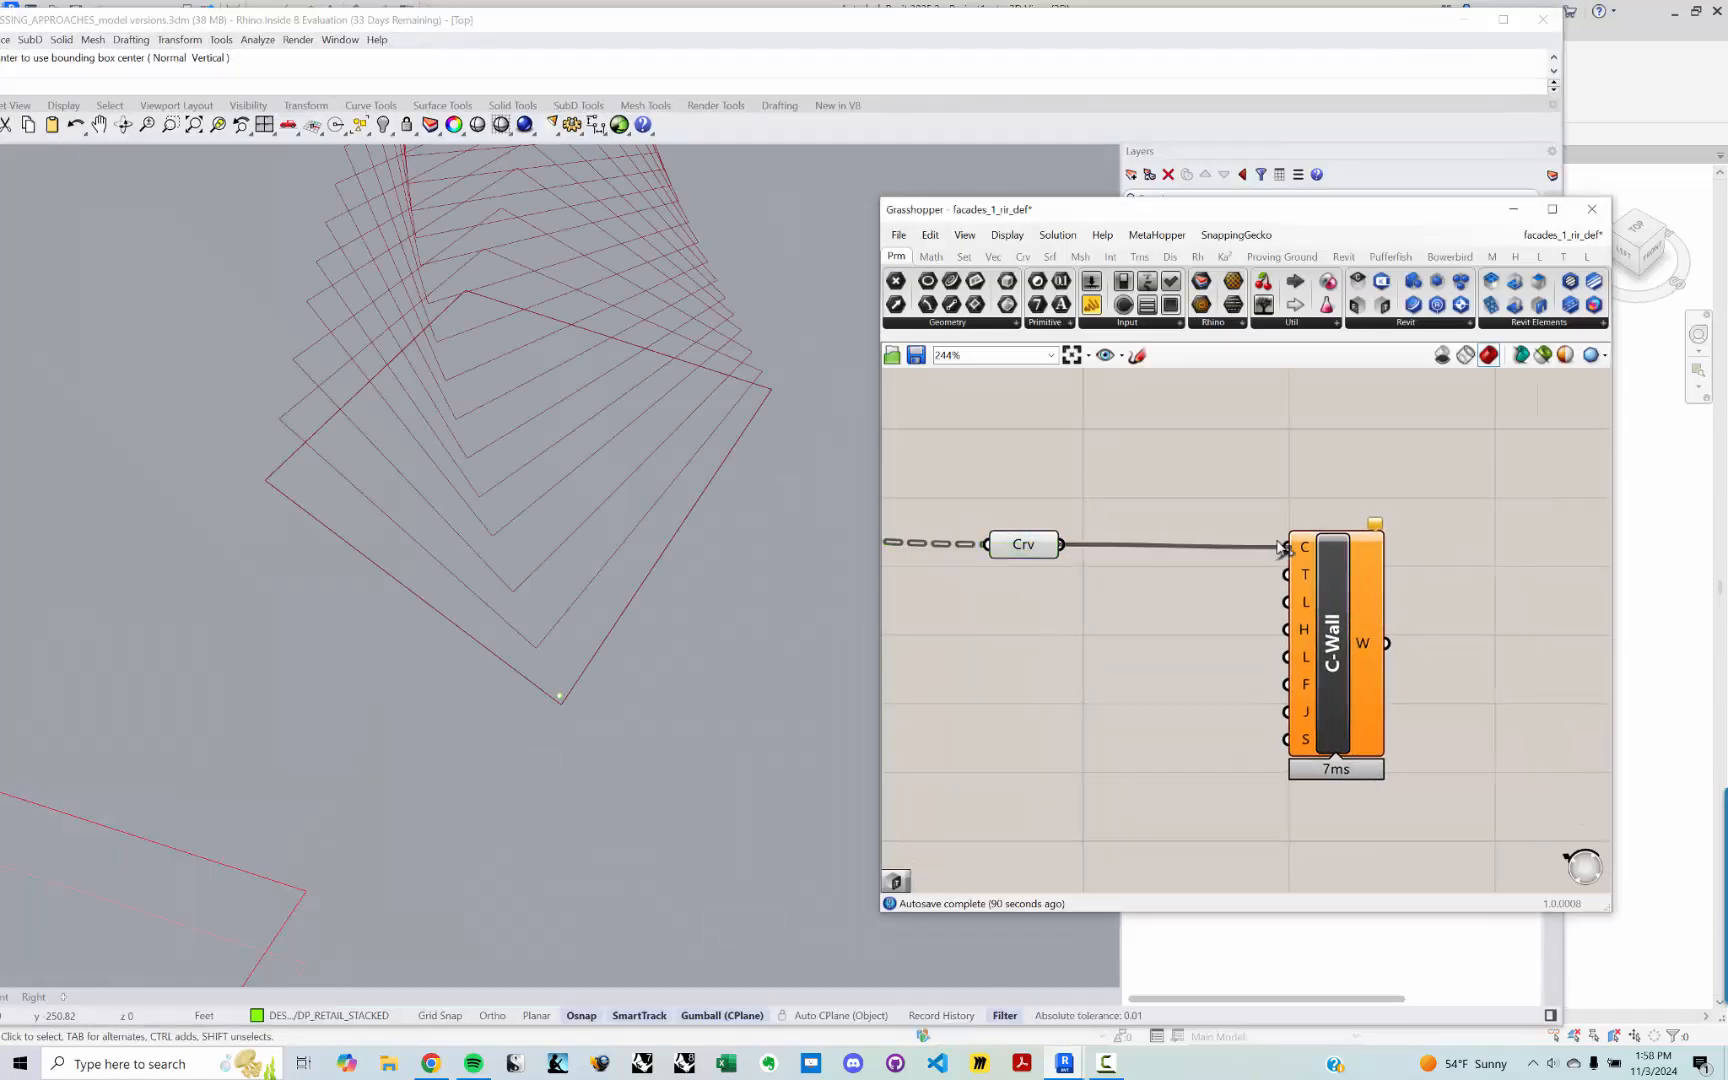
pyautogui.moveTo(1376, 526)
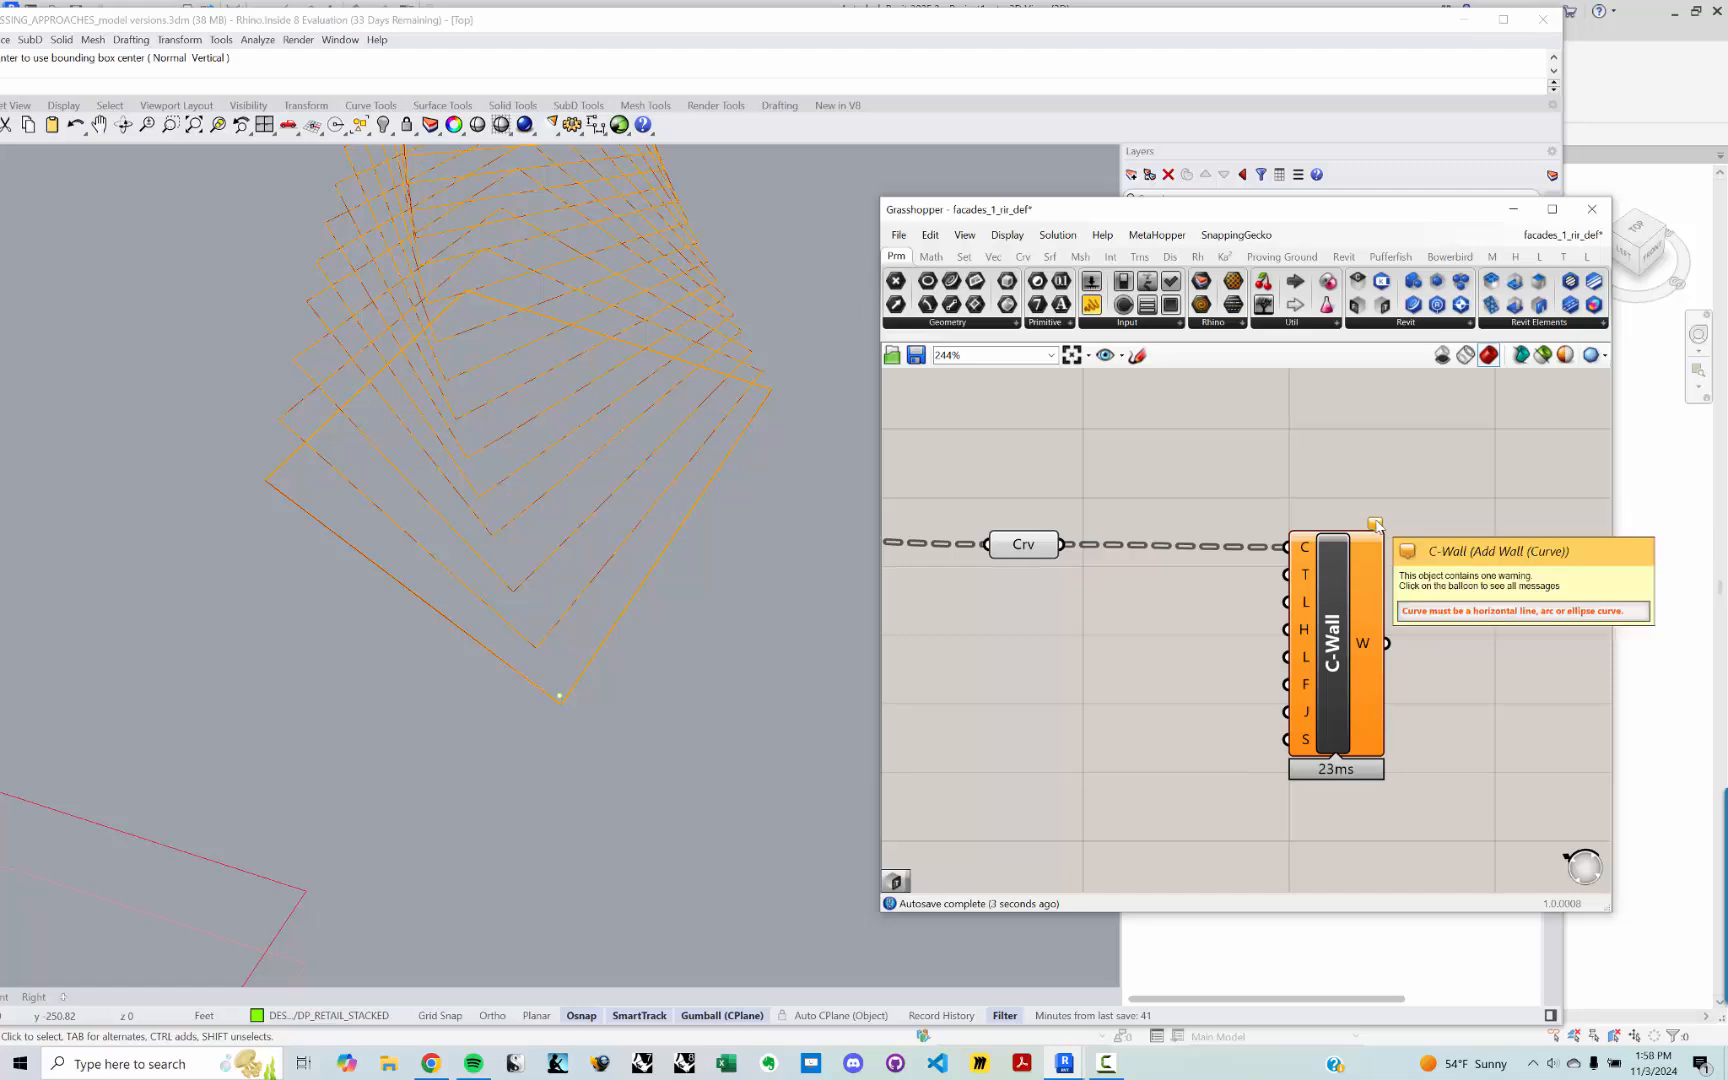
# Step: Inspect the Curve parameter's data in a temporary Panel against the C-Wall component's warning, and delete the Panel
pyautogui.doubleClick(1058, 692)
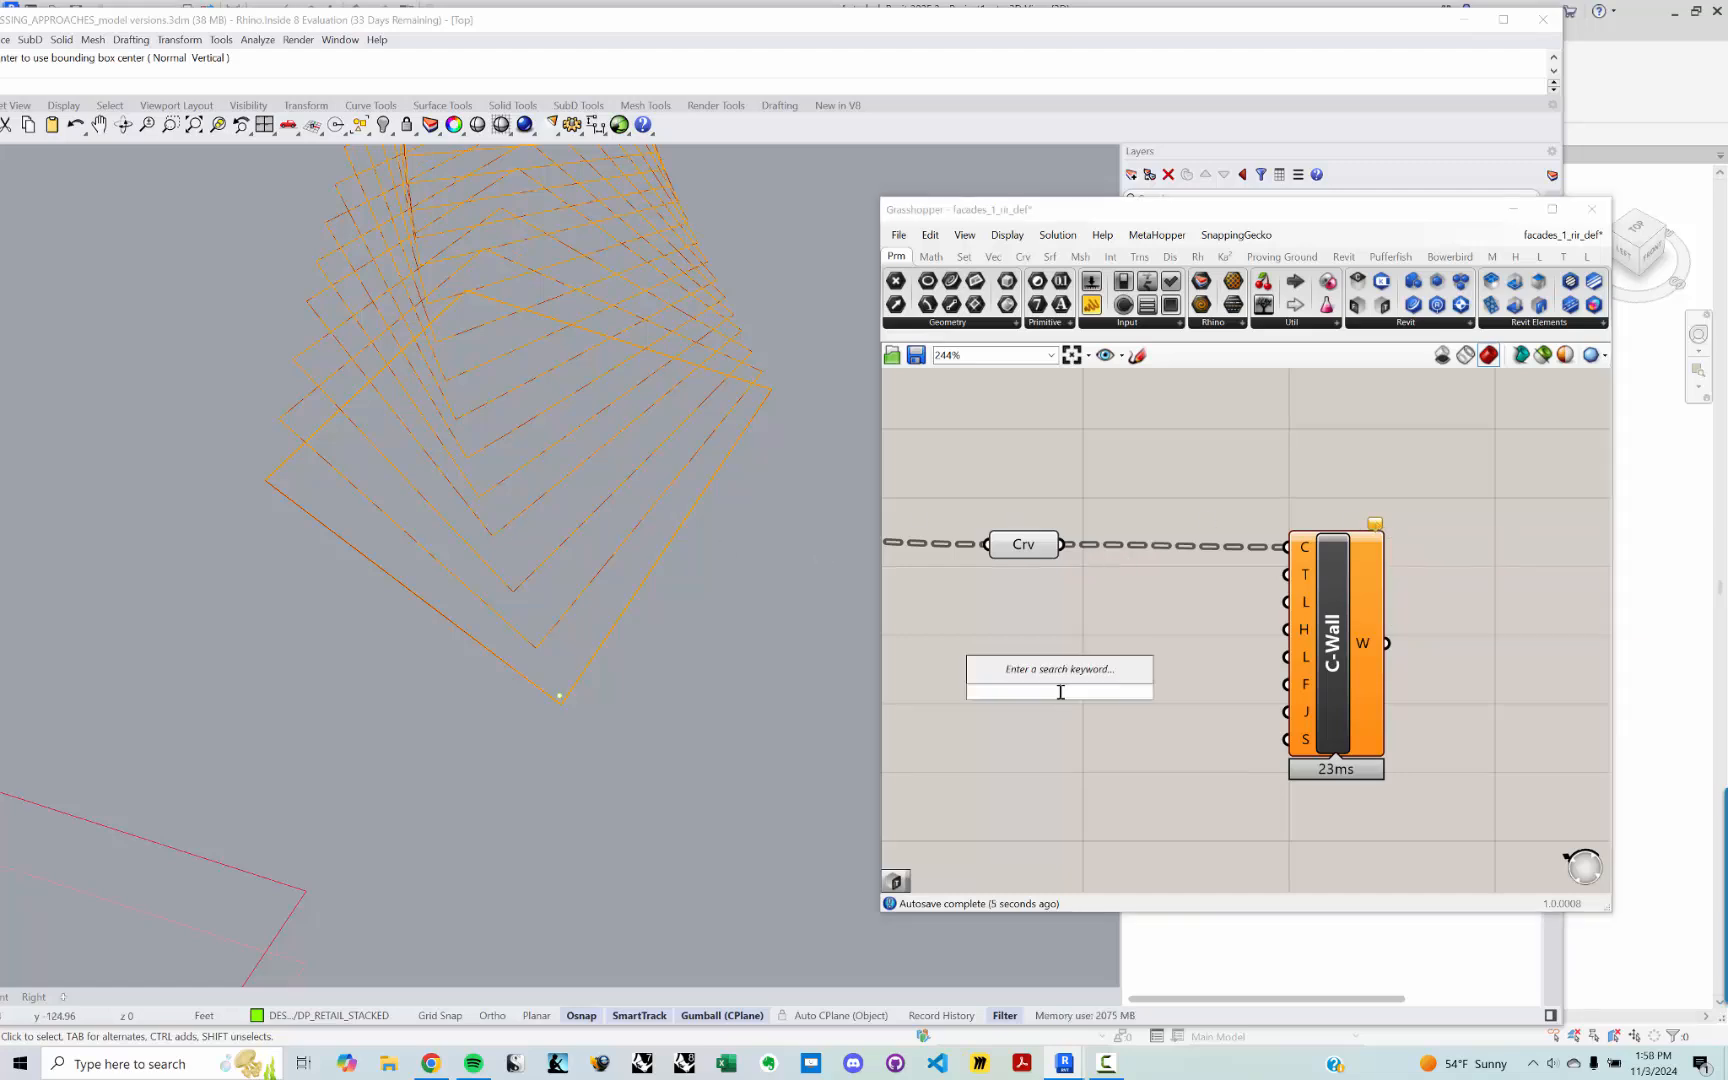
pyautogui.write('//')
pyautogui.press('Return')
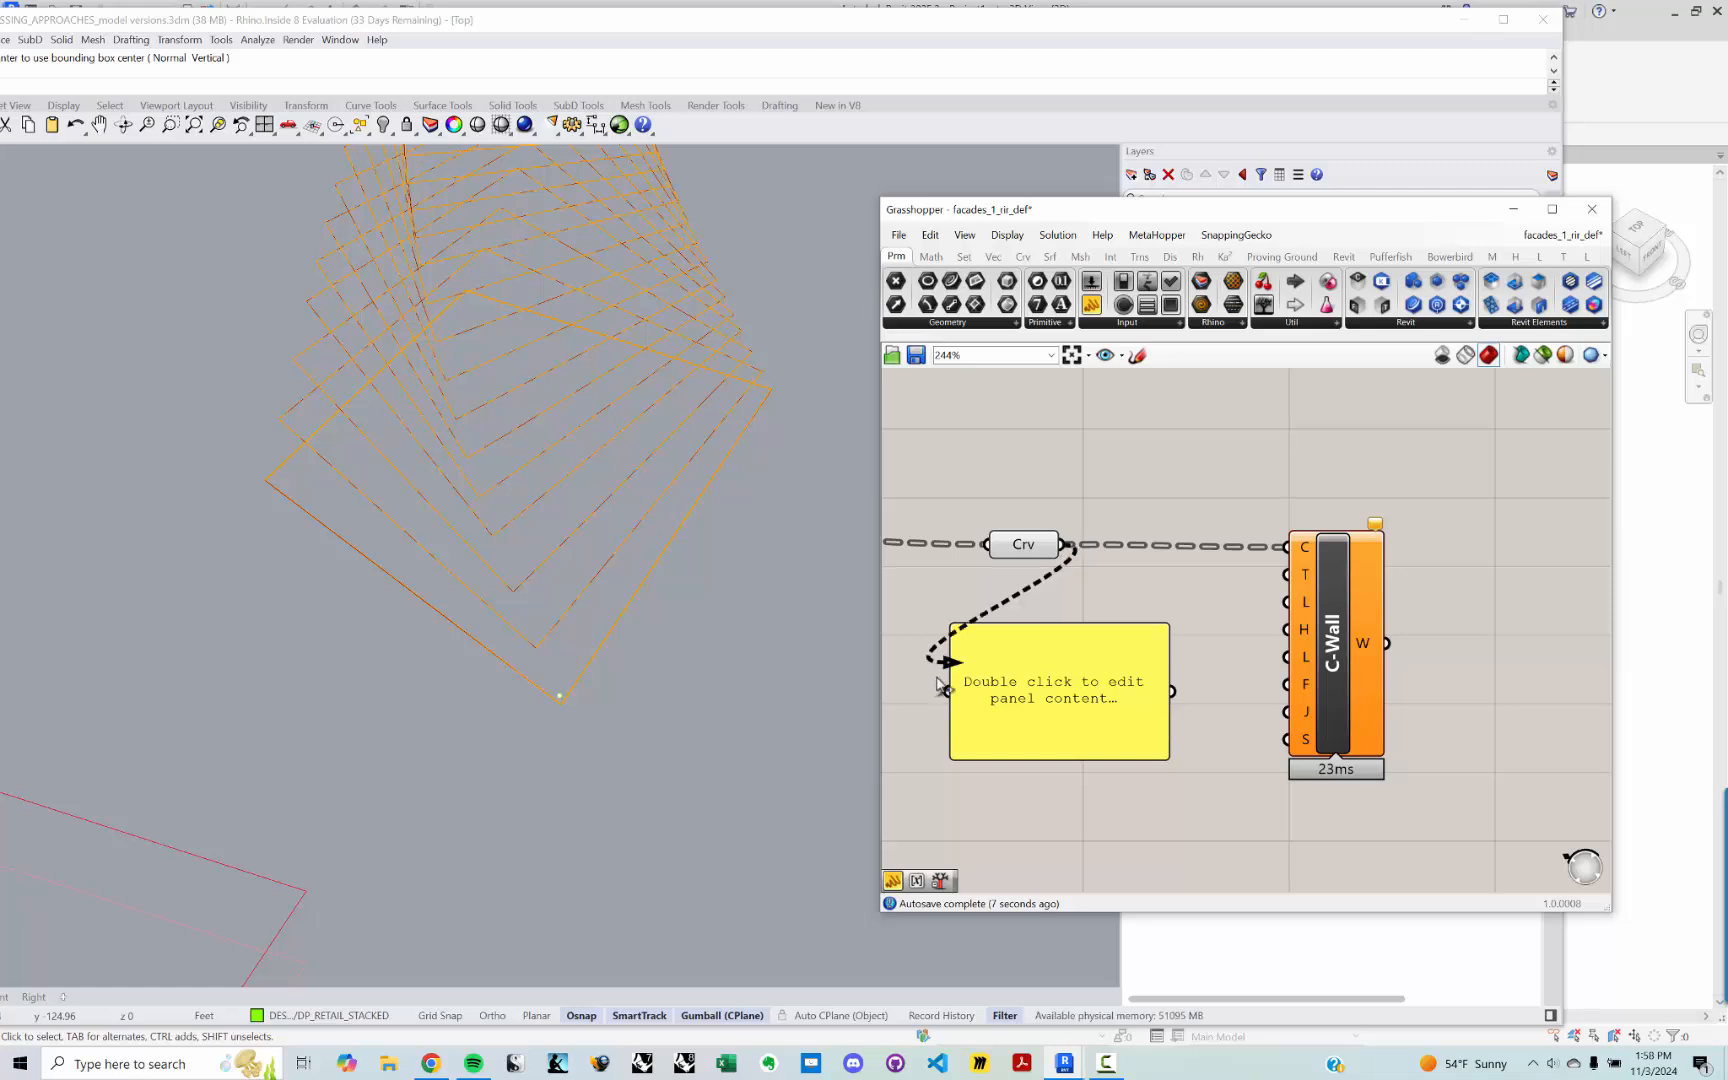
pyautogui.moveTo(937, 677); pyautogui.dragTo(947, 688)
pyautogui.moveTo(1045, 662); pyautogui.dragTo(1012, 579, button='right')
pyautogui.moveTo(1026, 618); pyautogui.dragTo(1059, 672)
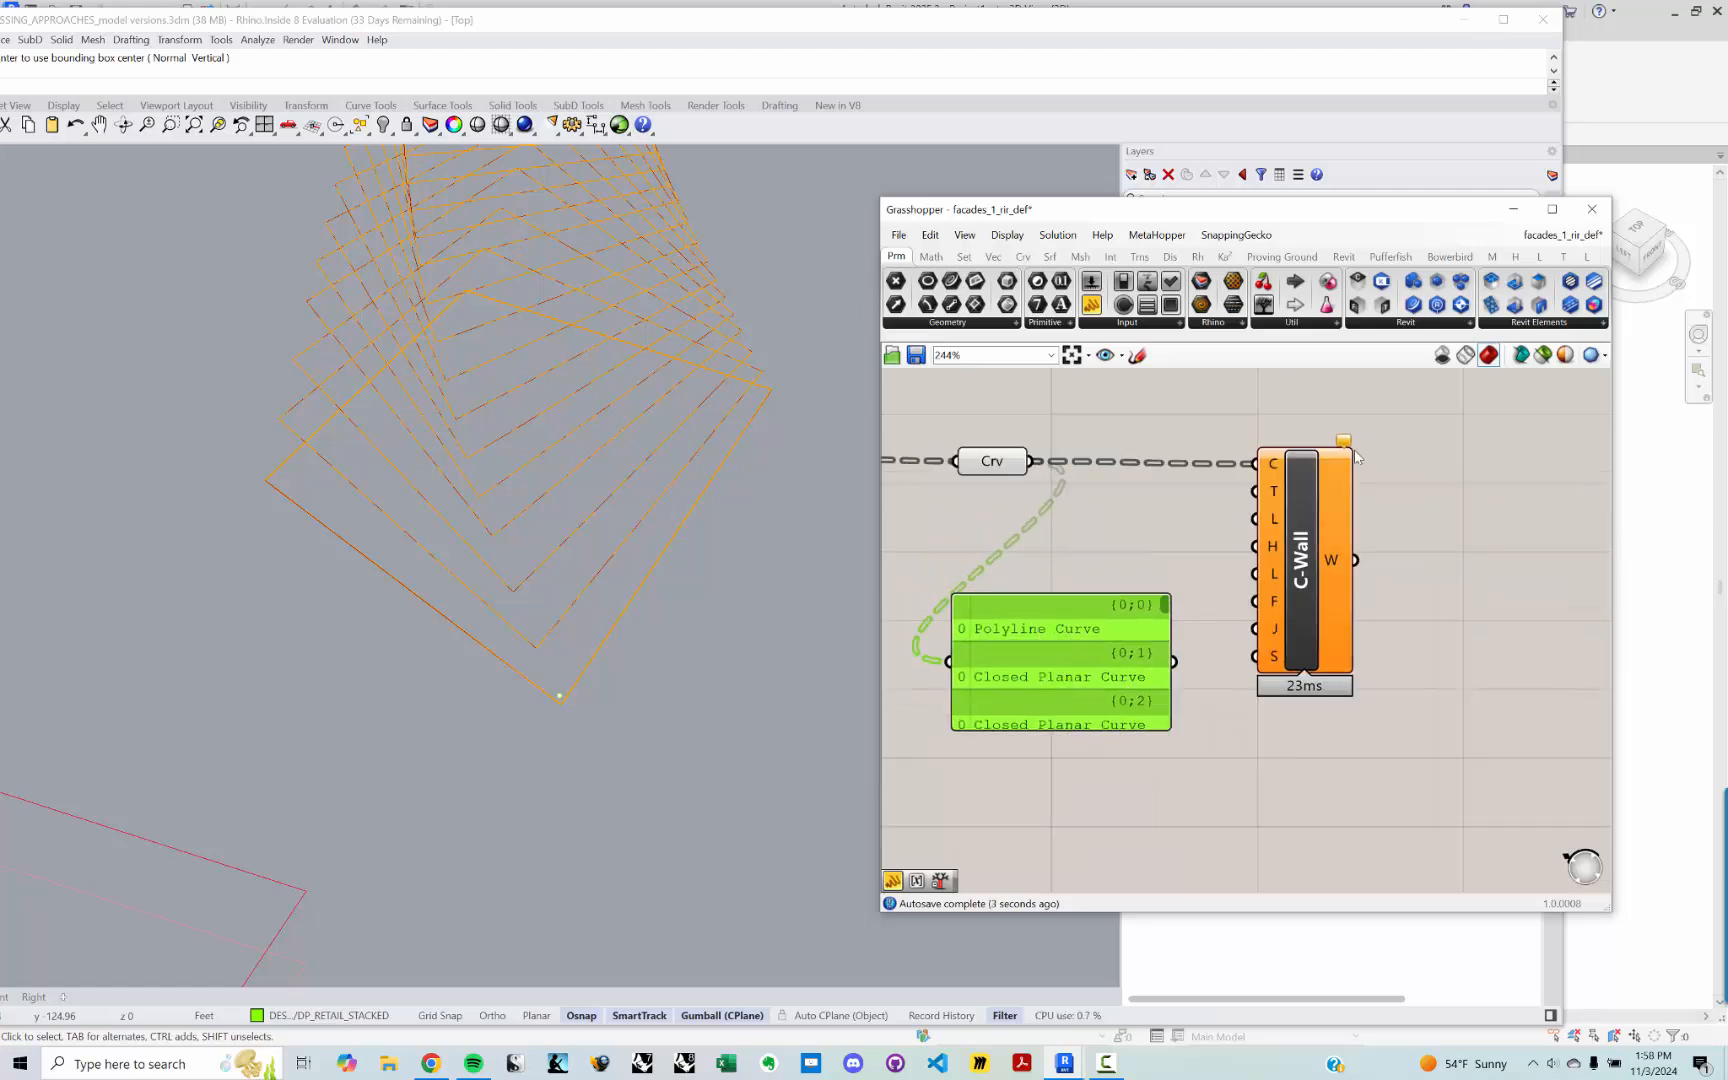
pyautogui.moveTo(1345, 446)
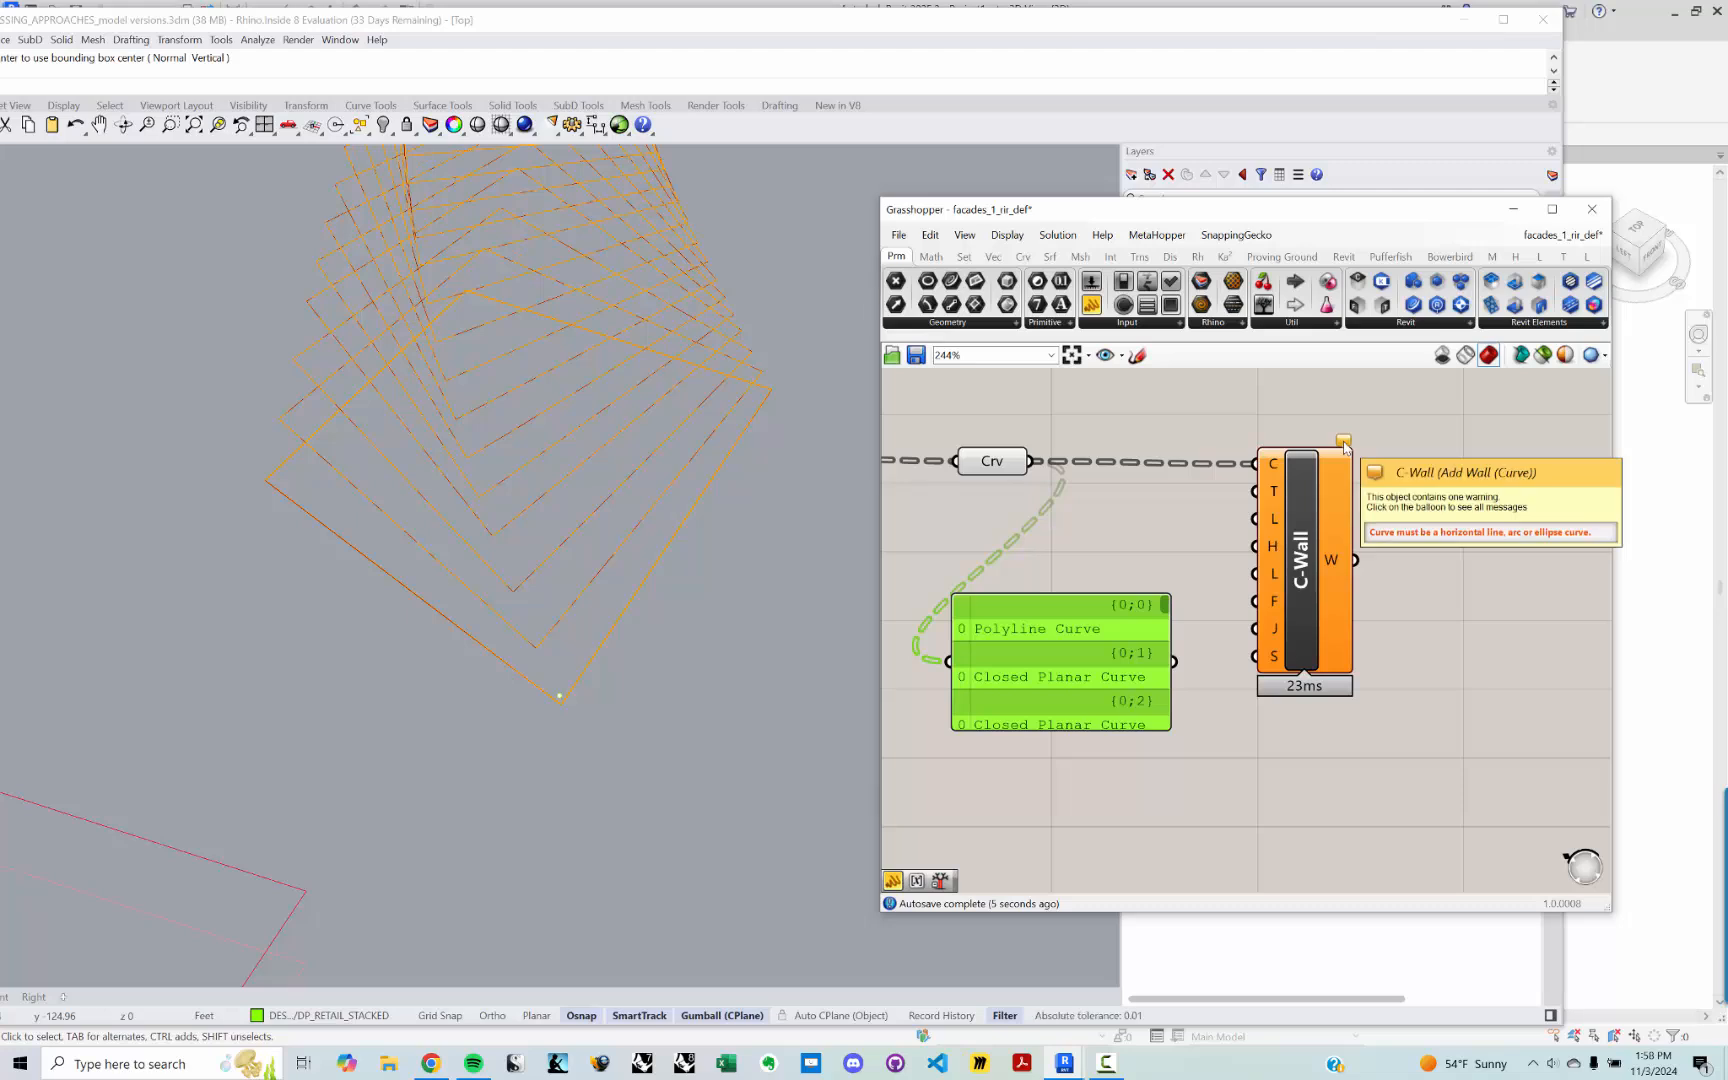
pyautogui.moveTo(1109, 658); pyautogui.dragTo(1133, 693)
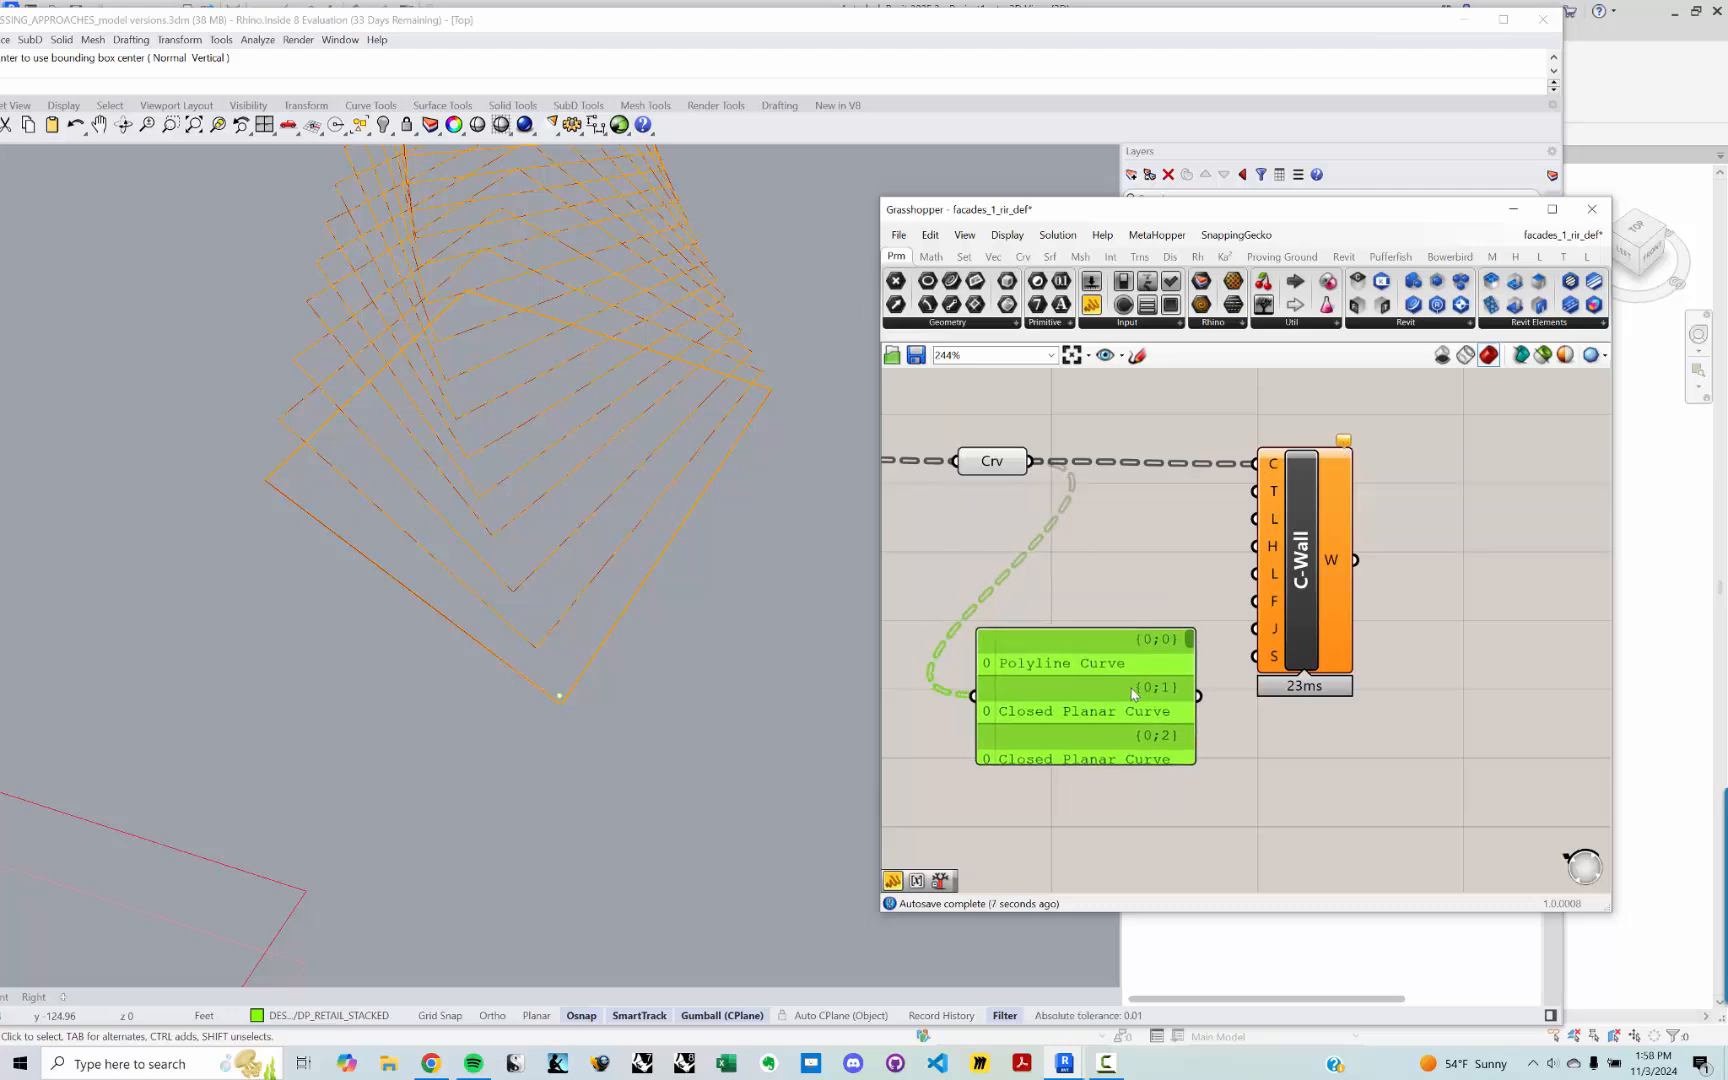
pyautogui.press('Delete')
# Step: Add an Explode component fed by the Curve parameter and connect its segments output to the C-Wall component's curve input
pyautogui.doubleClick(1122, 687)
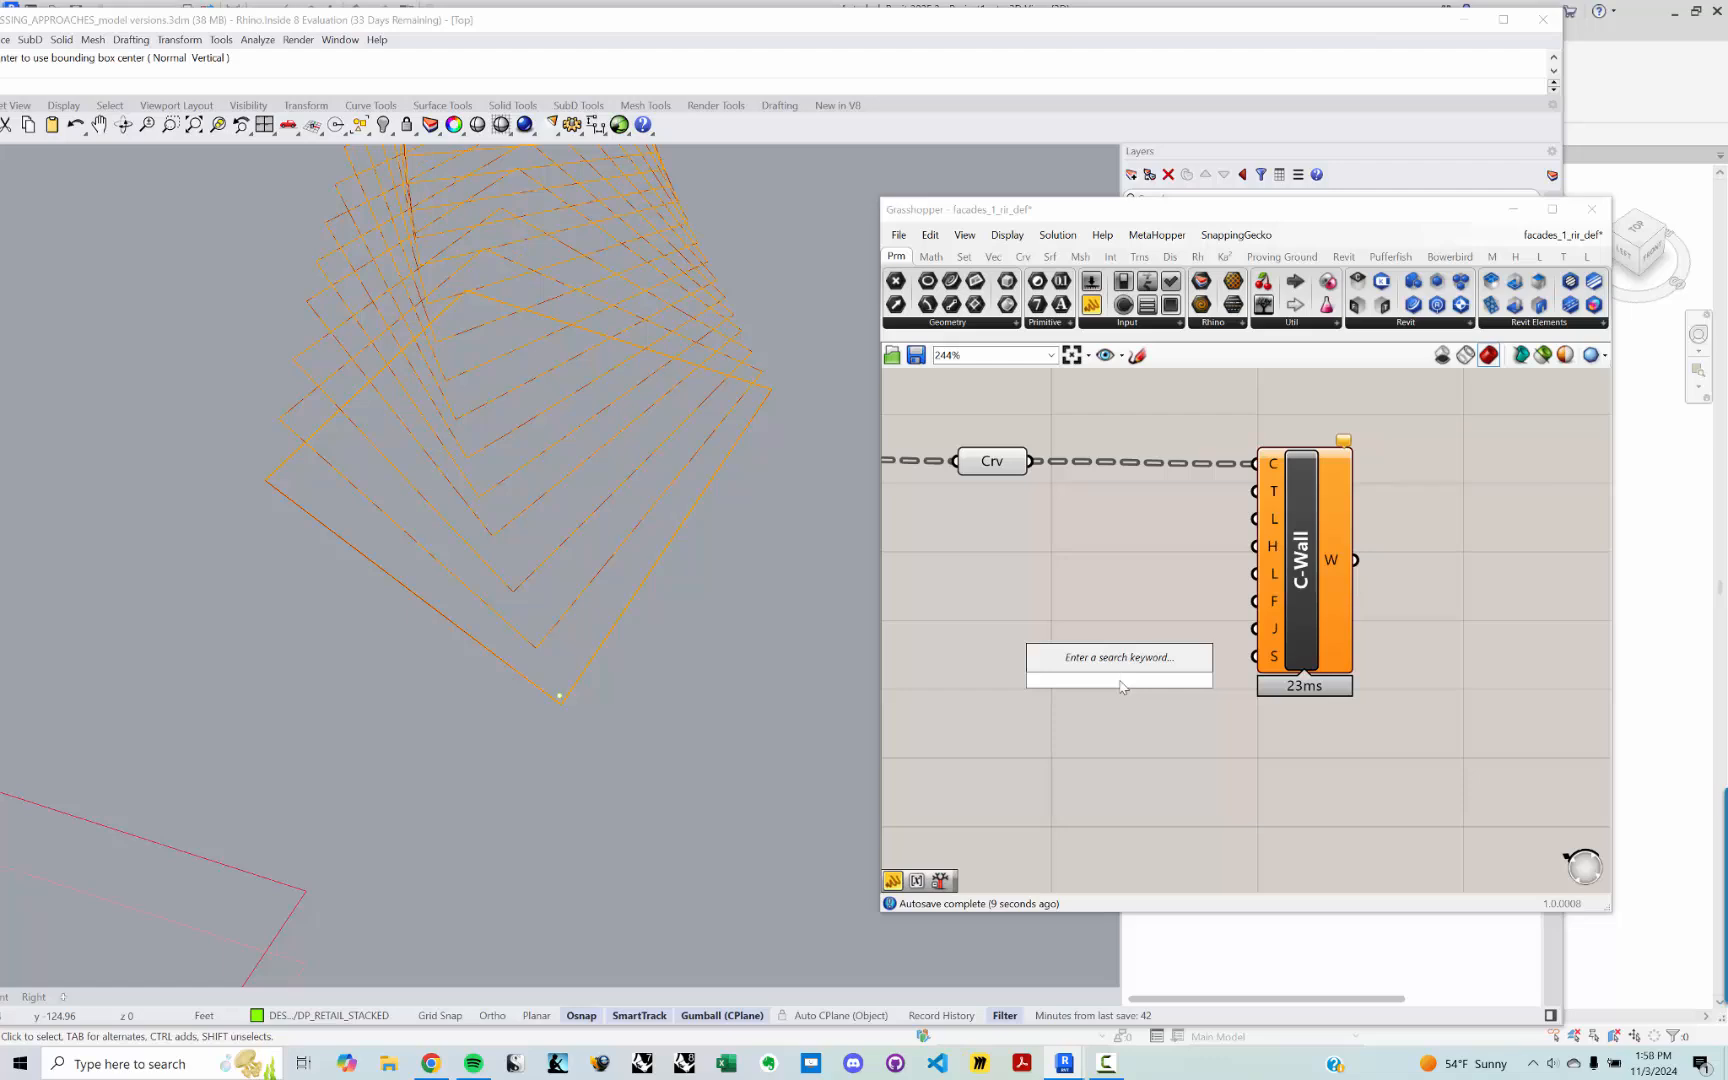
pyautogui.write('expl')
pyautogui.press('Return')
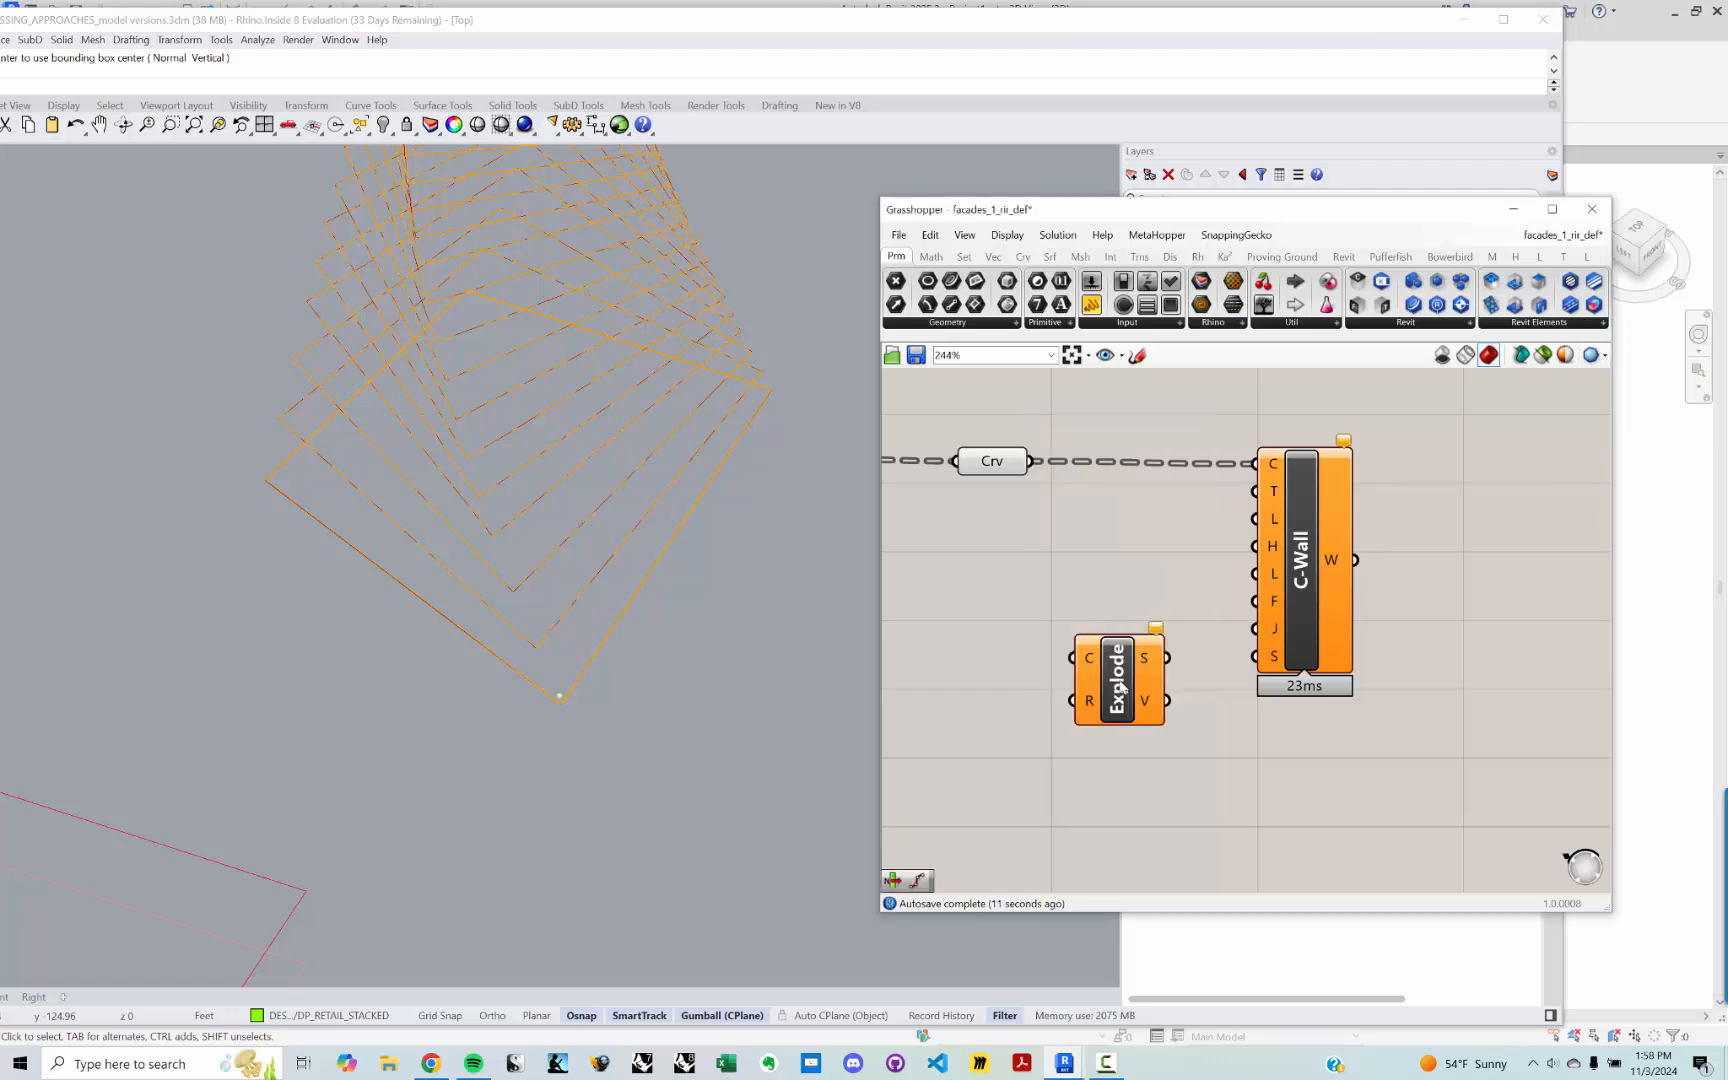
pyautogui.moveTo(1100, 648); pyautogui.dragTo(1088, 658)
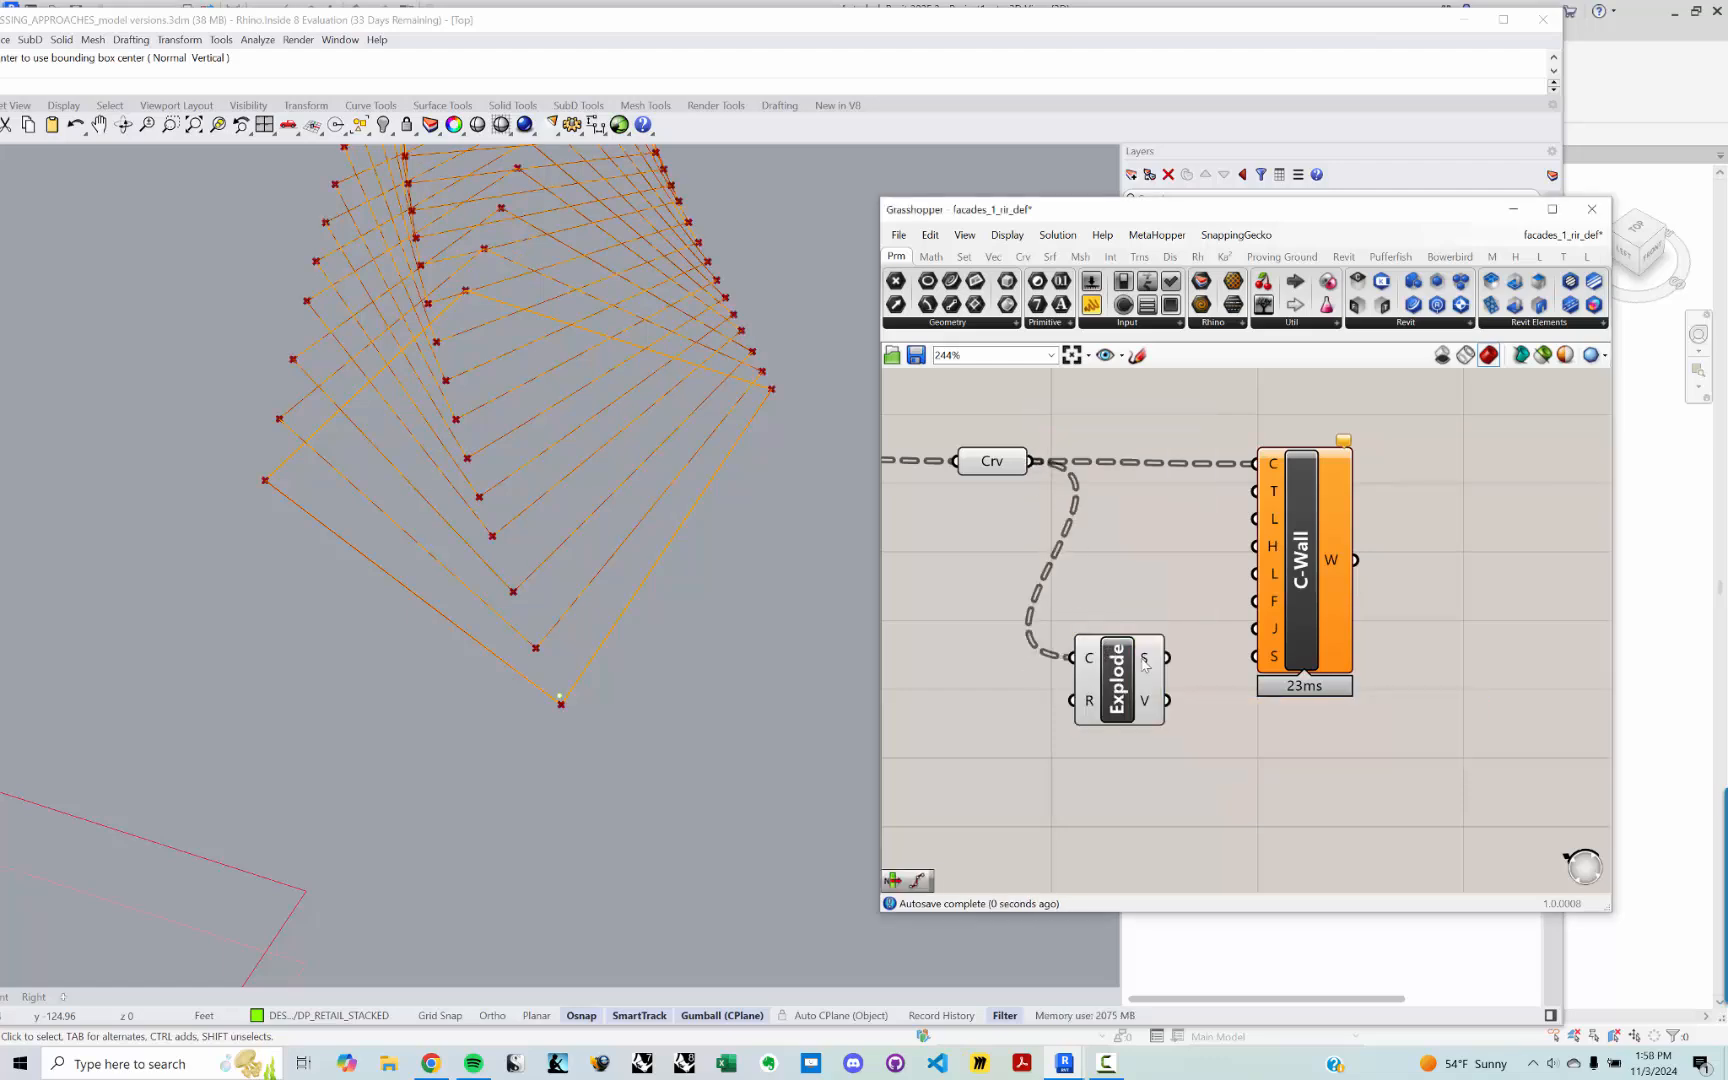
pyautogui.moveTo(1197, 511); pyautogui.dragTo(1255, 463)
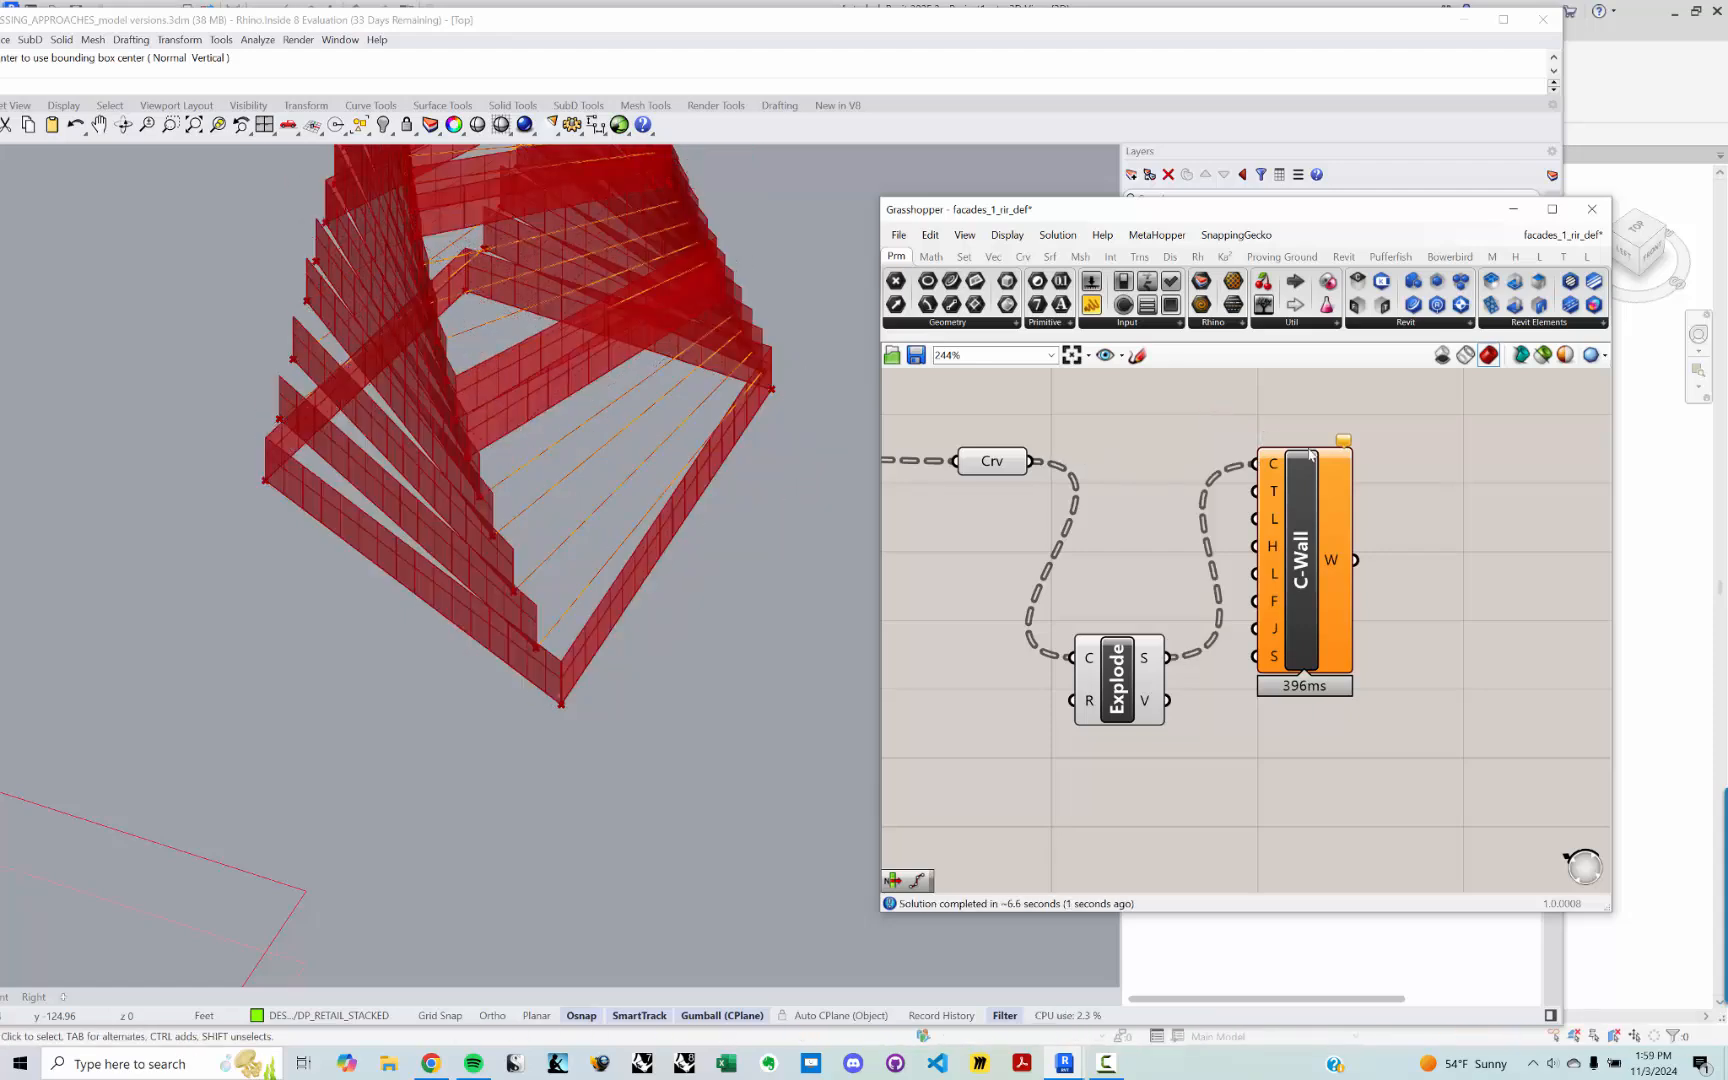
# Step: Read the C-Wall component's warnings and examine the generated walls across the whole tower and its lower floors in Rhino
pyautogui.moveTo(1348, 447)
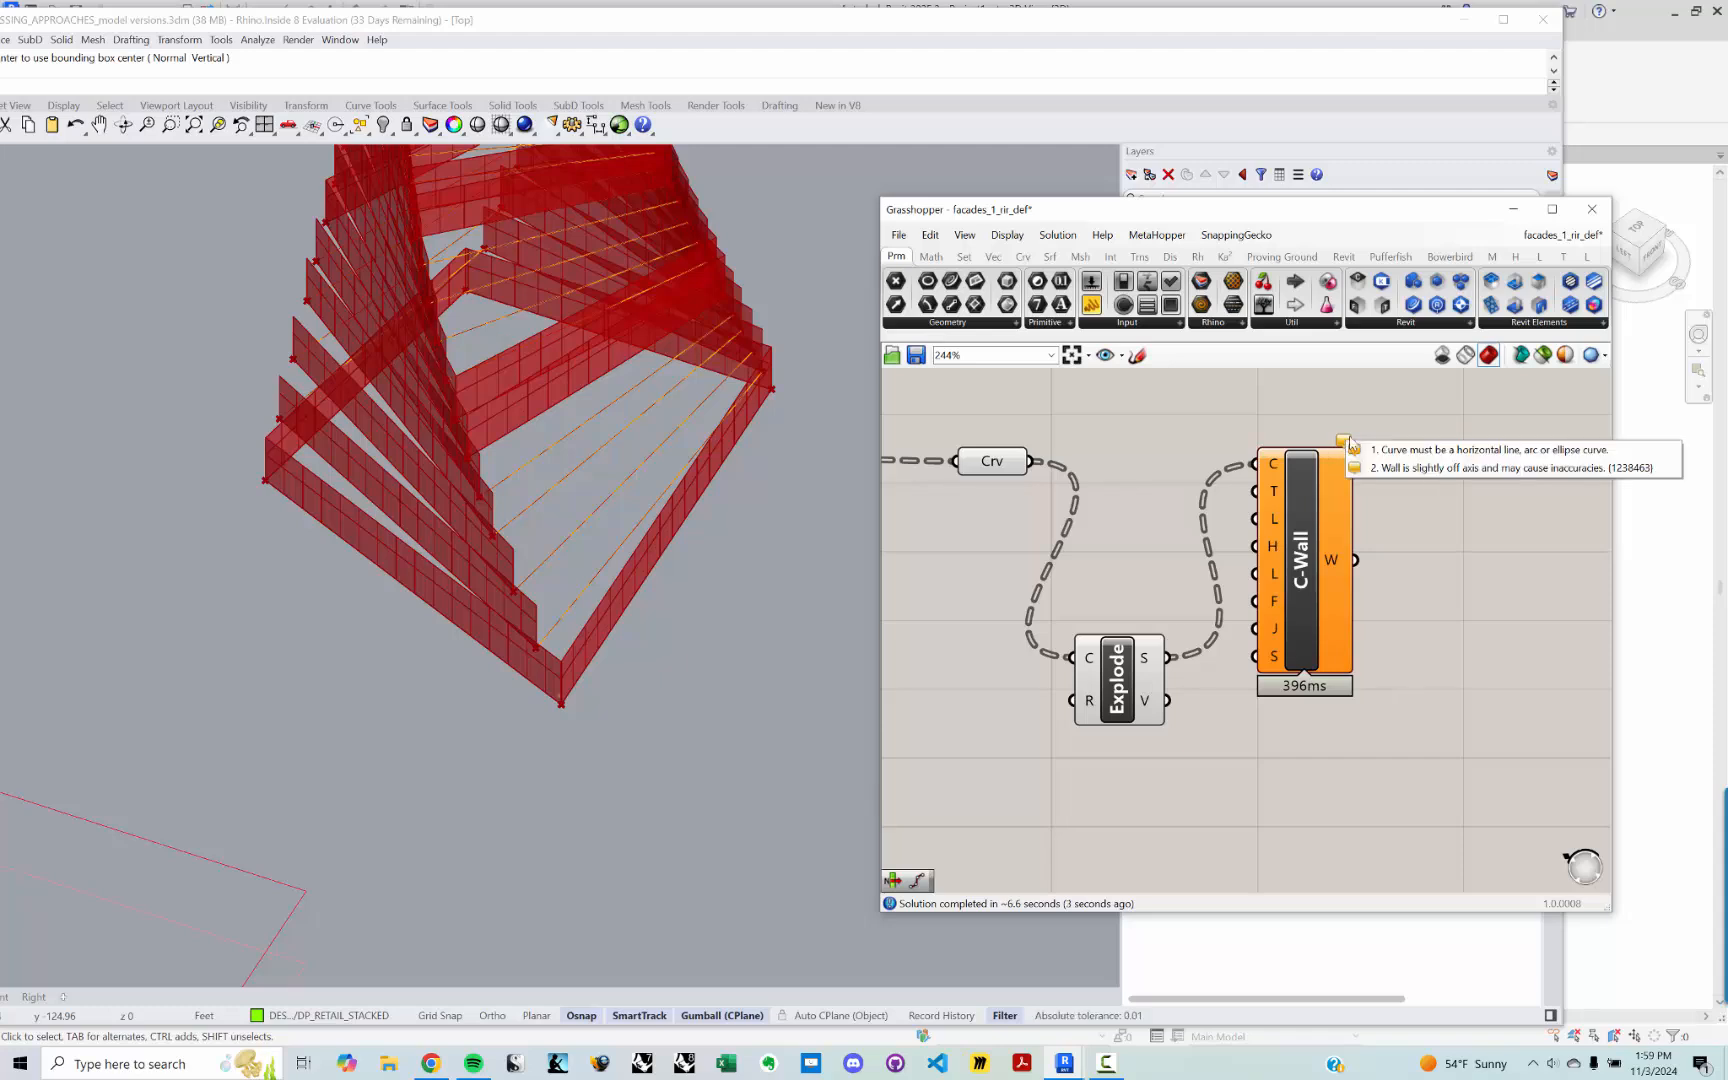
pyautogui.scroll(-5, 528, 571)
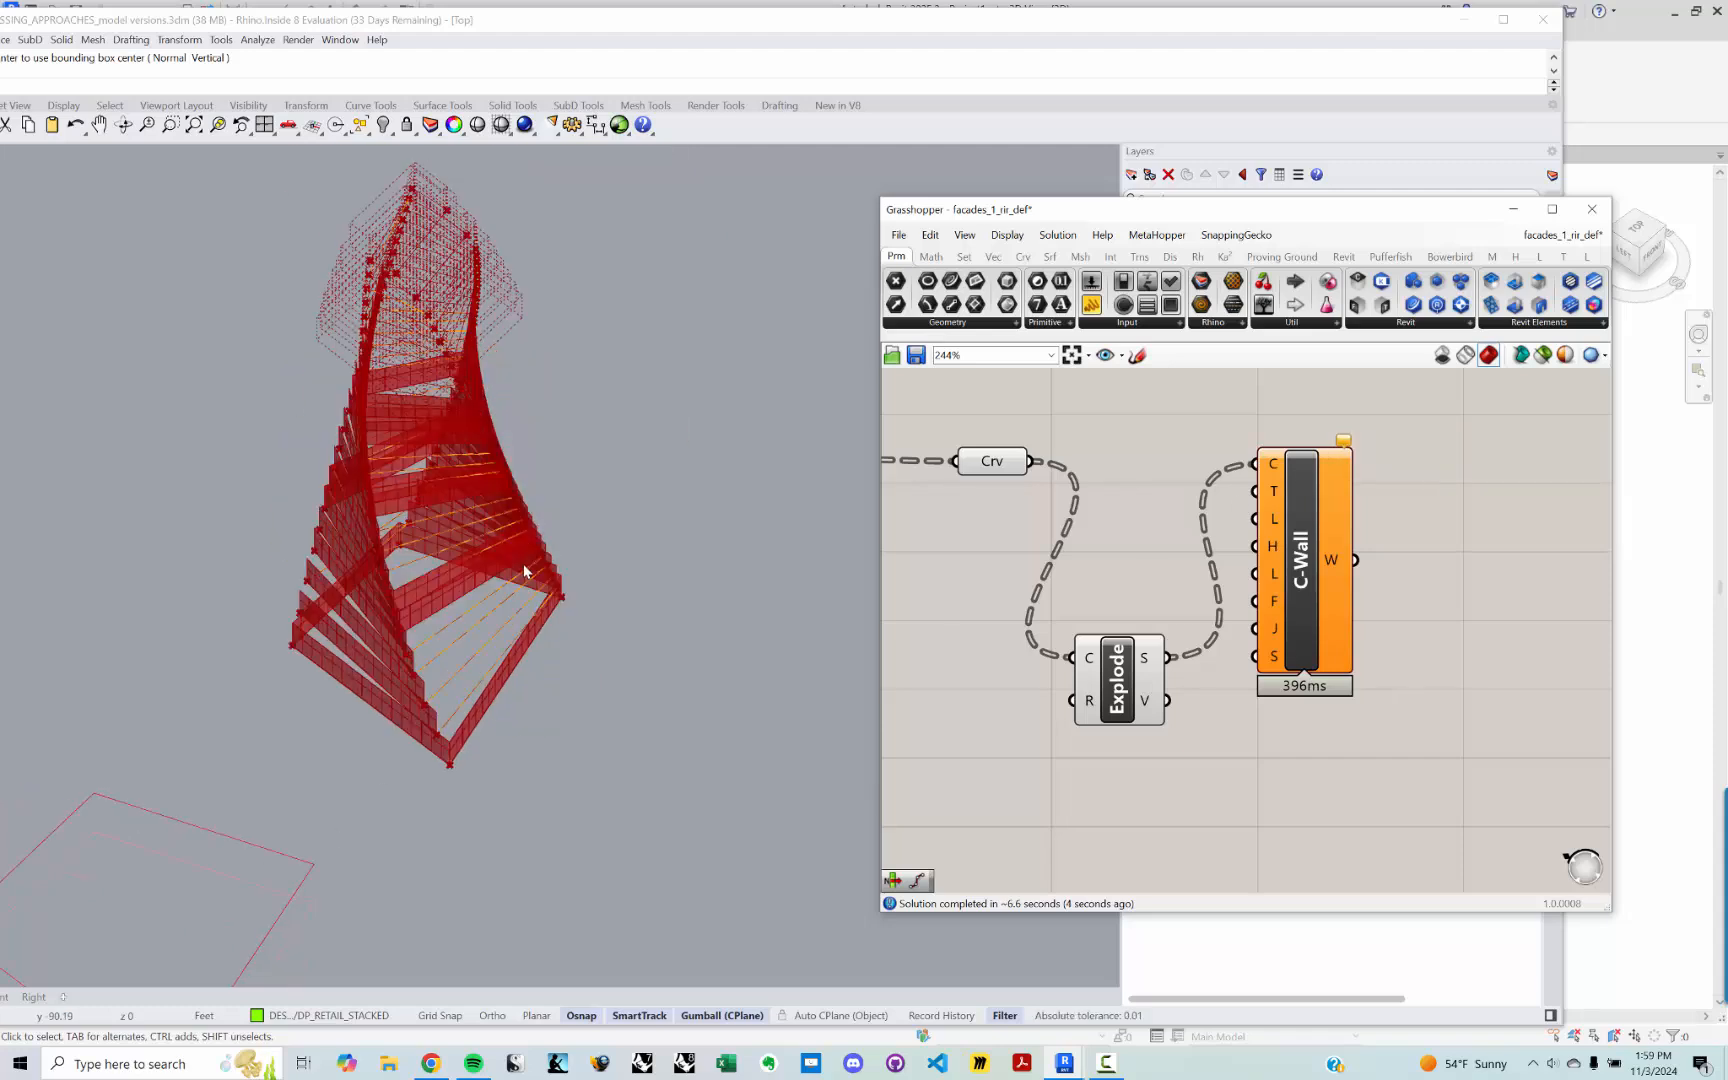
pyautogui.middleClick(482, 624)
pyautogui.moveTo(427, 648); pyautogui.dragTo(448, 609, button='right')
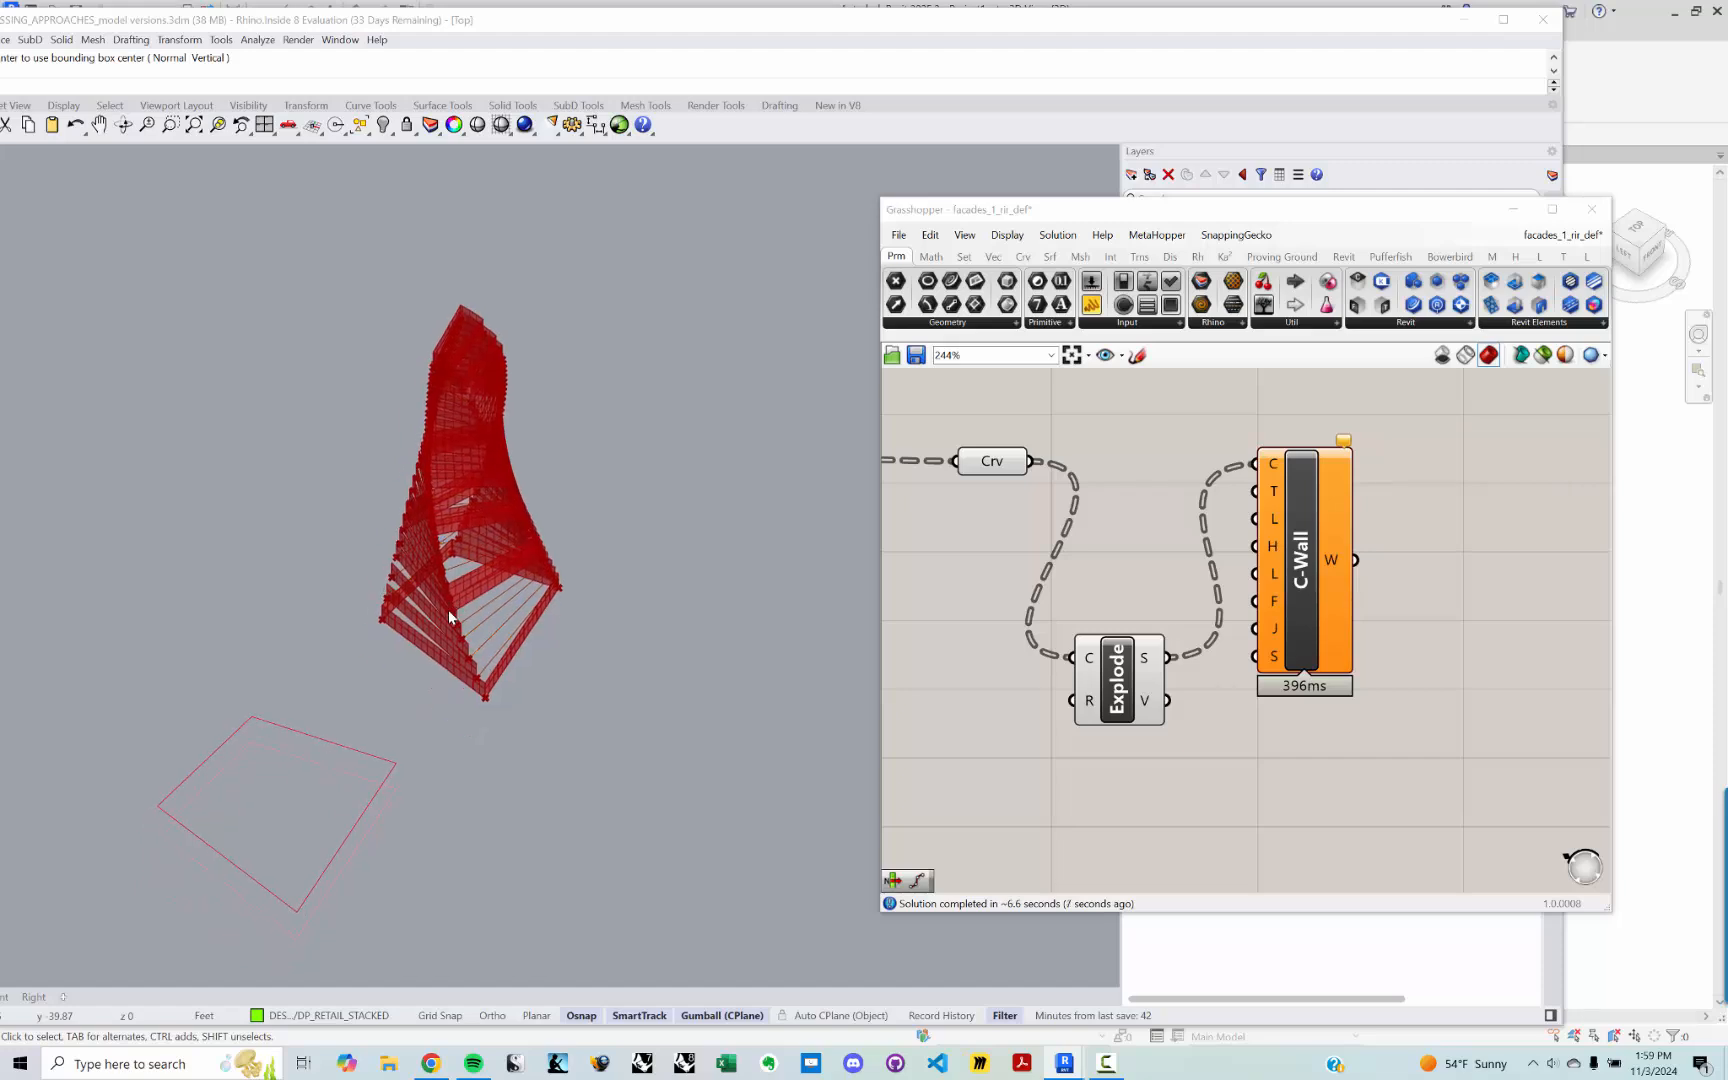
pyautogui.middleClick(404, 738)
pyautogui.moveTo(431, 744); pyautogui.dragTo(452, 781, button='right')
pyautogui.scroll(3, 425, 718)
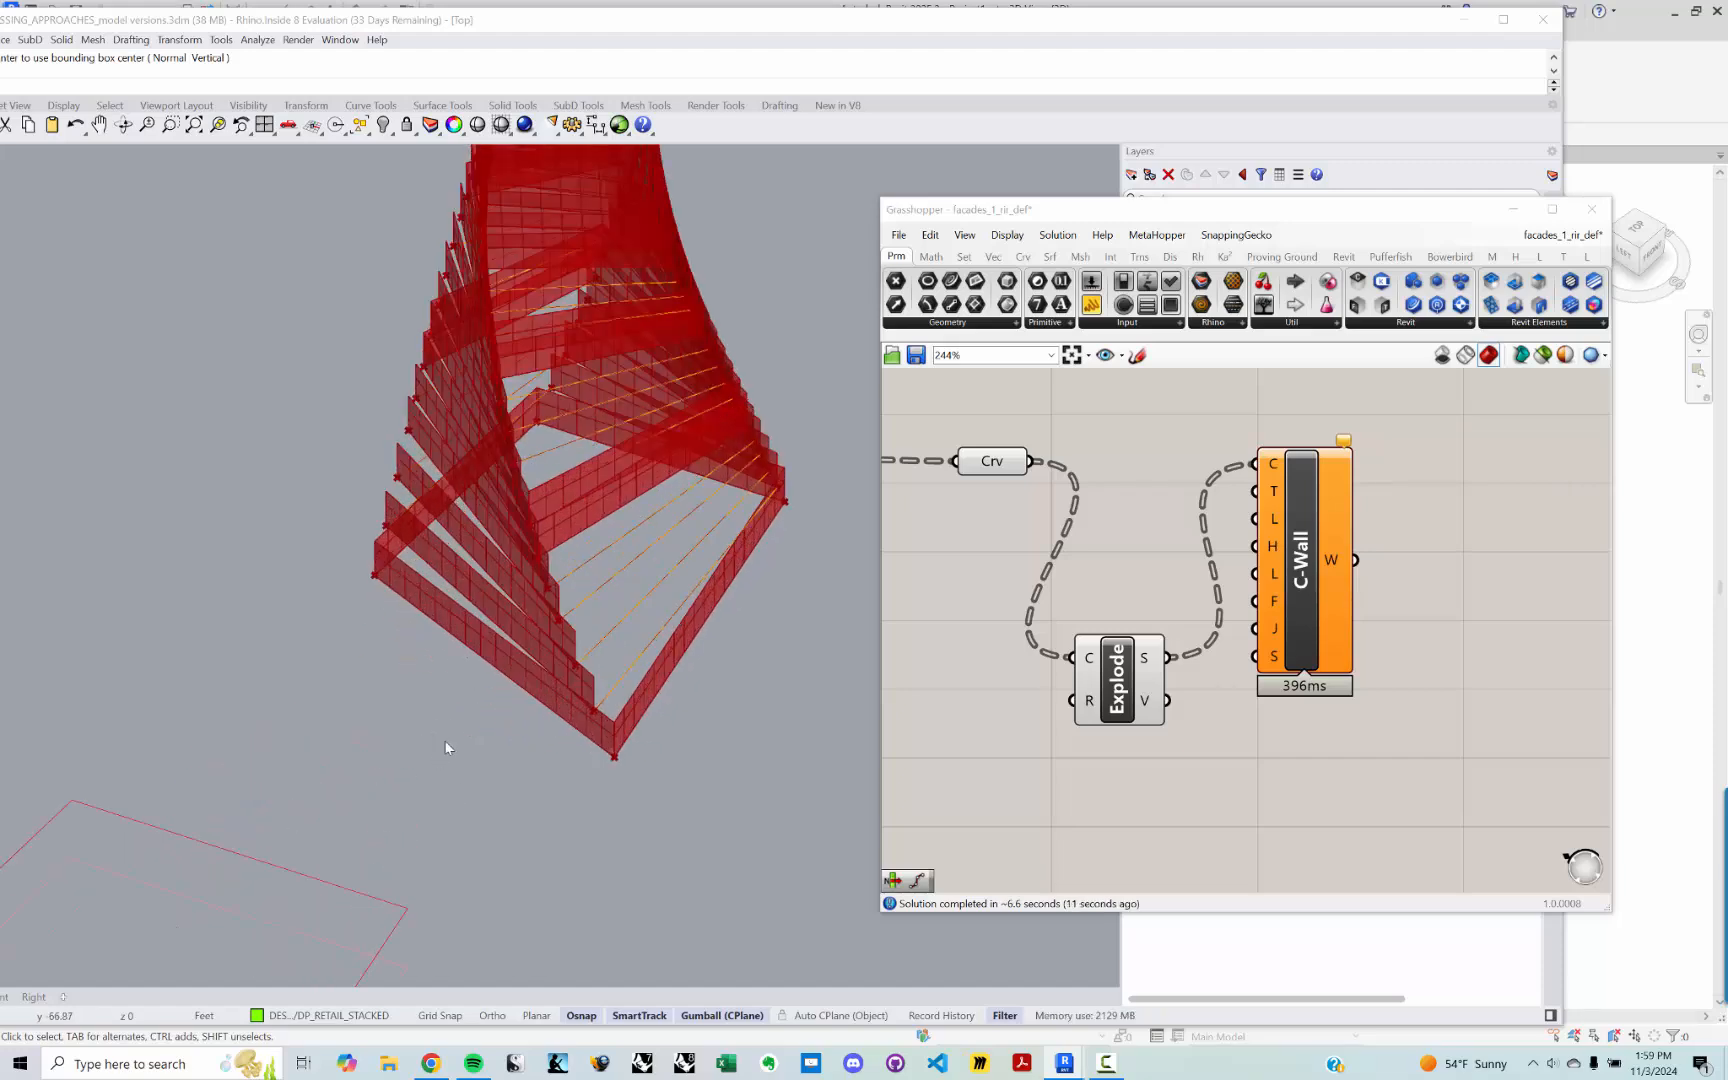
# Step: Add a Simplify Curve component between the Explode component's segments output and the C-Wall component's curve input
pyautogui.moveTo(1135, 678); pyautogui.dragTo(1118, 695)
pyautogui.click(1148, 554)
pyautogui.doubleClick(1148, 554)
pyautogui.write('sim')
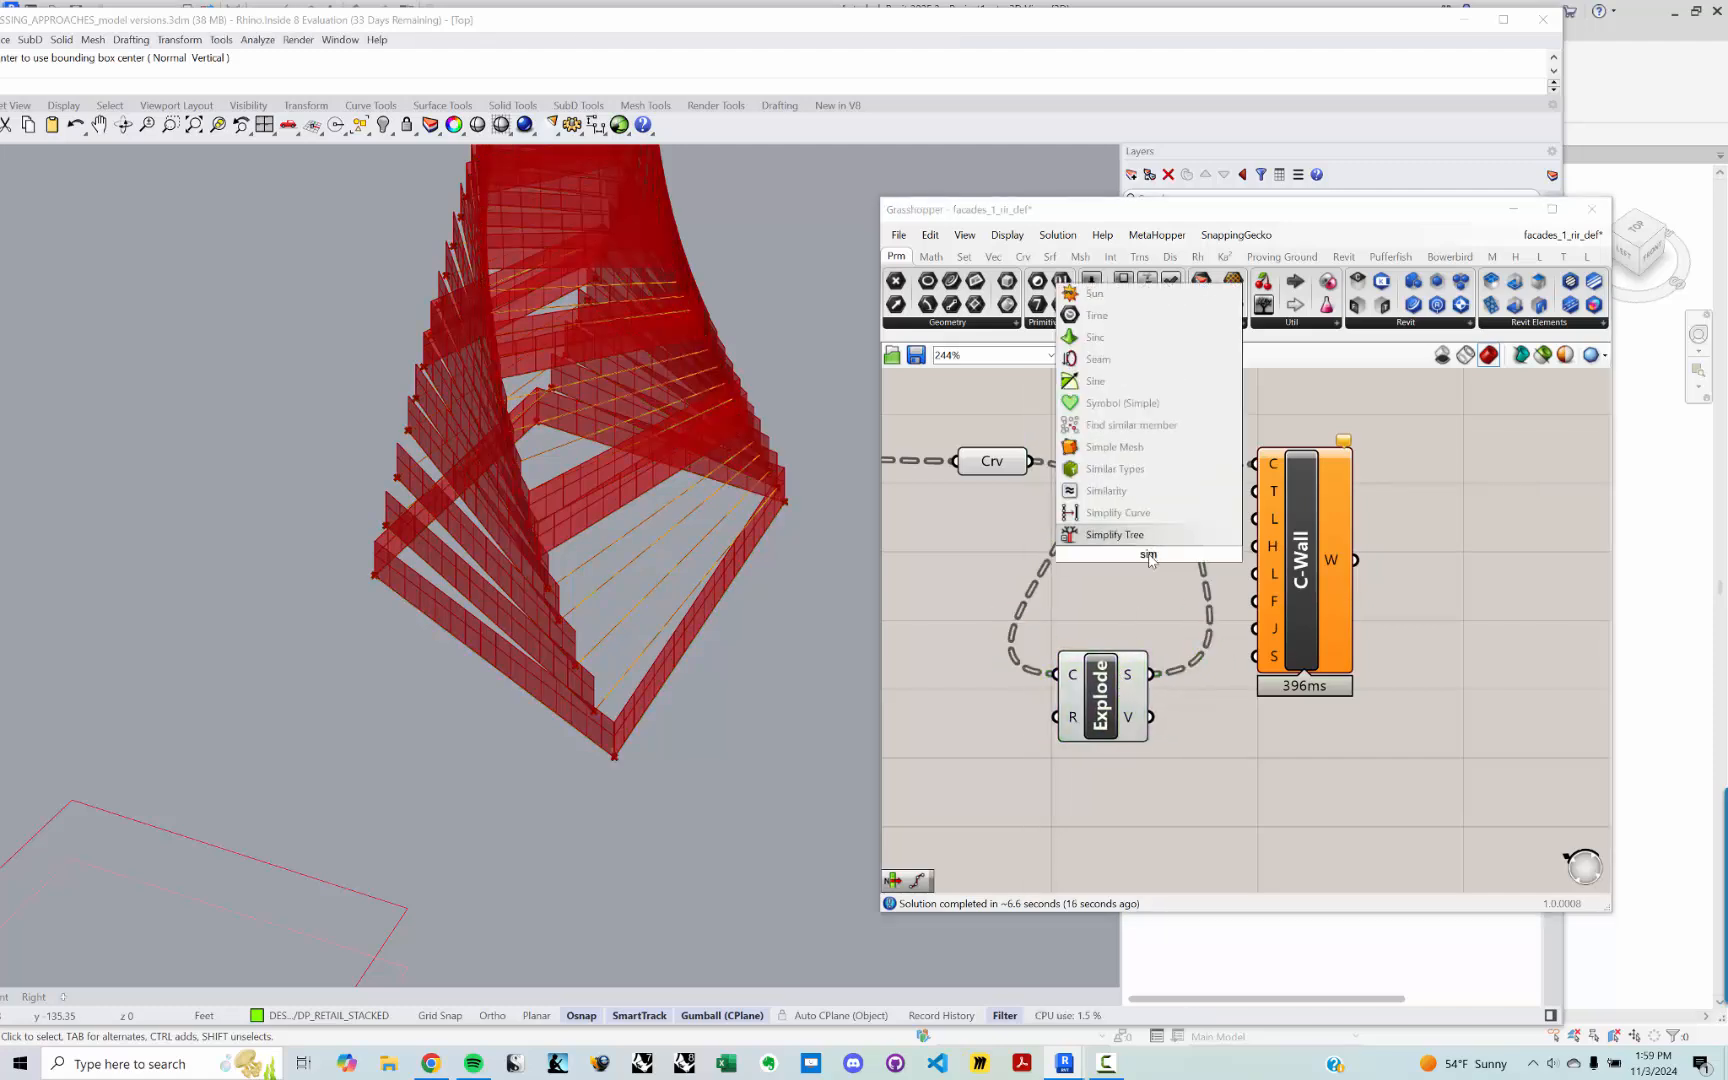
pyautogui.click(1118, 512)
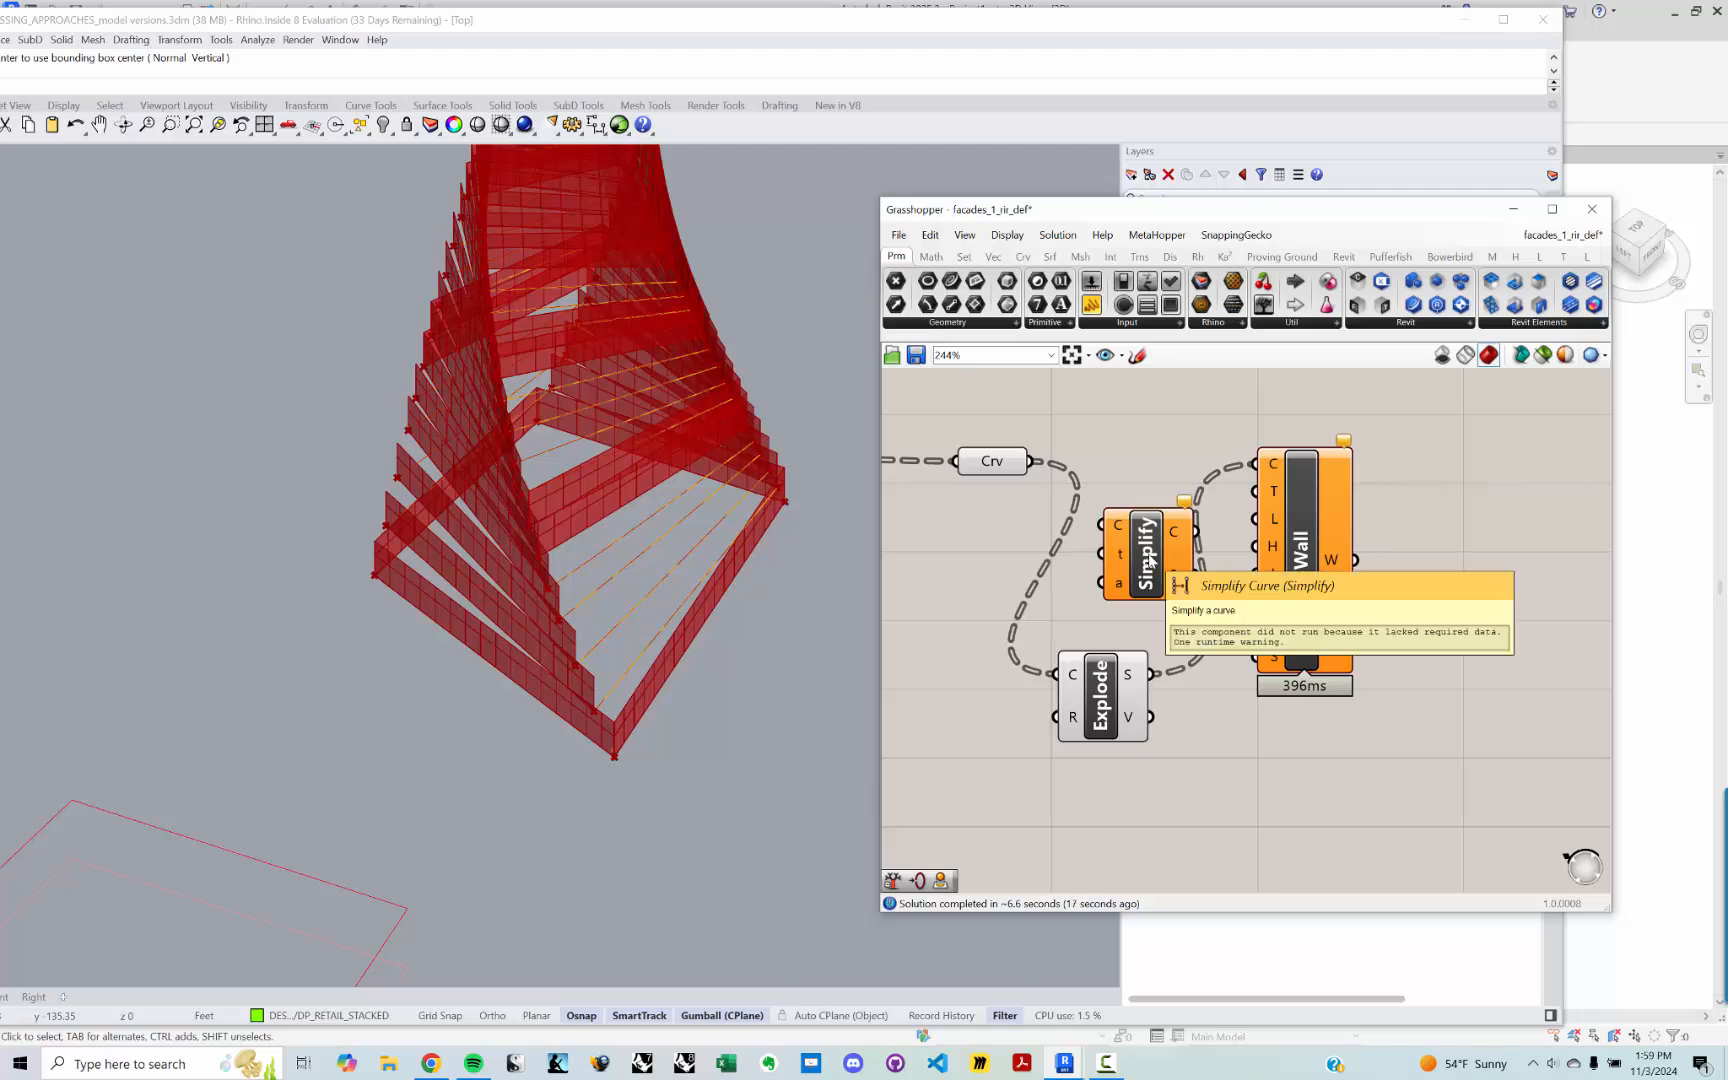
pyautogui.click(1150, 540)
pyautogui.click(1190, 713)
pyautogui.moveTo(1152, 675); pyautogui.dragTo(1101, 491)
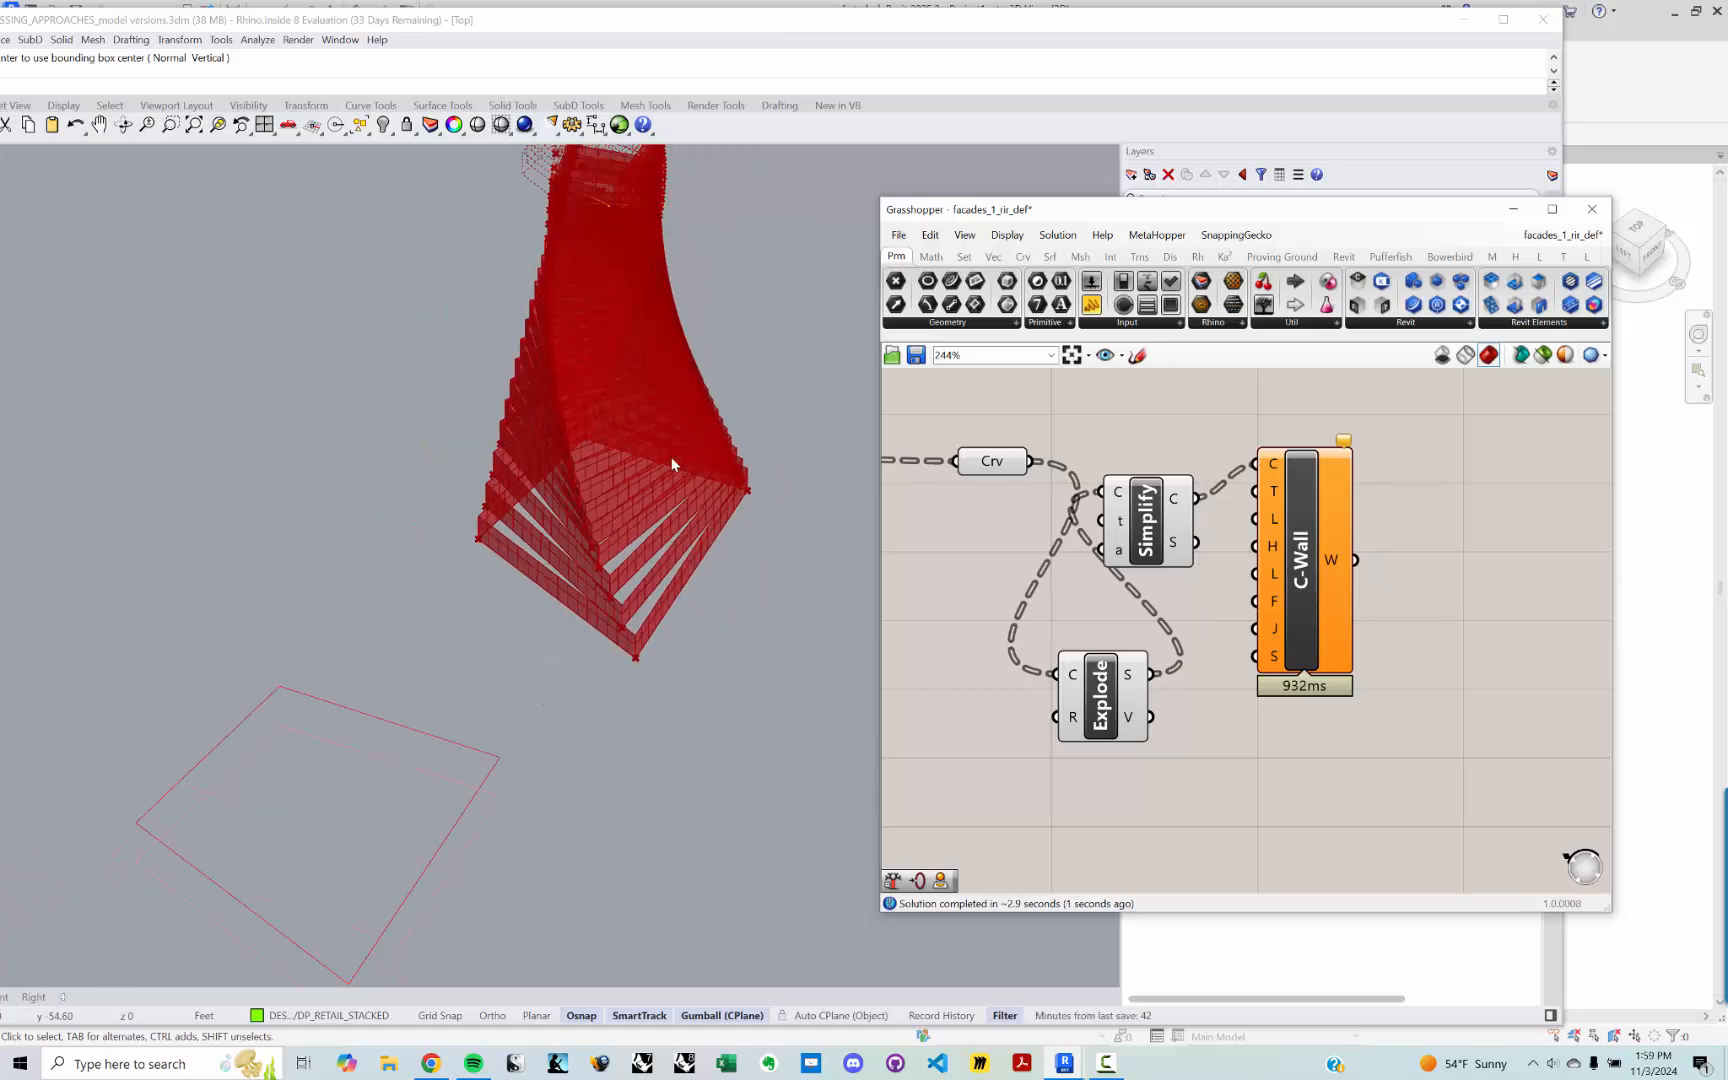
# Step: Examine the regenerated walls over the whole tower and its lower floors in Rhino, and read the C-Wall component's warning
pyautogui.middleClick(656, 189)
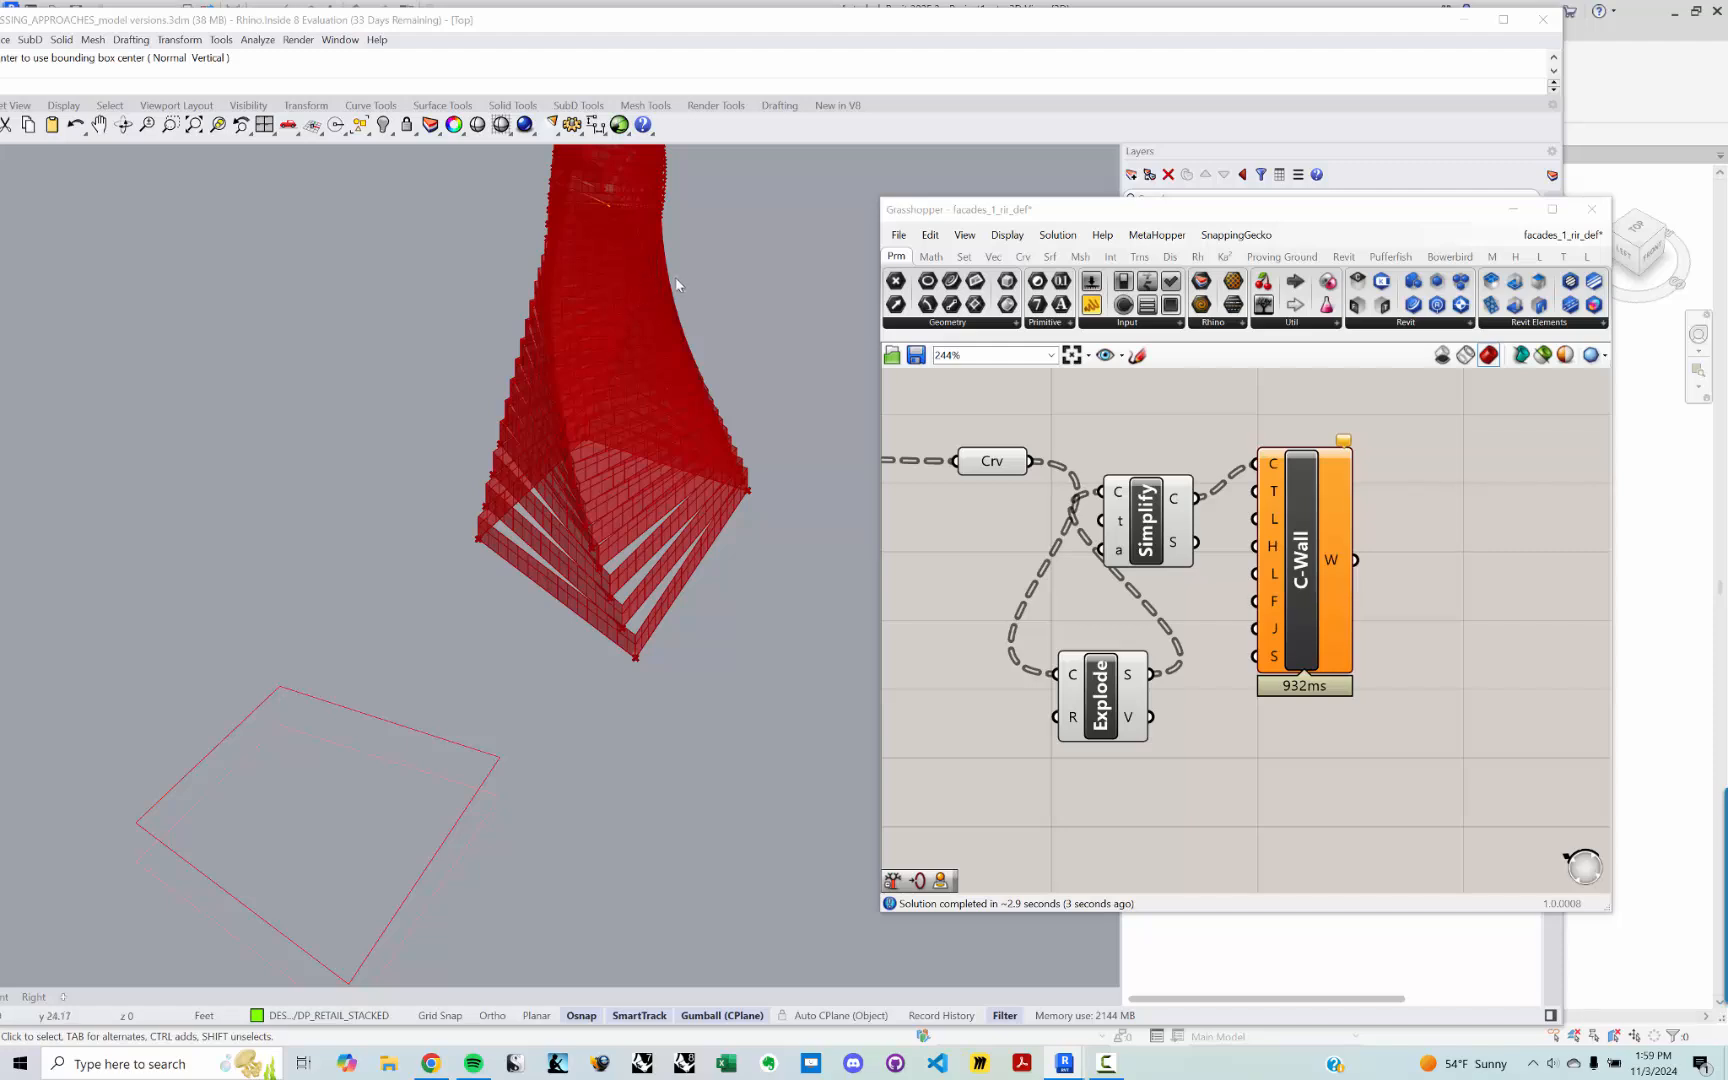
pyautogui.moveTo(720, 242); pyautogui.dragTo(710, 541, button='right')
pyautogui.moveTo(515, 546); pyautogui.dragTo(530, 724, button='right')
pyautogui.moveTo(1343, 443)
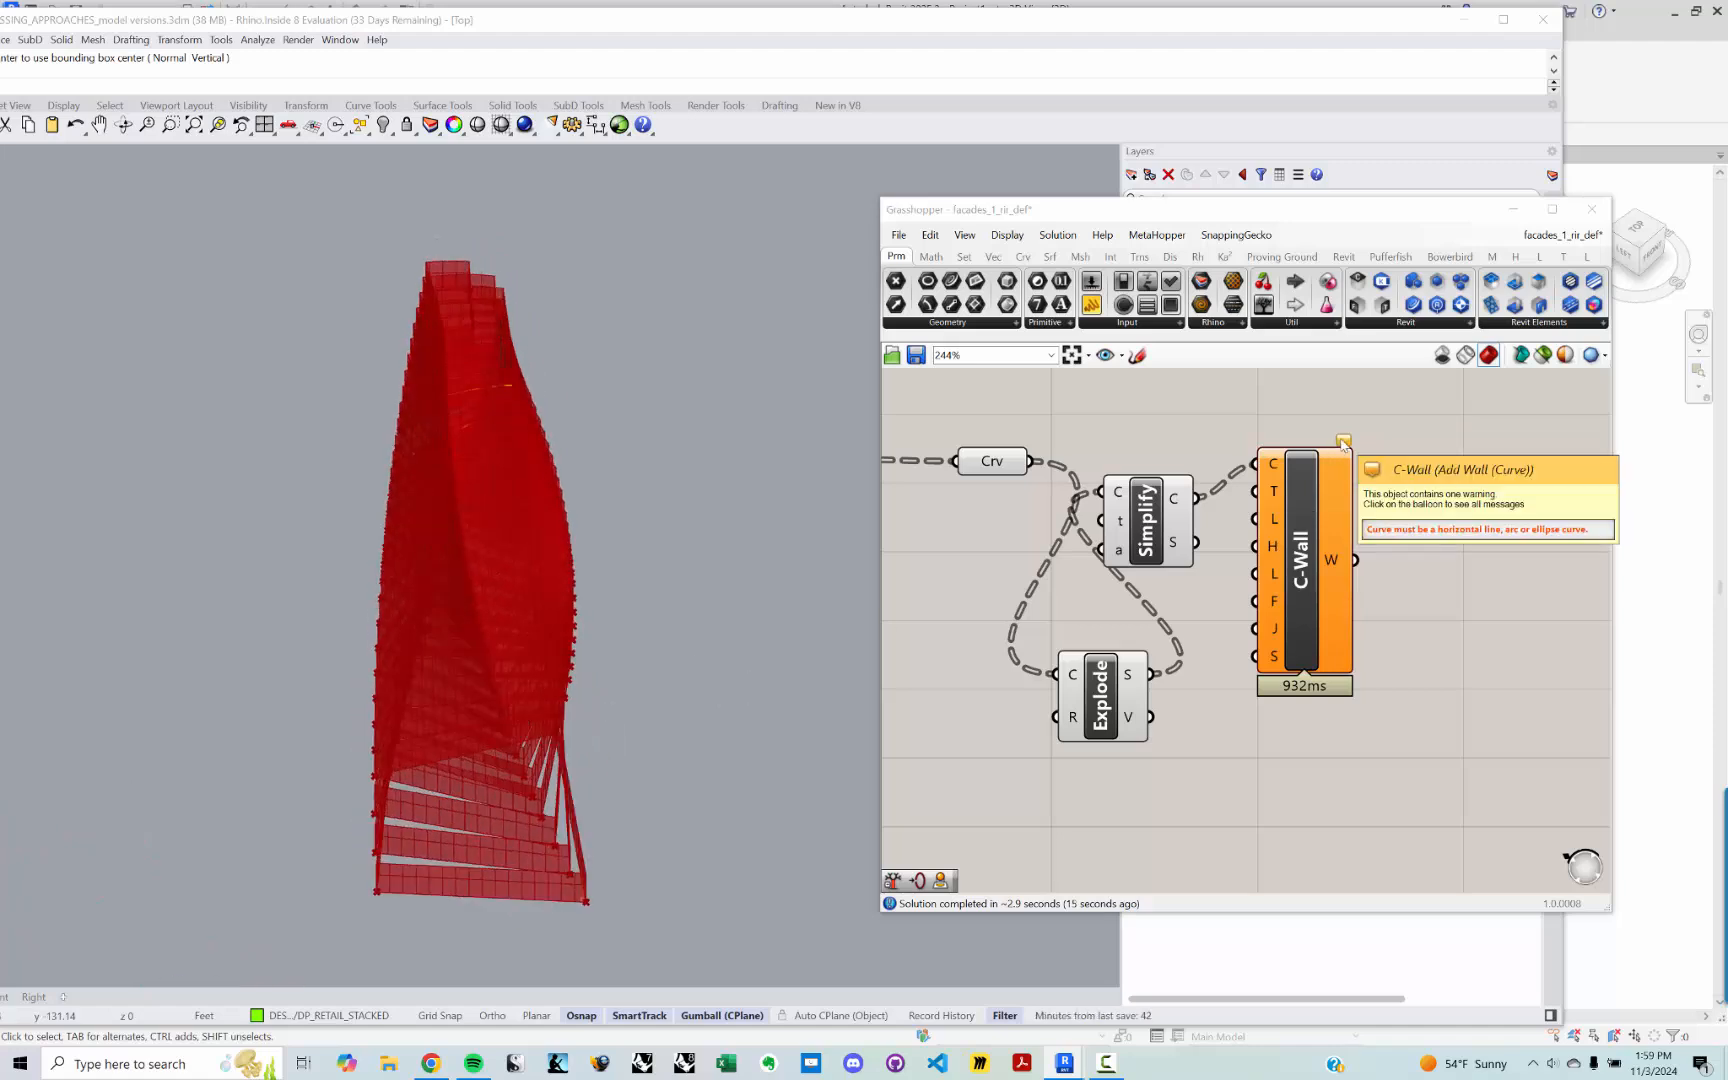
pyautogui.moveTo(456, 600); pyautogui.dragTo(424, 845, button='right')
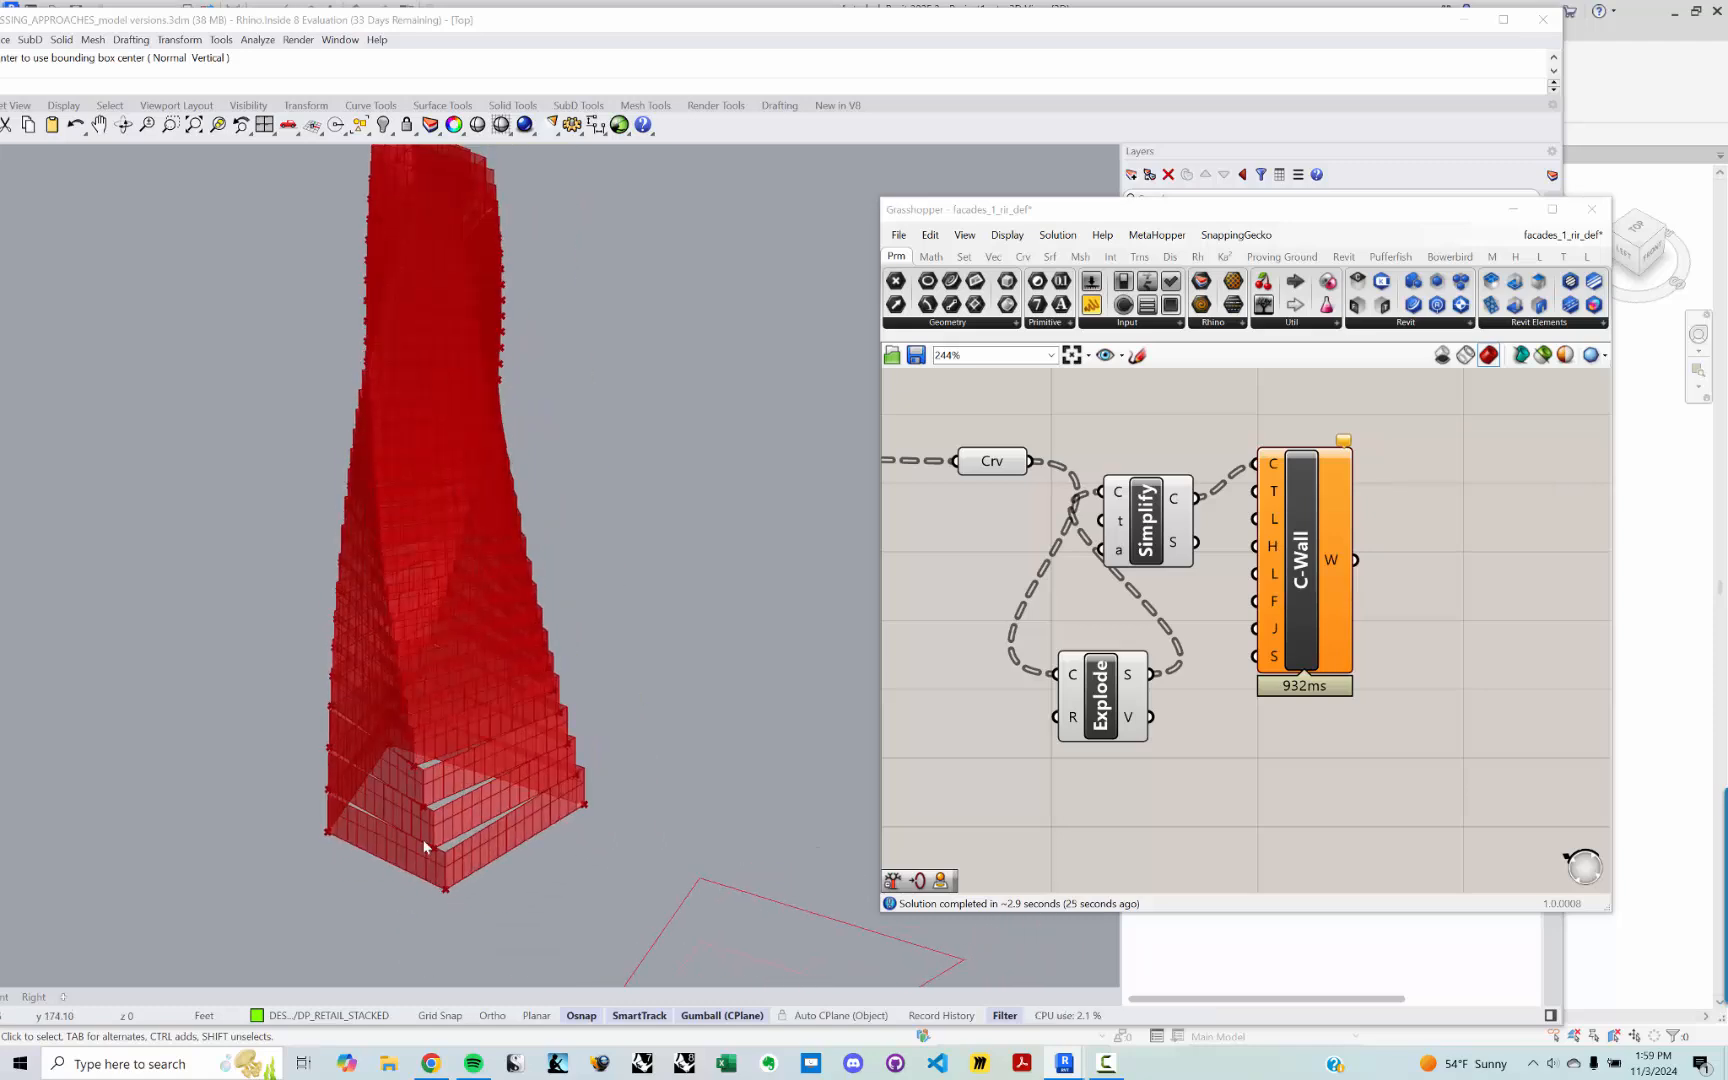
pyautogui.scroll(8, 428, 847)
pyautogui.moveTo(621, 845); pyautogui.dragTo(886, 842, button='right')
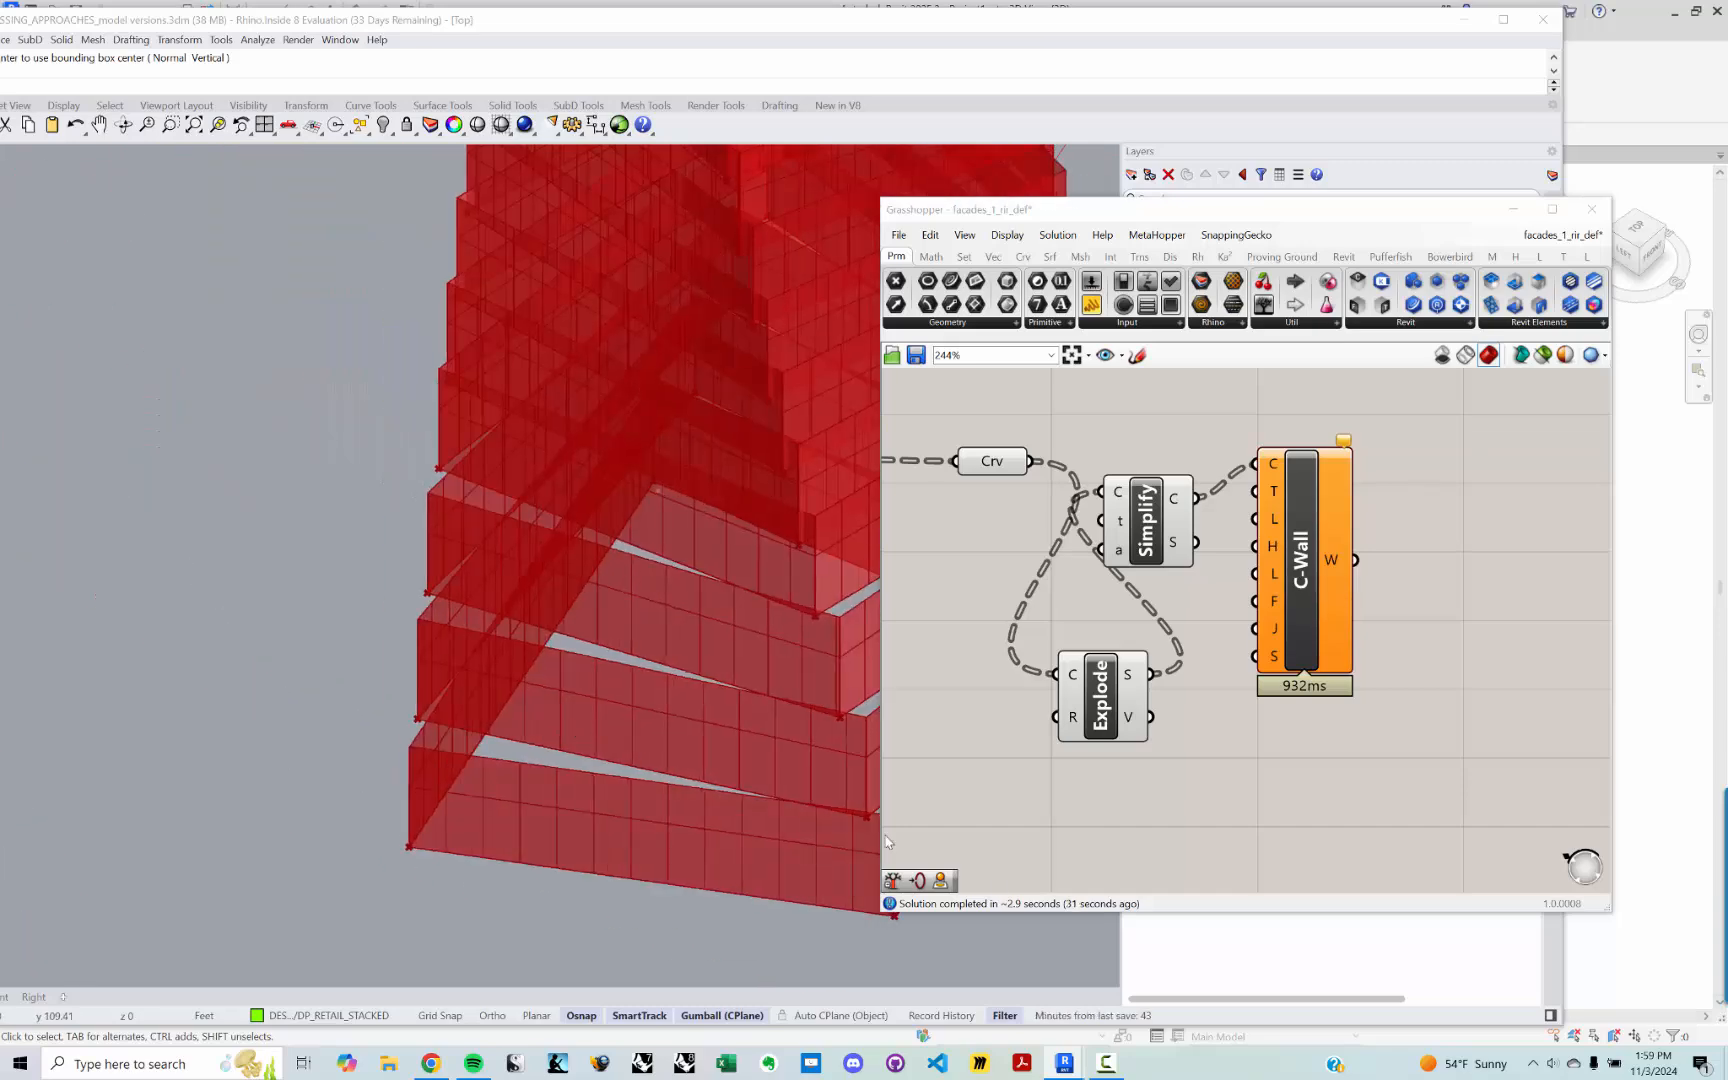
# Step: Switch to Revit and set the 3D view's visual style to Shaded
pyautogui.click(1161, 430)
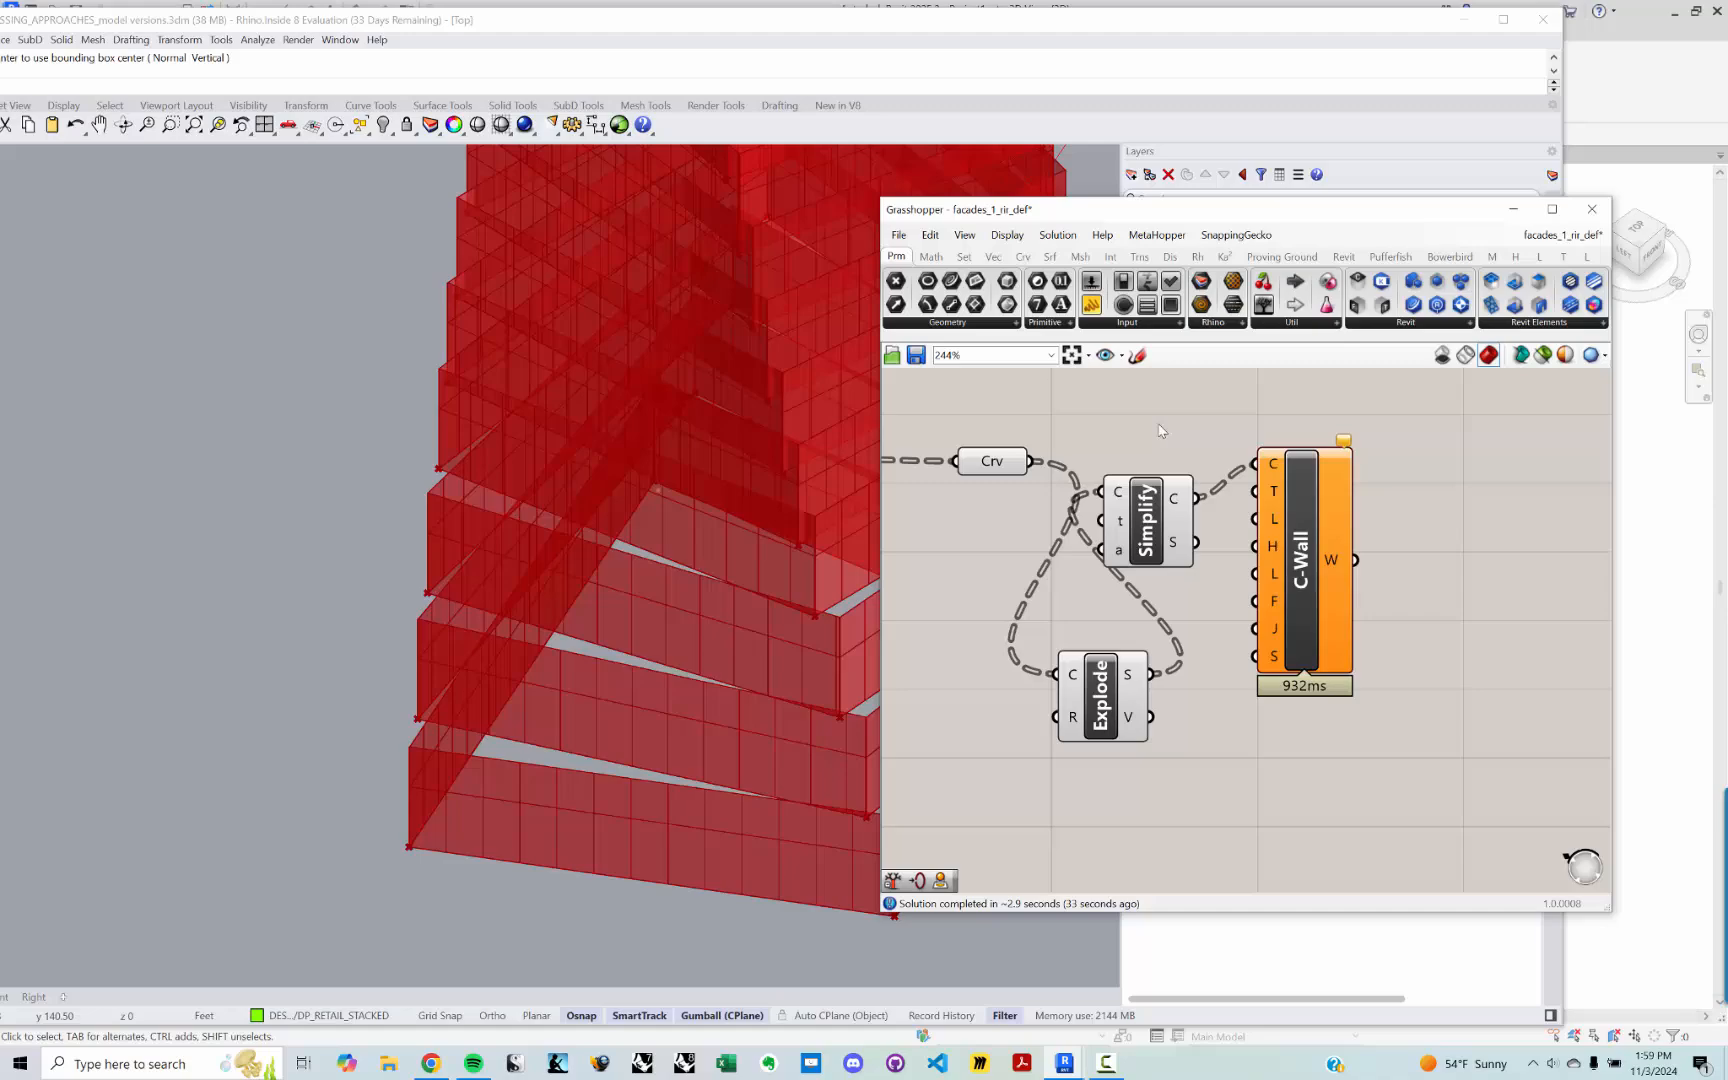
pyautogui.click(1513, 209)
pyautogui.click(1464, 19)
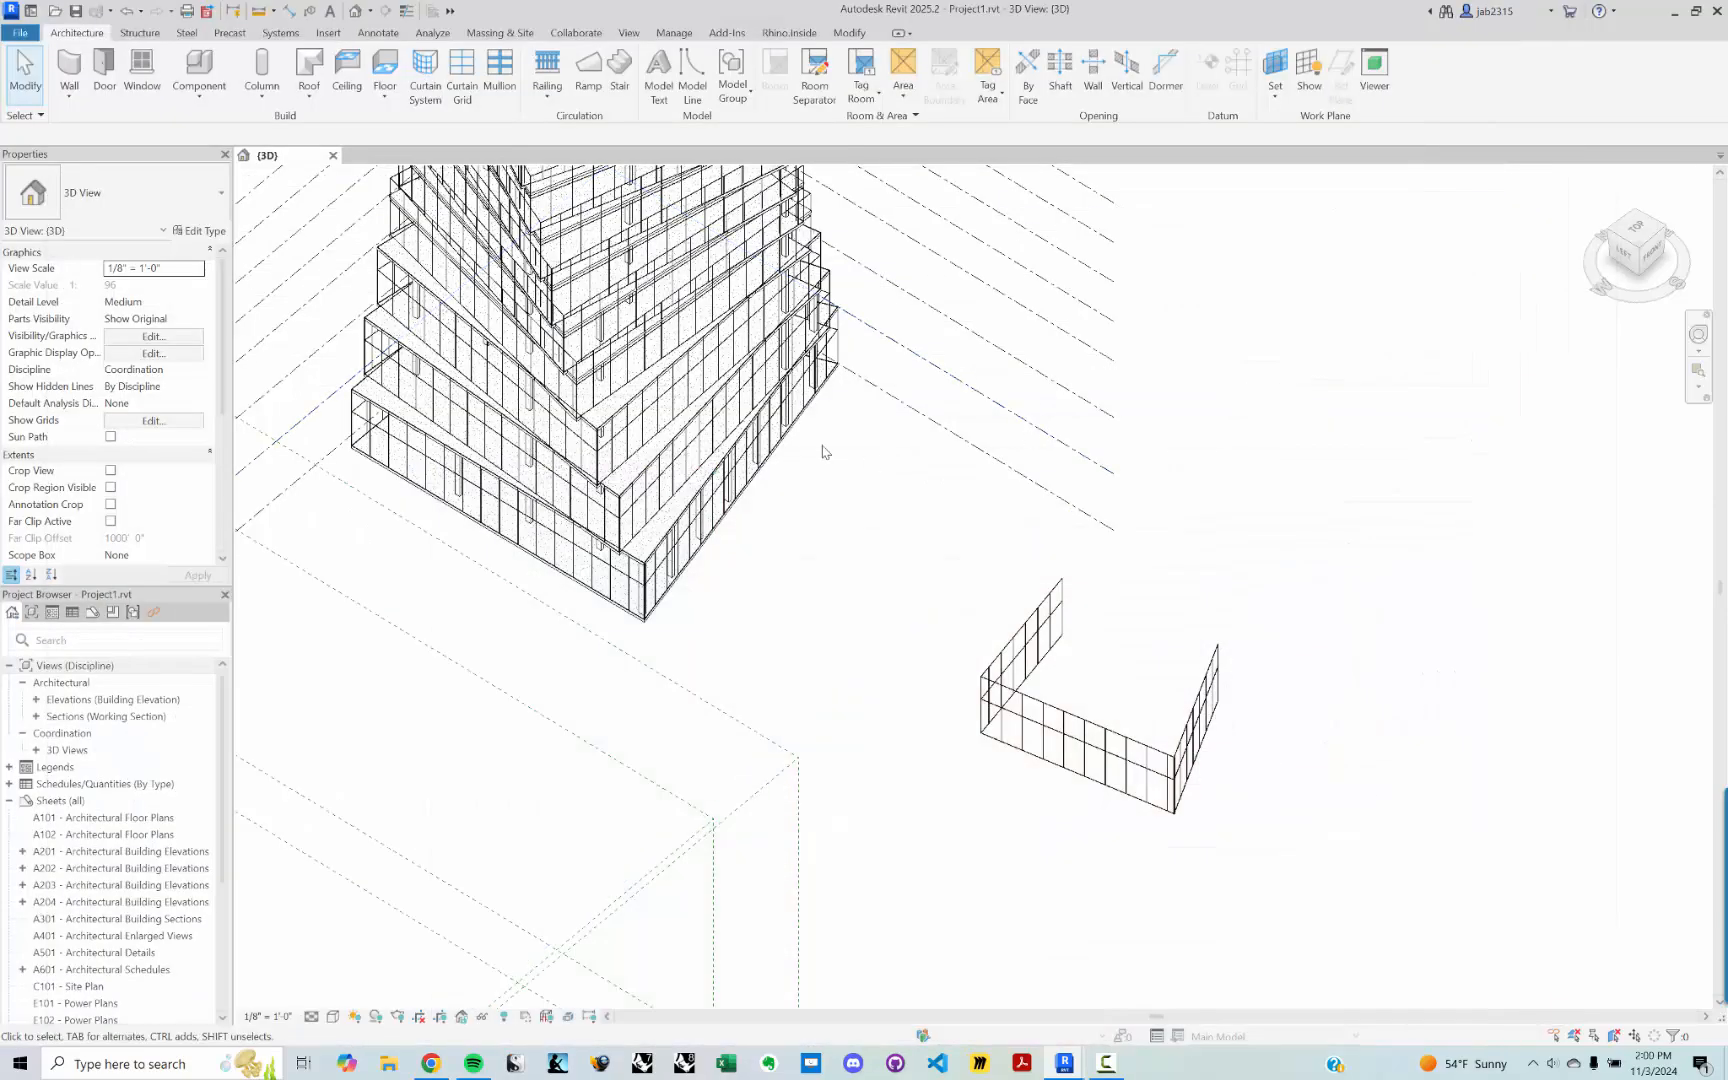
pyautogui.keyDown('shift'); pyautogui.moveTo(823, 452); pyautogui.dragTo(925, 582, button='middle'); pyautogui.keyUp('shift')
pyautogui.click(331, 1017)
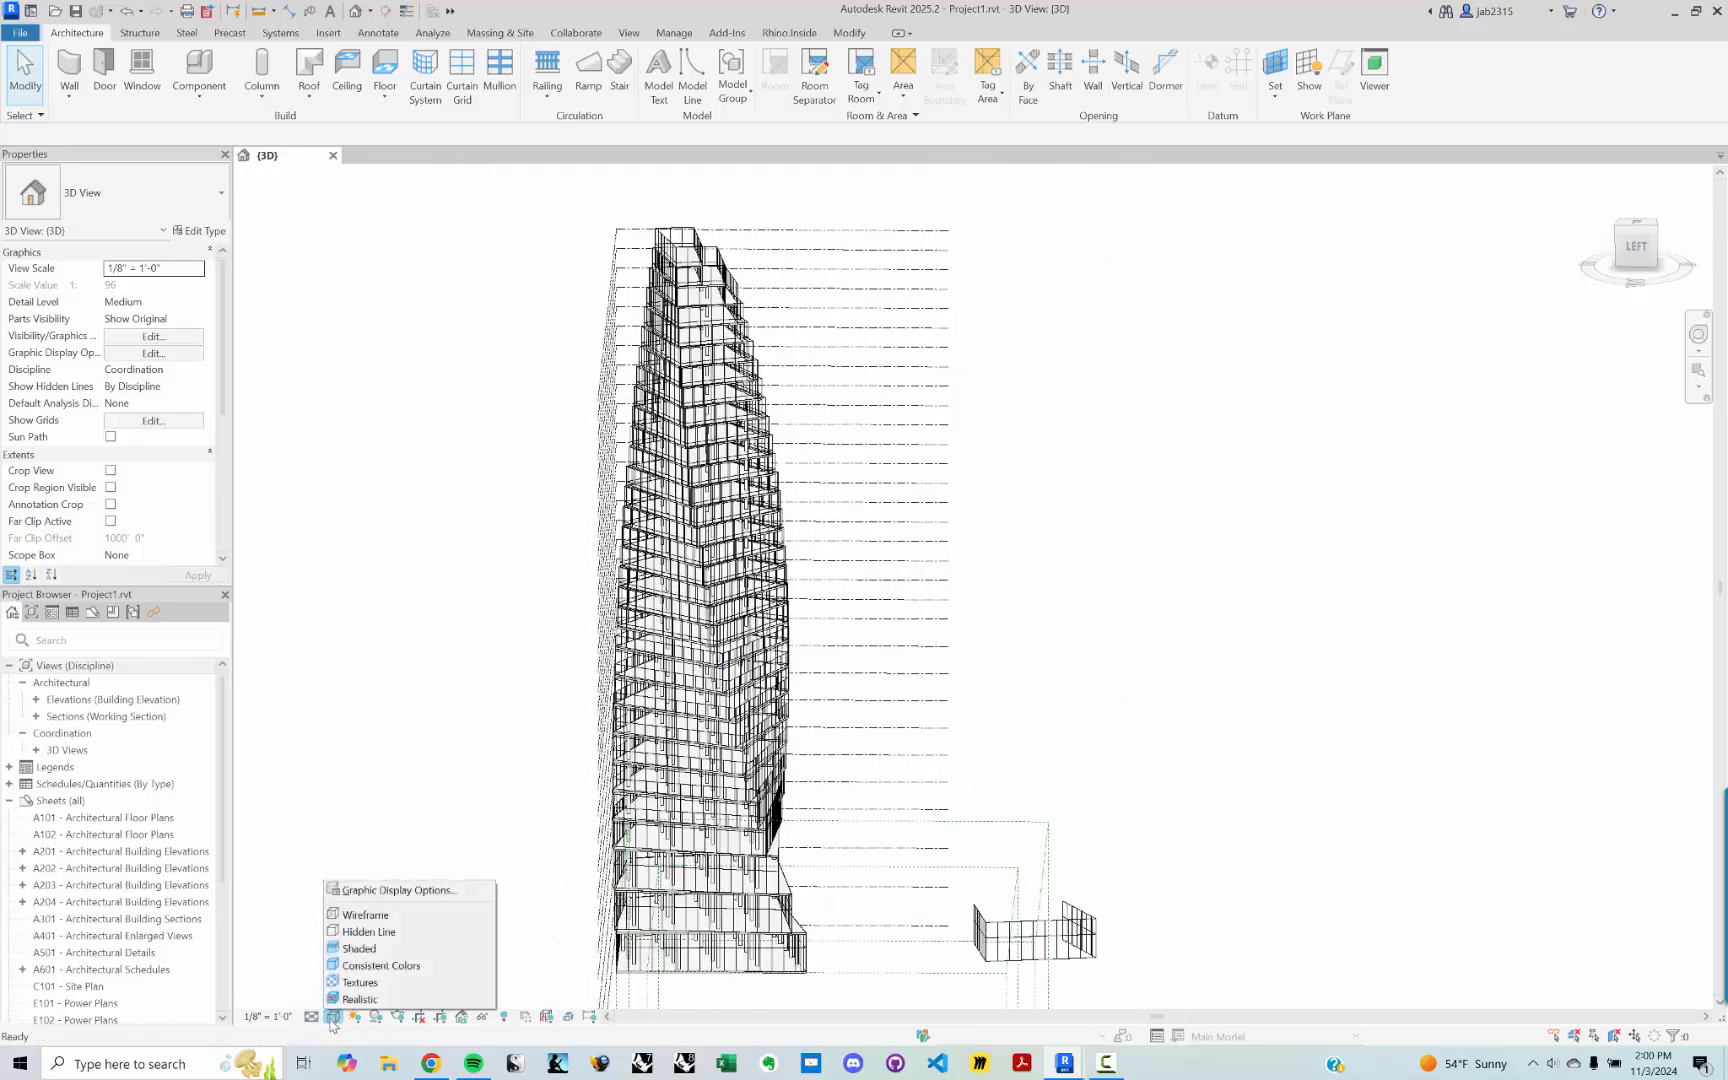
pyautogui.click(410, 946)
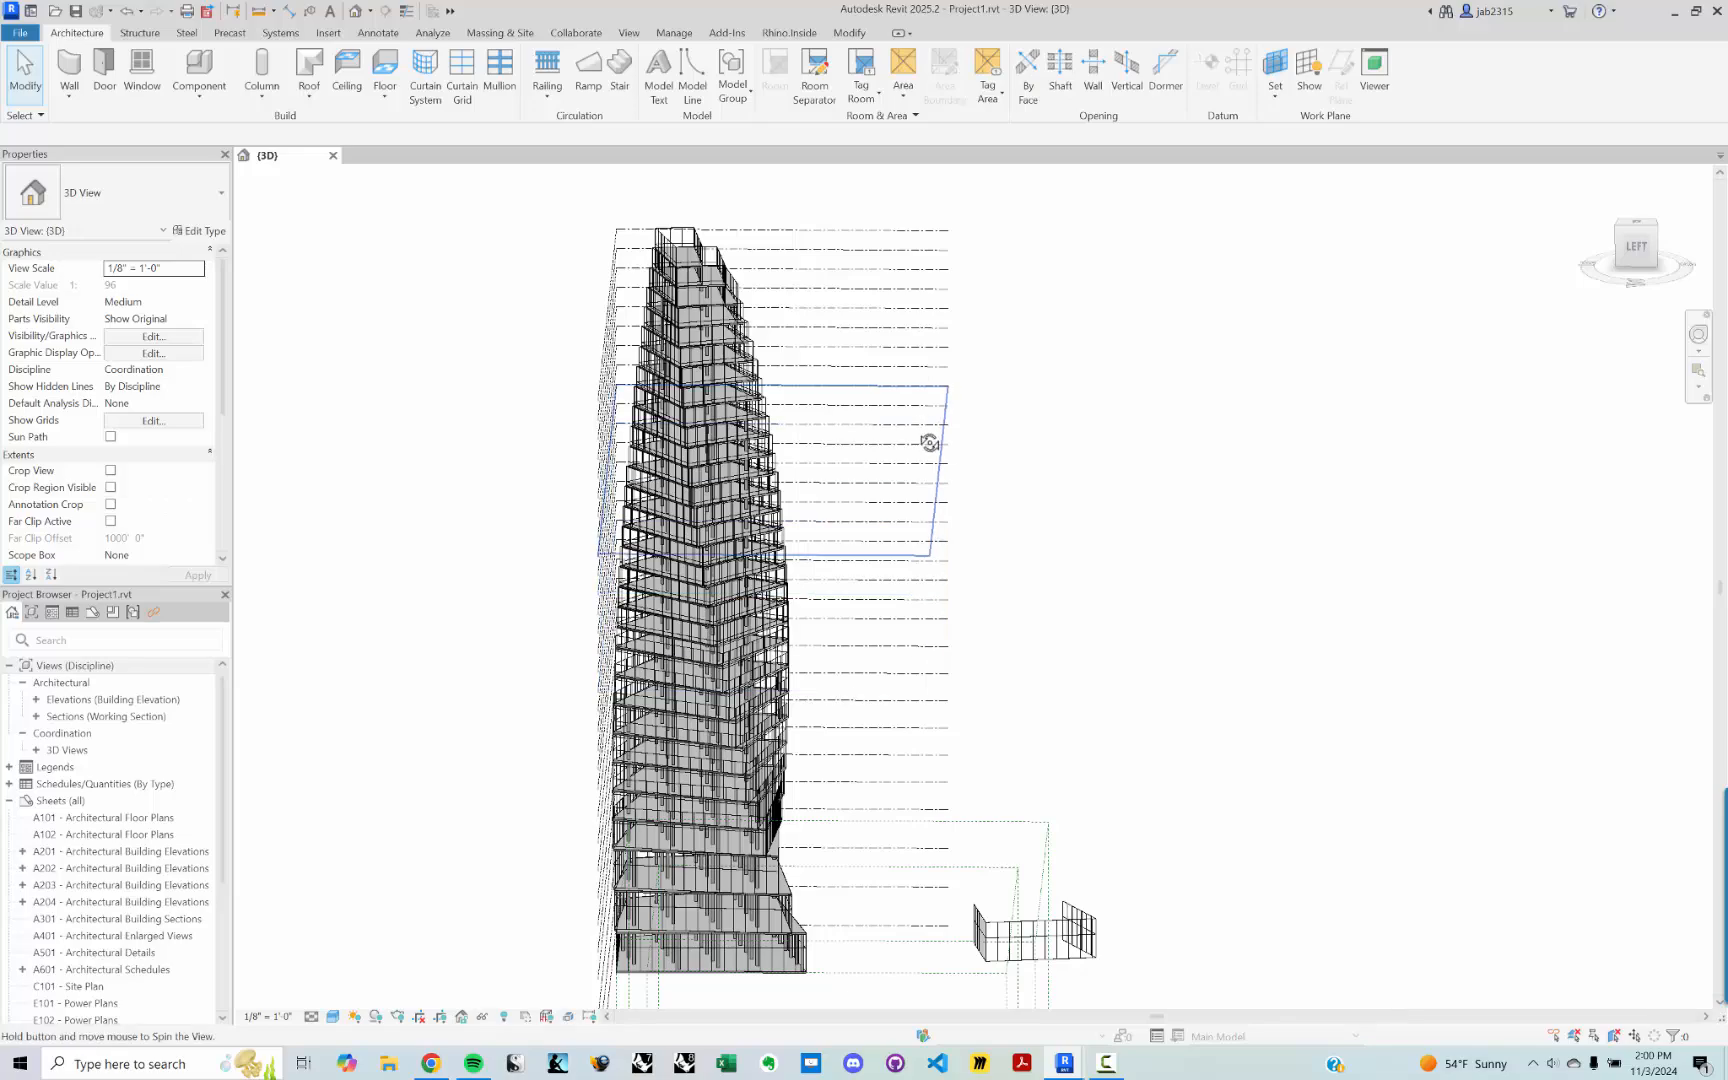
# Step: Examine how the curtain walls meet the floor slabs and columns, from the tower's middle floors down to its base
pyautogui.moveTo(930, 444)
pyautogui.keyDown('shift'); pyautogui.mouseDown(button='middle')
pyautogui.moveTo(895, 548)
pyautogui.moveTo(787, 402)
pyautogui.mouseUp(button='middle'); pyautogui.keyUp('shift')
pyautogui.scroll(5, 787, 402)
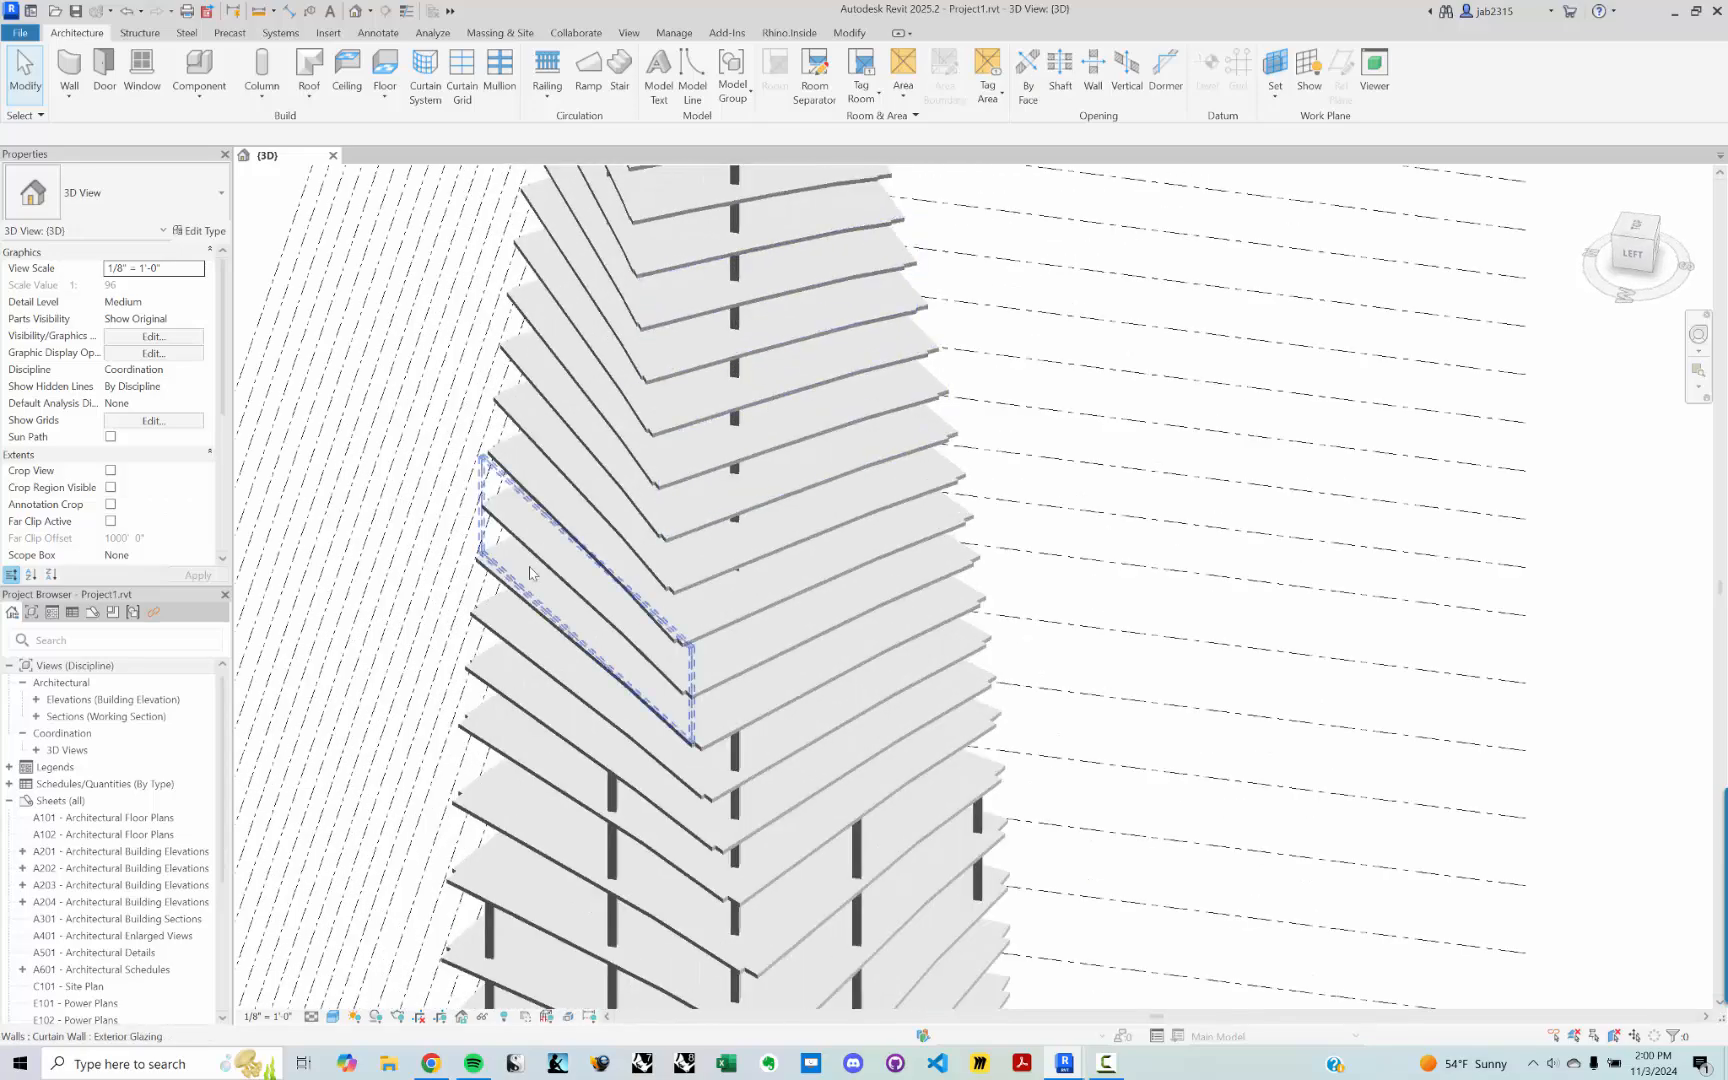
pyautogui.scroll(8, 686, 512)
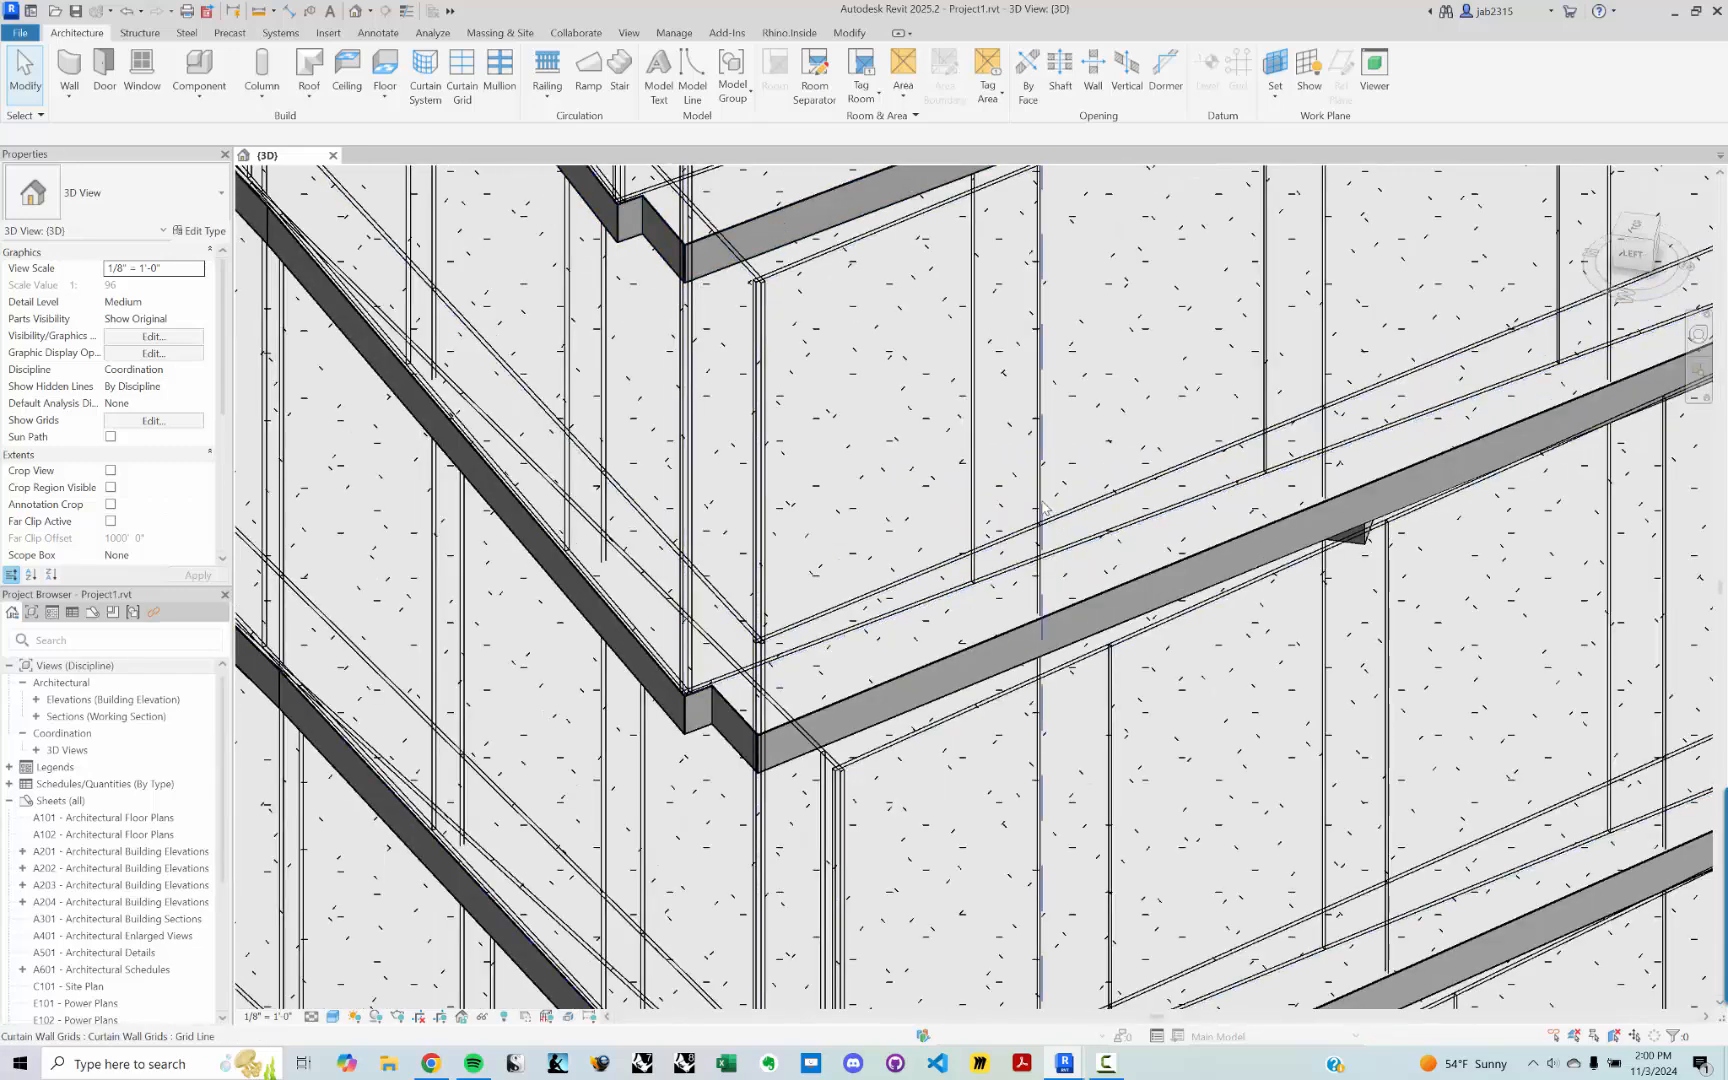
pyautogui.scroll(-3, 917, 441)
pyautogui.scroll(-3, 917, 441)
pyautogui.moveTo(982, 712); pyautogui.dragTo(957, 434, button='middle')
pyautogui.scroll(-3, 950, 440)
pyautogui.moveTo(1002, 798)
pyautogui.mouseDown(button='middle')
pyautogui.moveTo(1000, 337)
pyautogui.moveTo(887, 289)
pyautogui.mouseUp(button='middle')
pyautogui.scroll(8, 465, 657)
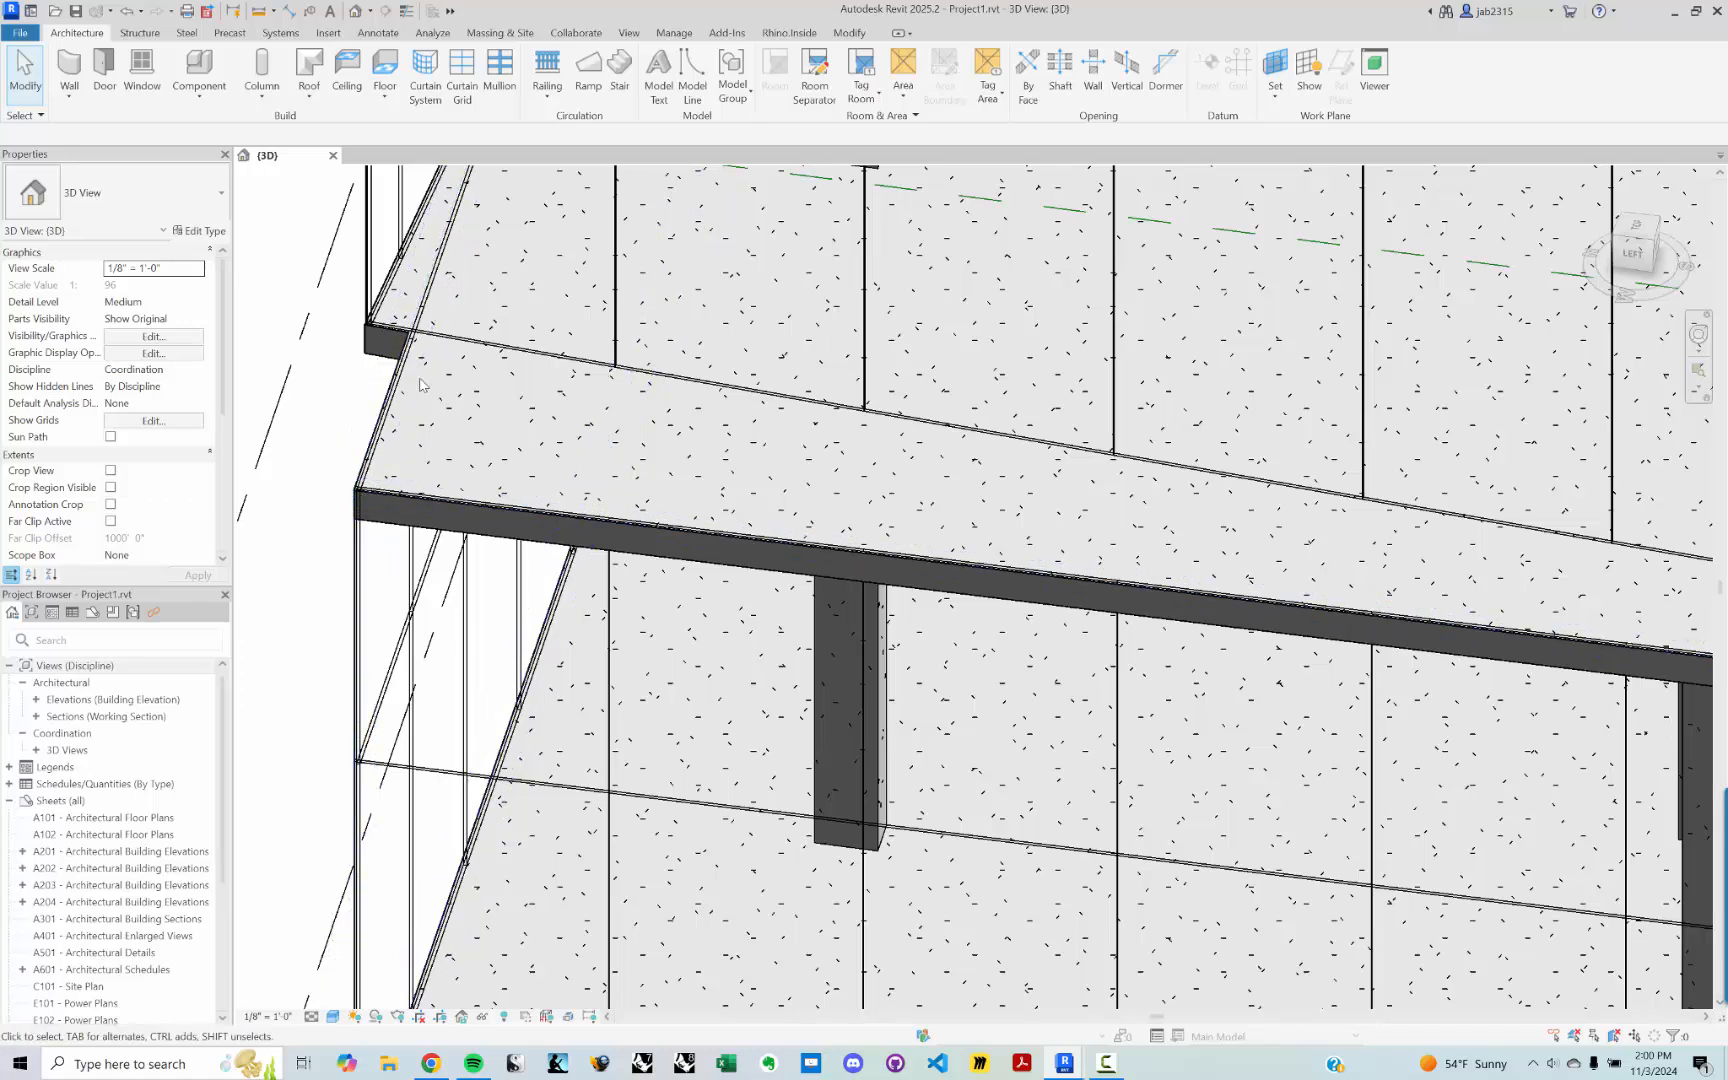
pyautogui.scroll(-2, 418, 362)
pyautogui.scroll(-3, 418, 362)
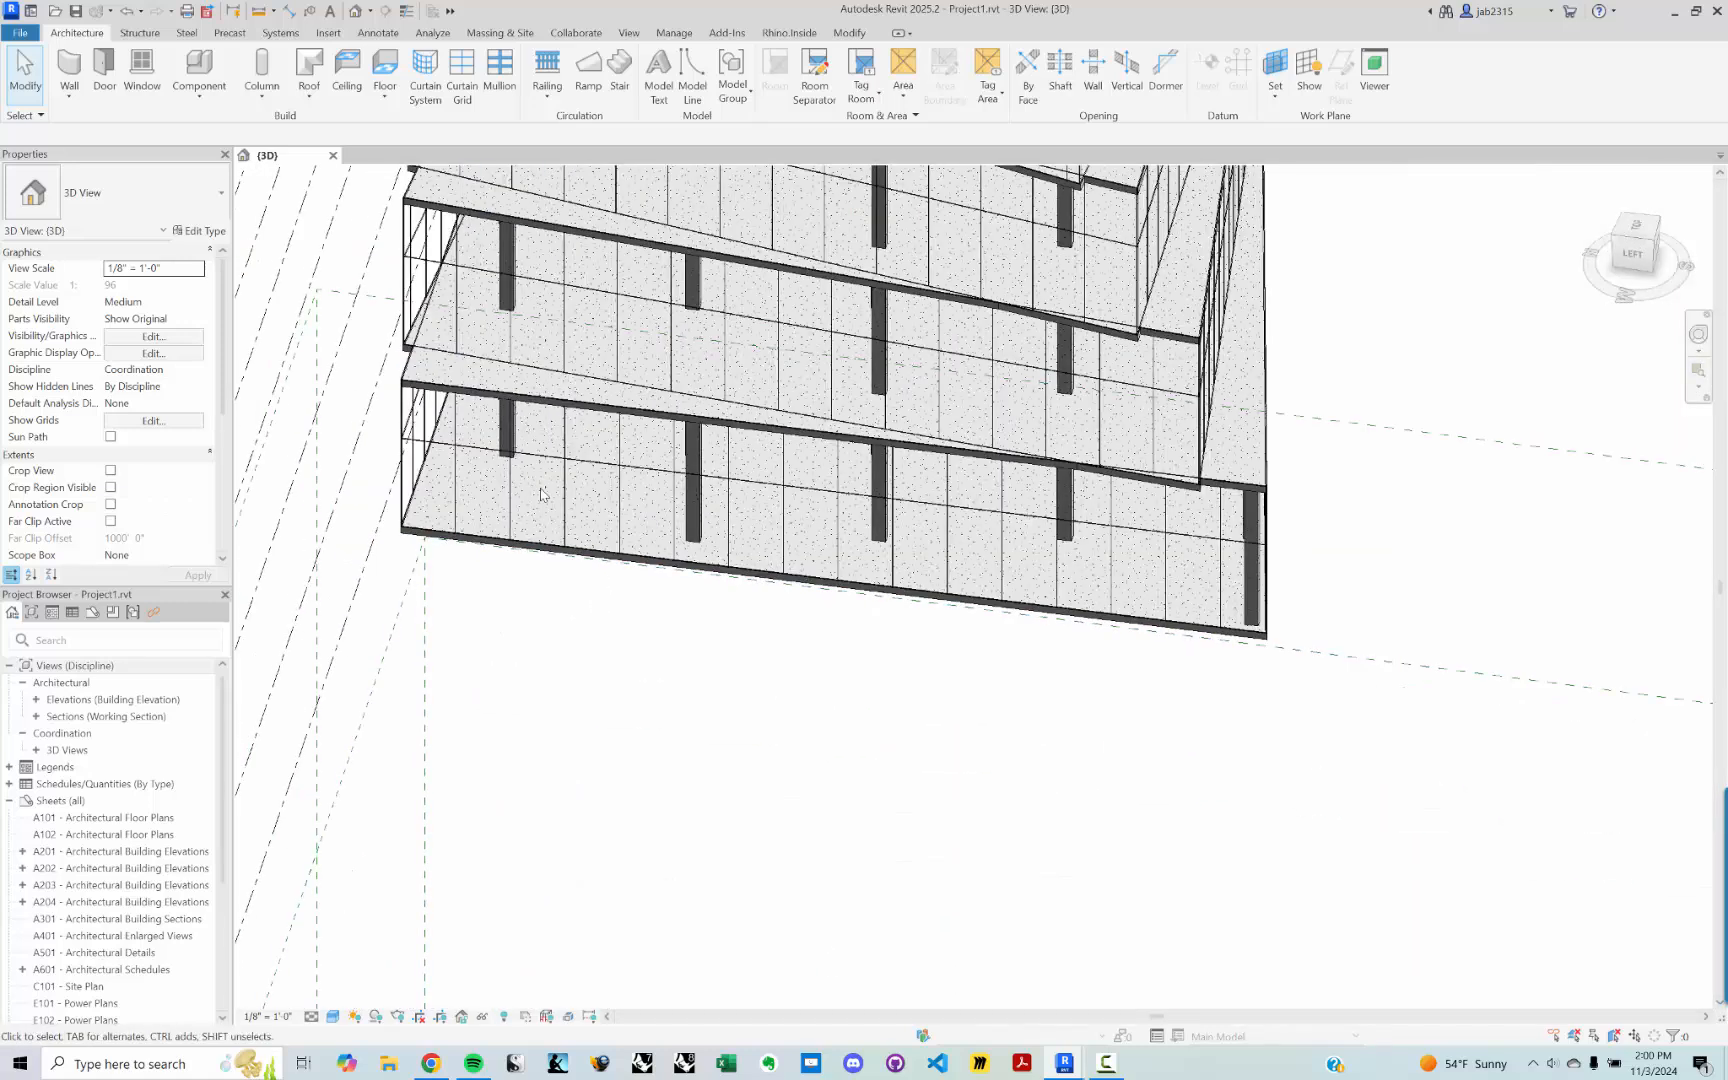
# Step: Check the ground-floor curtain wall's base constraint and unconnected height, and compare its height with the walls on the floors above
pyautogui.click(571, 463)
pyautogui.press('Escape')
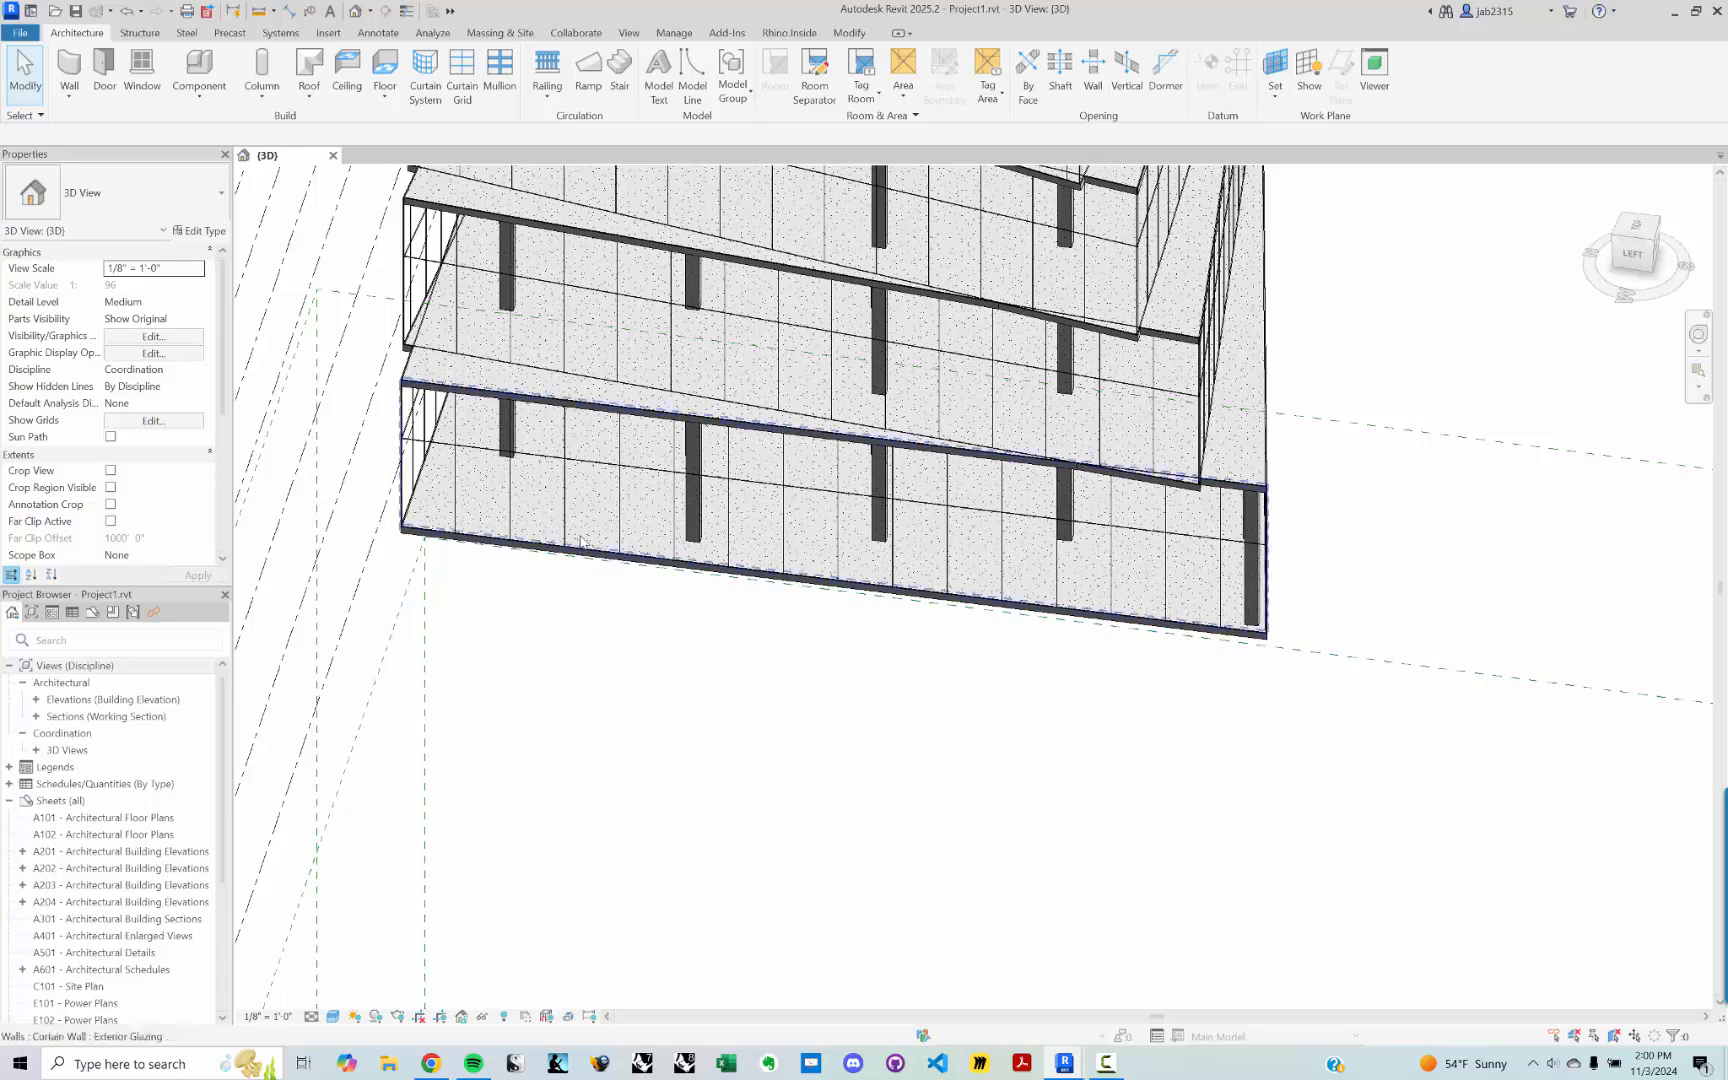
pyautogui.click(584, 545)
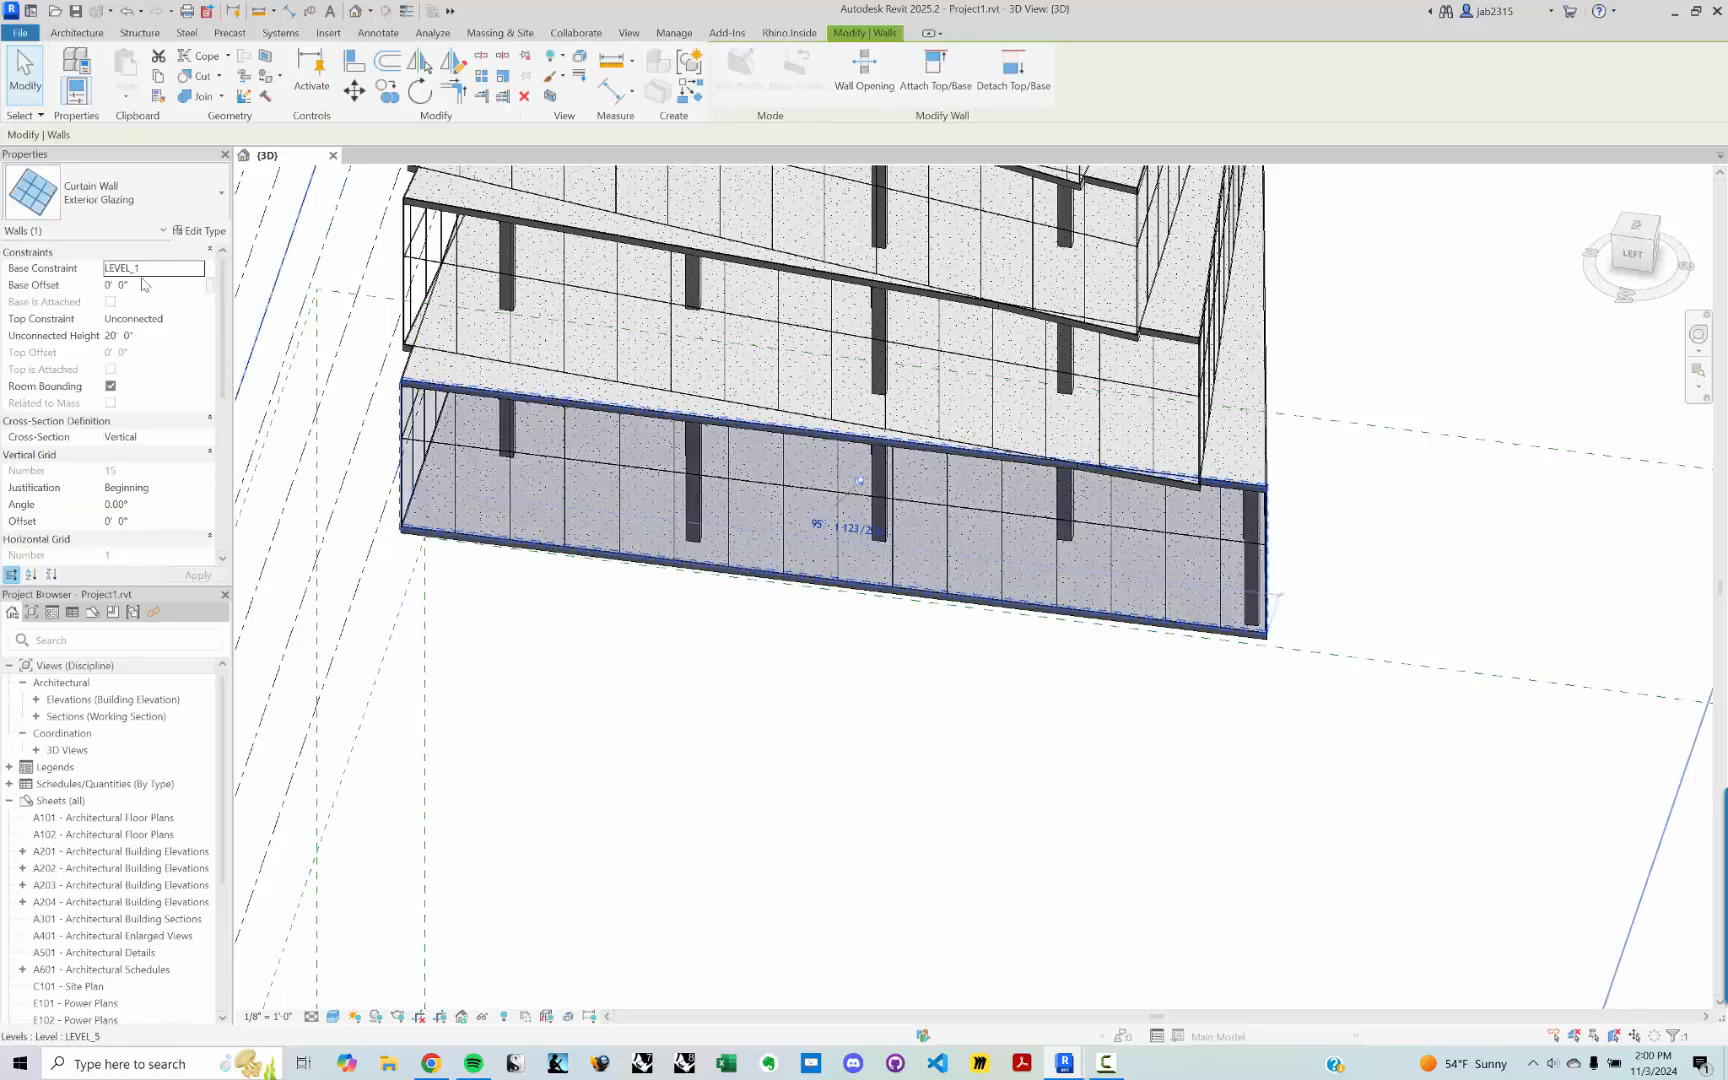
pyautogui.moveTo(640, 656); pyautogui.dragTo(783, 862, button='middle')
pyautogui.moveTo(650, 322); pyautogui.dragTo(712, 662, button='middle')
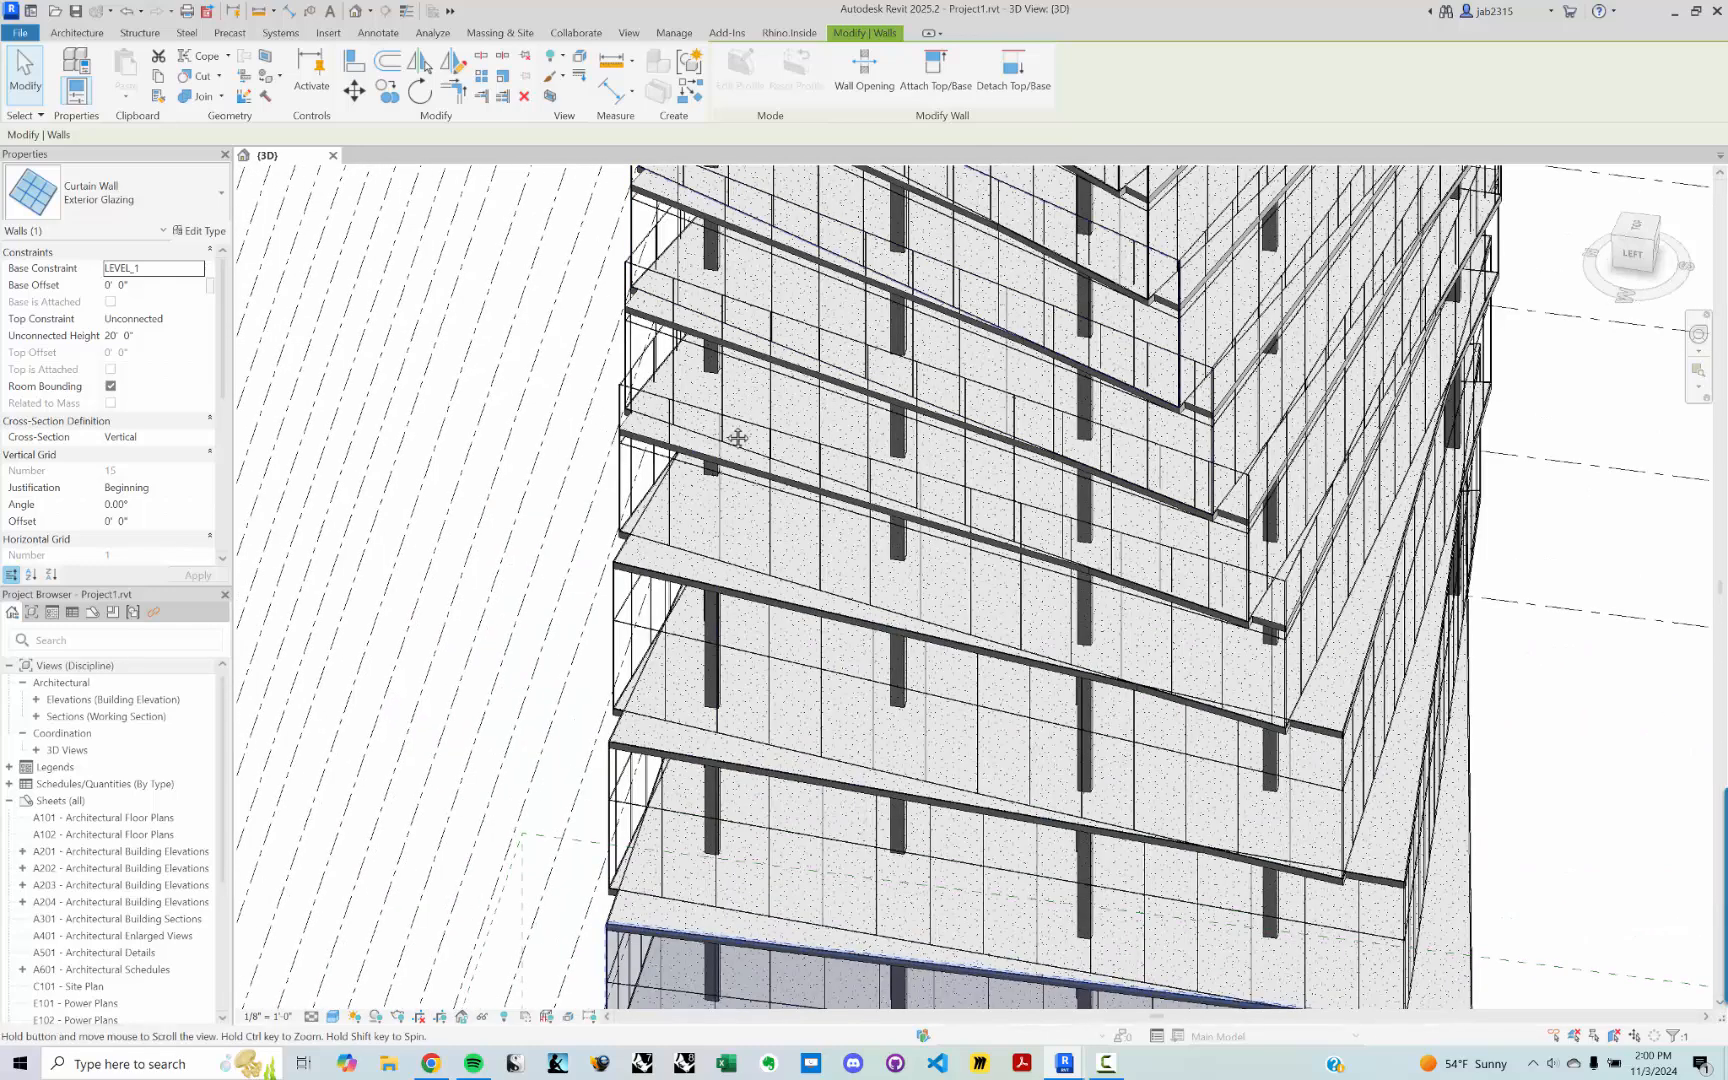
pyautogui.moveTo(733, 432); pyautogui.dragTo(648, 452, button='middle')
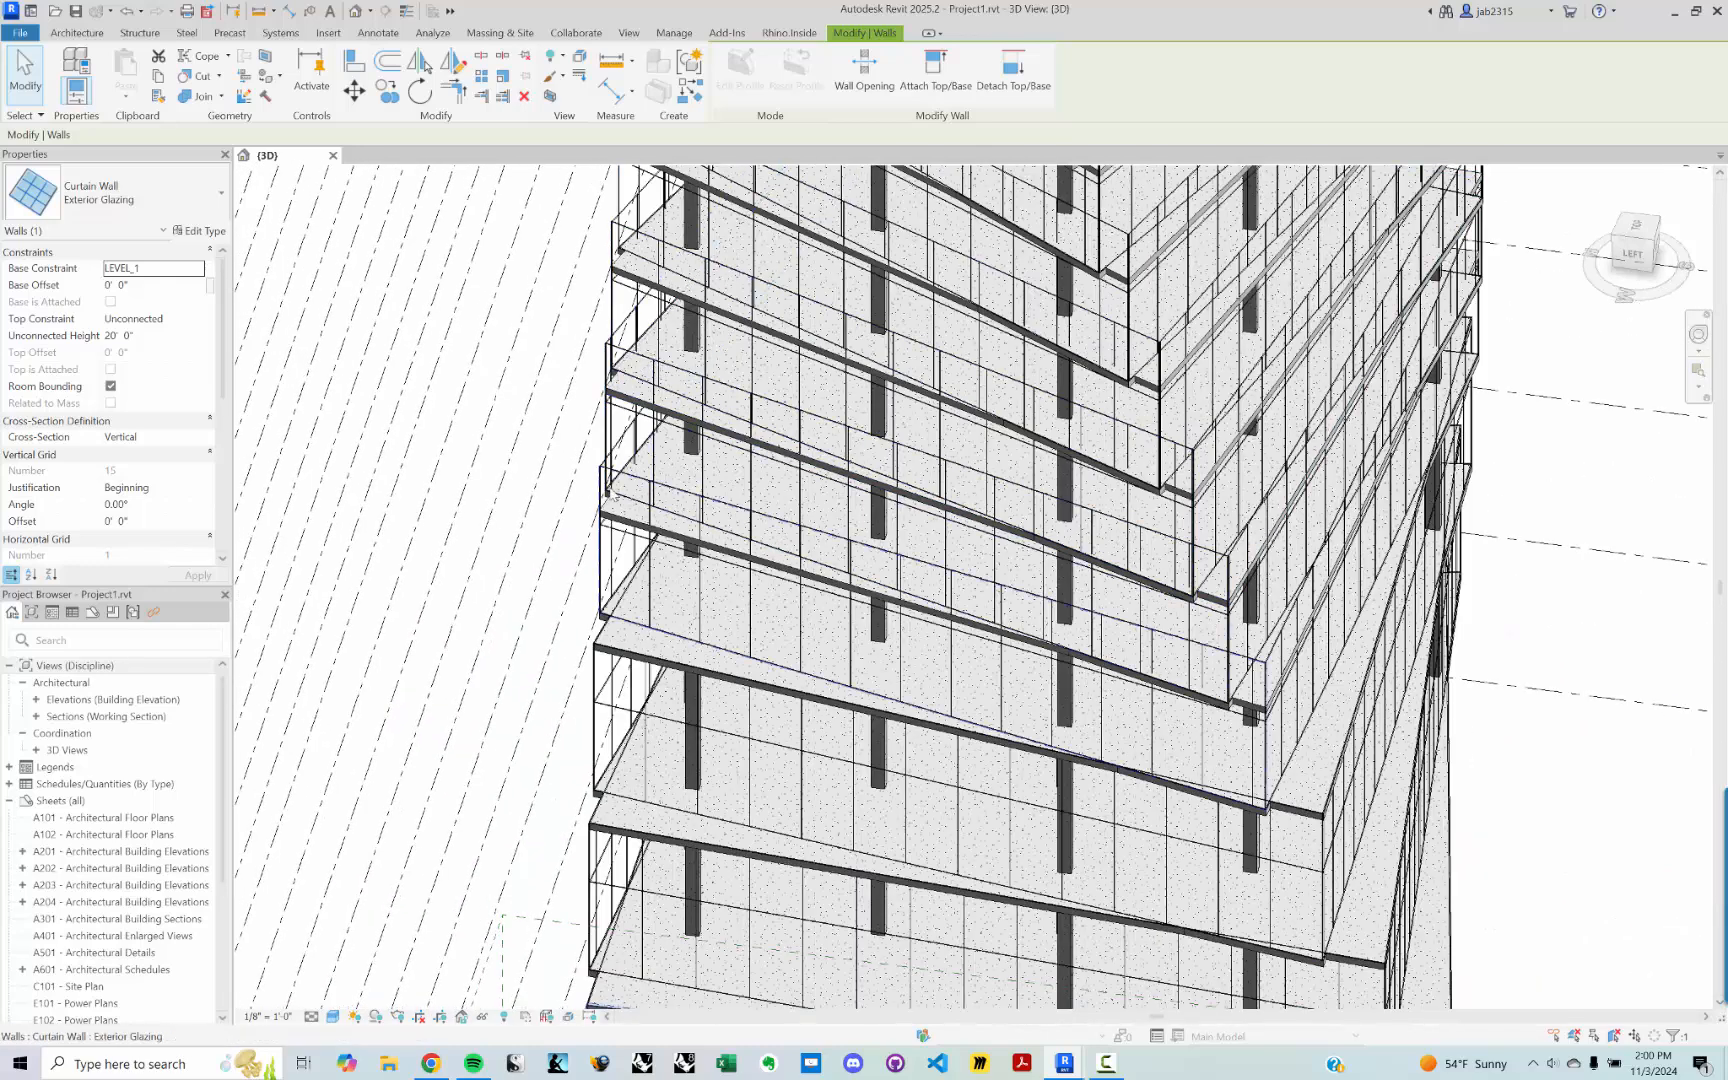
pyautogui.moveTo(904, 706); pyautogui.dragTo(795, 631, button='middle')
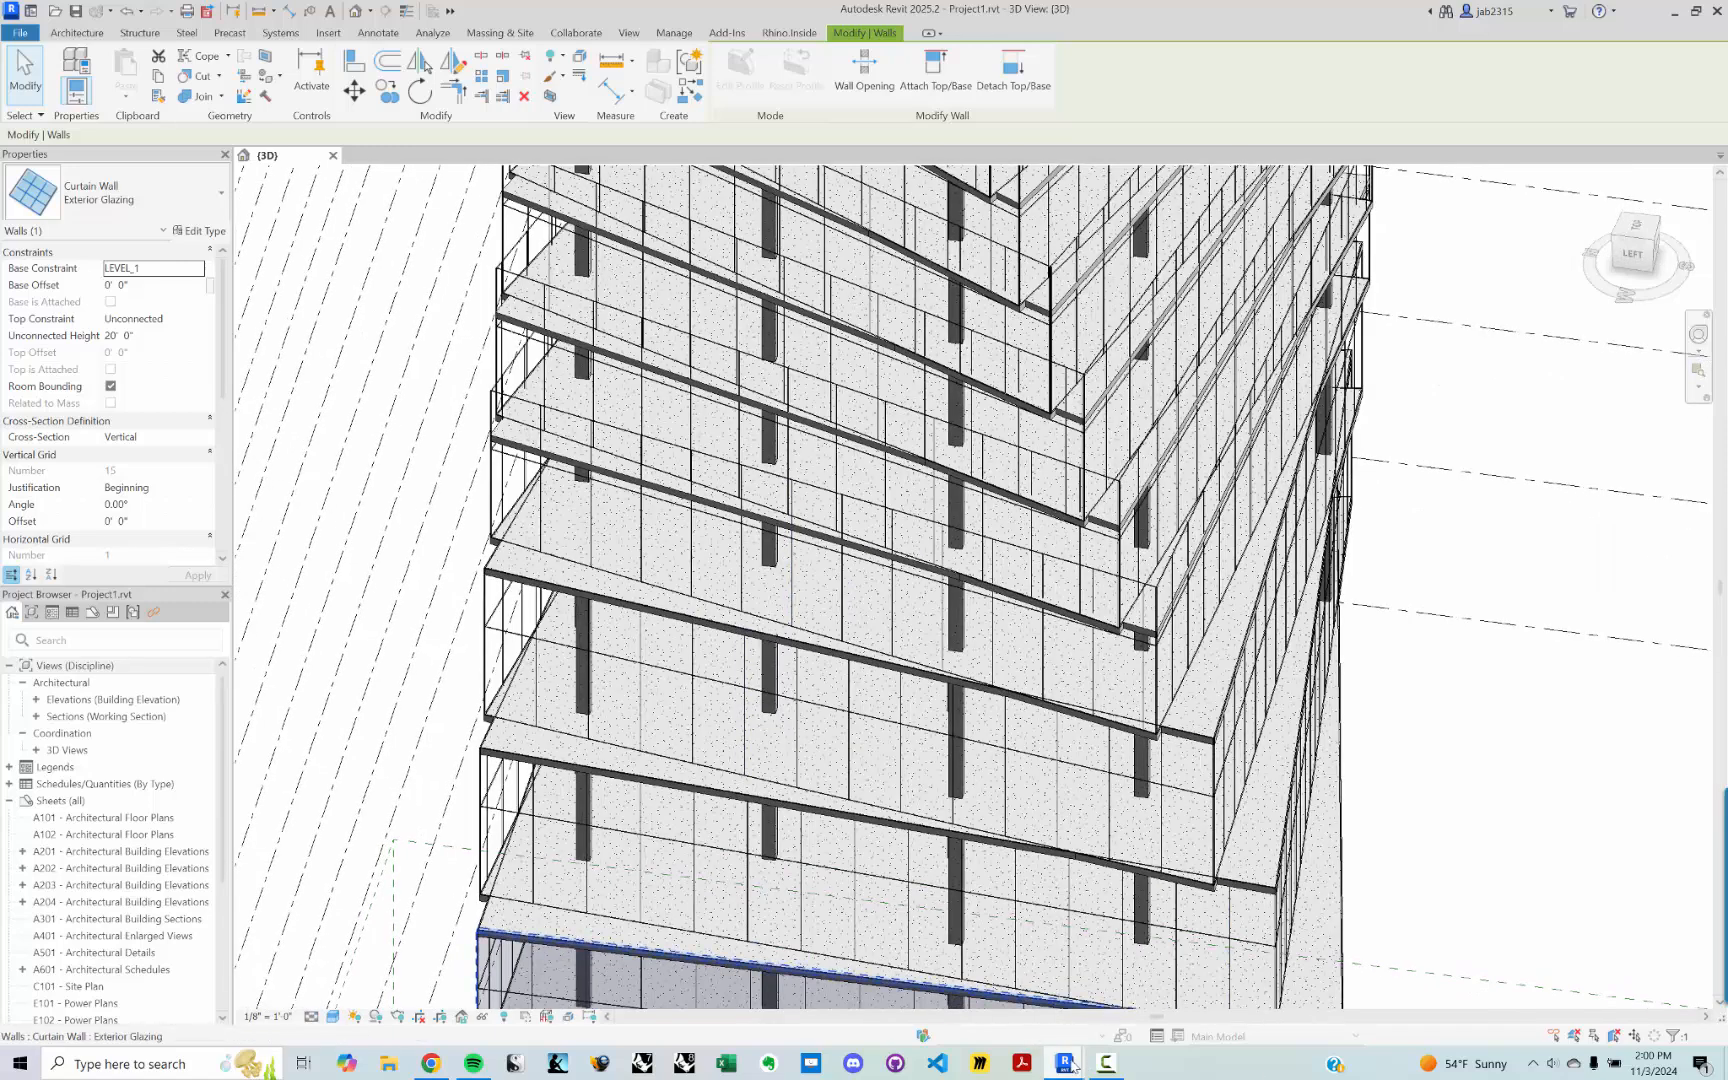
# Step: Switch back to Grasshopper and move the C-Wall component farther from Simplify Curve to make room for its other inputs
pyautogui.moveTo(1071, 1068)
pyautogui.click(1102, 1002)
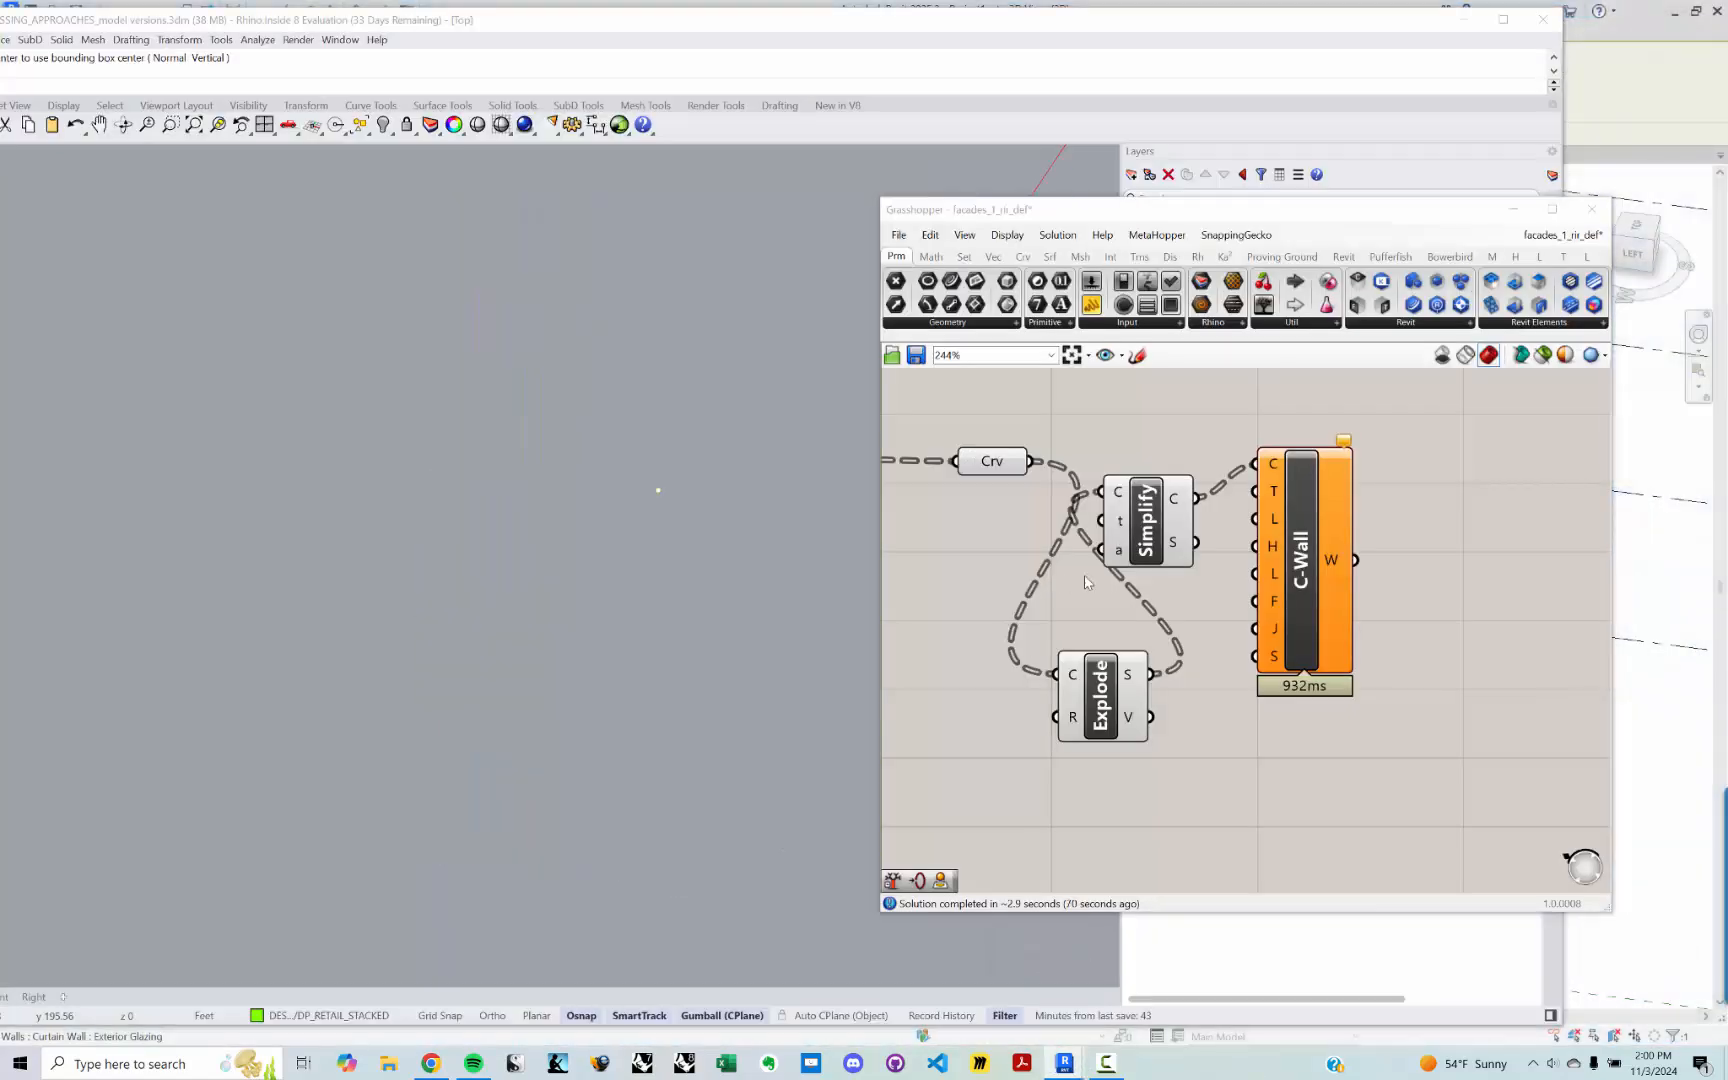
pyautogui.moveTo(1287, 565); pyautogui.dragTo(1376, 568)
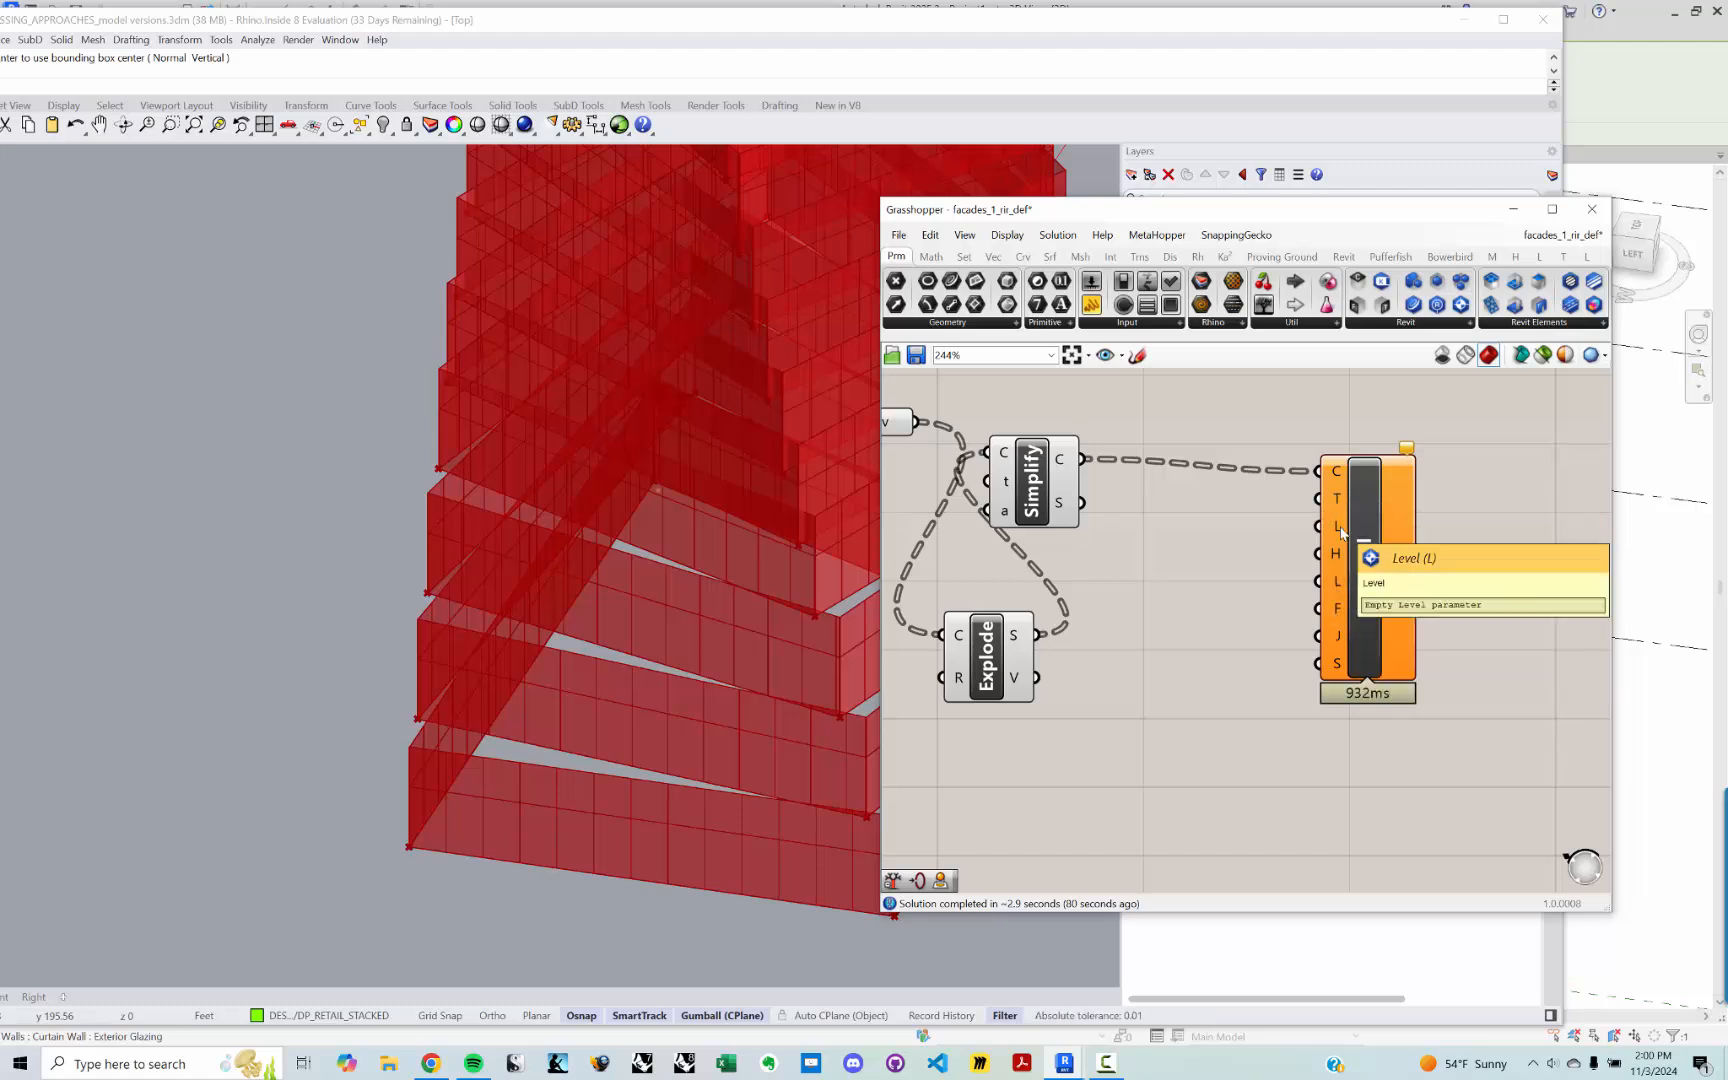
pyautogui.moveTo(1370, 547); pyautogui.dragTo(1420, 540)
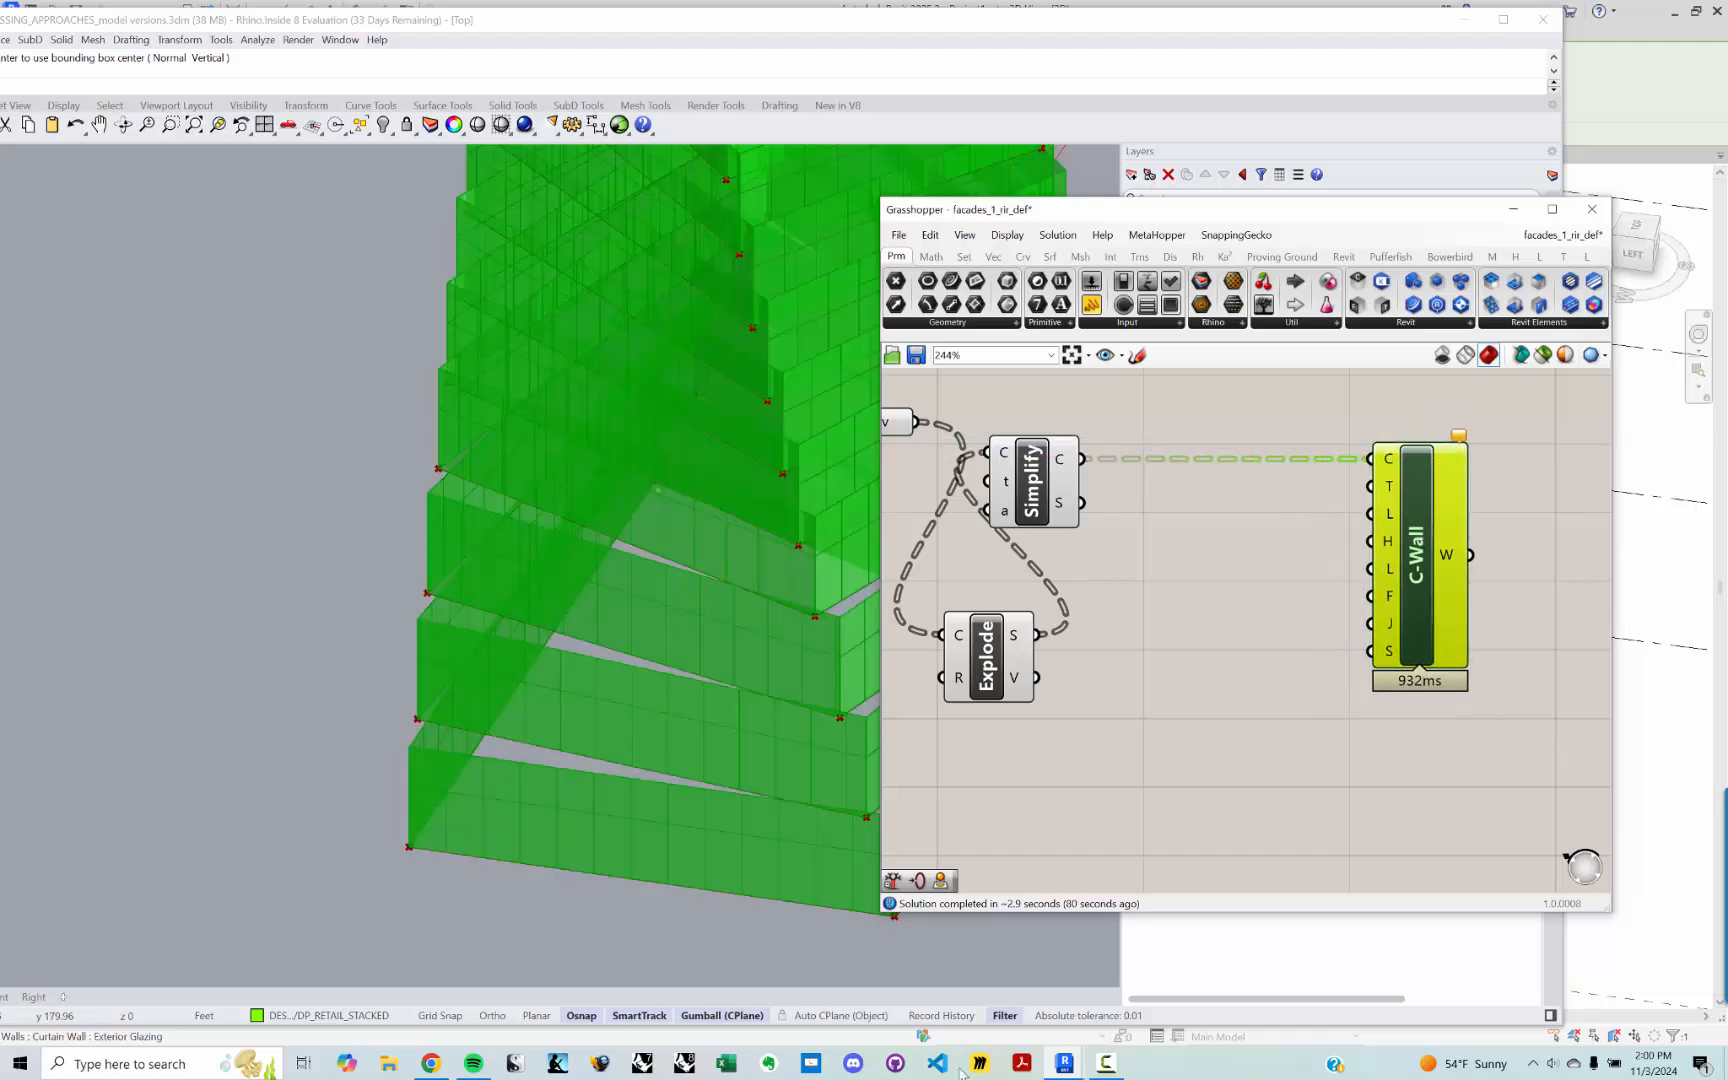
# Step: Switch to Revit and check the base constraint and unconnected height of a curtain wall on an upper floor
pyautogui.click(1068, 1068)
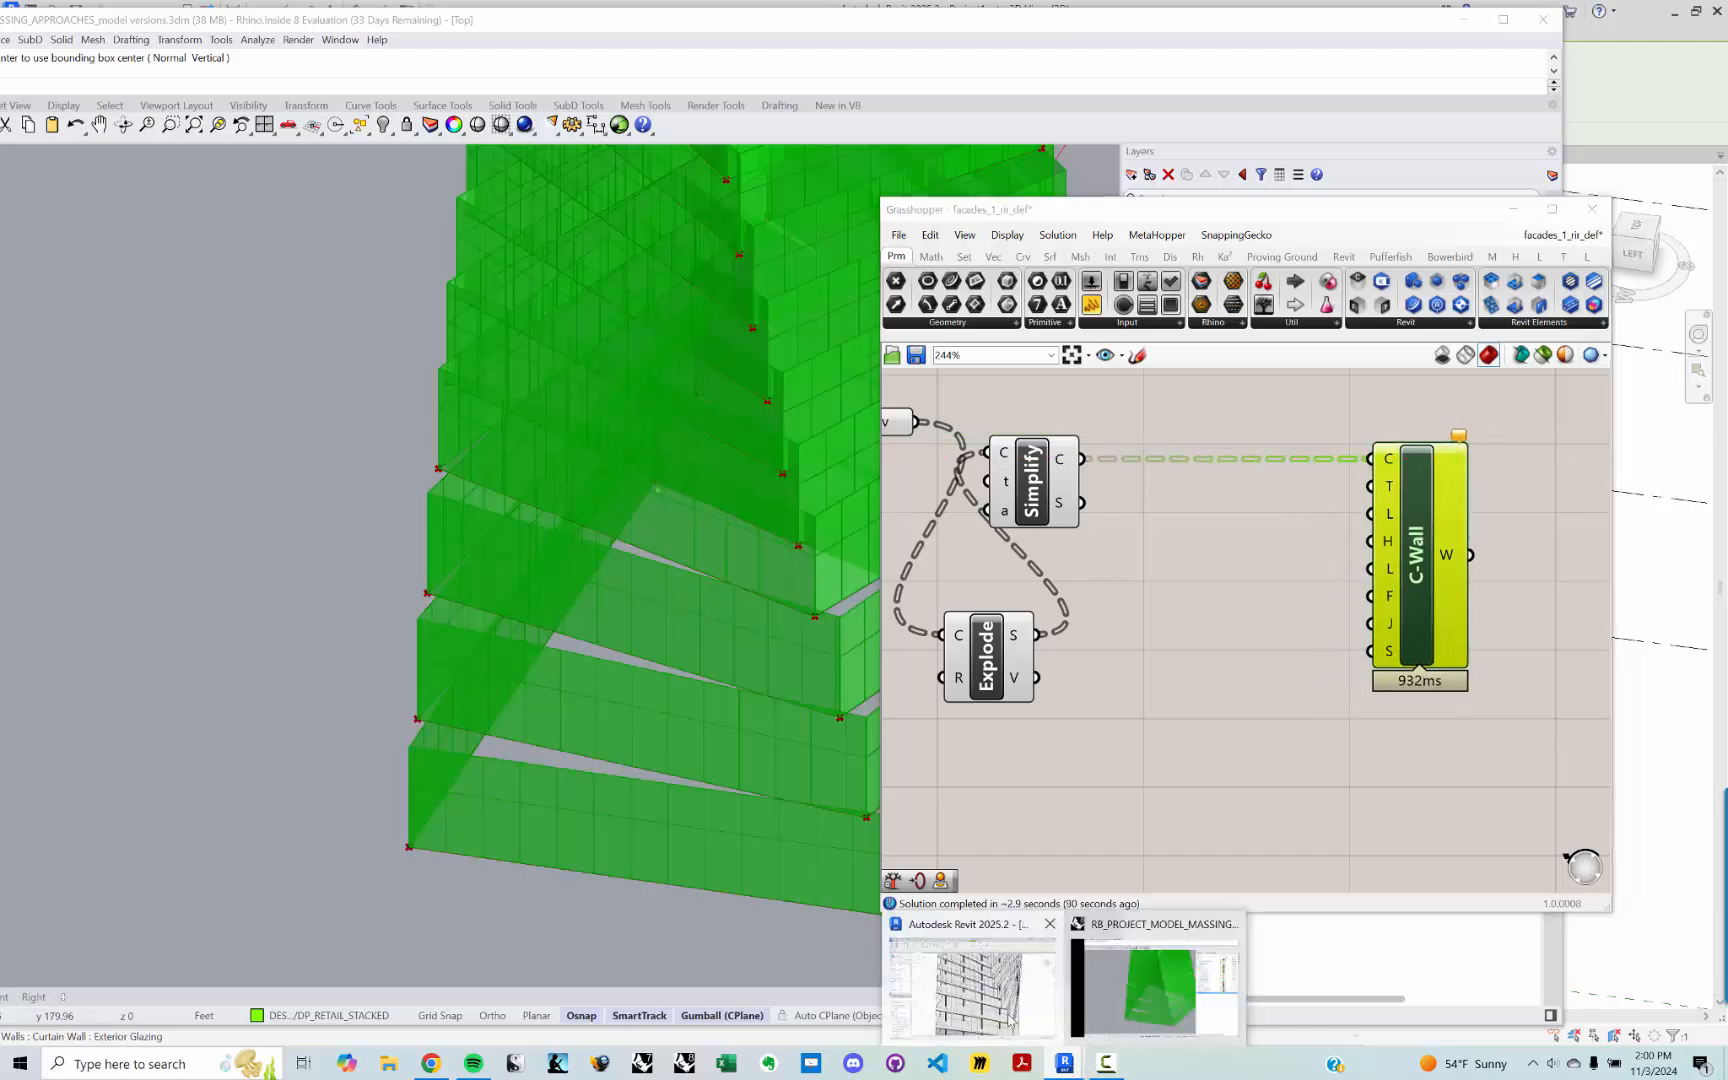
pyautogui.click(1513, 209)
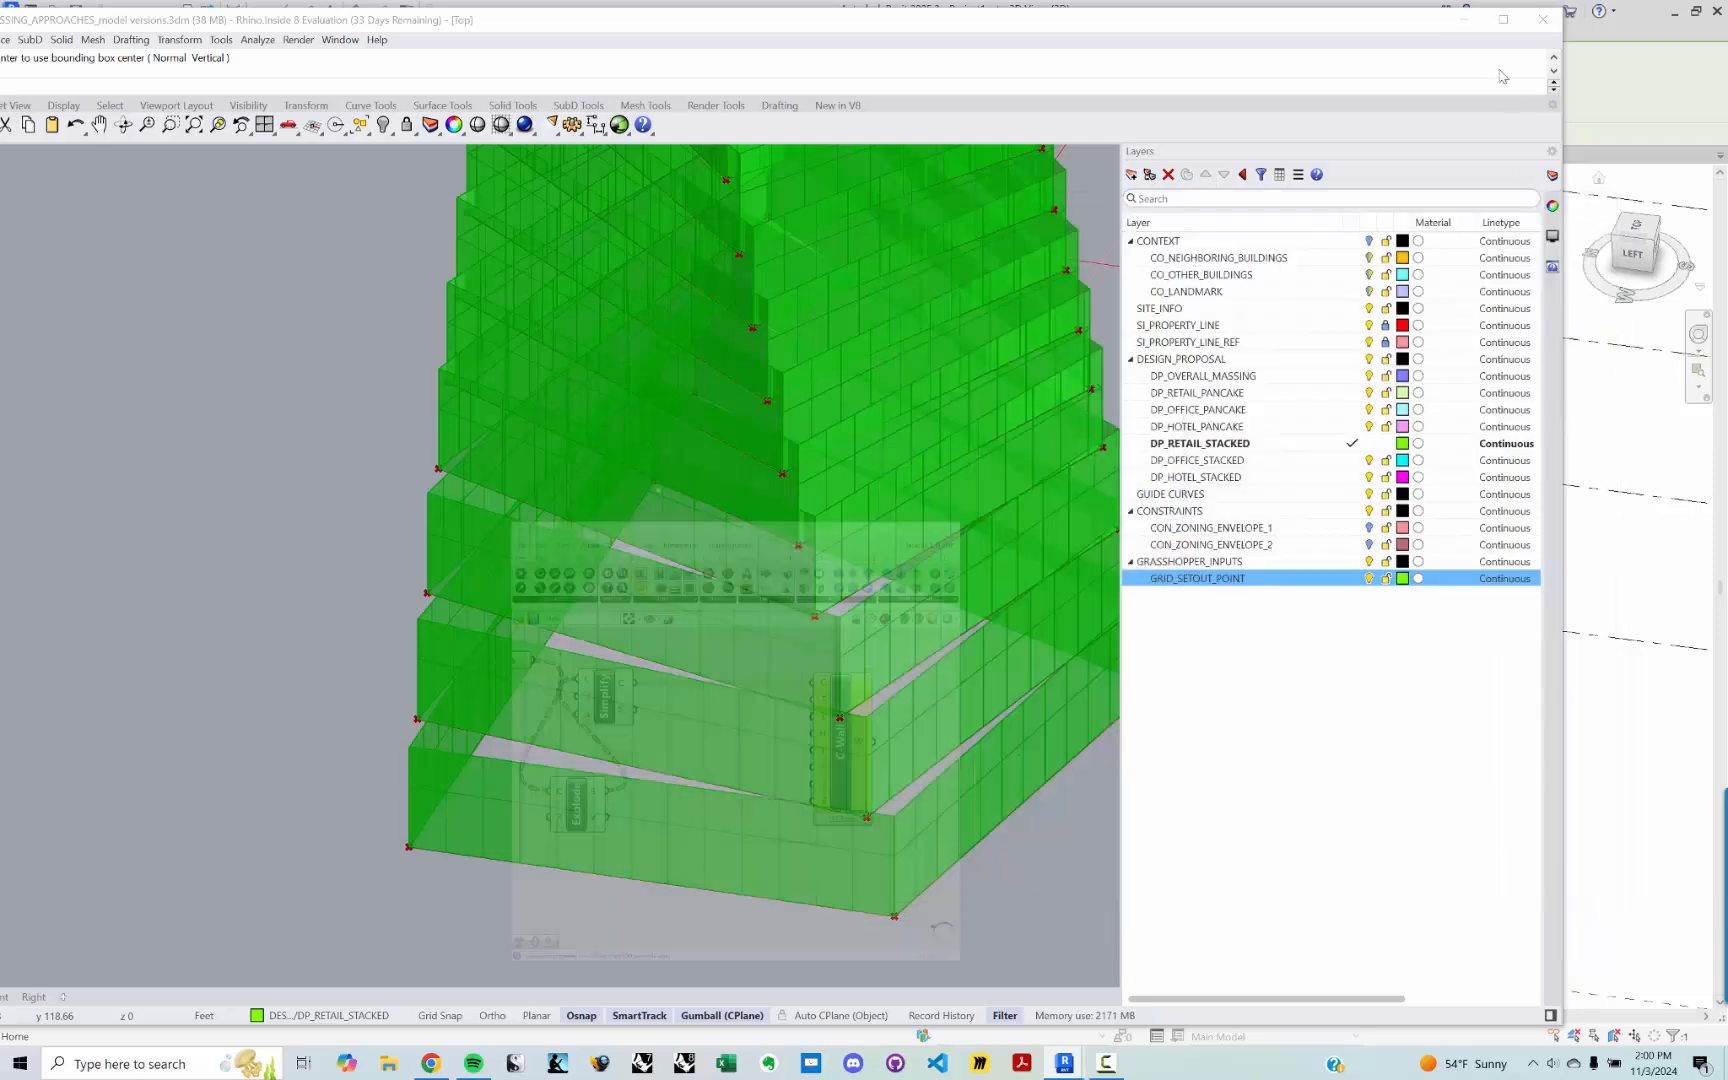
pyautogui.click(1465, 19)
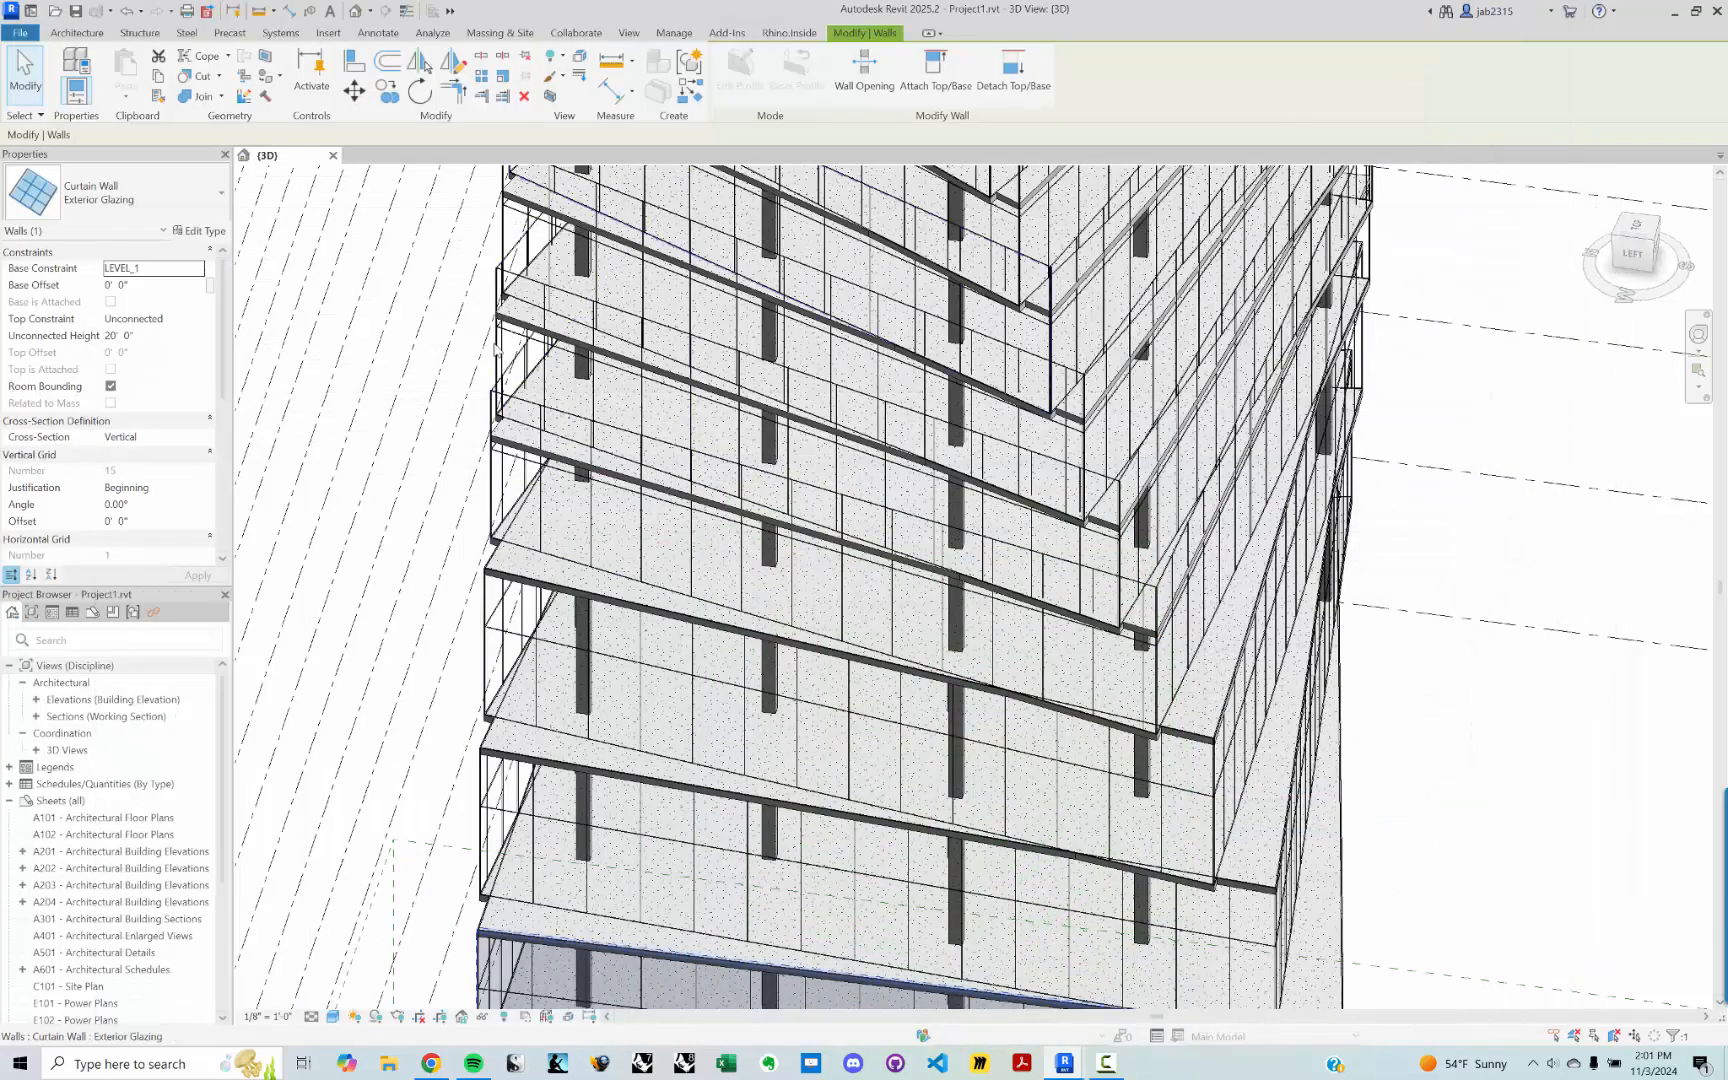
pyautogui.click(496, 350)
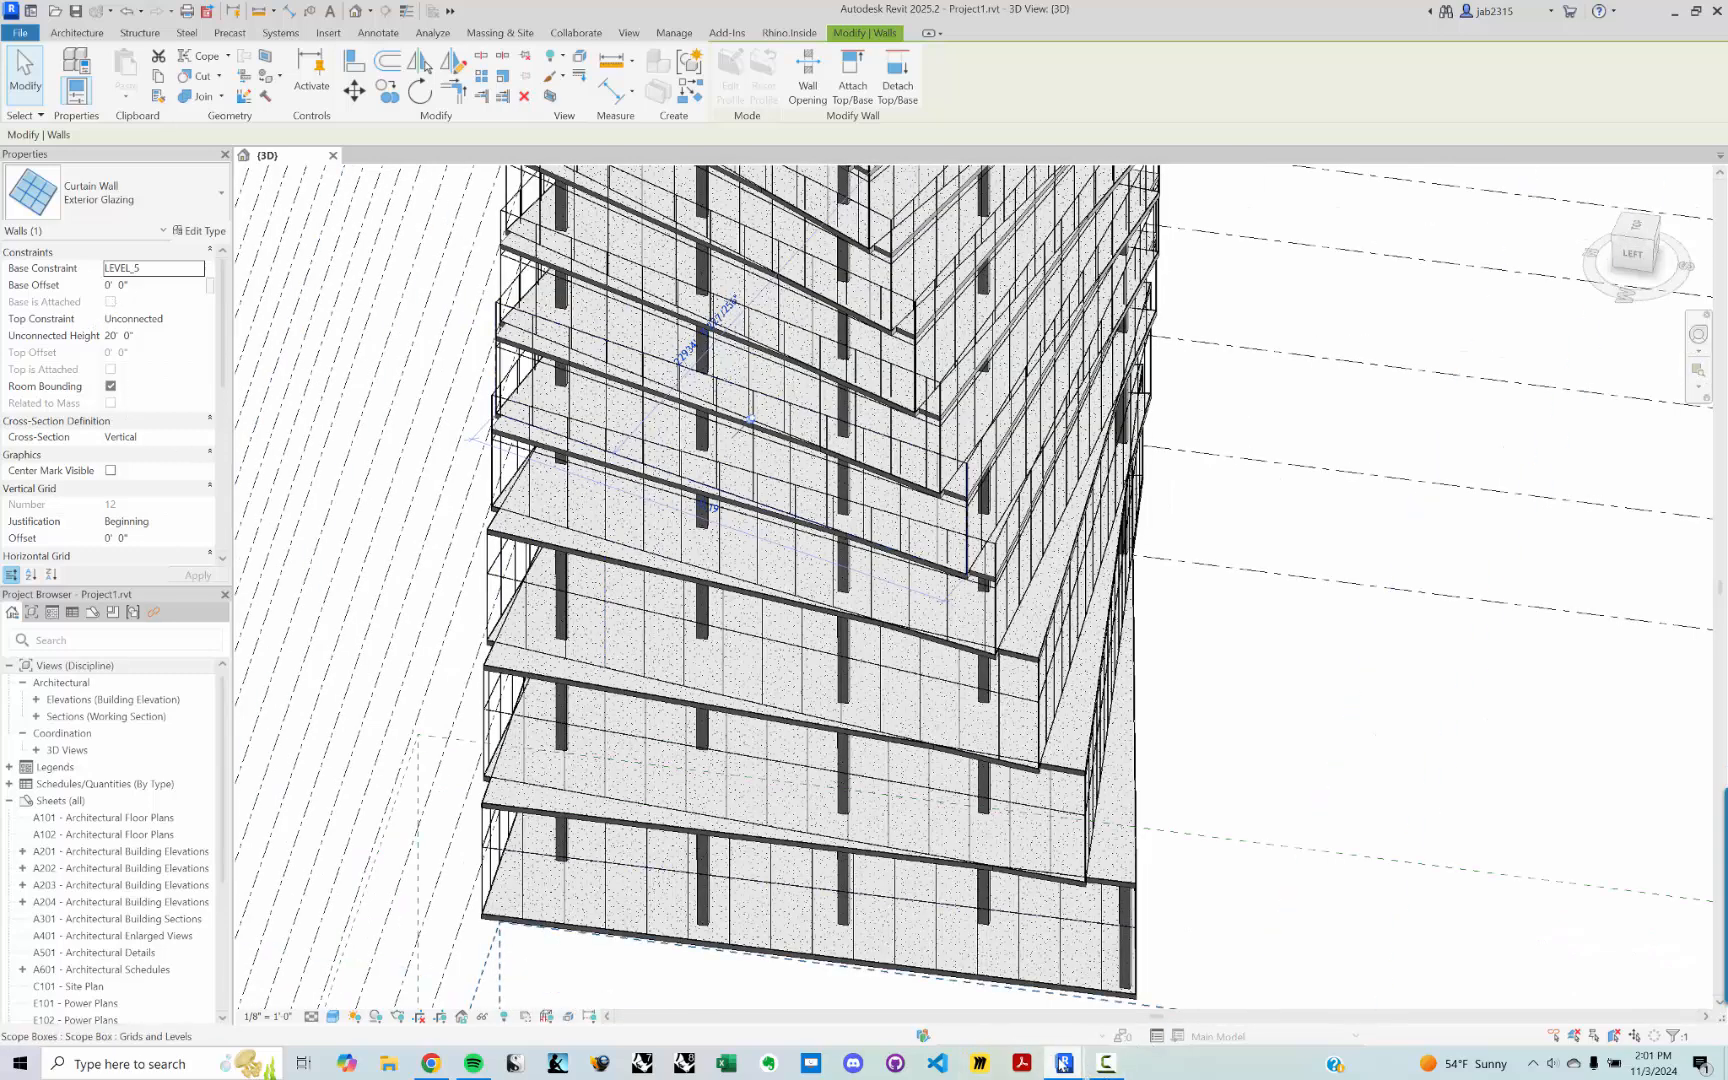
# Step: Return to Grasshopper and add a Level parameter fed by the Graft component that follows the Add Level component
pyautogui.moveTo(1062, 1066)
pyautogui.click(1160, 955)
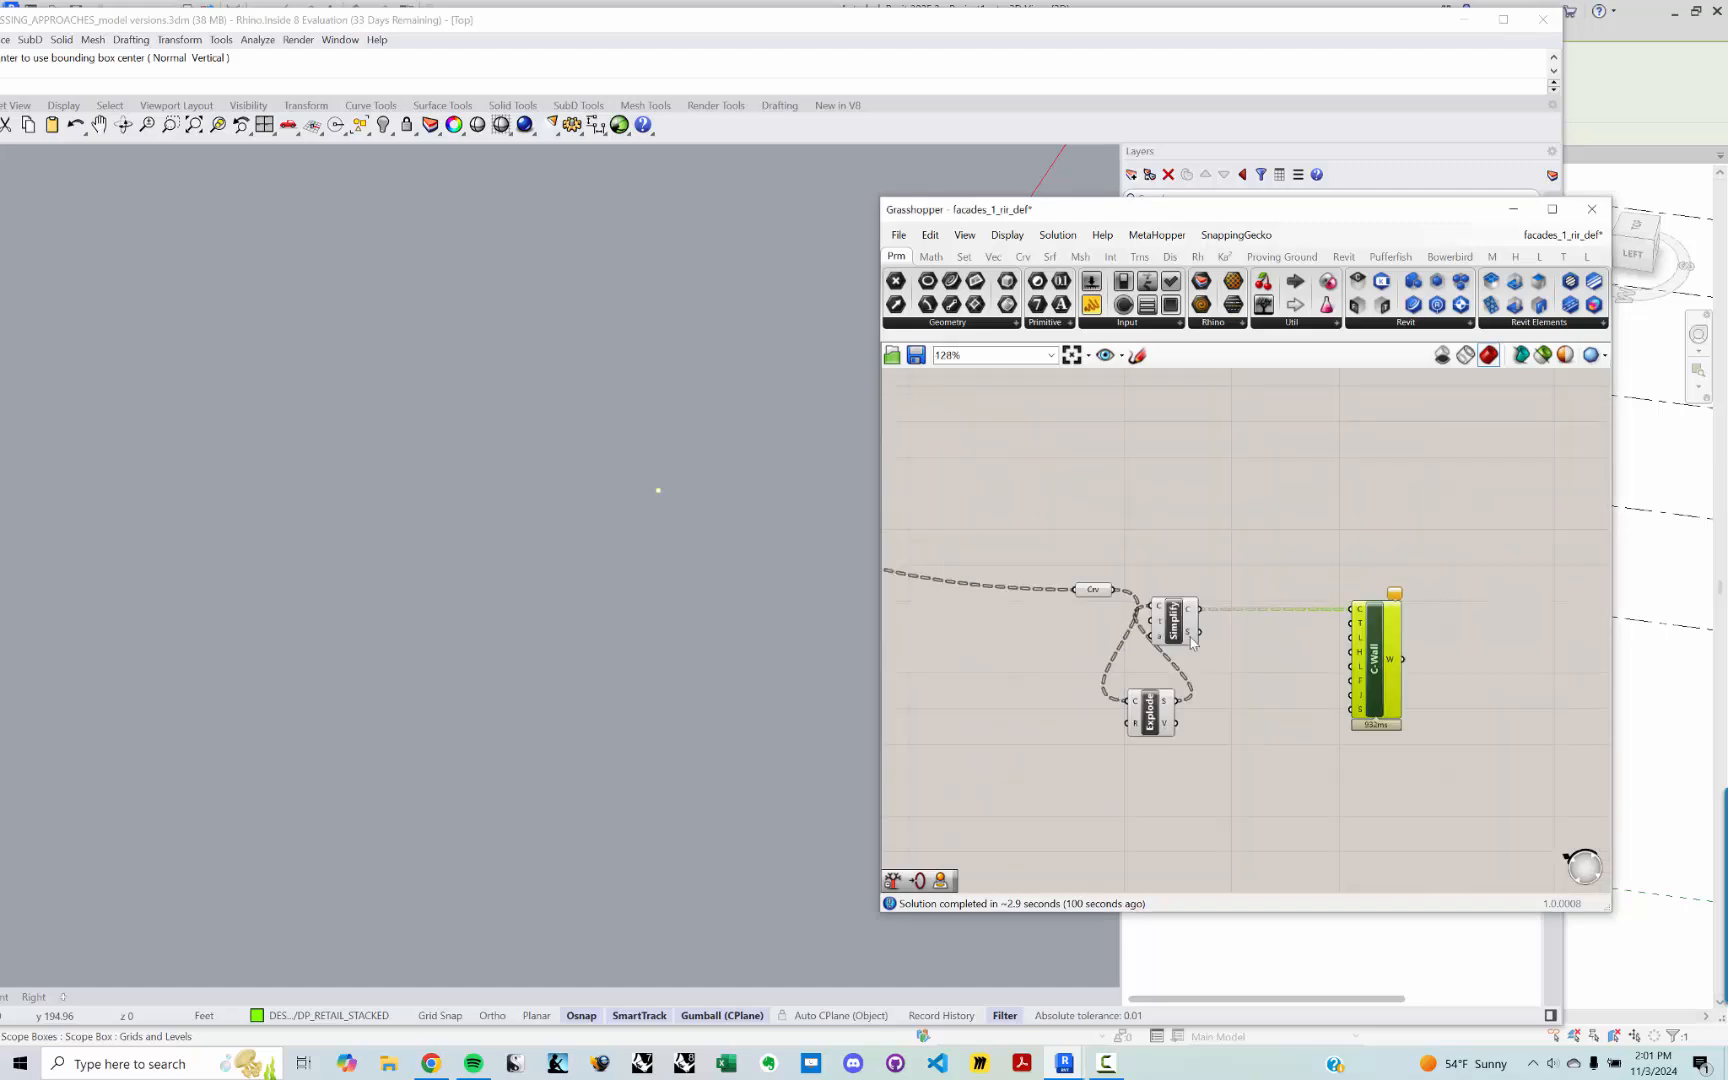
pyautogui.scroll(-6, 1192, 640)
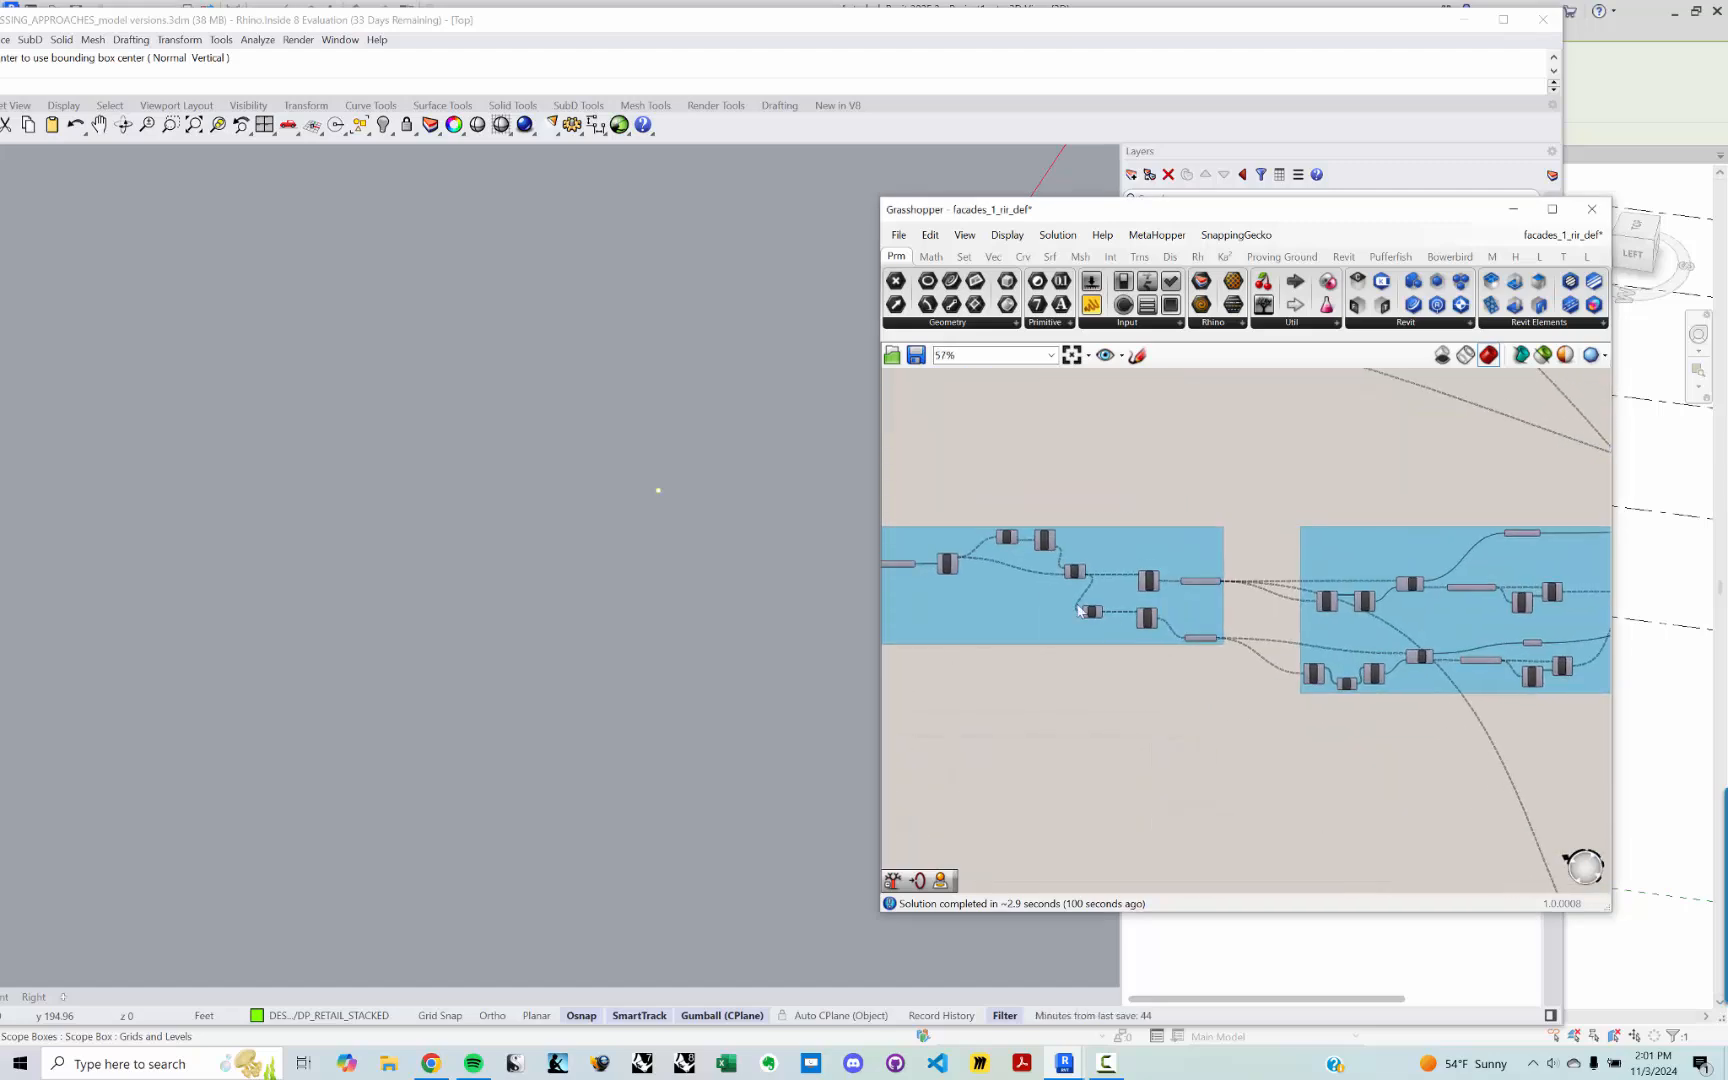
pyautogui.moveTo(940, 562); pyautogui.dragTo(1247, 677, button='right')
pyautogui.scroll(2, 1247, 680)
pyautogui.scroll(2, 1140, 685)
pyautogui.scroll(-5, 1138, 685)
pyautogui.moveTo(1010, 615); pyautogui.dragTo(1510, 717, button='right')
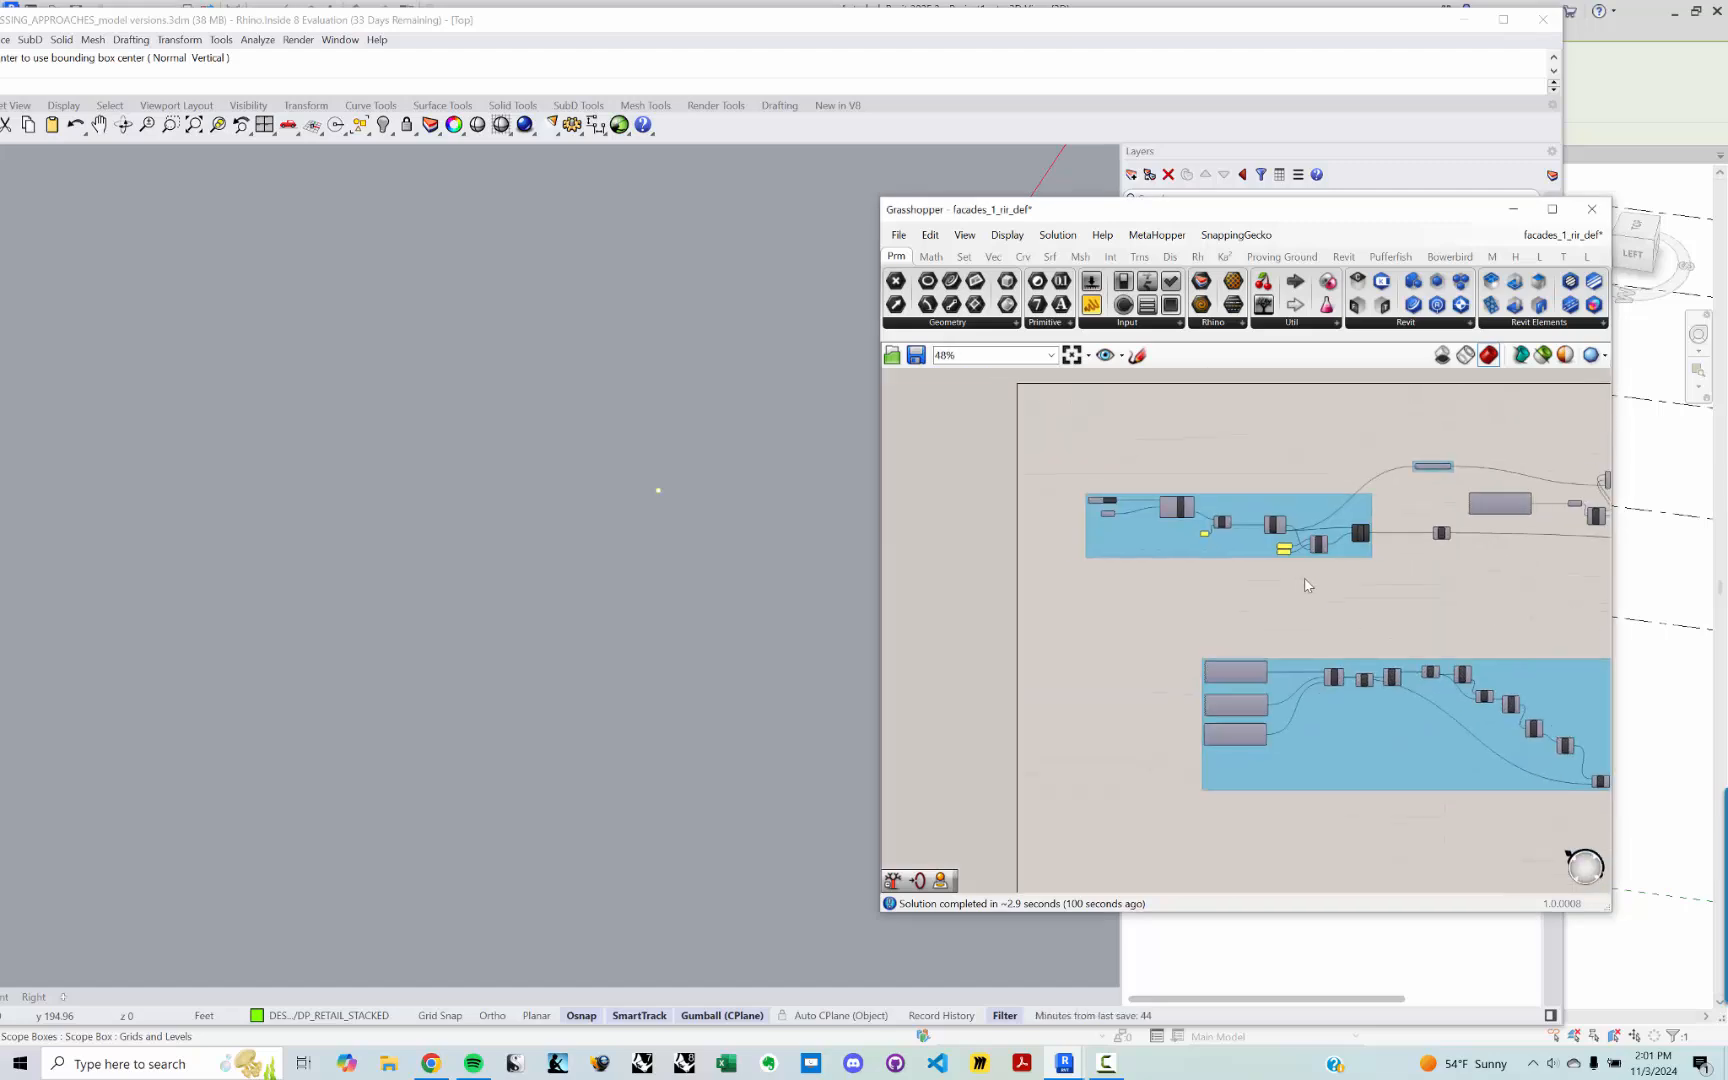
pyautogui.scroll(6, 1306, 585)
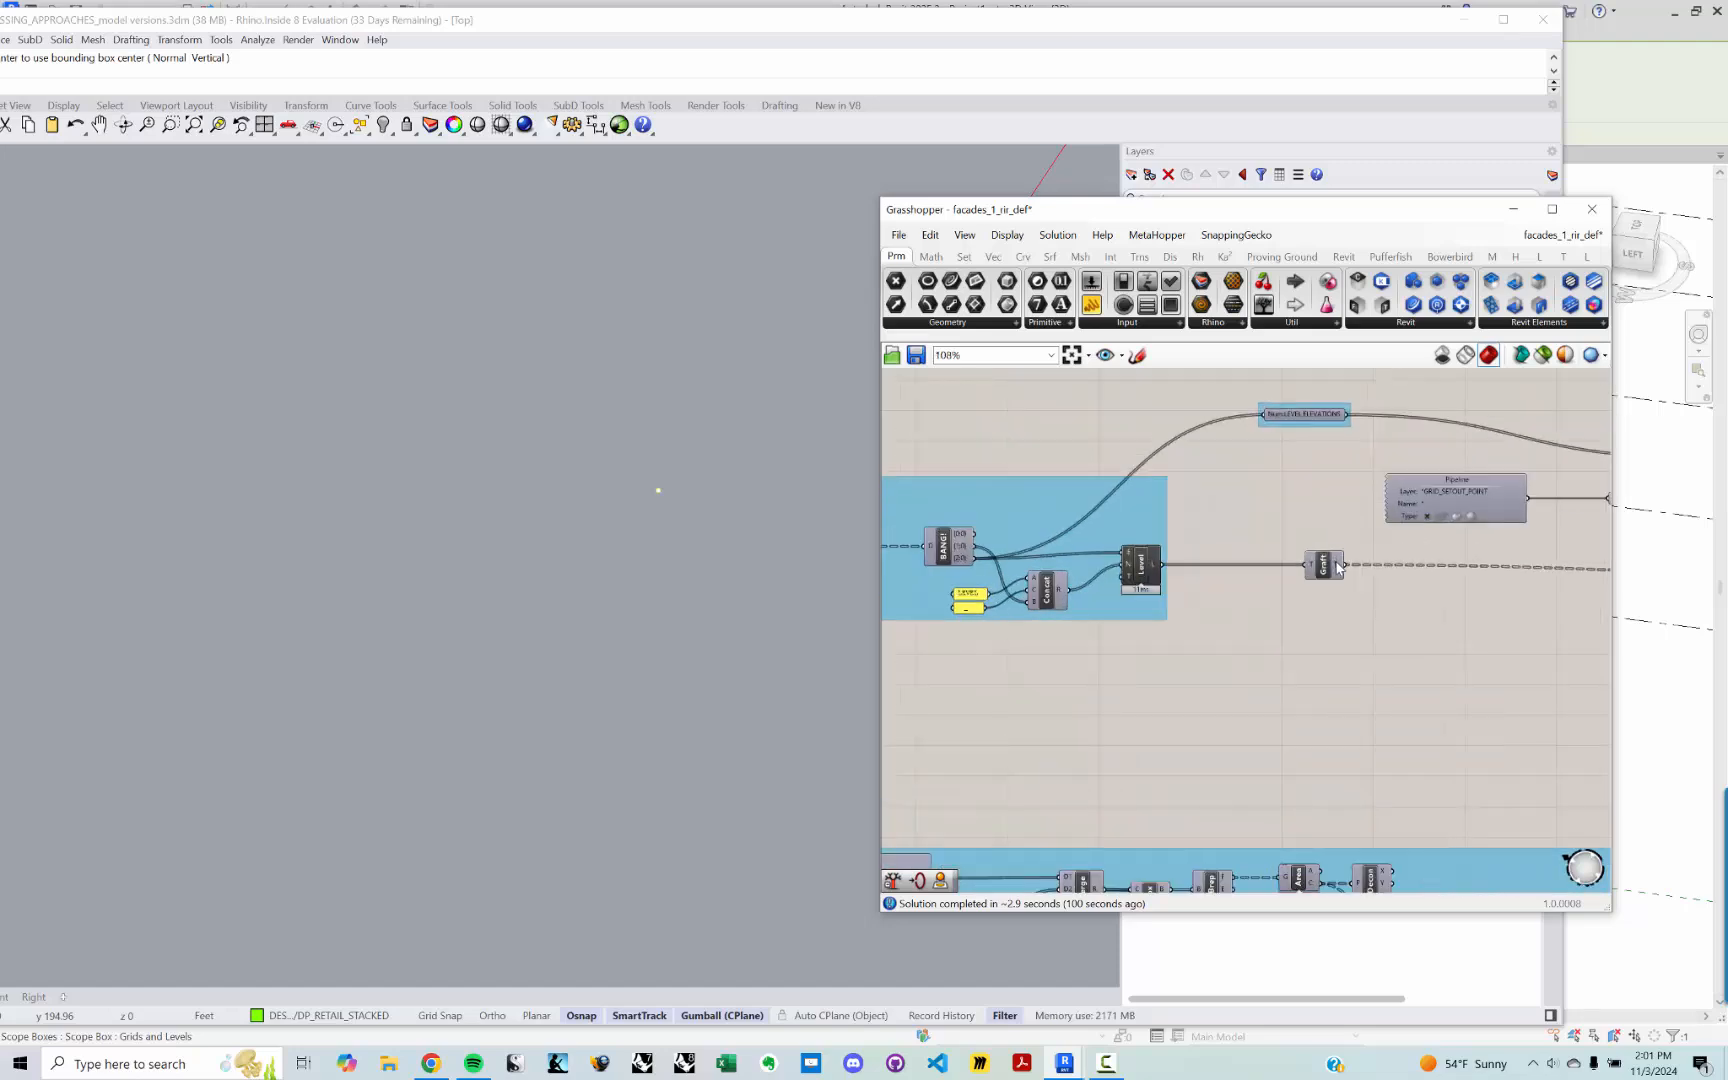
pyautogui.moveTo(1338, 567)
pyautogui.moveTo(1258, 567); pyautogui.dragTo(1123, 560, button='right')
pyautogui.scroll(3, 1251, 600)
pyautogui.doubleClick(1251, 598)
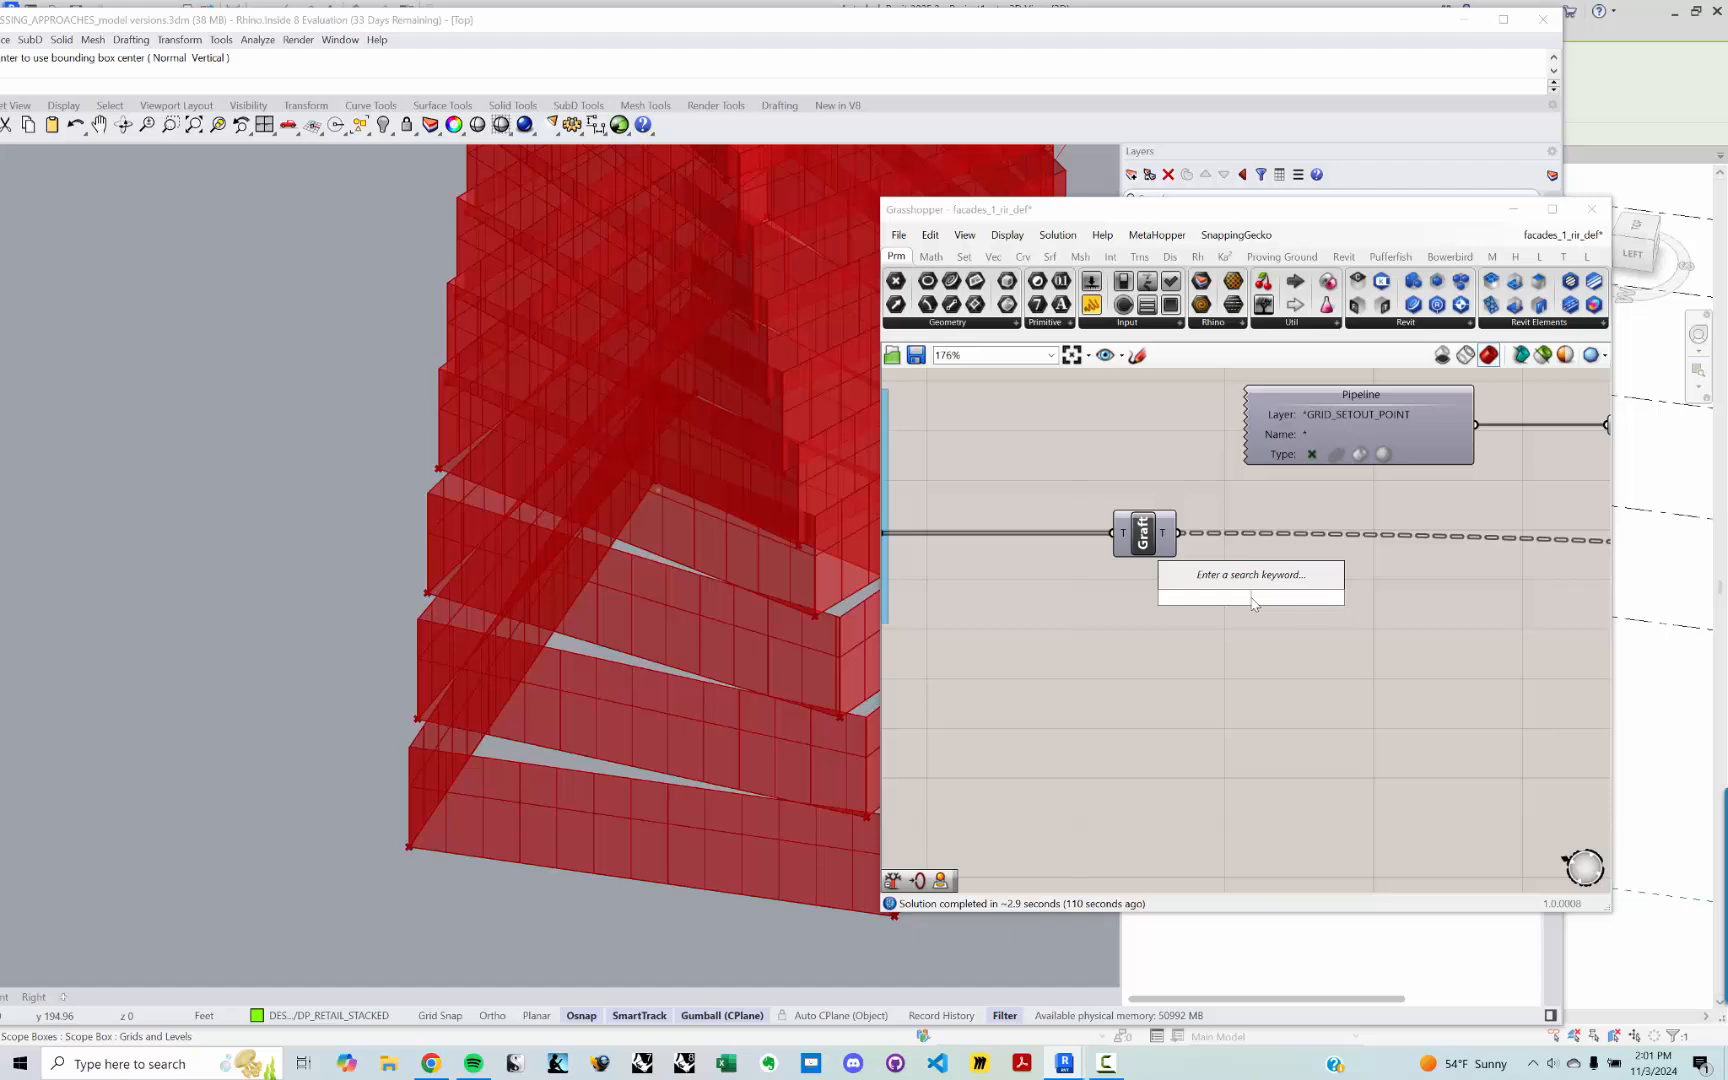
pyautogui.write('level')
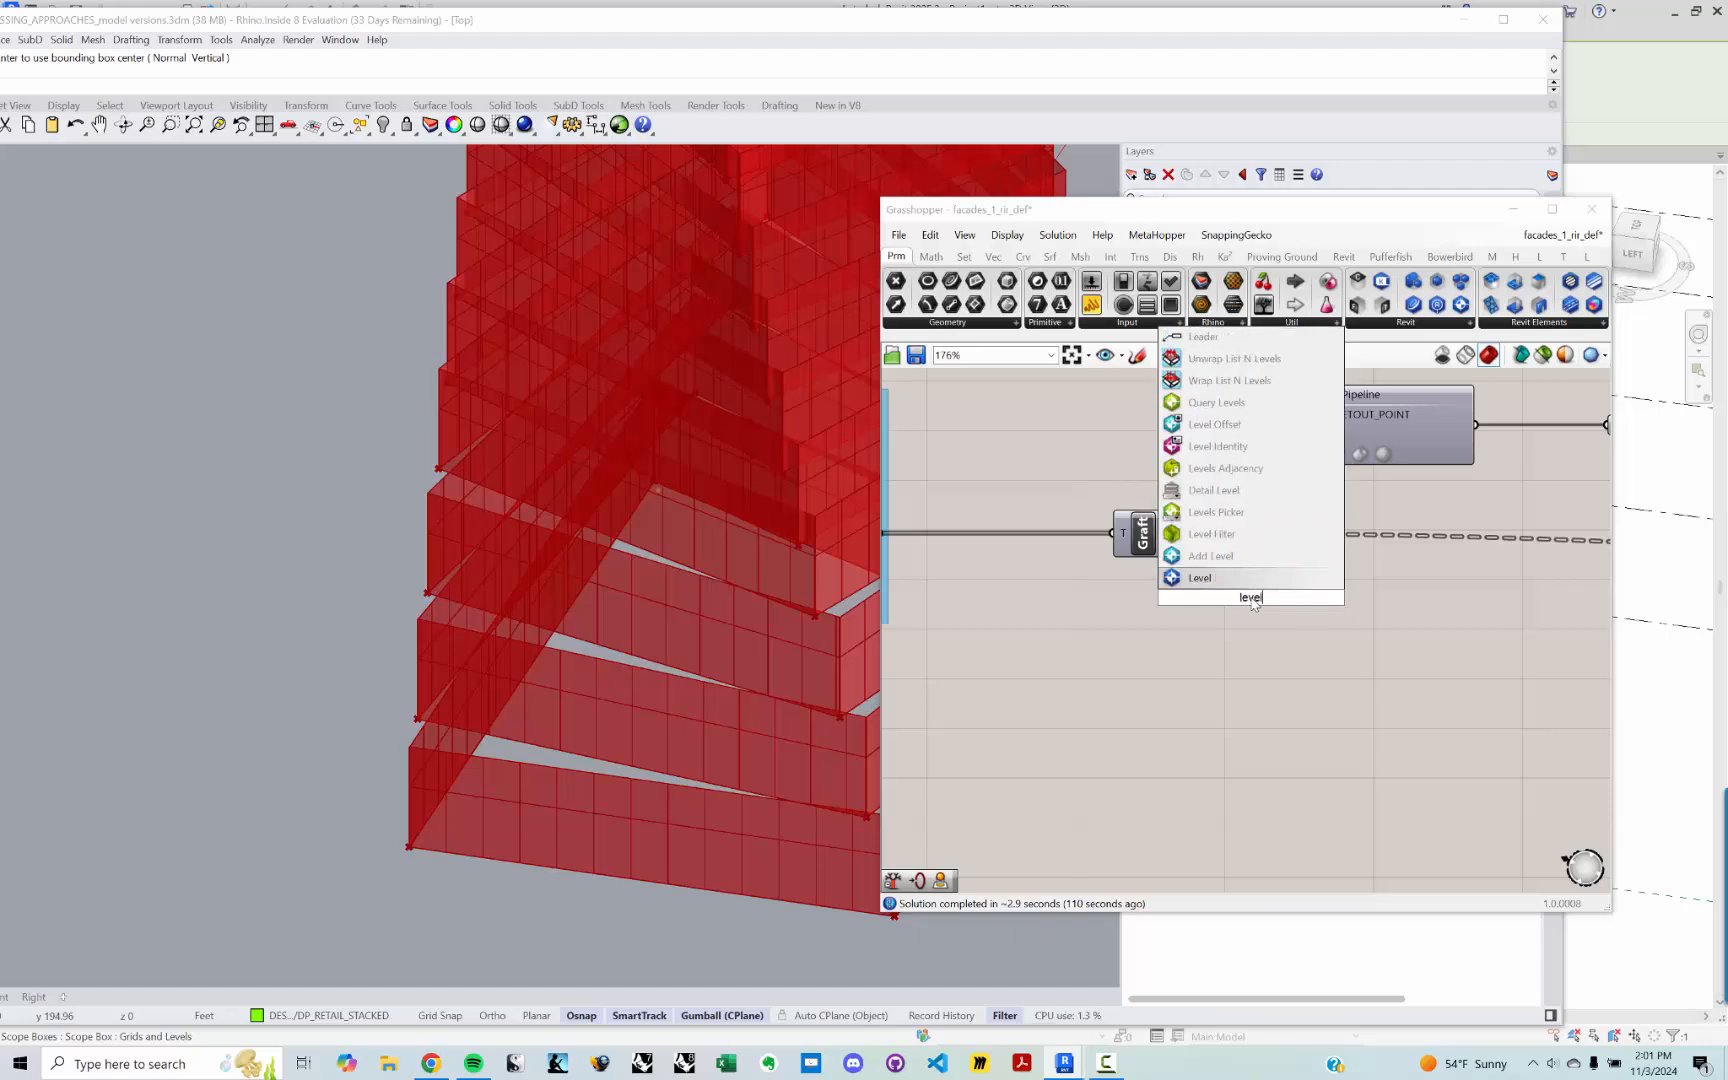
pyautogui.press('Return')
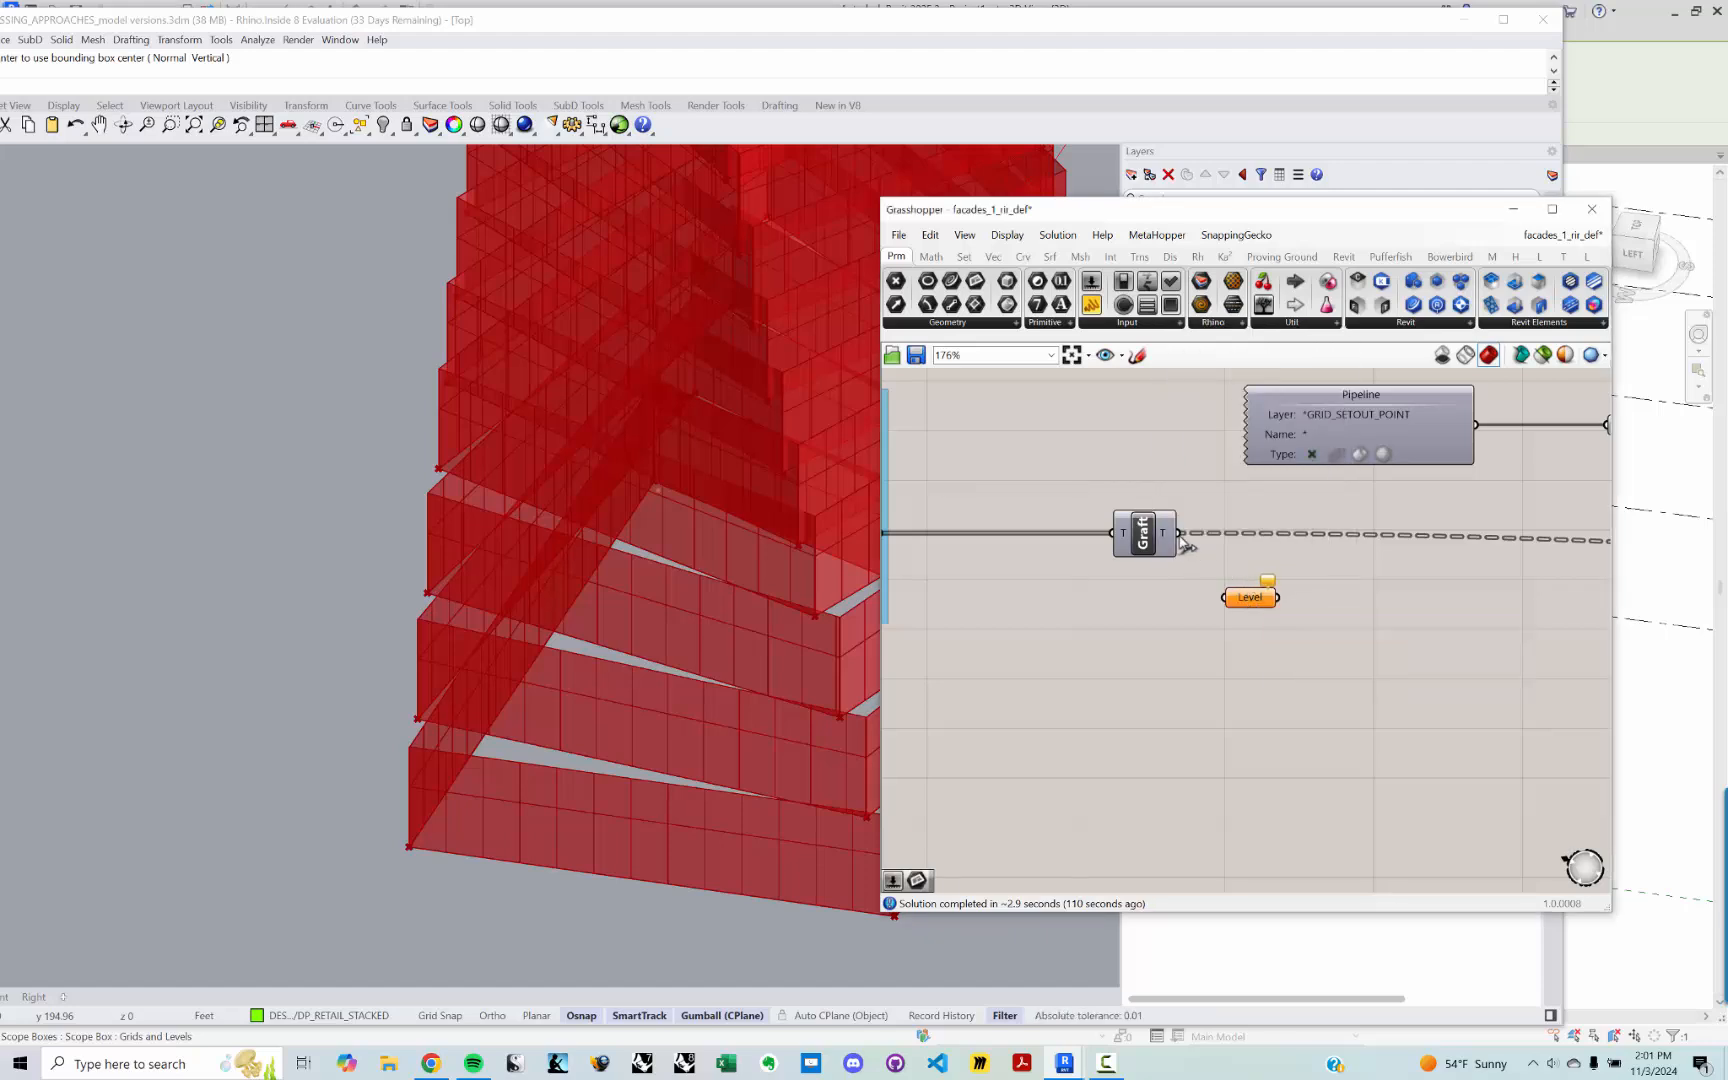
pyautogui.moveTo(1180, 538); pyautogui.dragTo(1242, 594)
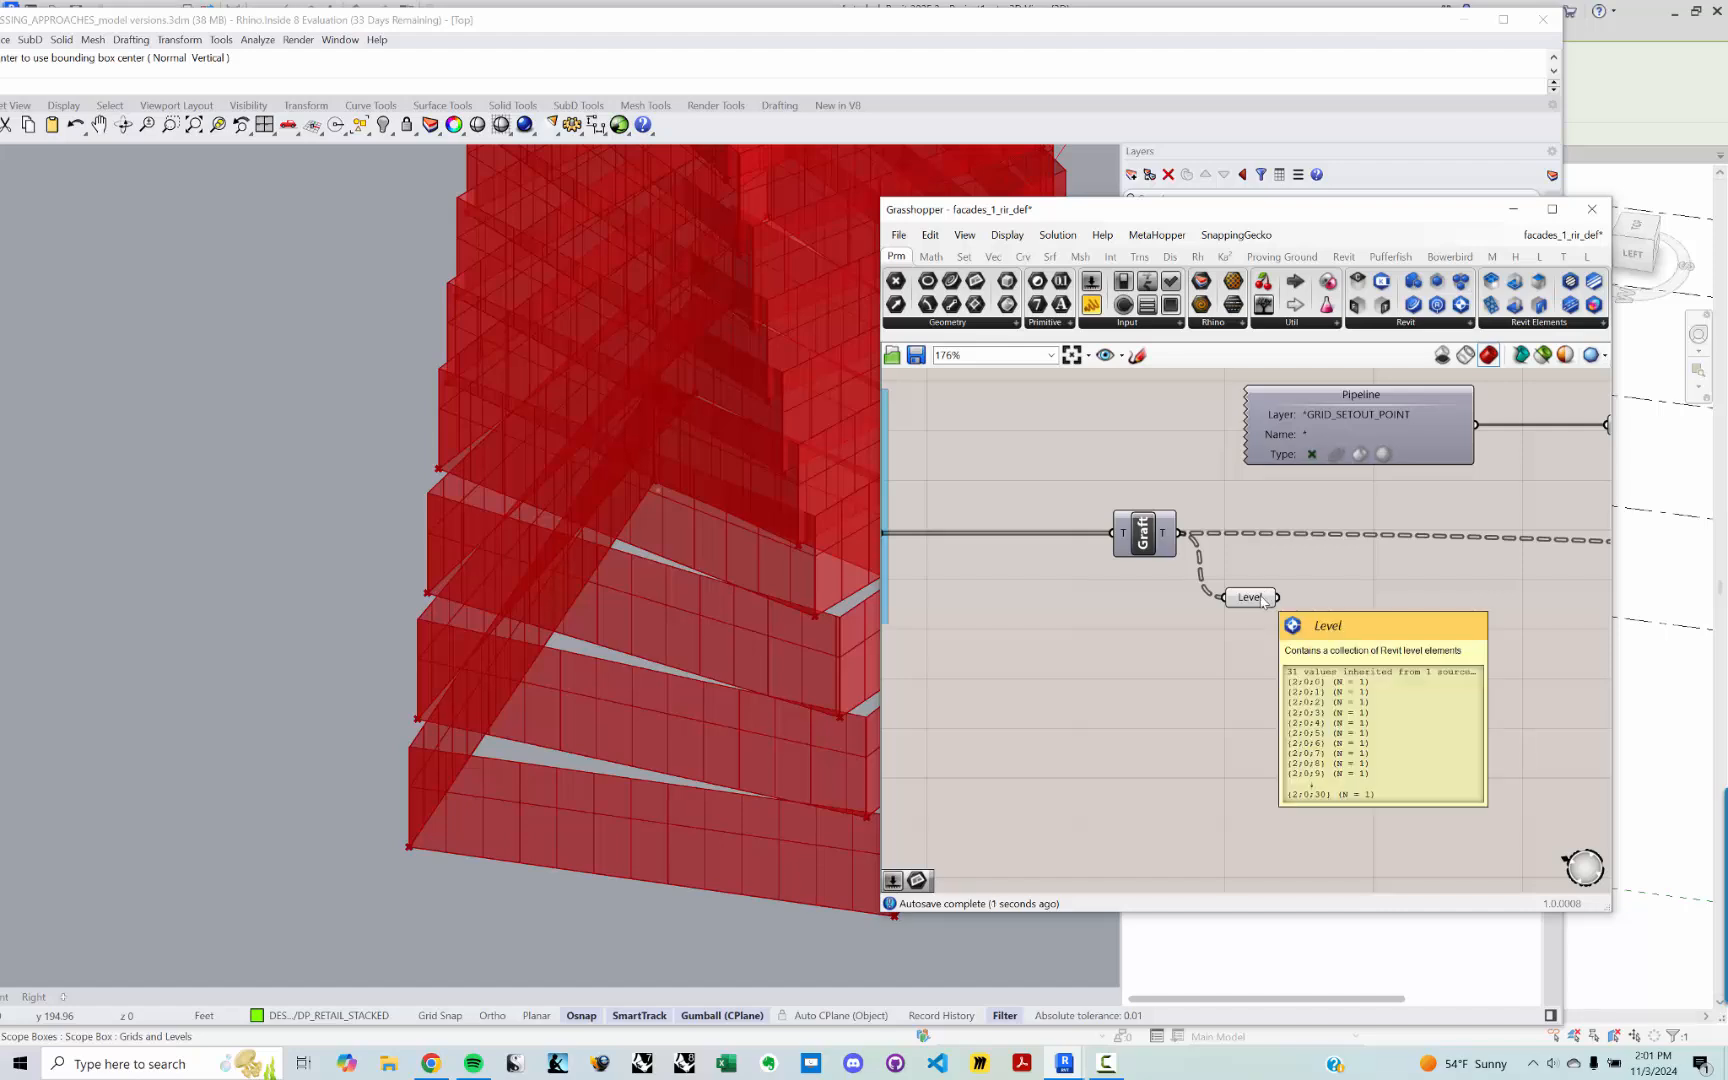
# Step: Move the Level parameter along the canvas to just below the Explode component, near the C-Wall component
pyautogui.click(1250, 598)
pyautogui.scroll(-10, 1262, 598)
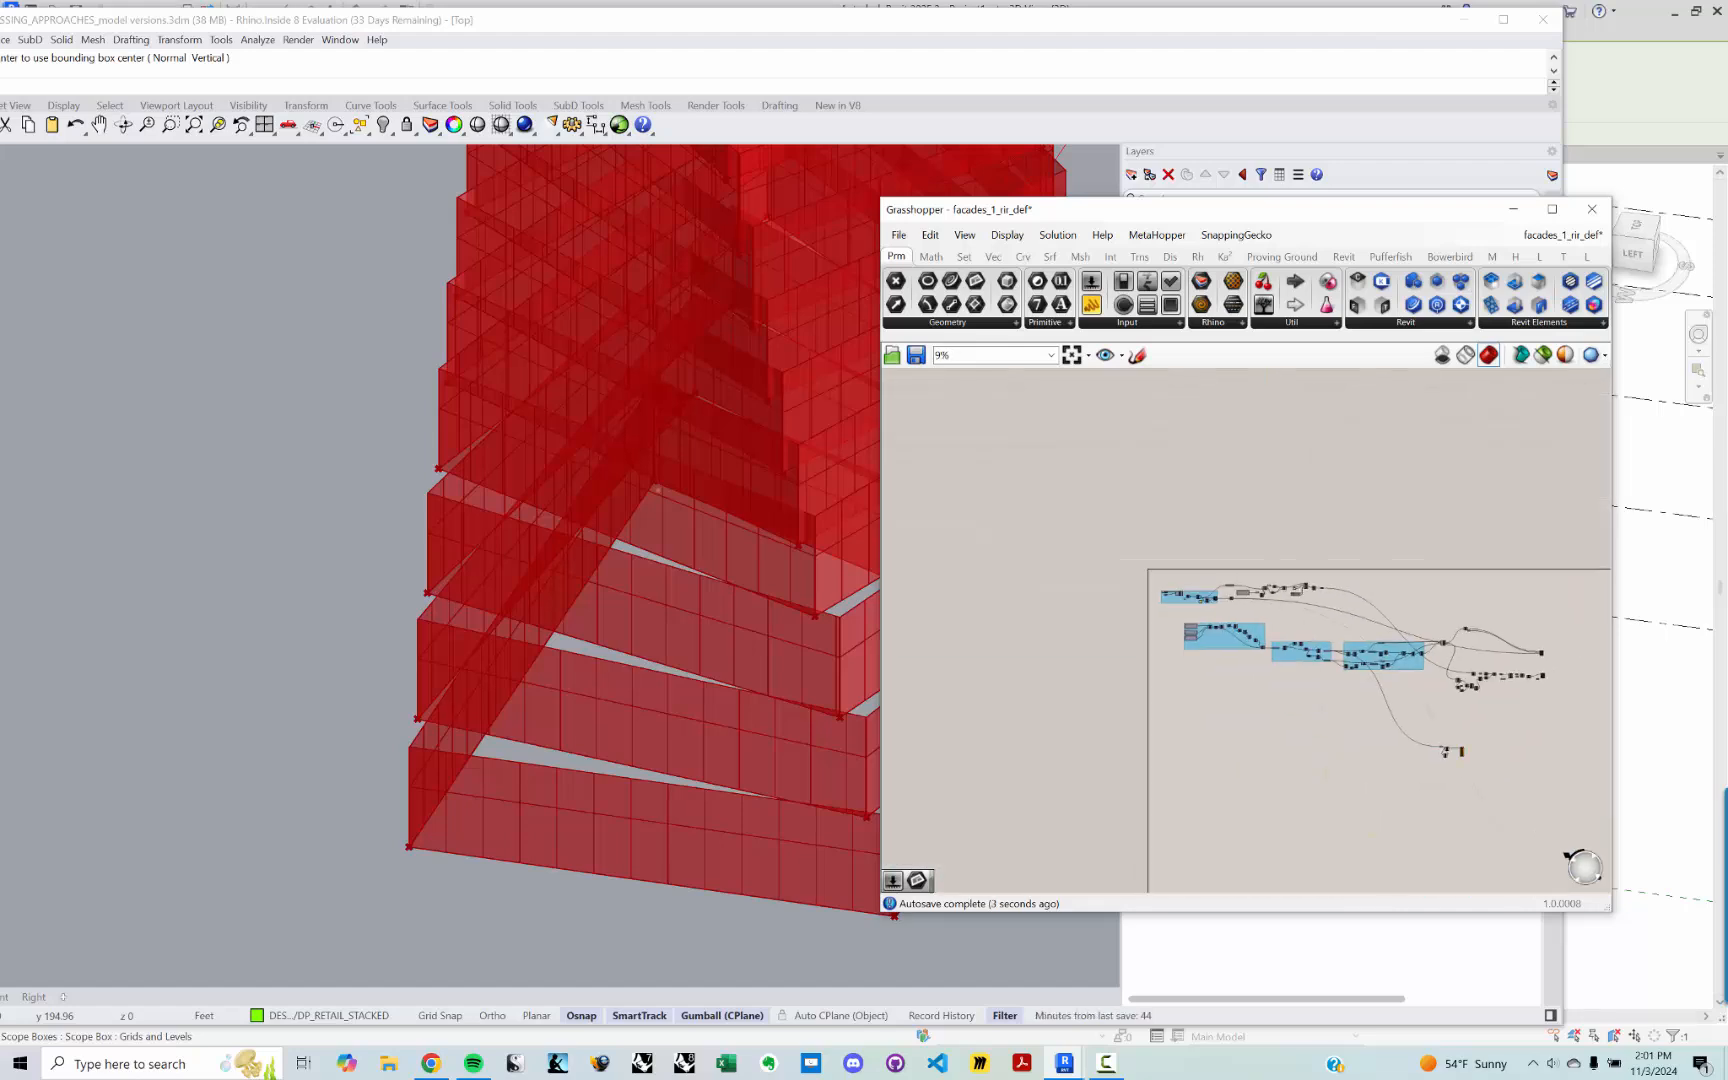
pyautogui.scroll(5, 1245, 730)
pyautogui.moveTo(1293, 753); pyautogui.dragTo(1285, 753)
pyautogui.moveTo(1510, 603); pyautogui.dragTo(1386, 583, button='right')
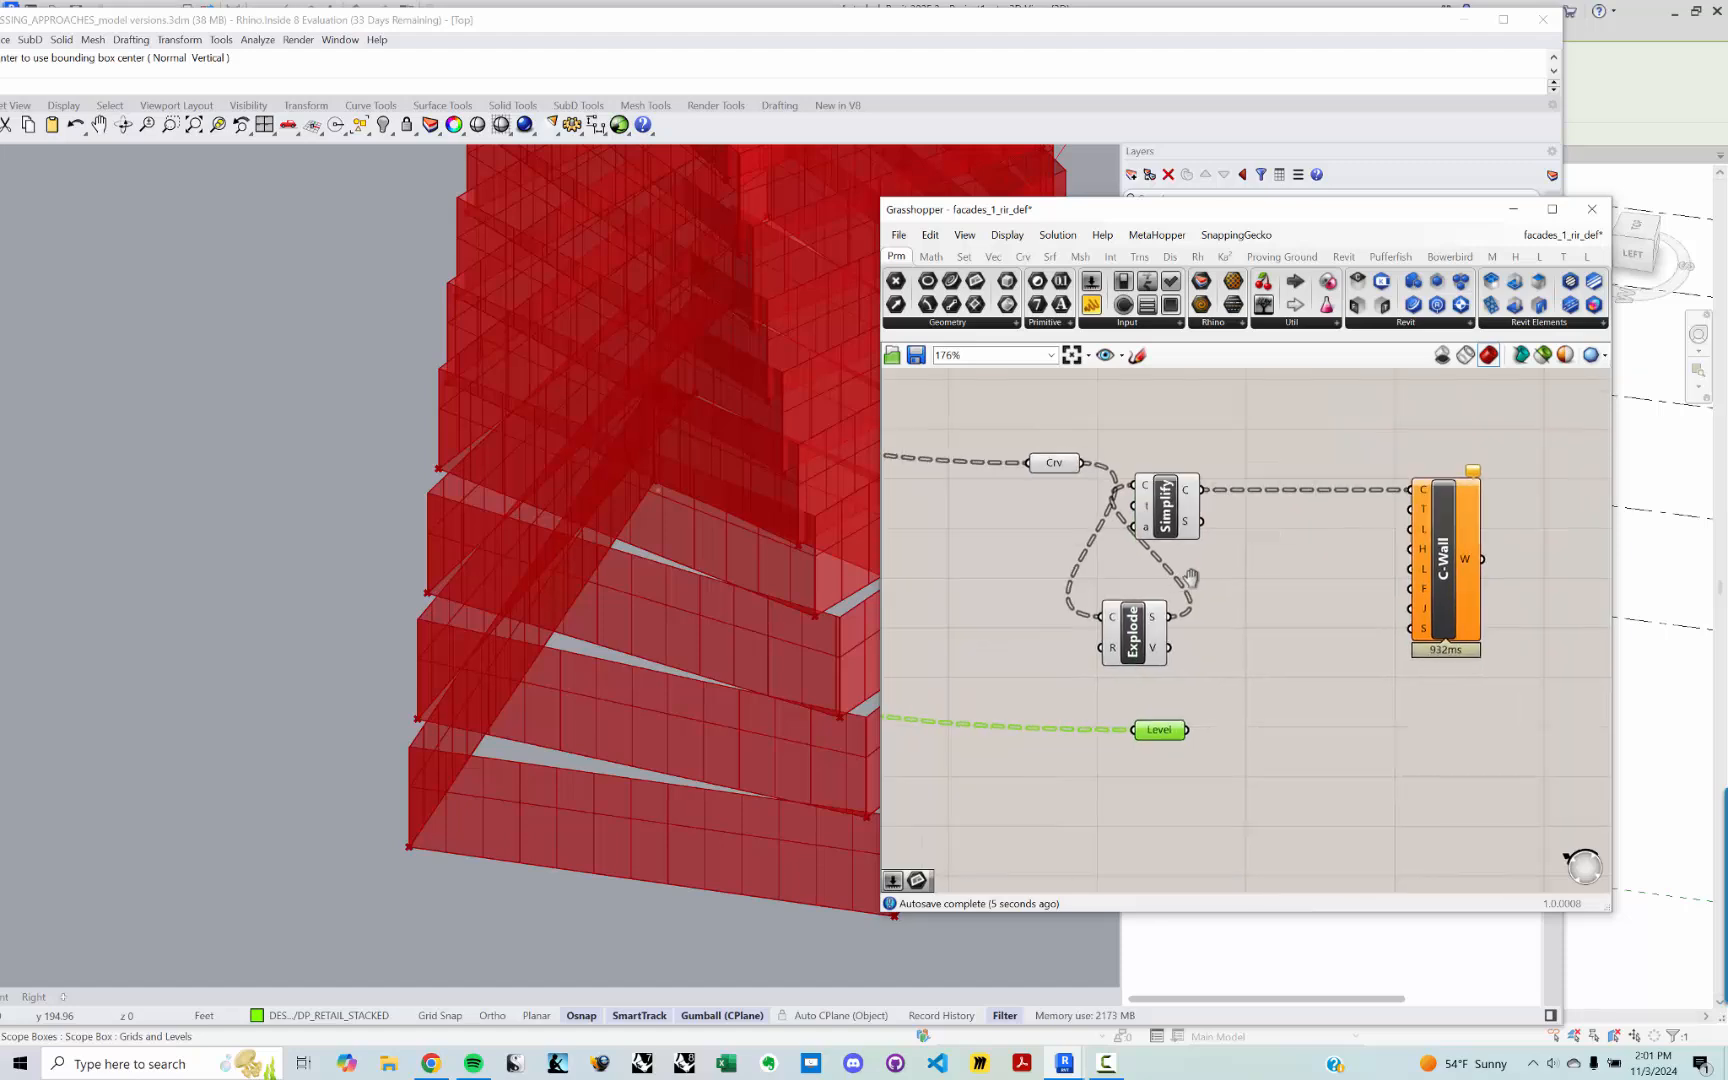
pyautogui.click(1386, 583)
pyautogui.scroll(2, 1386, 583)
# Step: Add a Simplify Tree component beside Simplify Curve and feed it the simplified curve output
pyautogui.moveTo(1101, 458)
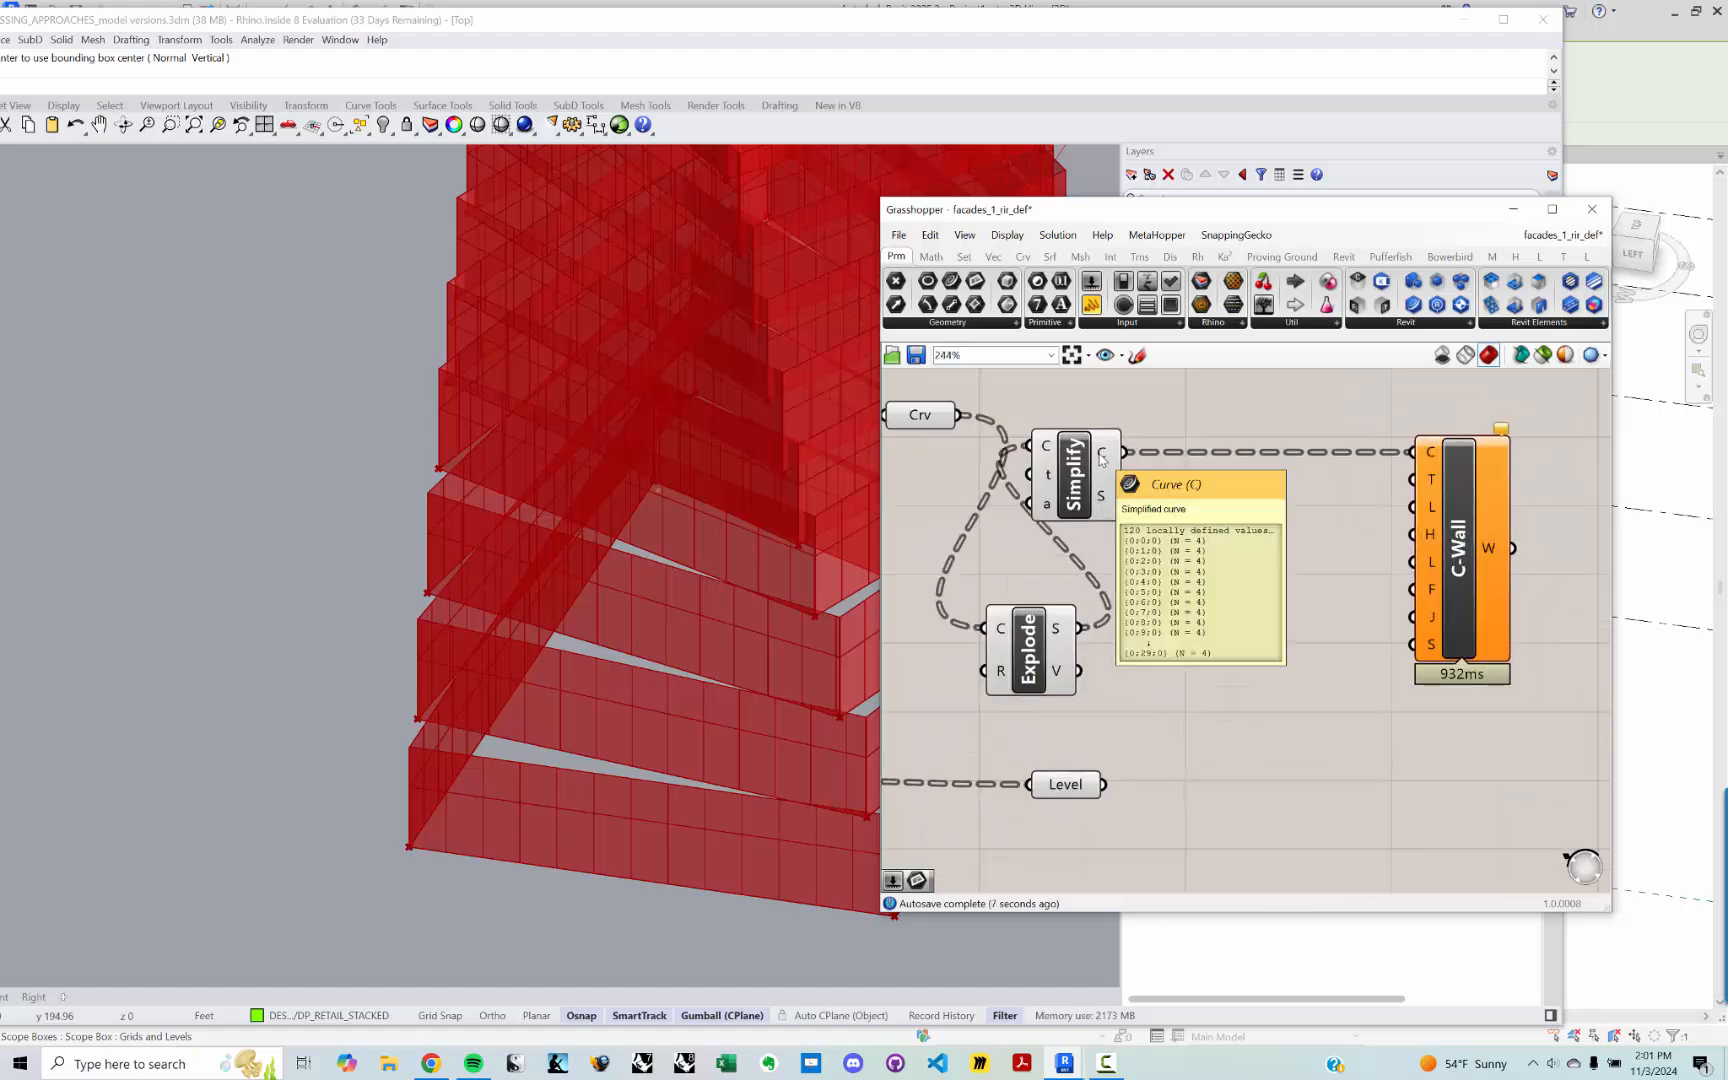
pyautogui.doubleClick(1195, 524)
pyautogui.write('sim')
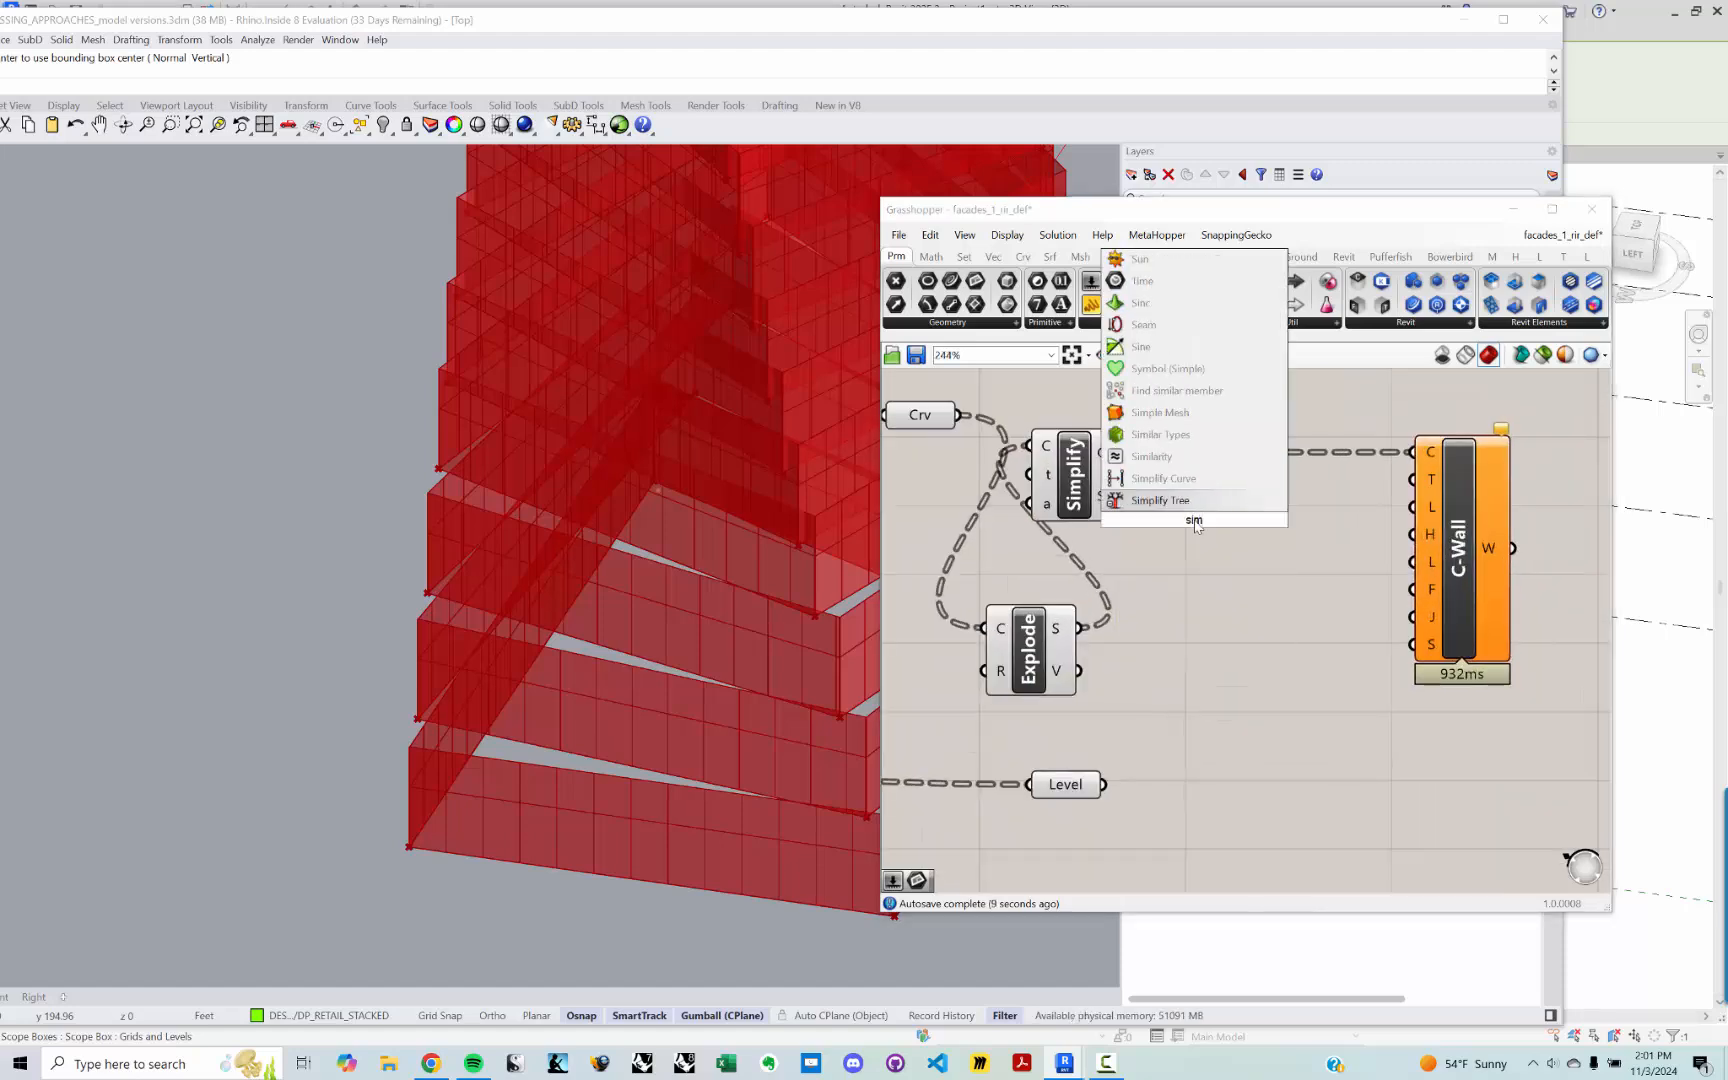
pyautogui.press('Return')
pyautogui.moveTo(1125, 452); pyautogui.dragTo(1246, 514)
pyautogui.moveTo(1222, 521)
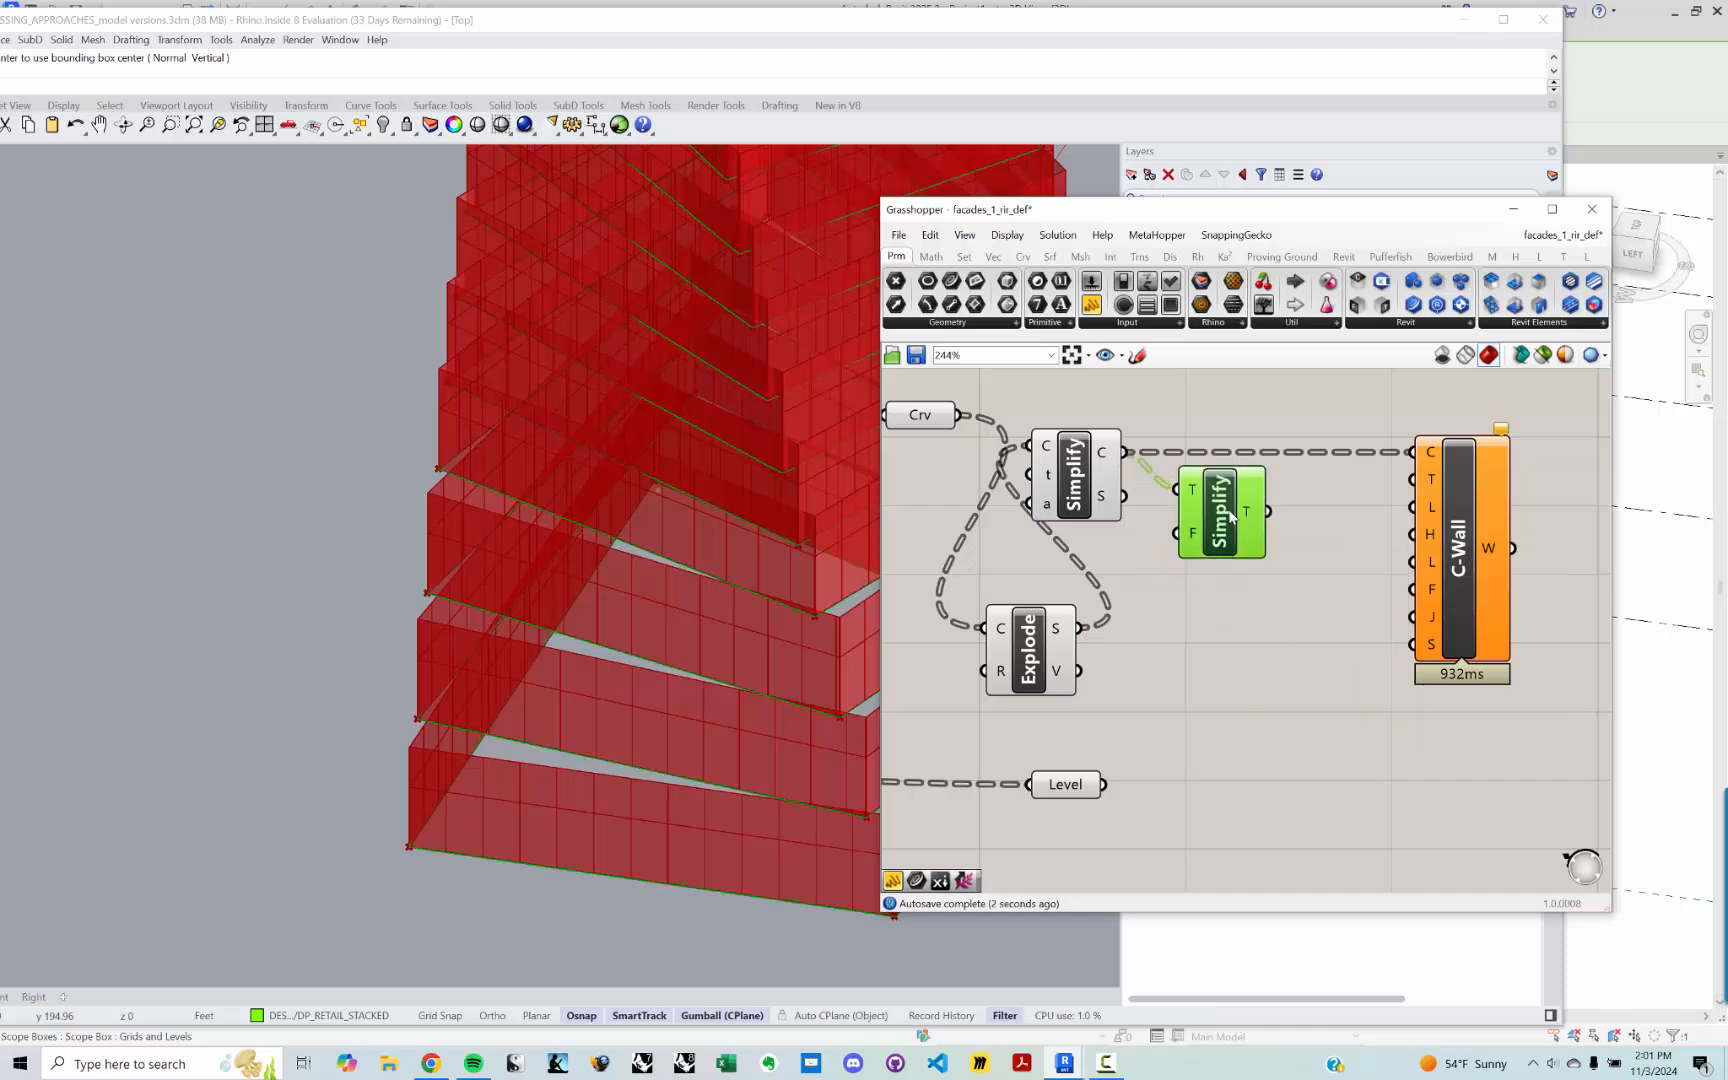
# Step: Duplicate the Simplify Tree component, feed the copy from the Level parameter instead, and align it beside that parameter
pyautogui.hotkey('ctrl', 'c')
pyautogui.hotkey('ctrl', 'v')
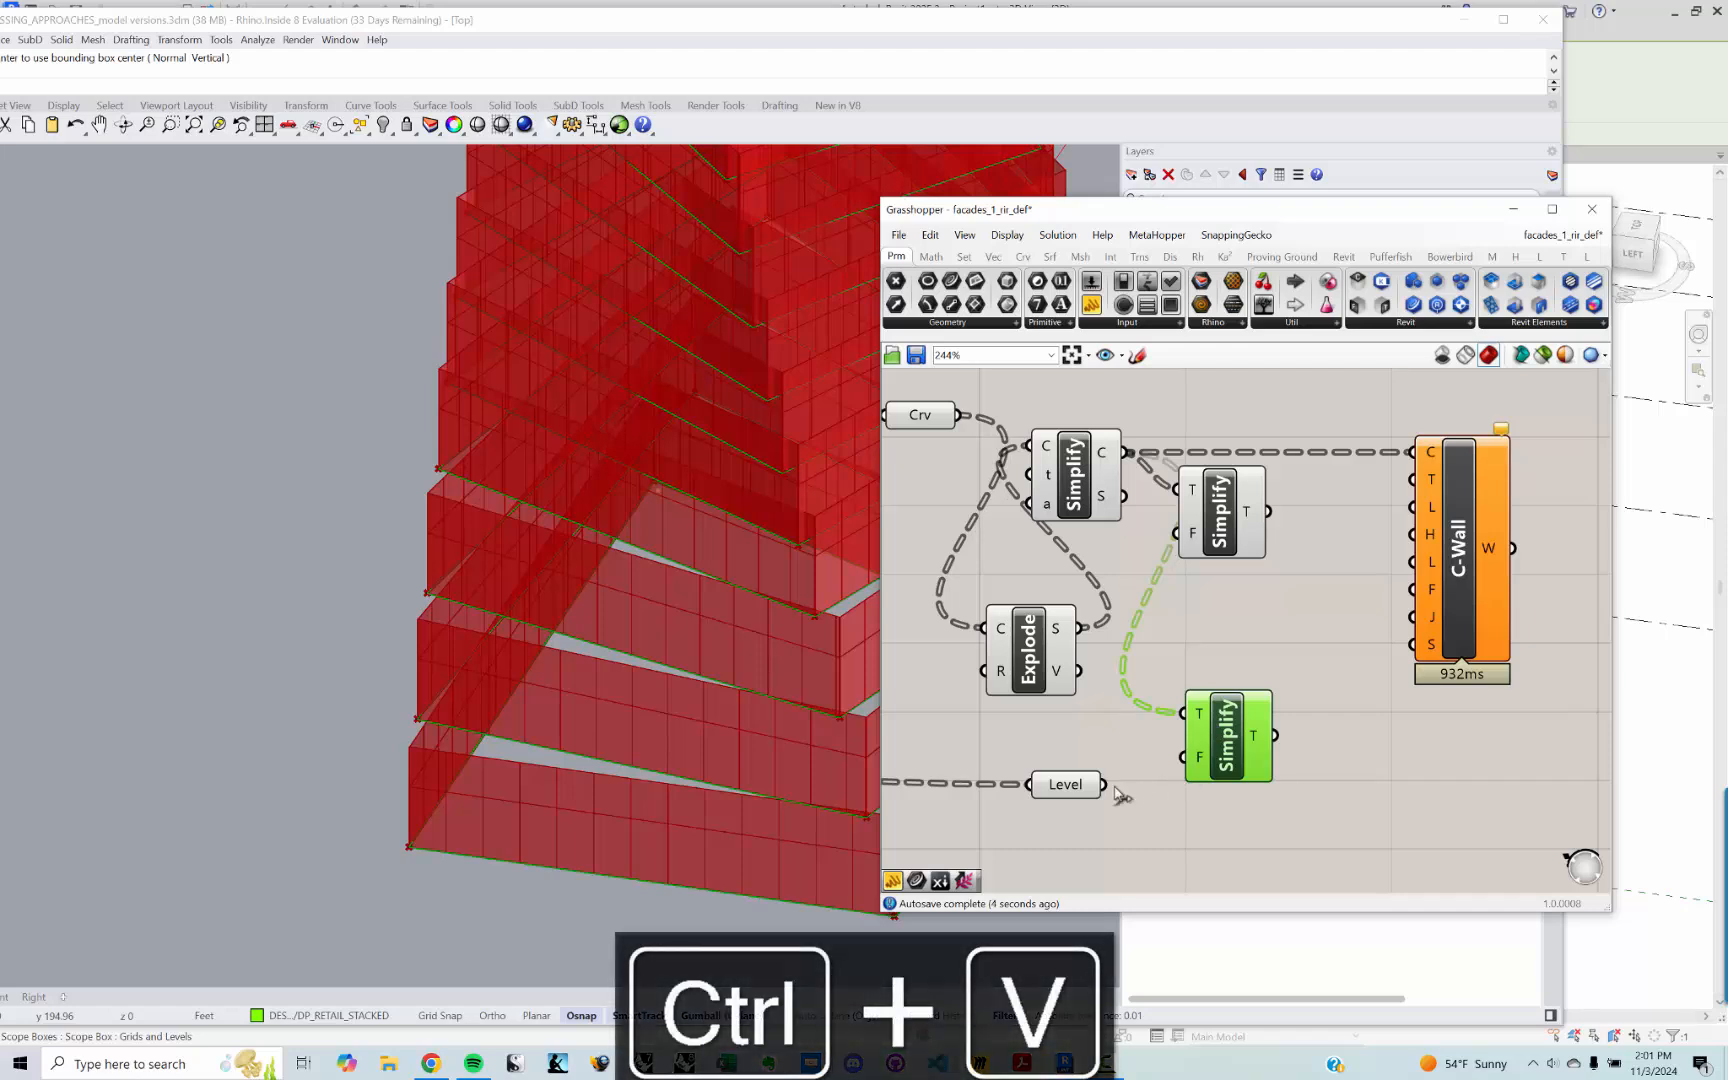
pyautogui.moveTo(1104, 784); pyautogui.dragTo(1183, 713)
pyautogui.moveTo(1255, 738)
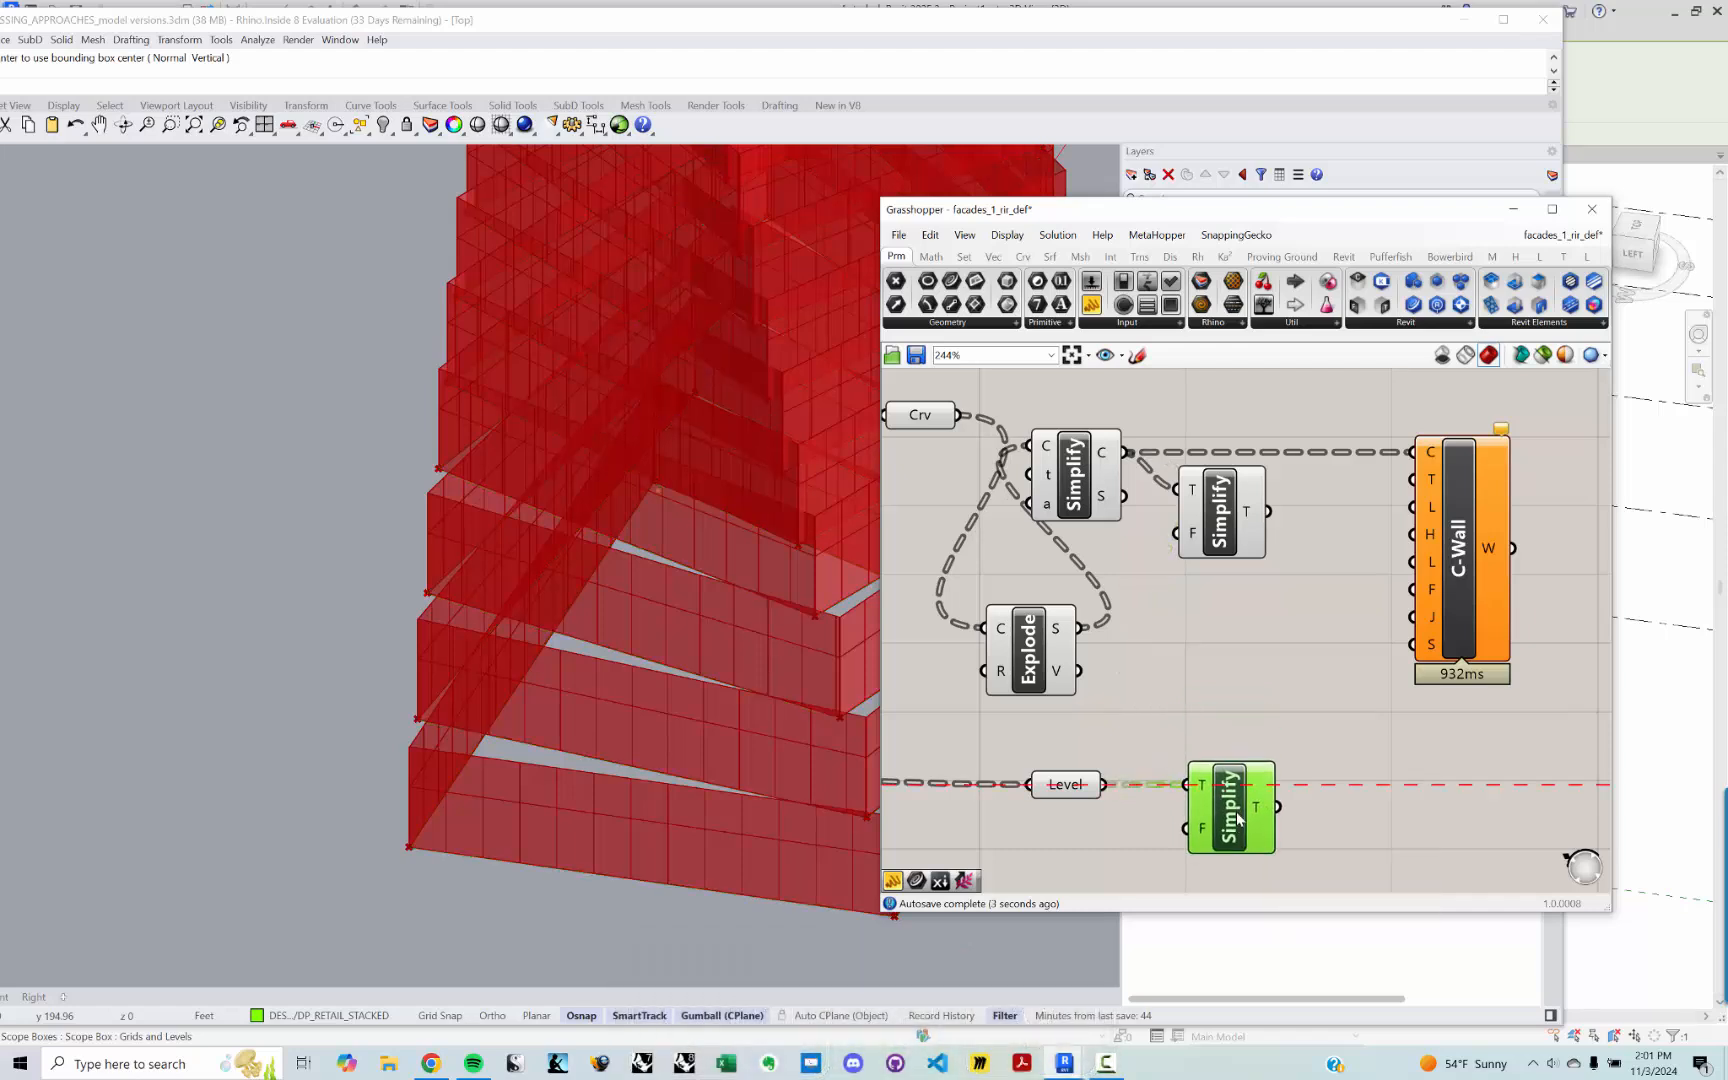
# Step: Move the C-Wall component farther away and shift the curves' Simplify Tree slightly away from Simplify Curve
pyautogui.moveTo(1214, 765); pyautogui.dragTo(1136, 668, button='right')
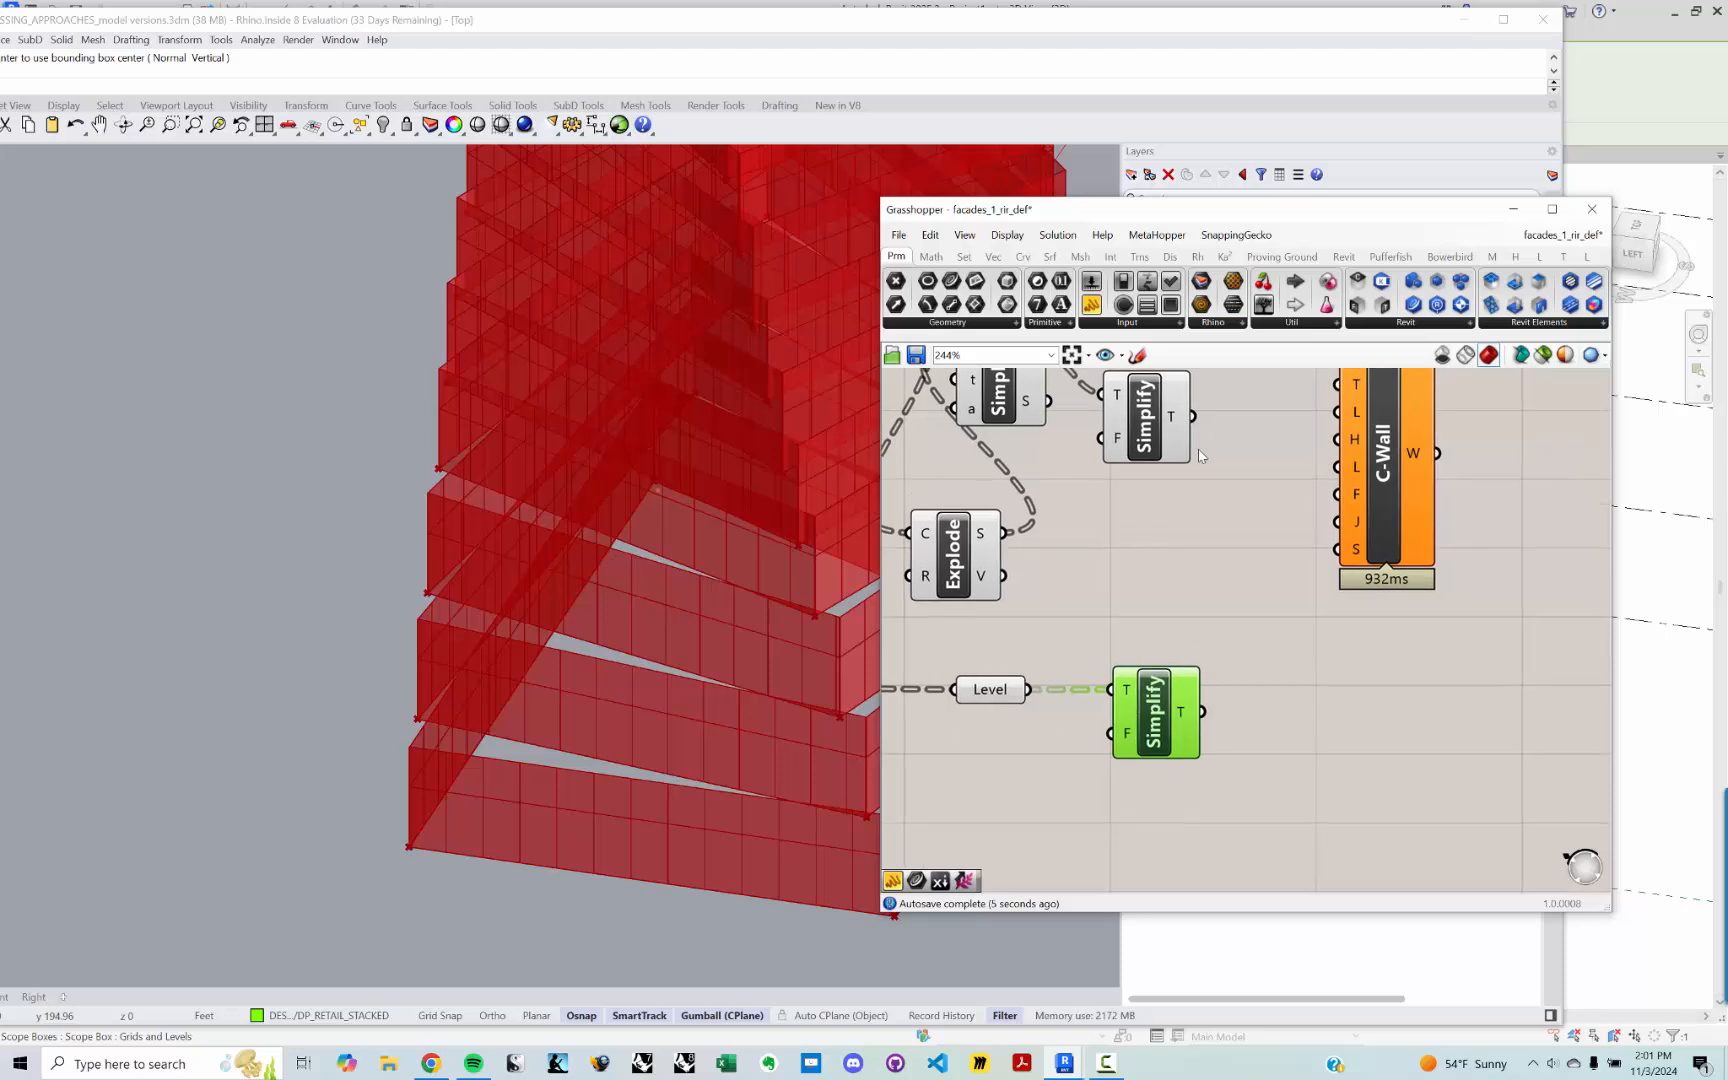
pyautogui.moveTo(1203, 456); pyautogui.dragTo(1297, 625, button='right')
pyautogui.scroll(-3, 1258, 592)
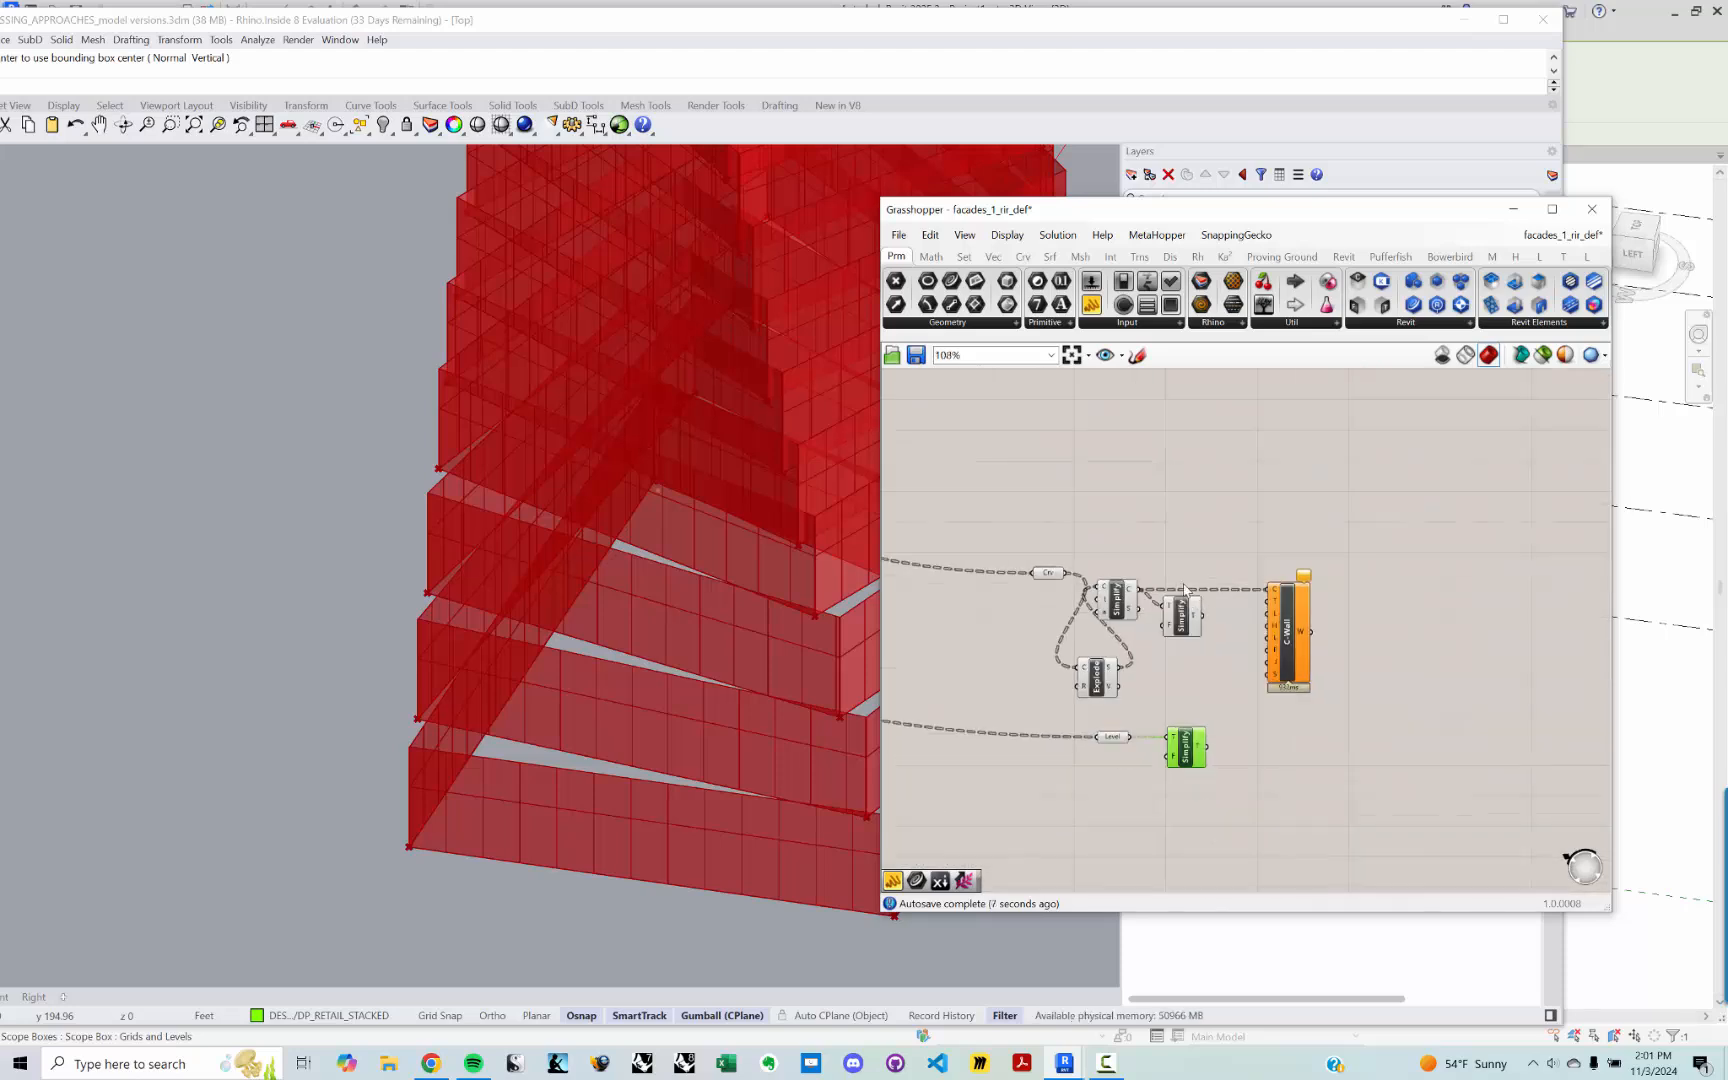
pyautogui.moveTo(1273, 563); pyautogui.dragTo(1417, 565)
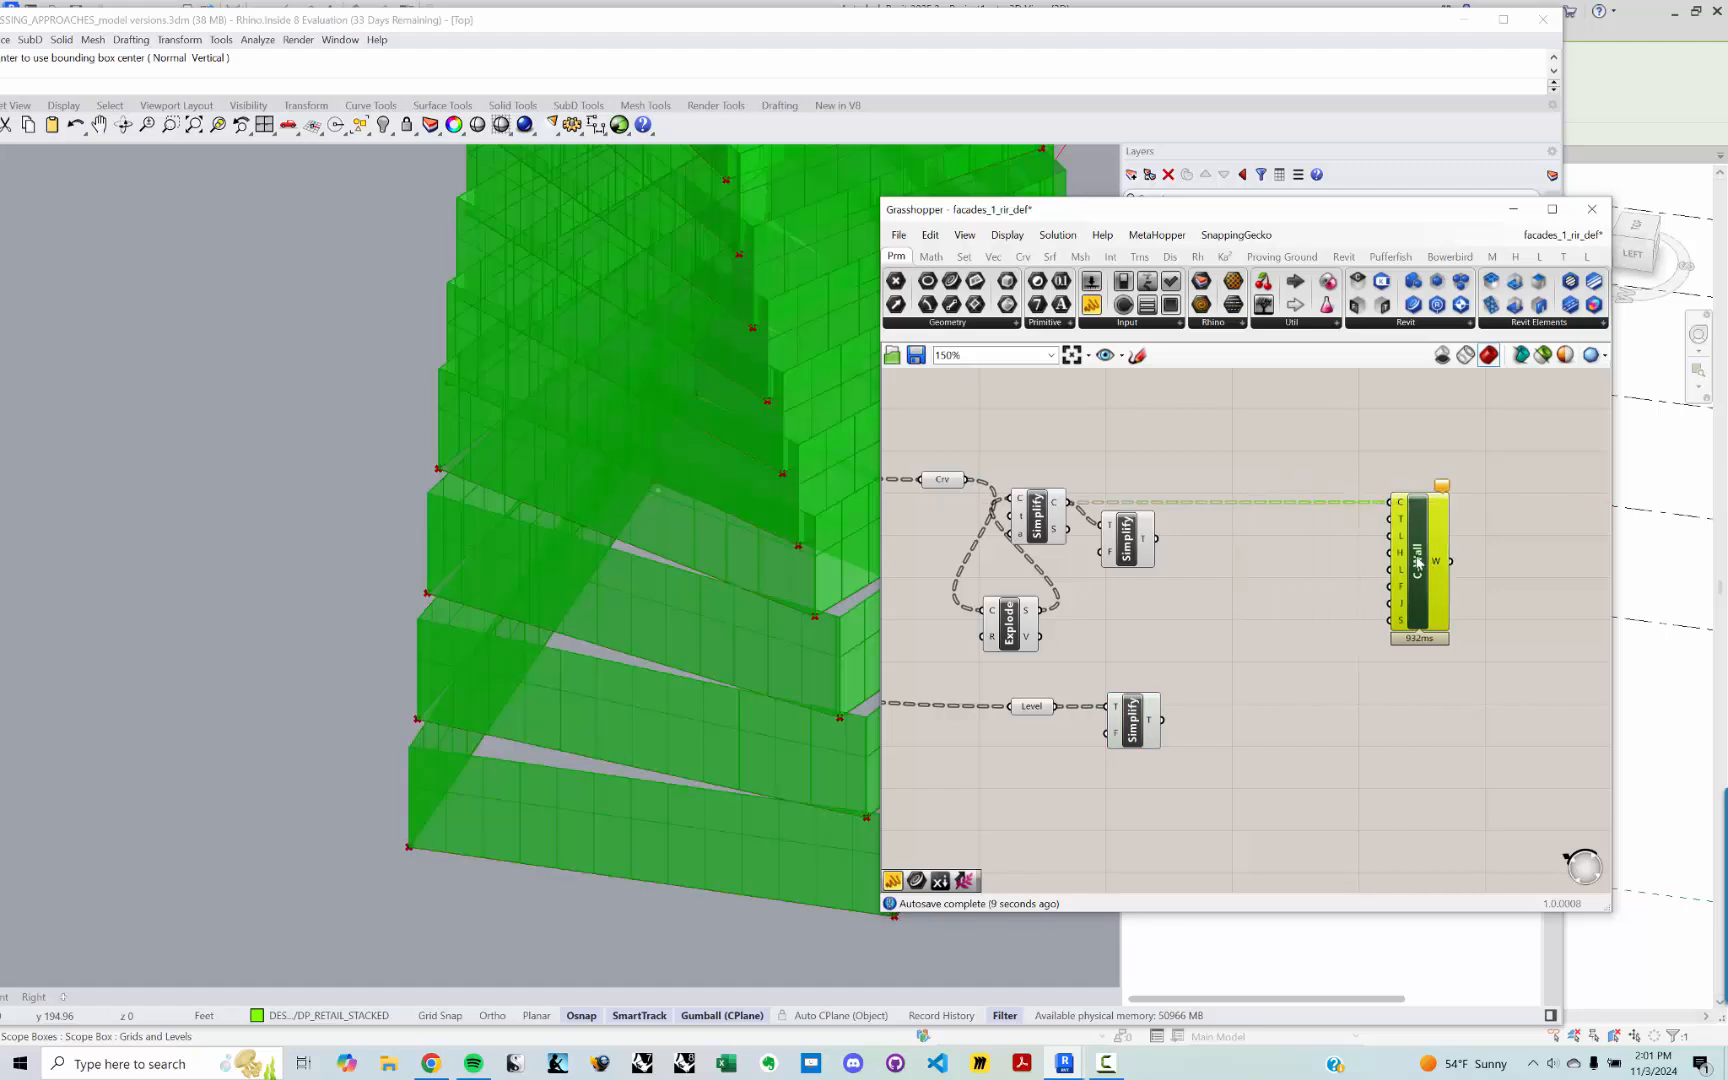
pyautogui.moveTo(1120, 560); pyautogui.dragTo(1140, 562)
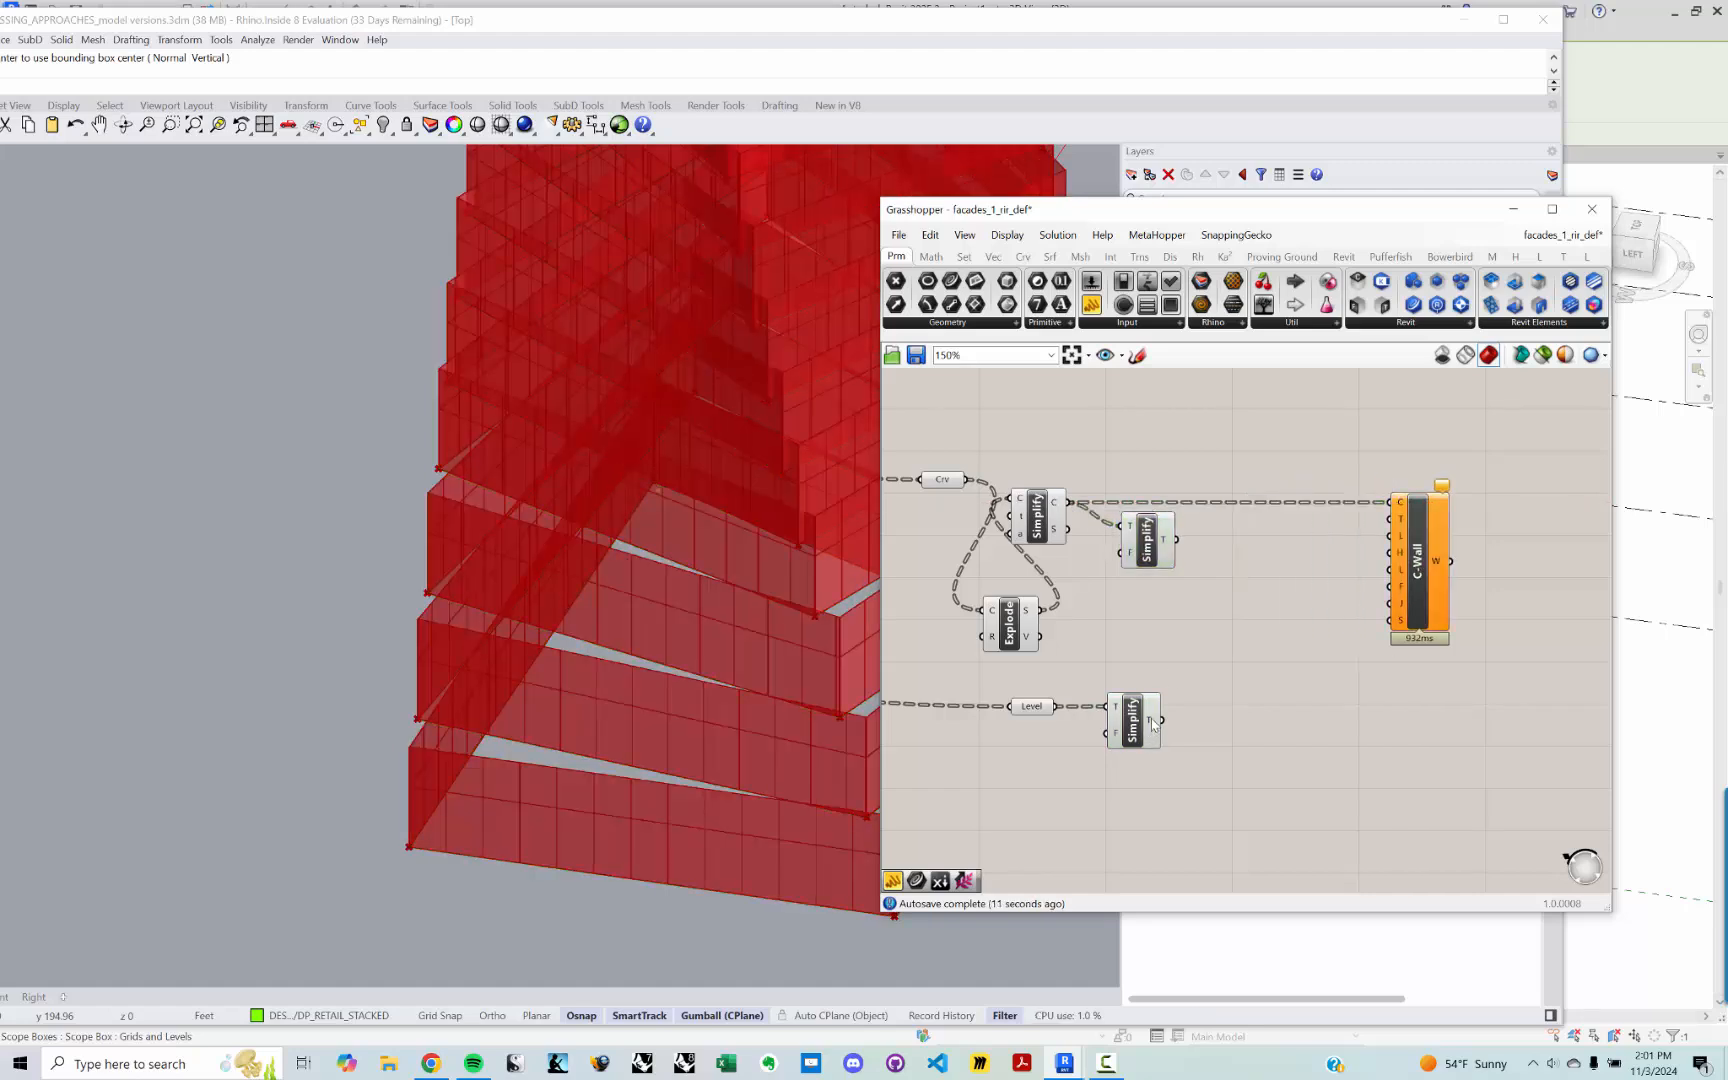
pyautogui.scroll(2, 1192, 725)
pyautogui.doubleClick(1219, 735)
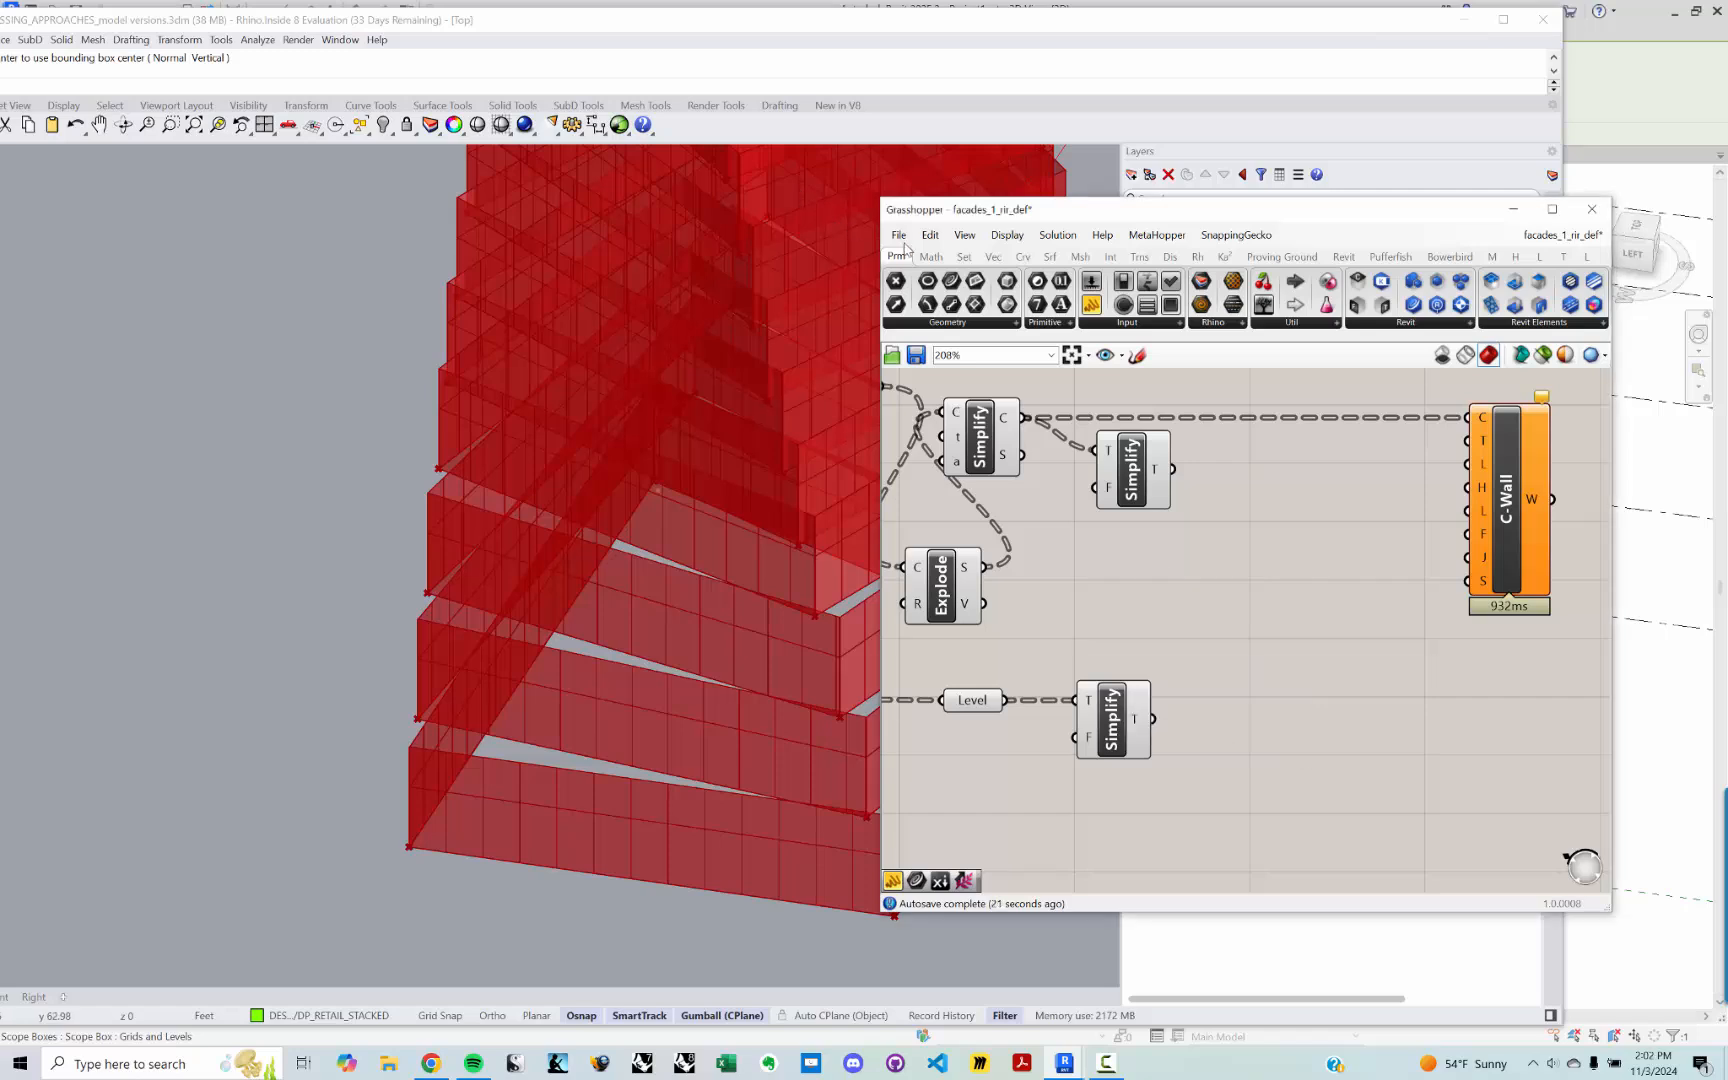
pyautogui.click(900, 236)
pyautogui.click(900, 236)
# Step: Widen the Grasshopper window and place a Split Tree component beyond the levels' Simplify Tree, leaving a gap between them
pyautogui.moveTo(880, 320); pyautogui.dragTo(590, 320)
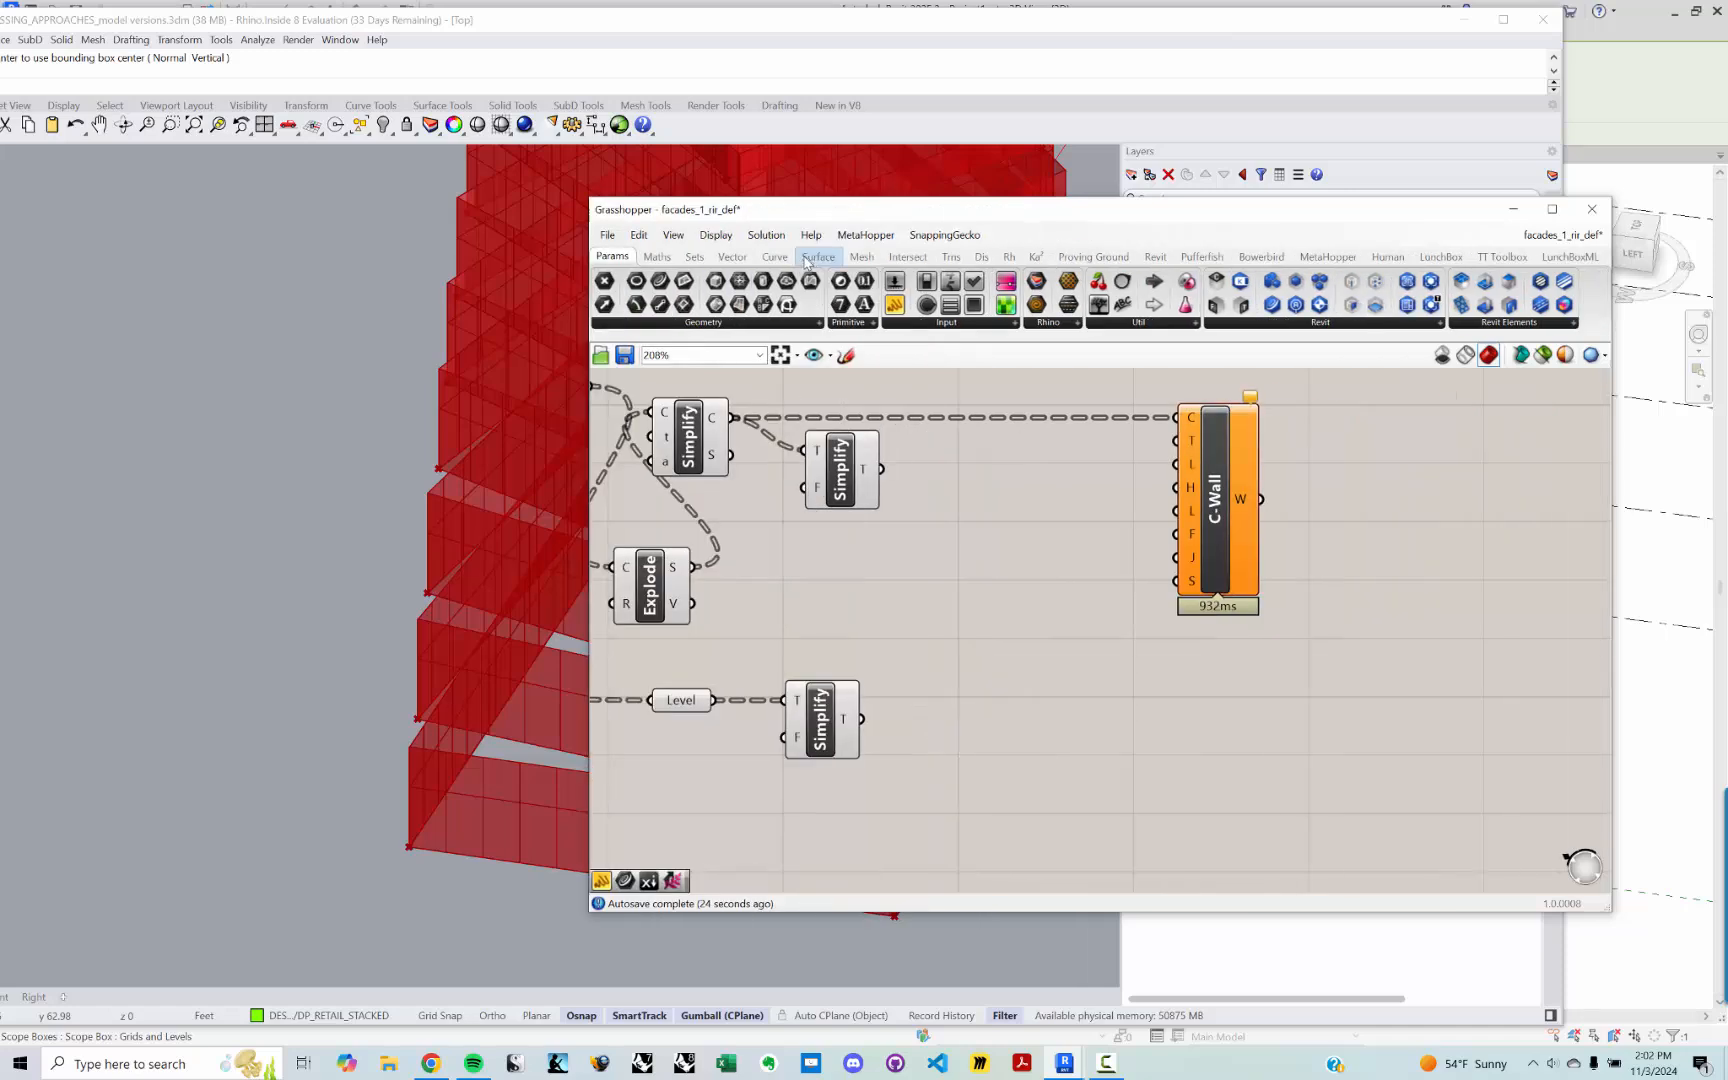
pyautogui.click(695, 257)
pyautogui.click(1534, 324)
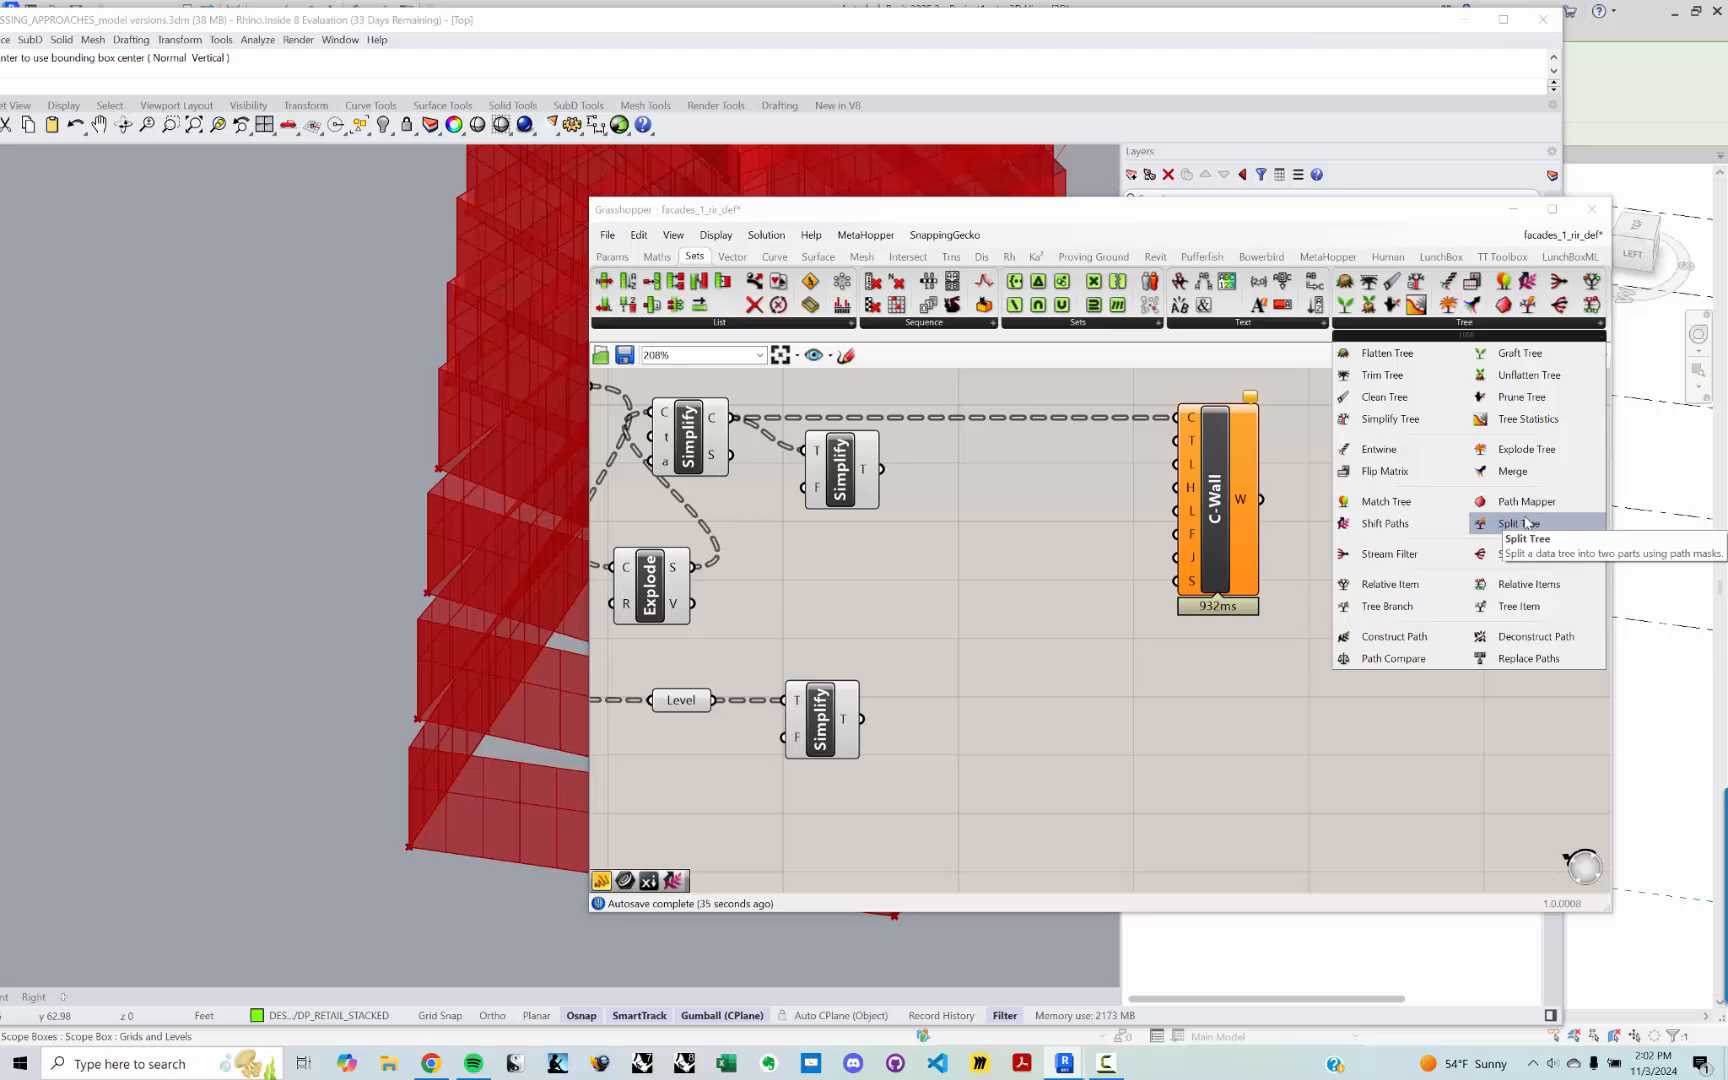
pyautogui.moveTo(1520, 540); pyautogui.dragTo(1022, 695)
pyautogui.scroll(1, 1022, 695)
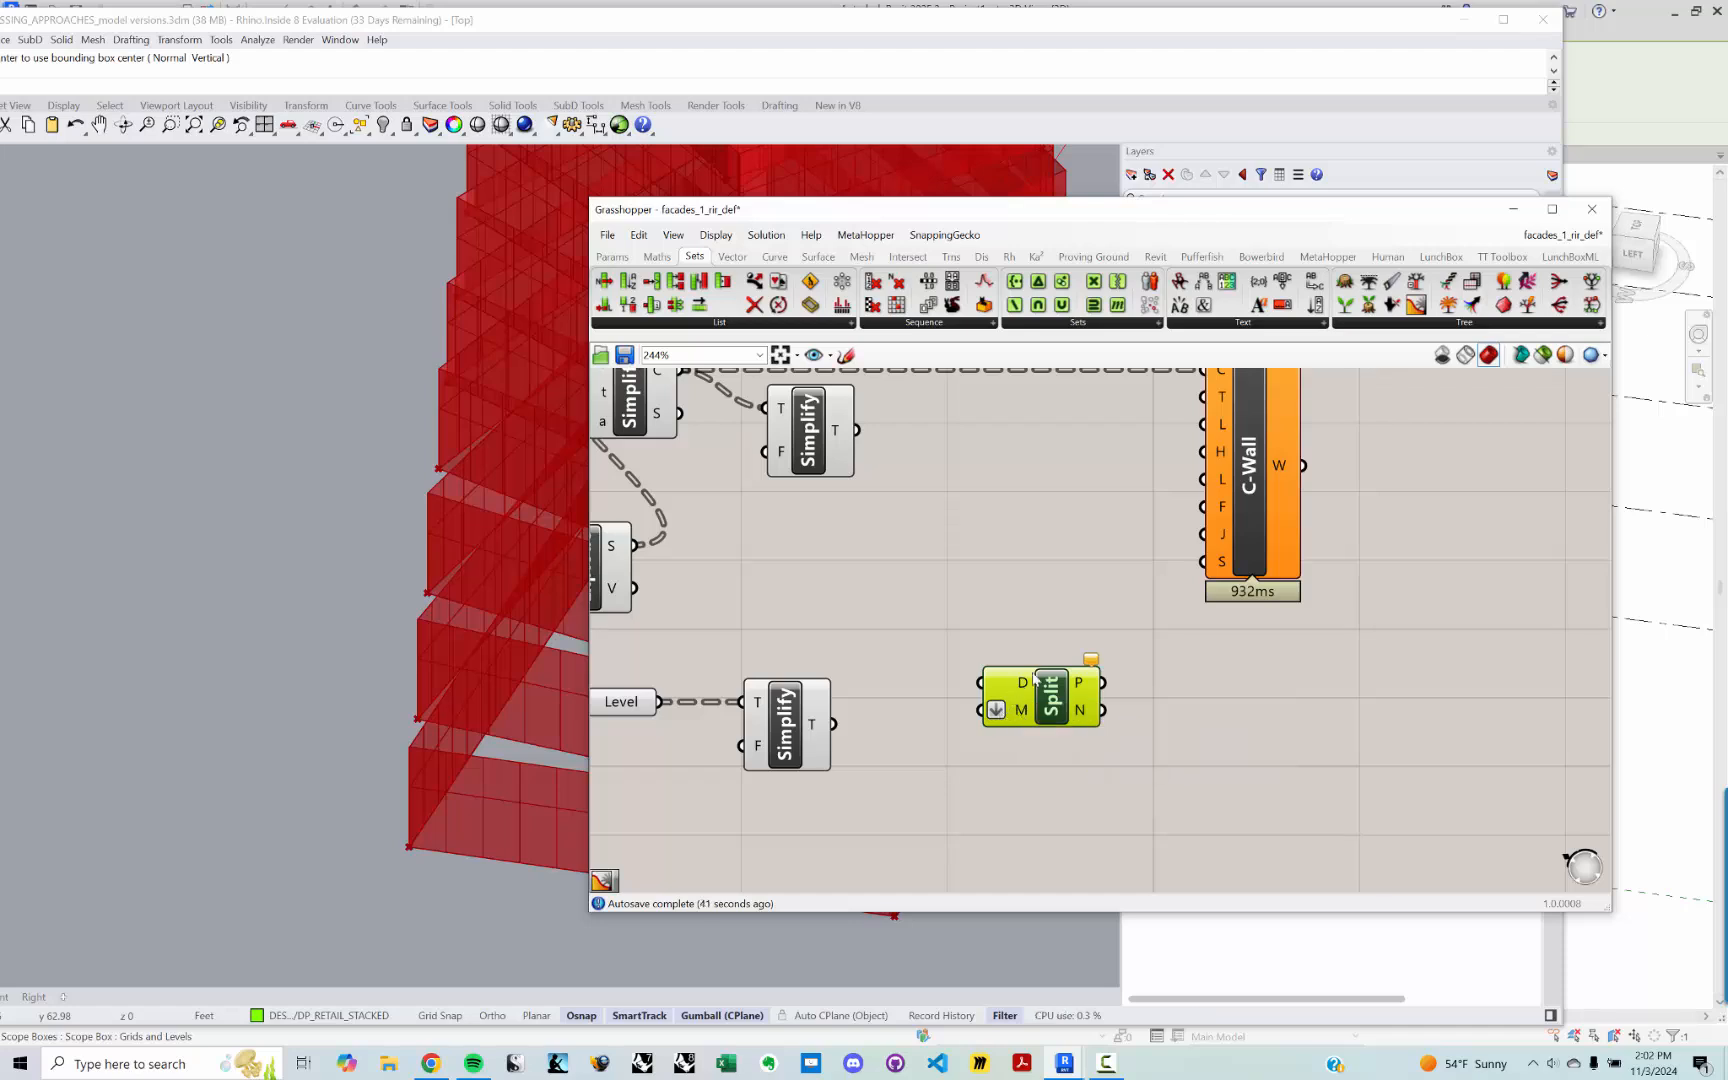
pyautogui.moveTo(1069, 683); pyautogui.dragTo(1099, 690)
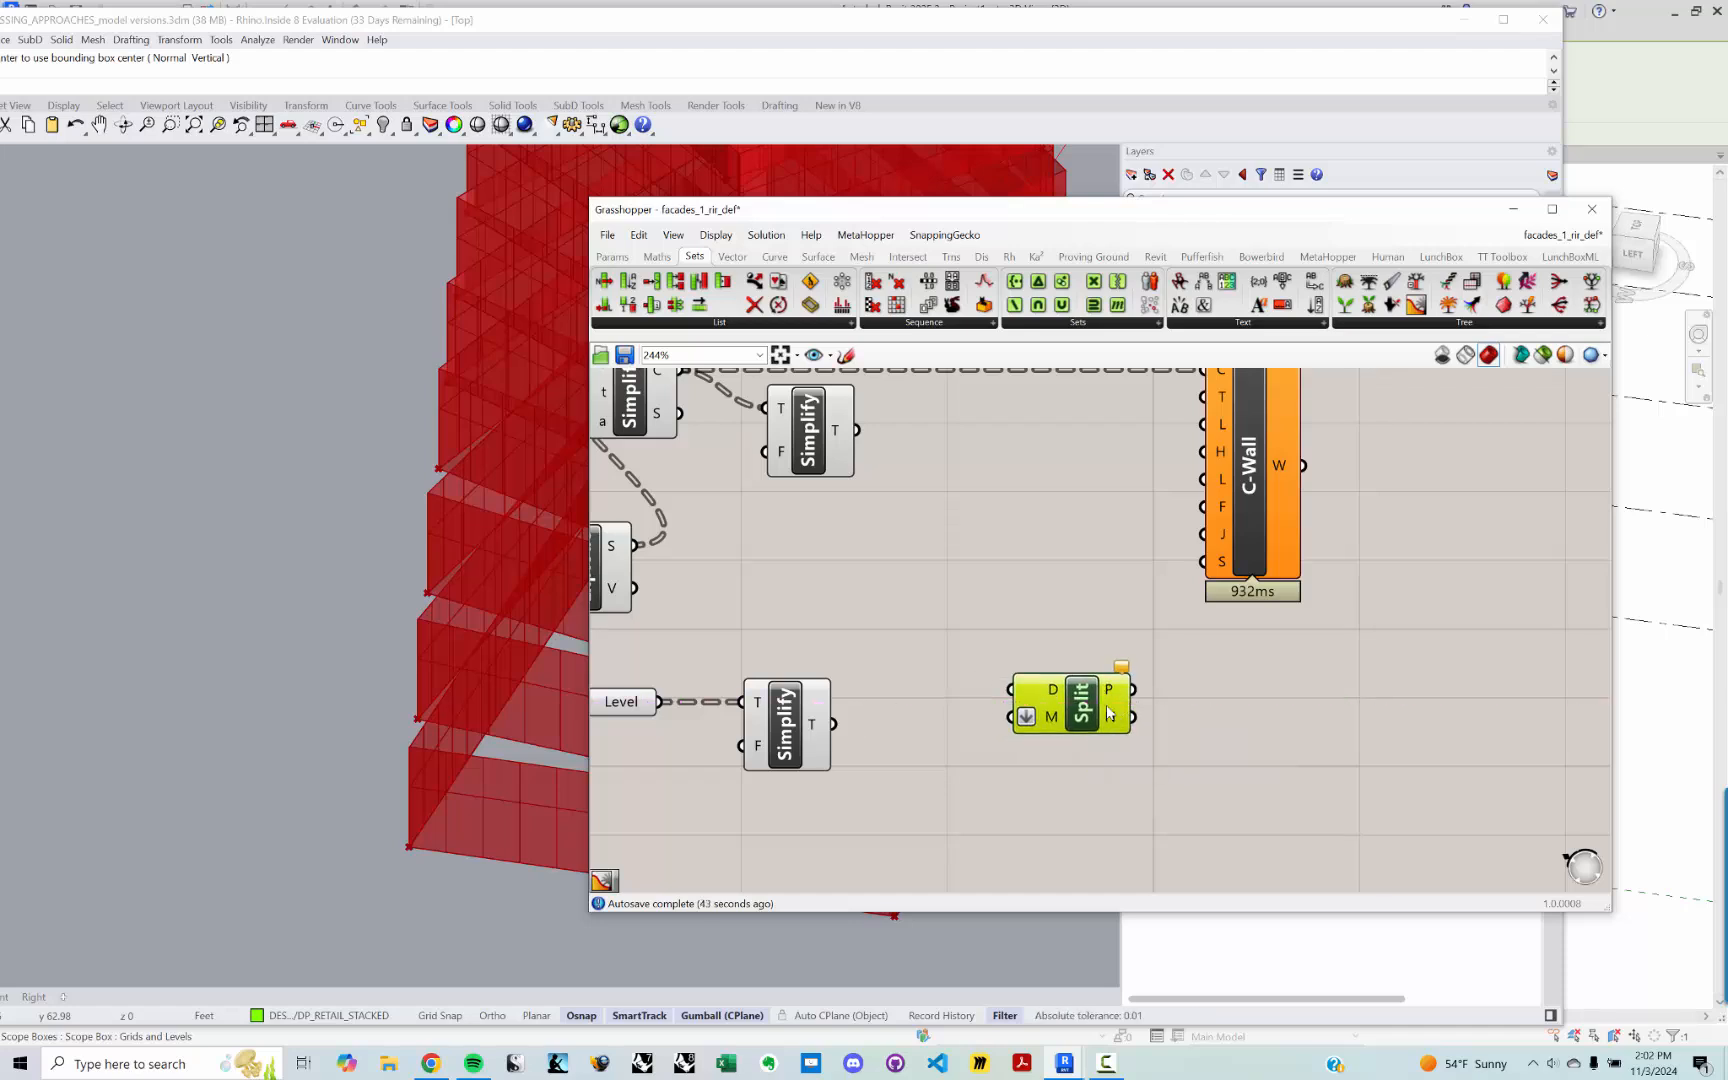
# Step: Connect the levels' Simplify Tree output to the Split Tree's data input and open a component search below the wire
pyautogui.moveTo(912, 731); pyautogui.dragTo(945, 687, button='right')
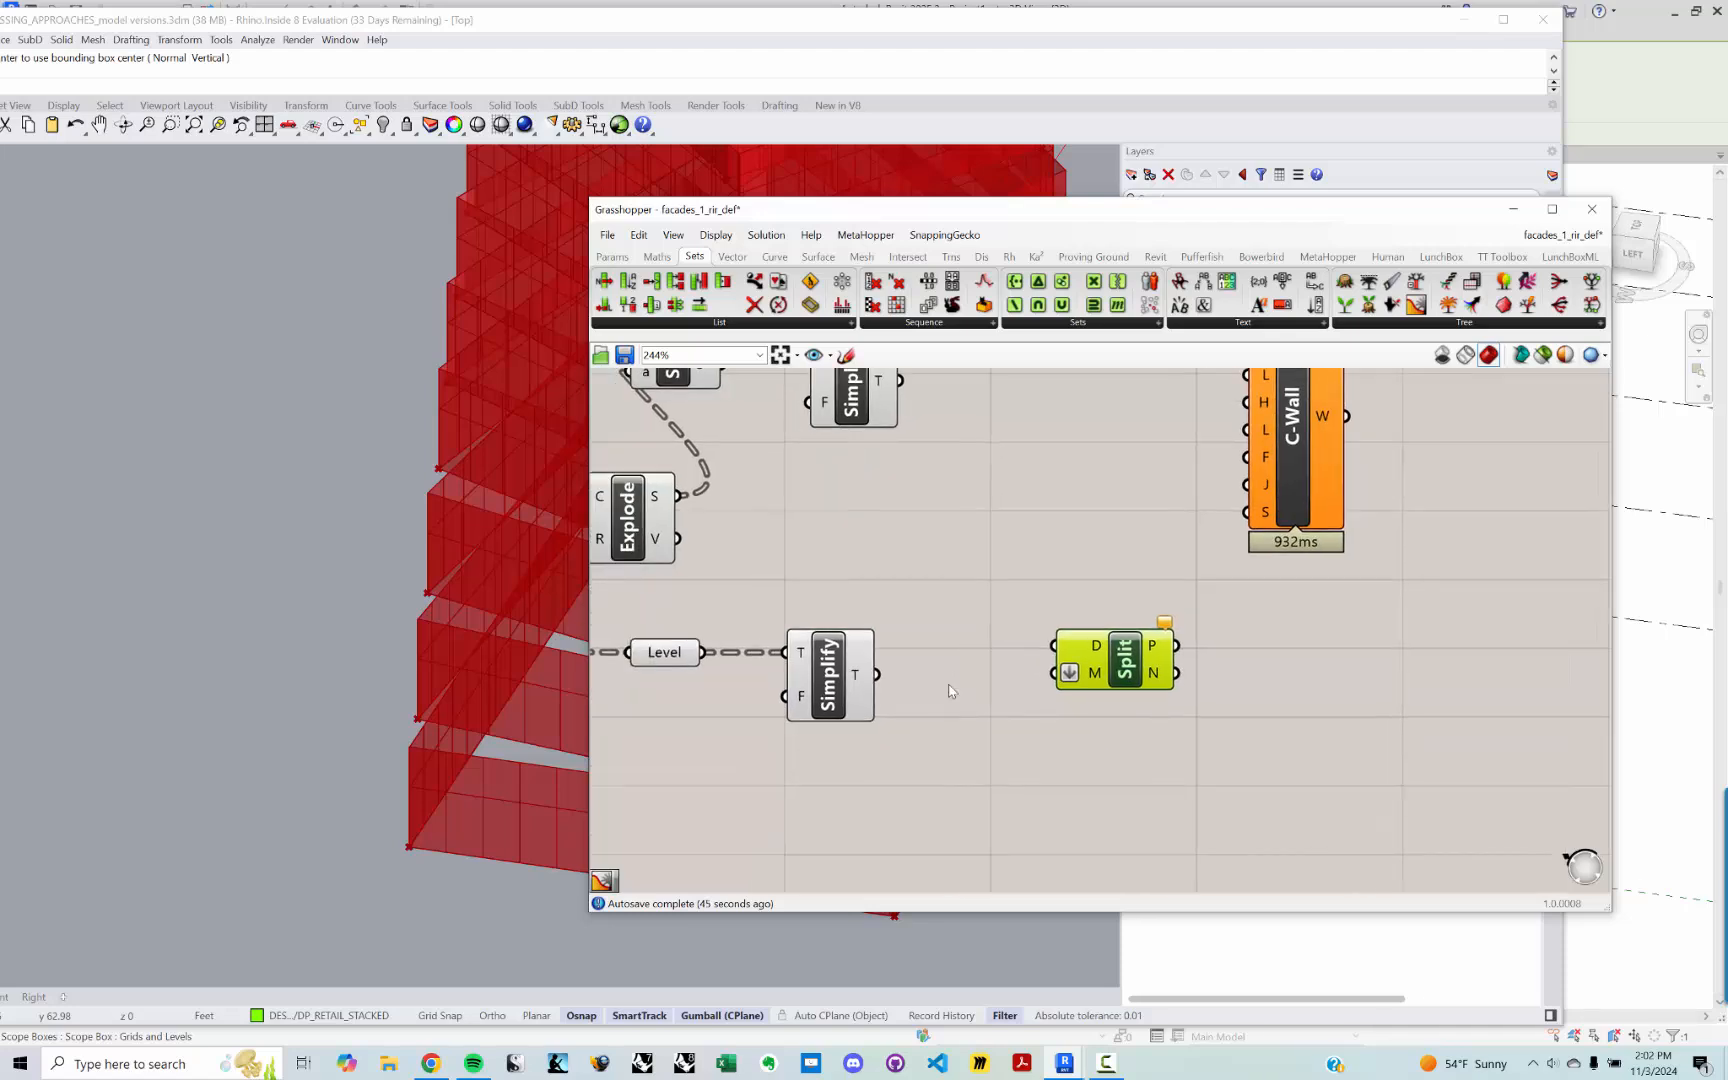
pyautogui.scroll(2, 932, 665)
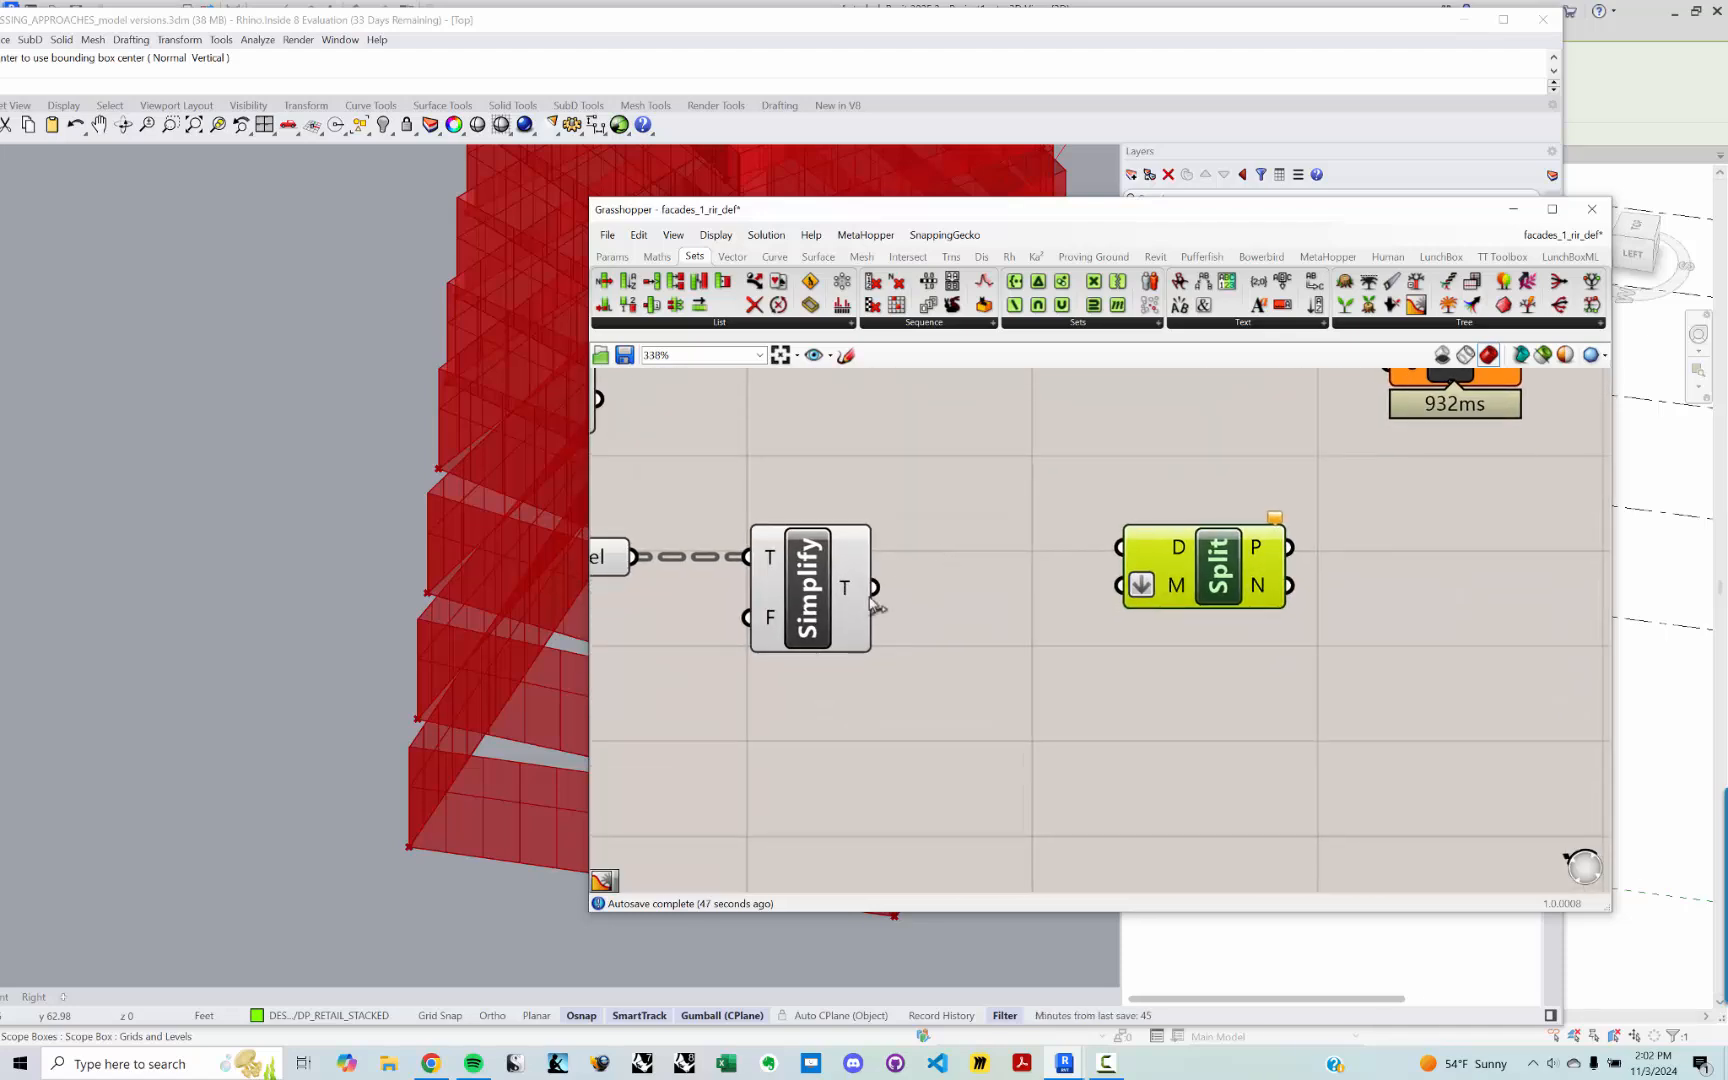
pyautogui.moveTo(874, 588); pyautogui.dragTo(1120, 547)
pyautogui.doubleClick(1029, 717)
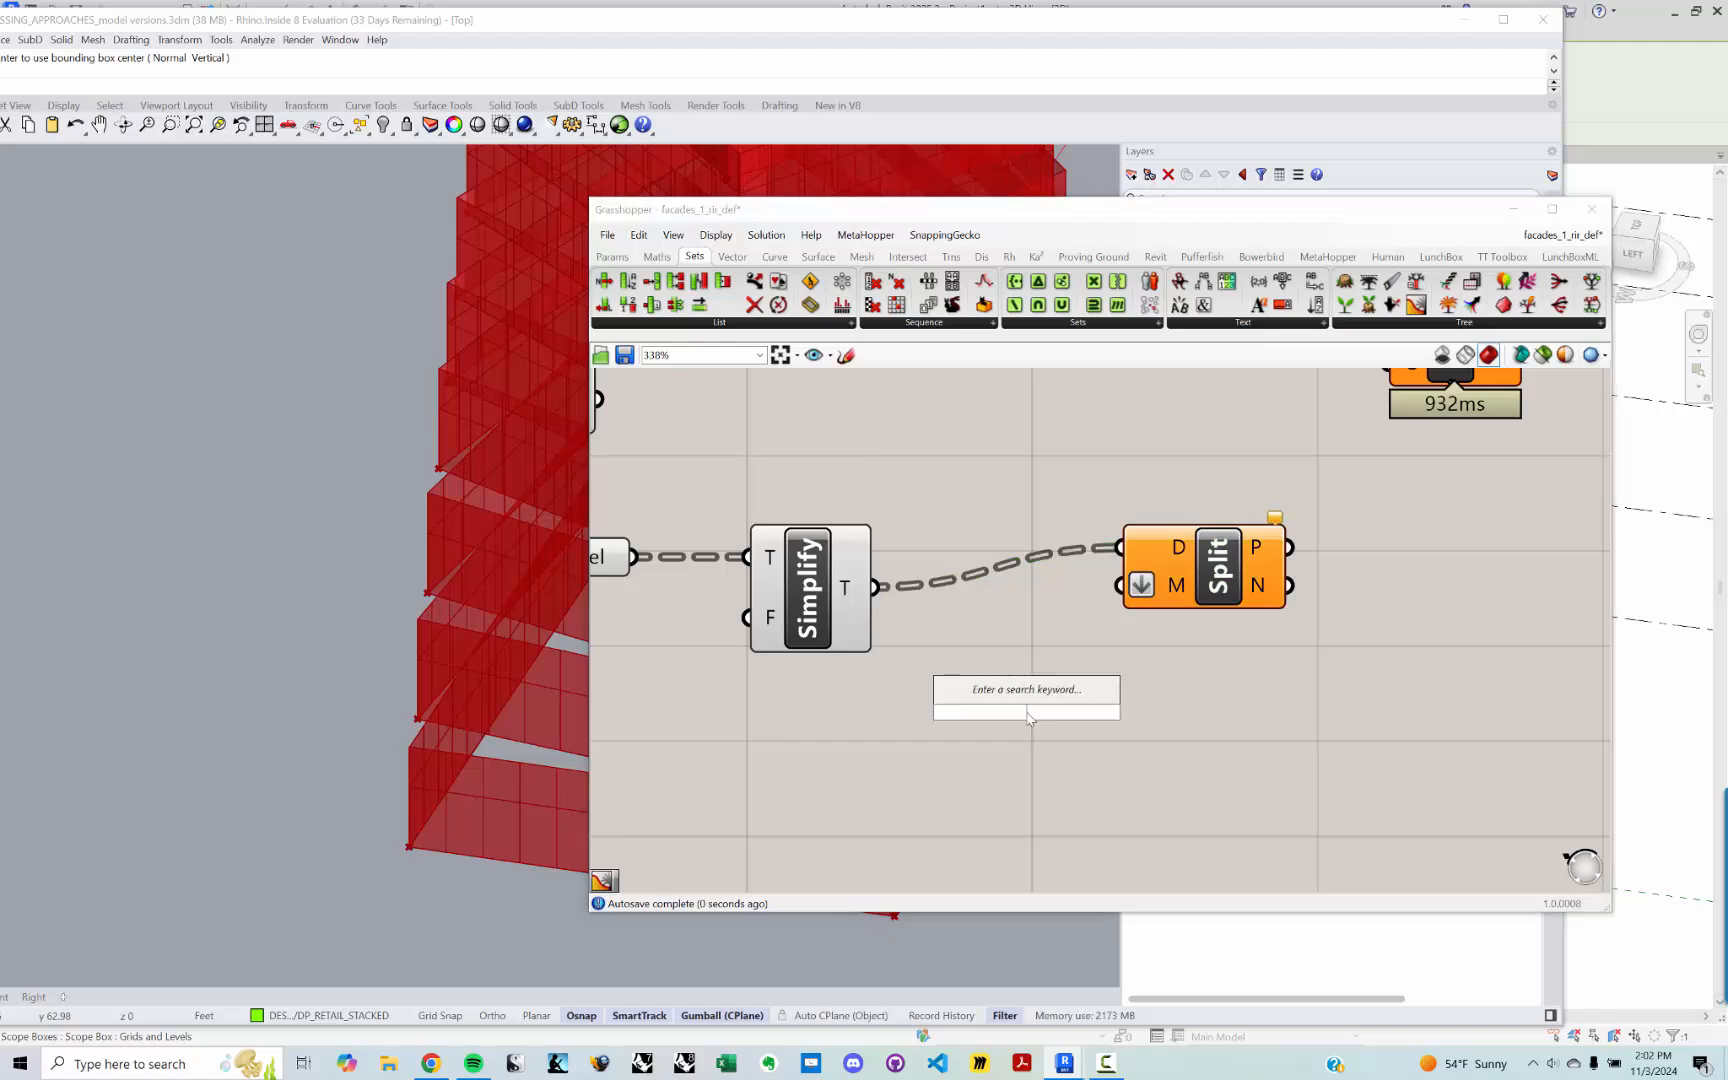
pyautogui.write('branch')
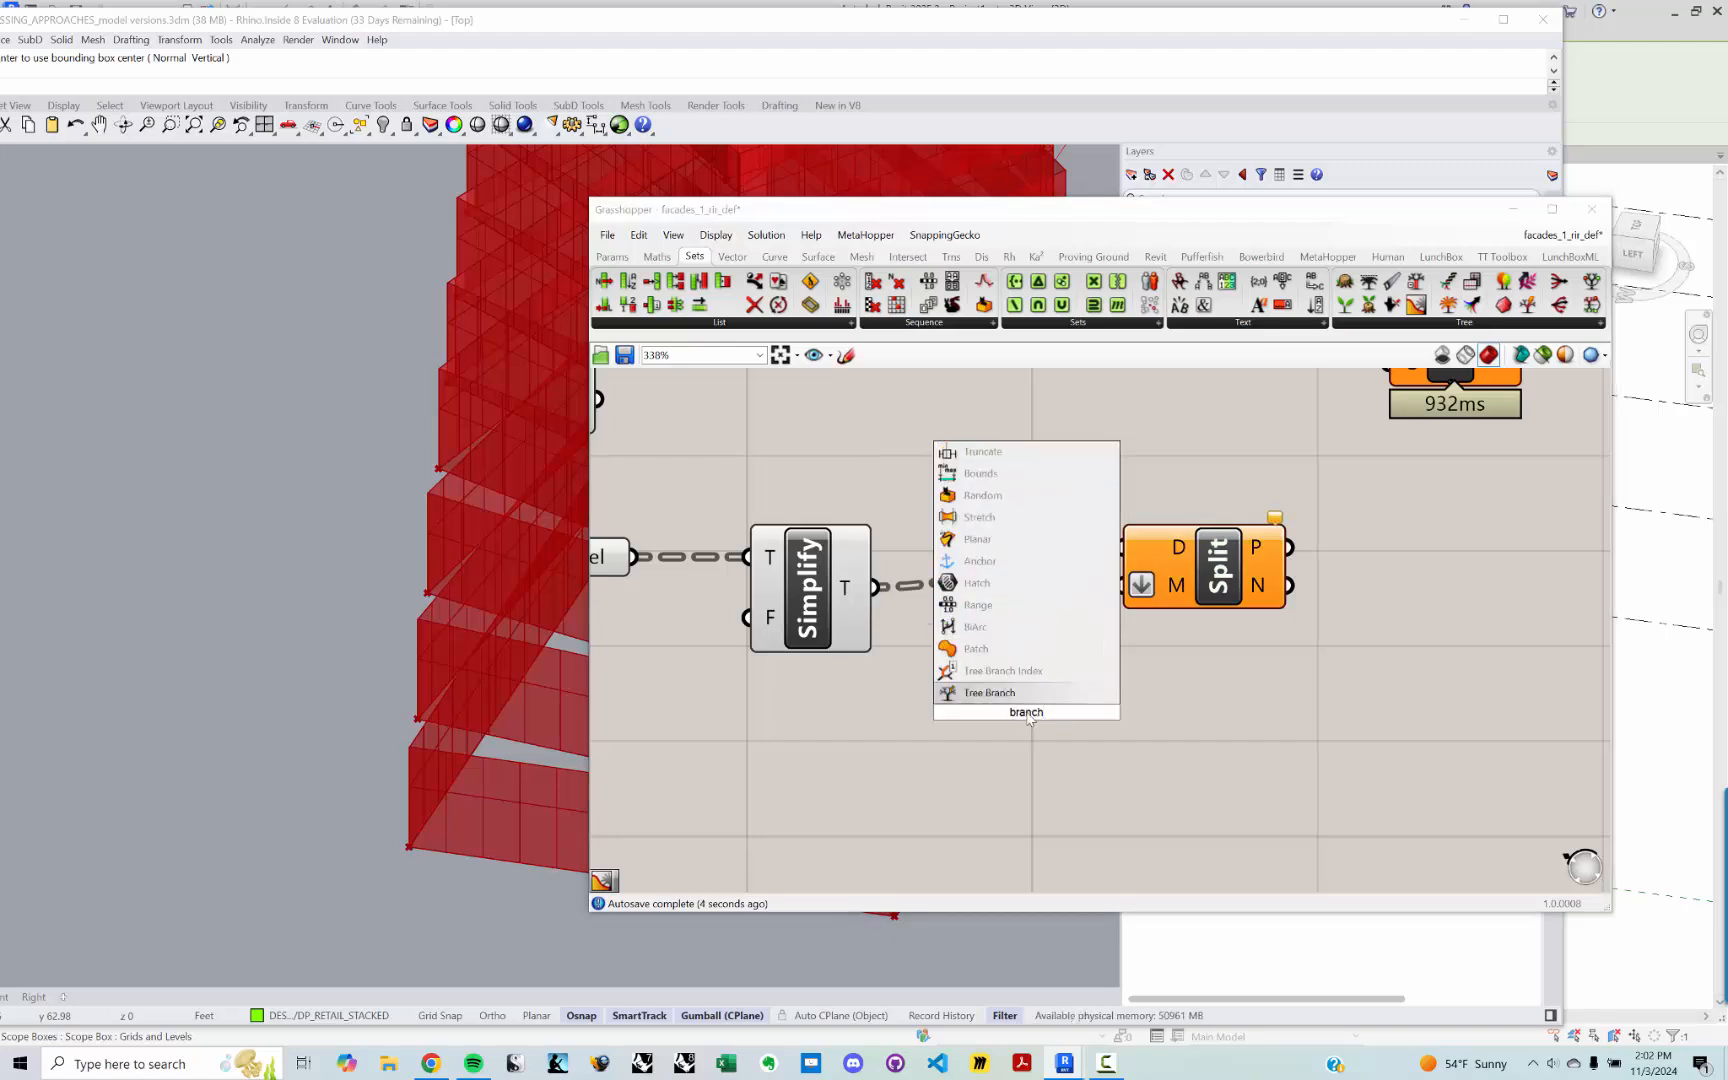
pyautogui.click(1029, 680)
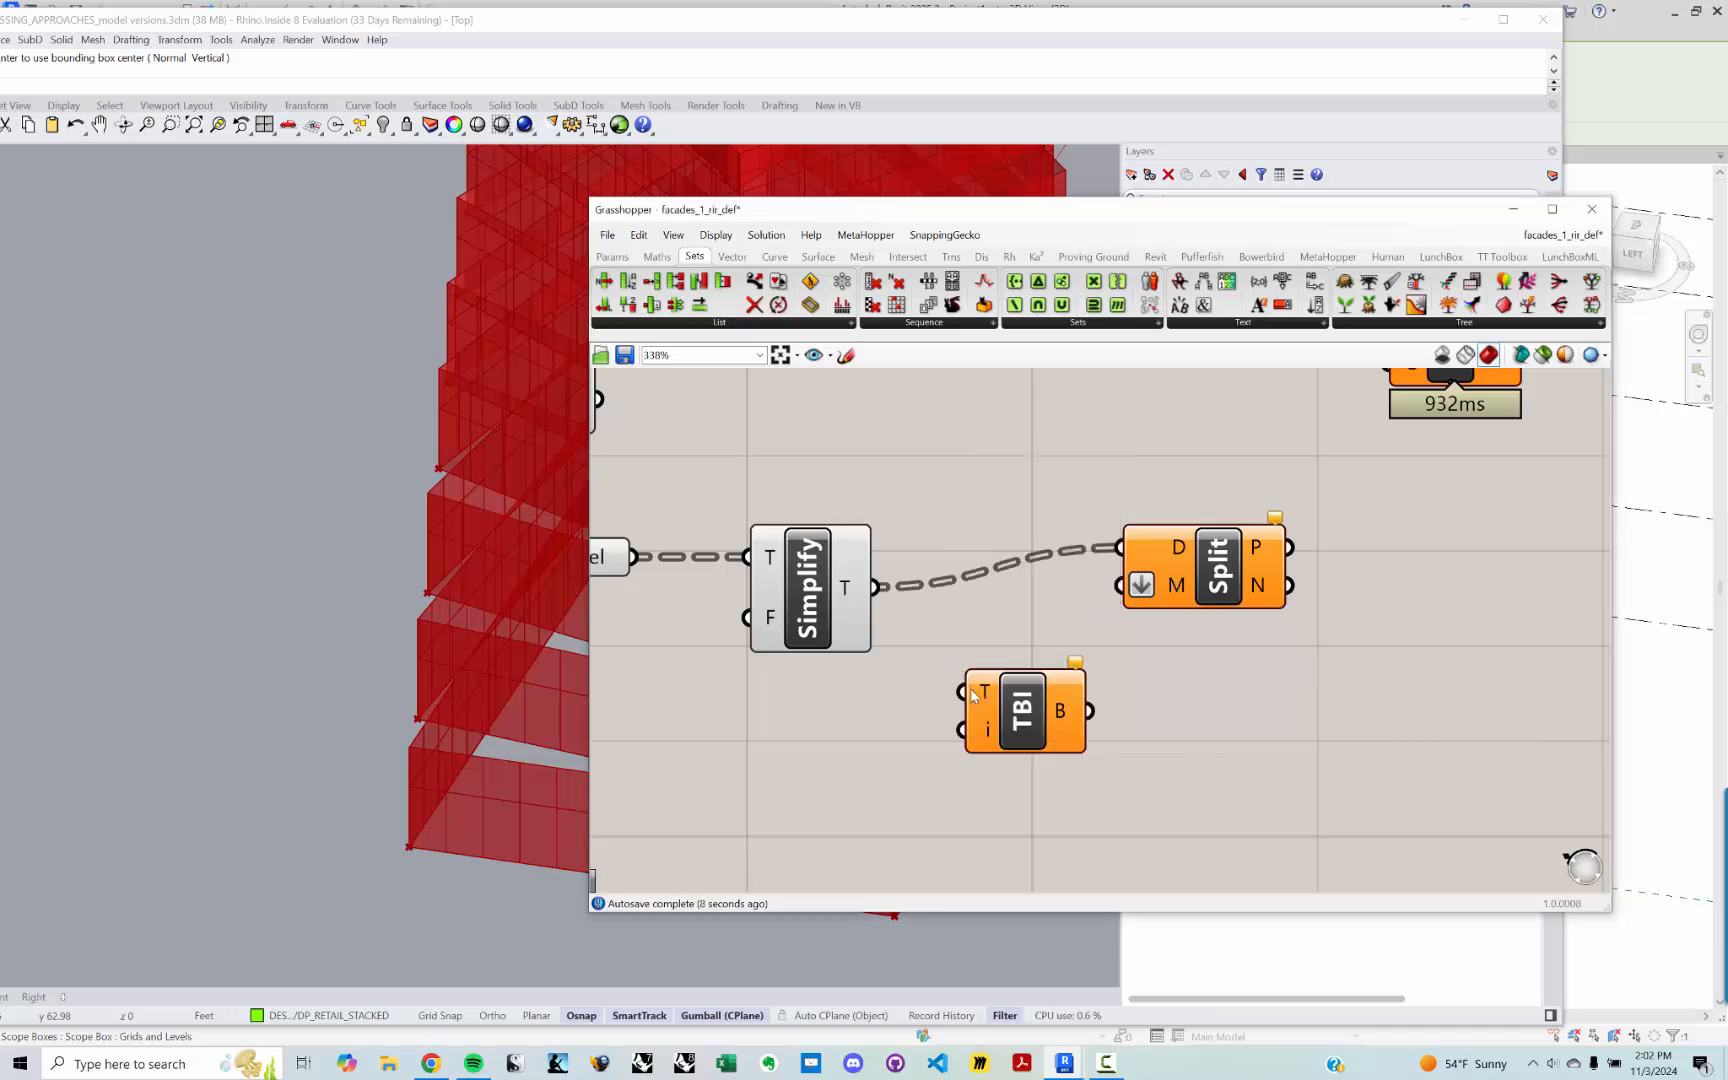
pyautogui.click(1036, 720)
pyautogui.press('Delete')
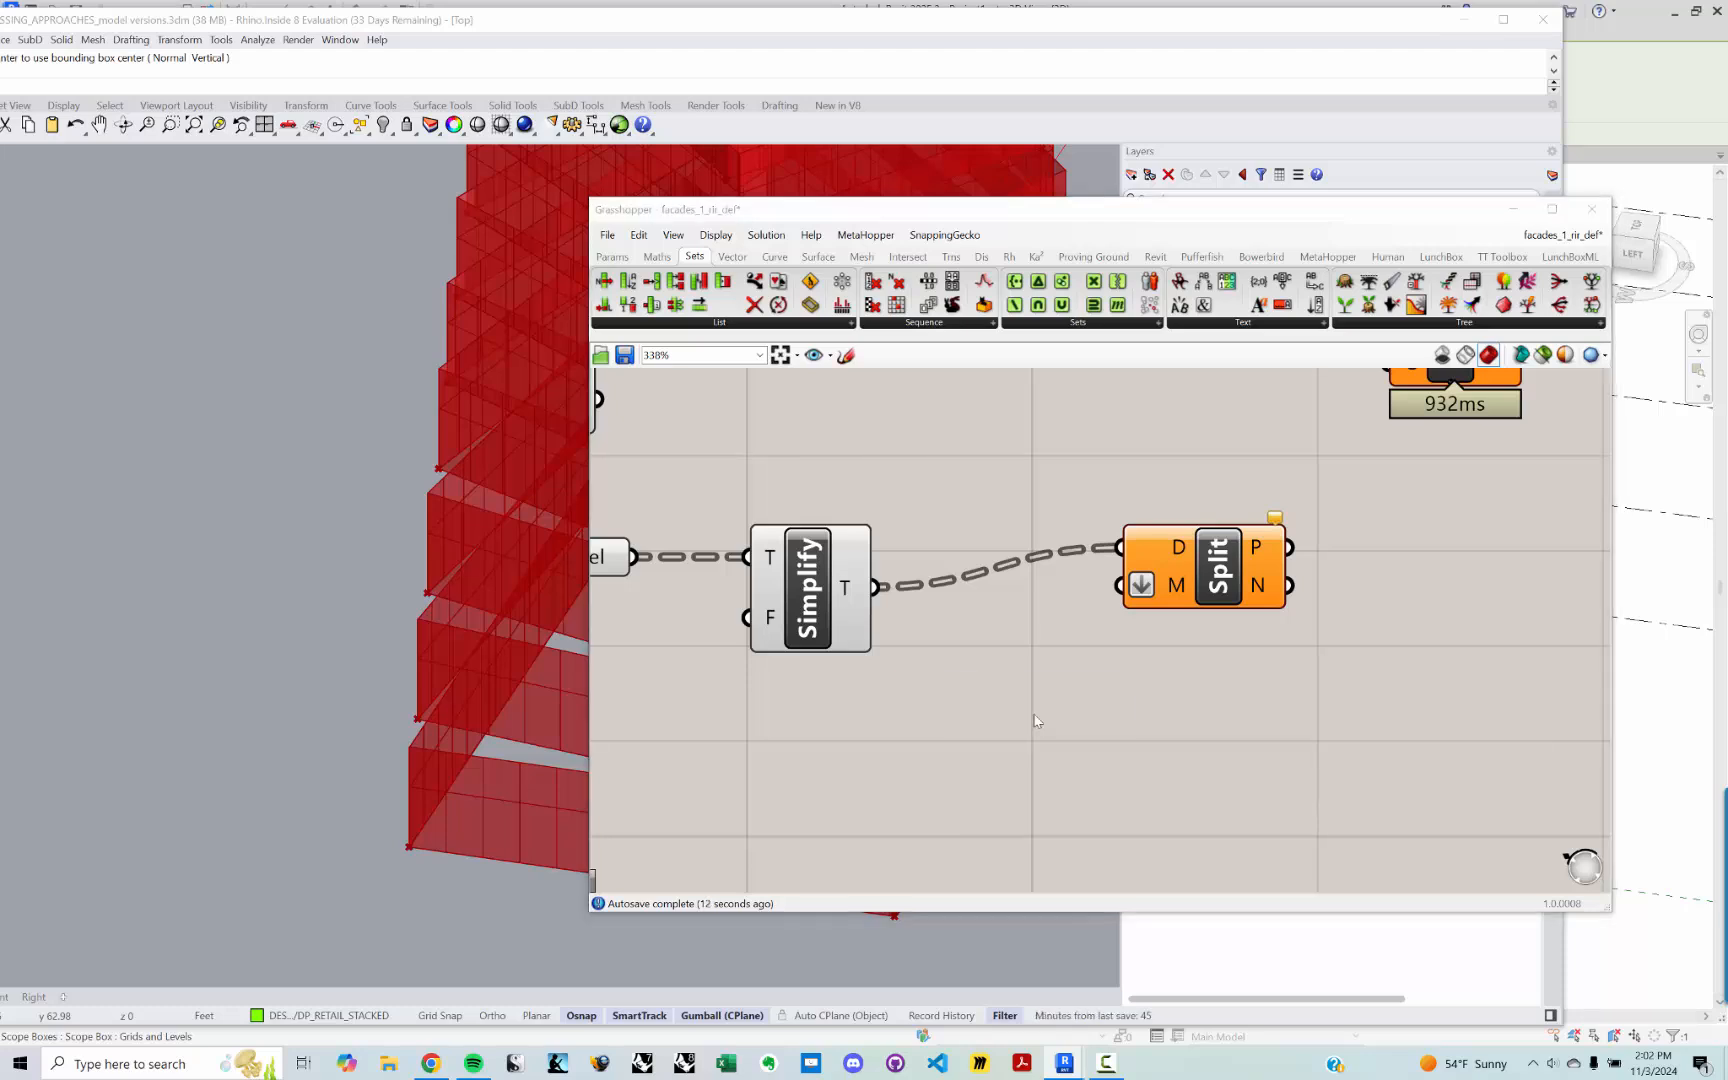
# Step: Add a Tree Branch component to the canvas below the Split component
pyautogui.doubleClick(1036, 720)
pyautogui.write('branch by')
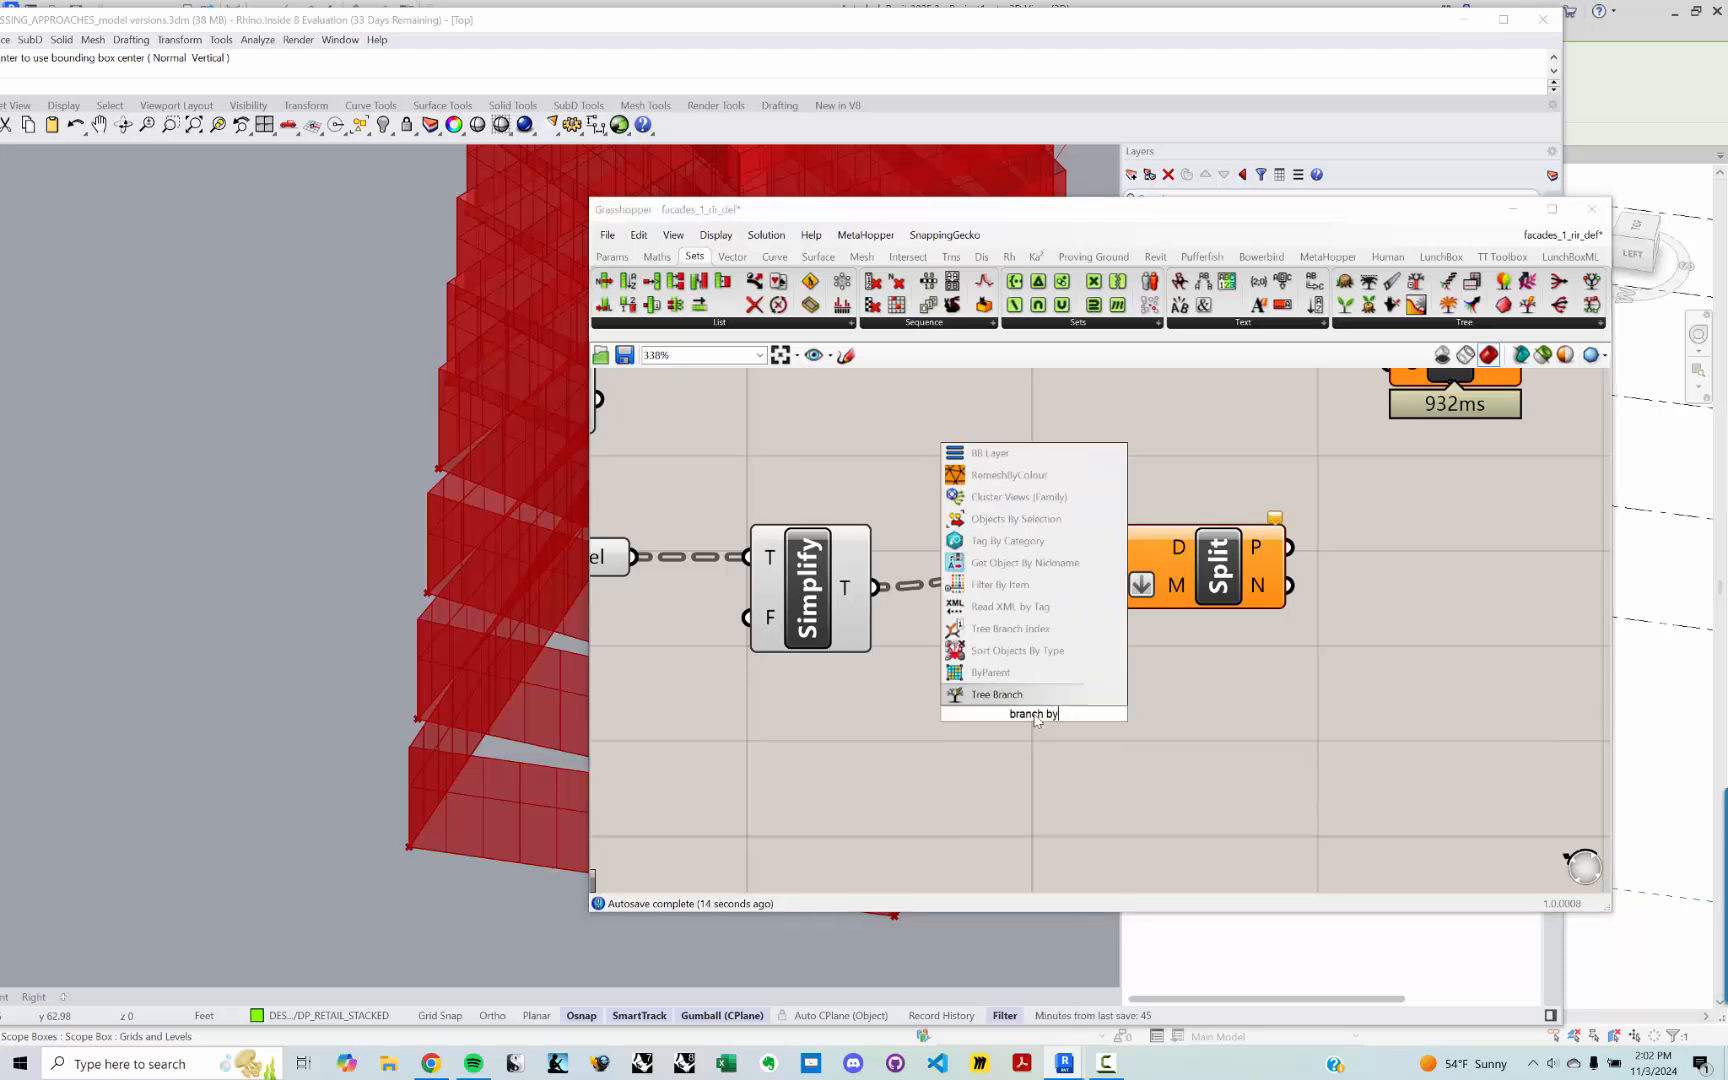
pyautogui.write(' indew')
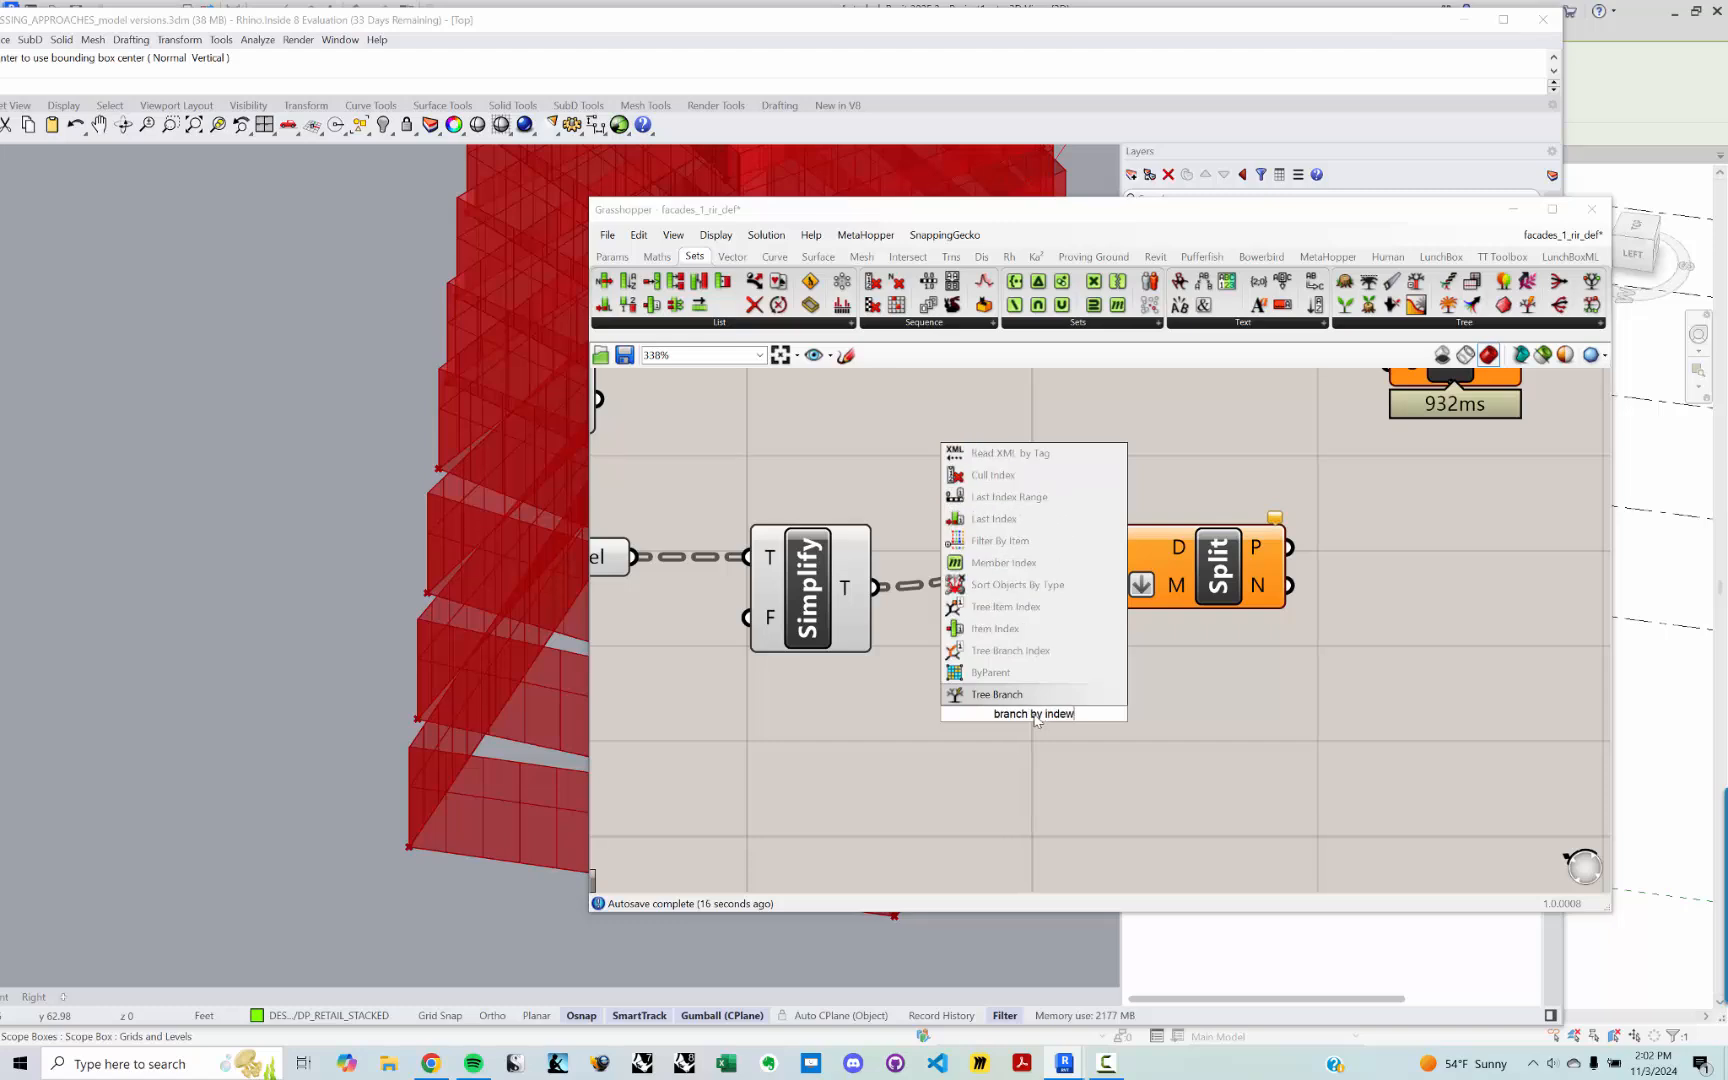
pyautogui.click(1007, 694)
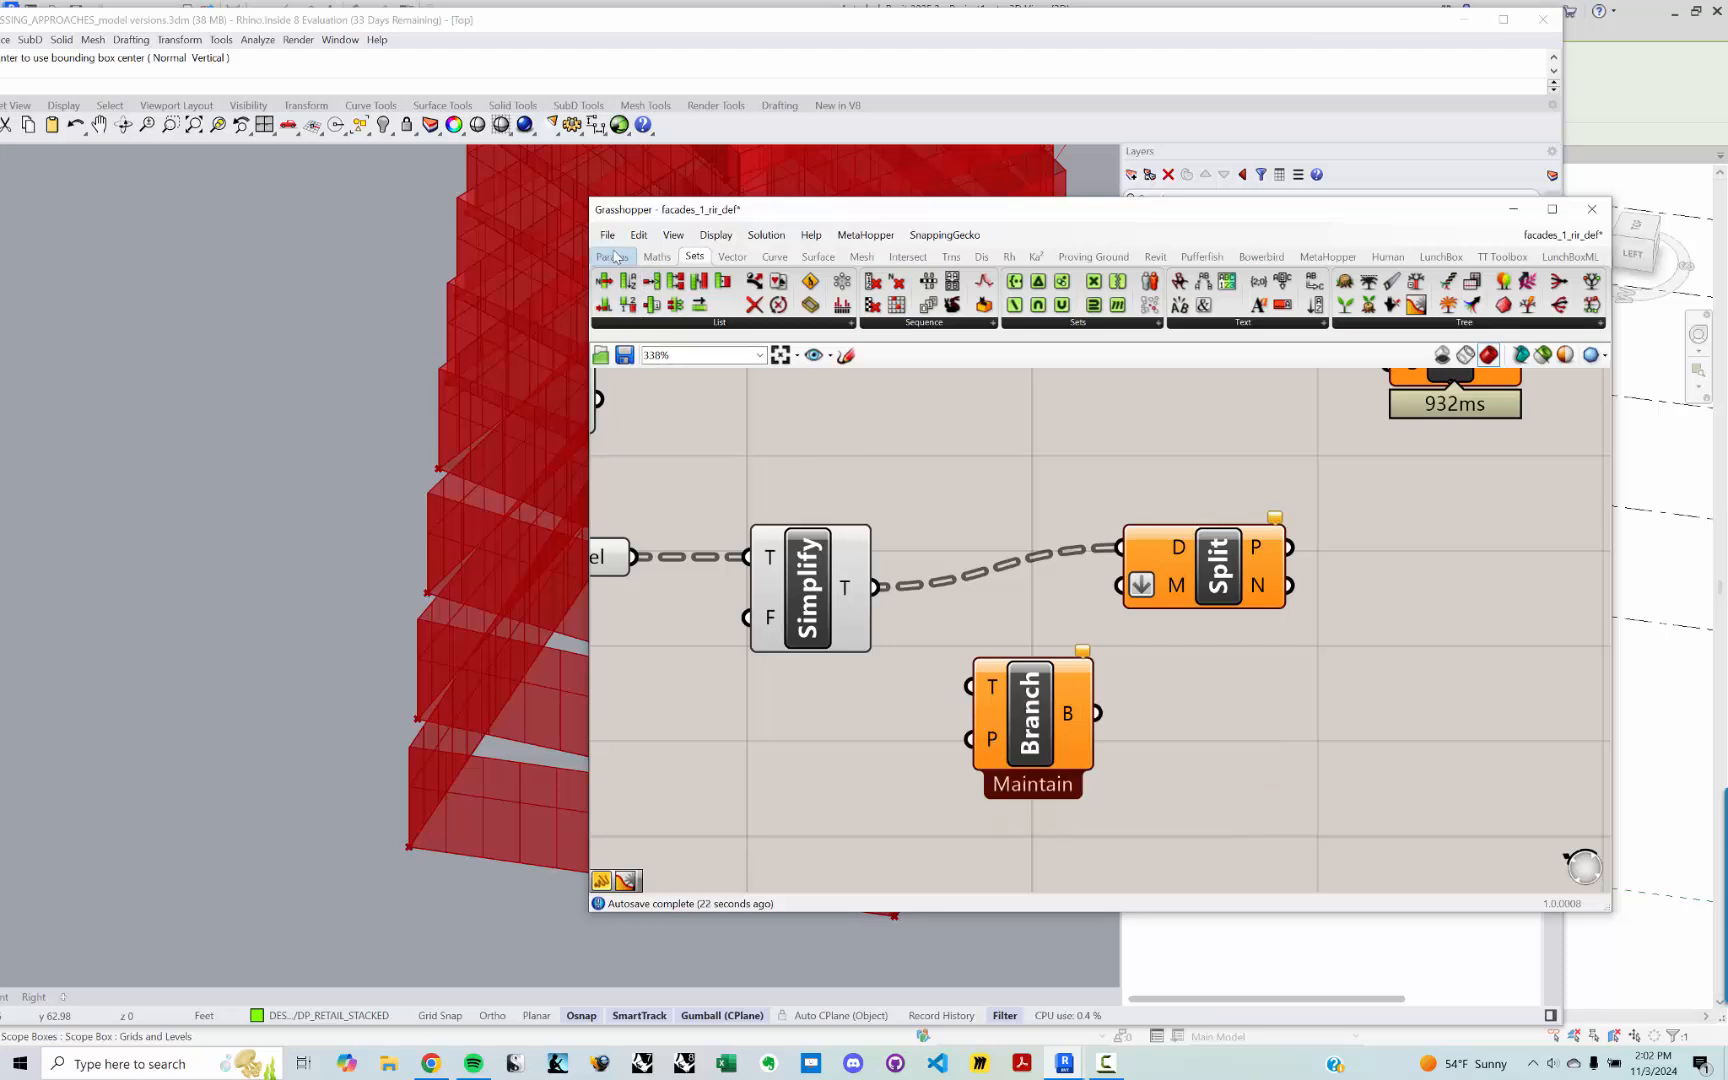
# Step: Add a Tree Statistics component below Simplify and feed it the simplified level tree
pyautogui.click(1430, 326)
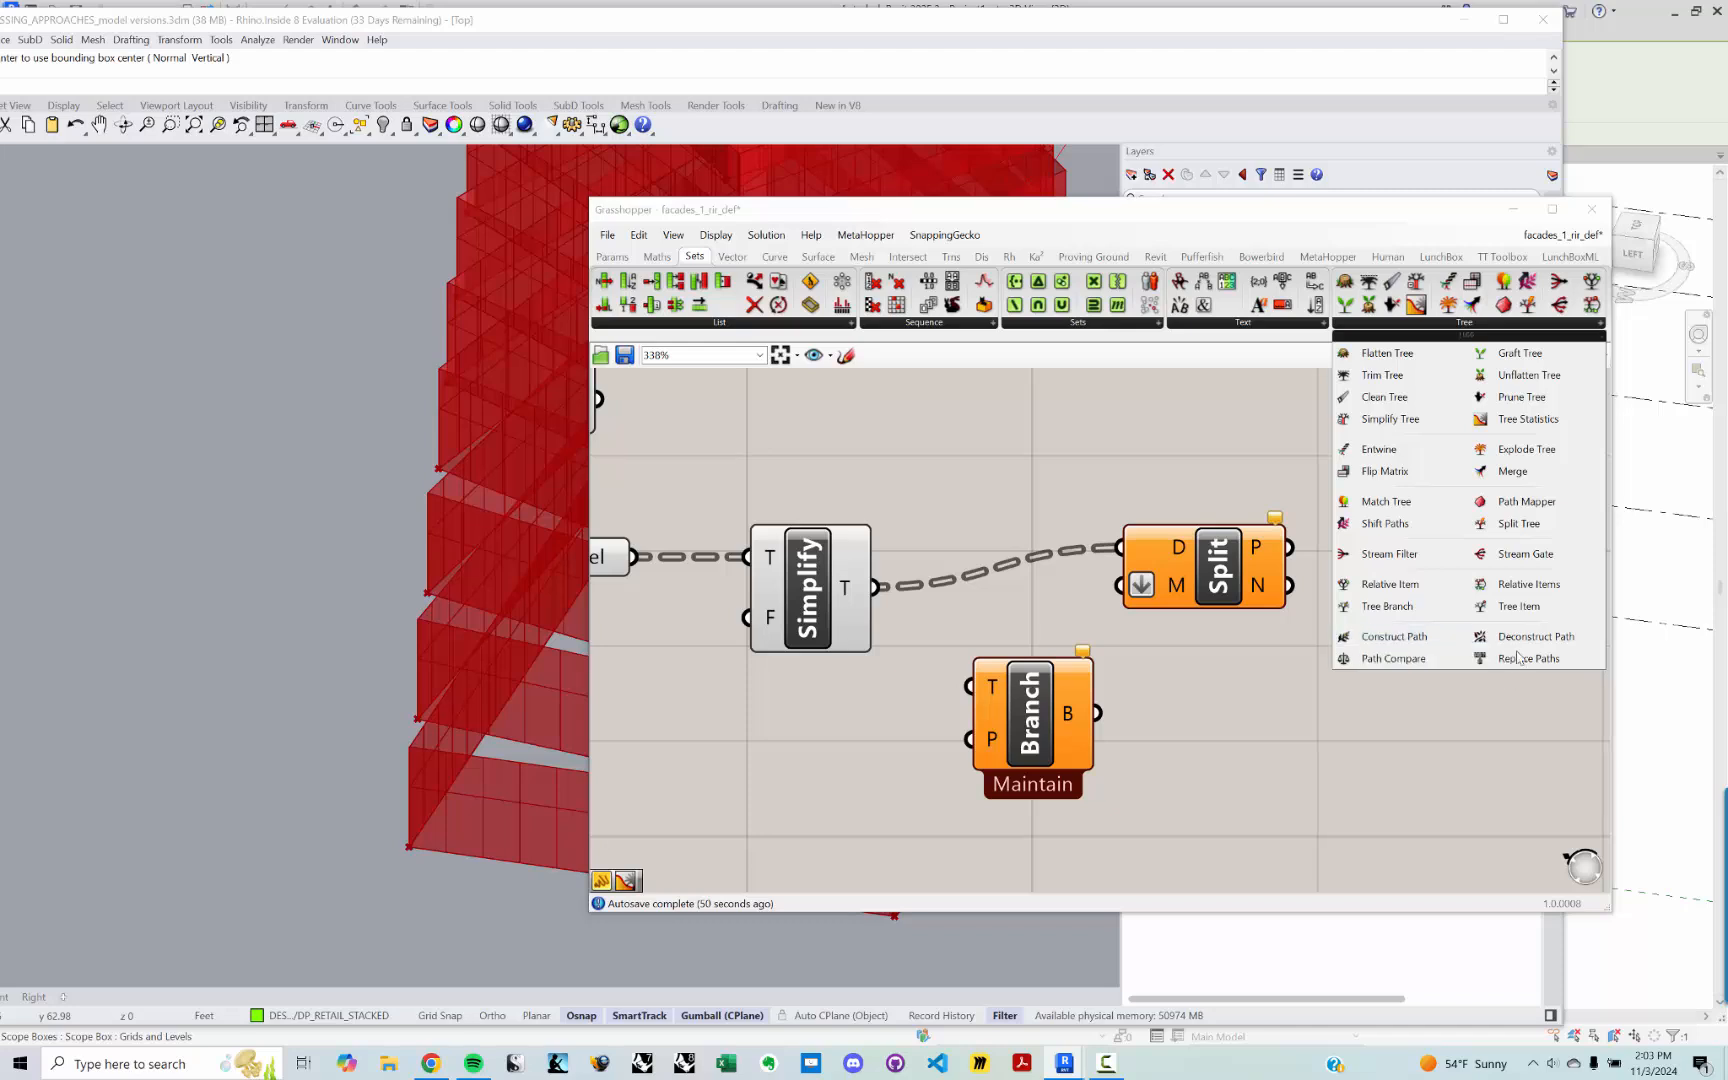
pyautogui.click(1524, 419)
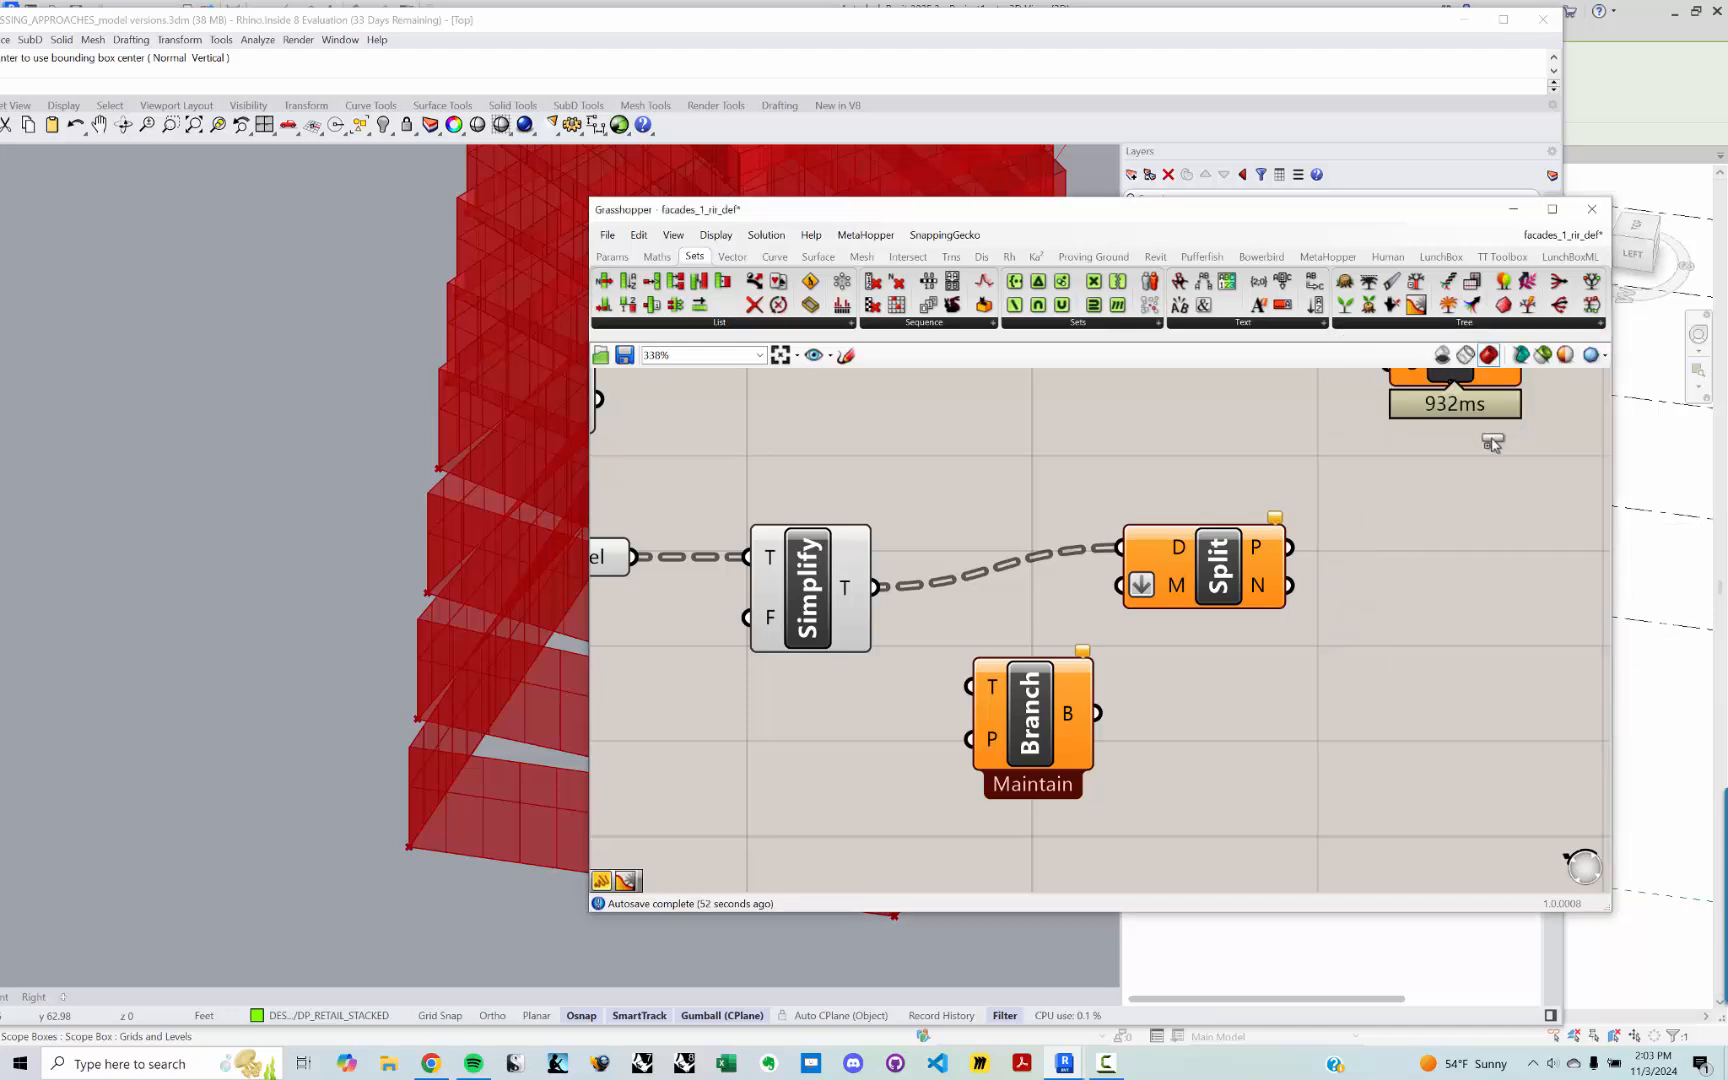
pyautogui.click(880, 777)
pyautogui.moveTo(980, 706); pyautogui.dragTo(1029, 729)
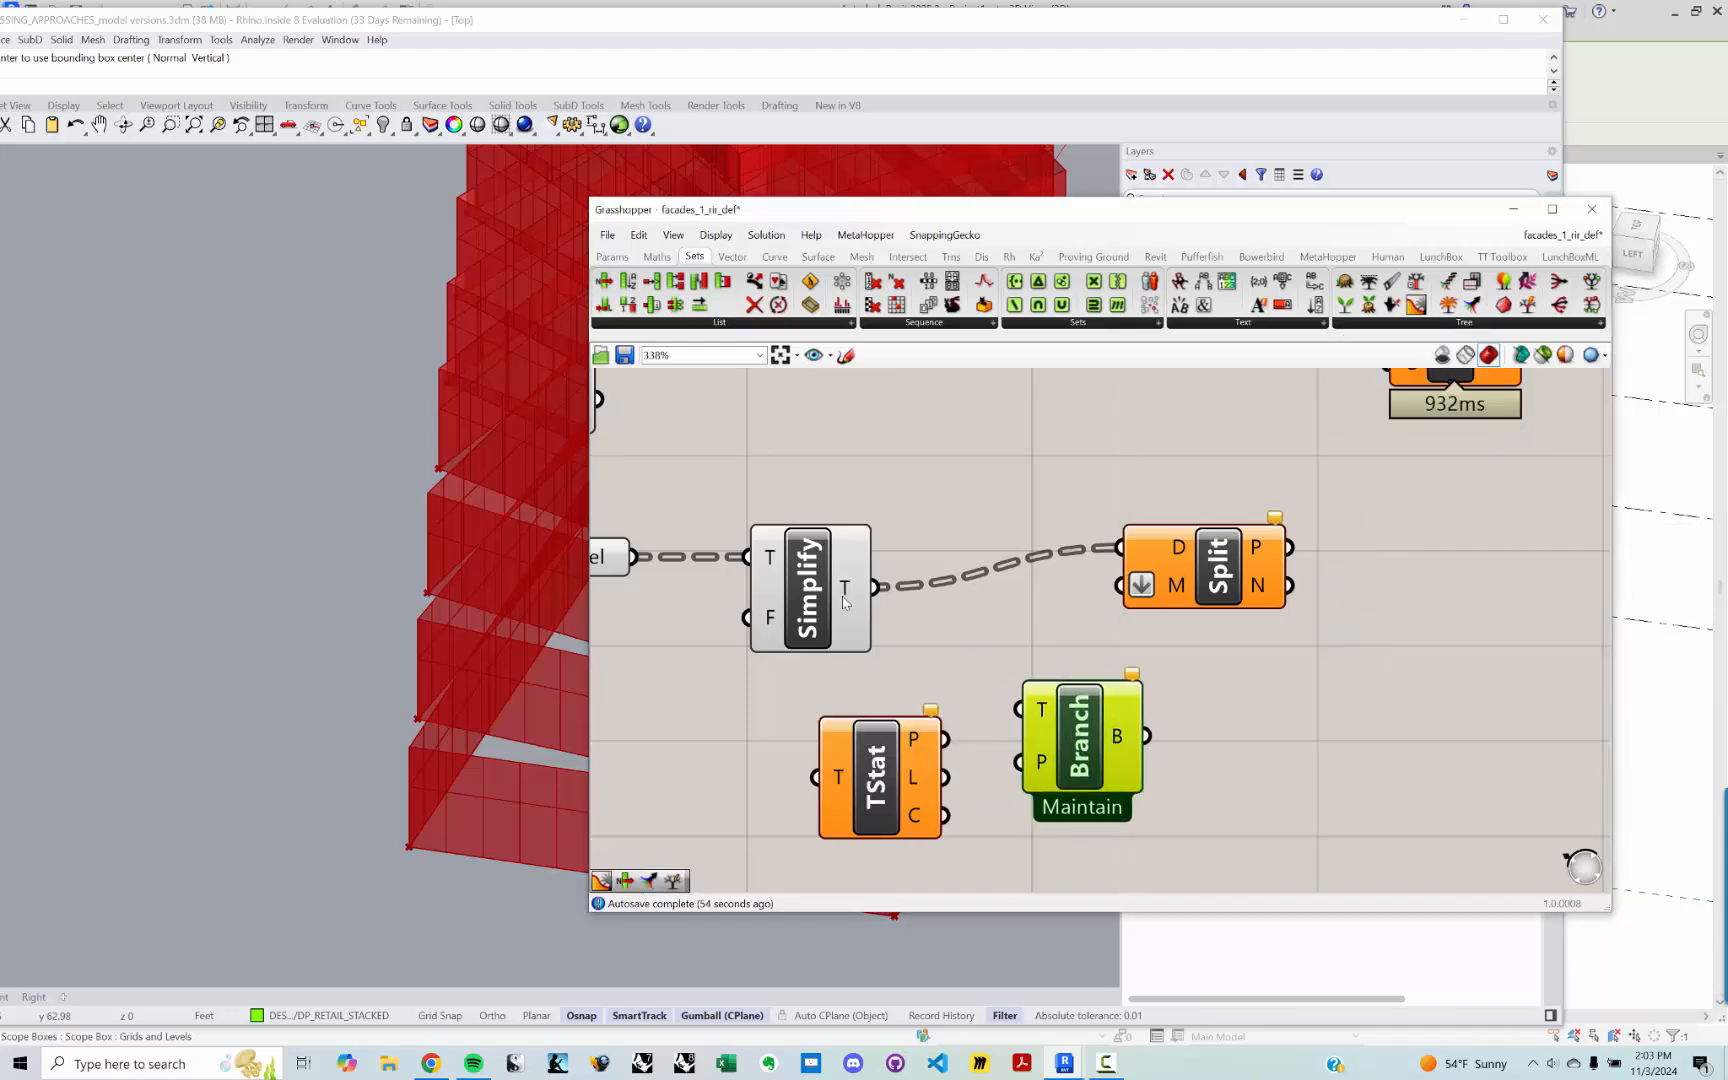
pyautogui.moveTo(876, 587); pyautogui.dragTo(822, 768)
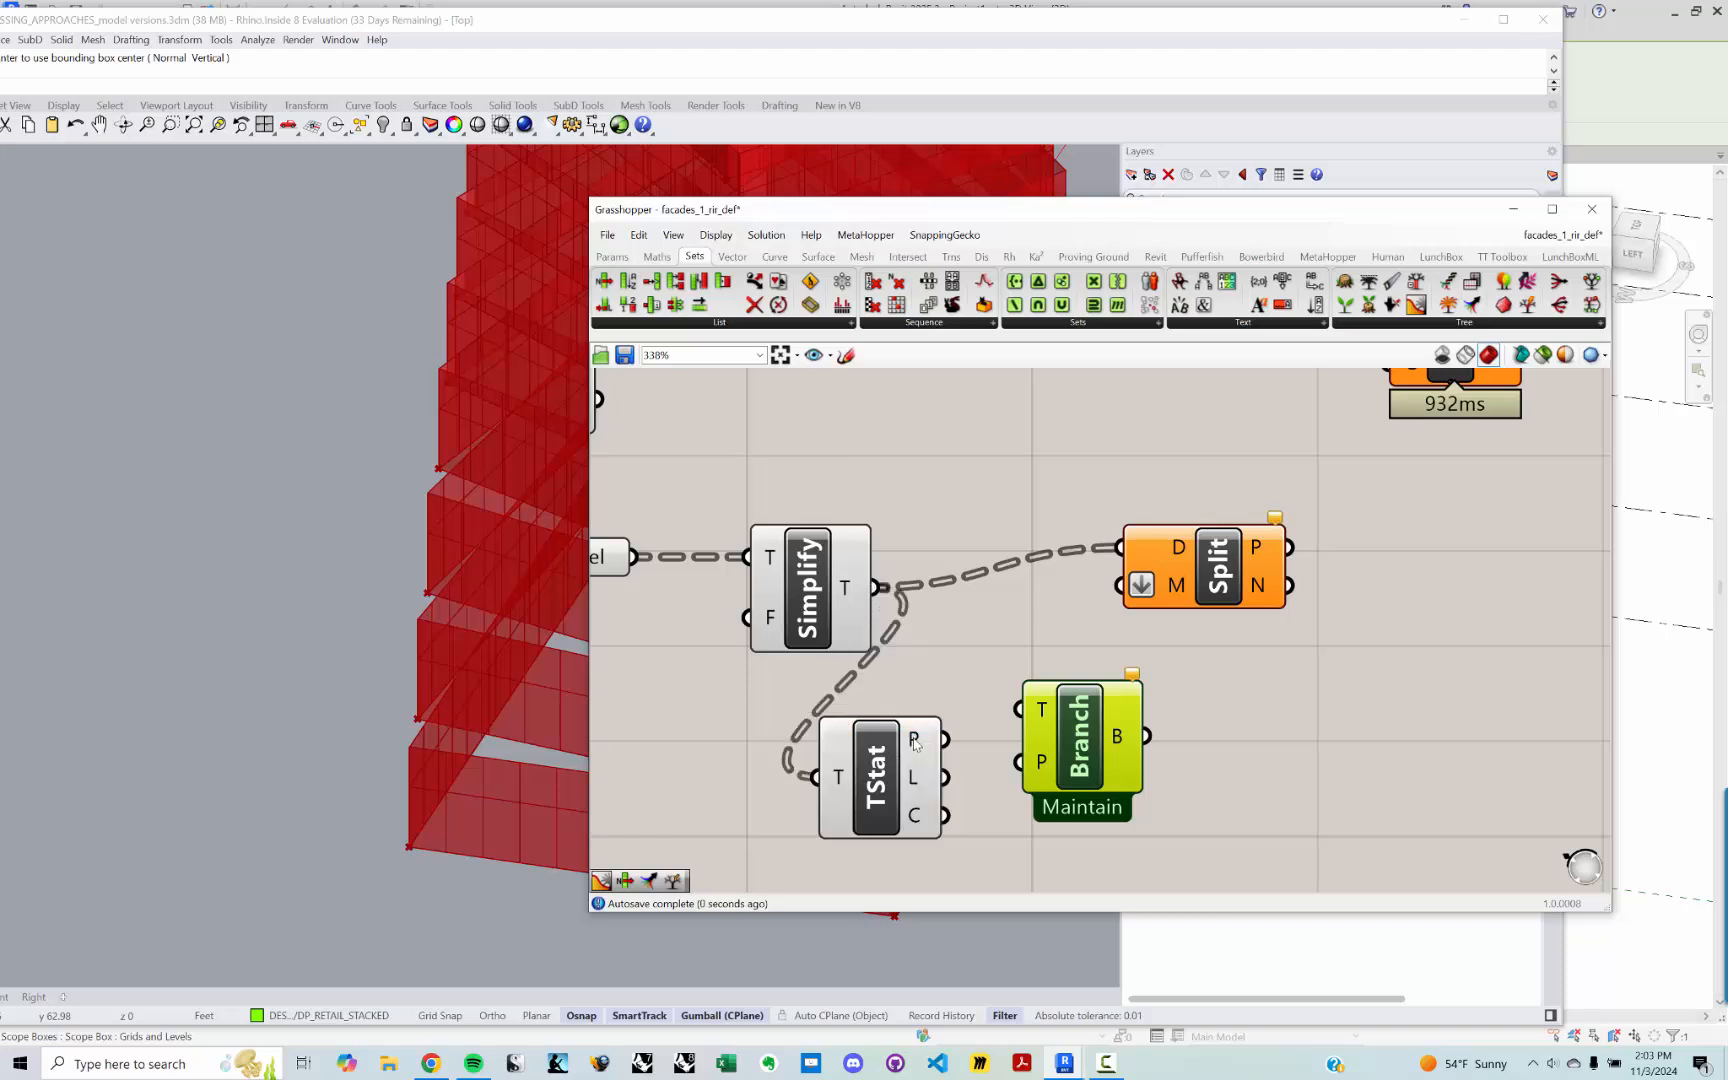
pyautogui.moveTo(882, 687); pyautogui.dragTo(815, 574, button='right')
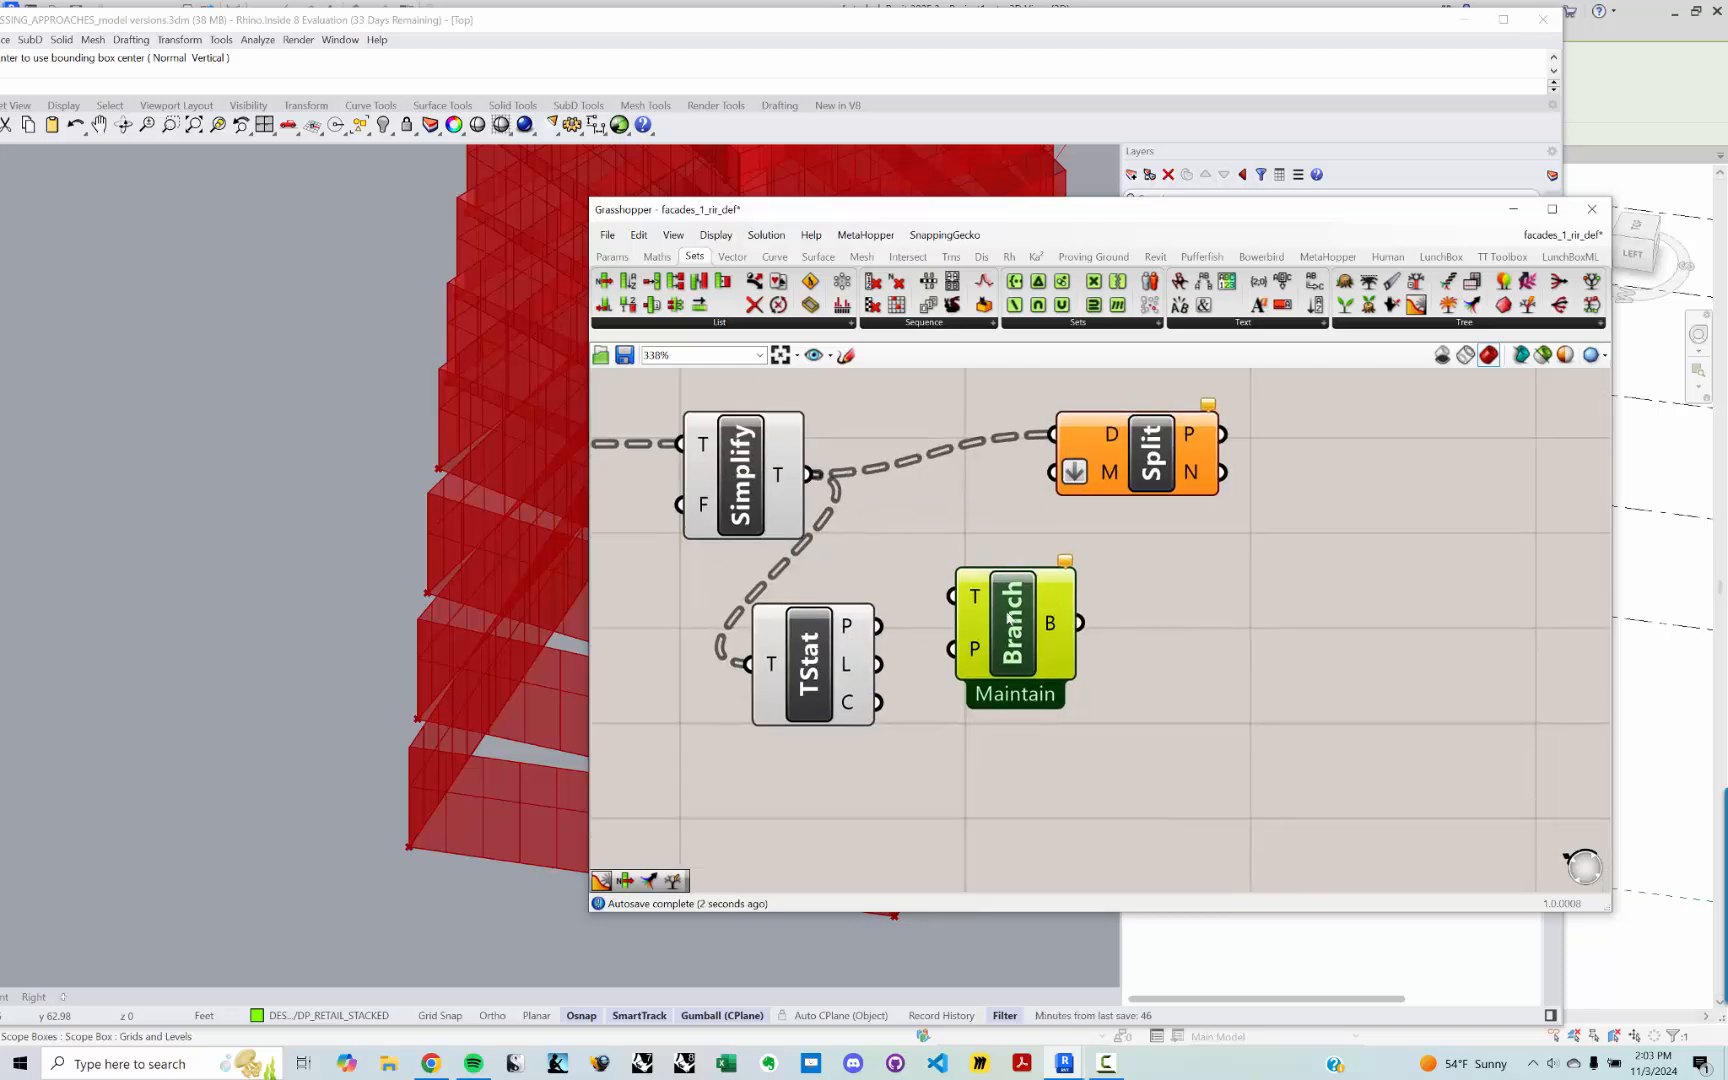
# Step: Add a List Length component fed by the Tree Statistics paths output, moving Tree Branch aside to make room
pyautogui.moveTo(1012, 618); pyautogui.dragTo(1175, 681)
pyautogui.click(1010, 745)
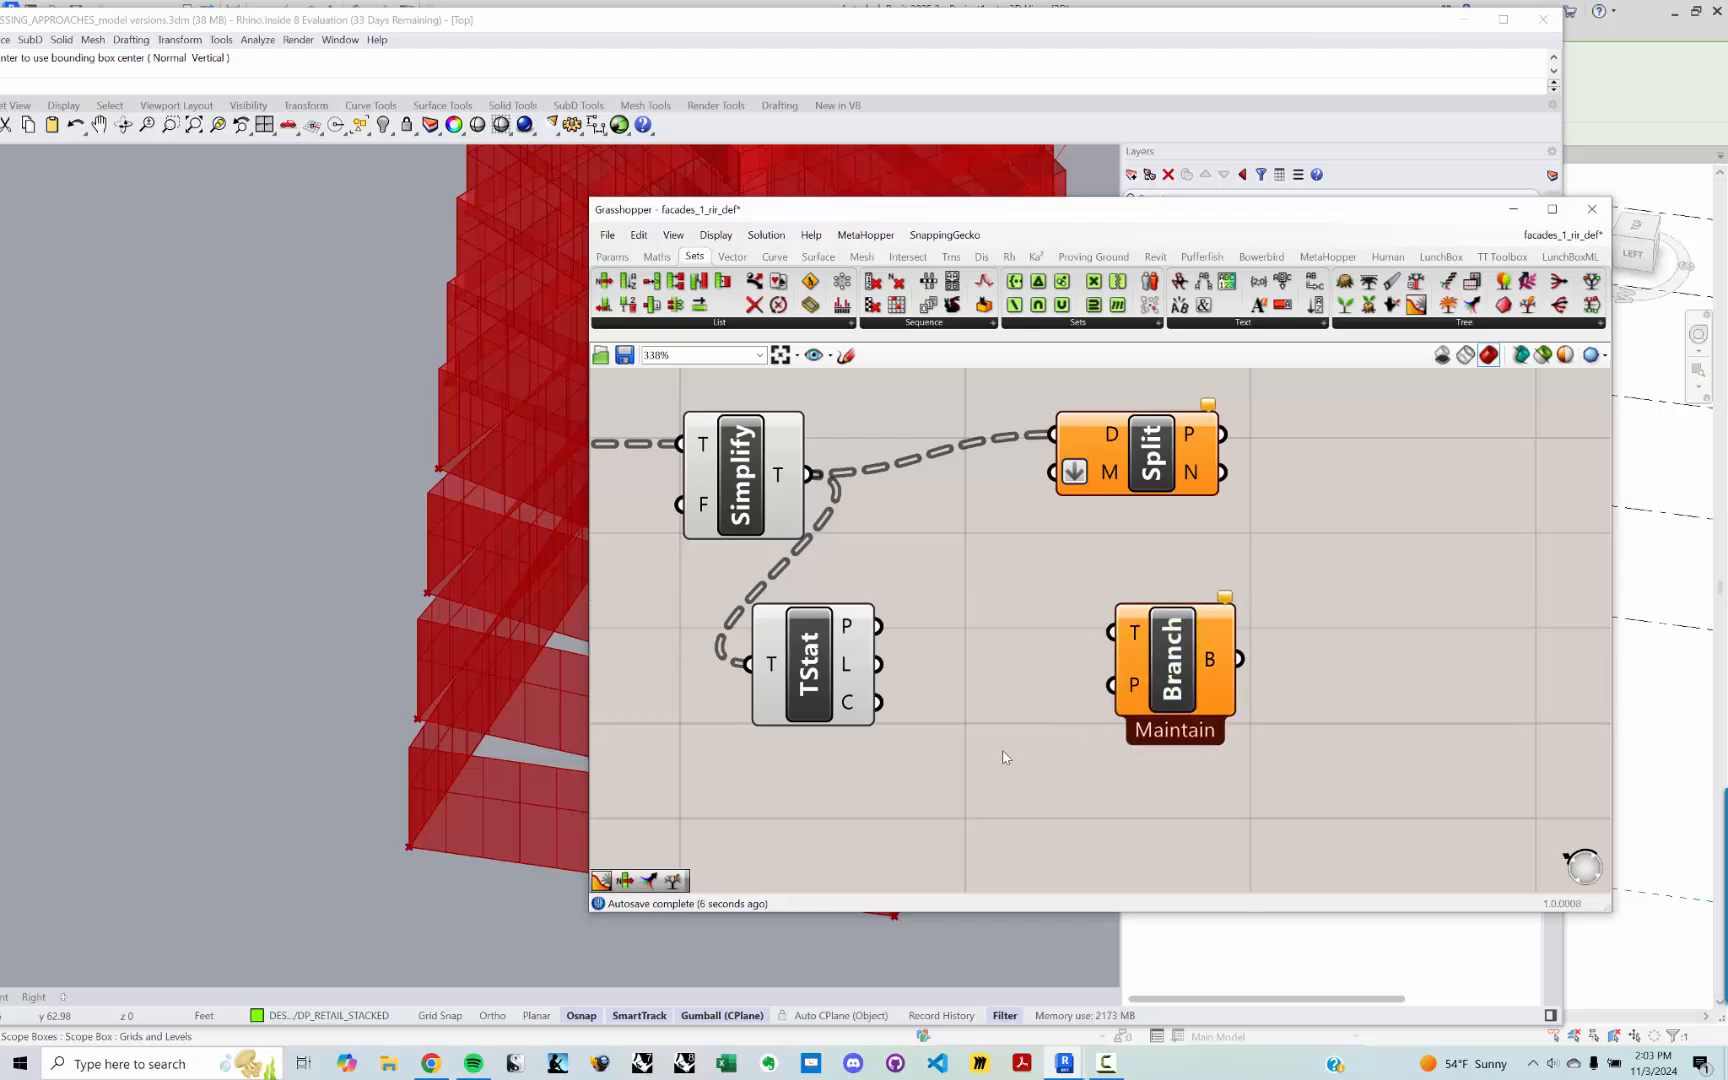
pyautogui.doubleClick(1005, 757)
pyautogui.write('list it')
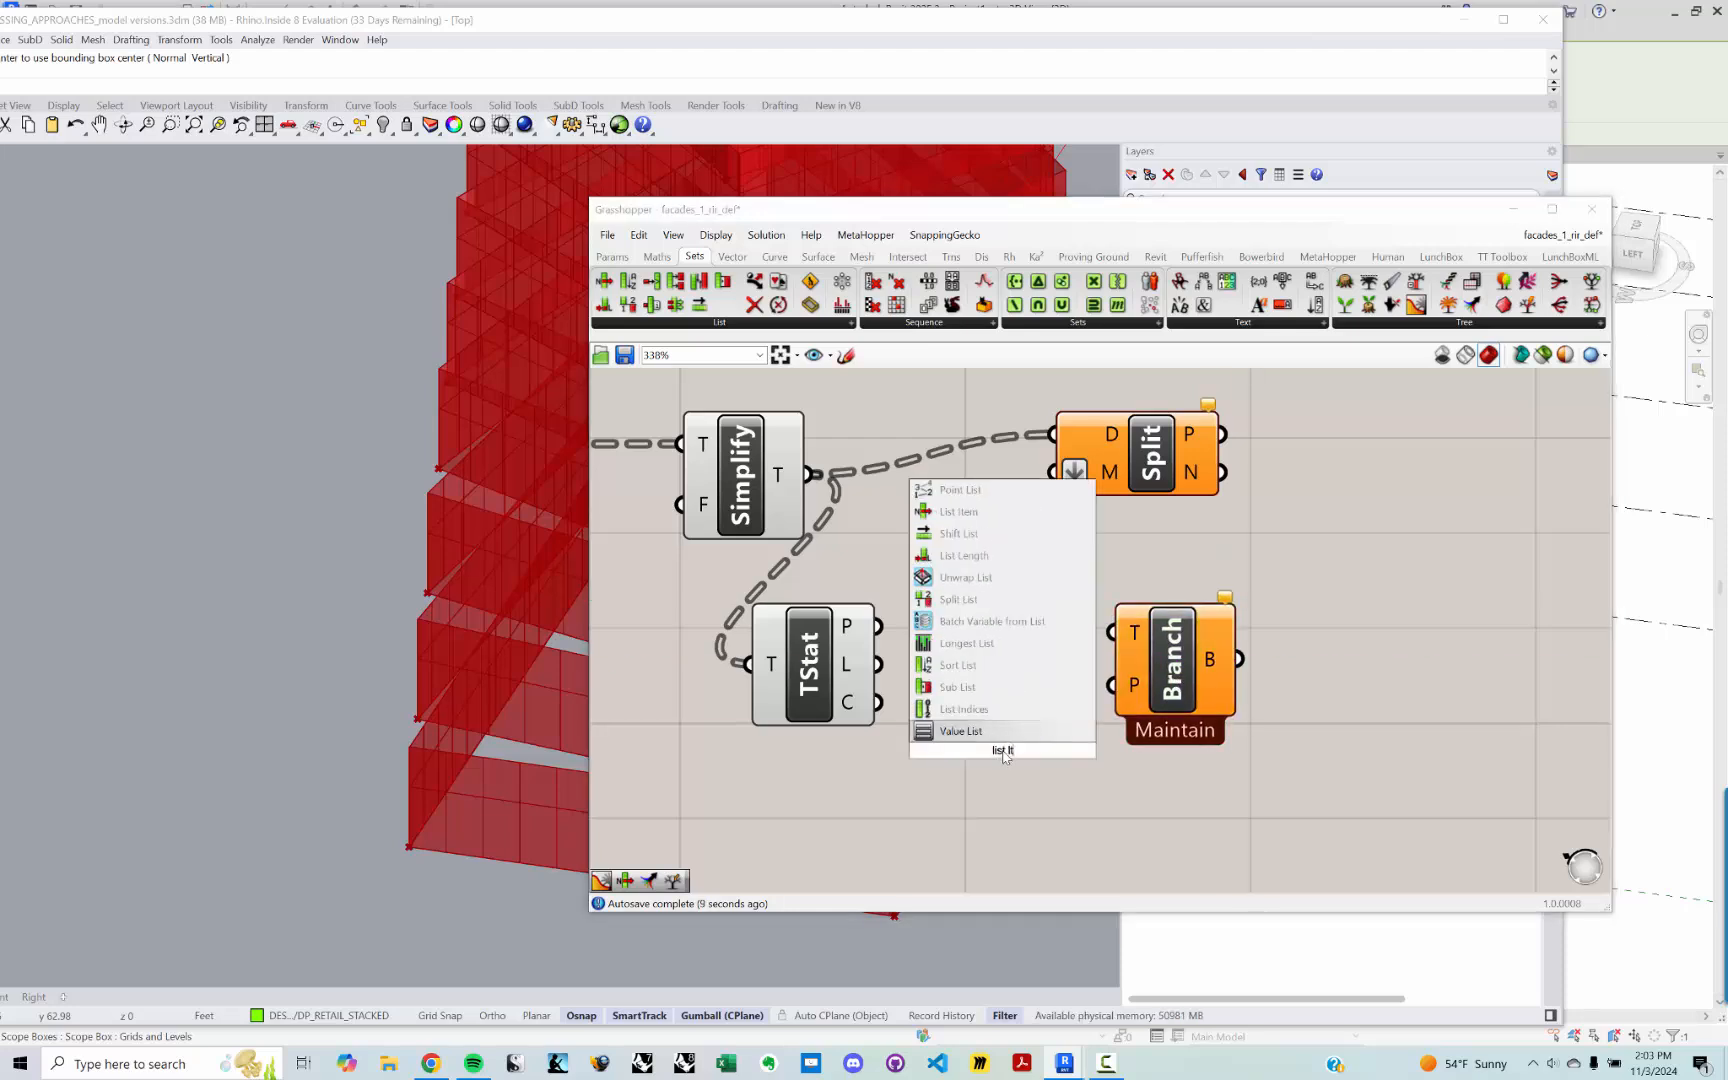
pyautogui.write('en')
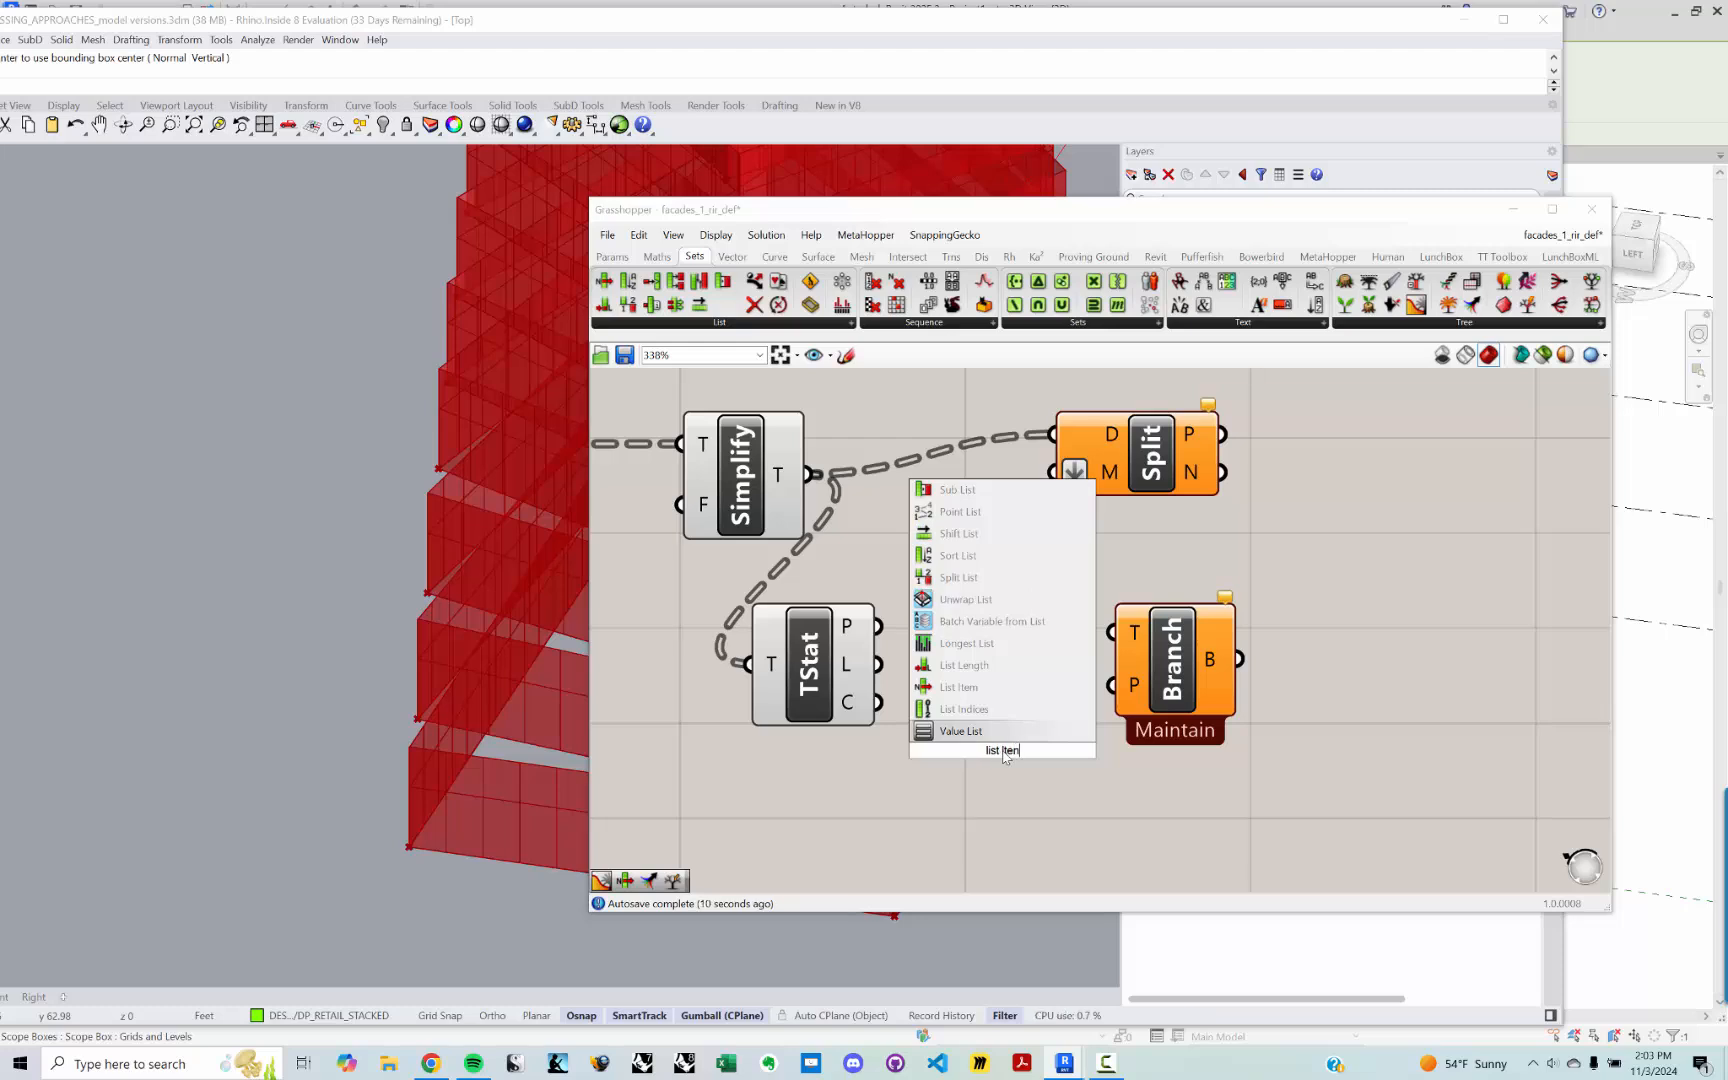
pyautogui.press('BackSpace')
pyautogui.press('BackSpace')
pyautogui.press('BackSpace')
pyautogui.press('BackSpace')
pyautogui.write('length')
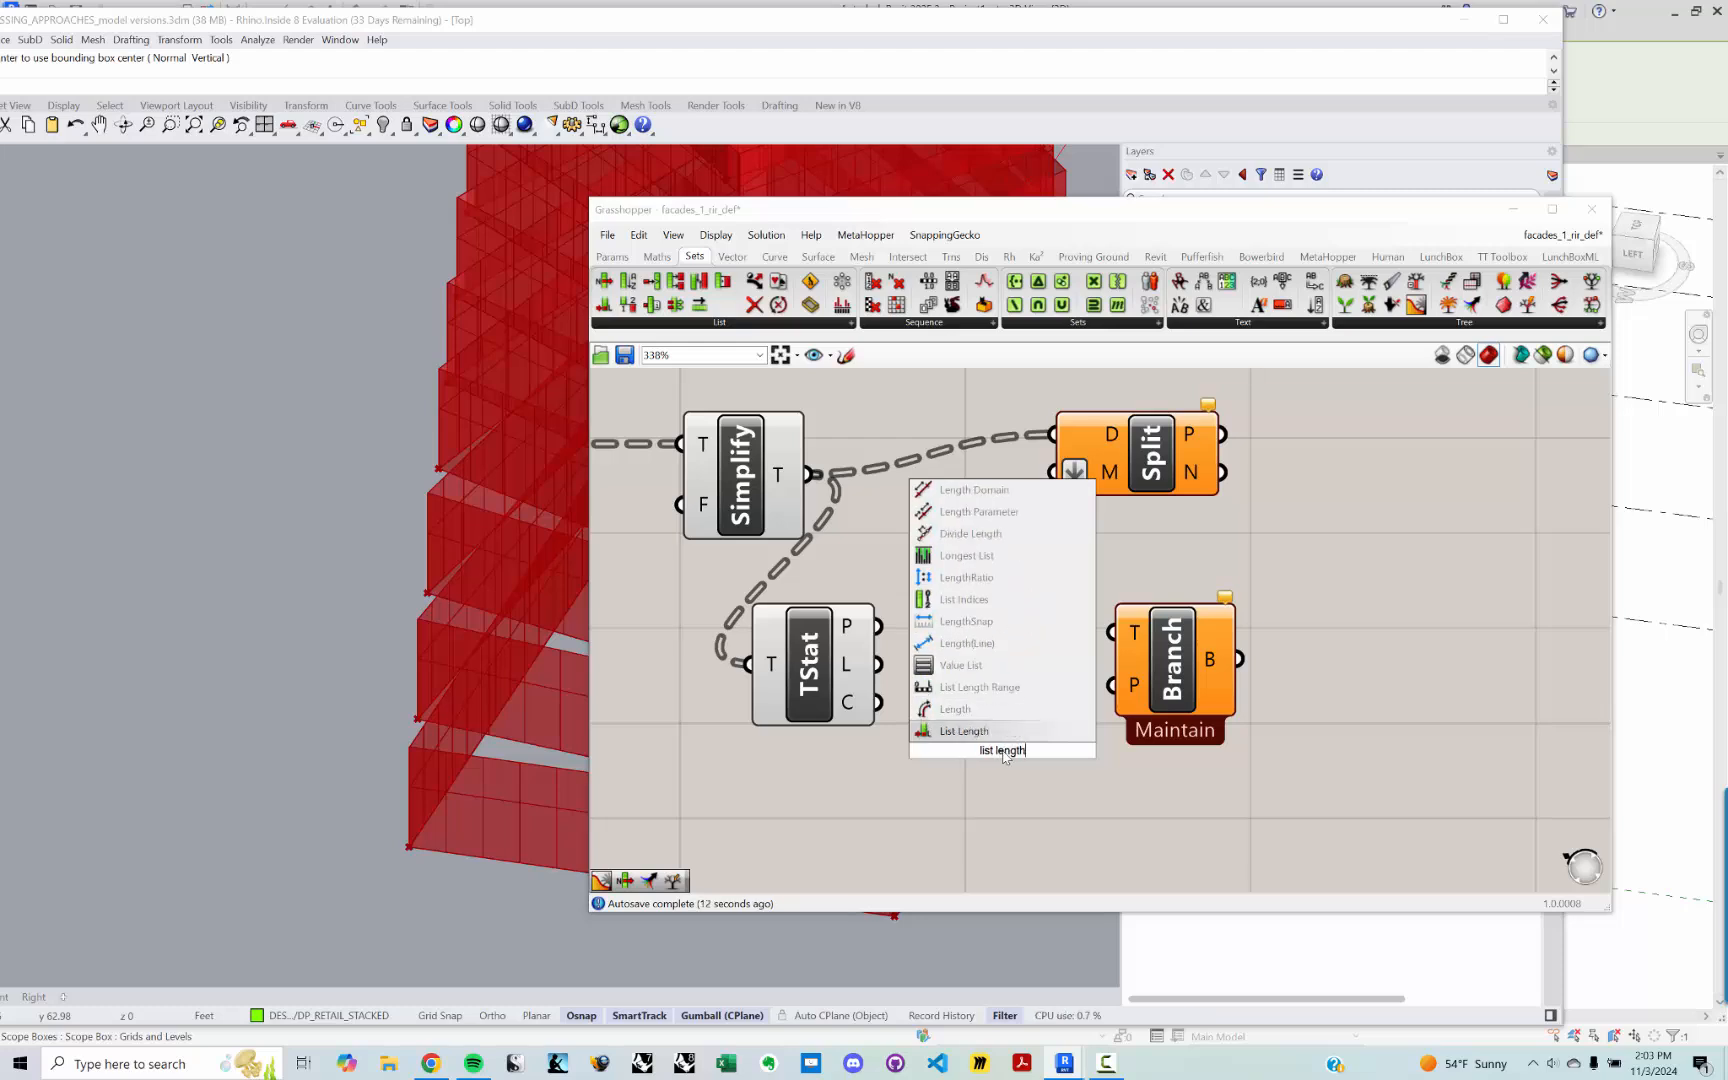
pyautogui.press('Return')
pyautogui.moveTo(880, 626); pyautogui.dragTo(1021, 823)
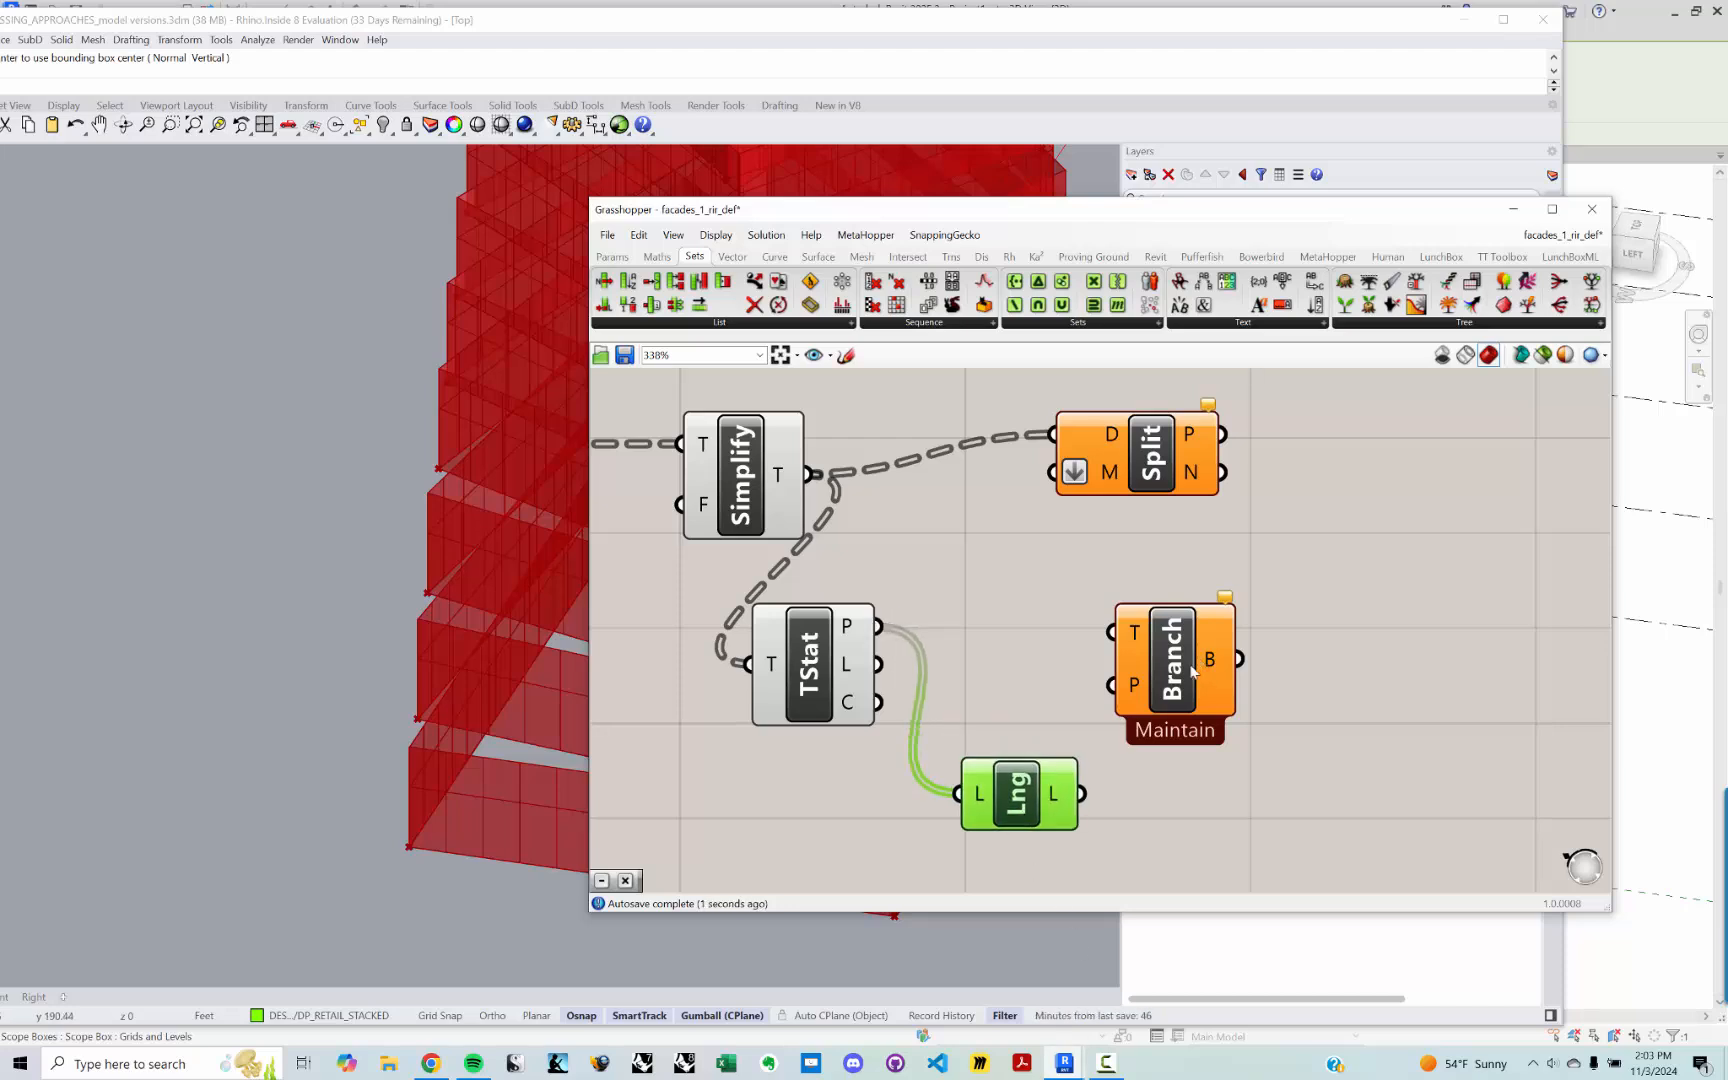
pyautogui.moveTo(1135, 726); pyautogui.dragTo(1305, 657)
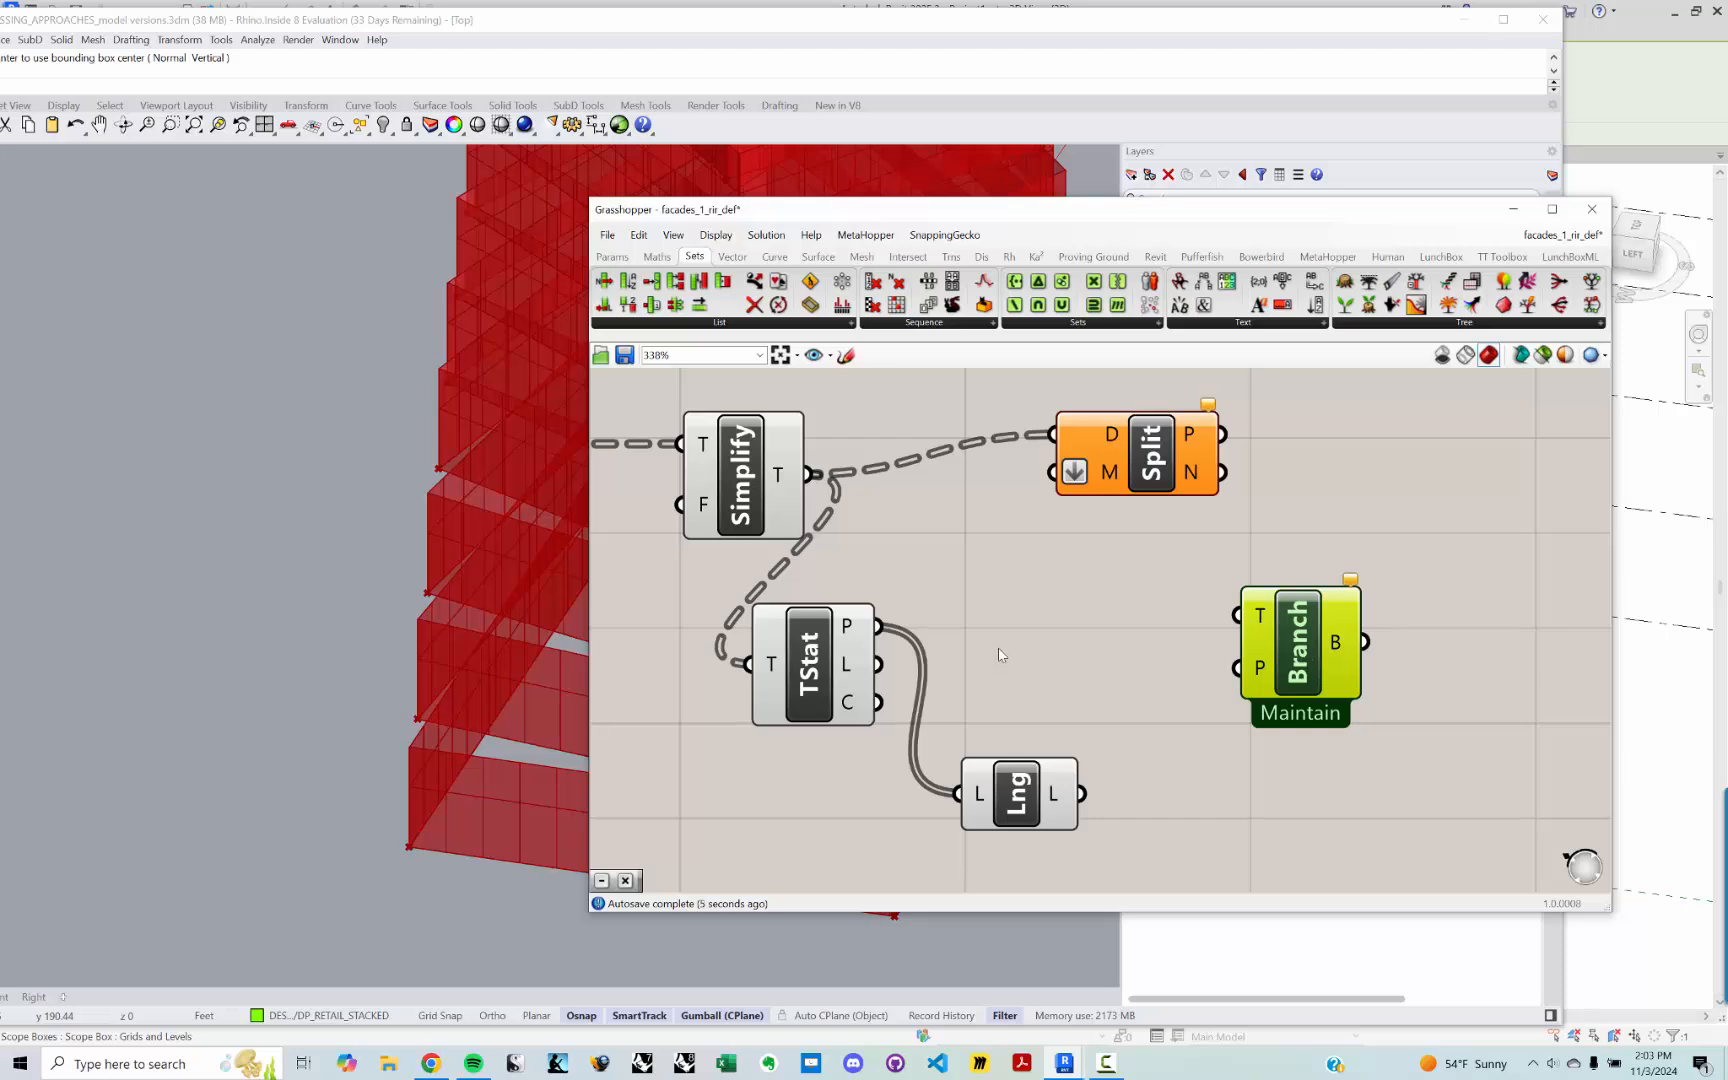
# Step: Add a List Item component with the Tree Statistics paths as its list and the List Length result as its index
pyautogui.moveTo(1001, 655); pyautogui.dragTo(959, 658, button='right')
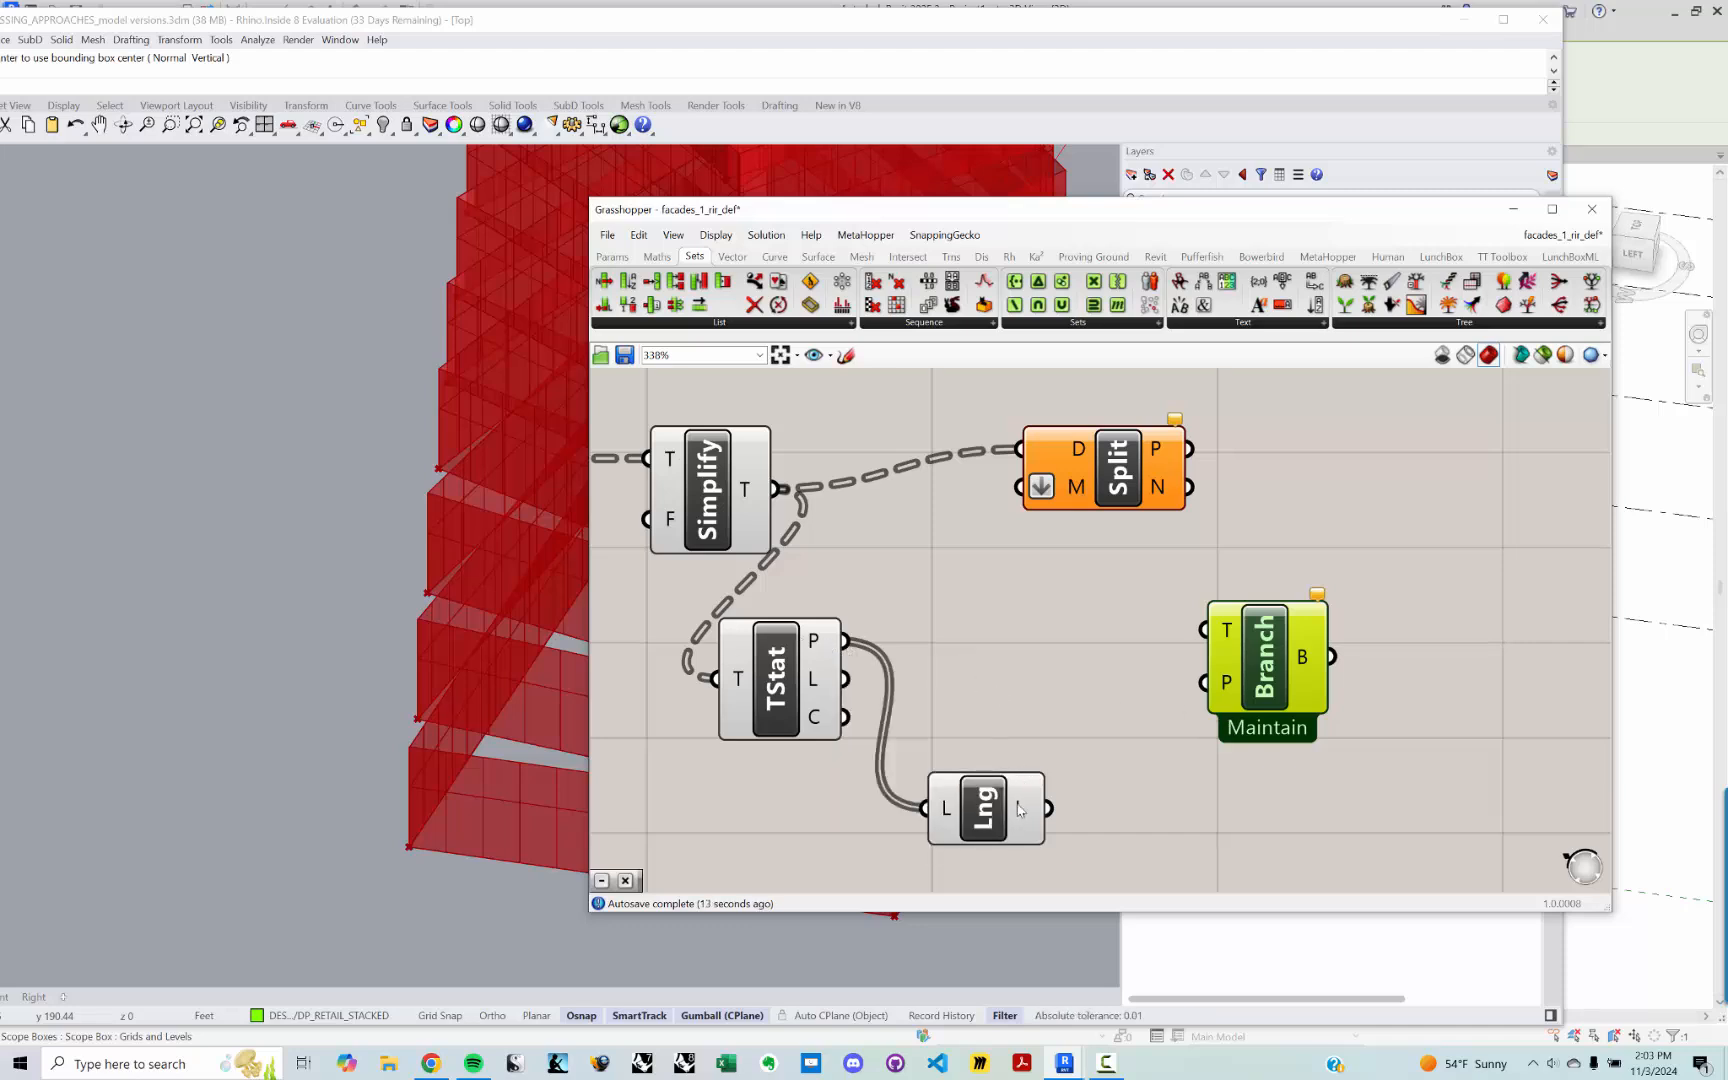
pyautogui.doubleClick(998, 716)
pyautogui.write('list item')
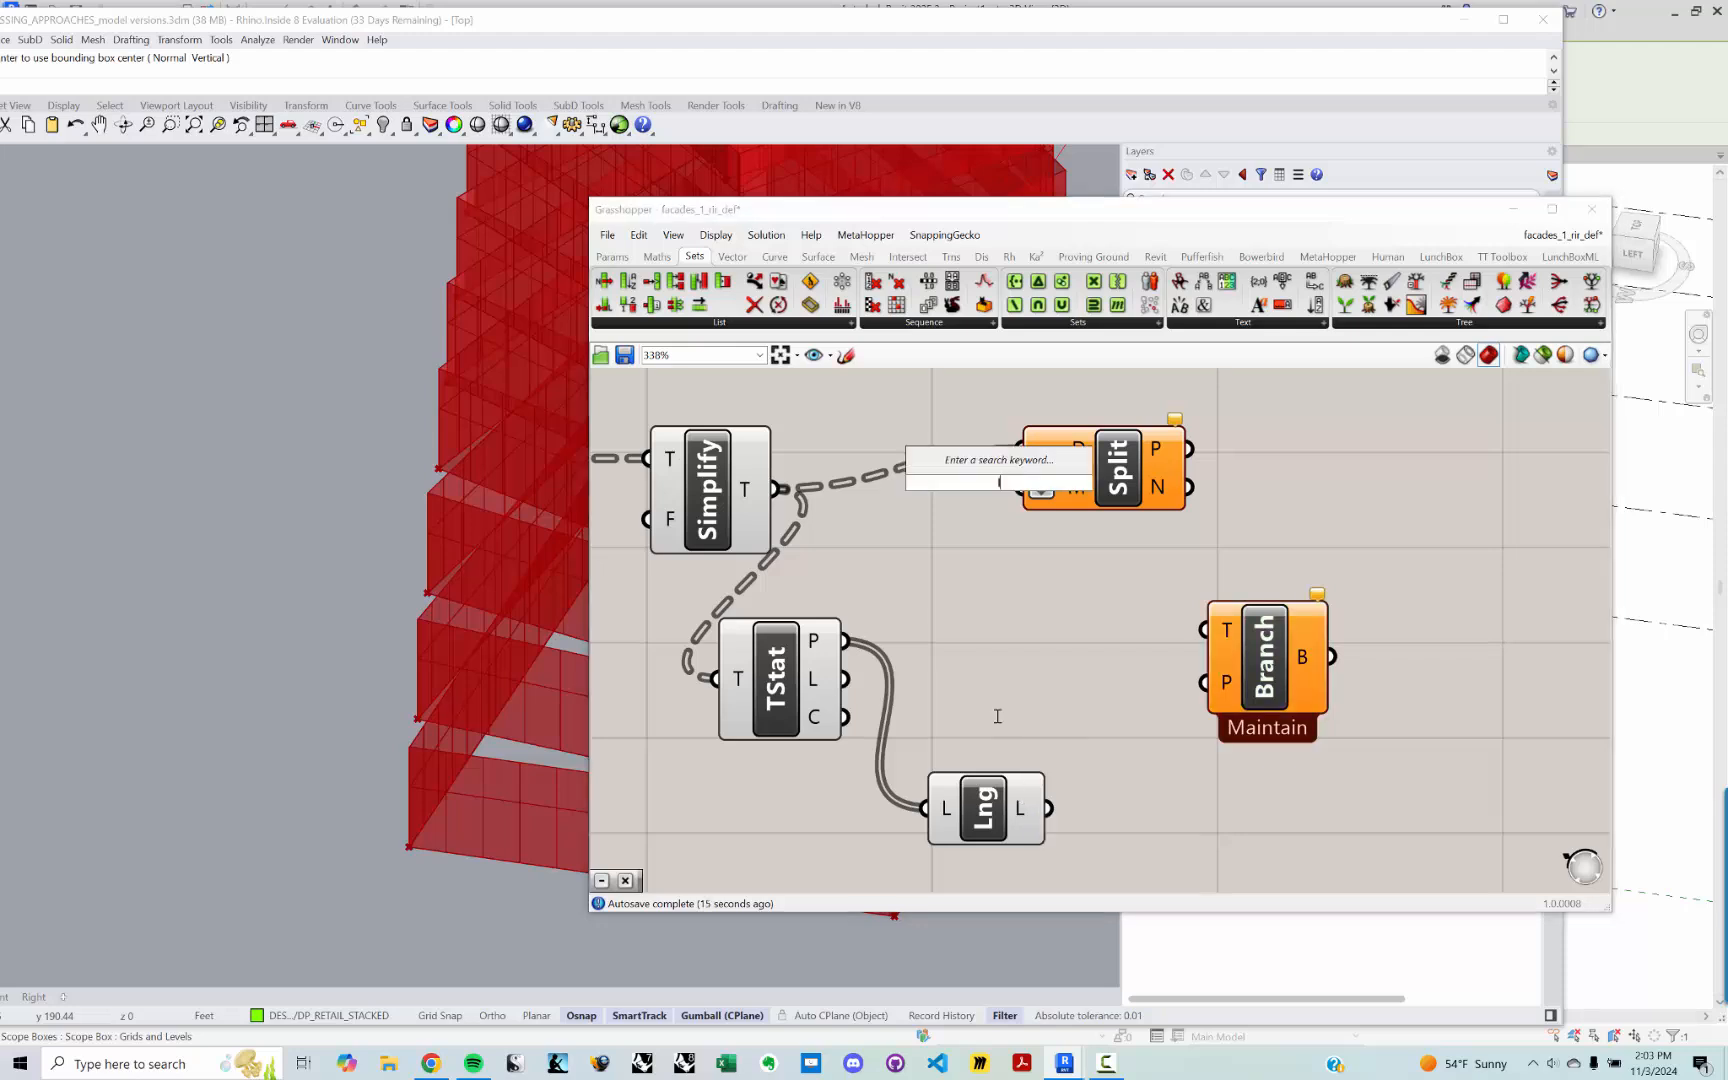
pyautogui.press('Return')
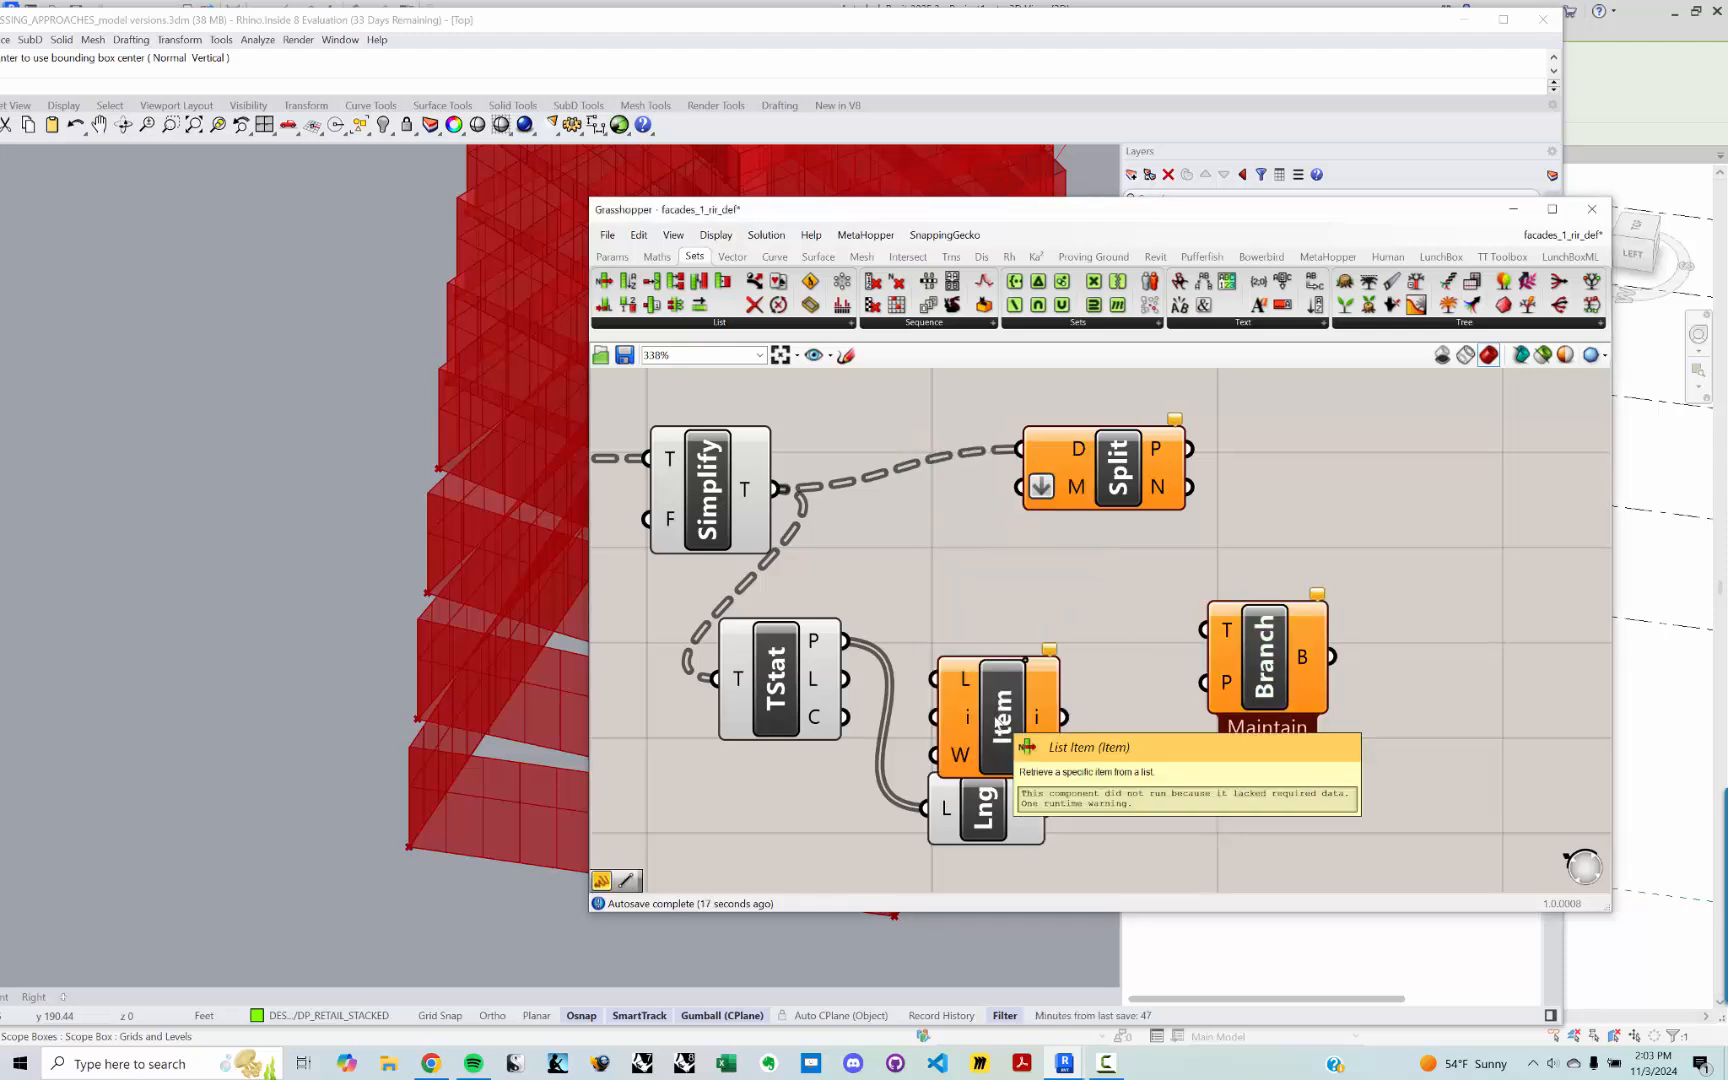
pyautogui.moveTo(998, 718); pyautogui.dragTo(1022, 660)
pyautogui.moveTo(845, 640); pyautogui.dragTo(958, 621)
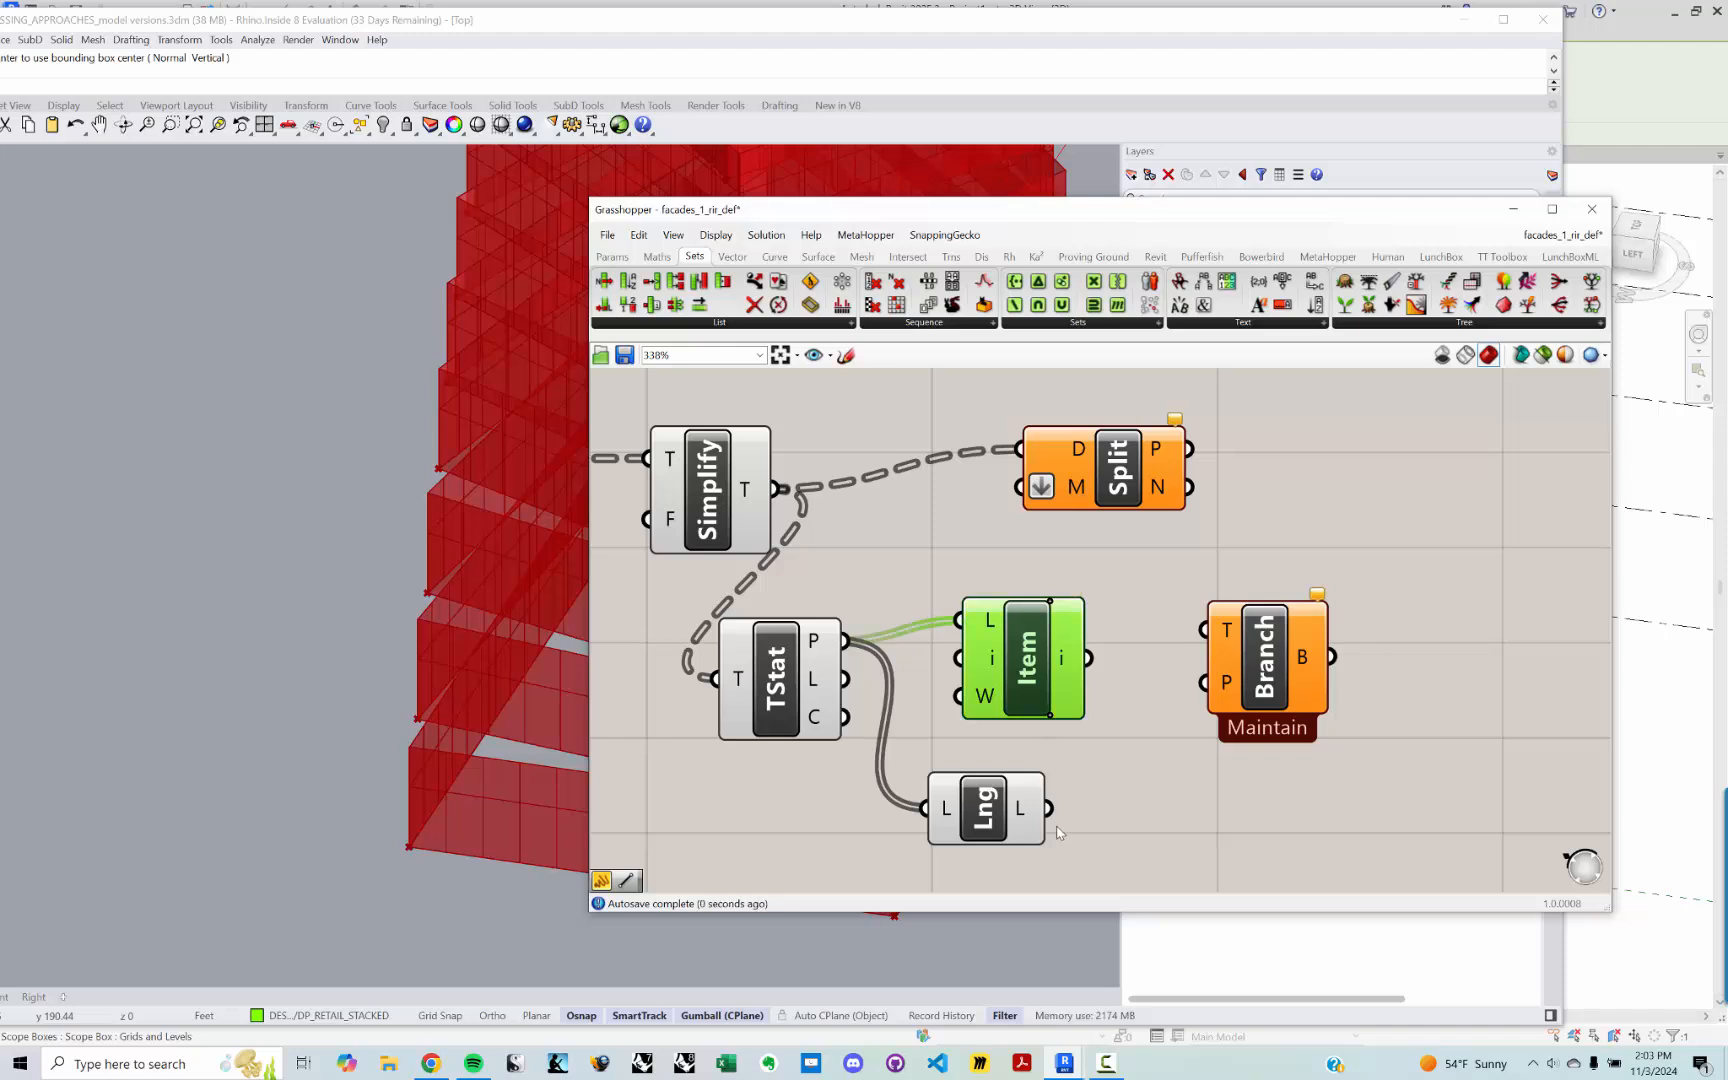
pyautogui.moveTo(1048, 808); pyautogui.dragTo(958, 657)
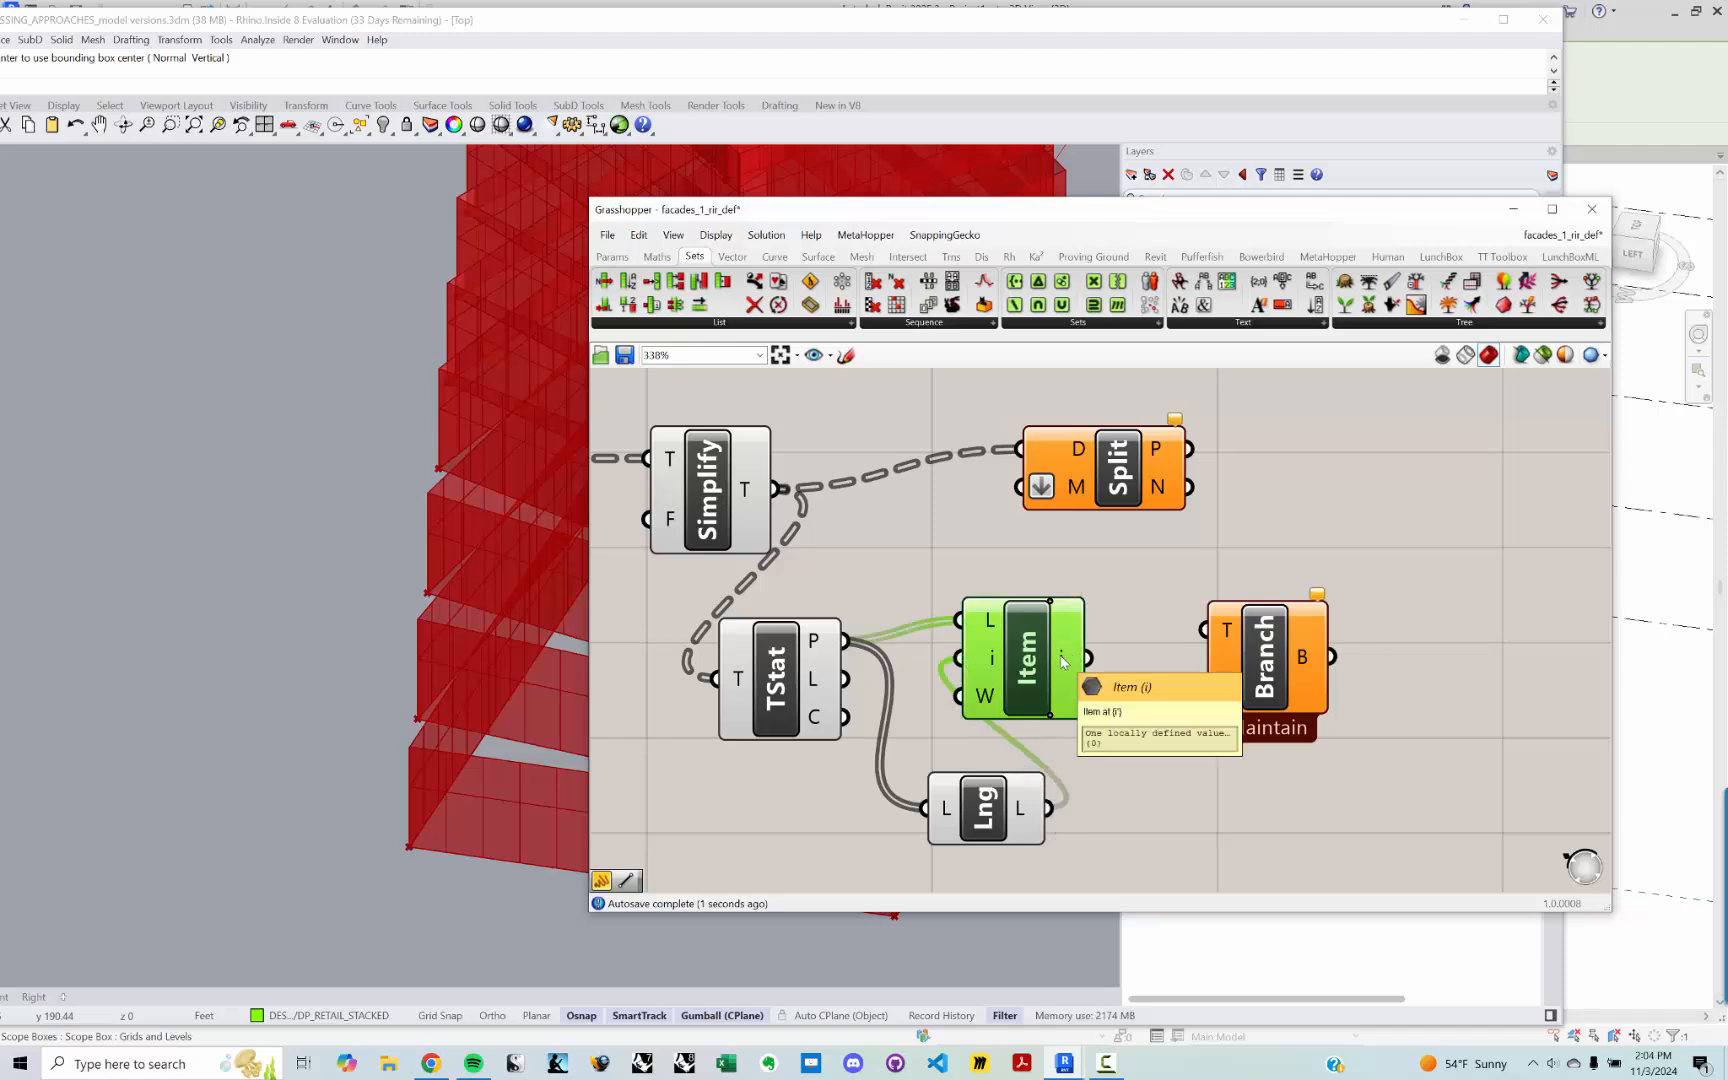
# Step: Move the List Length and Tree Statistics components farther from List Item to open up space between them
pyautogui.moveTo(983, 794); pyautogui.dragTo(867, 836)
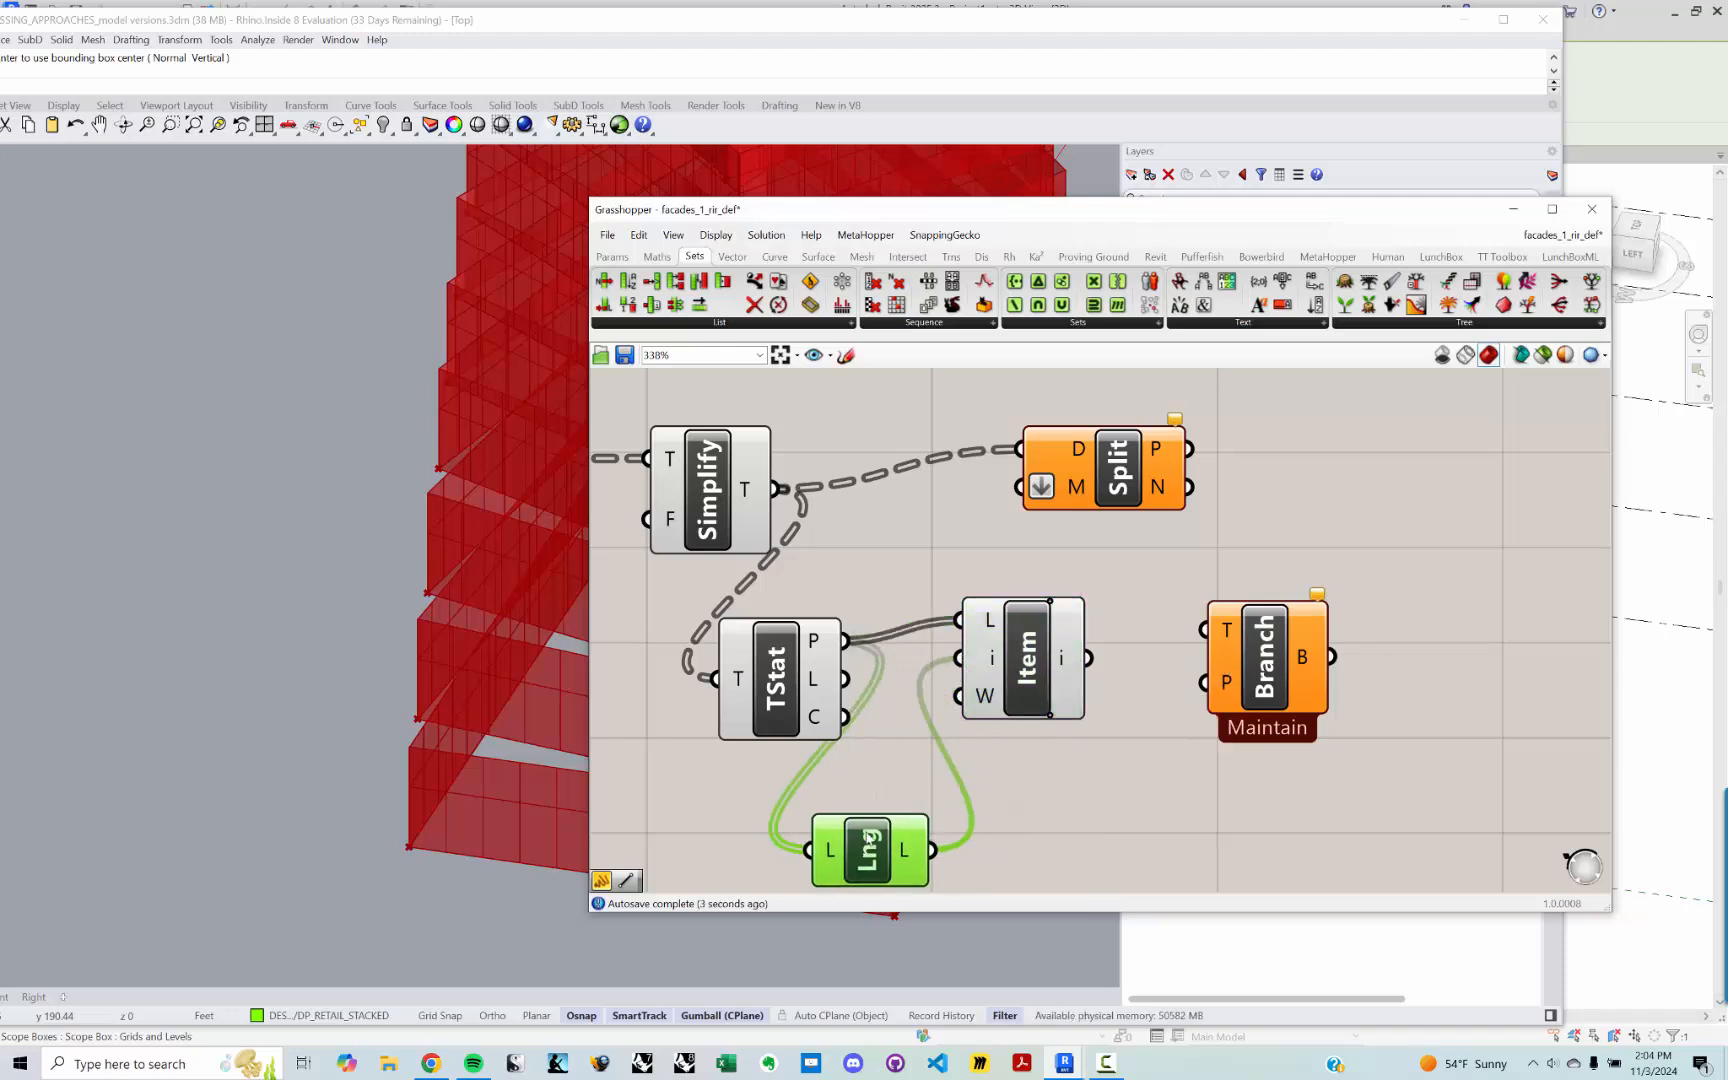
pyautogui.moveTo(818, 644); pyautogui.dragTo(762, 632)
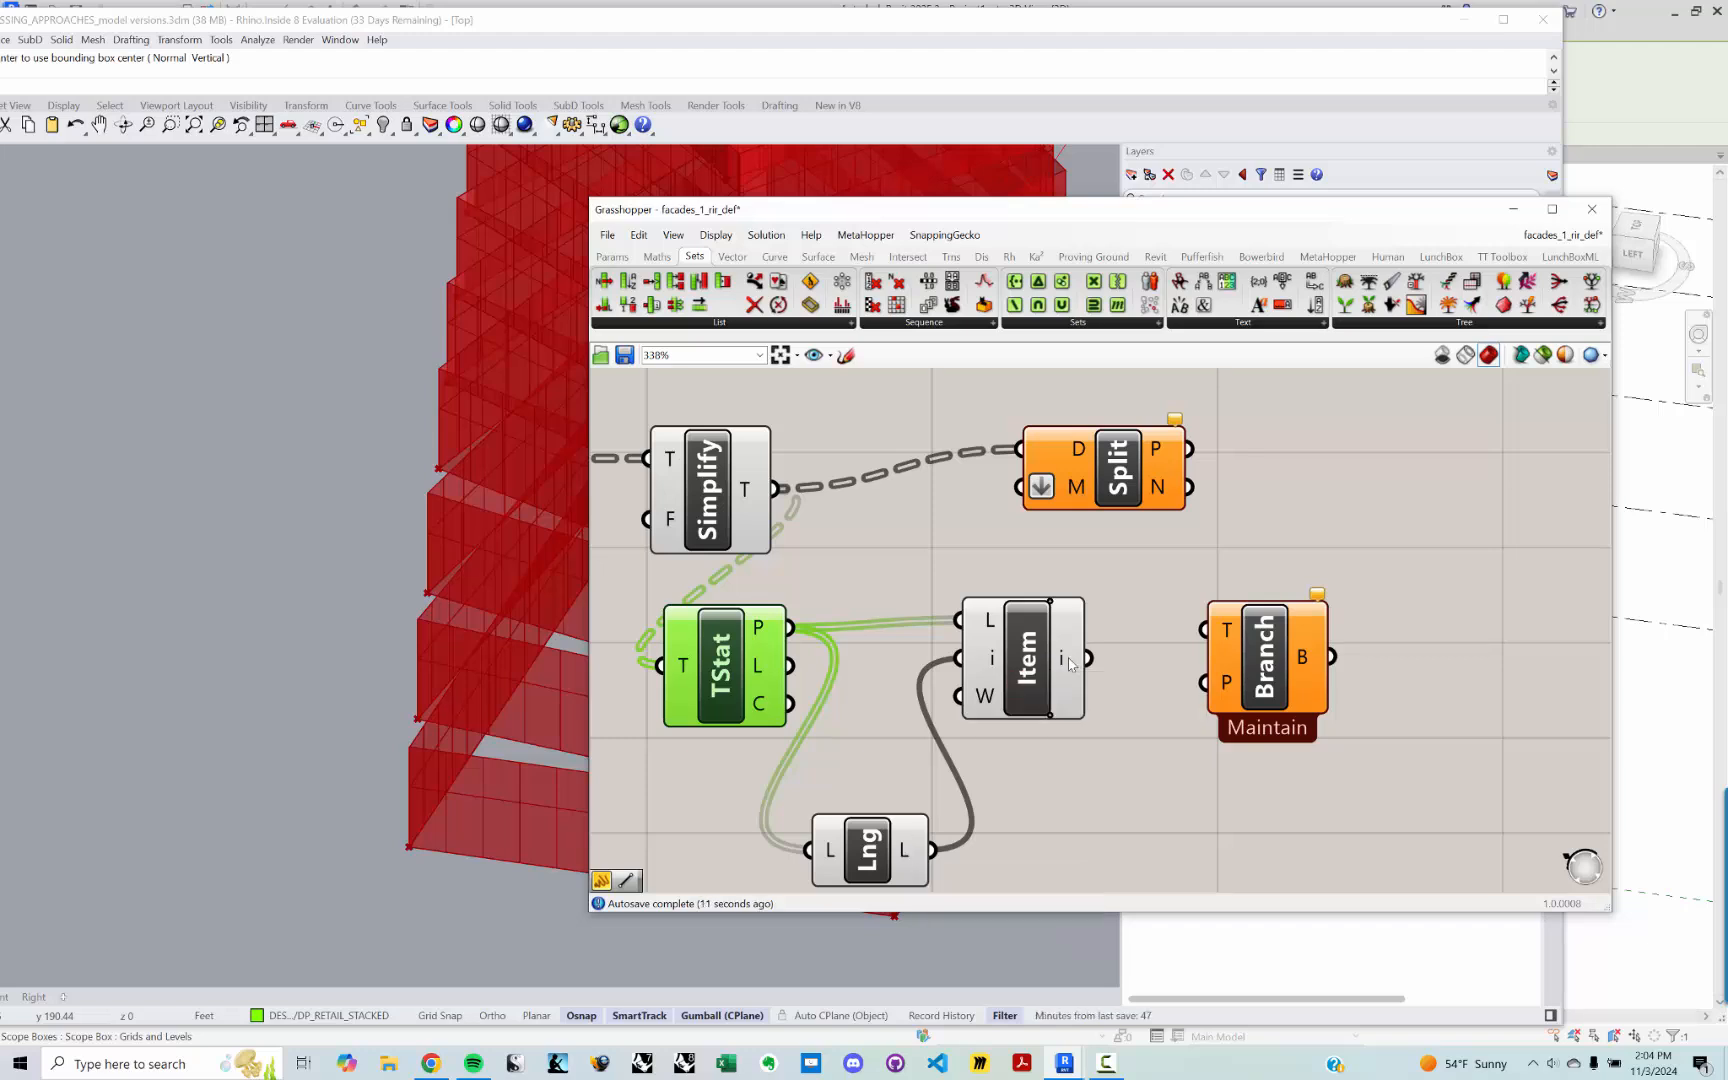
pyautogui.moveTo(892, 840); pyautogui.dragTo(871, 840)
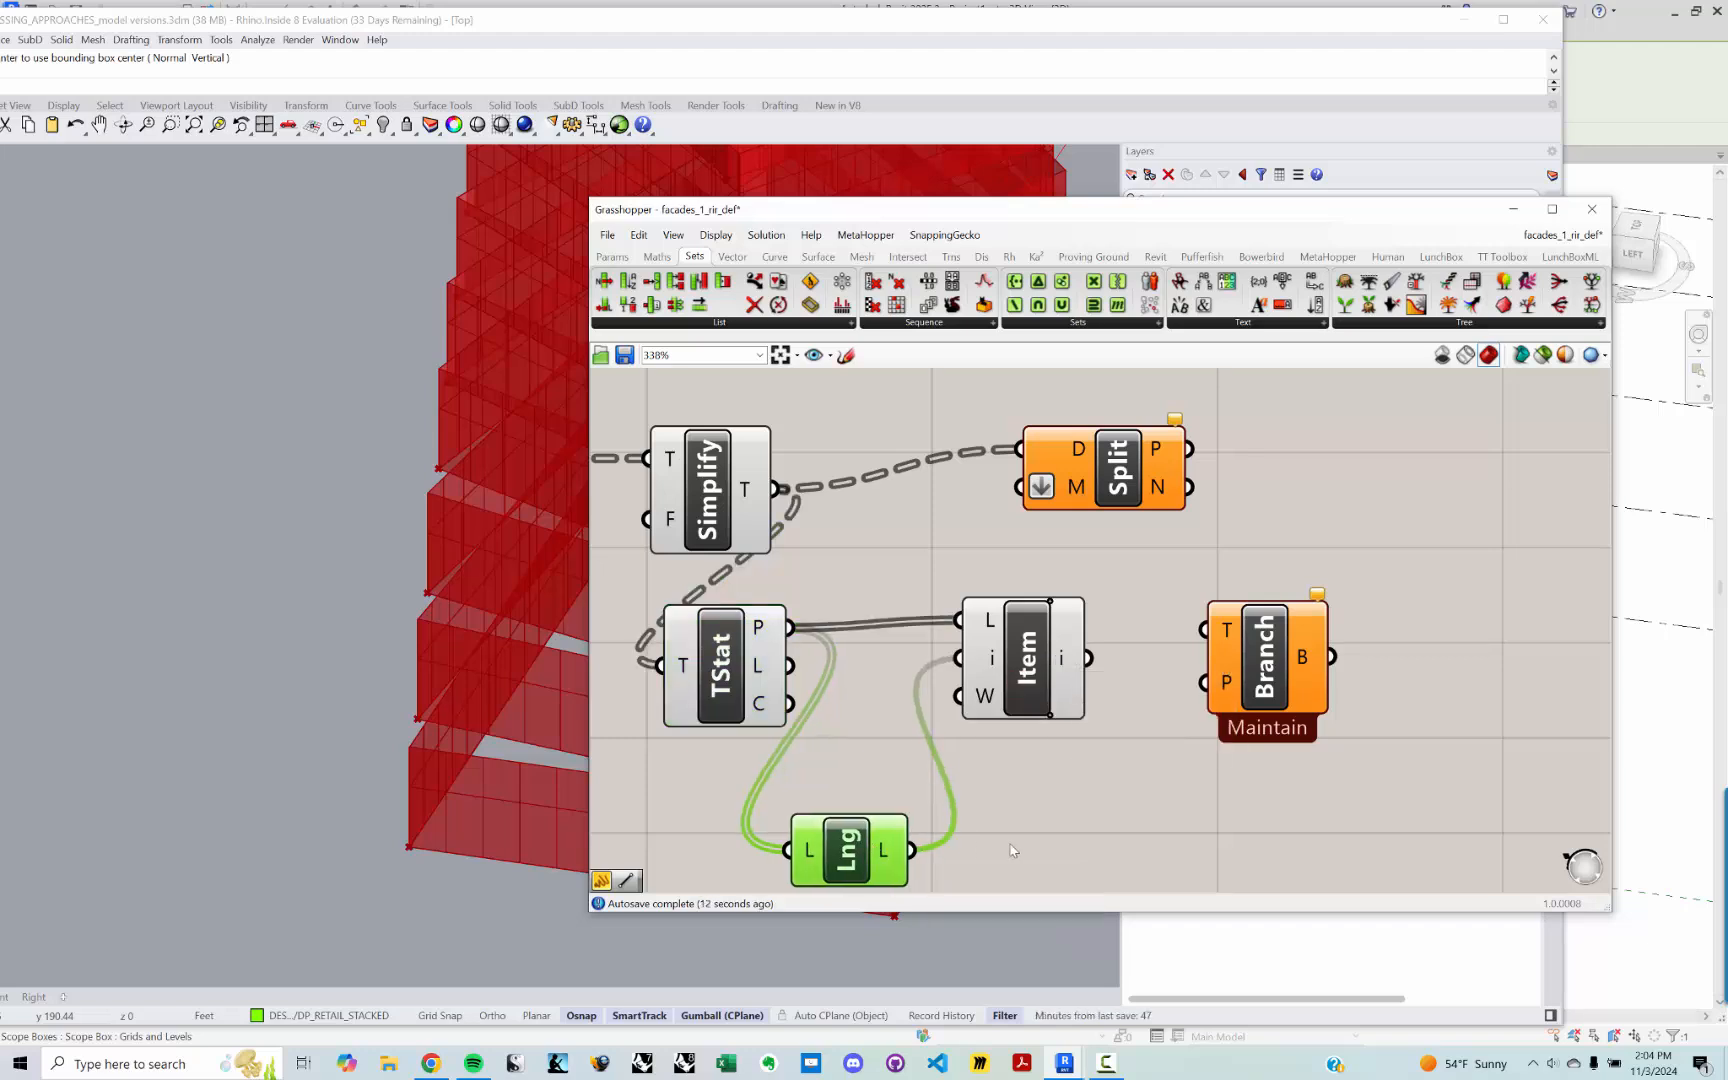
# Step: Add a Subtraction component beside List Length and connect the list length to its A input
pyautogui.click(1052, 853)
pyautogui.doubleClick(1052, 853)
pyautogui.write('subtr')
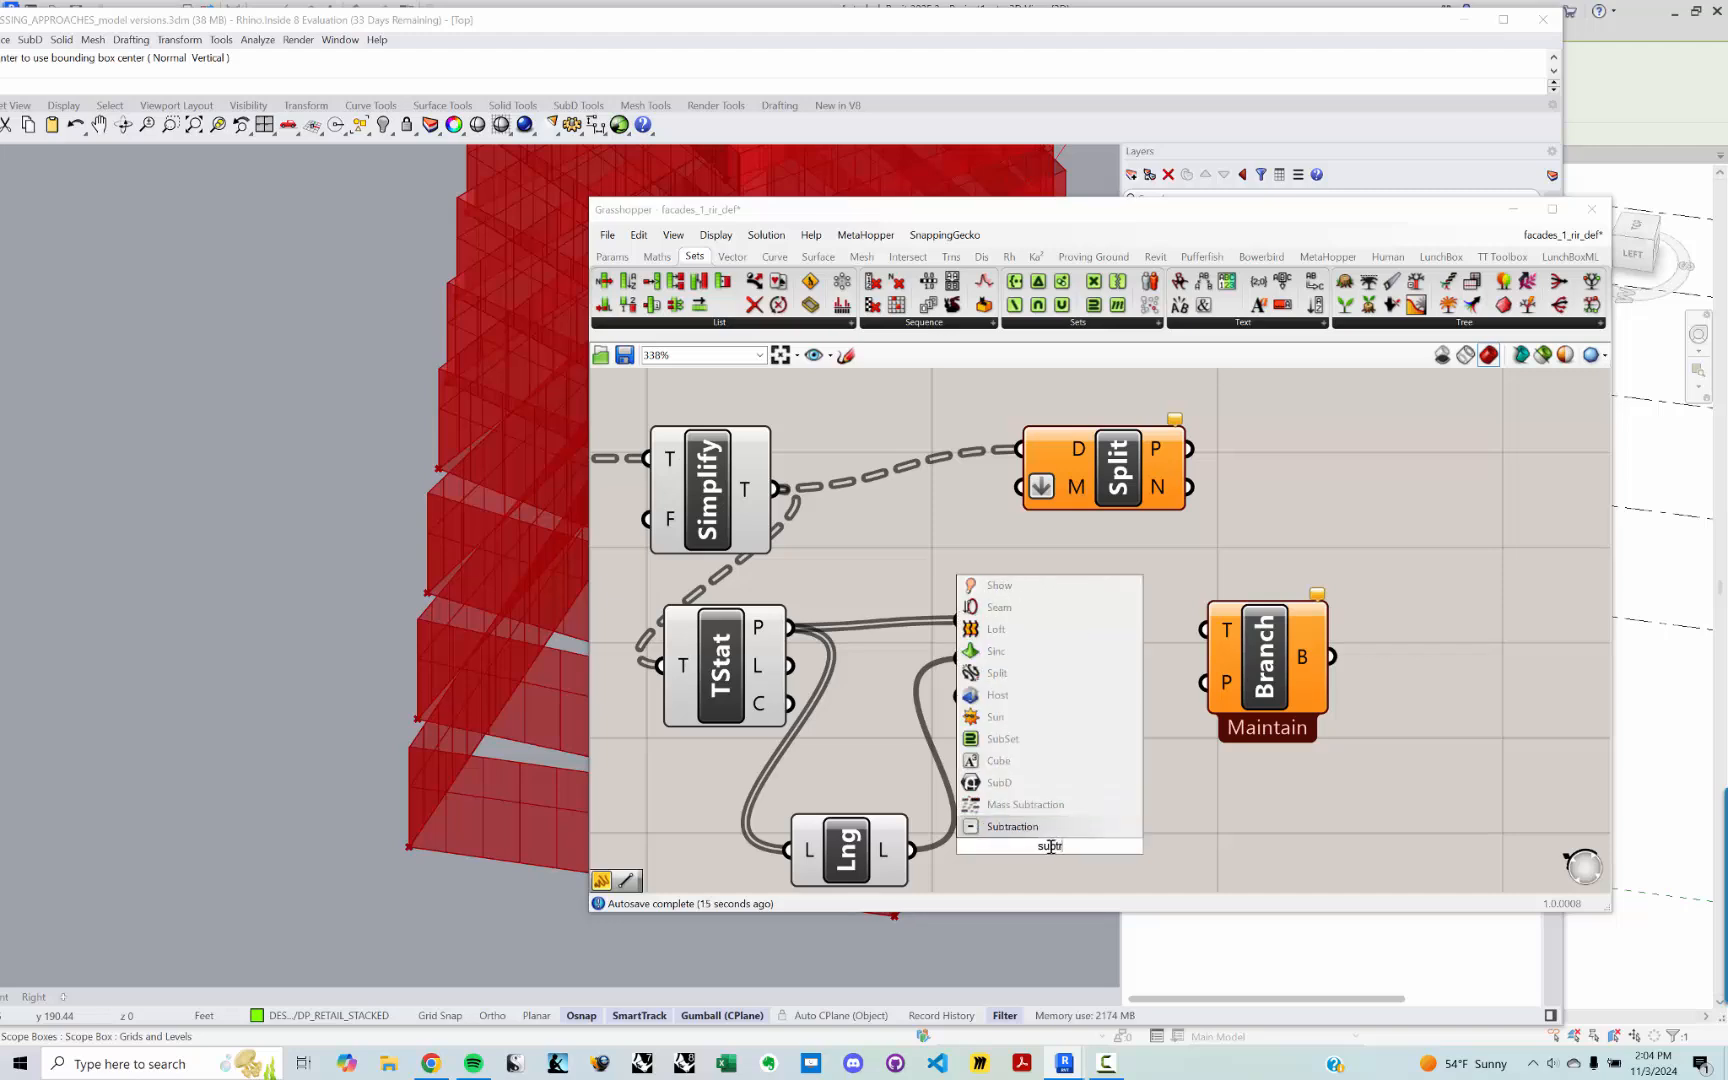
pyautogui.press('Return')
pyautogui.moveTo(1048, 848); pyautogui.dragTo(1065, 726, button='right')
pyautogui.moveTo(1065, 726); pyautogui.dragTo(1085, 742)
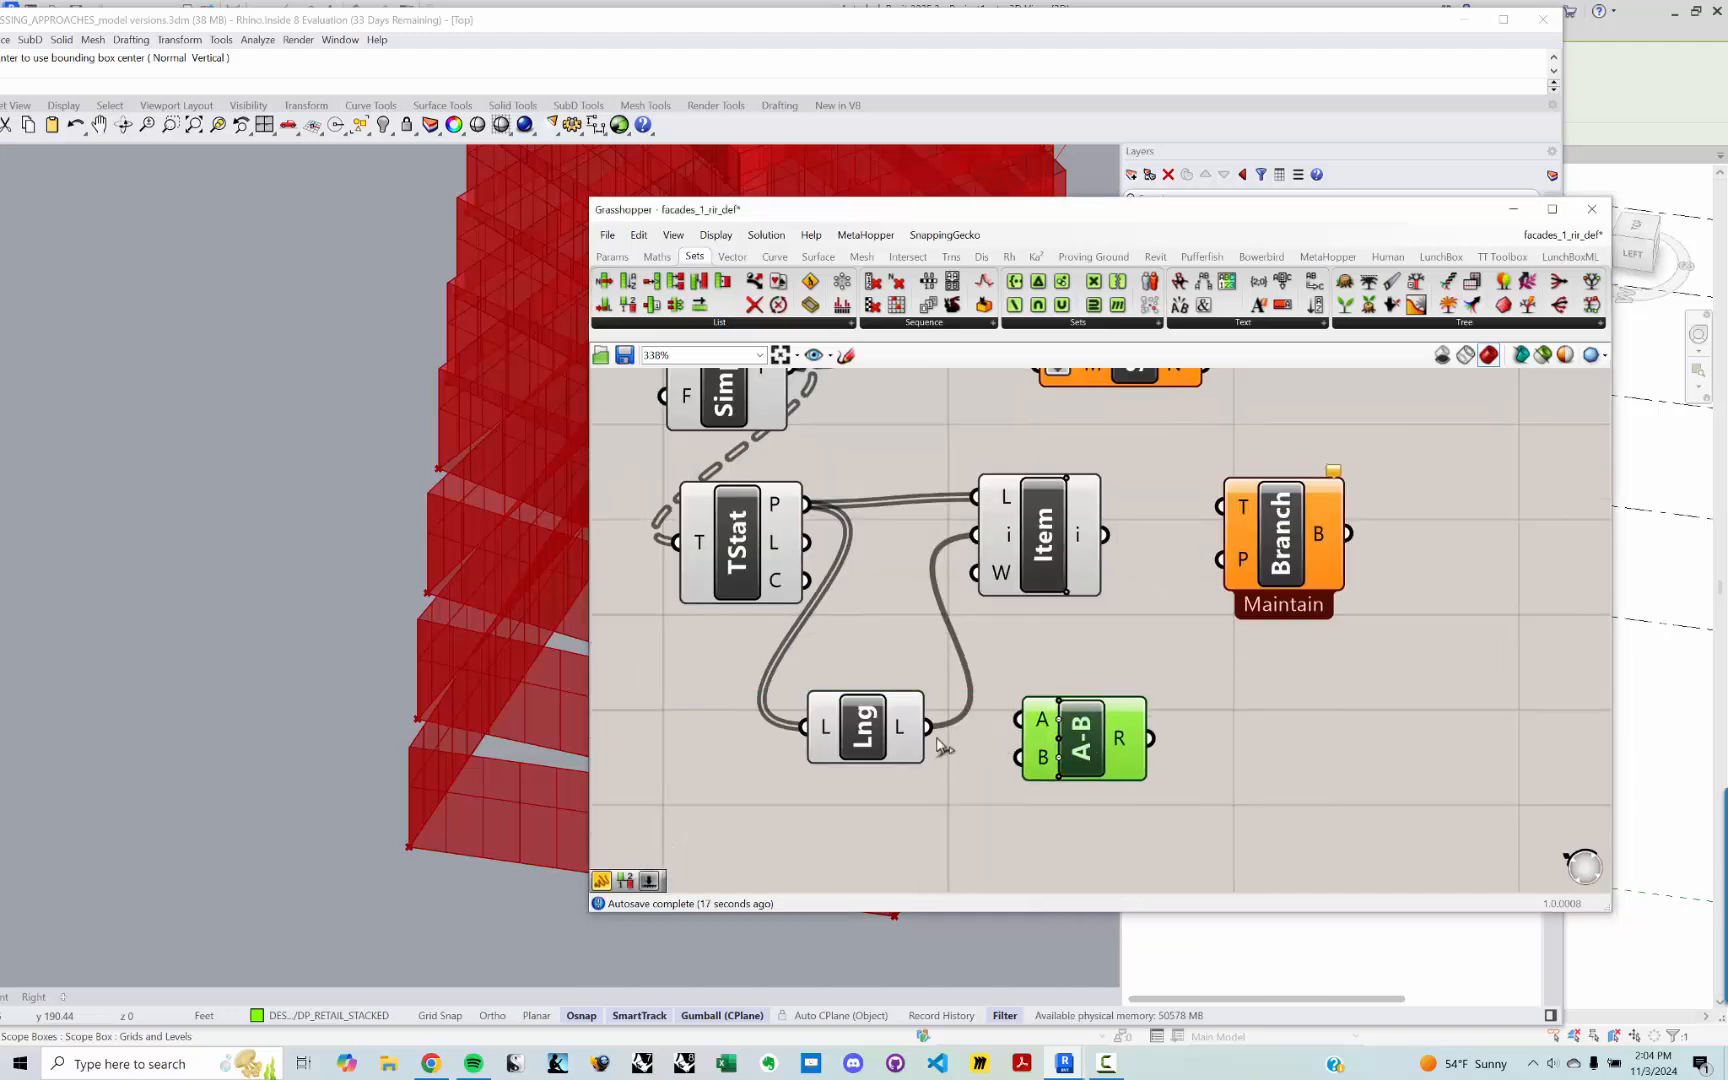
pyautogui.moveTo(928, 727); pyautogui.dragTo(1018, 721)
# Step: Add a panel containing 1 as the Subtraction's B input and connect the result to the List Item index
pyautogui.doubleClick(926, 798)
pyautogui.write('1')
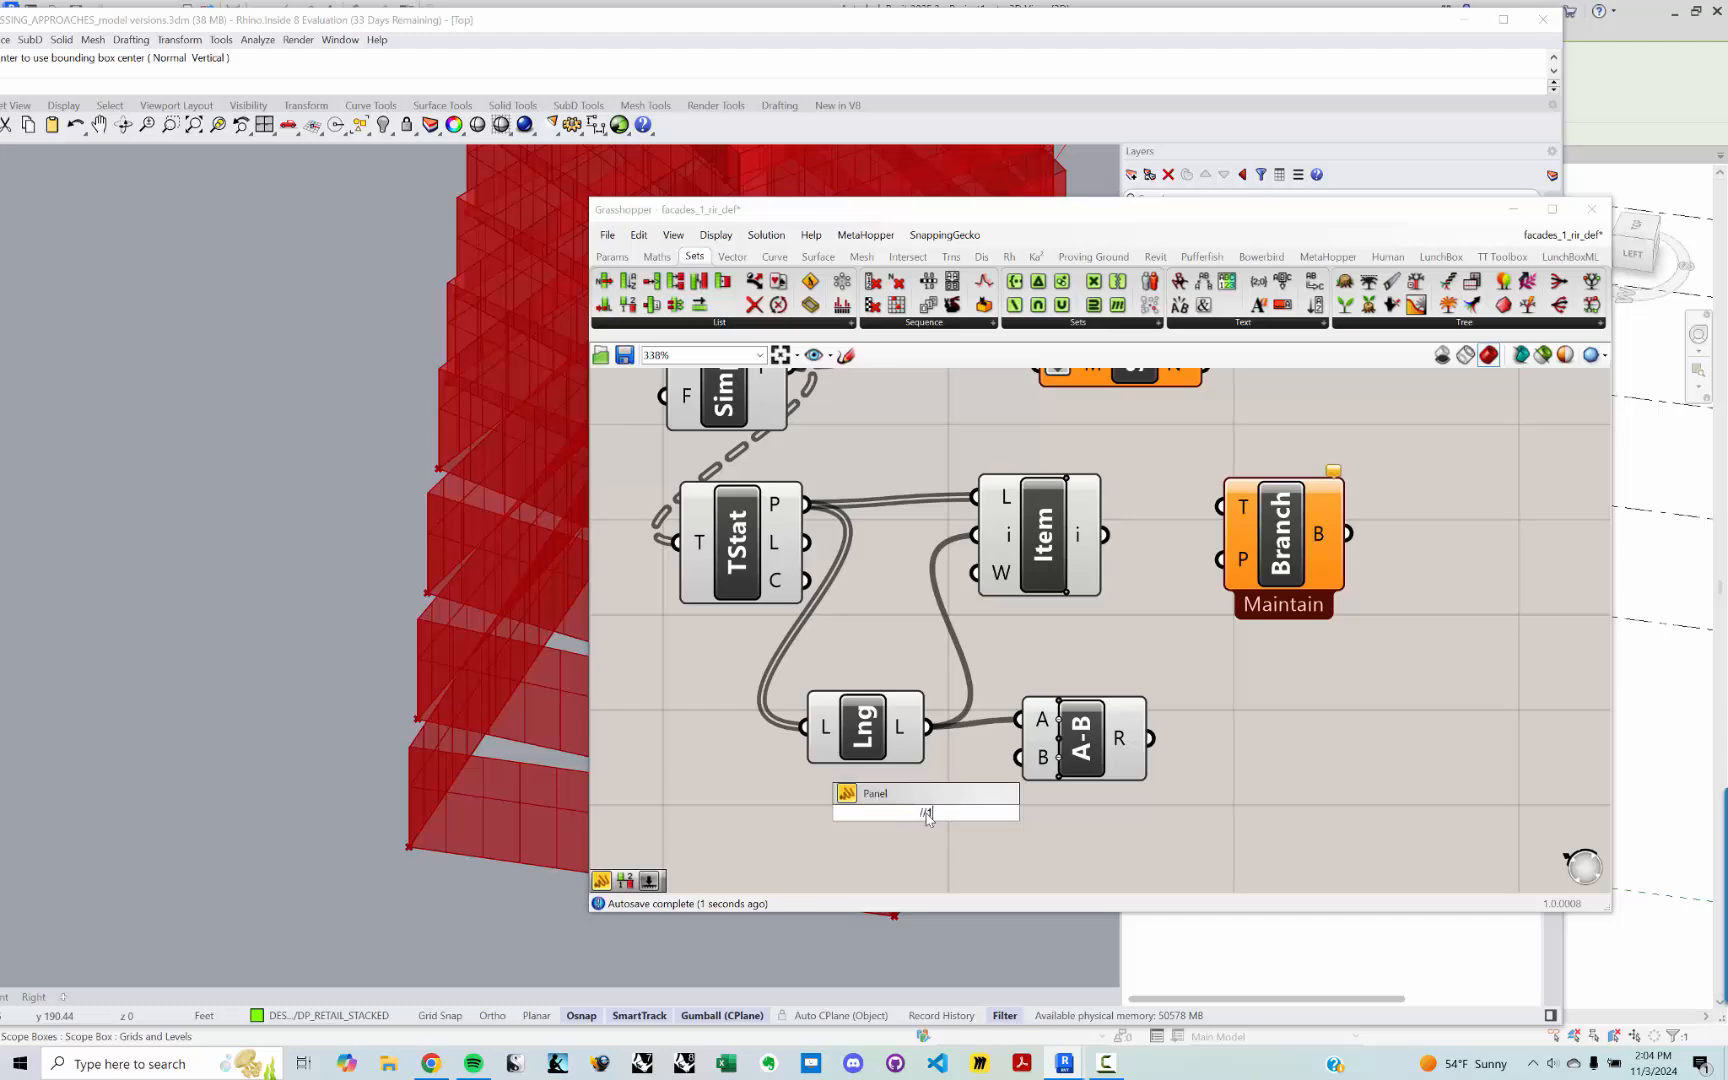
pyautogui.press('Return')
pyautogui.moveTo(958, 812); pyautogui.dragTo(1018, 757)
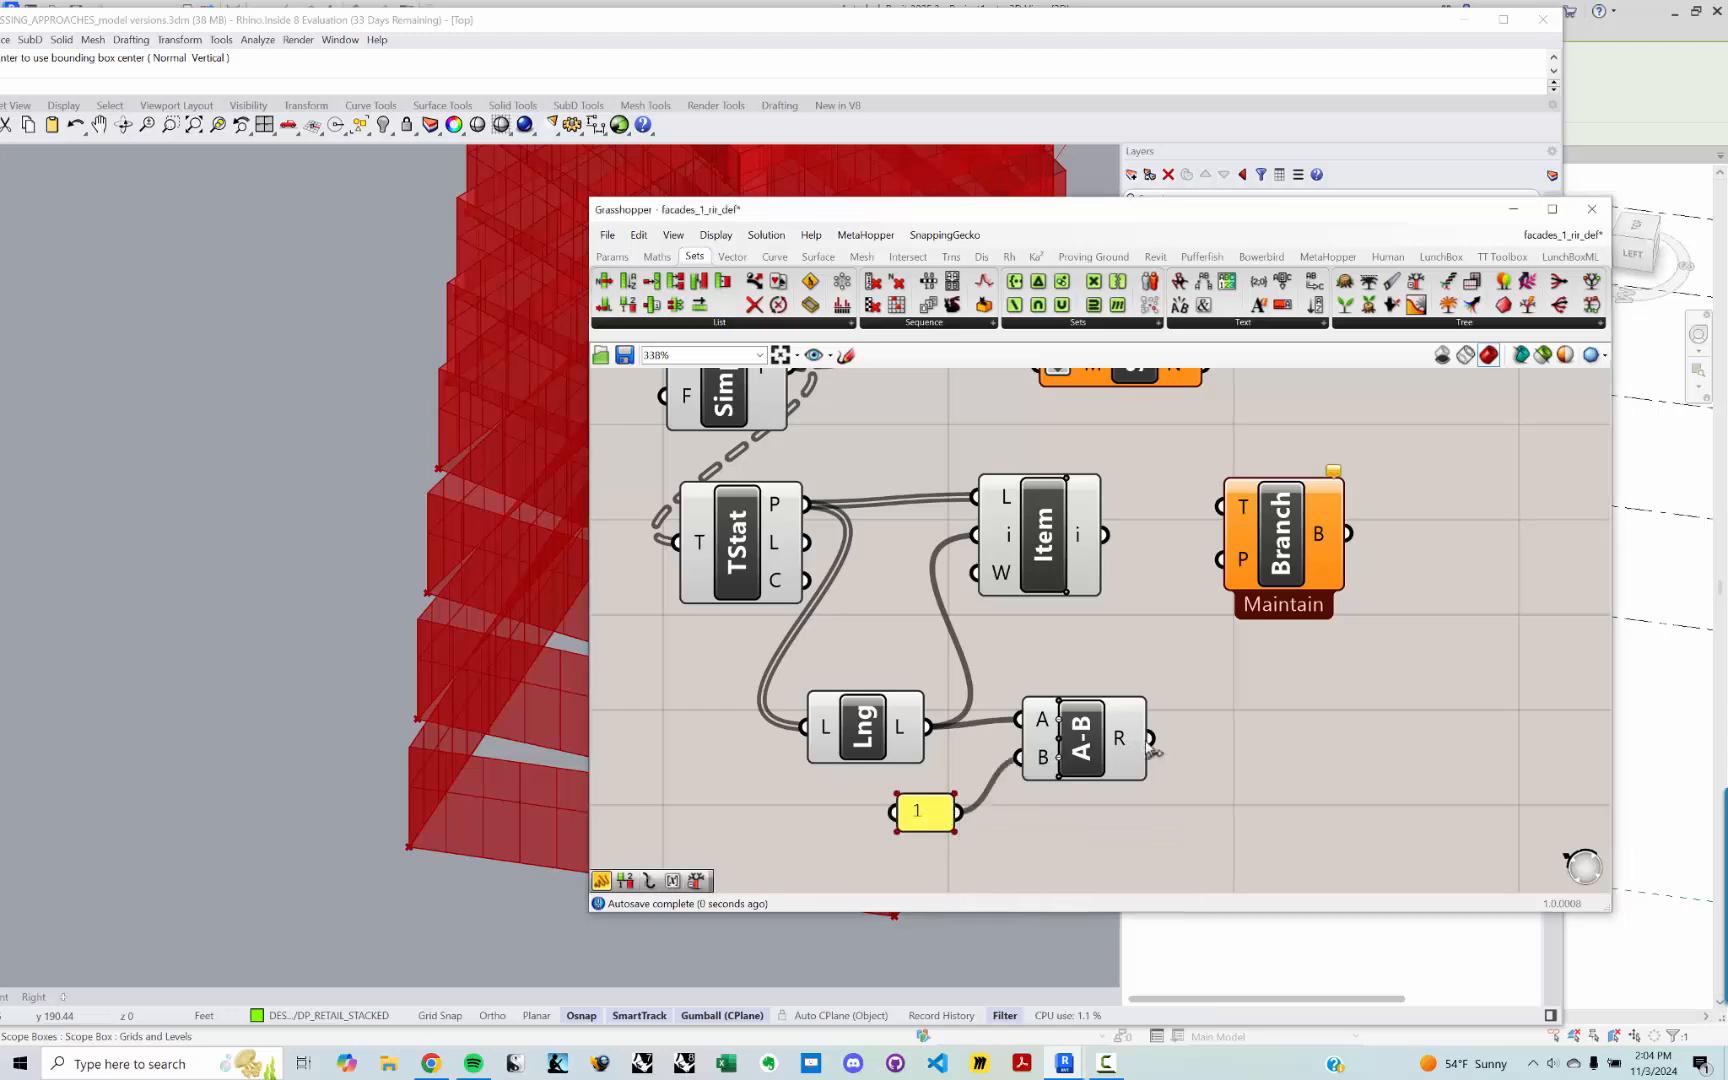
pyautogui.moveTo(1150, 738); pyautogui.dragTo(1001, 548)
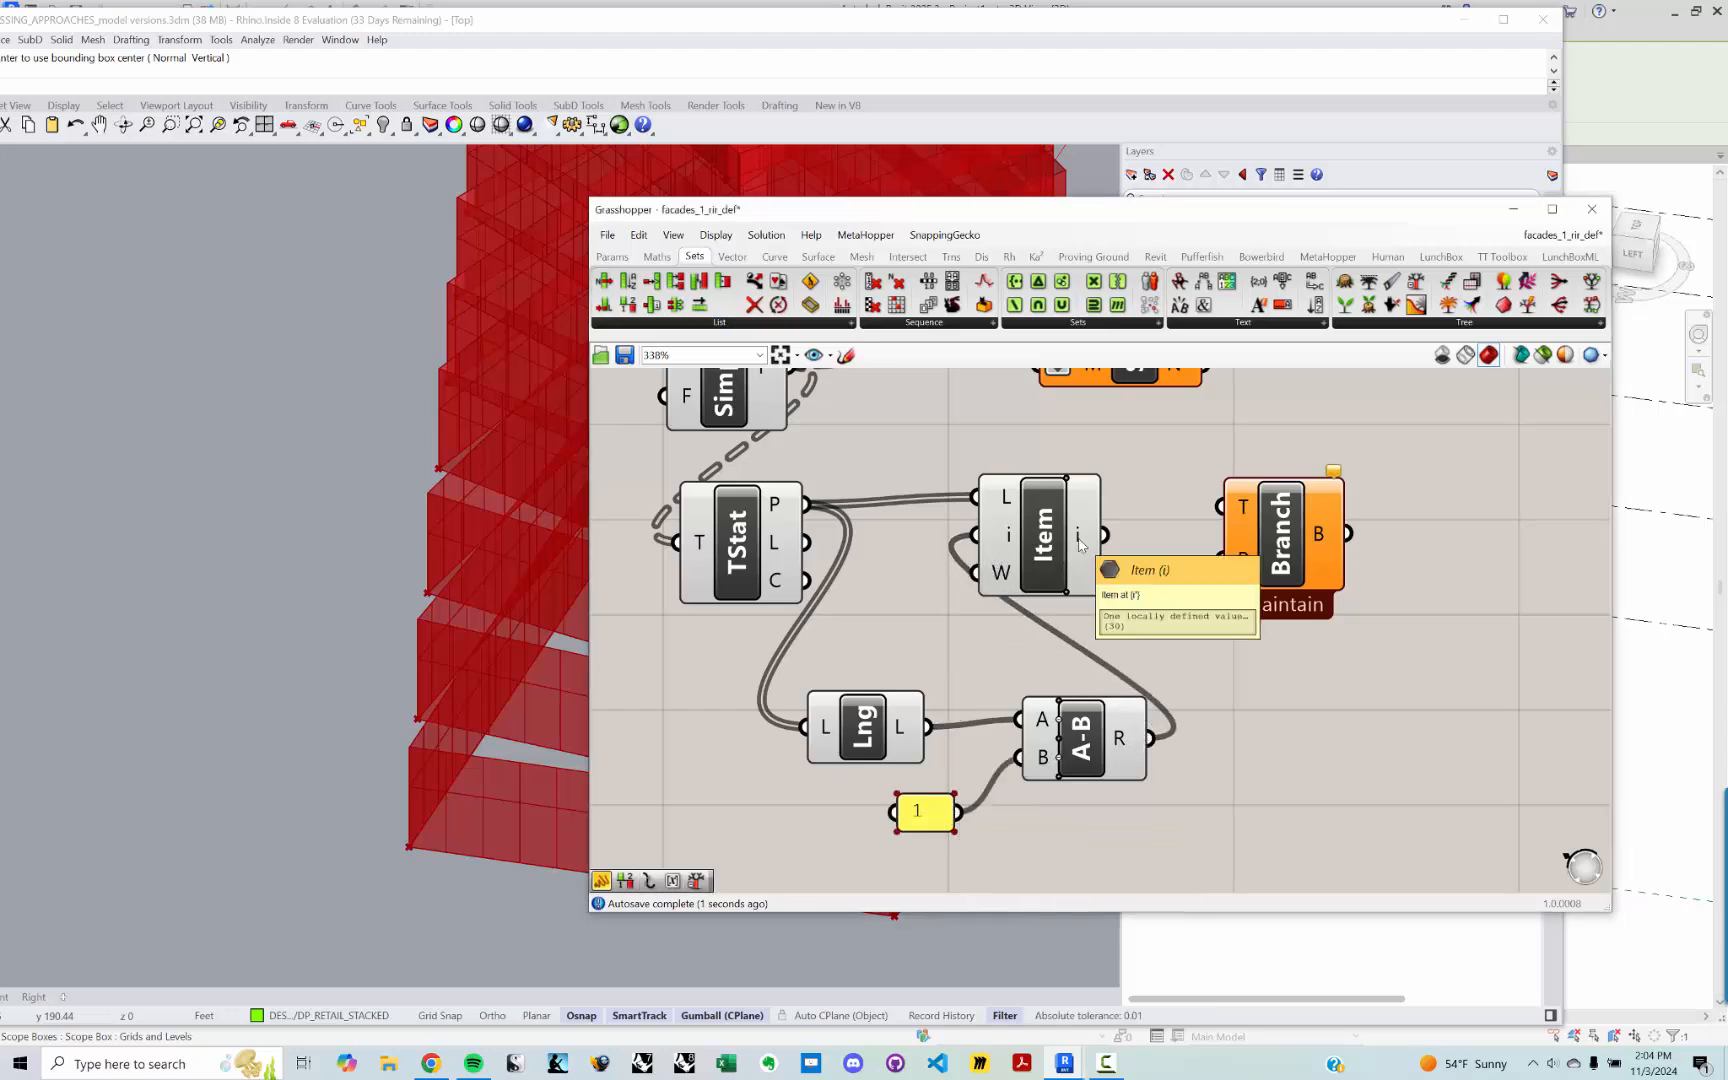
# Step: Move the Split component up and away from the Tree Branch component
pyautogui.moveTo(1001, 548); pyautogui.dragTo(916, 557, button='right')
pyautogui.scroll(-2, 1115, 565)
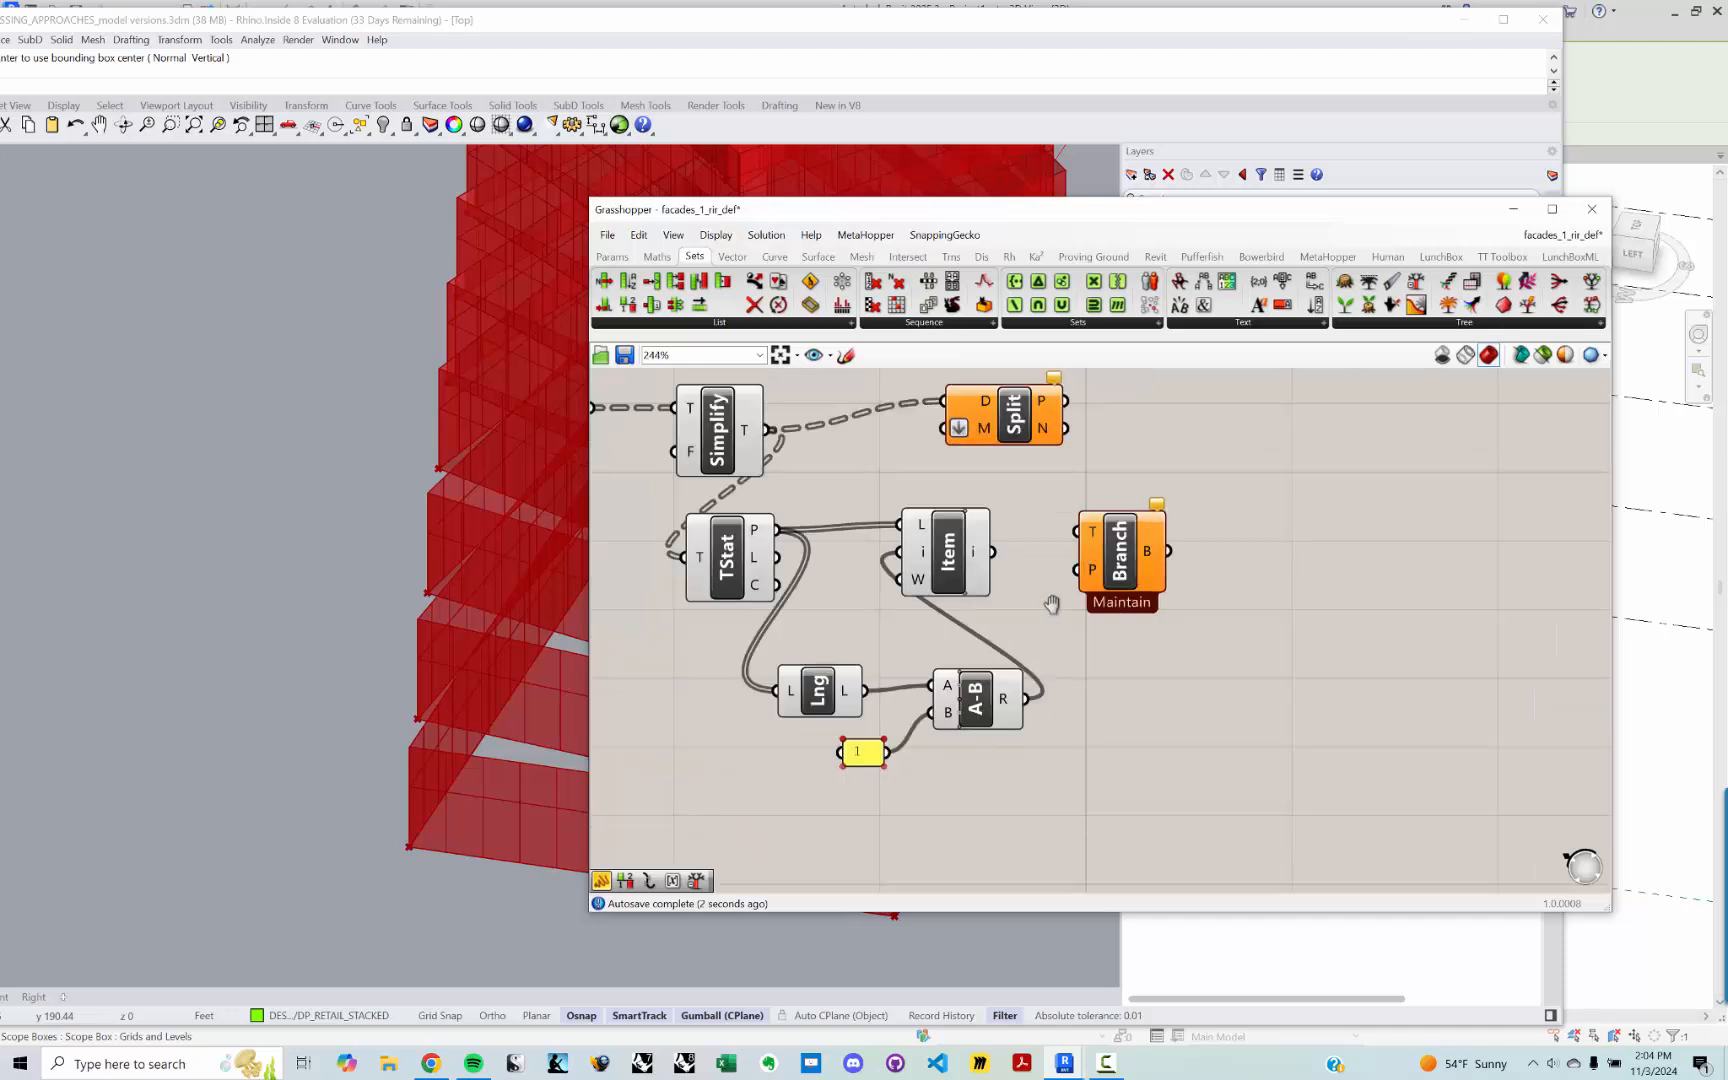
pyautogui.click(1103, 617)
pyautogui.moveTo(1103, 617); pyautogui.dragTo(1100, 599)
pyautogui.moveTo(989, 499); pyautogui.dragTo(1065, 438)
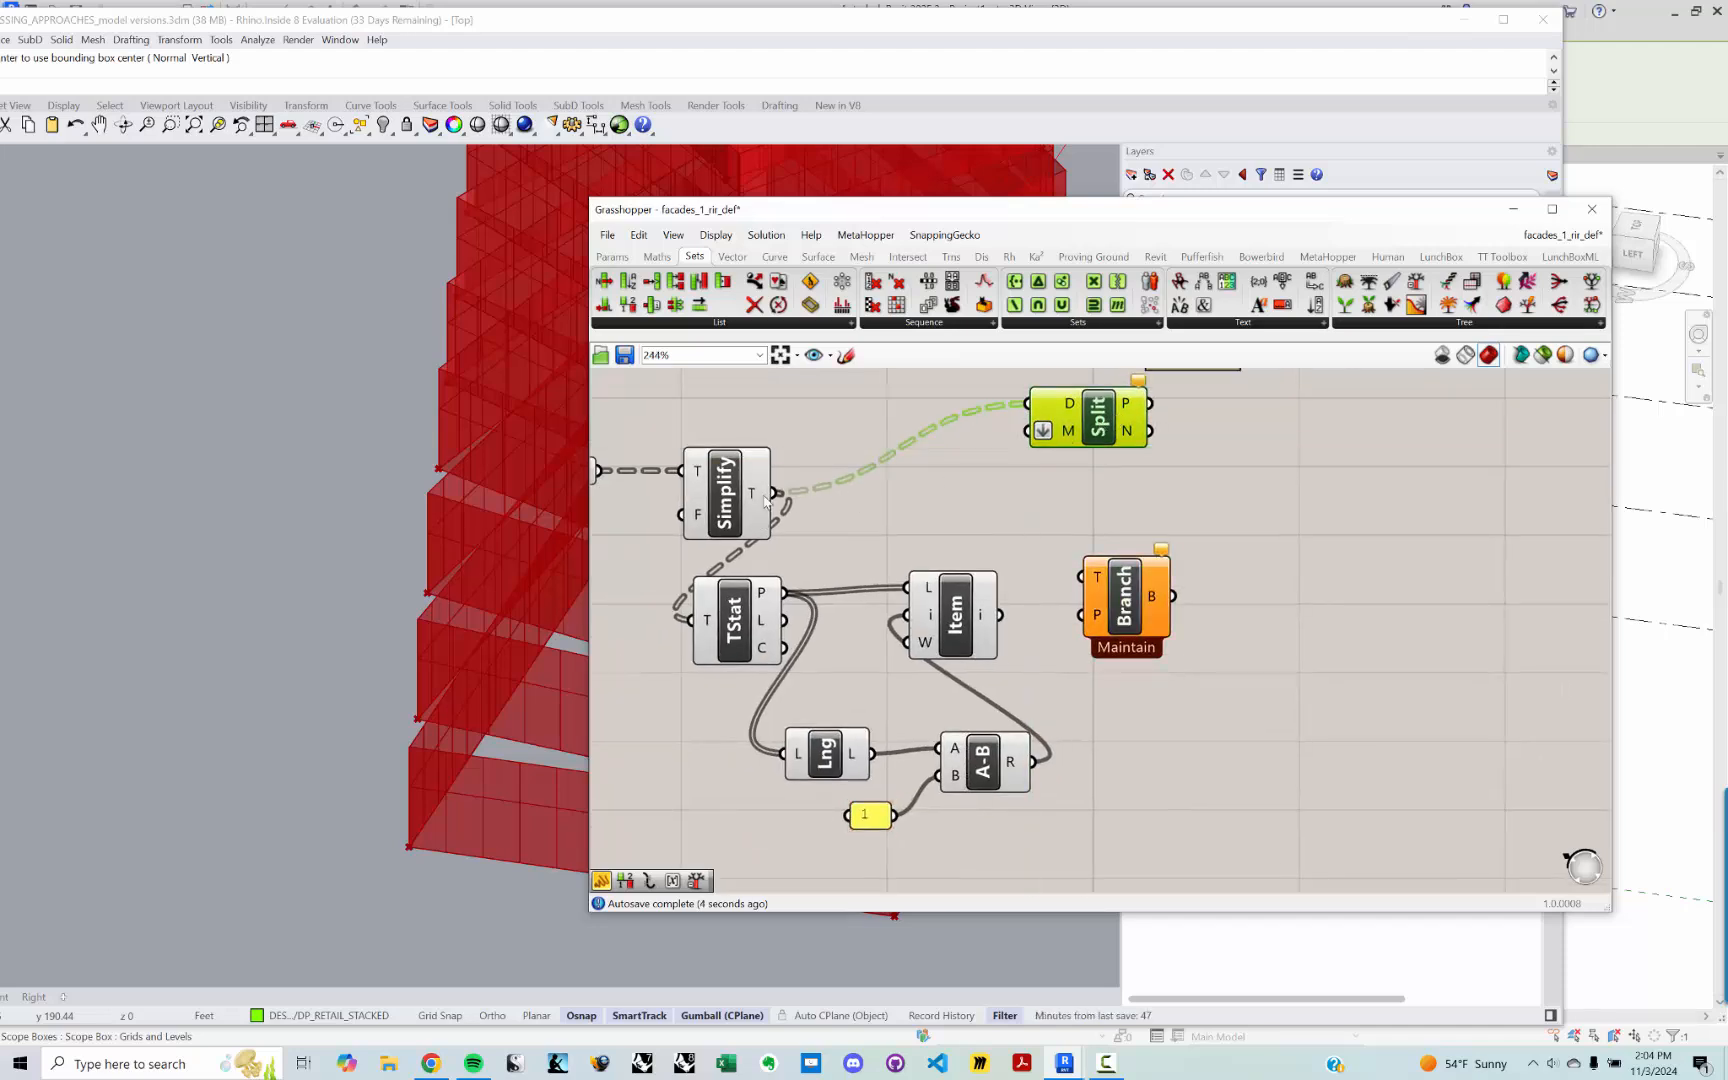
# Step: Connect the simplified tree to Tree Branch's tree input and the List Item output to its path input, and check the resulting branch
pyautogui.moveTo(776, 492); pyautogui.dragTo(1117, 565)
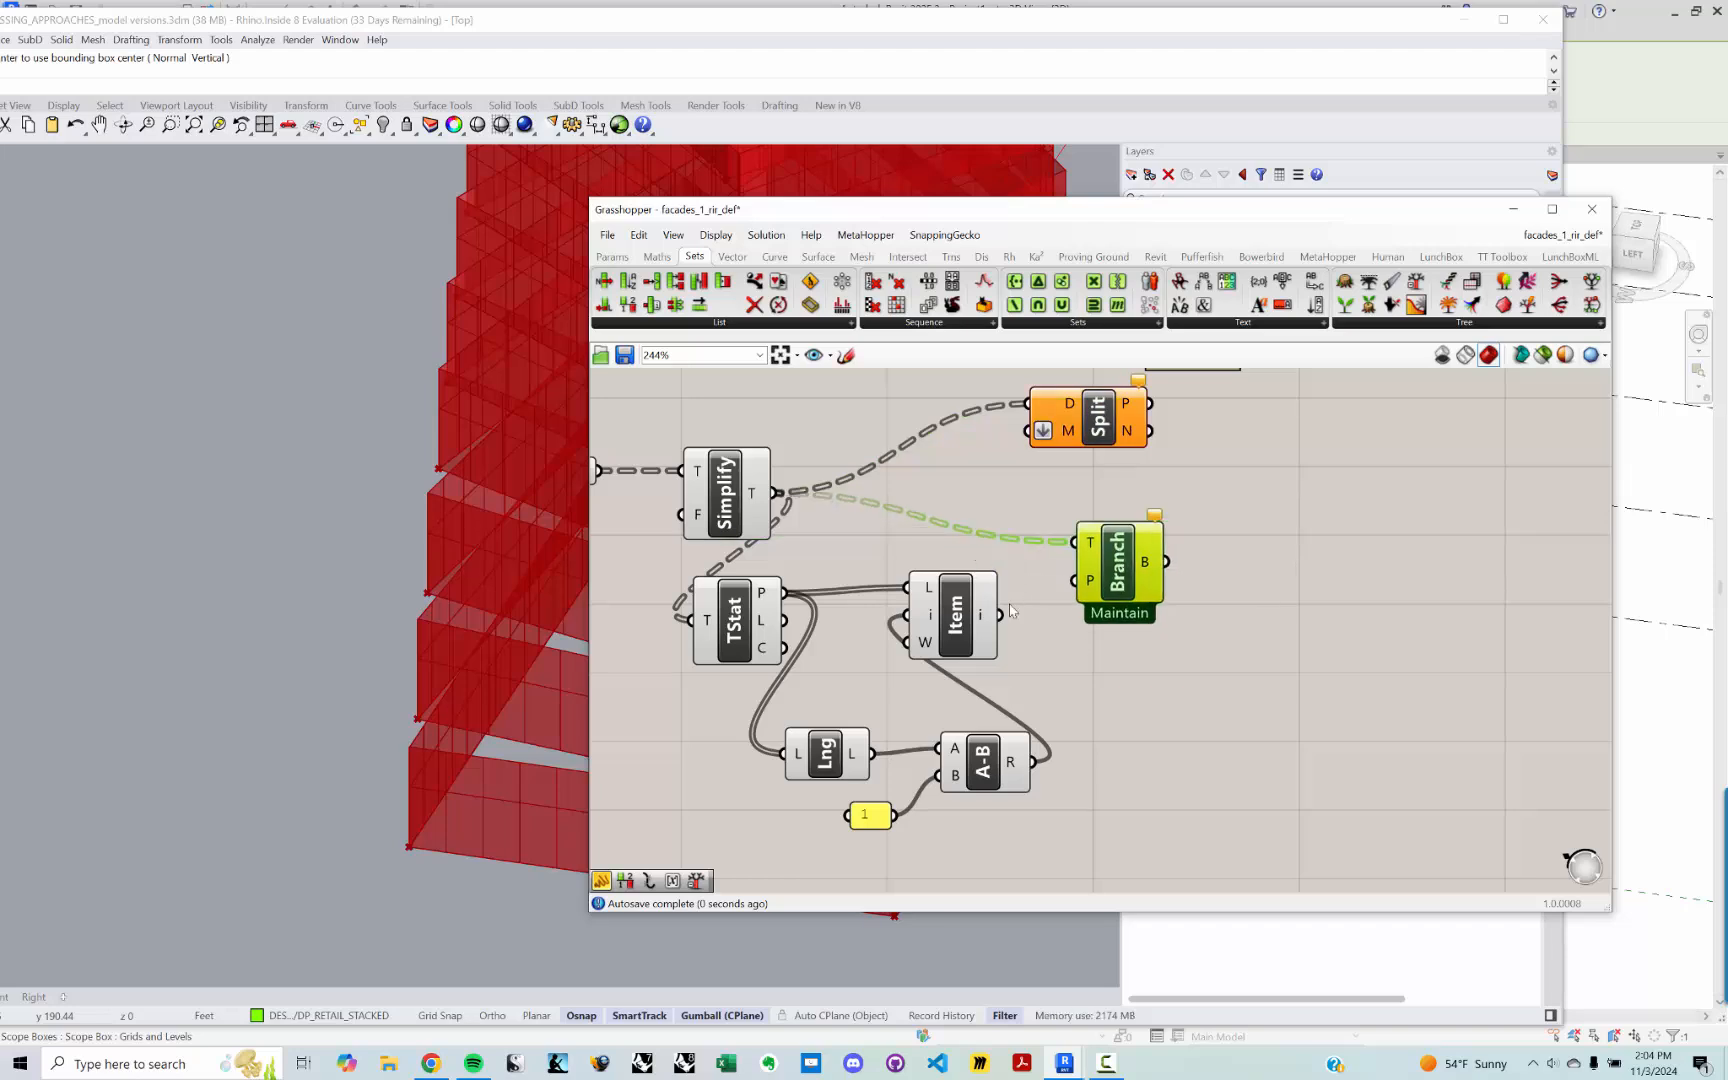
pyautogui.moveTo(1003, 613); pyautogui.dragTo(1145, 570)
pyautogui.moveTo(1147, 566)
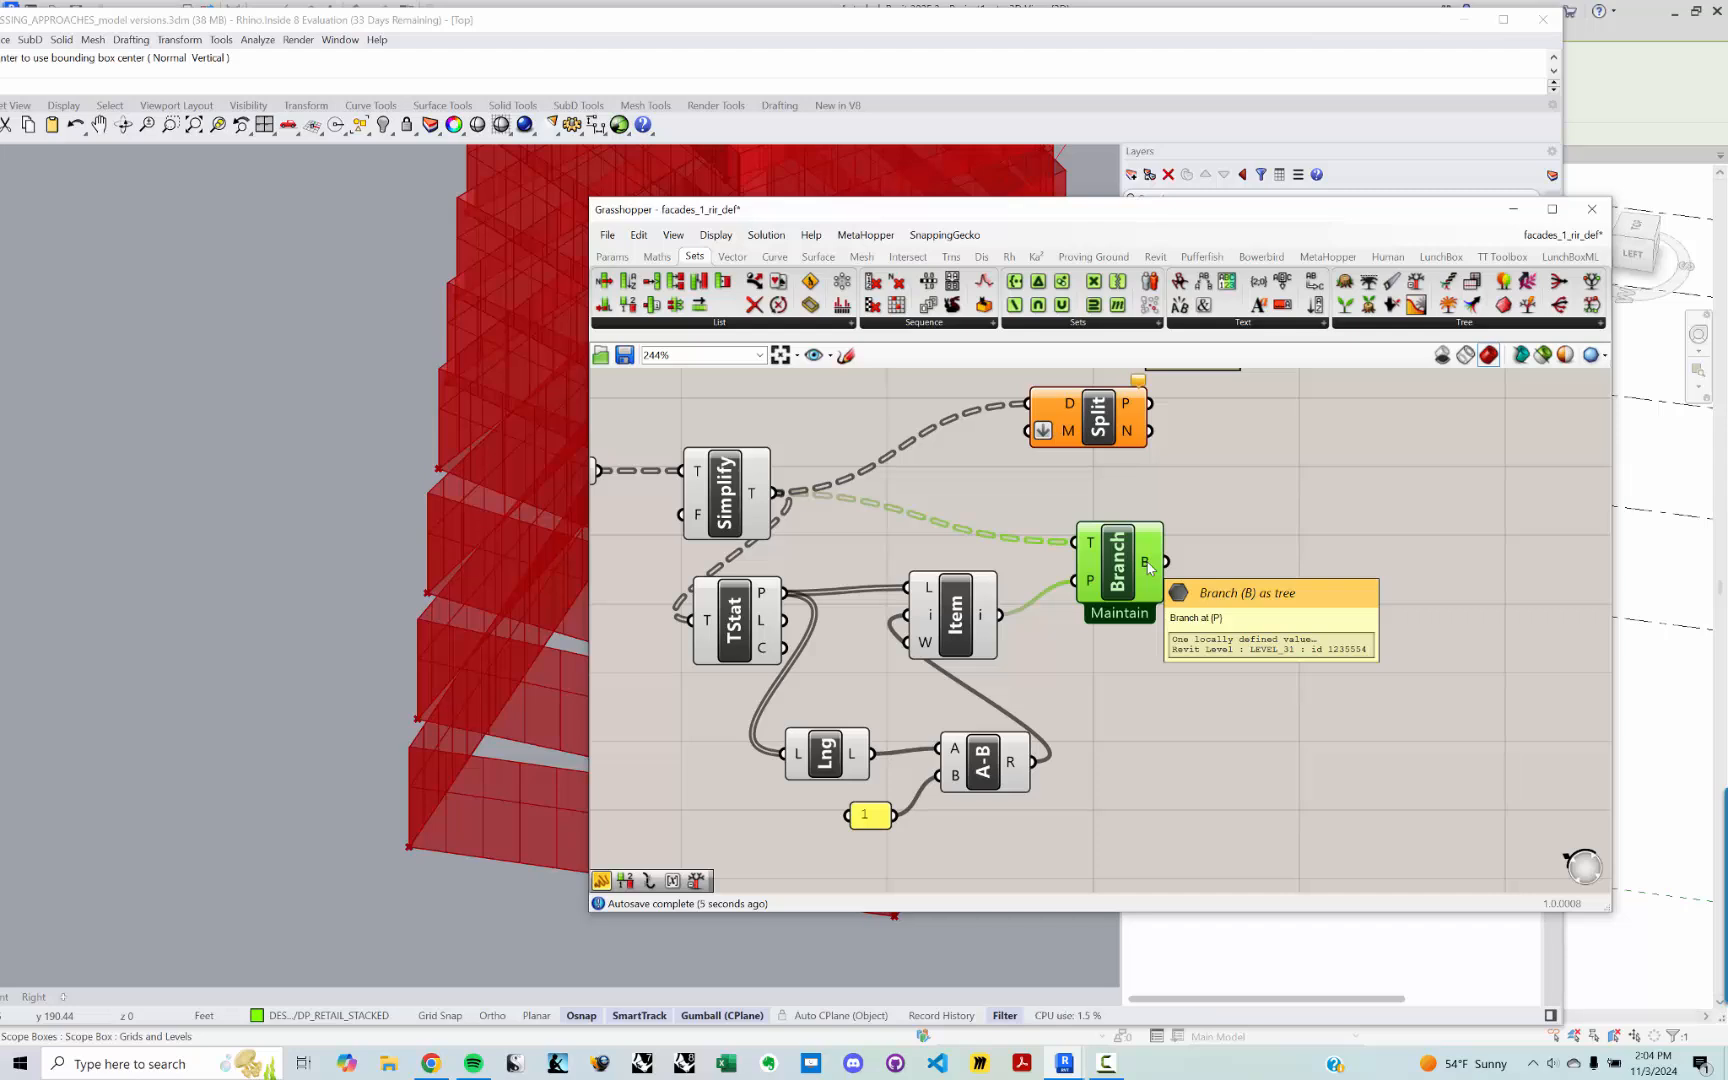
pyautogui.moveTo(1196, 606); pyautogui.dragTo(1250, 693, button='right')
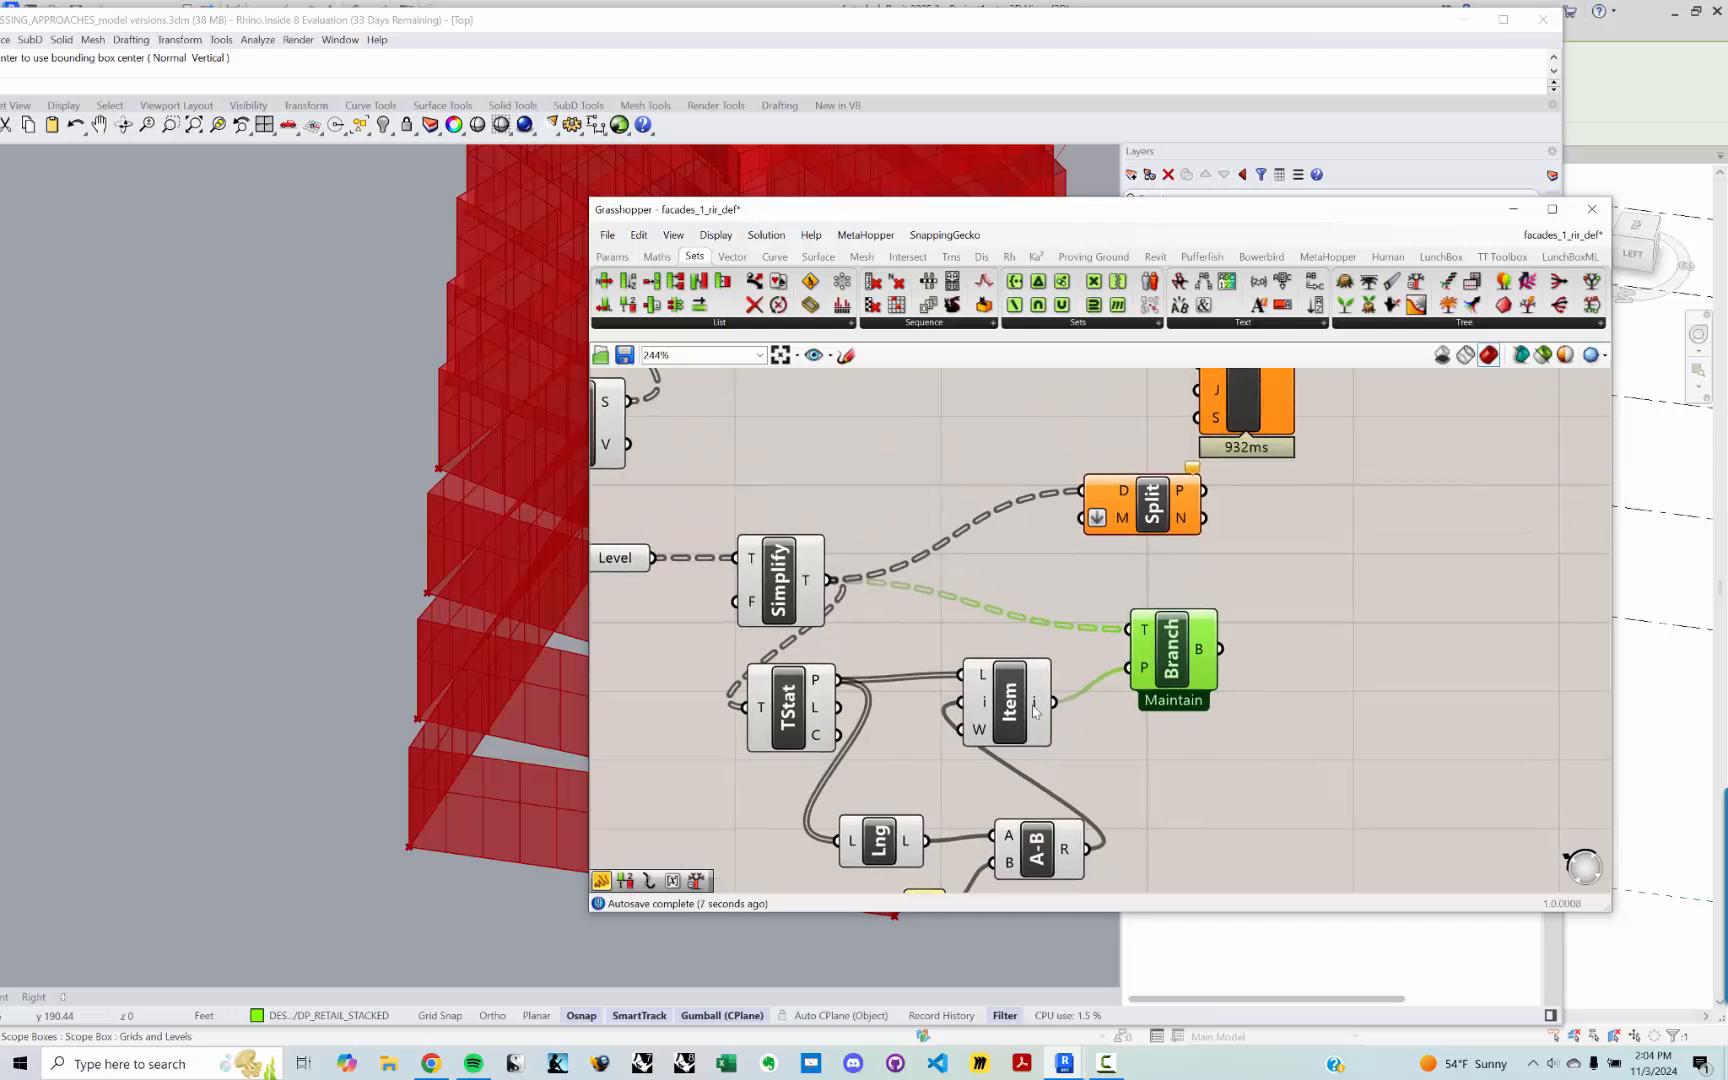
# Step: Connect the List Item output to Split's mask (M) input and move Split closer above the Tree Branch component
pyautogui.moveTo(1036, 708)
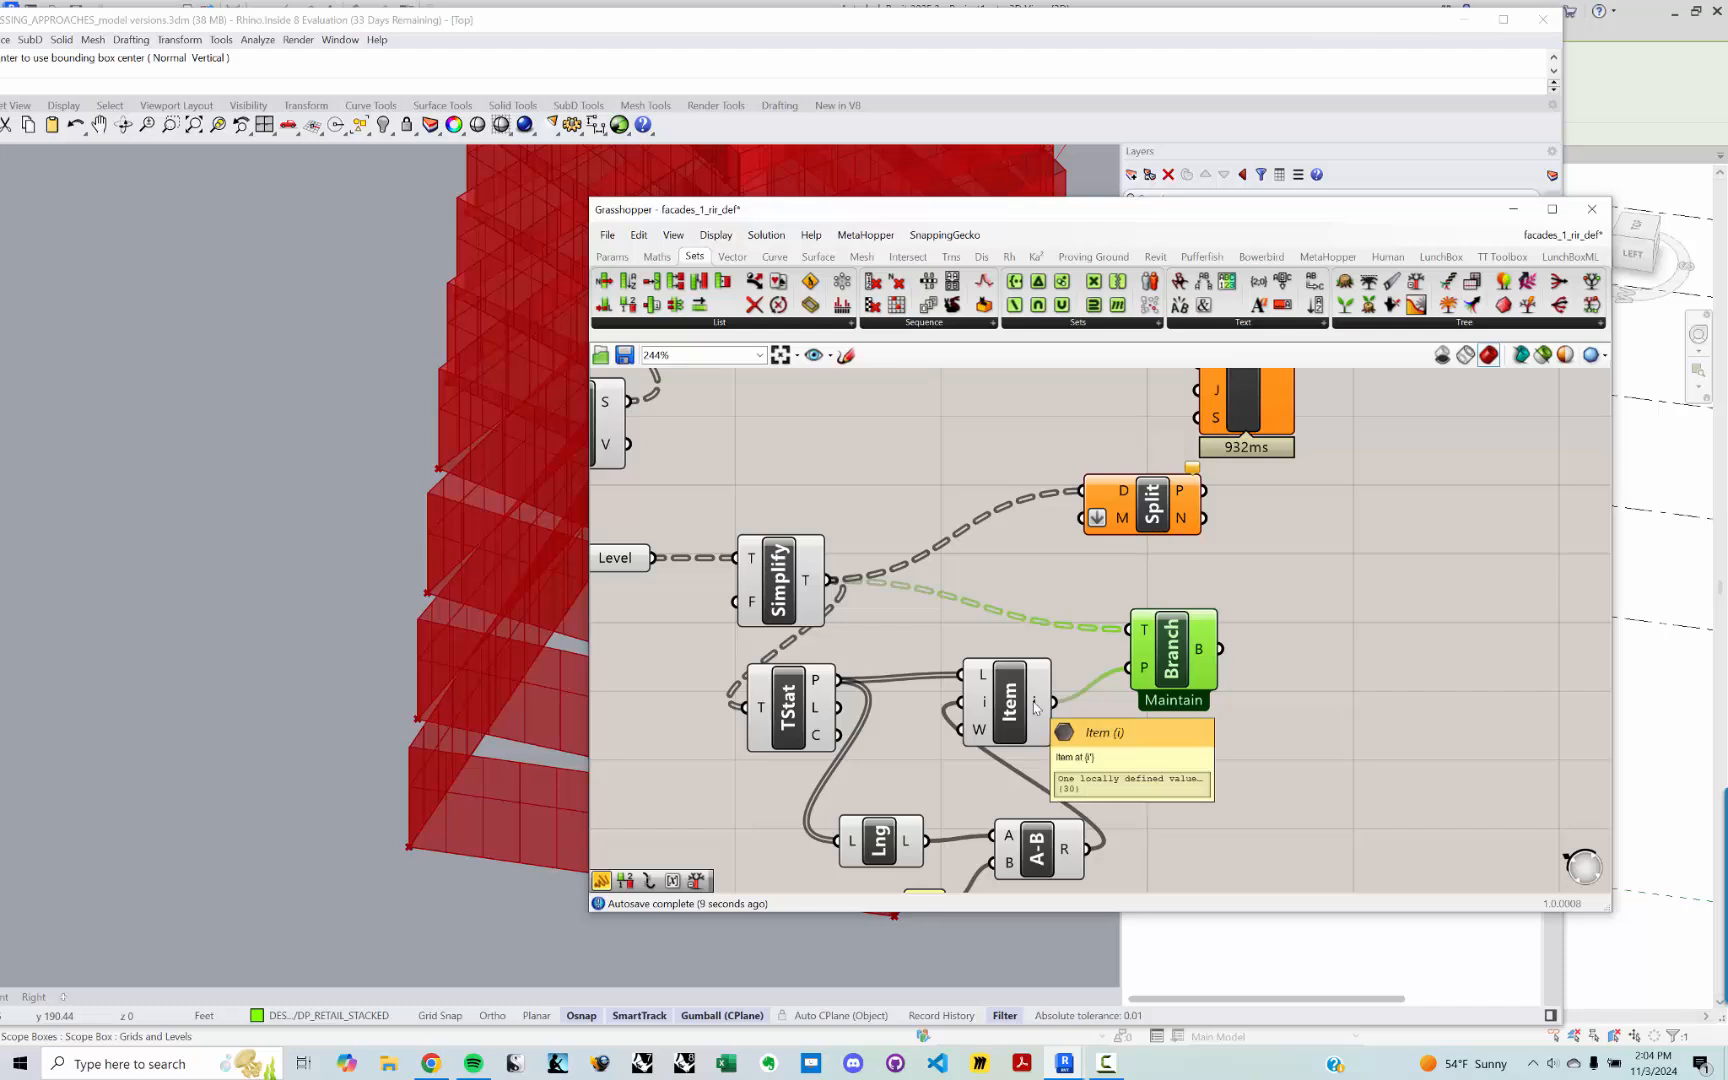
pyautogui.moveTo(1055, 701); pyautogui.dragTo(1083, 518)
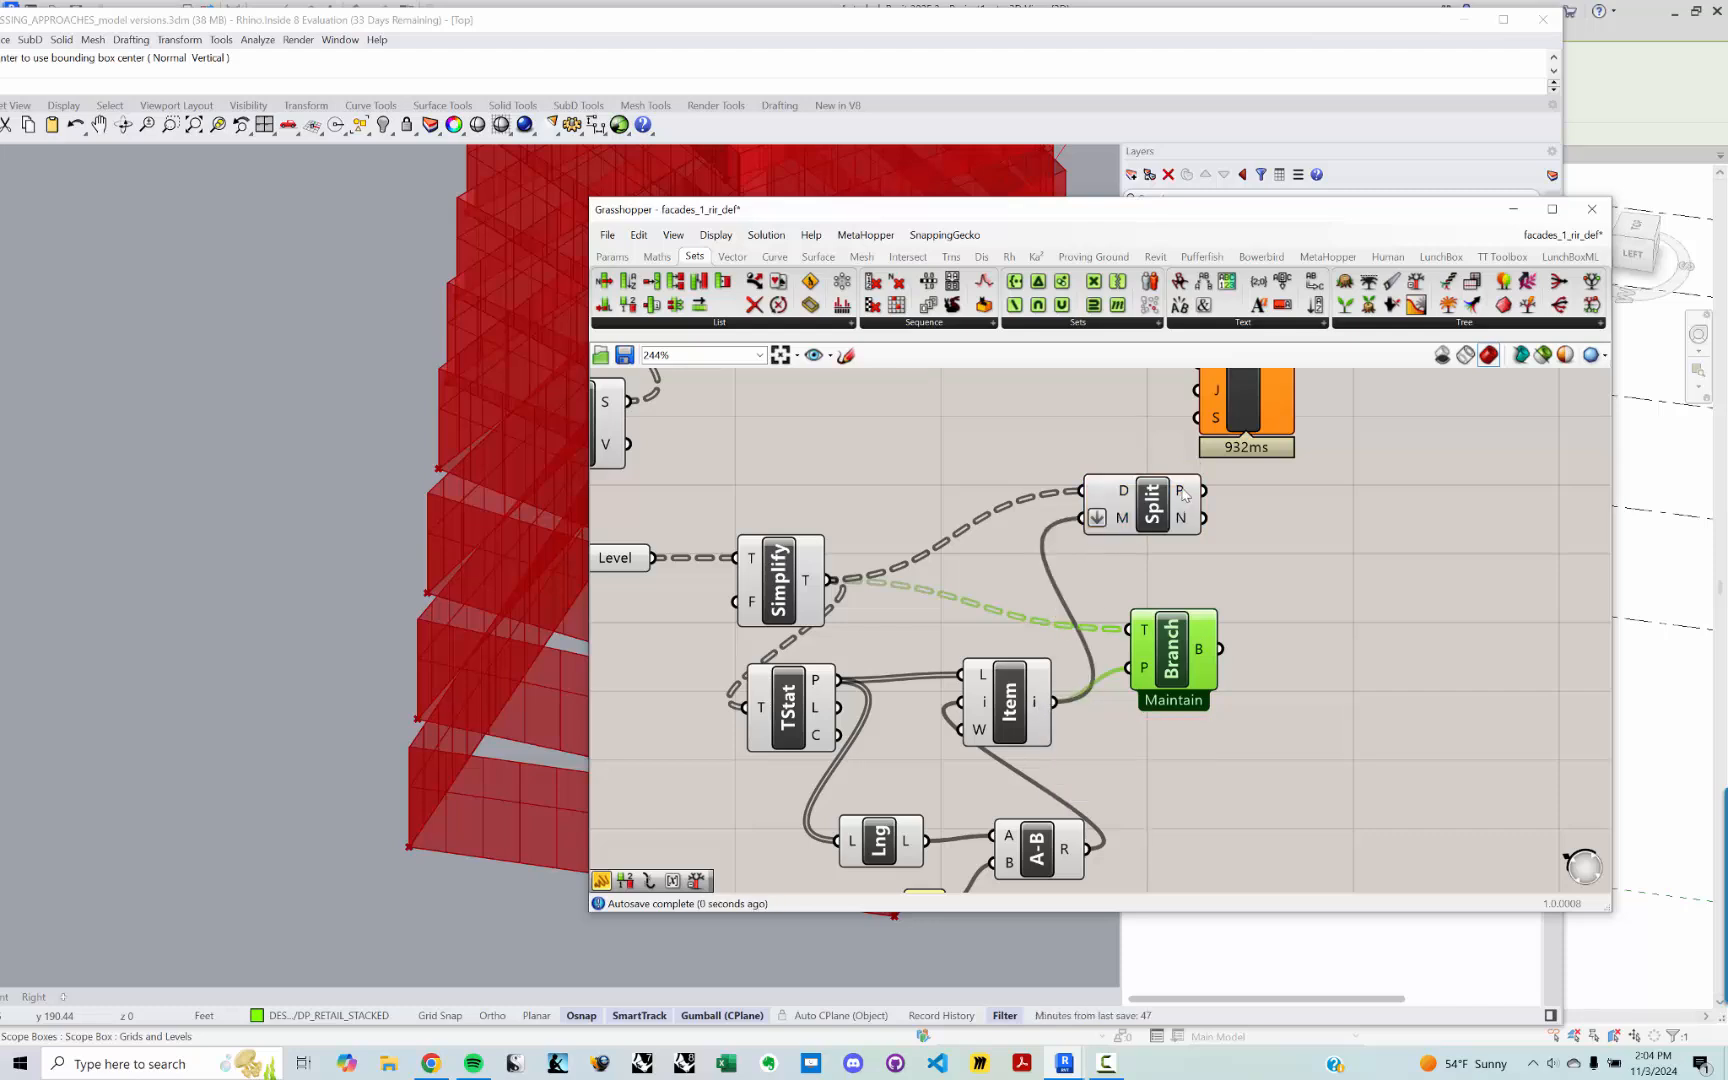
pyautogui.moveTo(1183, 493)
pyautogui.click(1158, 530)
pyautogui.moveTo(1158, 530); pyautogui.dragTo(1140, 567)
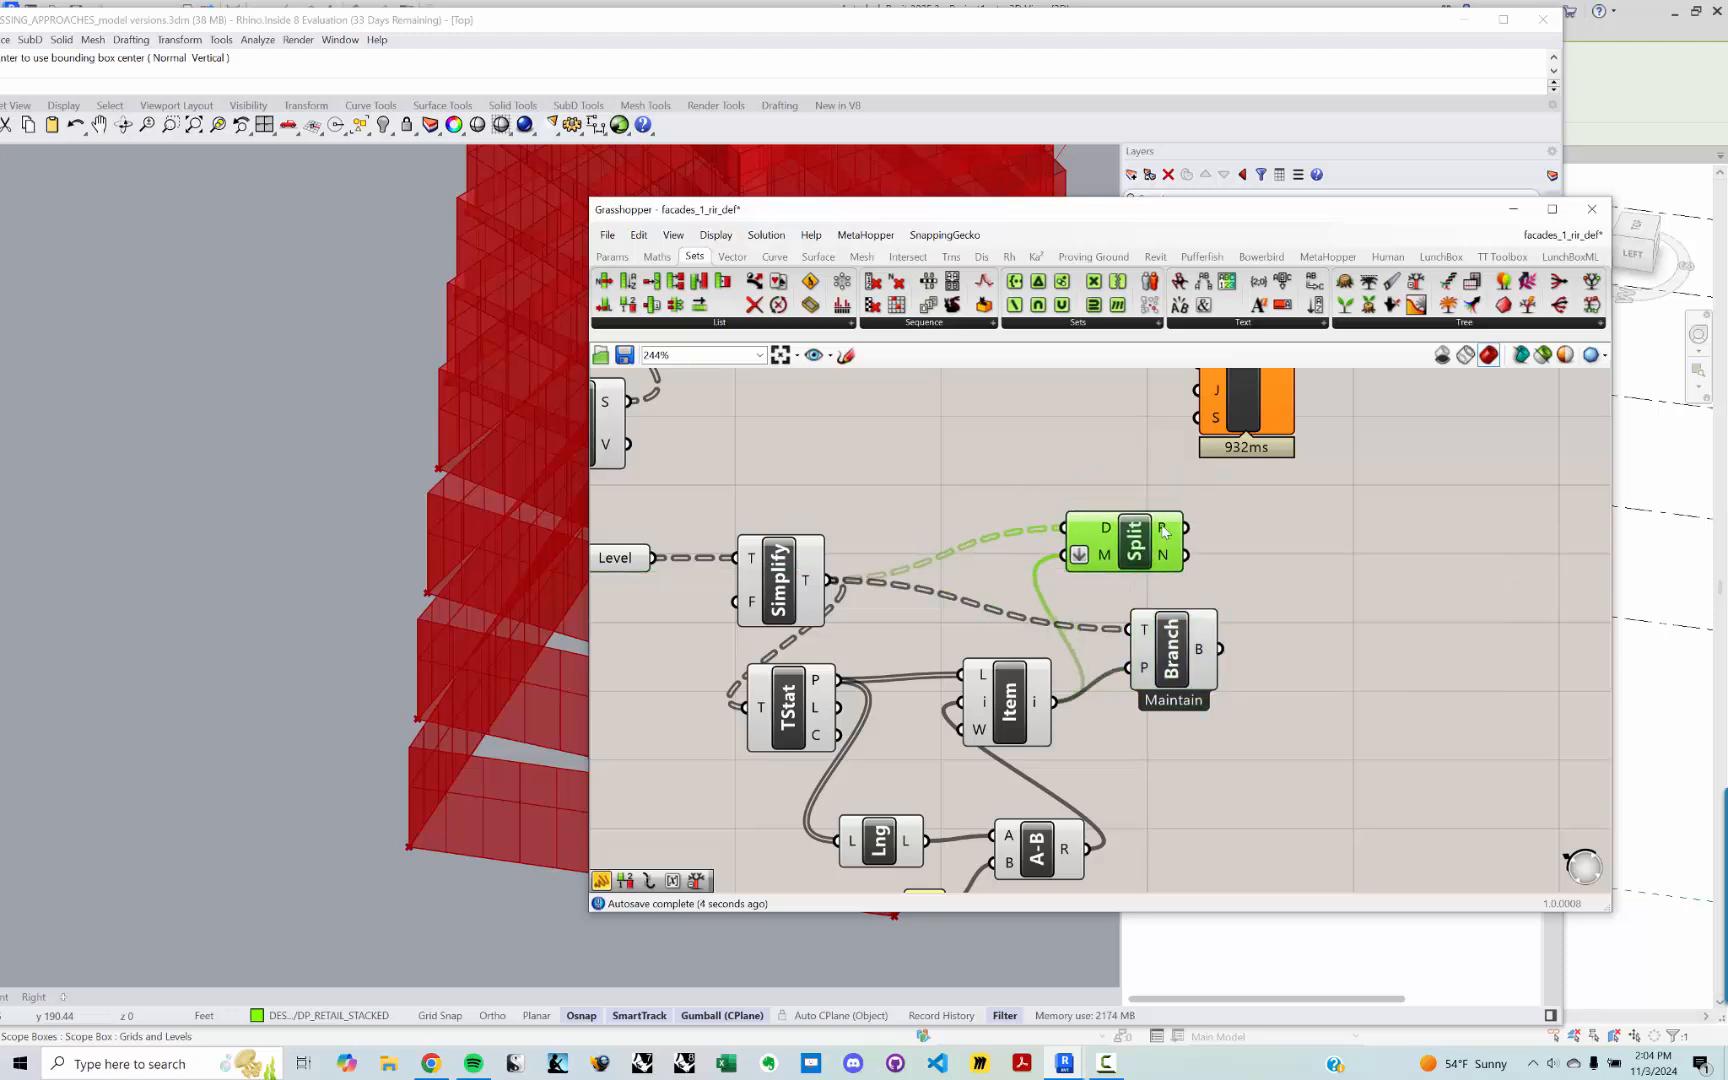
pyautogui.moveTo(1163, 530)
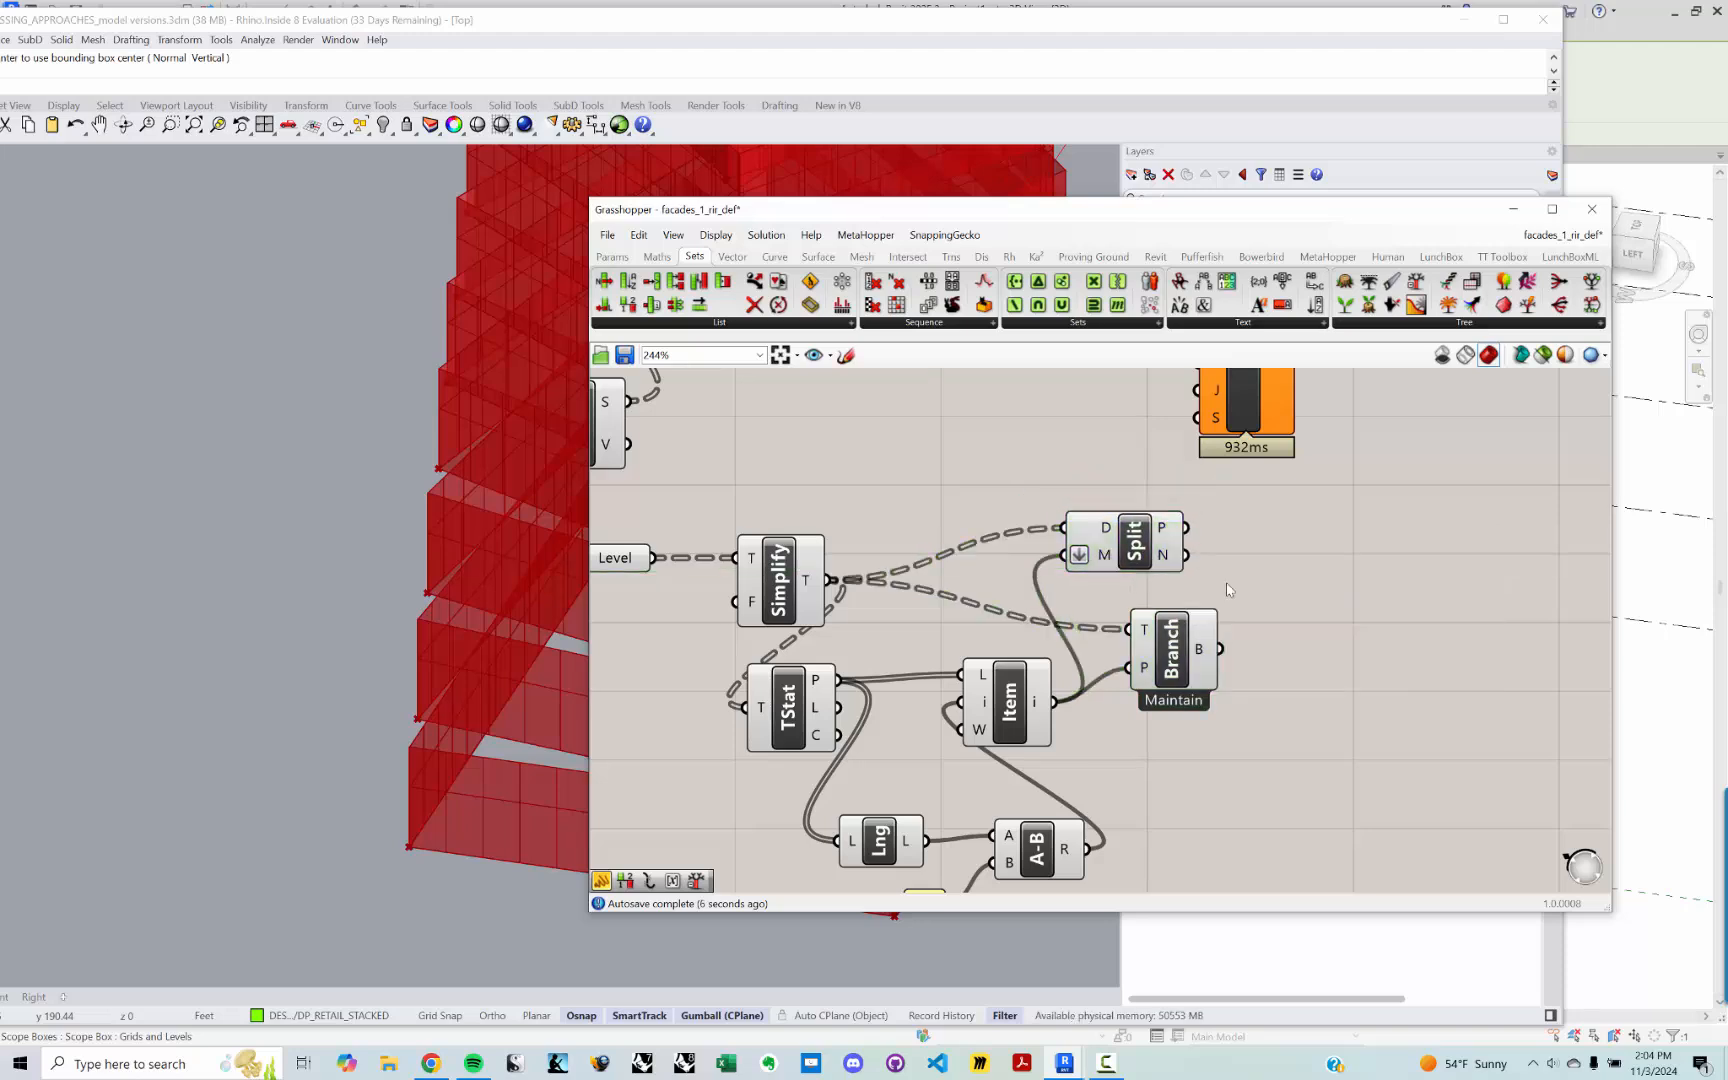
# Step: Check Split's negative (N) output in a temporary panel beside it, and delete the panel
pyautogui.doubleClick(1228, 586)
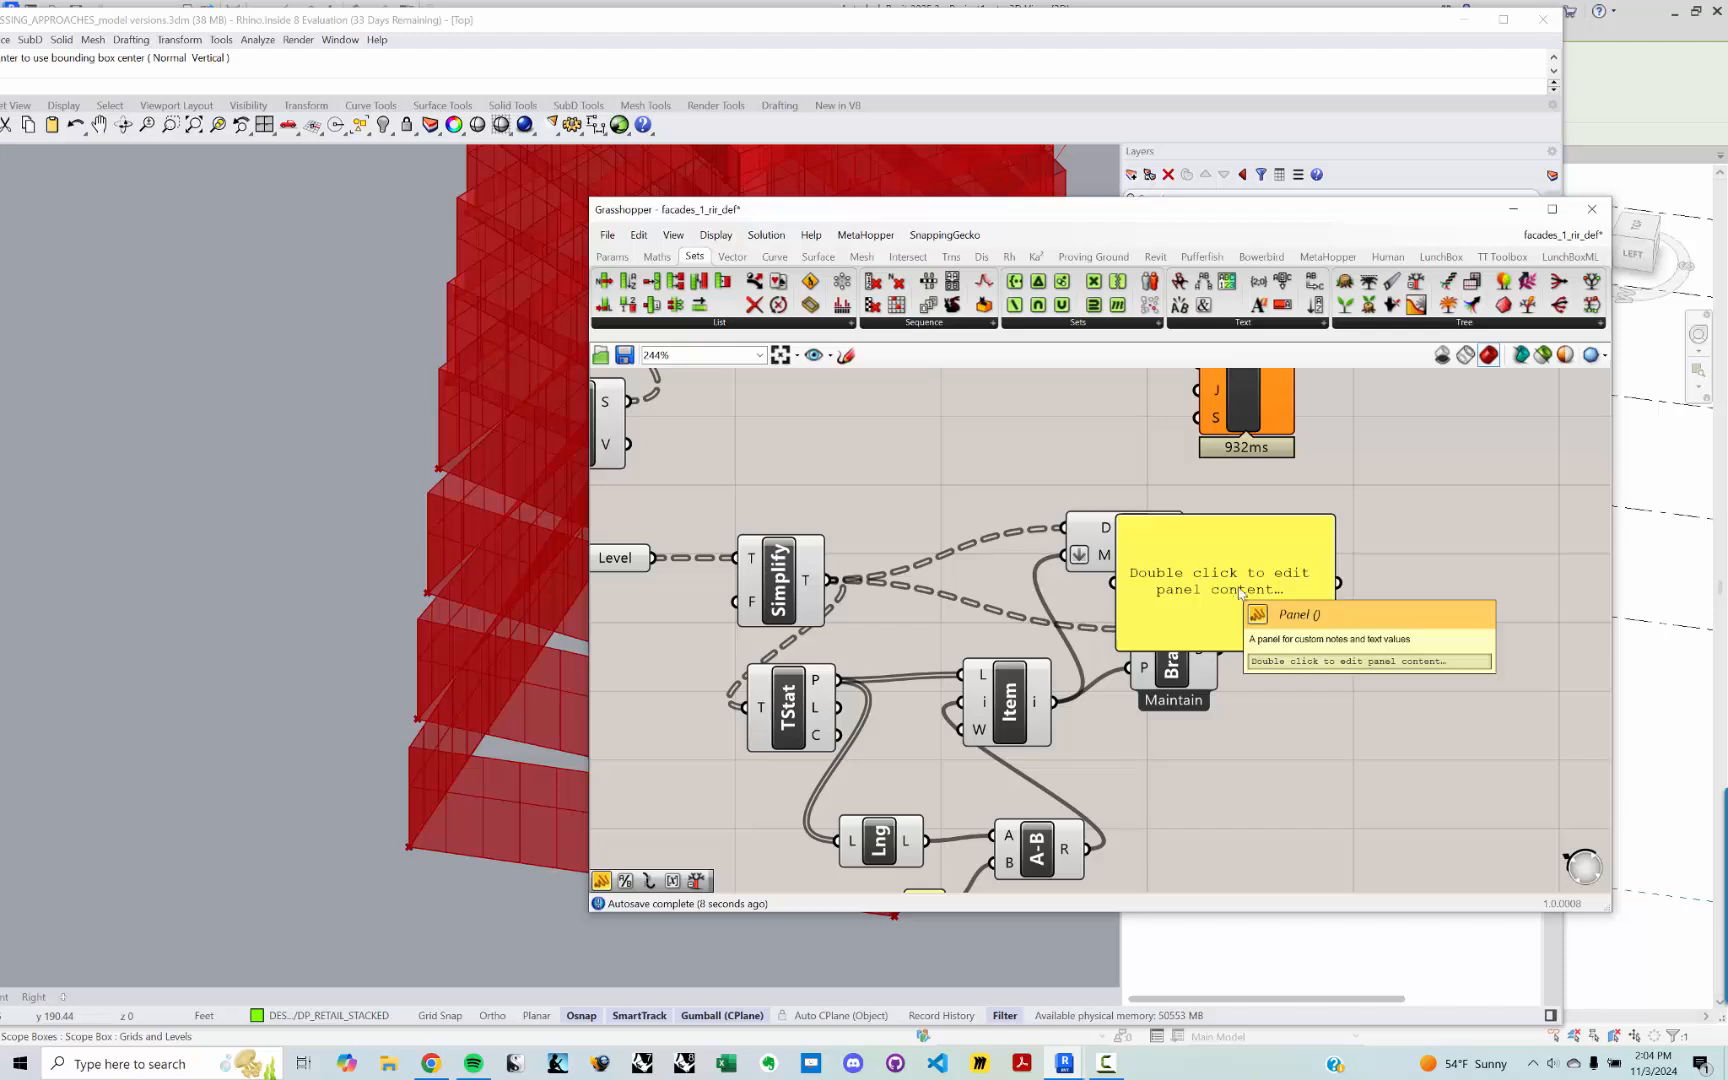
pyautogui.moveTo(1233, 589); pyautogui.dragTo(1365, 601)
pyautogui.moveTo(1188, 556); pyautogui.dragTo(1268, 604)
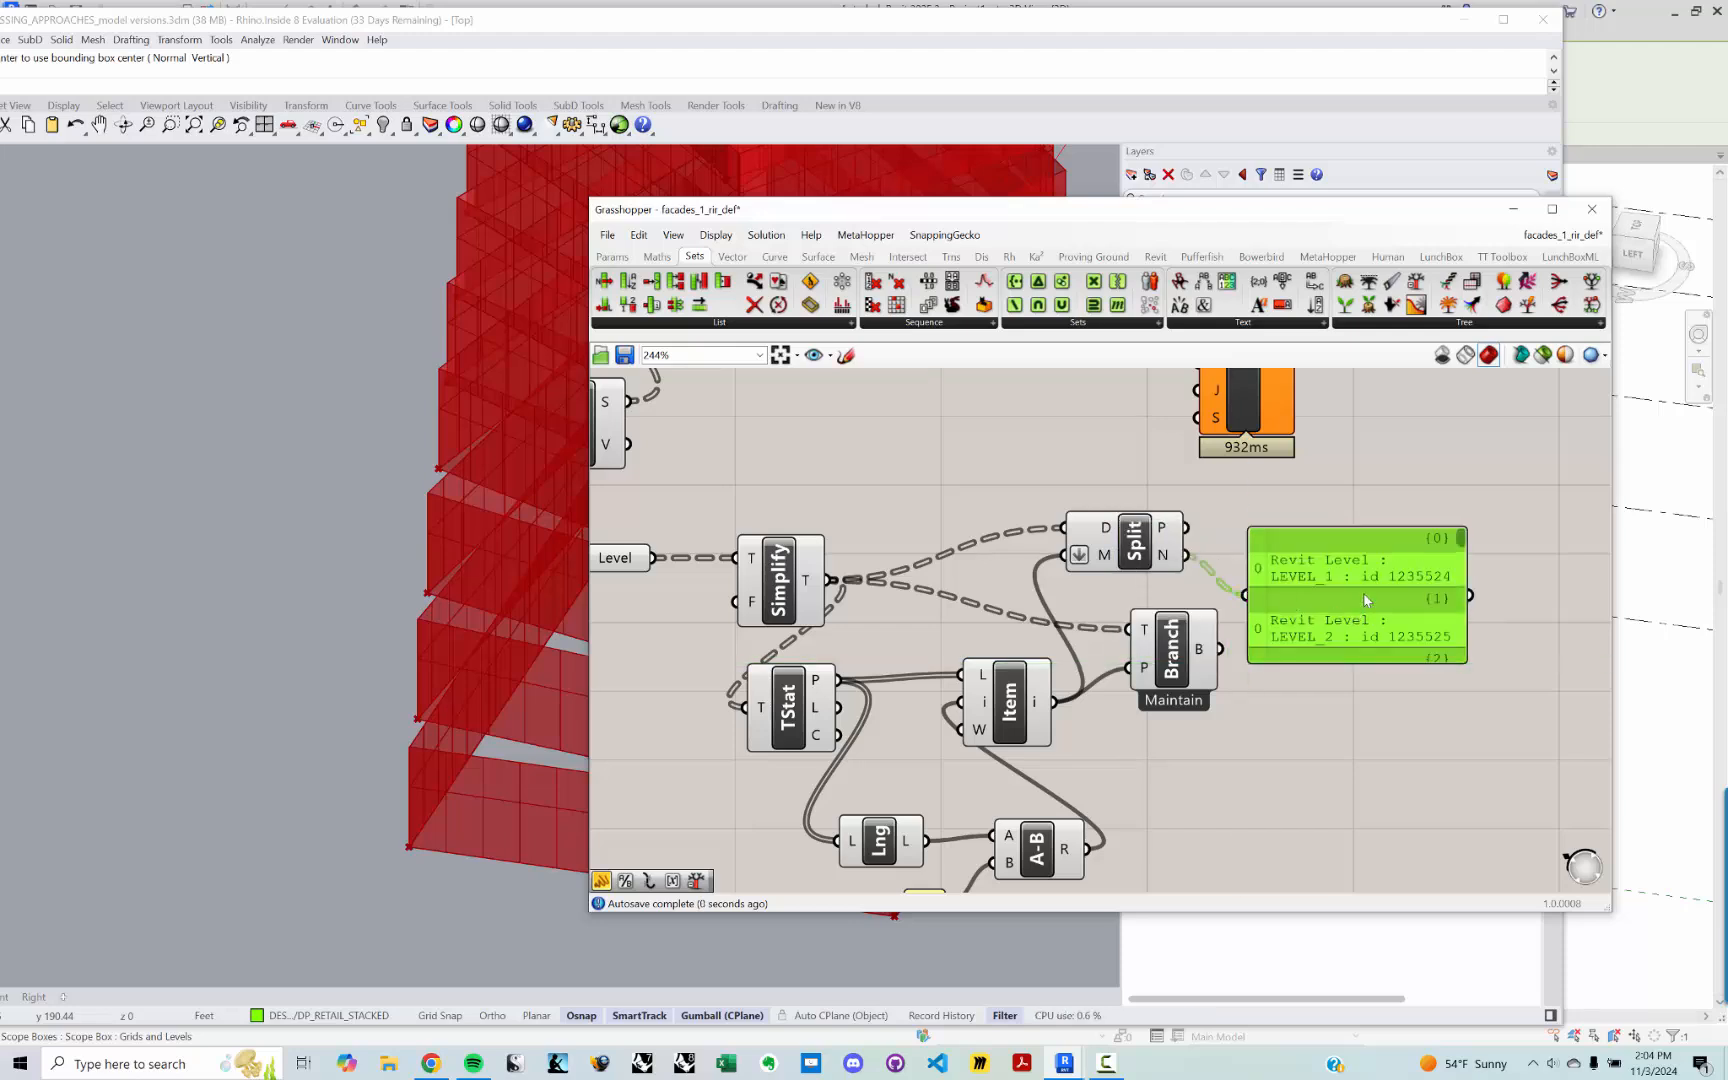
pyautogui.moveTo(1463, 545); pyautogui.dragTo(1376, 656)
pyautogui.press('Delete')
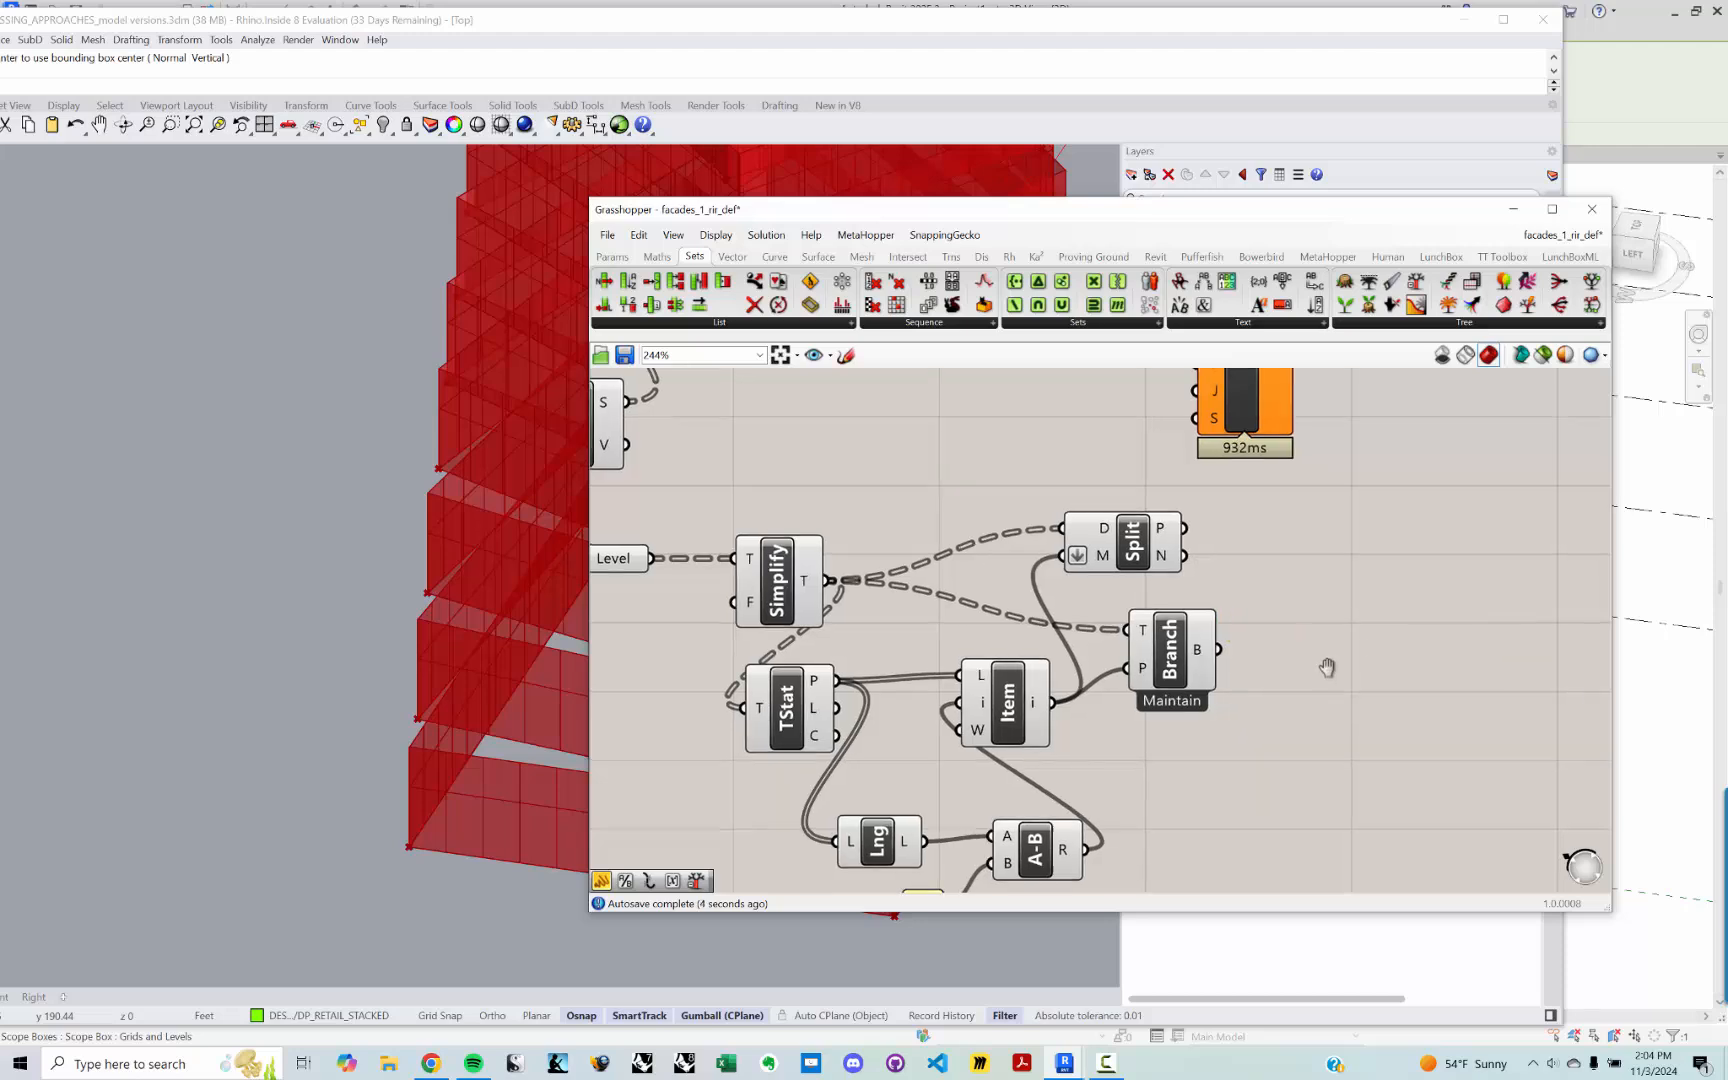
# Step: Move the C-Wall component aside and connect Split's negative (N) output to its Level input
pyautogui.moveTo(1331, 667); pyautogui.dragTo(1308, 760, button='right')
pyautogui.moveTo(1220, 618); pyautogui.dragTo(1215, 718, button='right')
pyautogui.moveTo(1229, 580); pyautogui.dragTo(1325, 580)
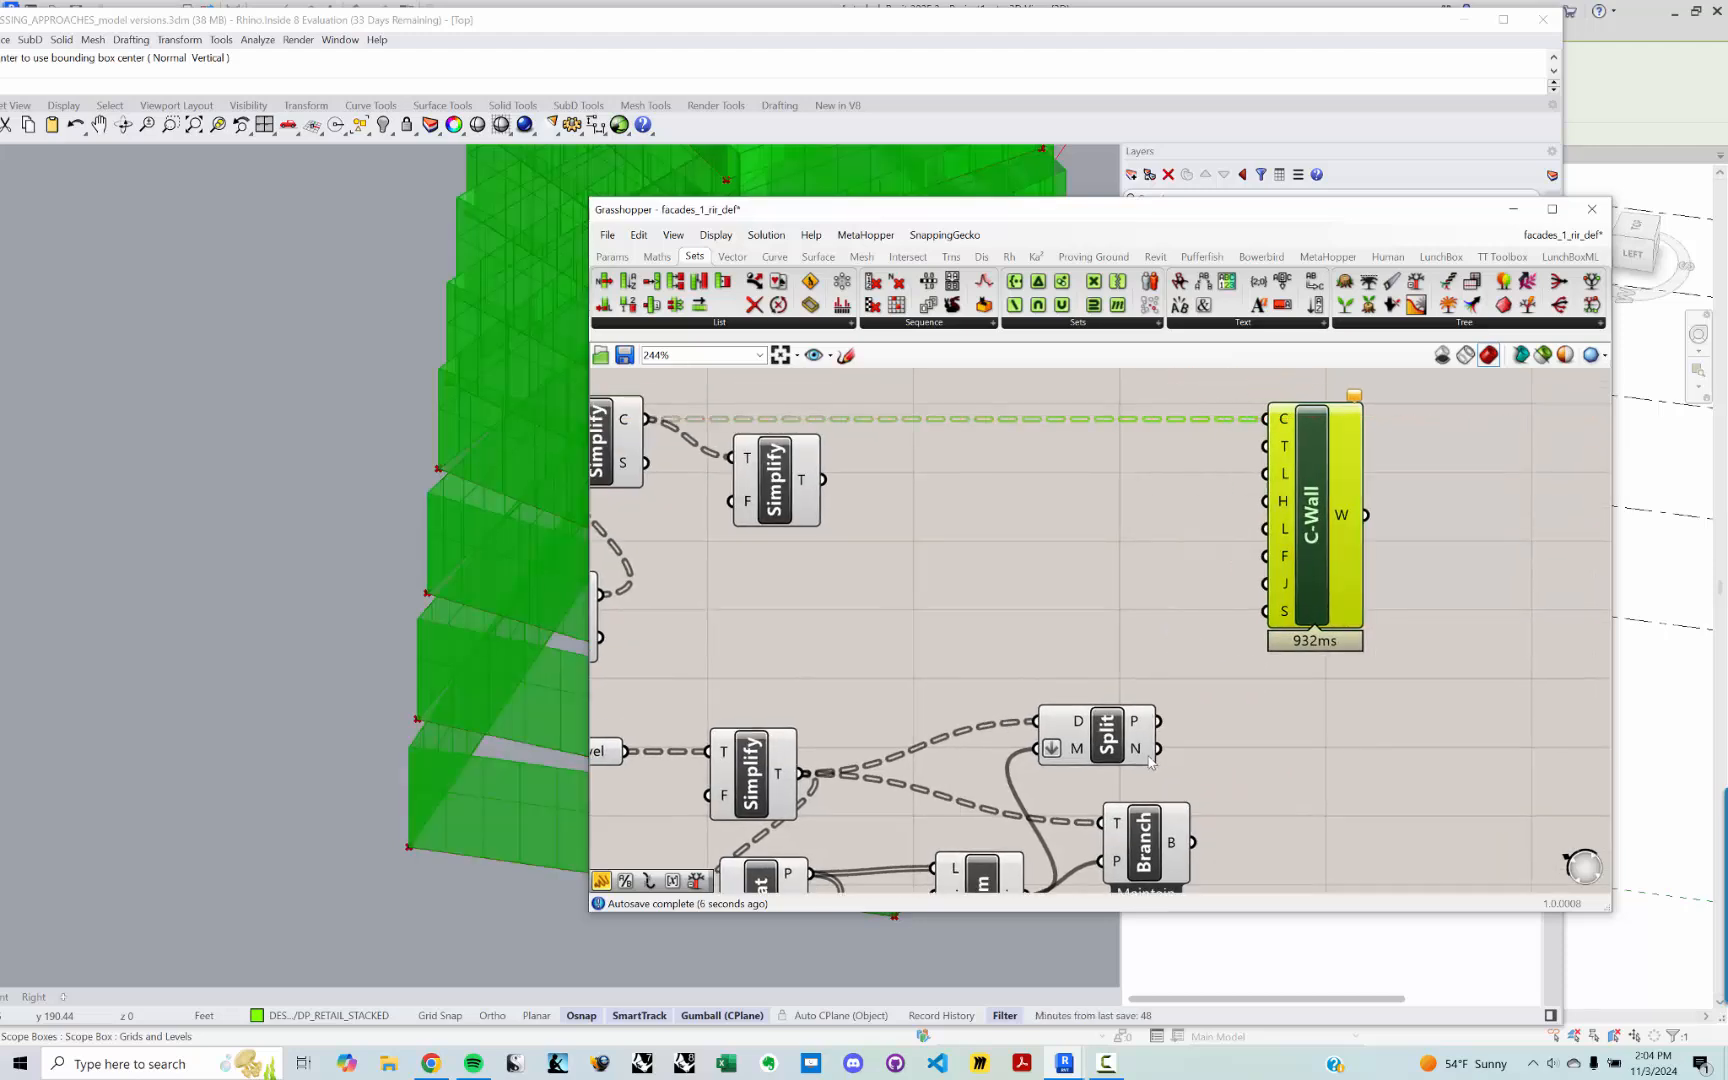
pyautogui.moveTo(1157, 749); pyautogui.dragTo(1268, 473)
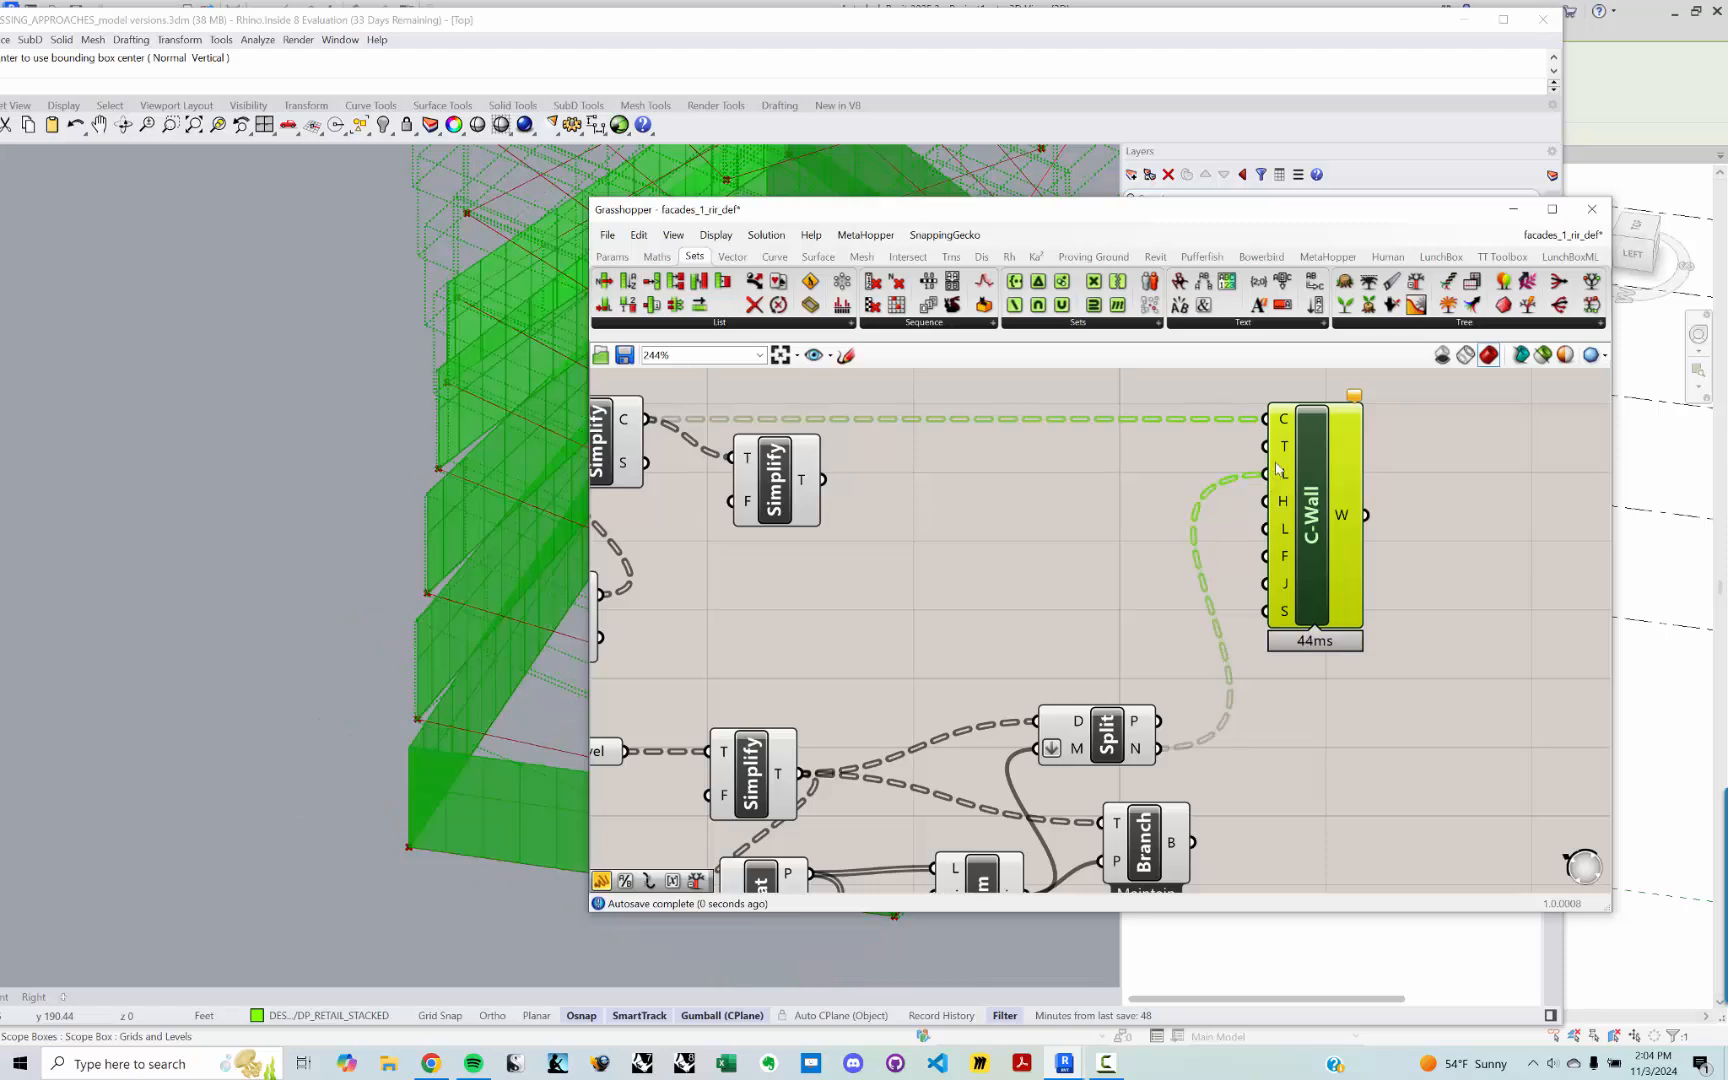
pyautogui.click(1071, 465)
pyautogui.moveTo(1287, 449)
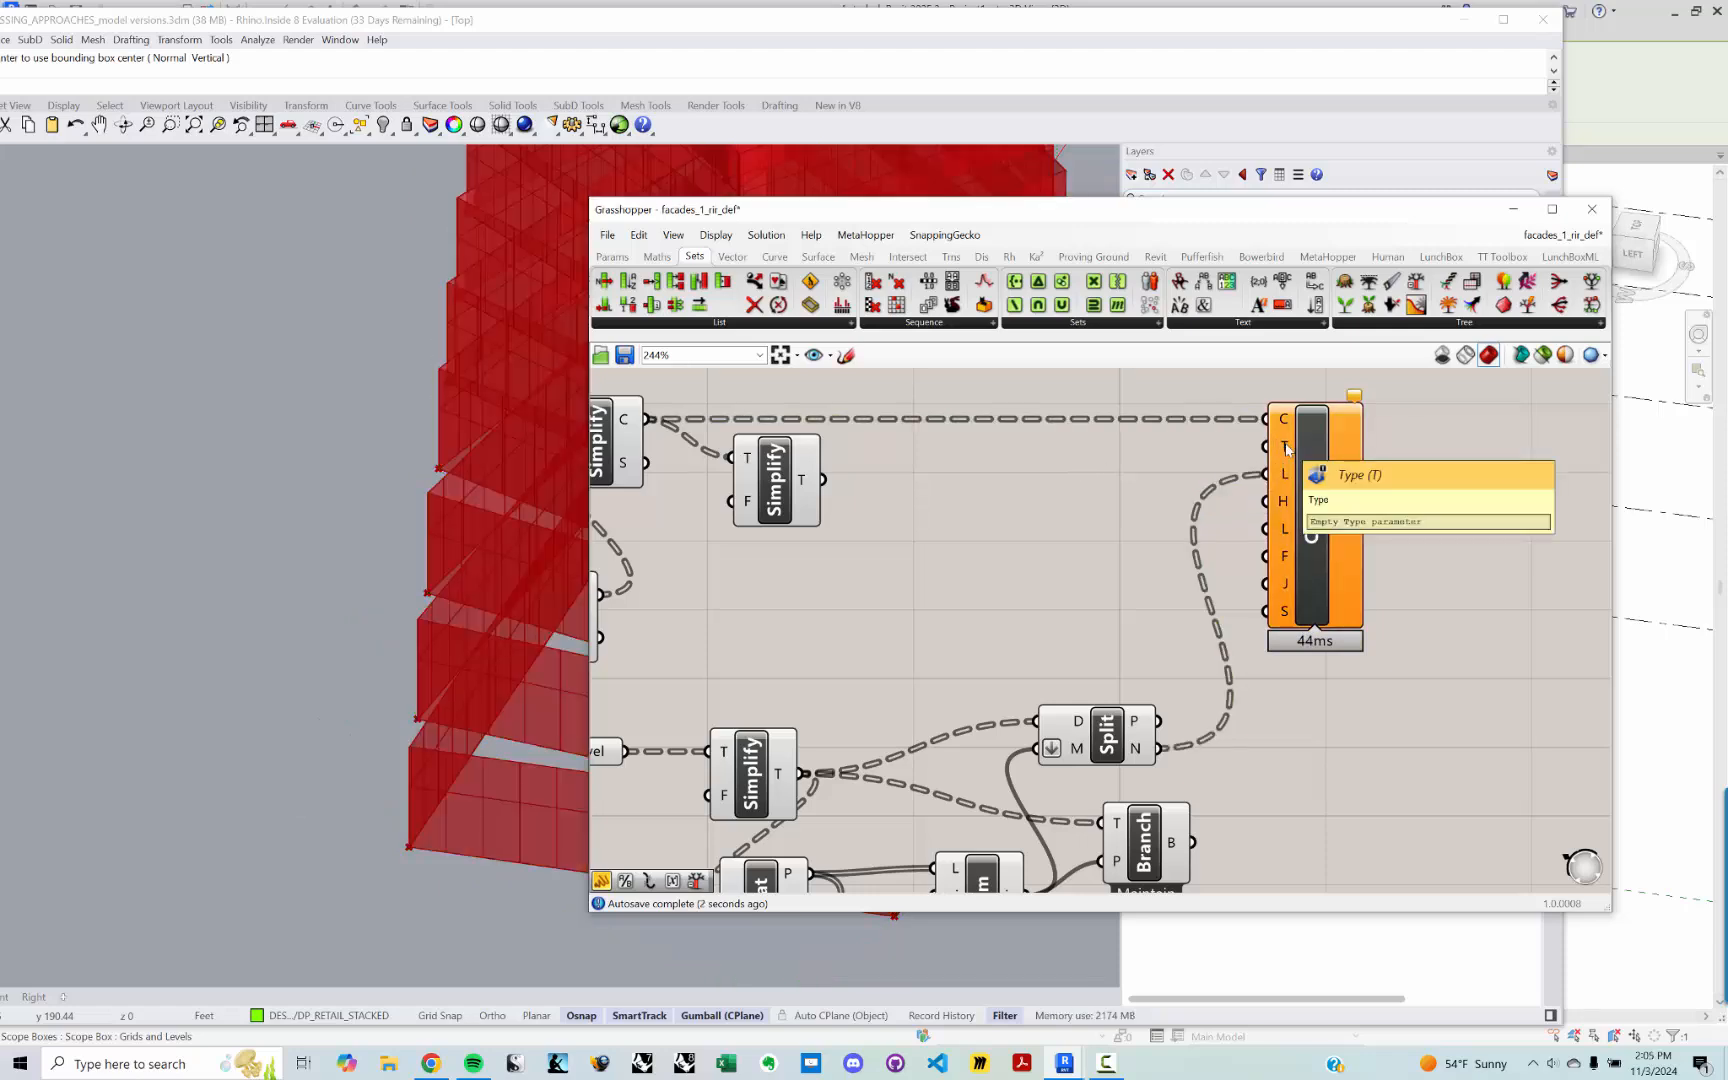
pyautogui.moveTo(1283, 500)
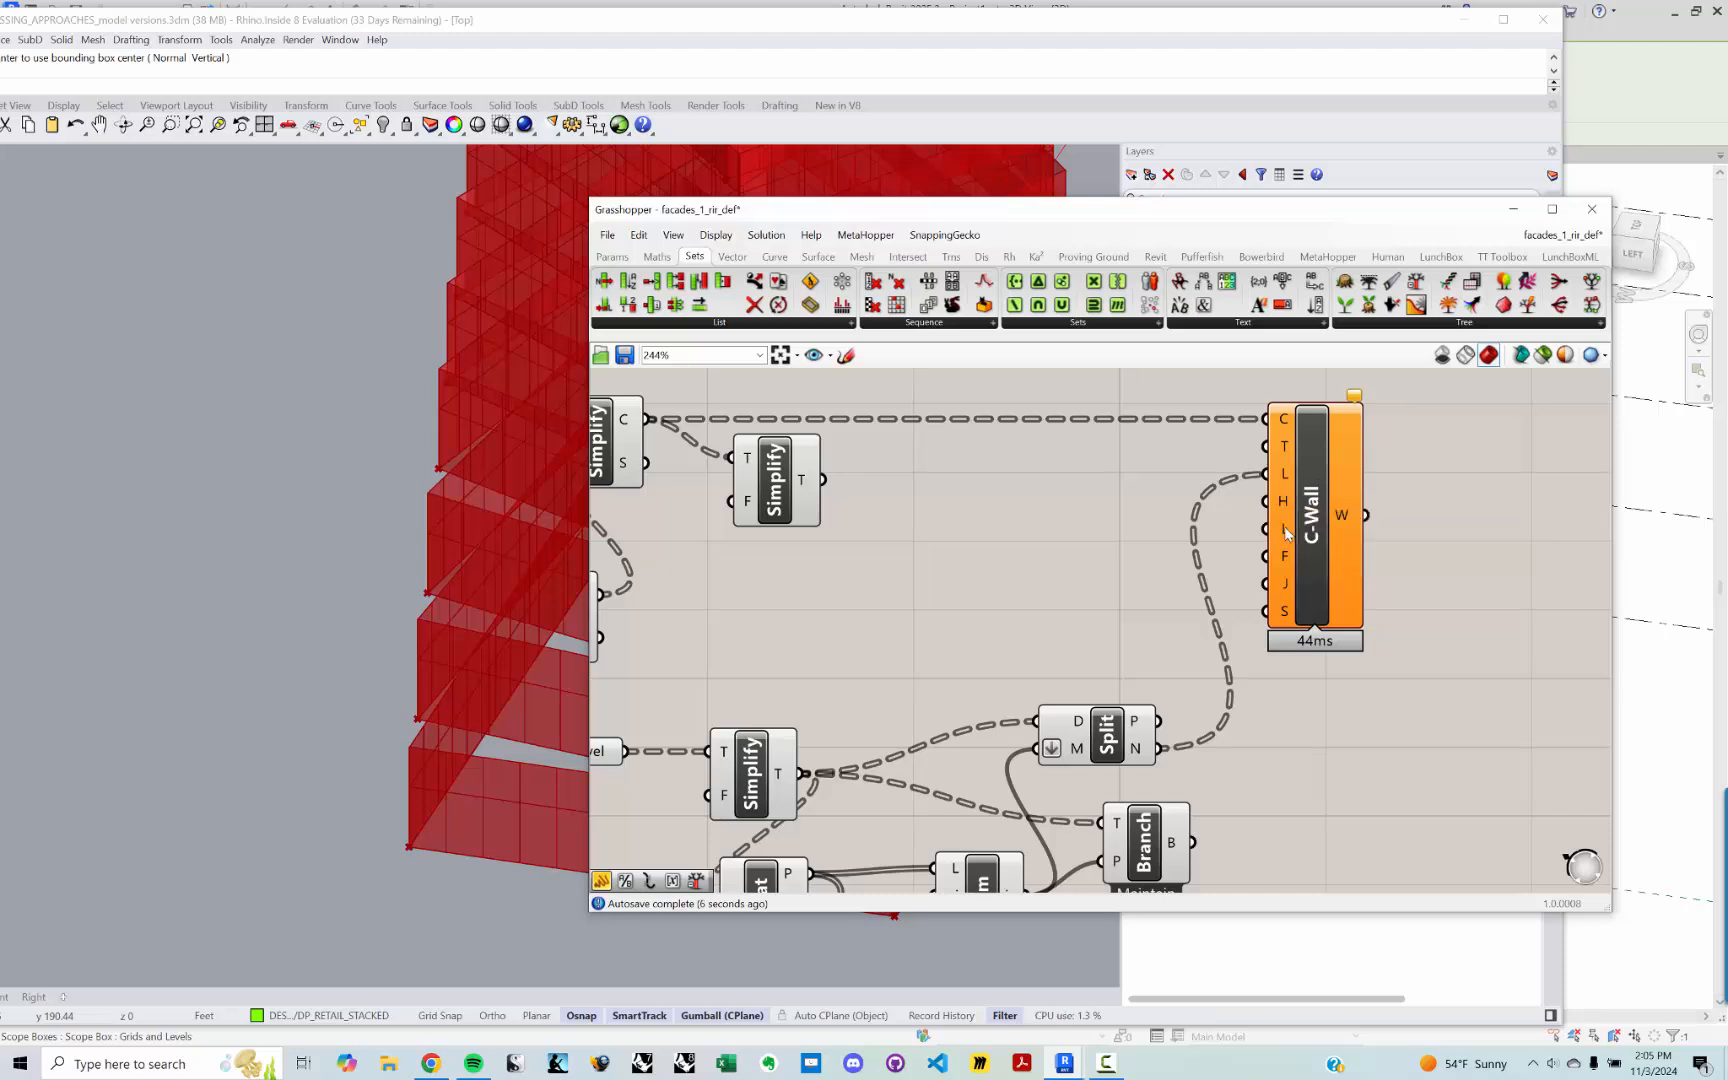
# Step: Delete the Tree Branch component beside List Item
pyautogui.scroll(-2, 1044, 503)
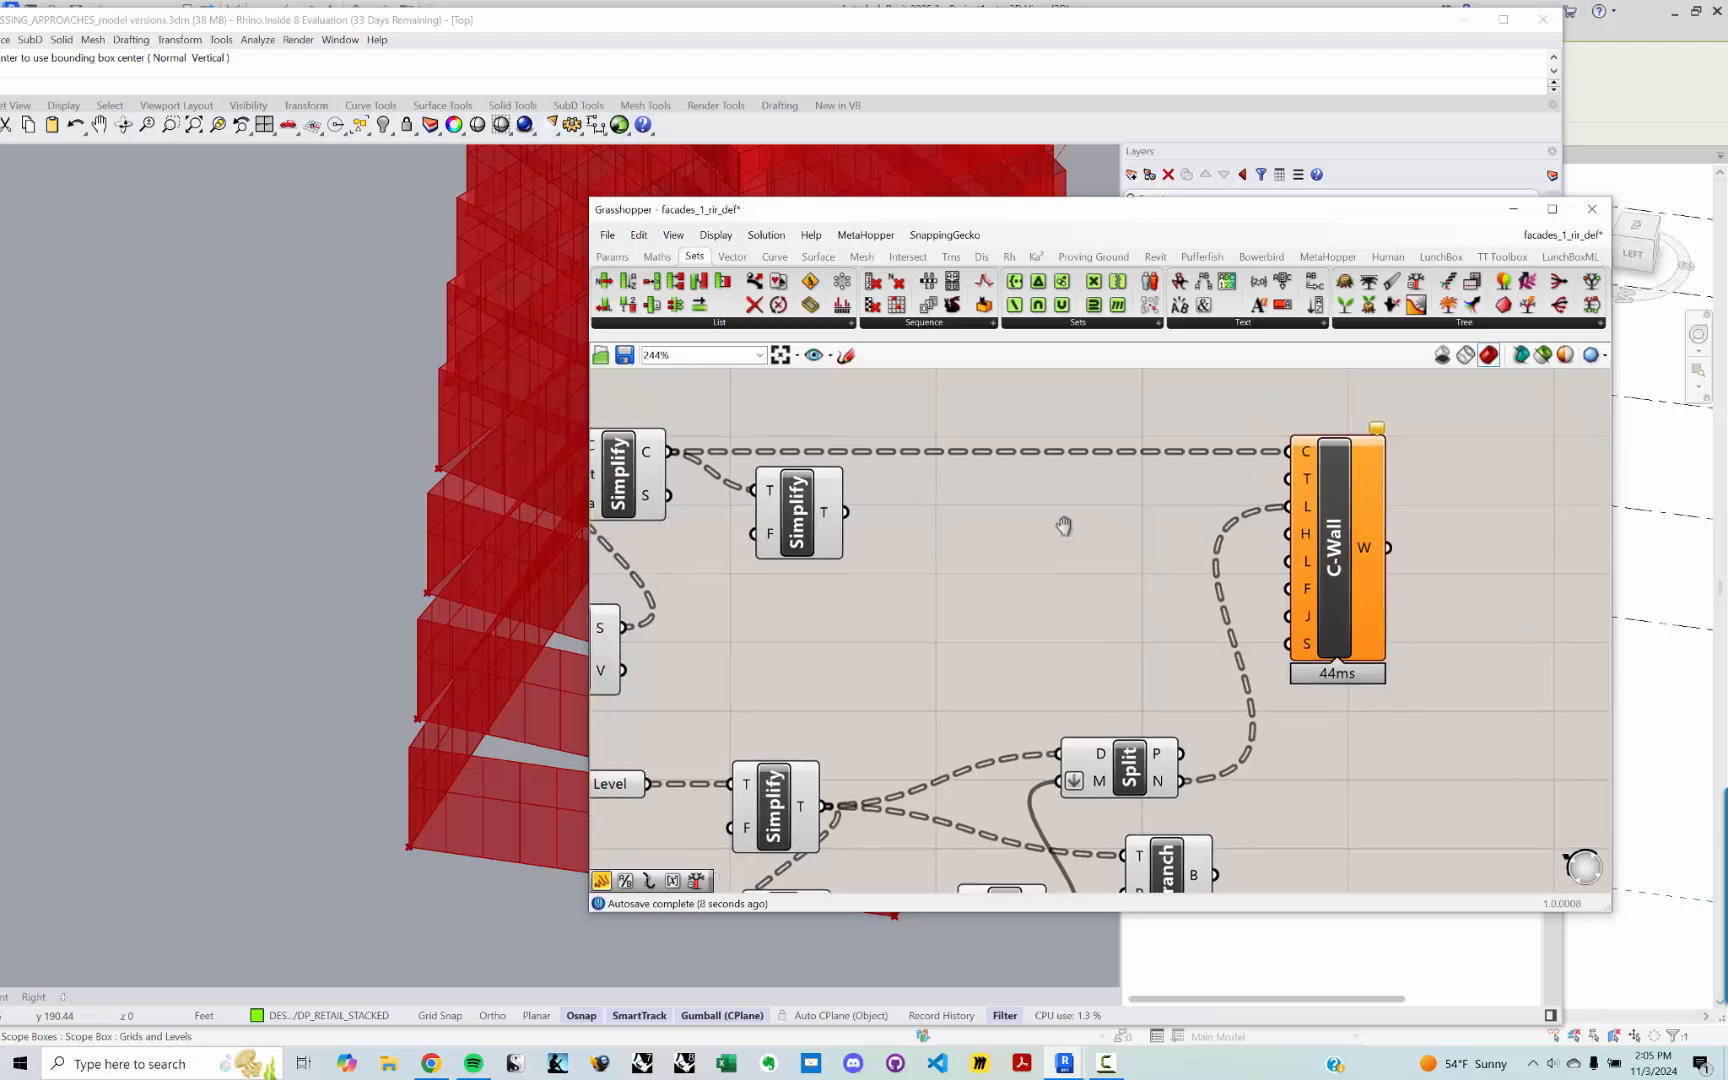
pyautogui.moveTo(1166, 713); pyautogui.dragTo(1183, 737)
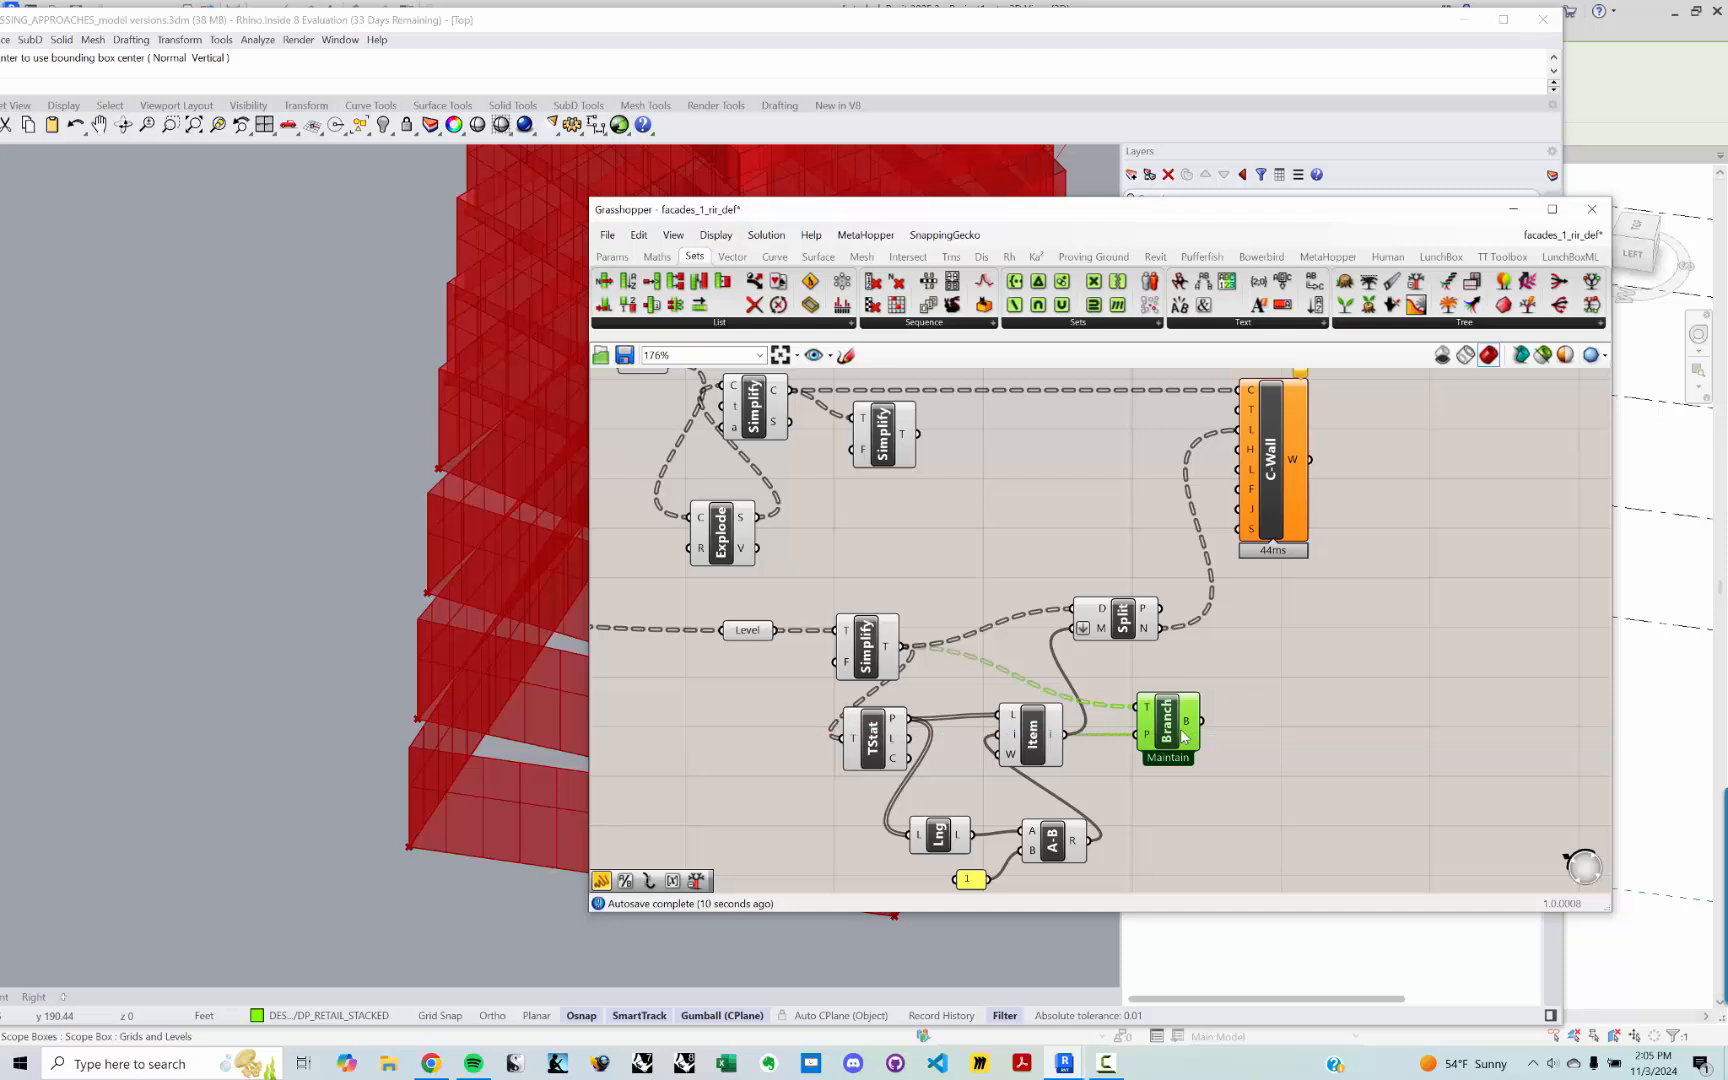
pyautogui.press('Delete')
# Step: Add a Number parameter below the blue Excel level group and feed it from the BANG! component's {2;0} output
pyautogui.moveTo(1205, 612); pyautogui.dragTo(1133, 672, button='right')
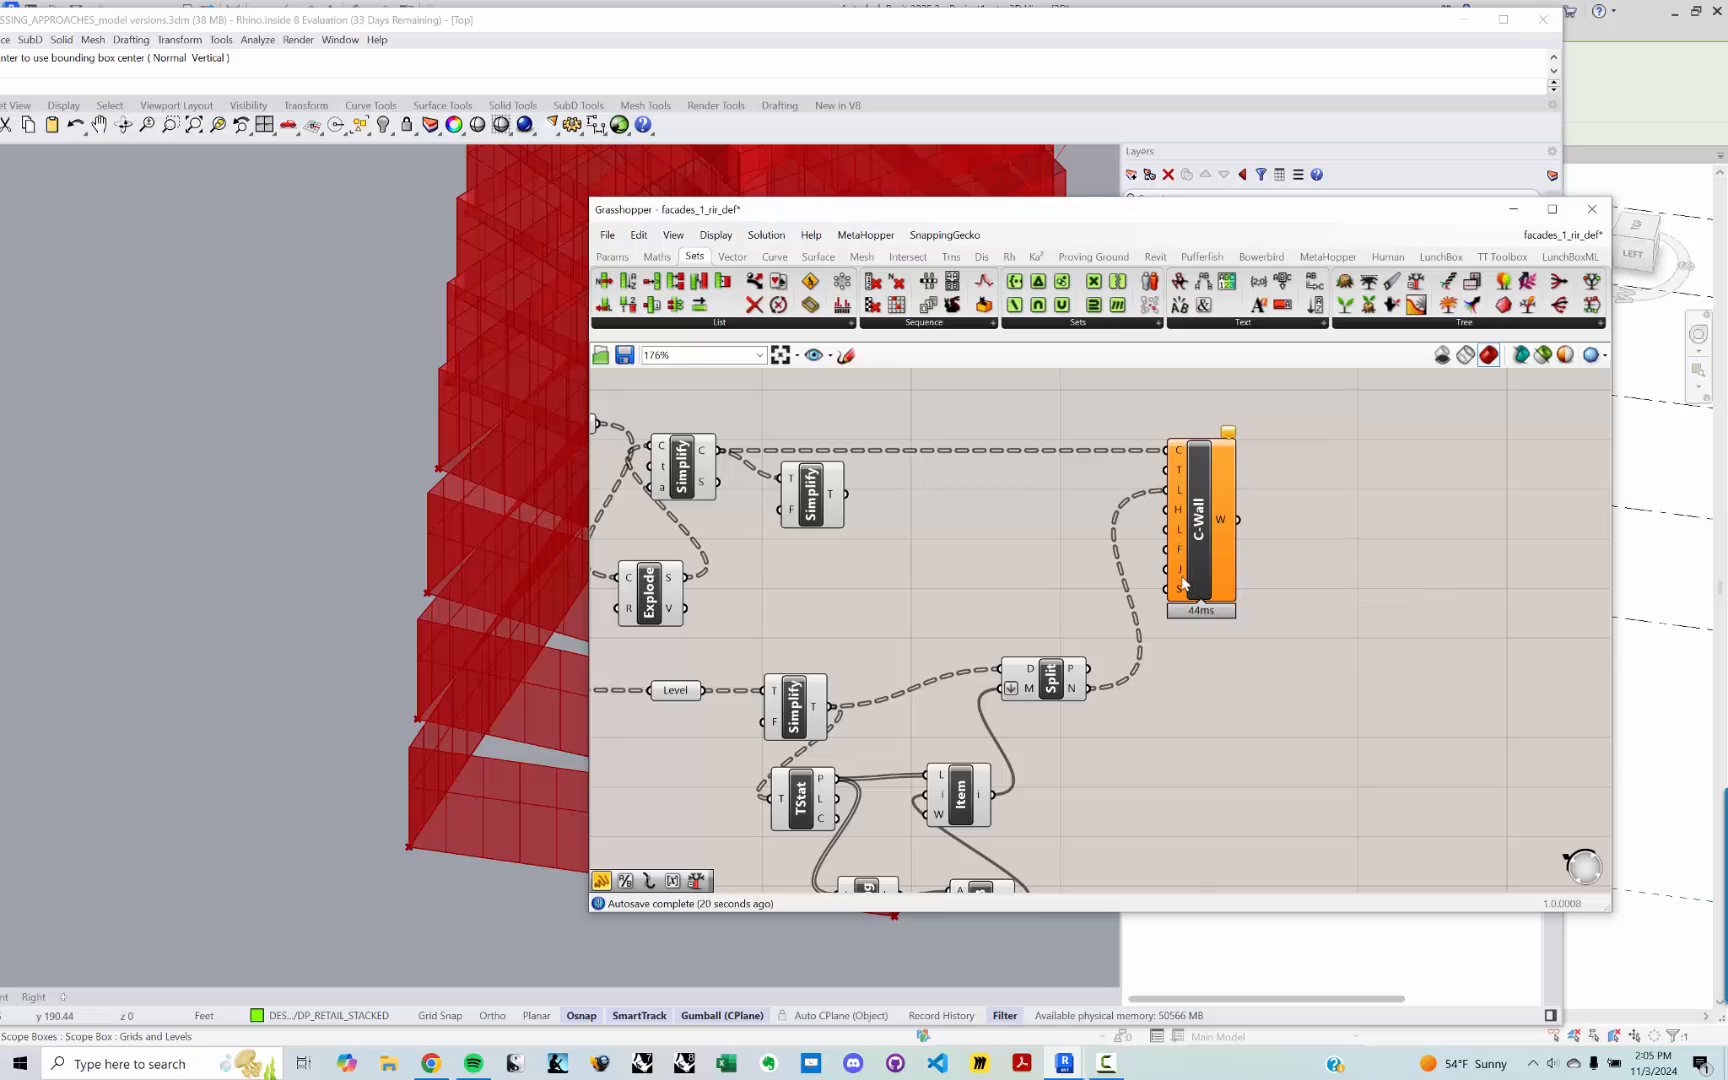
pyautogui.scroll(-4, 1183, 585)
pyautogui.moveTo(1178, 678); pyautogui.dragTo(1523, 730, button='right')
pyautogui.scroll(-2, 1061, 505)
pyautogui.moveTo(1061, 505); pyautogui.dragTo(1180, 680, button='right')
pyautogui.scroll(-3, 1059, 626)
pyautogui.moveTo(1059, 626); pyautogui.dragTo(1323, 761, button='right')
pyautogui.scroll(-1, 1323, 761)
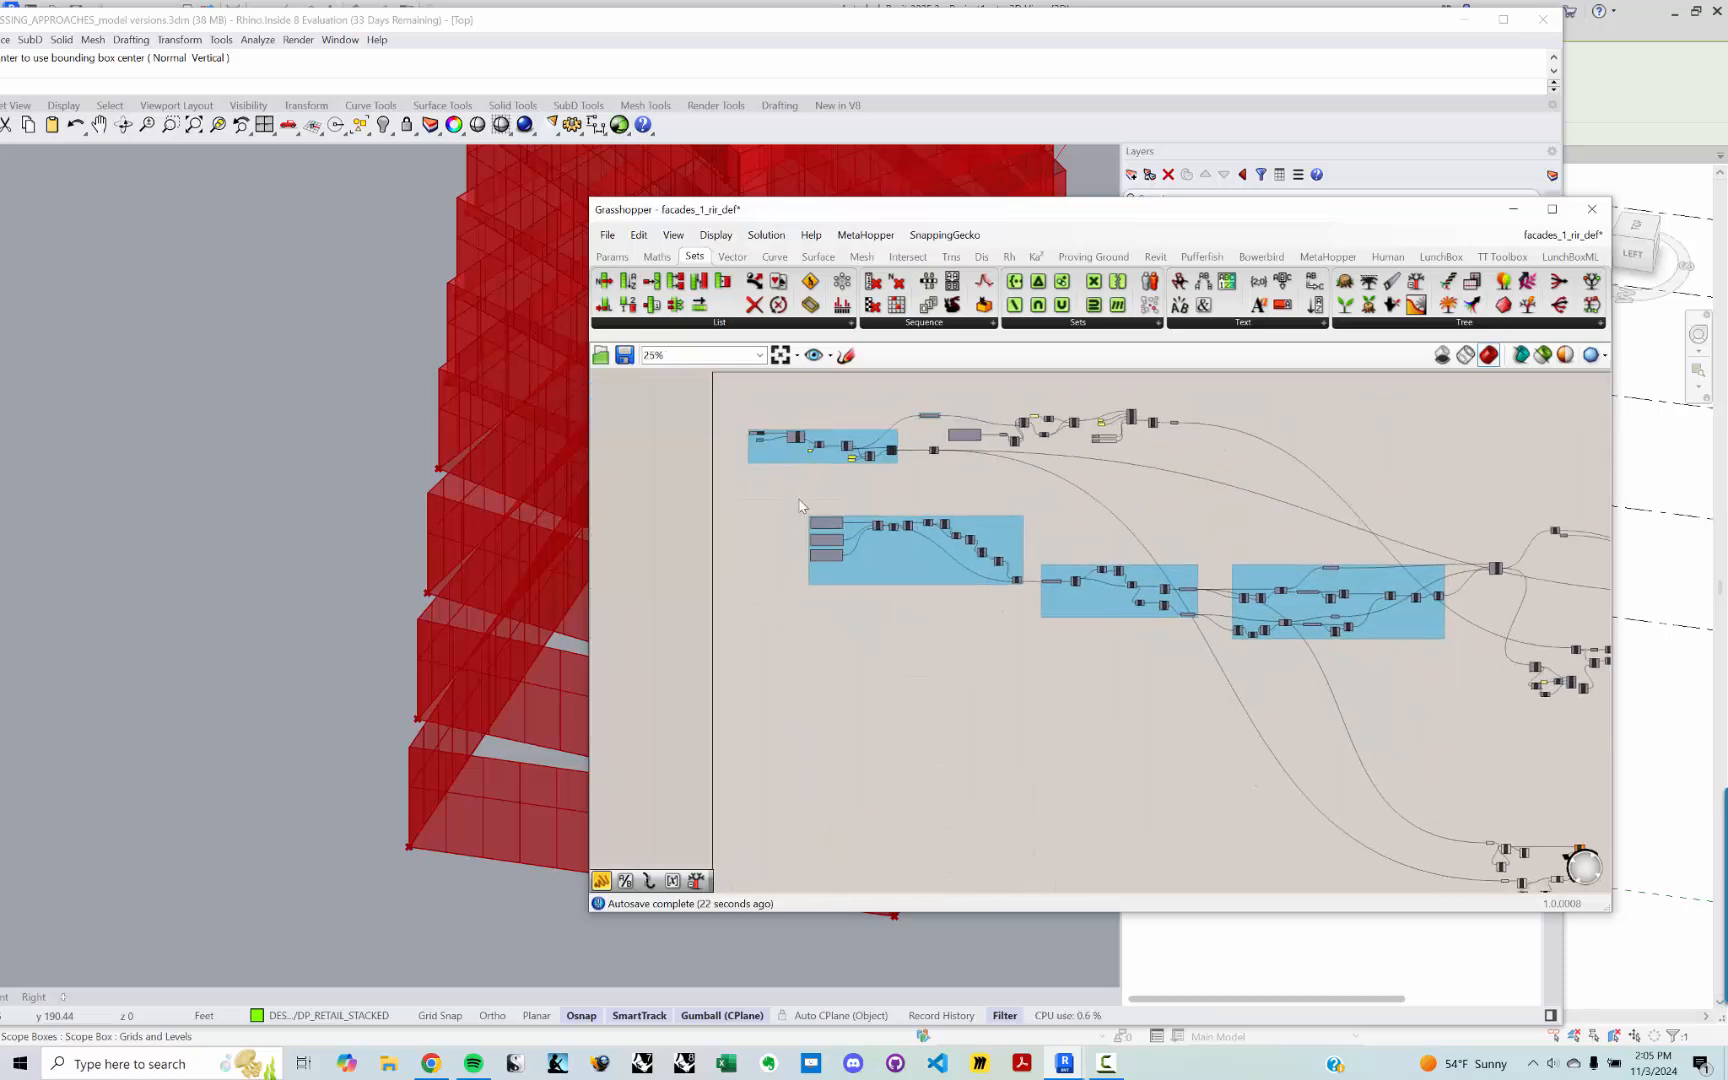
pyautogui.moveTo(779, 469); pyautogui.dragTo(982, 556, button='right')
pyautogui.scroll(4, 982, 558)
pyautogui.scroll(3, 990, 556)
pyautogui.moveTo(1205, 535); pyautogui.dragTo(1034, 609, button='right')
pyautogui.scroll(2, 968, 609)
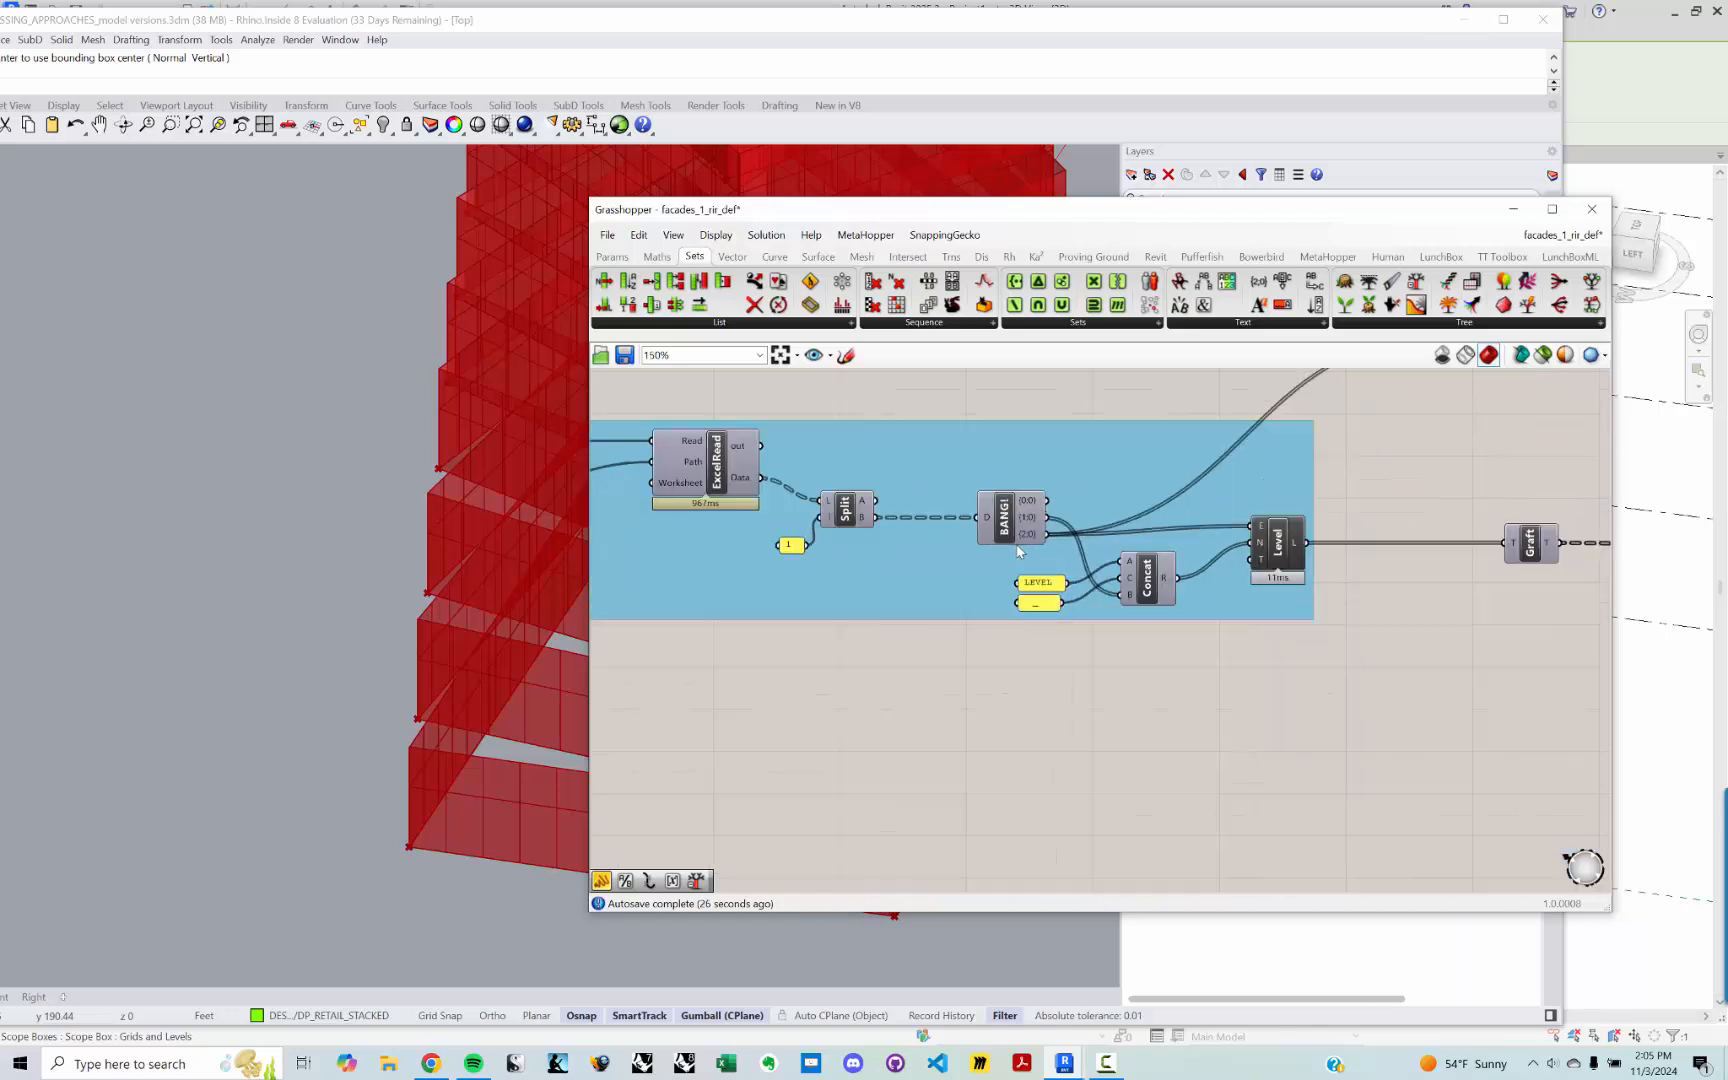
pyautogui.moveTo(1031, 535)
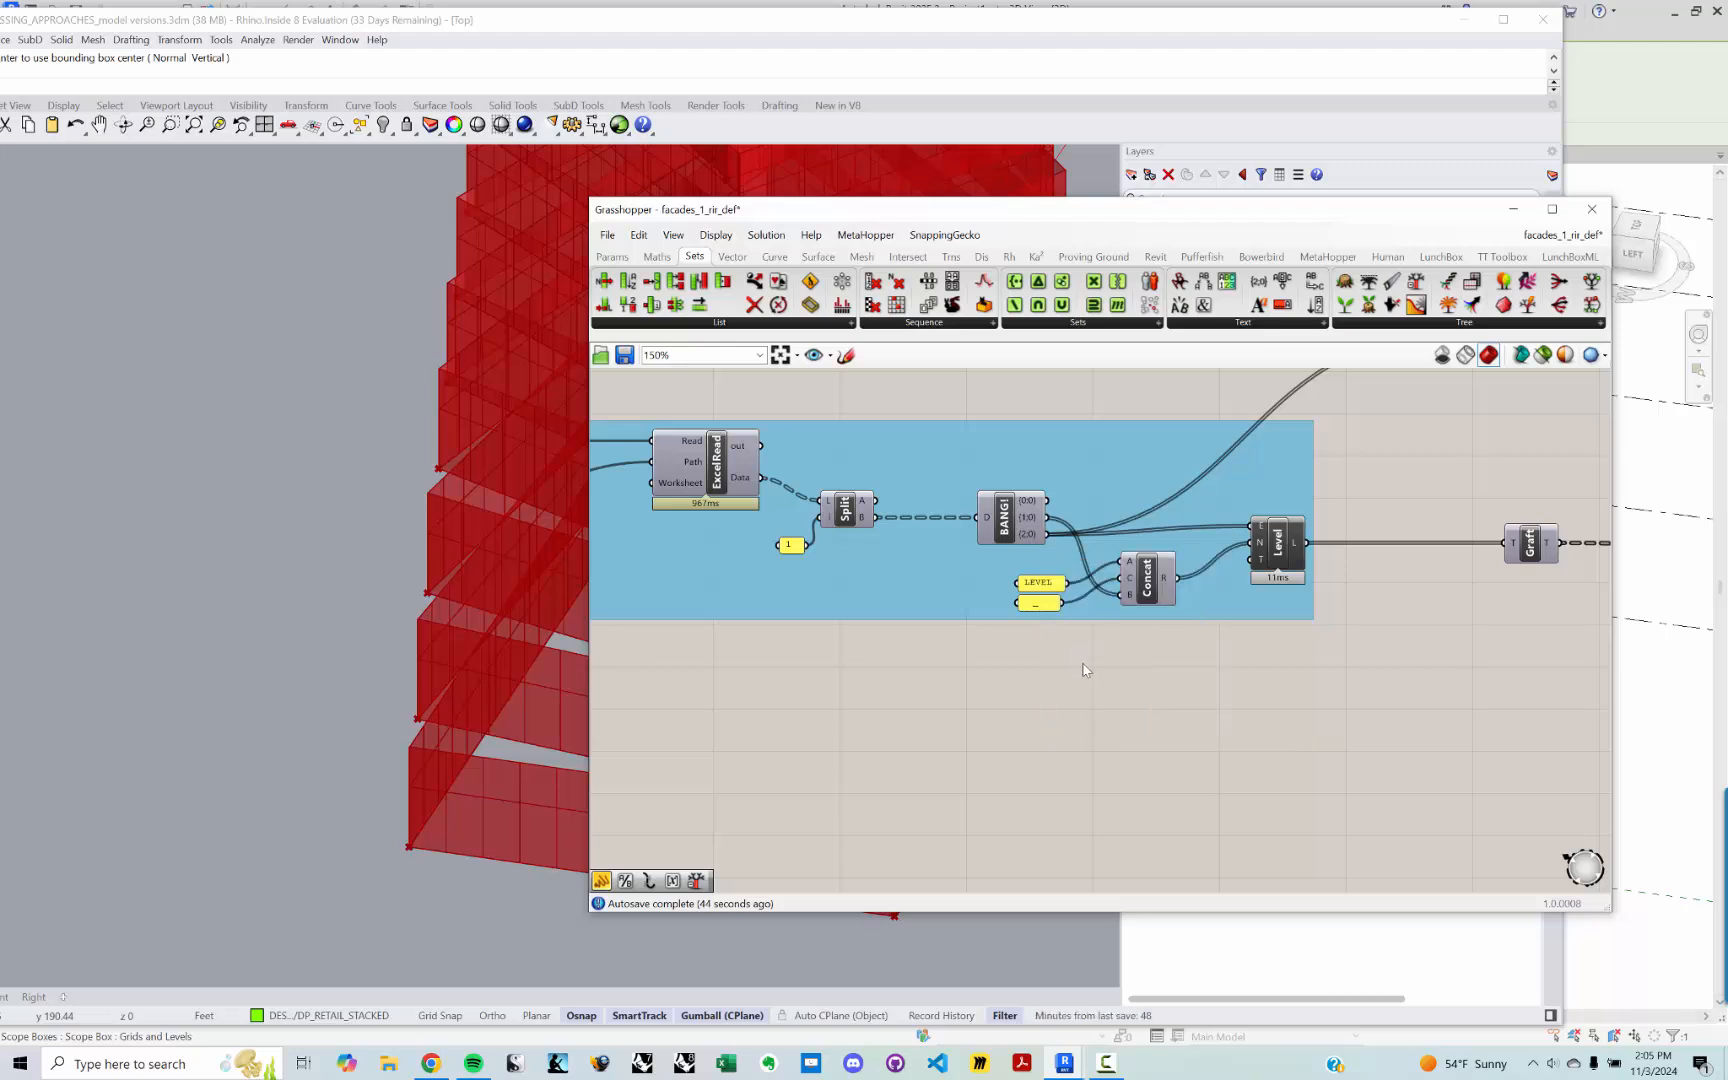
pyautogui.doubleClick(1087, 663)
pyautogui.scroll(2, 1099, 630)
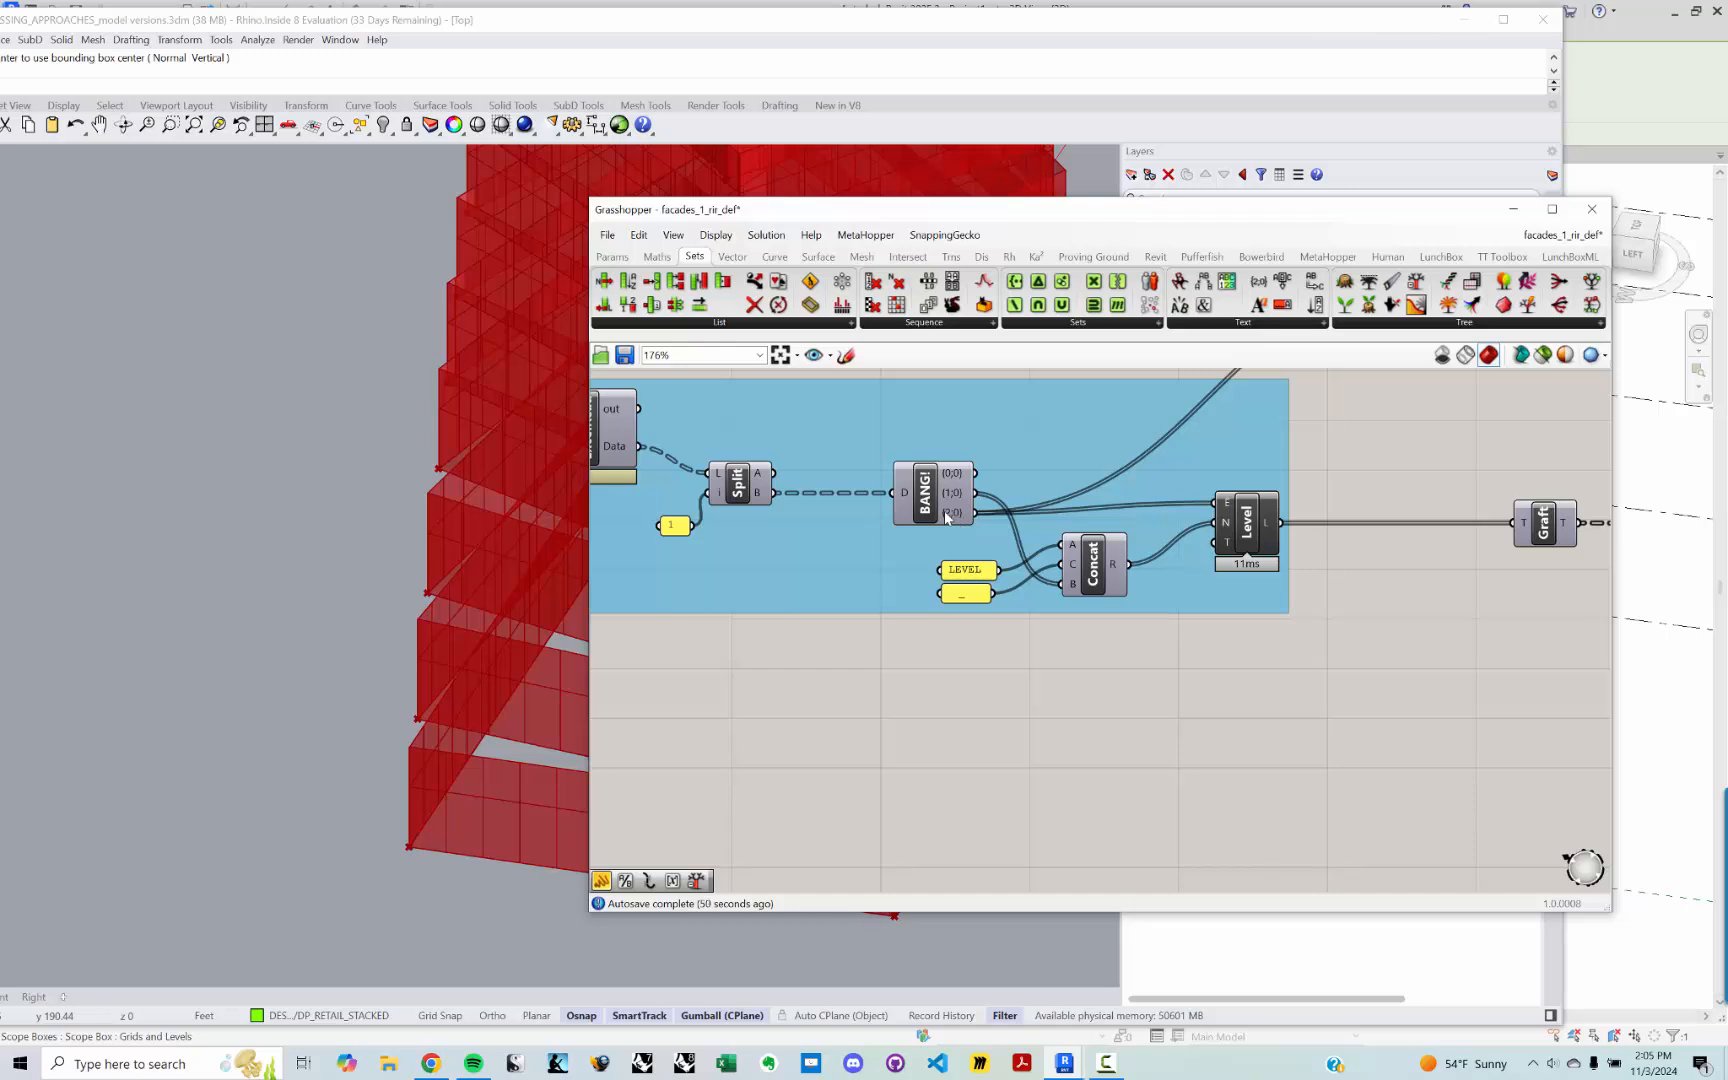
pyautogui.doubleClick(1023, 687)
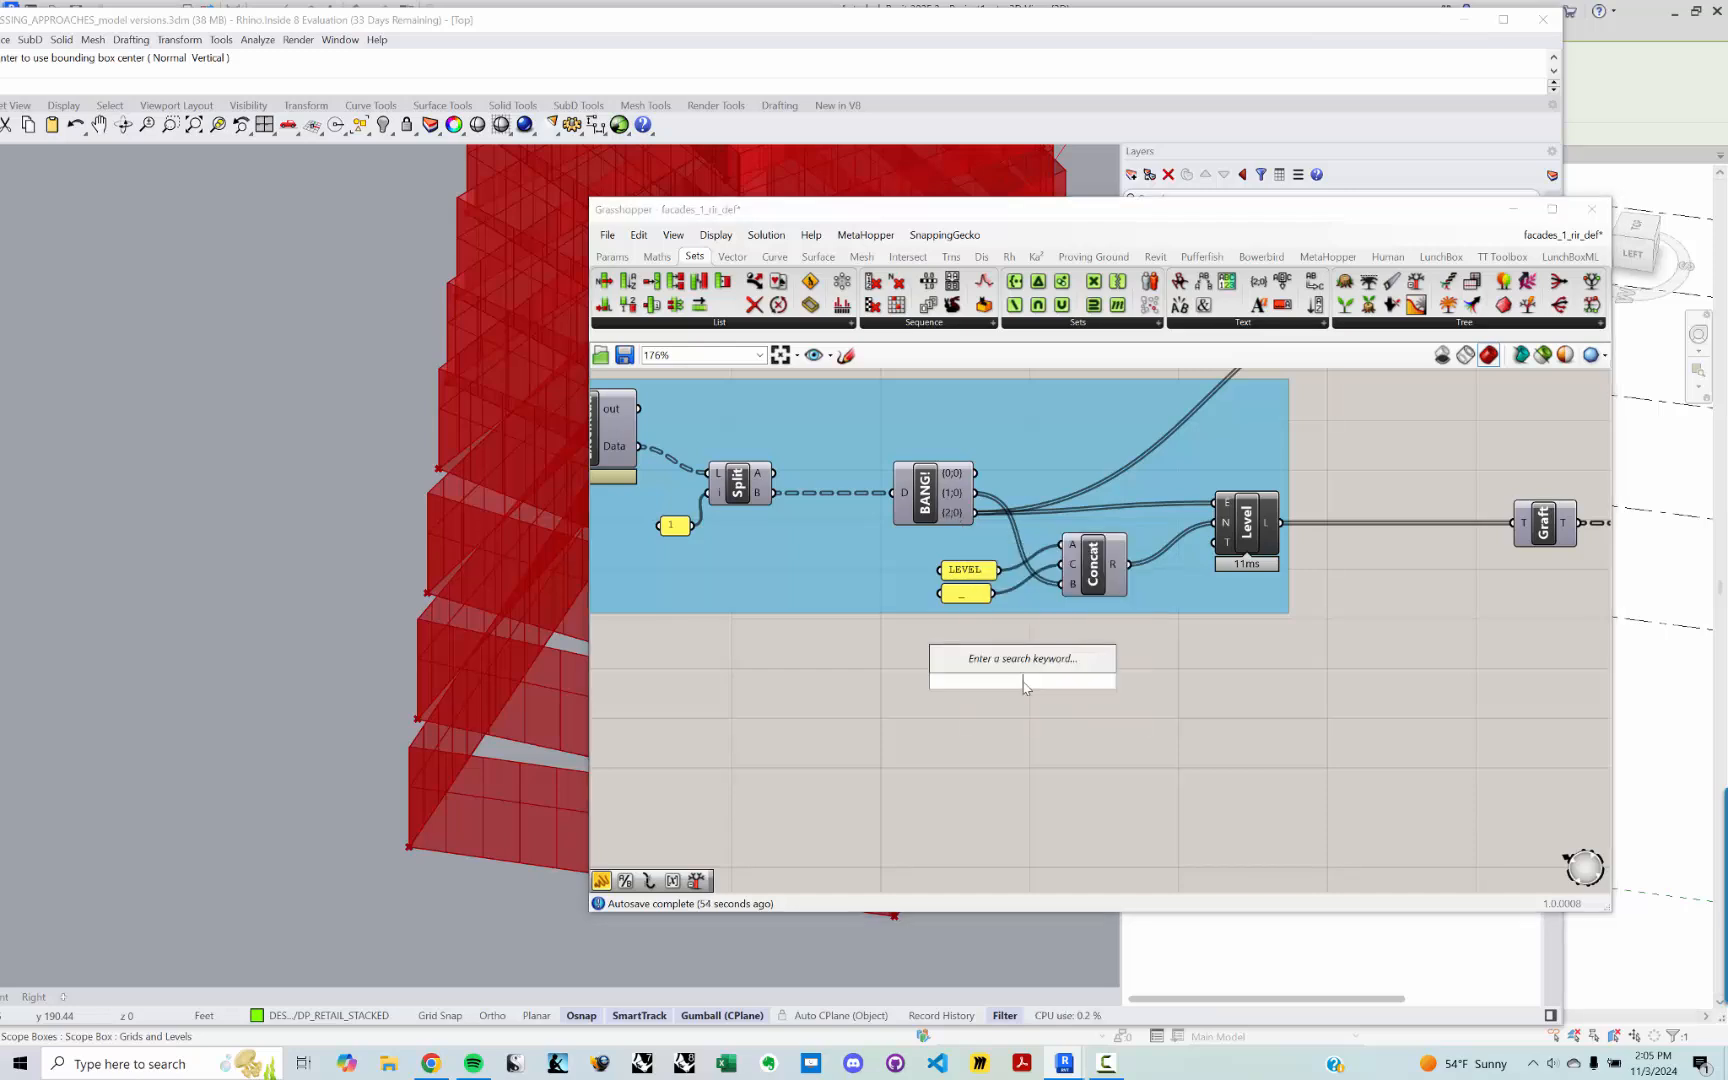
pyautogui.write('num')
pyautogui.press('Return')
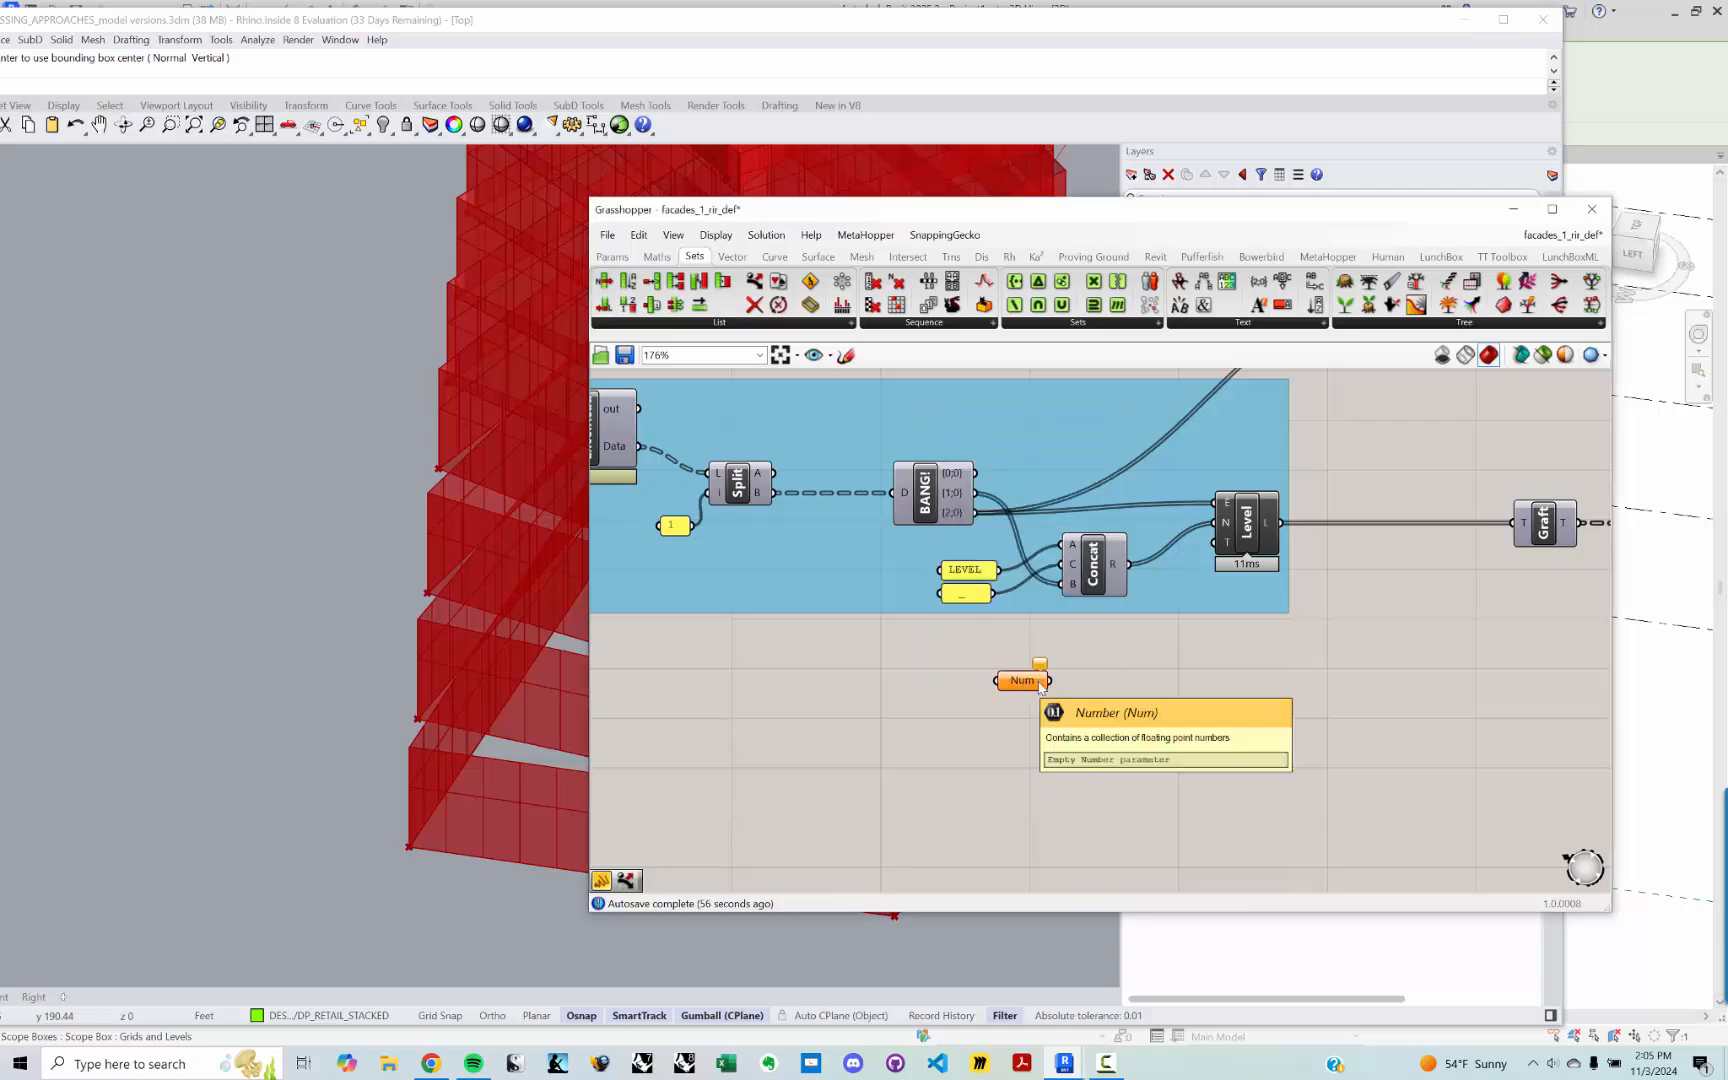
pyautogui.moveTo(975, 513); pyautogui.dragTo(996, 680)
# Step: Rename the new Number parameter as Num:ELEVATIONS
pyautogui.rightClick(1031, 682)
pyautogui.write(':')
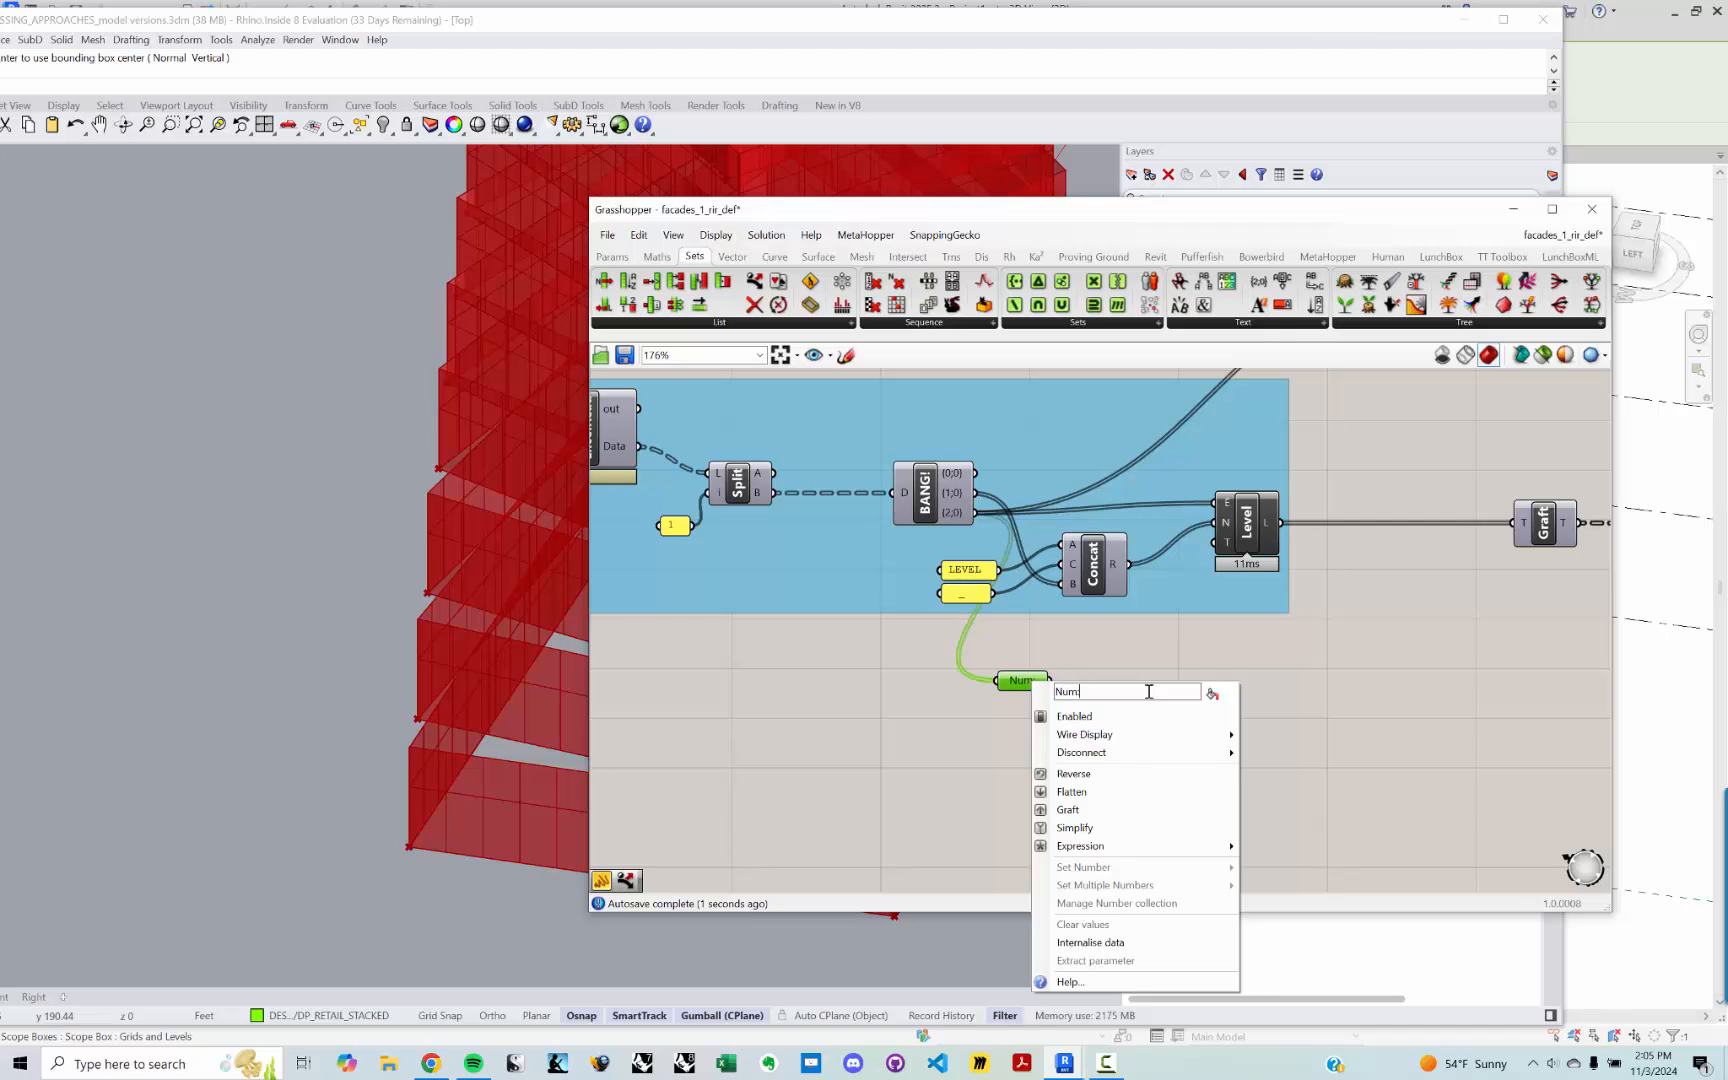
pyautogui.write('ELEVATIONS')
pyautogui.press('Return')
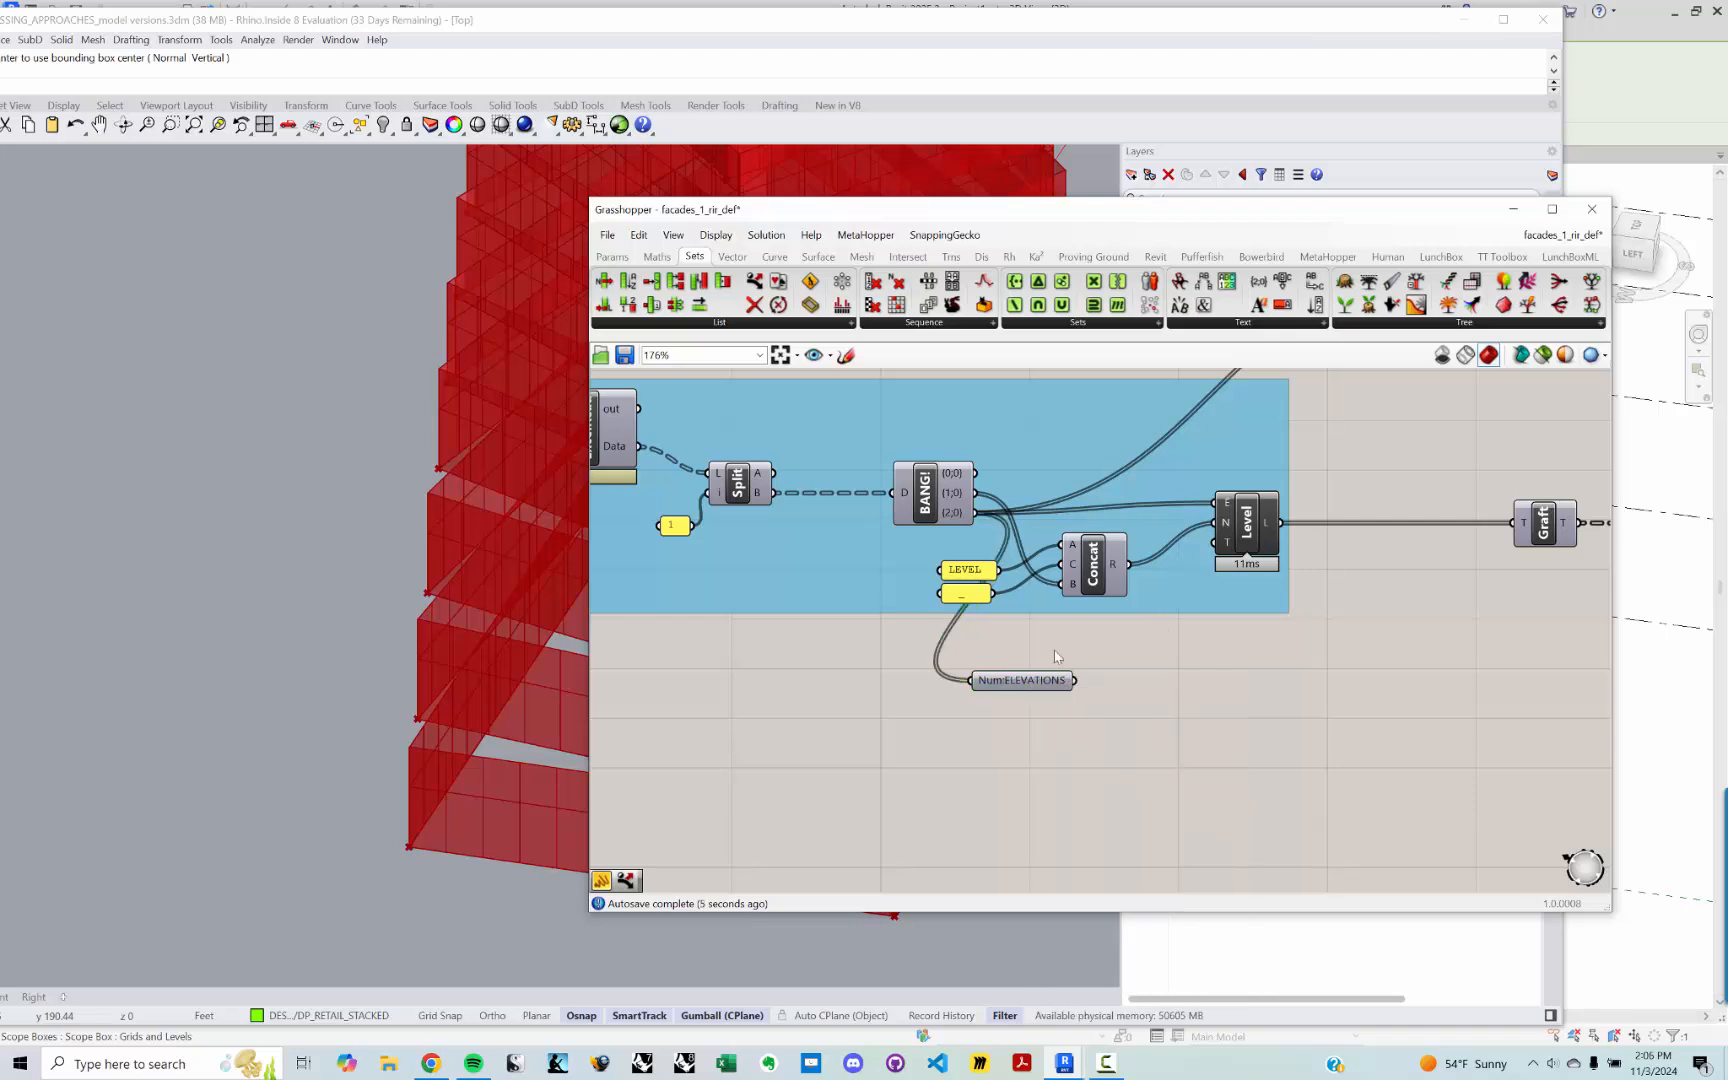
# Step: Move the Num:ELEVATIONS parameter across the canvas to the empty area below the level tree components feeding C-Wall
pyautogui.scroll(-10, 1030, 690)
pyautogui.scroll(-4, 1030, 693)
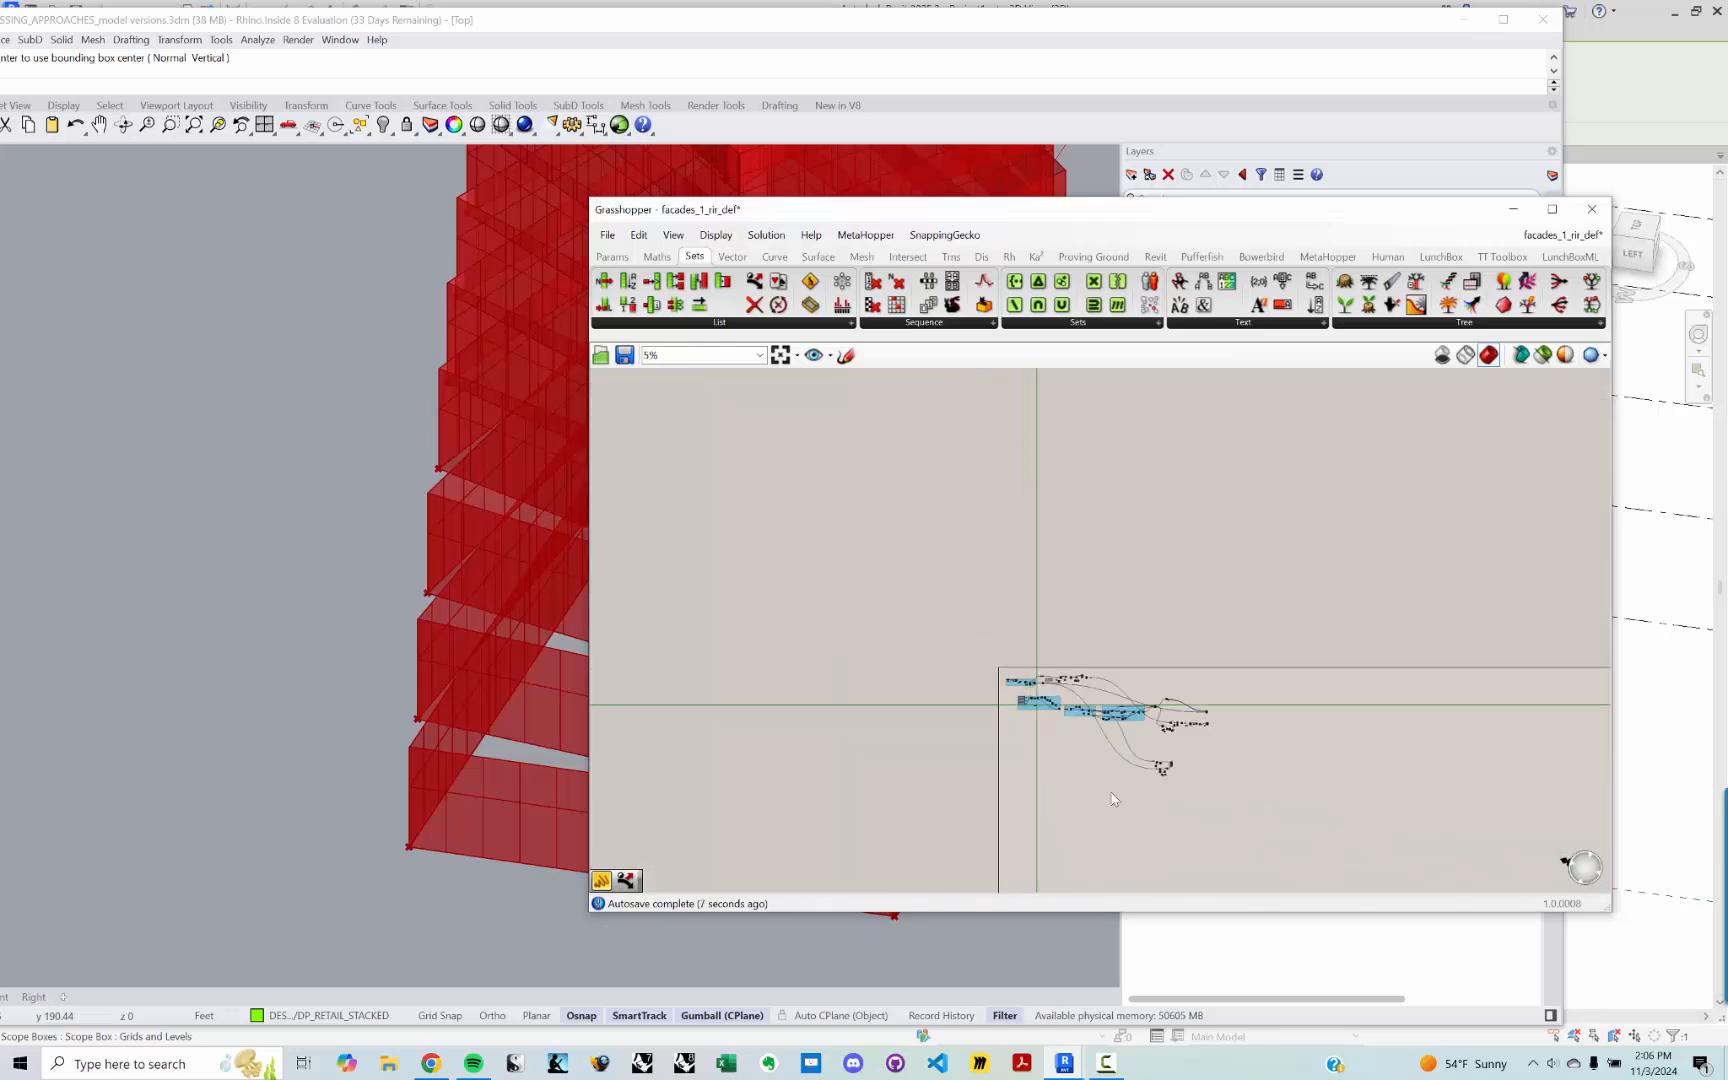
pyautogui.scroll(10, 1211, 721)
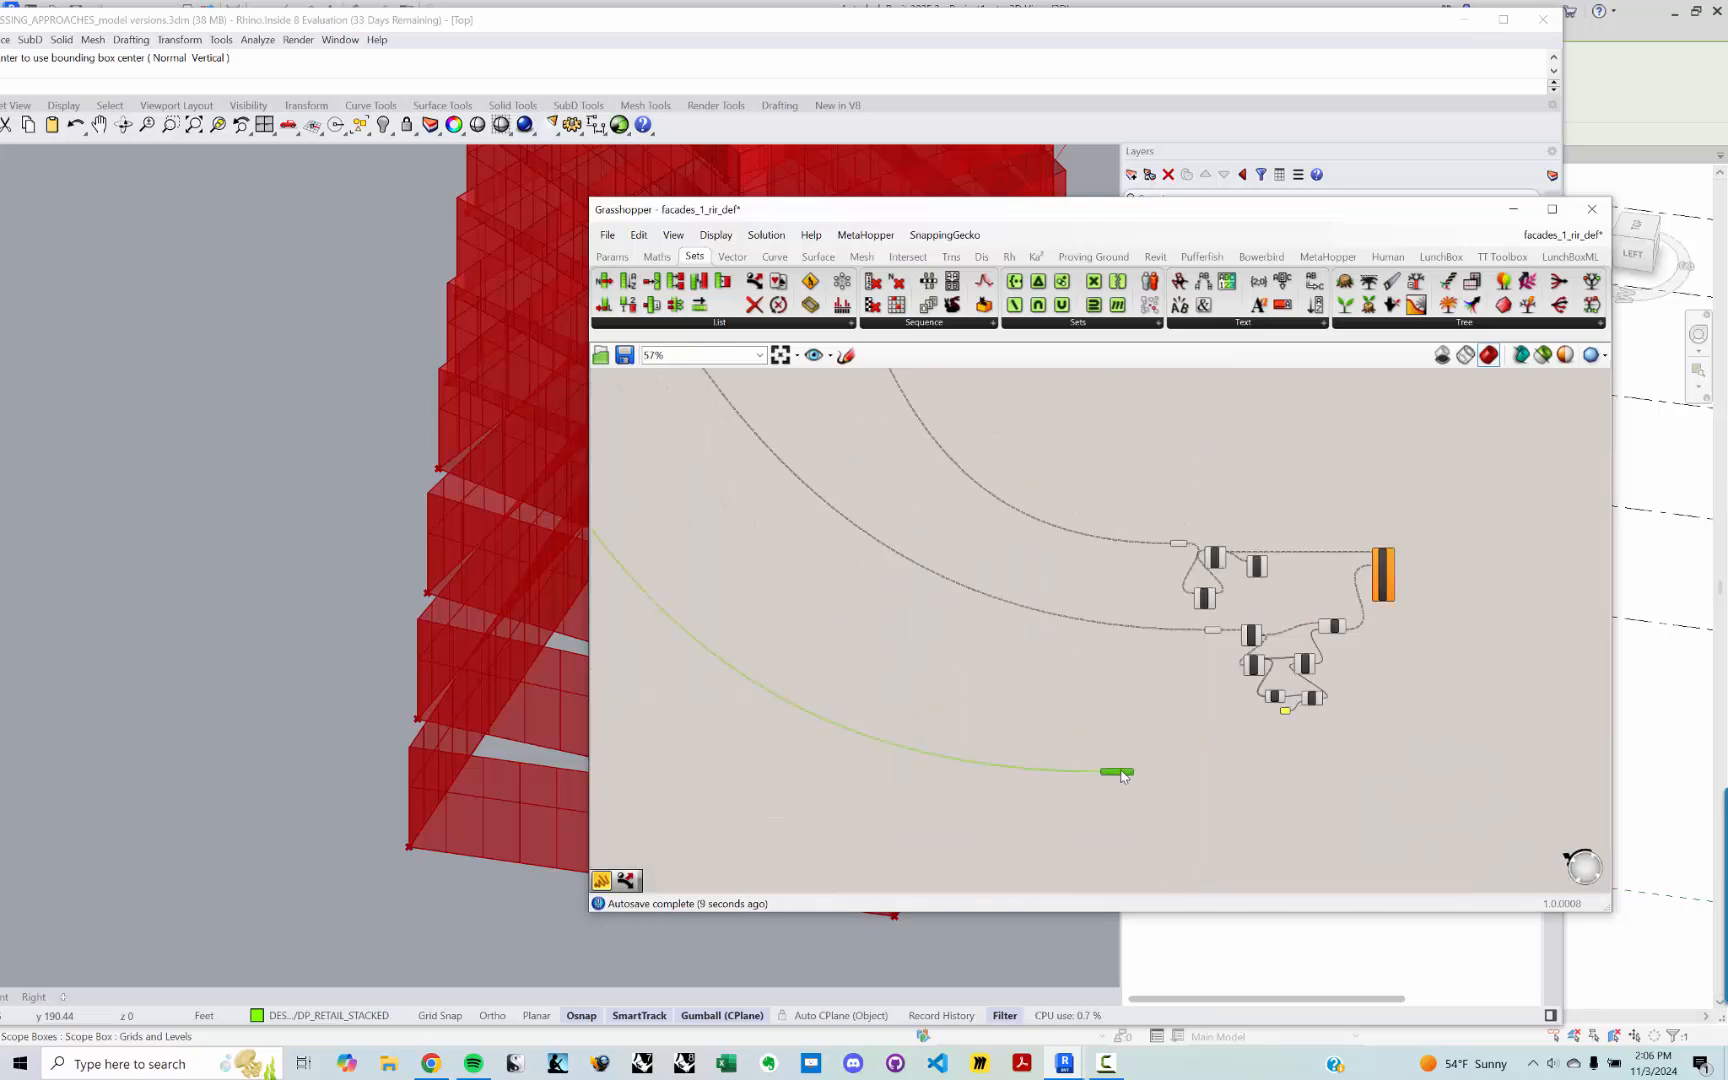
pyautogui.scroll(8, 1120, 775)
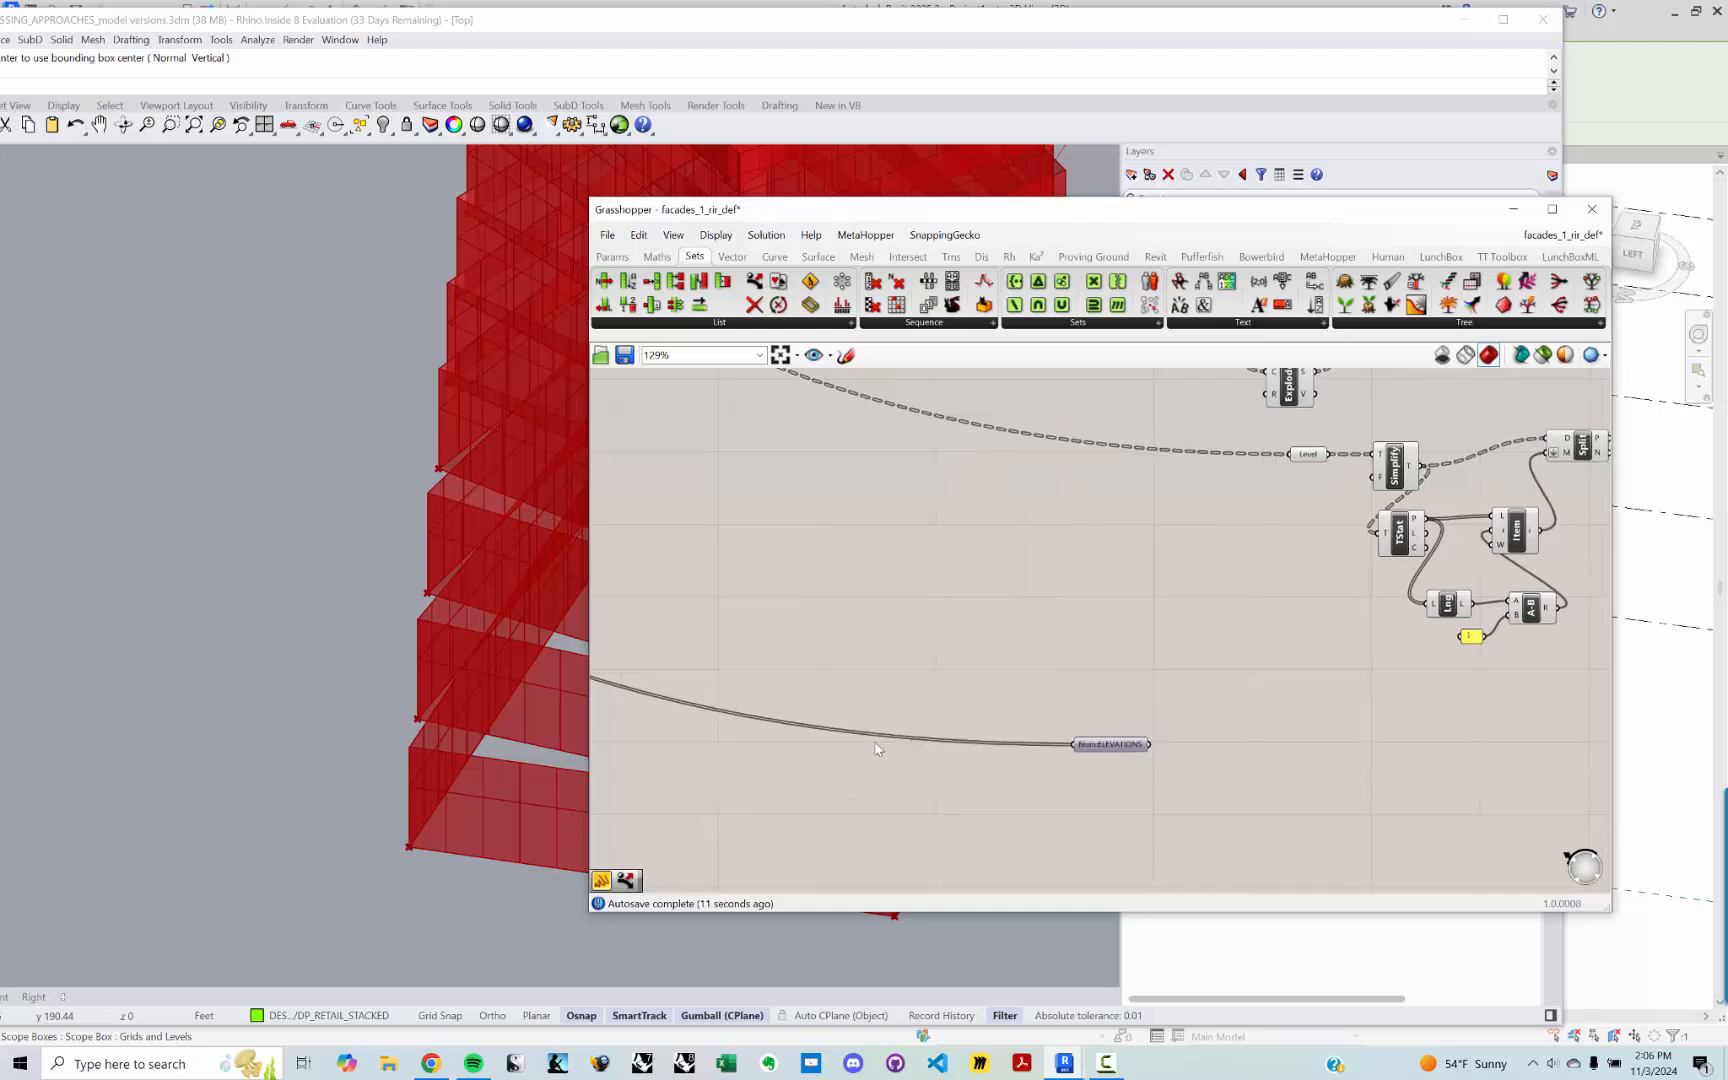
pyautogui.scroll(4, 880, 750)
pyautogui.moveTo(880, 750)
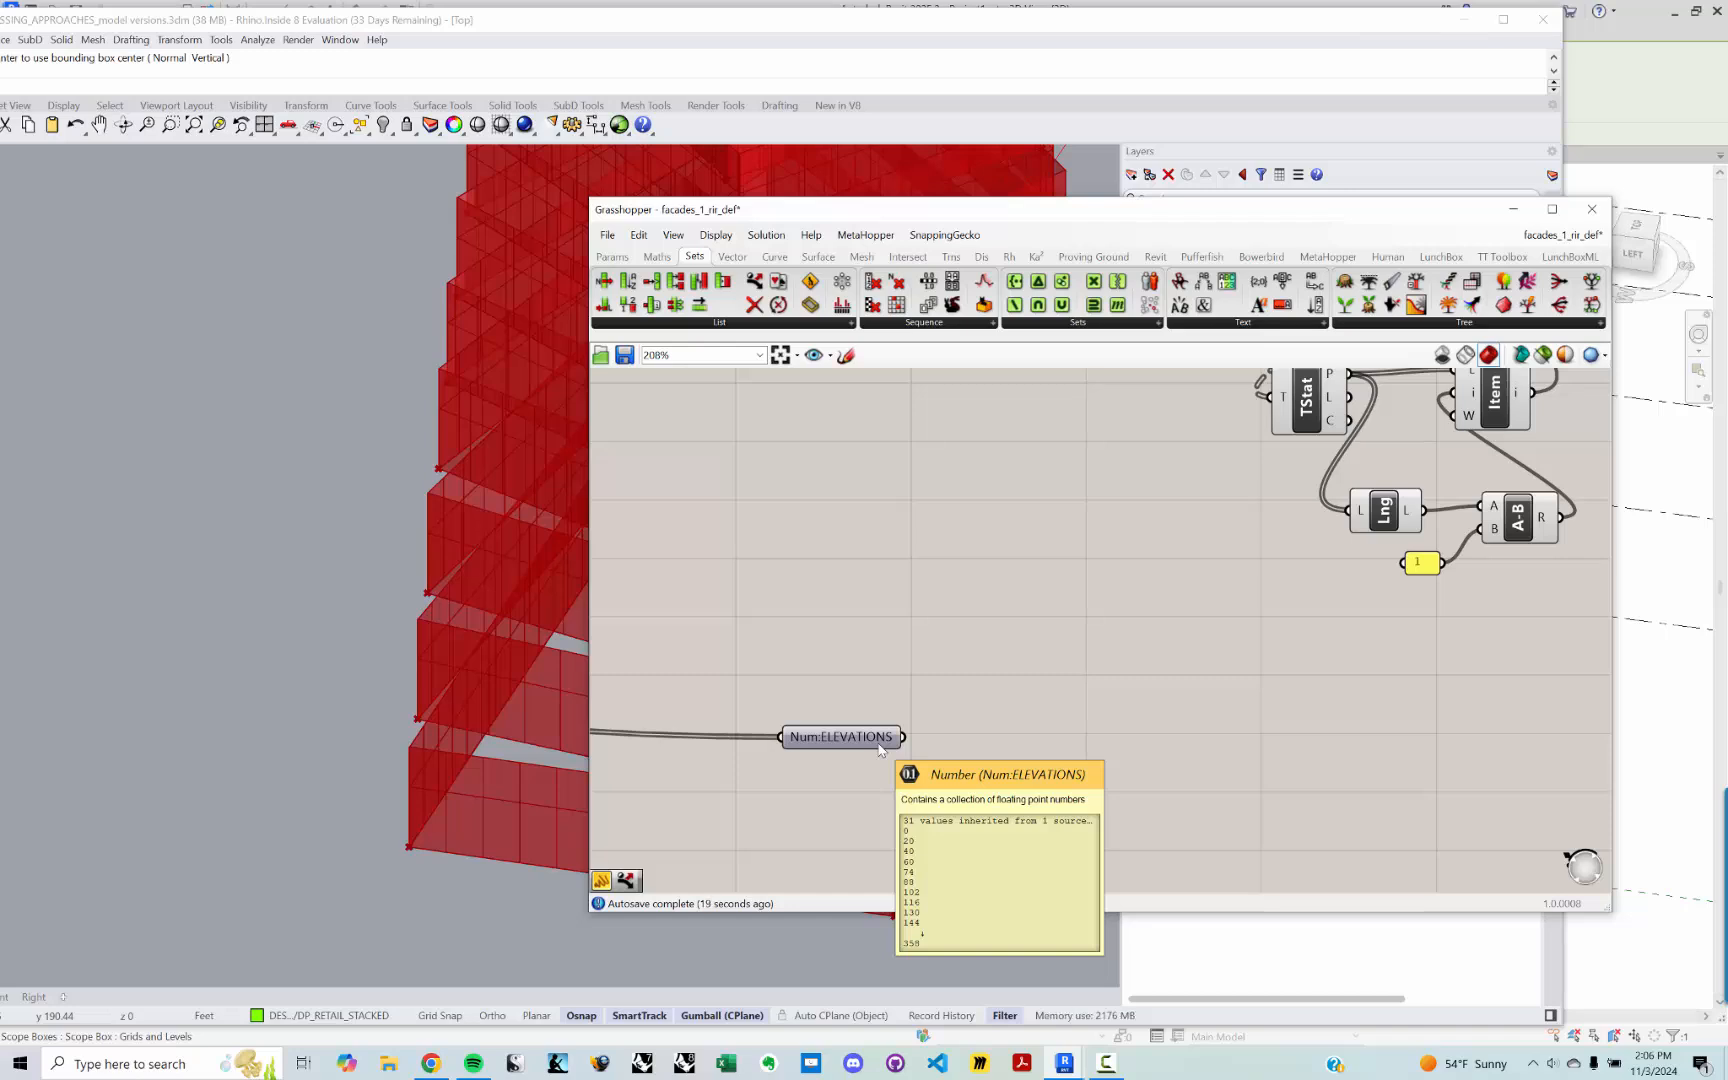
pyautogui.doubleClick(1008, 731)
pyautogui.write('SH')
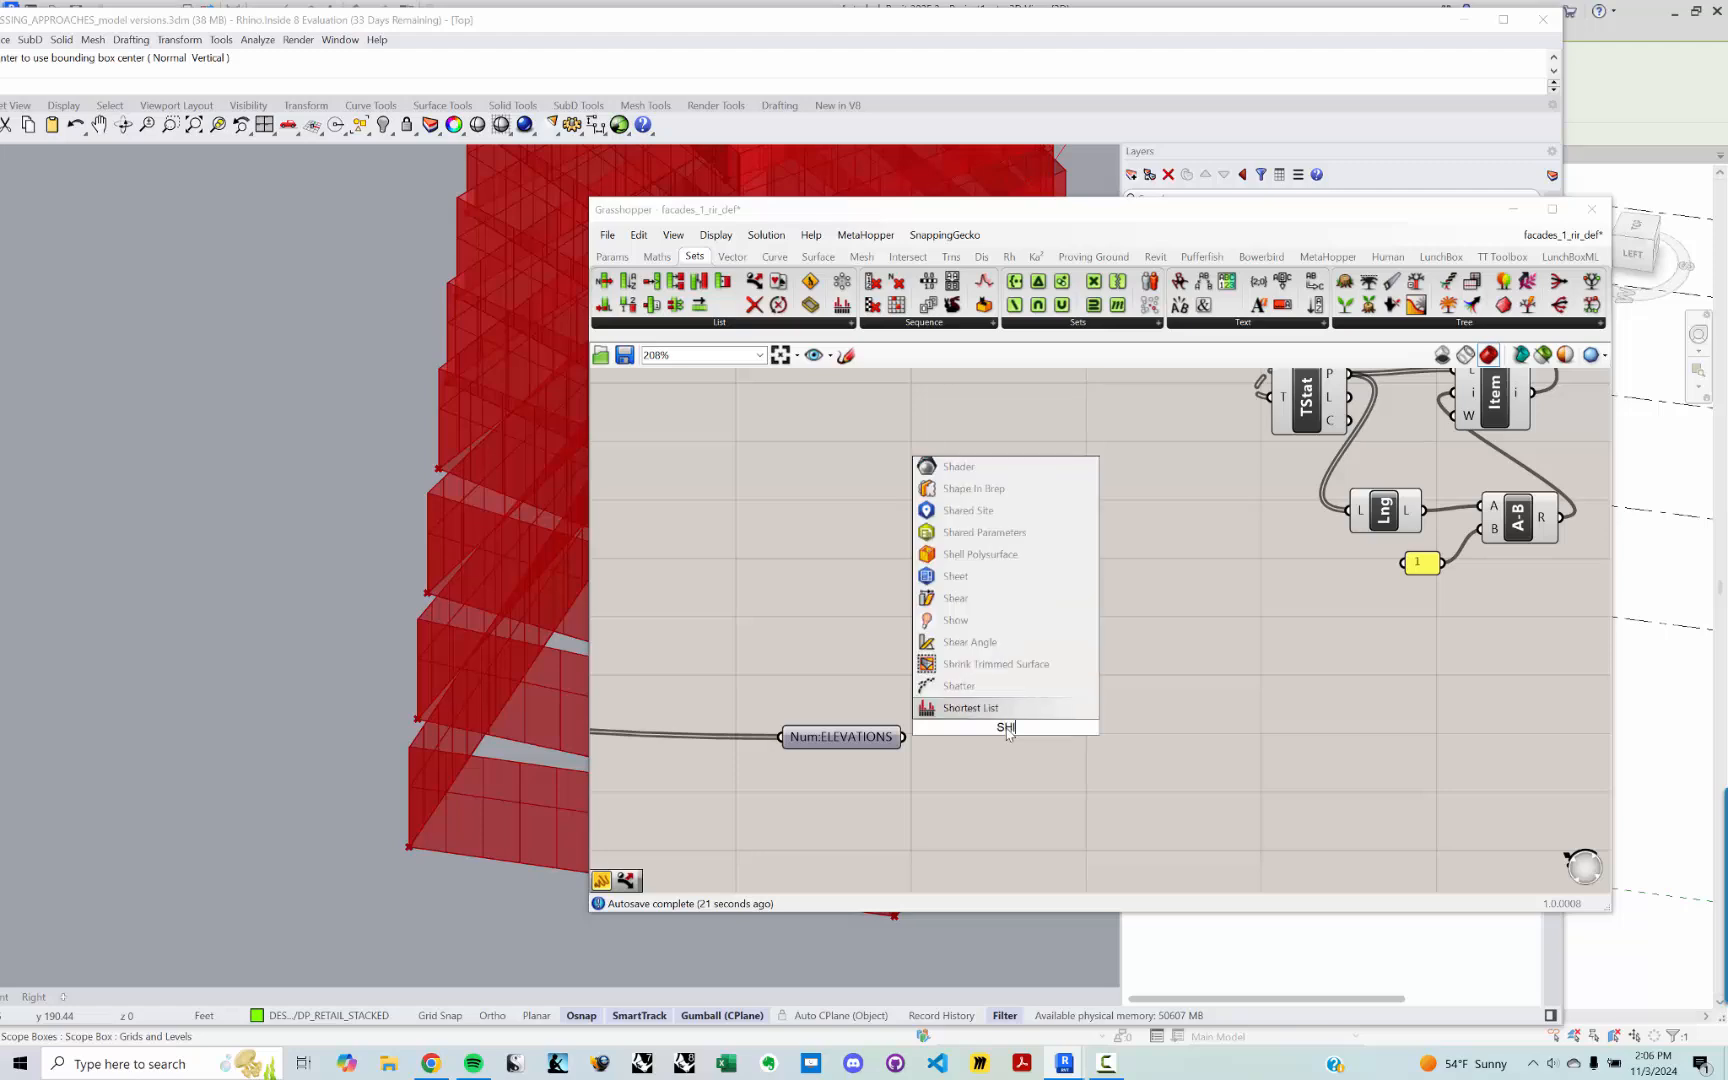
pyautogui.write('IFT')
pyautogui.press('Up')
pyautogui.press('Return')
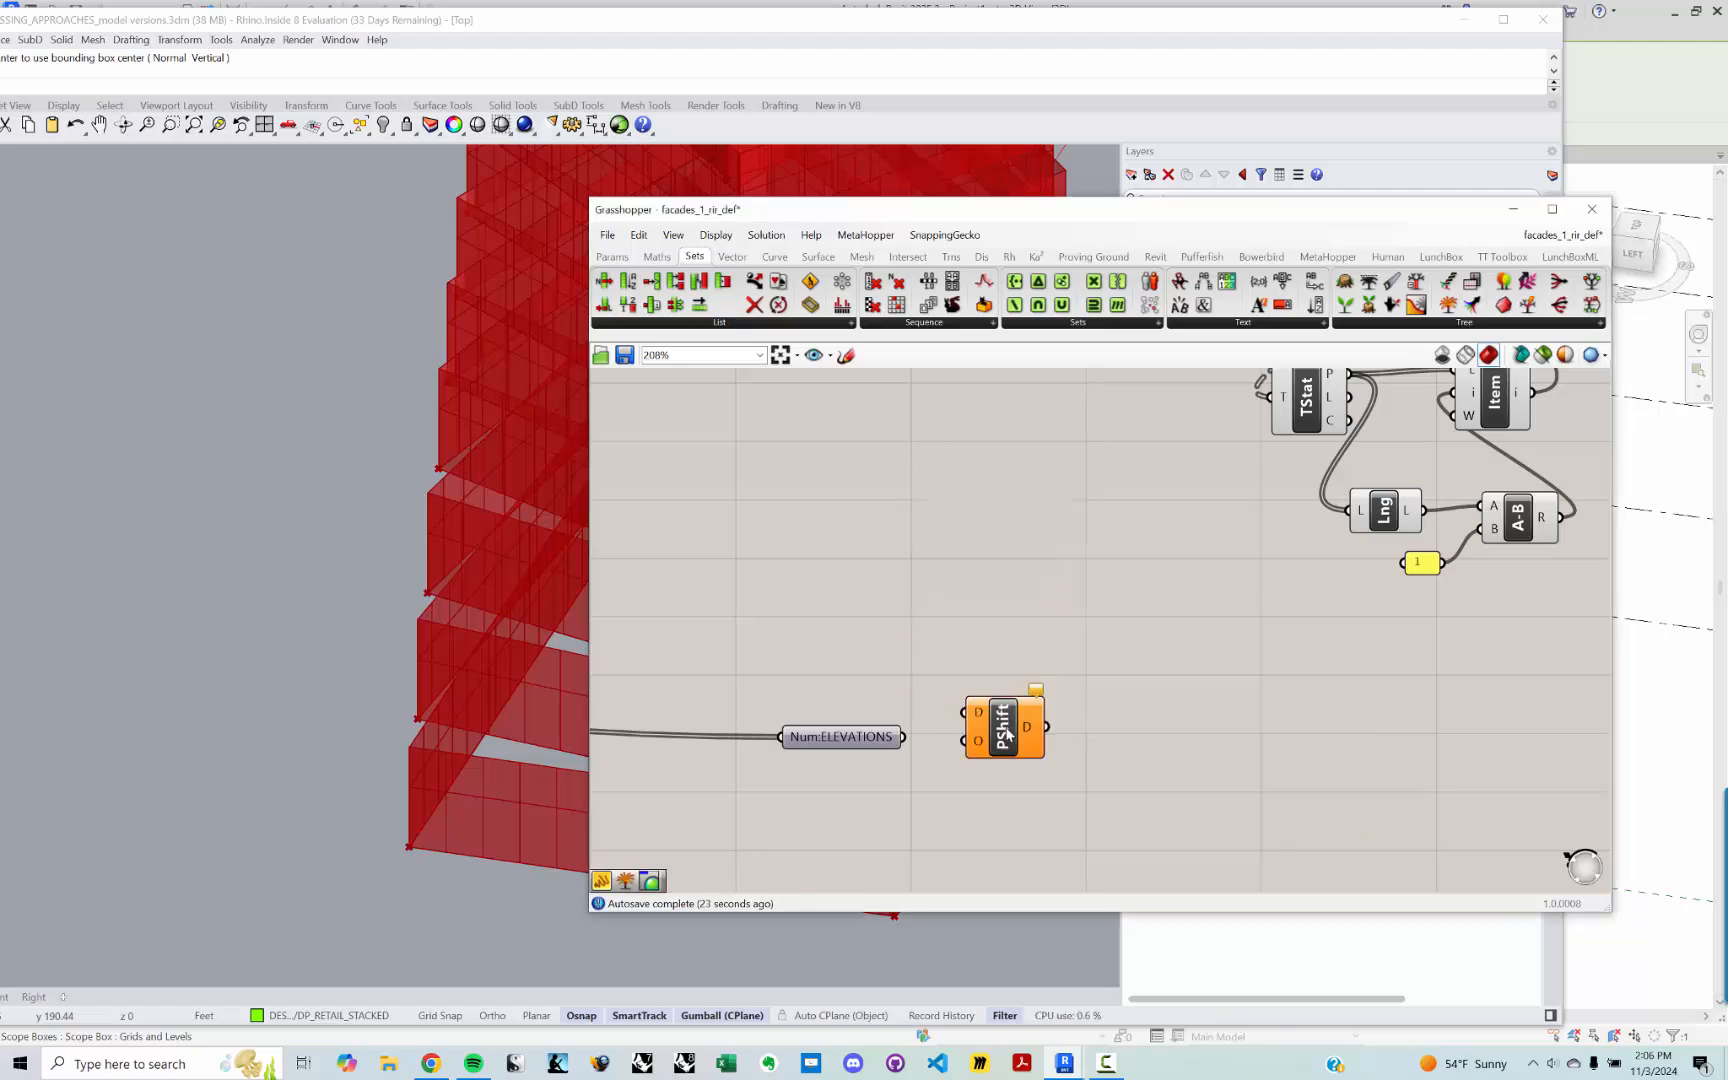
pyautogui.moveTo(904, 737)
pyautogui.mouseDown()
pyautogui.moveTo(964, 713)
pyautogui.moveTo(1008, 758)
pyautogui.mouseUp()
pyautogui.press('Delete')
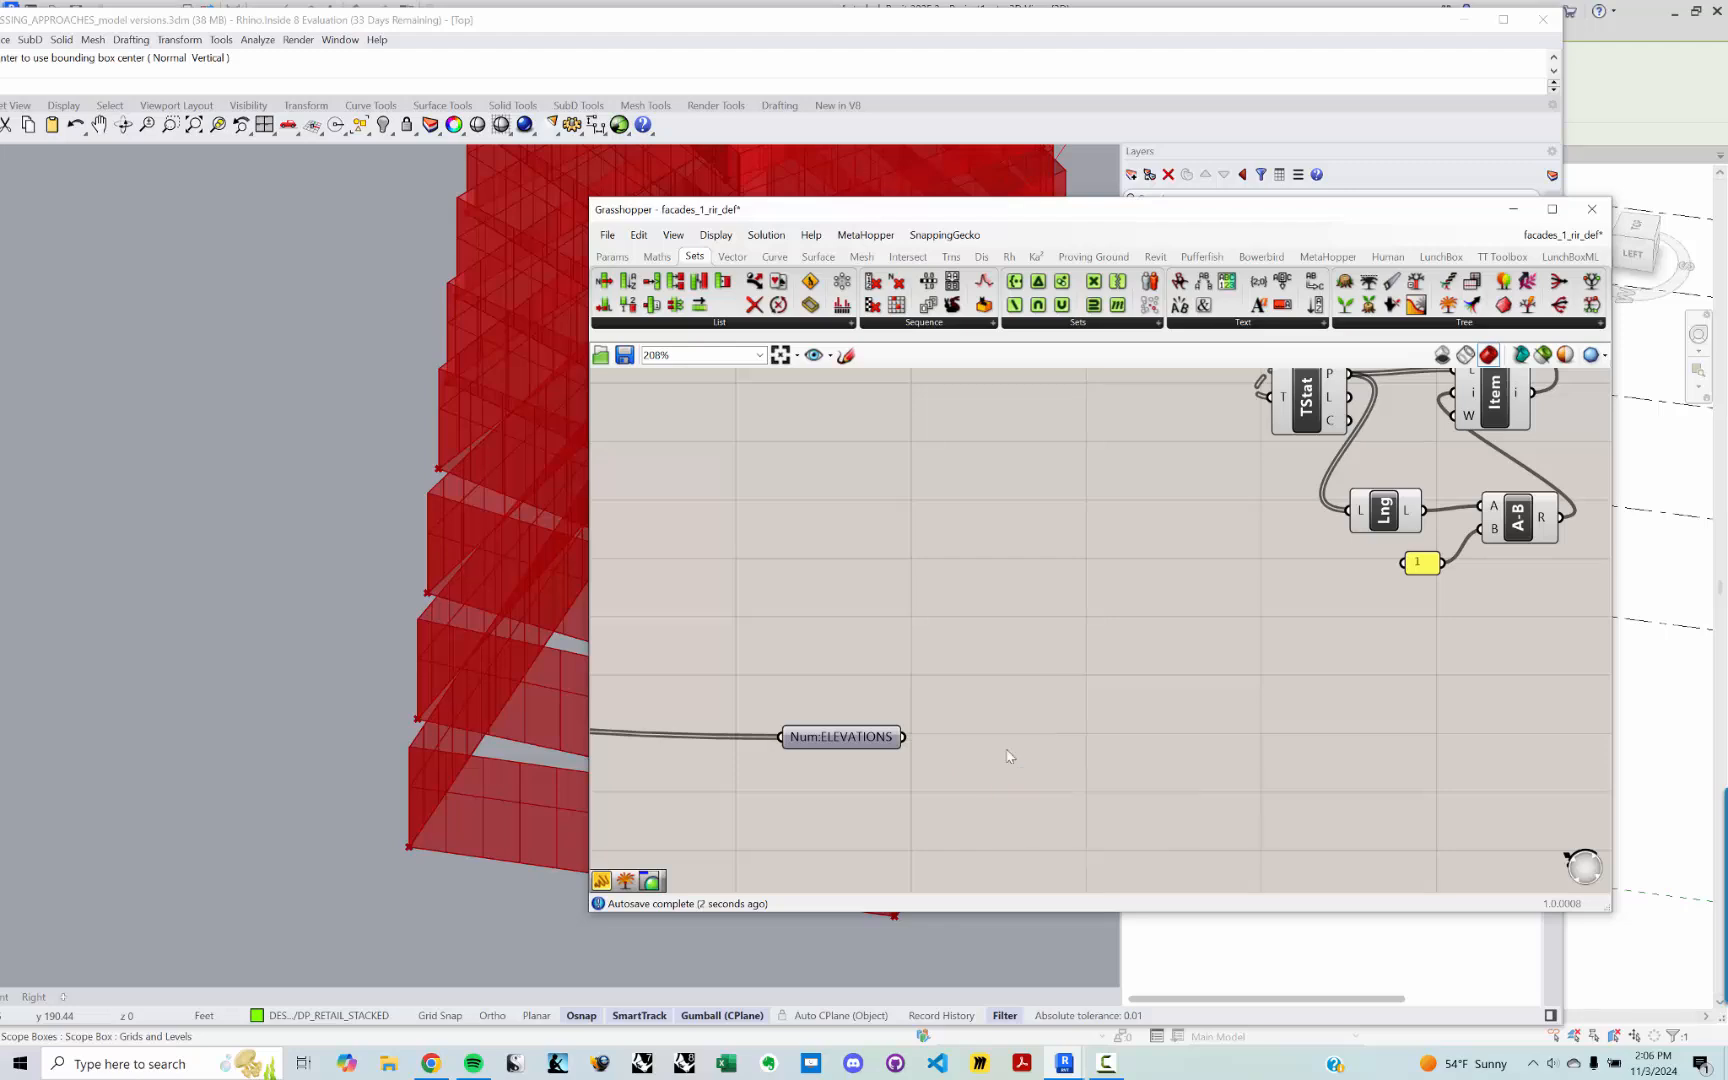
# Step: Add a Shift List component beside Num:ELEVATIONS and connect the elevations to its list (L) input
pyautogui.doubleClick(1008, 755)
pyautogui.write('SHIFT L')
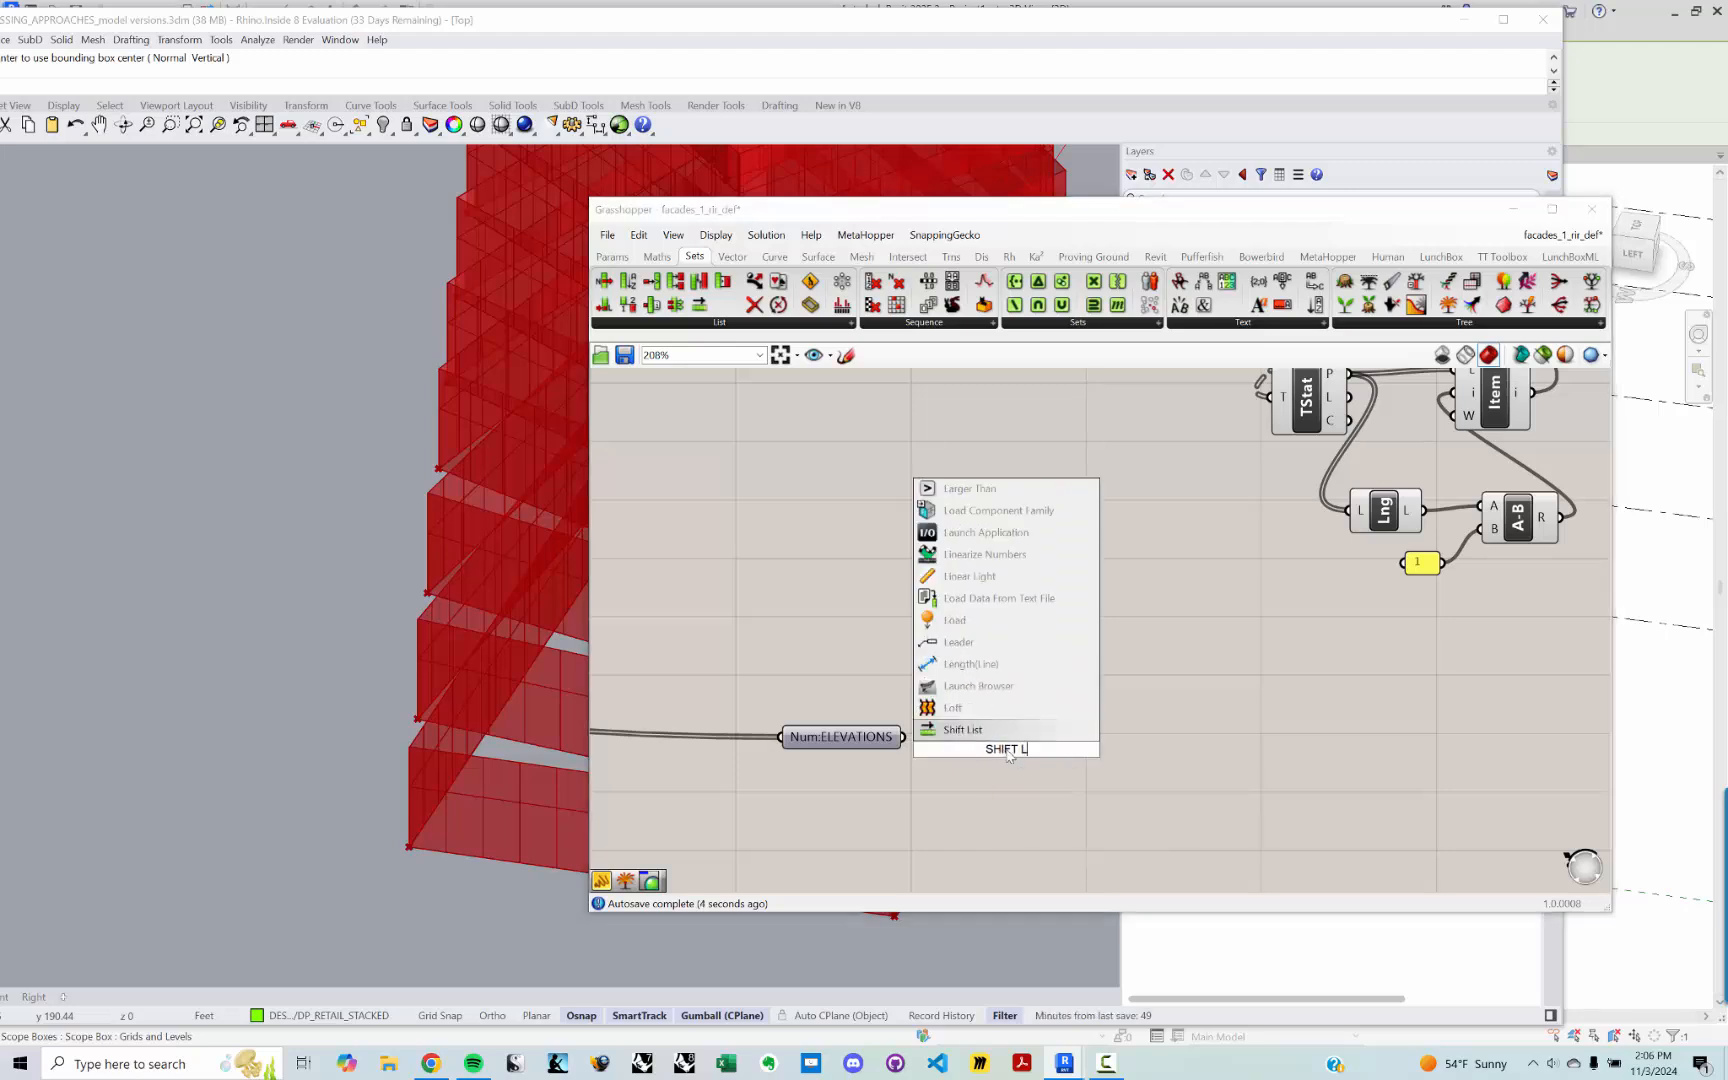
pyautogui.press('Return')
pyautogui.moveTo(904, 739); pyautogui.dragTo(986, 749)
pyautogui.click(1017, 762)
pyautogui.moveTo(1030, 761)
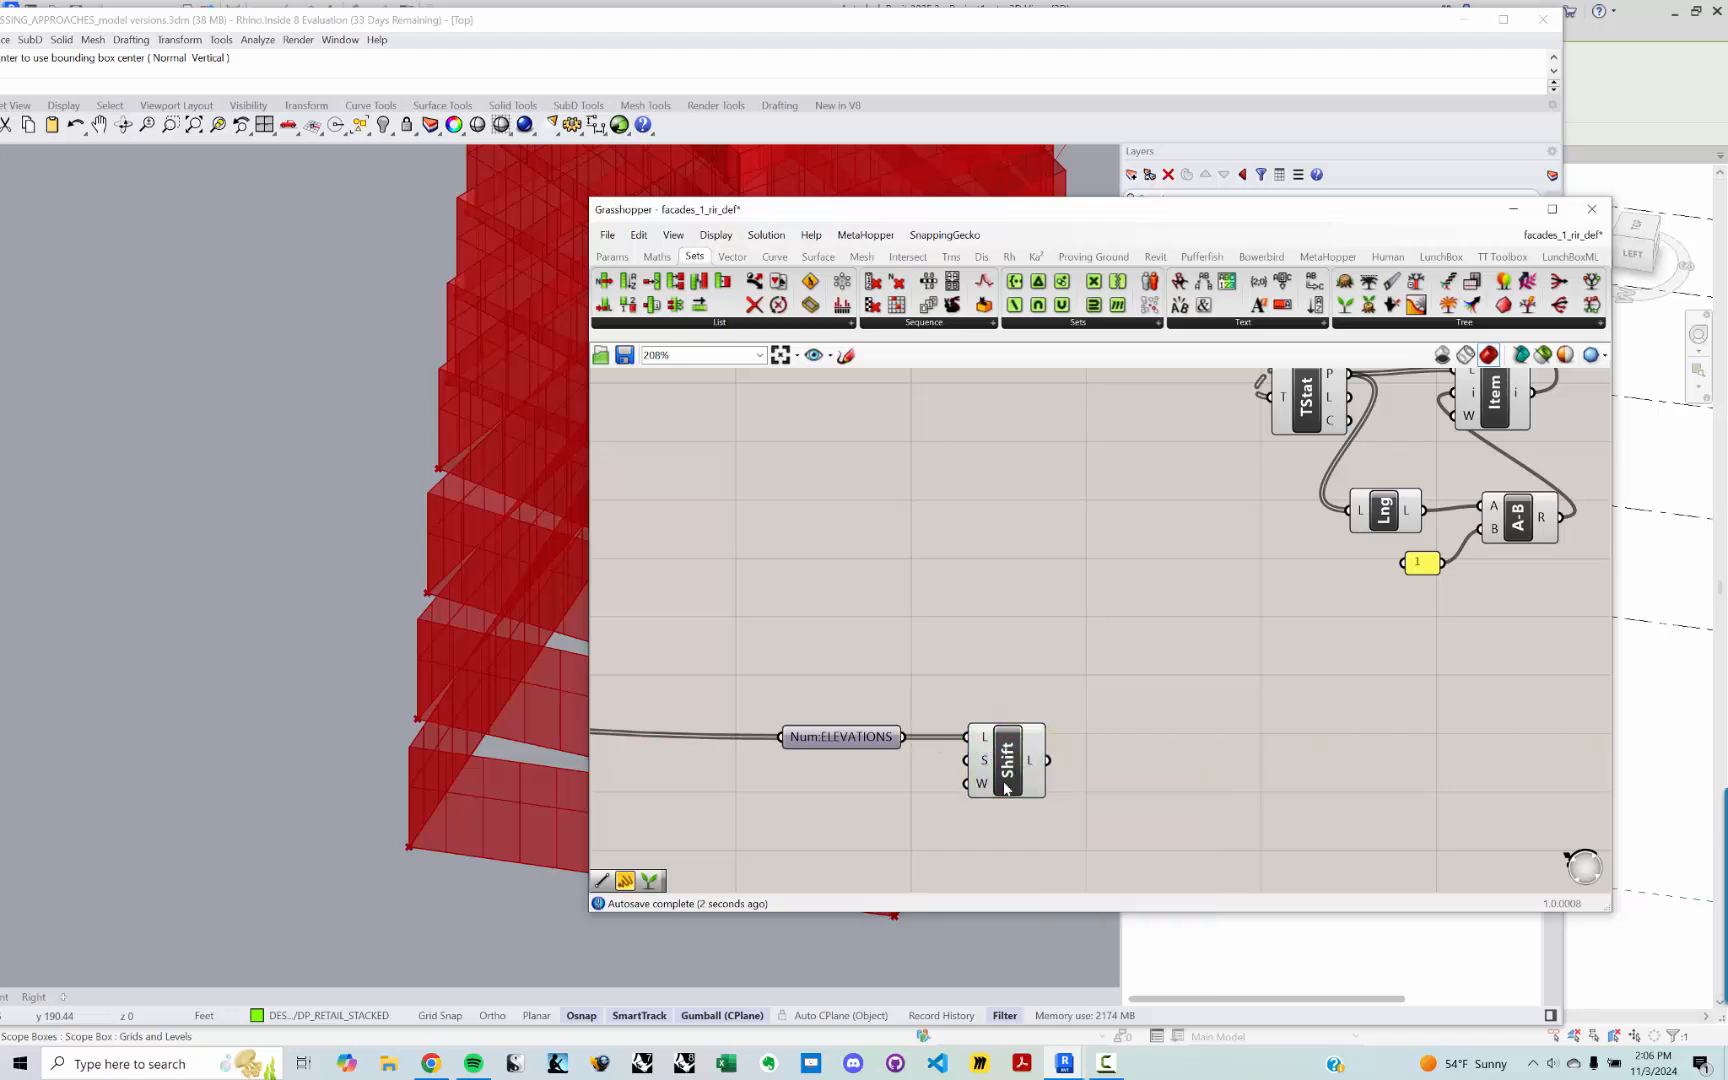
pyautogui.moveTo(980, 790)
# Step: Add a Subtraction component and place it above and beyond the Shift List component
pyautogui.scroll(2, 1084, 698)
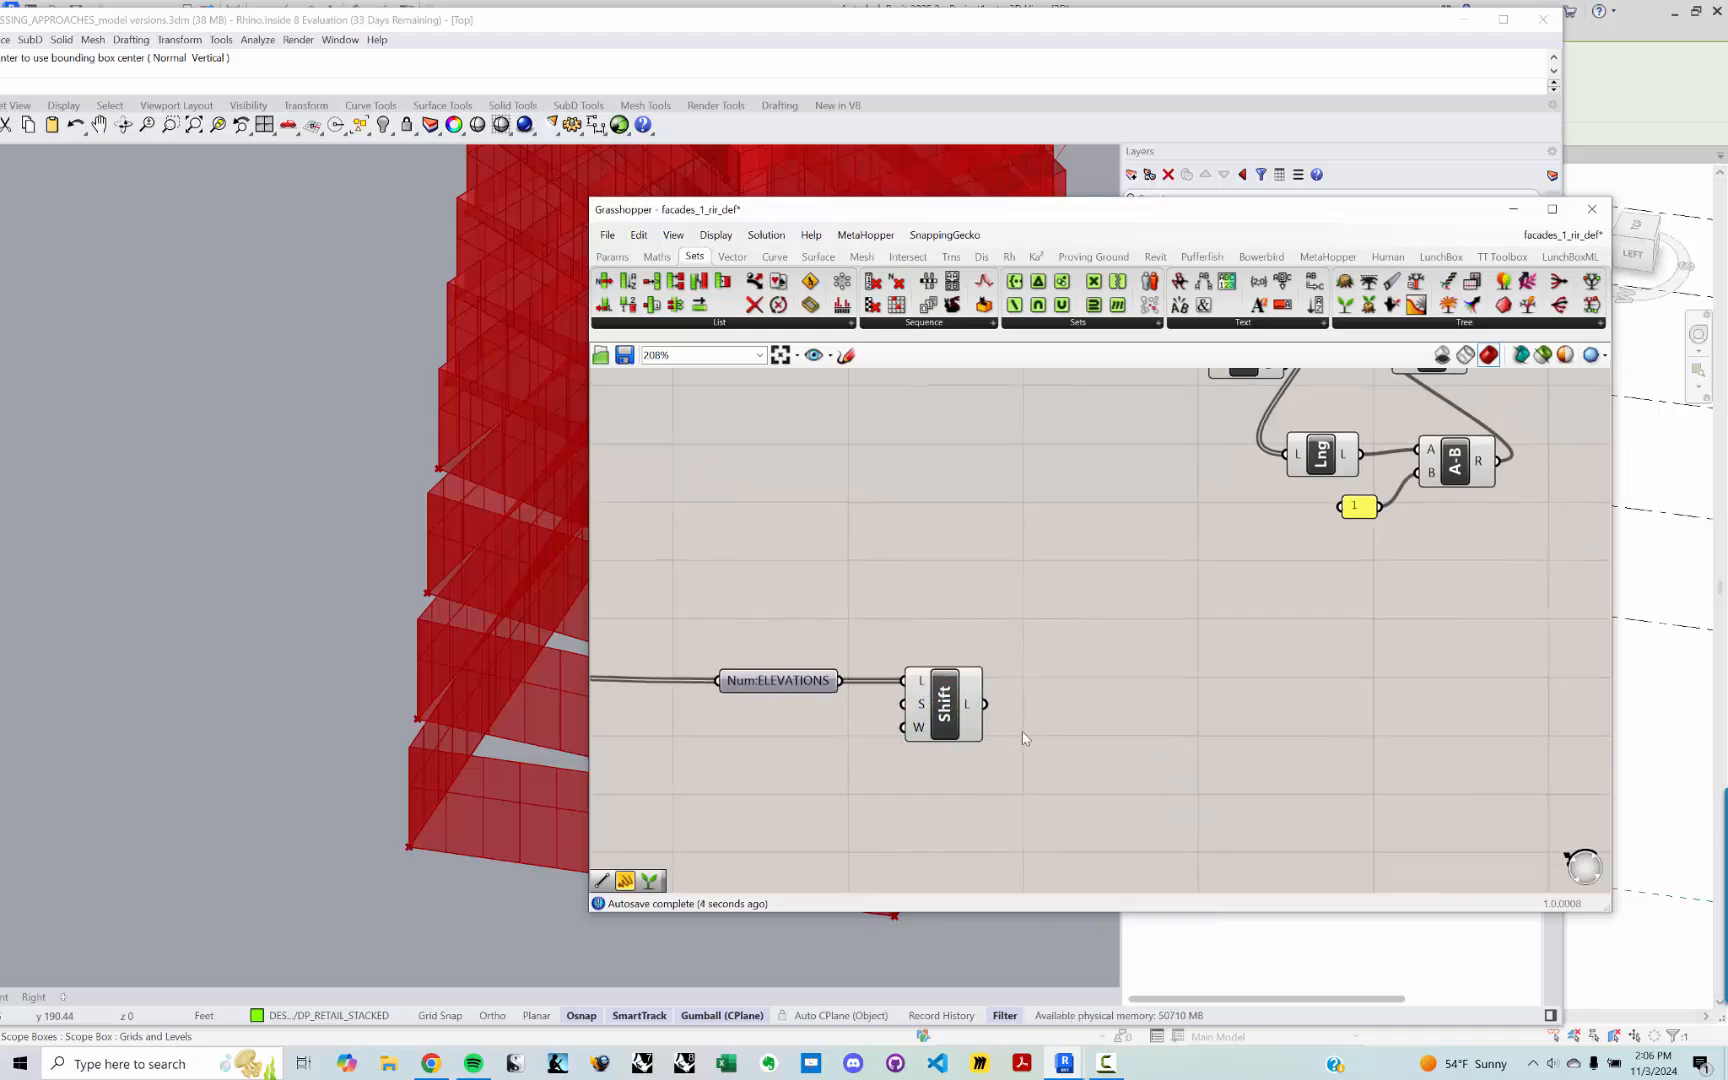
pyautogui.doubleClick(1084, 690)
pyautogui.write('Subtr')
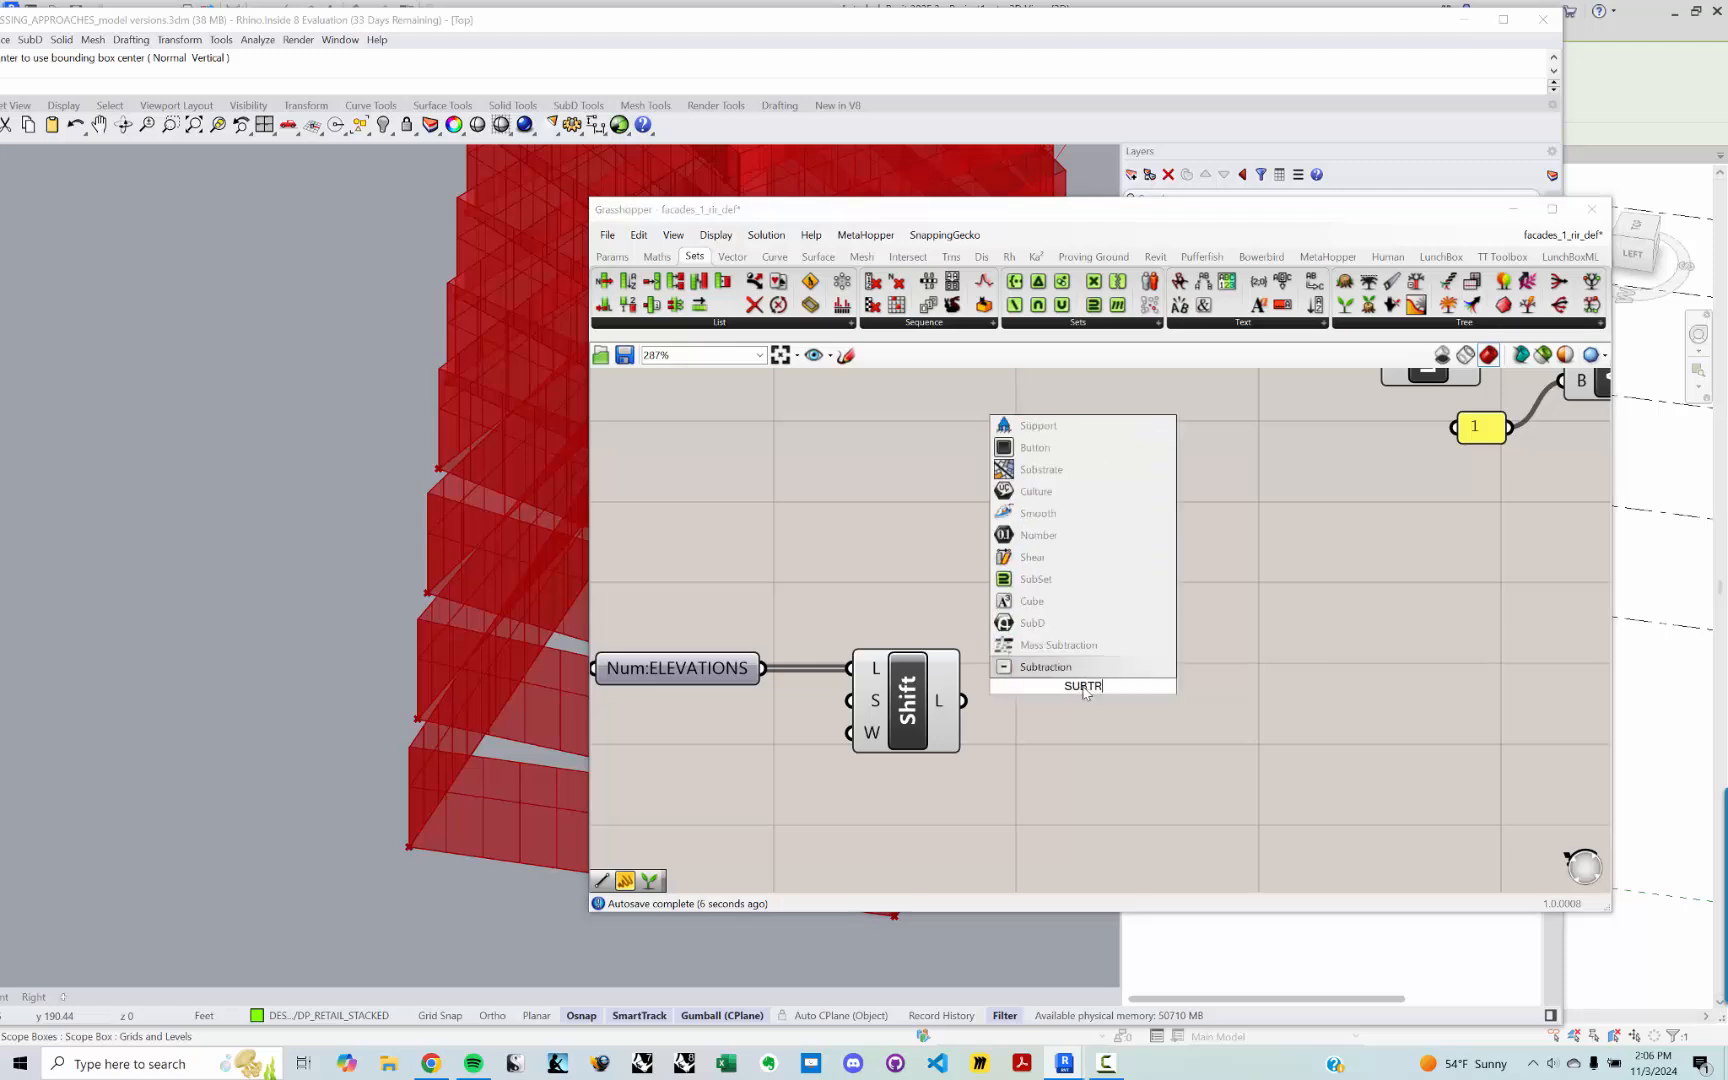
pyautogui.press('Return')
pyautogui.moveTo(1090, 690); pyautogui.dragTo(1090, 543)
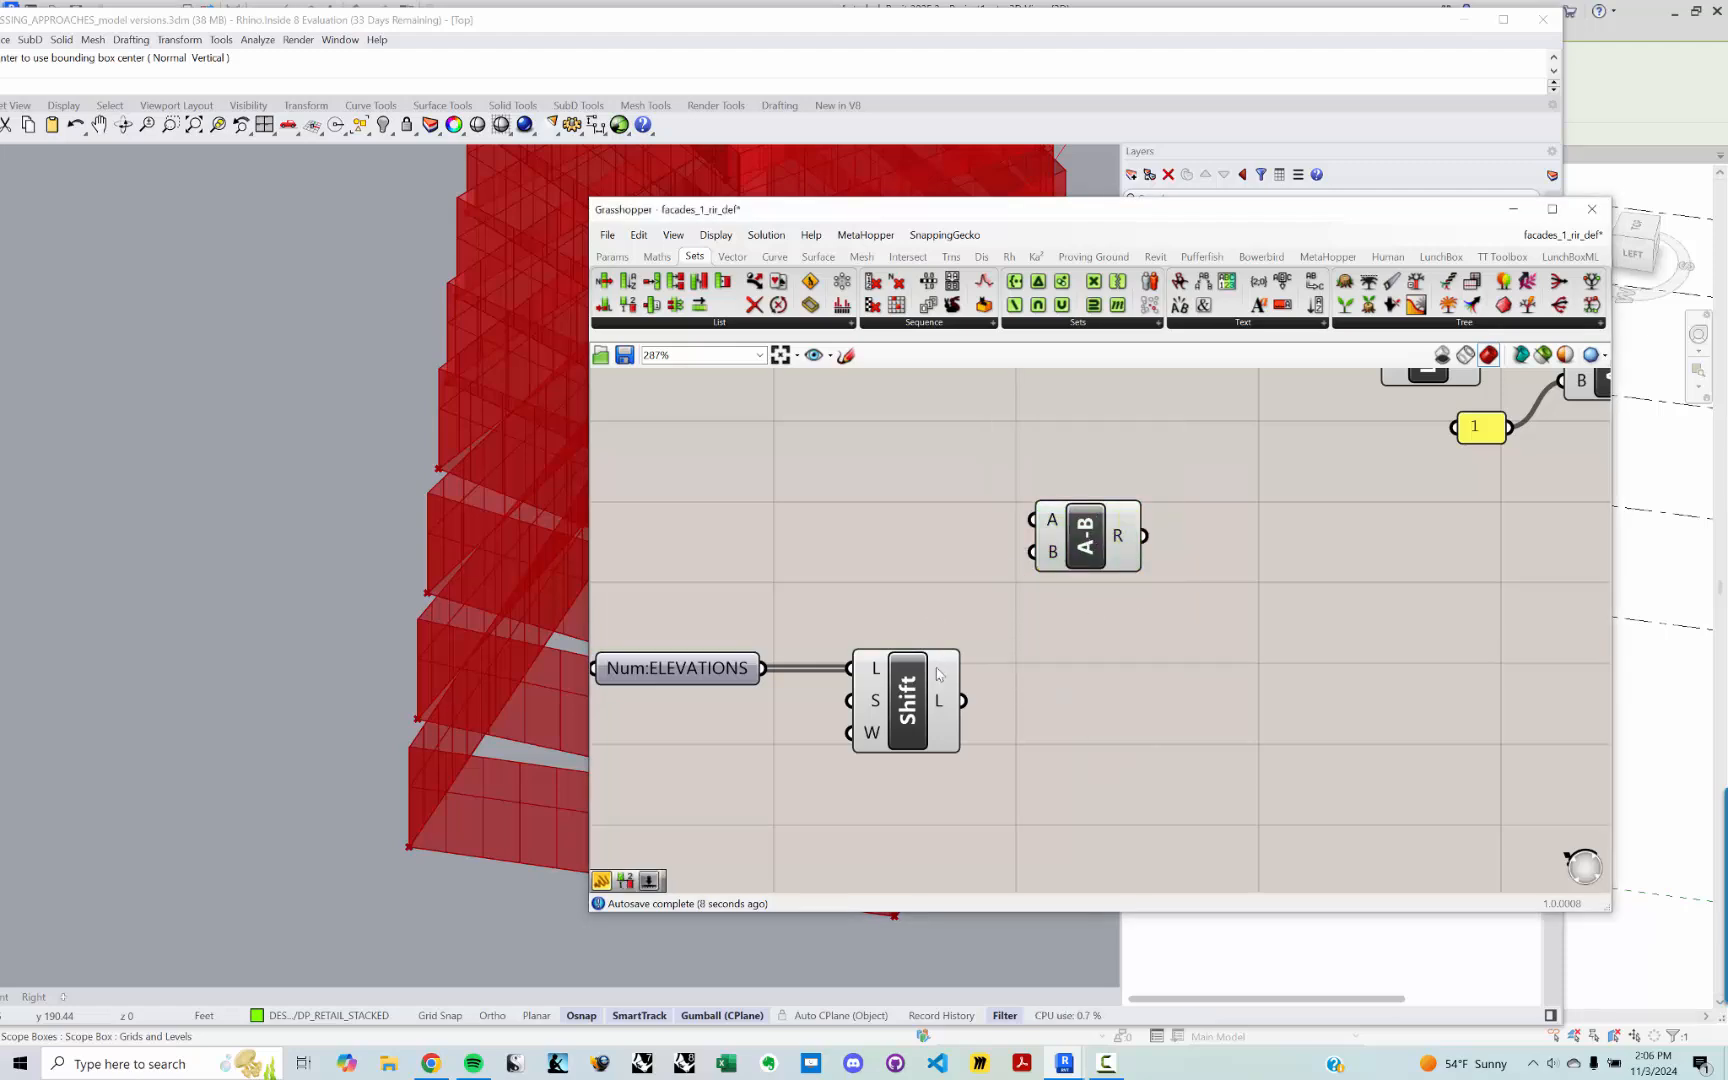
pyautogui.moveTo(947, 707)
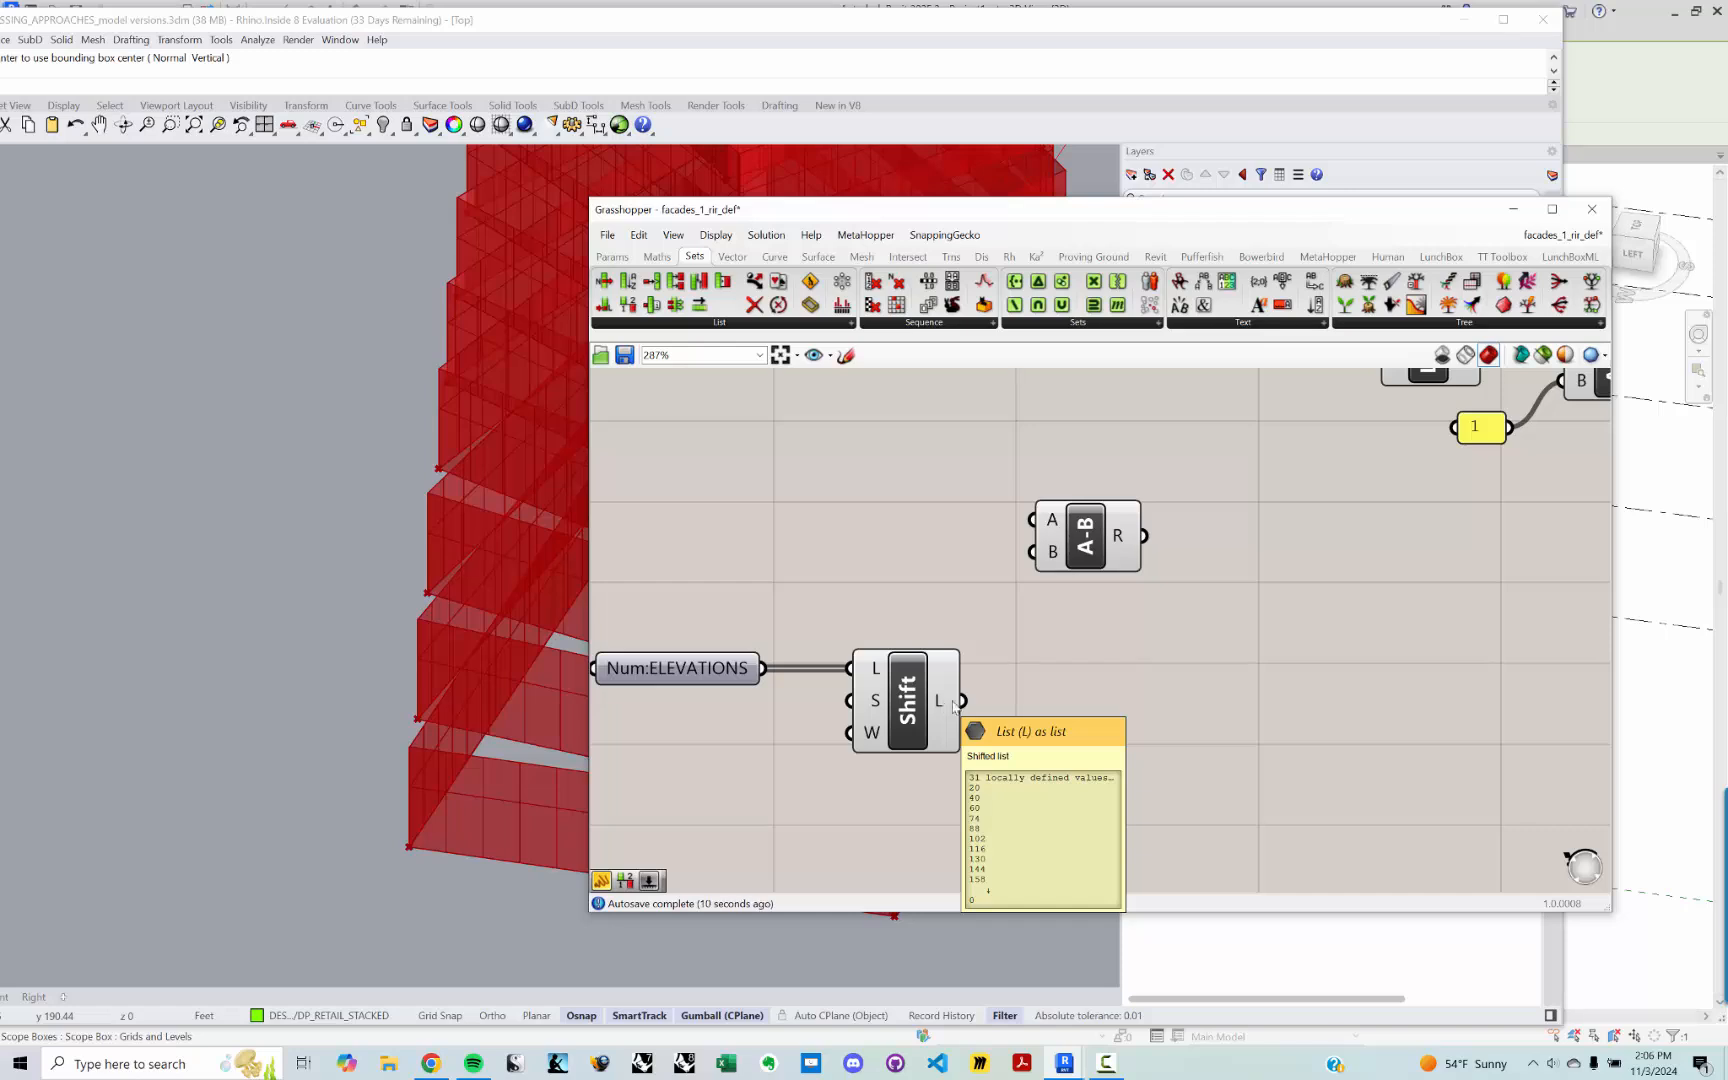
# Step: Connect the Shift List output to the Subtraction's A input and Num:ELEVATIONS to its B input
pyautogui.moveTo(960, 701); pyautogui.dragTo(1032, 519)
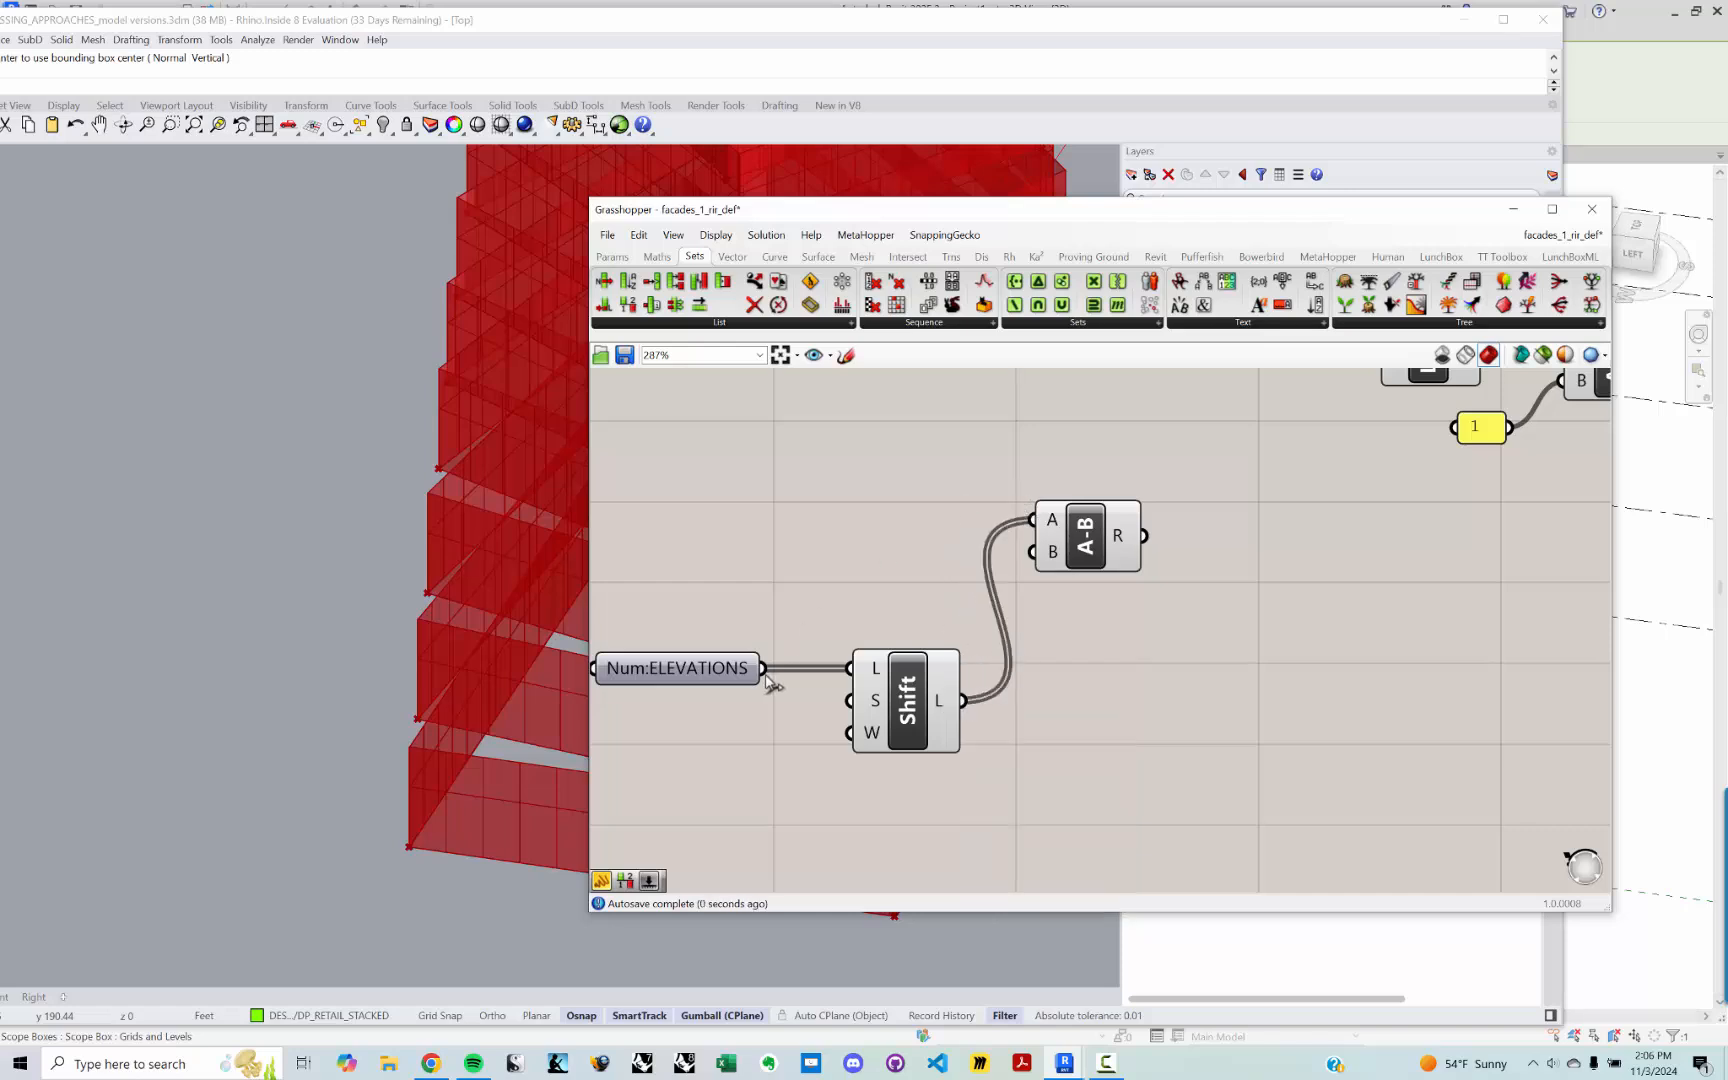
pyautogui.moveTo(766, 670); pyautogui.dragTo(1033, 551)
pyautogui.moveTo(1118, 545)
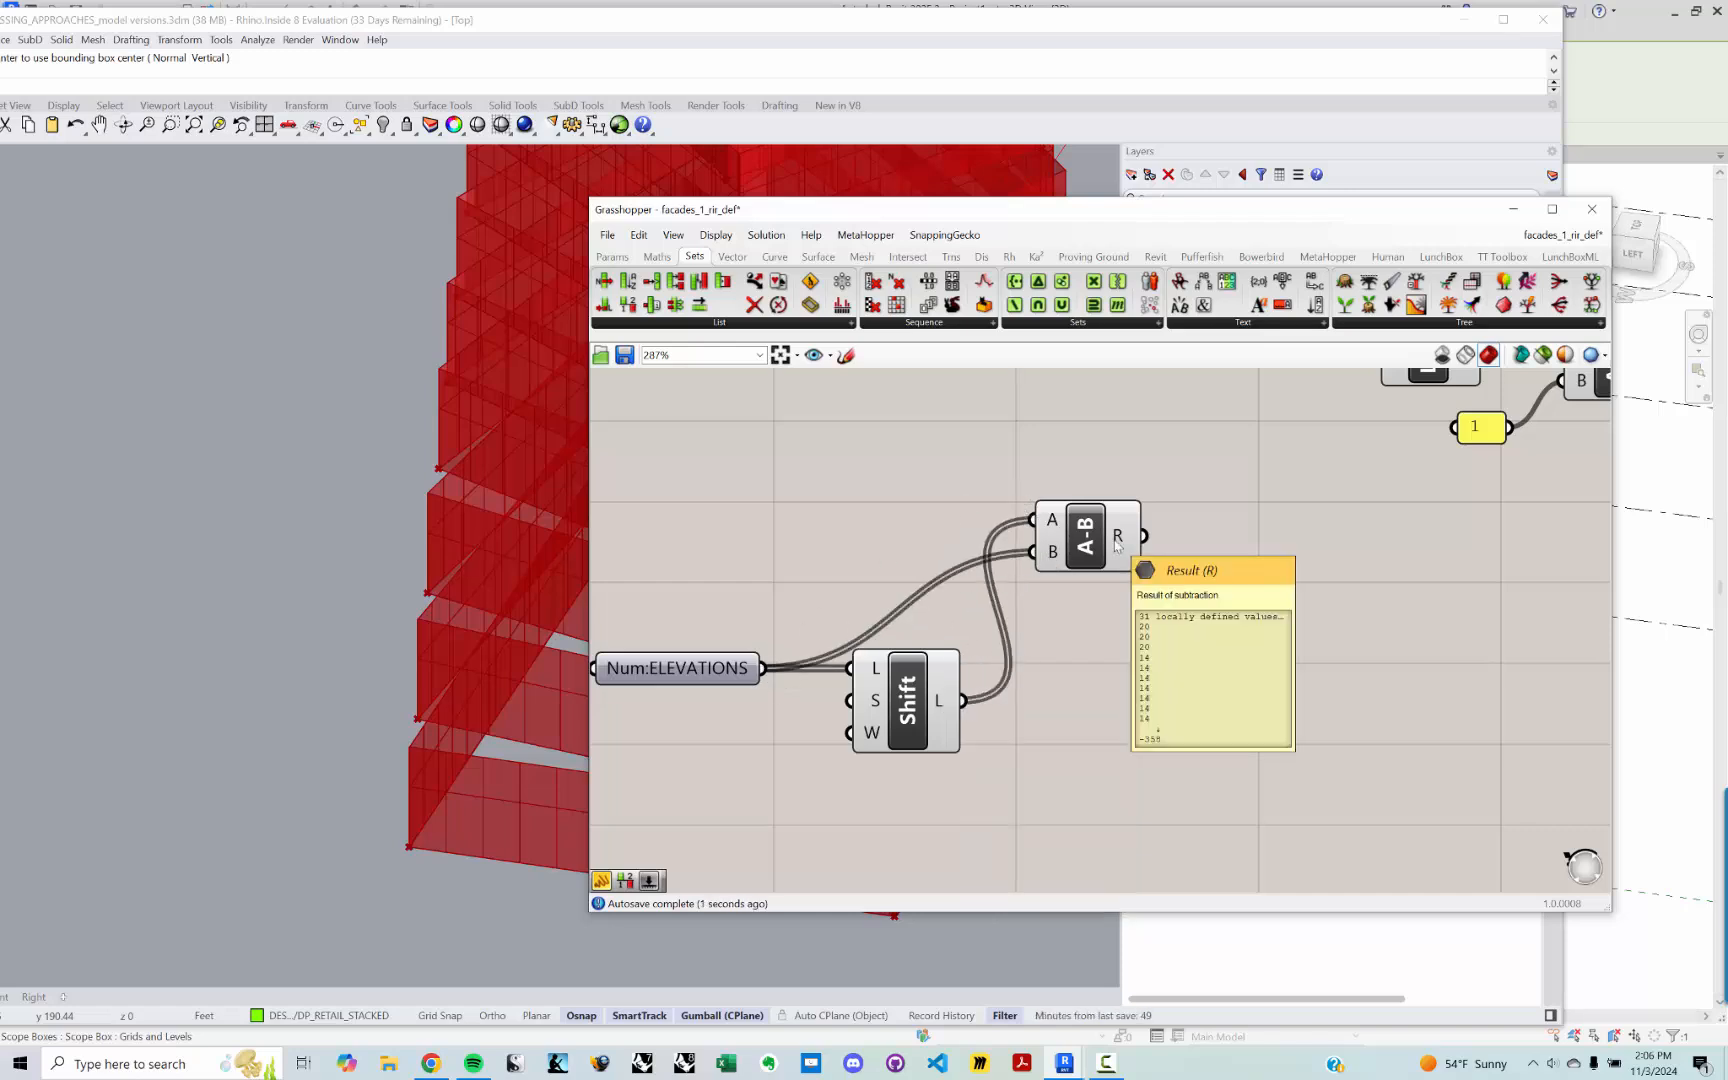
# Step: Add a Panel after the Subtraction component, connect the result to it, and read the height differences through the end of the list
pyautogui.doubleClick(1201, 619)
pyautogui.write('panel')
pyautogui.press('Return')
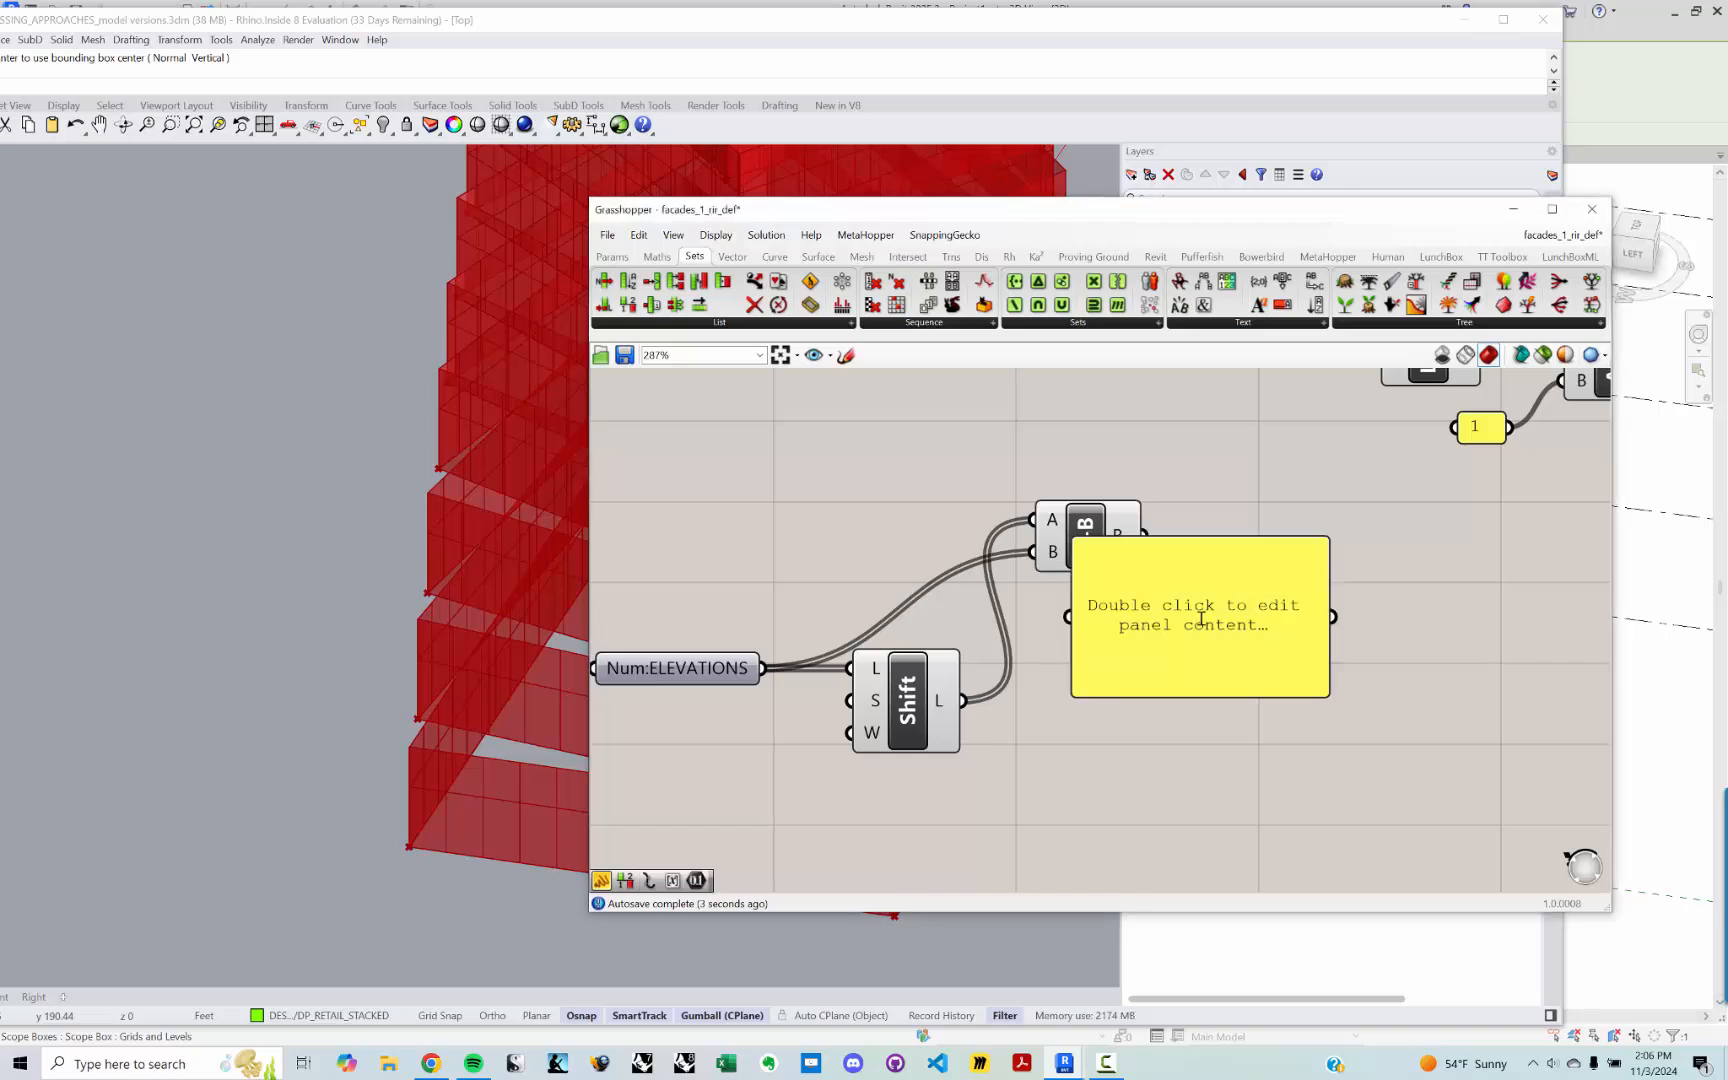
pyautogui.moveTo(1201, 619); pyautogui.dragTo(1367, 547)
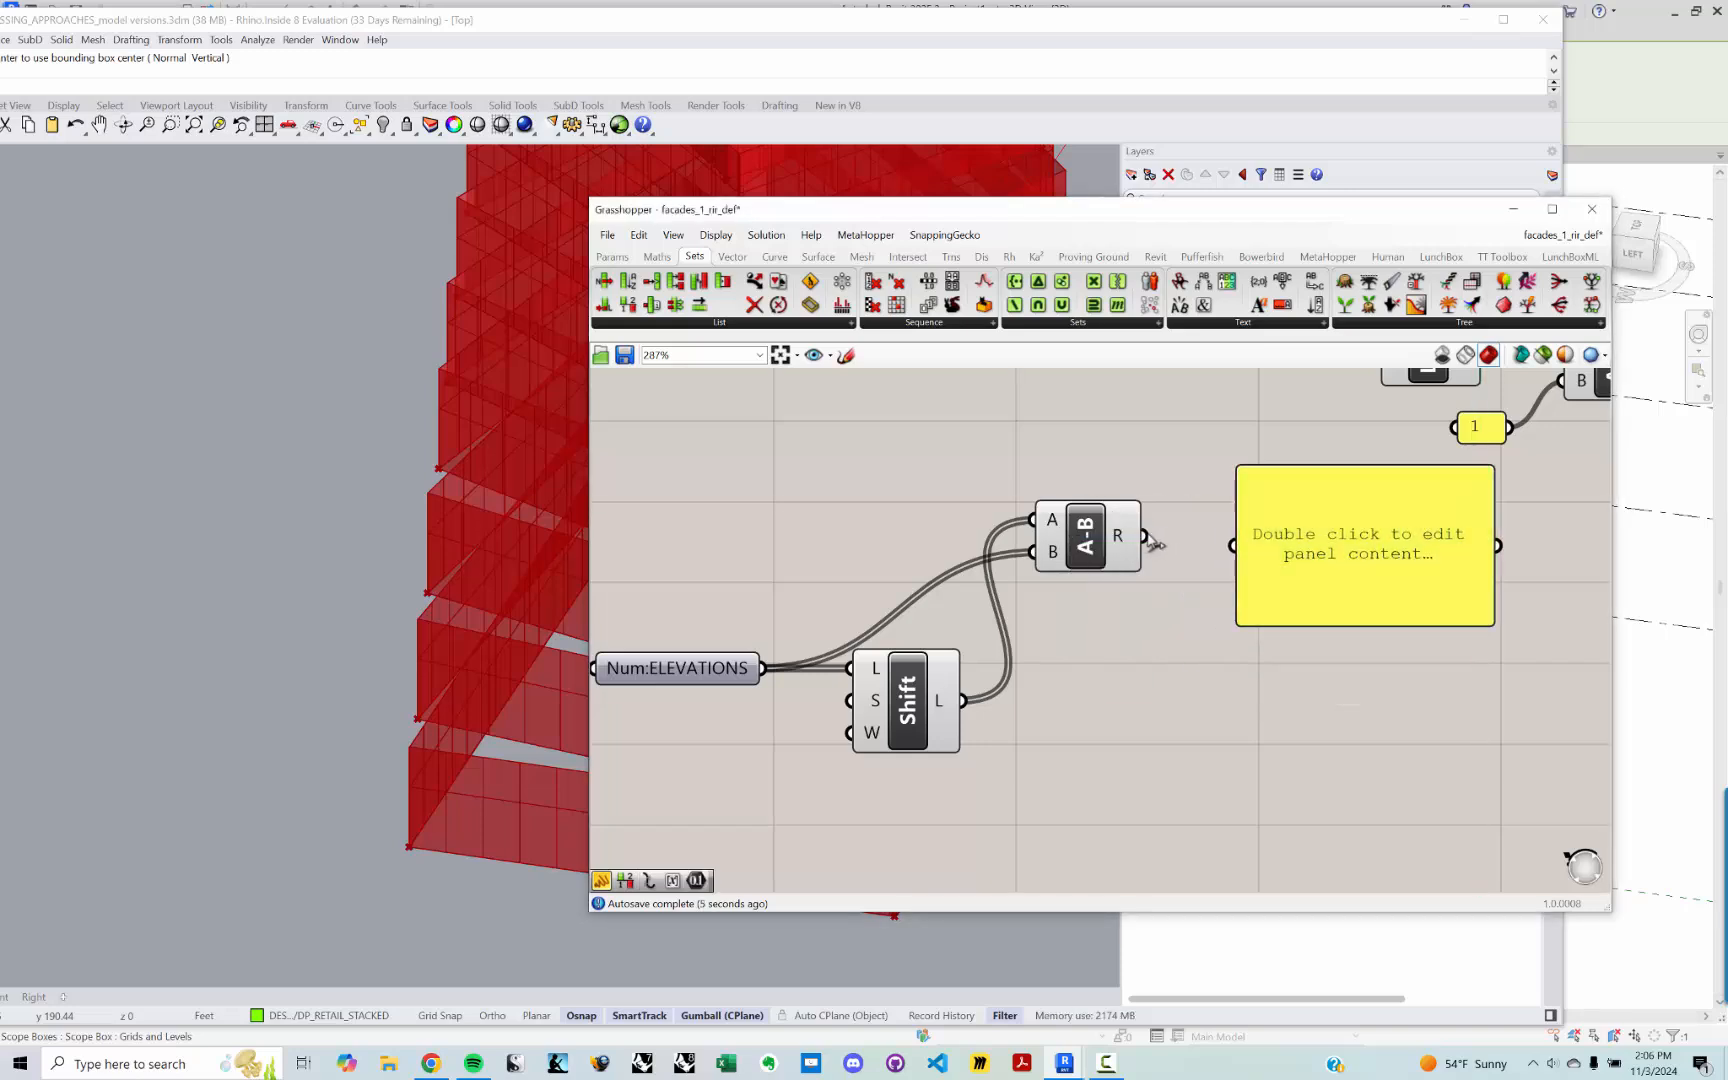
pyautogui.moveTo(1146, 537); pyautogui.dragTo(1234, 546)
pyautogui.moveTo(1347, 562); pyautogui.dragTo(1145, 580, button='right')
pyautogui.moveTo(1147, 580); pyautogui.dragTo(1122, 652)
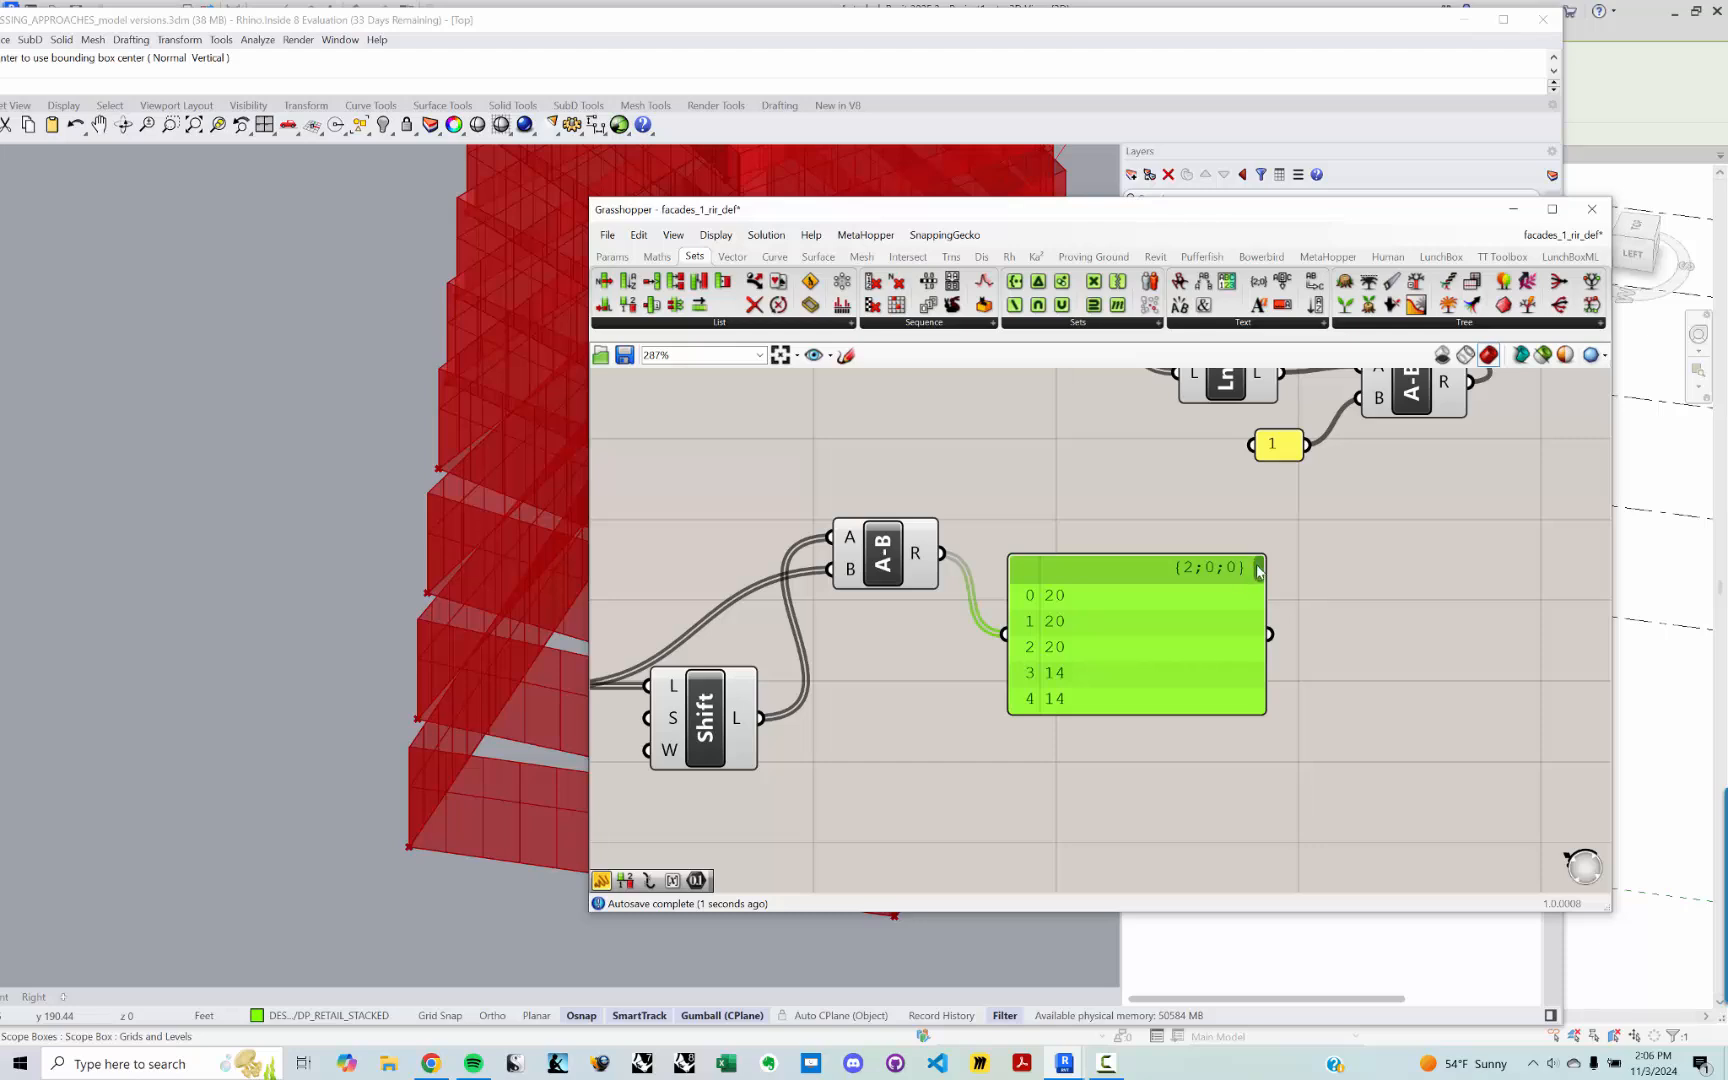
pyautogui.moveTo(1258, 570); pyautogui.dragTo(1264, 703)
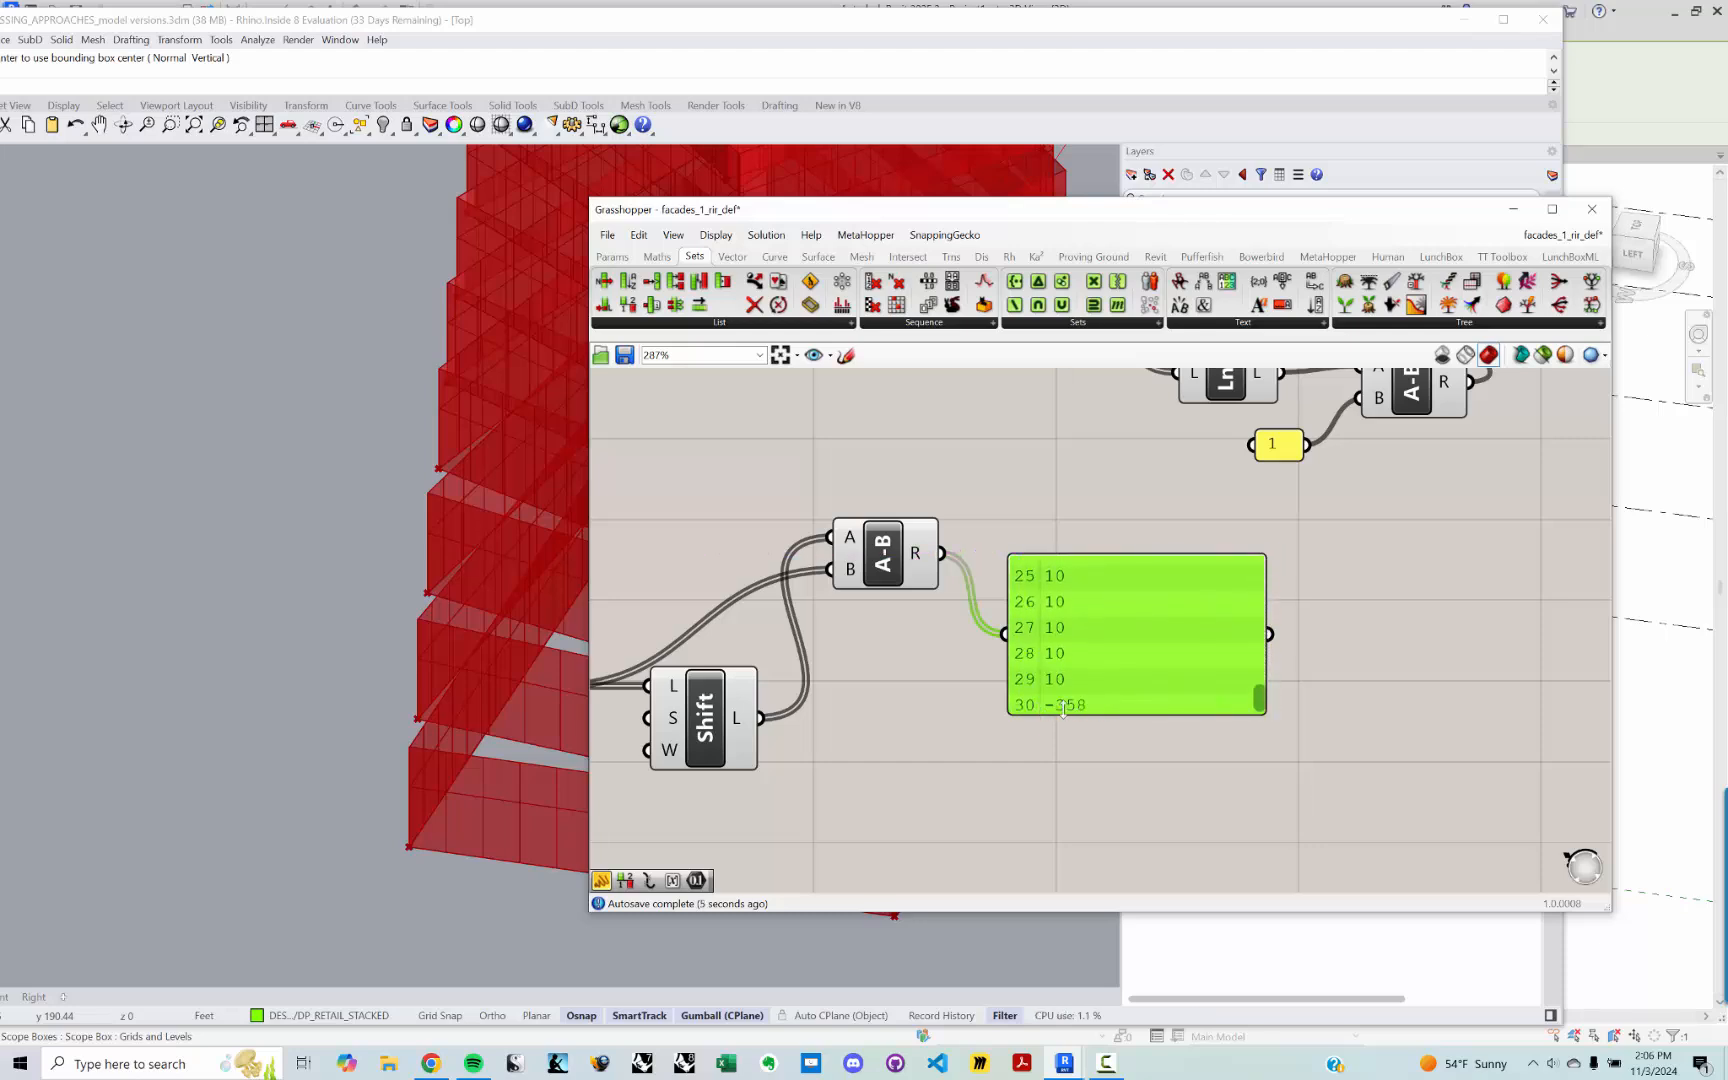
pyautogui.moveTo(1063, 708); pyautogui.dragTo(1084, 716)
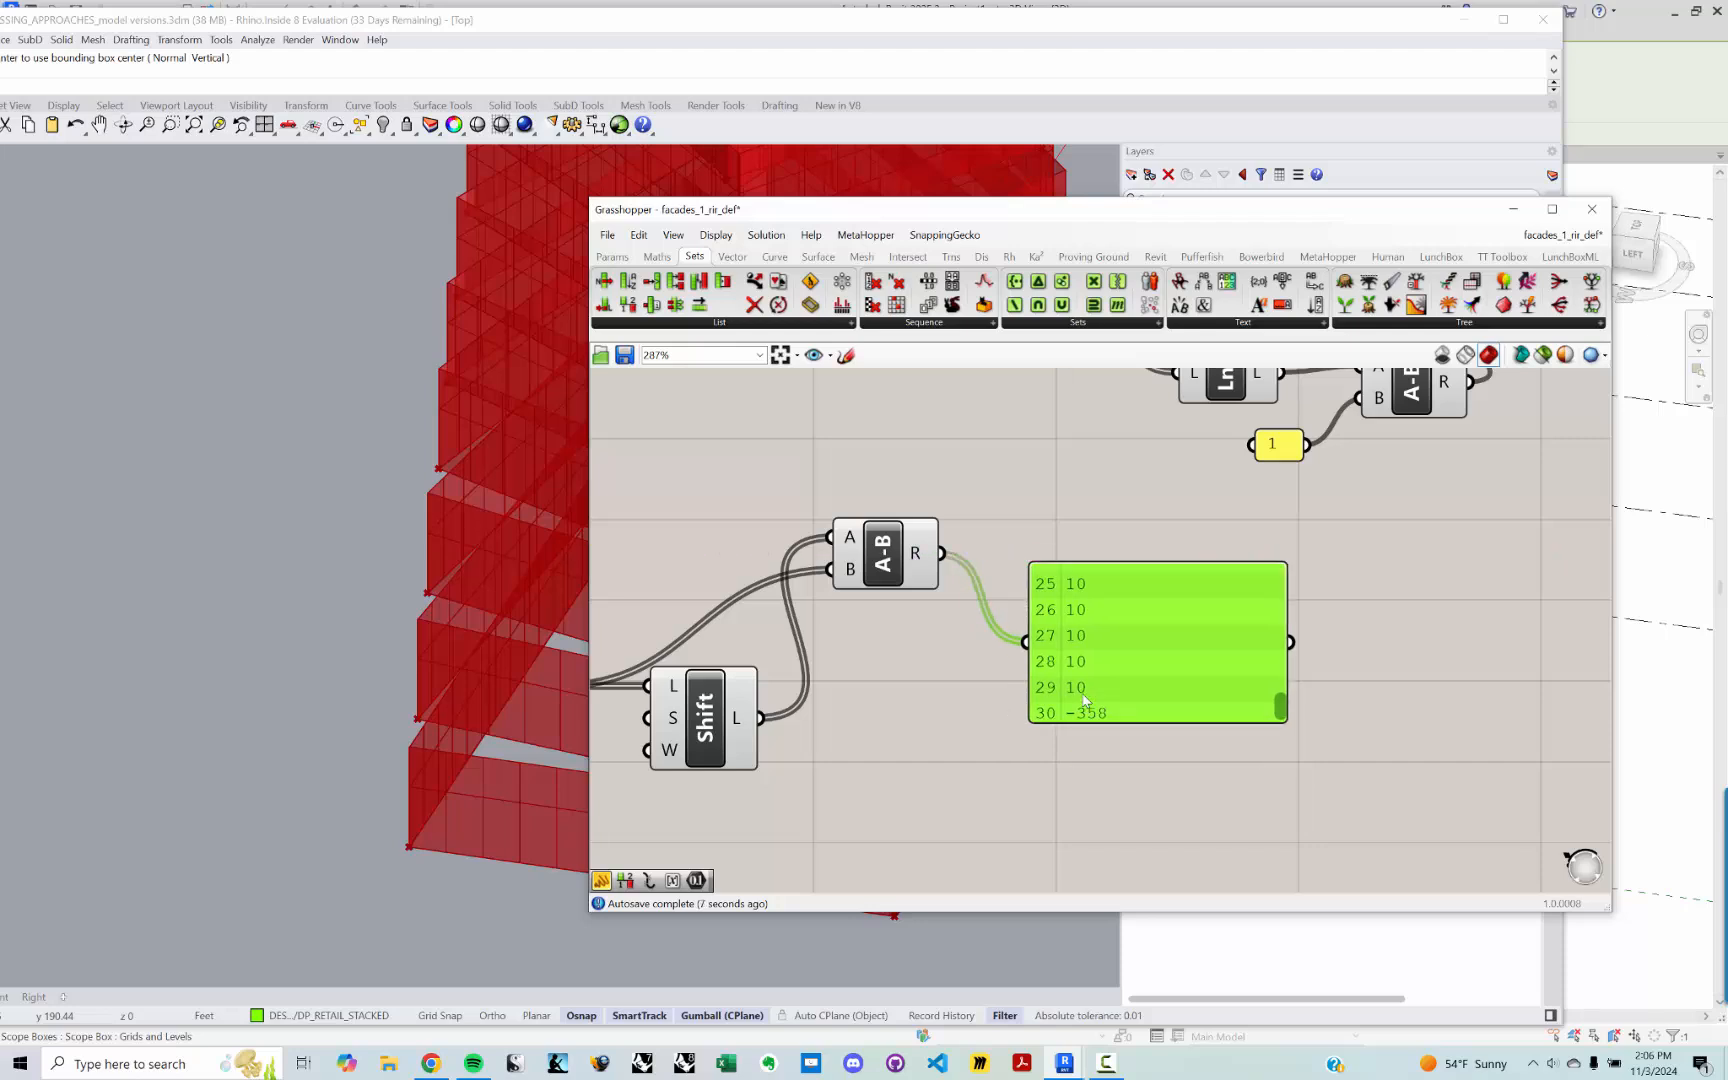
# Step: Add a Split List component, feed its list (L) input with the Subtraction result, and delete the Panel showing the differences
pyautogui.doubleClick(935, 785)
pyautogui.write('sp')
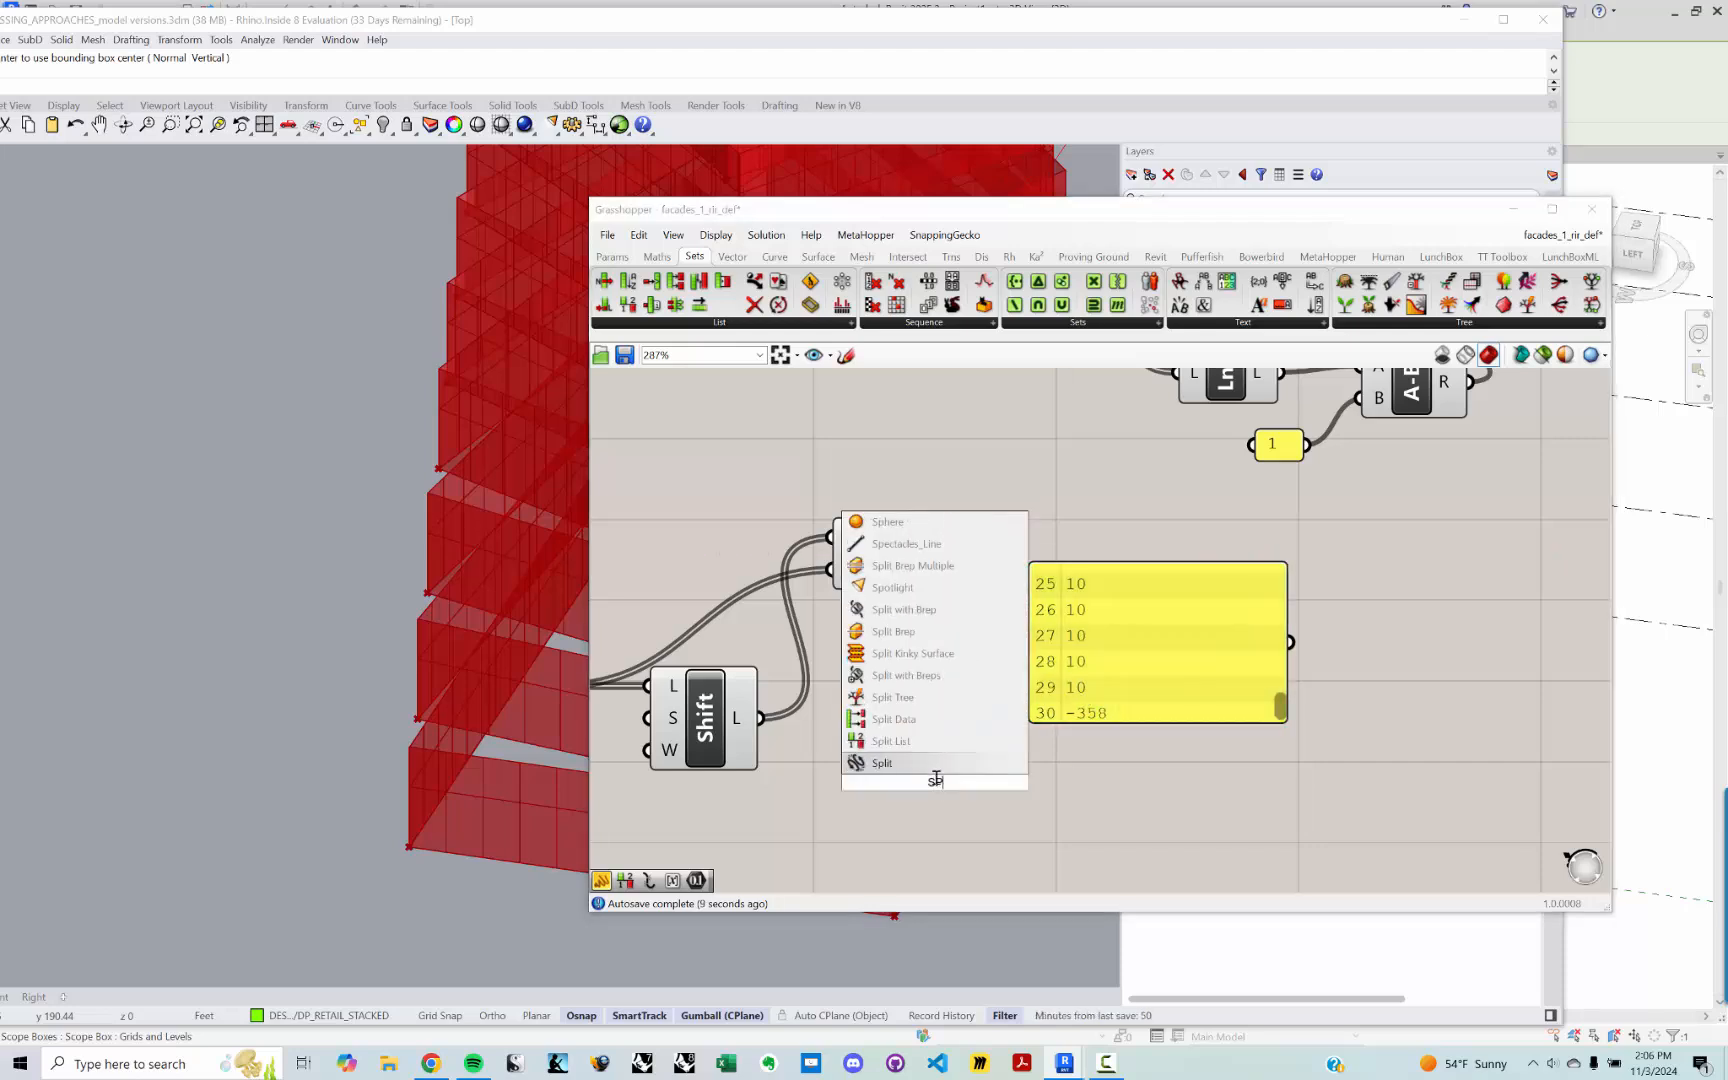
pyautogui.write('lit list')
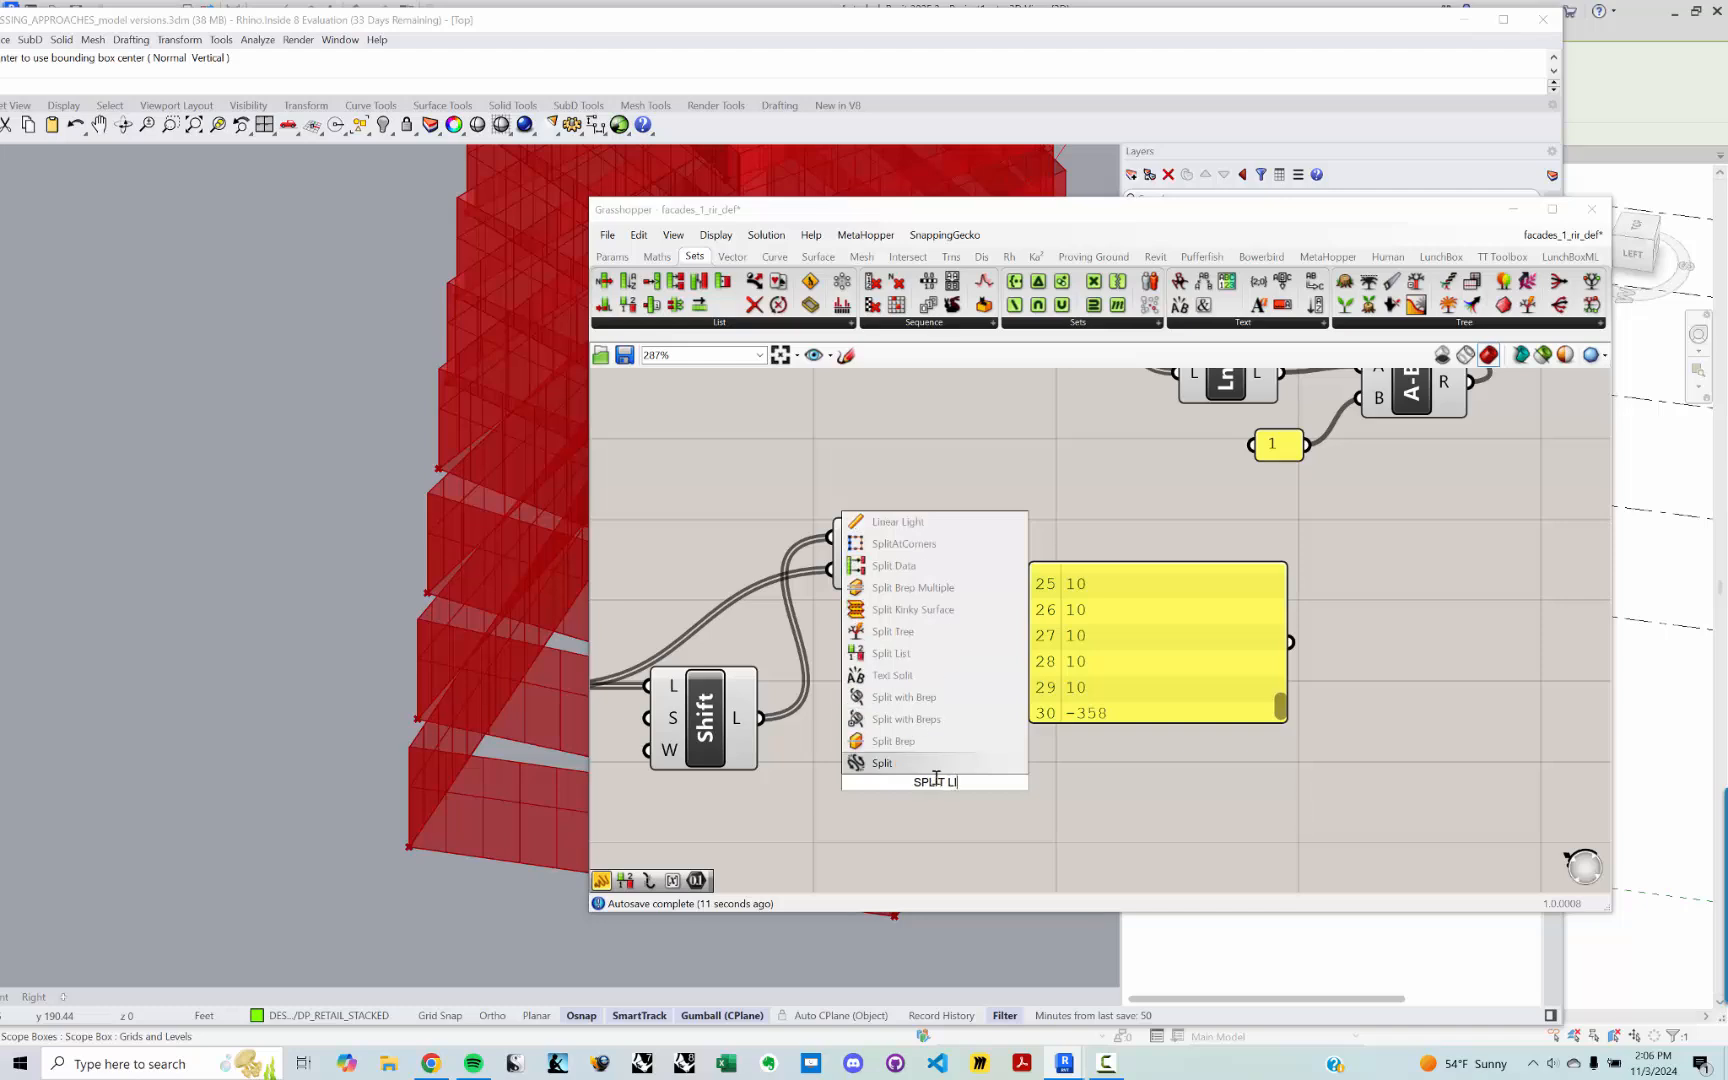
pyautogui.press('Return')
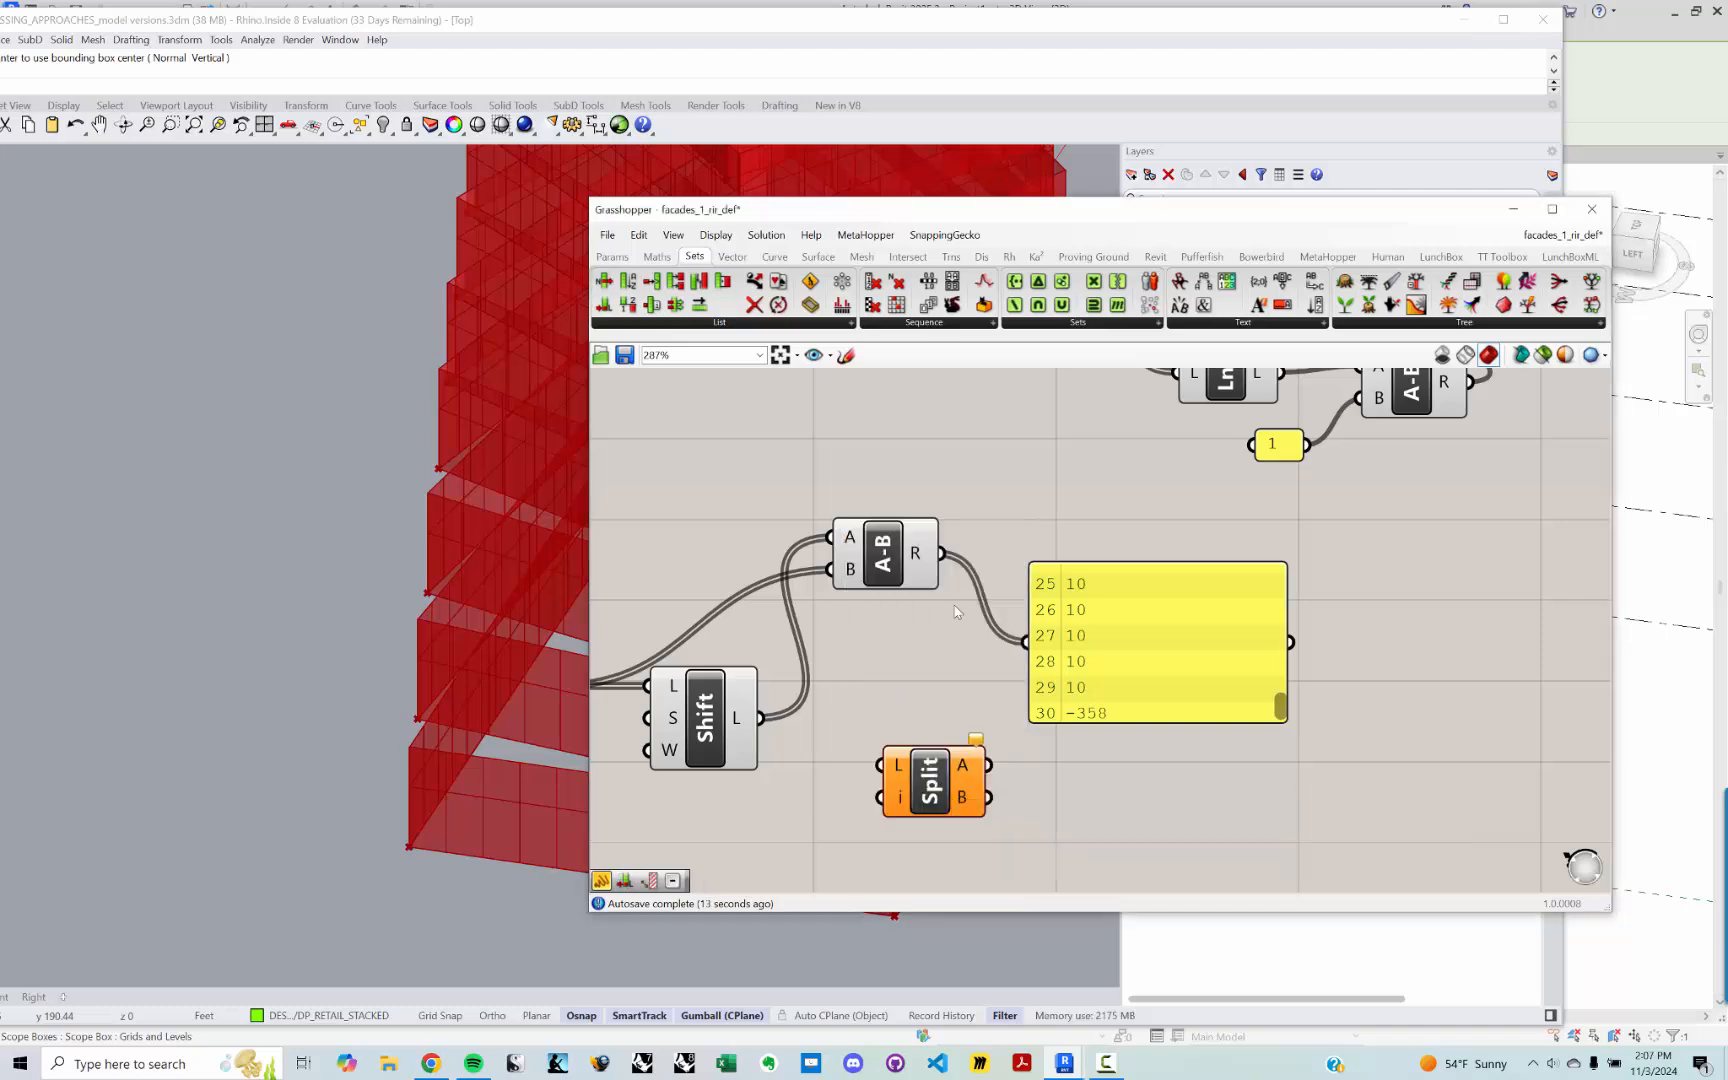
pyautogui.moveTo(943, 553); pyautogui.dragTo(1079, 746)
pyautogui.click(1120, 657)
pyautogui.press('Delete')
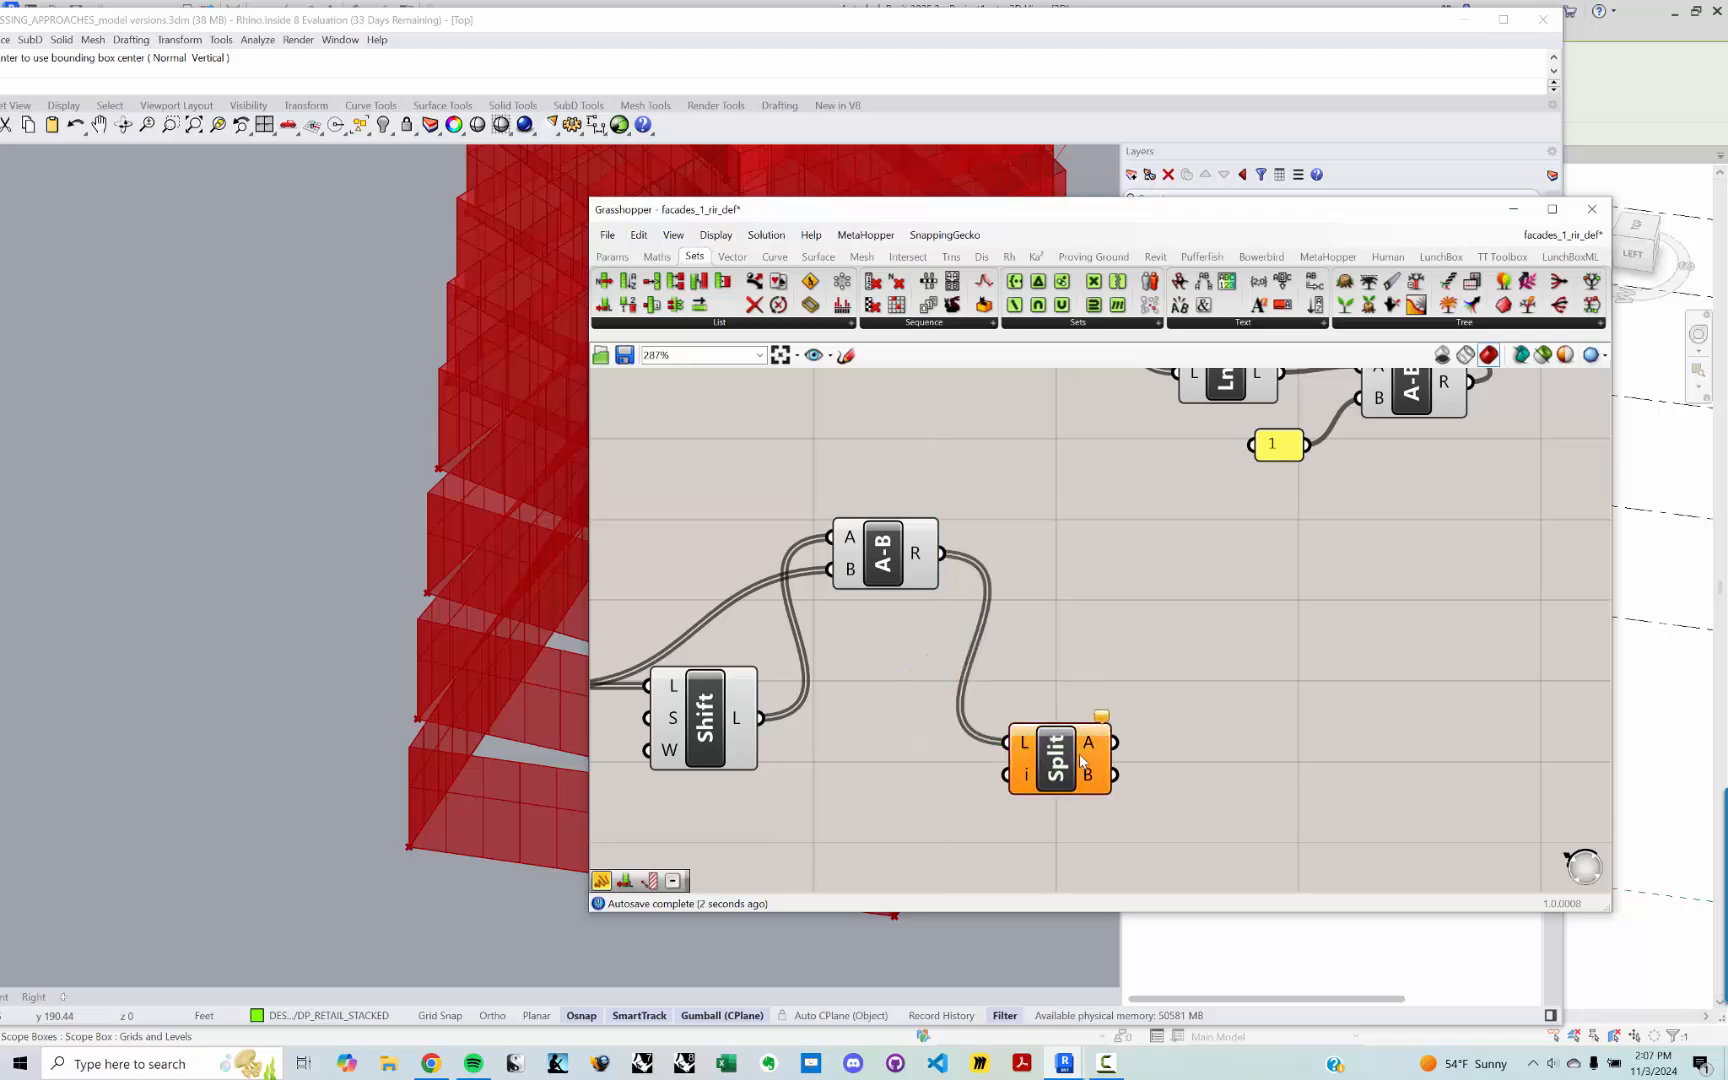
# Step: Copy the List Length, 1 panel and Subtraction group, and wire the copy between the height differences and Split List's index (i) input
pyautogui.scroll(-3, 1080, 760)
pyautogui.moveTo(1247, 604); pyautogui.dragTo(1046, 512)
pyautogui.moveTo(1072, 643); pyautogui.dragTo(1168, 490, button='right')
pyautogui.hotkey('ctrl', 'c')
pyautogui.hotkey('ctrl', 'v')
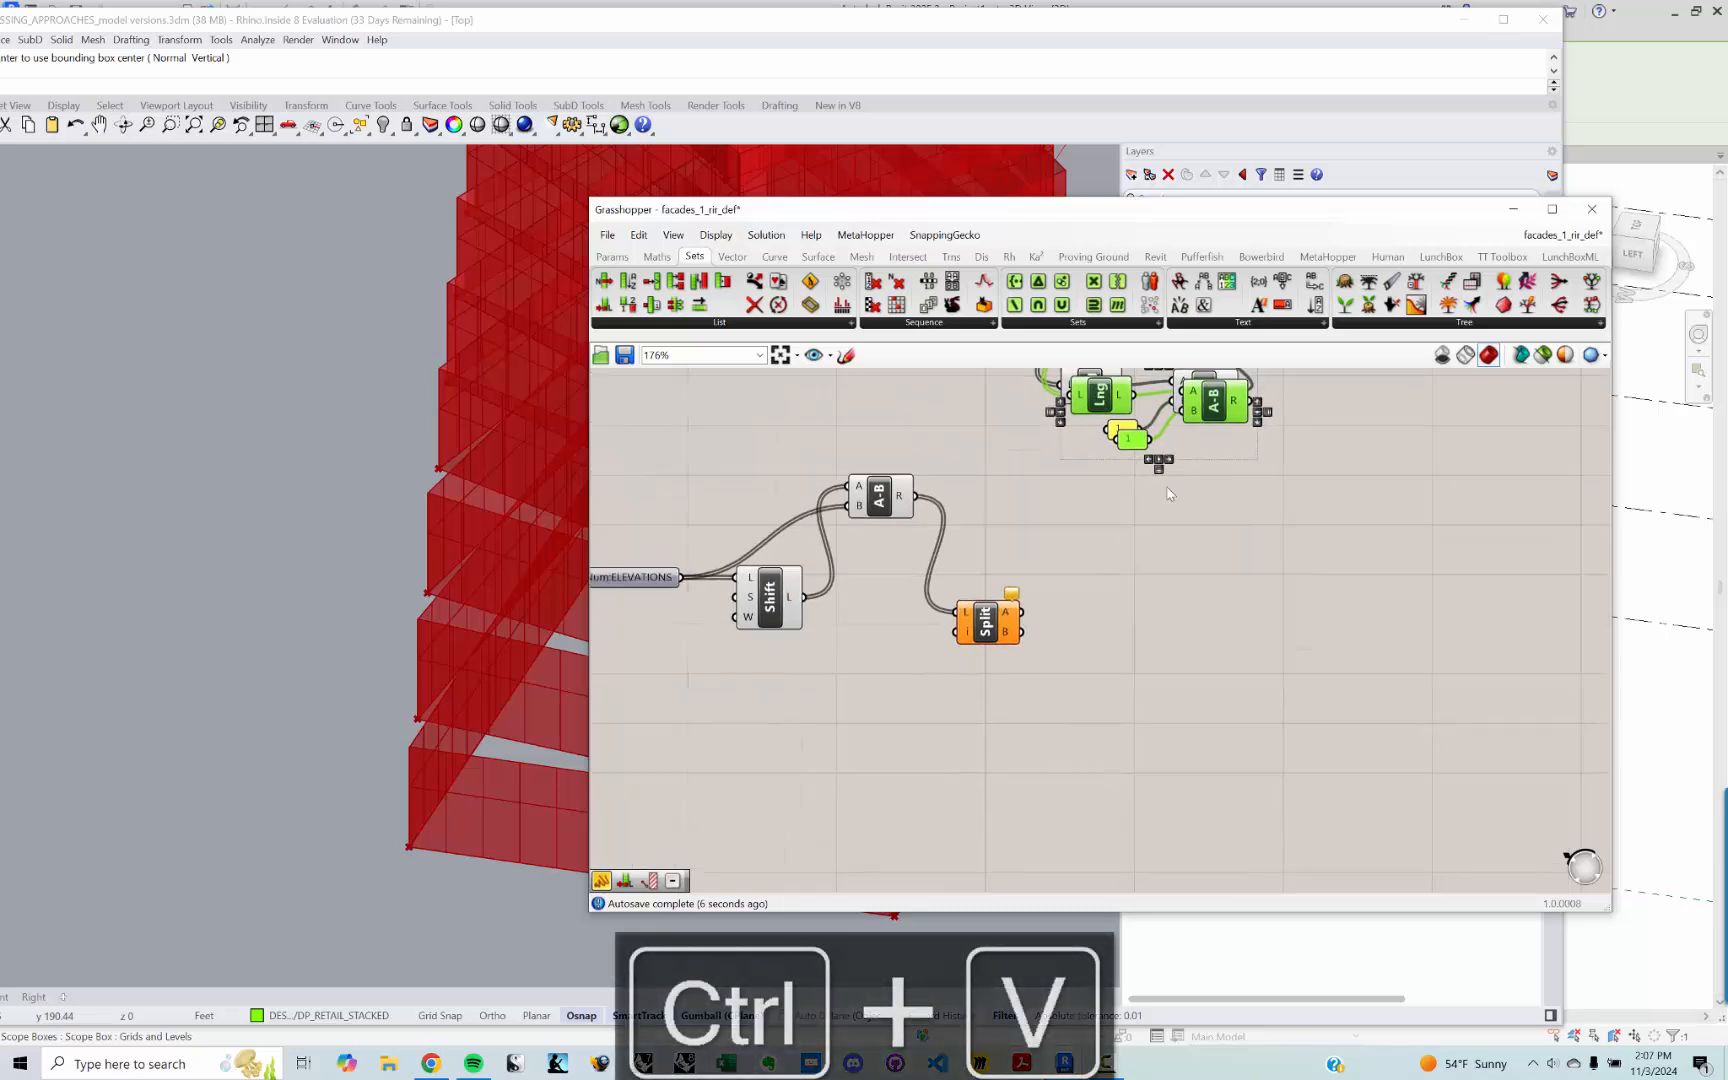
pyautogui.moveTo(1099, 397); pyautogui.dragTo(919, 705)
pyautogui.moveTo(914, 495); pyautogui.dragTo(890, 703)
pyautogui.moveTo(1004, 614); pyautogui.dragTo(1199, 544)
# Step: Add a Panel beside Split List, connect the A output to it, and check the last values in the list
pyautogui.doubleClick(1300, 606)
pyautogui.write('panel')
pyautogui.press('Return')
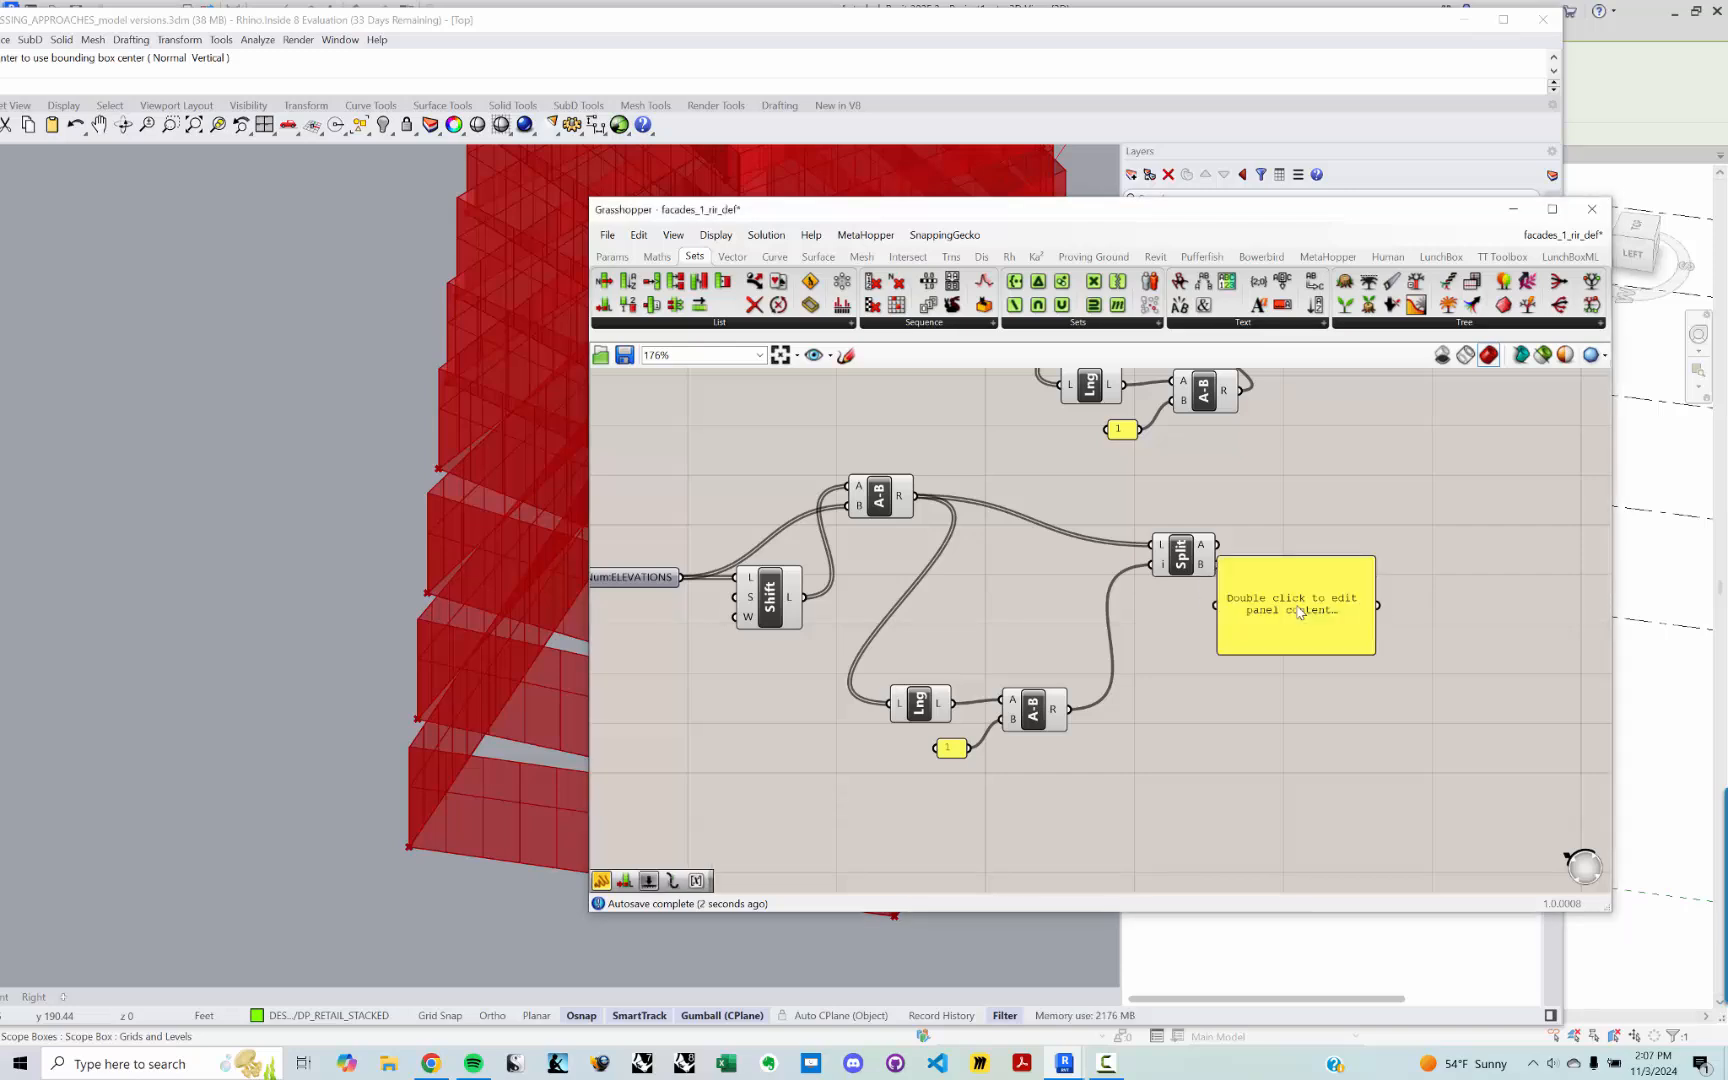
pyautogui.moveTo(1300, 612); pyautogui.dragTo(1362, 589)
pyautogui.moveTo(1217, 545); pyautogui.dragTo(1280, 582)
pyautogui.click(1106, 1064)
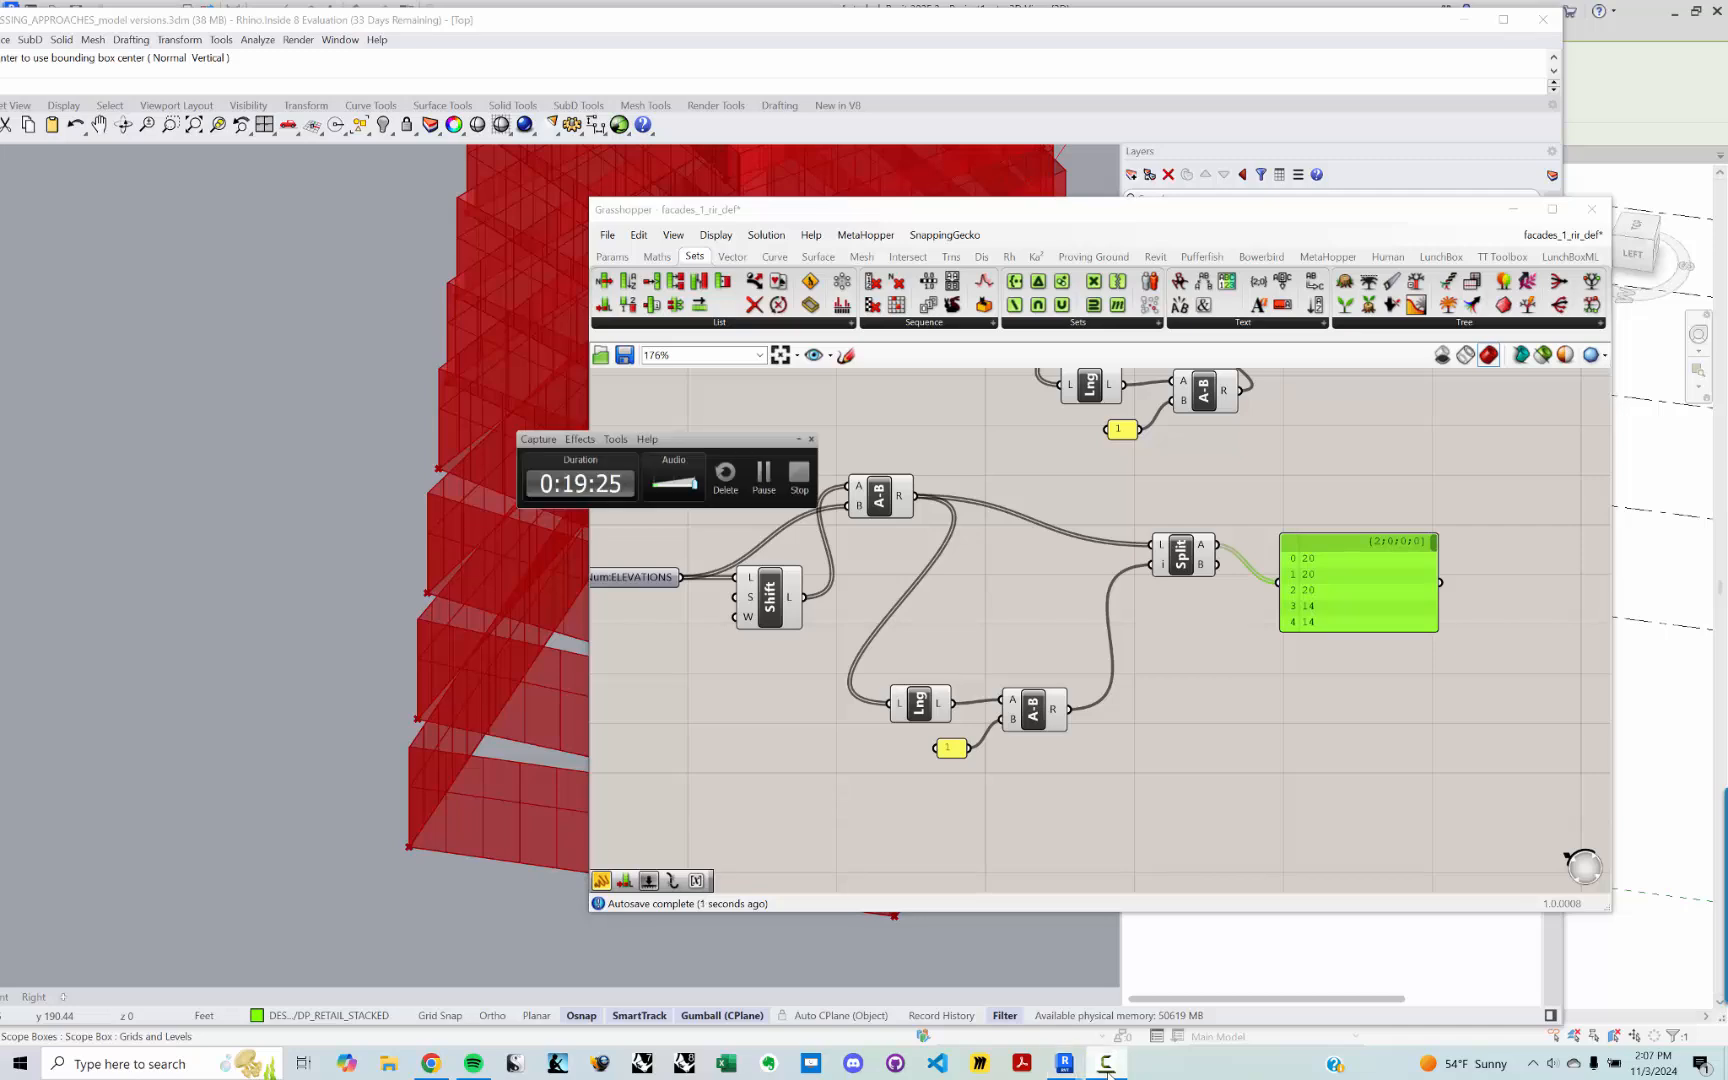
pyautogui.click(1106, 1064)
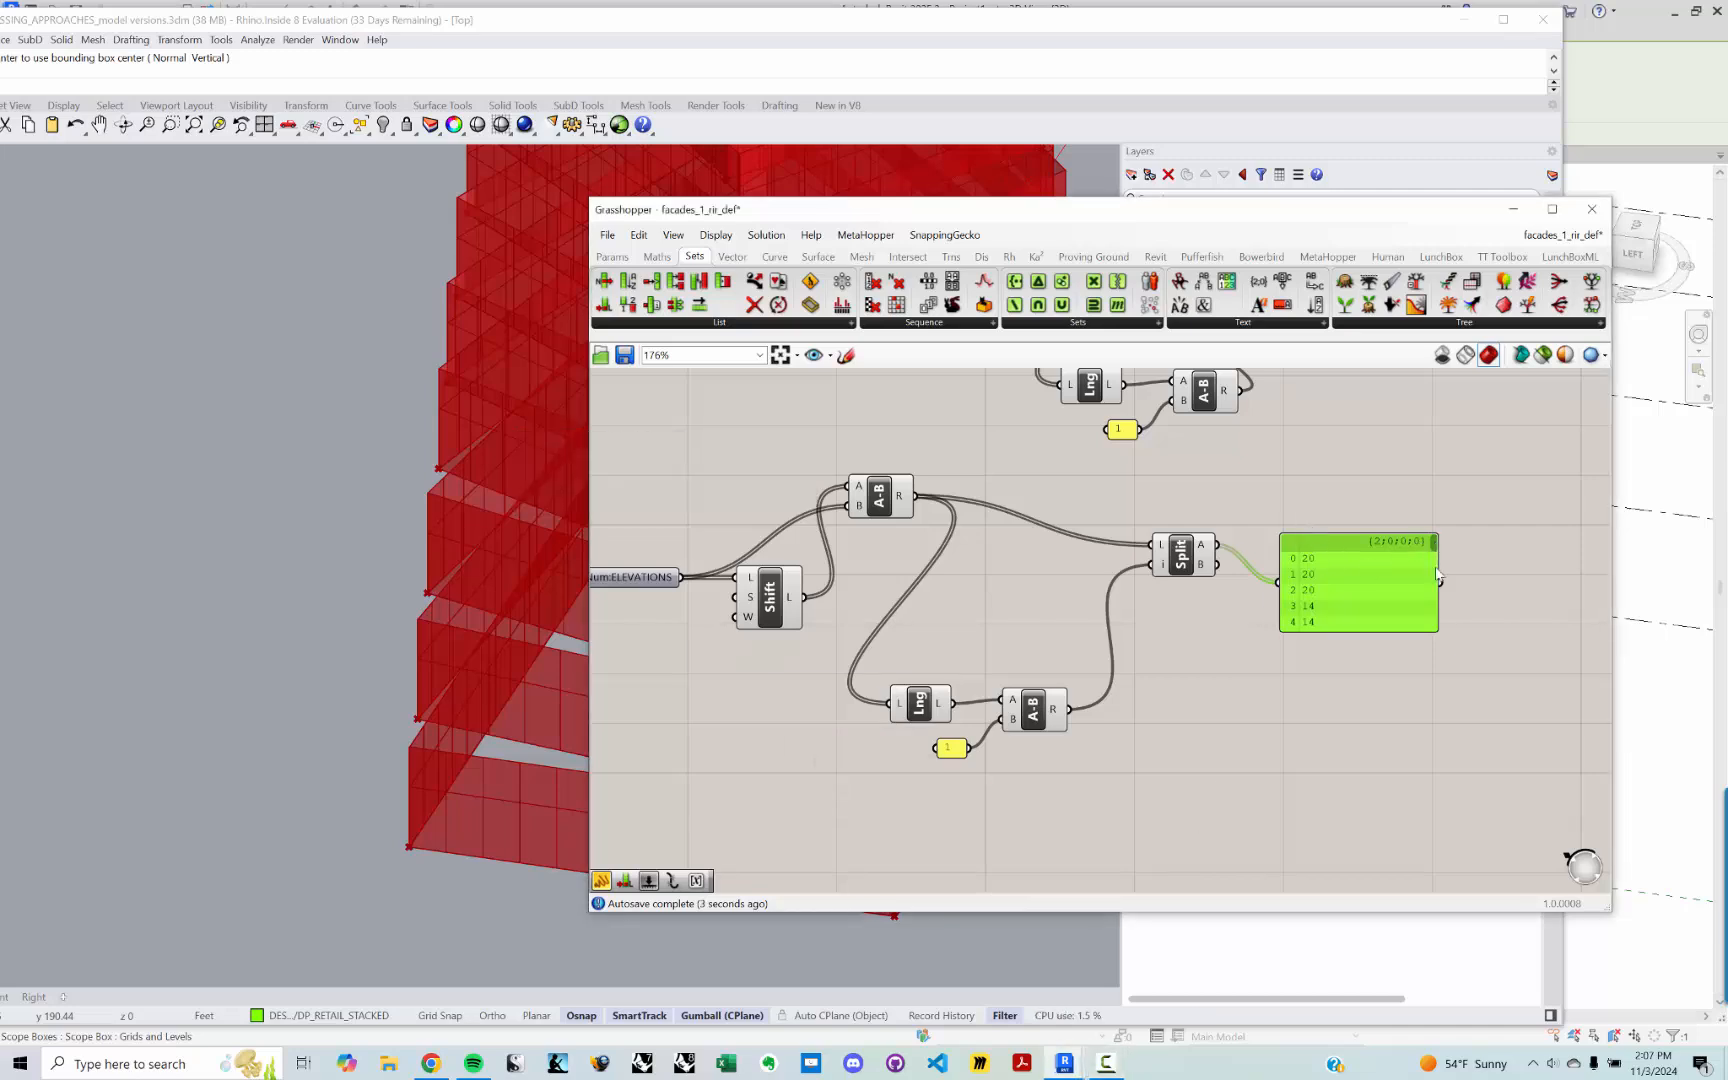
pyautogui.scroll(-8, 1437, 574)
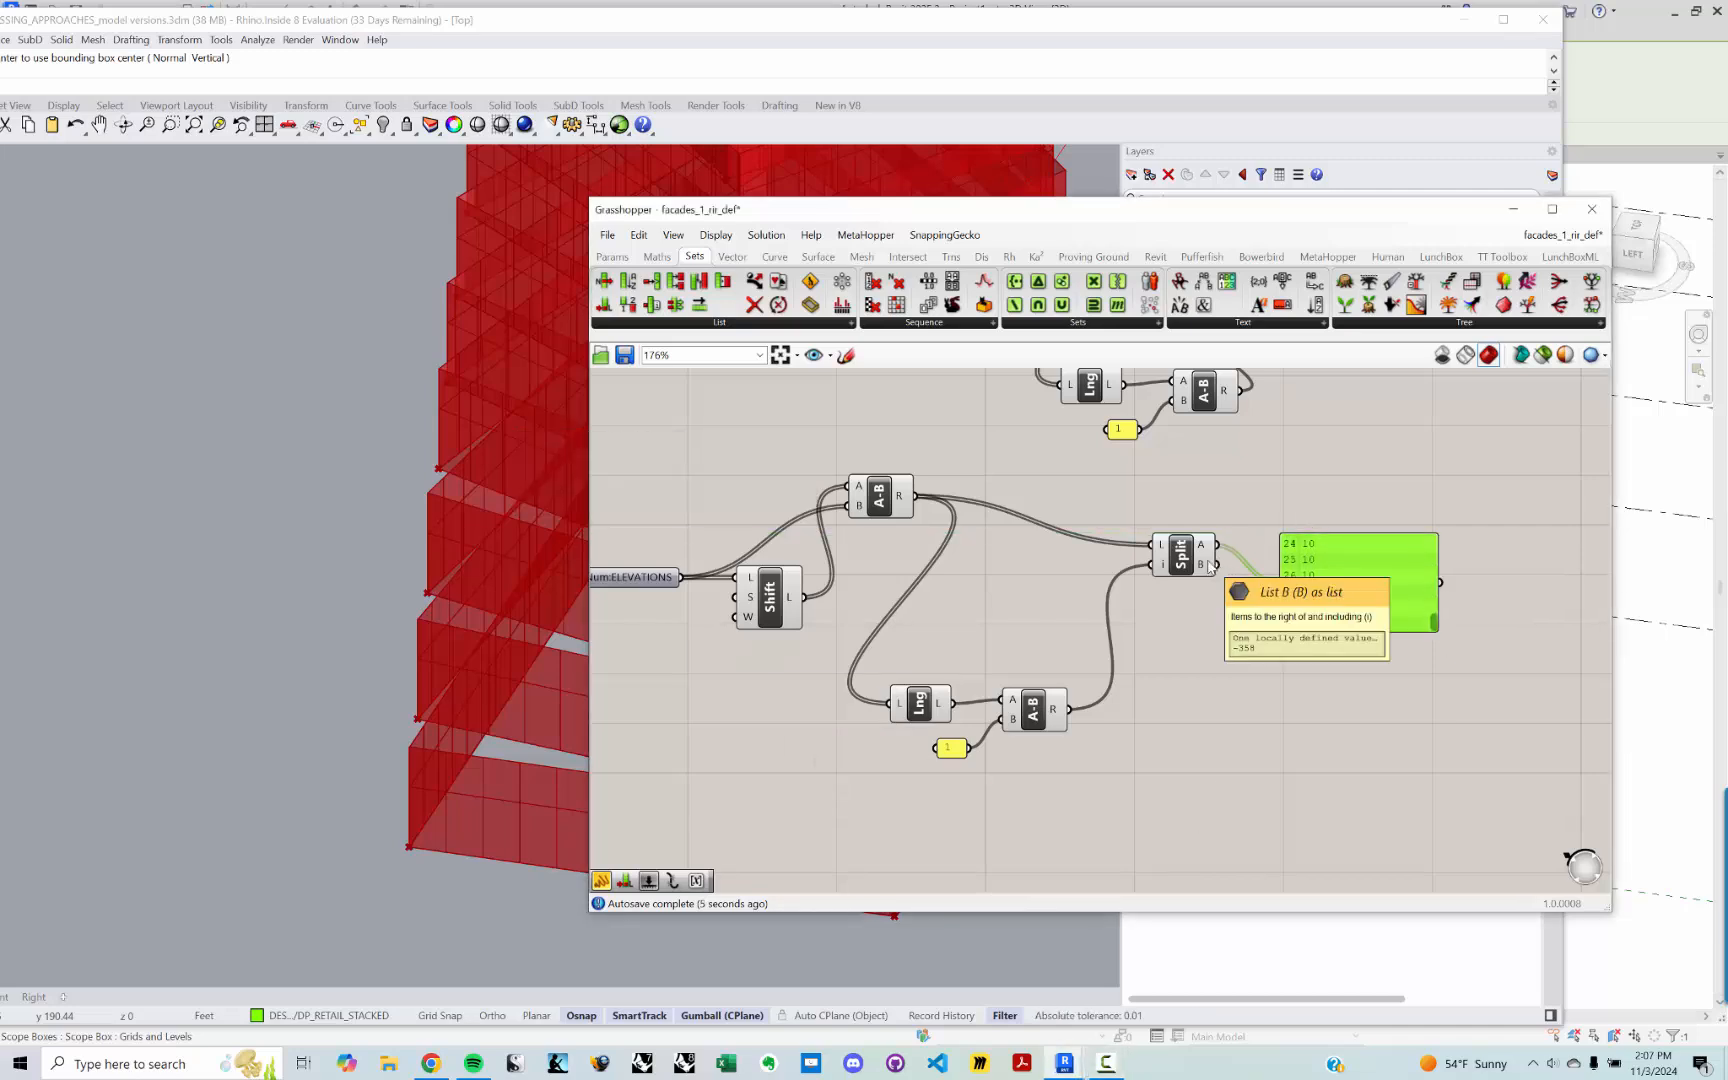
# Step: Connect the height Split List's A output to C-Wall's height (H) input and stop the running Revit operation
pyautogui.moveTo(1209, 566); pyautogui.dragTo(1029, 767, button='right')
pyautogui.moveTo(1056, 637); pyautogui.dragTo(1036, 701, button='right')
pyautogui.moveTo(1071, 475); pyautogui.dragTo(1021, 602, button='right')
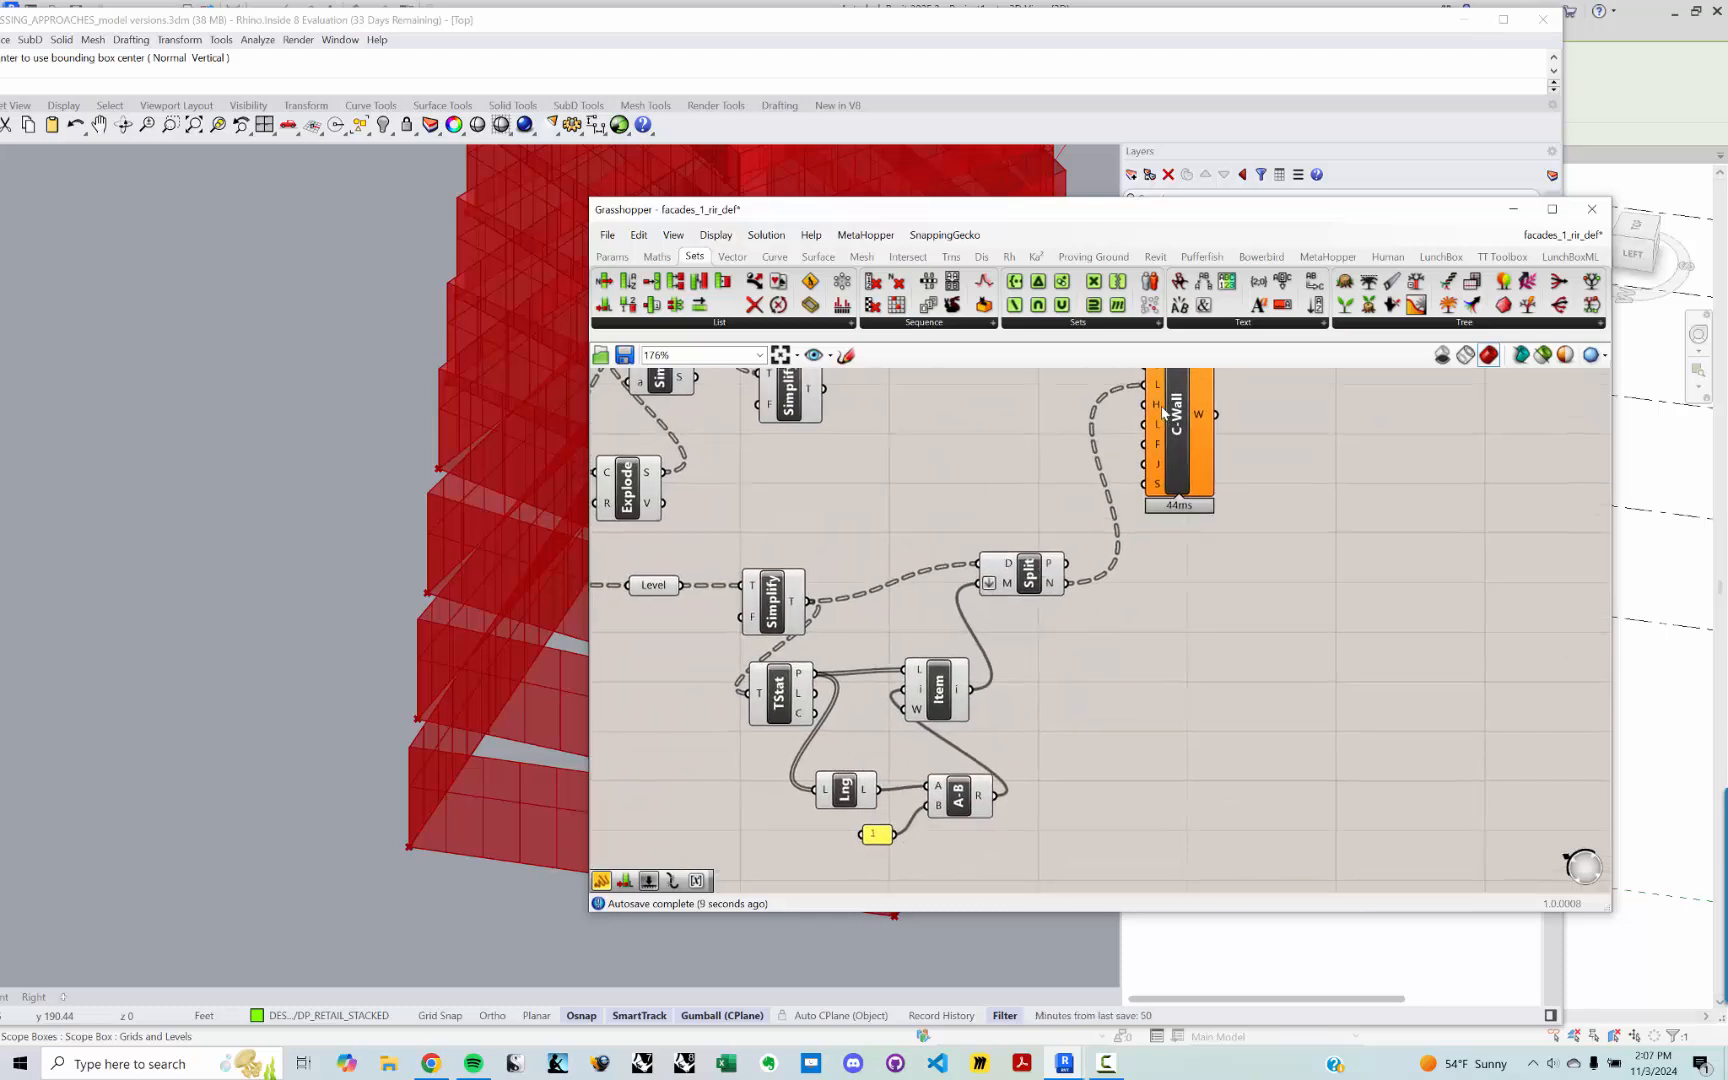
pyautogui.scroll(-2, 1163, 412)
pyautogui.moveTo(1025, 808); pyautogui.dragTo(1155, 415)
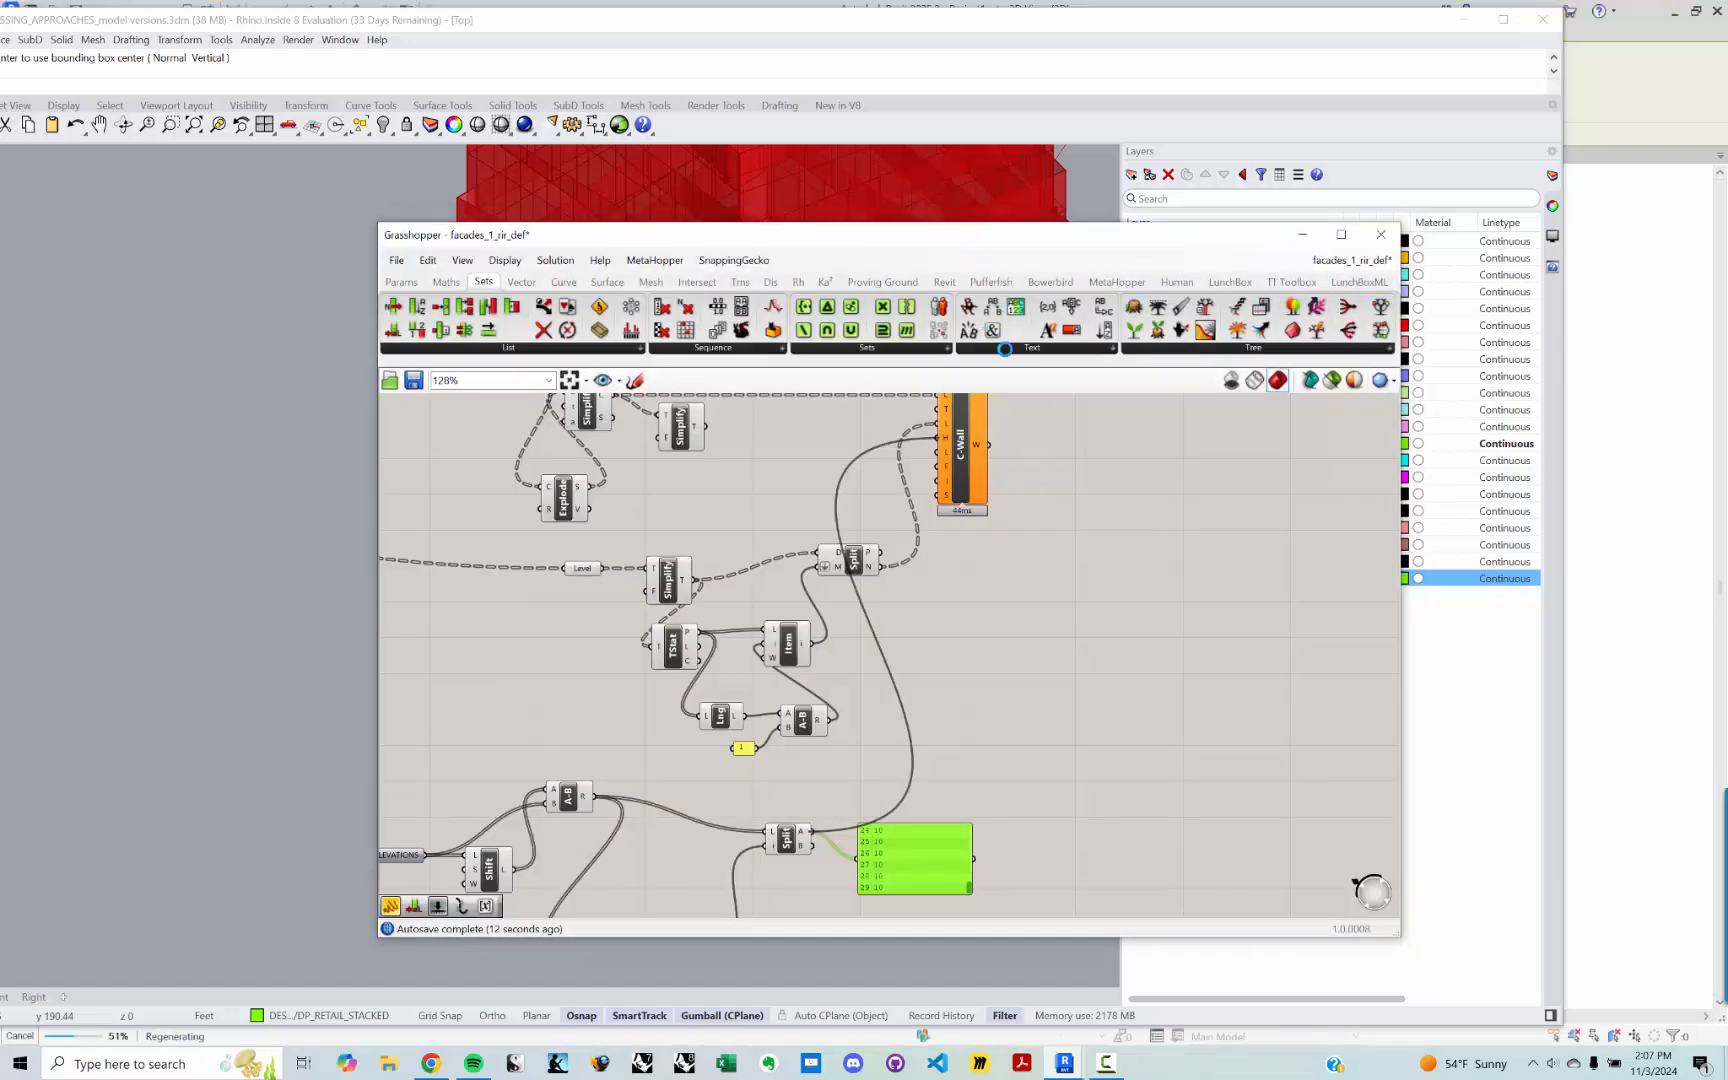
pyautogui.press('Escape')
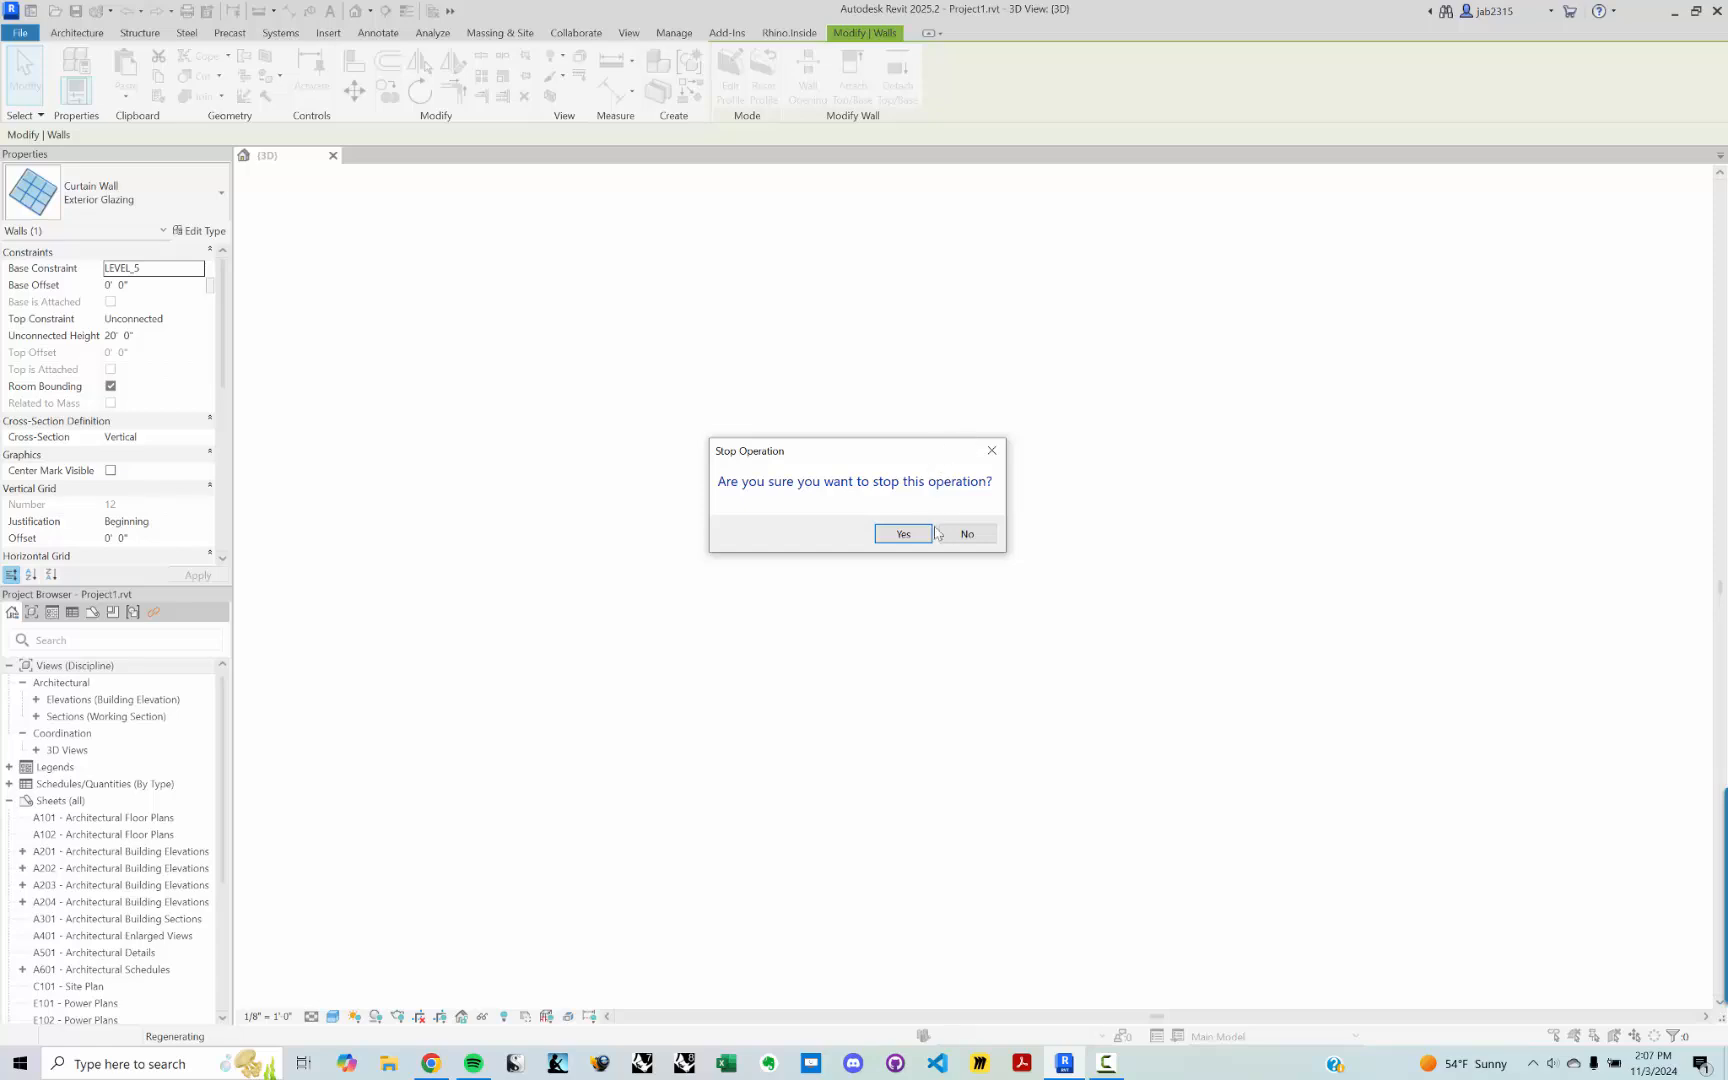
pyautogui.click(918, 533)
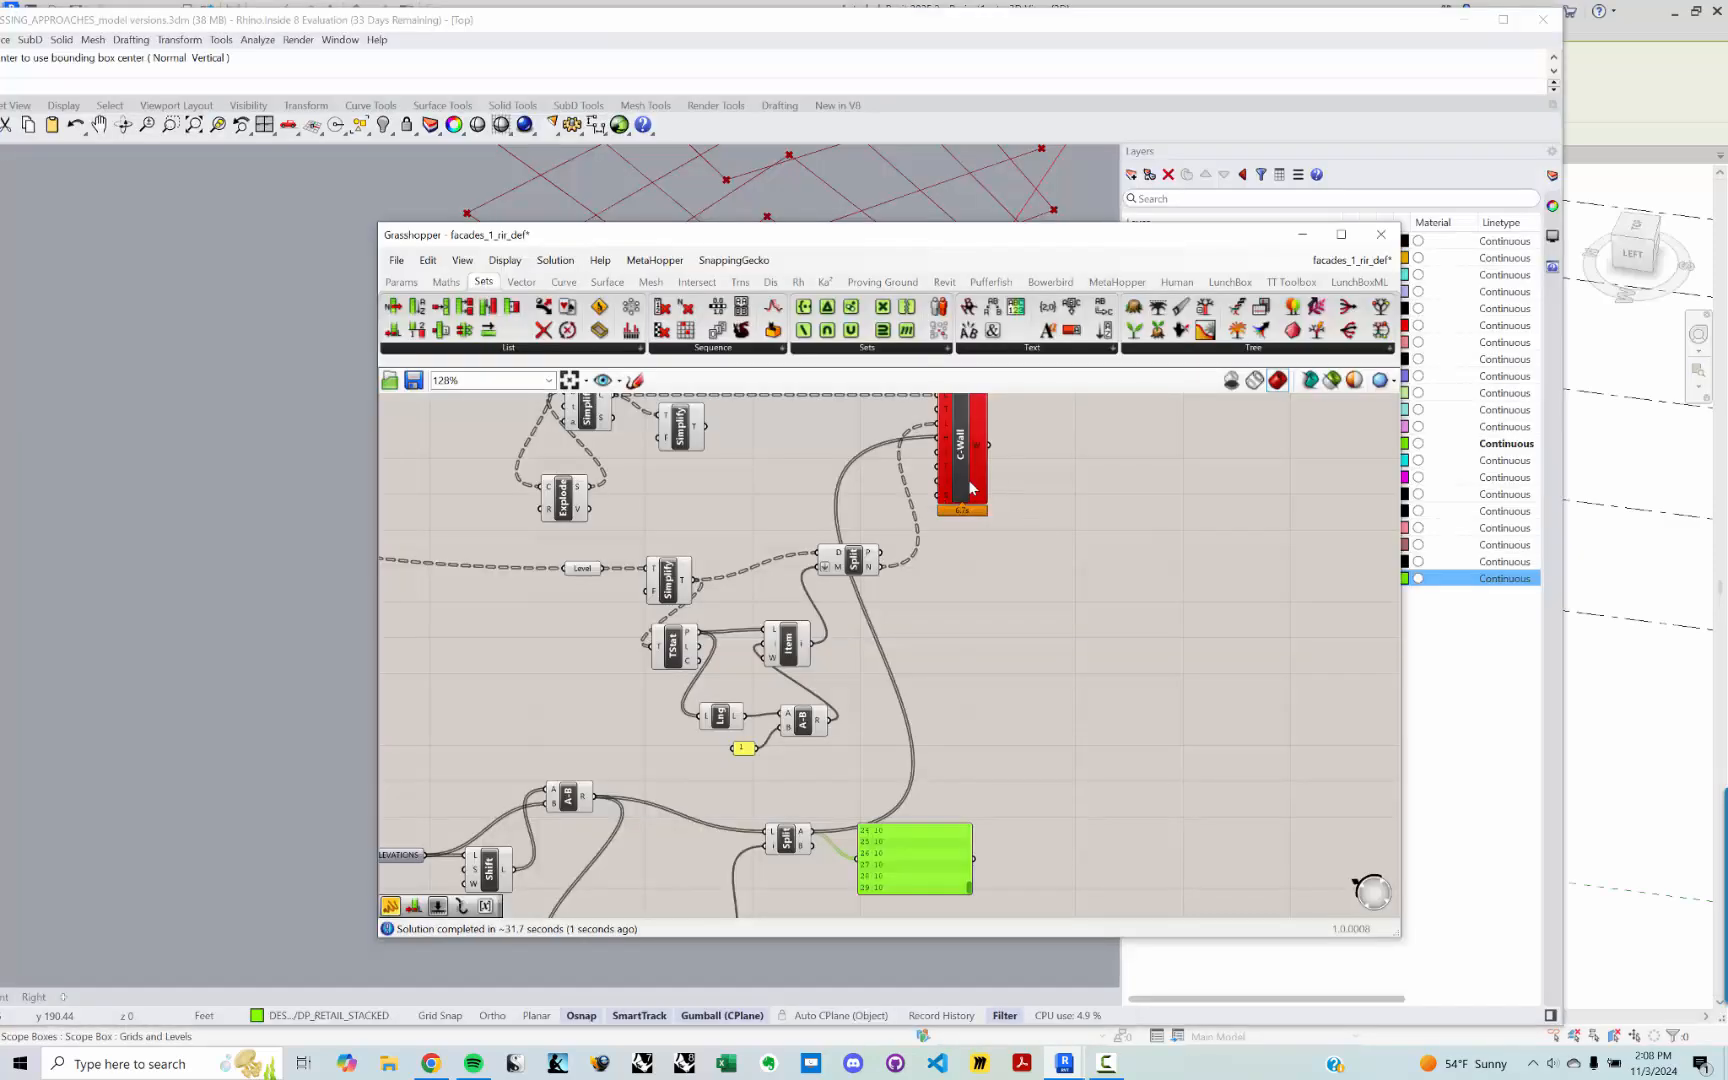
# Step: Move C-Wall farther away from the level components and add a Graft Tree component fed by Split List's A output
pyautogui.moveTo(970, 487); pyautogui.dragTo(1123, 542)
pyautogui.doubleClick(1025, 707)
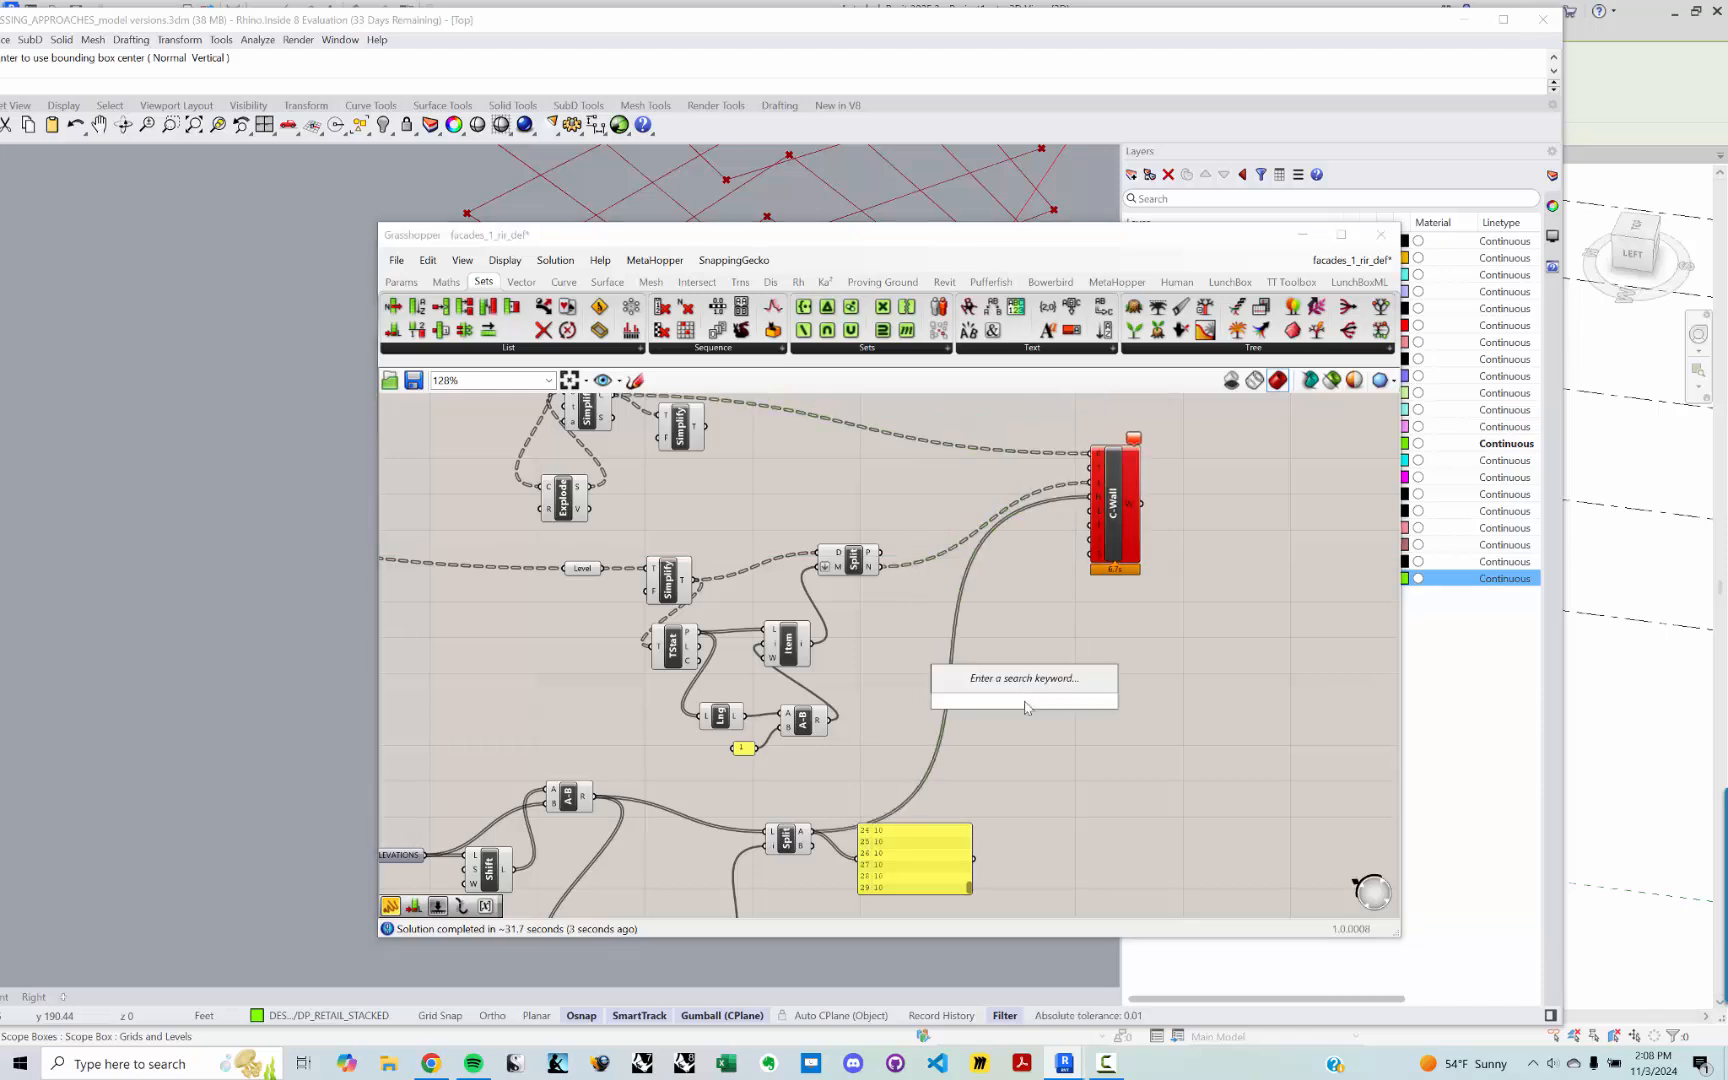
pyautogui.write('graft')
pyautogui.press('Return')
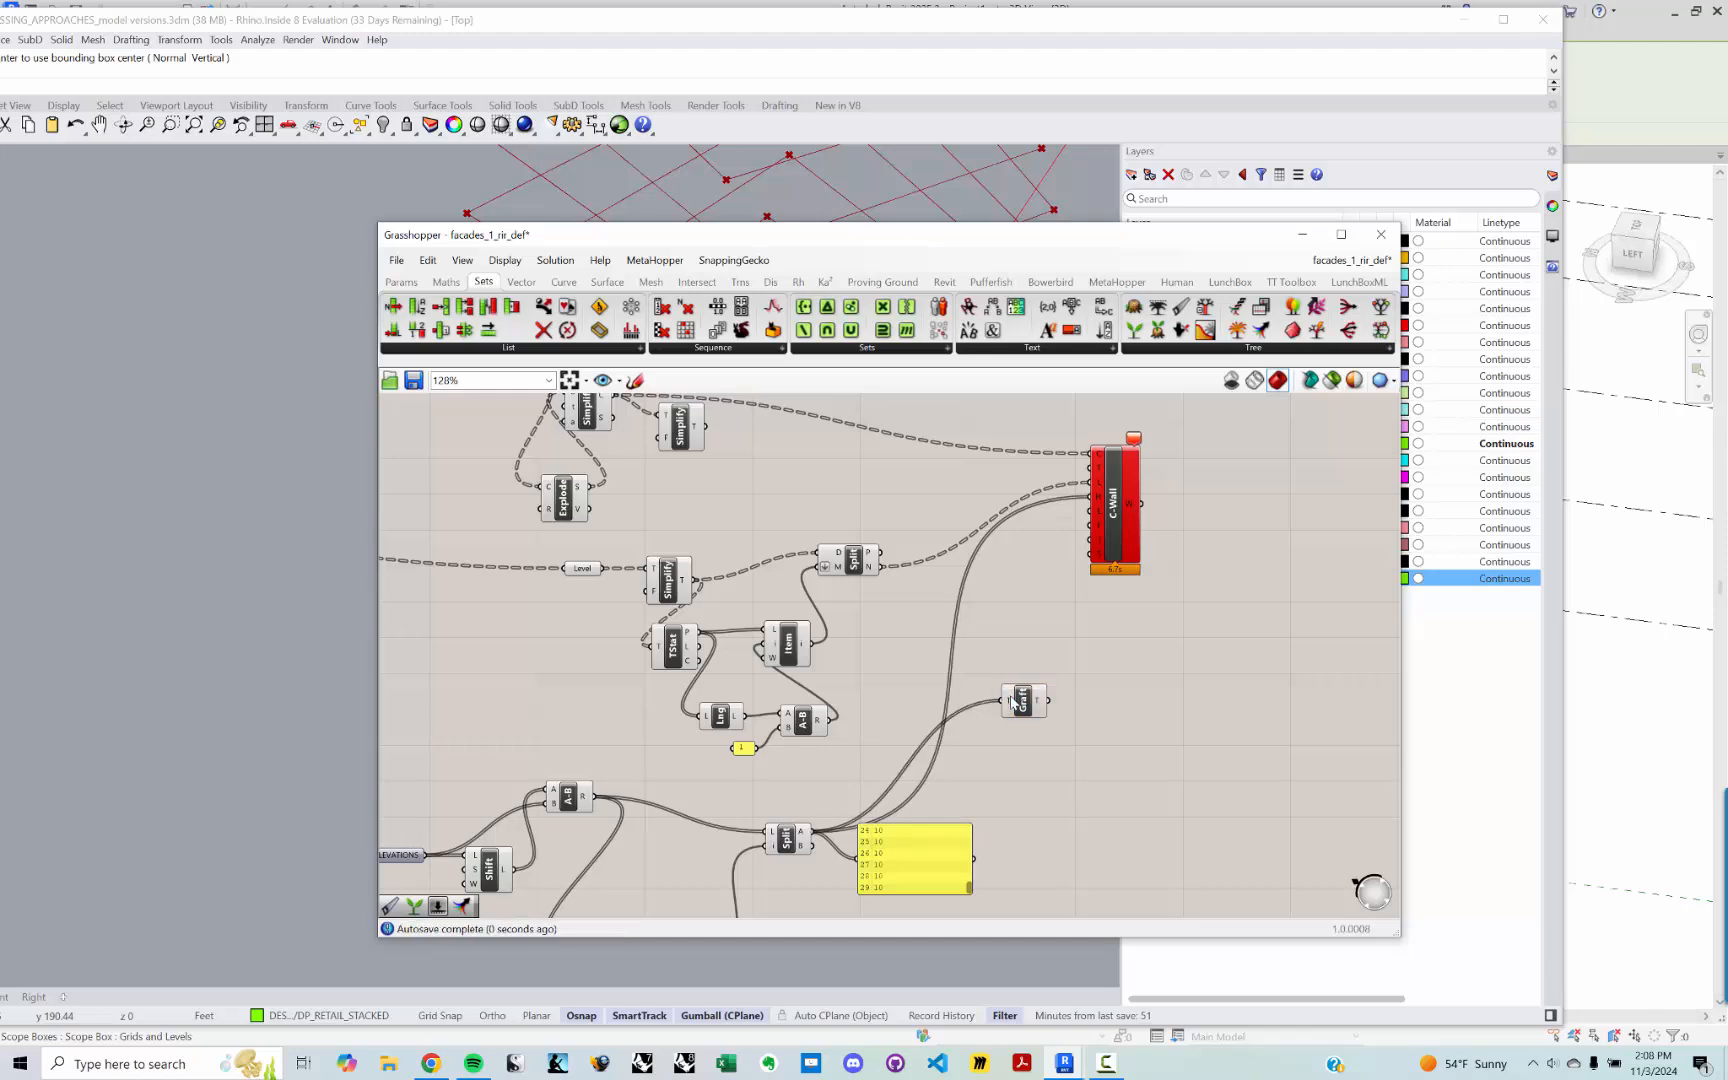
pyautogui.moveTo(1038, 704)
# Step: Add a Simplify Tree component, connect the Graft Tree output to it, and arrange both below C-Wall
pyautogui.doubleClick(1090, 740)
pyautogui.write('simplify')
pyautogui.press('Return')
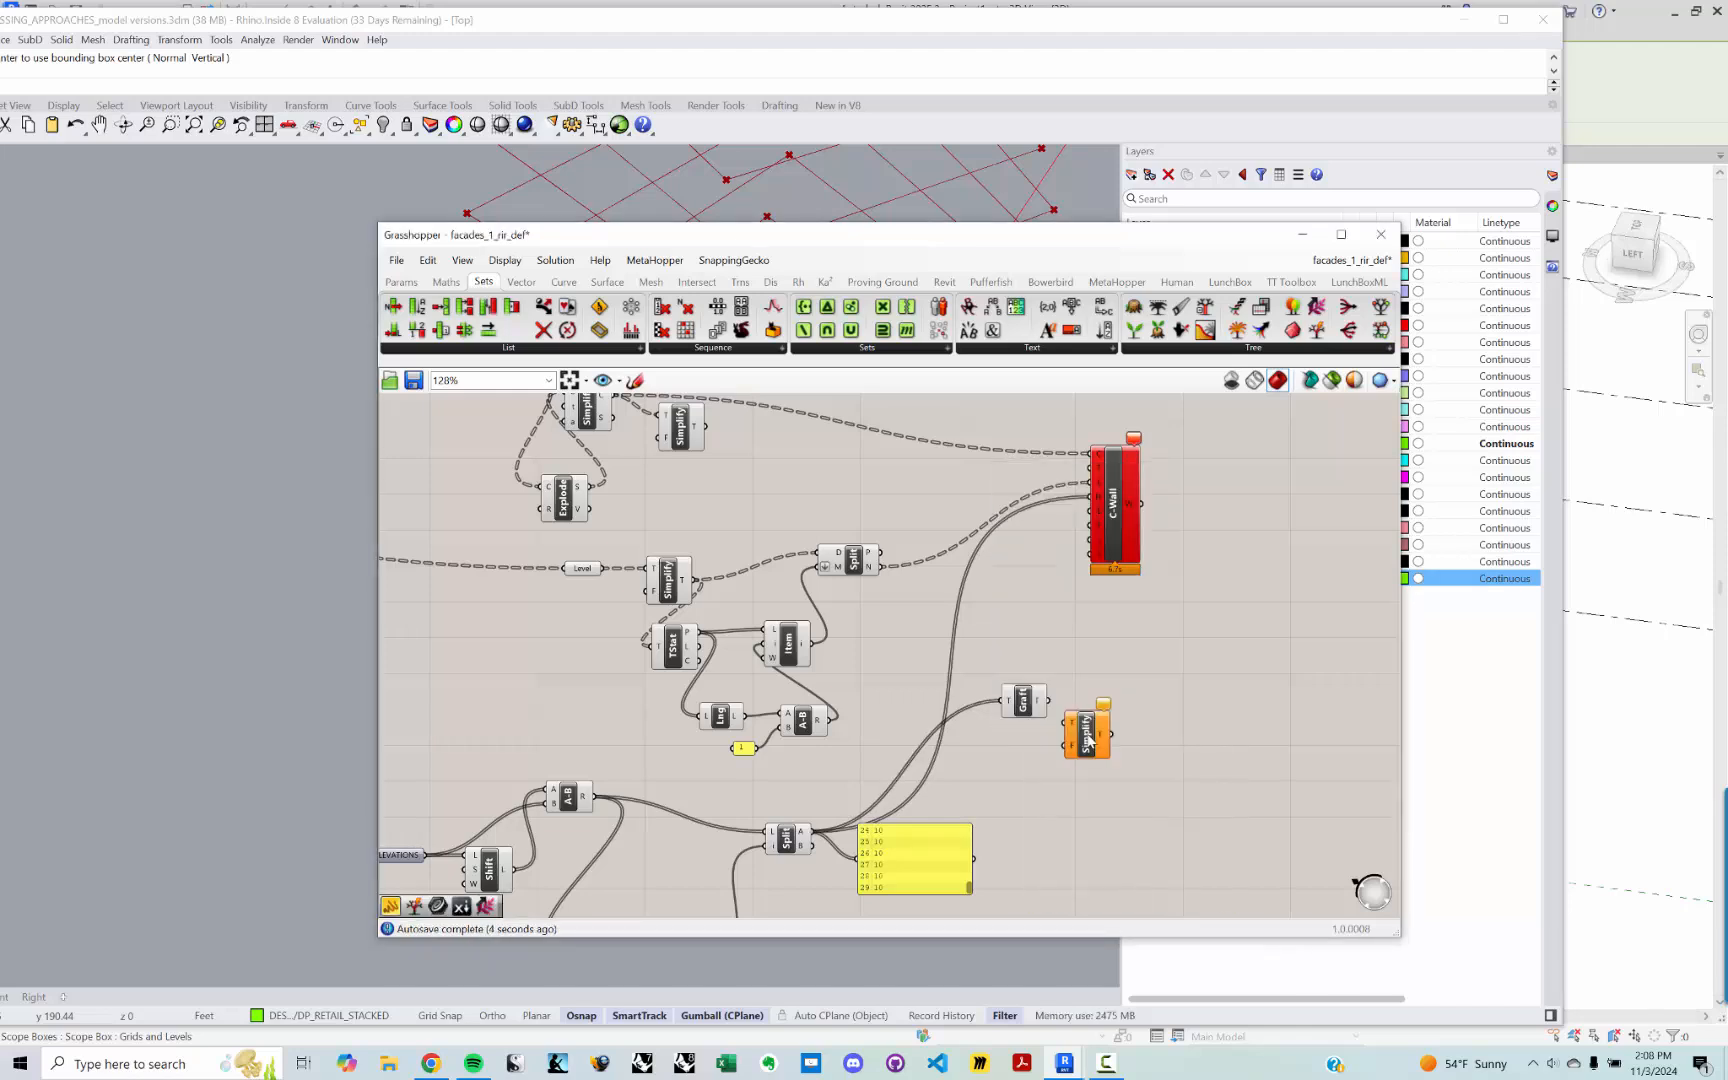
pyautogui.moveTo(1053, 706); pyautogui.dragTo(978, 712)
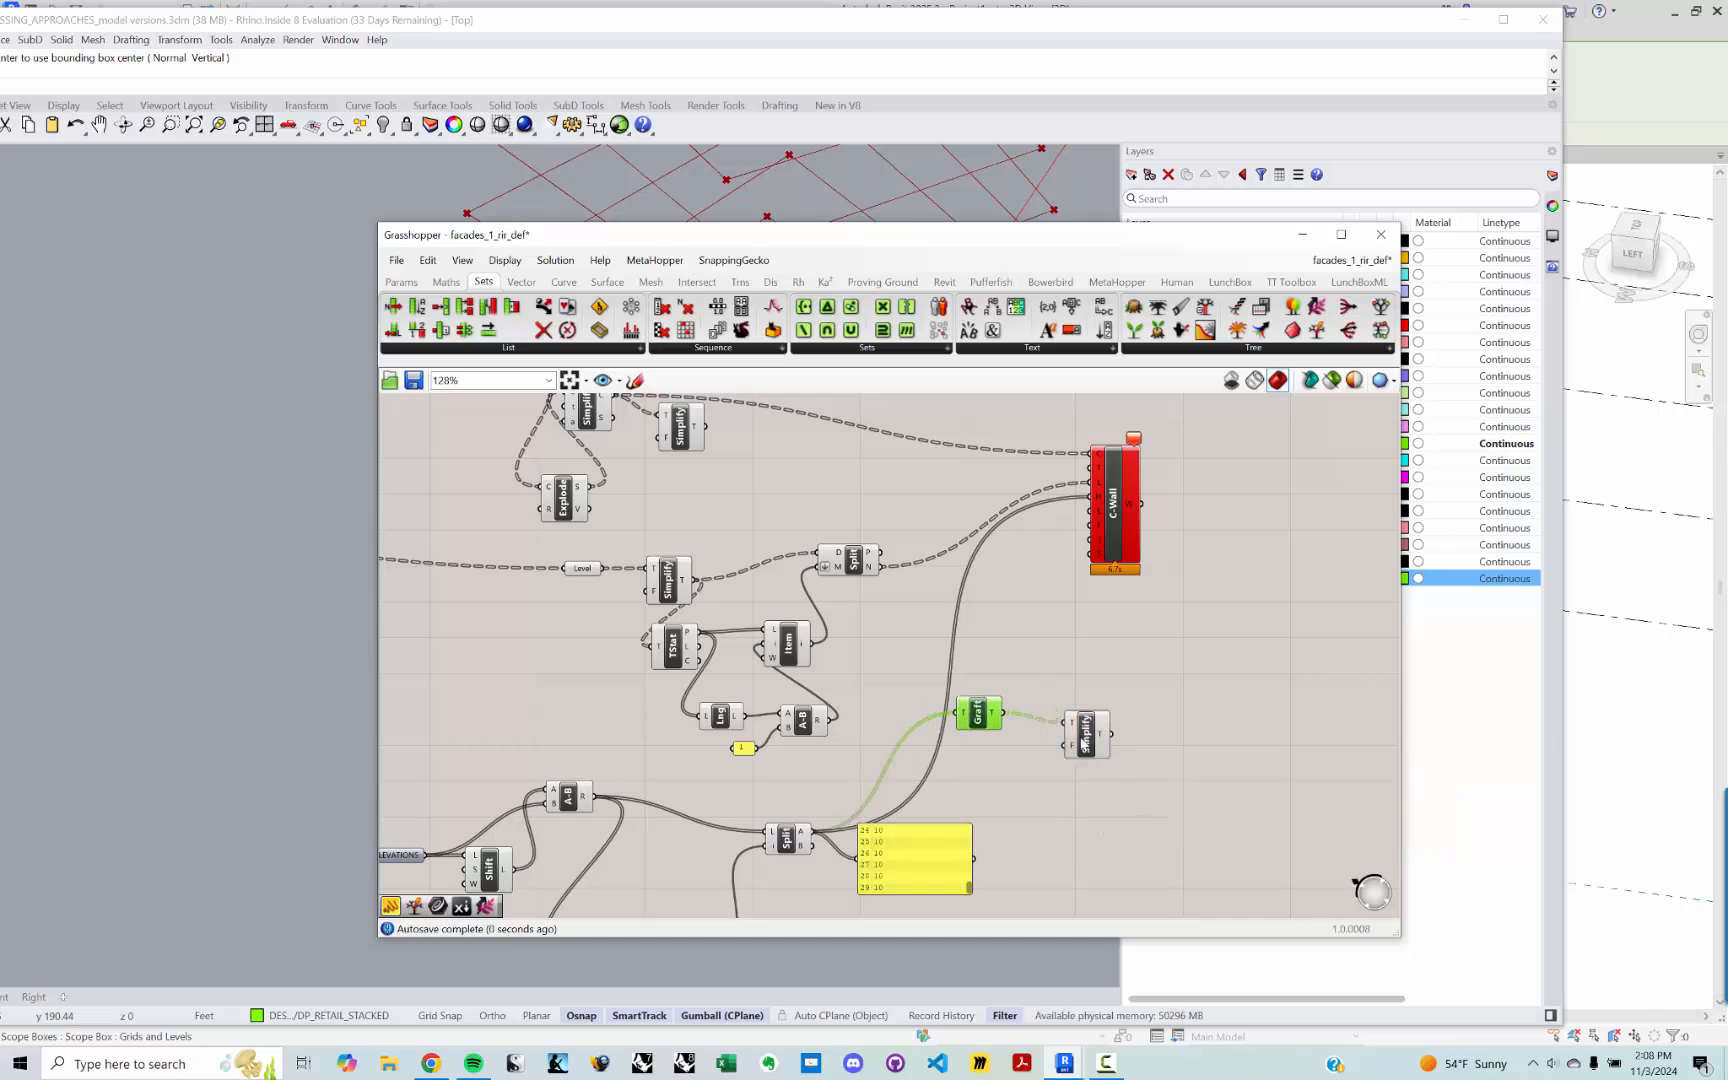
pyautogui.moveTo(1087, 735); pyautogui.dragTo(1042, 675)
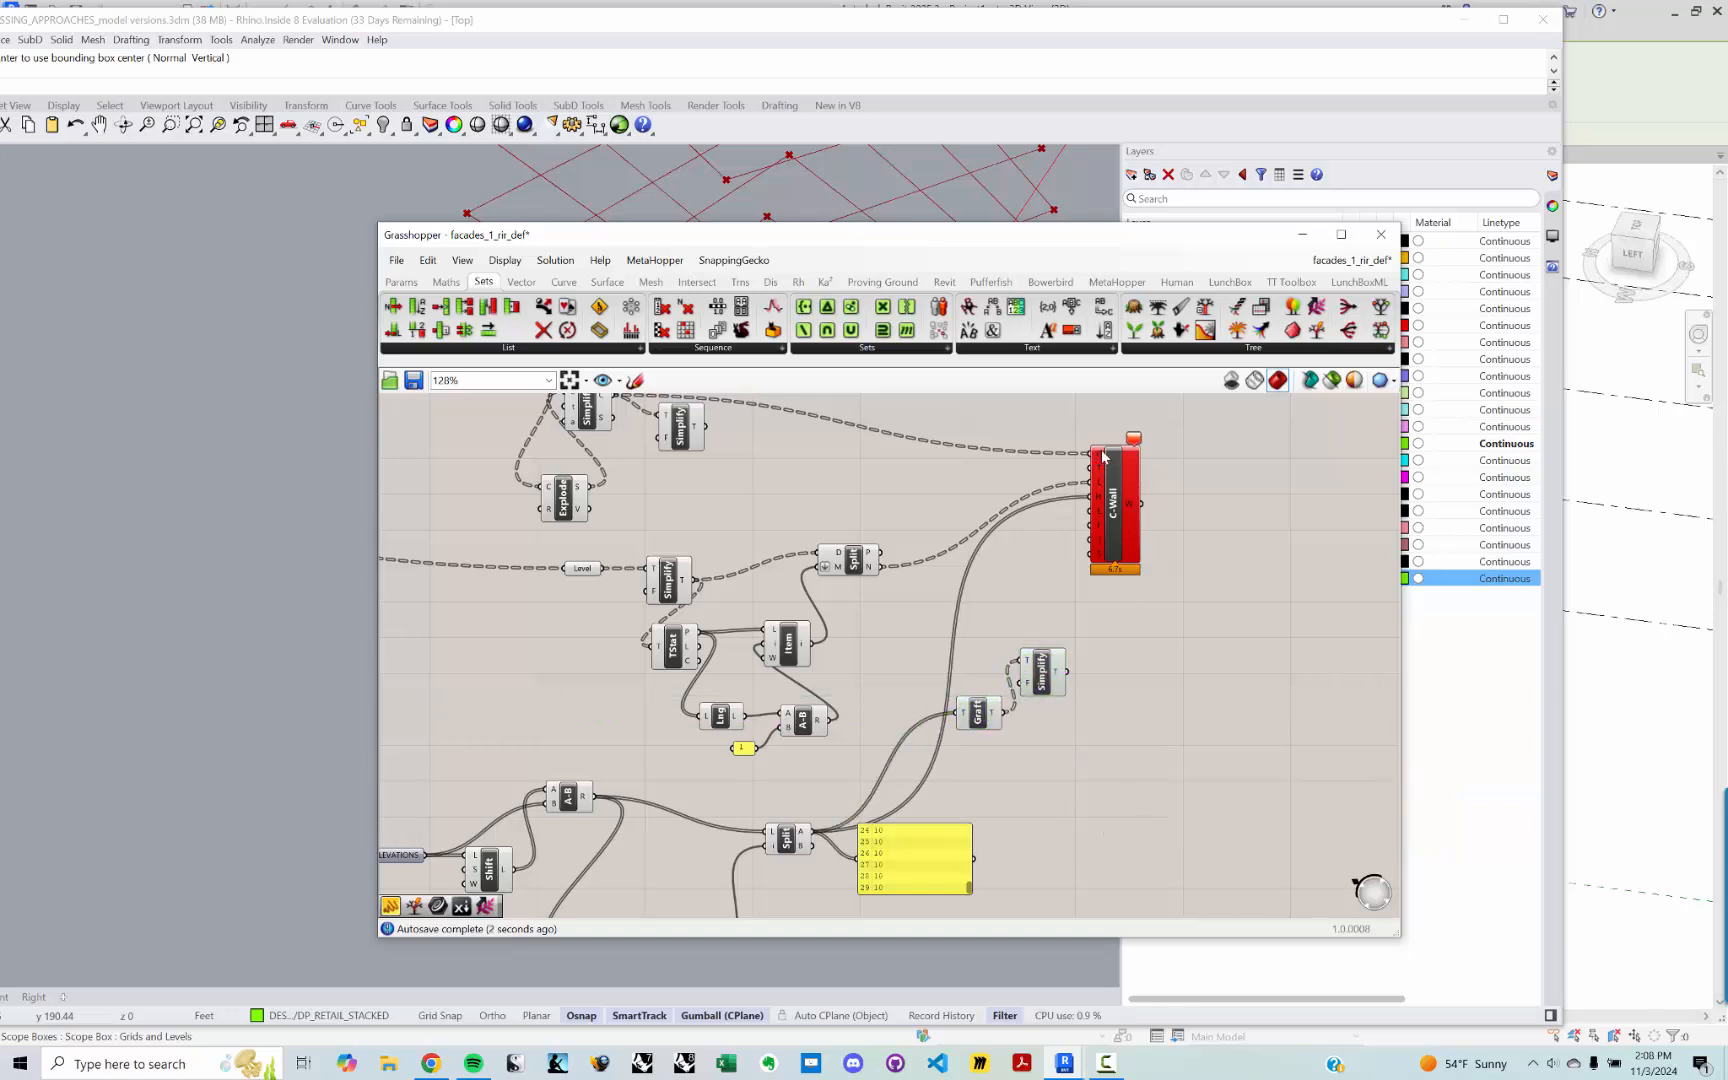
# Step: Try to simplify the data on C-Wall's curve (C) input and detach the Split List wire from its H input
pyautogui.moveTo(1103, 457)
pyautogui.rightClick(1097, 458)
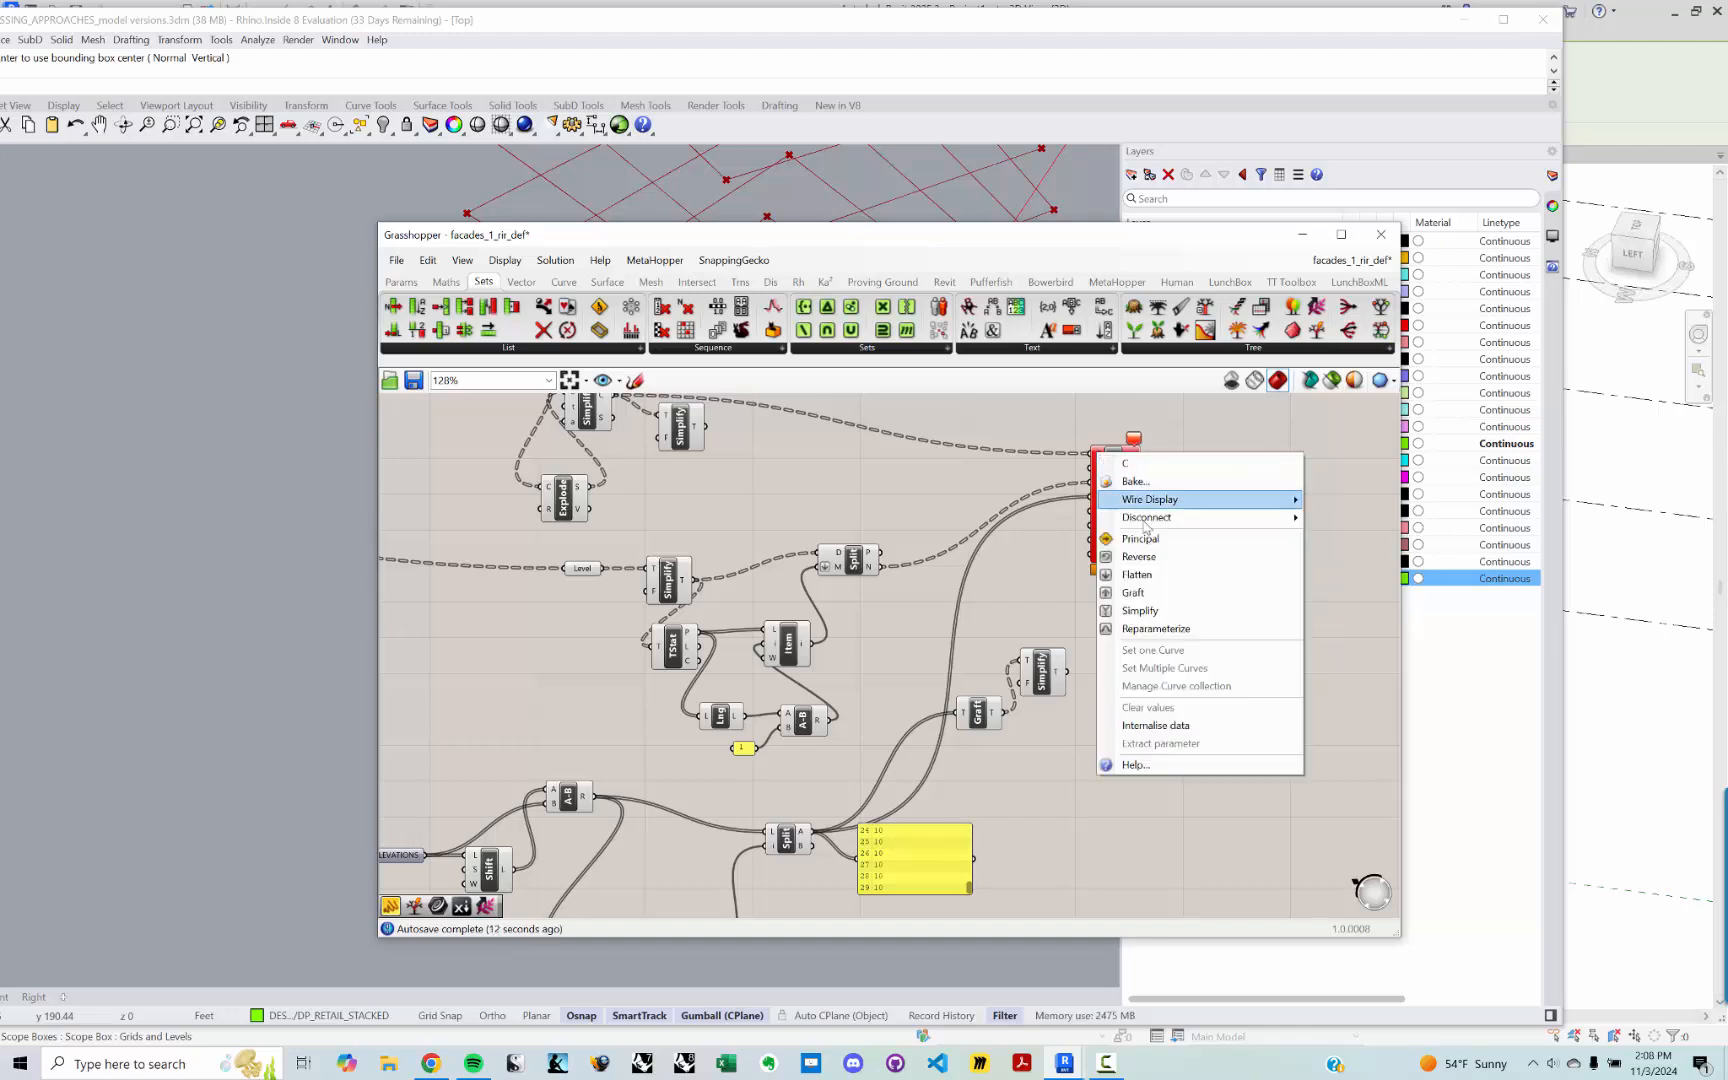
pyautogui.click(1140, 610)
pyautogui.moveTo(1090, 497); pyautogui.dragTo(816, 831)
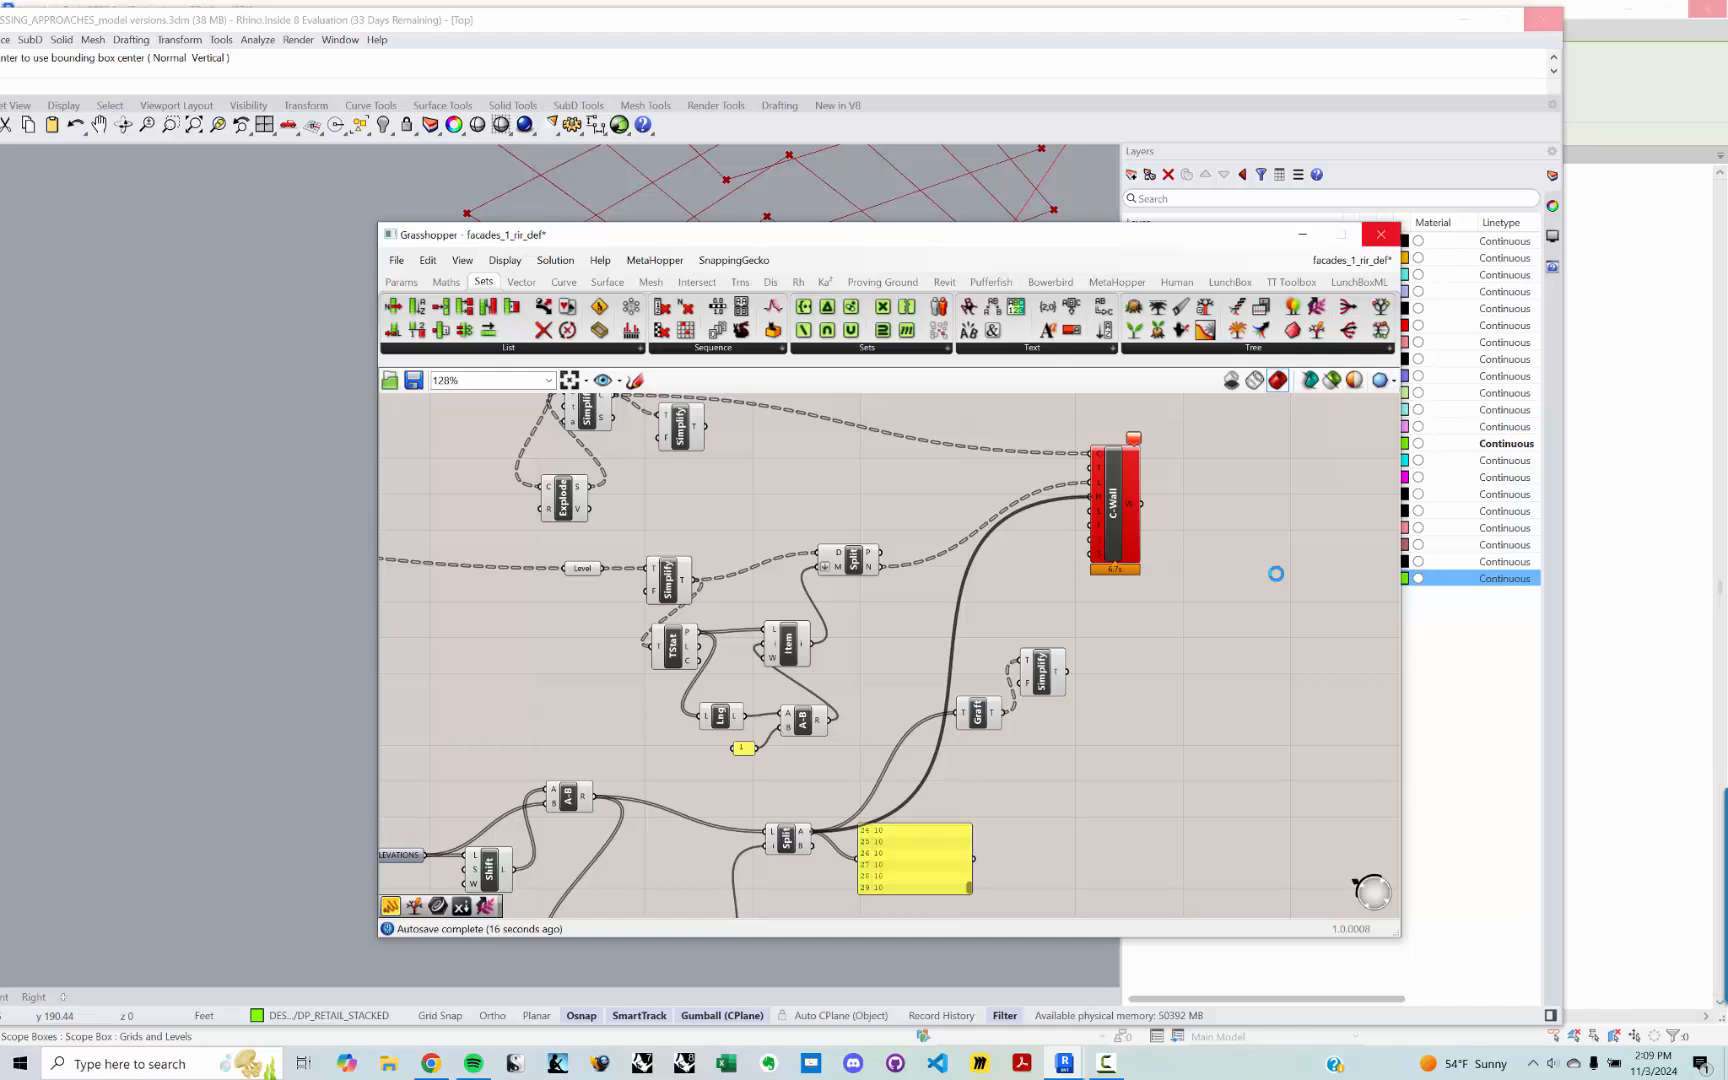
pyautogui.click(1106, 1062)
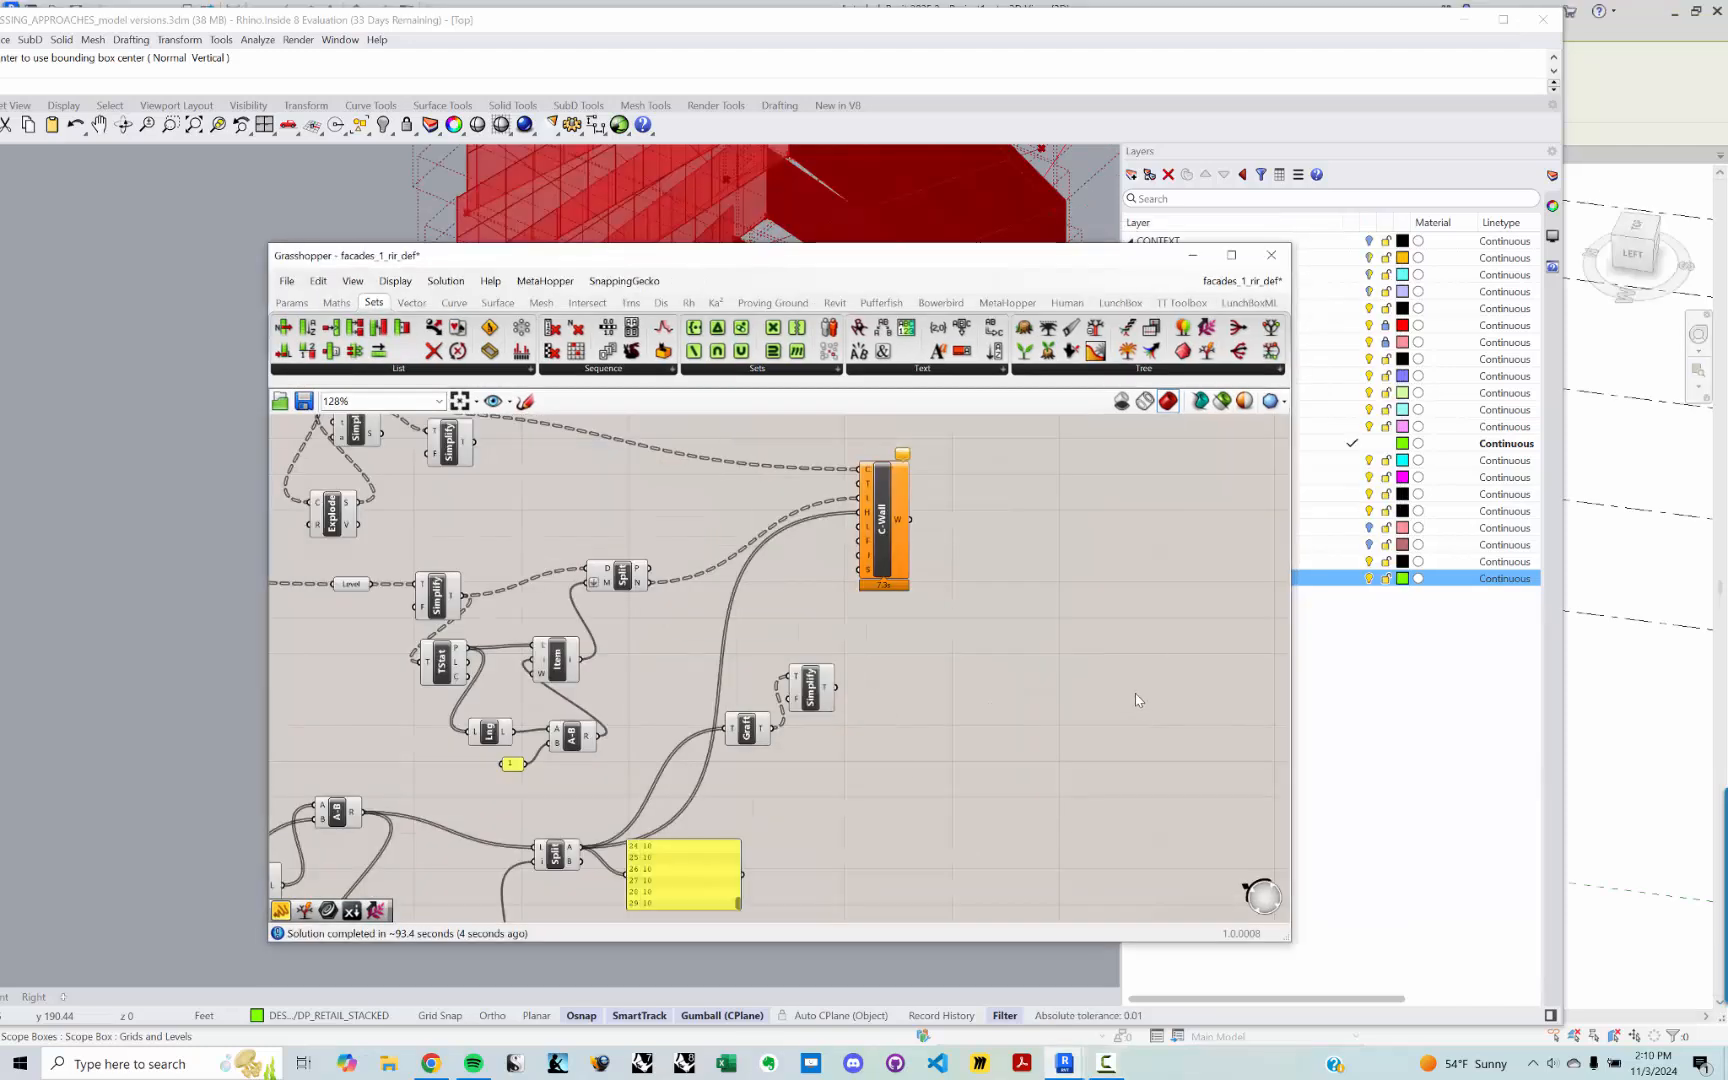
# Step: Lock the Grasshopper solver and disable the C-Wall component
pyautogui.moveTo(648, 497); pyautogui.dragTo(663, 515, button='right')
pyautogui.rightClick(957, 696)
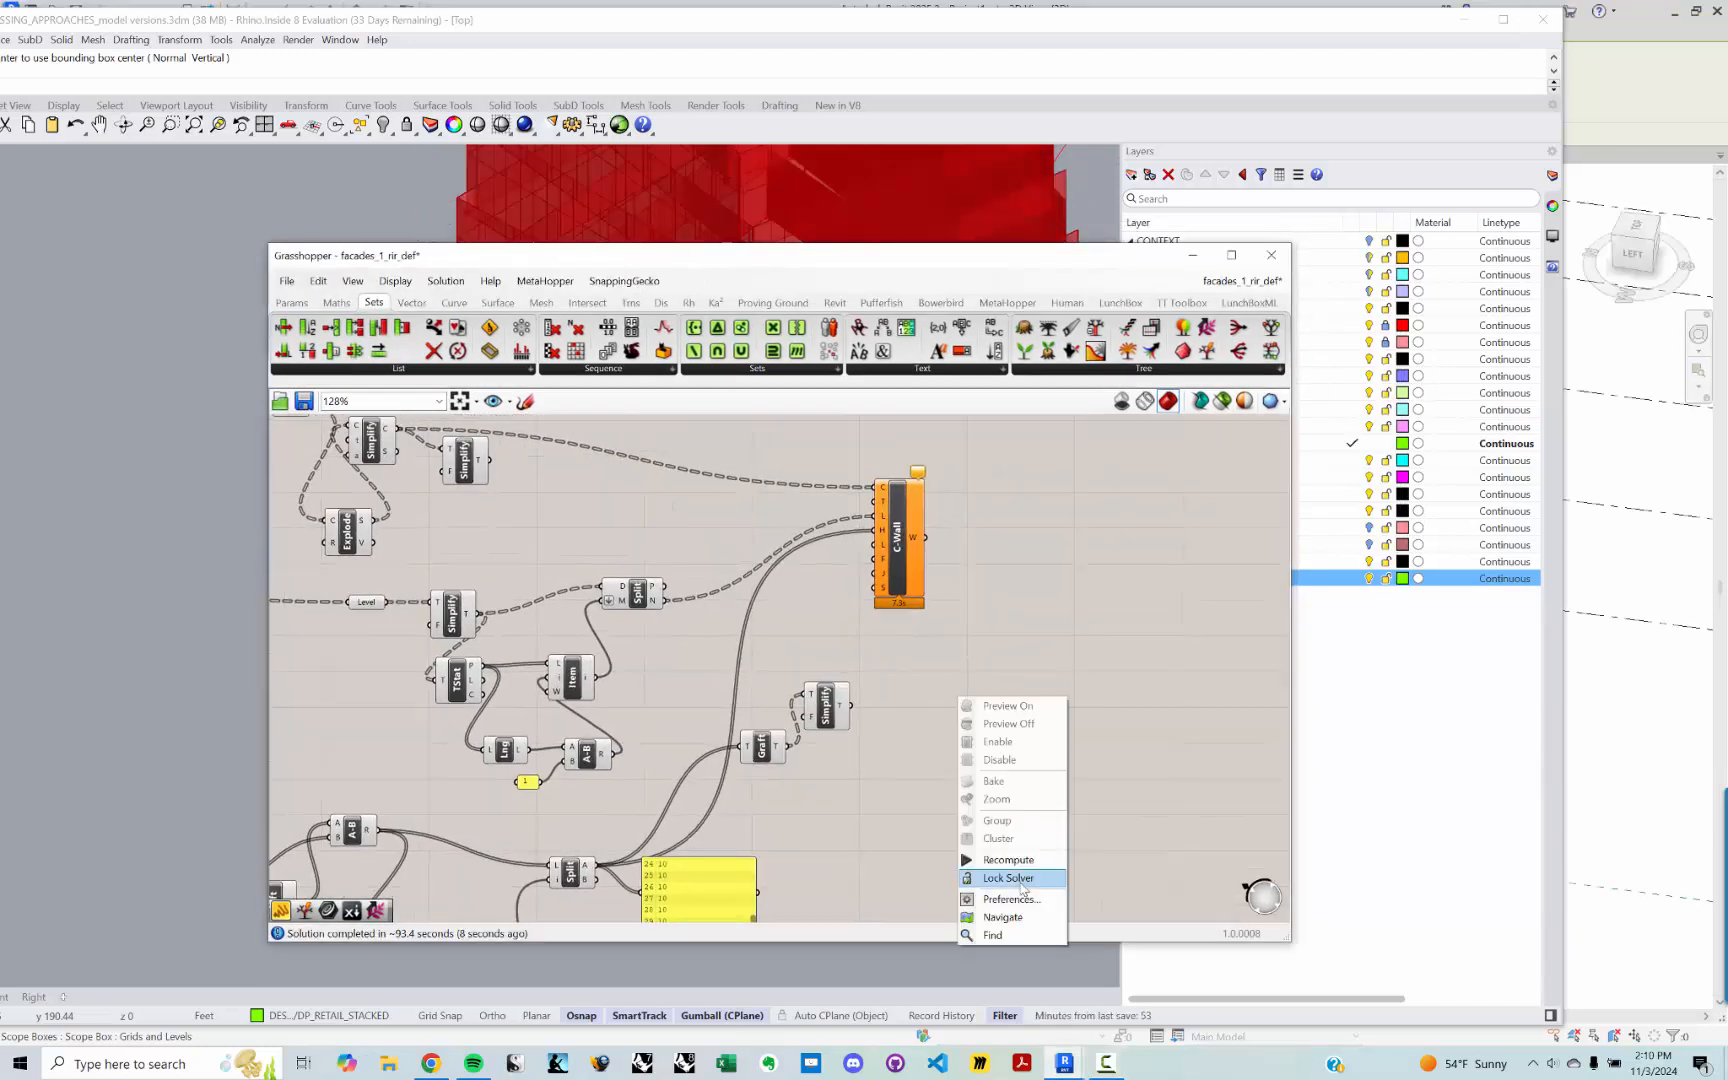
pyautogui.click(990, 882)
pyautogui.scroll(2, 895, 580)
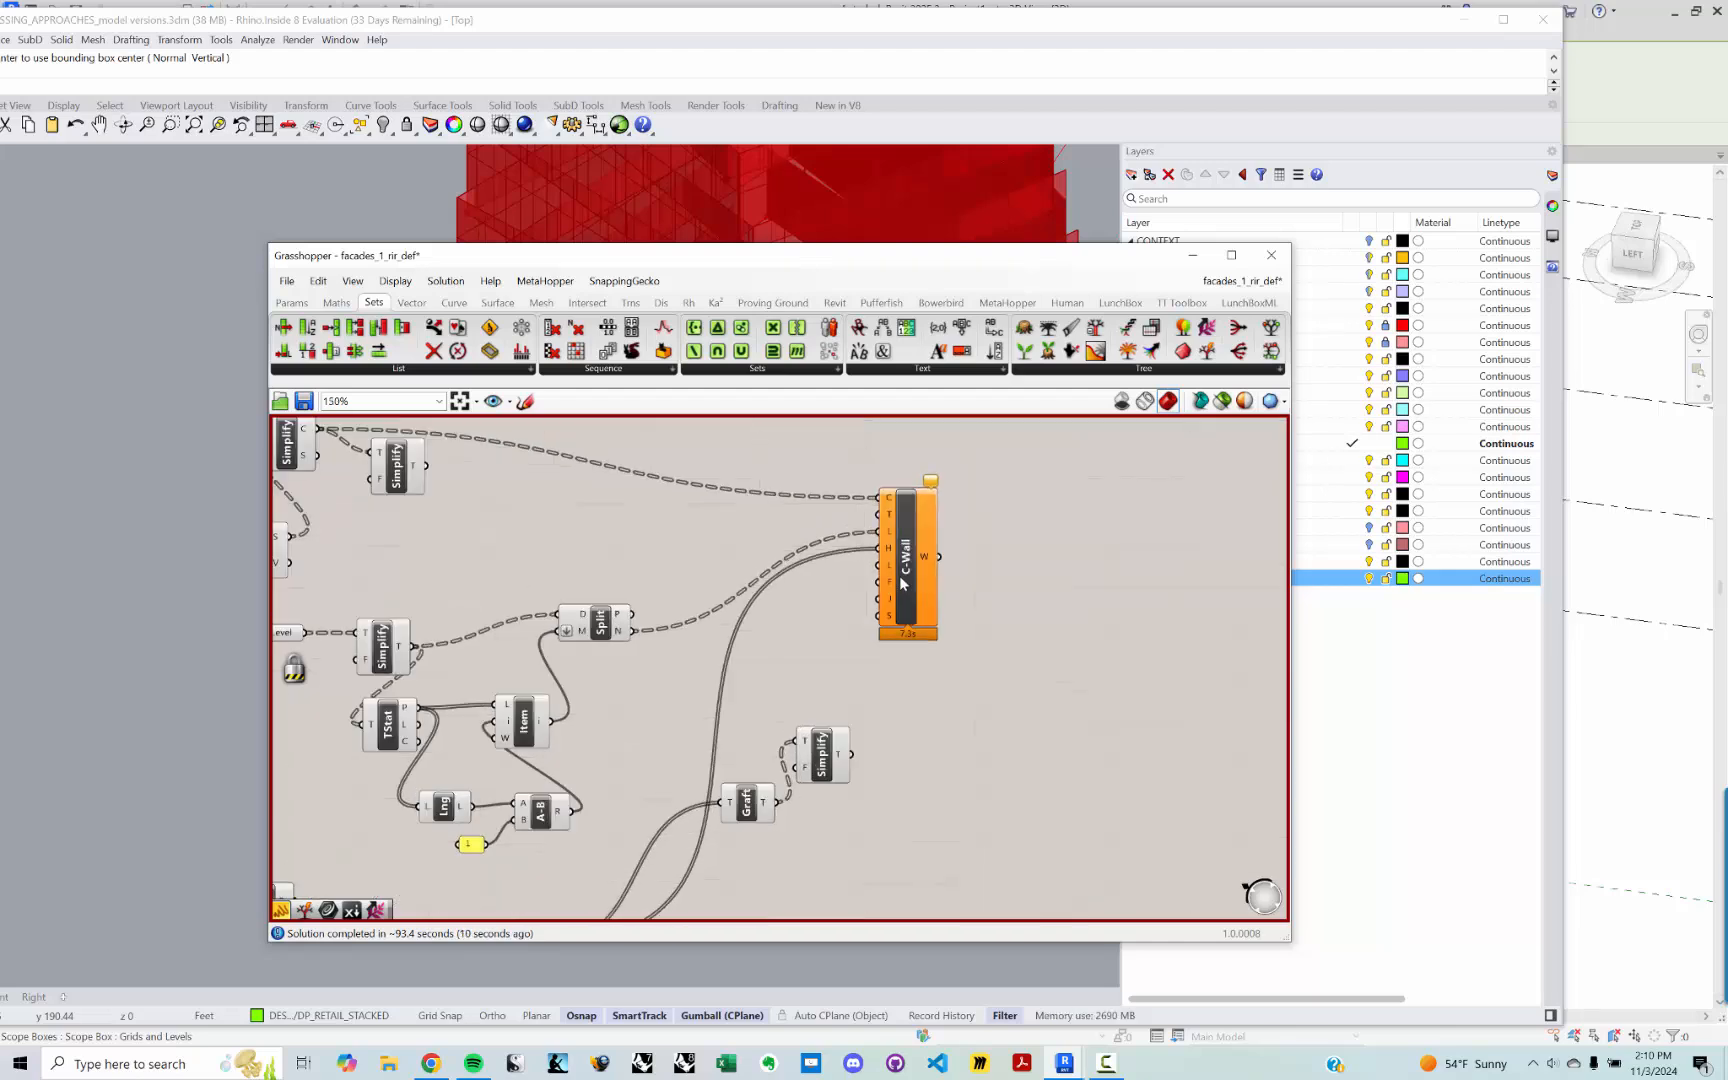
pyautogui.rightClick(905, 570)
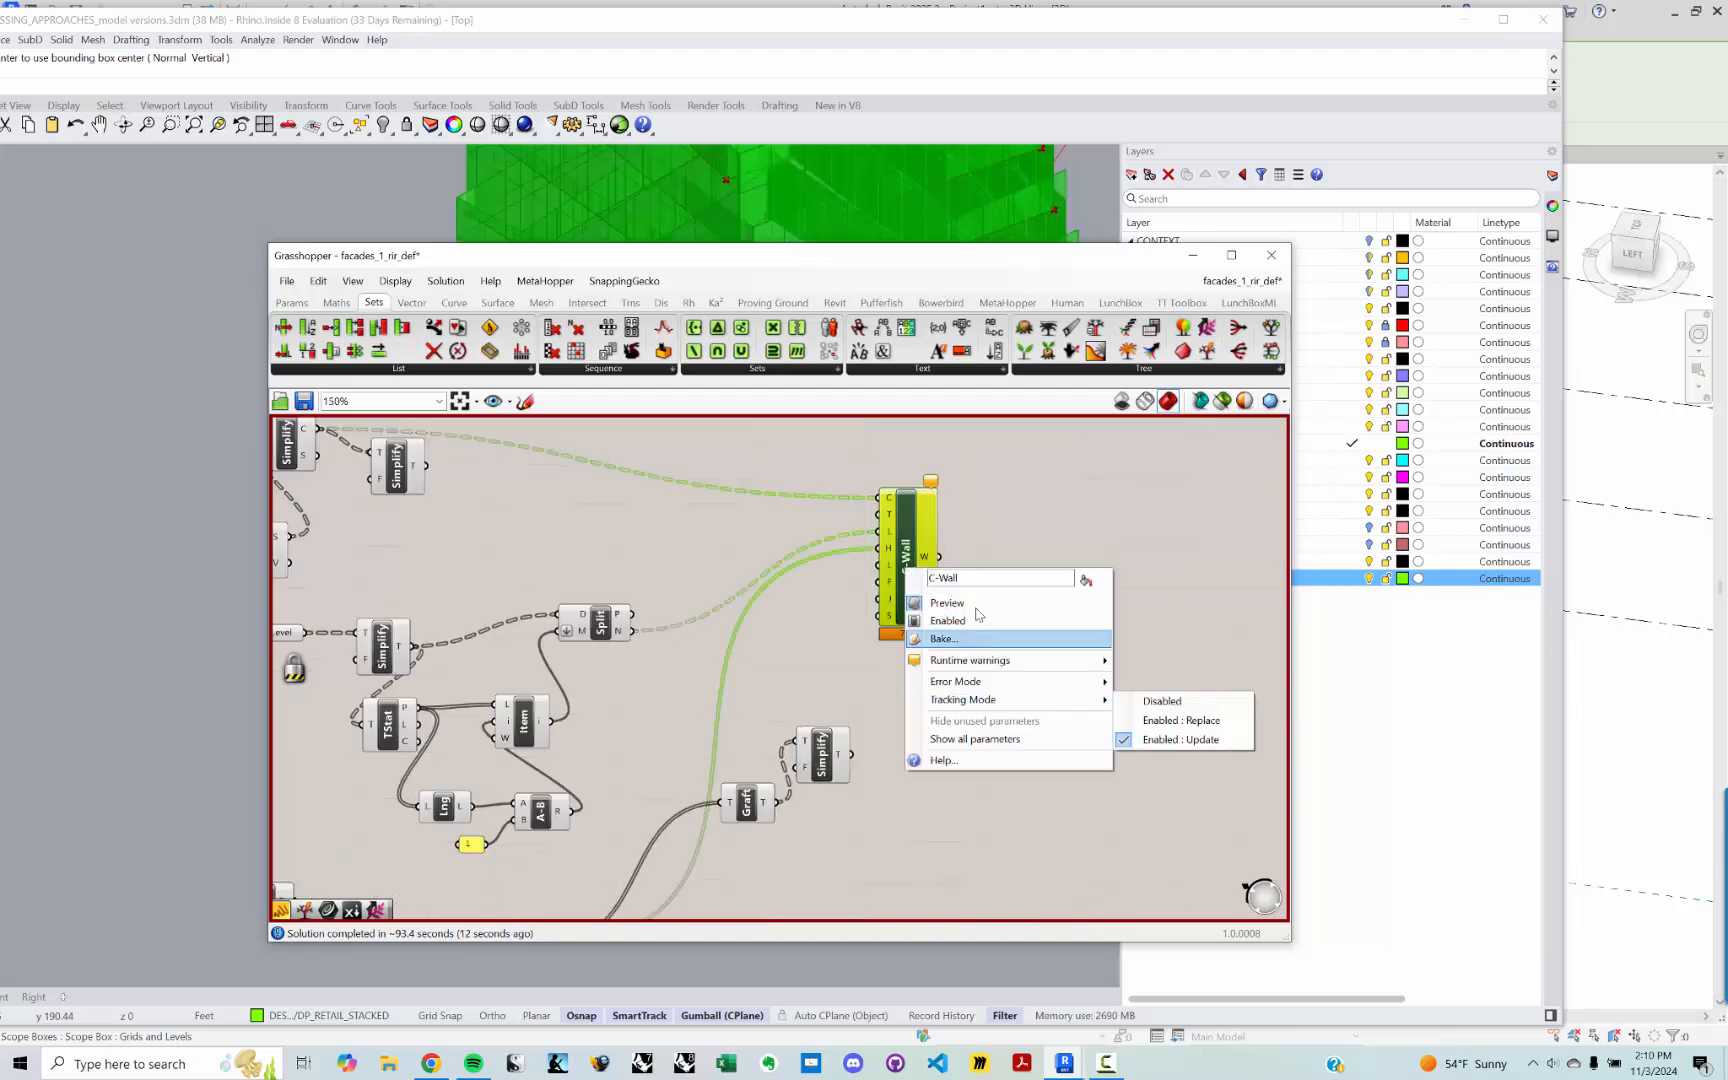
pyautogui.click(975, 620)
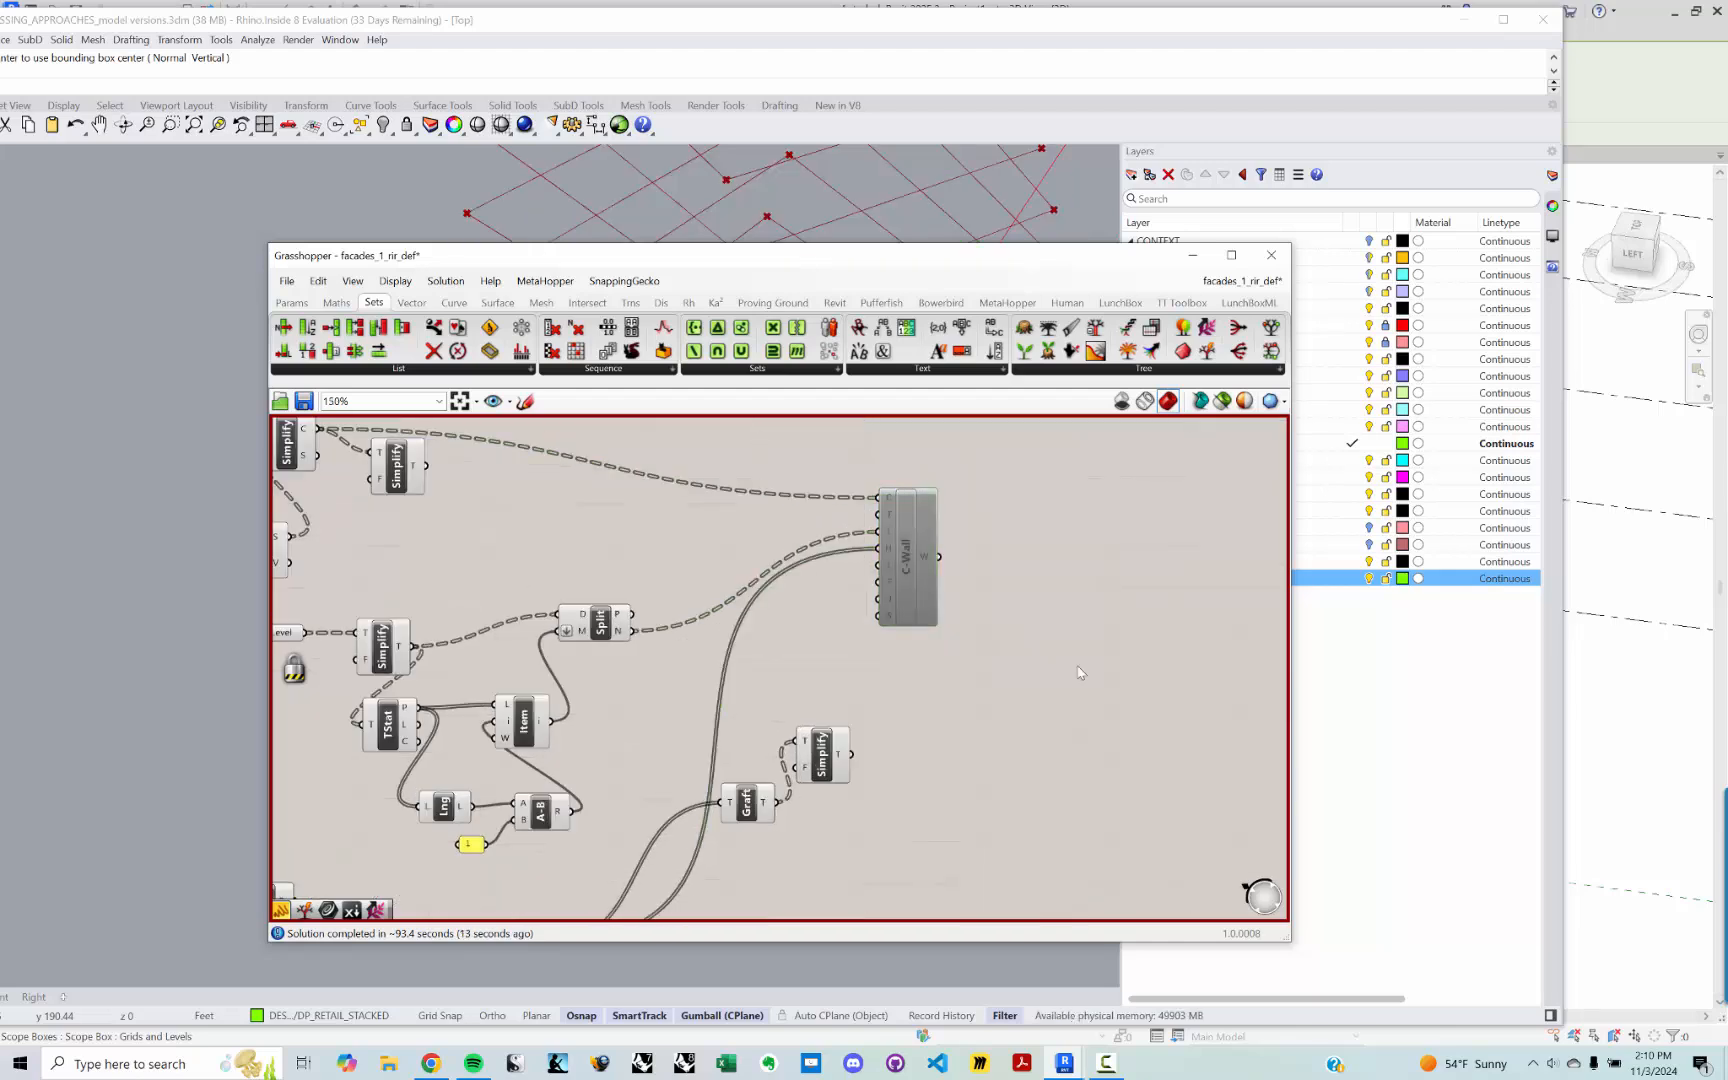
# Step: Unlock the solver and move the disabled C-Wall component farther along the canvas to free space before its inputs
pyautogui.rightClick(907, 737)
pyautogui.click(955, 918)
pyautogui.moveTo(893, 568); pyautogui.dragTo(1020, 568)
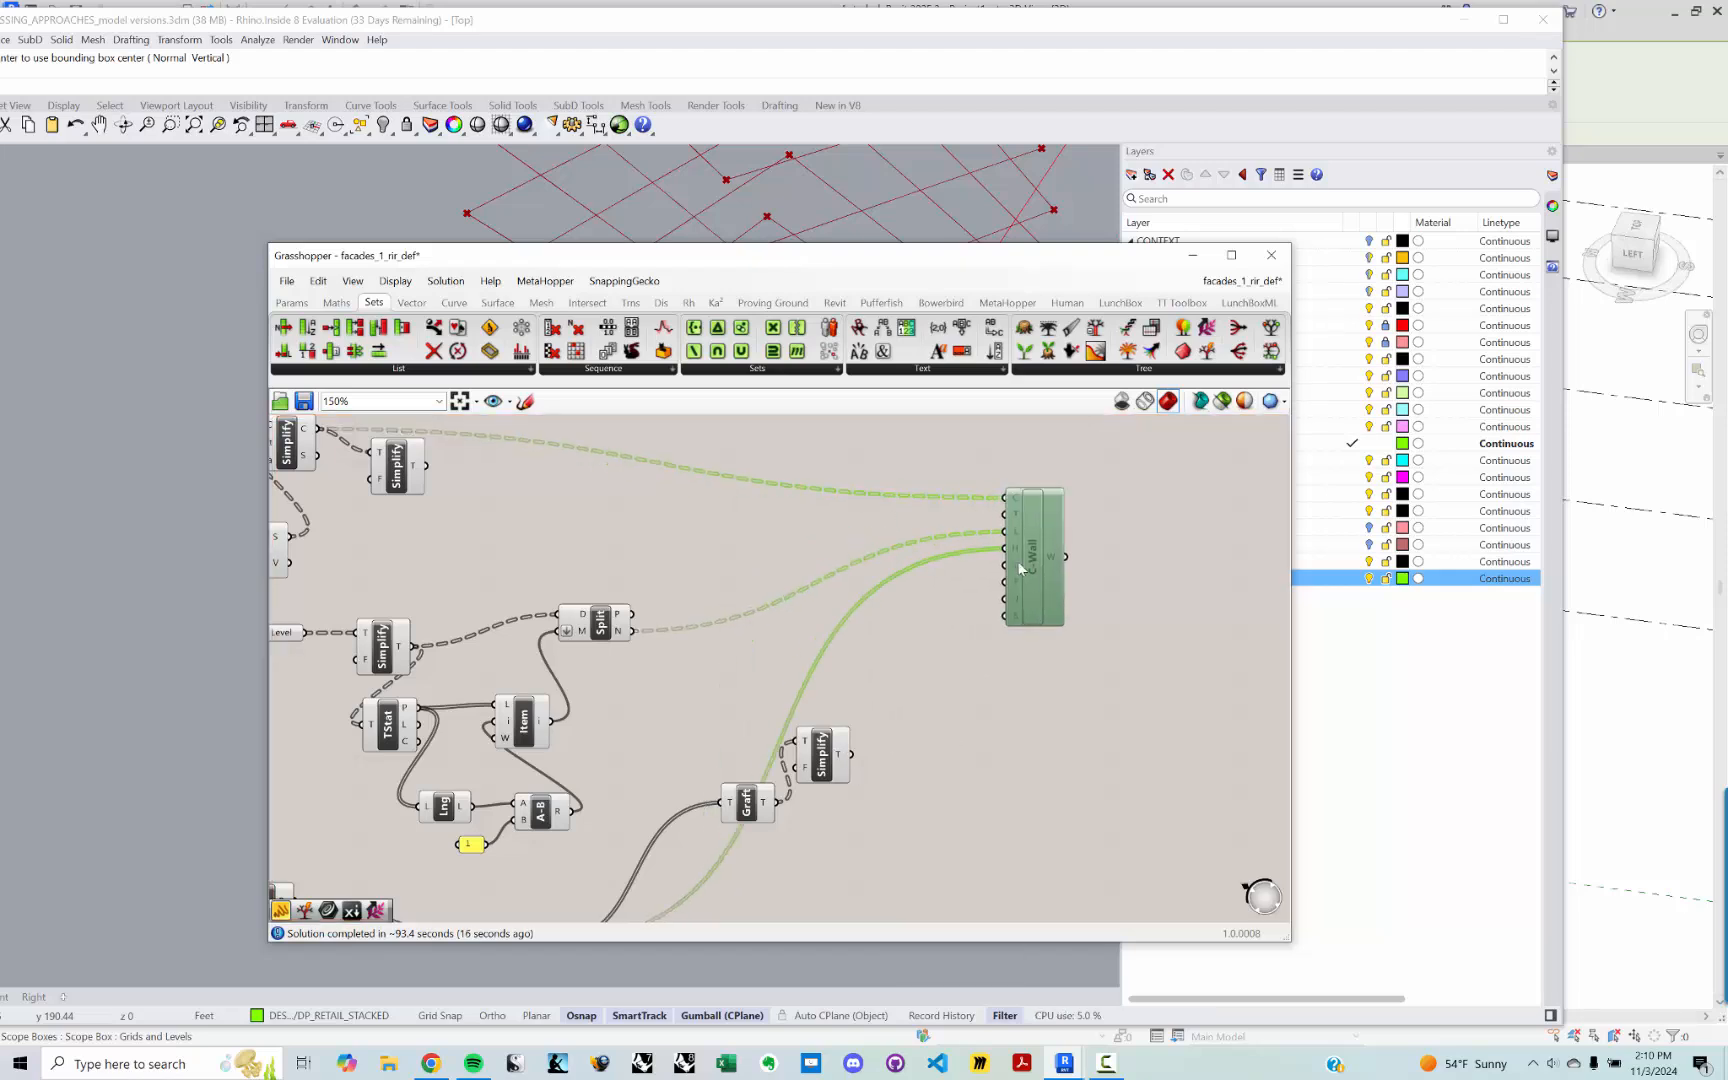
# Step: Add a Simplify Tree component near C-Wall and connect the existing Simplify Tree for the curves to C-Wall's curve (C) input
pyautogui.doubleClick(927, 454)
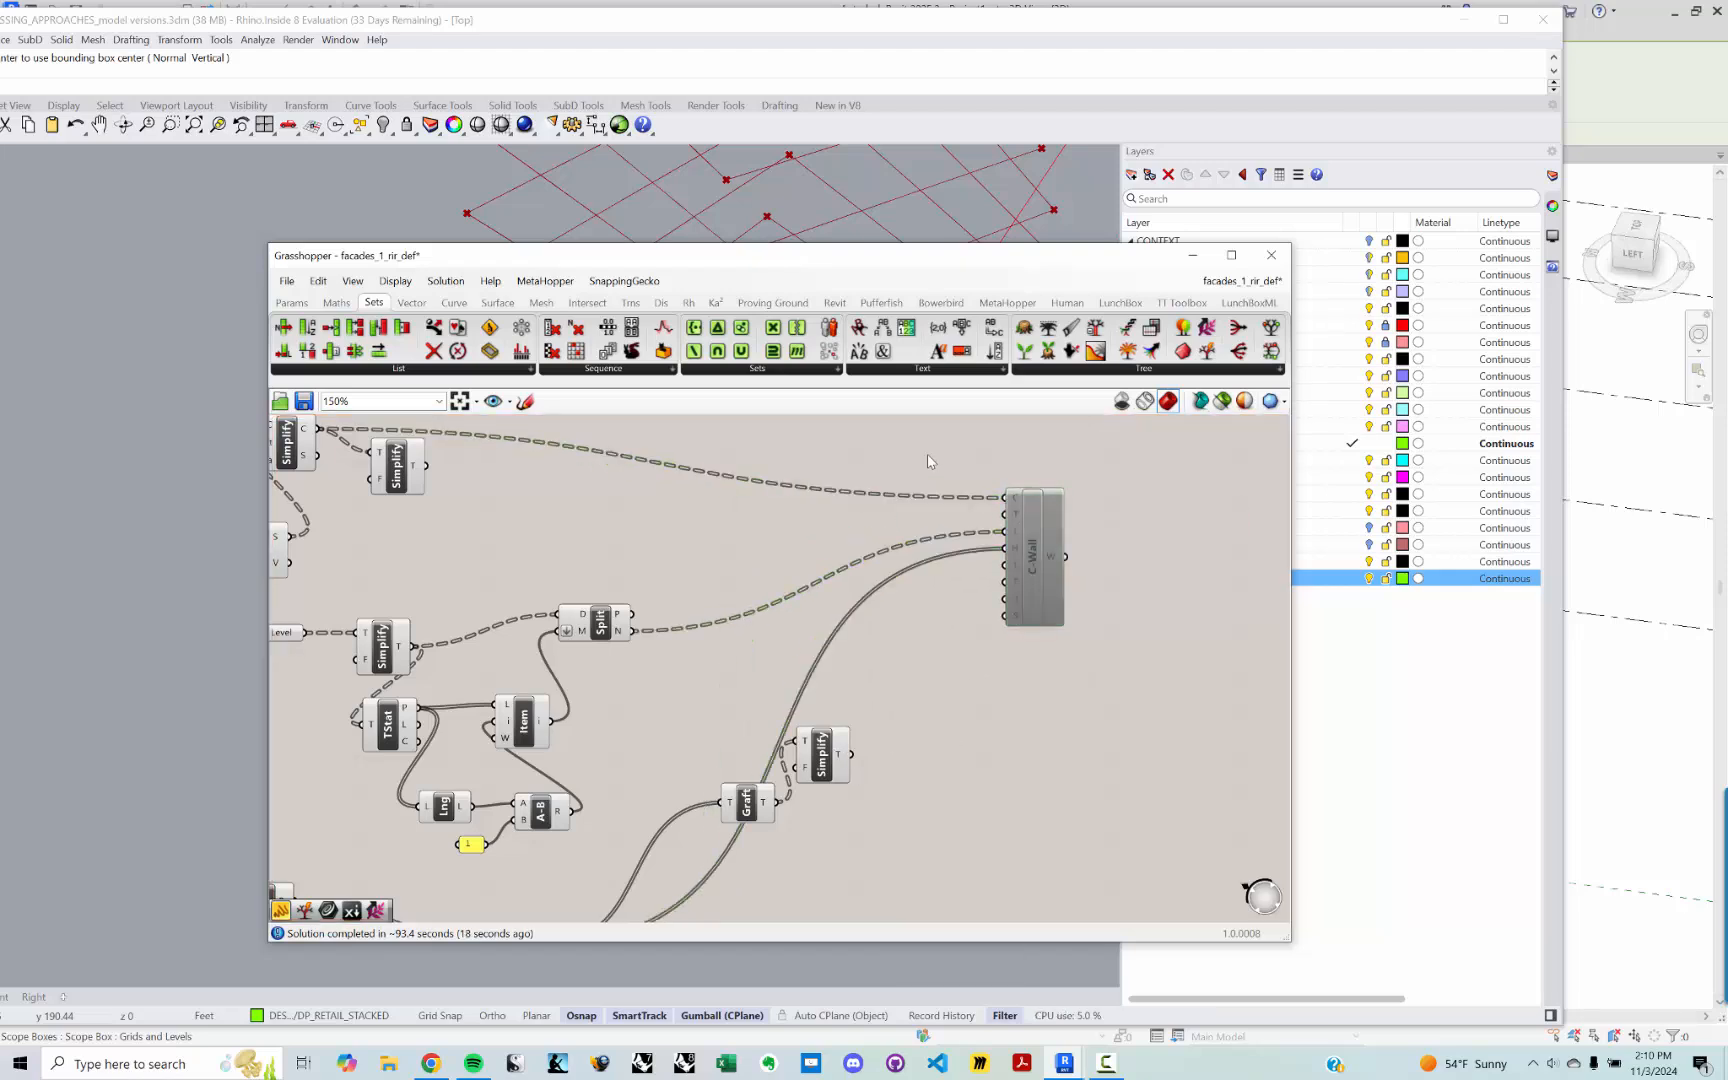
pyautogui.write('SIM')
pyautogui.press('Return')
pyautogui.moveTo(401, 470); pyautogui.dragTo(1005, 497)
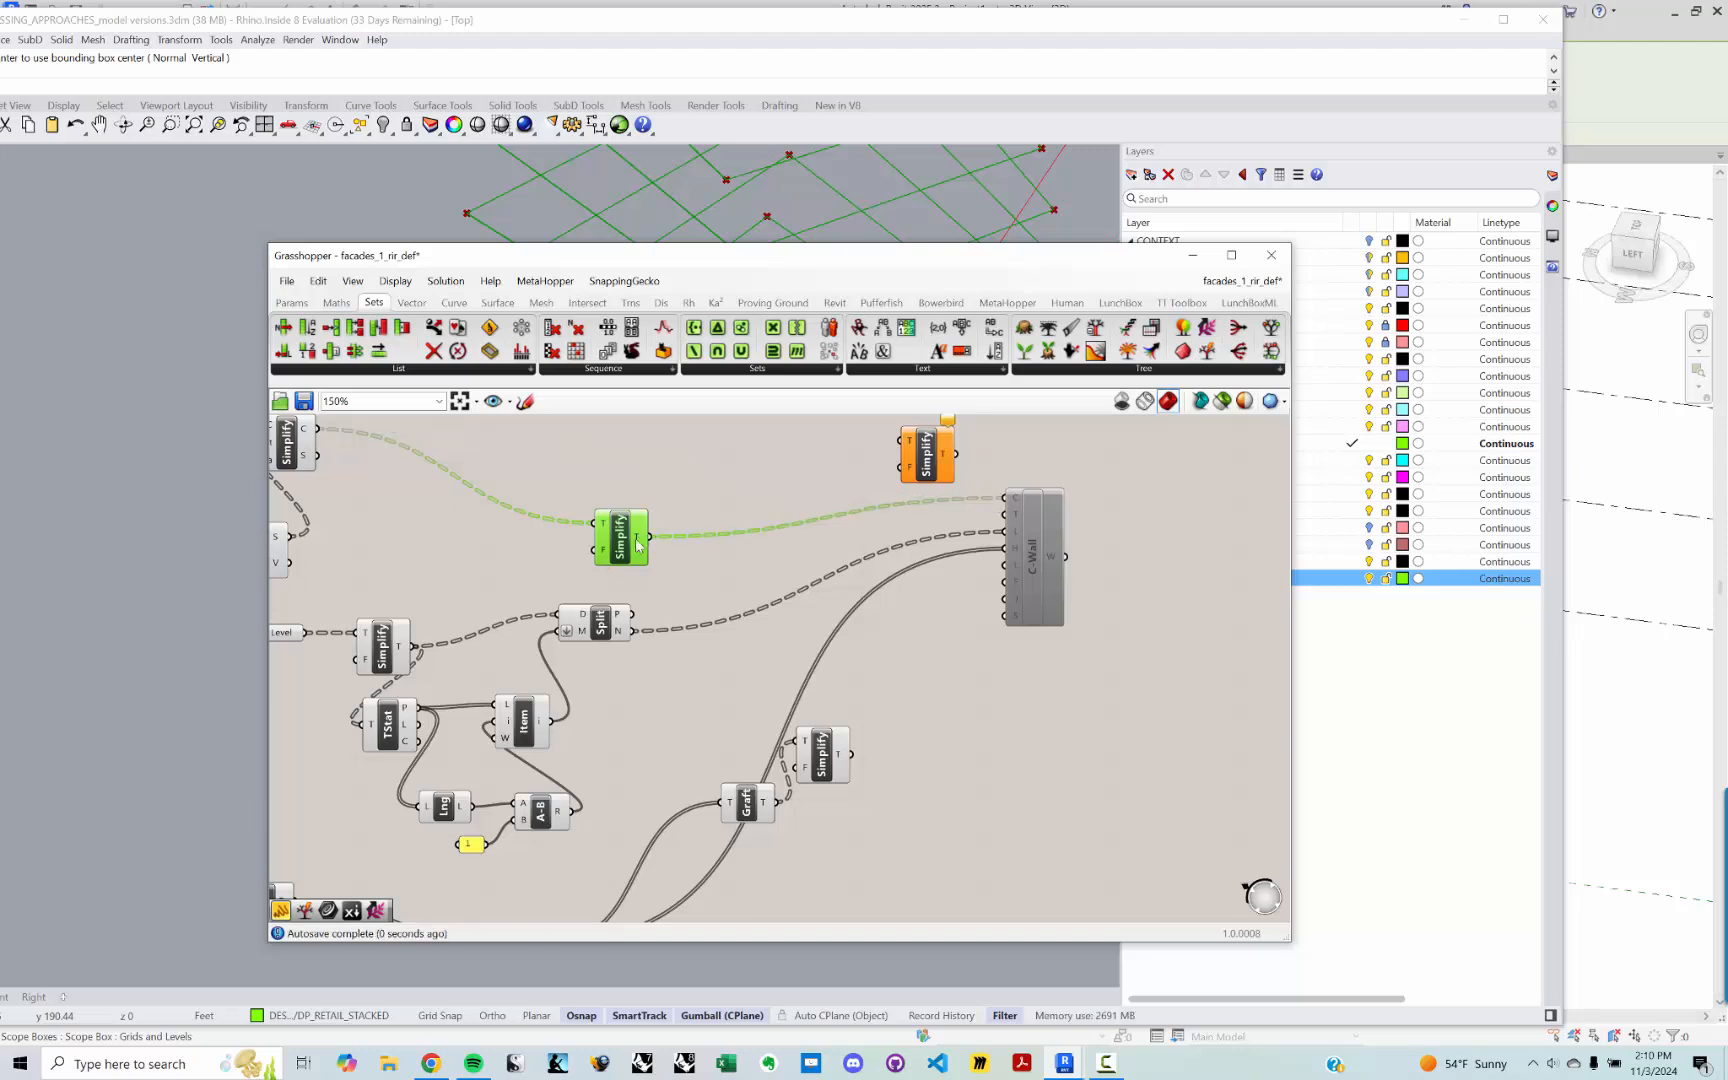
# Step: Connect the Simplify Tree output of the grafted floor heights to C-Wall's height (H) input
pyautogui.moveTo(638, 543)
pyautogui.moveTo(842, 758)
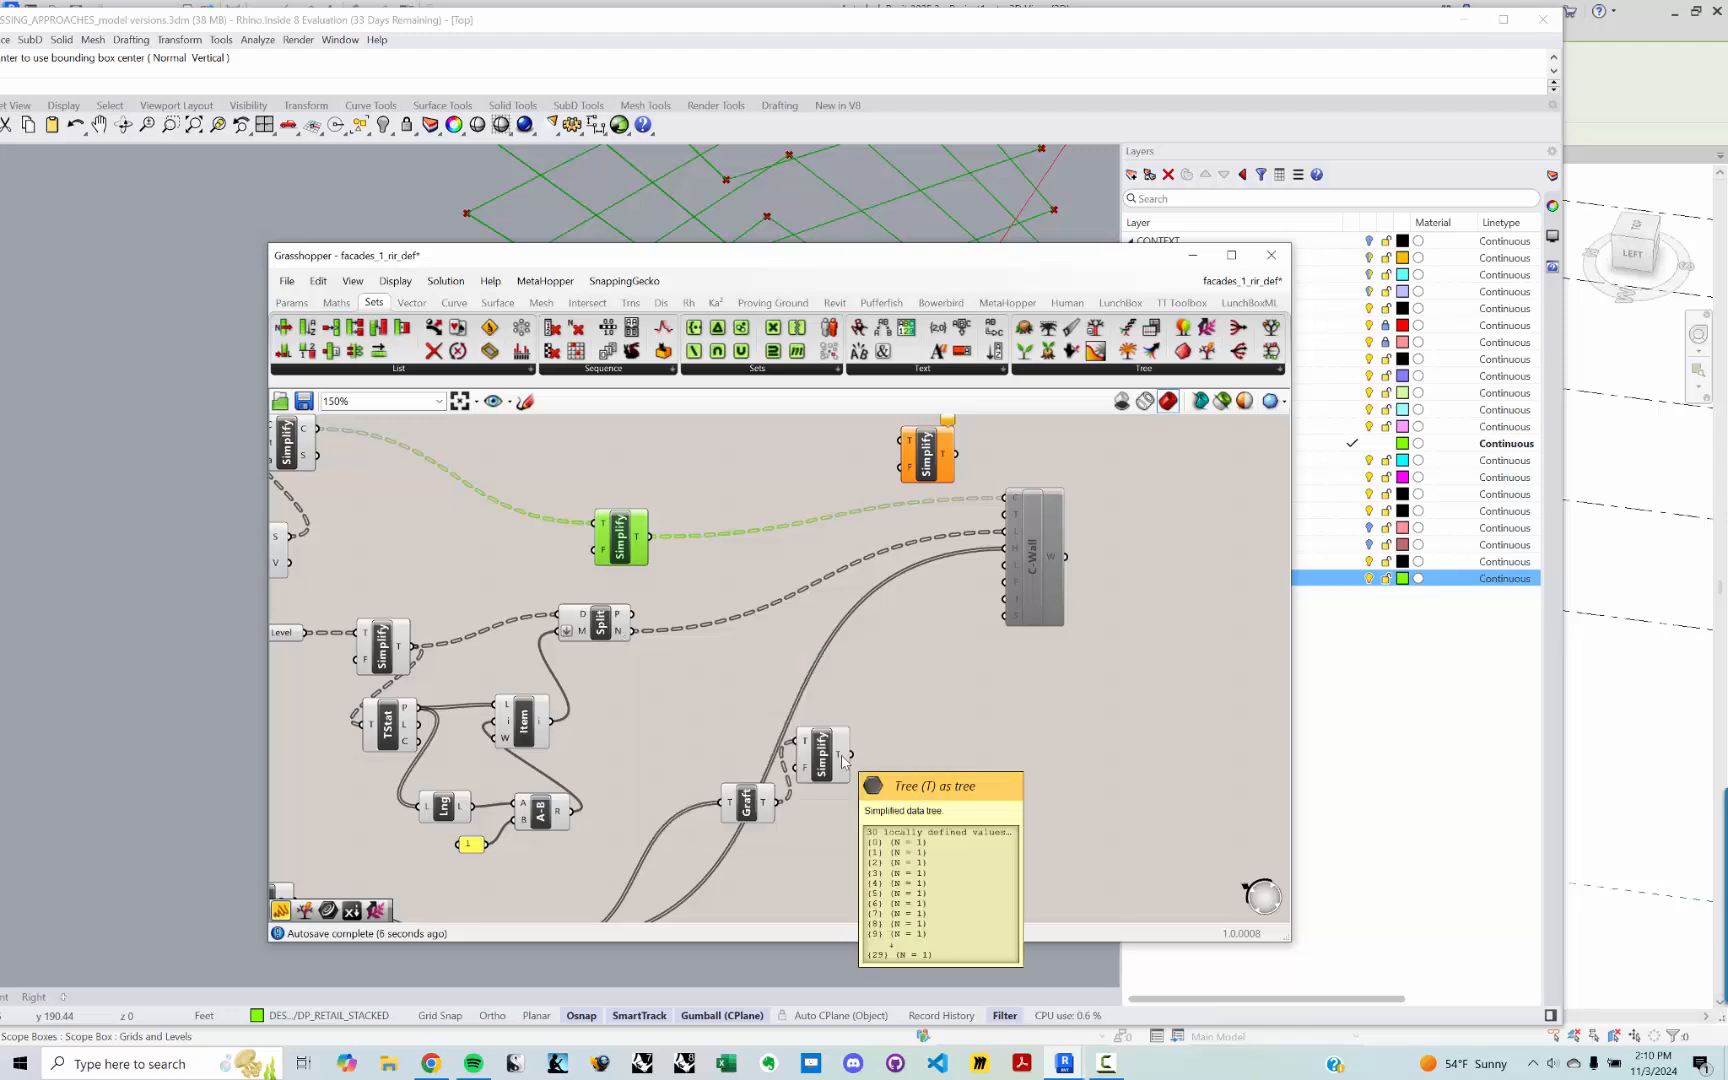
pyautogui.moveTo(850, 755); pyautogui.dragTo(1008, 565)
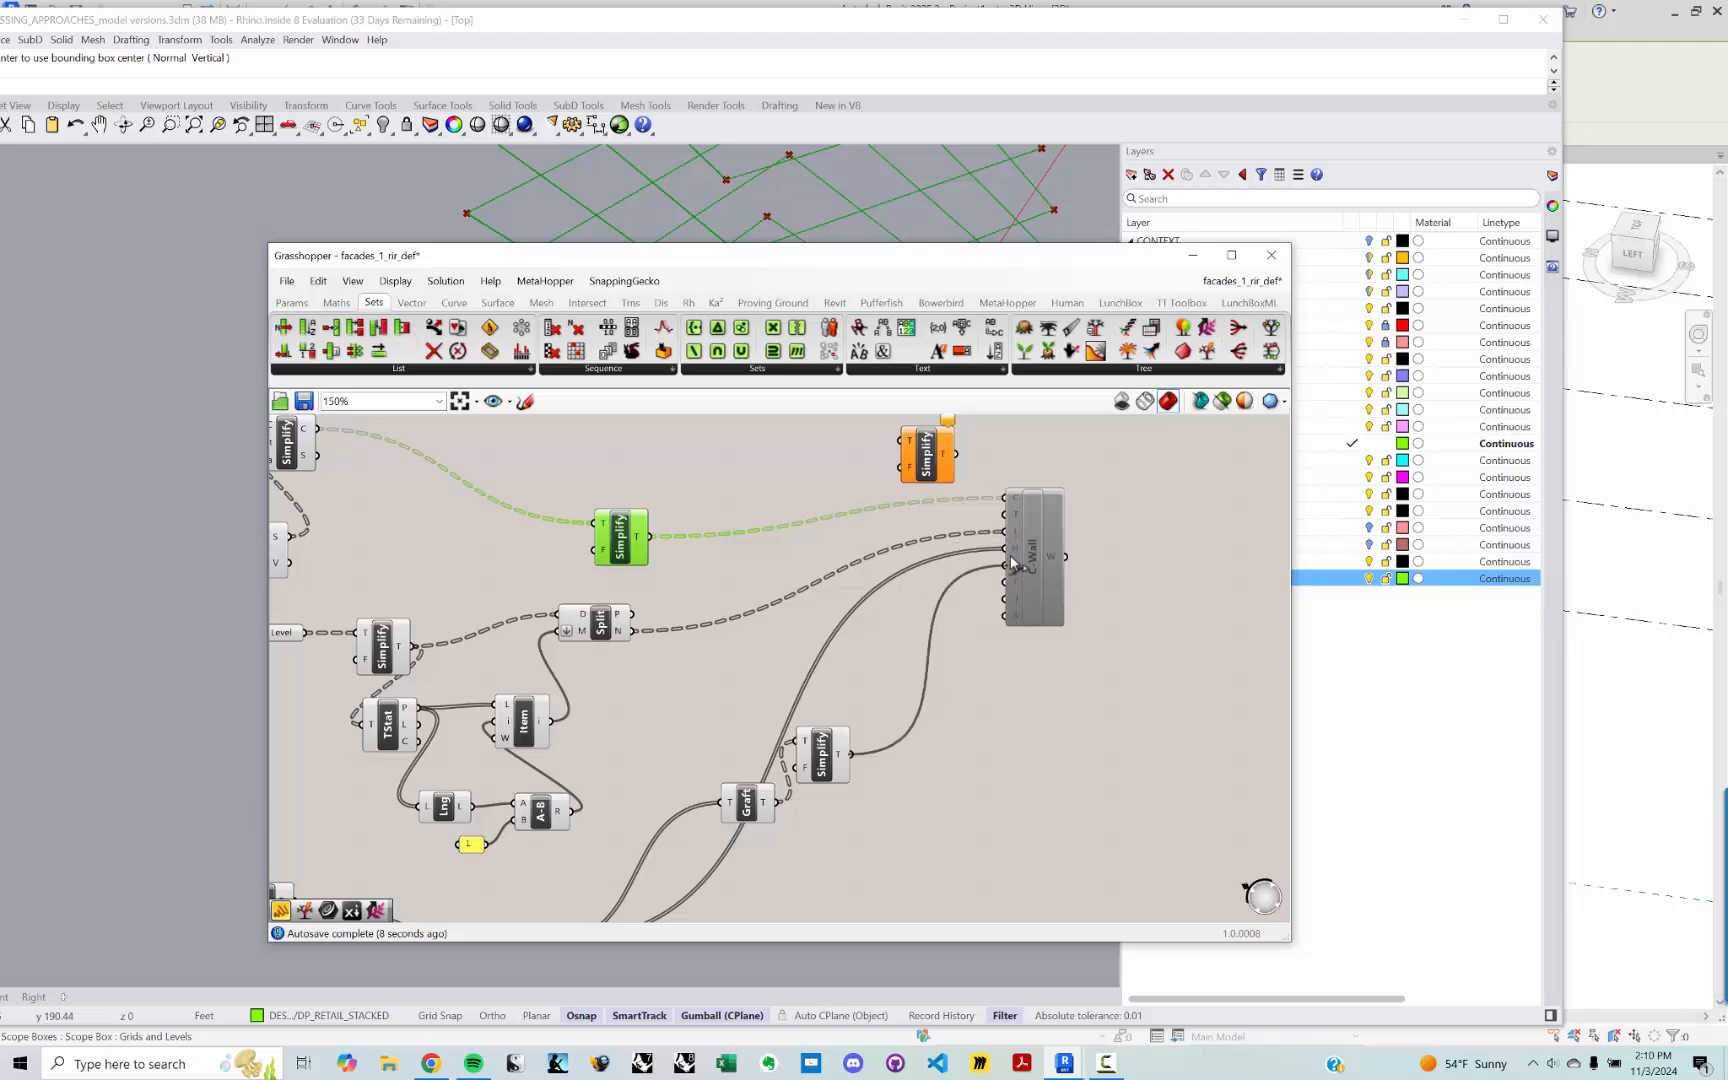
# Step: Delete the unused Simplify Tree component above C-Wall and re-enable the C-Wall component
pyautogui.moveTo(1107, 586); pyautogui.dragTo(1077, 654, button='right')
pyautogui.click(903, 538)
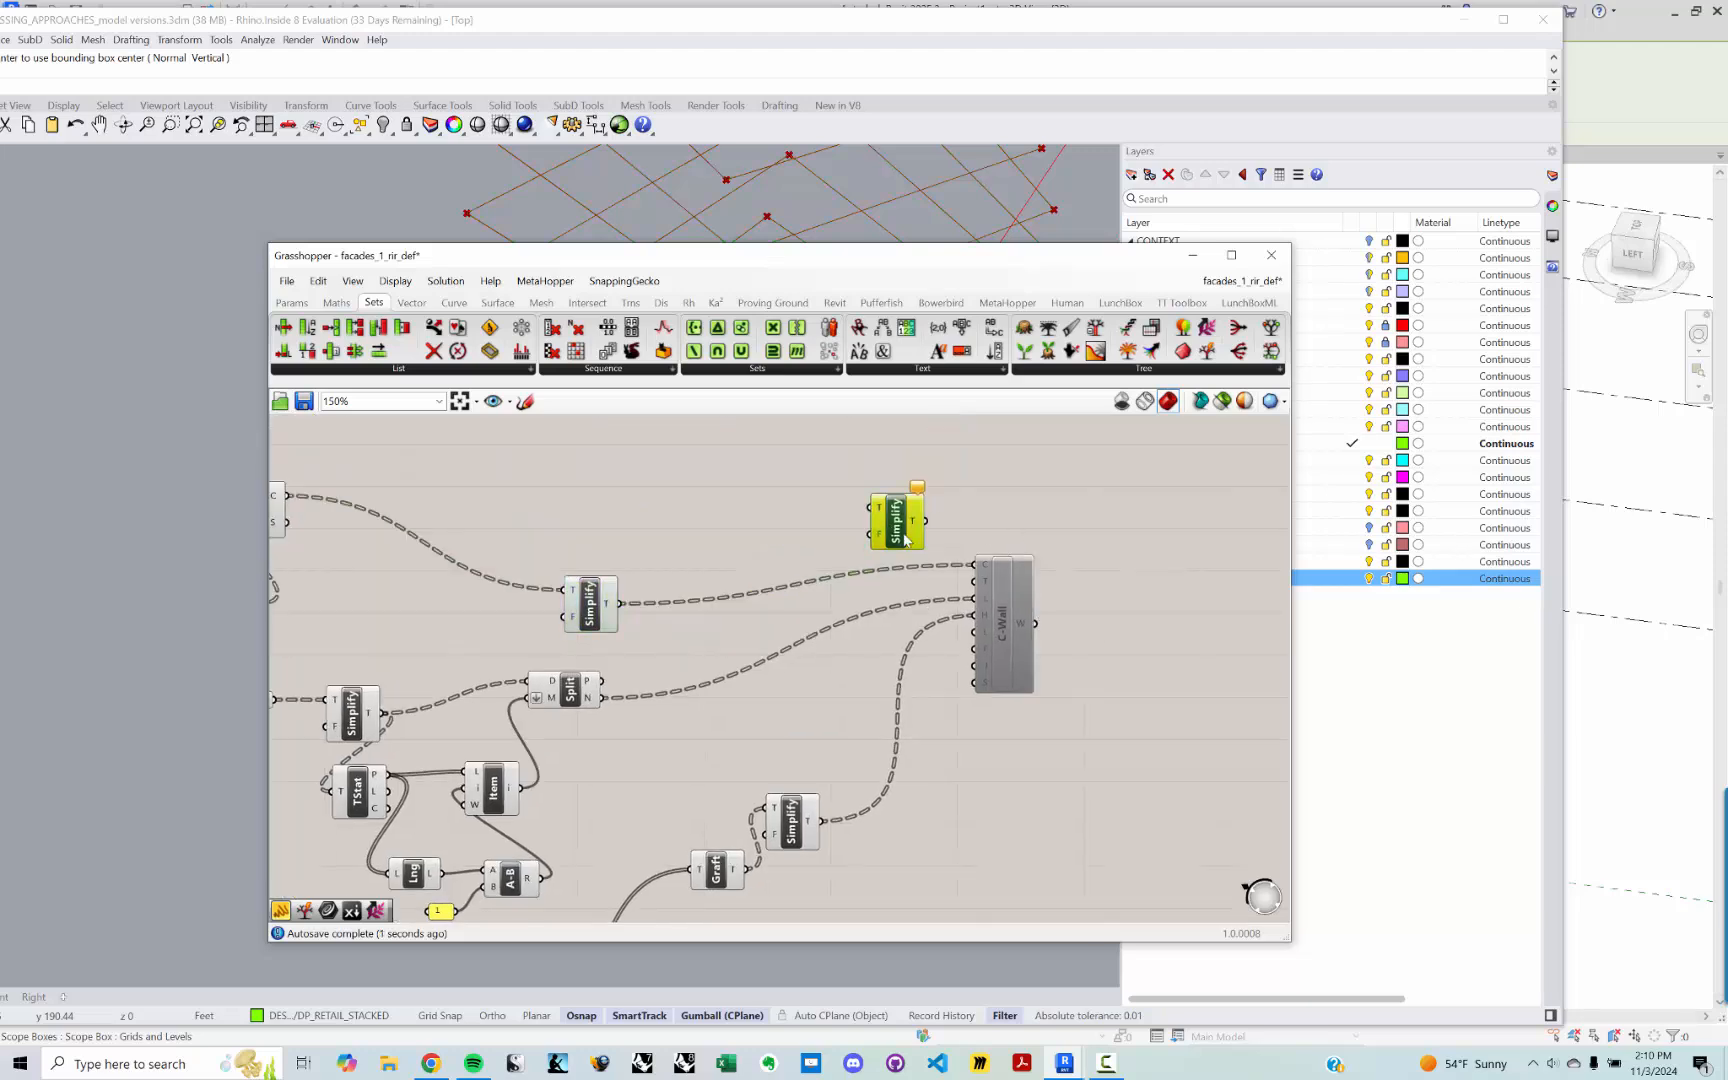
pyautogui.press('Delete')
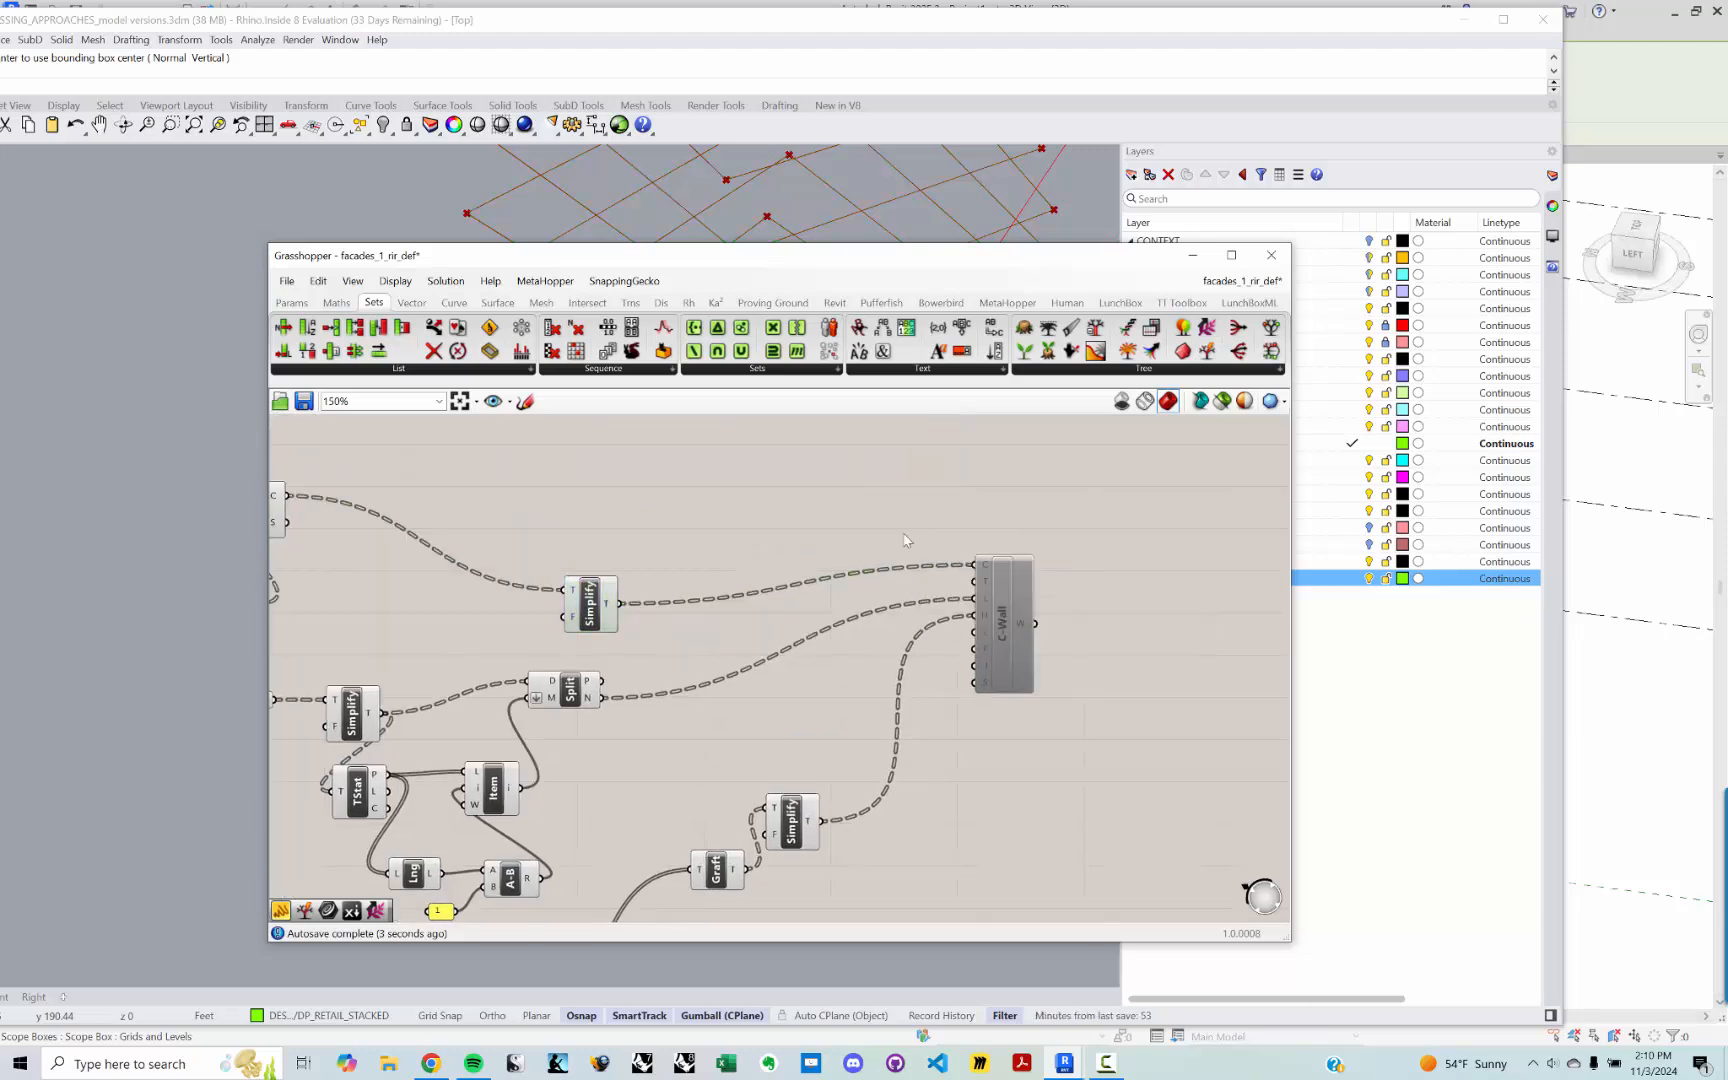
pyautogui.click(1004, 614)
pyautogui.rightClick(1004, 614)
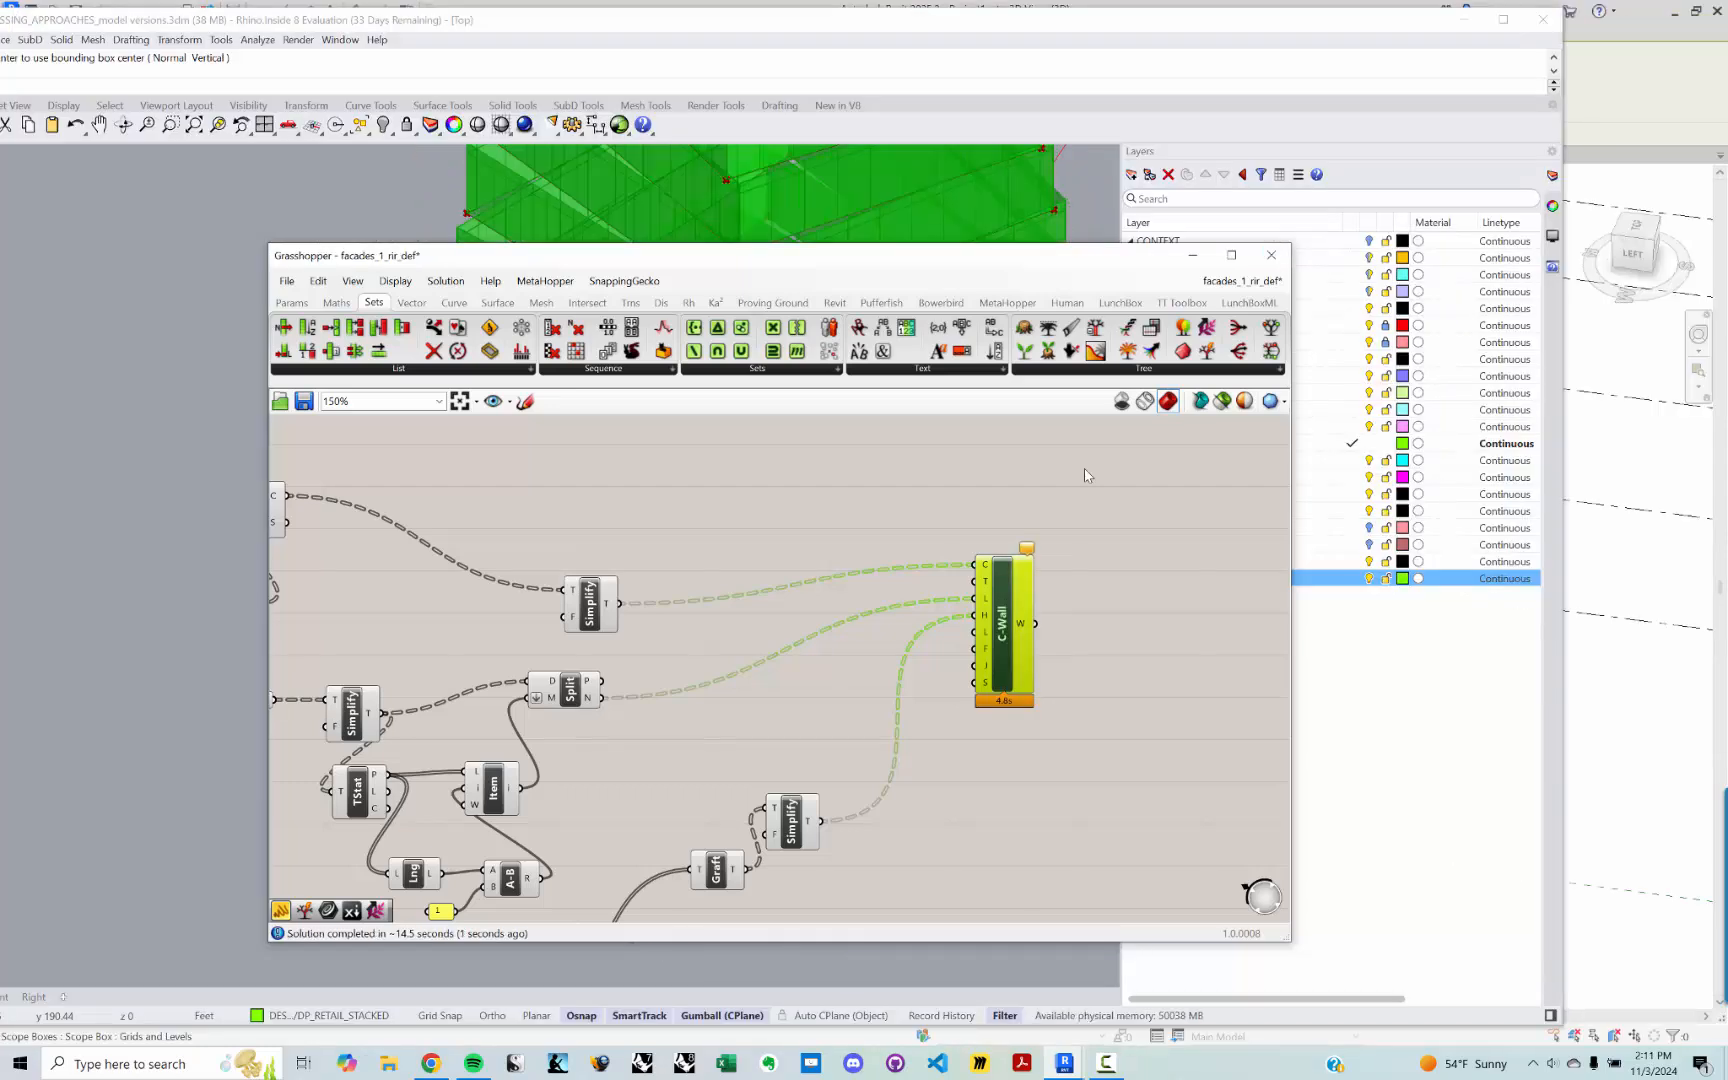
# Step: Minimize Grasshopper and inspect the curtain wall preview in Rhino, checking the walls floor by floor up the twisting tower
pyautogui.click(1192, 255)
pyautogui.scroll(-6, 563, 488)
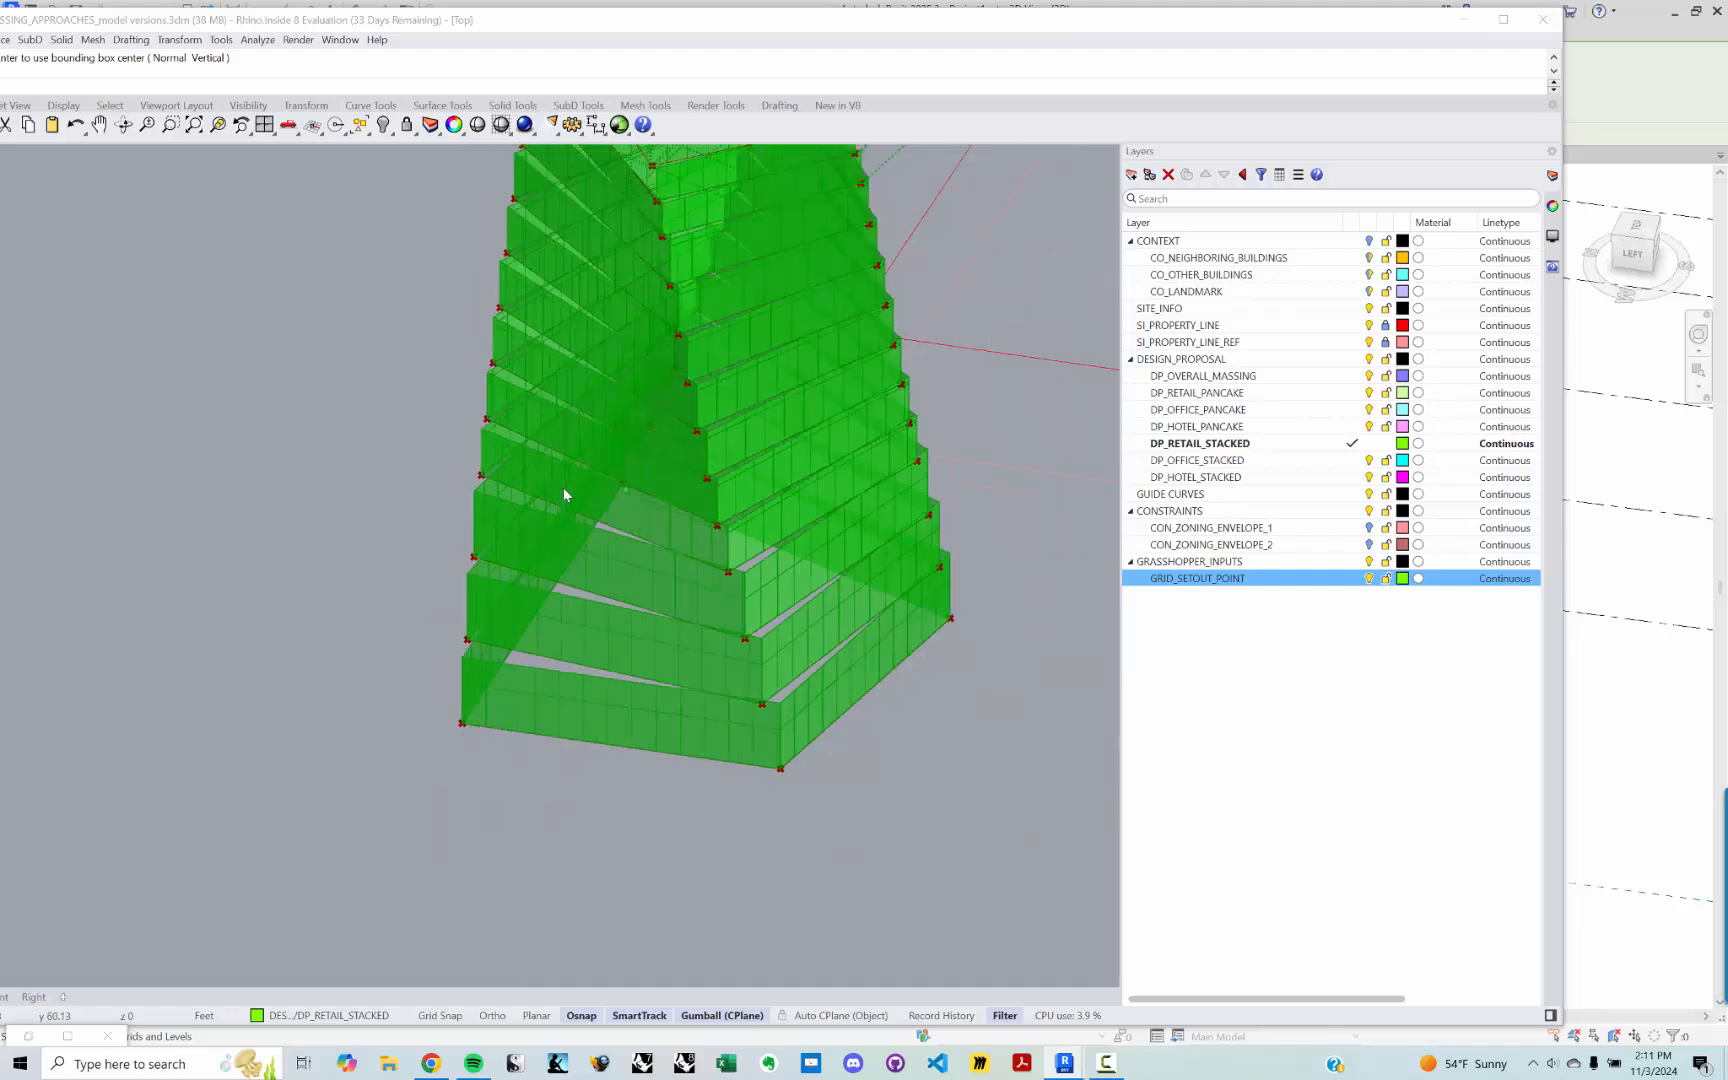
pyautogui.middleClick(555, 594)
pyautogui.keyDown('shift'); pyautogui.moveTo(610, 784); pyautogui.dragTo(610, 841, button='right'); pyautogui.keyUp('shift')
pyautogui.scroll(-2, 656, 544)
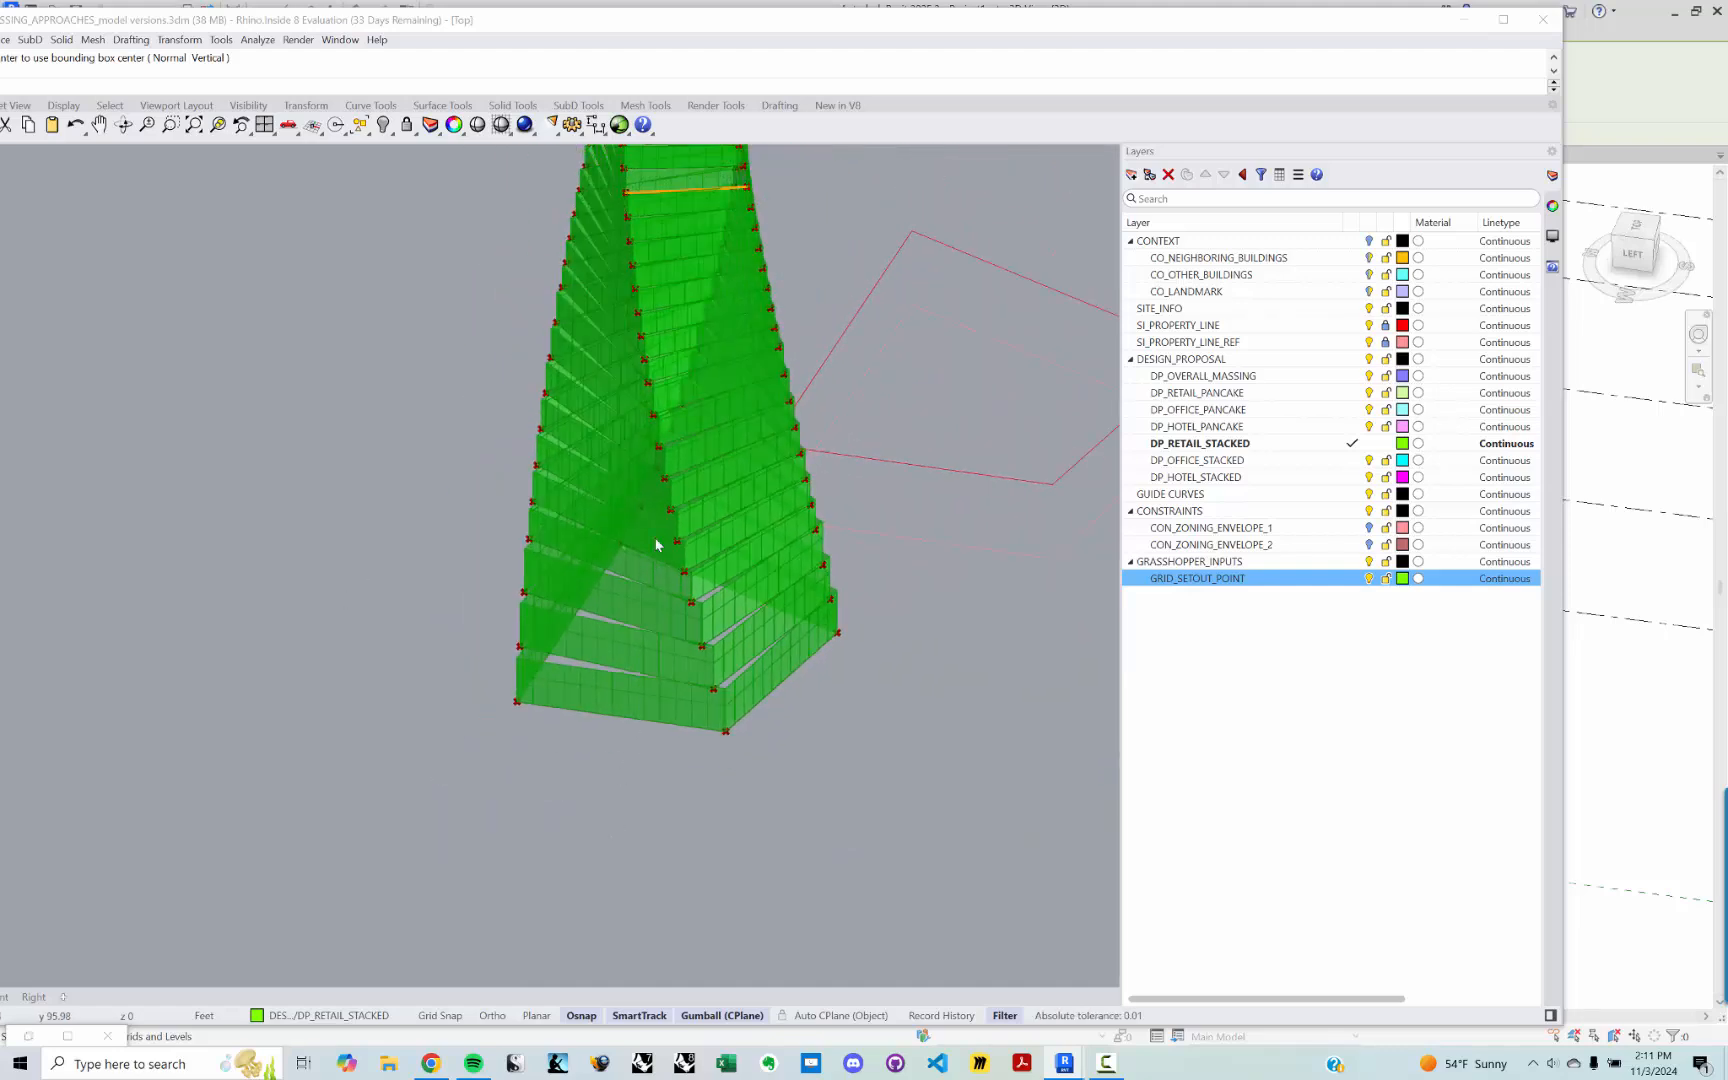
pyautogui.moveTo(652, 320); pyautogui.dragTo(717, 258, button='right')
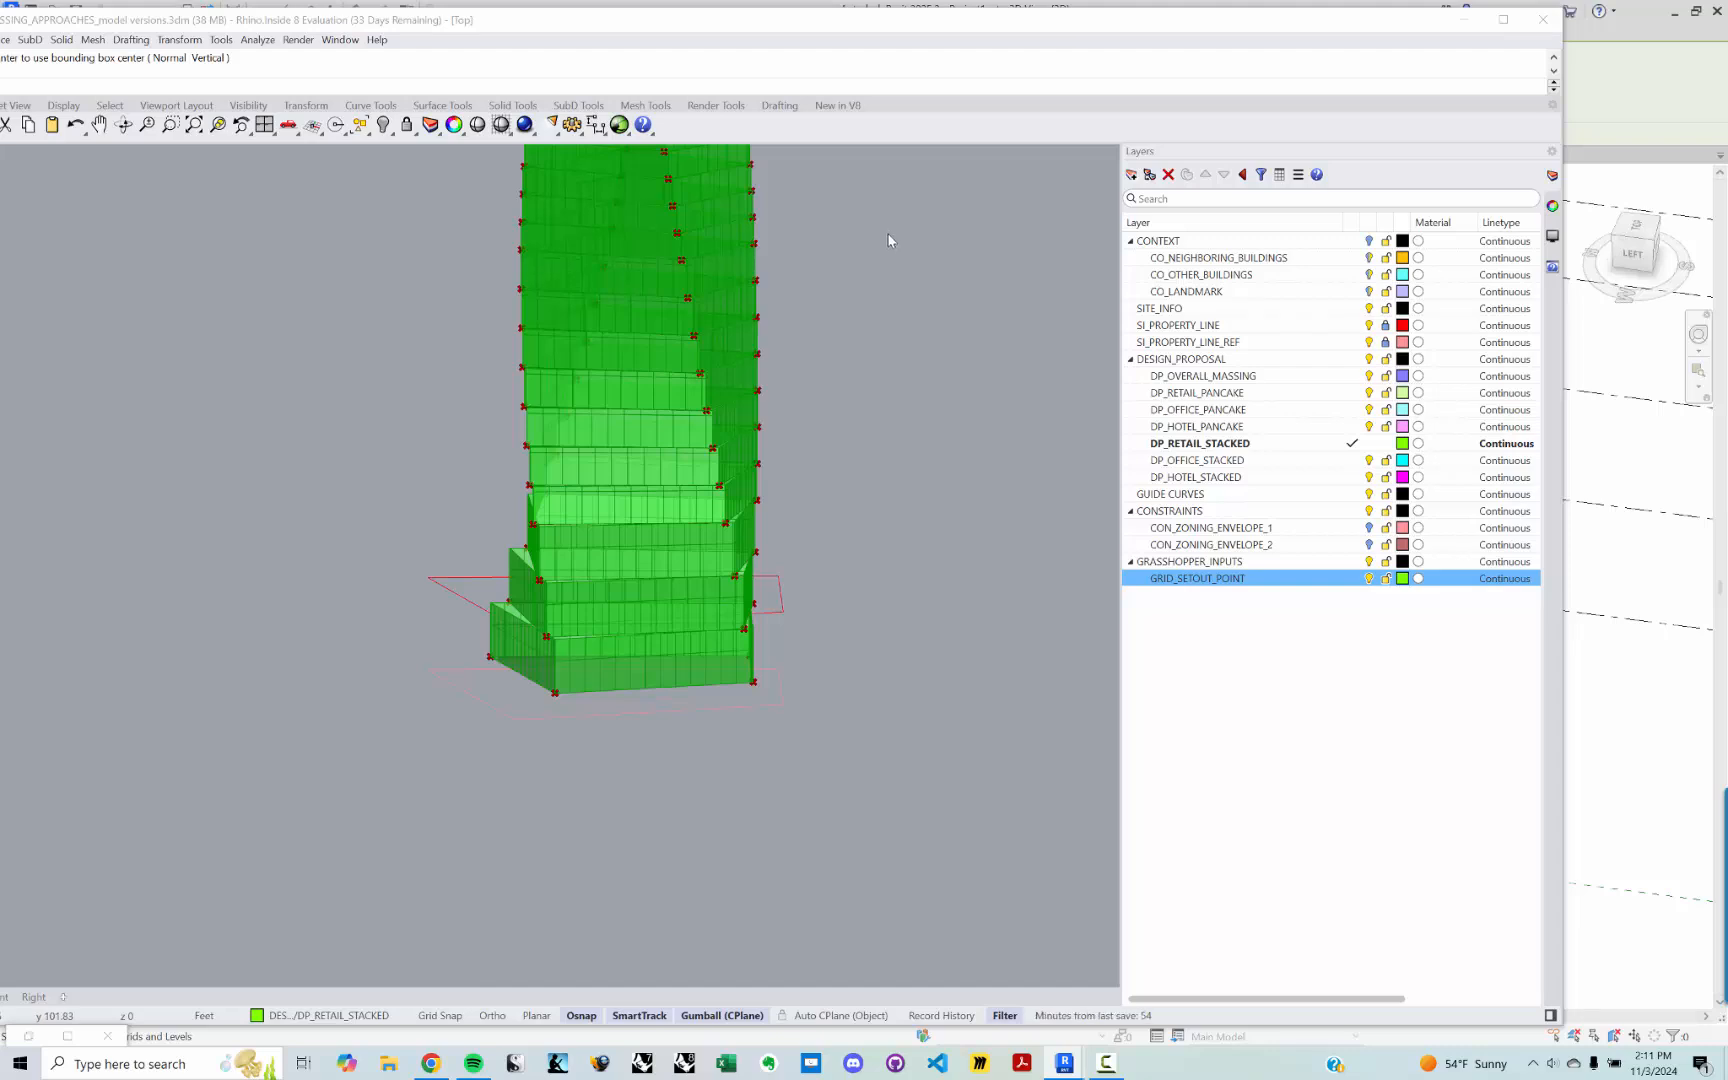
pyautogui.keyDown('shift'); pyautogui.moveTo(875, 258); pyautogui.dragTo(932, 628, button='right'); pyautogui.keyUp('shift')
pyautogui.moveTo(891, 420); pyautogui.dragTo(860, 497, button='right')
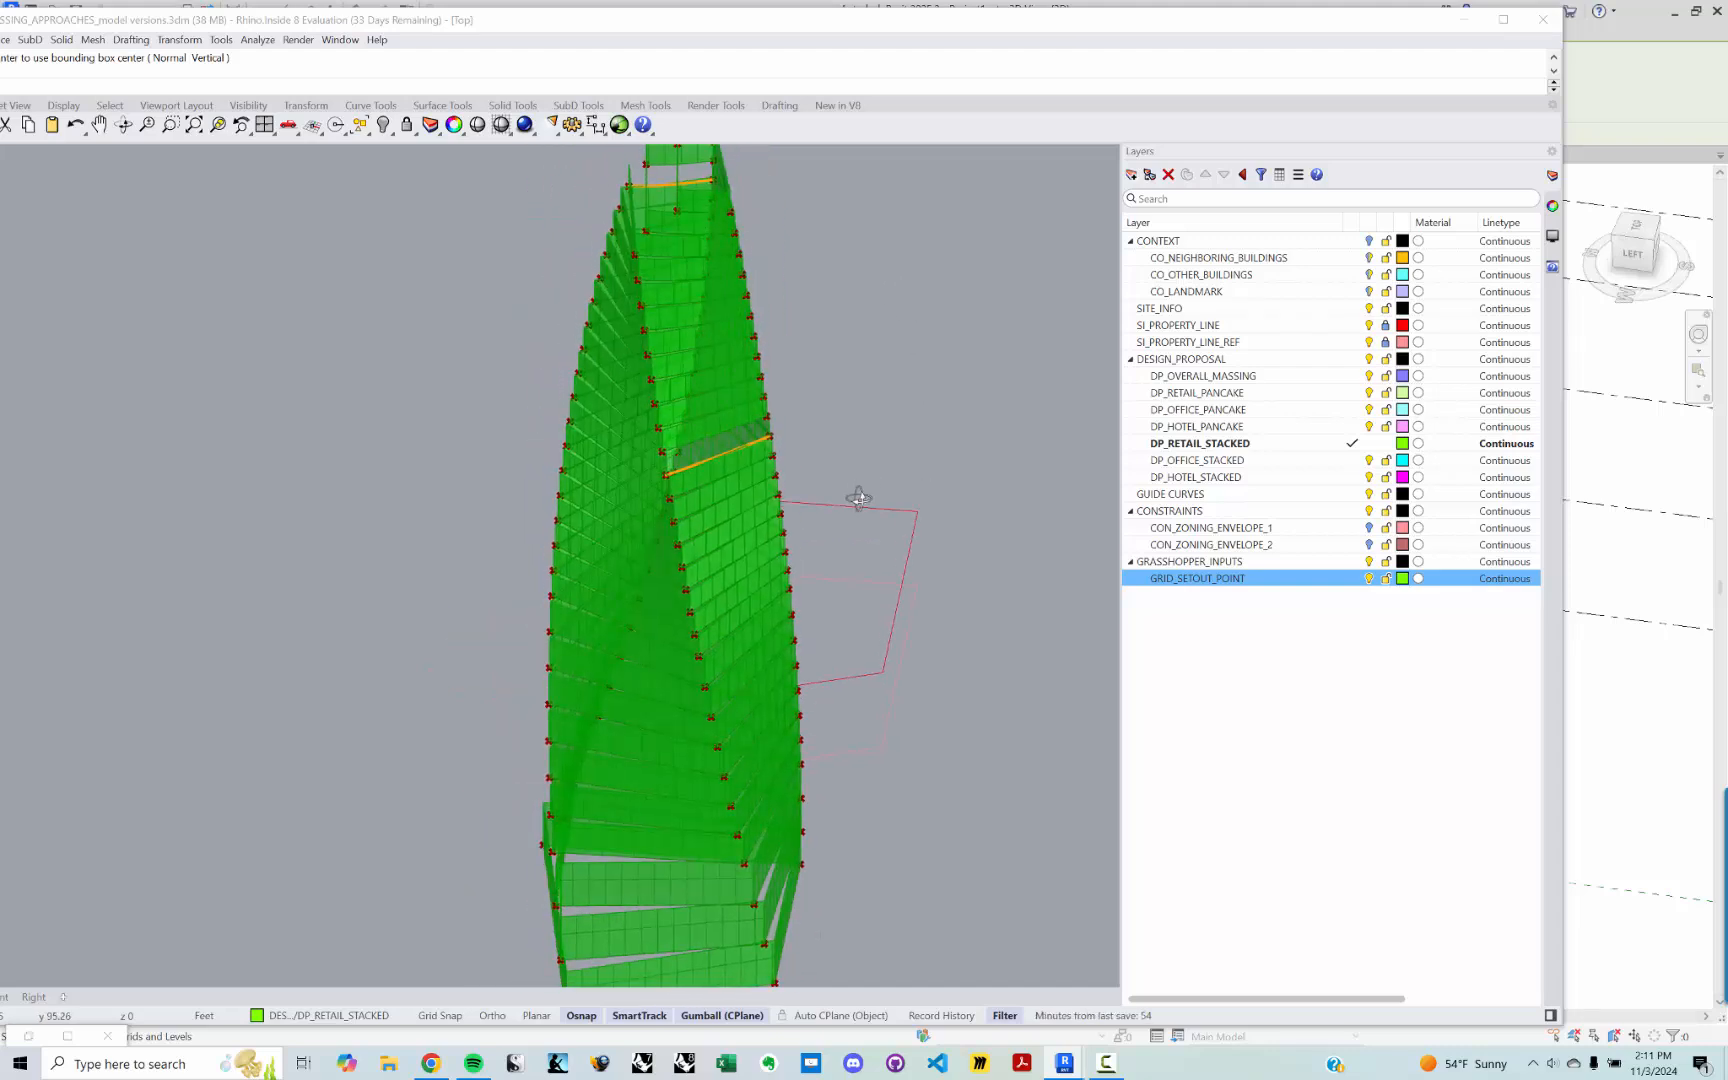
pyautogui.scroll(9, 655, 477)
pyautogui.scroll(-8, 700, 530)
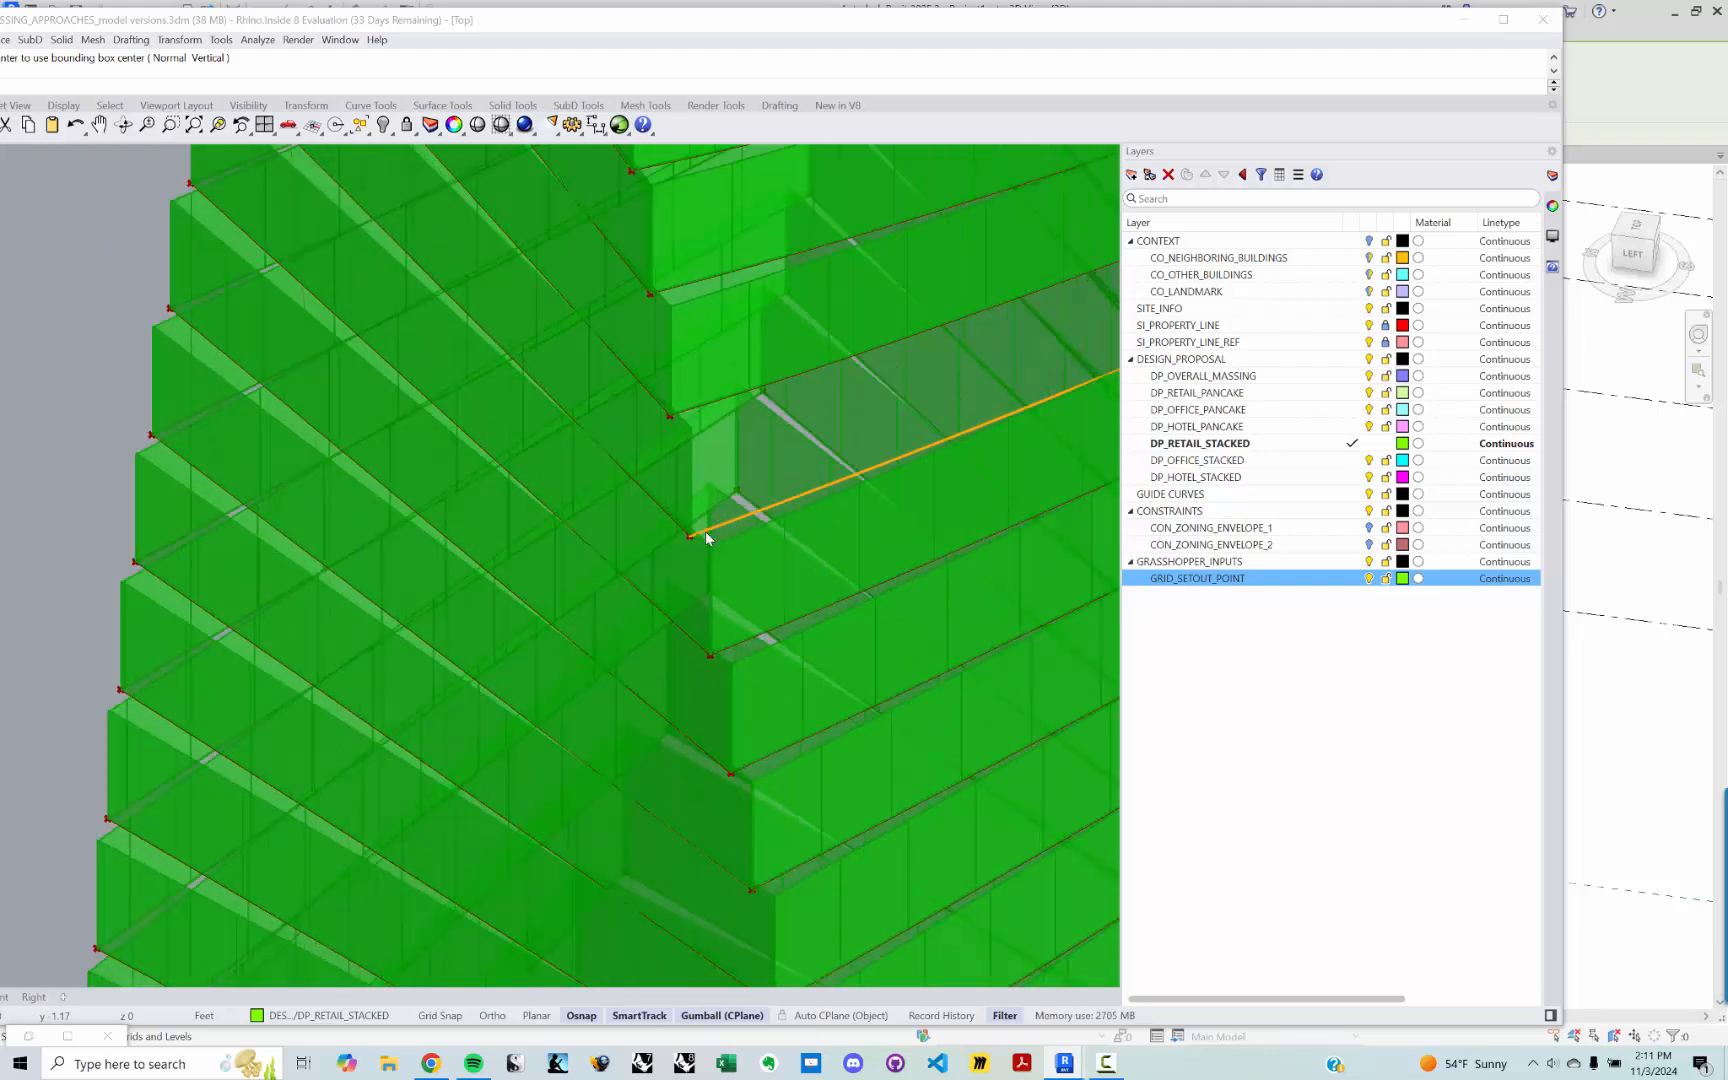
pyautogui.moveTo(783, 430); pyautogui.dragTo(741, 567, button='right')
pyautogui.scroll(10, 509, 680)
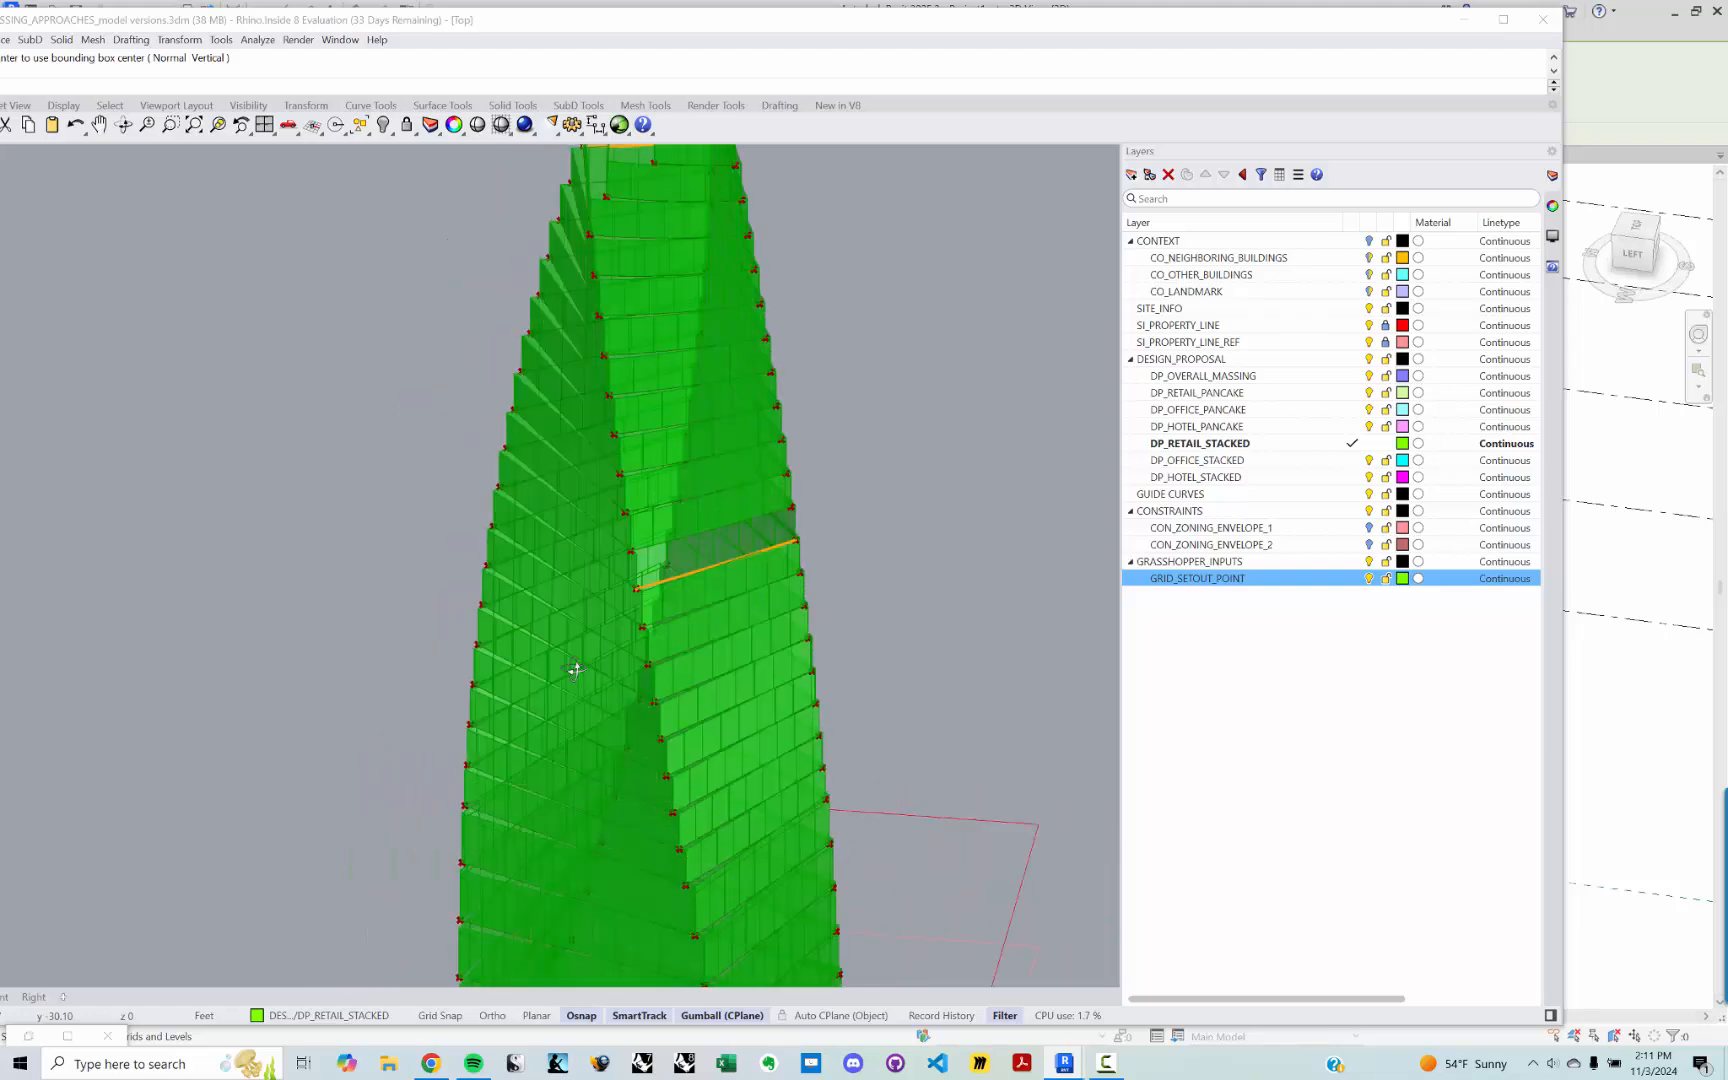
pyautogui.scroll(-1, 695, 610)
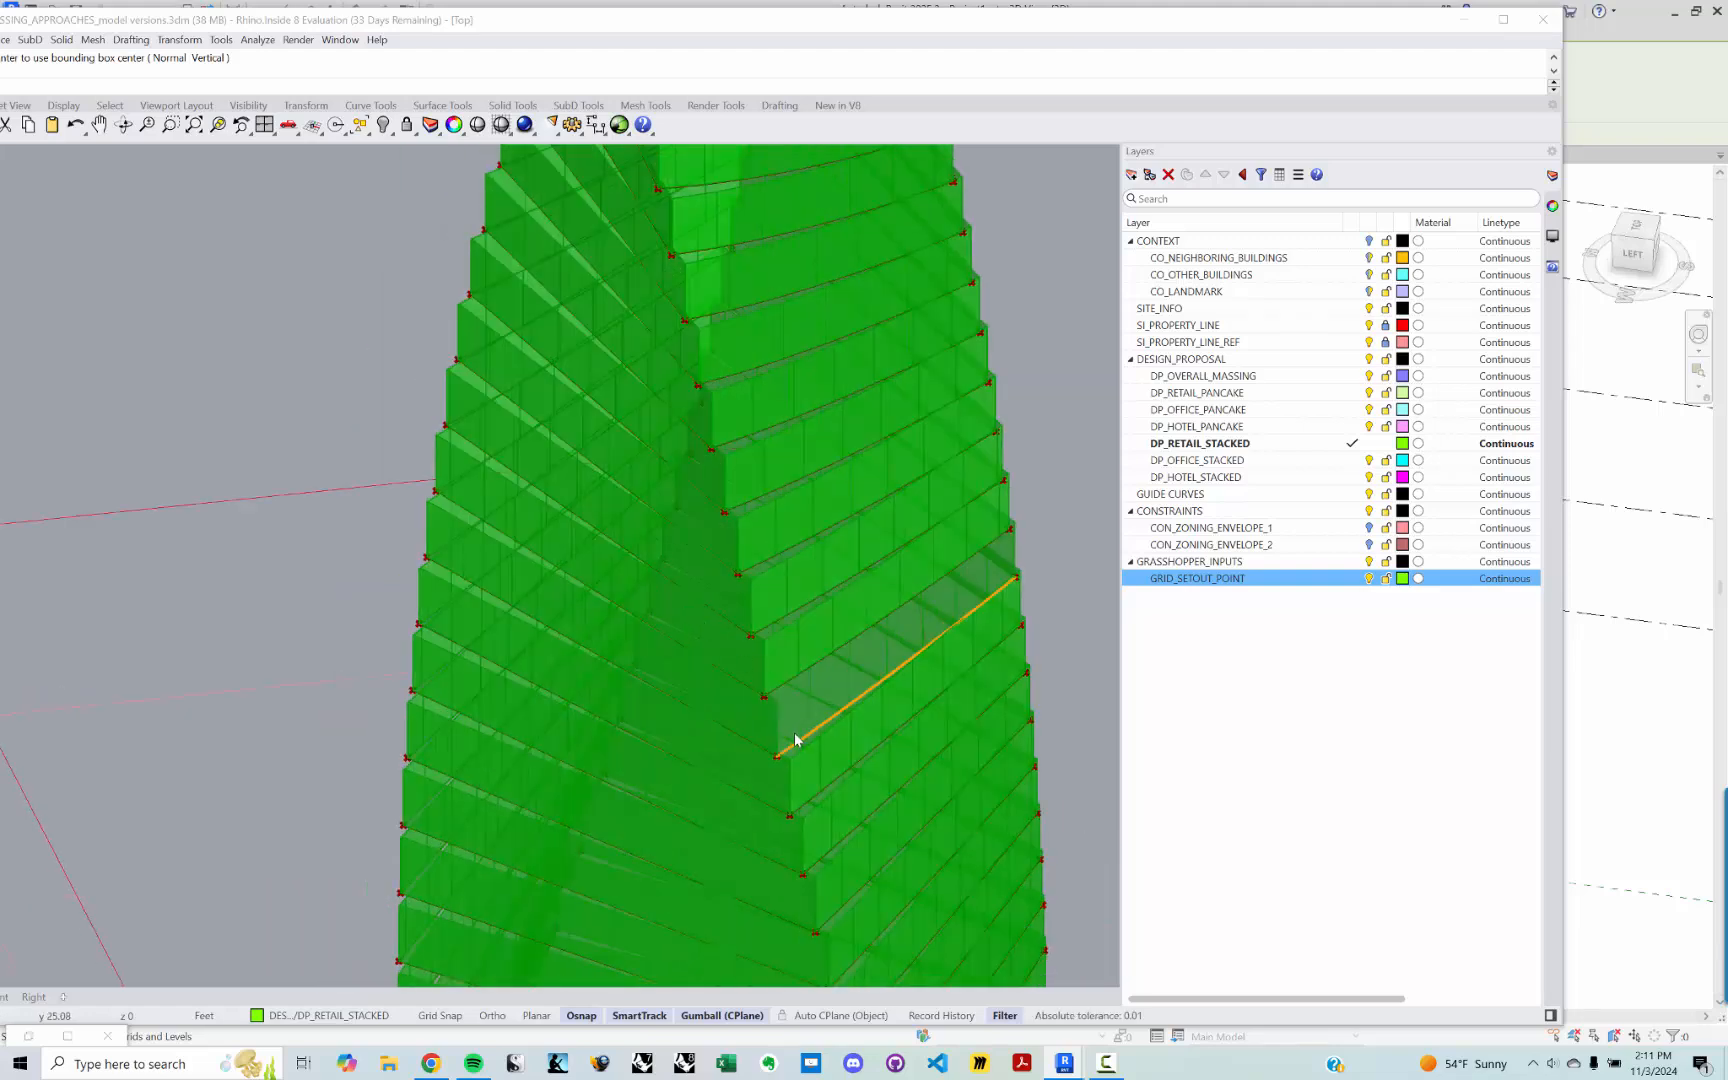
pyautogui.scroll(-6, 795, 740)
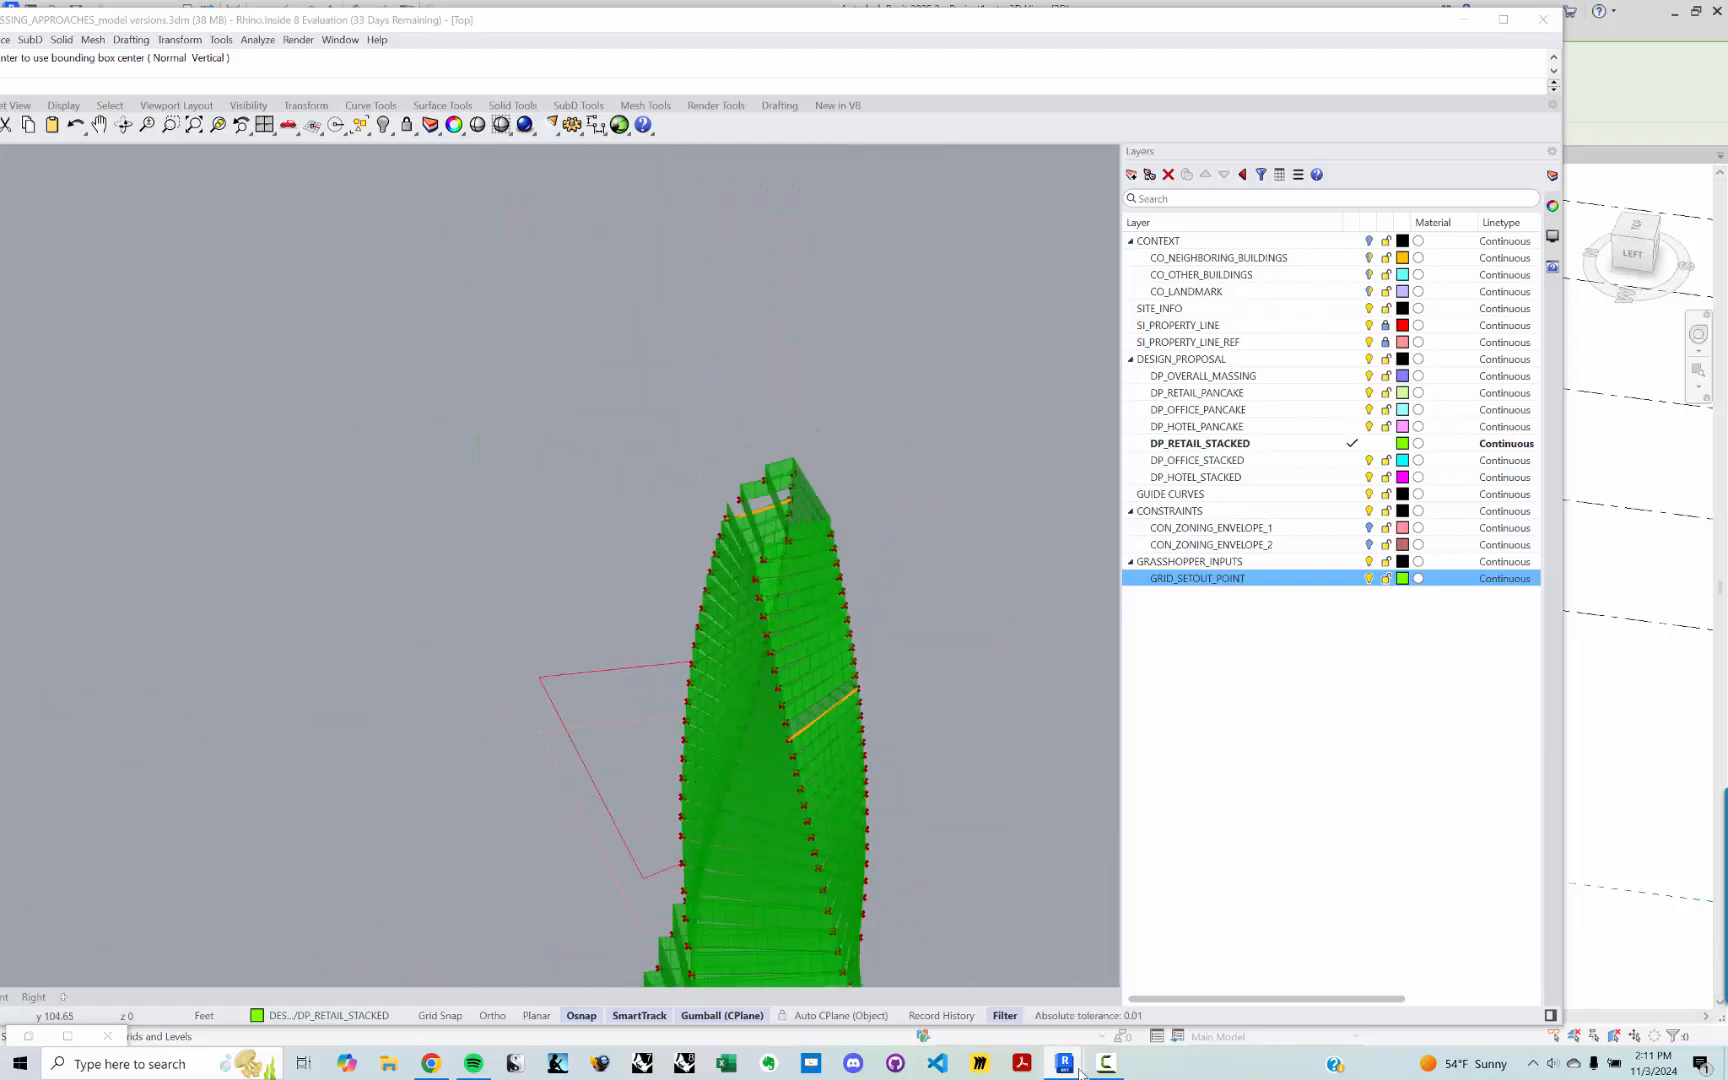
# Step: Switch to the Revit 3D view and examine how the curtain walls meet the floor slab edges at the tower's corners
pyautogui.moveTo(1068, 1068)
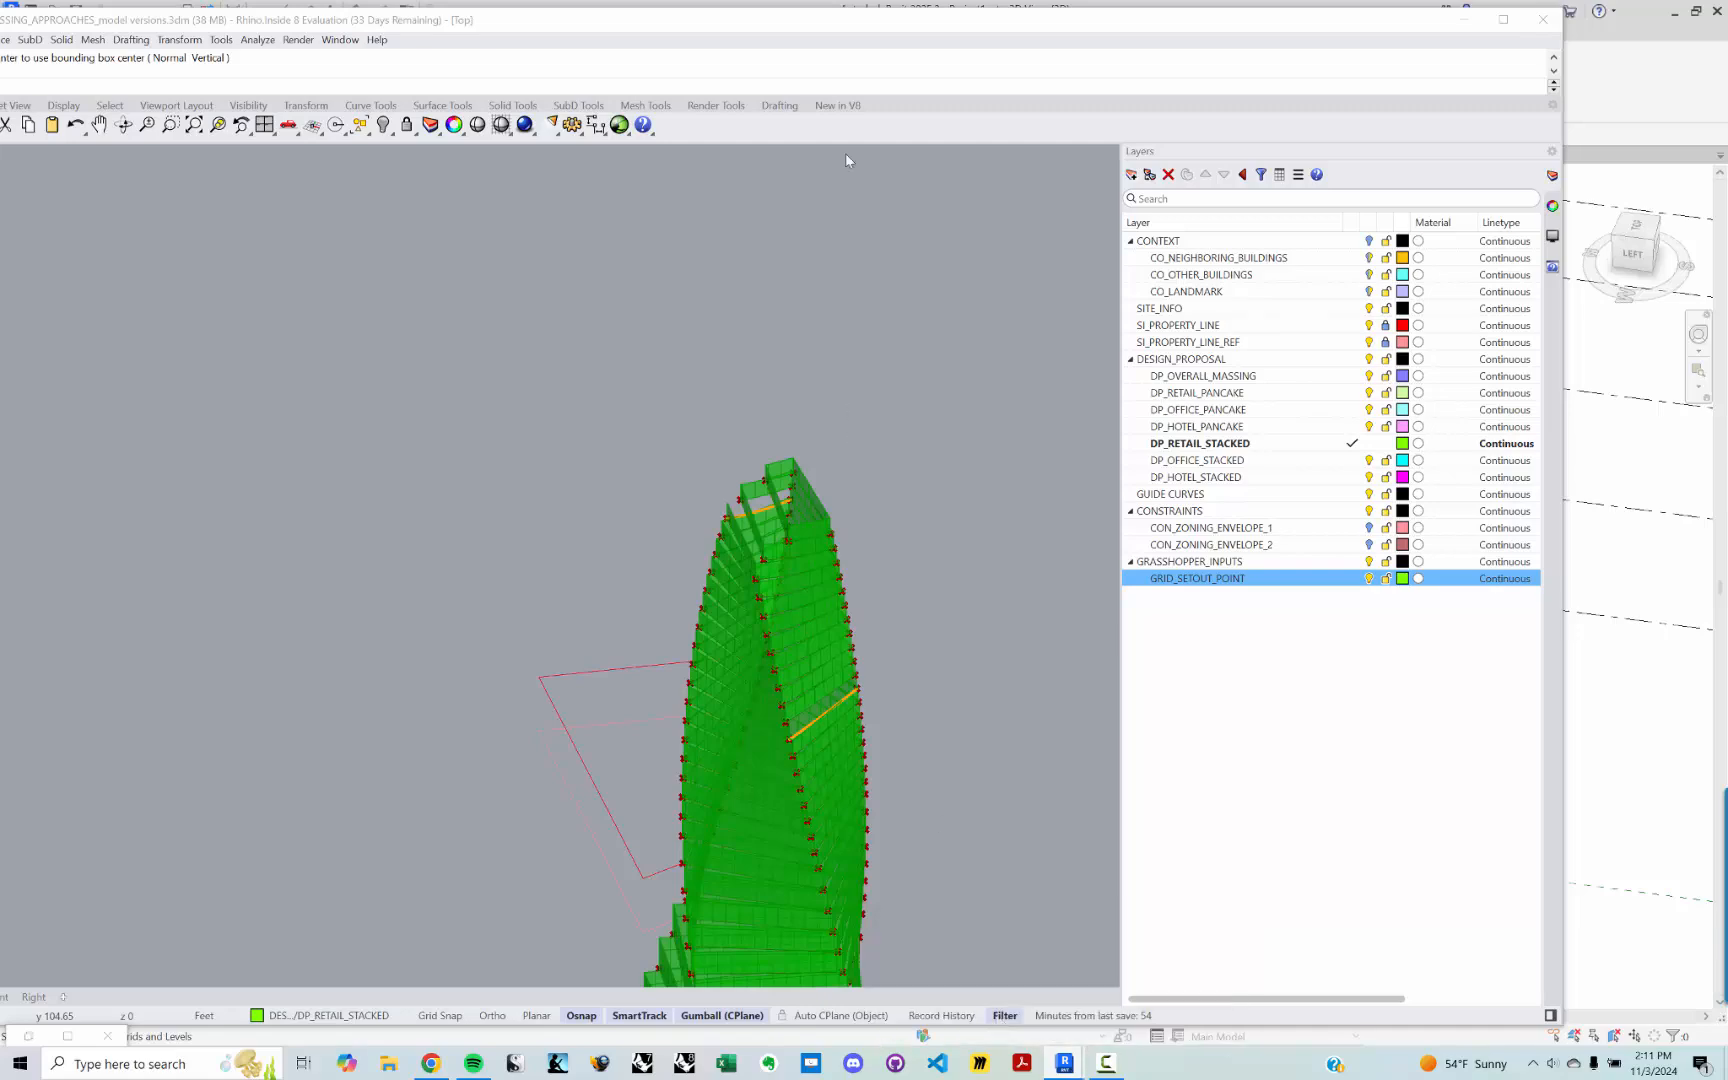
pyautogui.moveTo(1177, 33); pyautogui.dragTo(985, 0)
pyautogui.scroll(-3, 1008, 640)
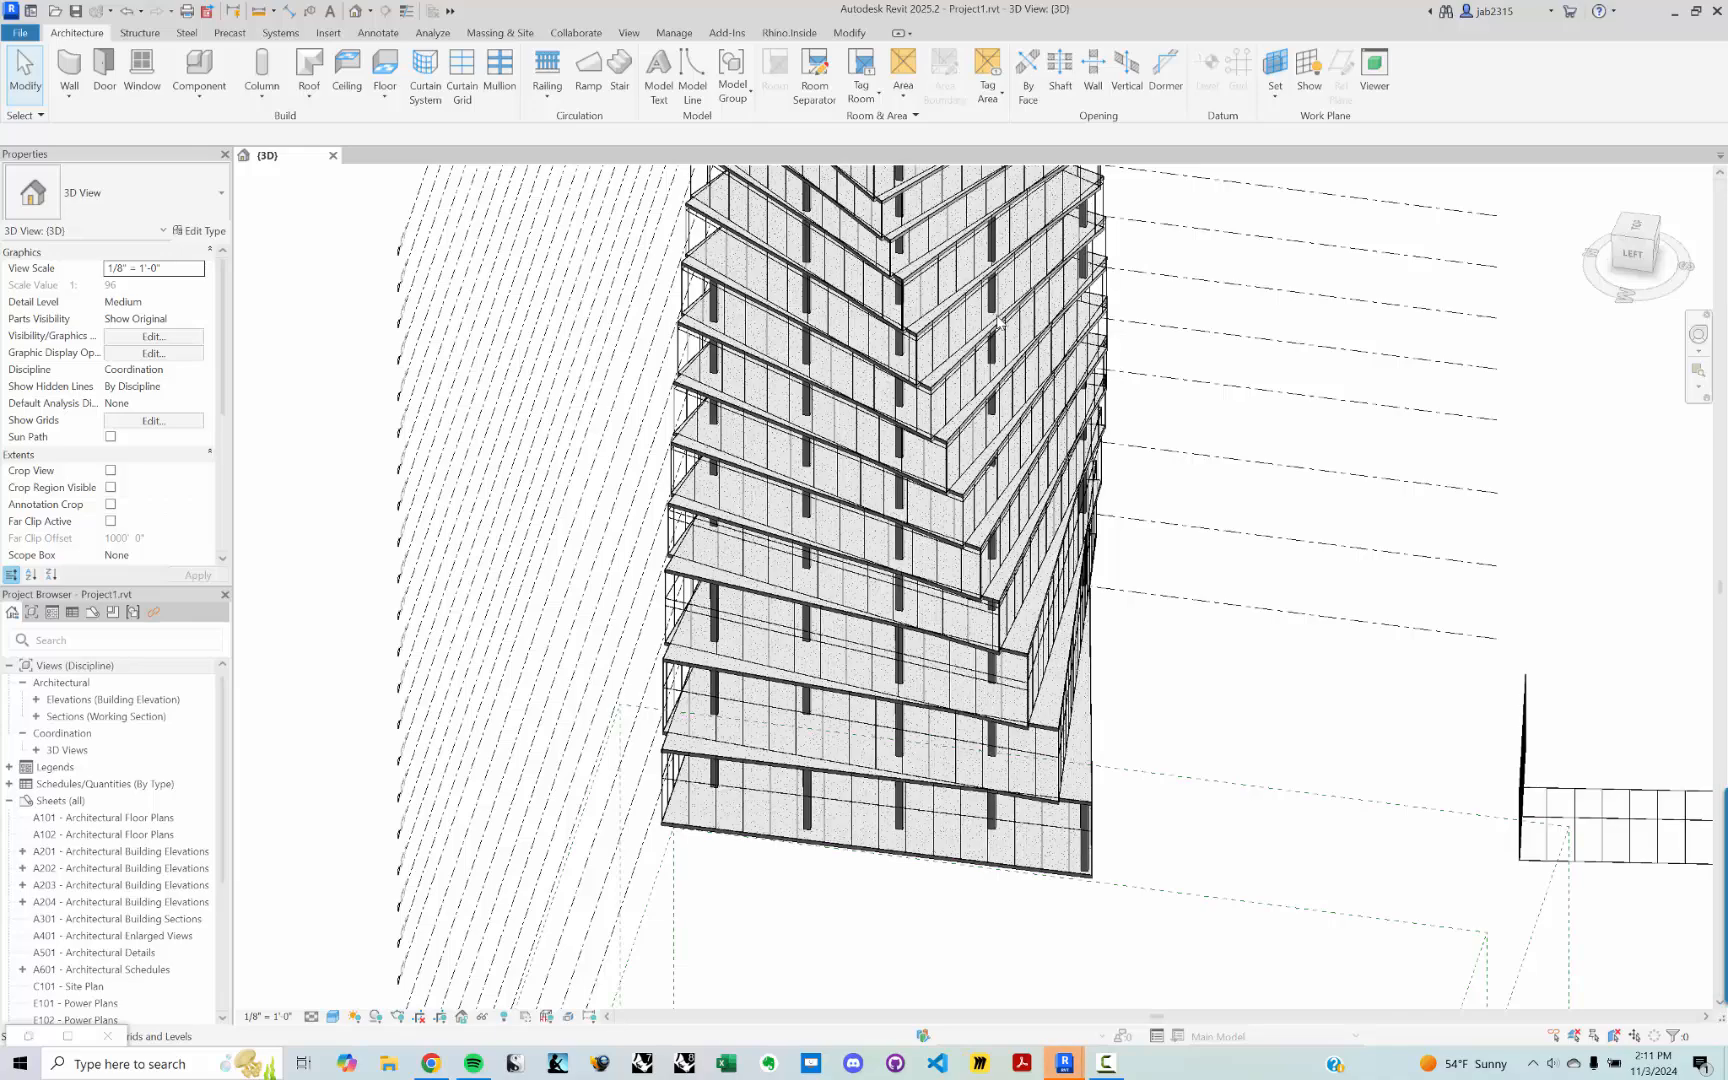
pyautogui.scroll(3, 950, 600)
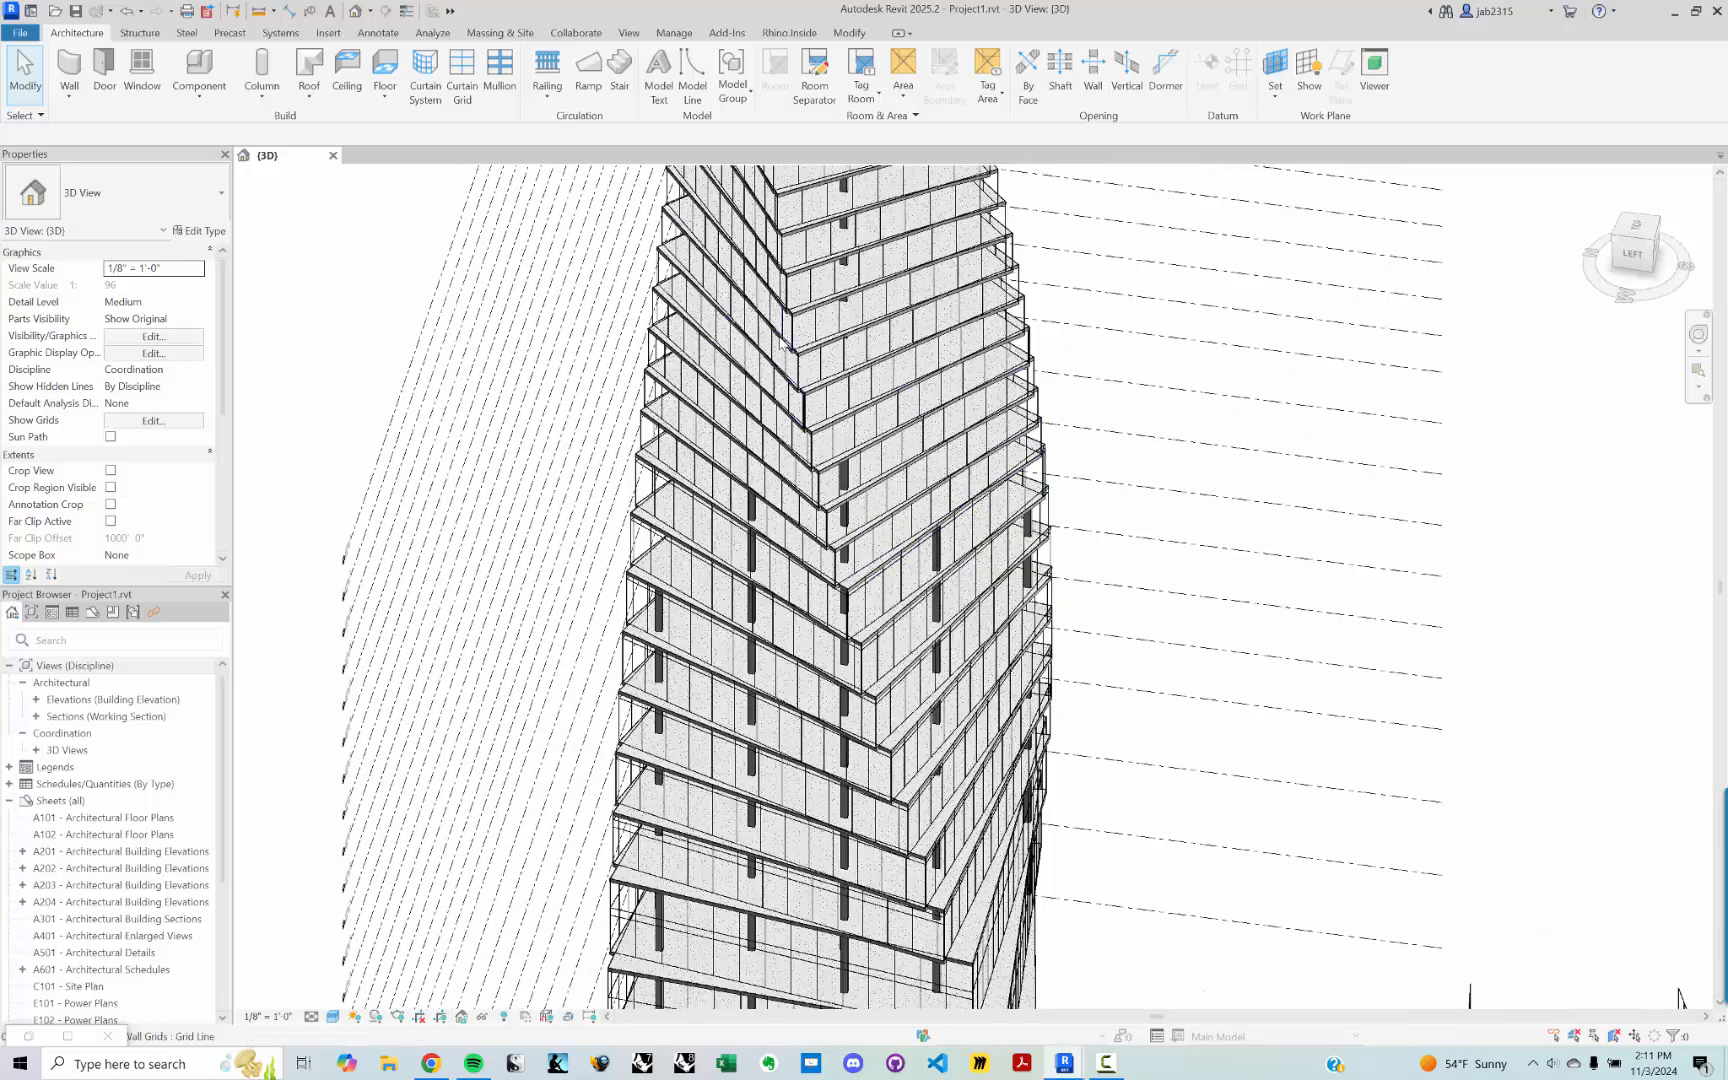
pyautogui.scroll(4, 787, 366)
pyautogui.scroll(1, 708, 460)
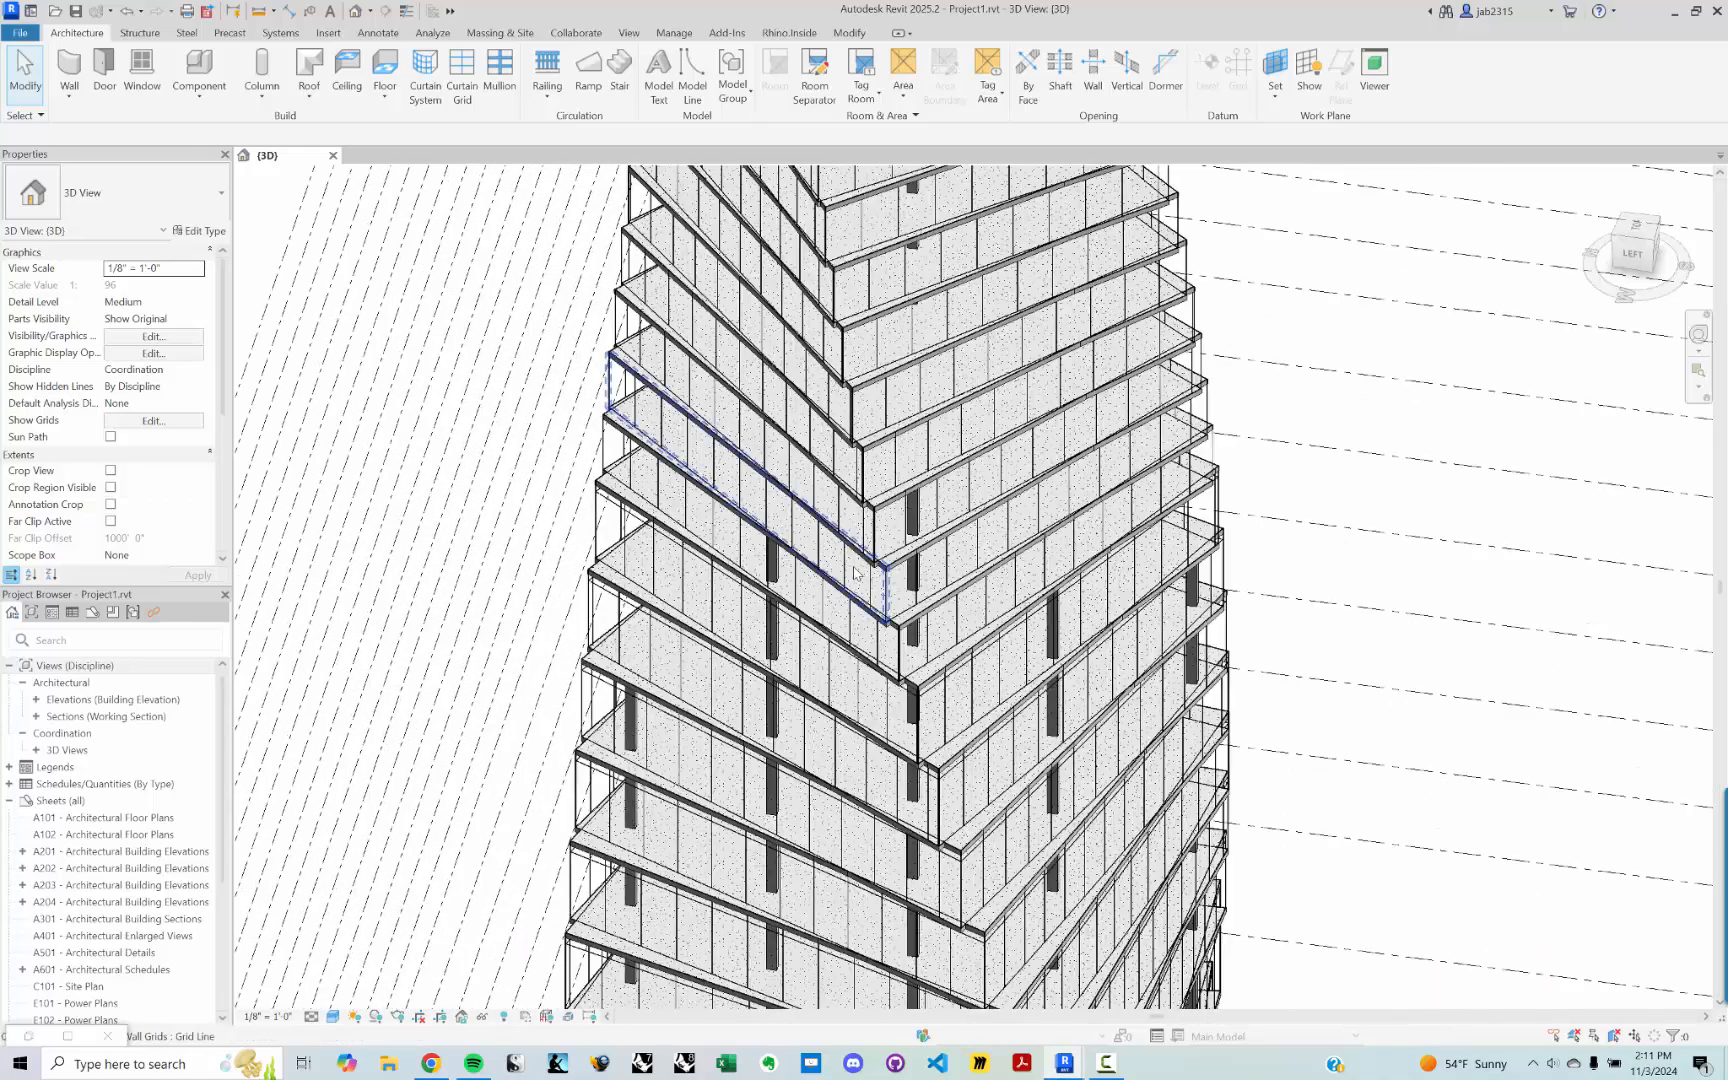
pyautogui.scroll(-6, 869, 536)
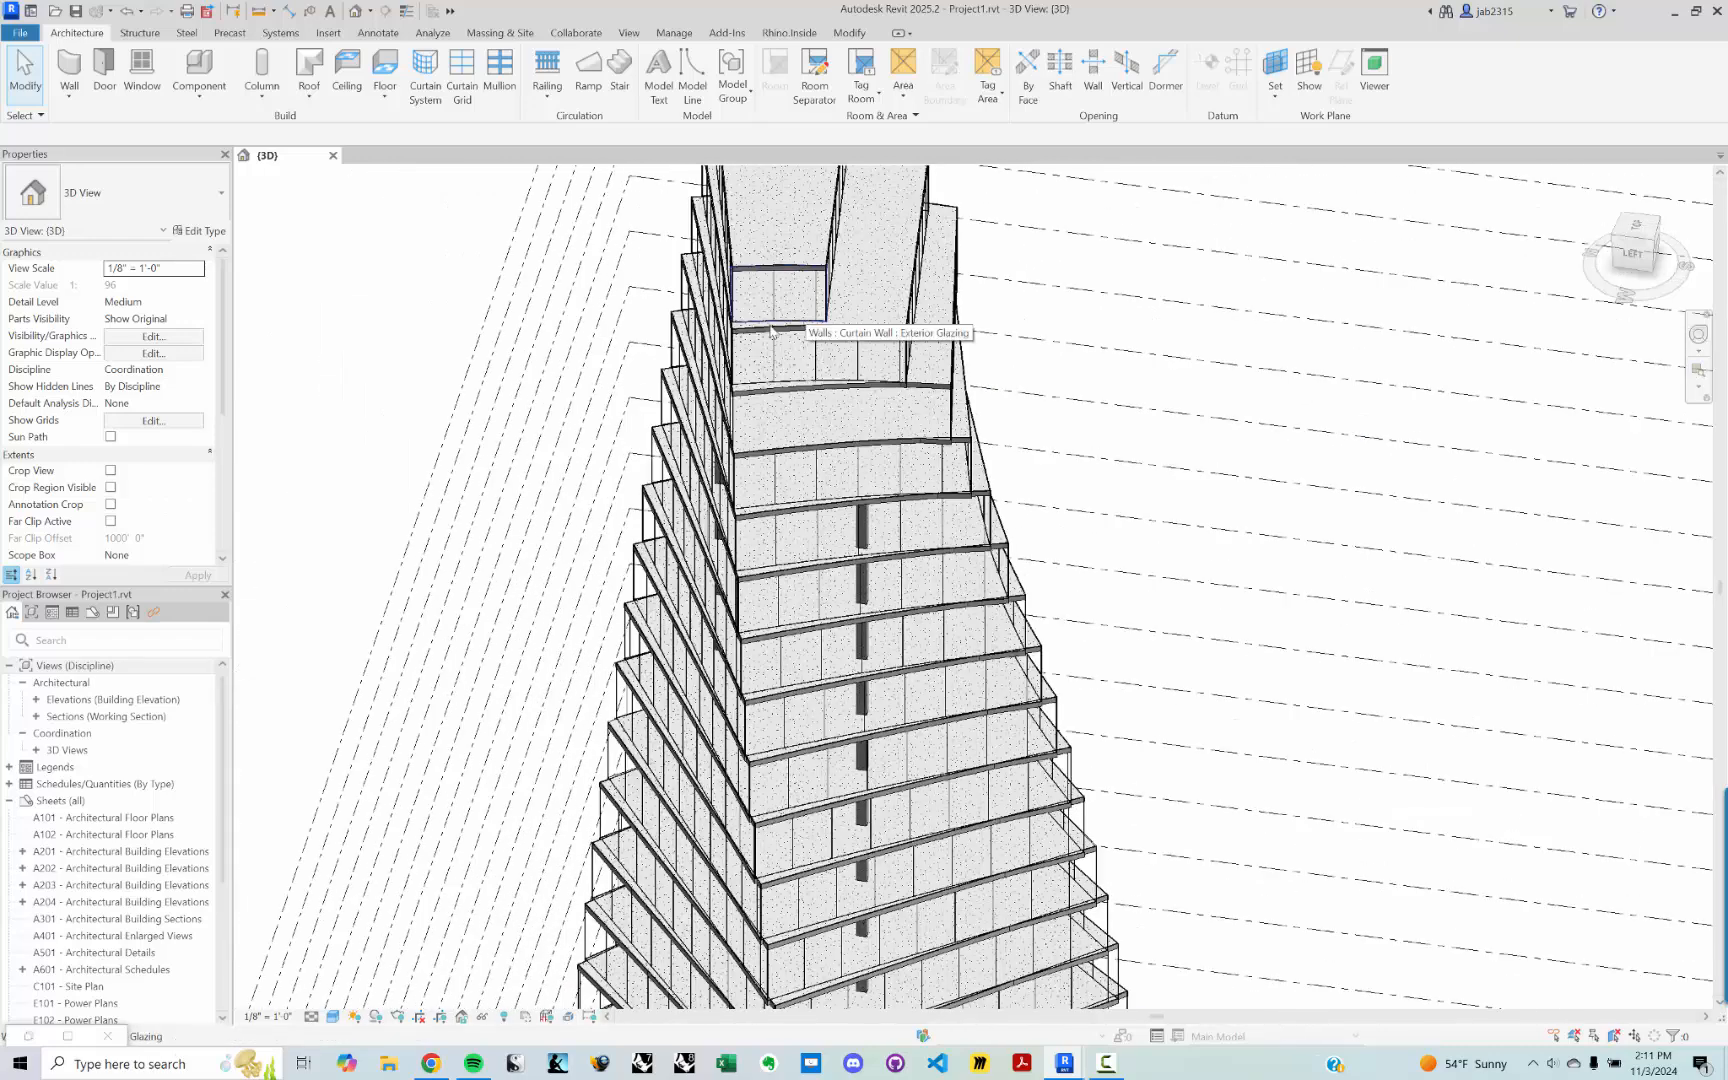
pyautogui.scroll(2, 855, 648)
pyautogui.scroll(5, 856, 648)
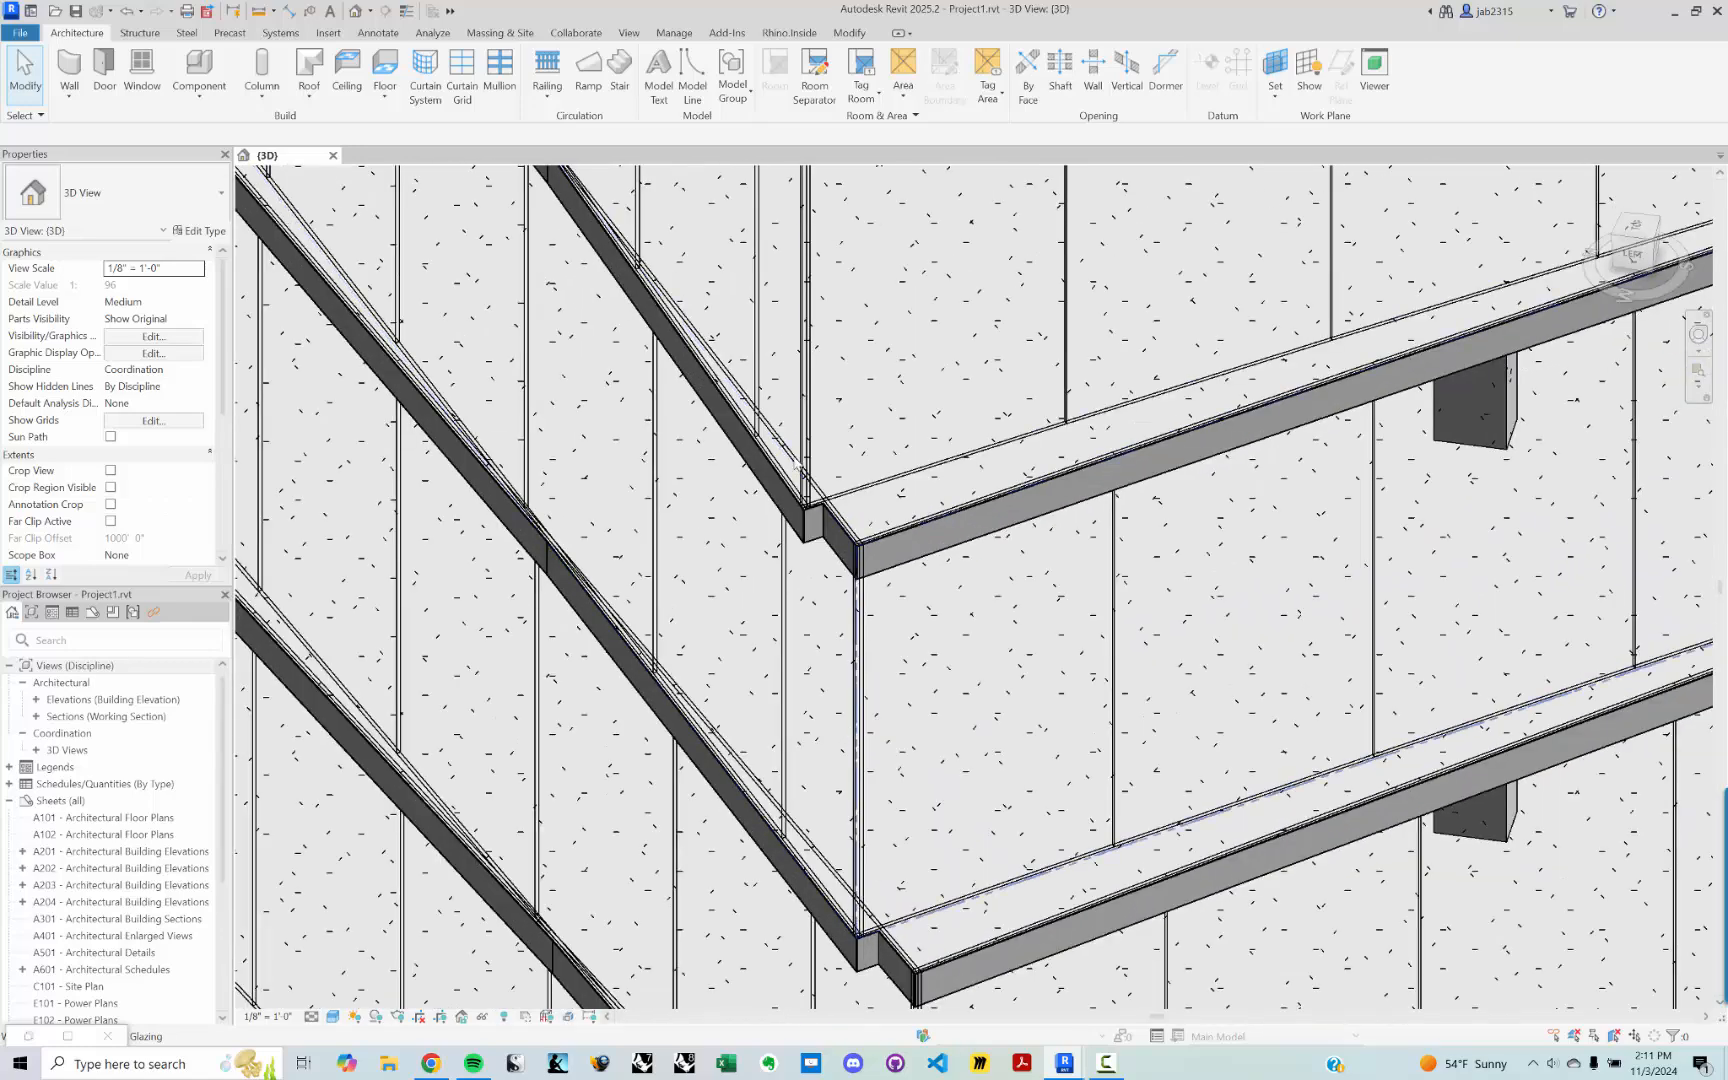
pyautogui.scroll(-5, 817, 450)
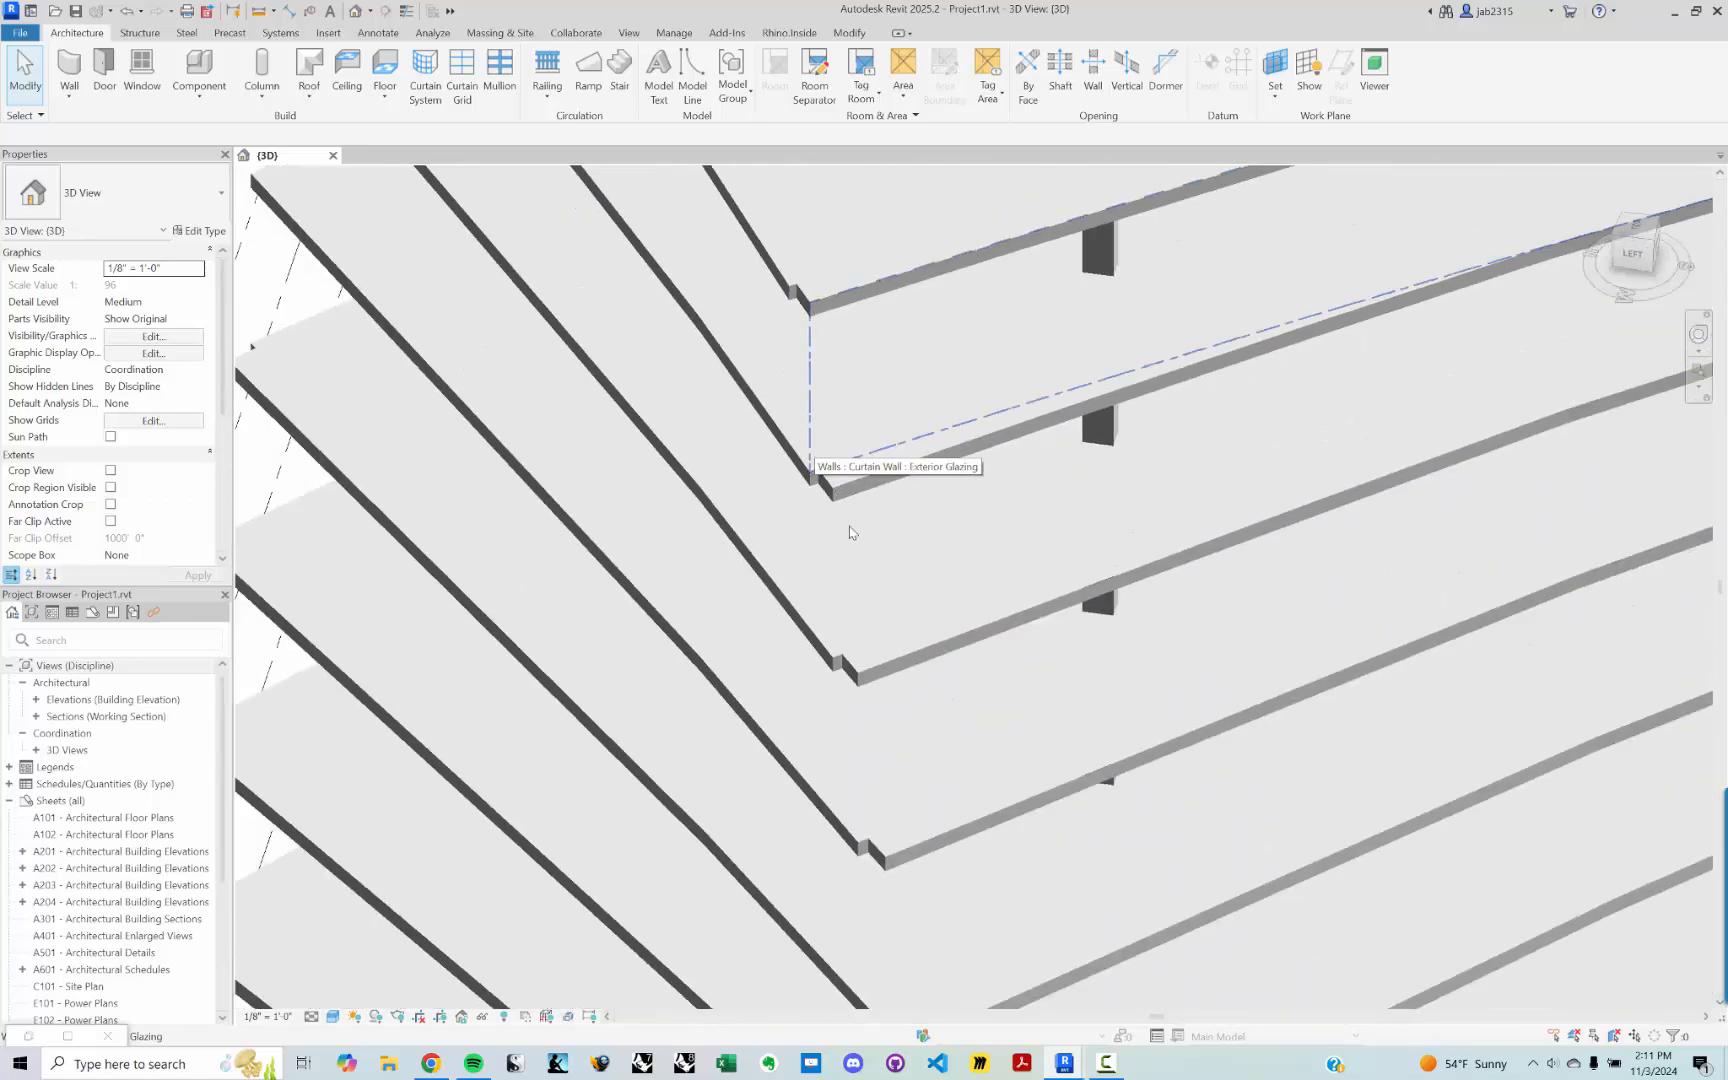
pyautogui.scroll(2, 848, 500)
pyautogui.scroll(1, 848, 500)
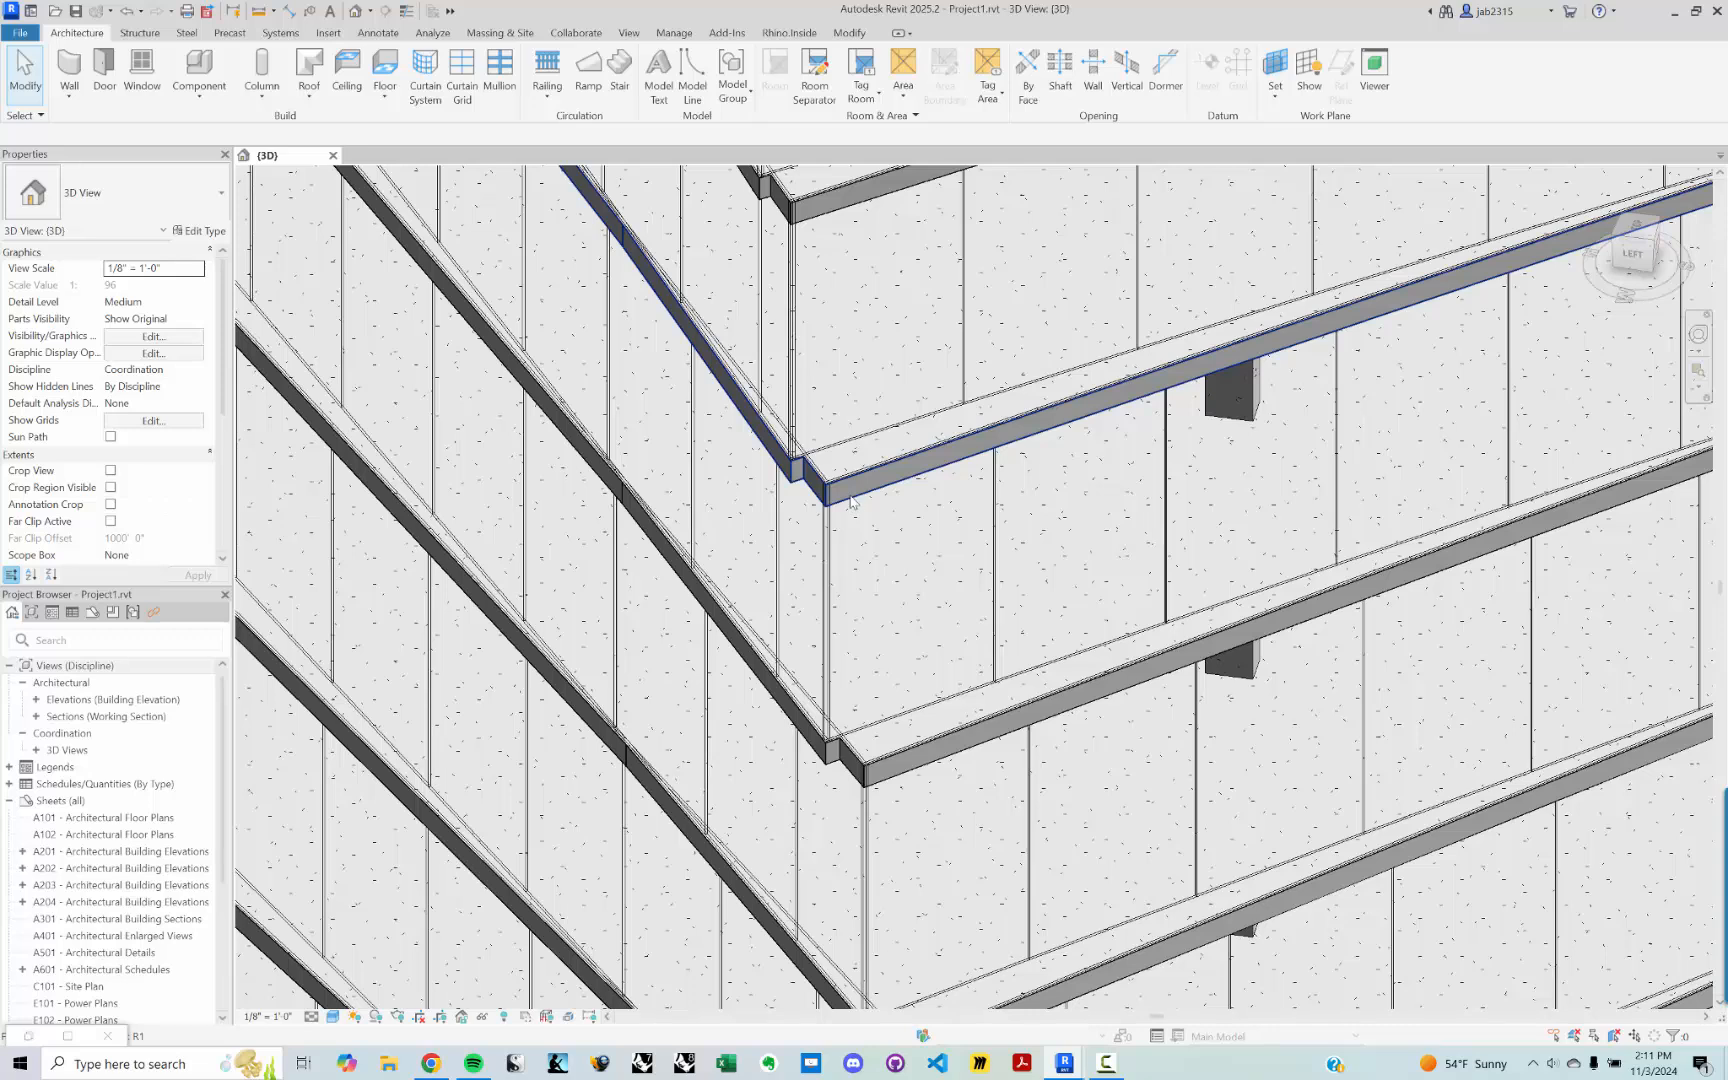
pyautogui.click(728, 490)
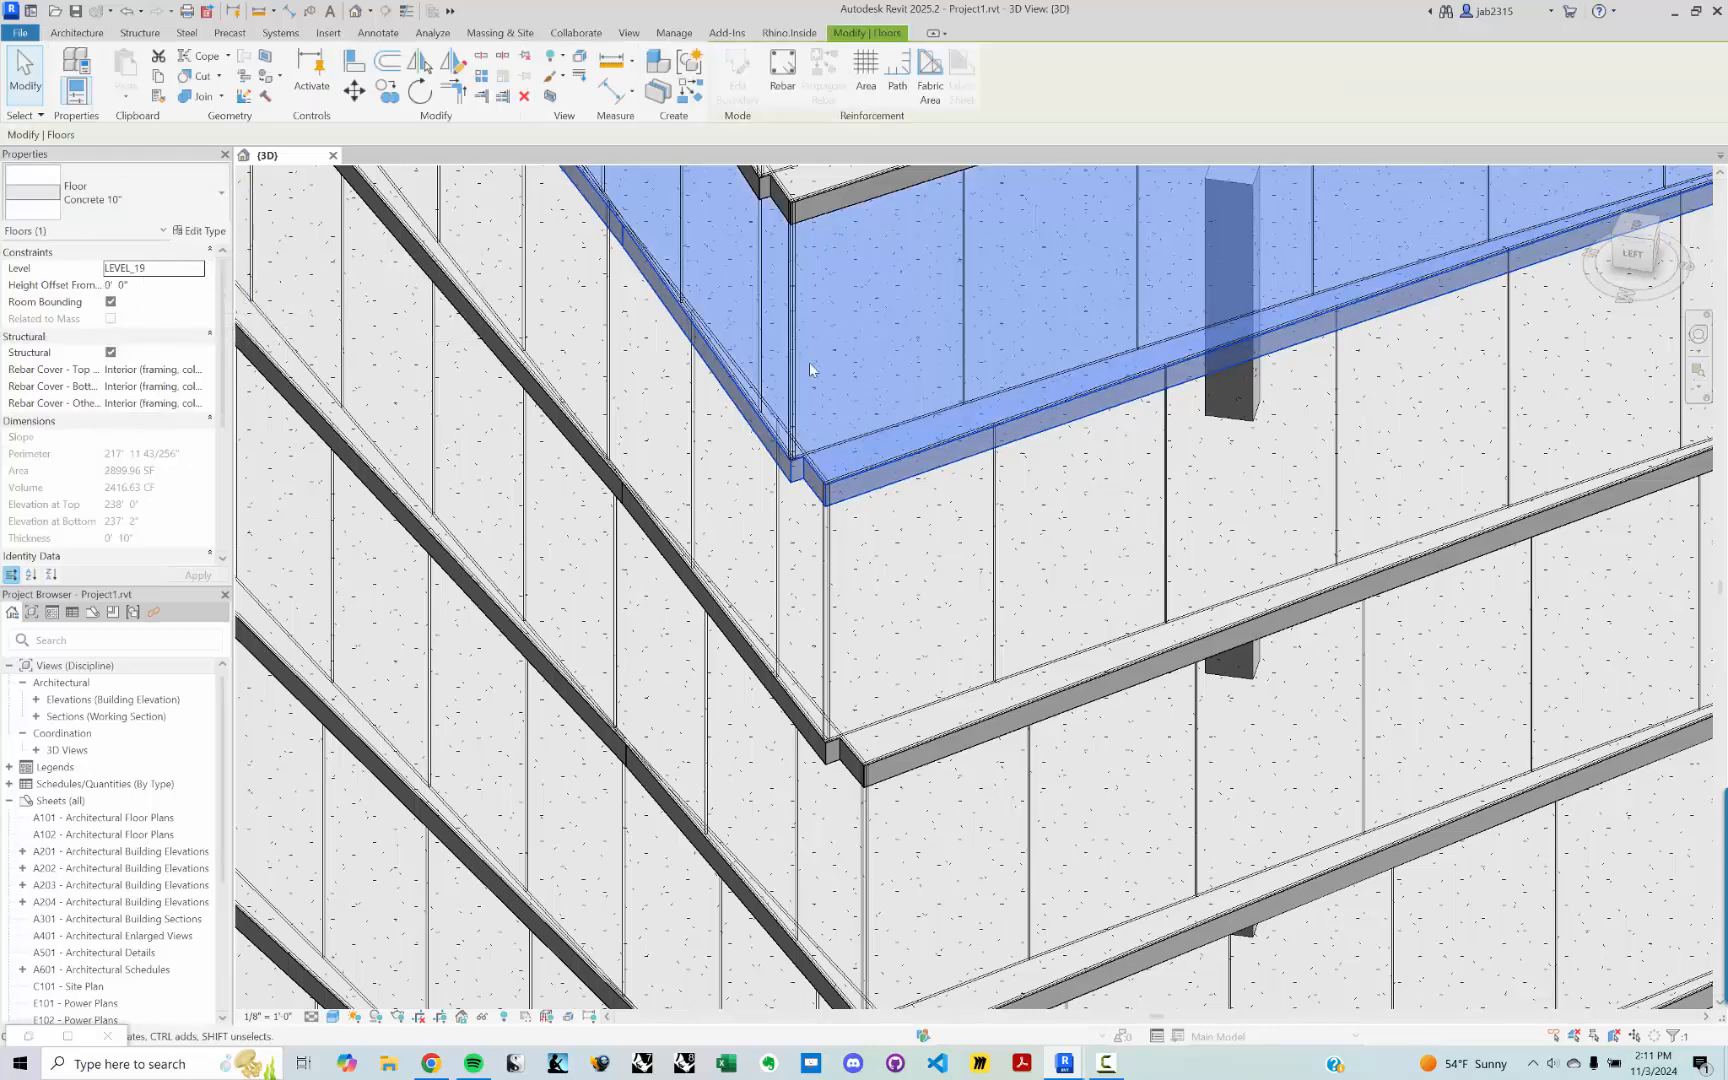
pyautogui.press('Escape')
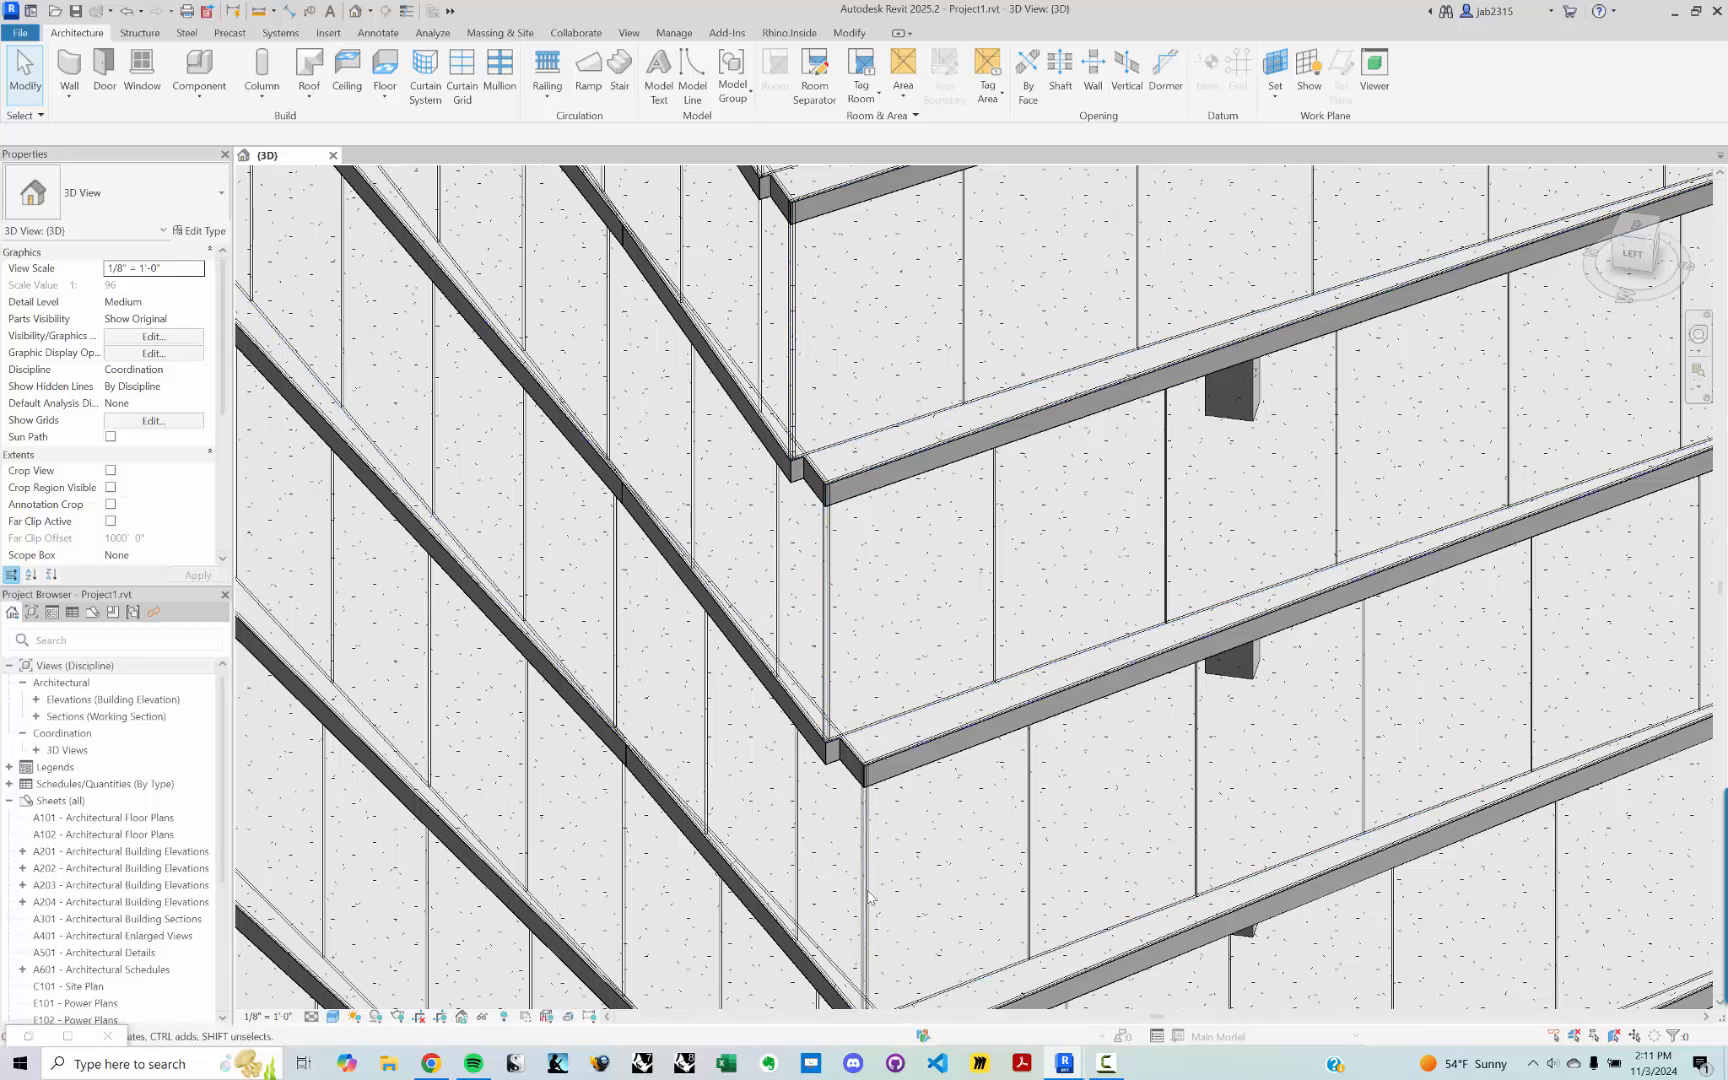
# Step: Restore the Grasshopper window, add a Subtraction component below C-Wall and feed the simplified floor heights into its A input
pyautogui.click(28, 1035)
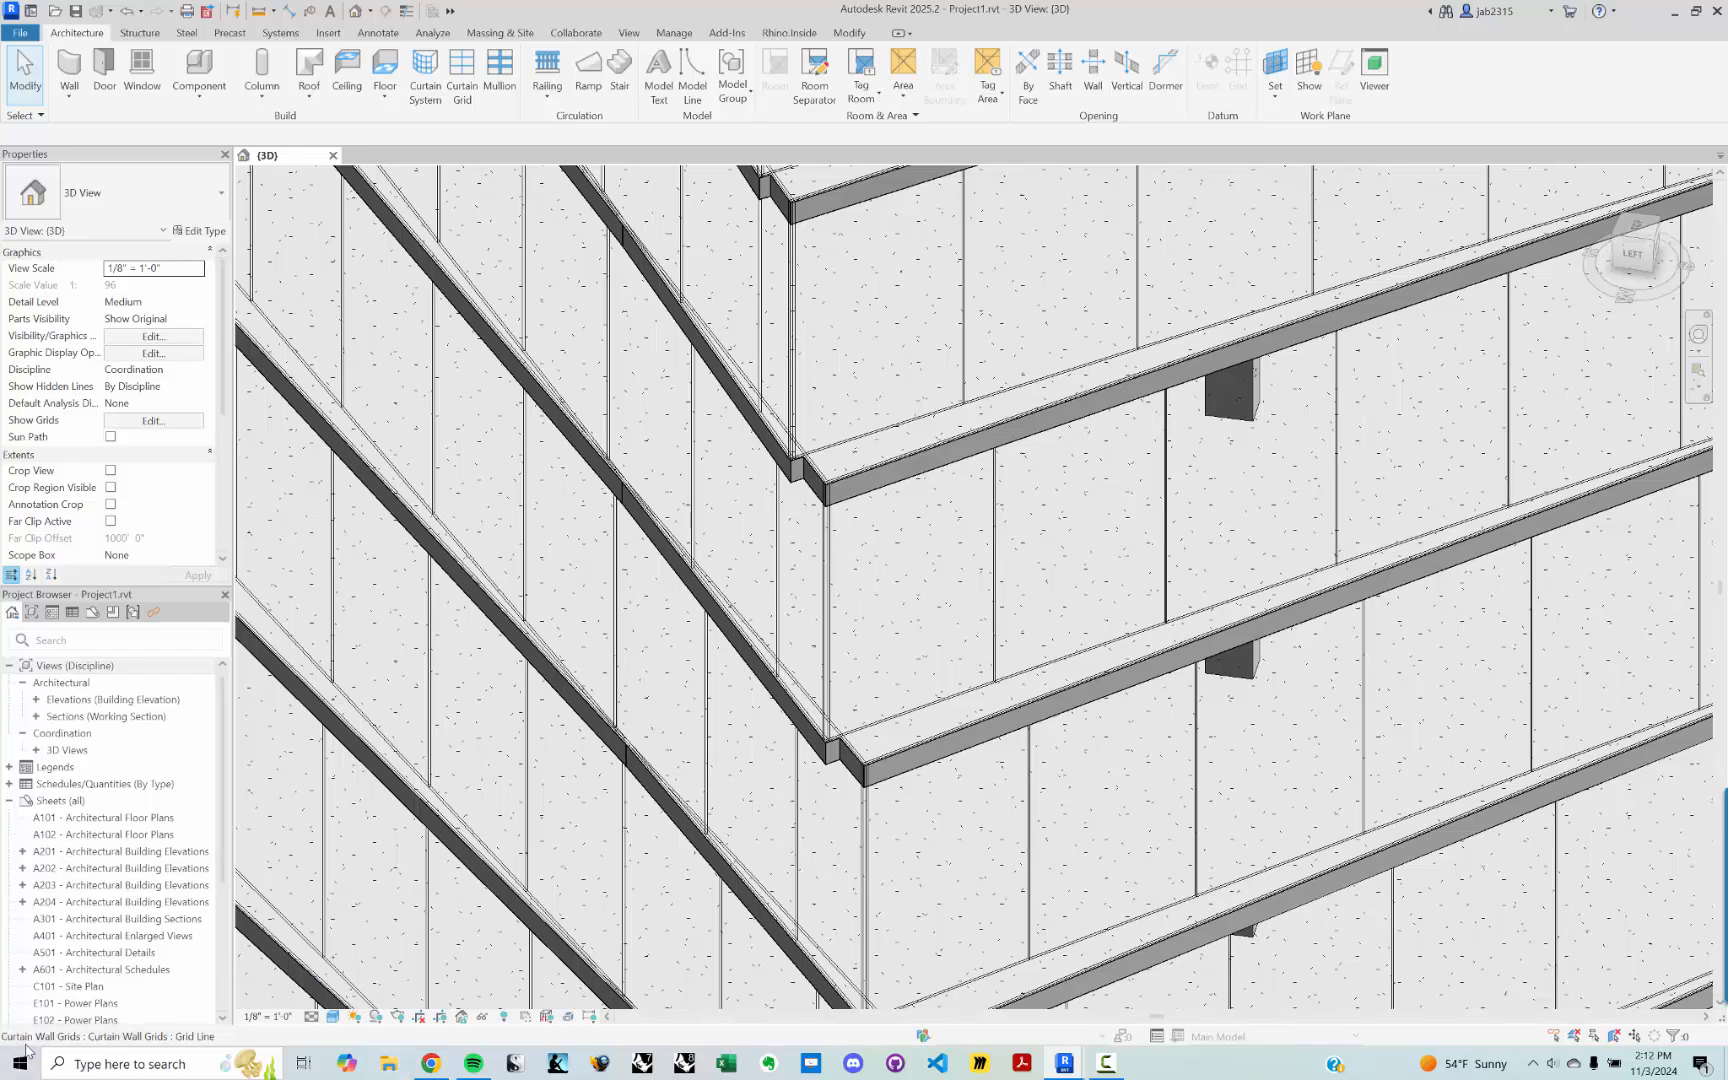
pyautogui.moveTo(708, 668); pyautogui.dragTo(829, 527, button='right')
pyautogui.moveTo(758, 718); pyautogui.dragTo(818, 582, button='right')
pyautogui.moveTo(797, 765)
pyautogui.mouseDown(button='right')
pyautogui.moveTo(857, 627)
pyautogui.moveTo(828, 664)
pyautogui.mouseUp(button='right')
pyautogui.moveTo(970, 500); pyautogui.dragTo(797, 650, button='right')
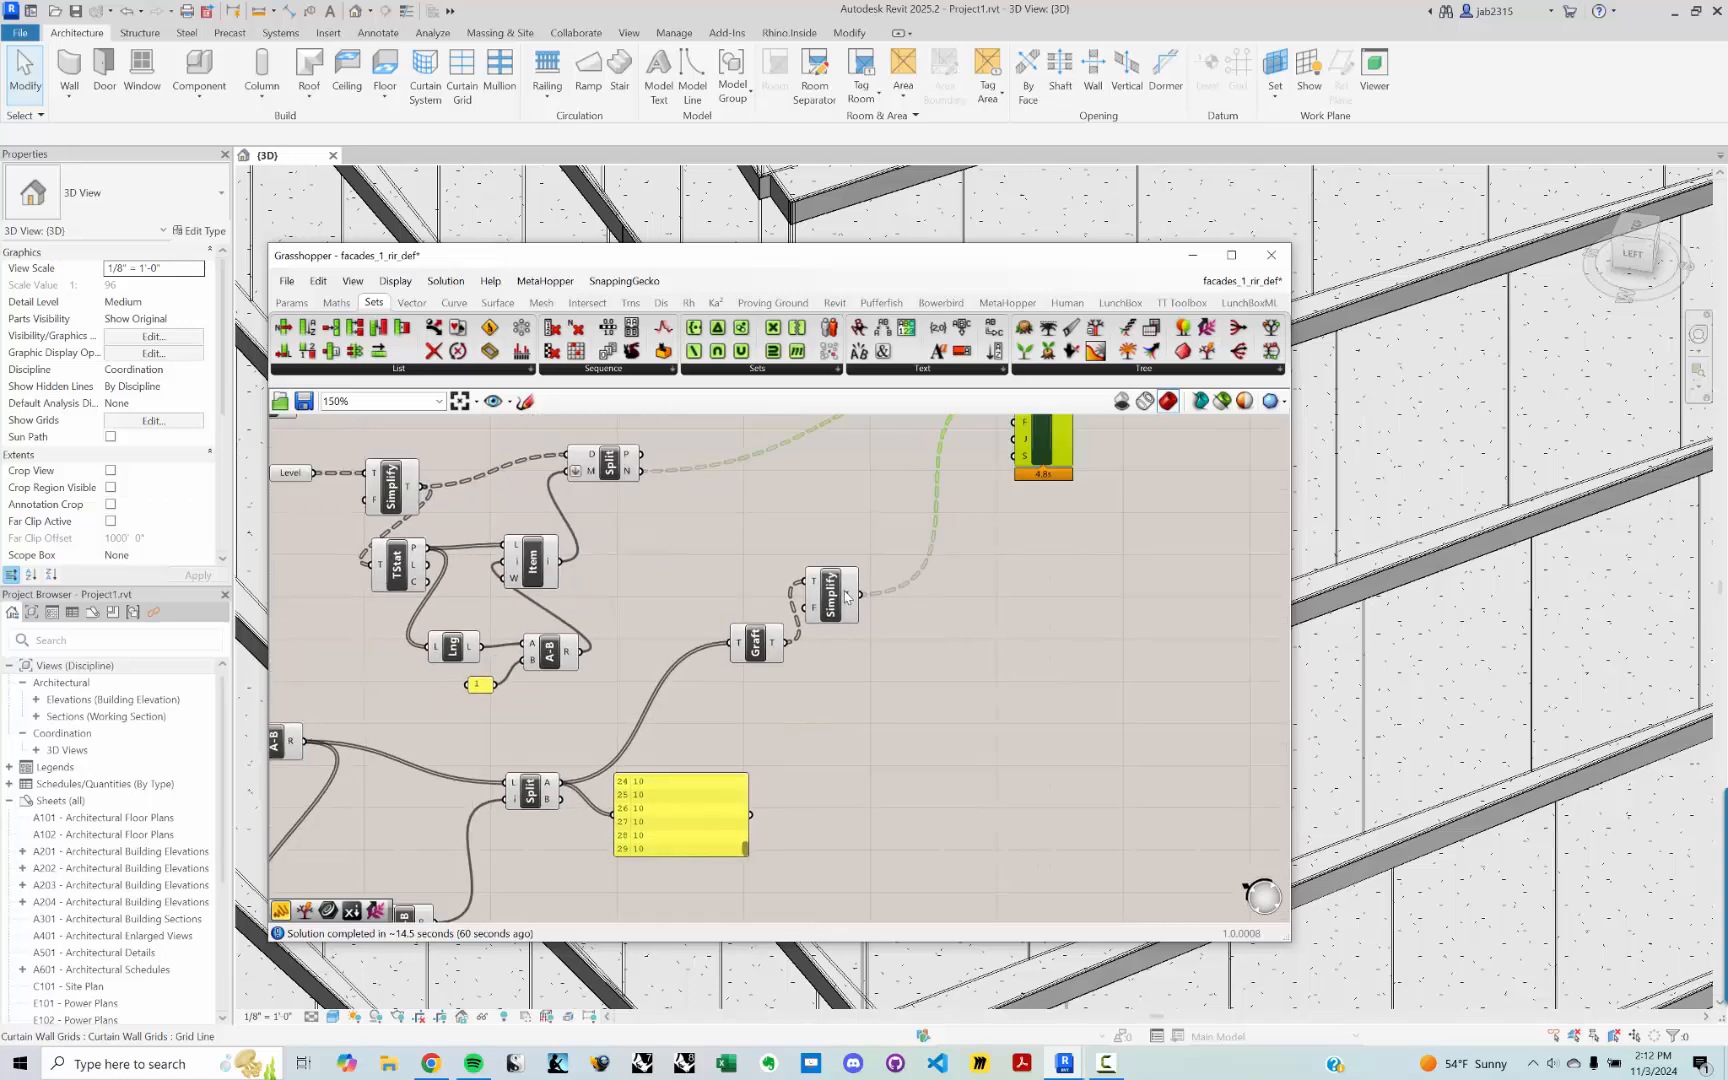
pyautogui.doubleClick(949, 670)
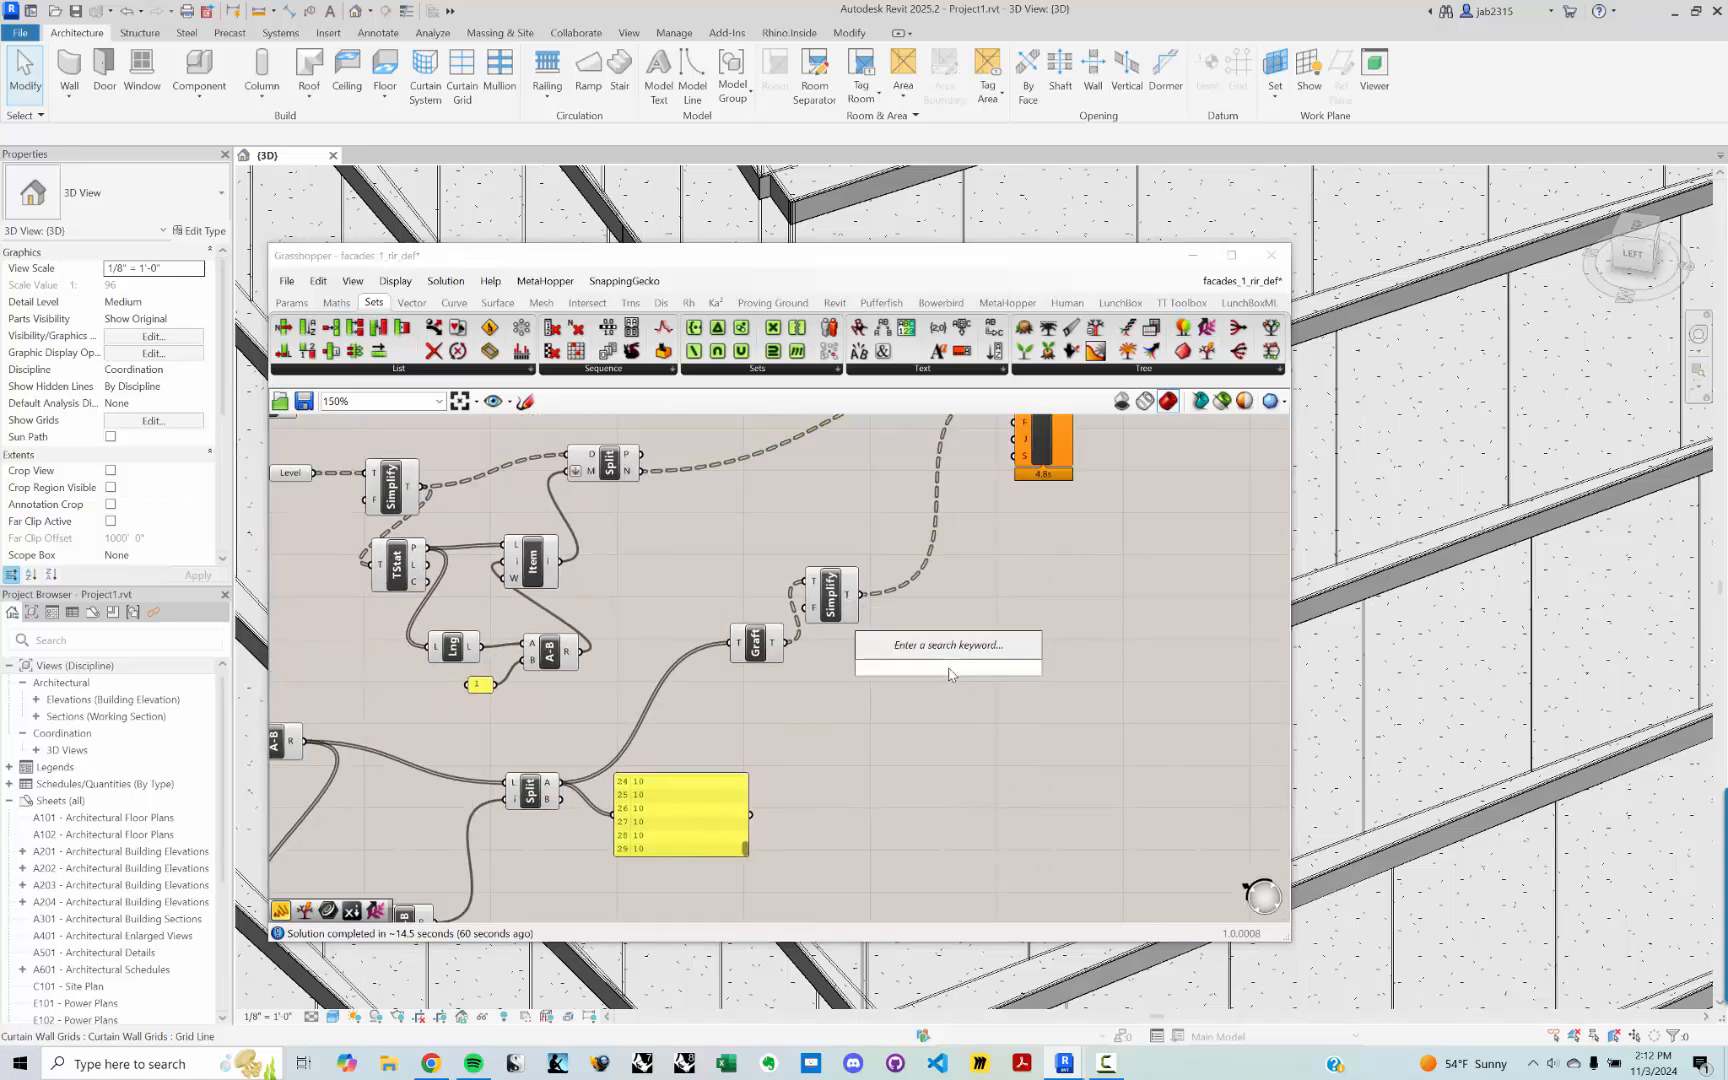
pyautogui.write('SUBTR')
pyautogui.press('Return')
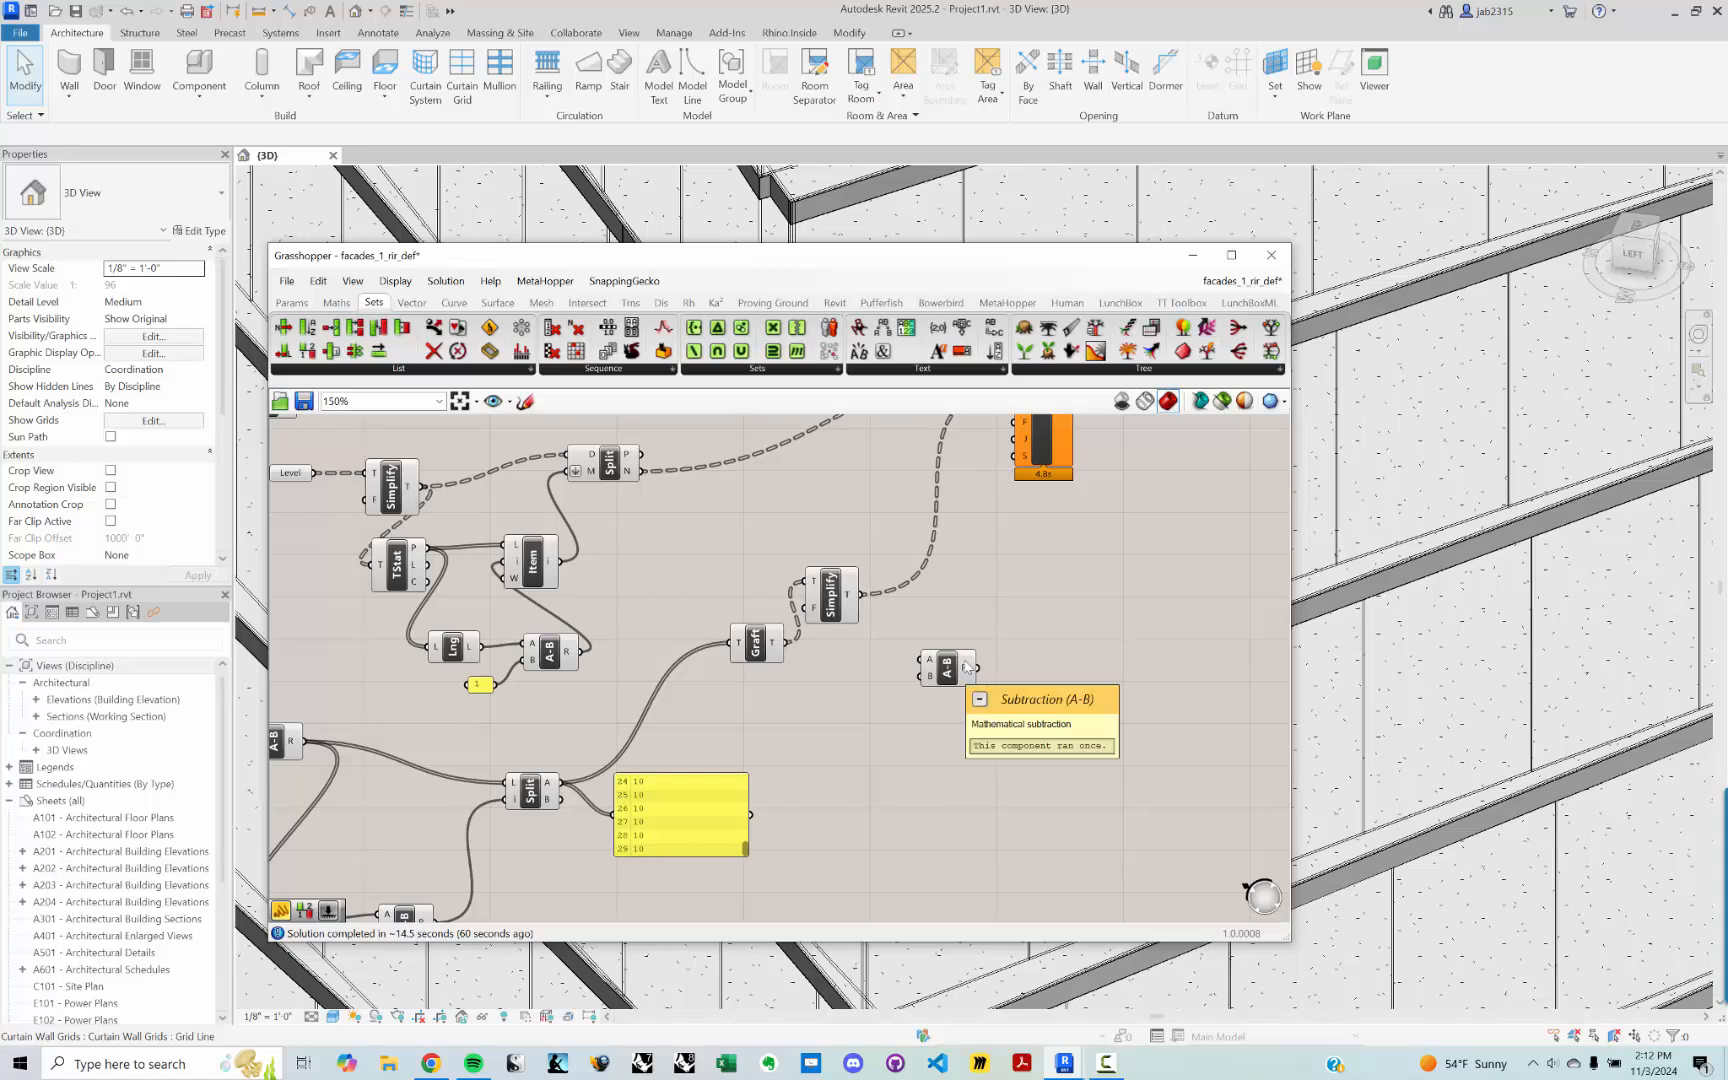
pyautogui.moveTo(953, 638); pyautogui.dragTo(954, 760, button='right')
pyautogui.moveTo(861, 714); pyautogui.dragTo(1008, 772)
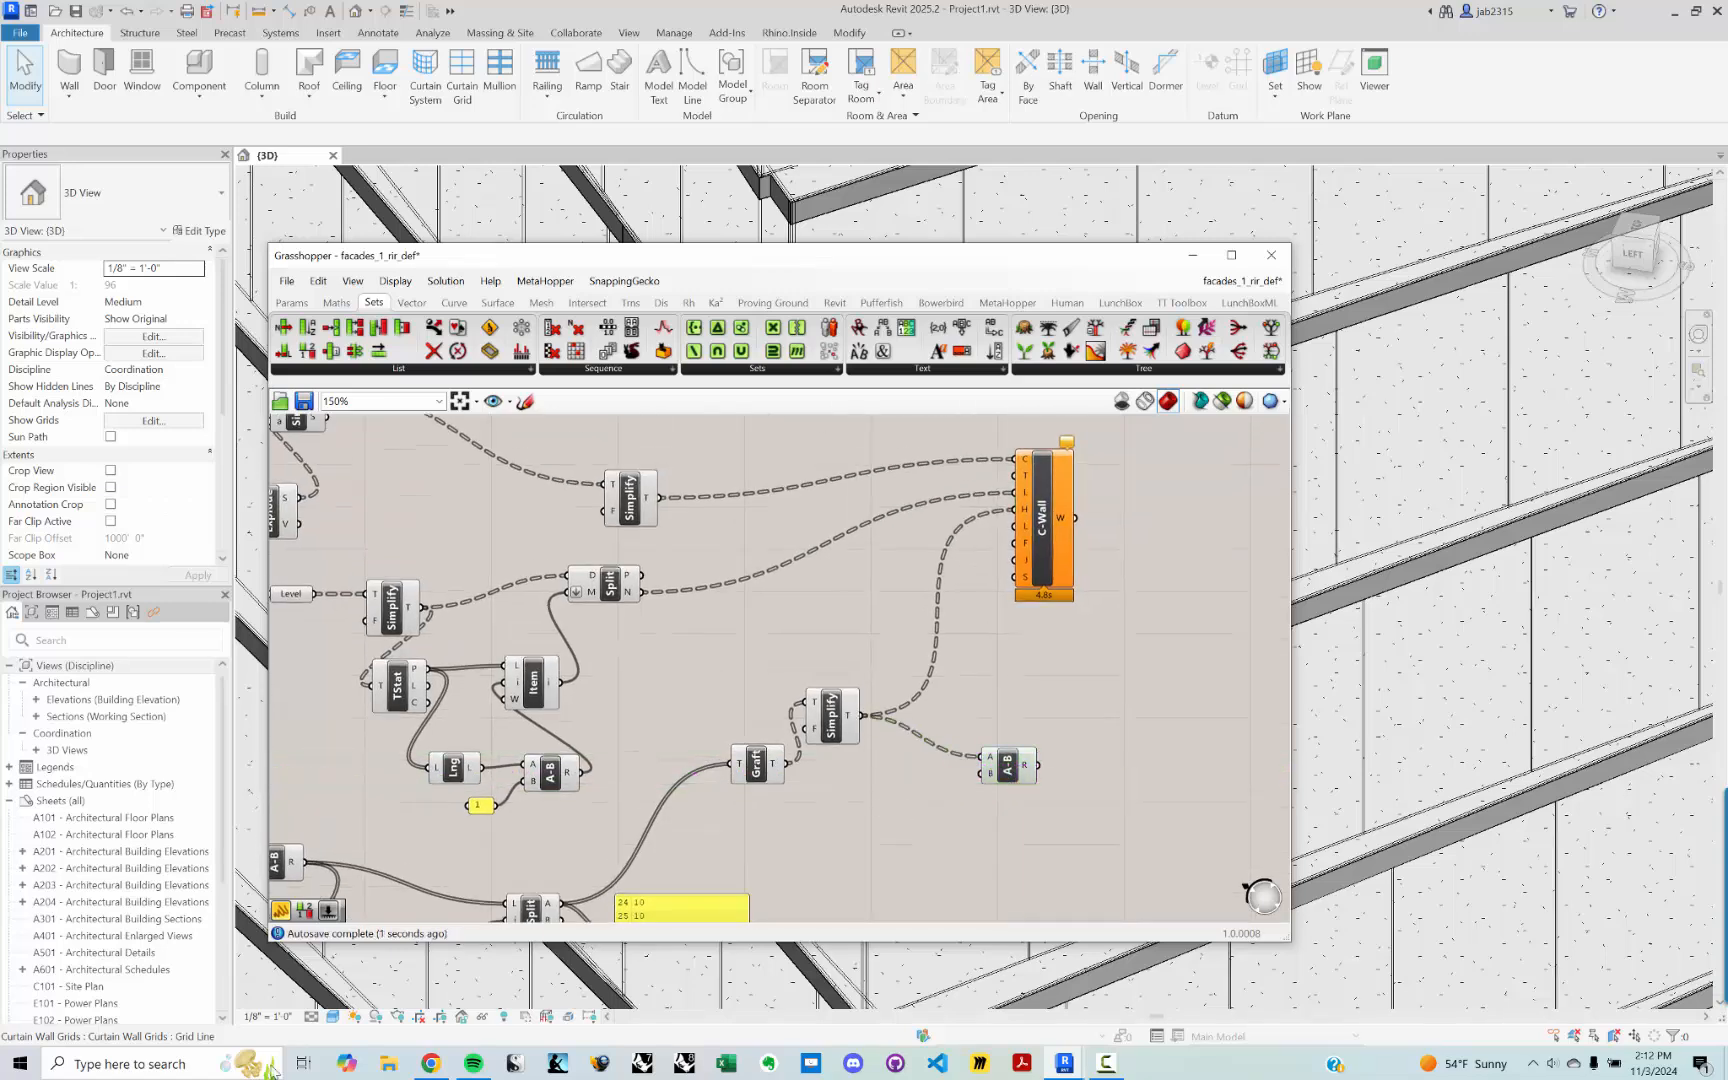
# Step: Subtract a panel value of .833333 from the floor heights and connect the result to C-Wall's height (H) input
pyautogui.click(438, 1062)
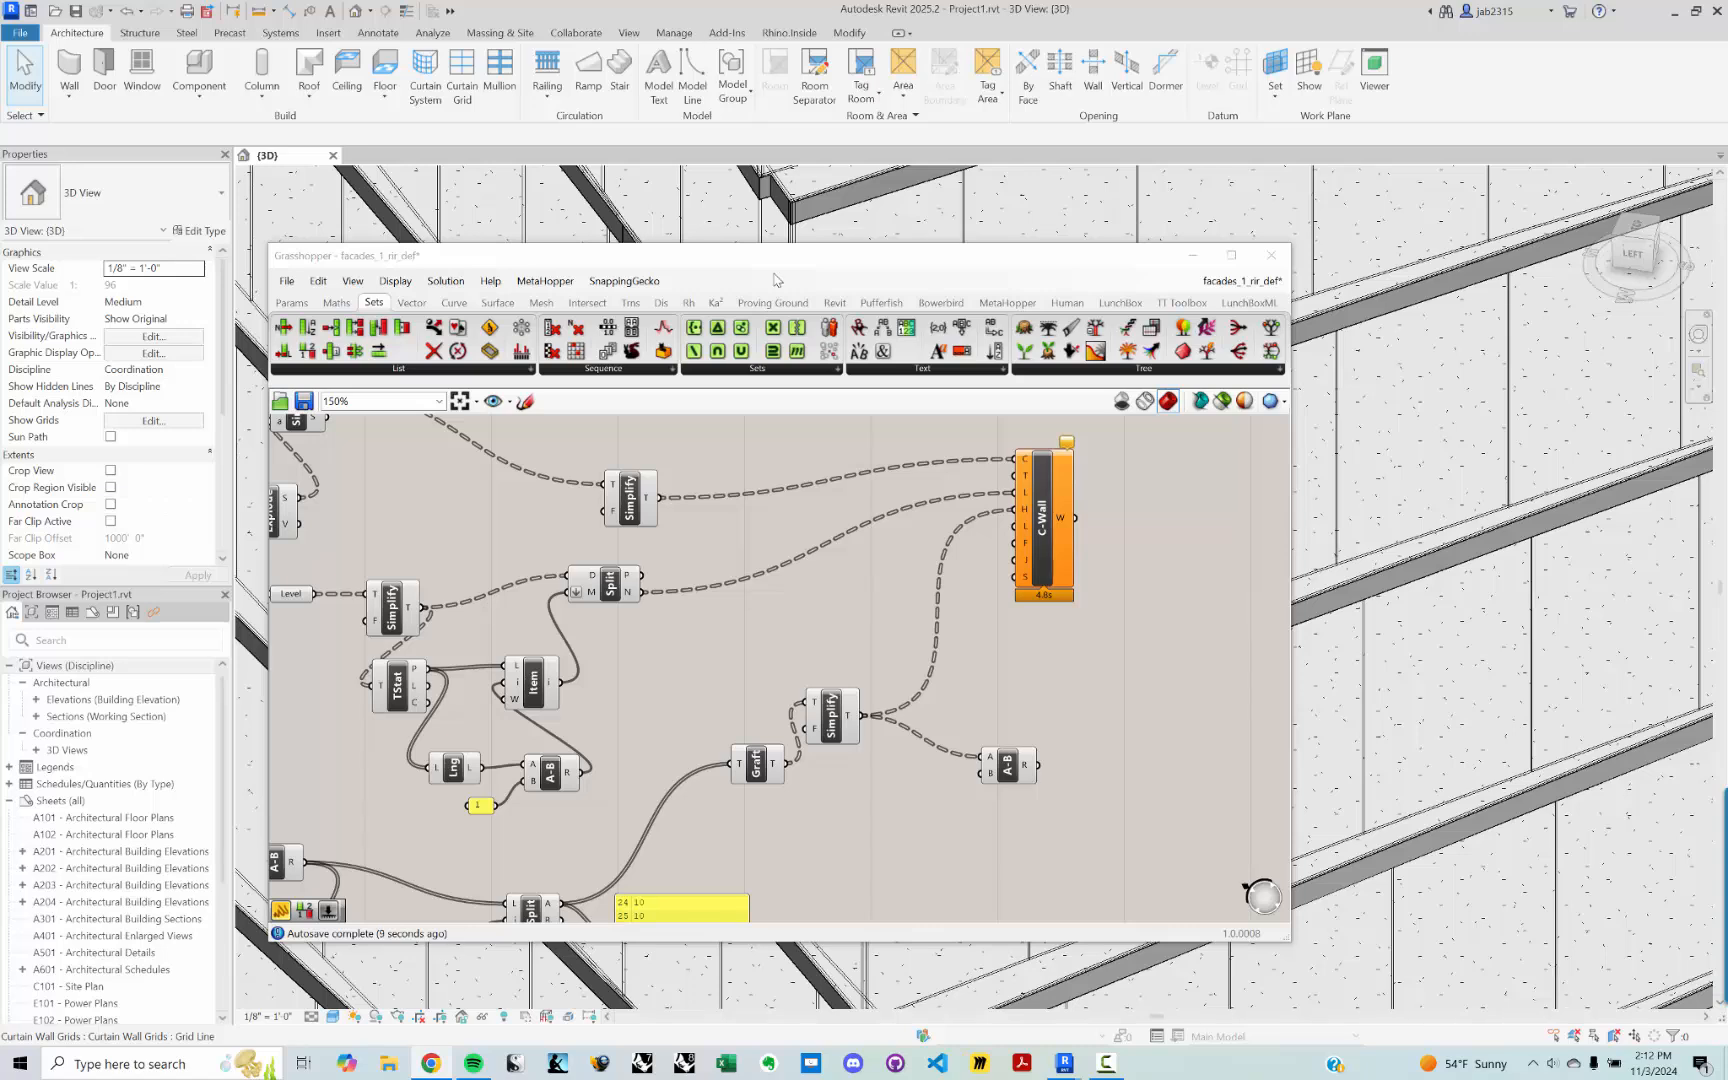
pyautogui.doubleClick(882, 813)
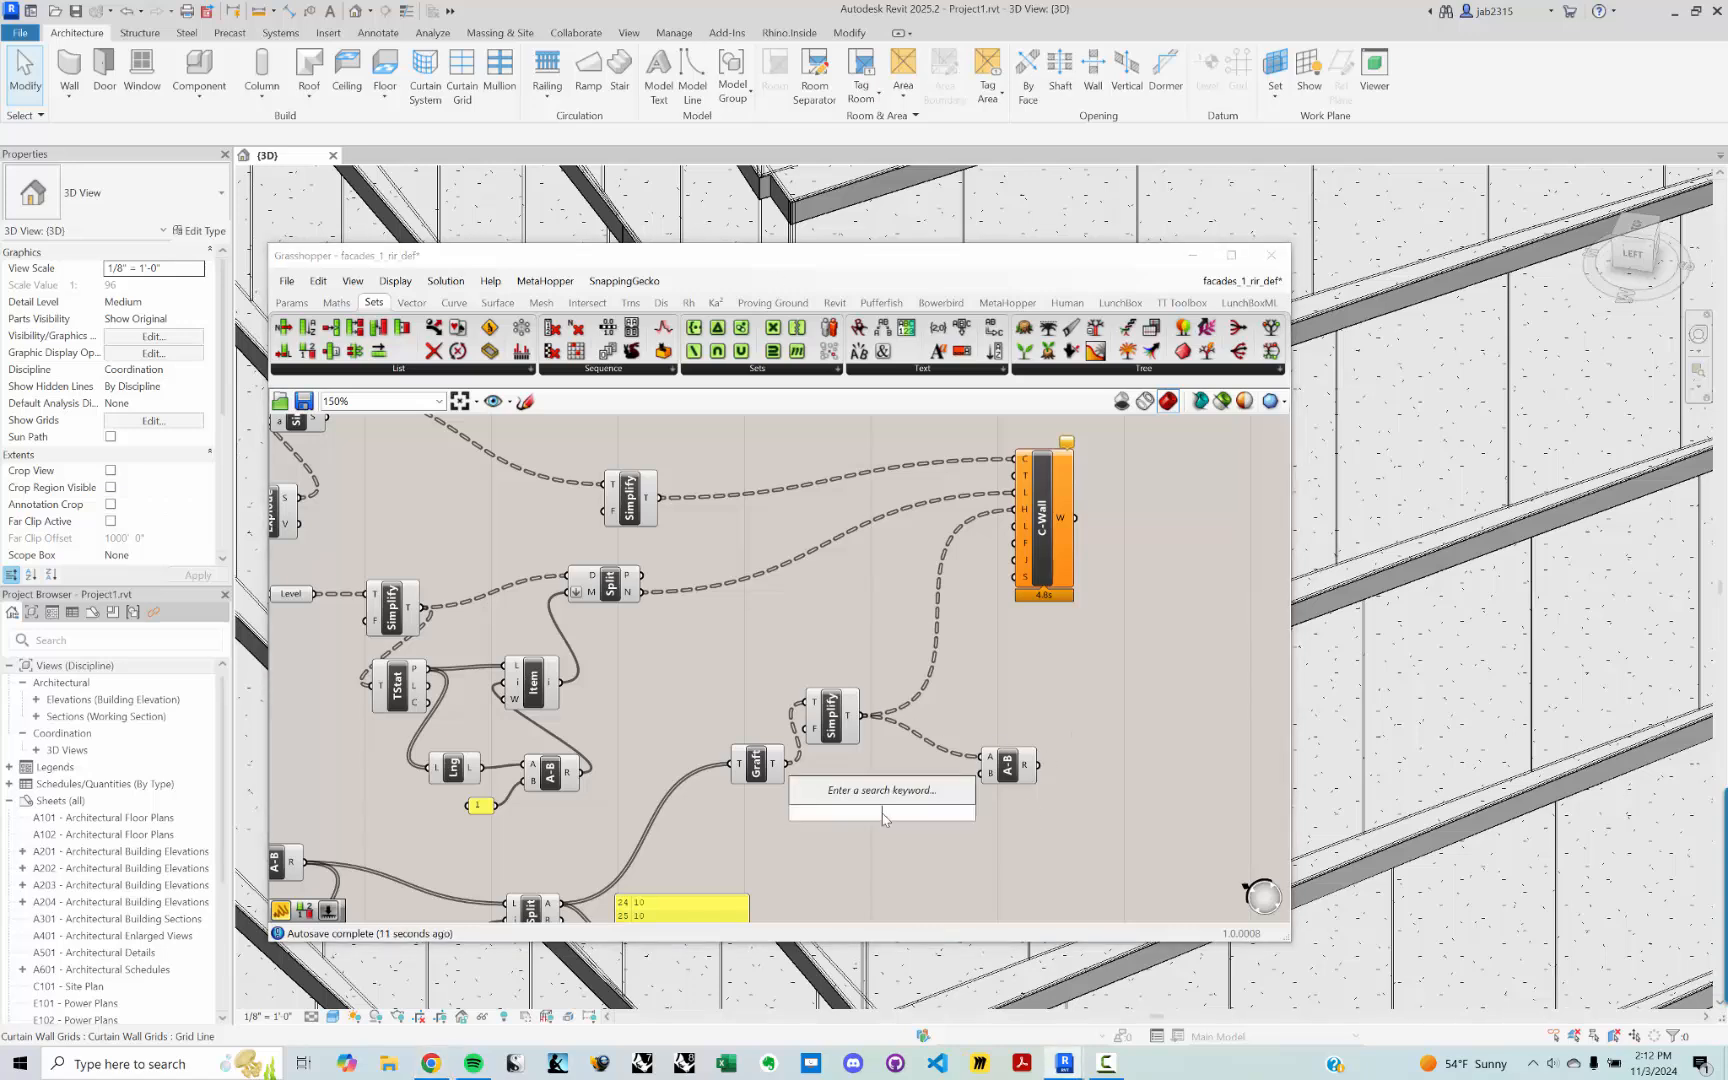
pyautogui.write('//')
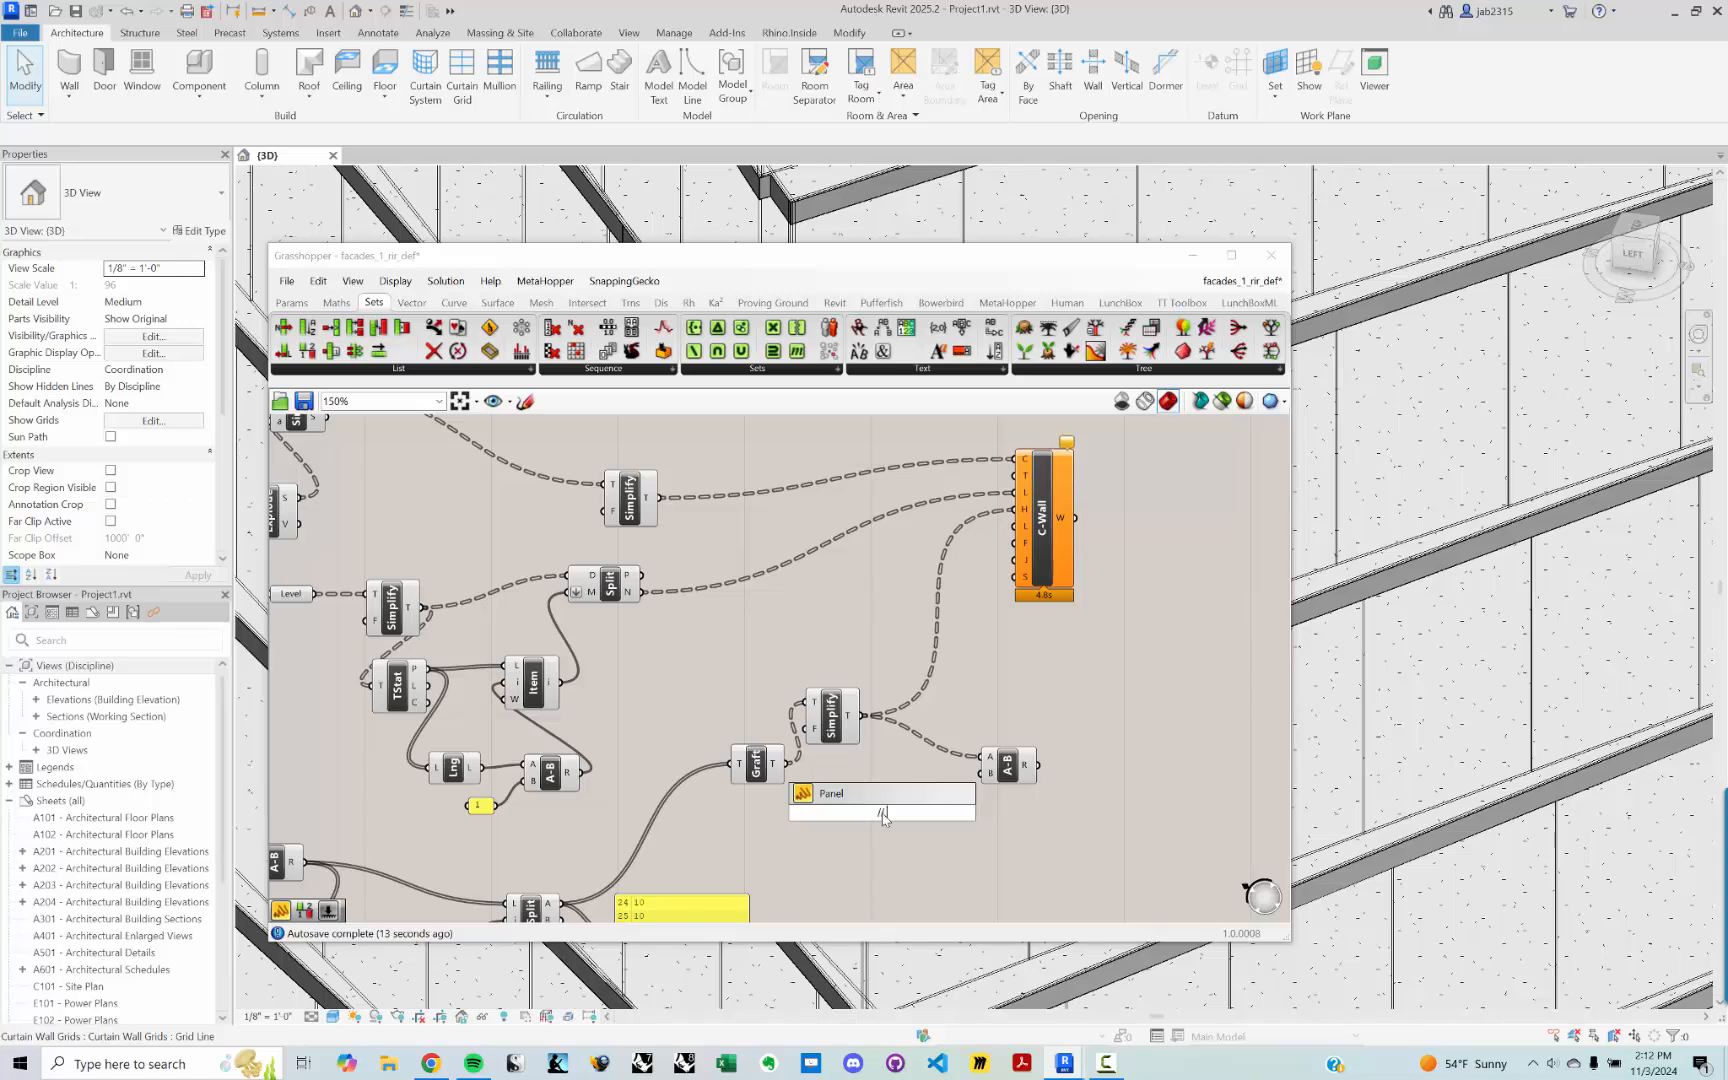
pyautogui.write('.833333')
pyautogui.press('Return')
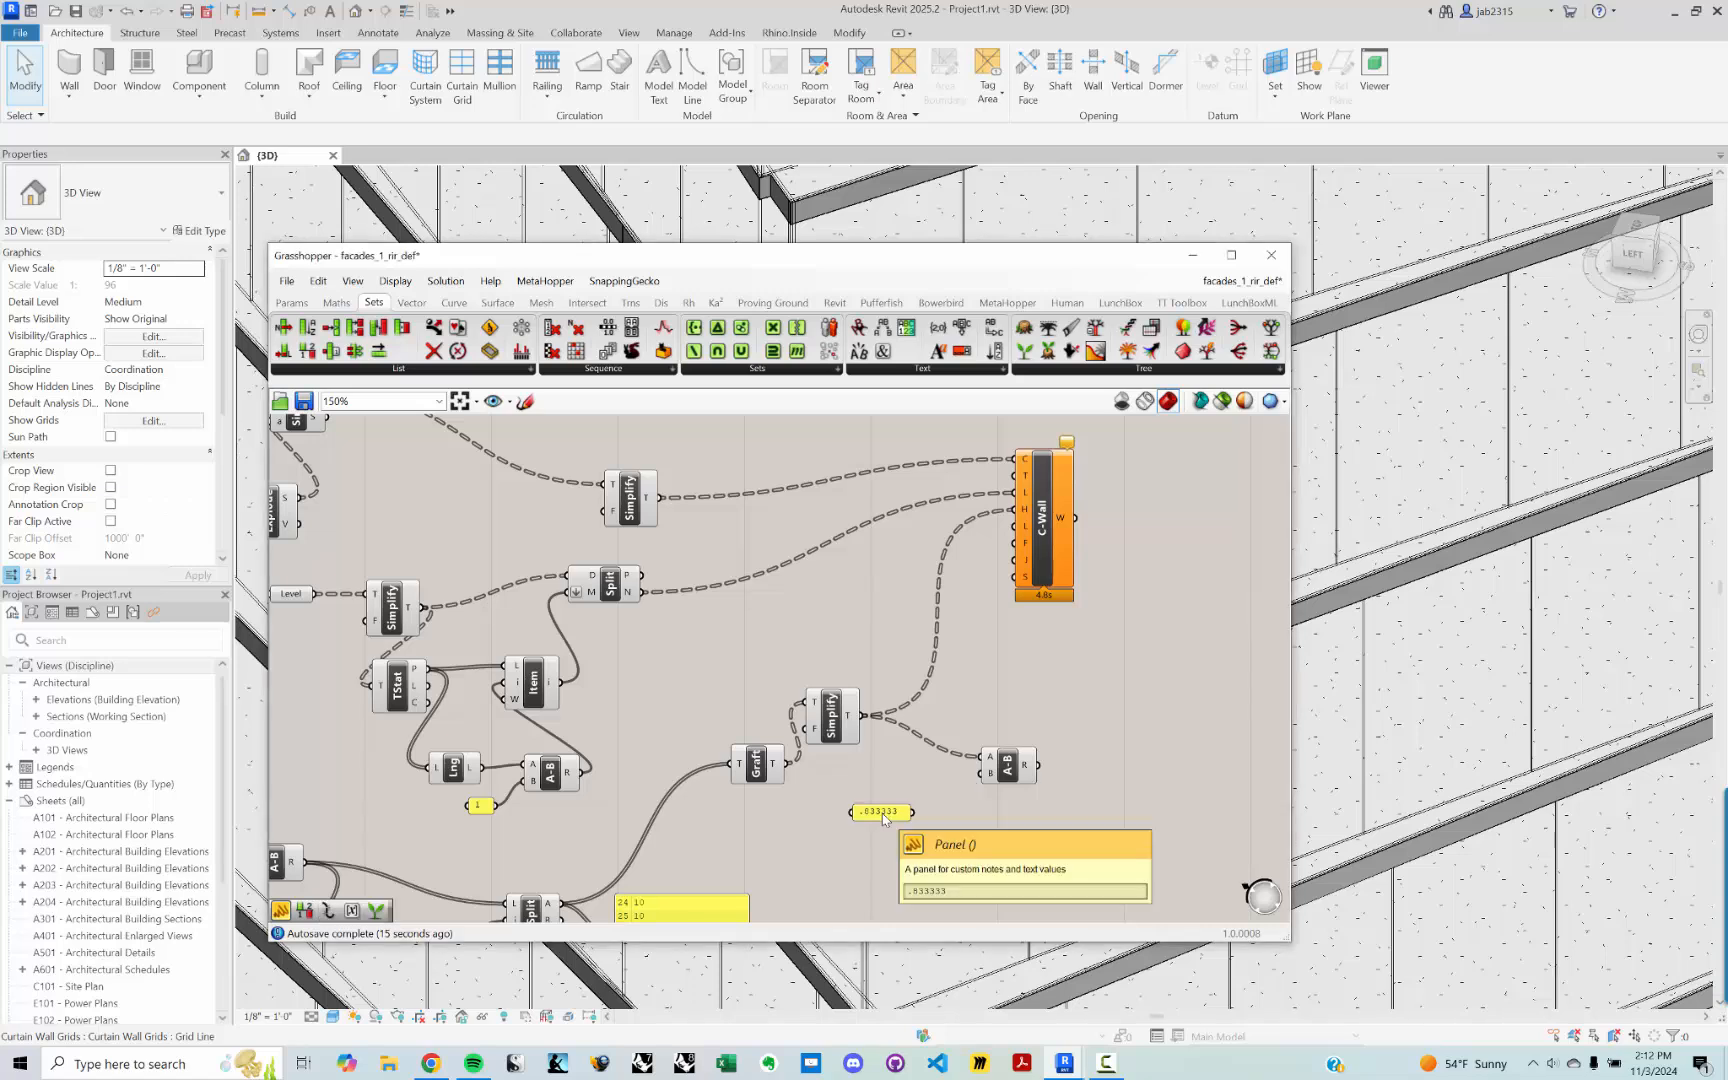
pyautogui.moveTo(913, 812); pyautogui.dragTo(1020, 511)
pyautogui.moveTo(1024, 767)
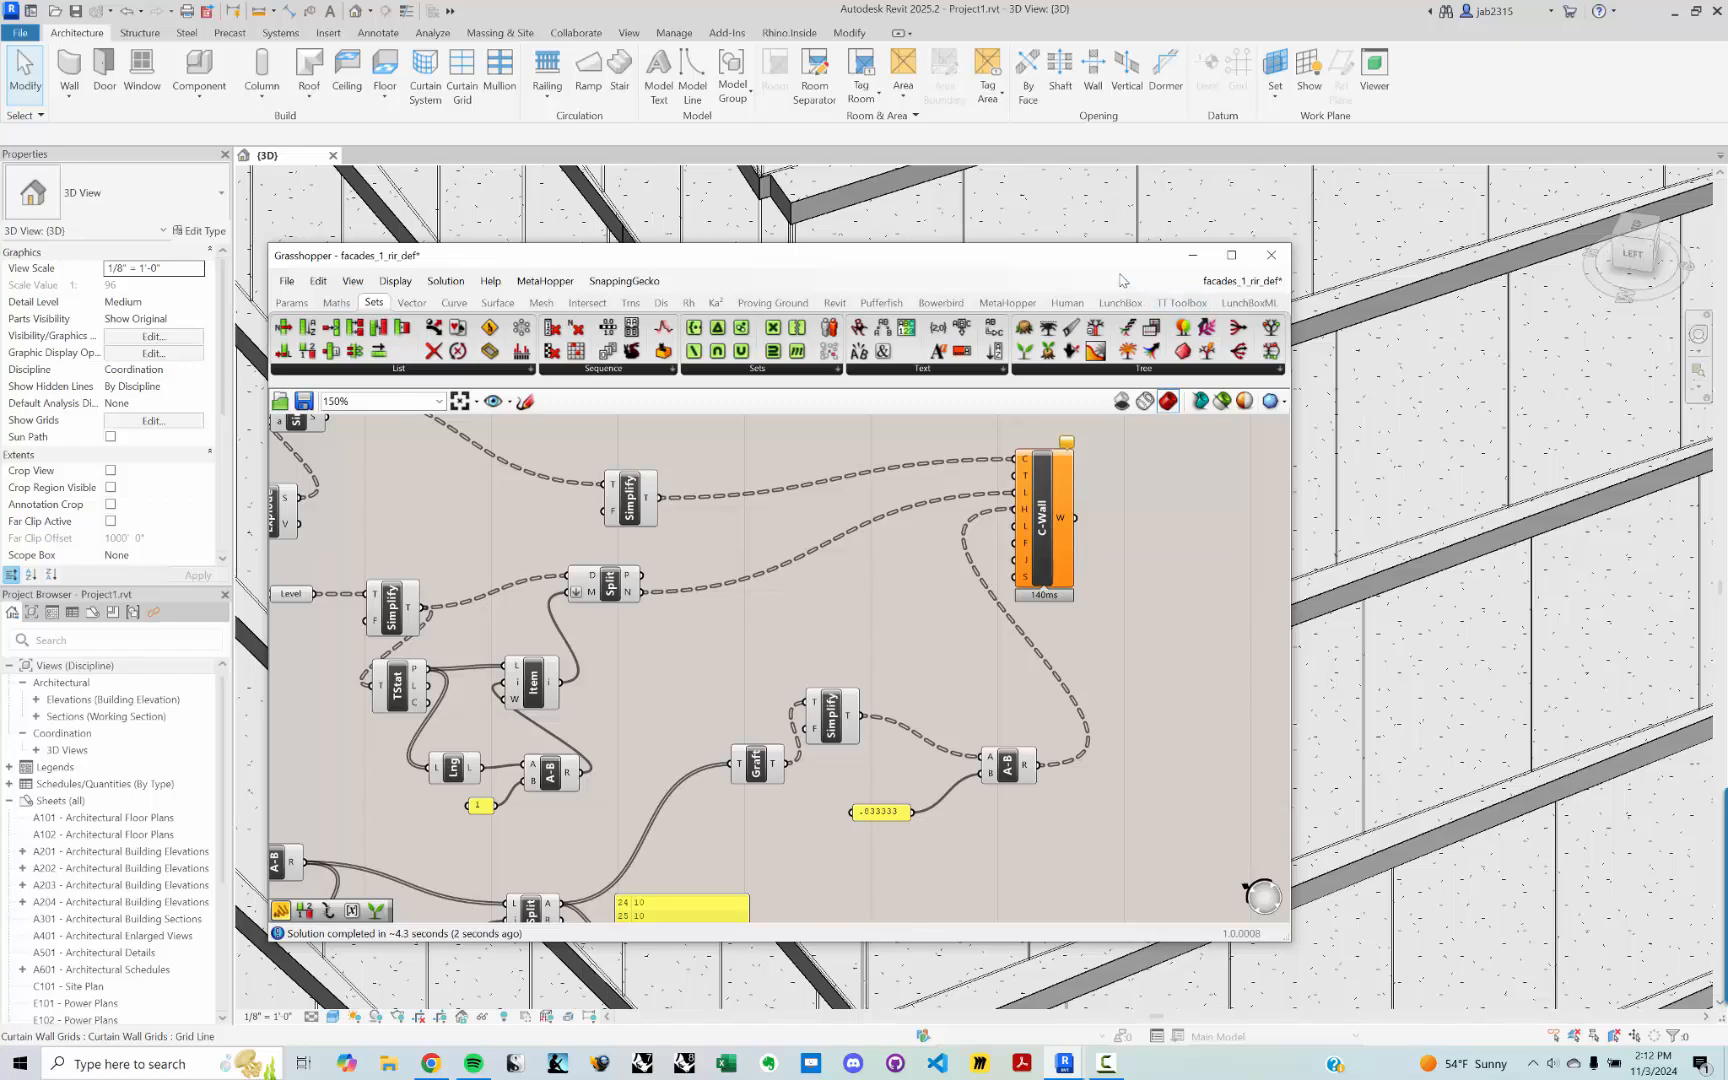
# Step: Add a Boolean Toggle beside C-Wall, set it to True and connect it to C-Wall's AllowJoins (J) input
pyautogui.moveTo(1104, 259)
pyautogui.mouseDown()
pyautogui.moveTo(863, 285)
pyautogui.moveTo(656, 368)
pyautogui.moveTo(535, 373)
pyautogui.moveTo(1072, 272)
pyautogui.mouseUp()
pyautogui.scroll(3, 990, 590)
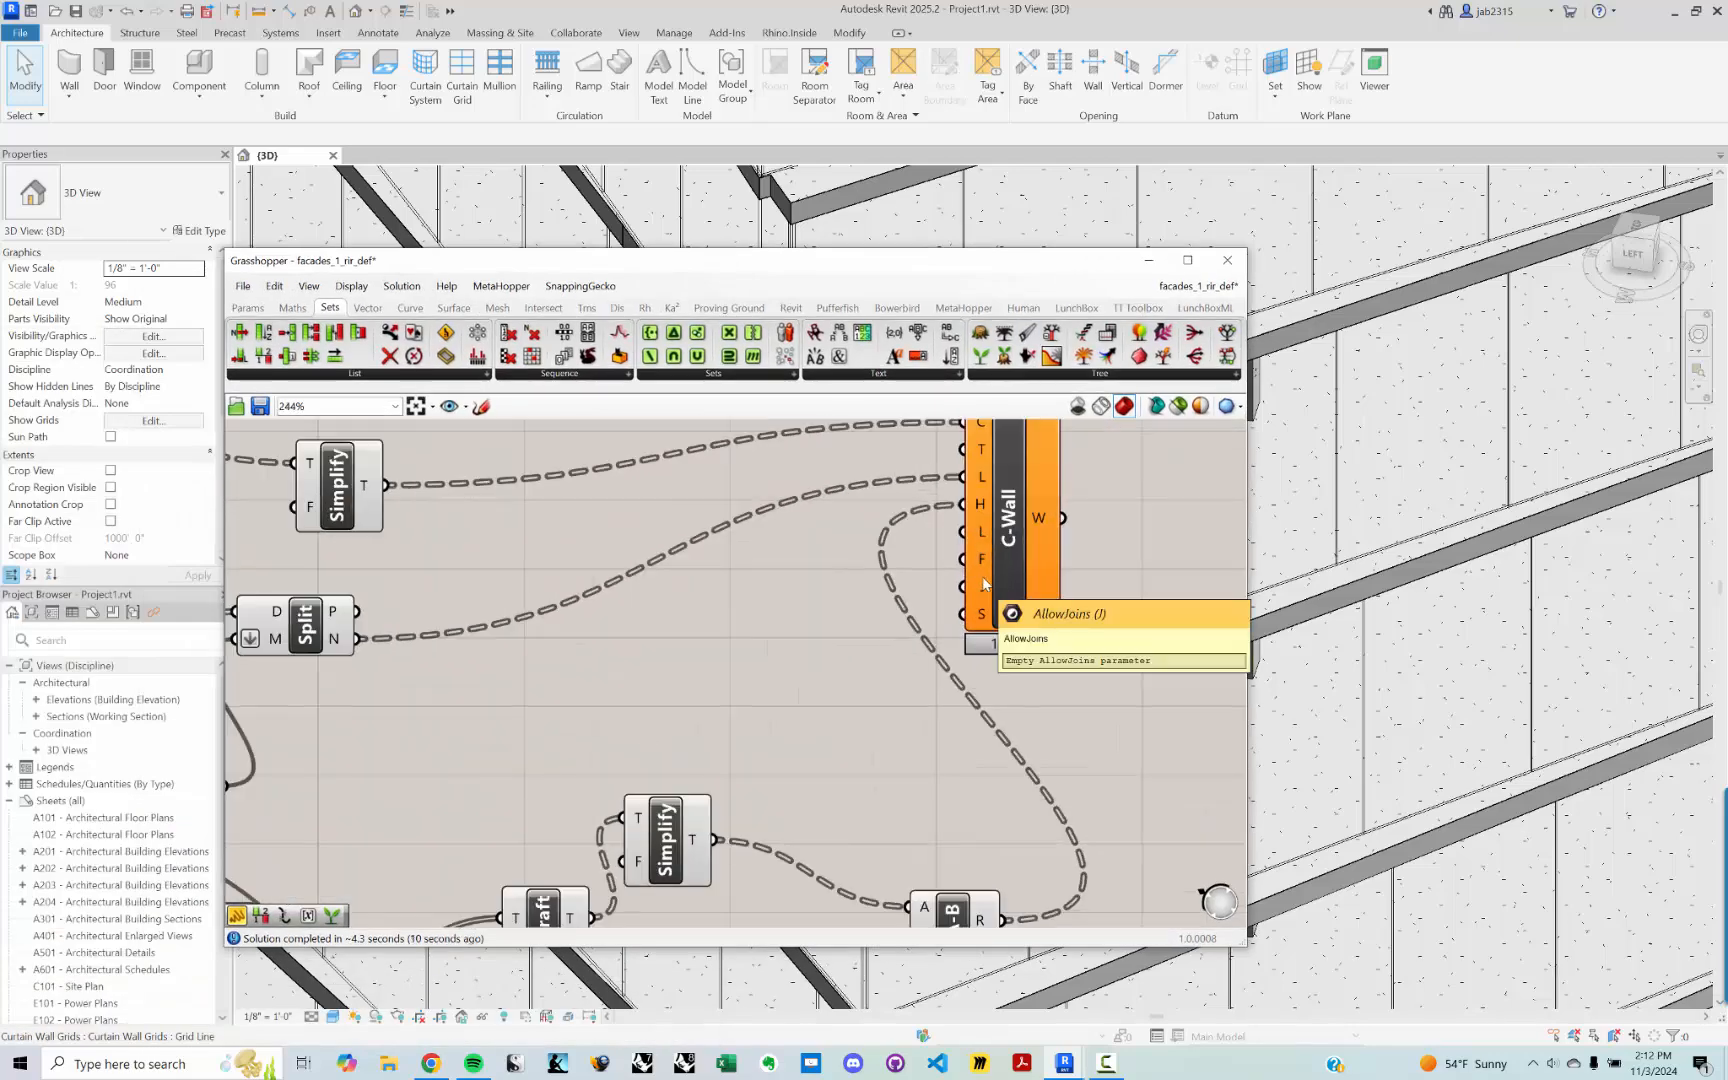
pyautogui.moveTo(983, 588); pyautogui.dragTo(1123, 580)
pyautogui.doubleClick(909, 669)
pyautogui.write('TG')
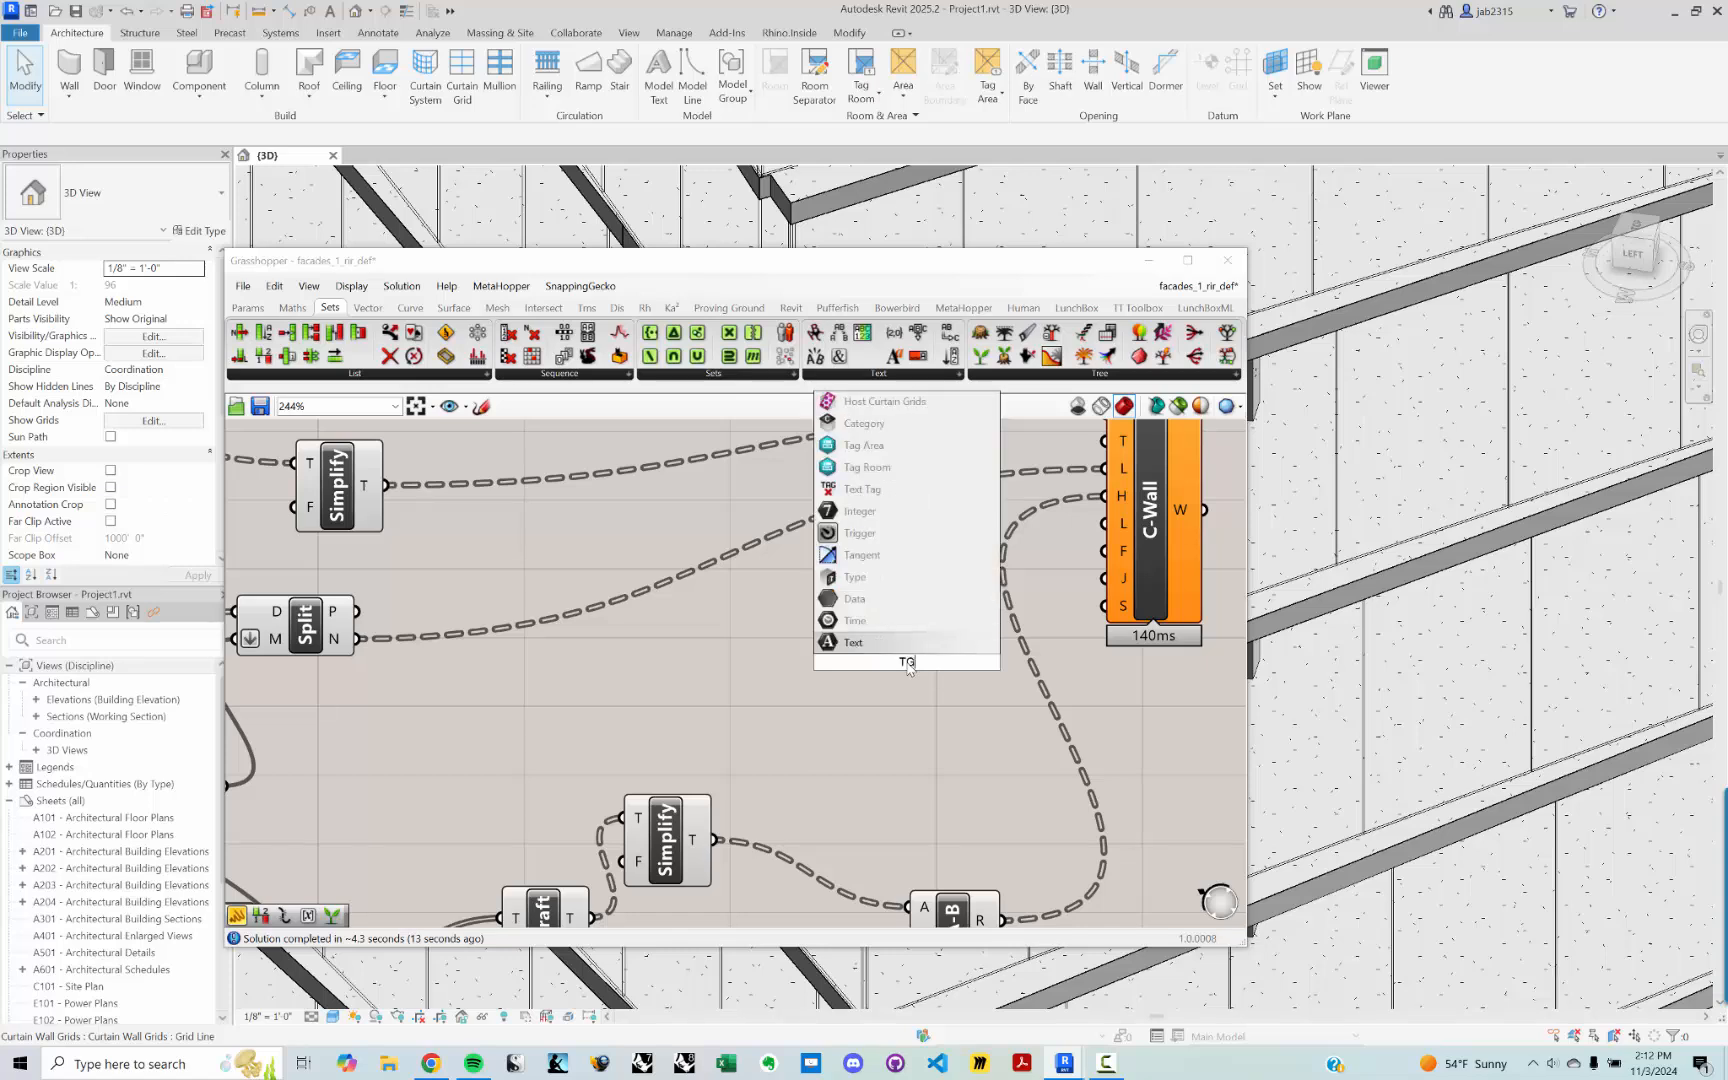
pyautogui.press('BackSpace')
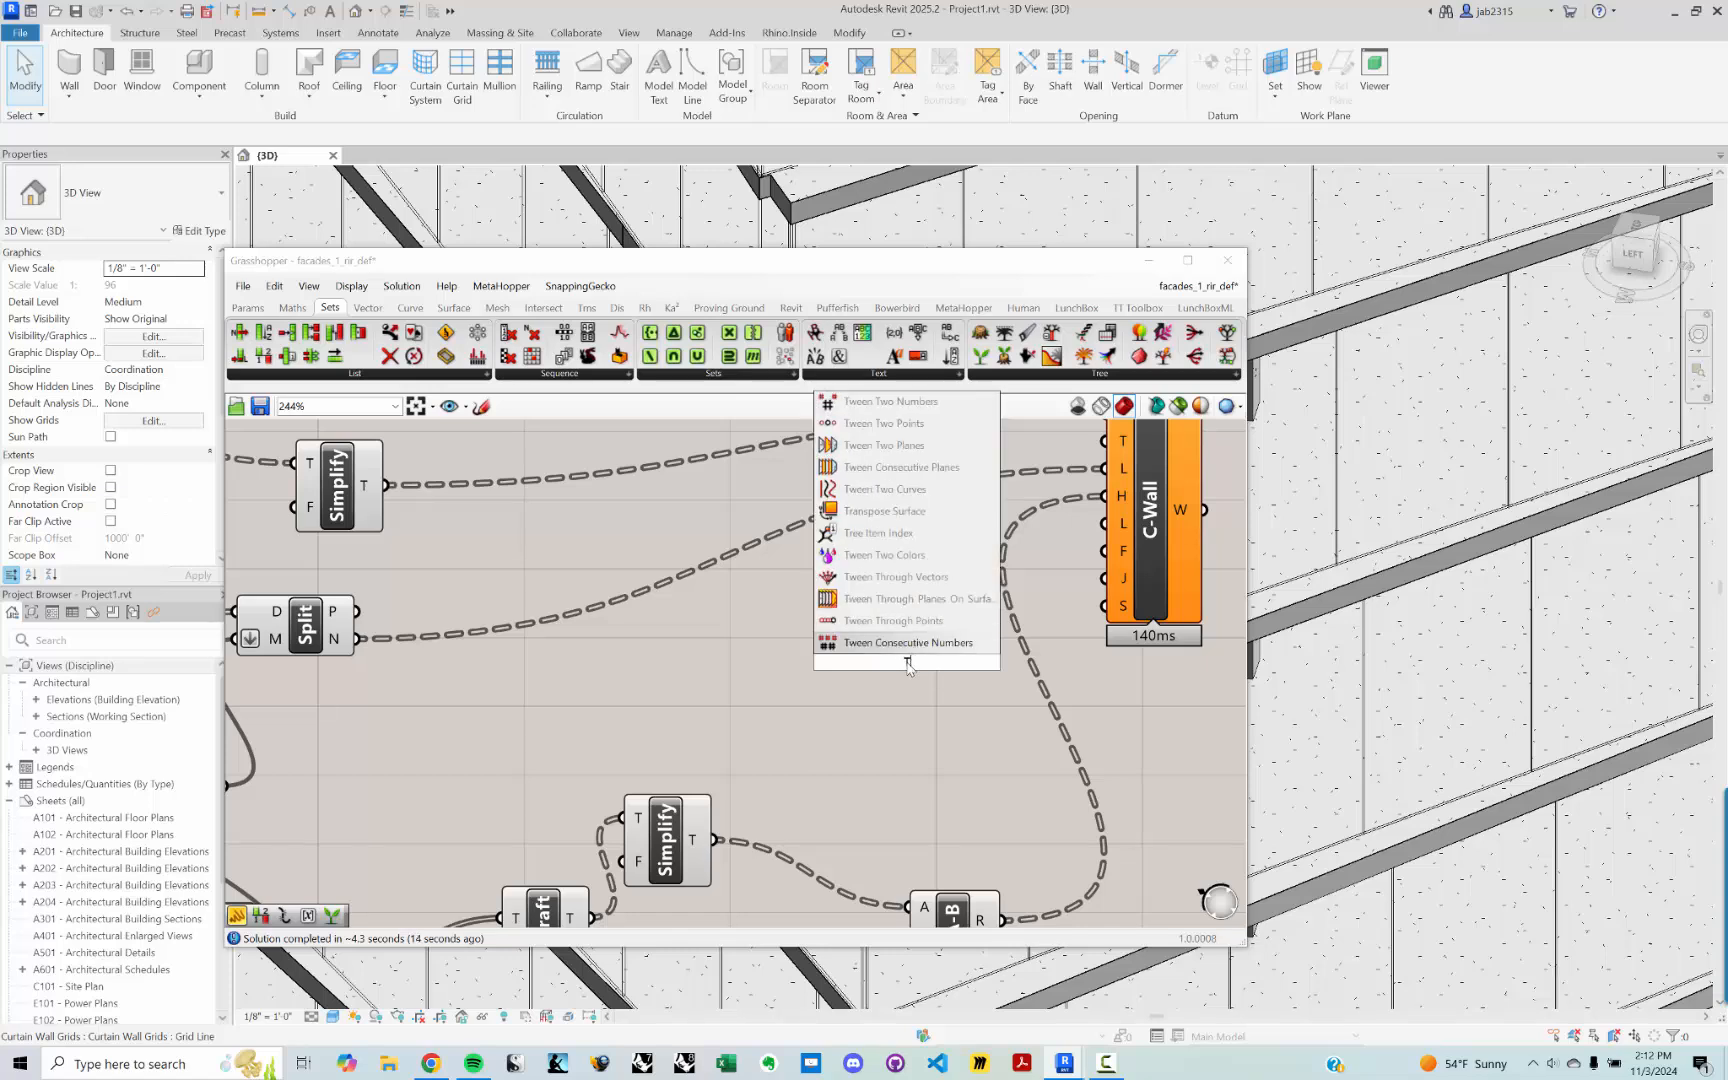
pyautogui.write('OGGLE')
pyautogui.press('Return')
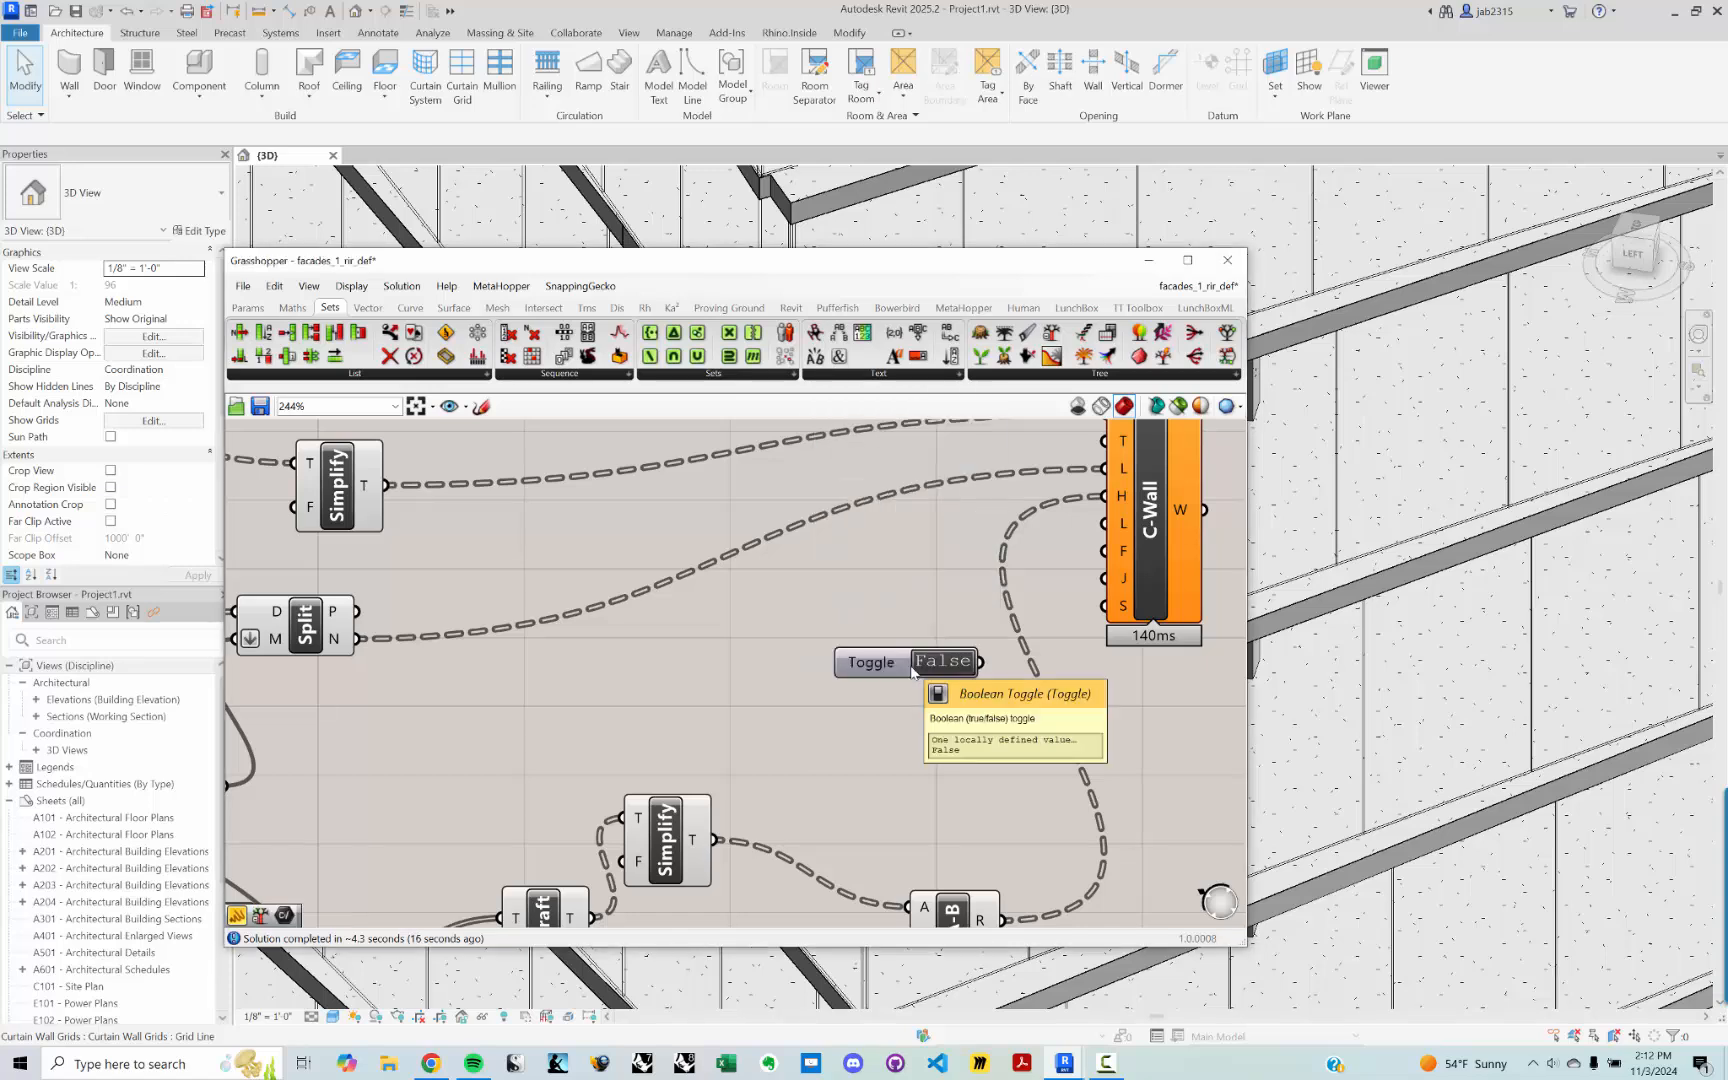
pyautogui.doubleClick(930, 668)
pyautogui.moveTo(980, 662); pyautogui.dragTo(1104, 578)
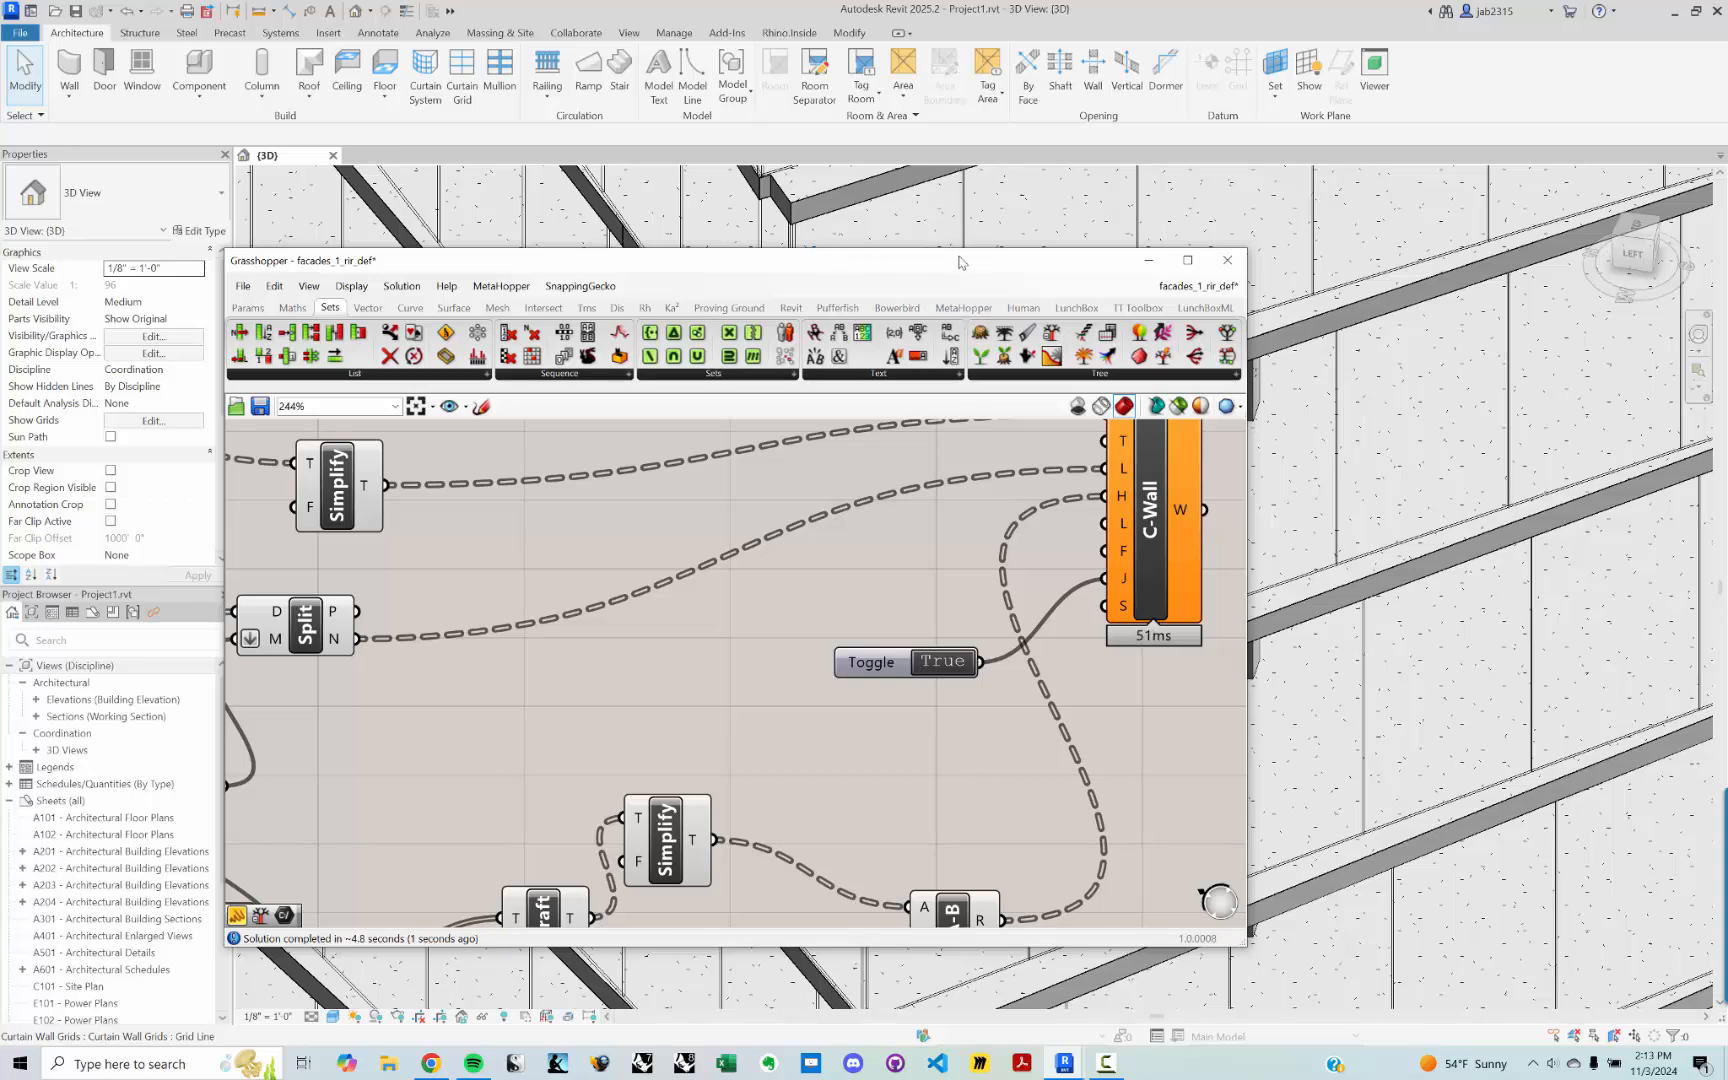
# Step: Check C-Wall's Type (T) input, then minimize Grasshopper and examine the curtain walls around the tower in the Revit 3D view
pyautogui.moveTo(960, 262); pyautogui.dragTo(1040, 268)
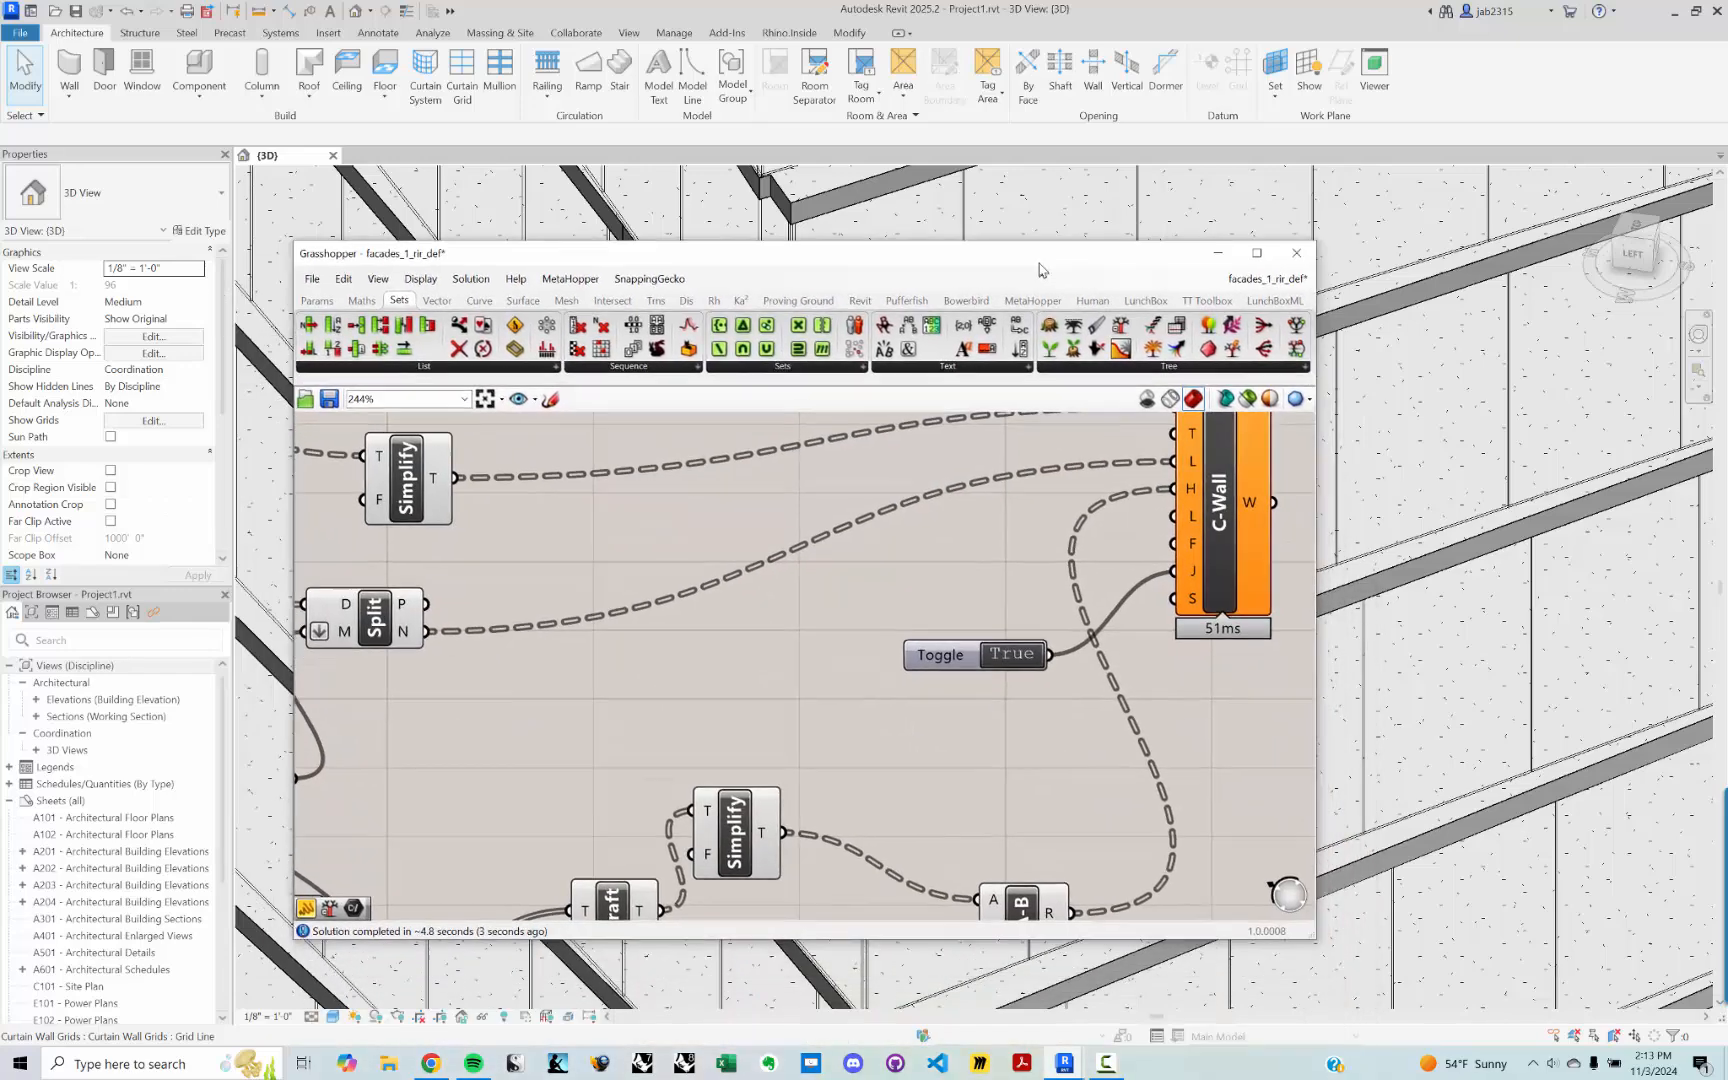
pyautogui.moveTo(1209, 431); pyautogui.dragTo(963, 505, button='right')
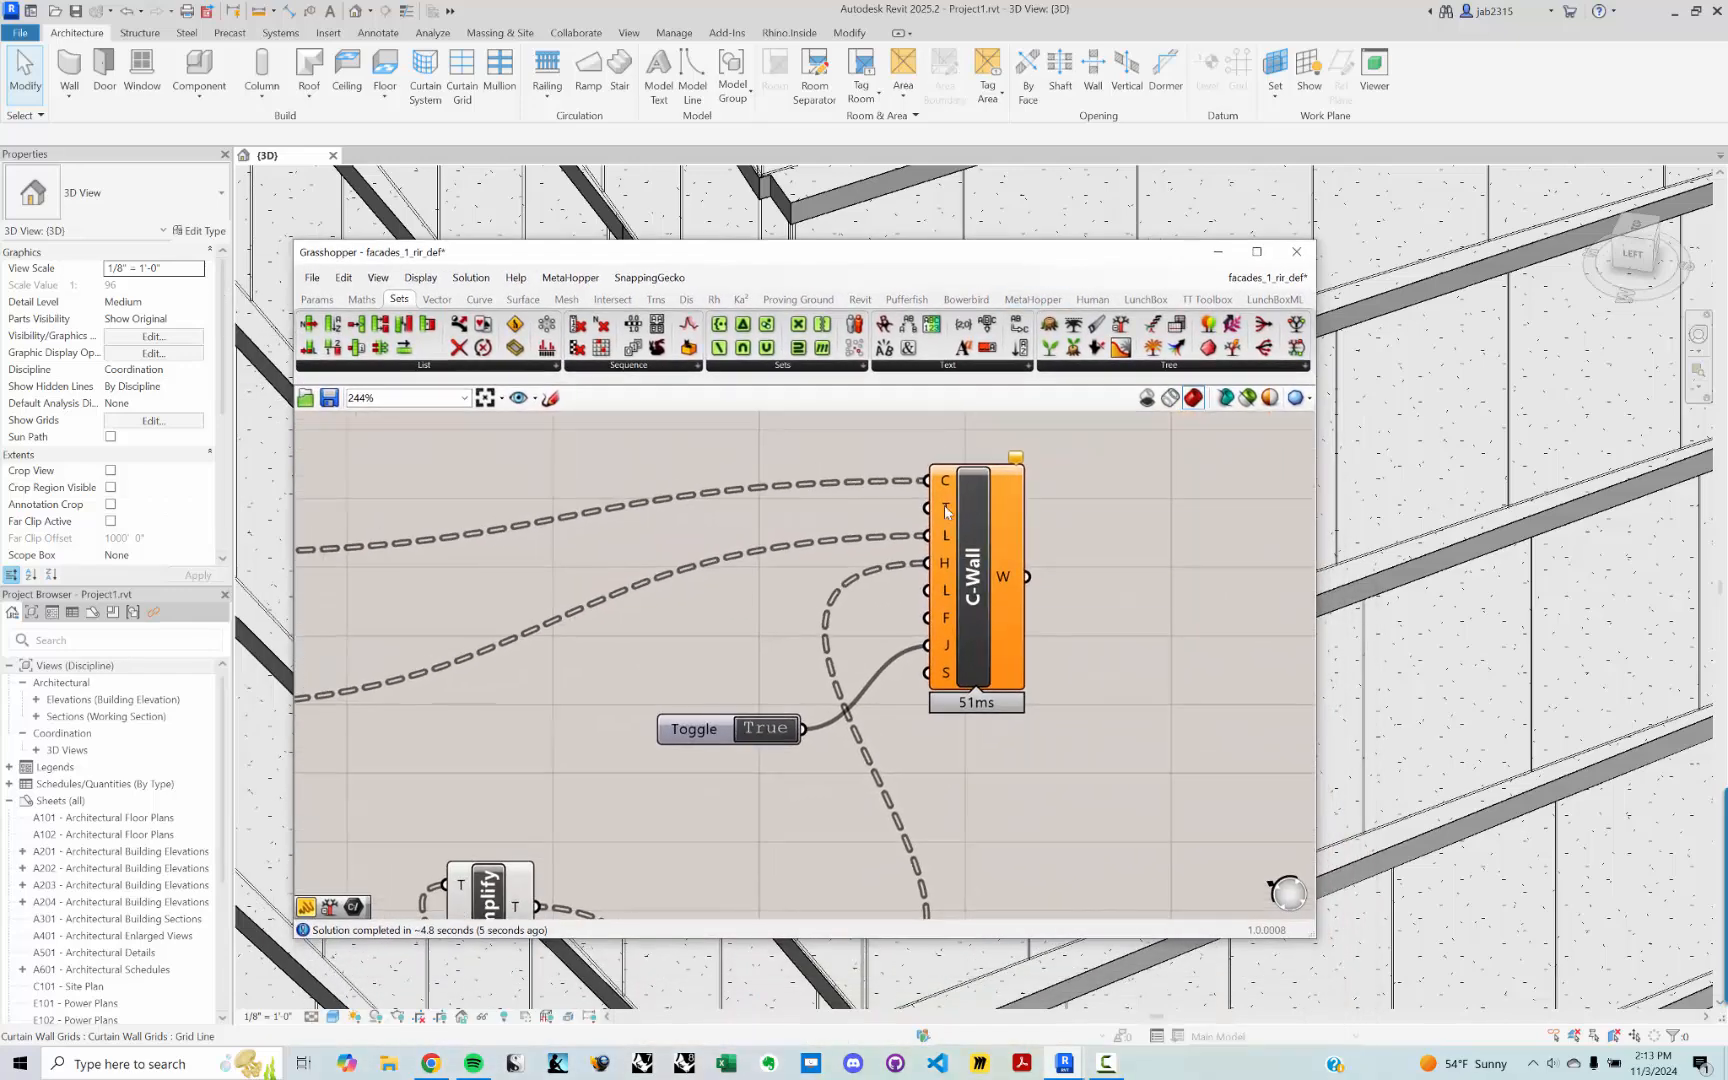
pyautogui.moveTo(946, 512)
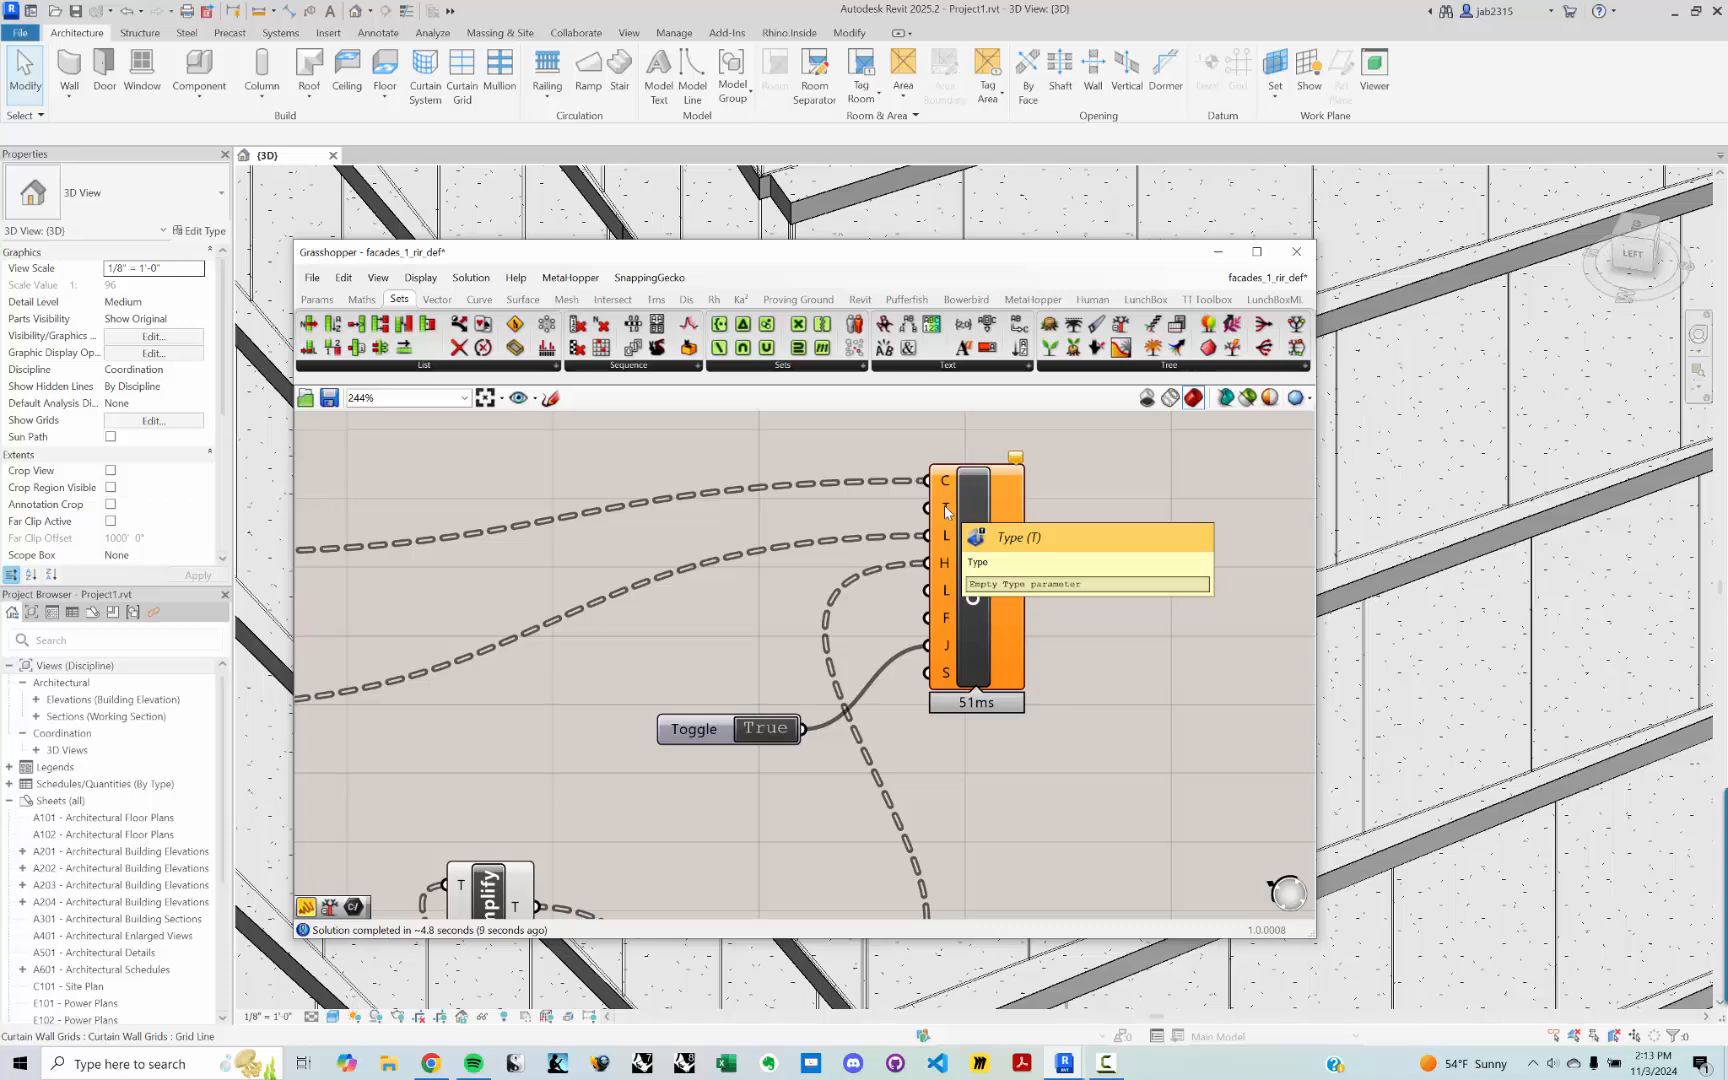
pyautogui.click(1218, 252)
pyautogui.scroll(-3, 934, 700)
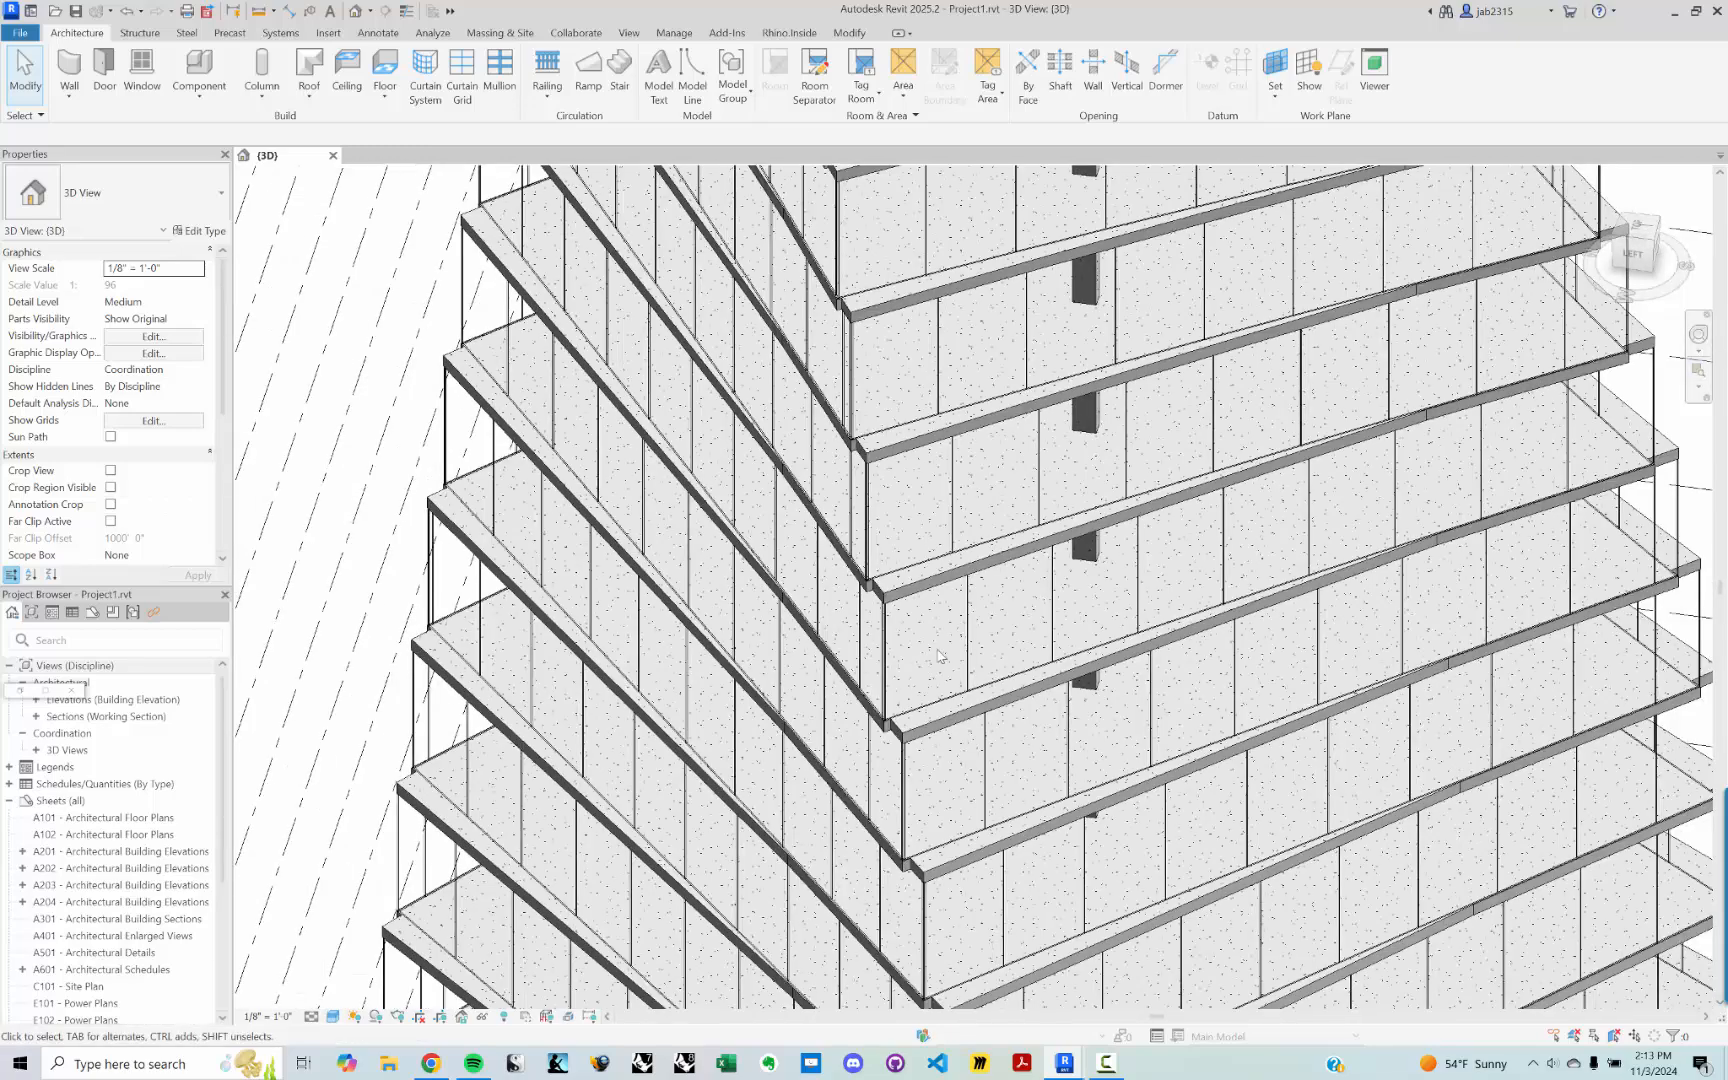
pyautogui.moveTo(912, 735); pyautogui.dragTo(993, 562, button='middle')
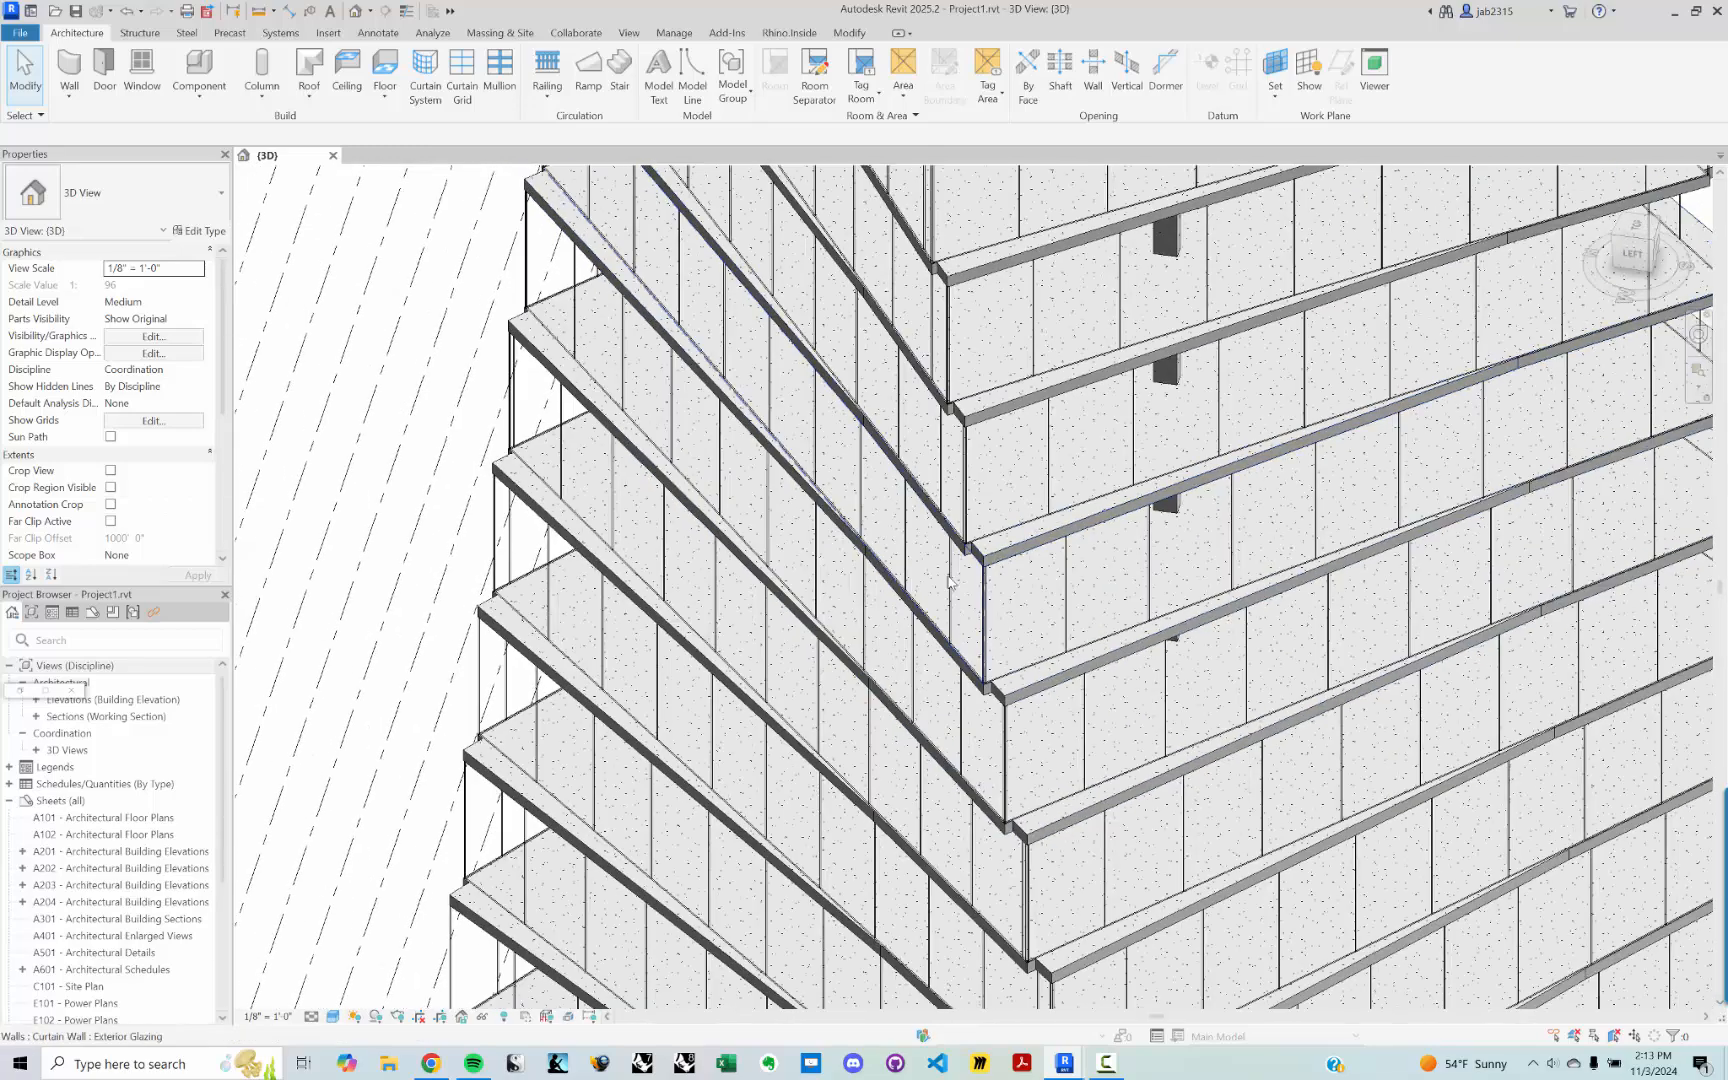
pyautogui.keyDown('shift'); pyautogui.moveTo(708, 606); pyautogui.dragTo(937, 617, button='middle'); pyautogui.keyUp('shift')
pyautogui.scroll(-5, 775, 648)
pyautogui.moveTo(512, 800); pyautogui.dragTo(1100, 665, button='middle')
pyautogui.scroll(3, 730, 690)
pyautogui.scroll(6, 1027, 720)
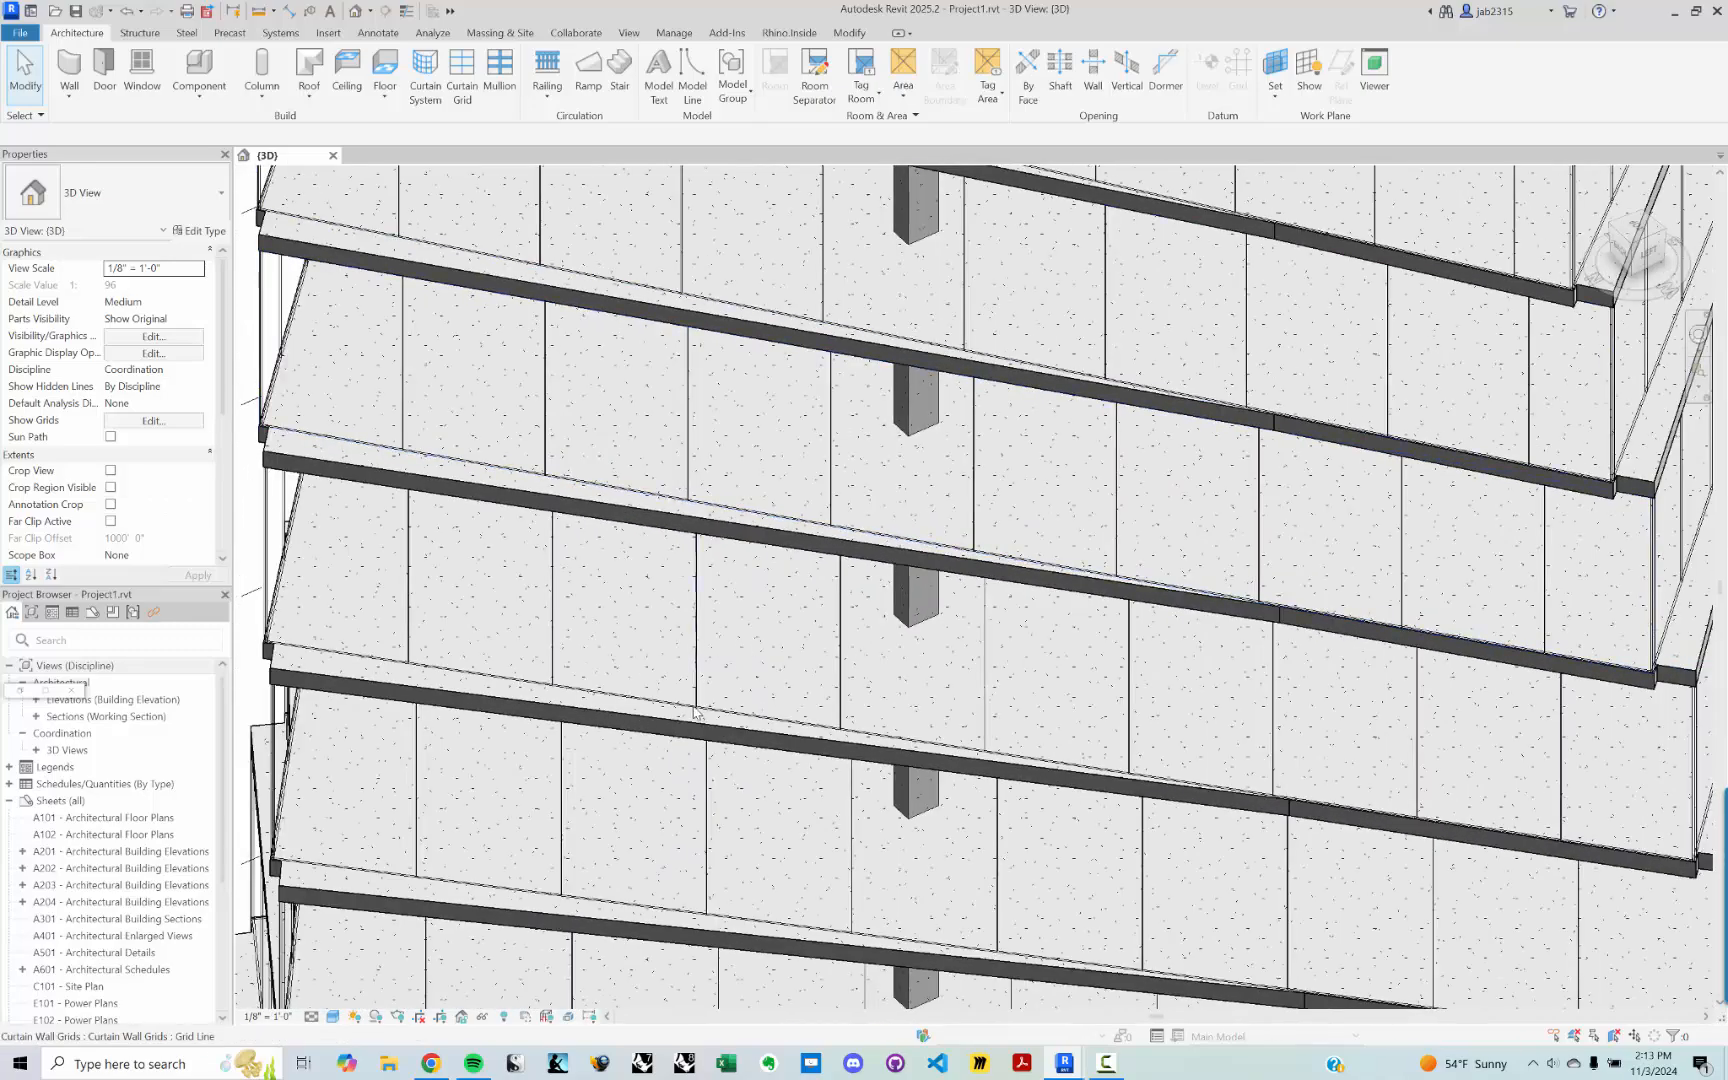
# Step: Duplicate the type of the LEVEL_16 Exterior Glazing curtain wall under the name CUSTOM WALL SYSTEM
pyautogui.click(651, 701)
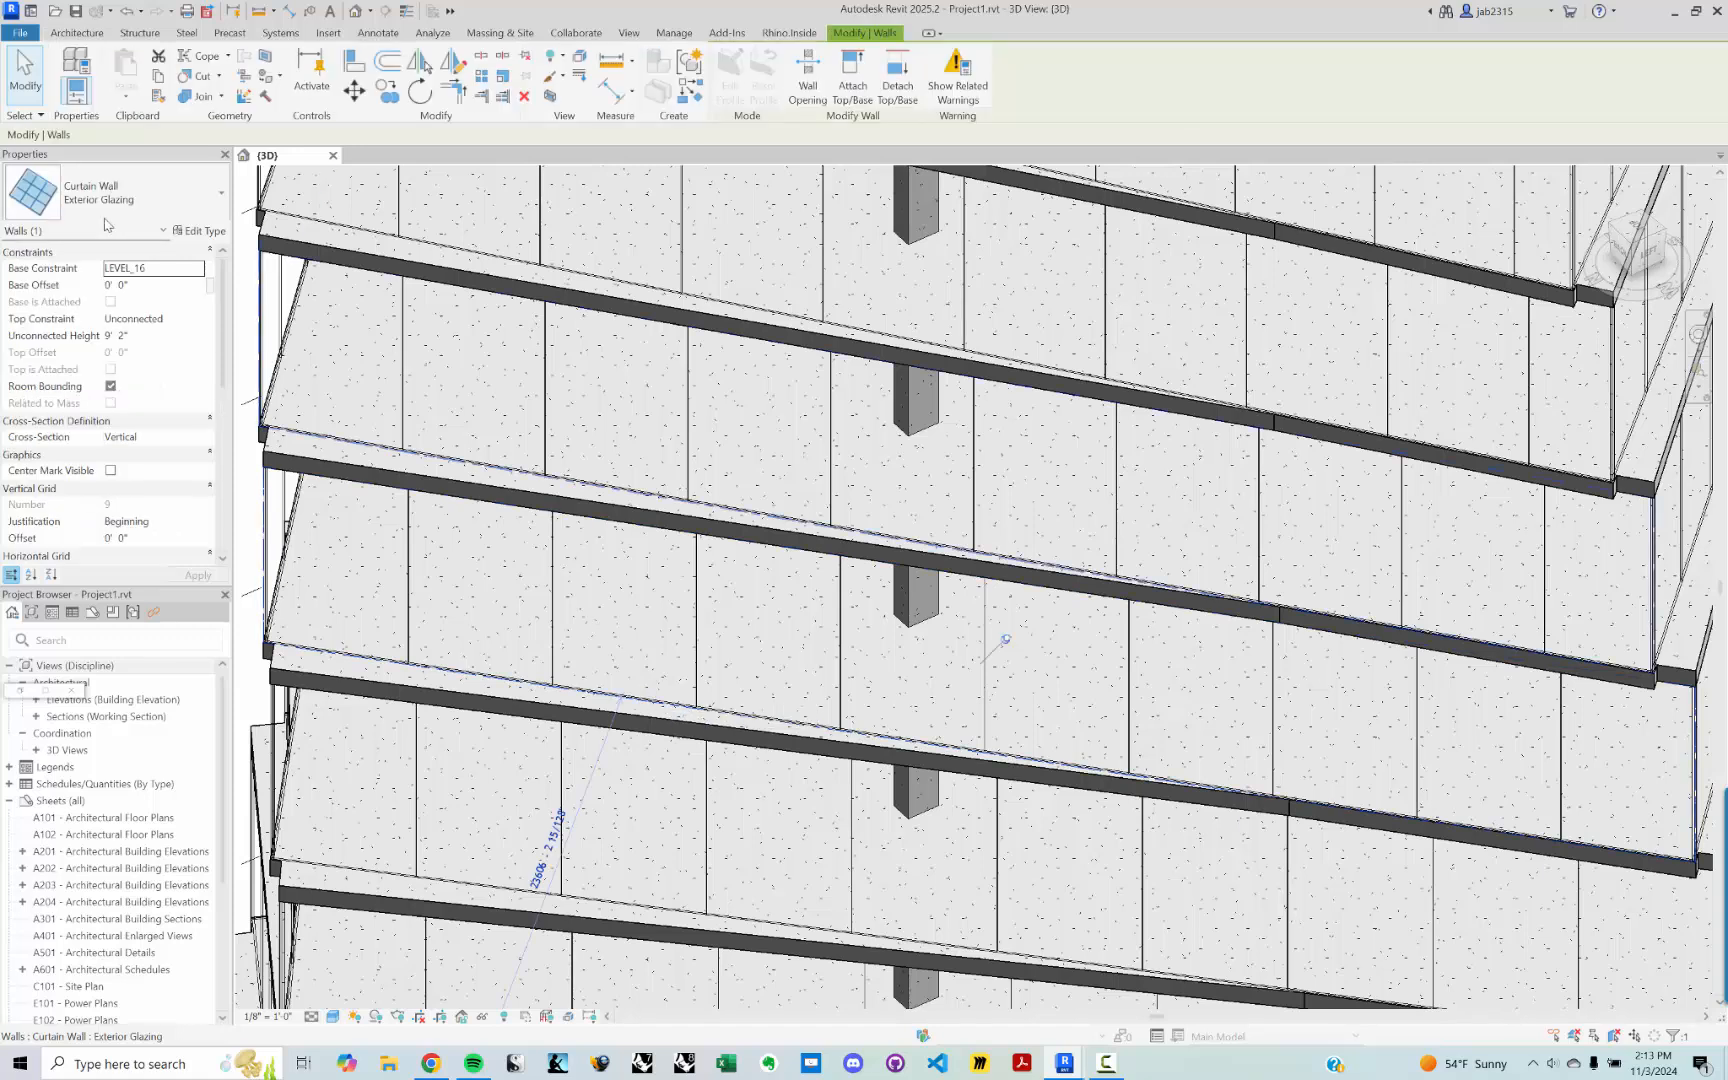
pyautogui.click(186, 232)
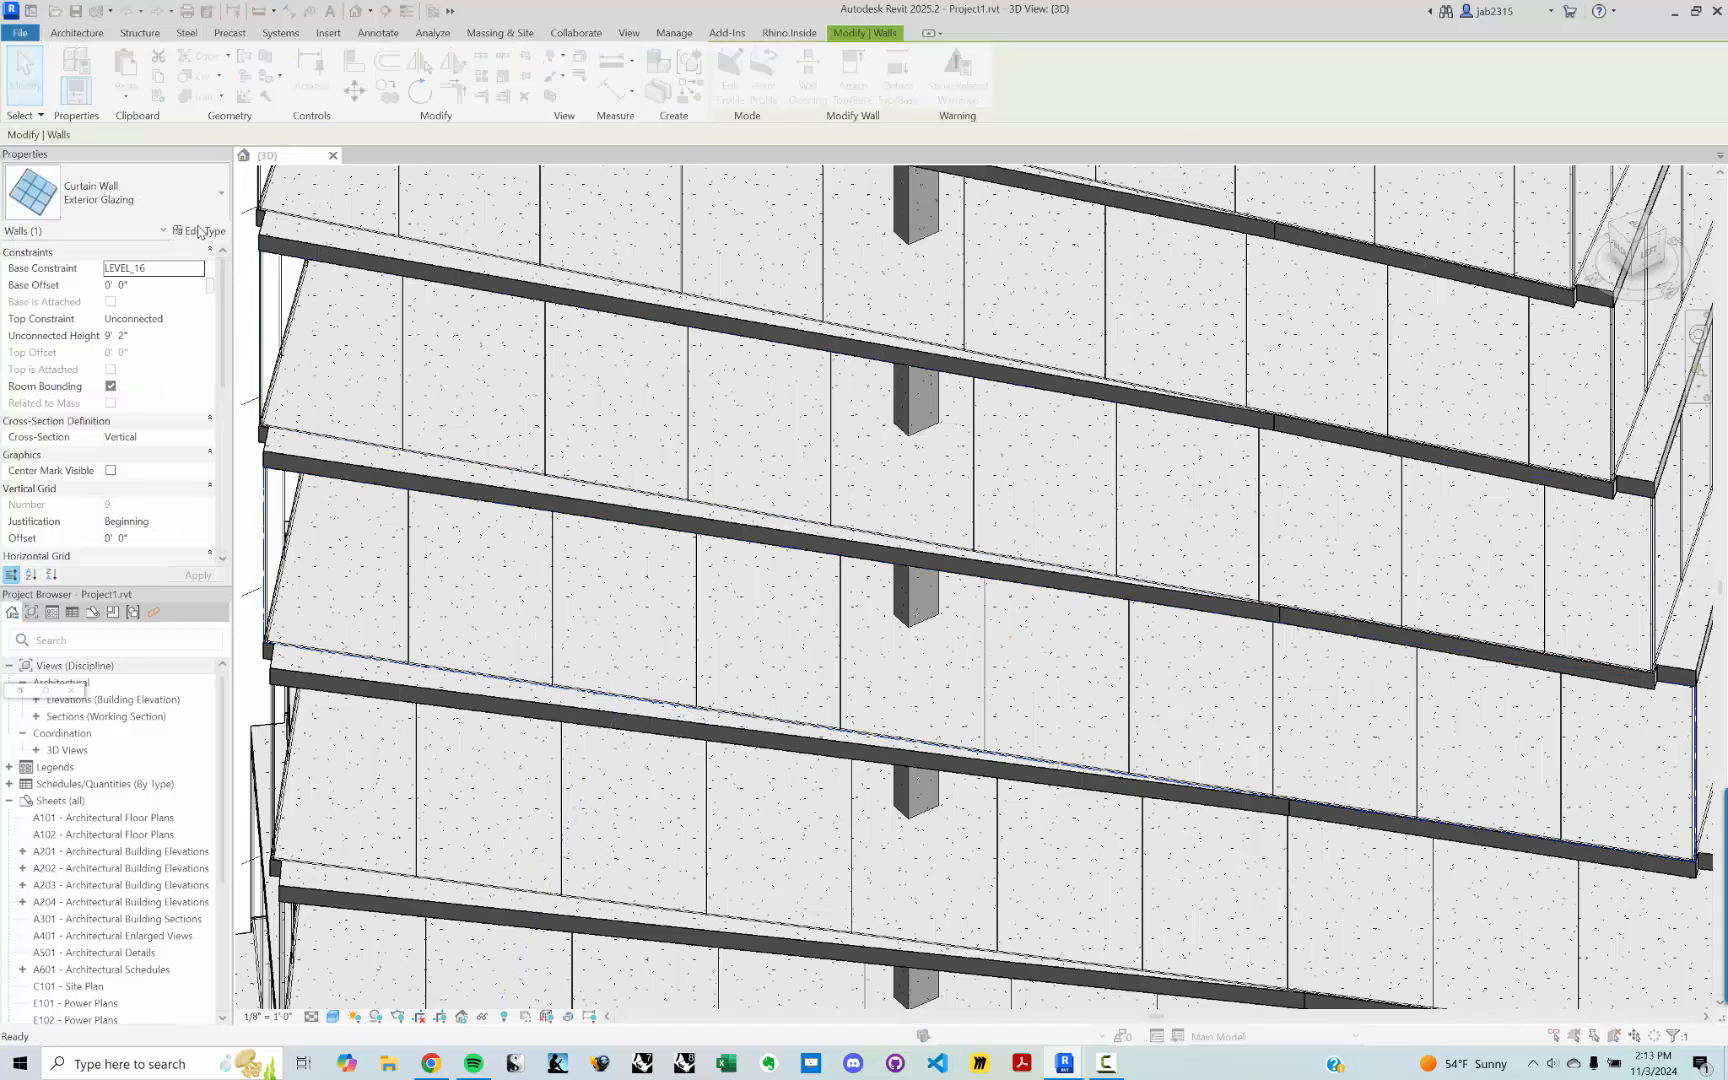
pyautogui.click(988, 325)
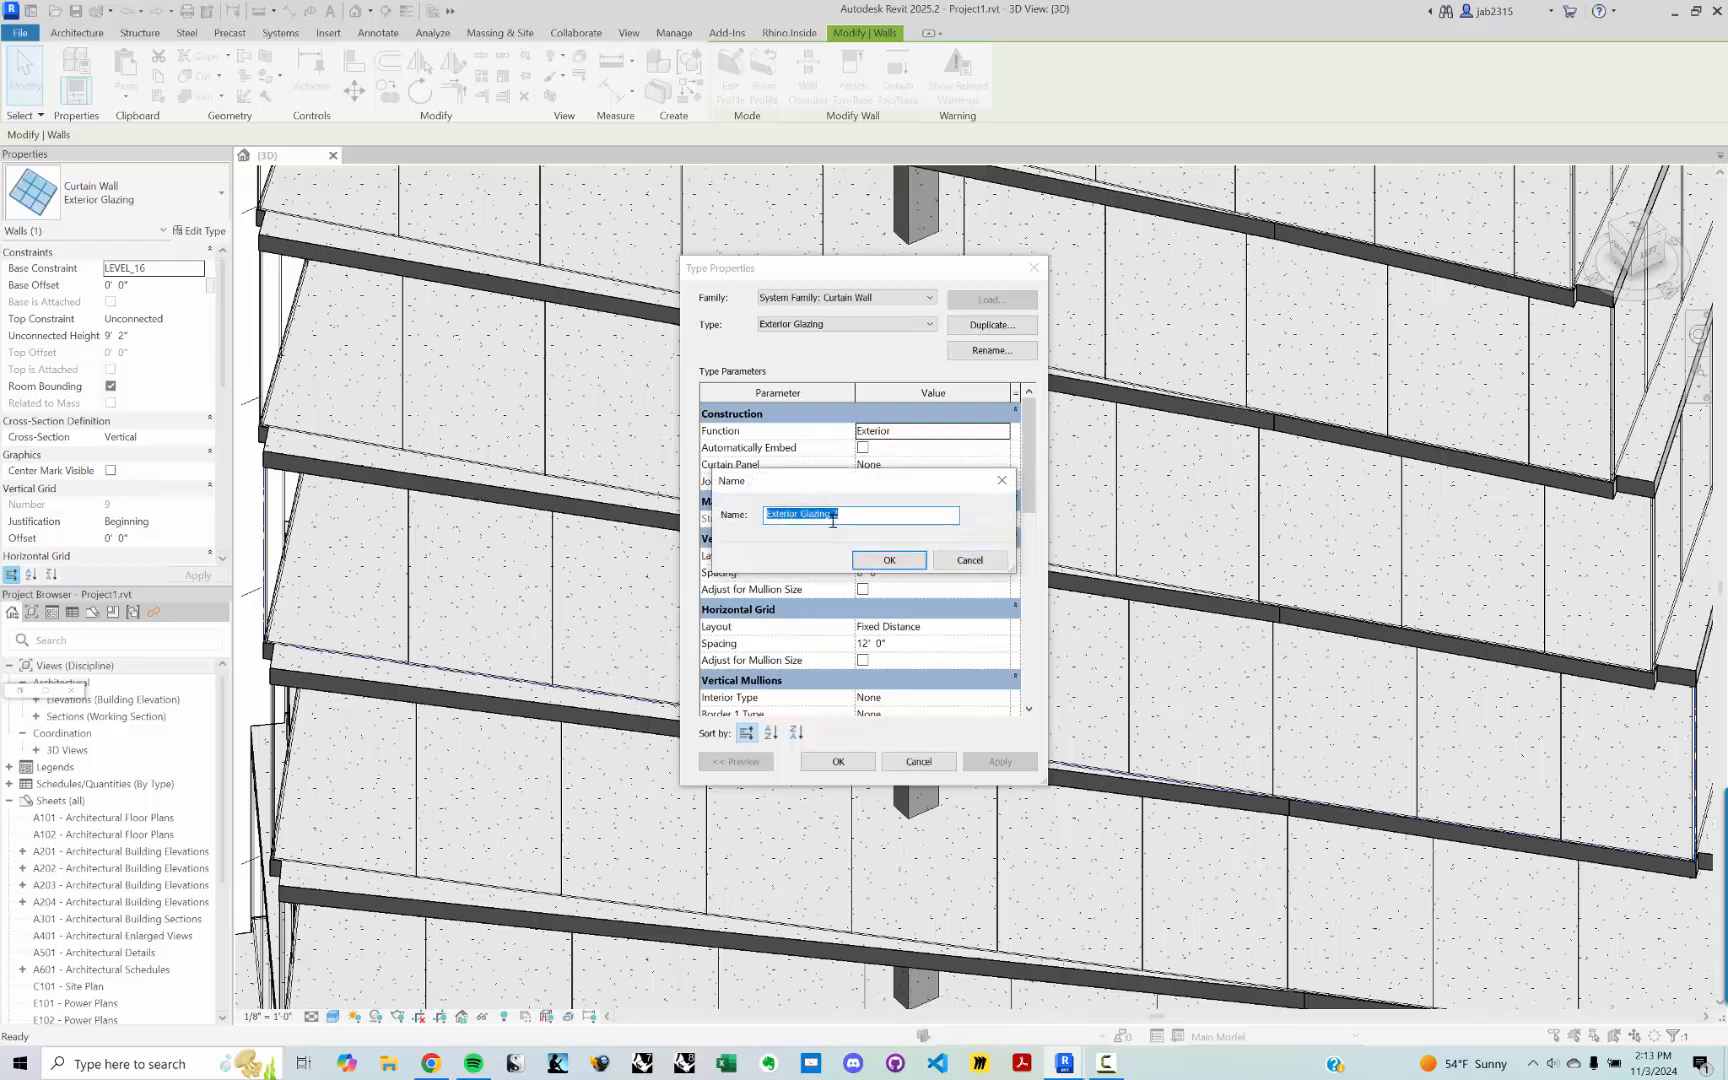
pyautogui.click(845, 514)
pyautogui.moveTo(845, 514); pyautogui.dragTo(830, 519)
pyautogui.press('BackSpace')
pyautogui.press('BackSpace')
pyautogui.press('BackSpace')
pyautogui.press('BackSpace')
pyautogui.press('BackSpace')
pyautogui.press('BackSpace')
pyautogui.press('BackSpace')
pyautogui.press('BackSpace')
pyautogui.press('BackSpace')
pyautogui.press('BackSpace')
pyautogui.write('CUSTOM WALL SYSTEM')
pyautogui.click(868, 561)
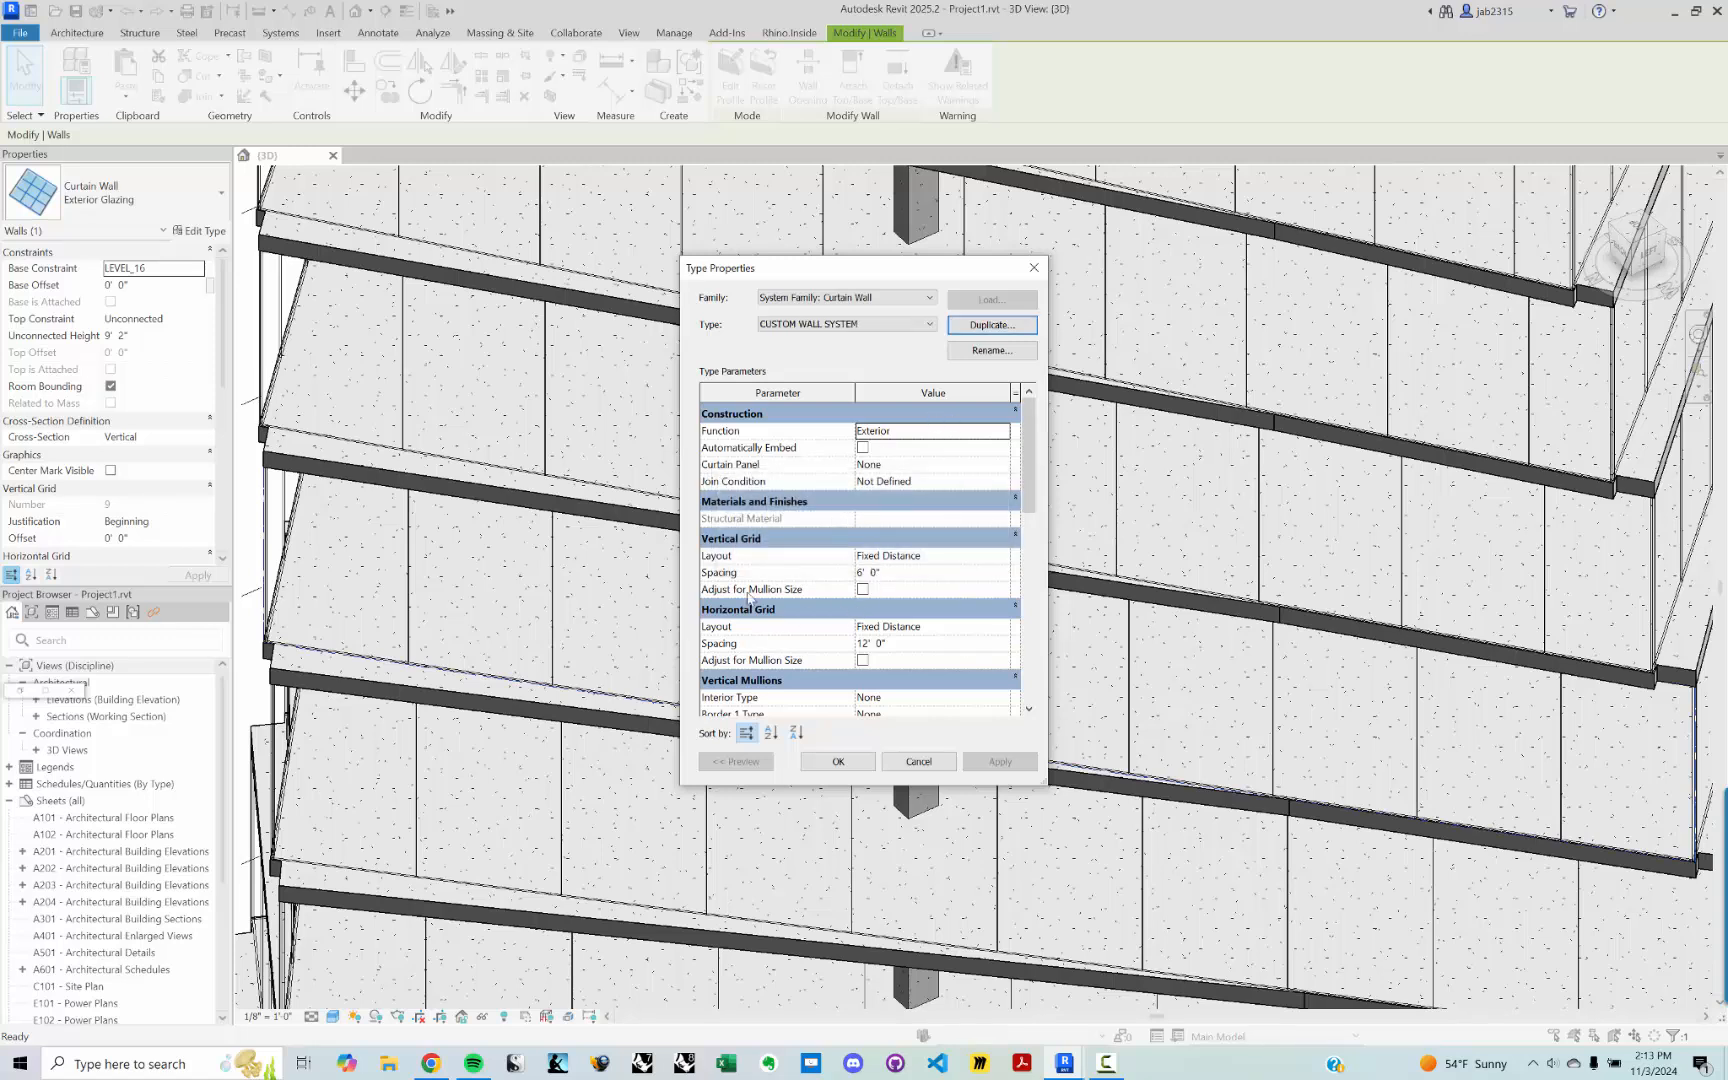
# Step: Set the new wall type's vertical grid spacing to 4' and its vertical grid layout to Maximum Spacing
pyautogui.click(893, 574)
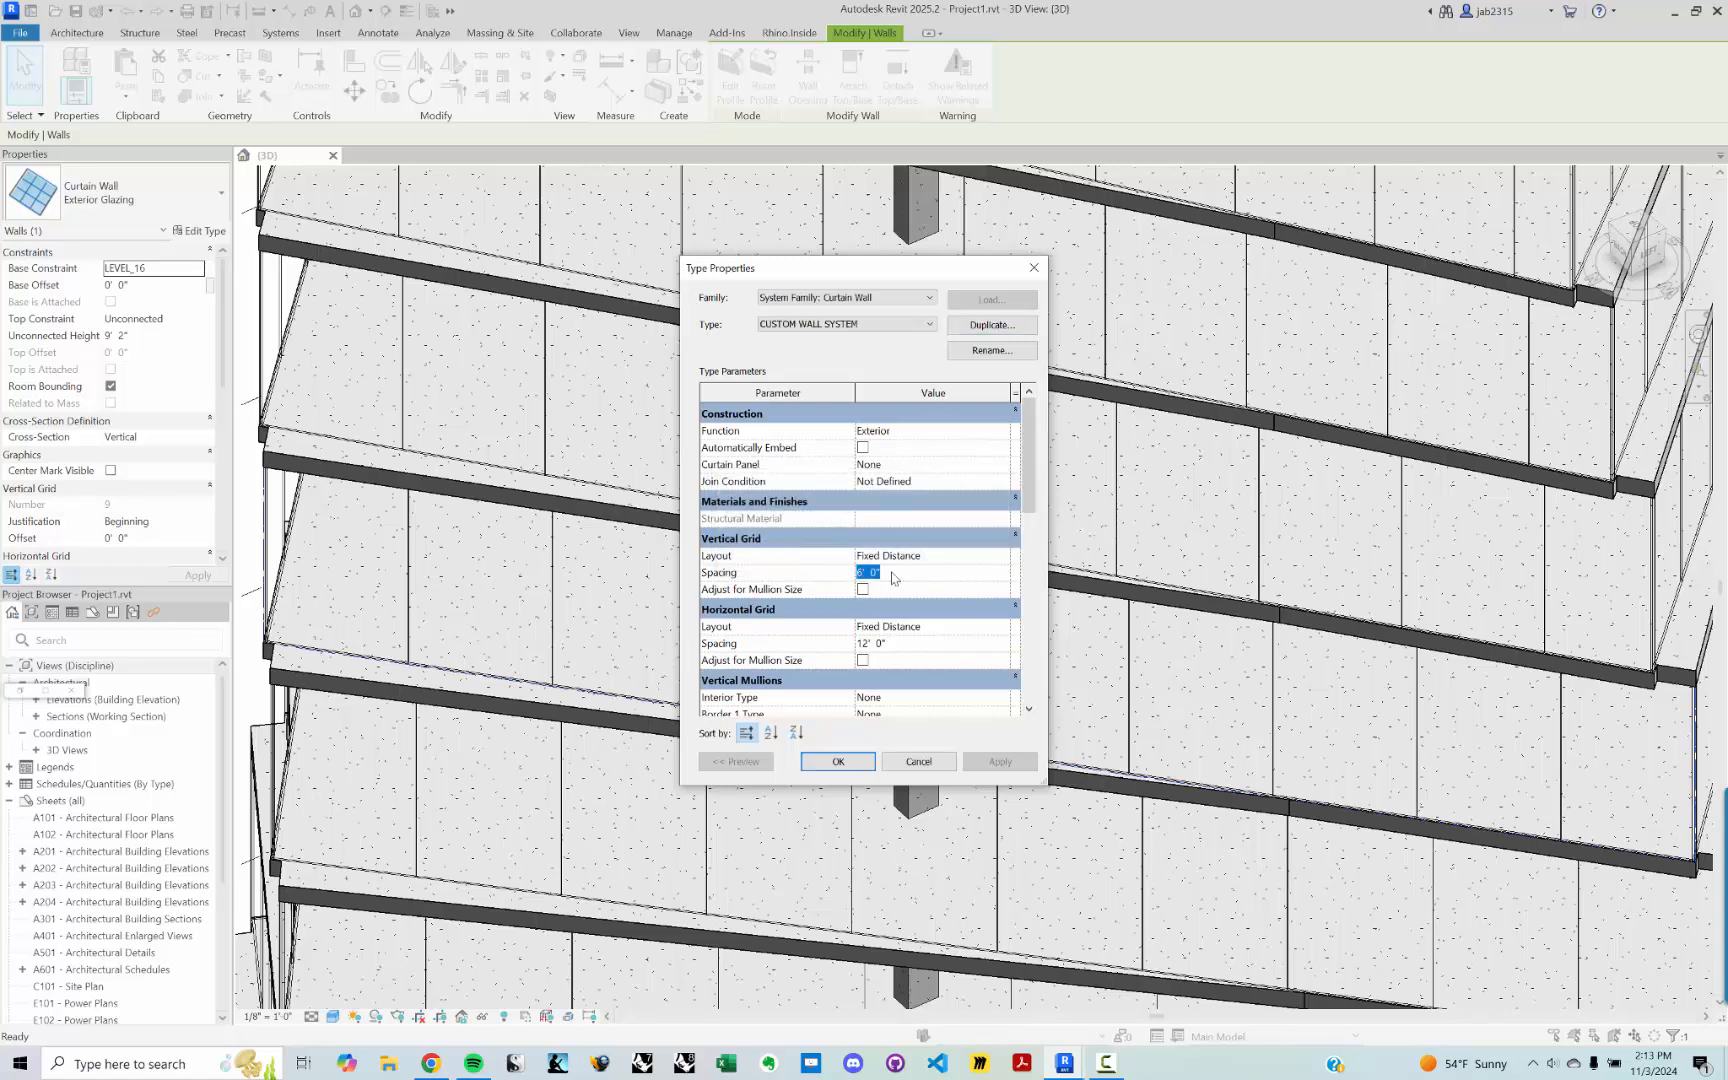
pyautogui.write("4'")
pyautogui.press('Tab')
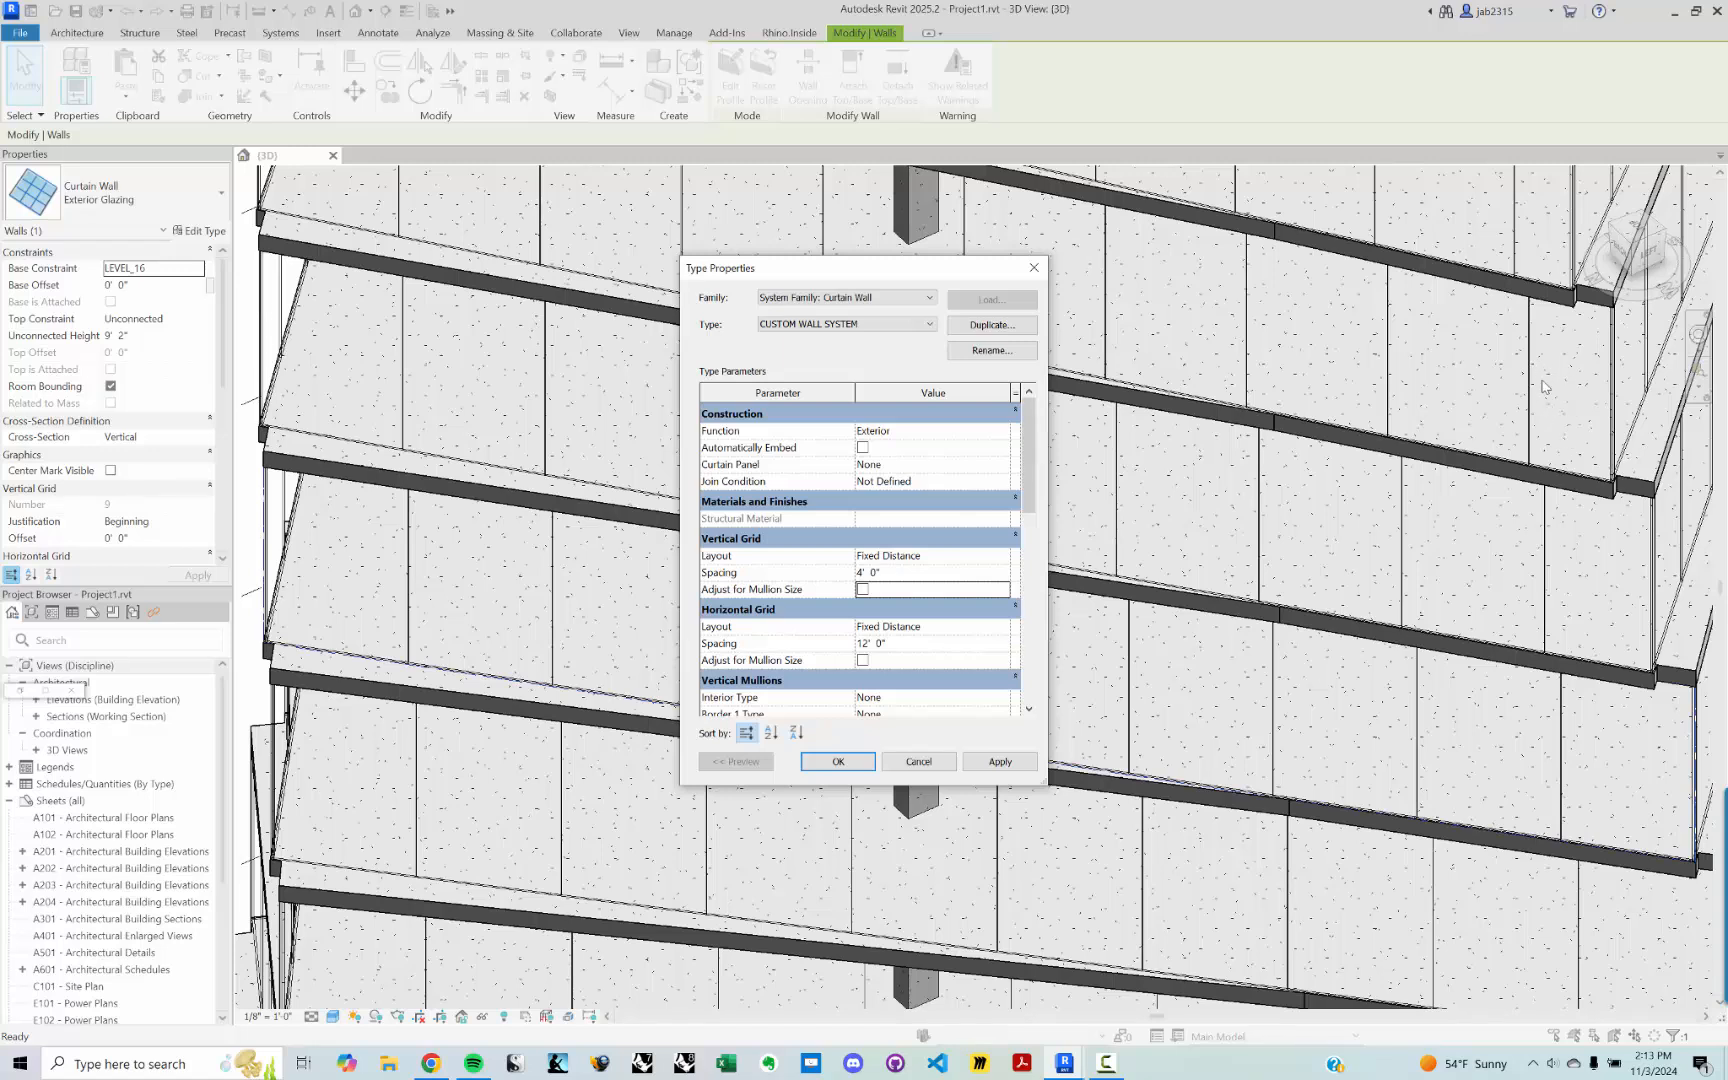
pyautogui.click(1003, 556)
pyautogui.click(1003, 556)
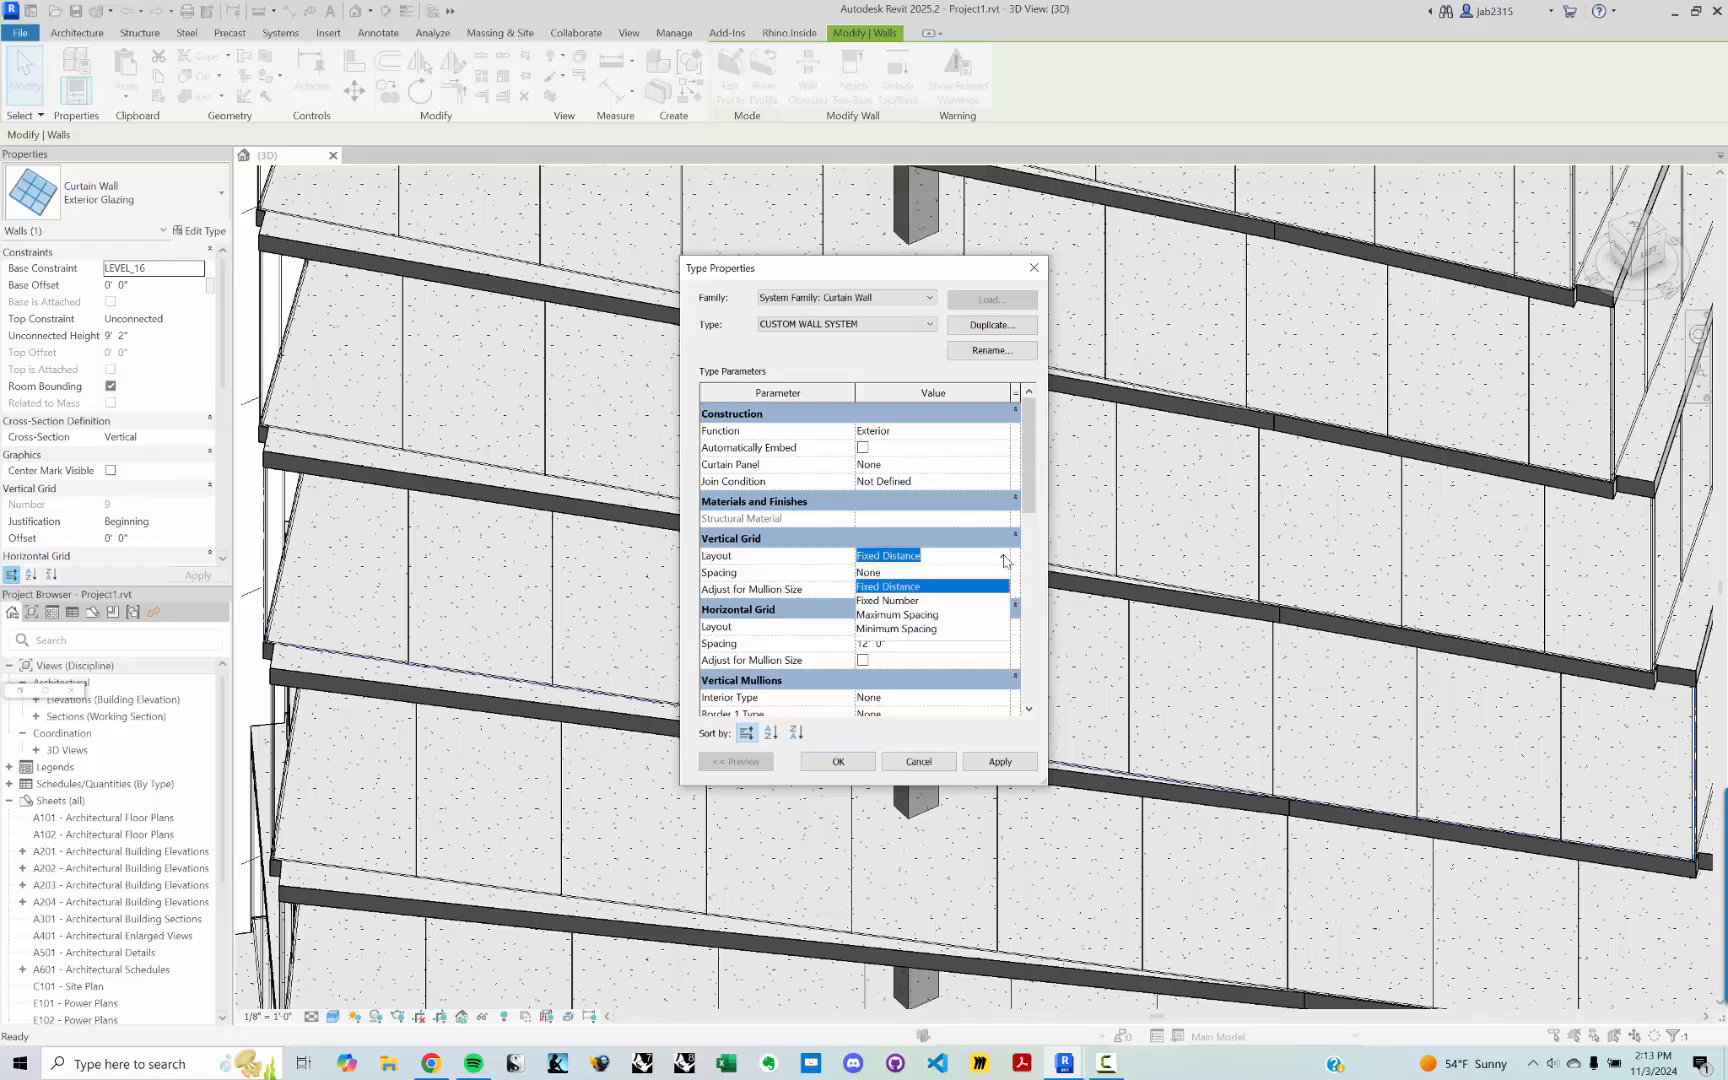
pyautogui.click(894, 615)
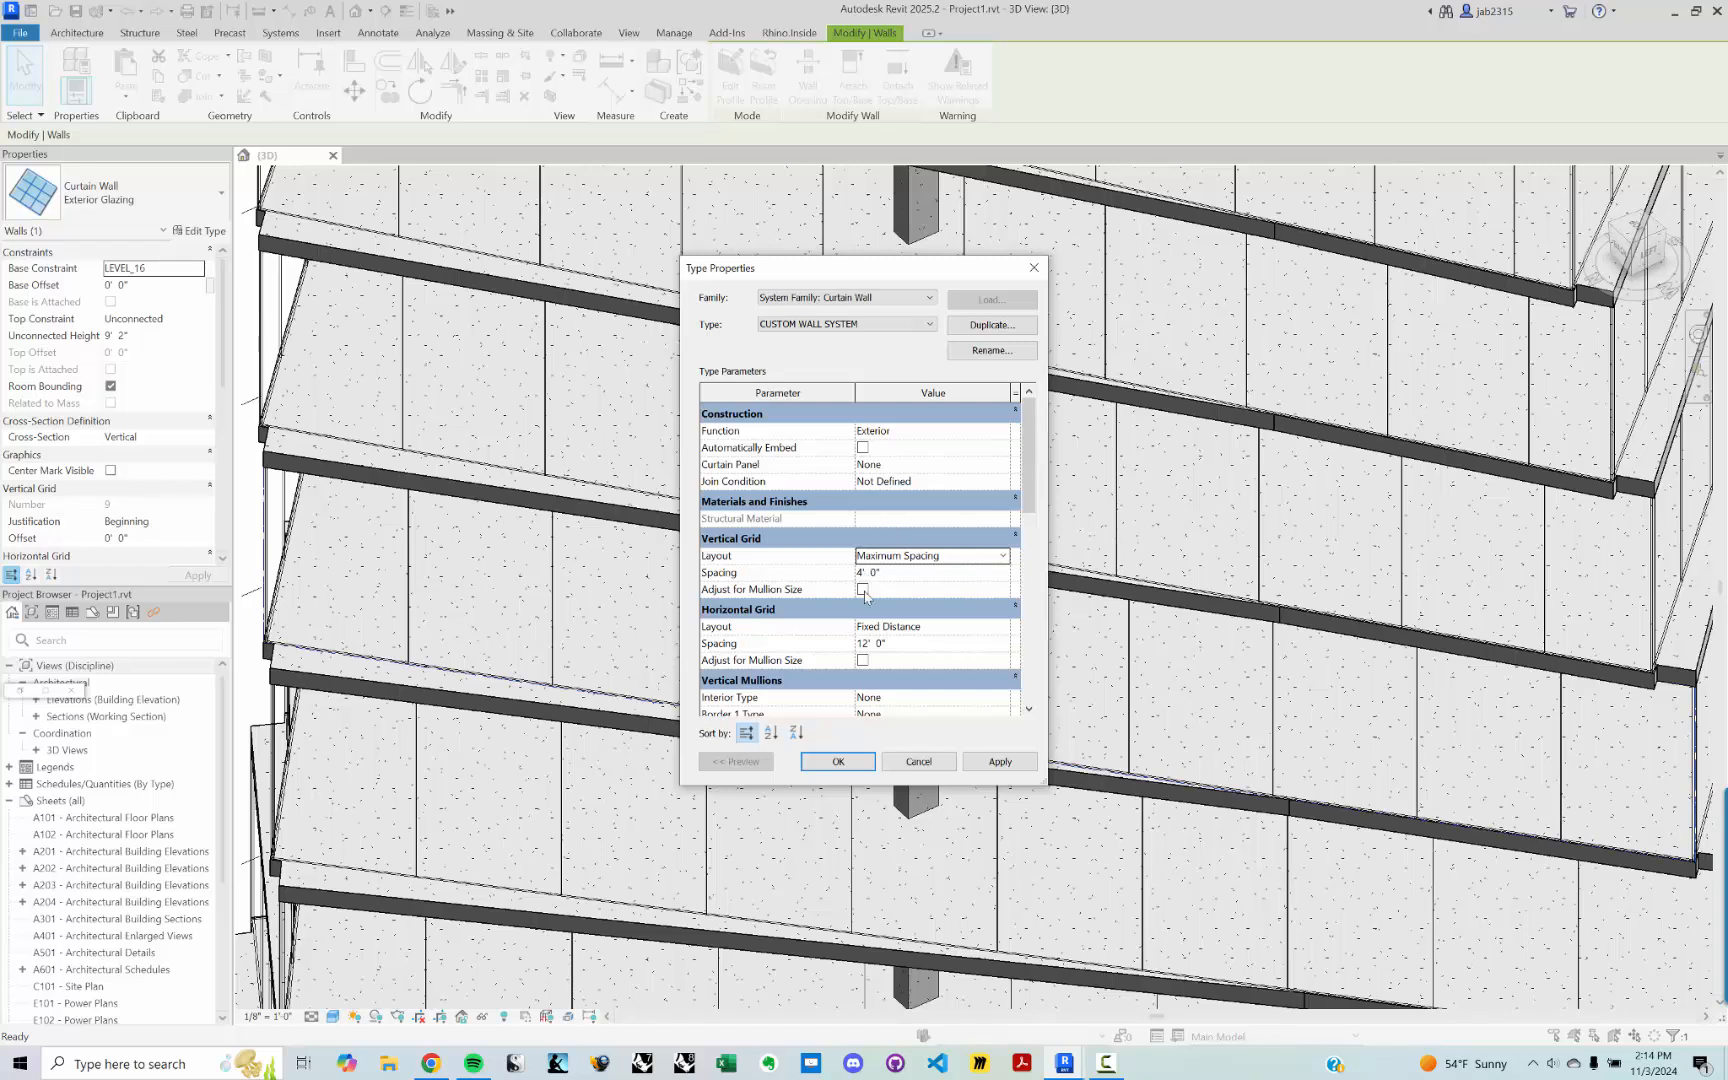
# Step: Set the horizontal grid spacing of CUSTOM WALL SYSTEM to 10'
pyautogui.click(904, 646)
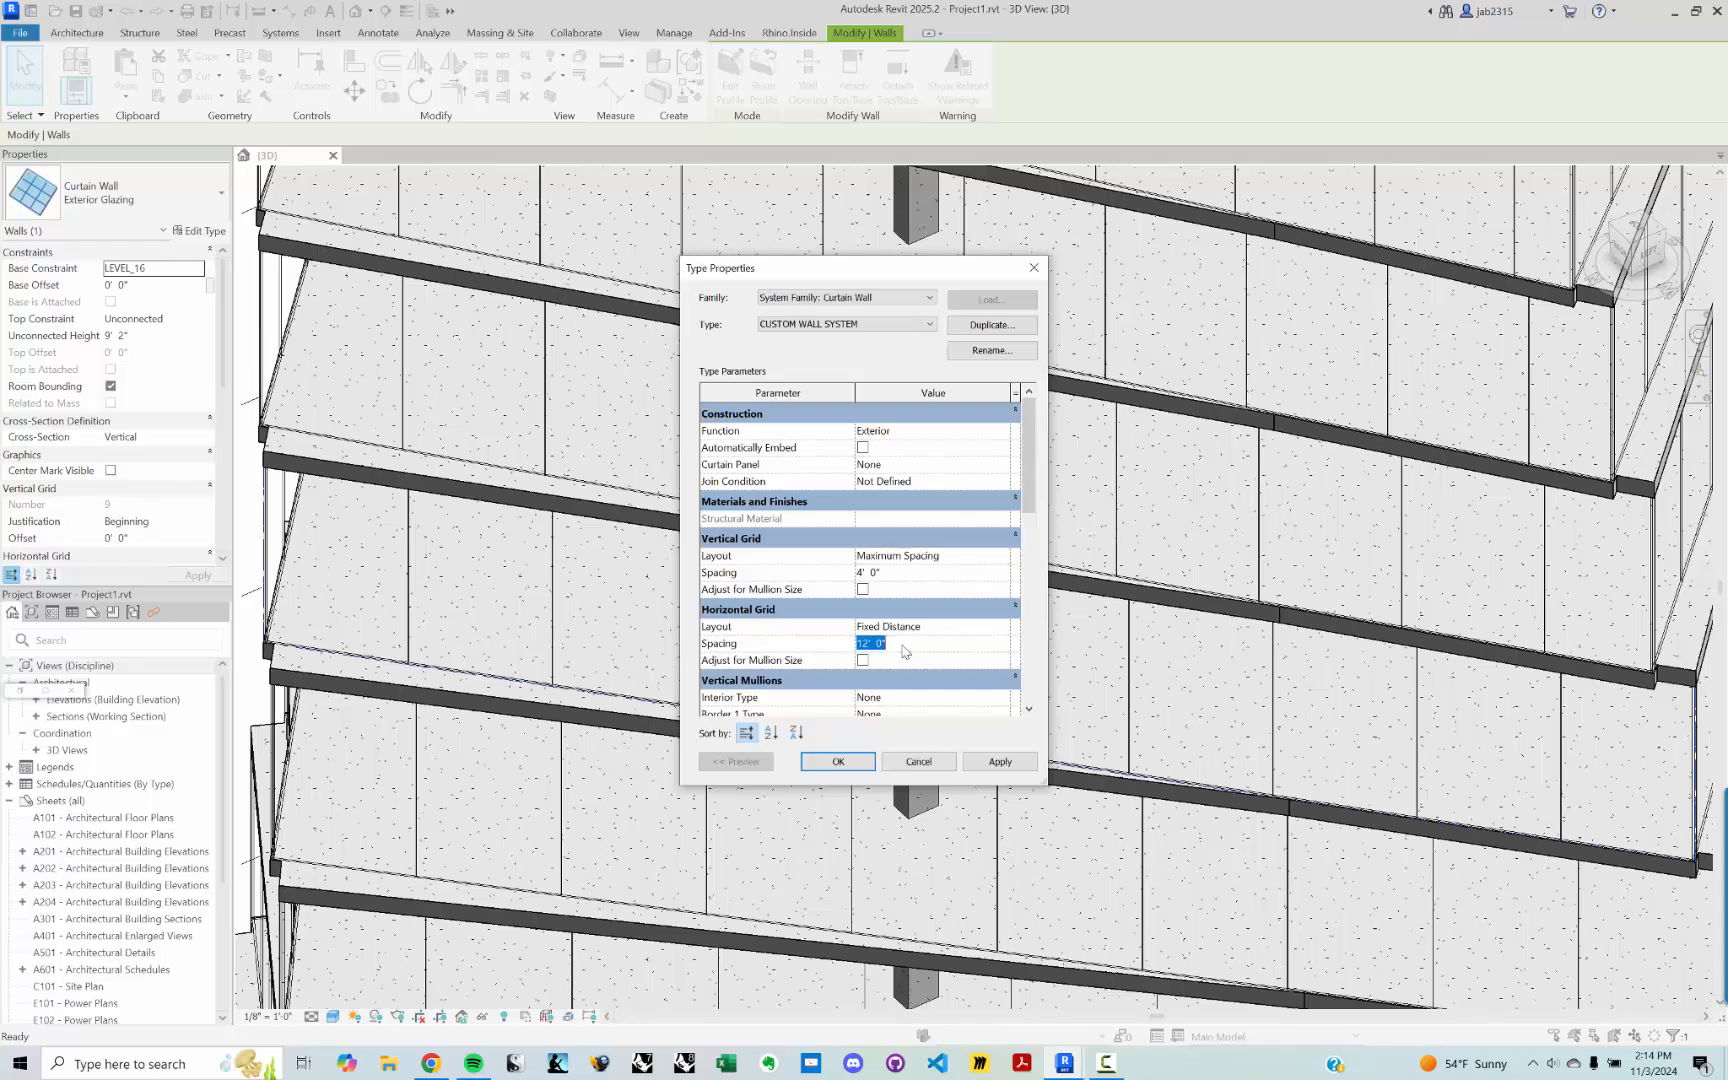
pyautogui.write('1')
pyautogui.click(904, 653)
# Step: Assign Rectangular Mullion : 2.5" x 5" rectangular as the interior type of the vertical mullions
pyautogui.moveTo(1031, 488); pyautogui.dragTo(1030, 530)
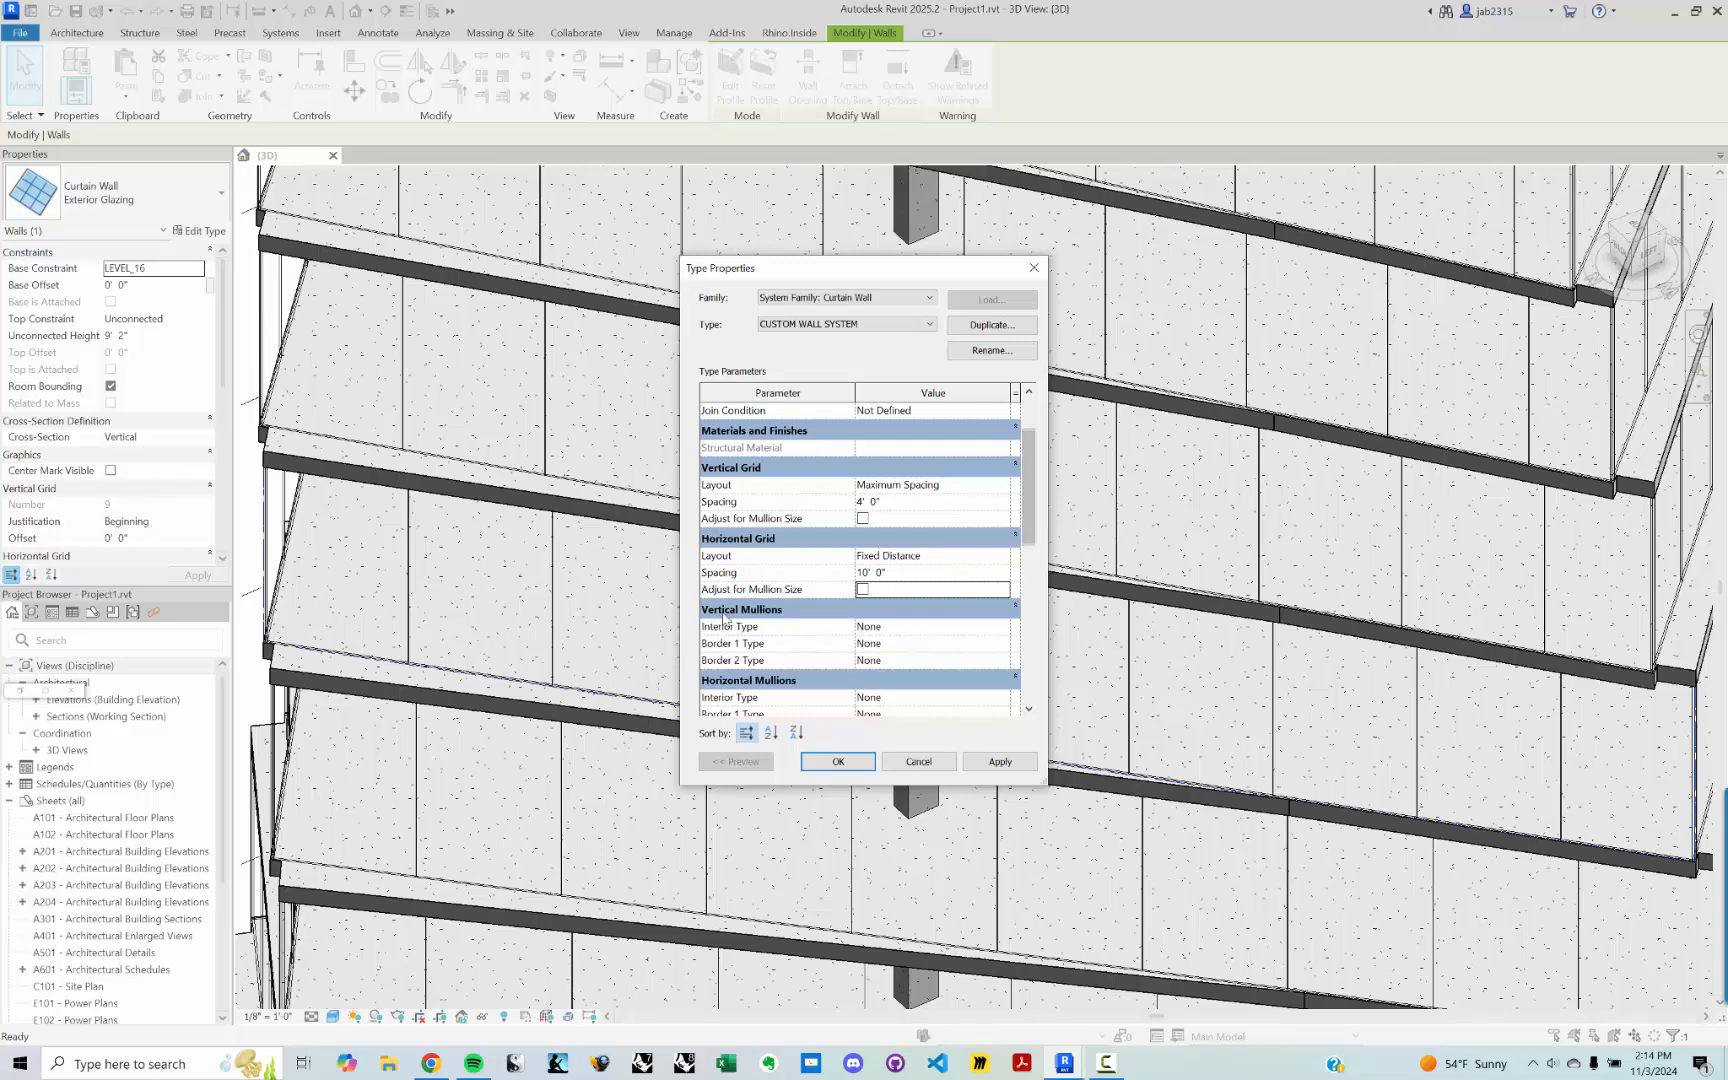
pyautogui.click(1003, 628)
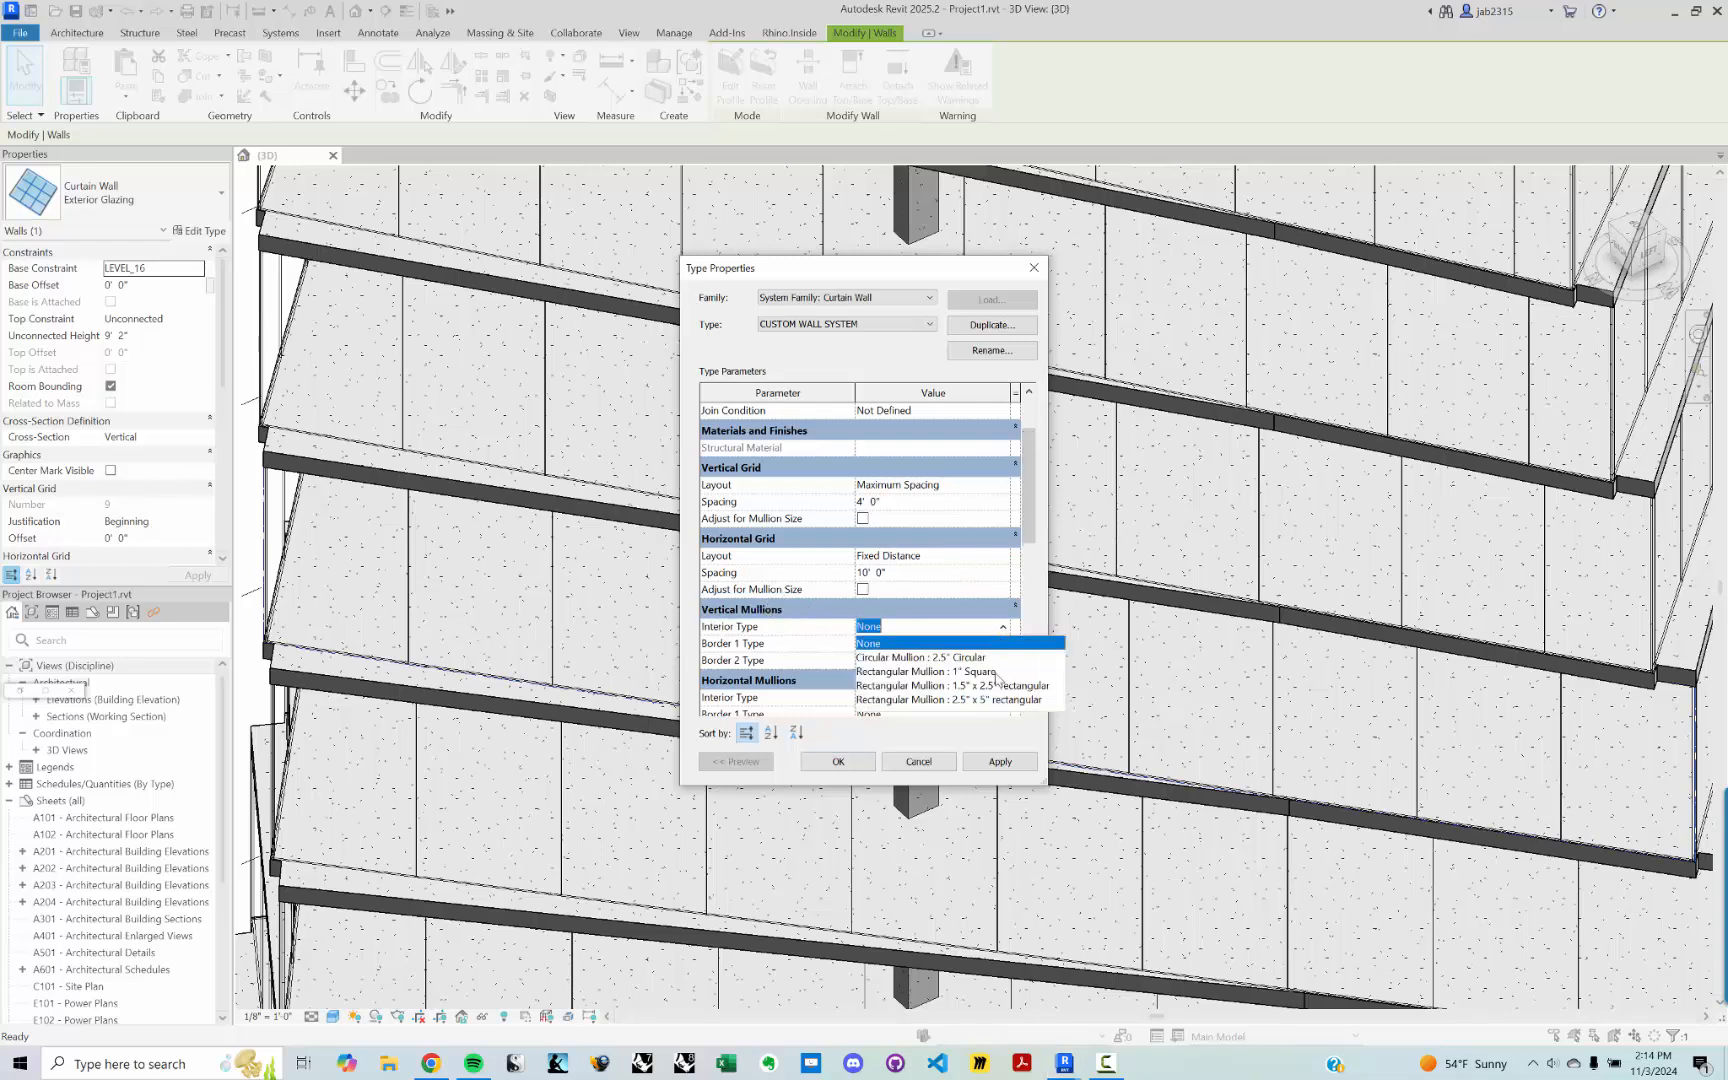
pyautogui.click(997, 701)
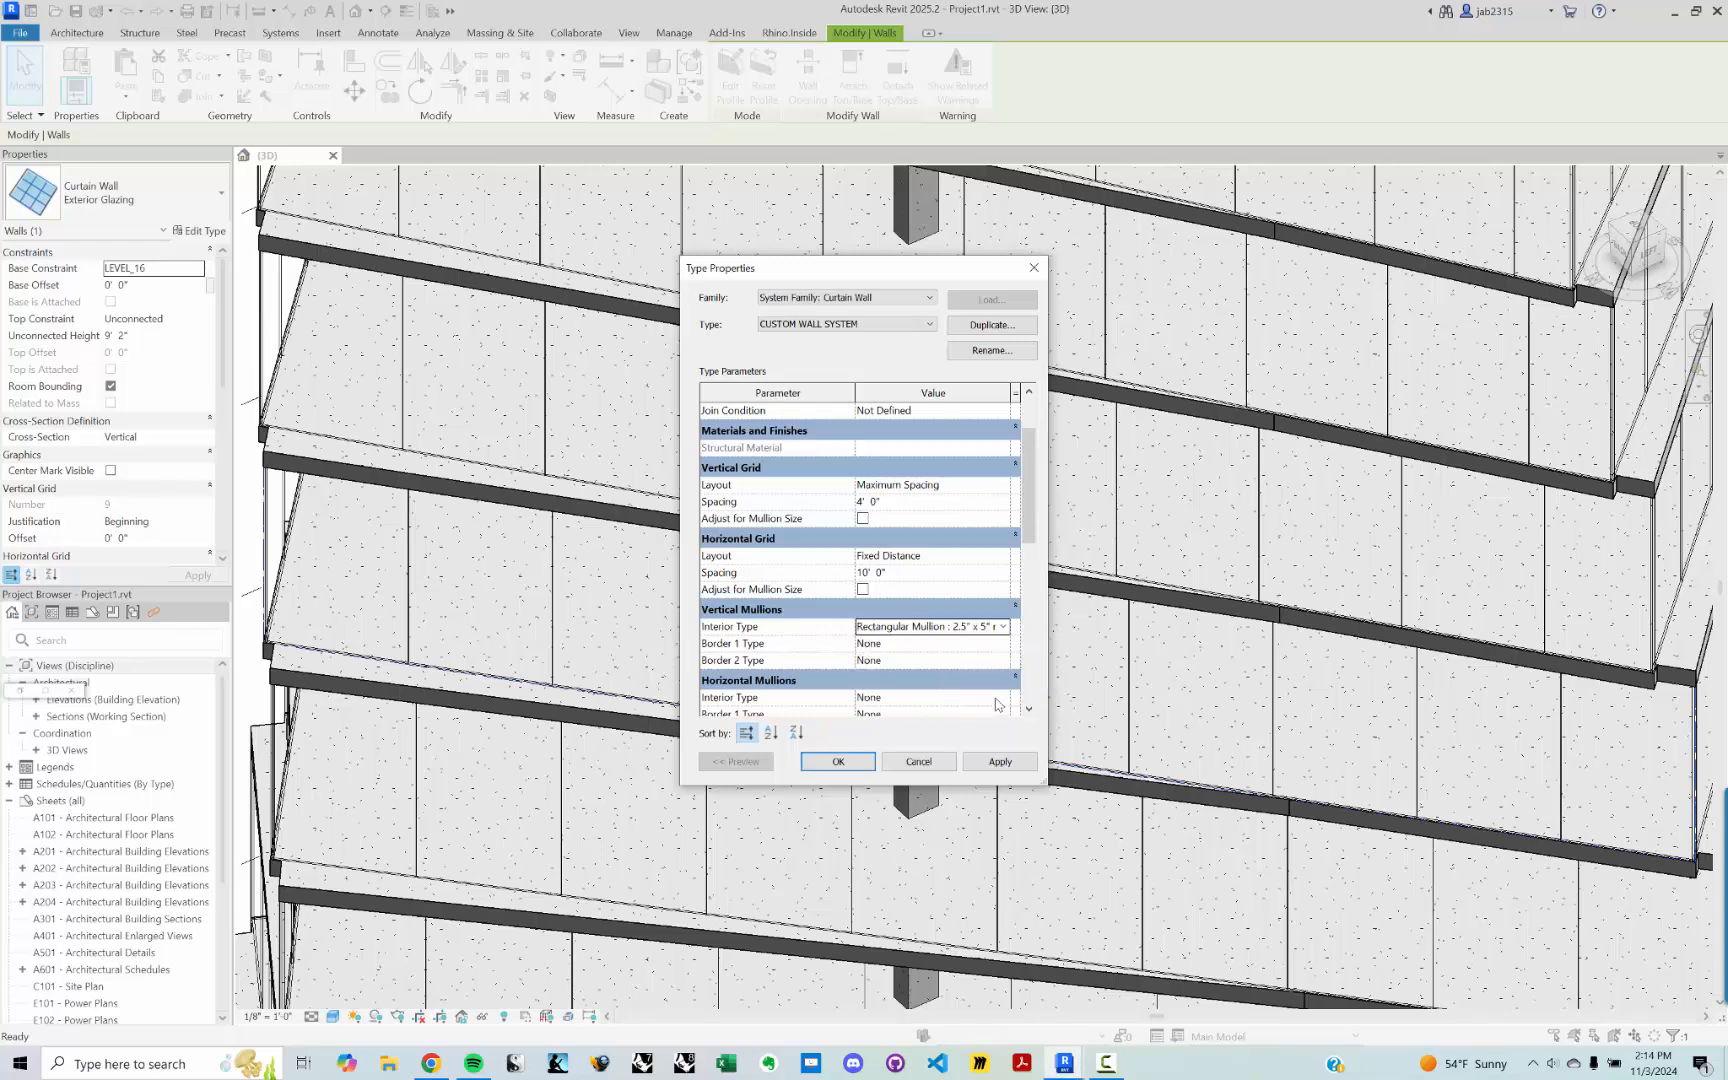
# Step: Assign Quad Corner Mullion : 5" x 5" Quad Corner to both vertical mullion borders and accept the type changes
pyautogui.click(1003, 645)
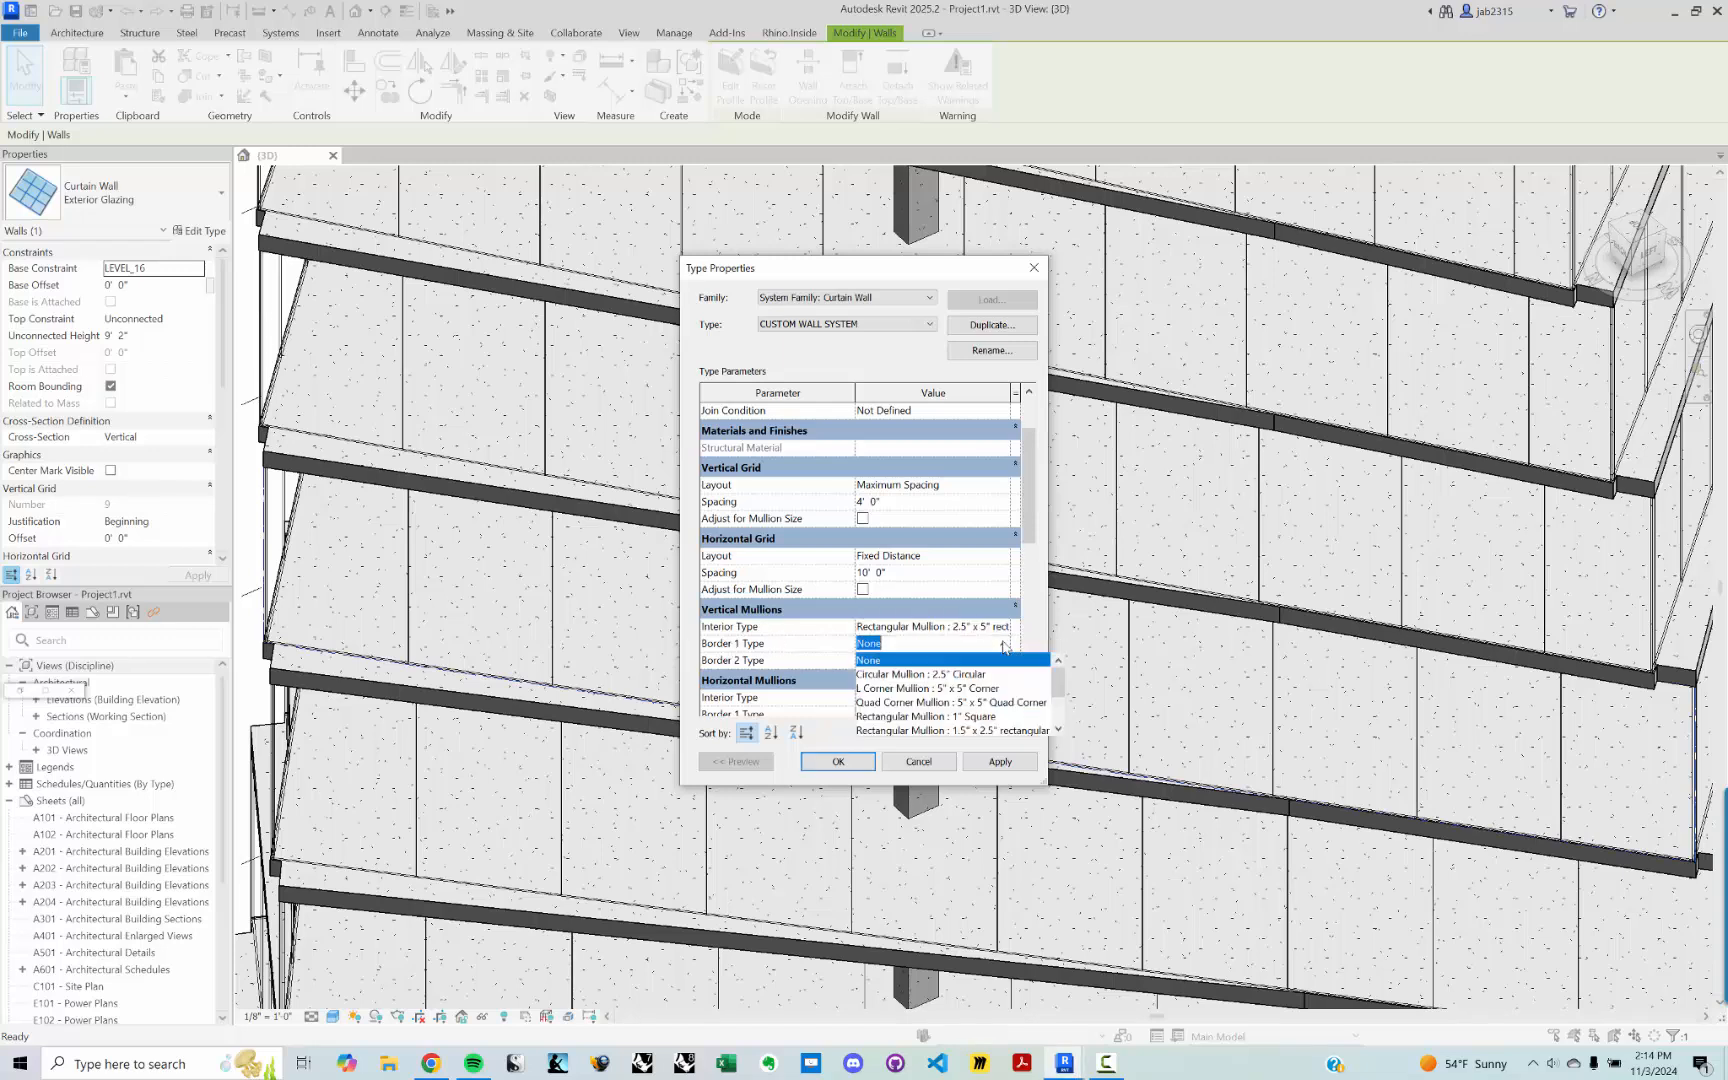
pyautogui.click(912, 702)
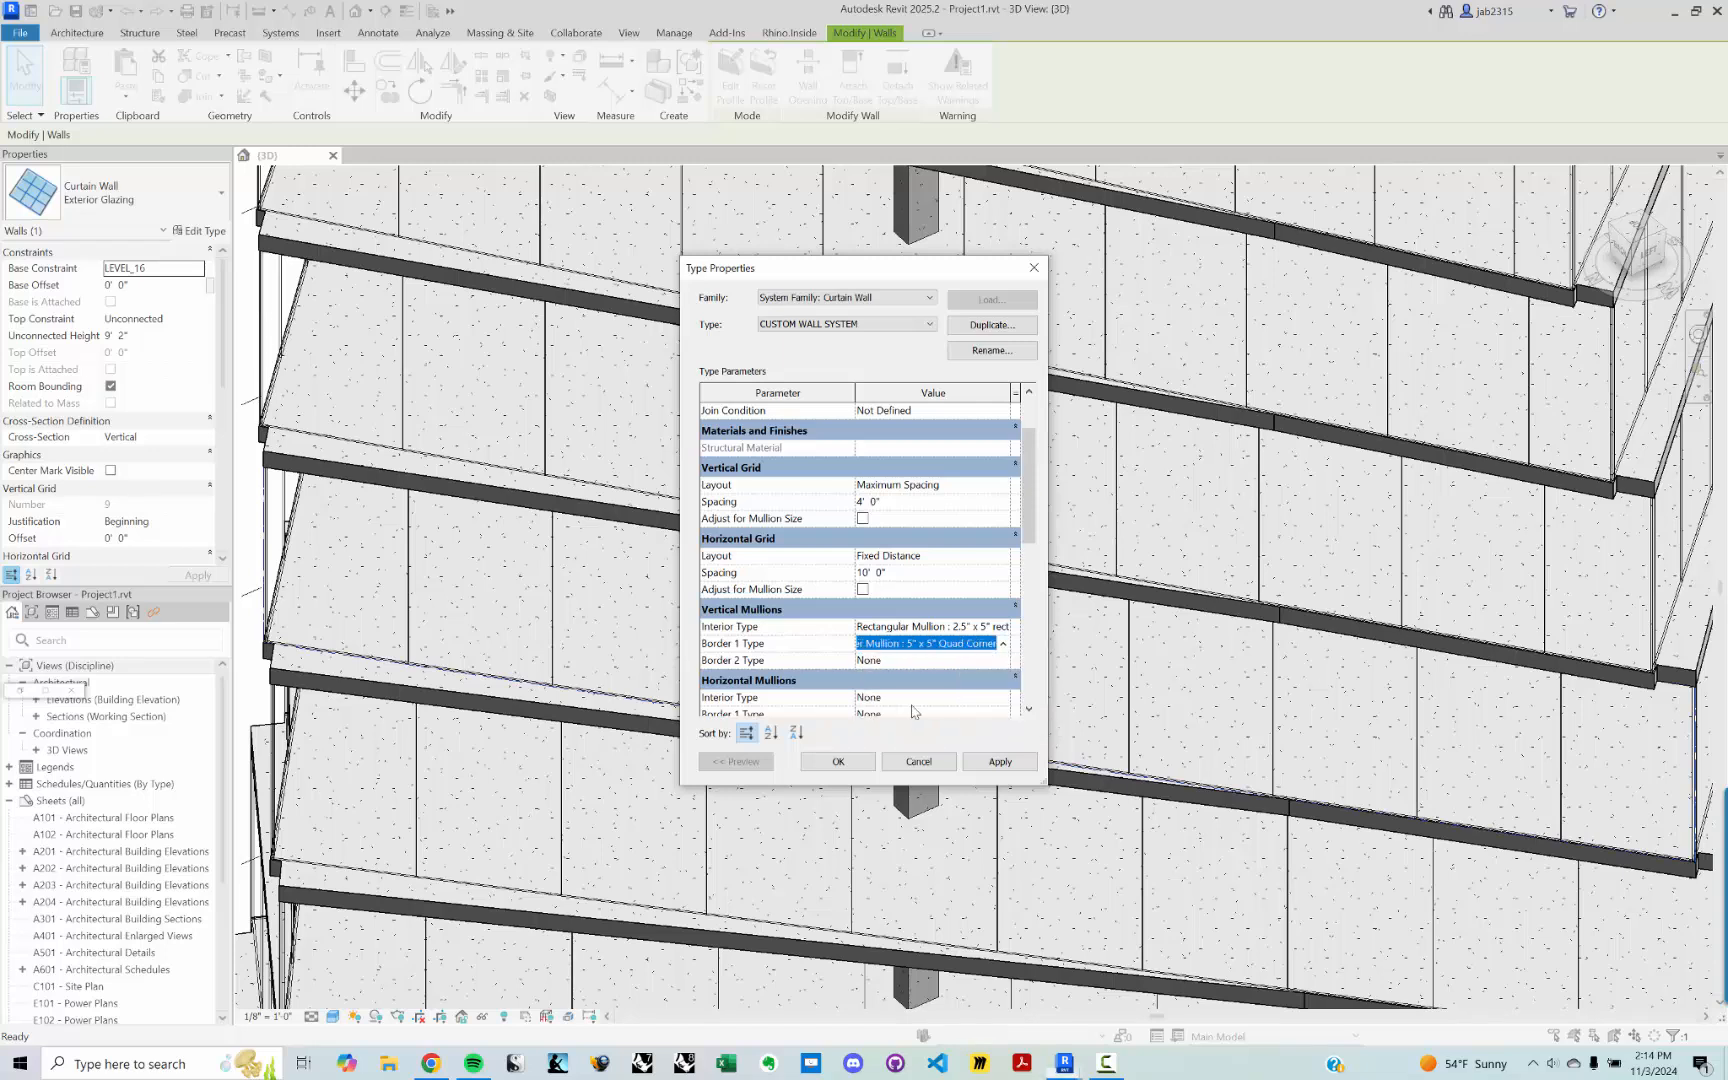
pyautogui.click(998, 662)
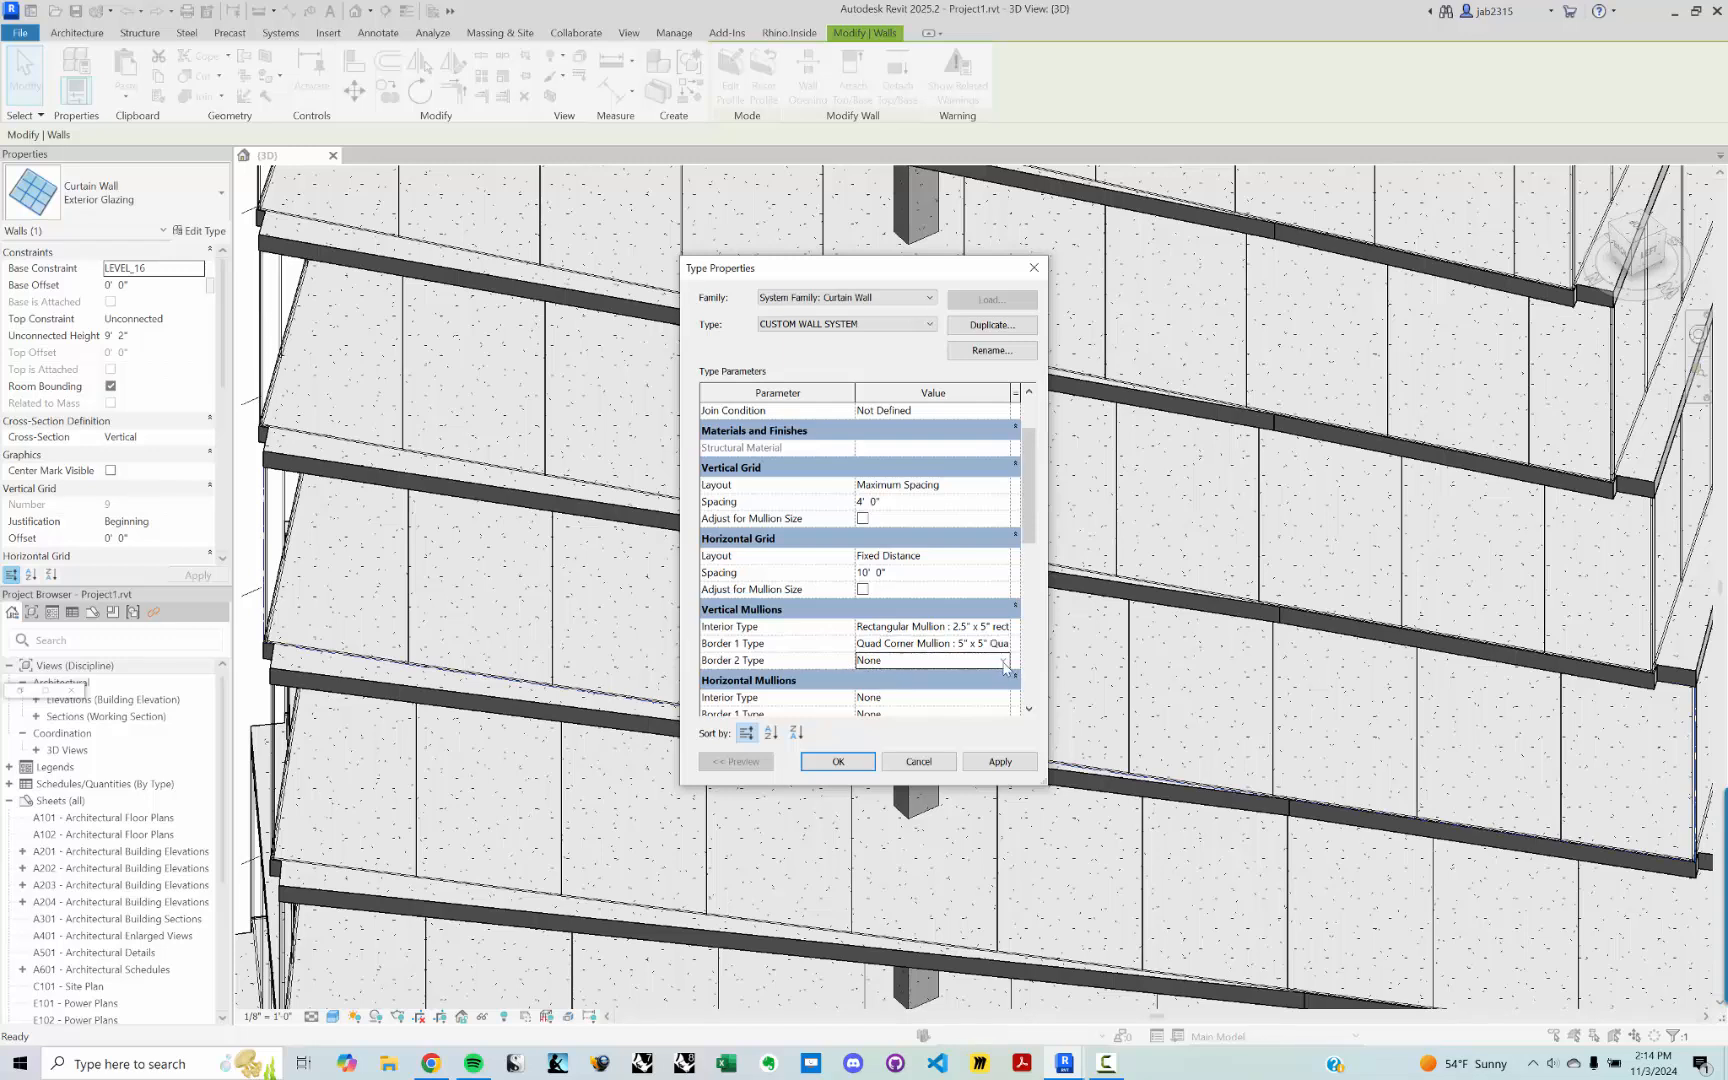
pyautogui.click(1002, 661)
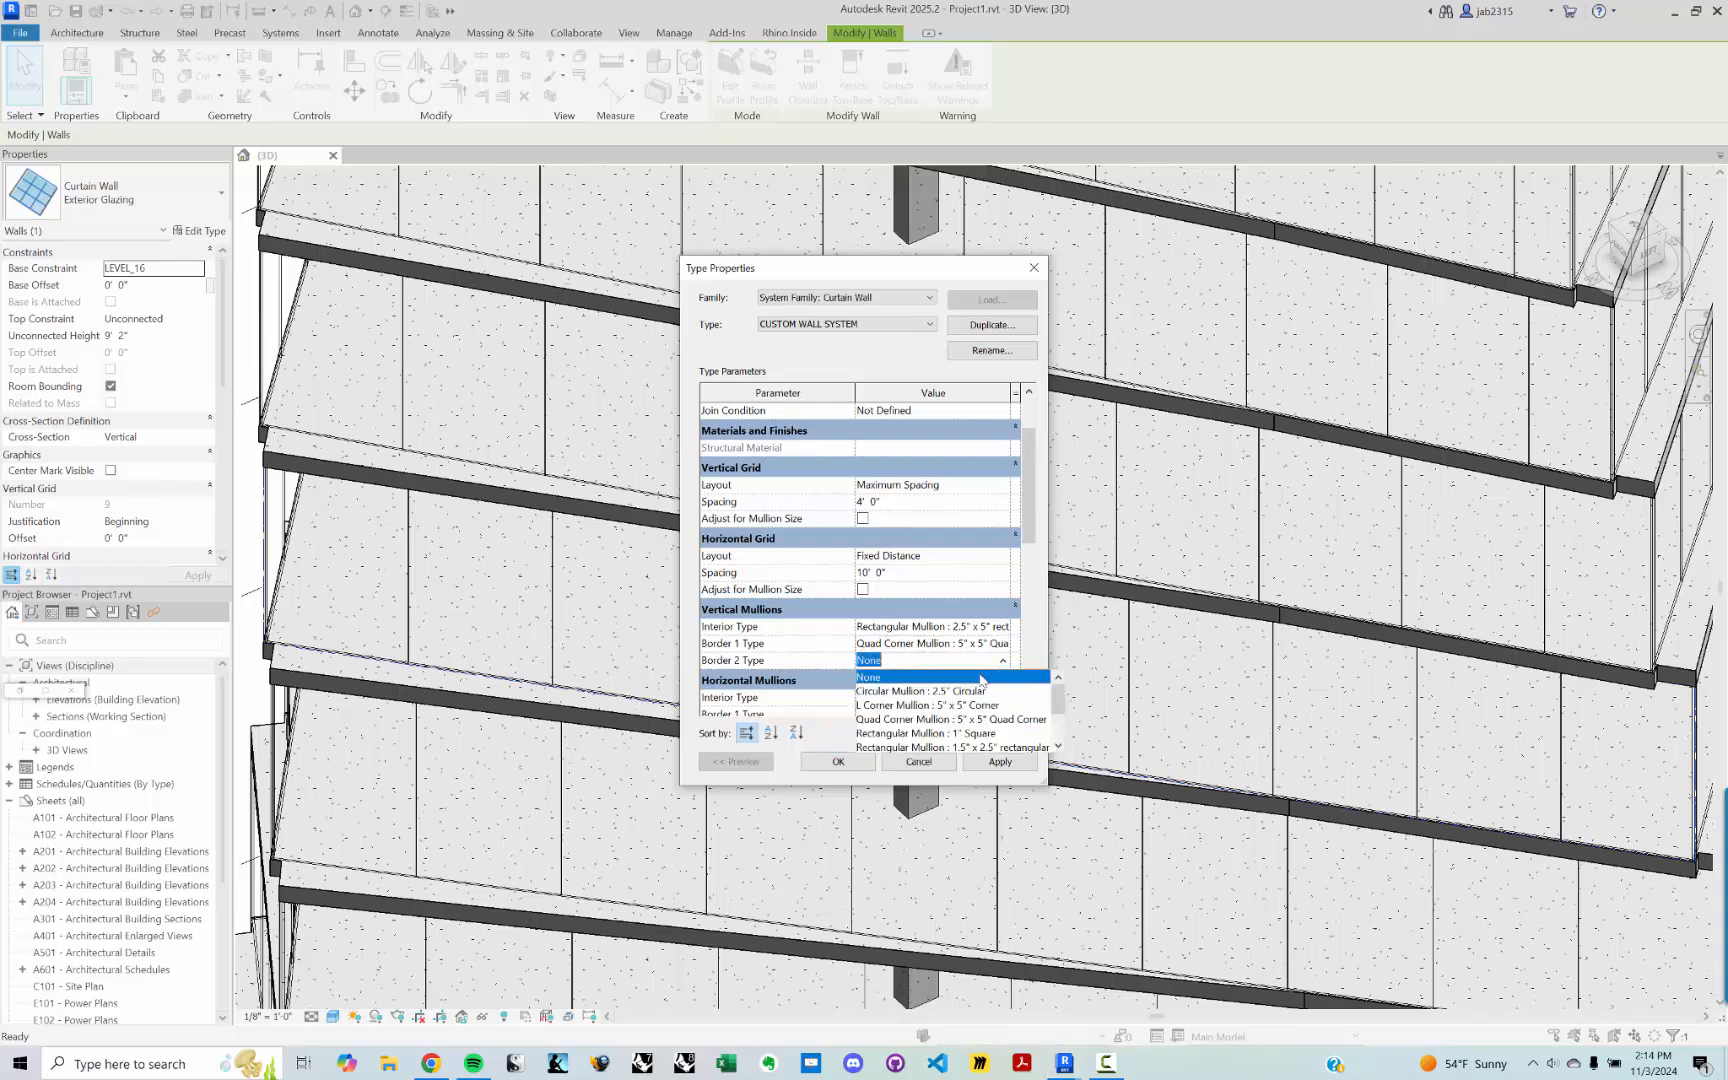
pyautogui.click(937, 720)
pyautogui.scroll(-1, 1000, 580)
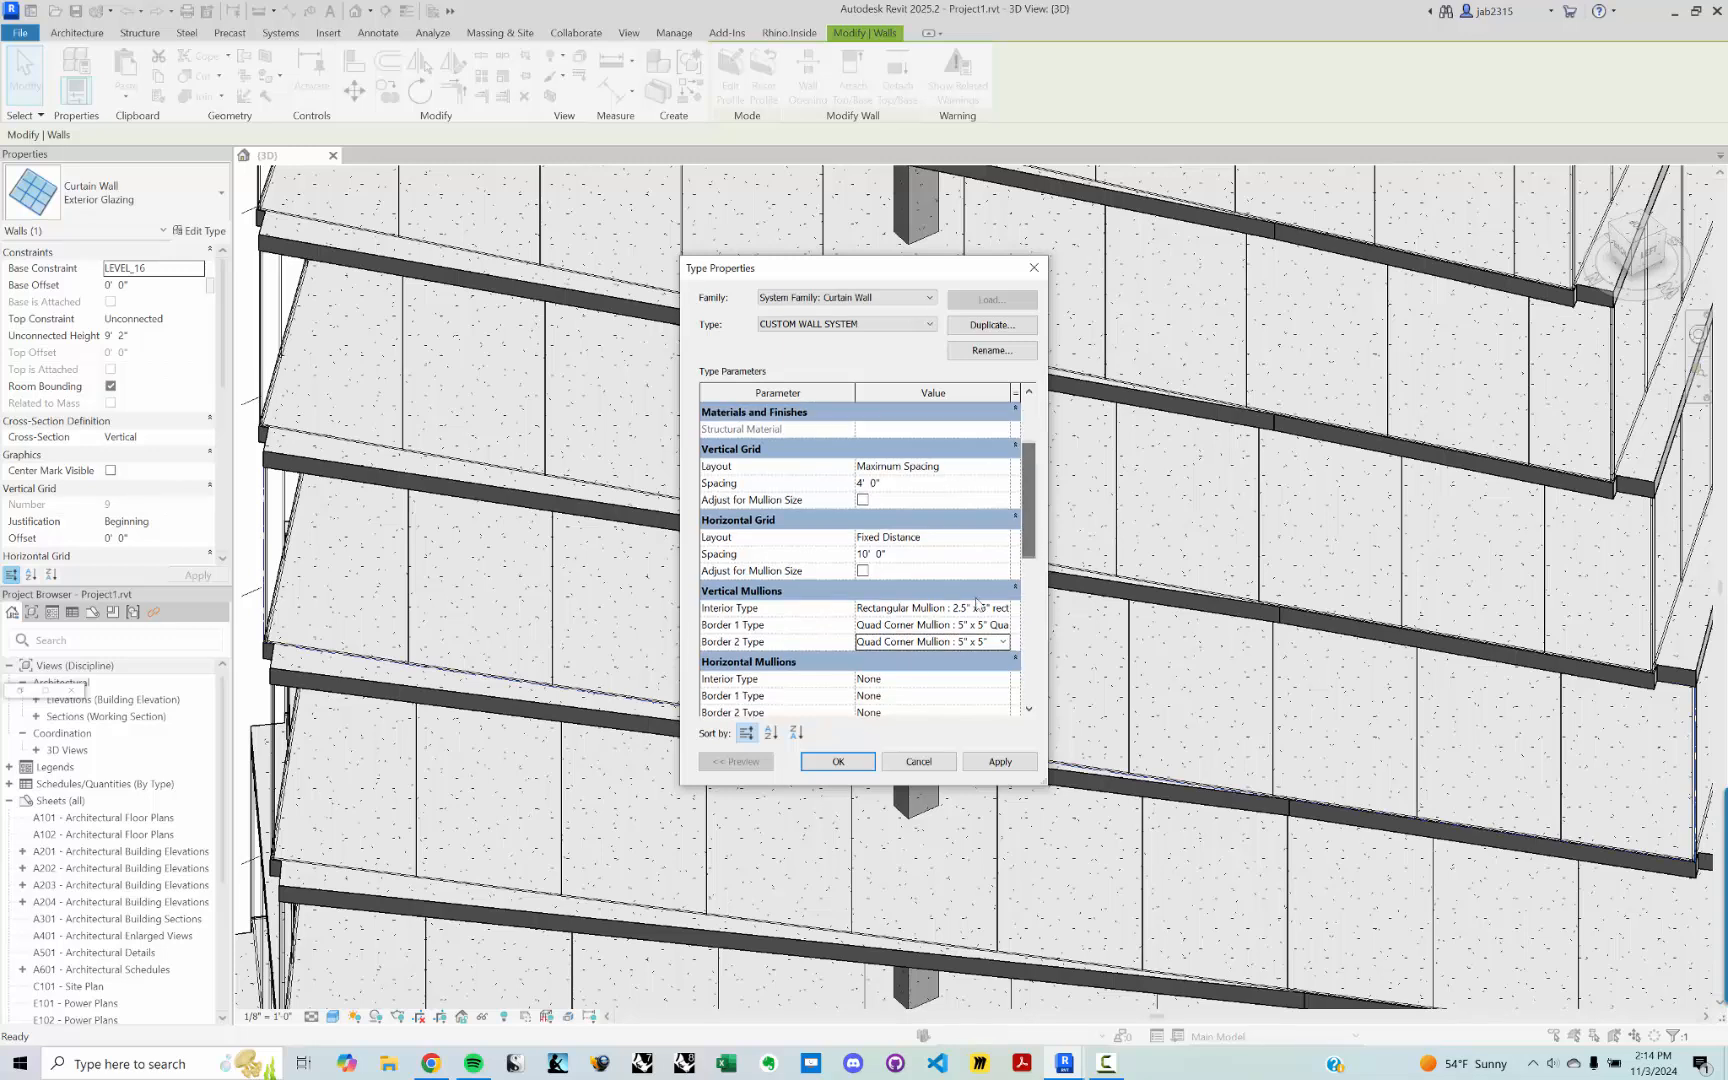
pyautogui.click(983, 626)
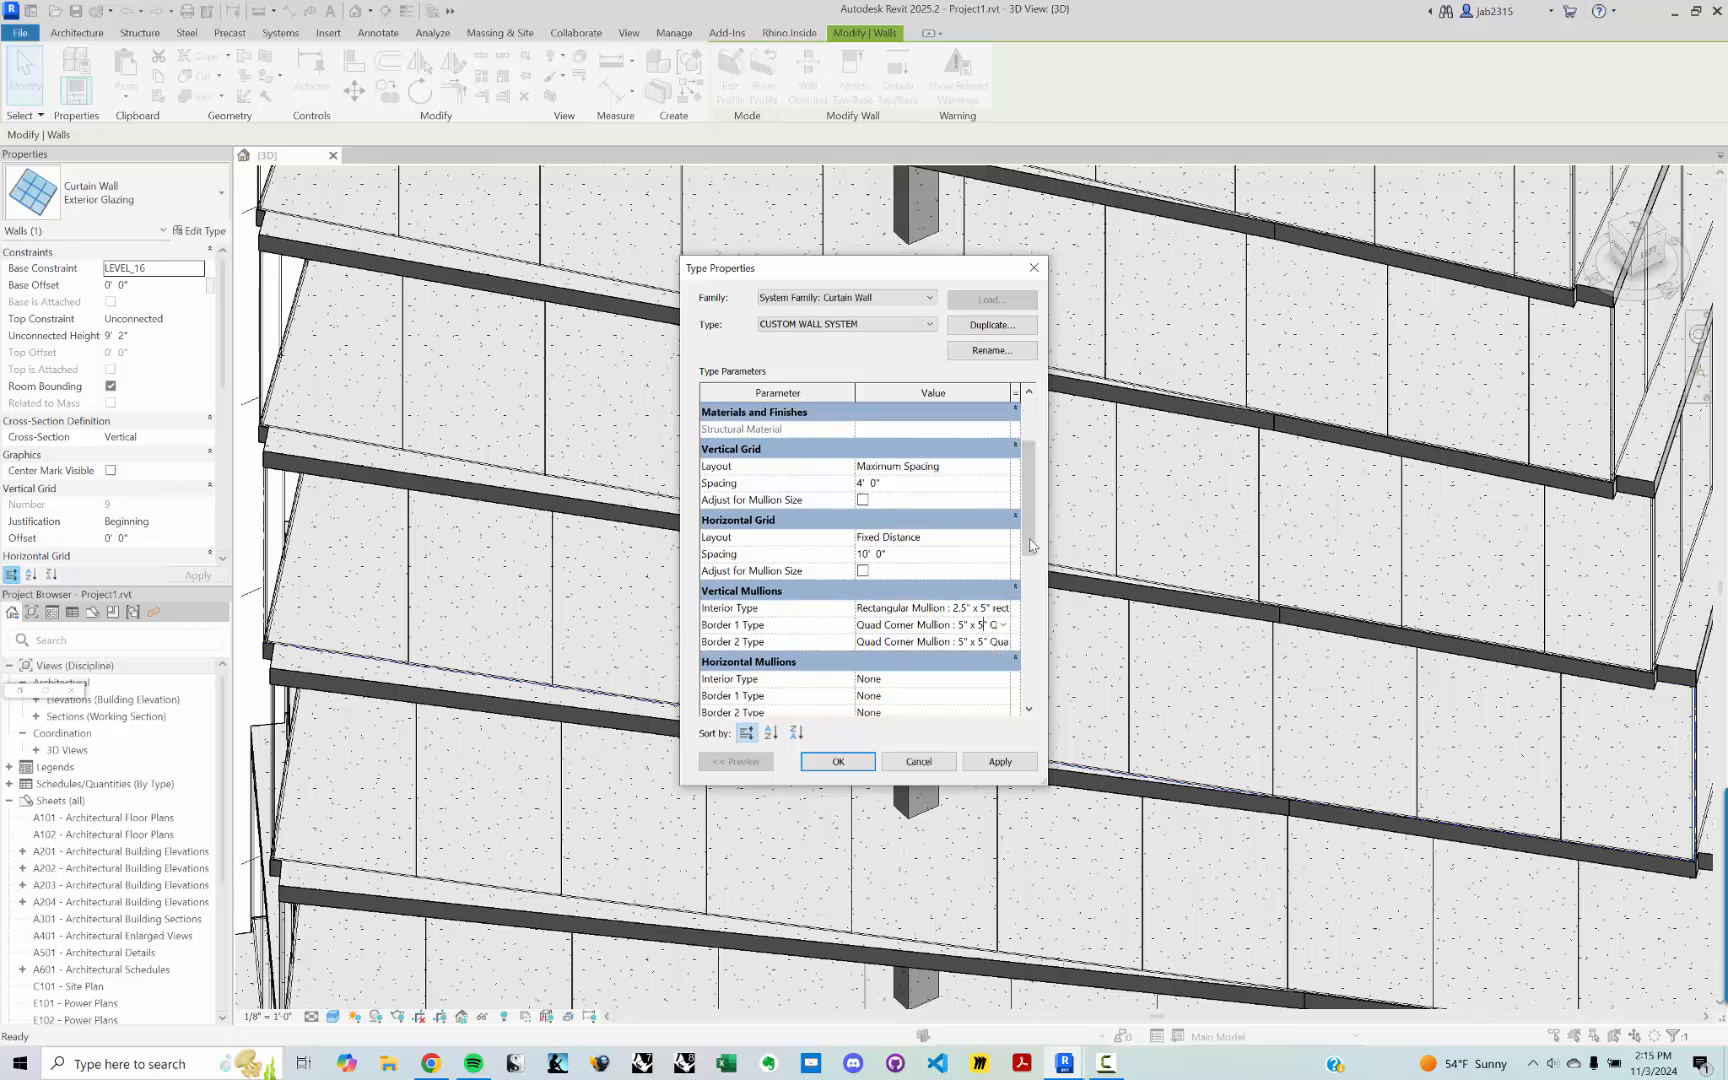
pyautogui.moveTo(1034, 546); pyautogui.dragTo(1046, 598)
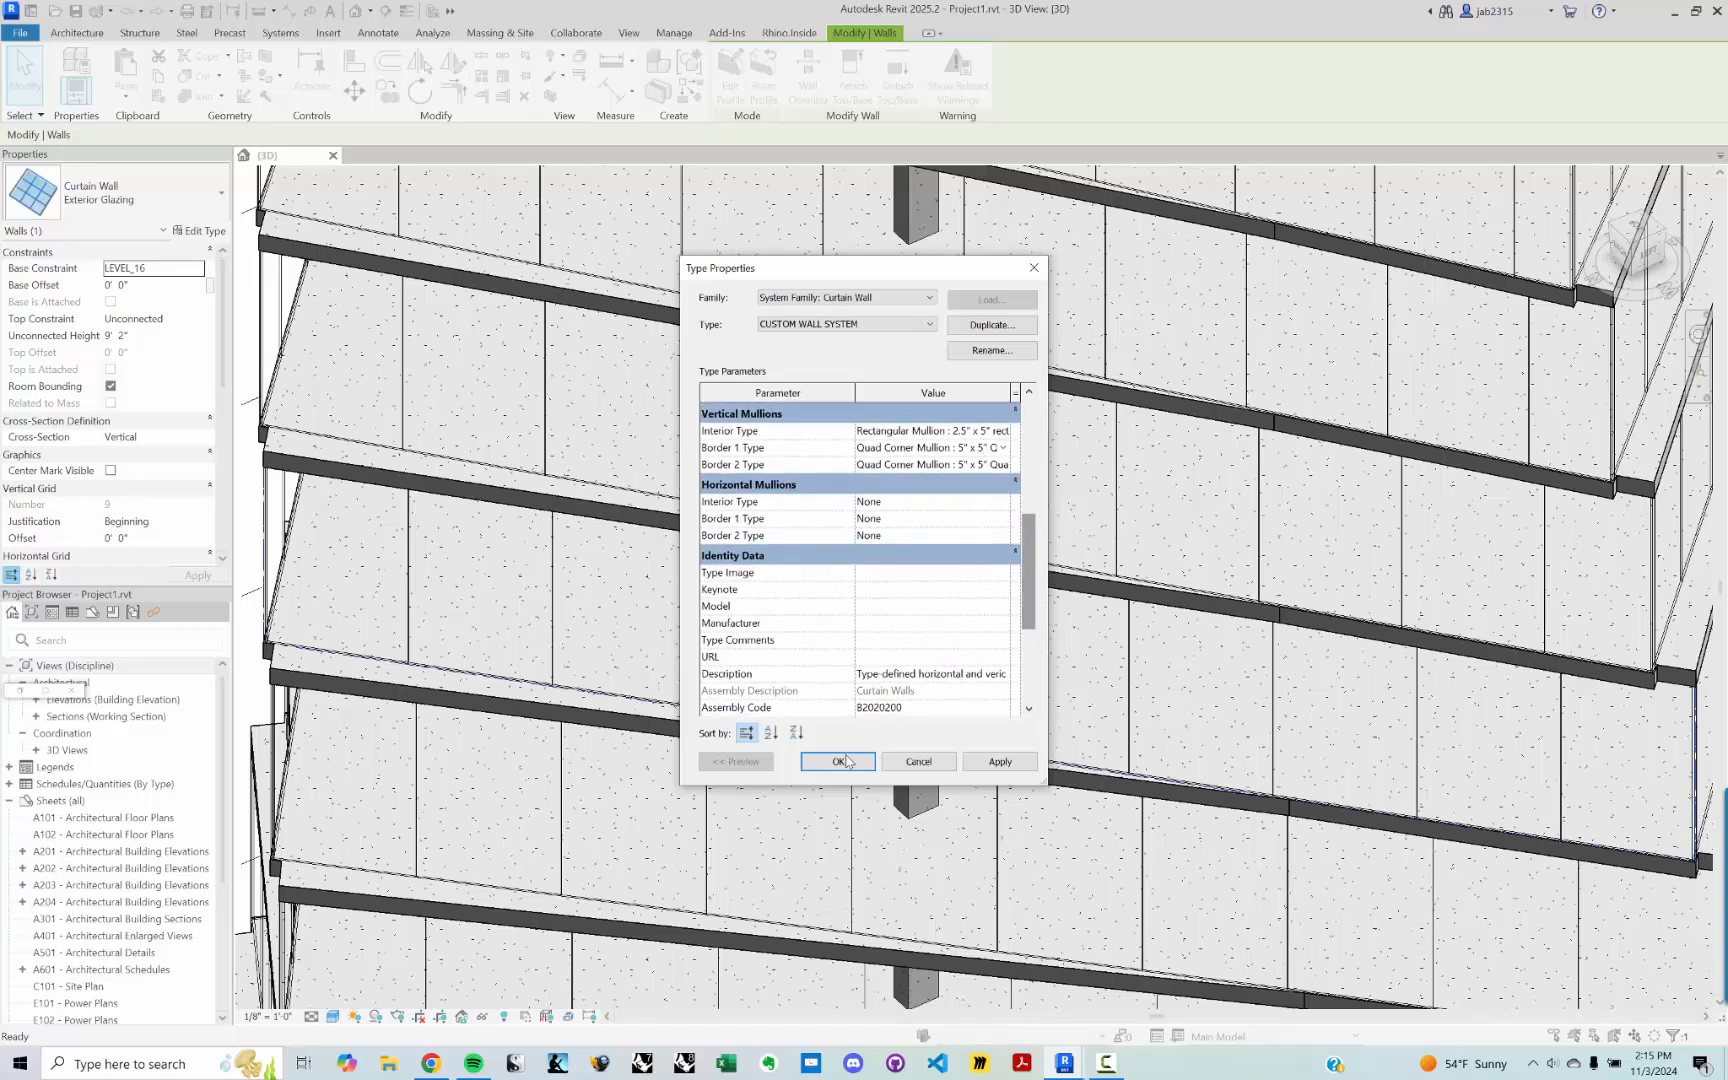
pyautogui.click(840, 762)
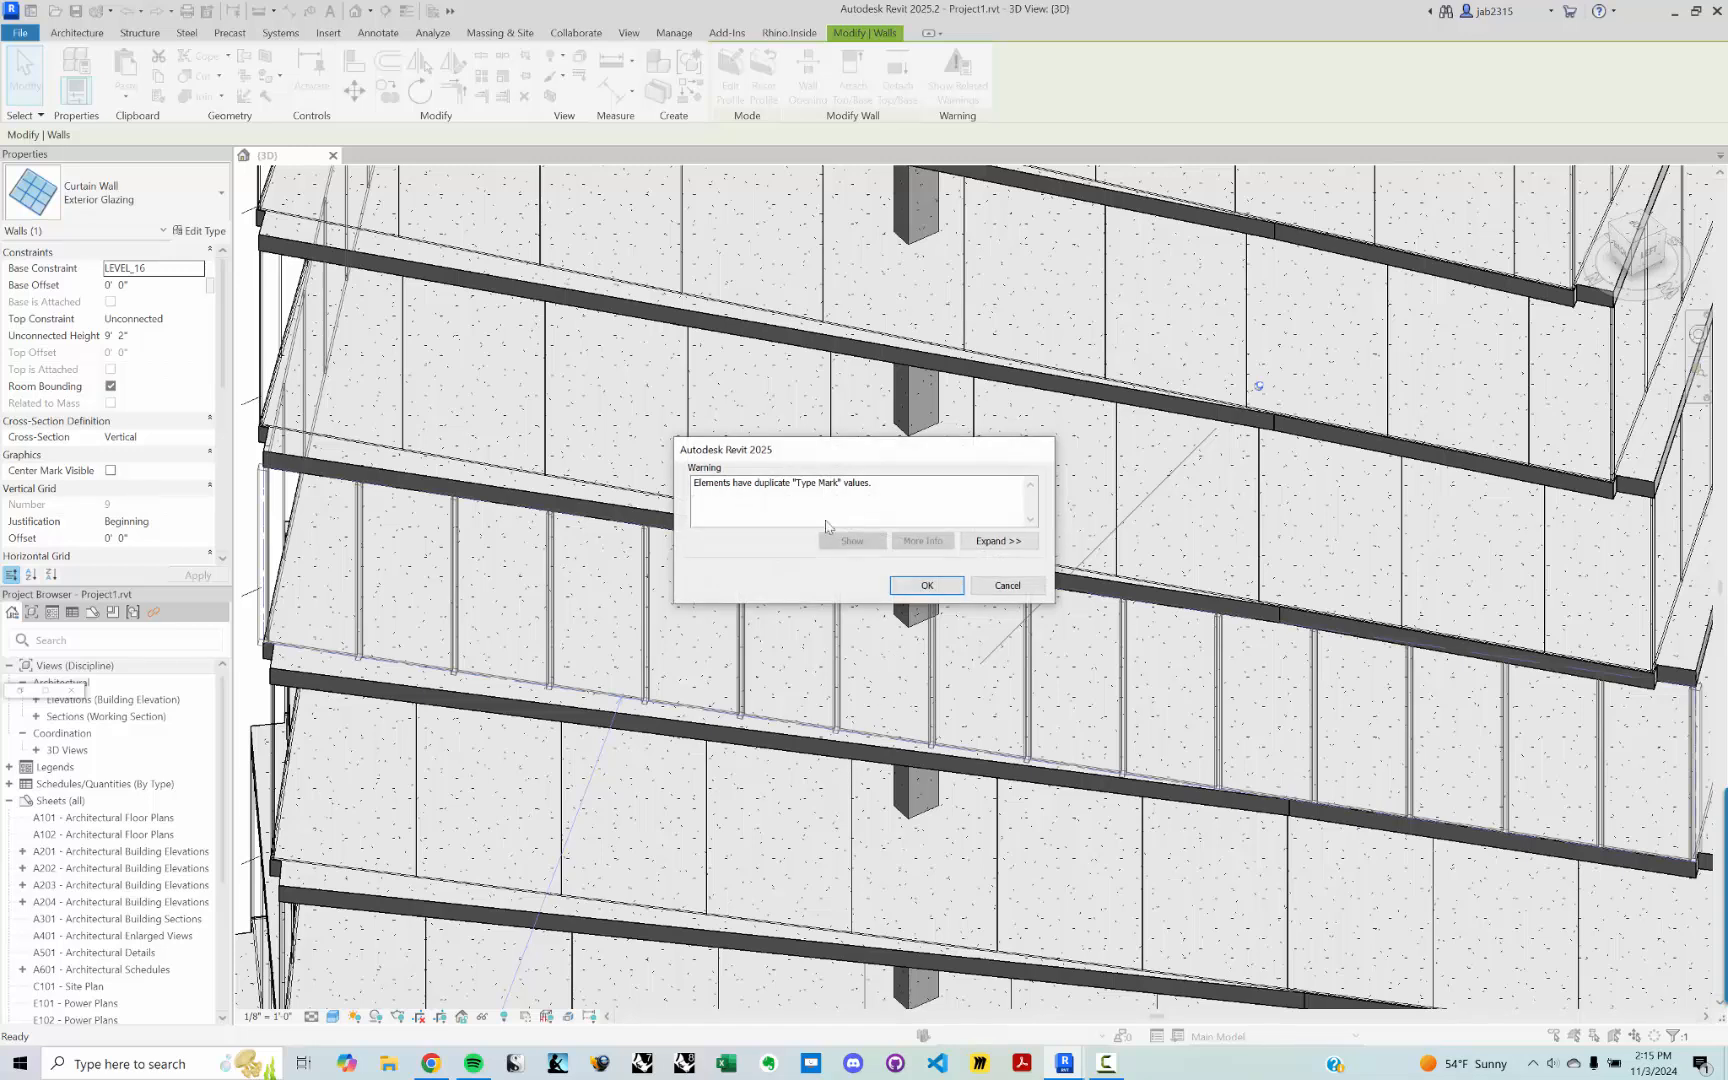
pyautogui.click(926, 586)
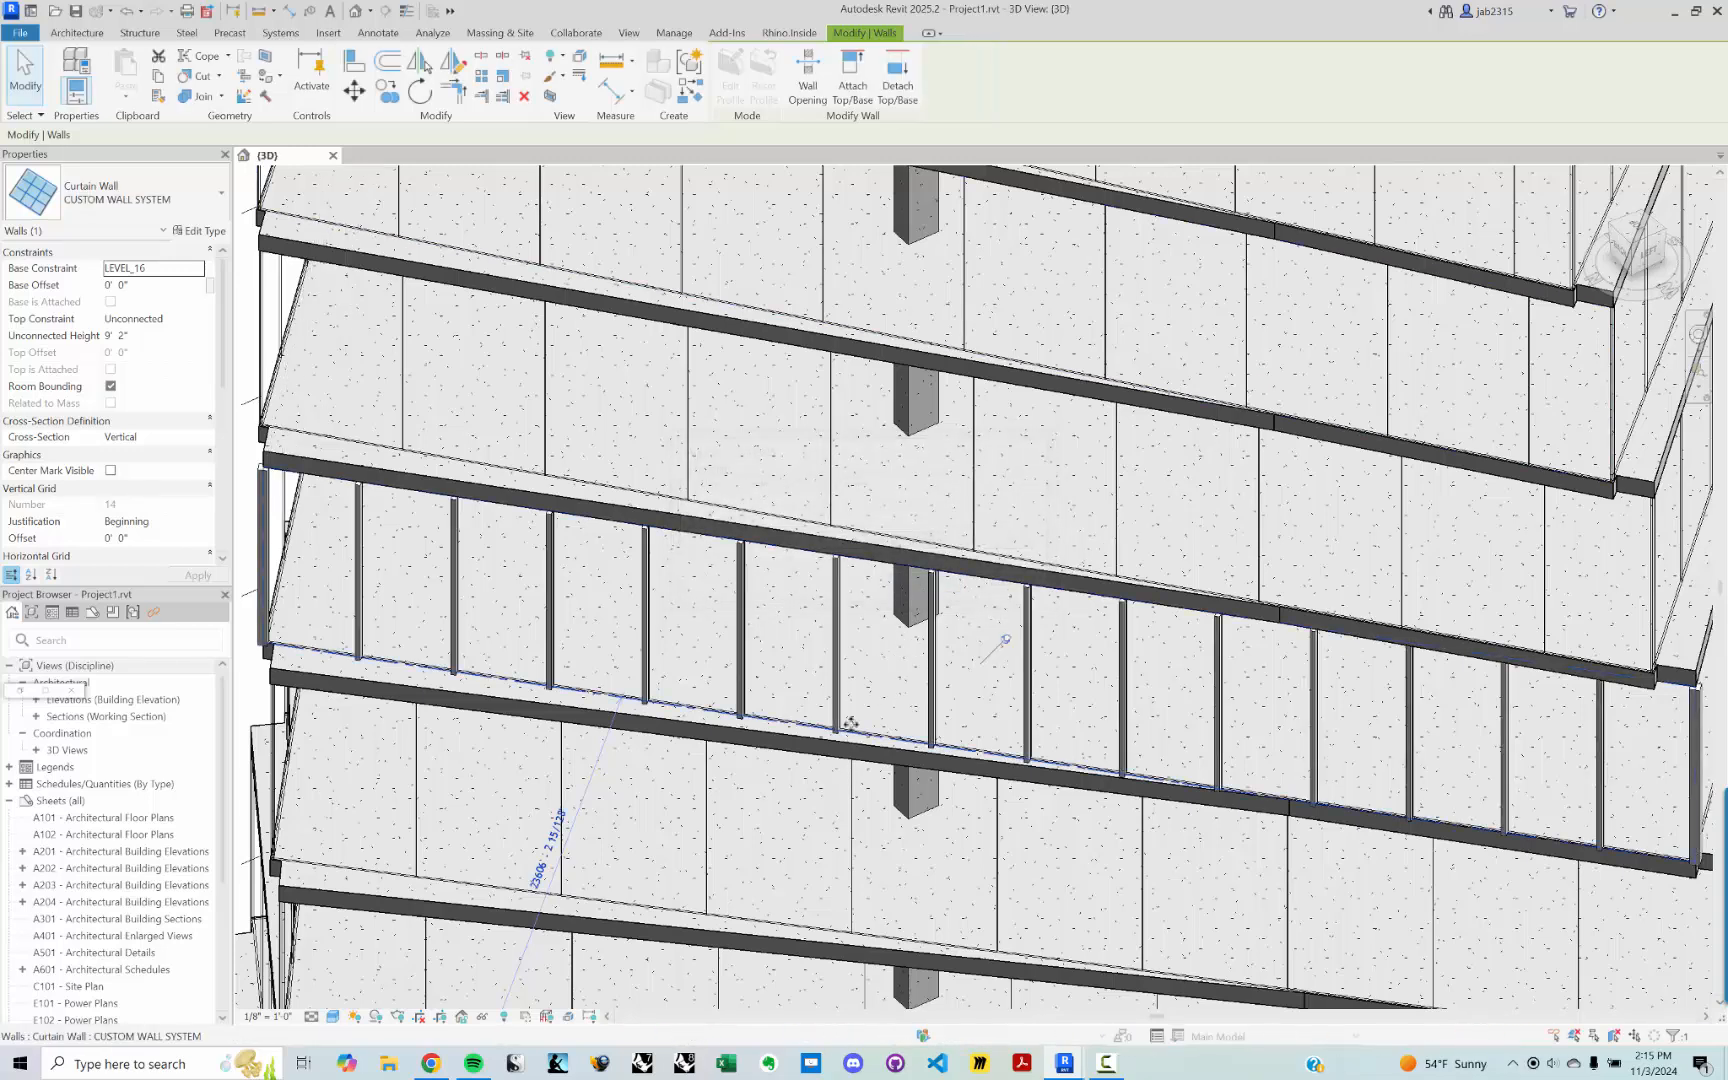
# Step: Set the Type Mark of the CUSTOM WALL SYSTEM curtain wall type to CW03 and accept the type changes
pyautogui.click(197, 231)
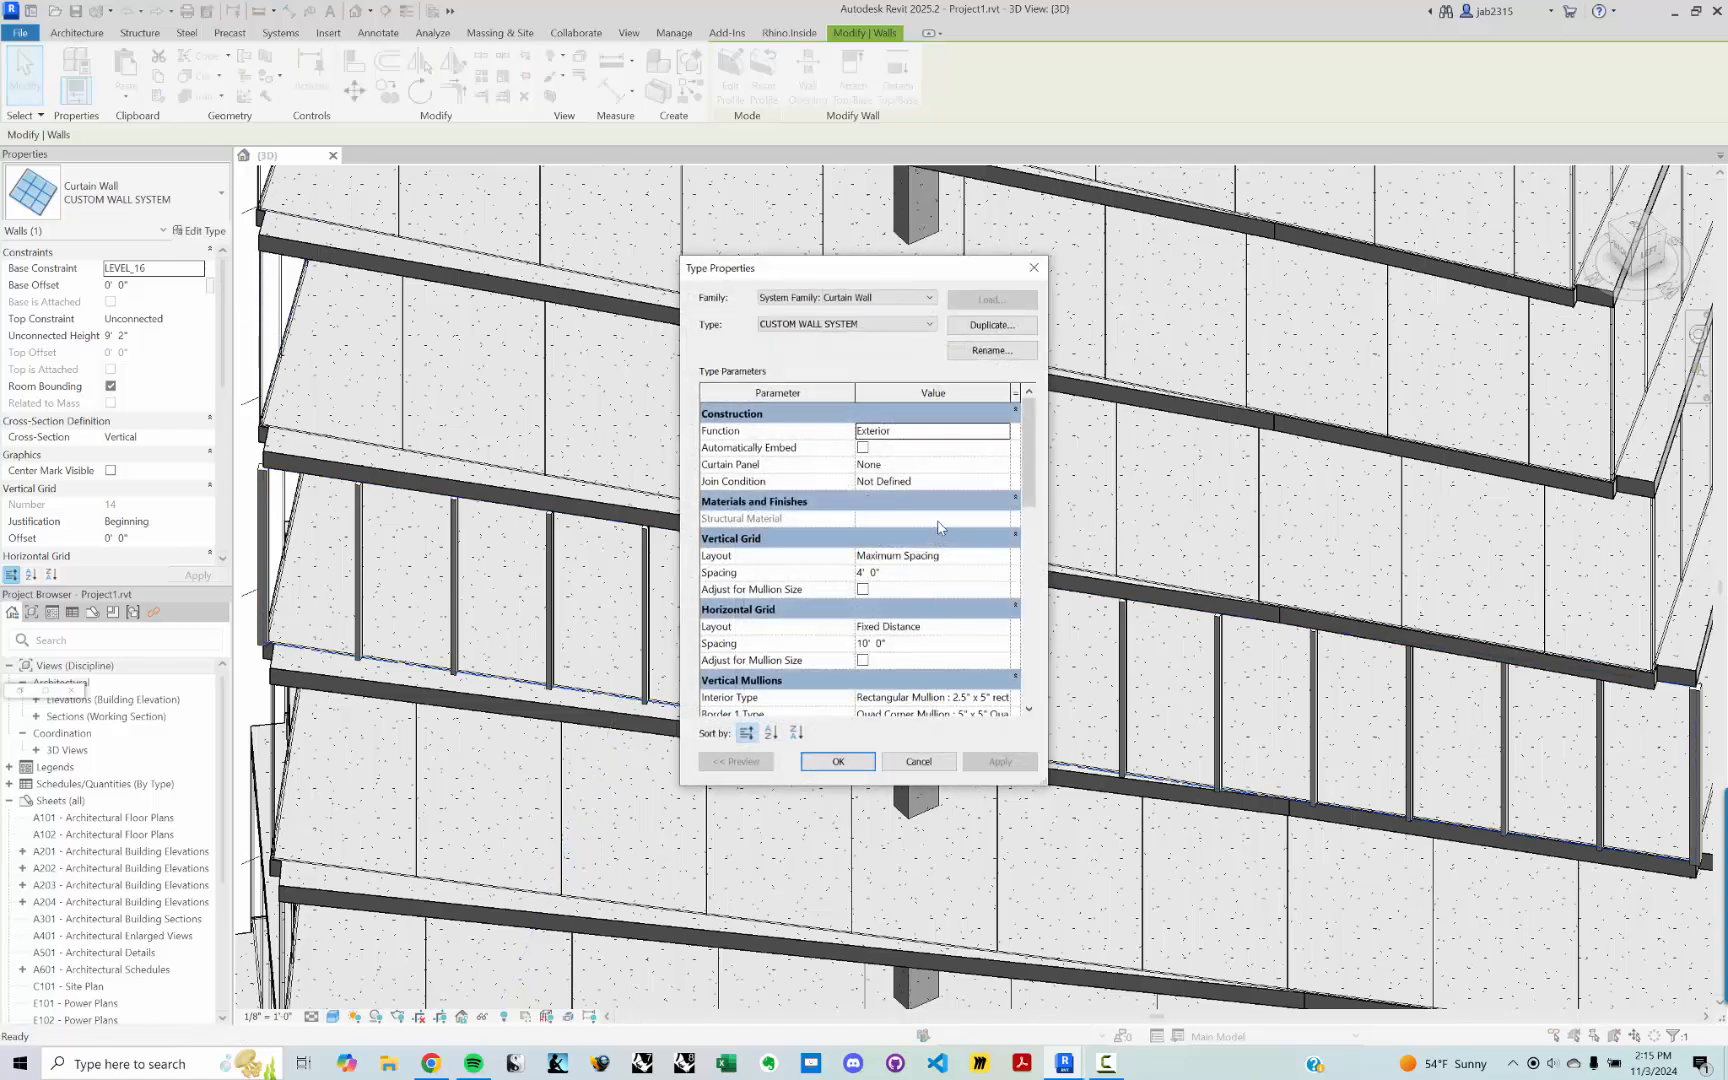
pyautogui.scroll(-10, 939, 527)
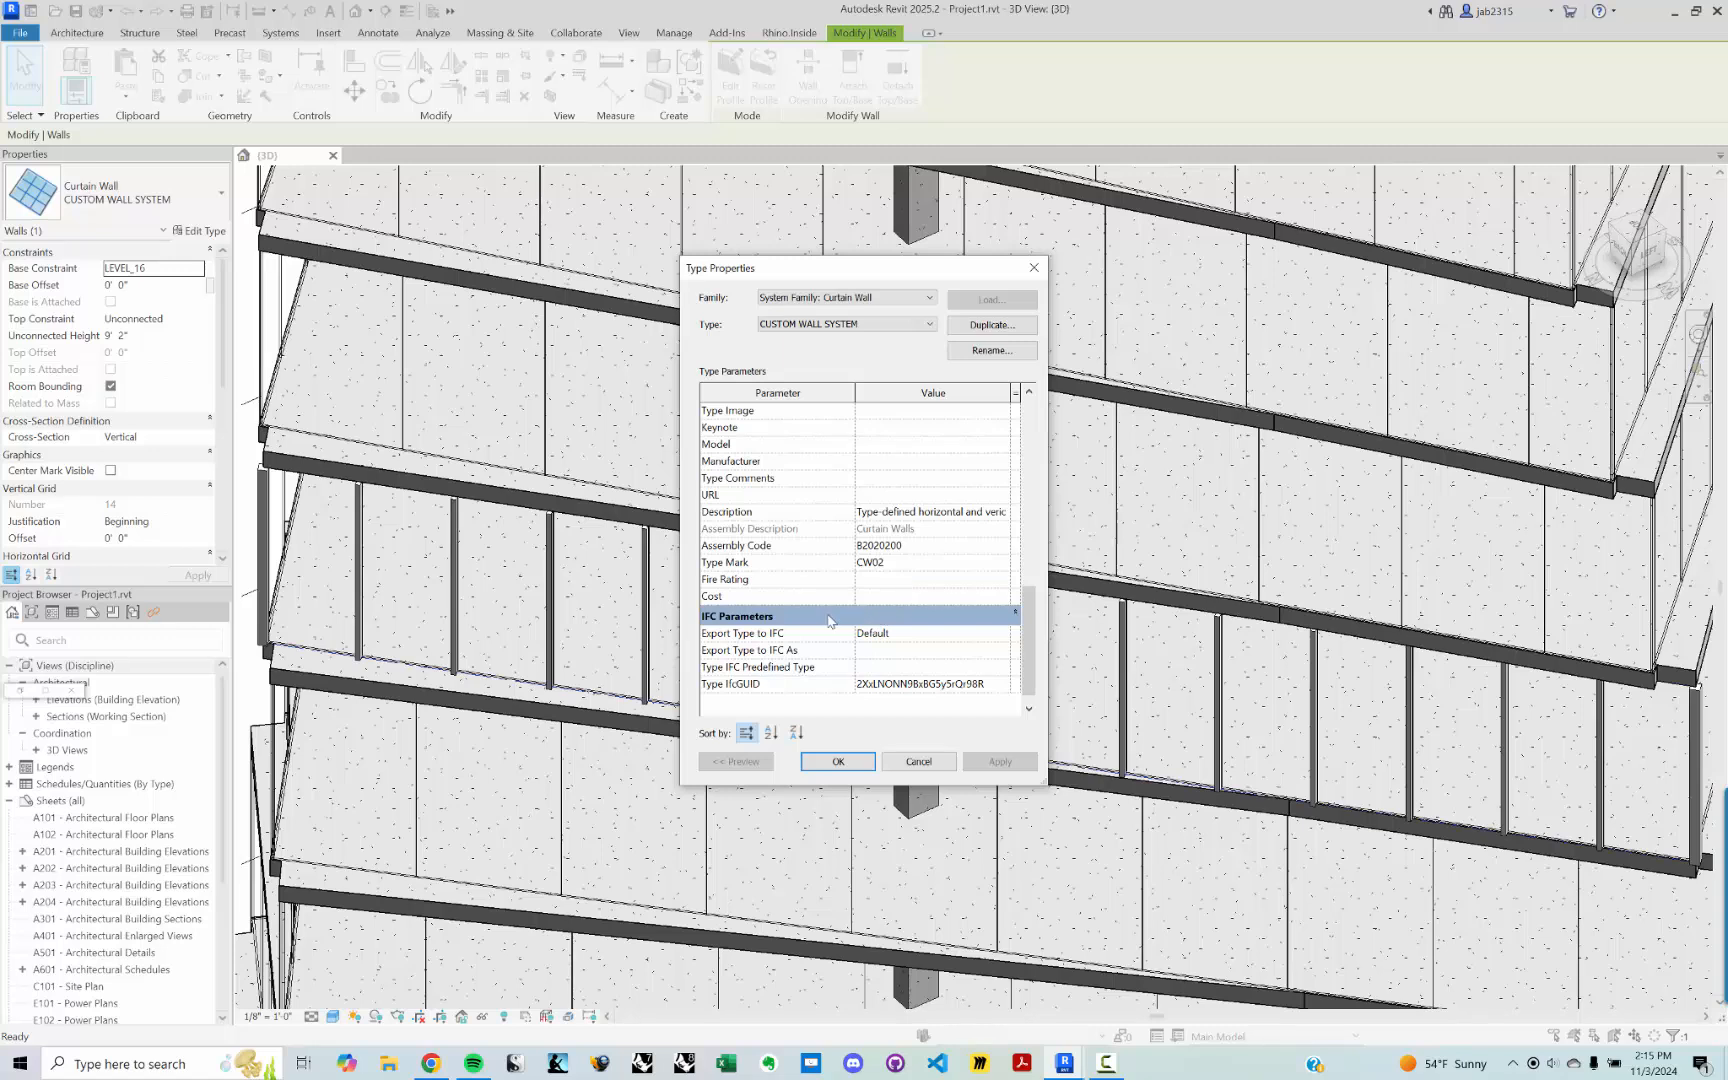
pyautogui.scroll(1, 797, 590)
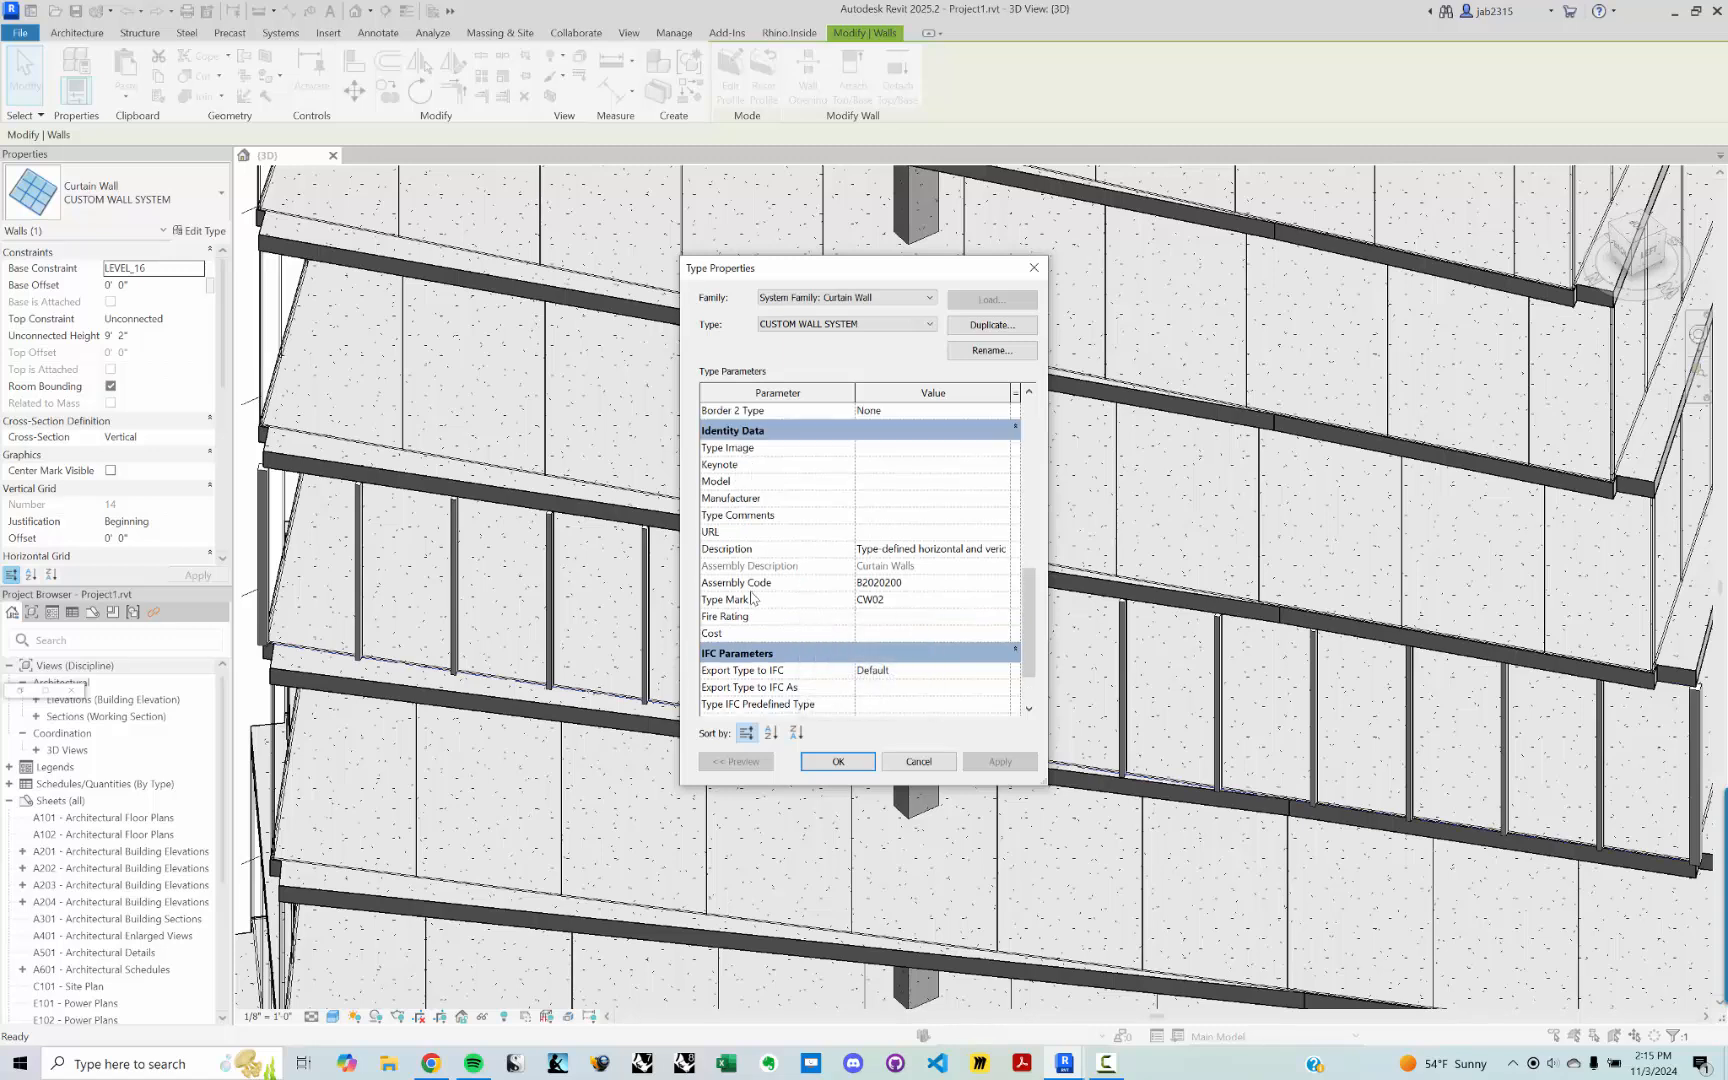
pyautogui.click(919, 602)
pyautogui.click(930, 600)
pyautogui.click(933, 600)
pyautogui.press('BackSpace')
pyautogui.write('3')
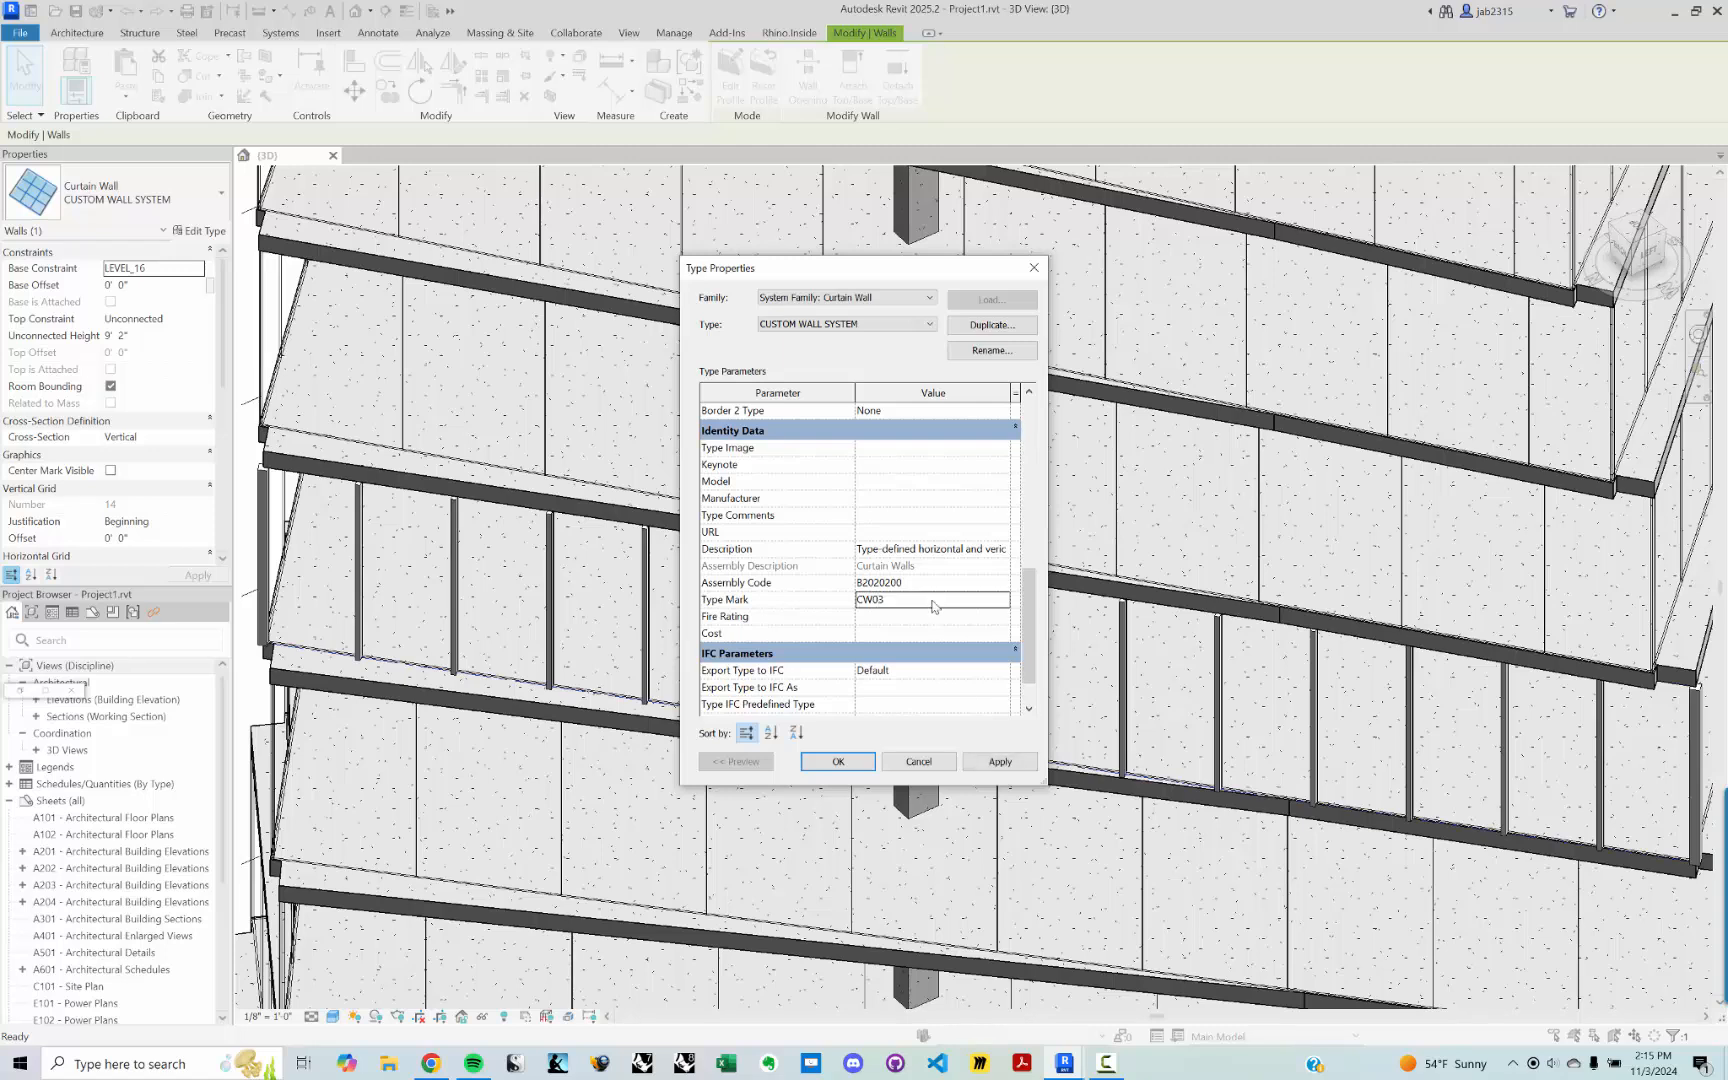
pyautogui.click(933, 606)
pyautogui.click(932, 600)
pyautogui.click(838, 761)
# Step: Deselect the LEVEL_16 curtain wall and examine its mullions and corner condition from the back of the tower
pyautogui.scroll(-2, 787, 673)
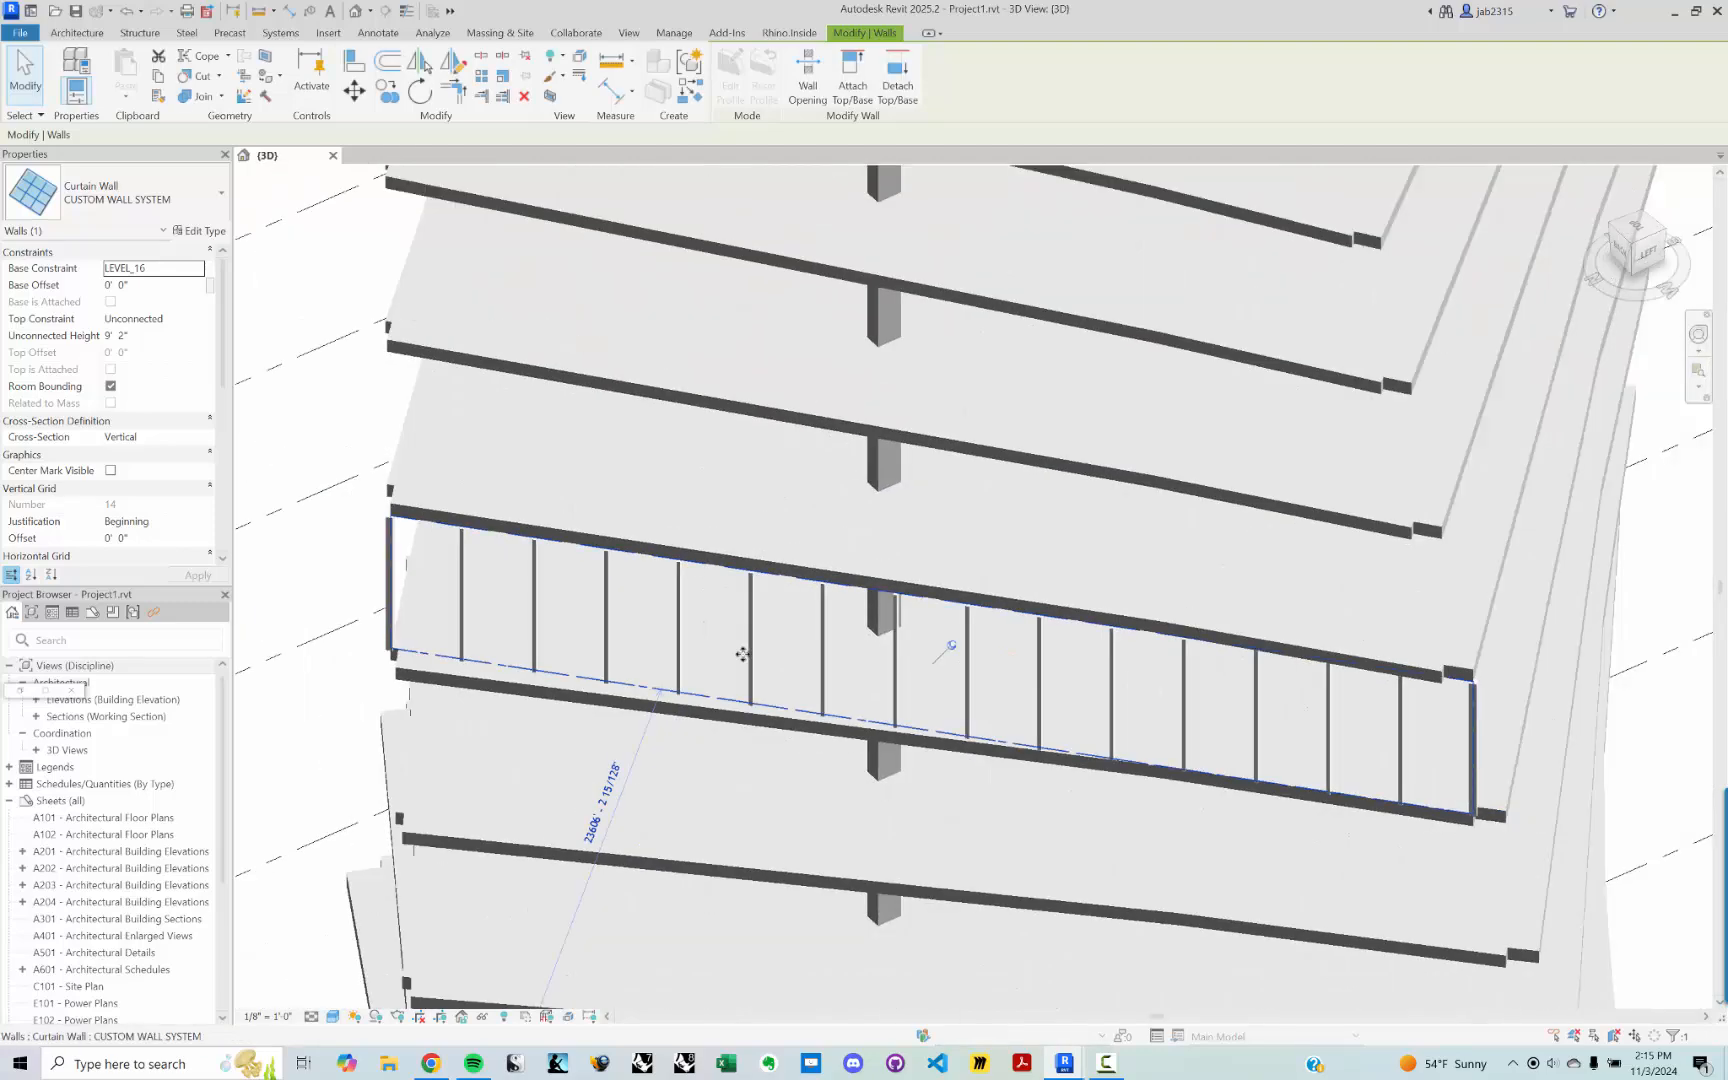
pyautogui.moveTo(744, 656); pyautogui.dragTo(804, 660, button='middle')
pyautogui.scroll(1, 553, 616)
pyautogui.press('Escape')
pyautogui.keyDown('shift'); pyautogui.moveTo(553, 616); pyautogui.dragTo(880, 668, button='middle'); pyautogui.keyUp('shift')
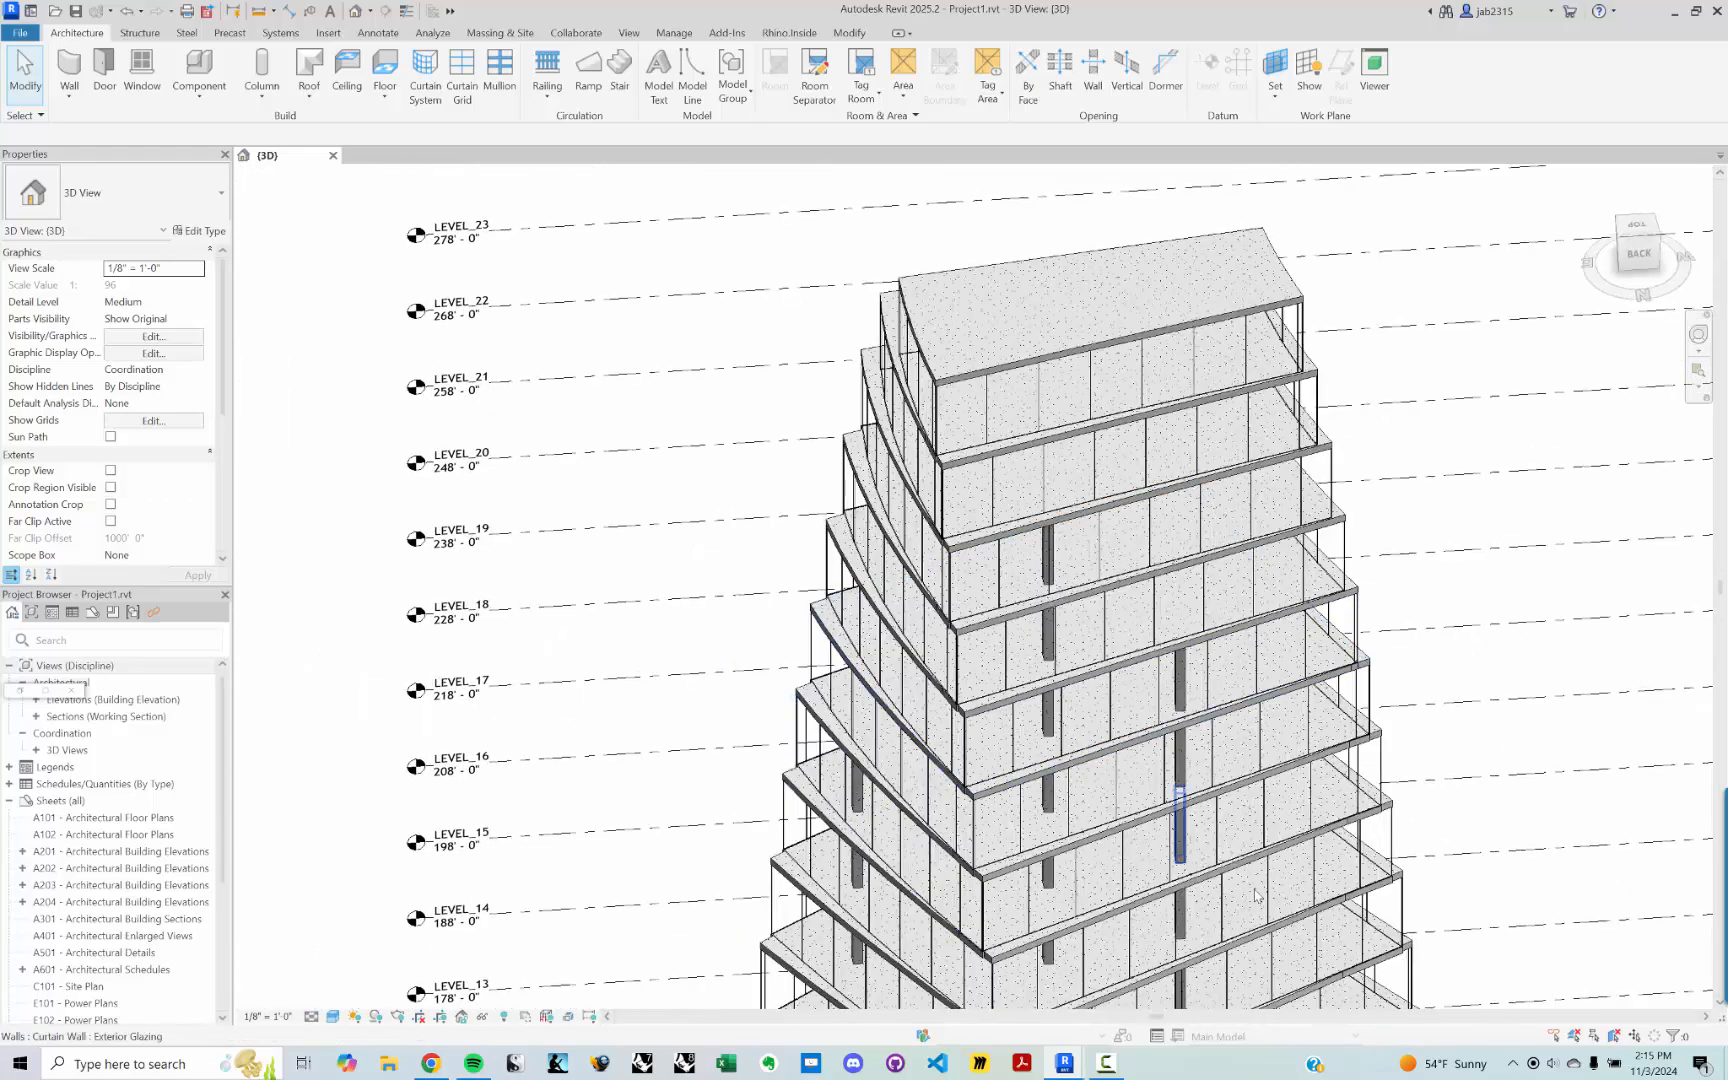
pyautogui.moveTo(1254, 898); pyautogui.dragTo(1012, 440, button='middle')
pyautogui.moveTo(929, 762); pyautogui.dragTo(947, 438, button='middle')
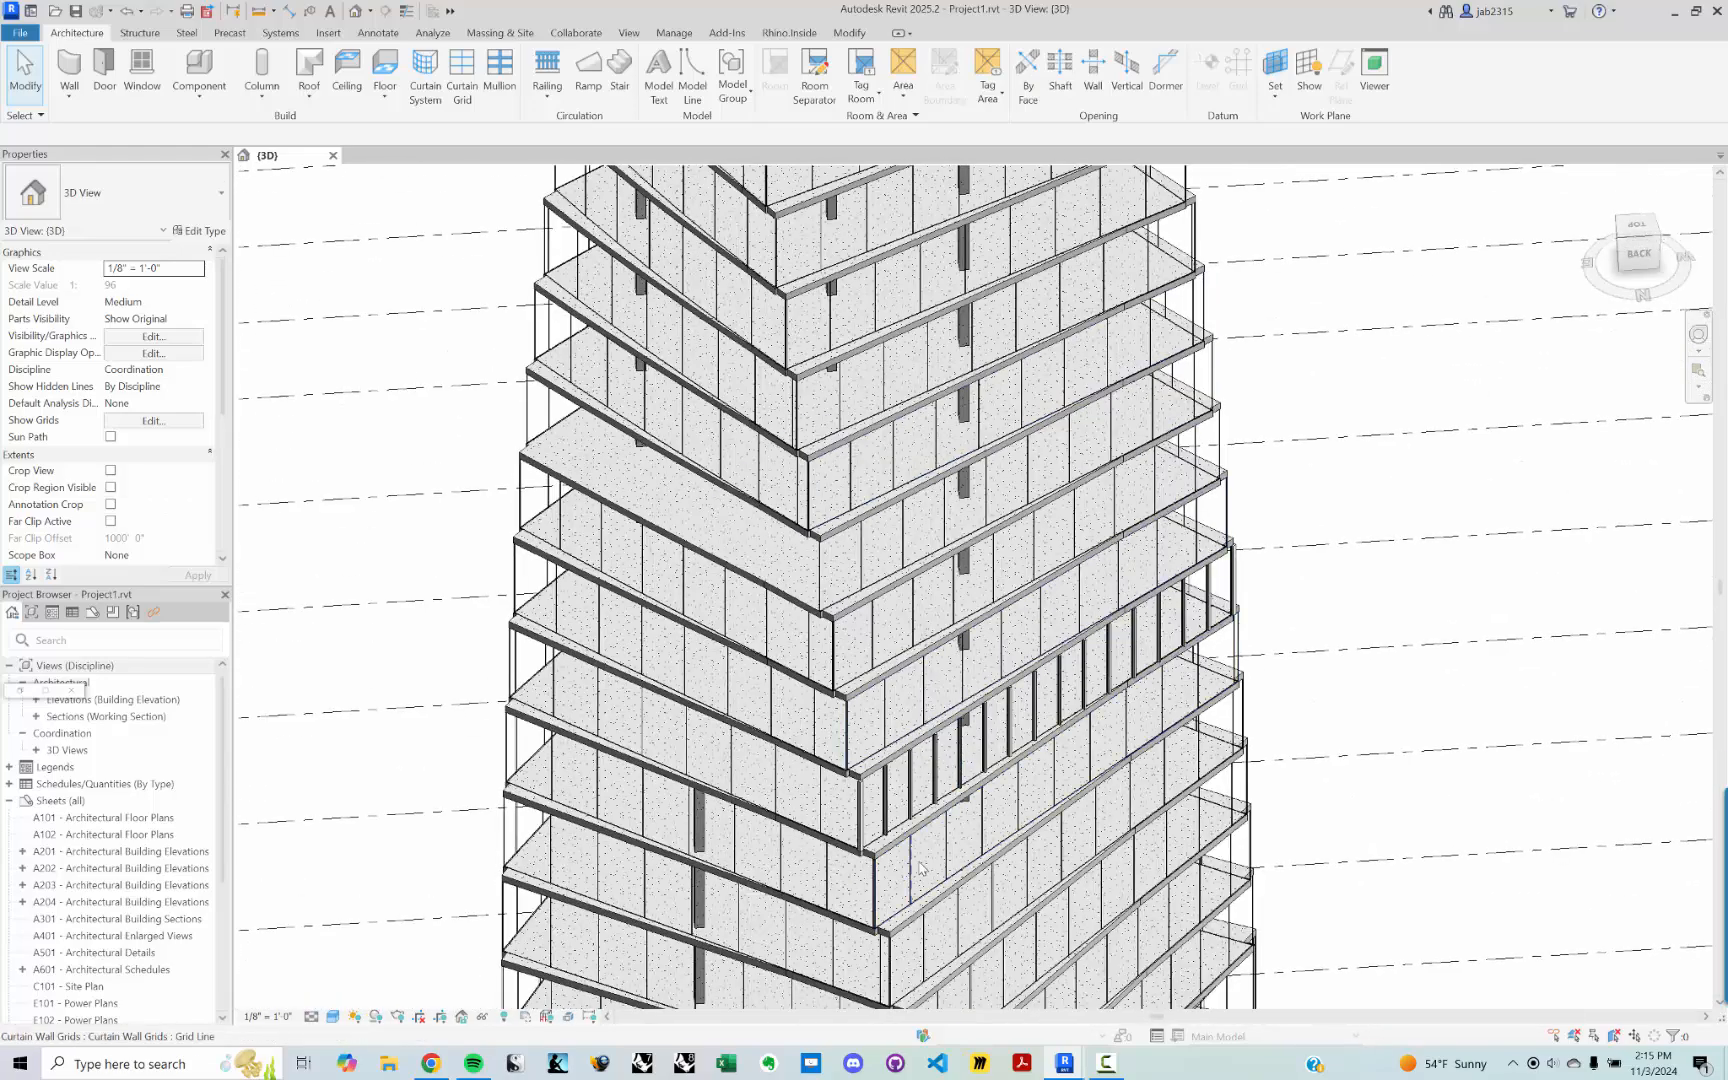
pyautogui.scroll(6, 880, 812)
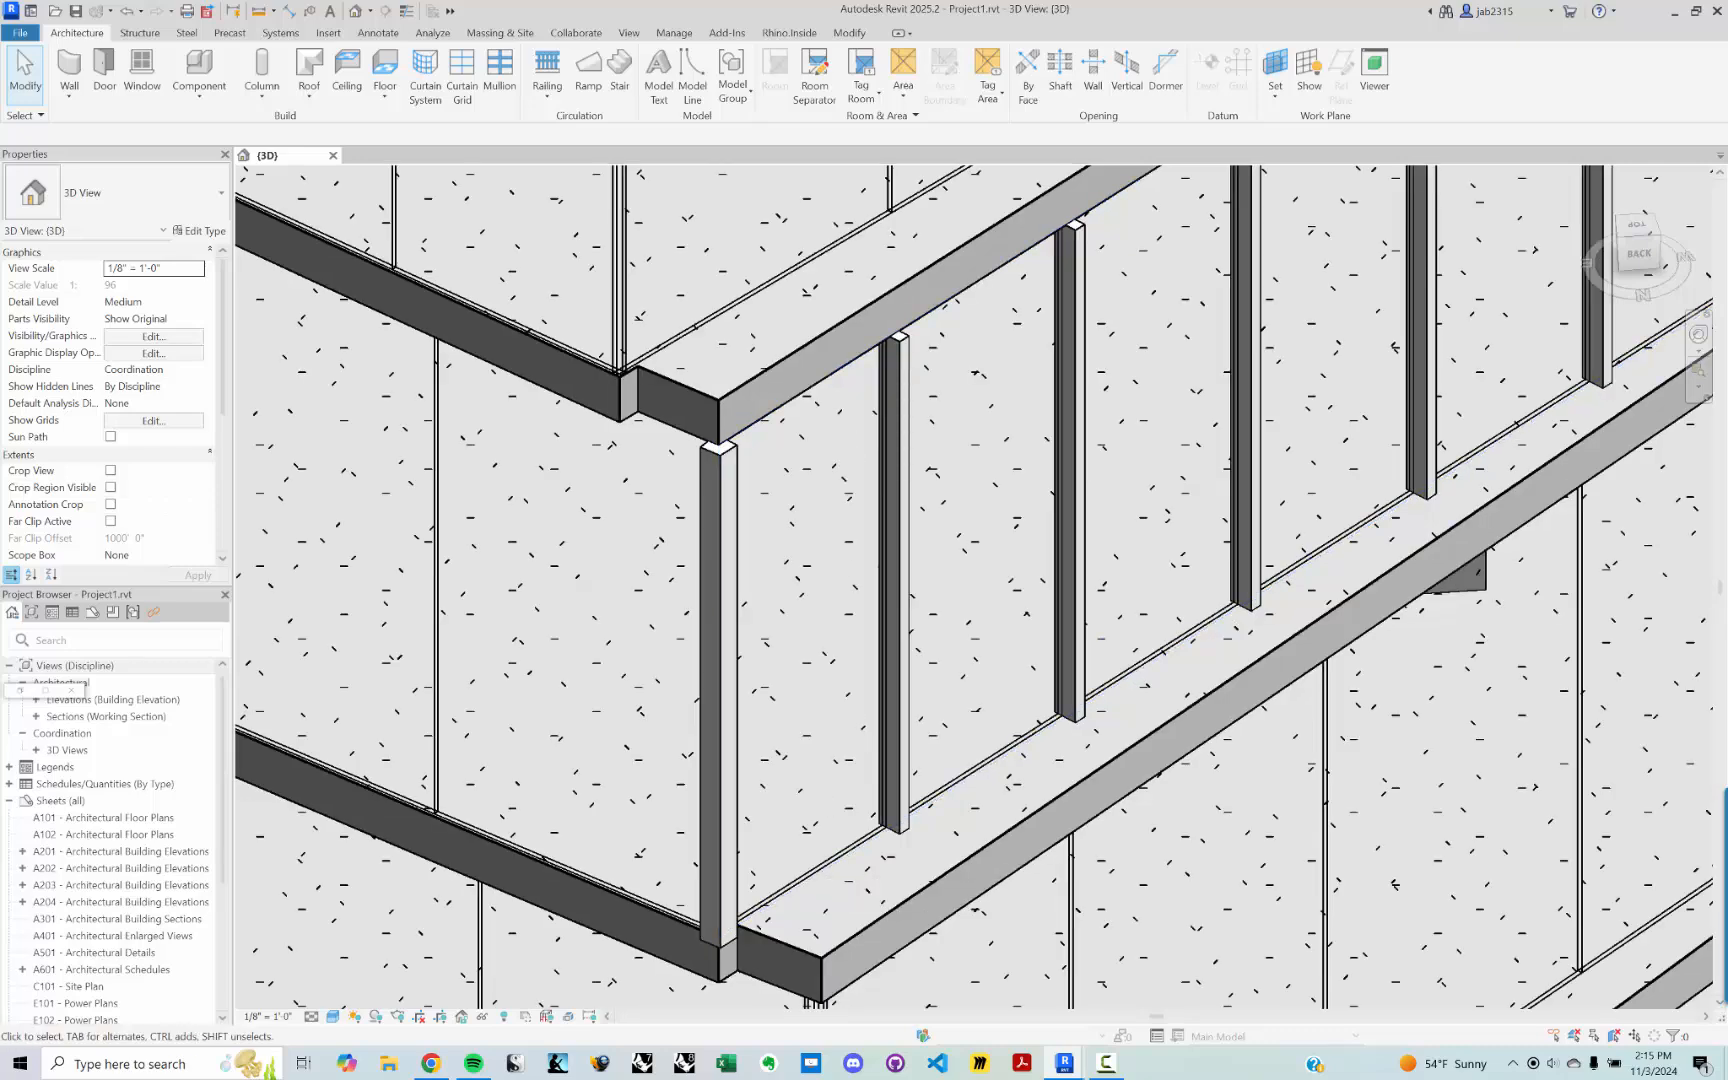
# Step: Switch to the Grasshopper definition and add a Type parameter next to the C-Wall component
pyautogui.moveTo(1720, 60); pyautogui.dragTo(628, 25)
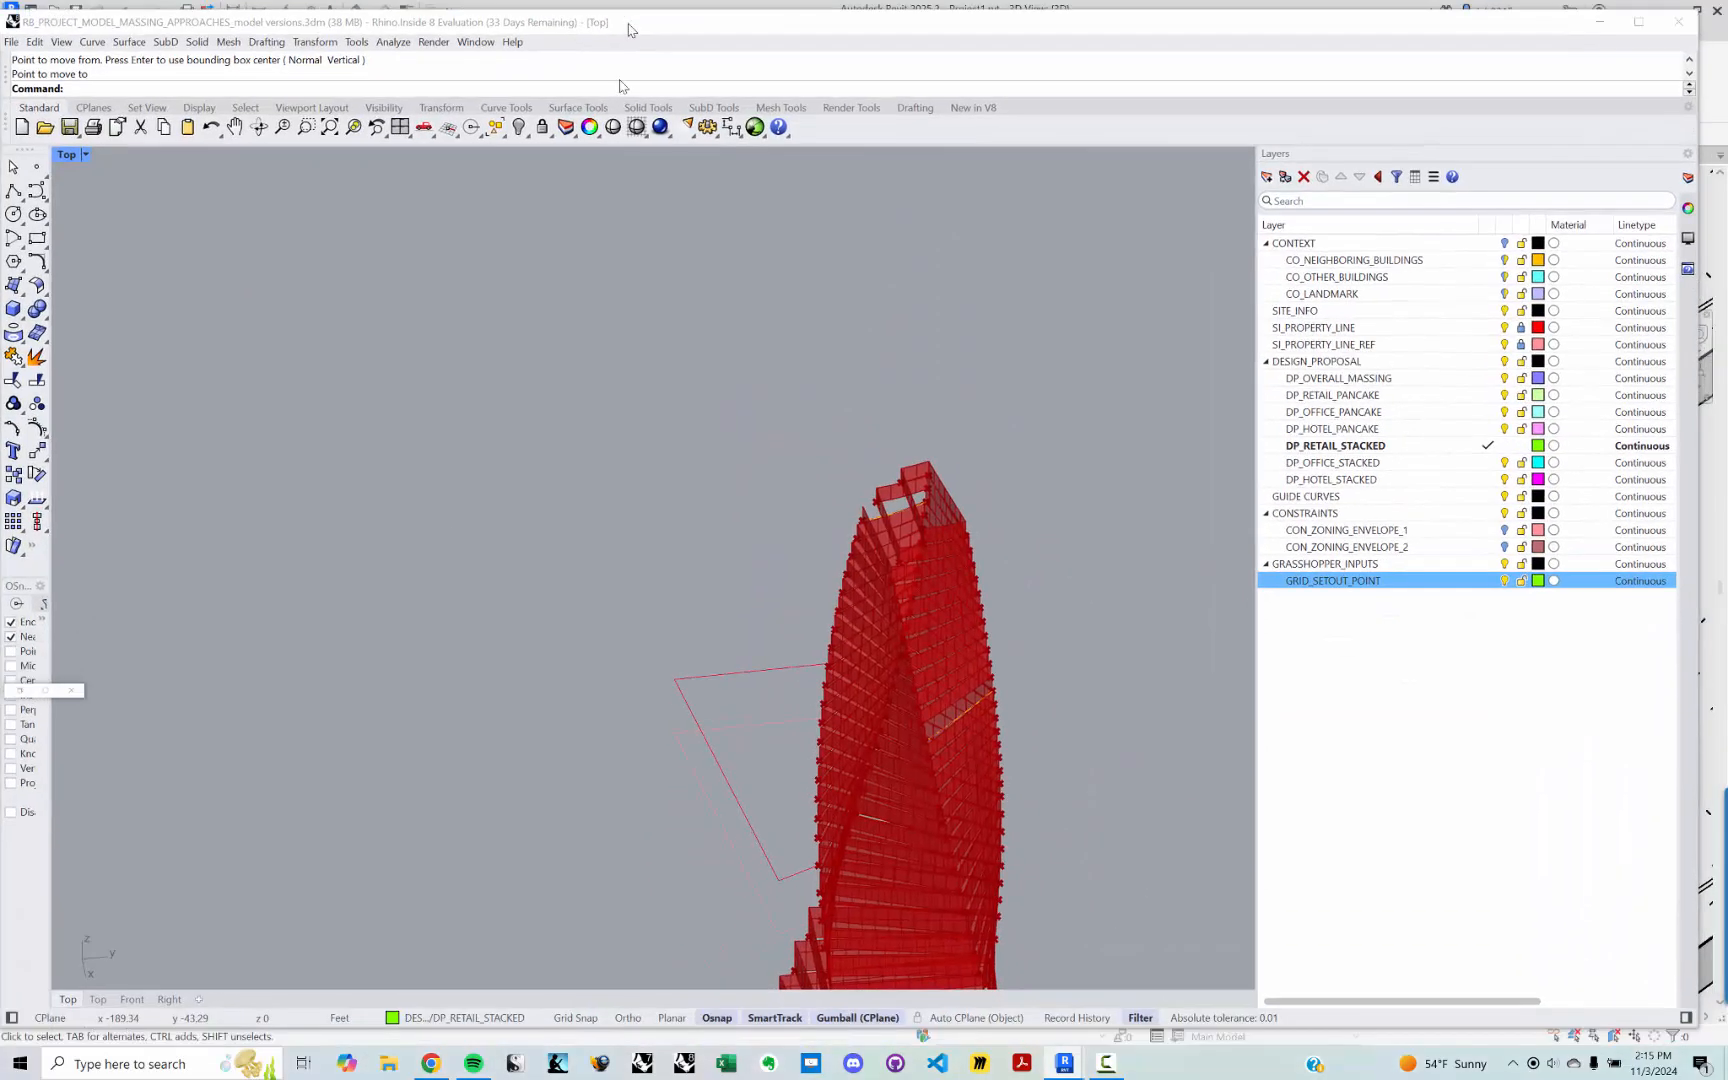
pyautogui.moveTo(480, 520); pyautogui.dragTo(370, 590, button='right')
pyautogui.click(29, 690)
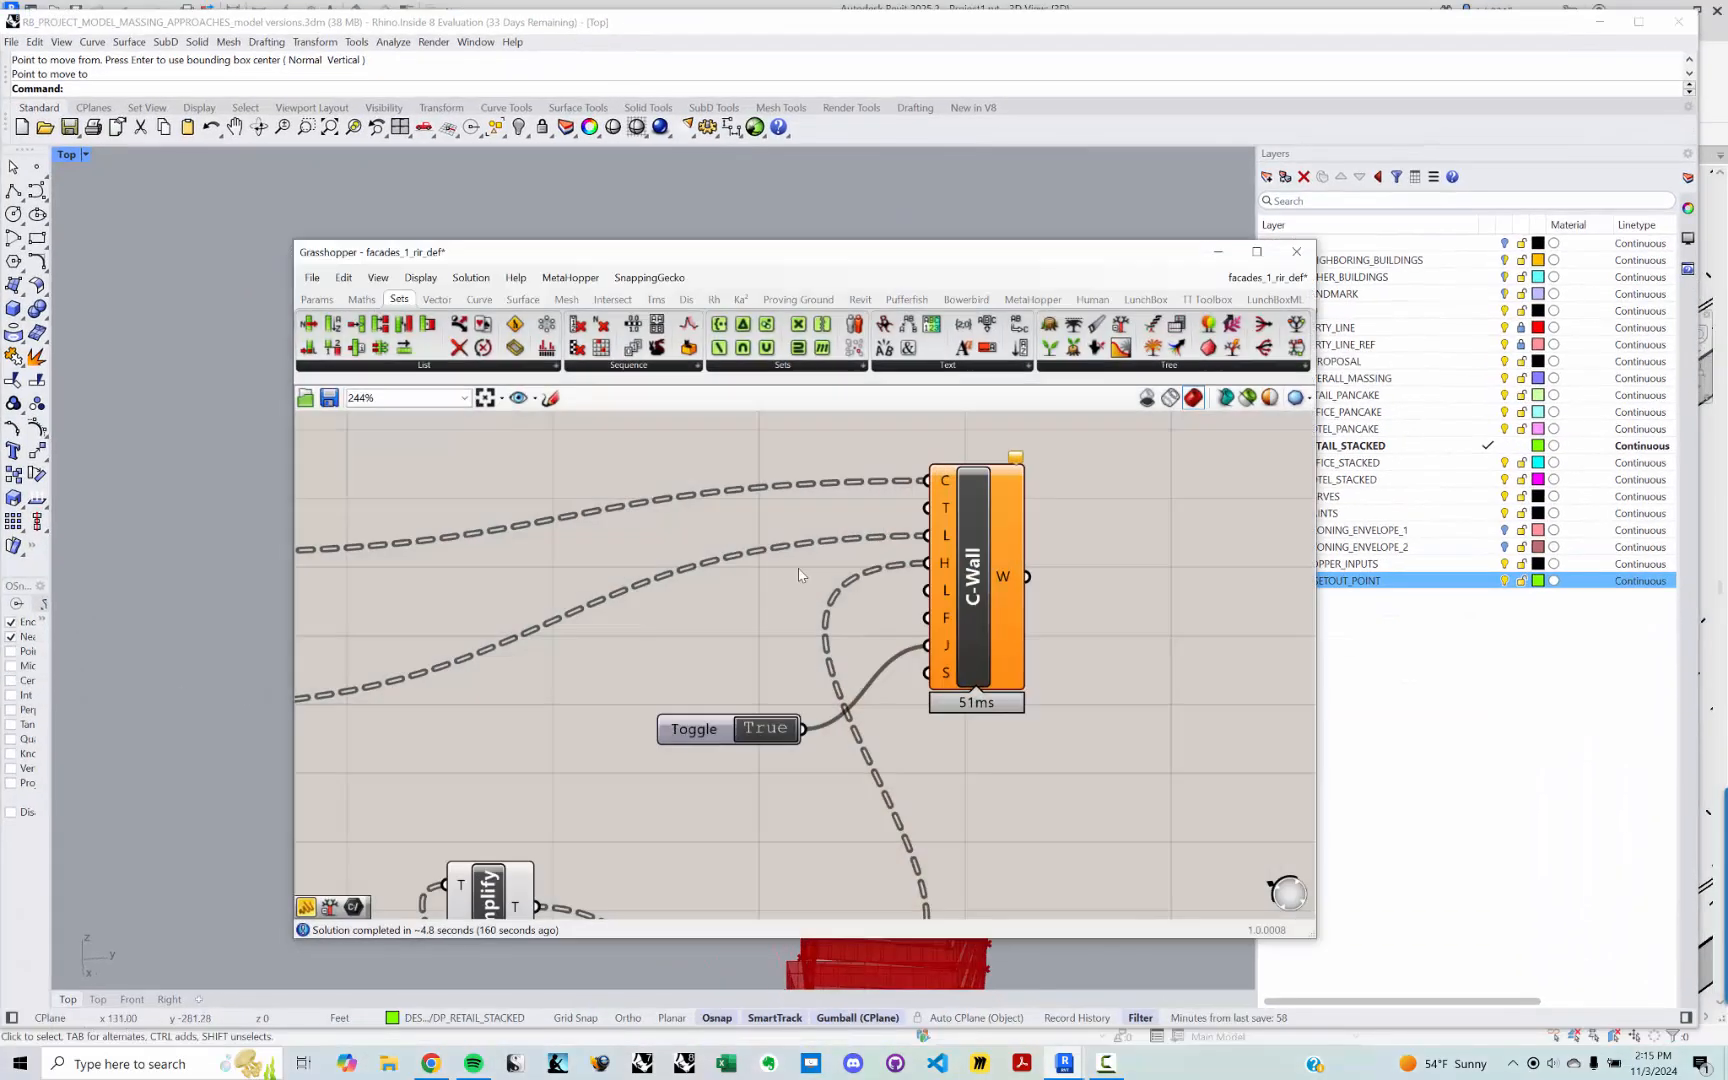
pyautogui.moveTo(980, 560); pyautogui.dragTo(929, 542, button='right')
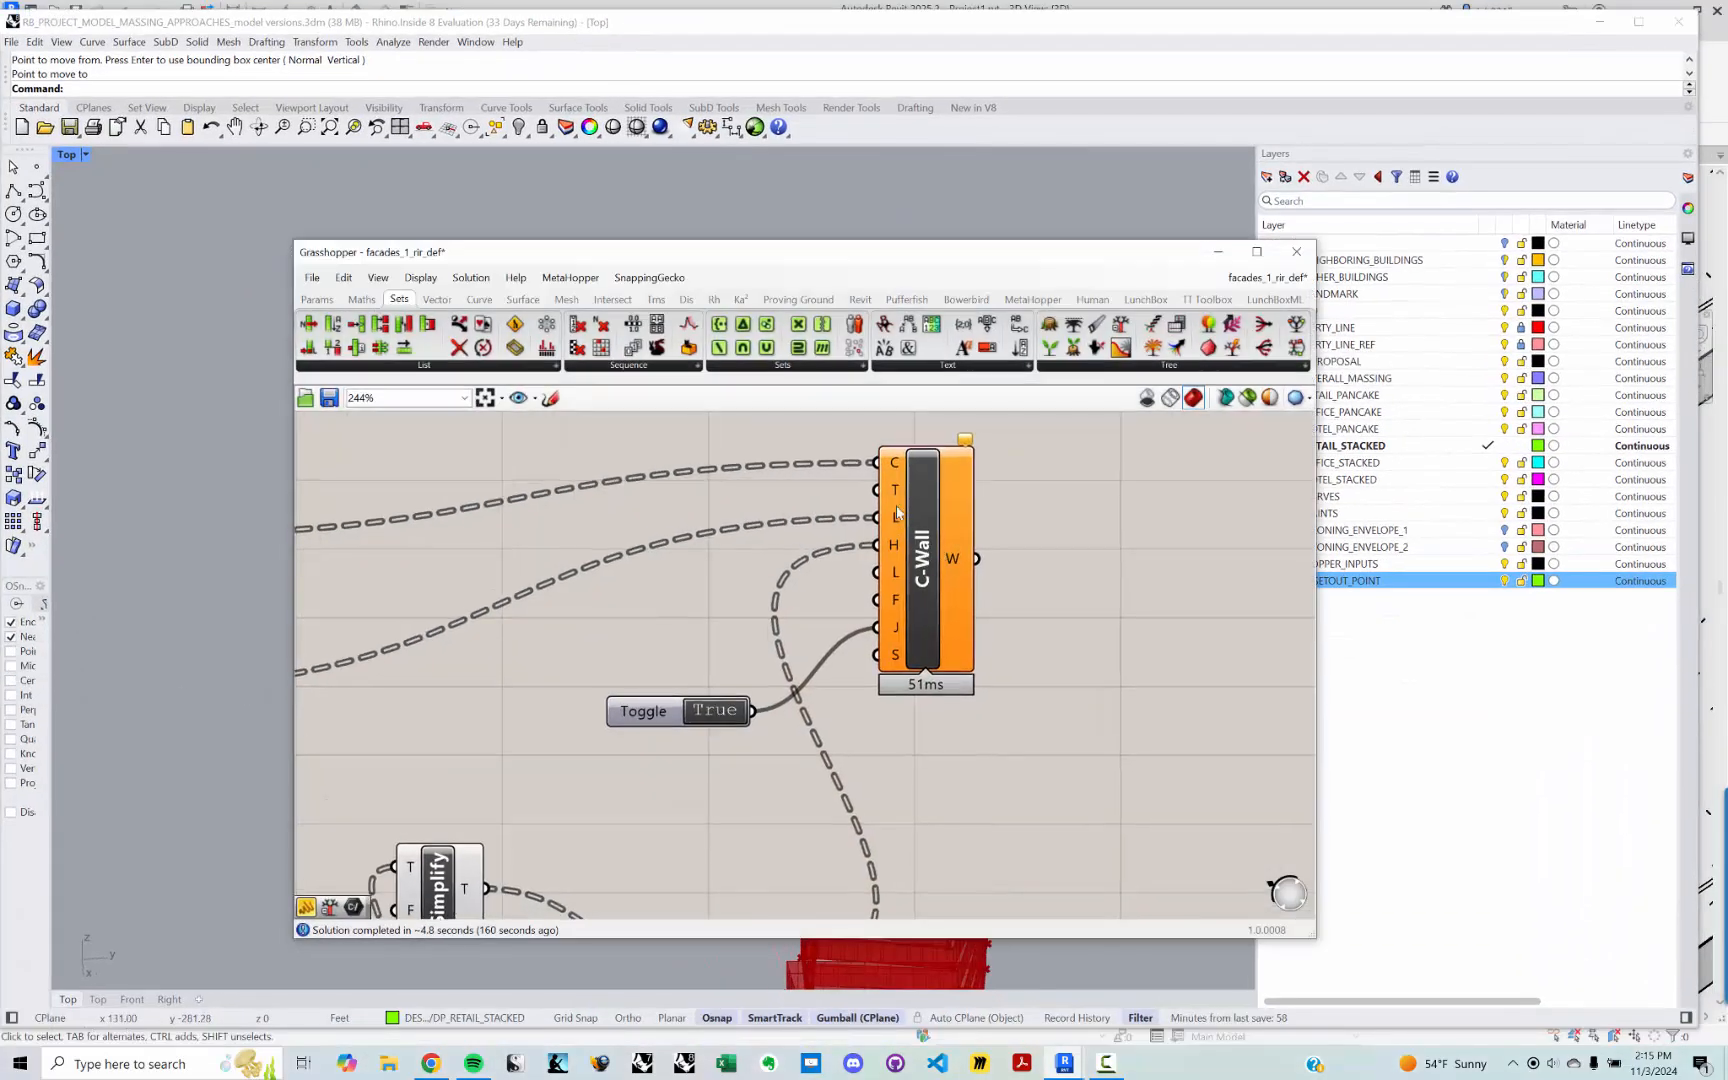
pyautogui.doubleClick(669, 437)
pyautogui.write('type')
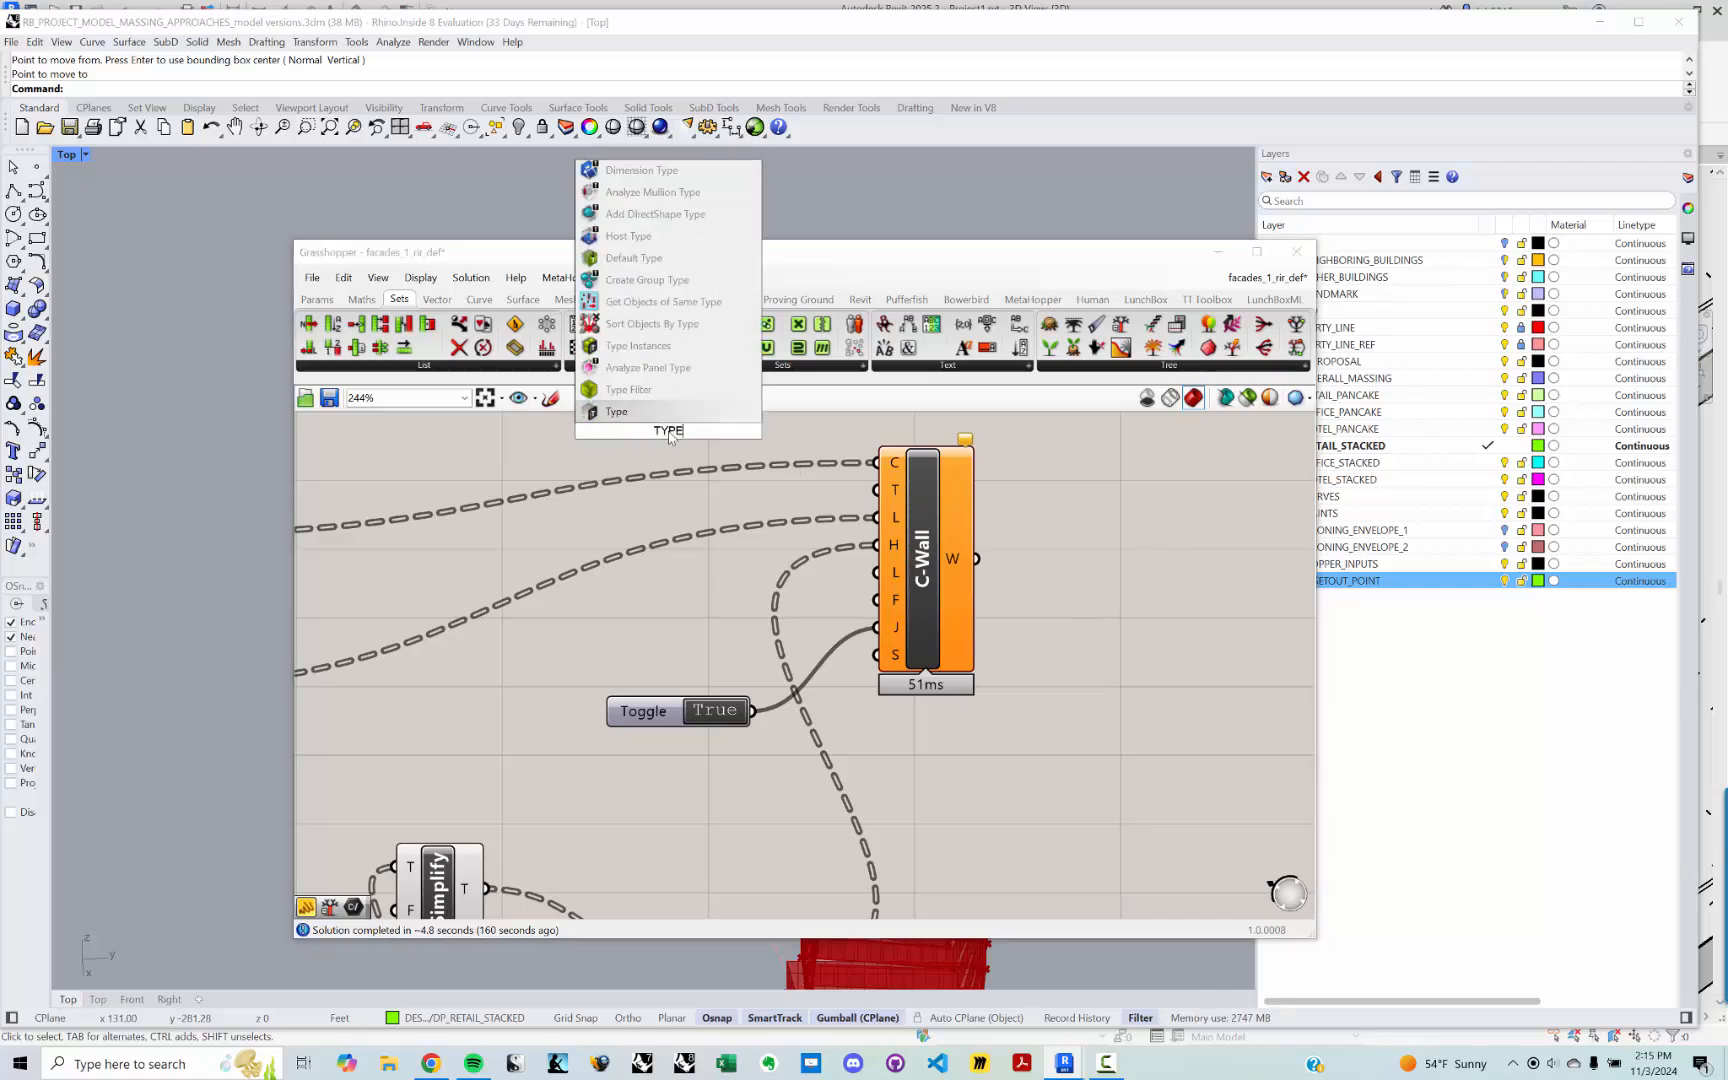
pyautogui.press('Return')
# Step: Filter the Type parameter to the Walls category and choose Curtain Wall : CUSTOM WALL SYSTEM as its value
pyautogui.rightClick(670, 437)
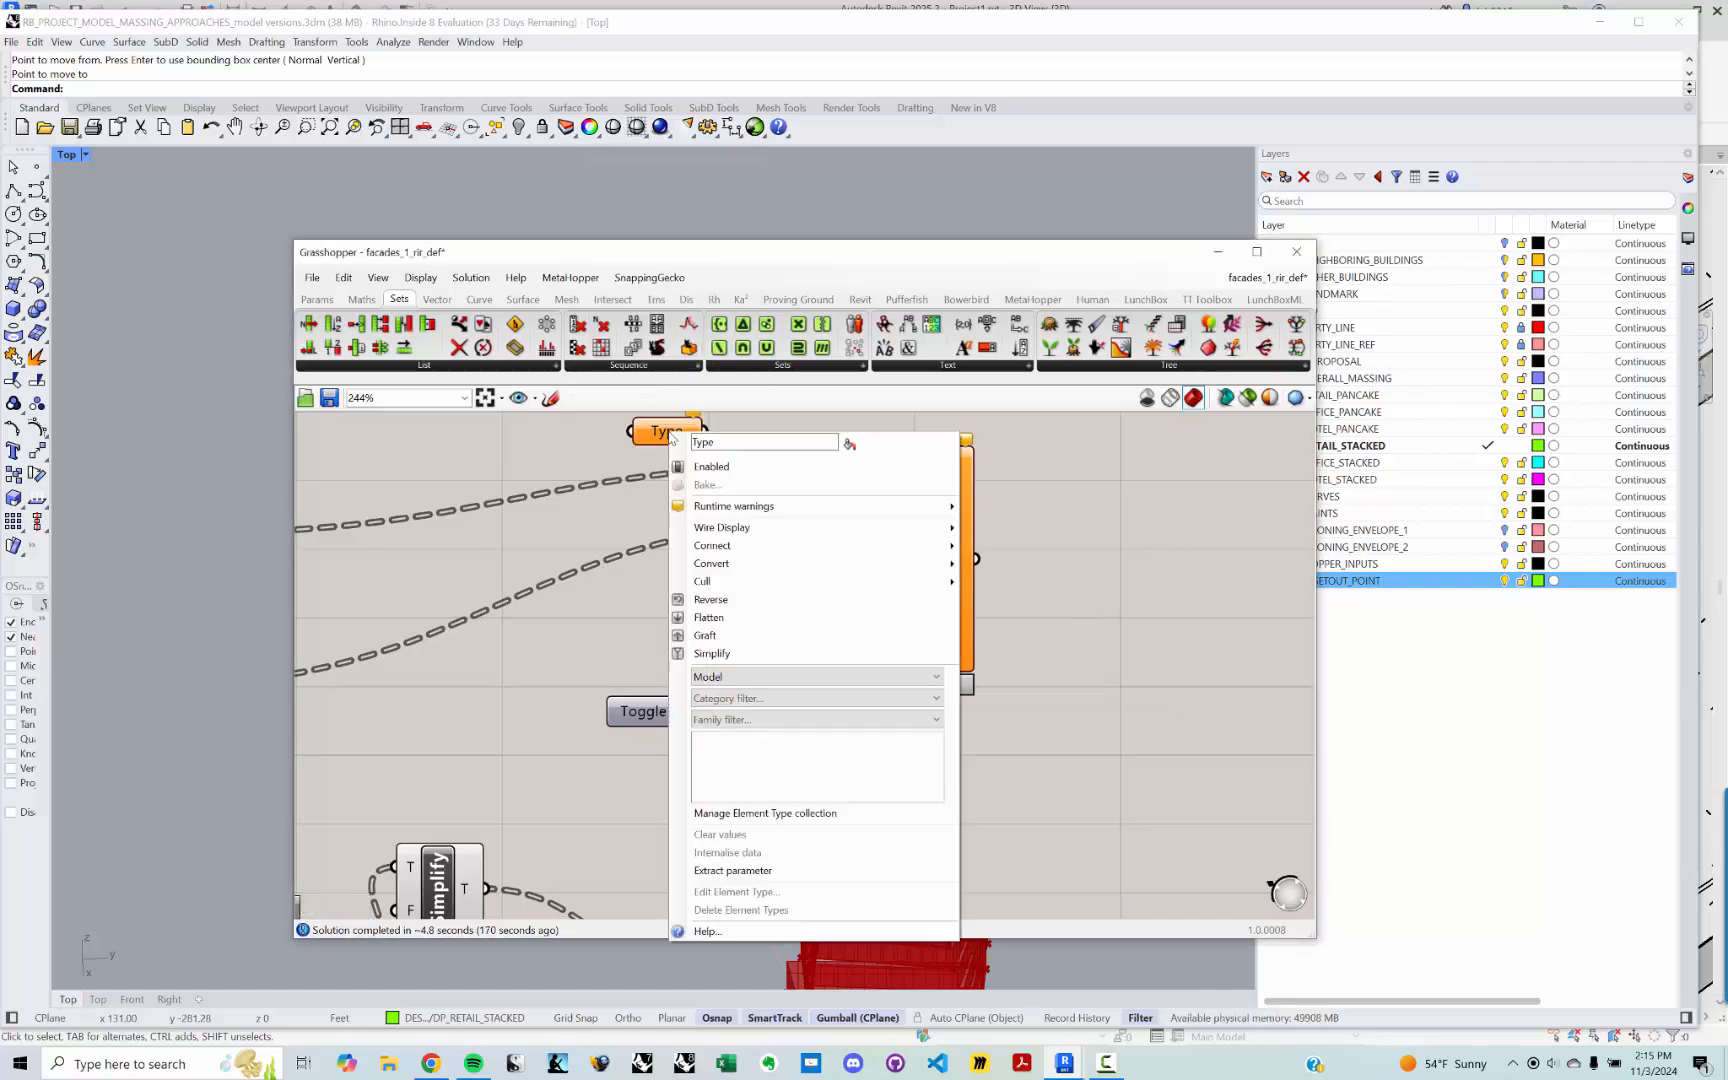
pyautogui.click(785, 680)
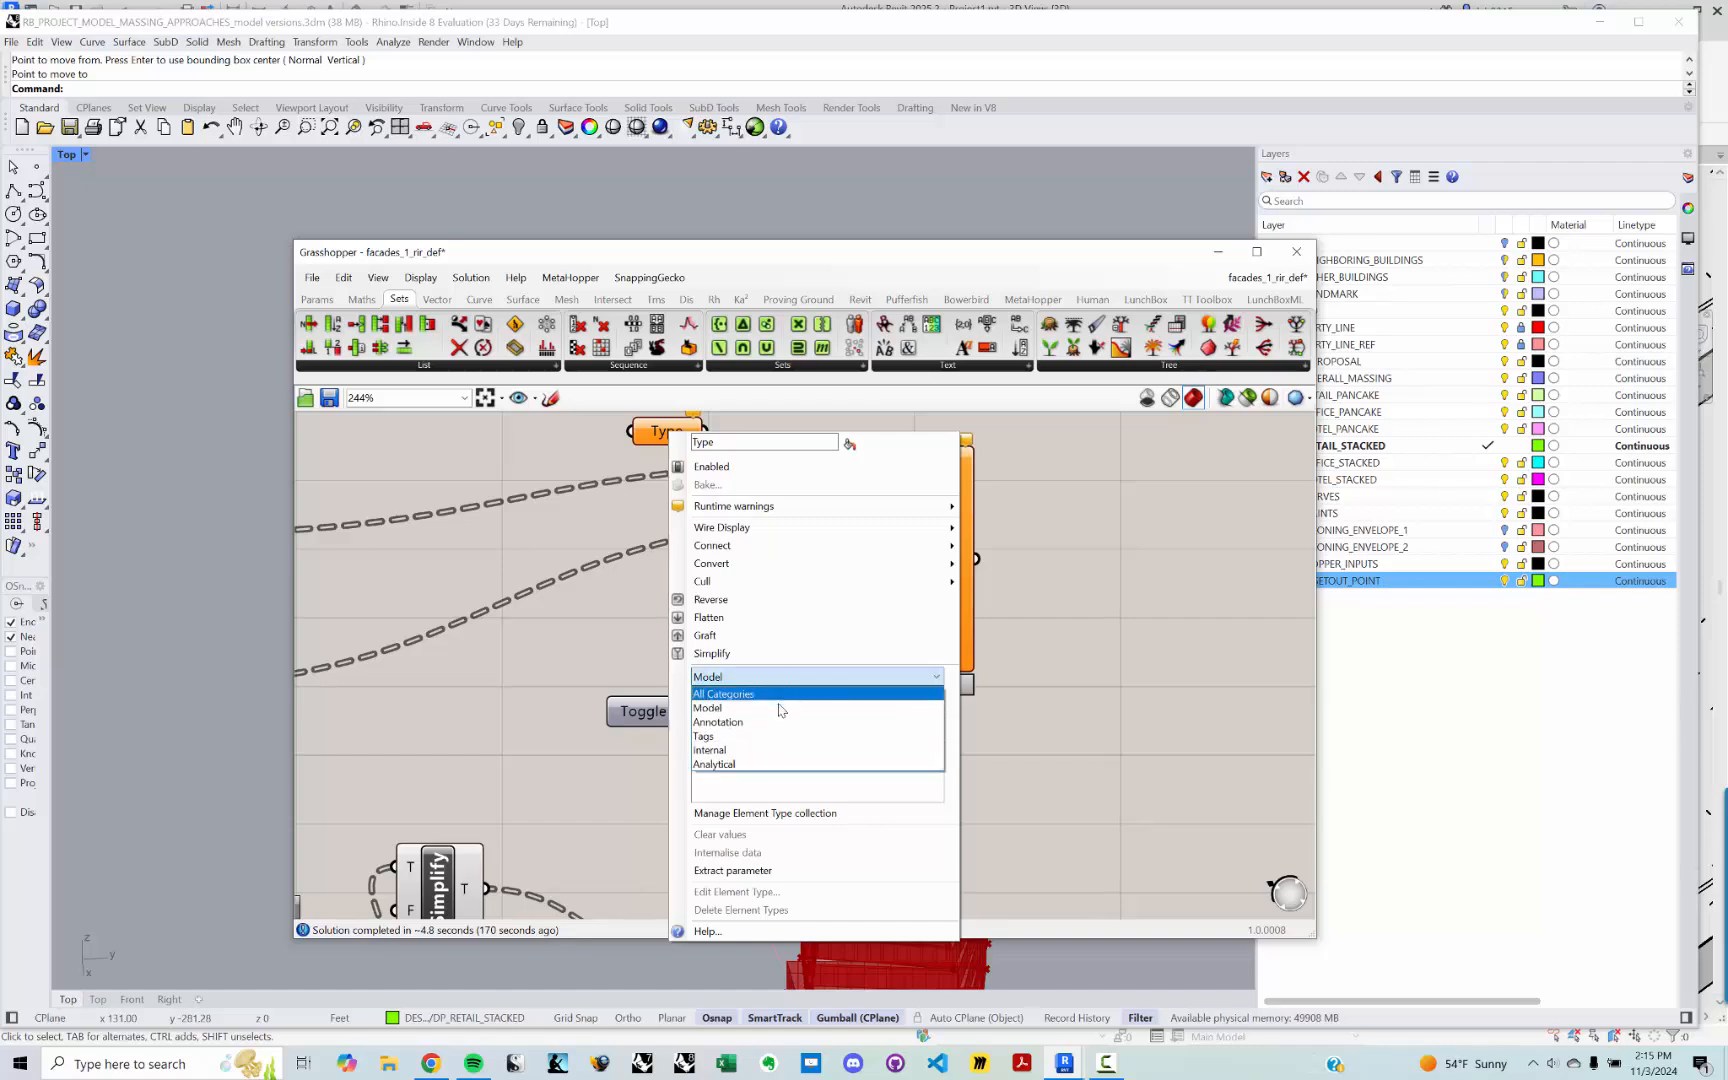
pyautogui.click(778, 699)
pyautogui.click(776, 697)
pyautogui.scroll(-20, 781, 812)
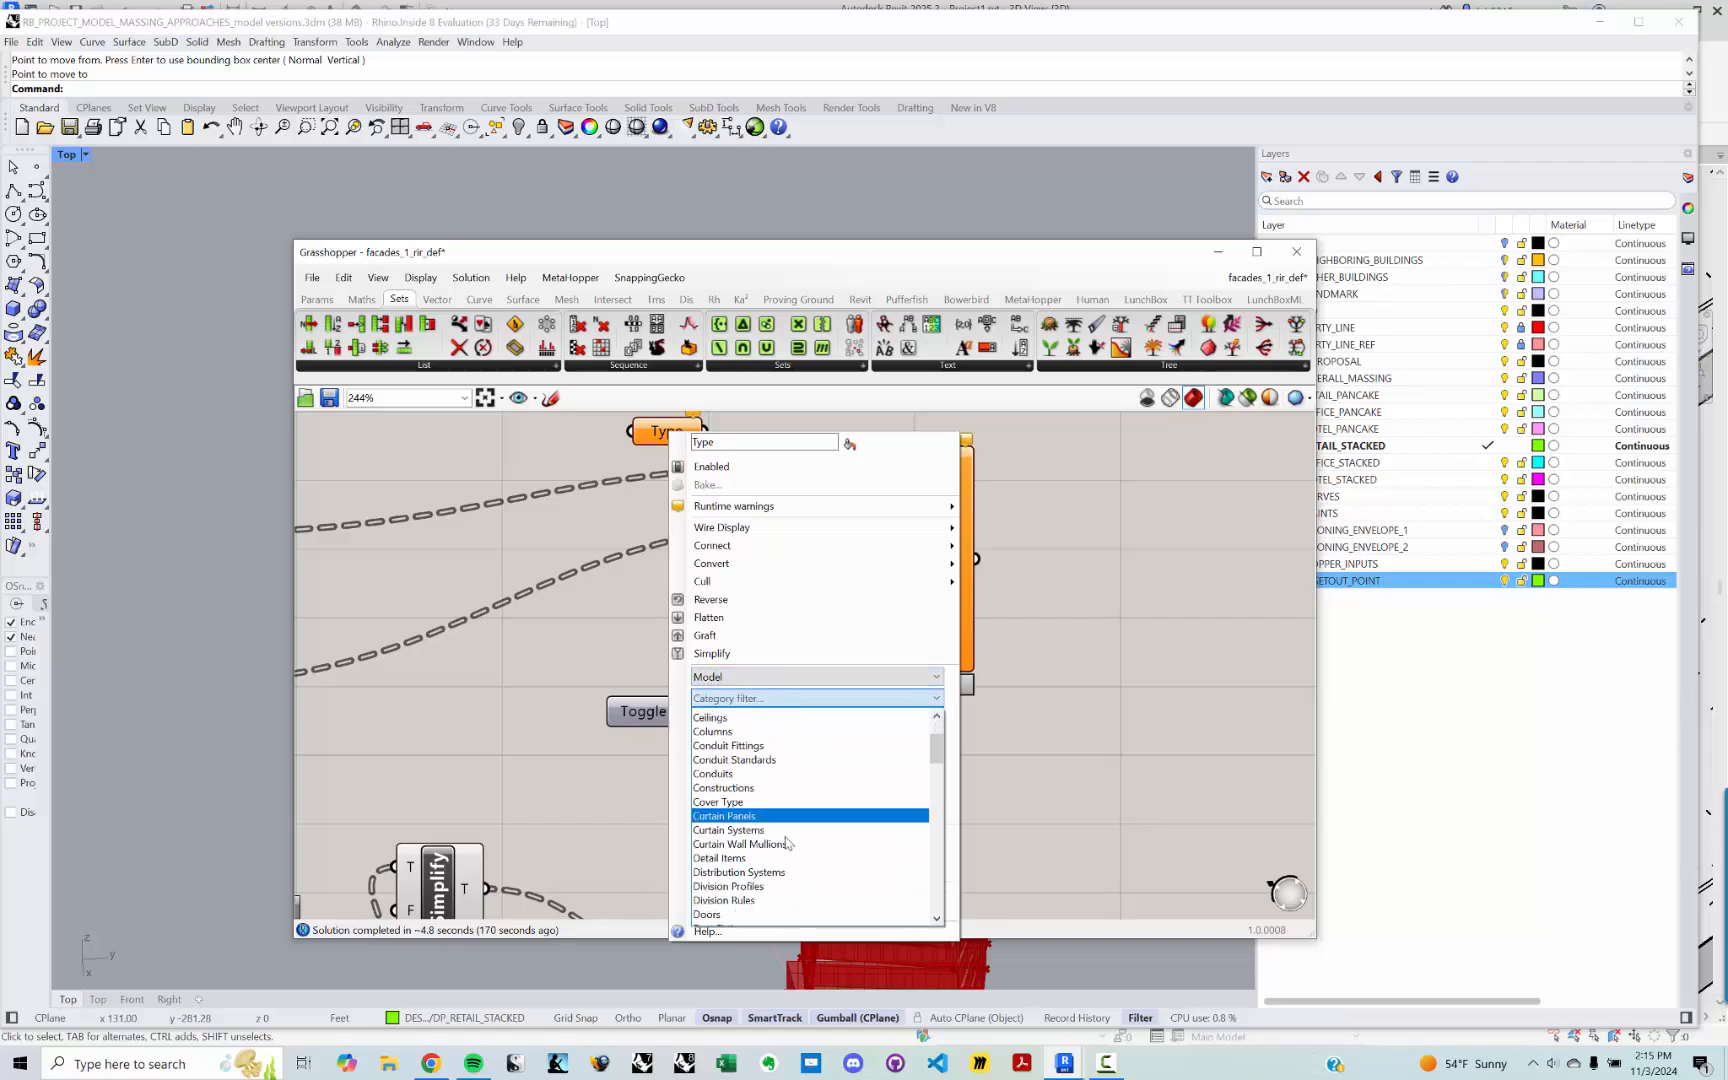
pyautogui.scroll(-5, 800, 840)
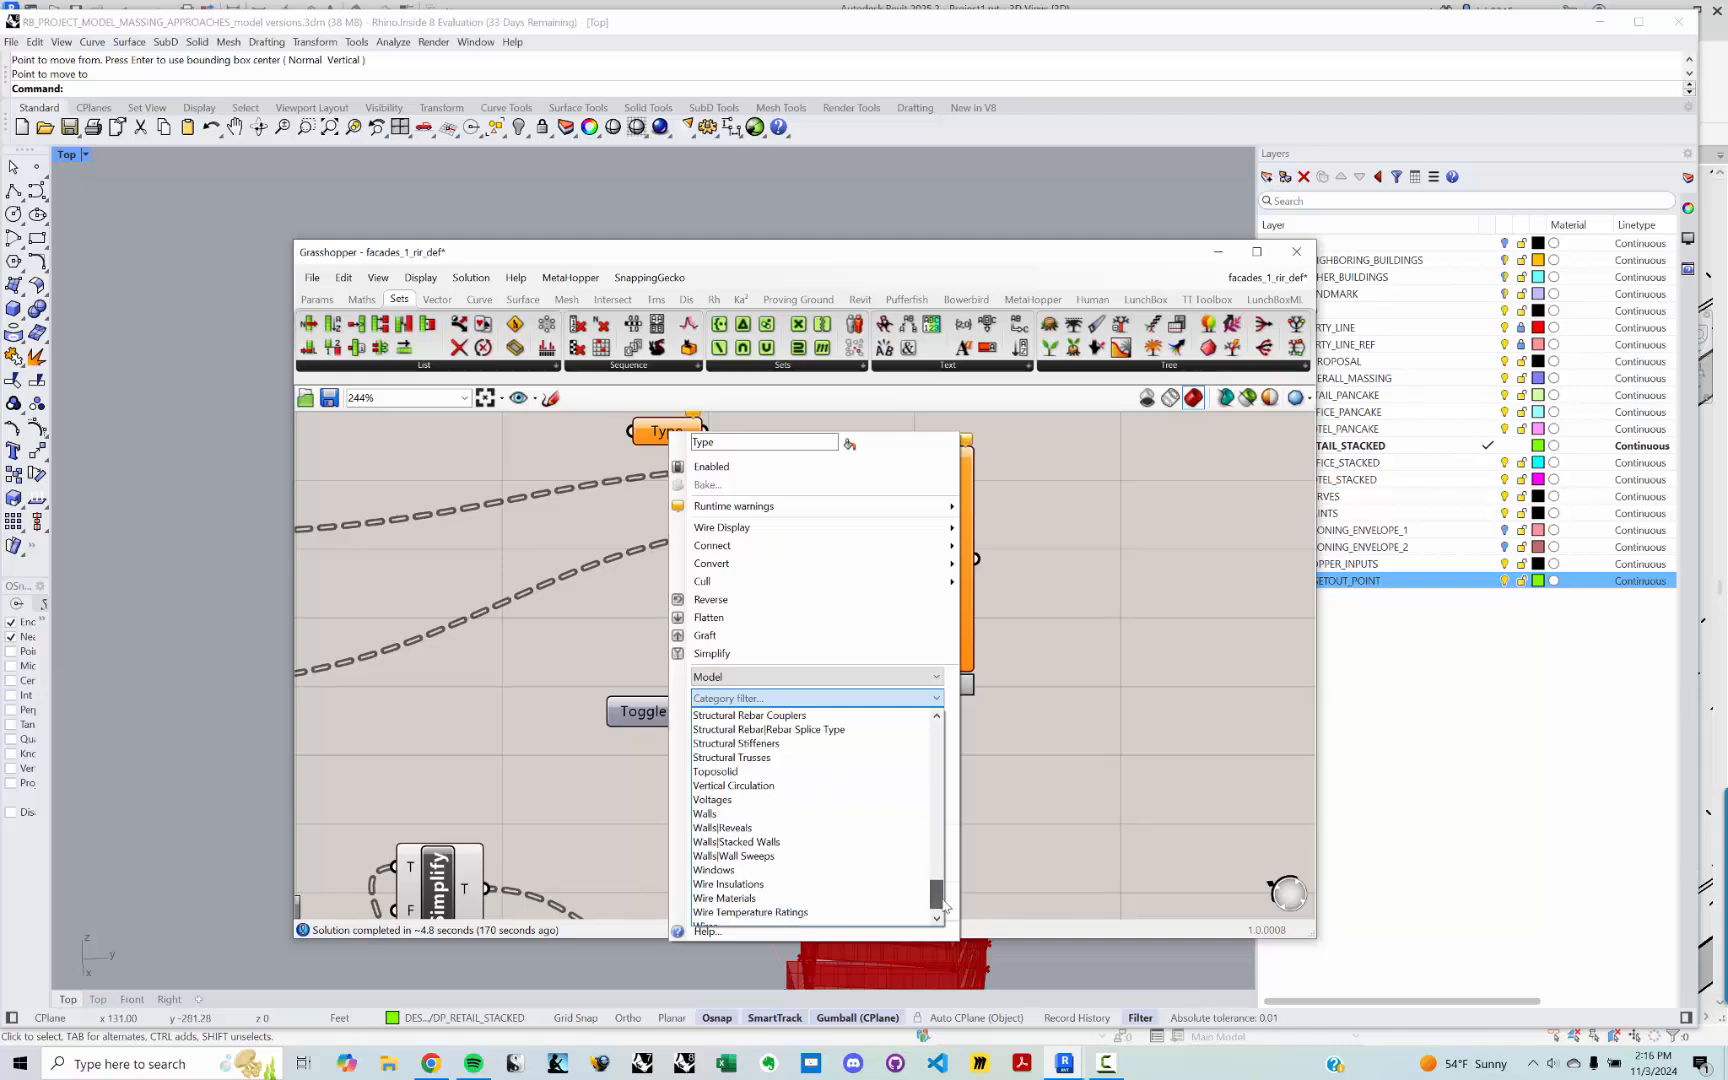
pyautogui.click(778, 818)
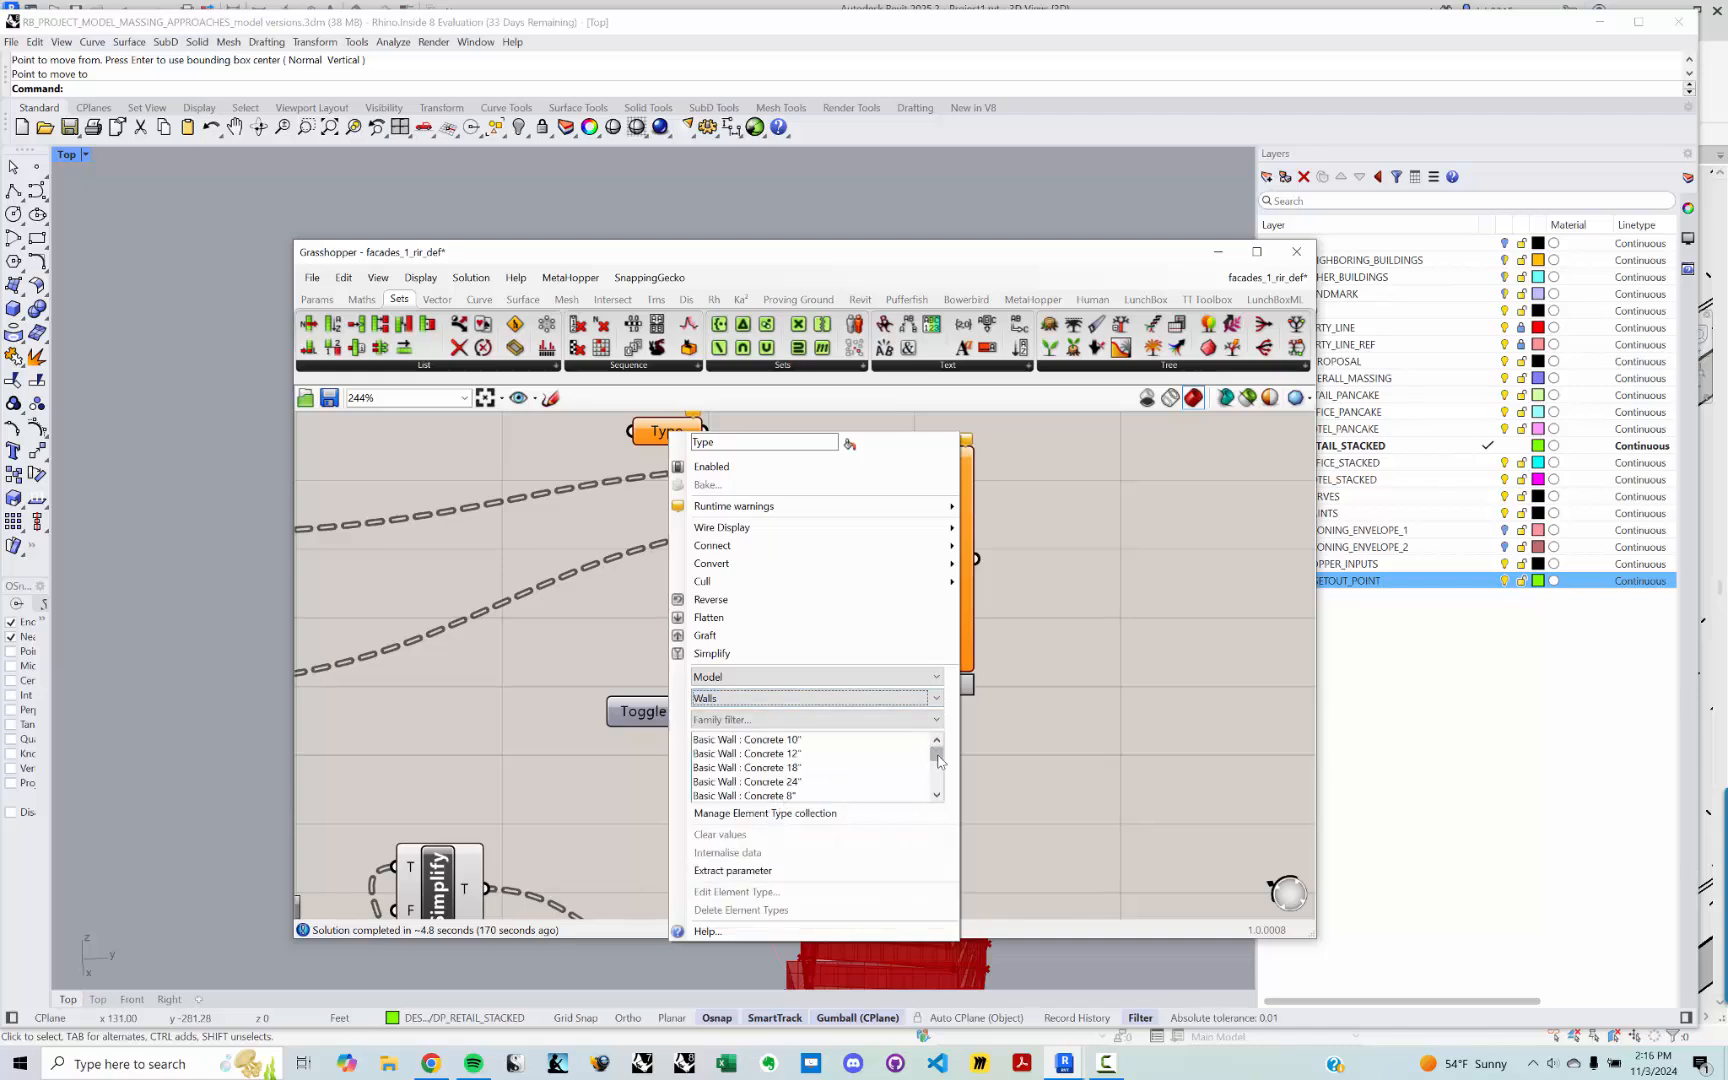
pyautogui.moveTo(938, 760); pyautogui.dragTo(938, 793)
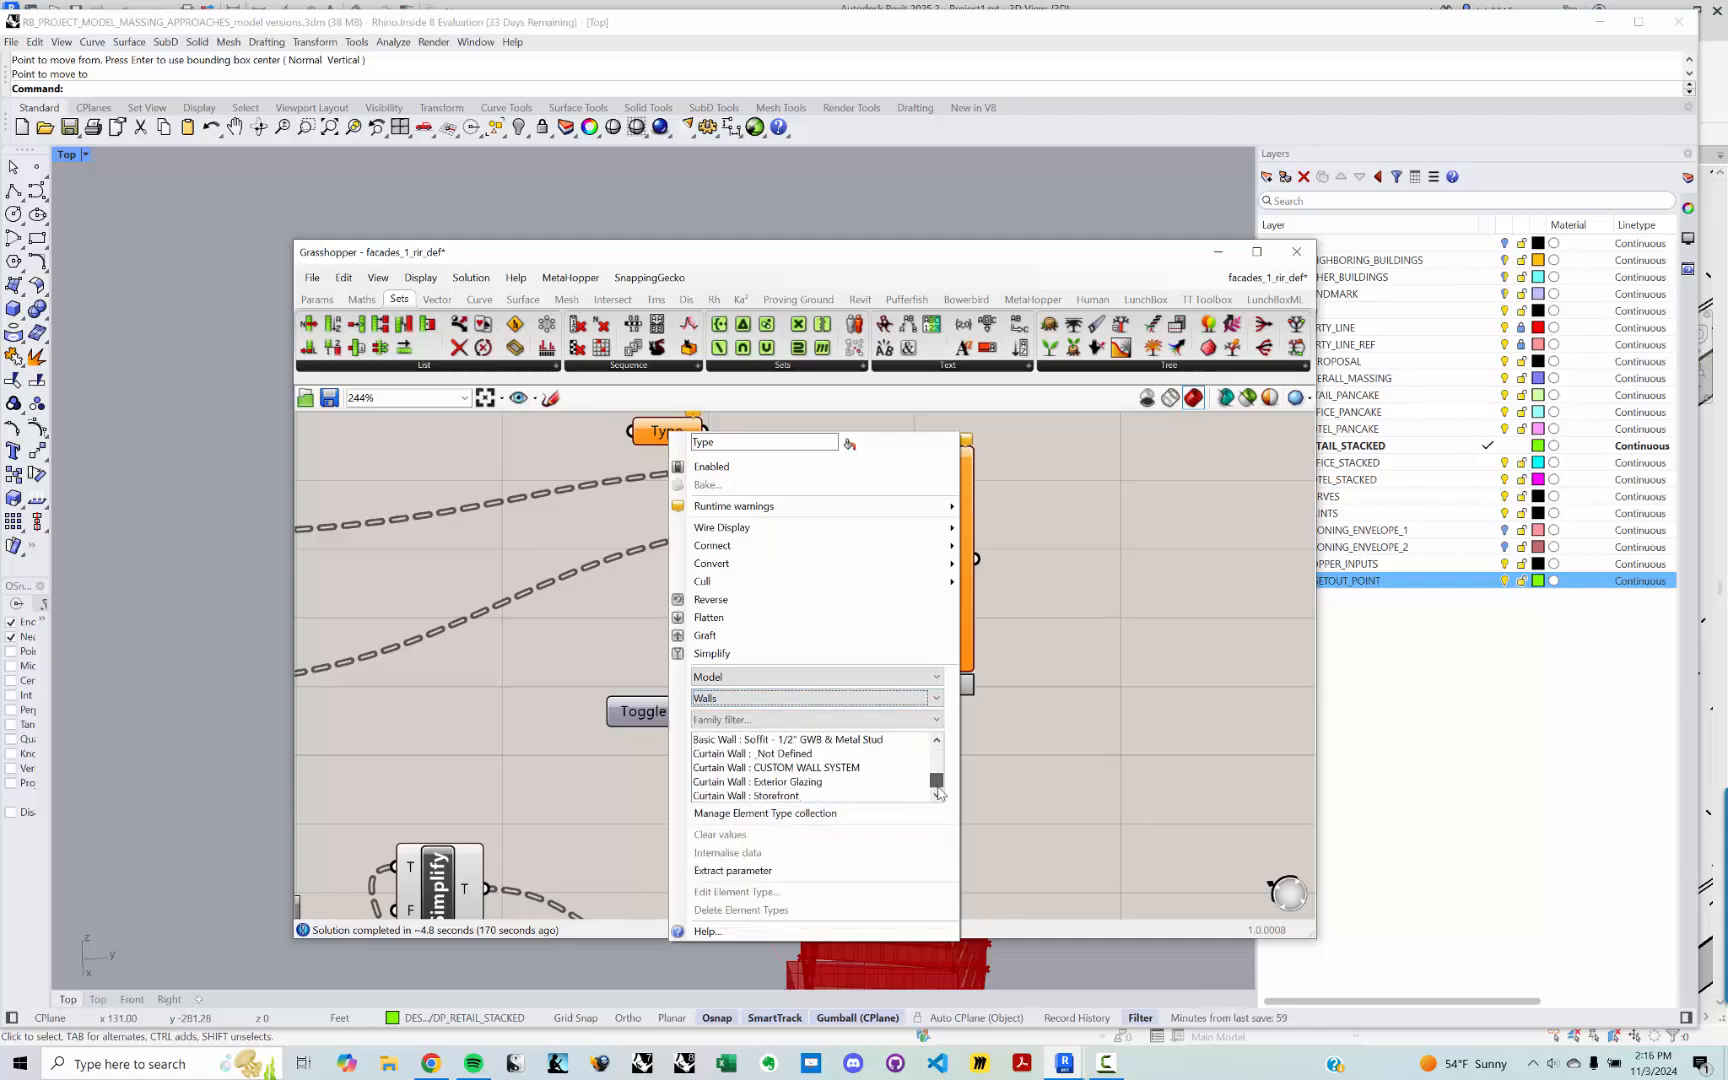
pyautogui.click(823, 770)
pyautogui.click(1106, 774)
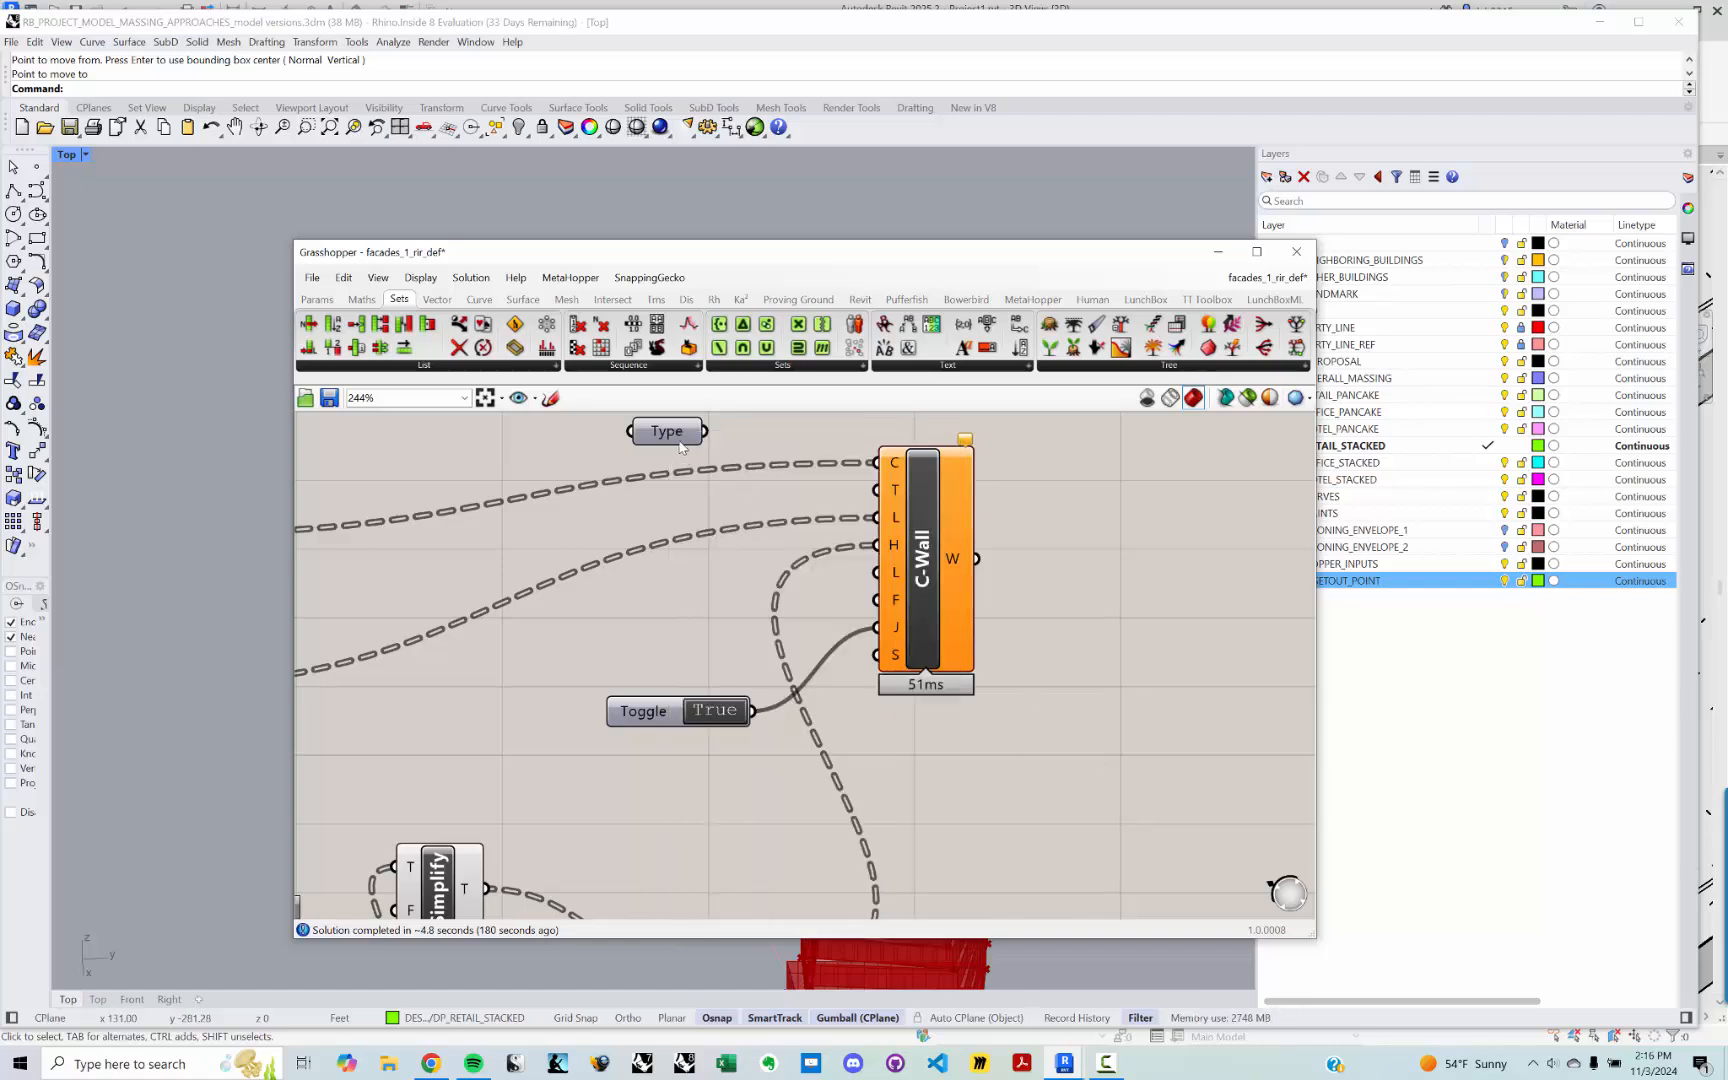
# Step: Connect the Type parameter to the T input of C-Wall and check the component's runtime messages after it recomputes
pyautogui.moveTo(704, 431); pyautogui.dragTo(869, 503)
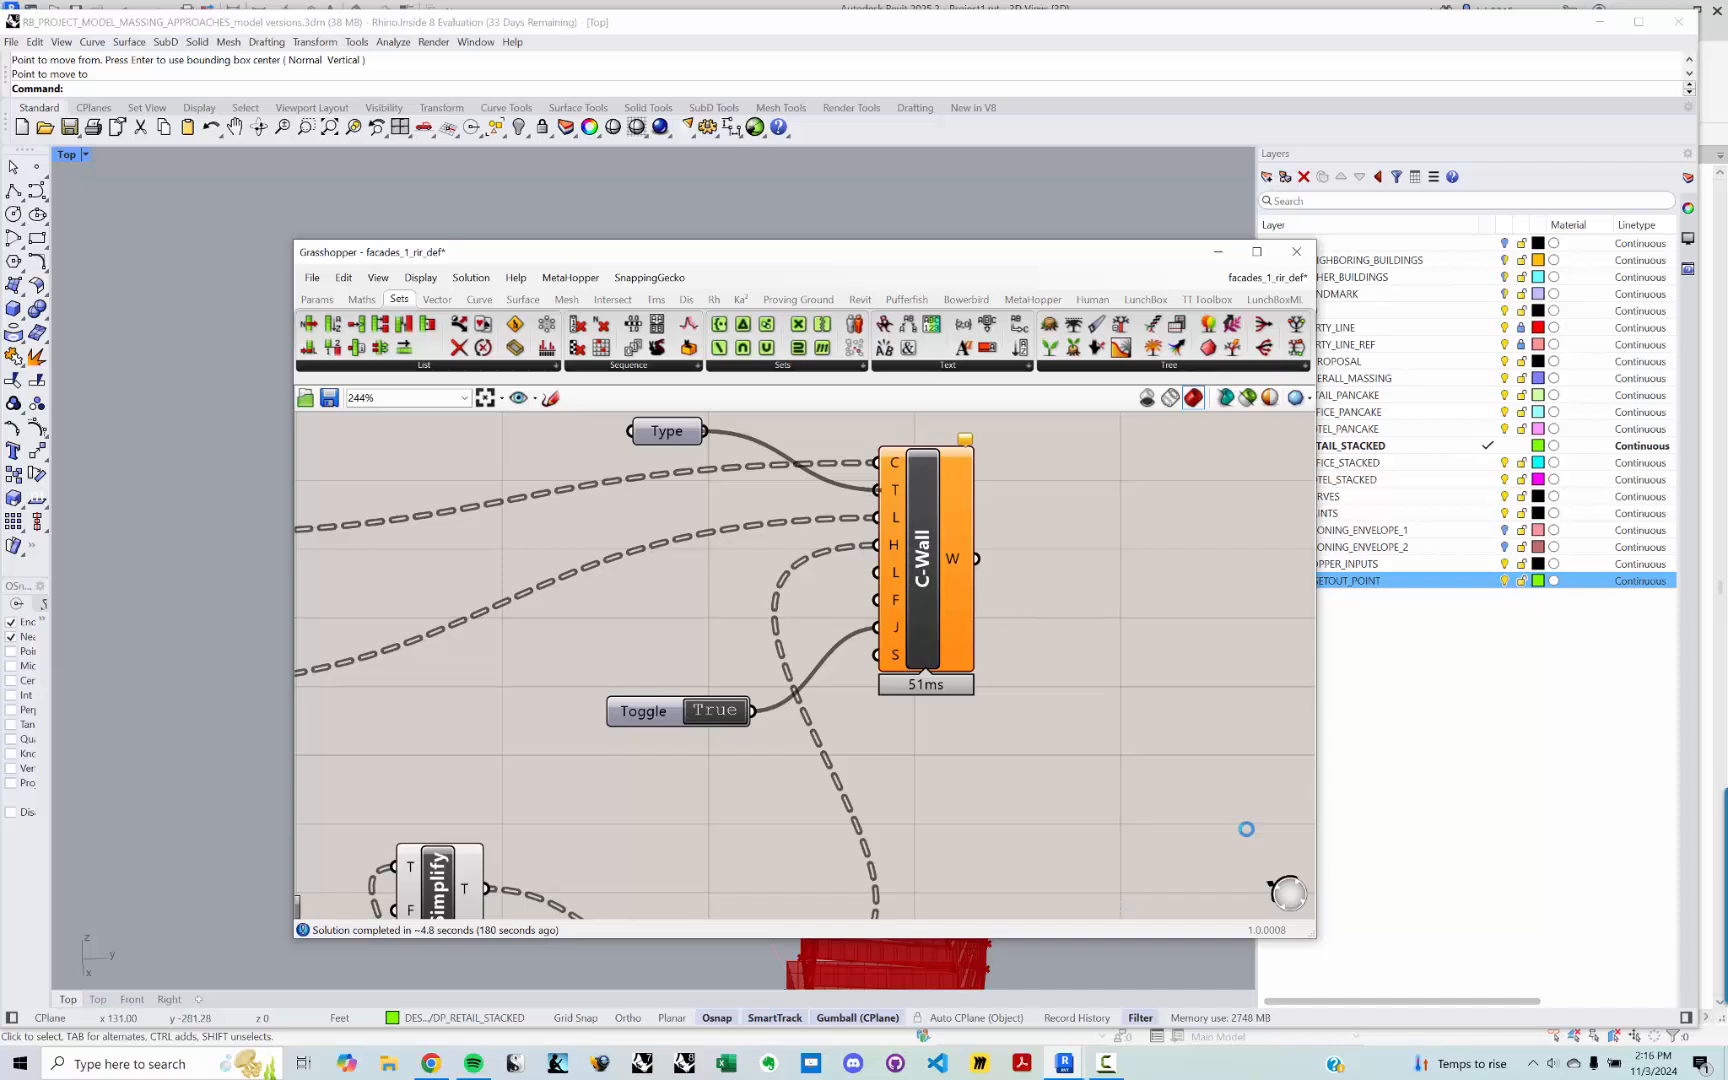
pyautogui.click(1106, 1062)
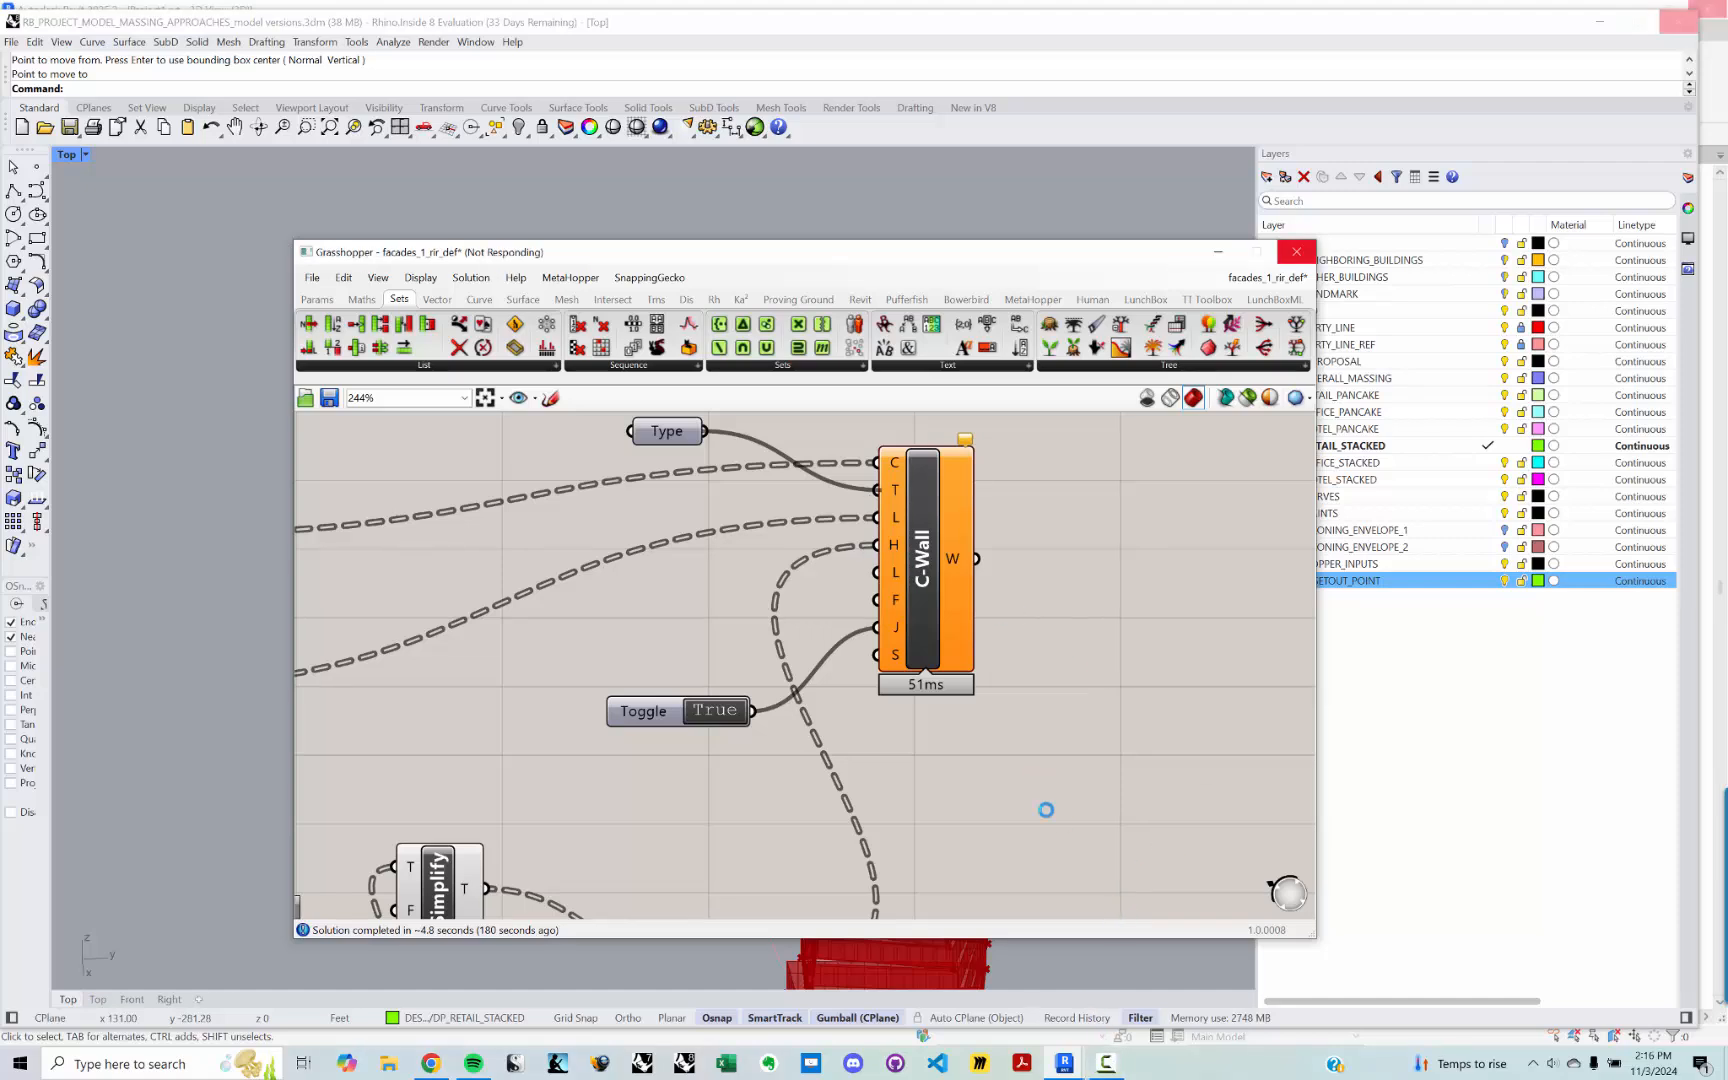
pyautogui.click(690, 446)
pyautogui.moveTo(808, 257); pyautogui.dragTo(902, 343)
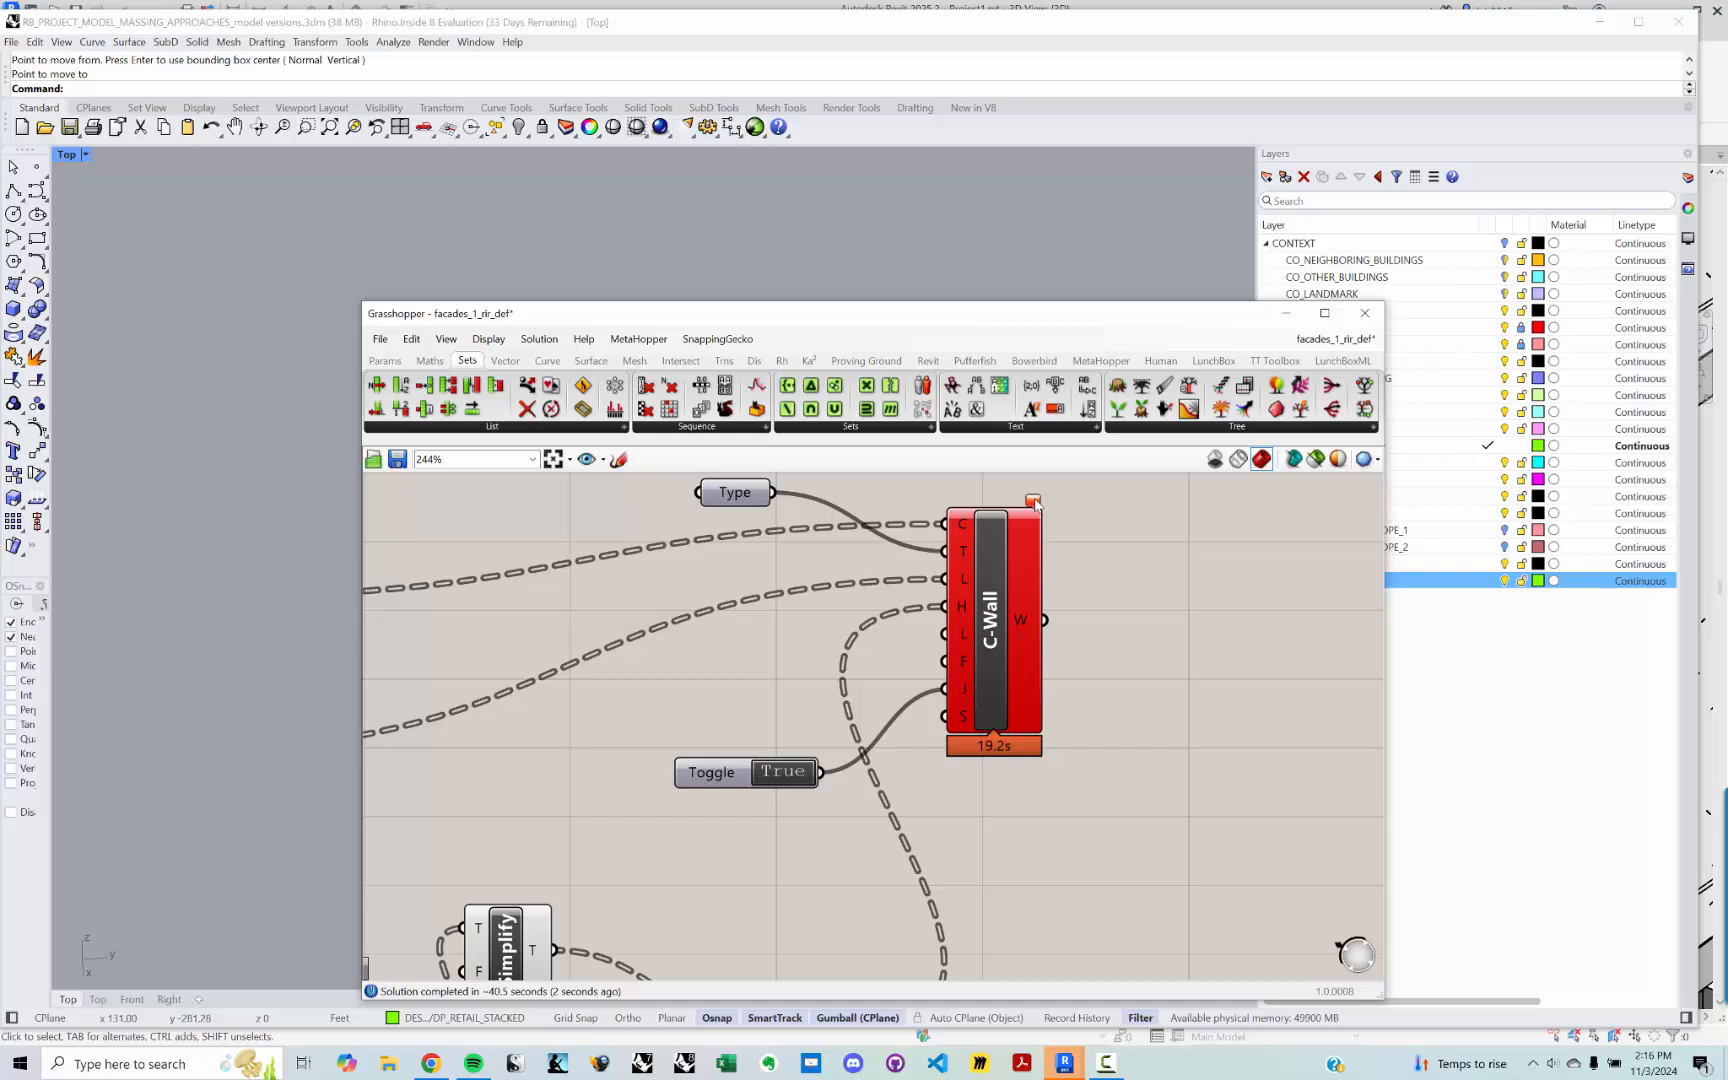
pyautogui.moveTo(1035, 503)
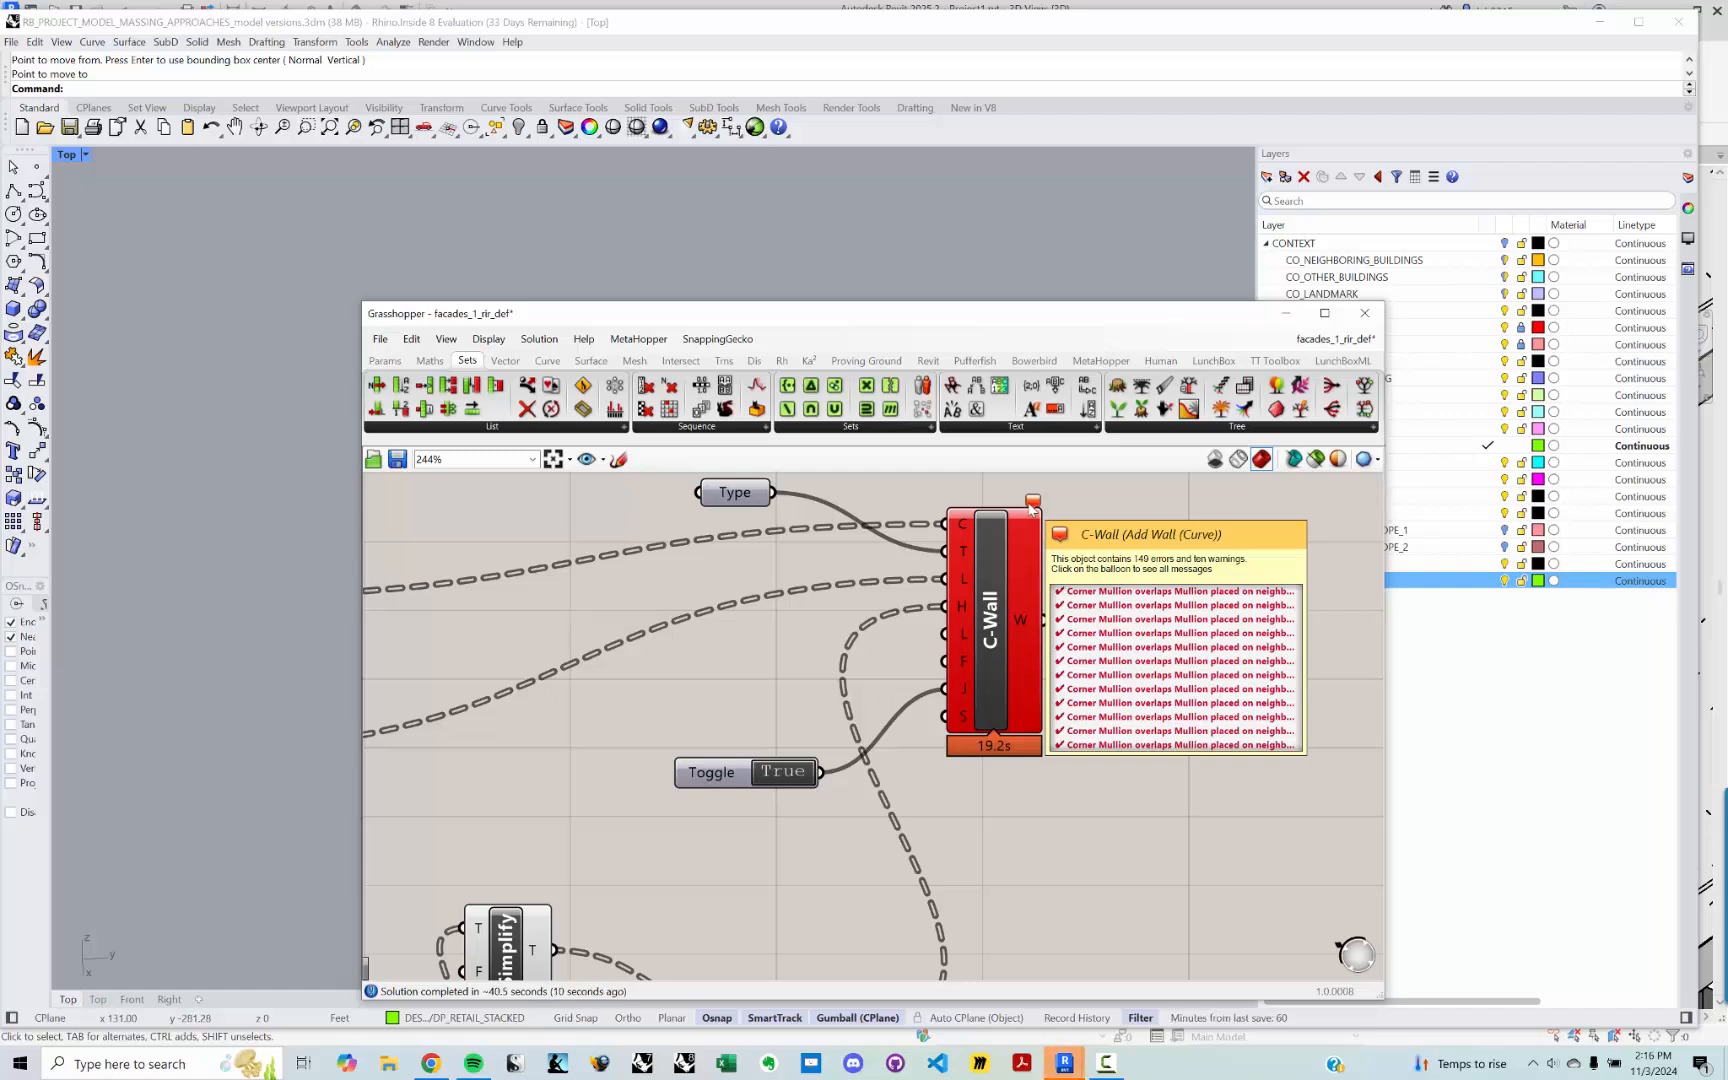
# Step: Minimize Grasshopper and examine the regenerated mullions at the tower's corners in the Rhino preview
pyautogui.click(1285, 313)
pyautogui.scroll(6, 913, 747)
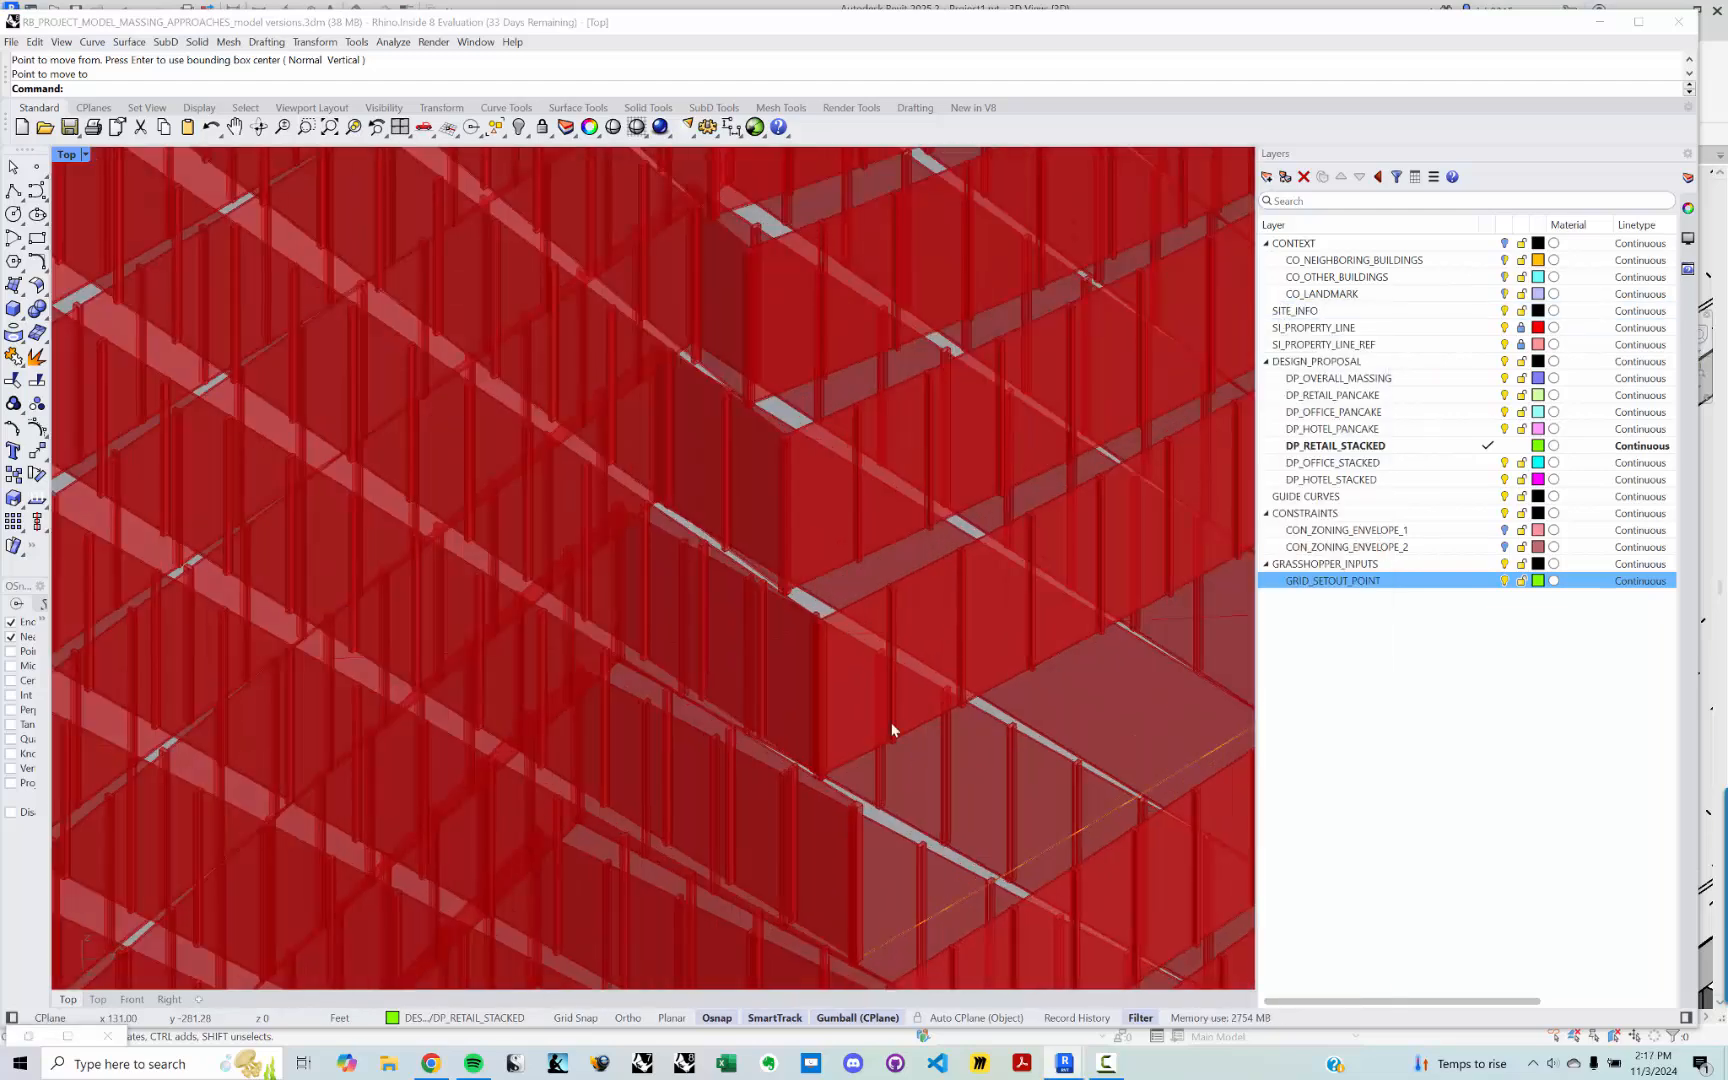
pyautogui.scroll(5, 791, 650)
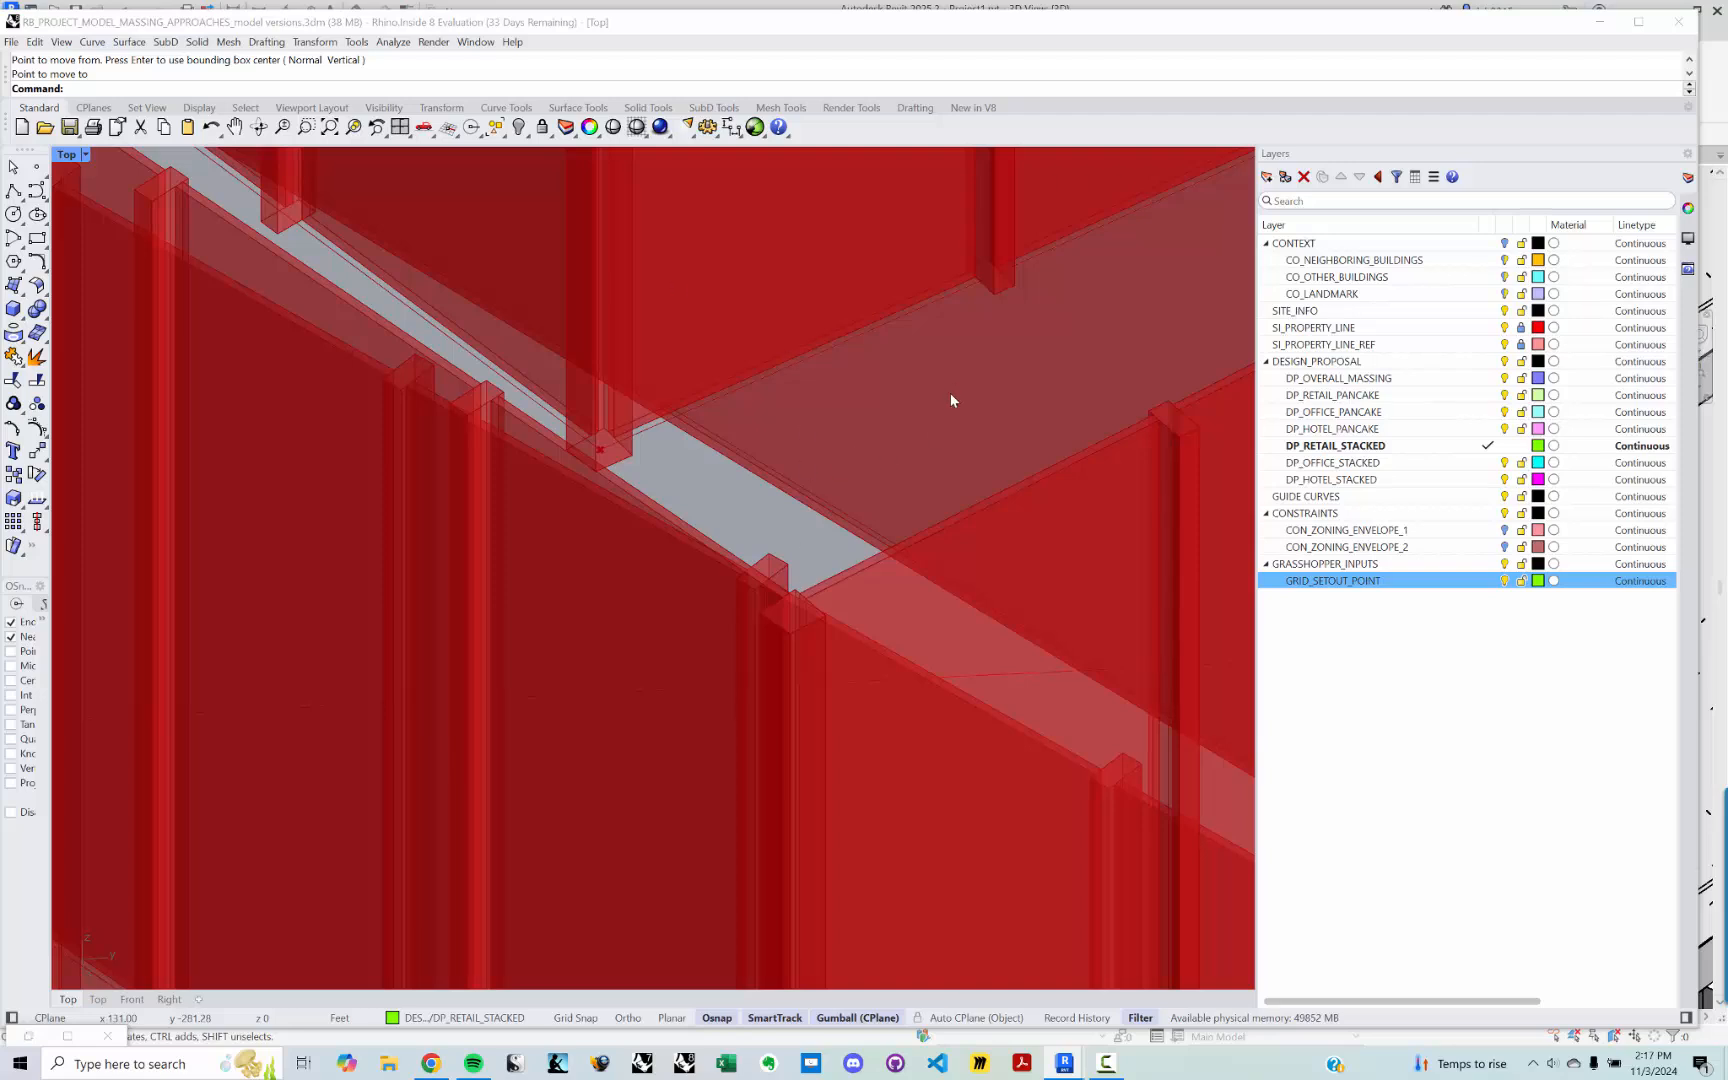
pyautogui.scroll(-6, 887, 510)
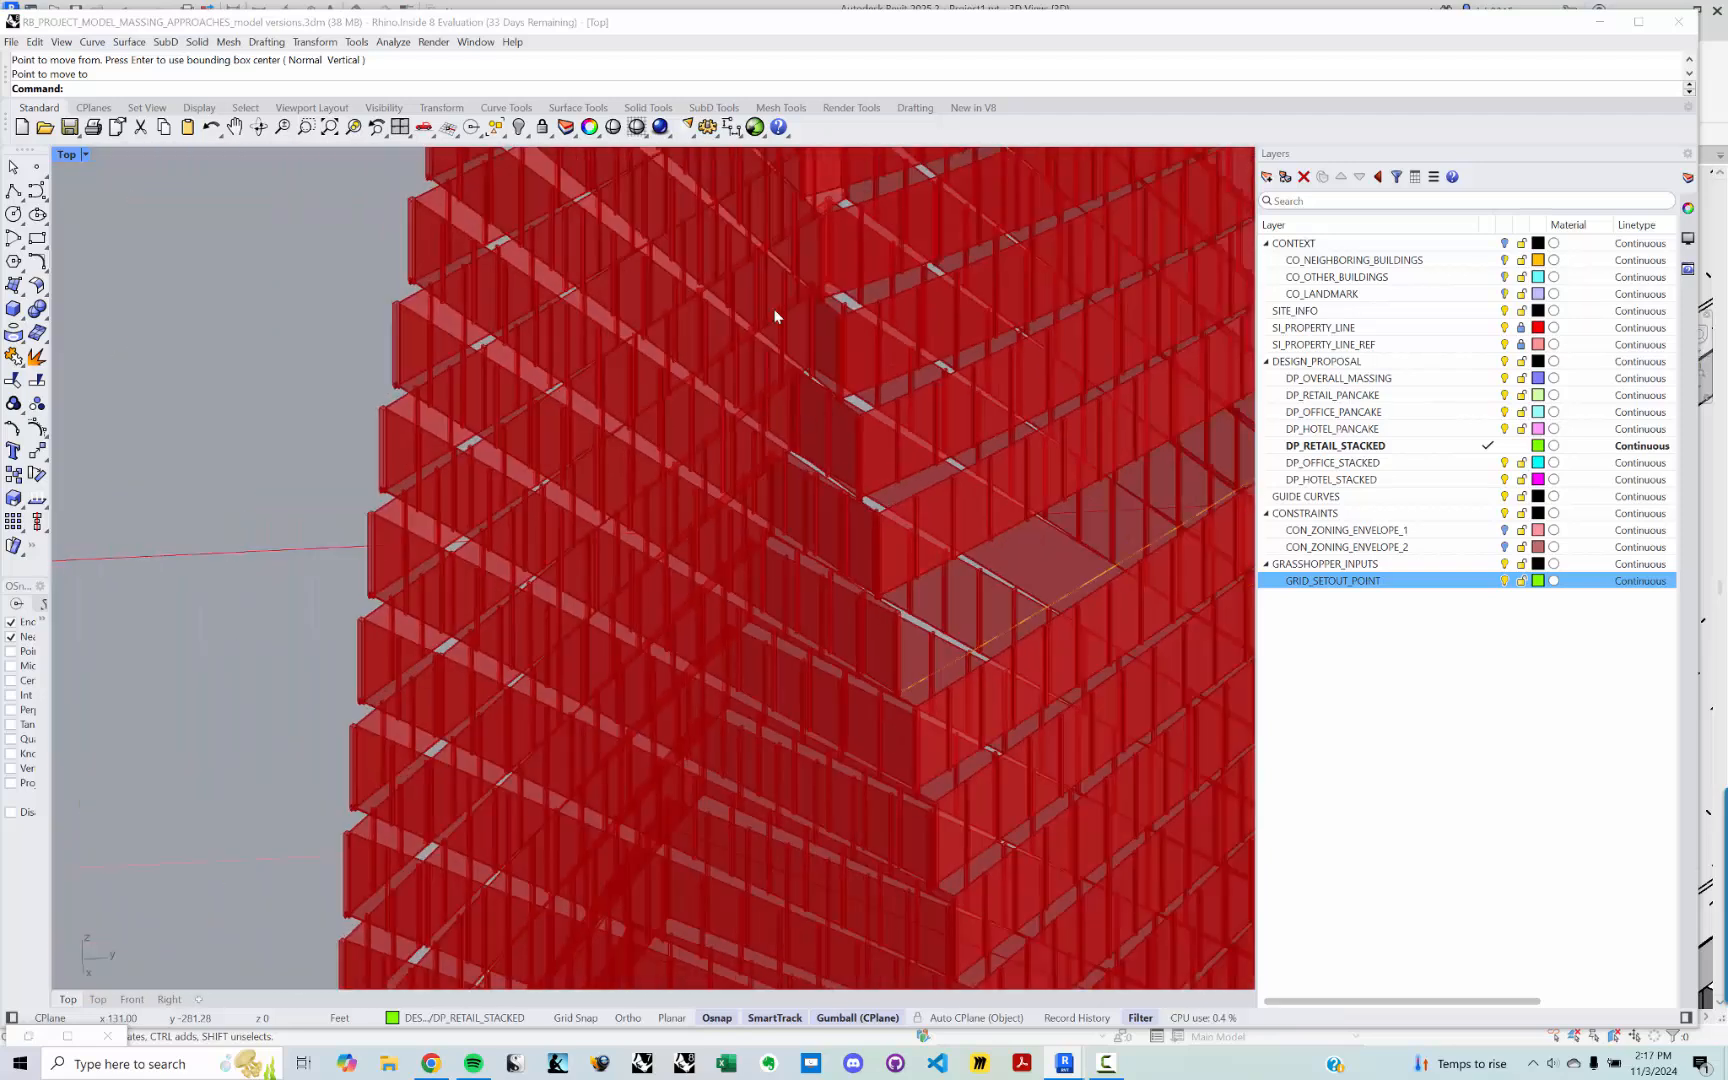
# Step: Switch to Revit, select the LEVEL_15 curtain wall and examine the mullions and corners of the façade down the tower
pyautogui.doubleClick(732, 30)
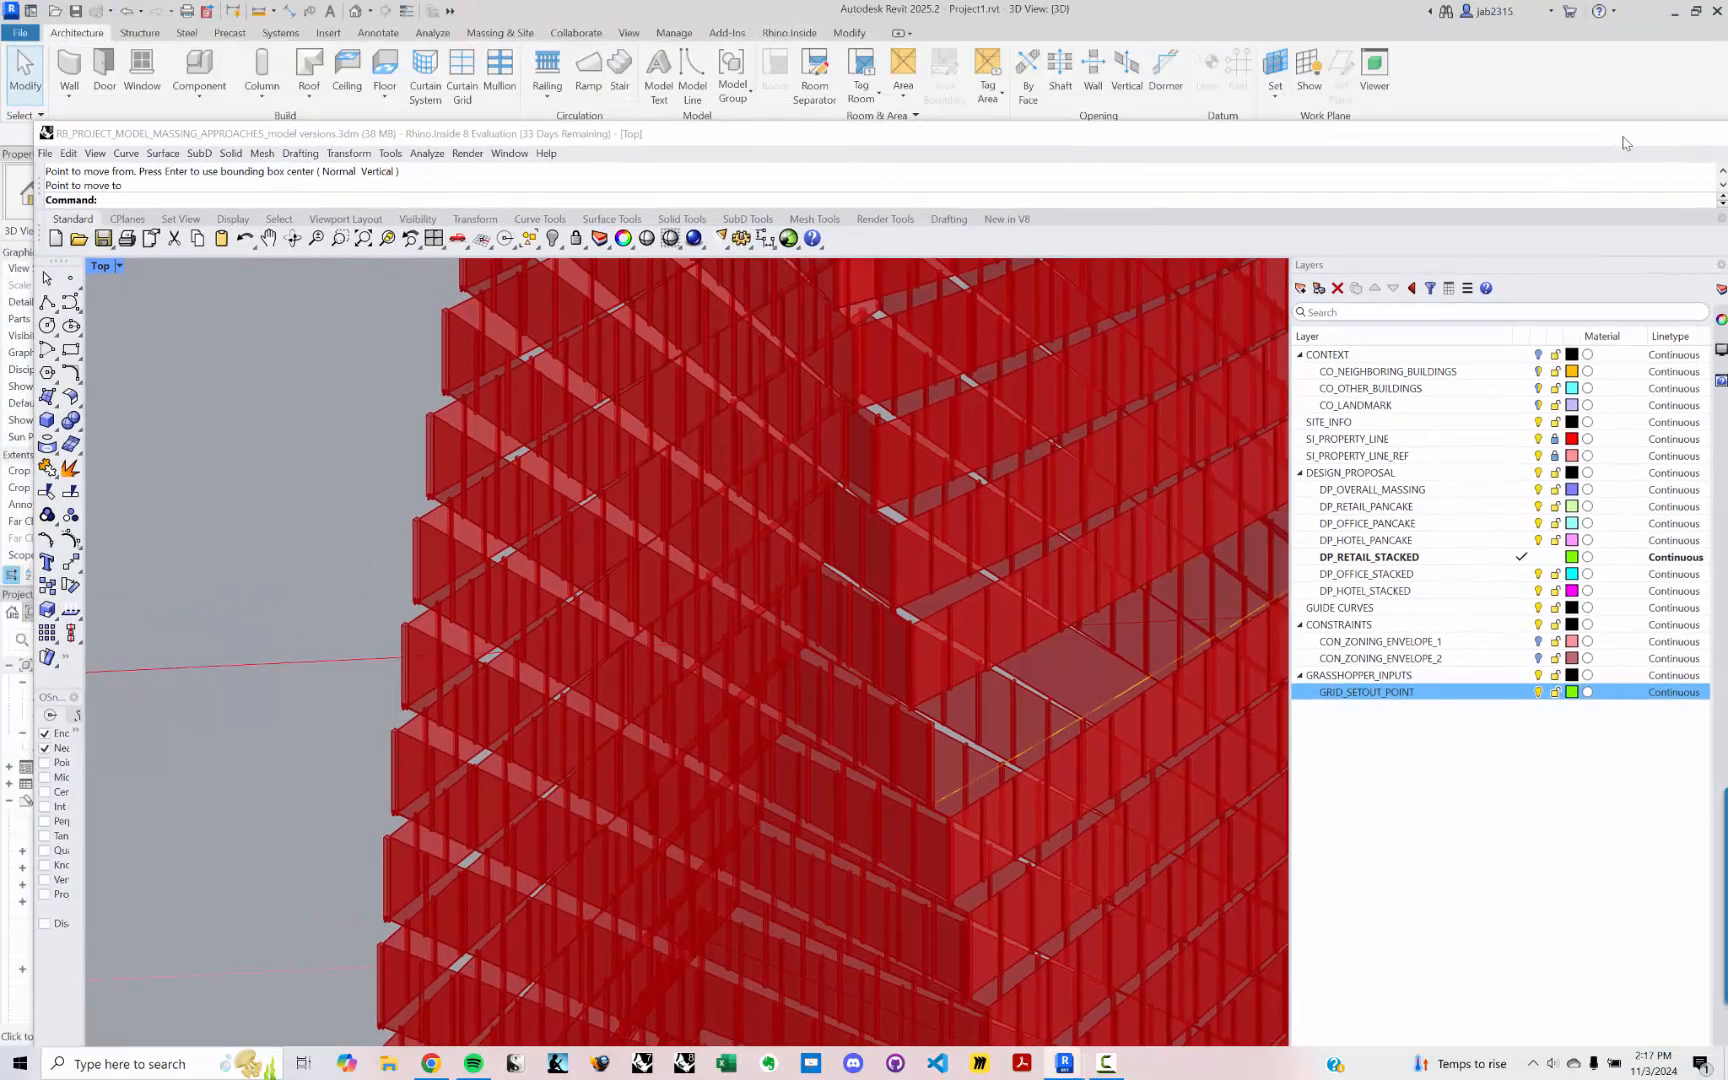
pyautogui.click(1627, 133)
pyautogui.scroll(3, 698, 424)
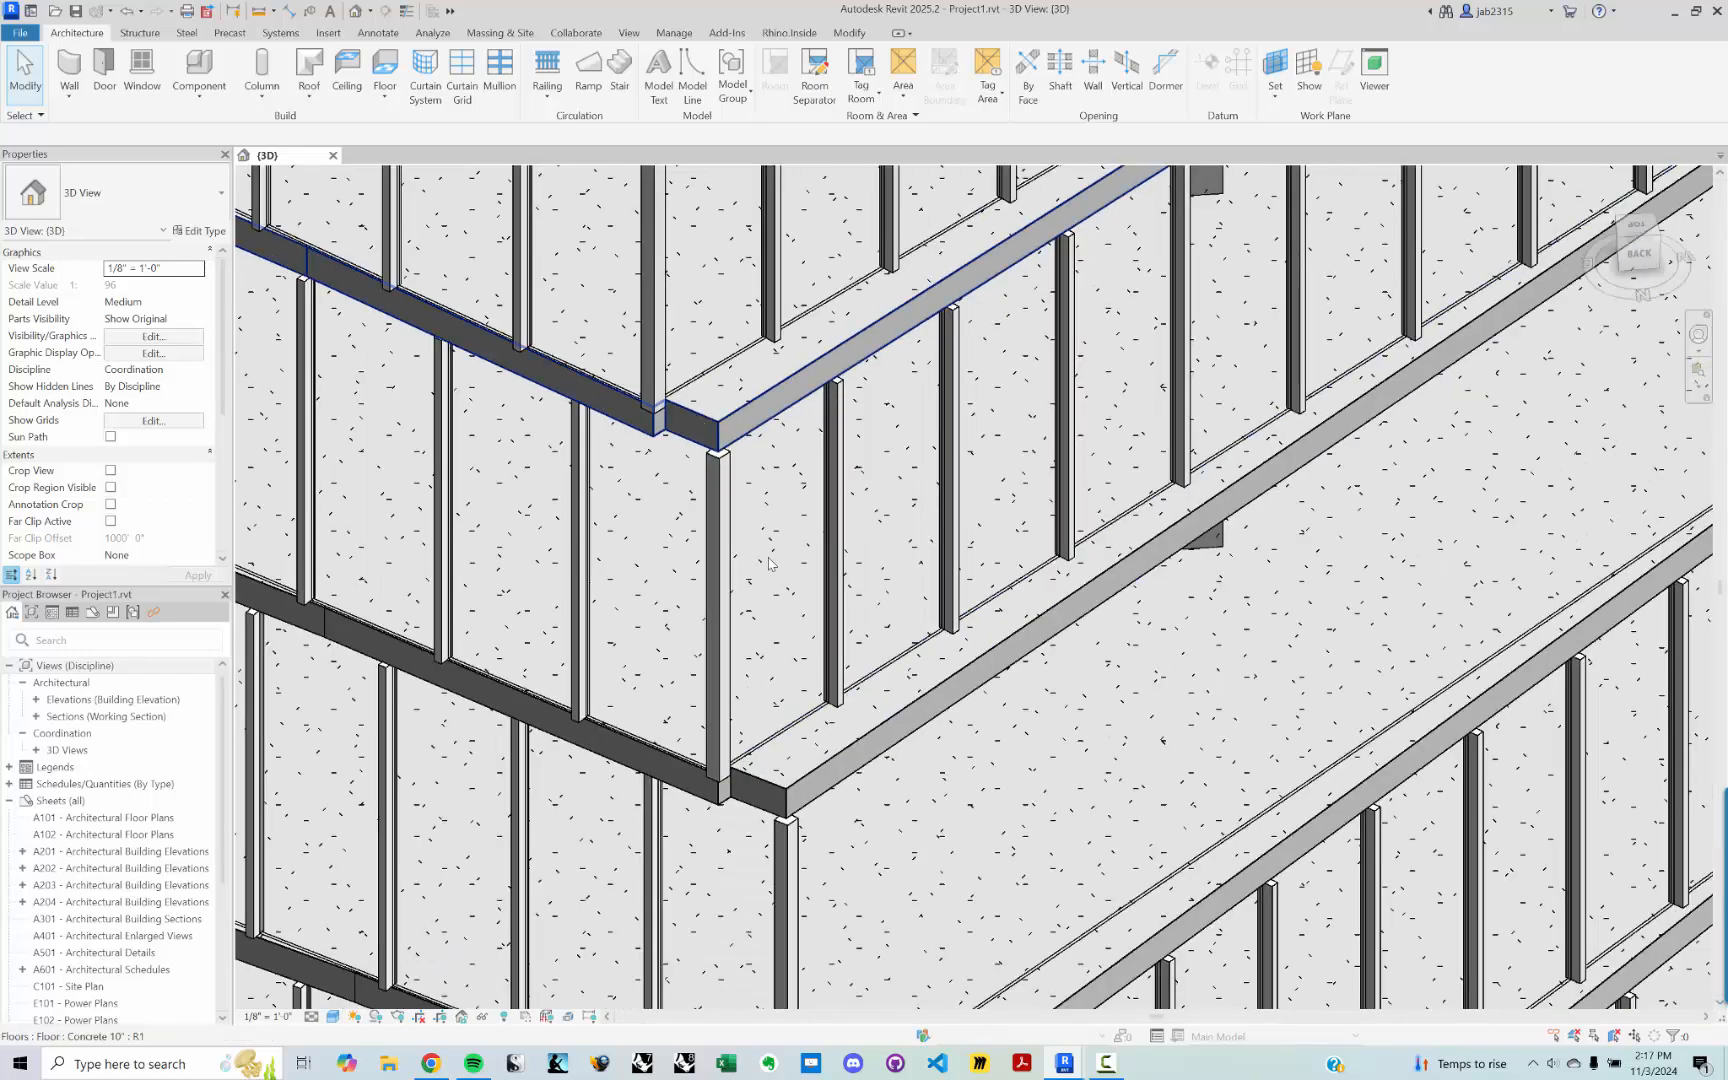
pyautogui.scroll(-5, 769, 563)
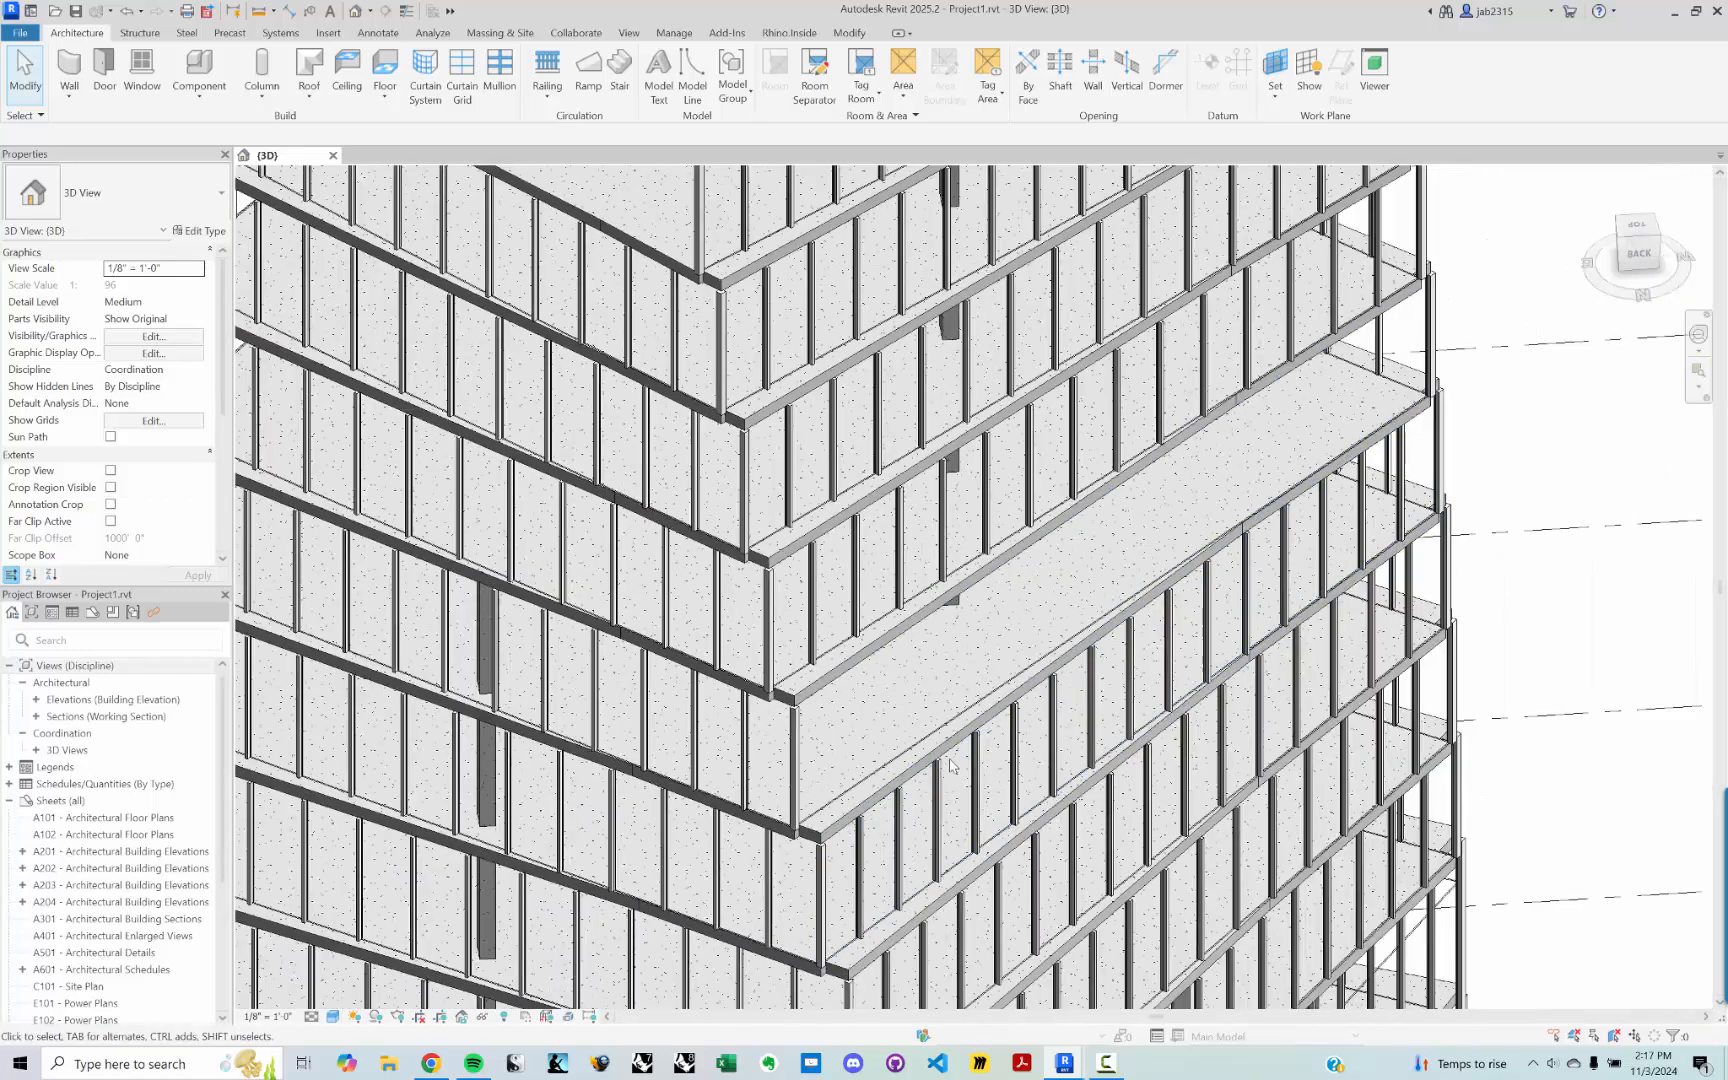
pyautogui.click(924, 735)
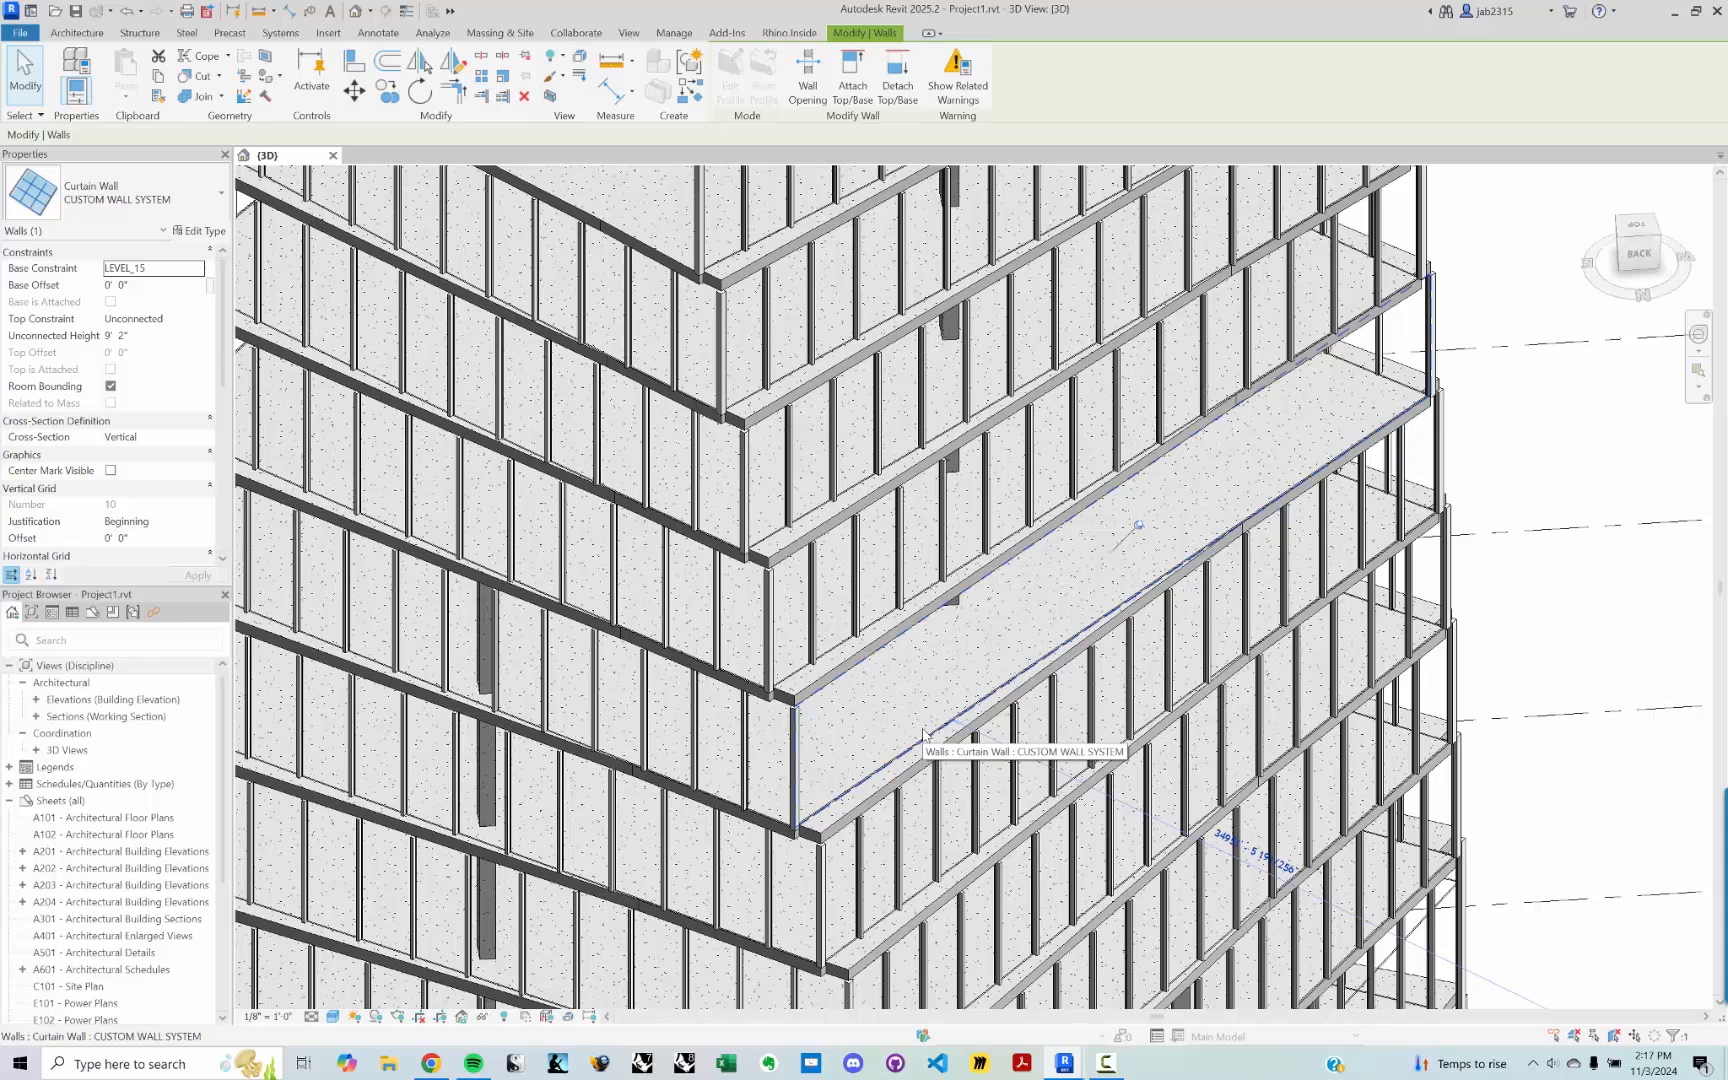
pyautogui.scroll(-5, 924, 735)
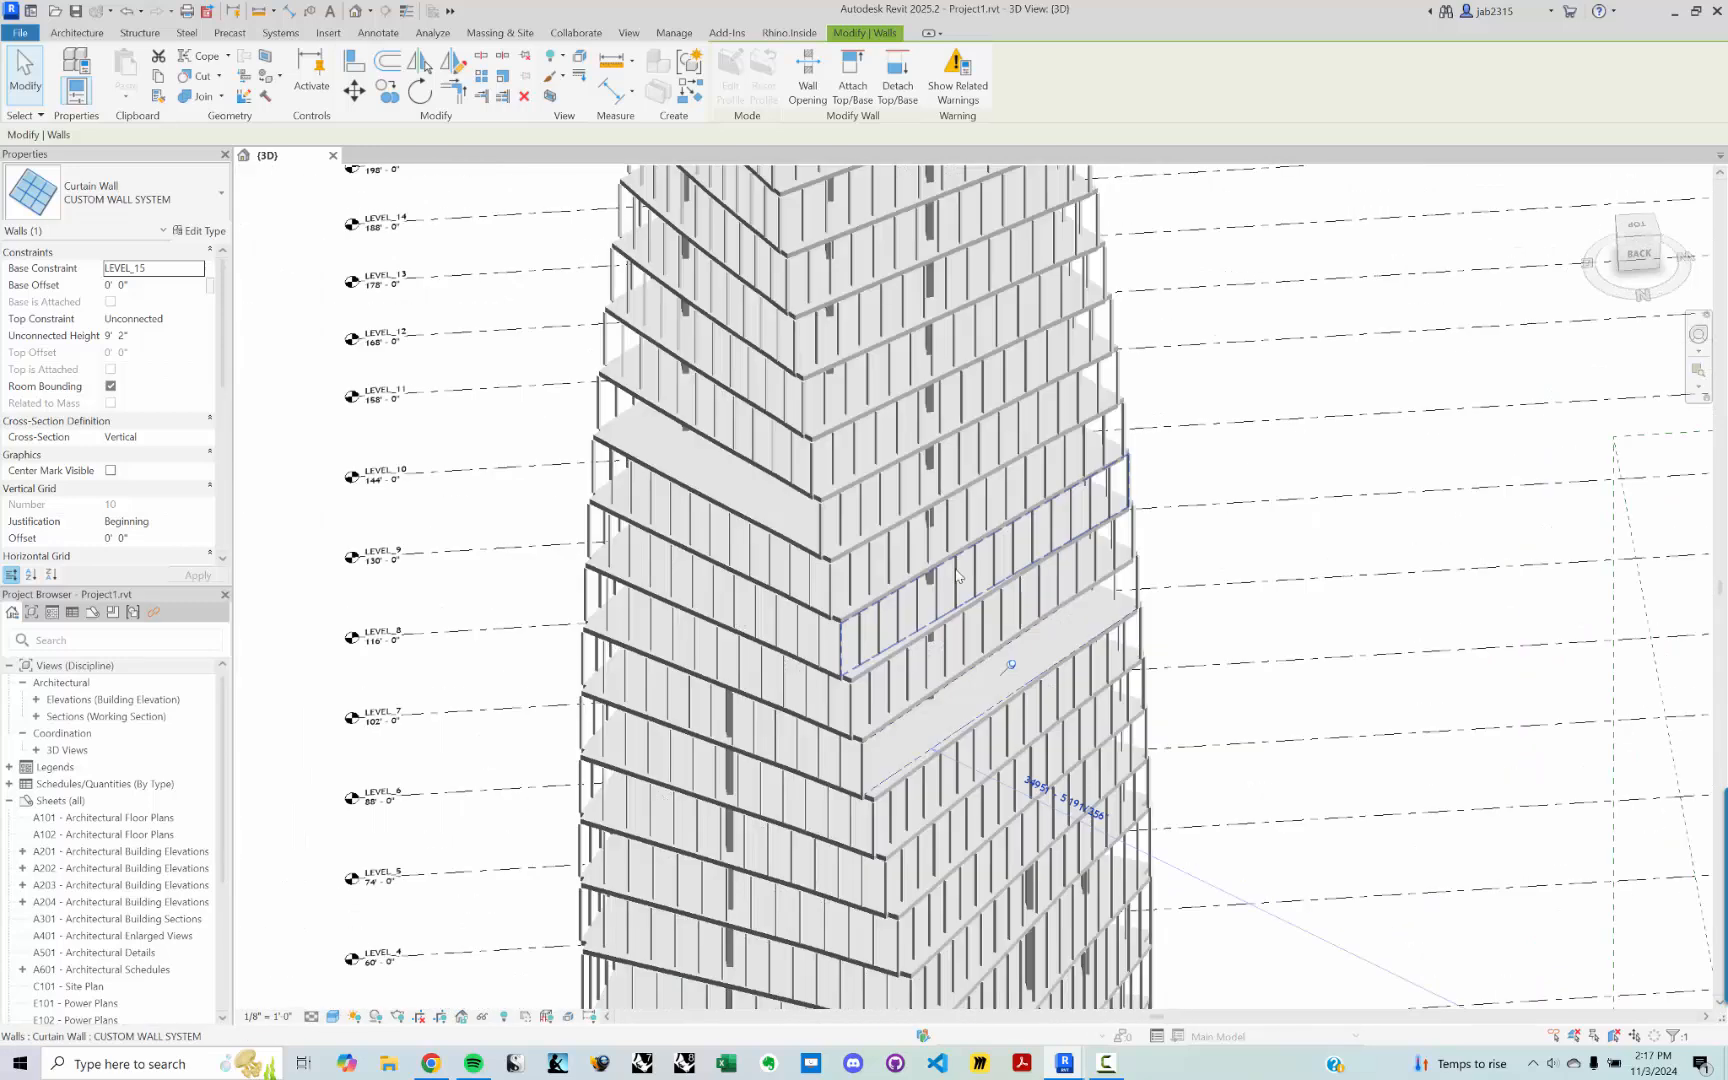
pyautogui.scroll(5, 945, 585)
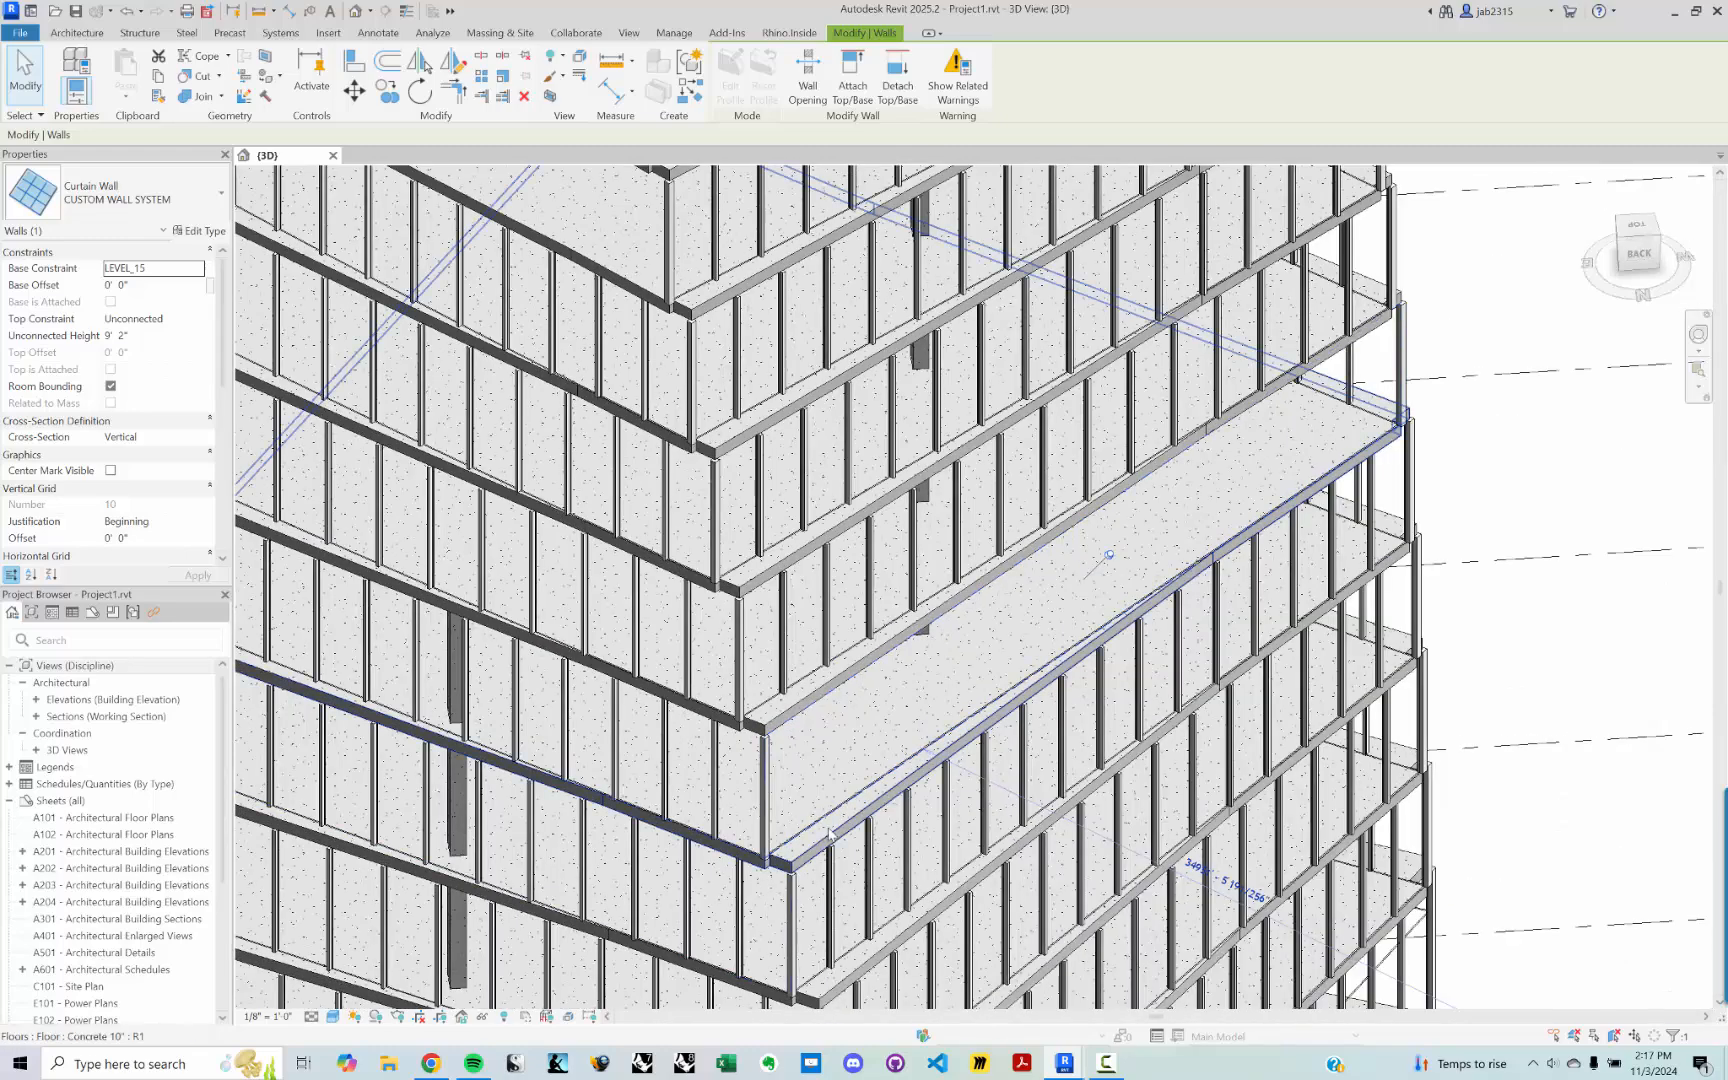
pyautogui.scroll(3, 830, 836)
pyautogui.scroll(-6, 826, 825)
pyautogui.moveTo(995, 813); pyautogui.dragTo(1041, 578, button='middle')
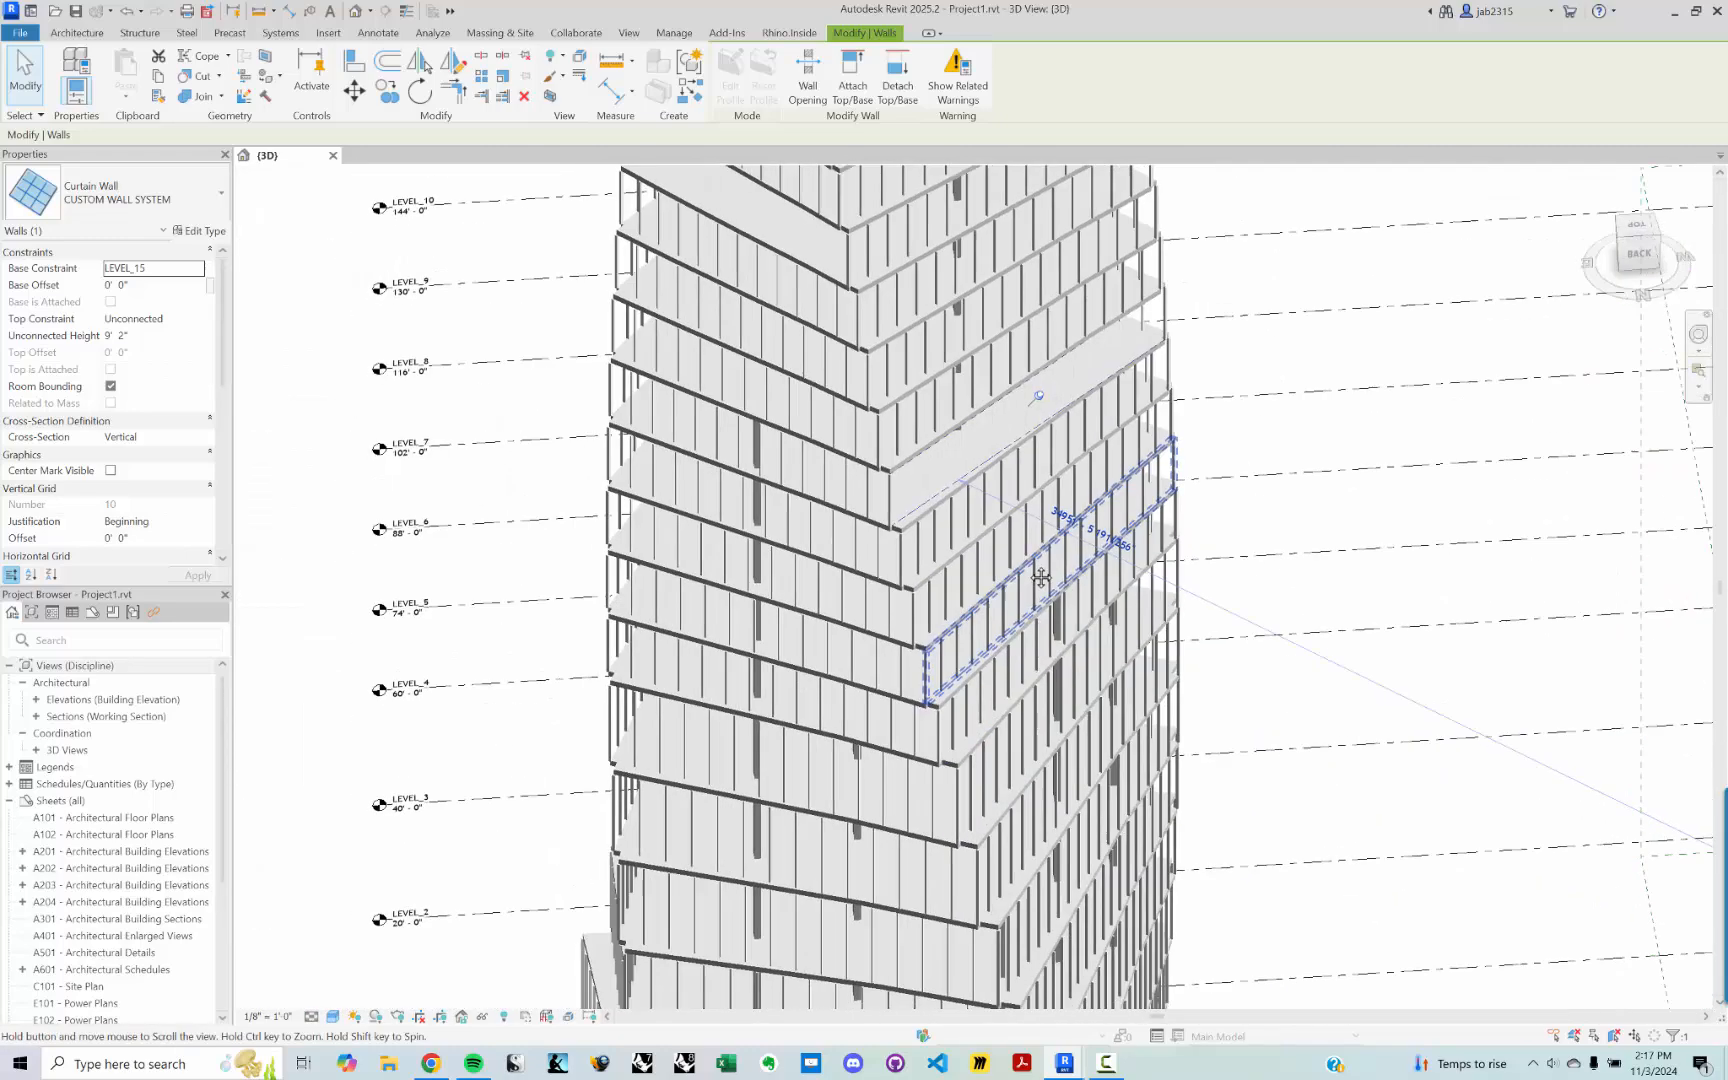
pyautogui.scroll(2, 930, 805)
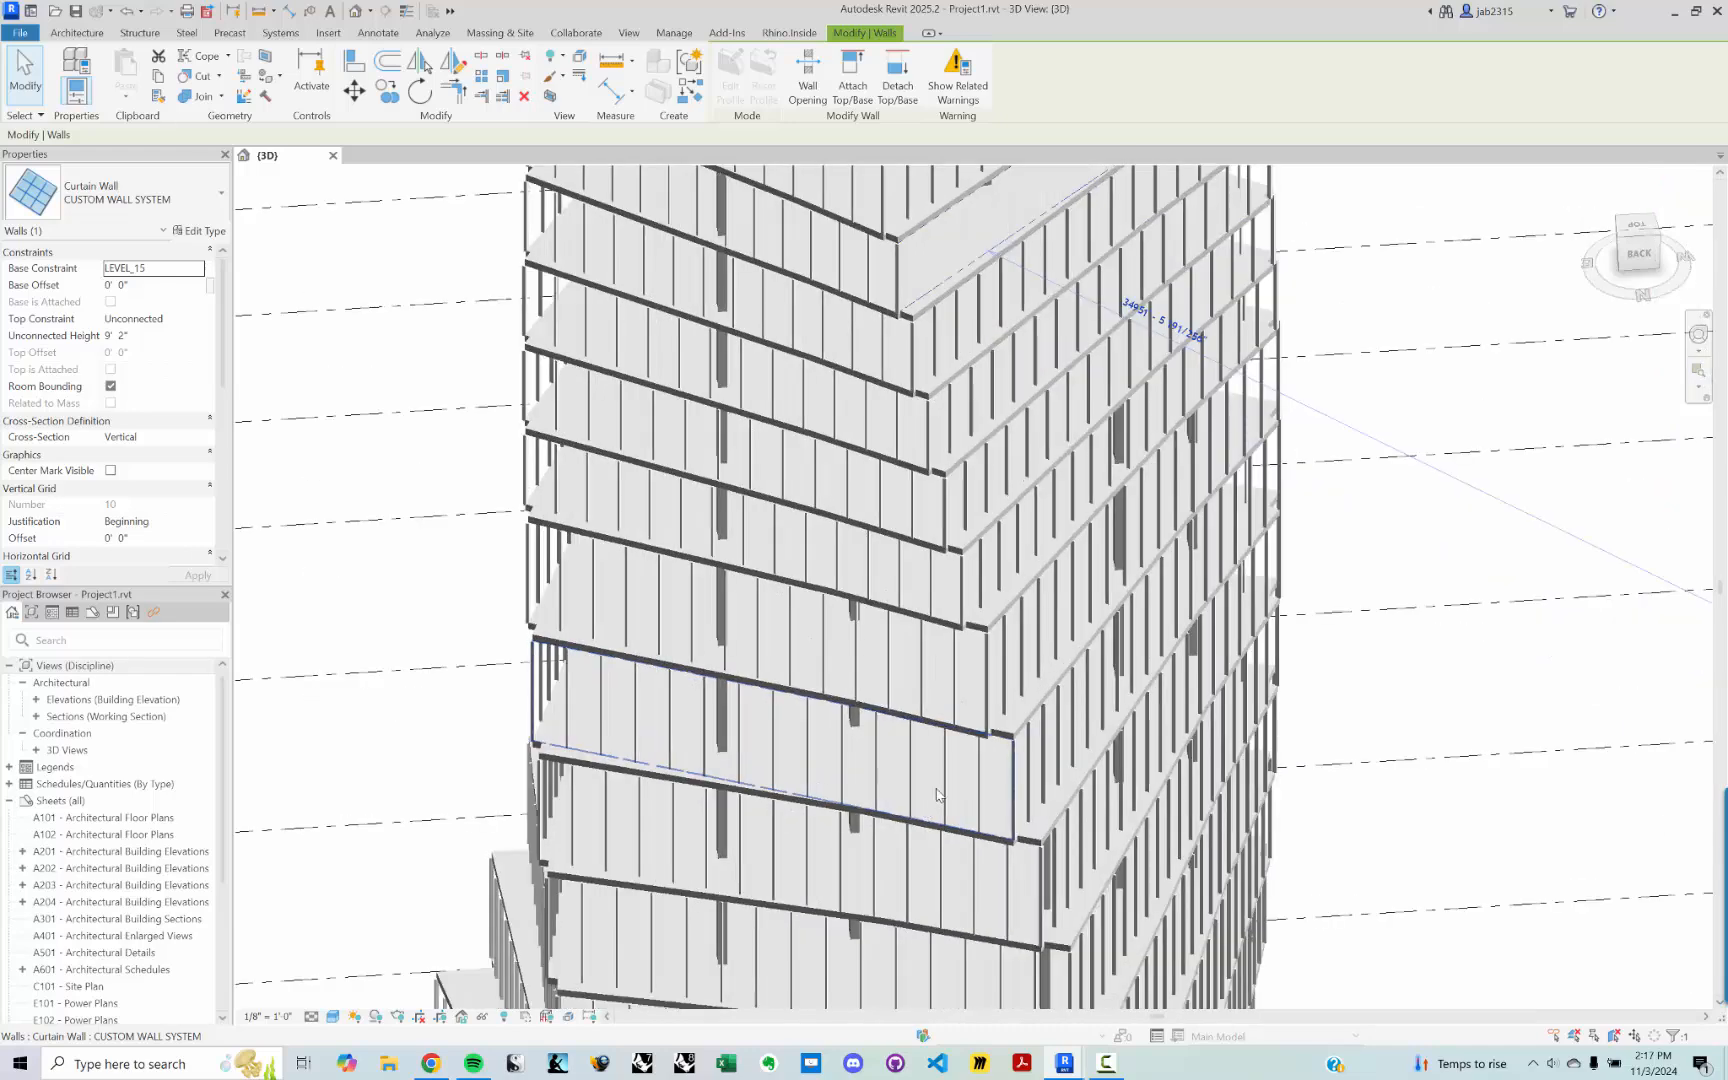
pyautogui.scroll(5, 937, 795)
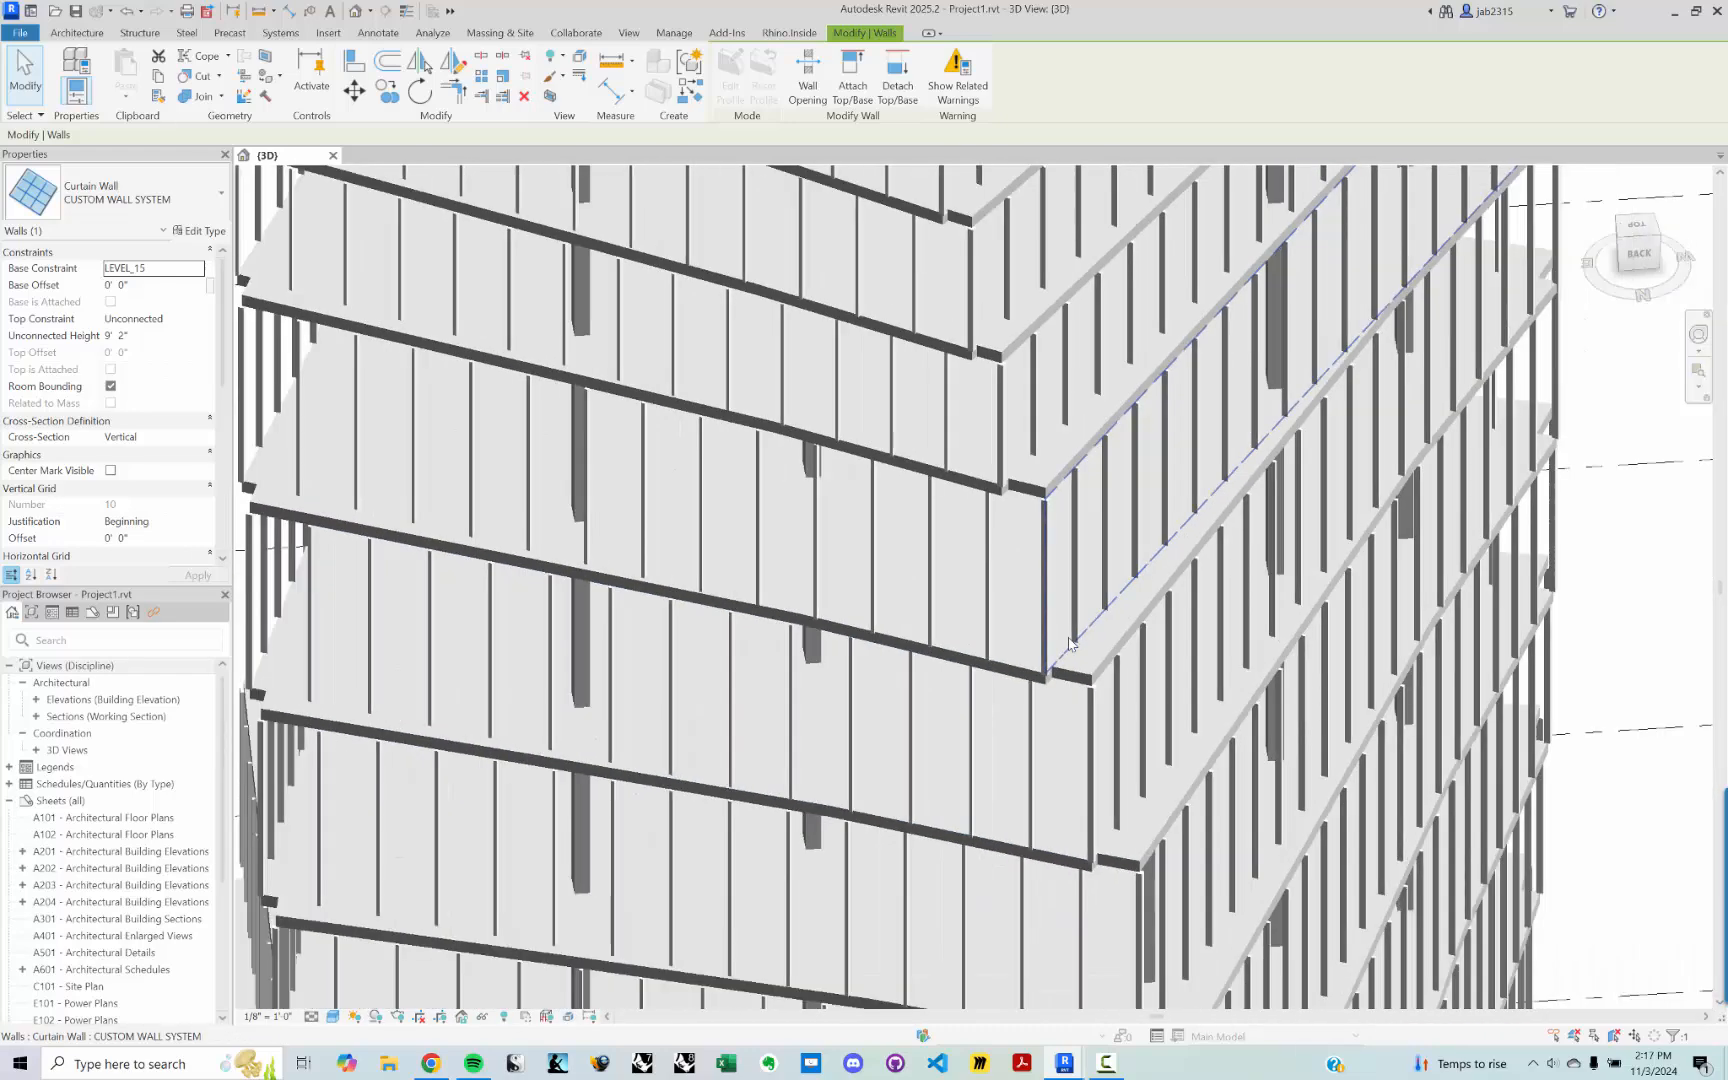
# Step: Select the LEVEL_5 curtain wall and review its instance properties and mullions on the lower façade
pyautogui.scroll(-2, 1068, 644)
pyautogui.moveTo(1153, 760); pyautogui.dragTo(1137, 506, button='middle')
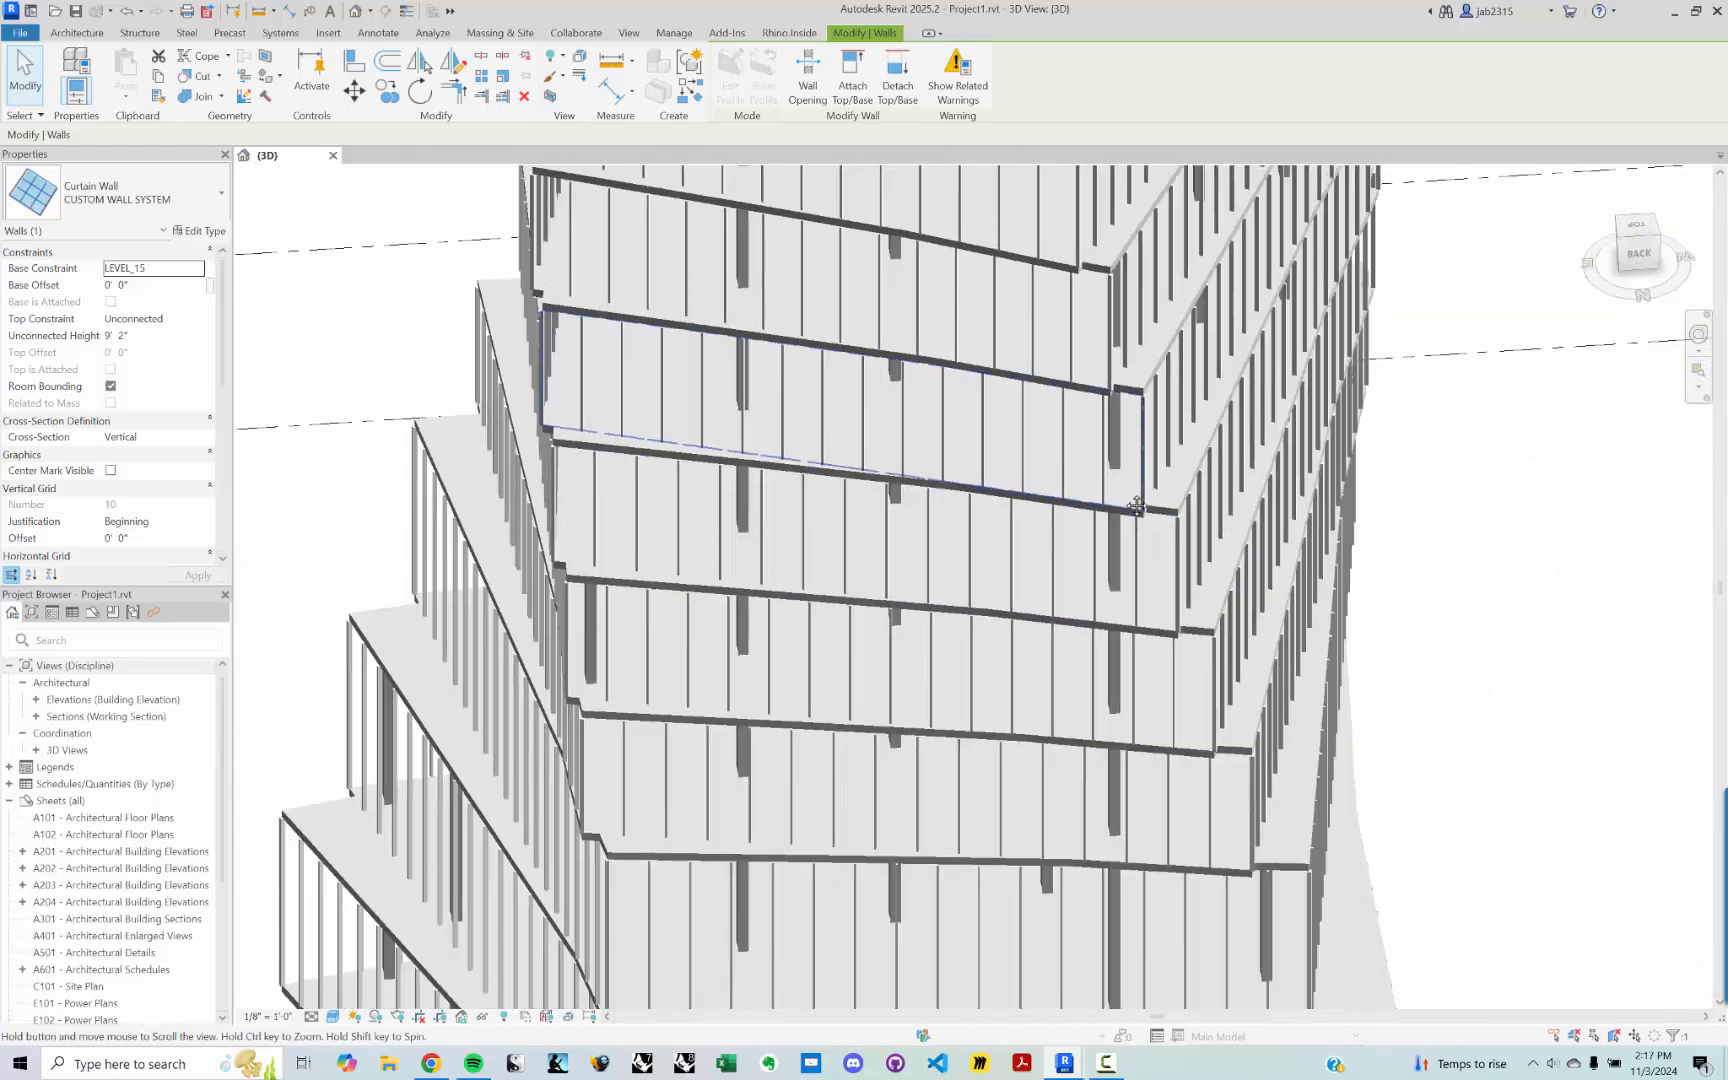
pyautogui.click(966, 716)
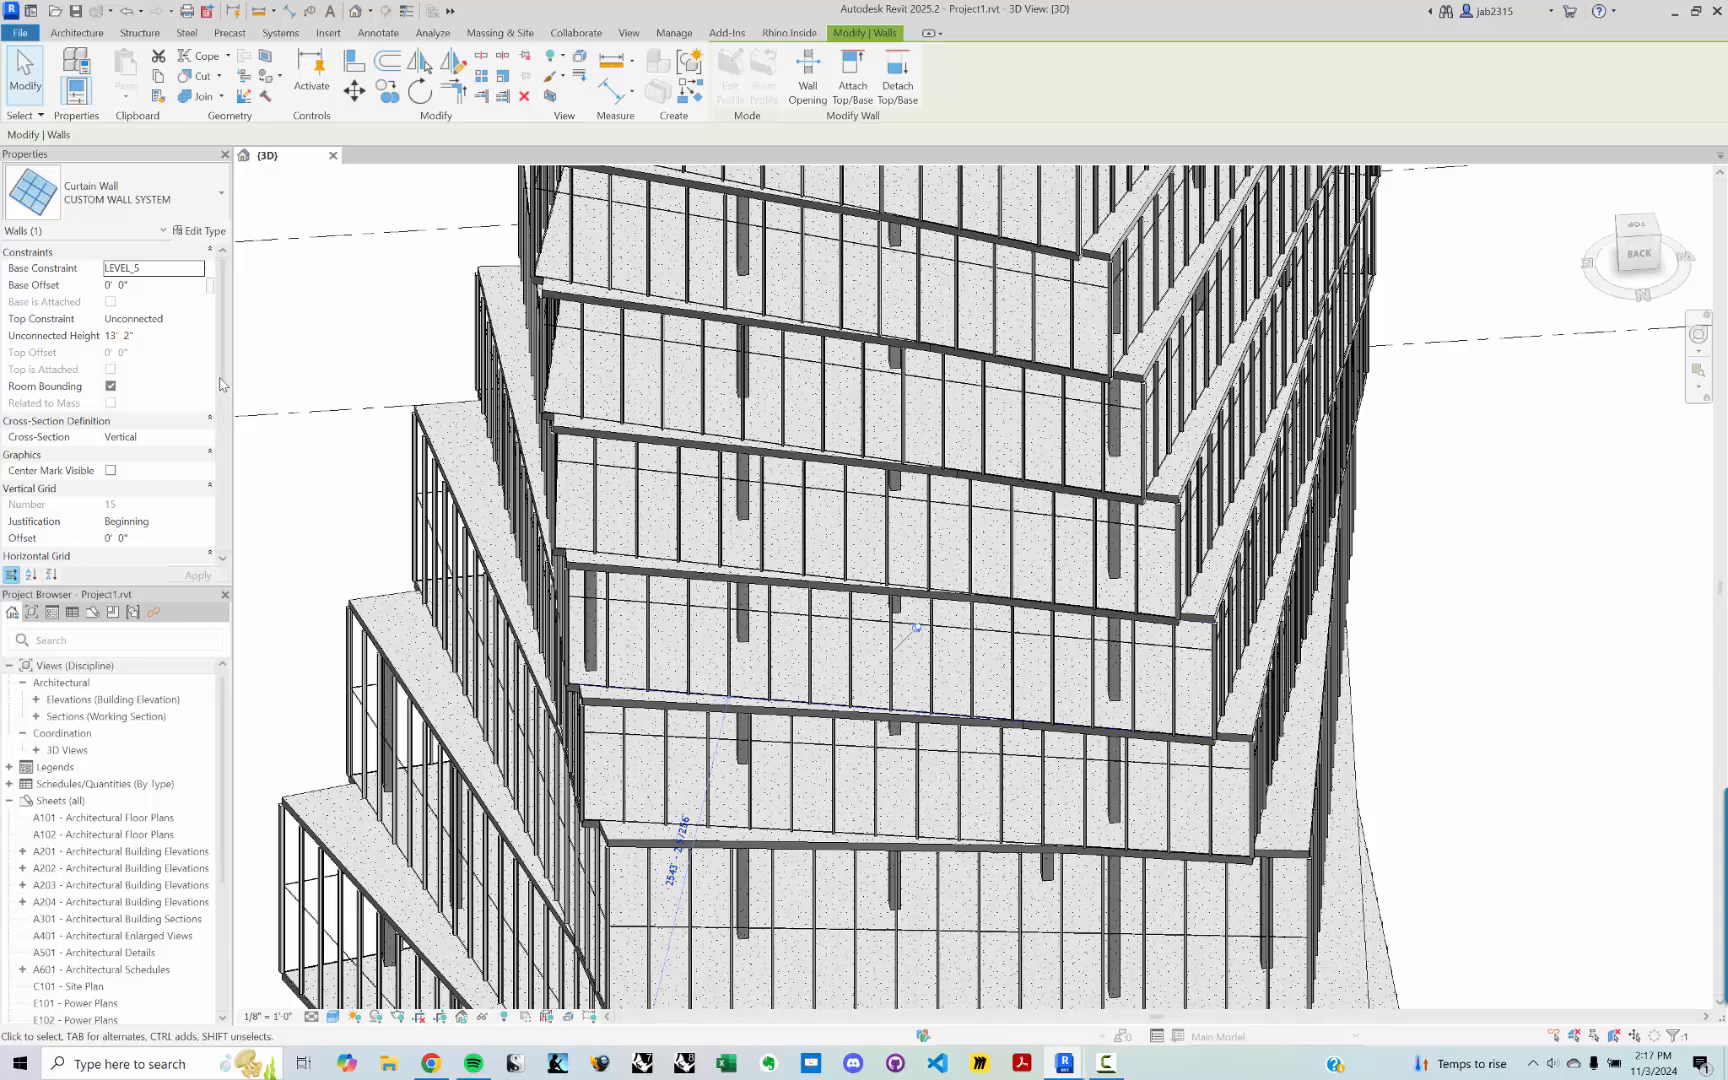
pyautogui.scroll(-1, 222, 400)
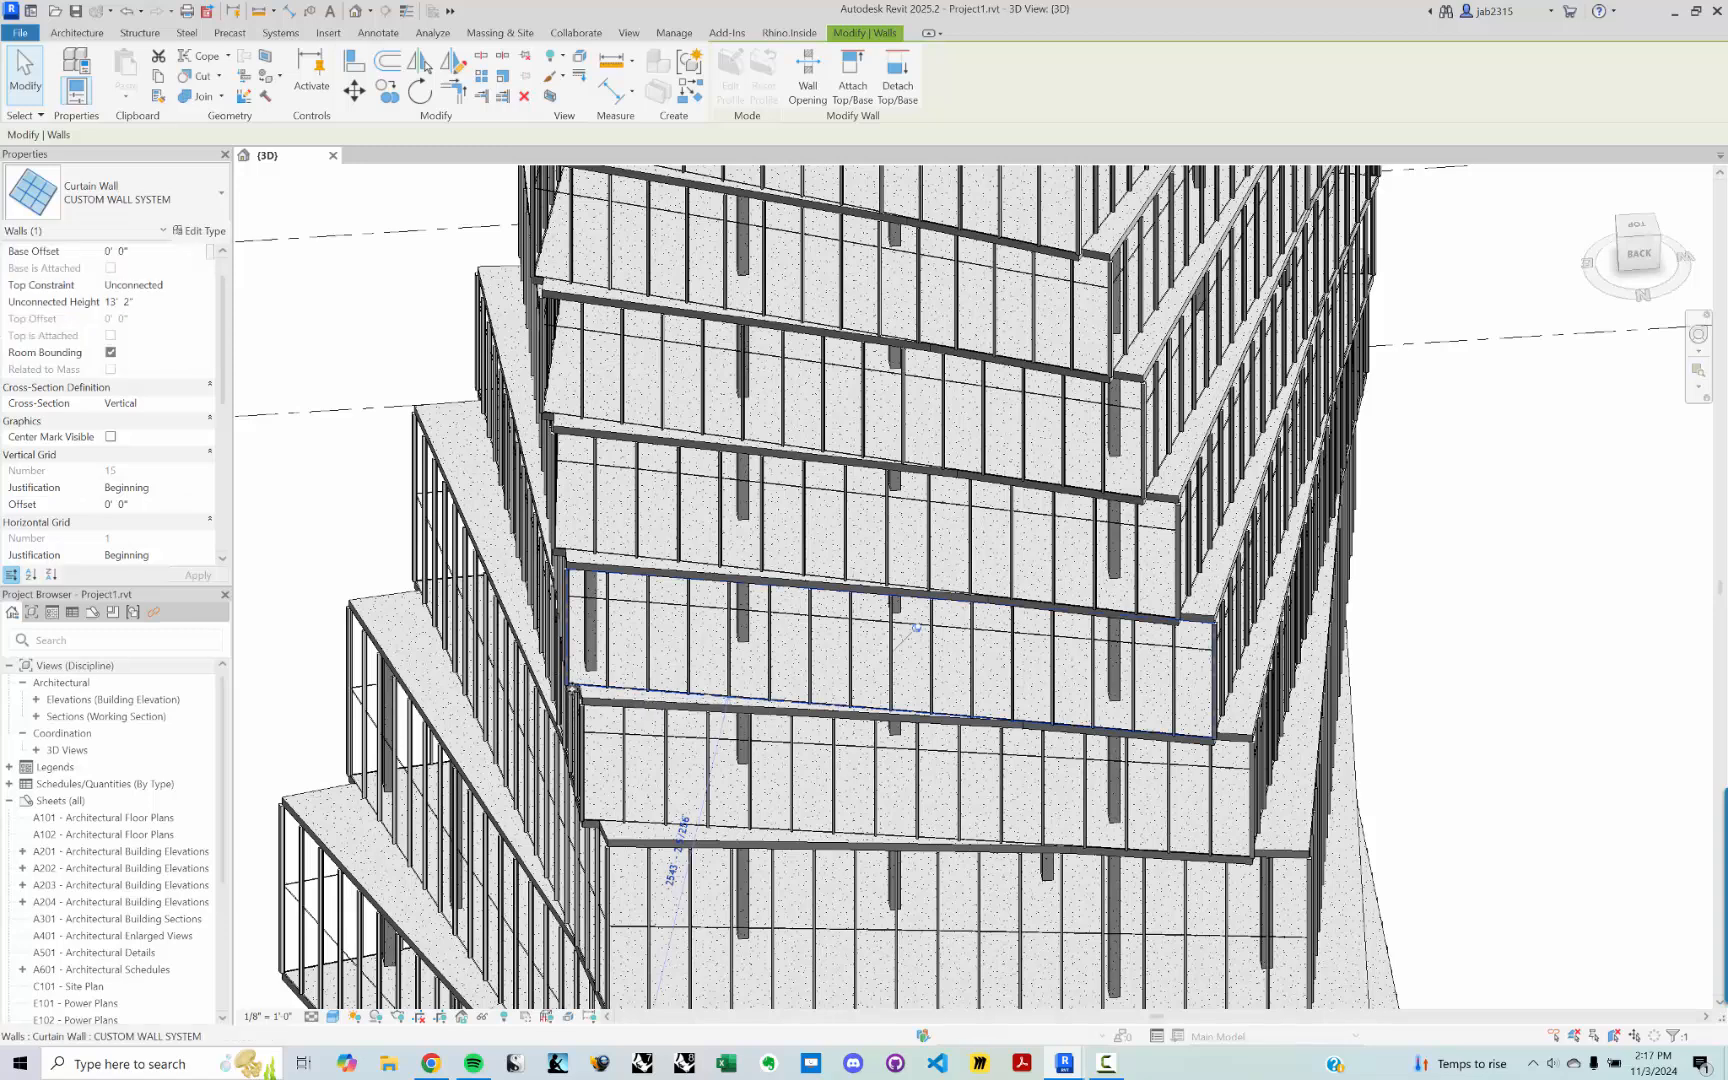
pyautogui.moveTo(1221, 766); pyautogui.dragTo(1207, 712, button='middle')
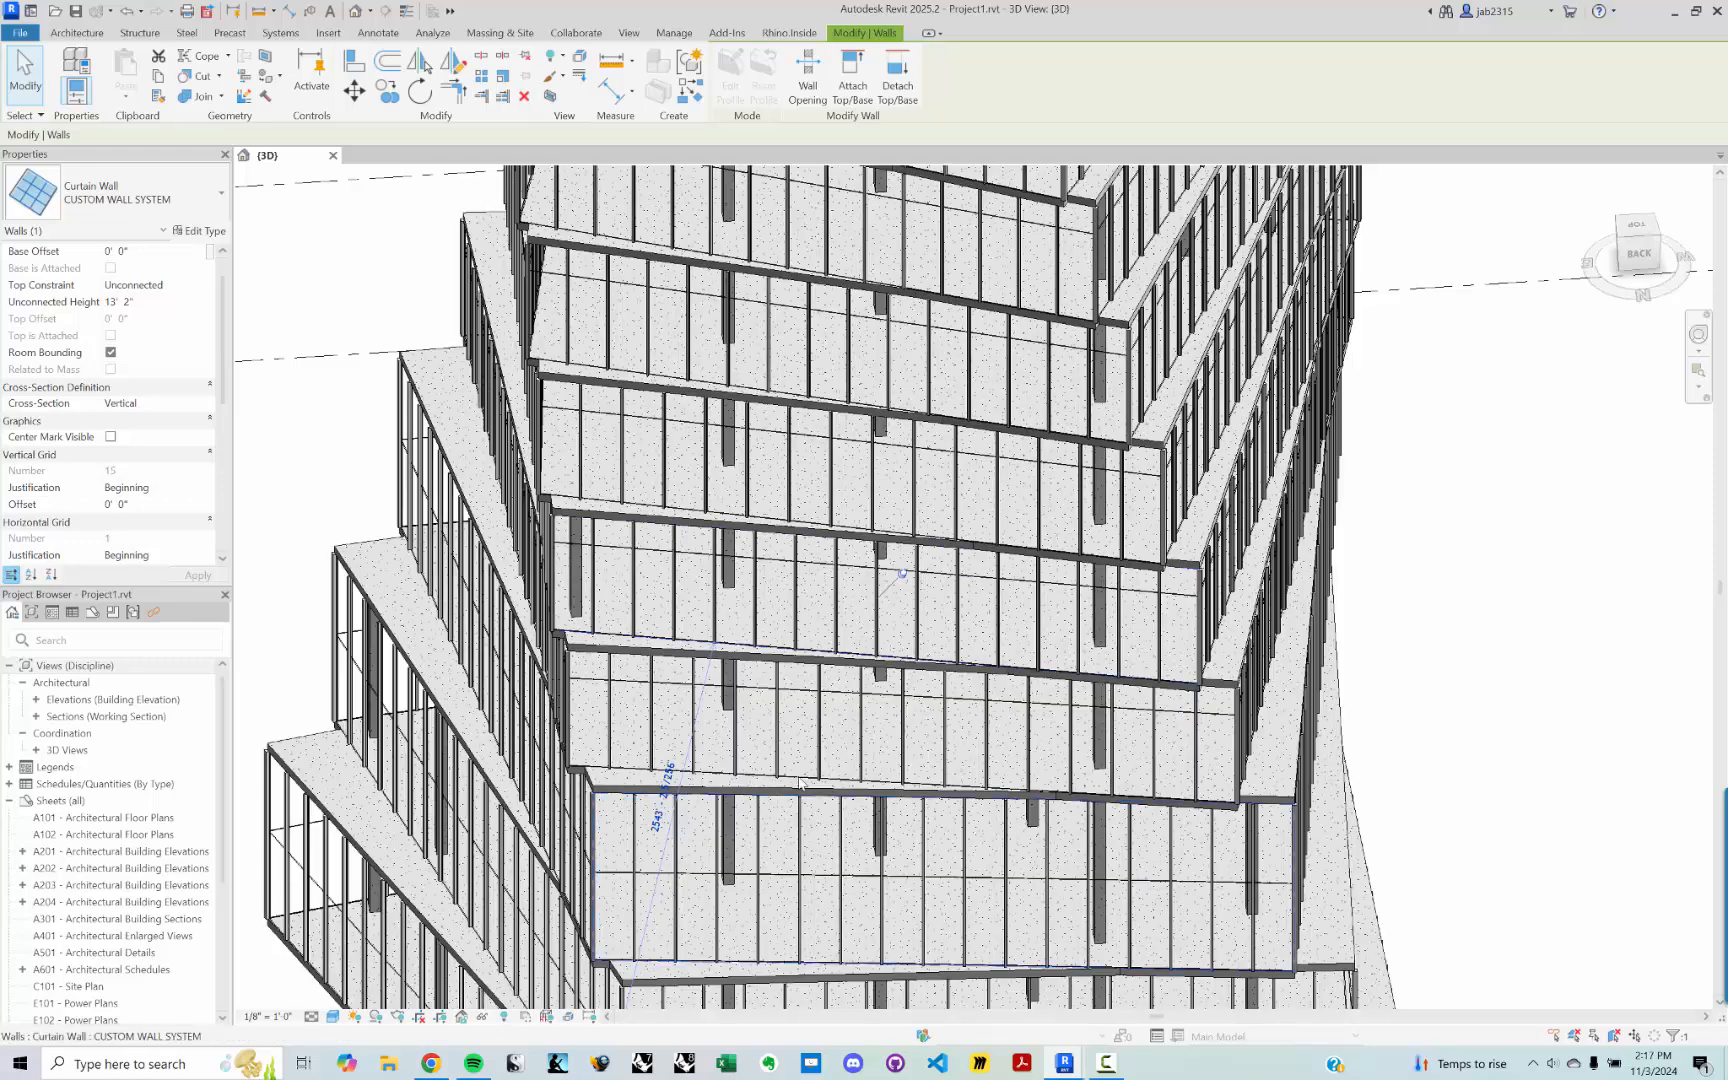
# Step: Examine the façade up the tower for floors where curtain walls are missing along the slab edges
pyautogui.scroll(-2, 1228, 758)
pyautogui.moveTo(1160, 585); pyautogui.dragTo(1133, 849, button='middle')
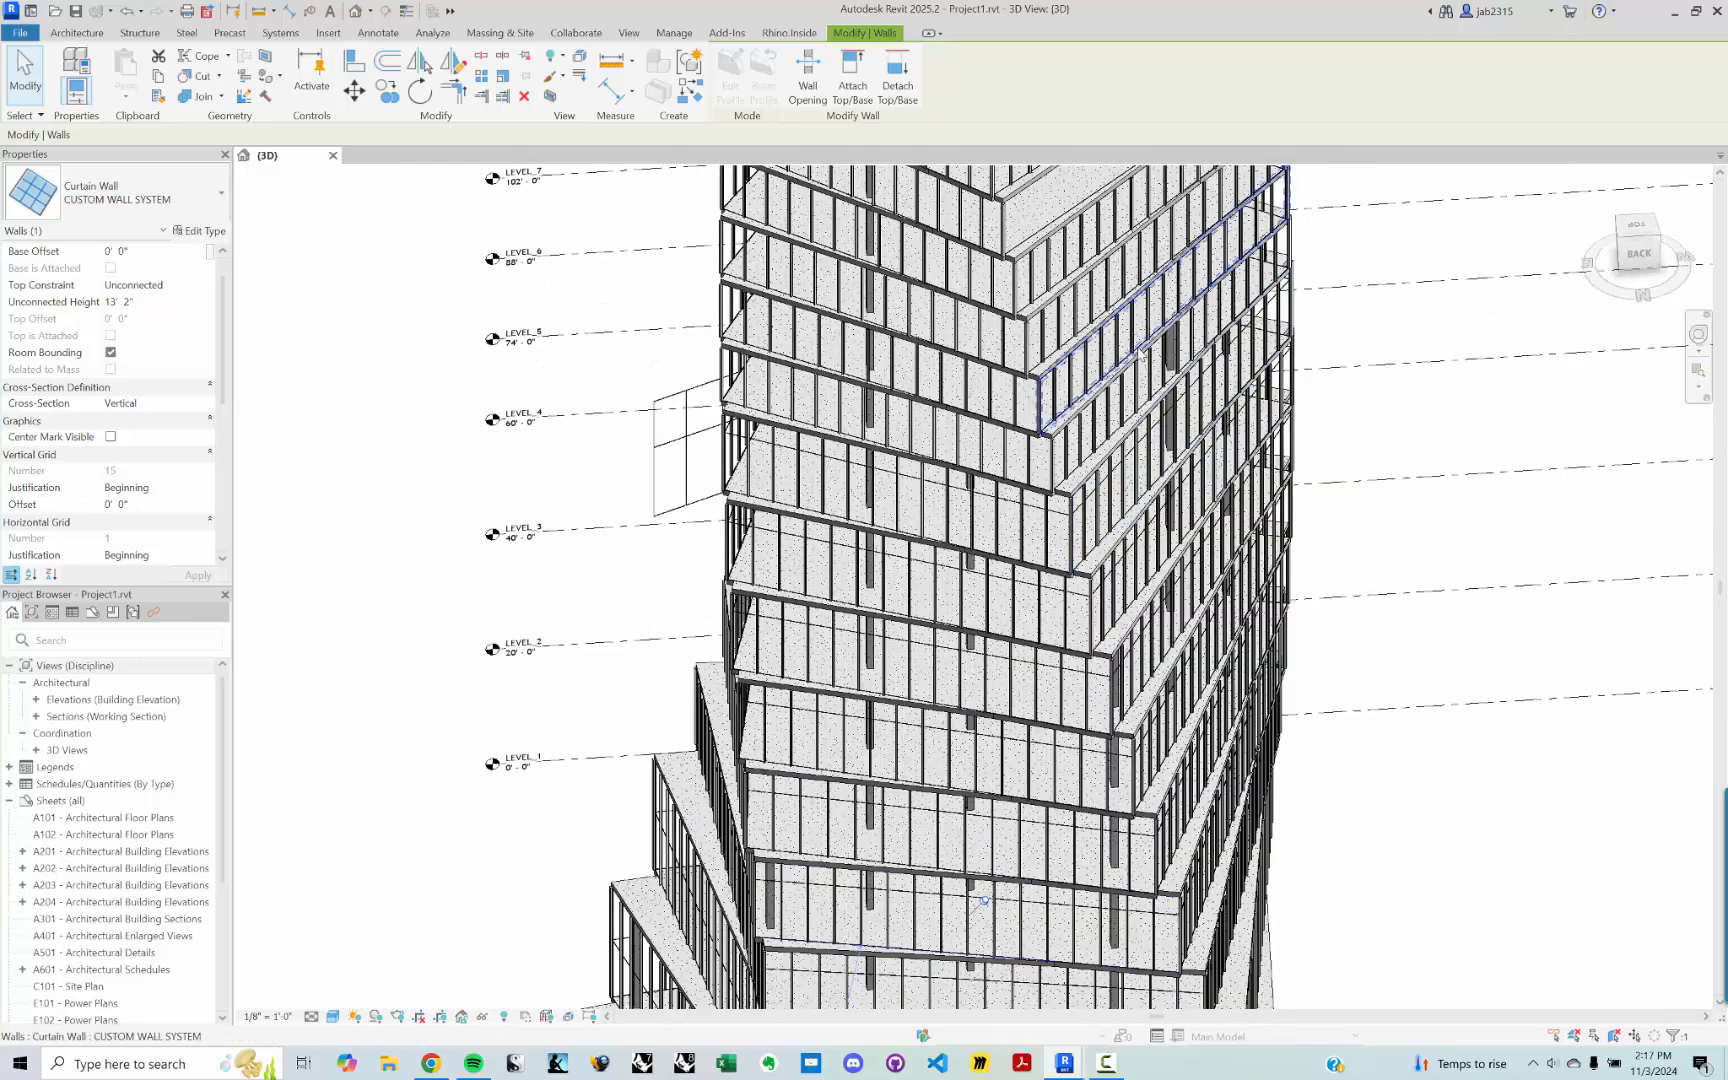
pyautogui.moveTo(1143, 518); pyautogui.dragTo(1138, 780, button='middle')
pyautogui.moveTo(1111, 418); pyautogui.dragTo(1111, 570, button='middle')
pyautogui.scroll(1, 886, 442)
pyautogui.scroll(-3, 932, 435)
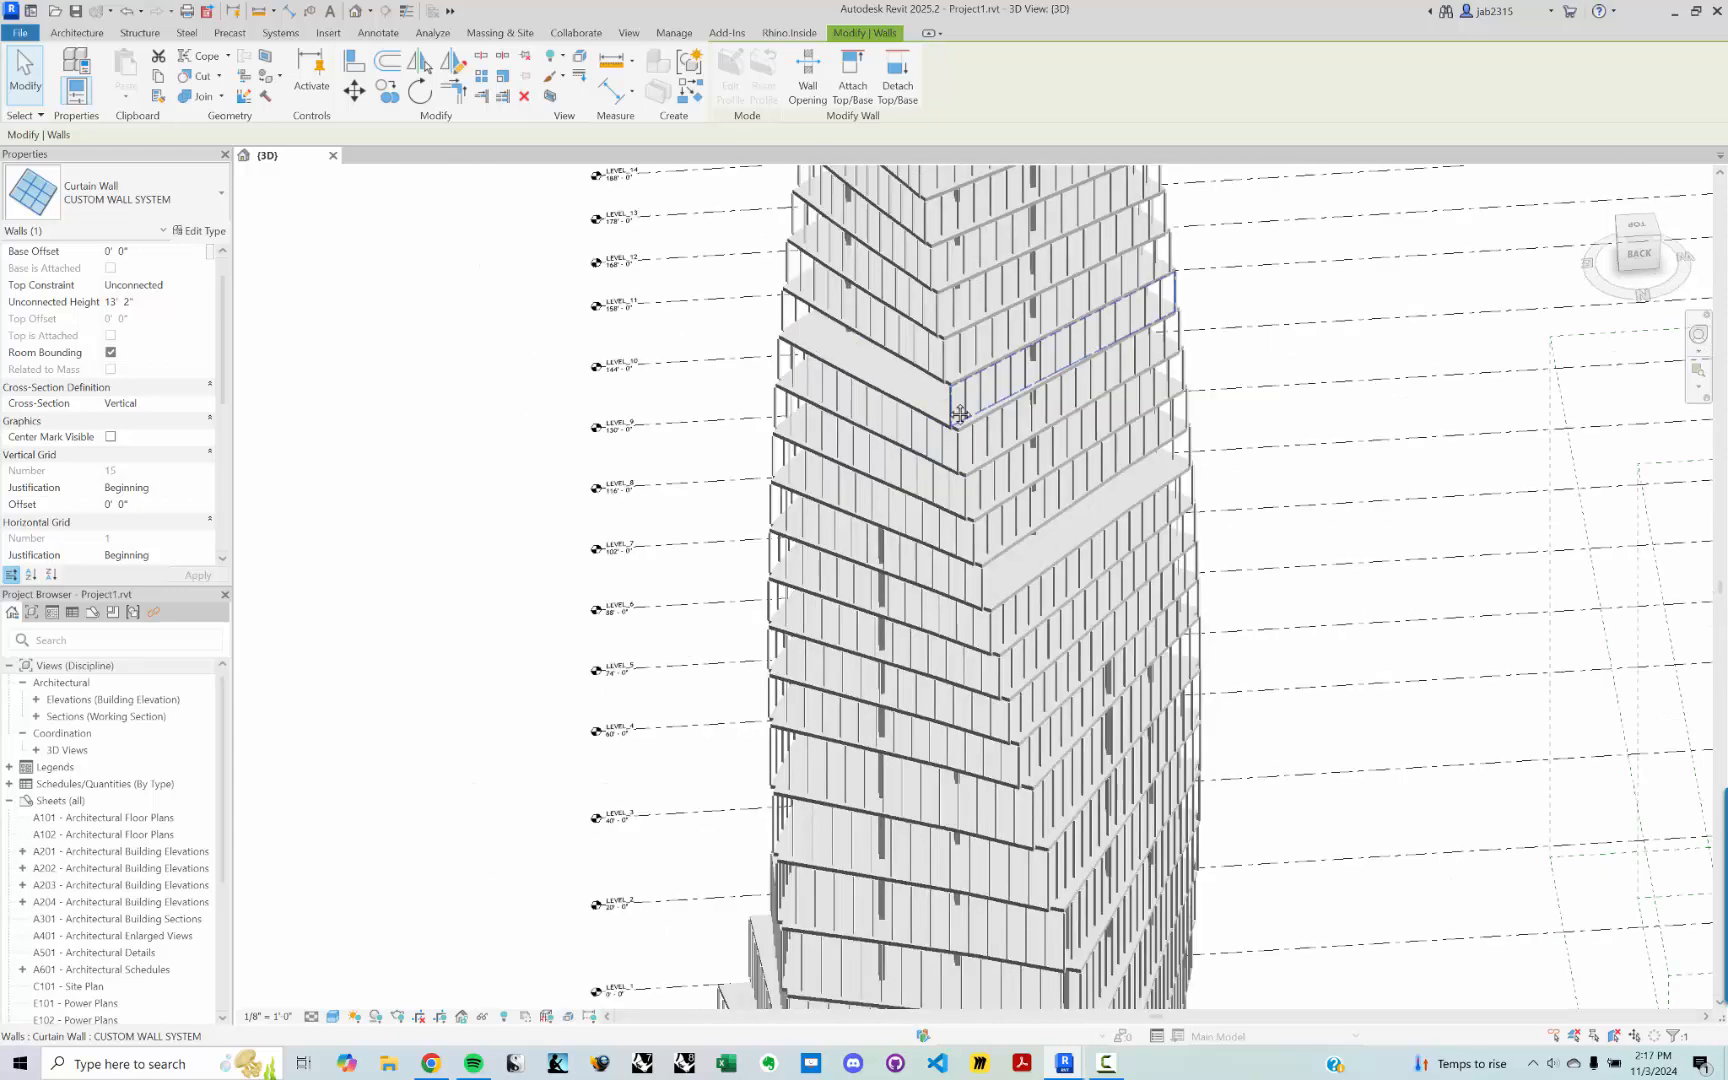
pyautogui.moveTo(960, 413); pyautogui.dragTo(945, 537, button='middle')
pyautogui.scroll(4, 945, 537)
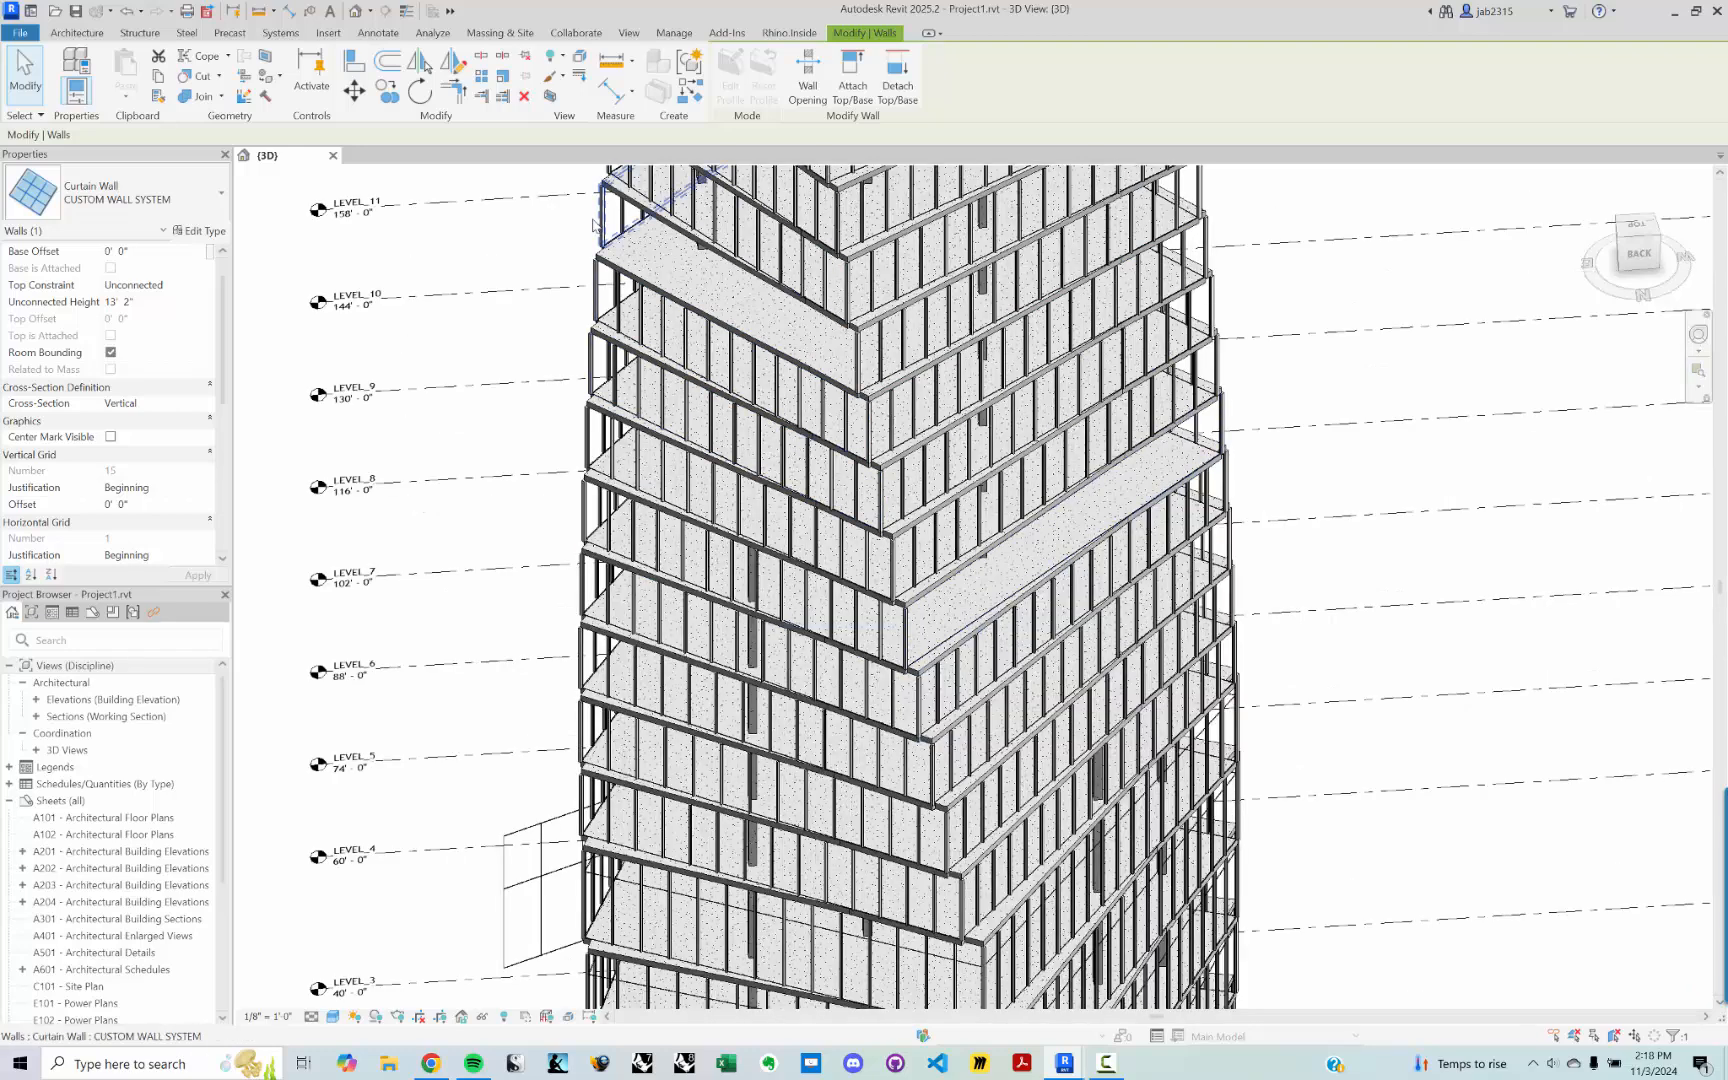
# Step: Select the upper floor slab that lacks a curtain wall on one side and check which level it belongs to
pyautogui.scroll(-1, 663, 270)
pyautogui.scroll(-1, 663, 270)
pyautogui.click(665, 272)
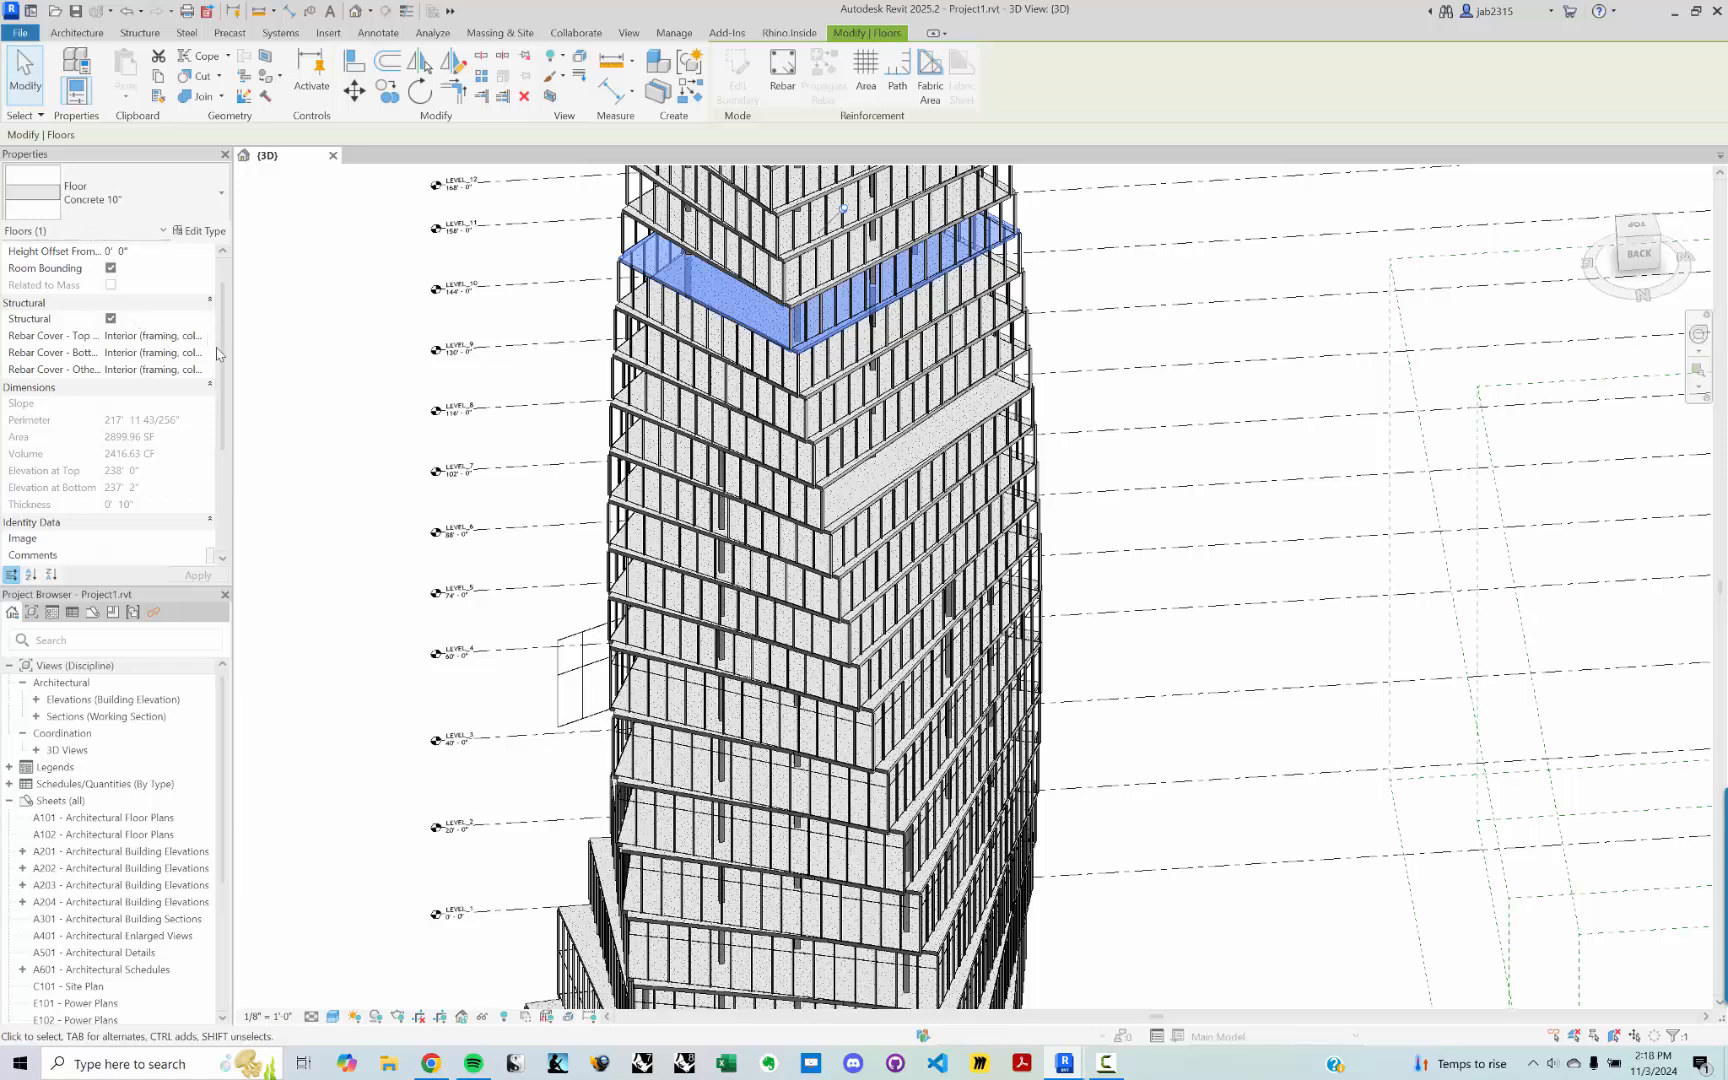
pyautogui.moveTo(220, 354); pyautogui.dragTo(222, 322)
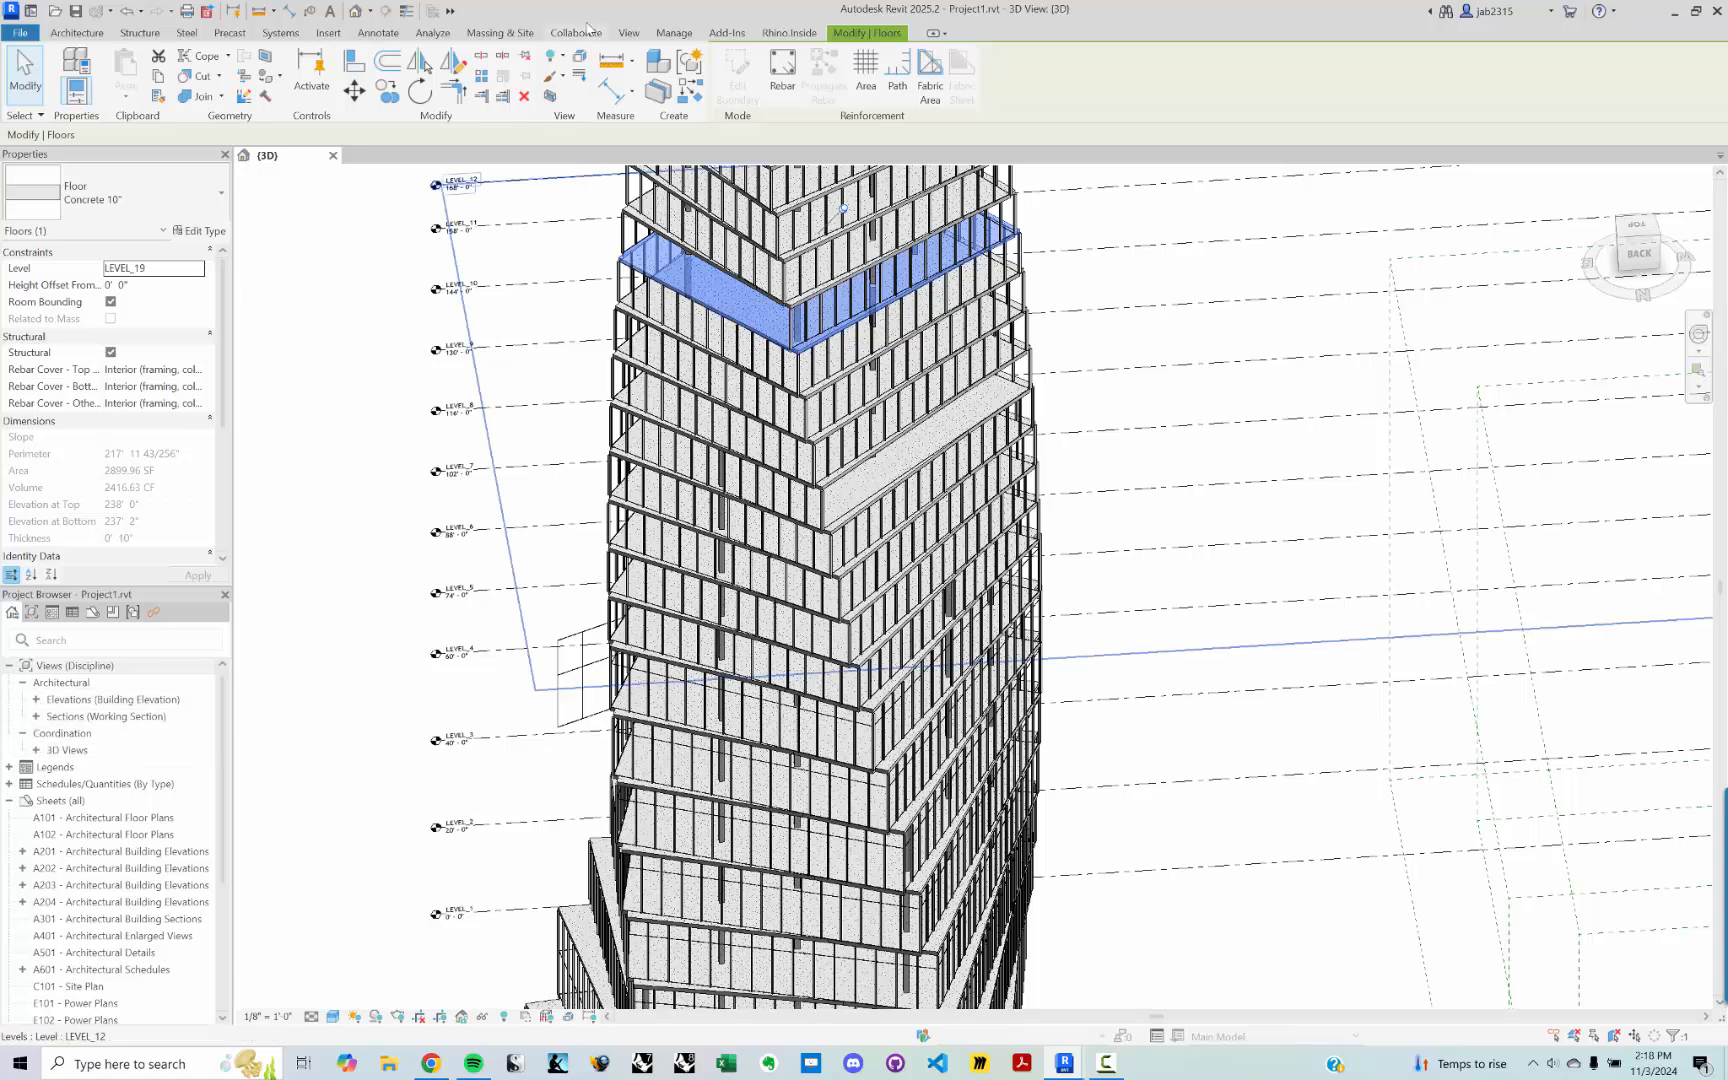
# Step: Create an architectural floor plan view for LEVEL_19
pyautogui.click(632, 34)
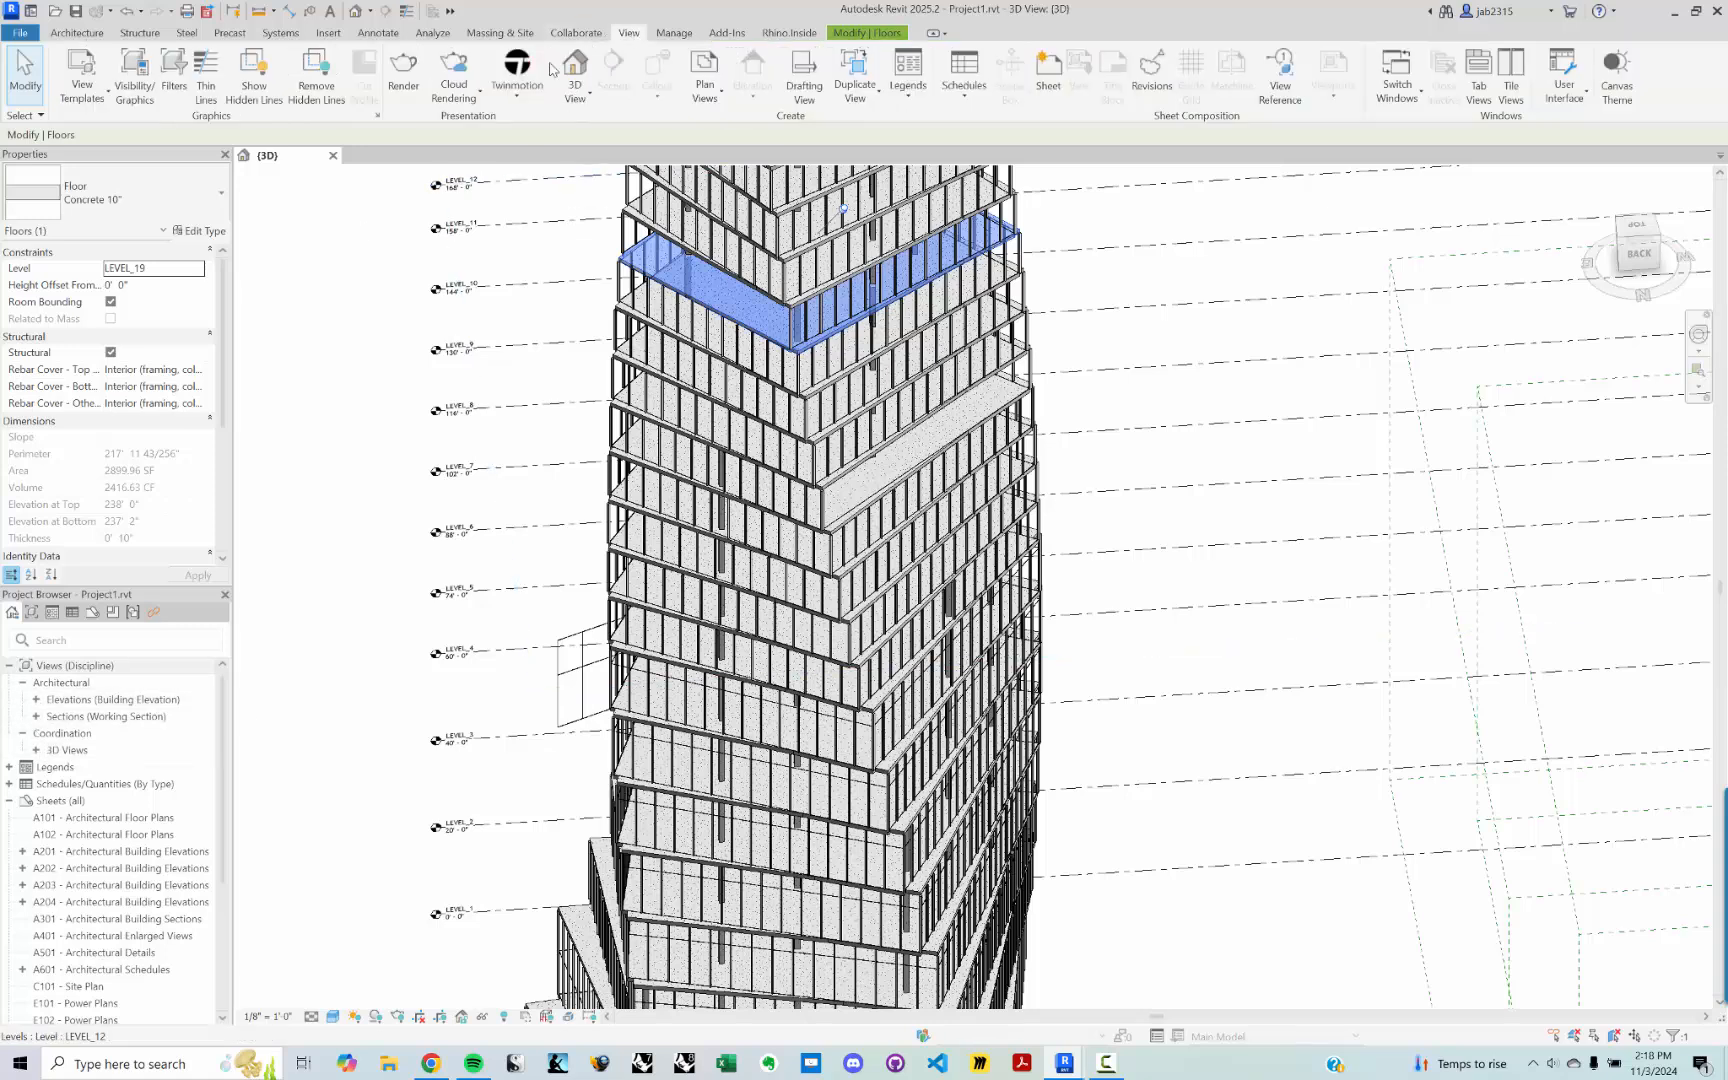
pyautogui.click(722, 95)
pyautogui.click(737, 127)
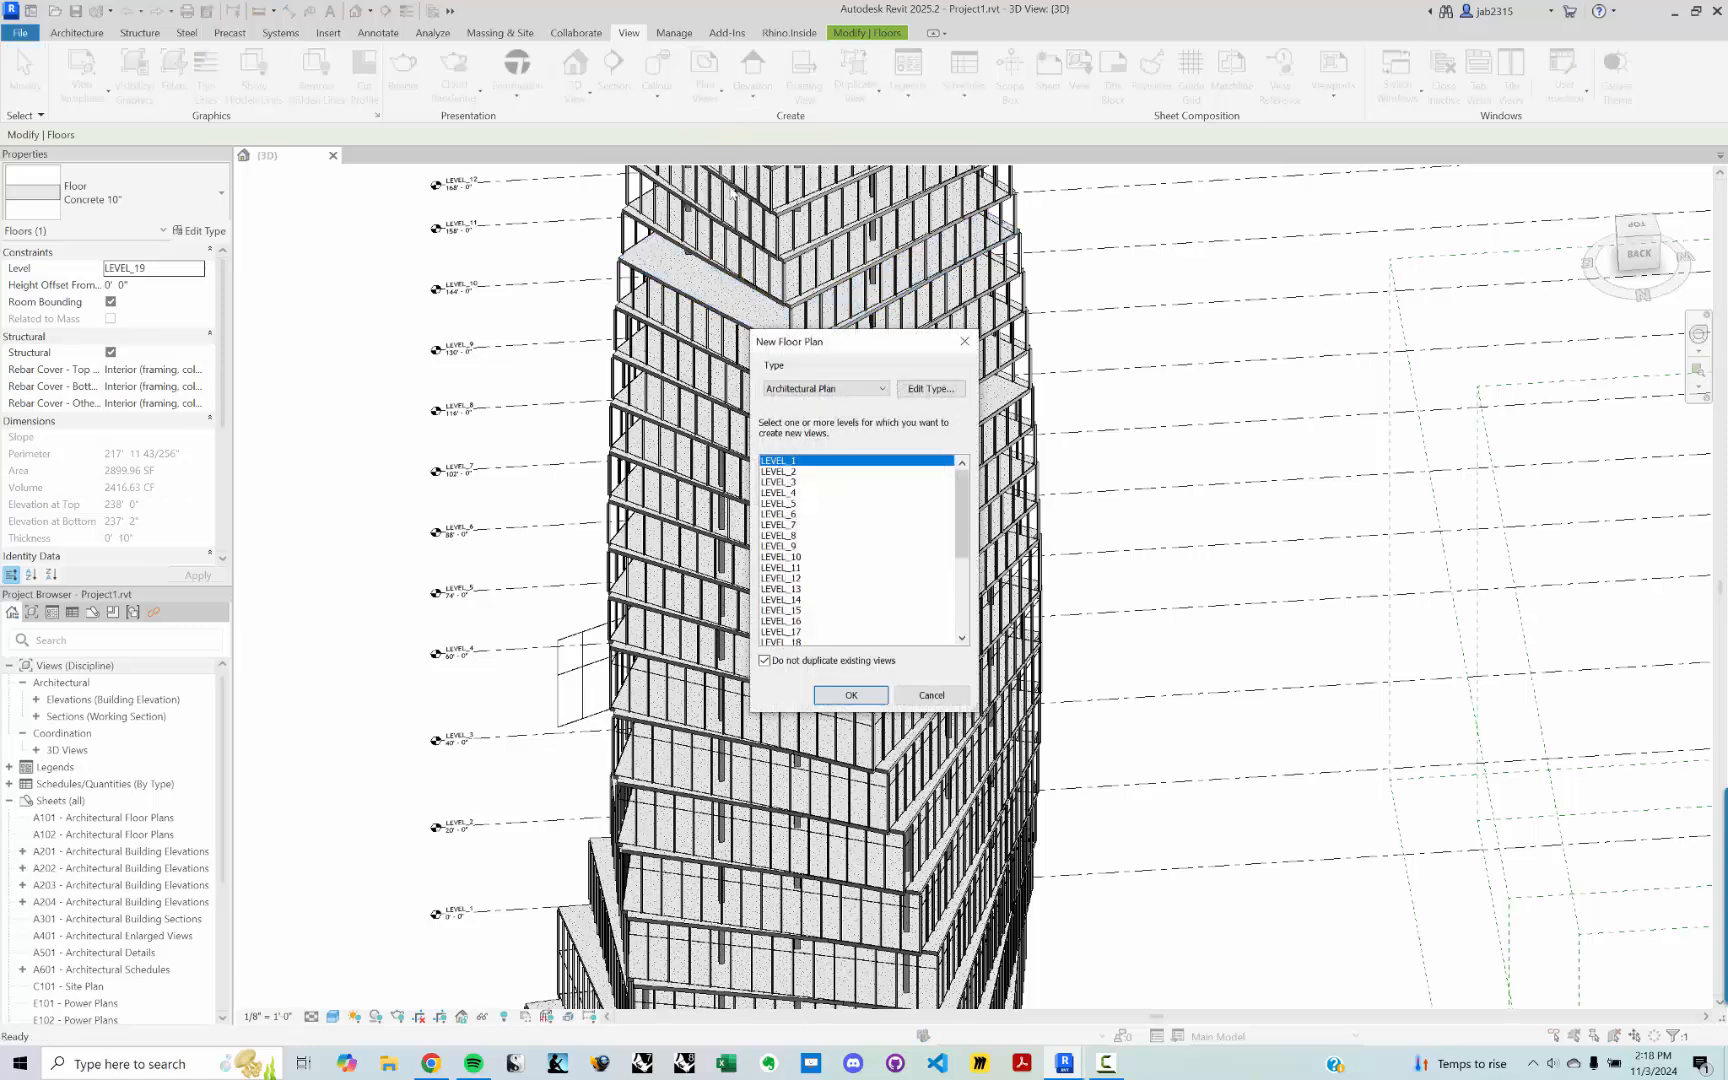
pyautogui.scroll(-5, 872, 543)
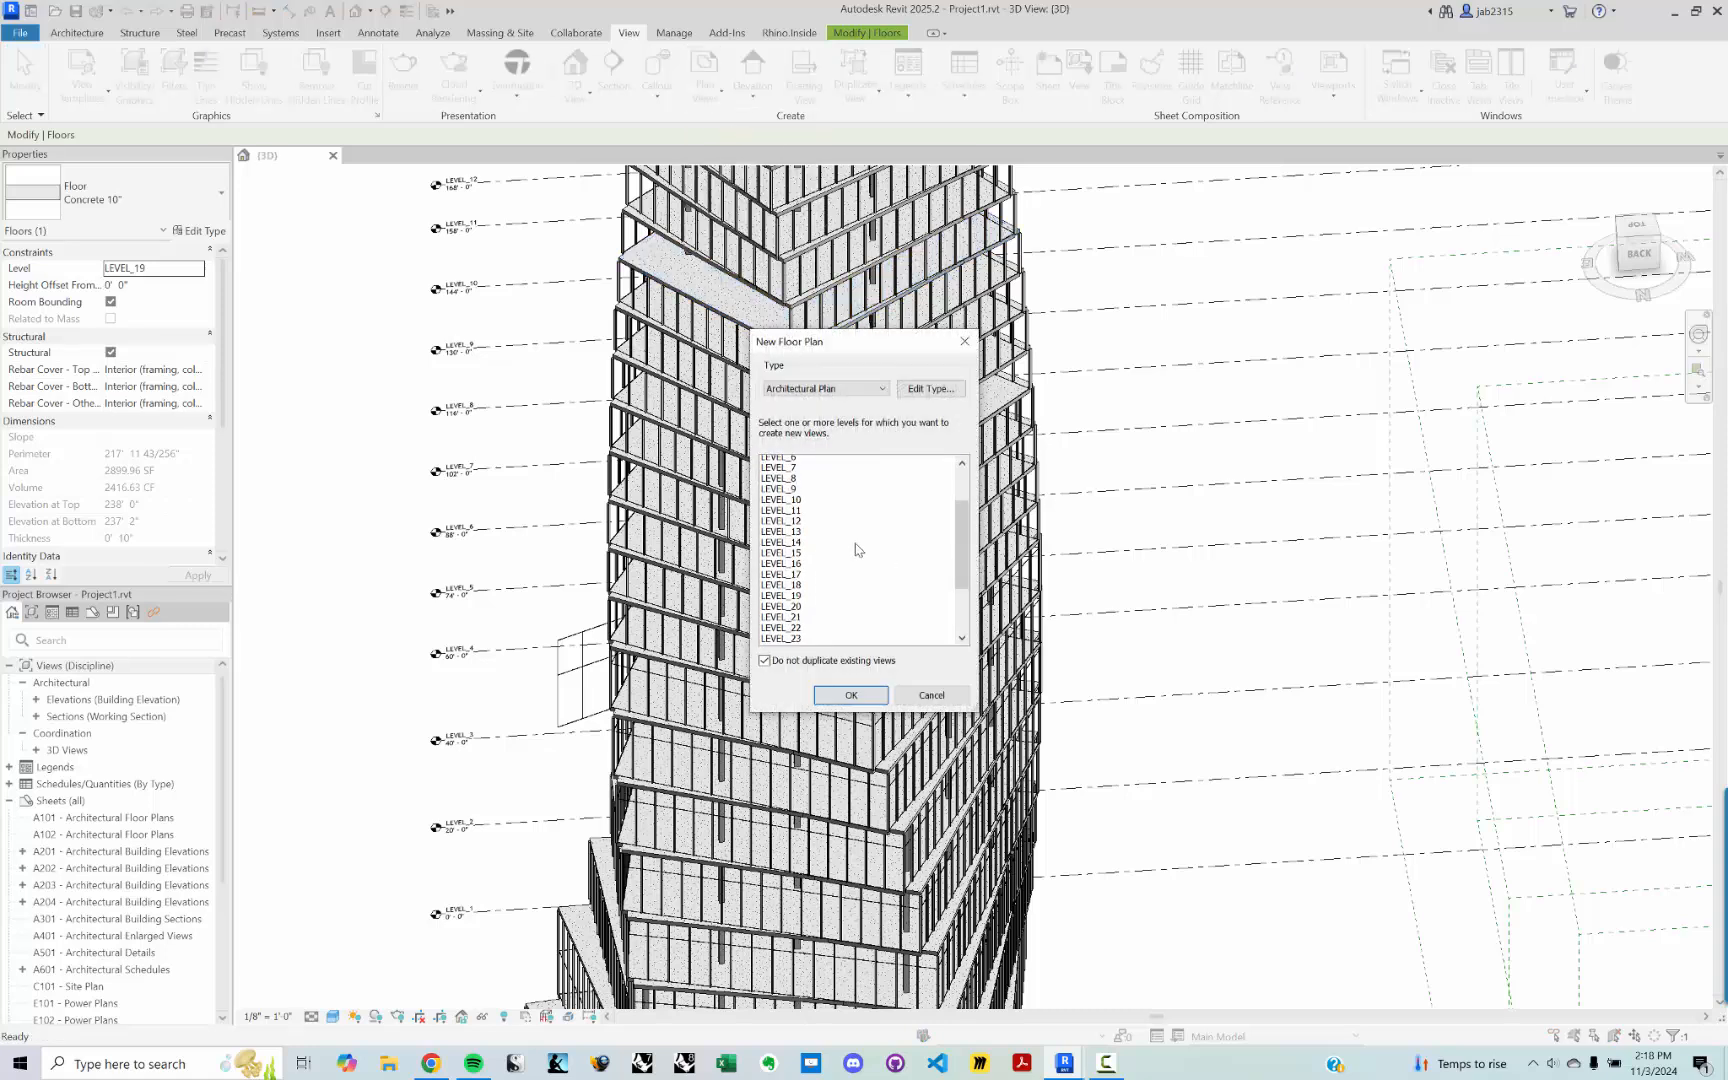
pyautogui.click(796, 506)
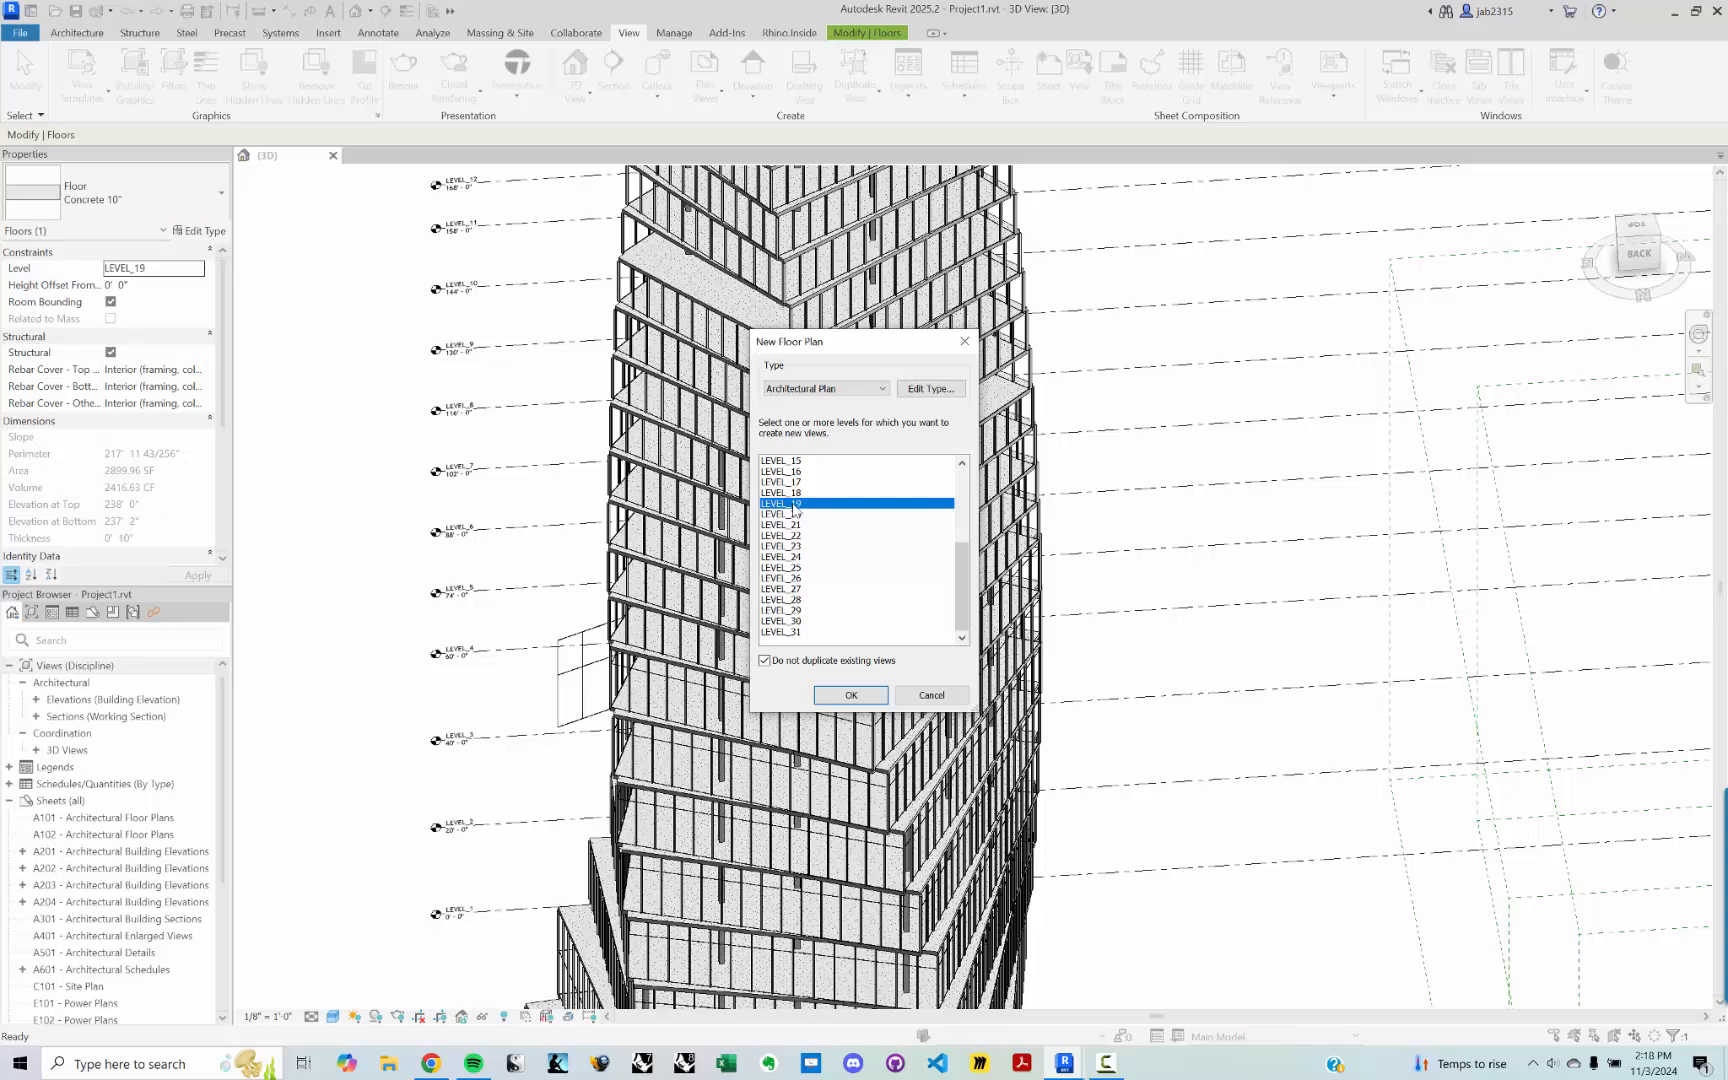
pyautogui.click(851, 695)
# Step: Examine the curtain wall ends and corner mullions around the slab in the LEVEL_19 plan, including the side without a wall
pyautogui.moveTo(1435, 513); pyautogui.dragTo(1070, 448, button='middle')
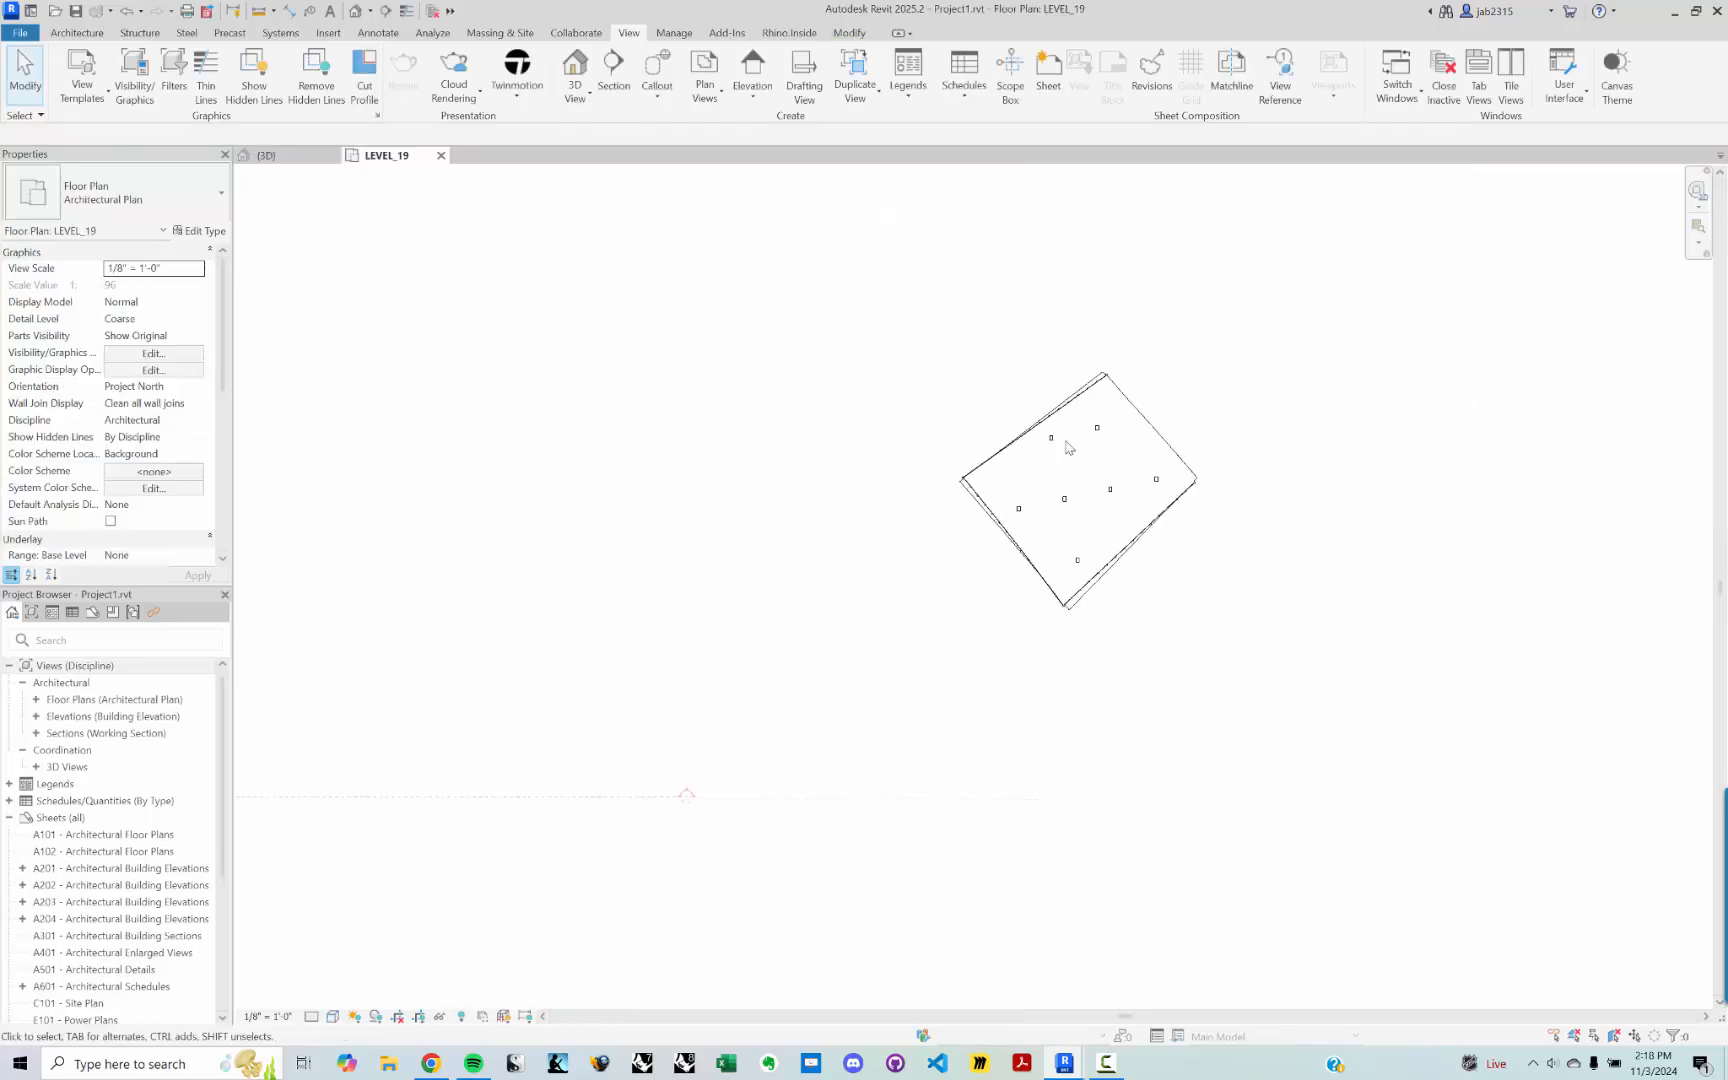
pyautogui.scroll(8, 1070, 448)
pyautogui.scroll(3, 1410, 608)
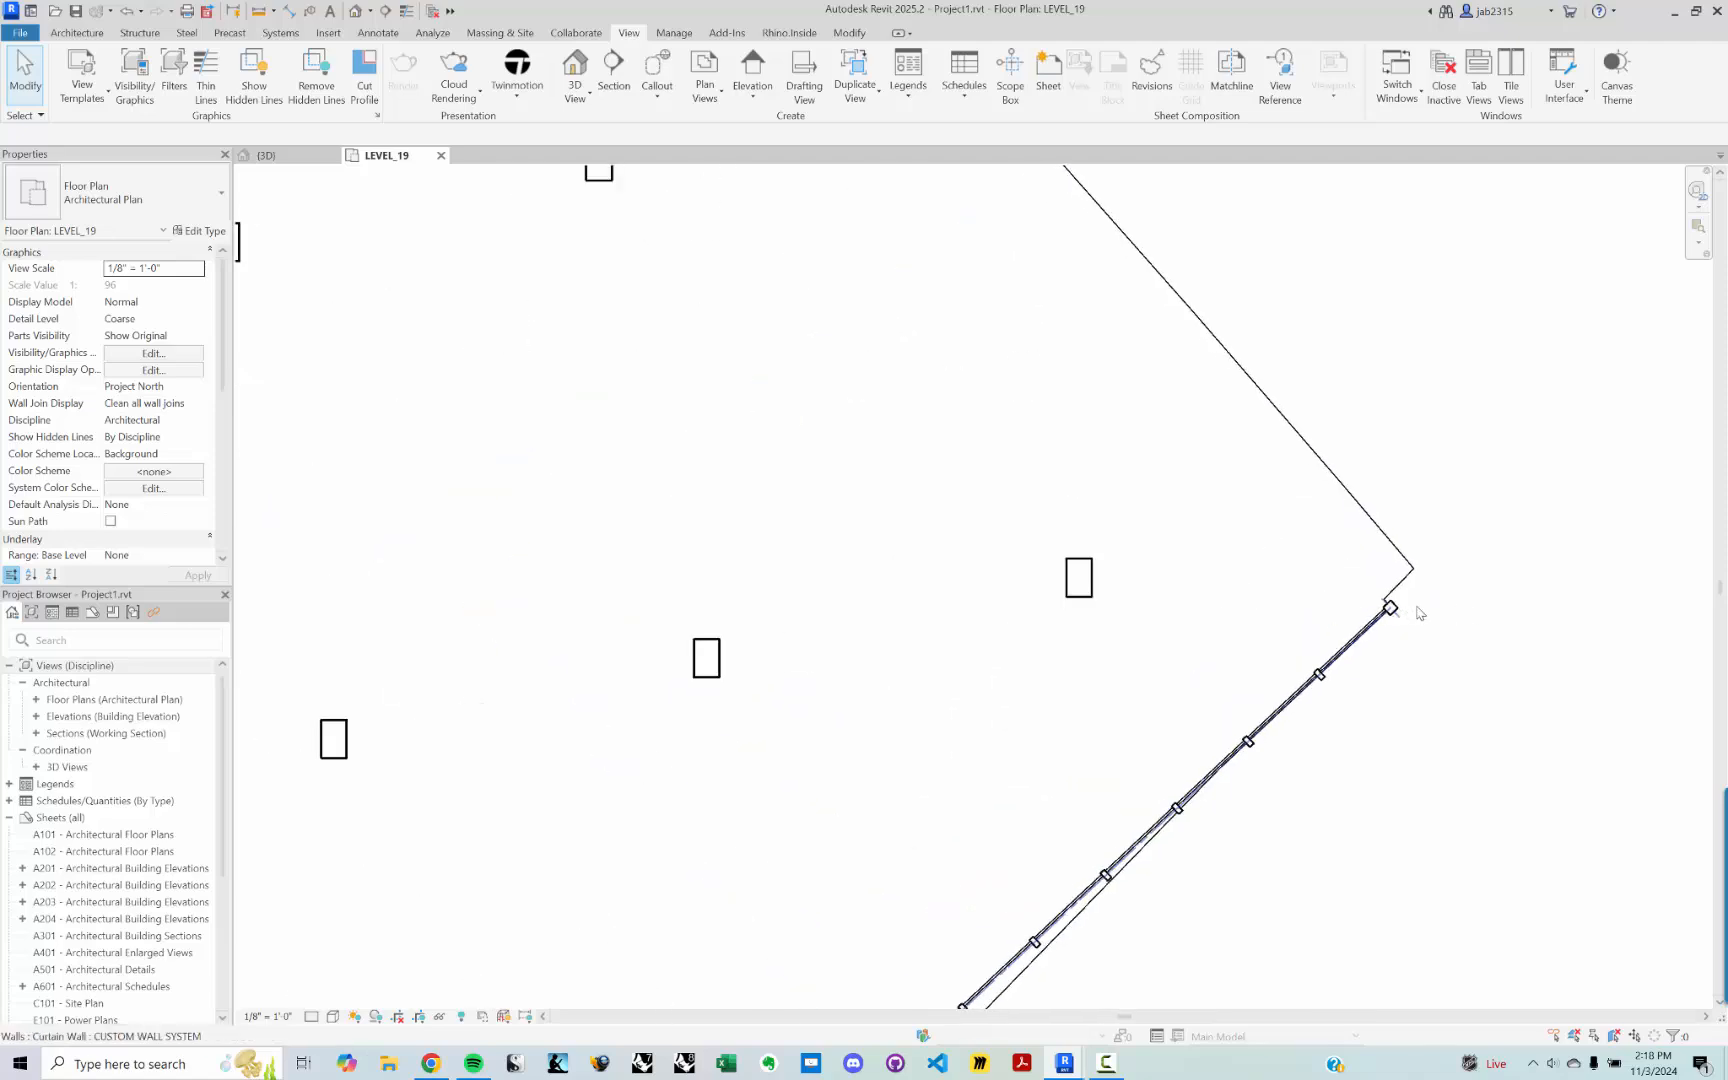
pyautogui.moveTo(1315, 482); pyautogui.dragTo(1304, 598, button='middle')
pyautogui.scroll(-5, 1304, 598)
pyautogui.moveTo(1022, 444); pyautogui.dragTo(1023, 497, button='middle')
pyautogui.scroll(7, 1003, 297)
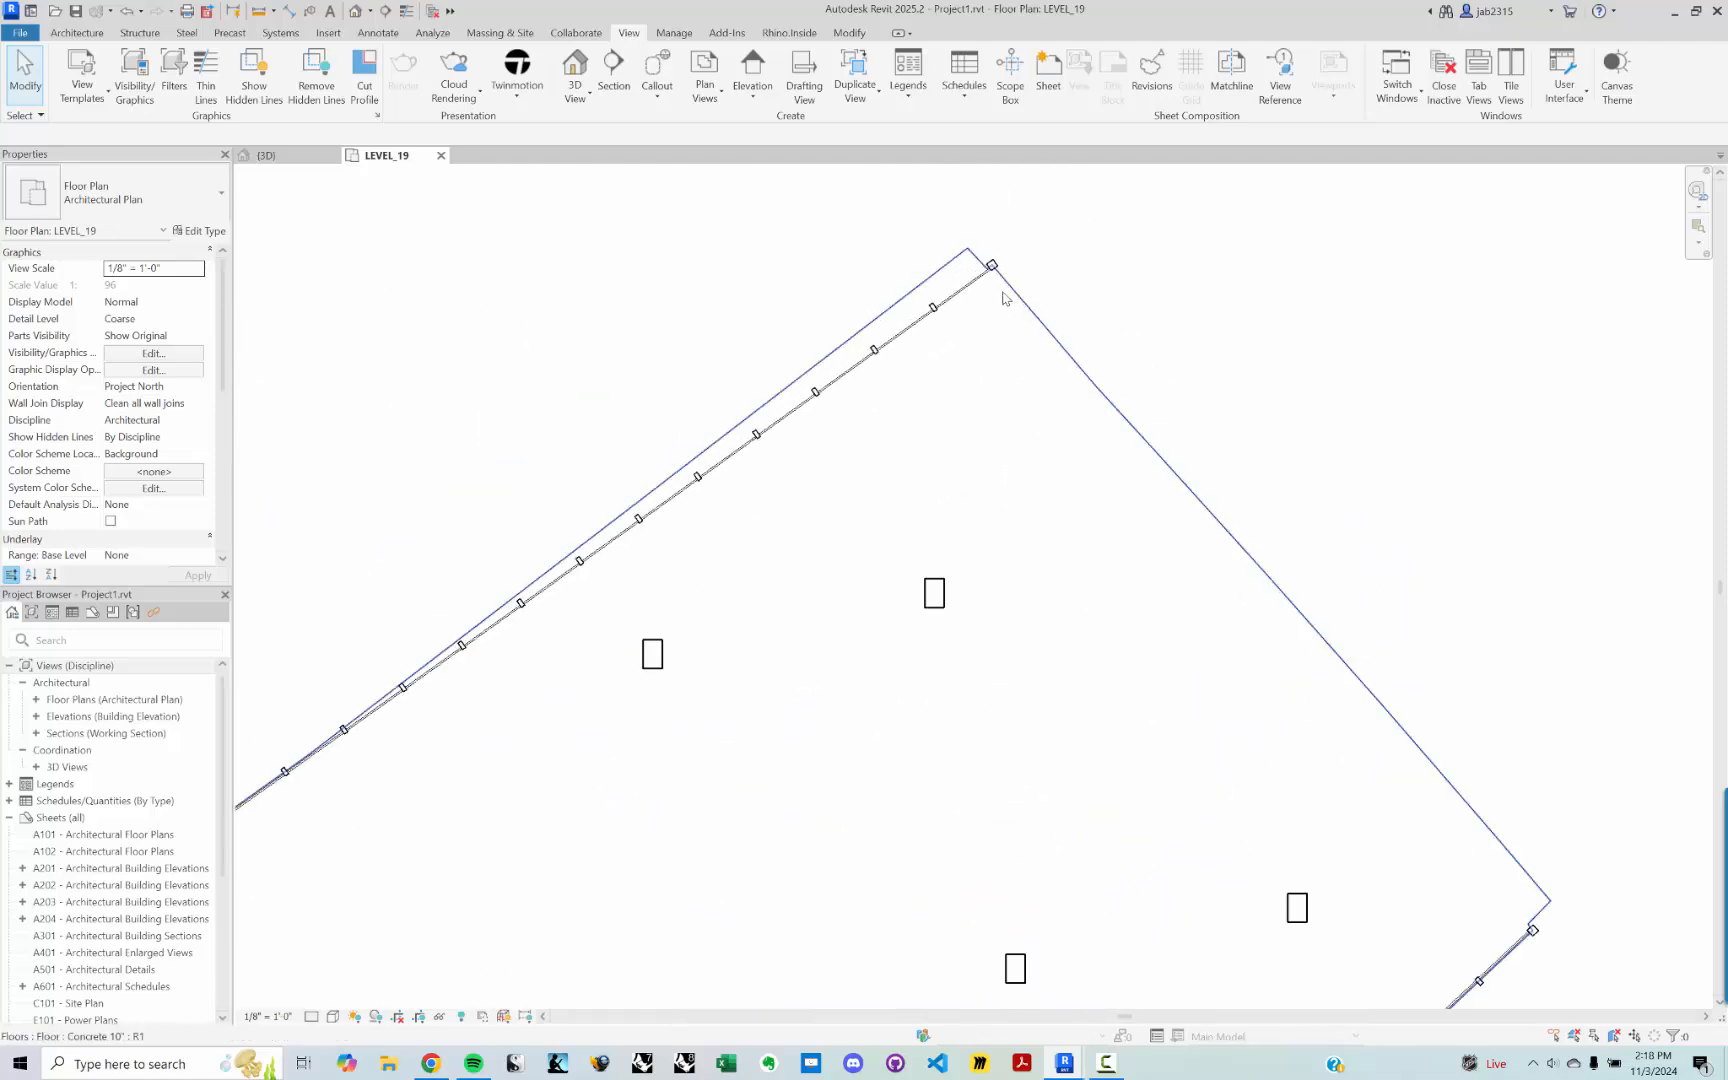
pyautogui.moveTo(1061, 281); pyautogui.dragTo(787, 326, button='middle')
pyautogui.scroll(-3, 815, 318)
pyautogui.moveTo(1124, 573); pyautogui.dragTo(1115, 517, button='middle')
pyautogui.scroll(-1, 1088, 380)
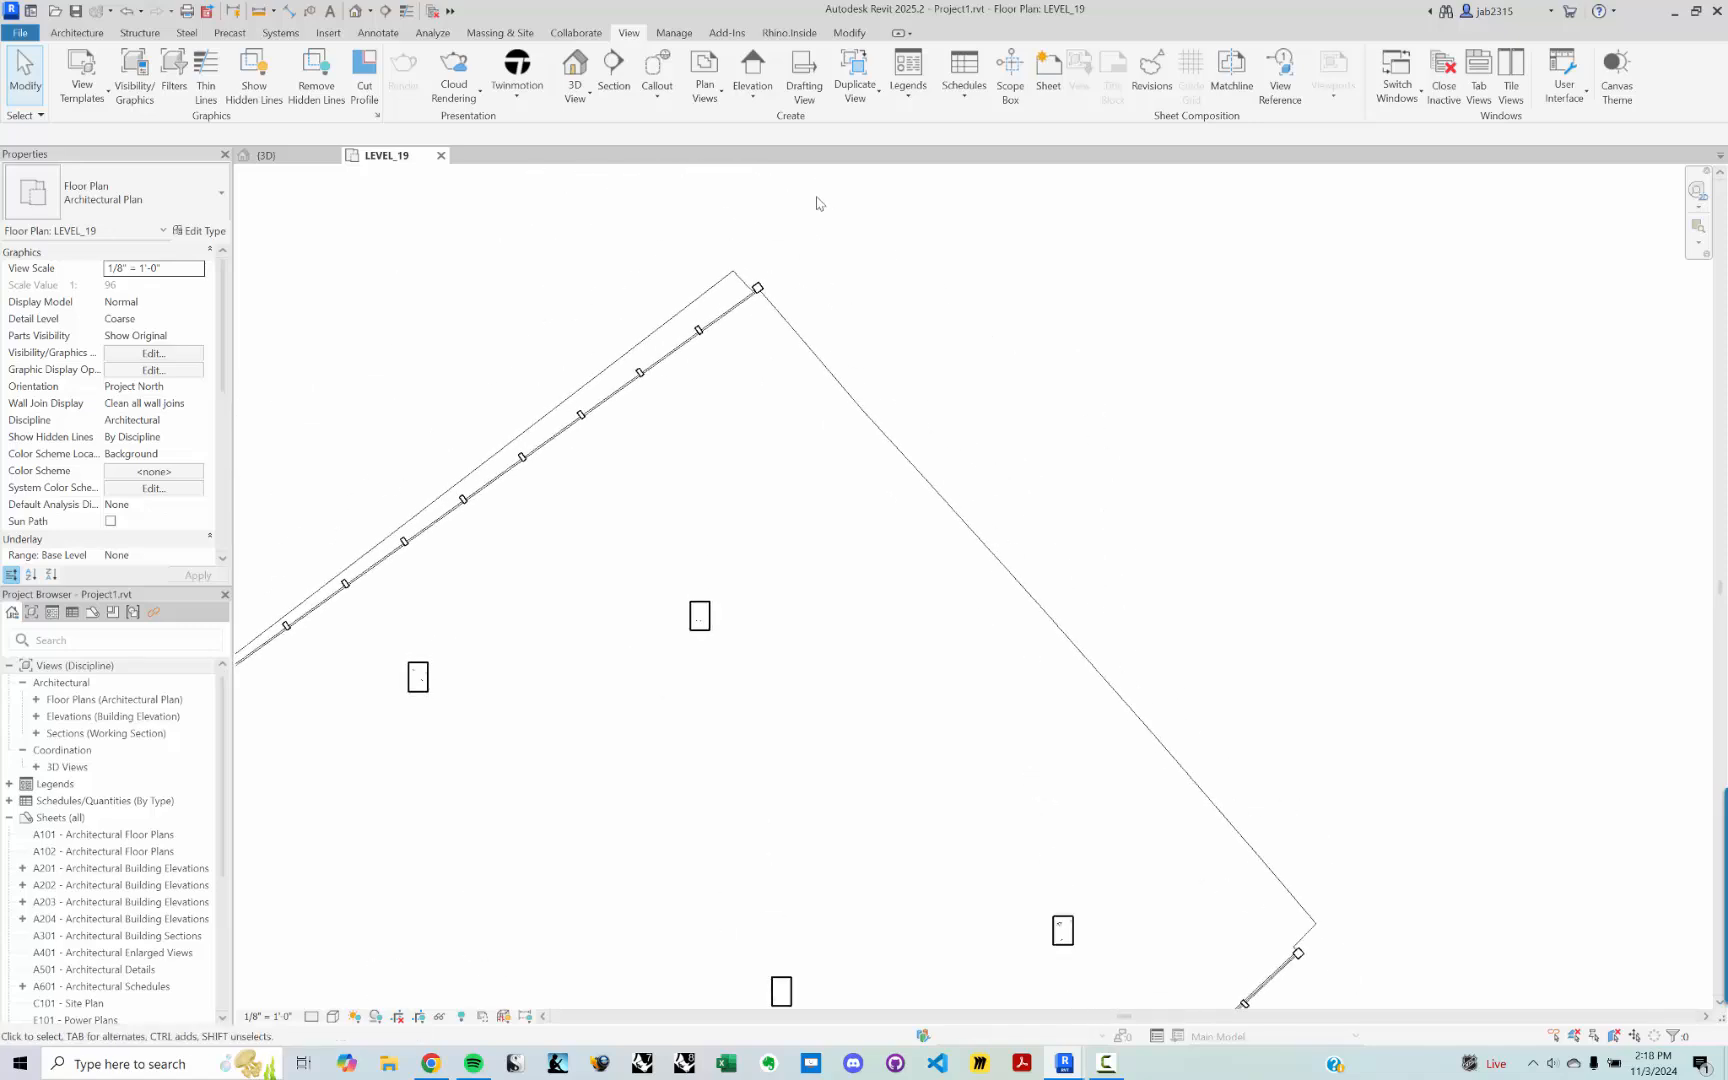
# Step: Draw a CUSTOM WALL SYSTEM curtain wall along LEVEL_19's open side between the two existing wall endpoints, deleting the overlapping corner mullion
pyautogui.click(98, 32)
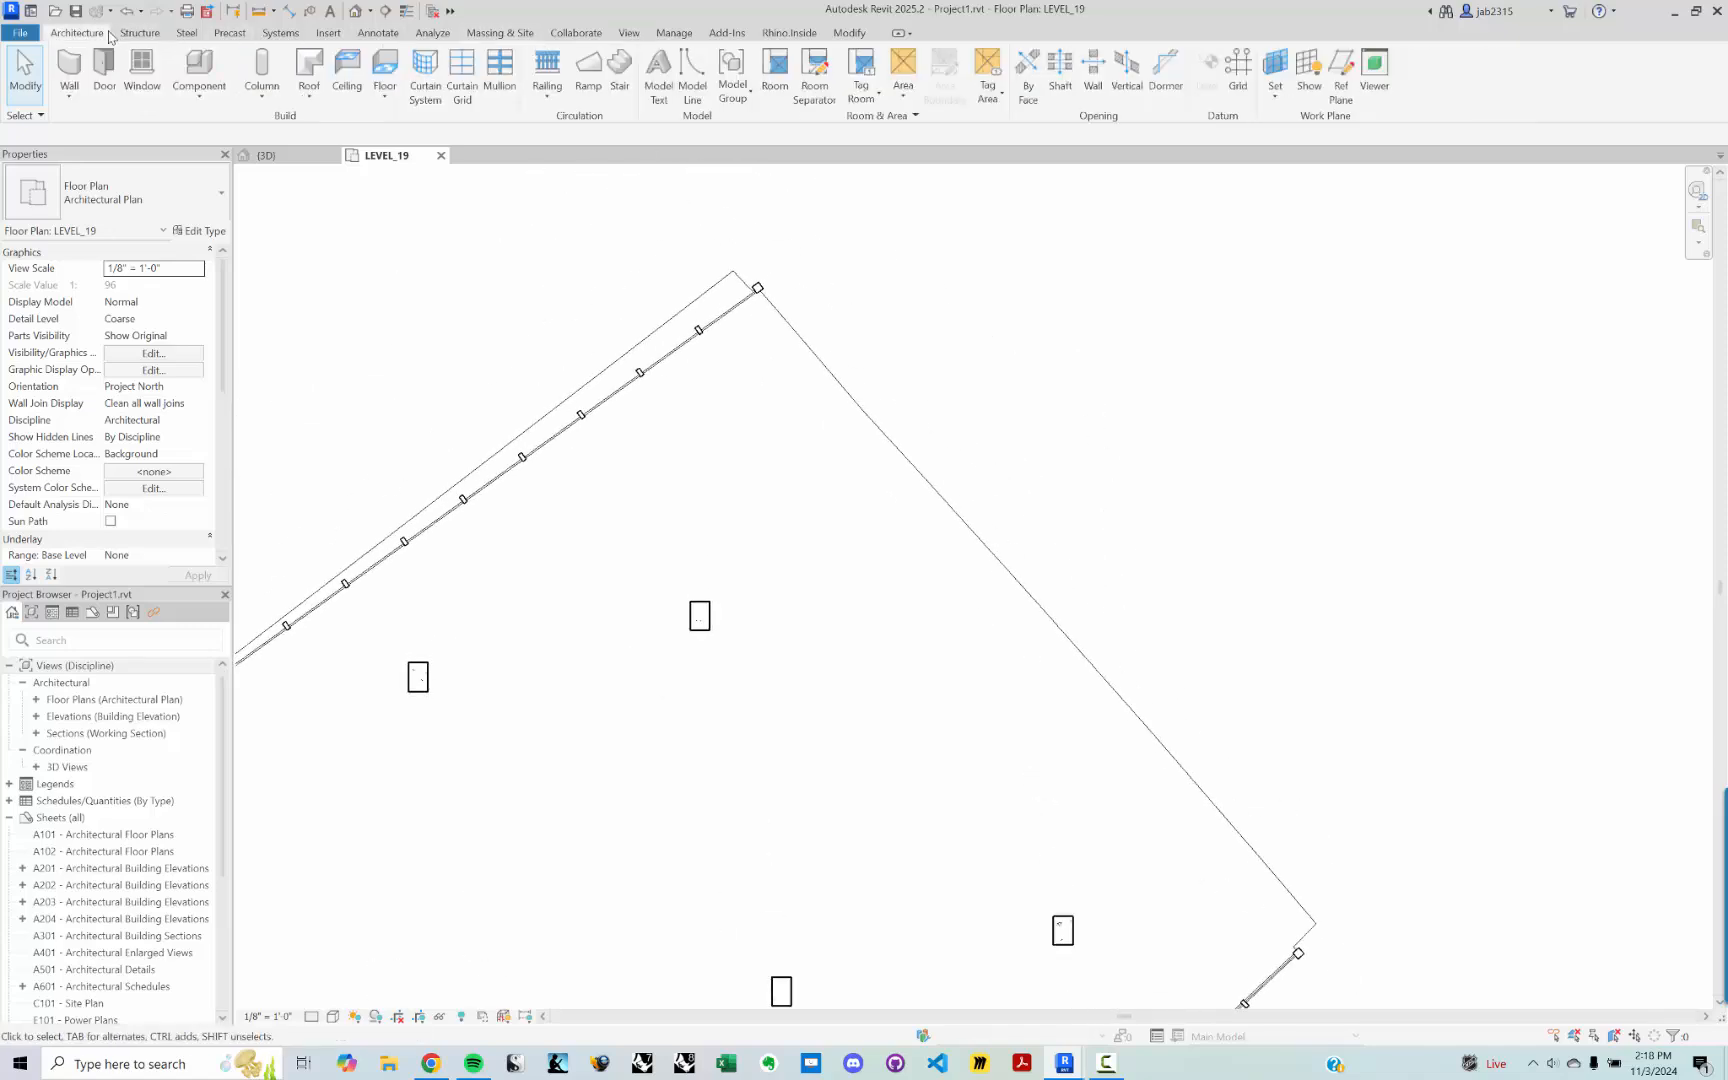
pyautogui.click(69, 94)
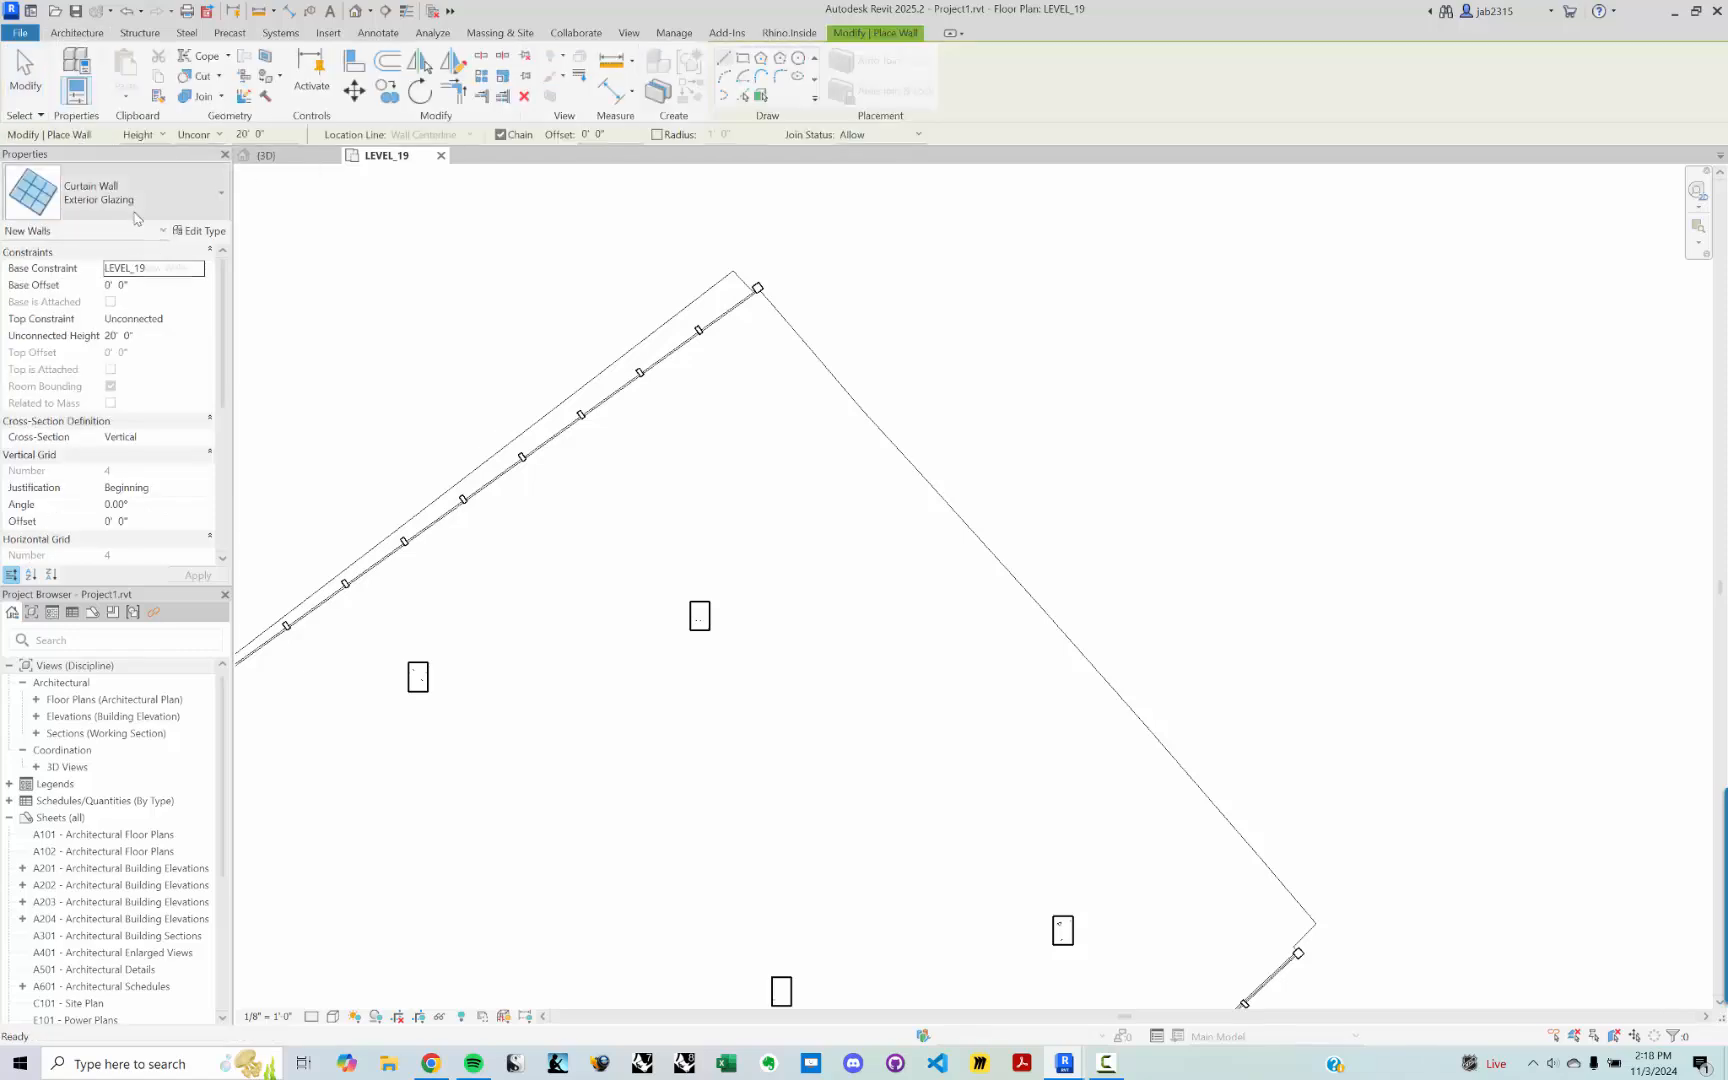
pyautogui.click(140, 198)
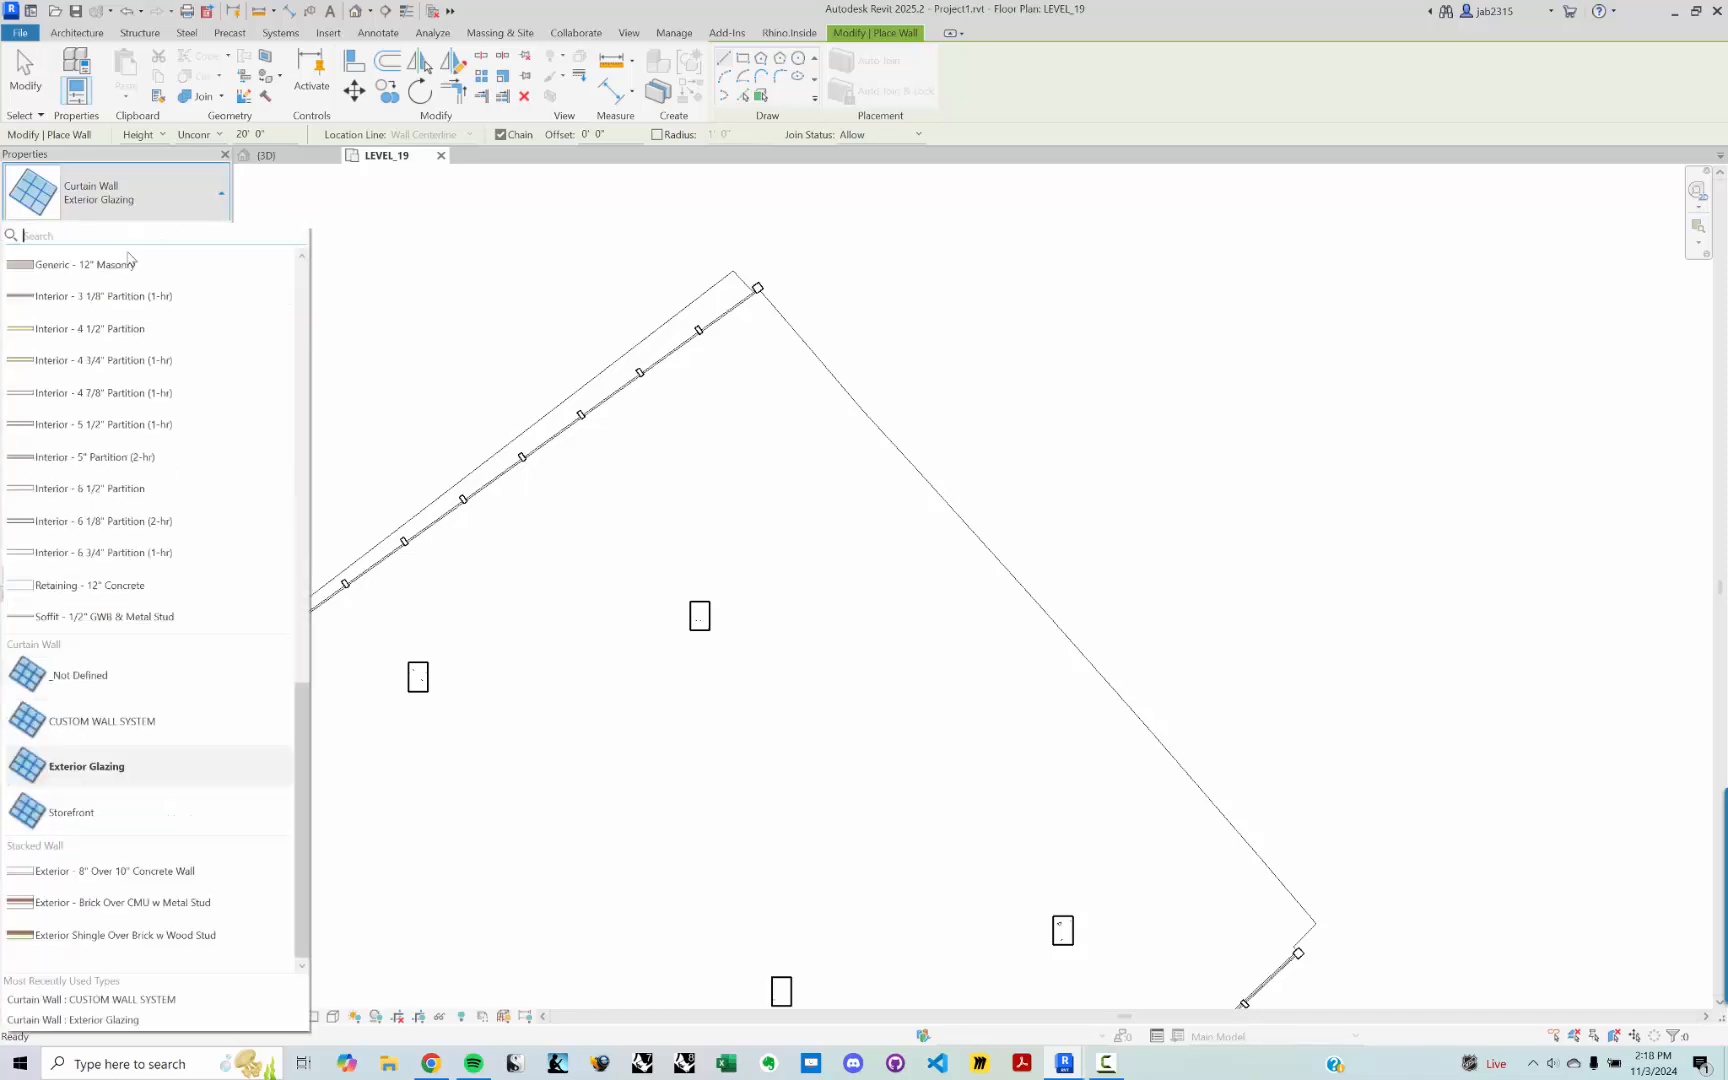
pyautogui.click(185, 727)
pyautogui.scroll(5, 772, 304)
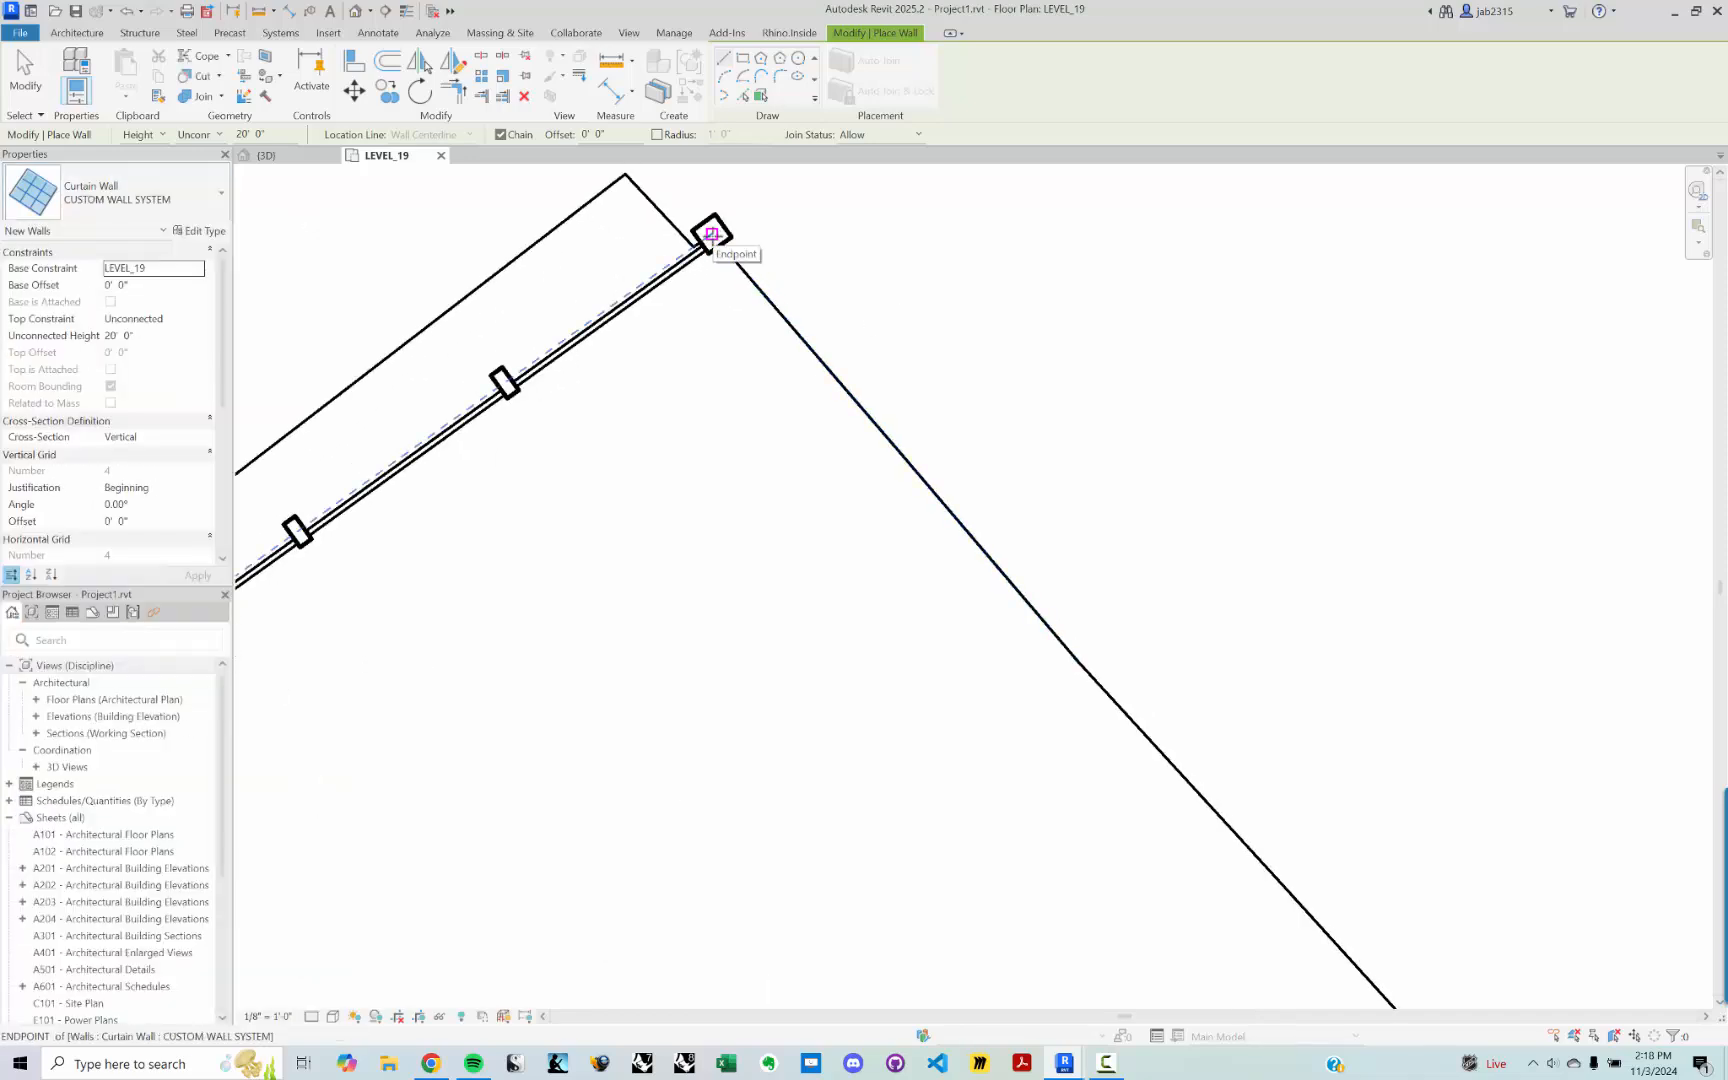
pyautogui.click(711, 234)
pyautogui.scroll(-3, 1180, 440)
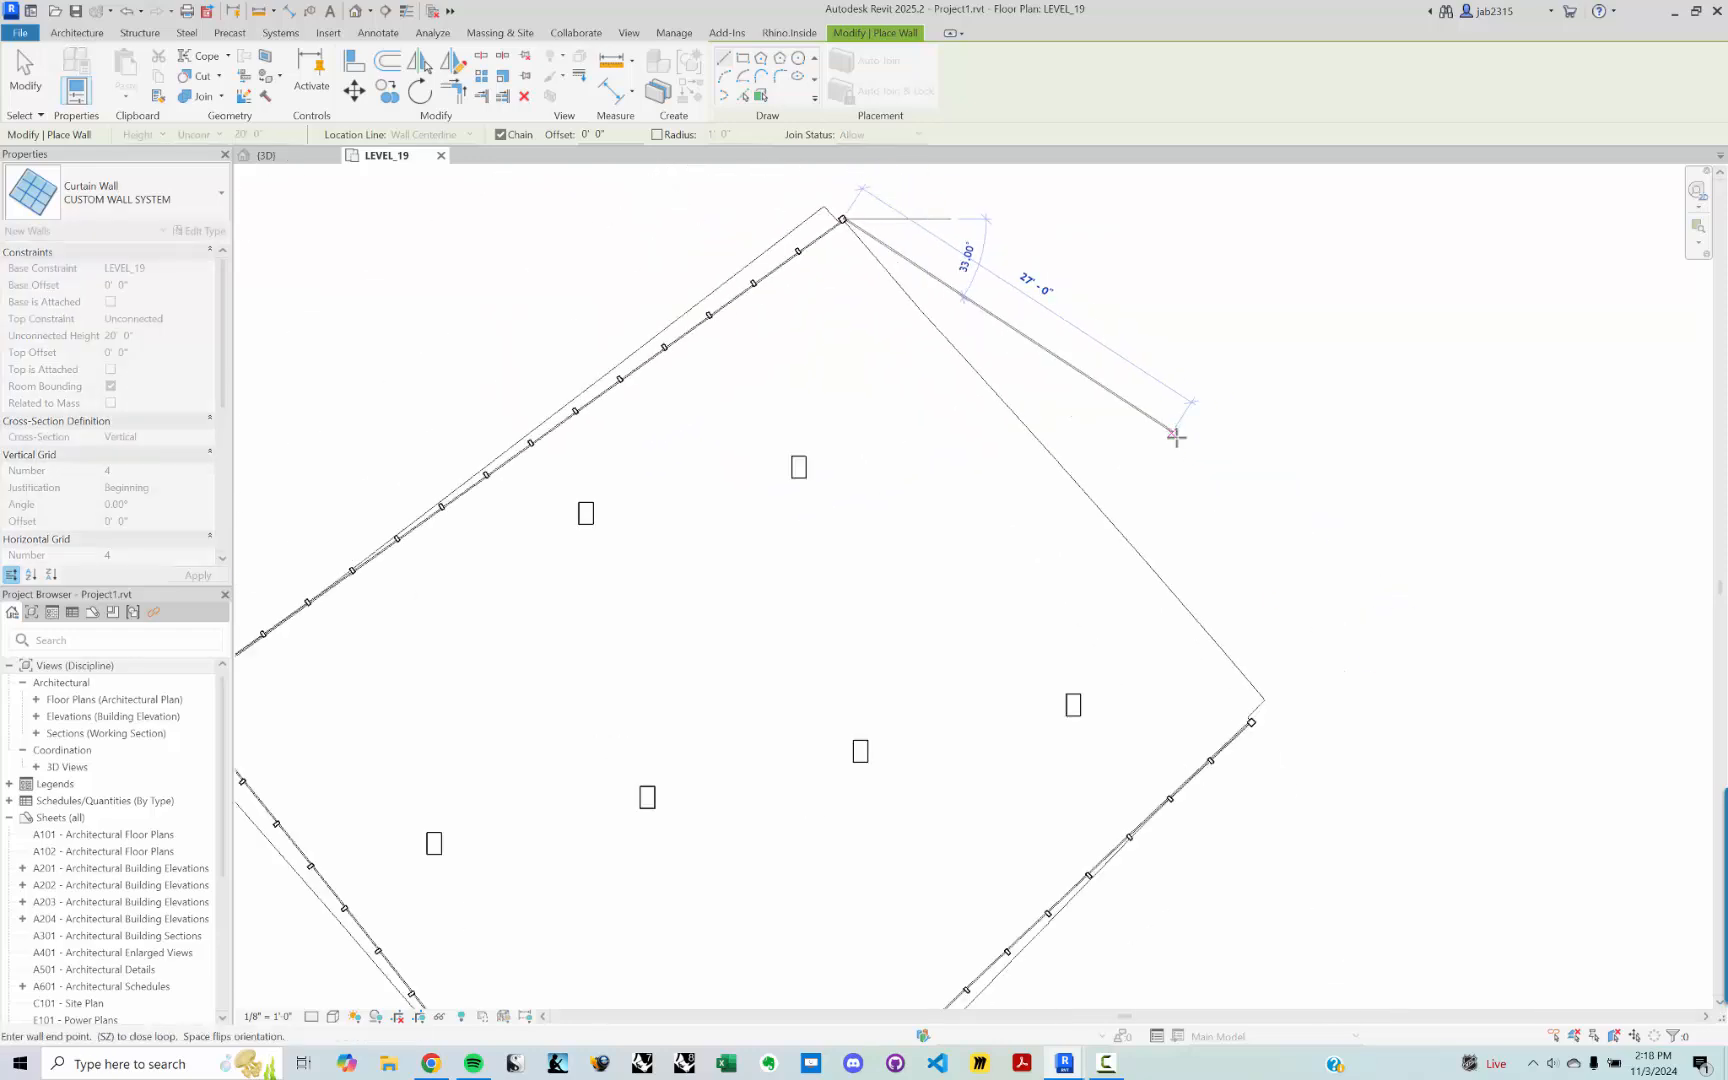
pyautogui.scroll(4, 1281, 737)
pyautogui.scroll(3, 1252, 764)
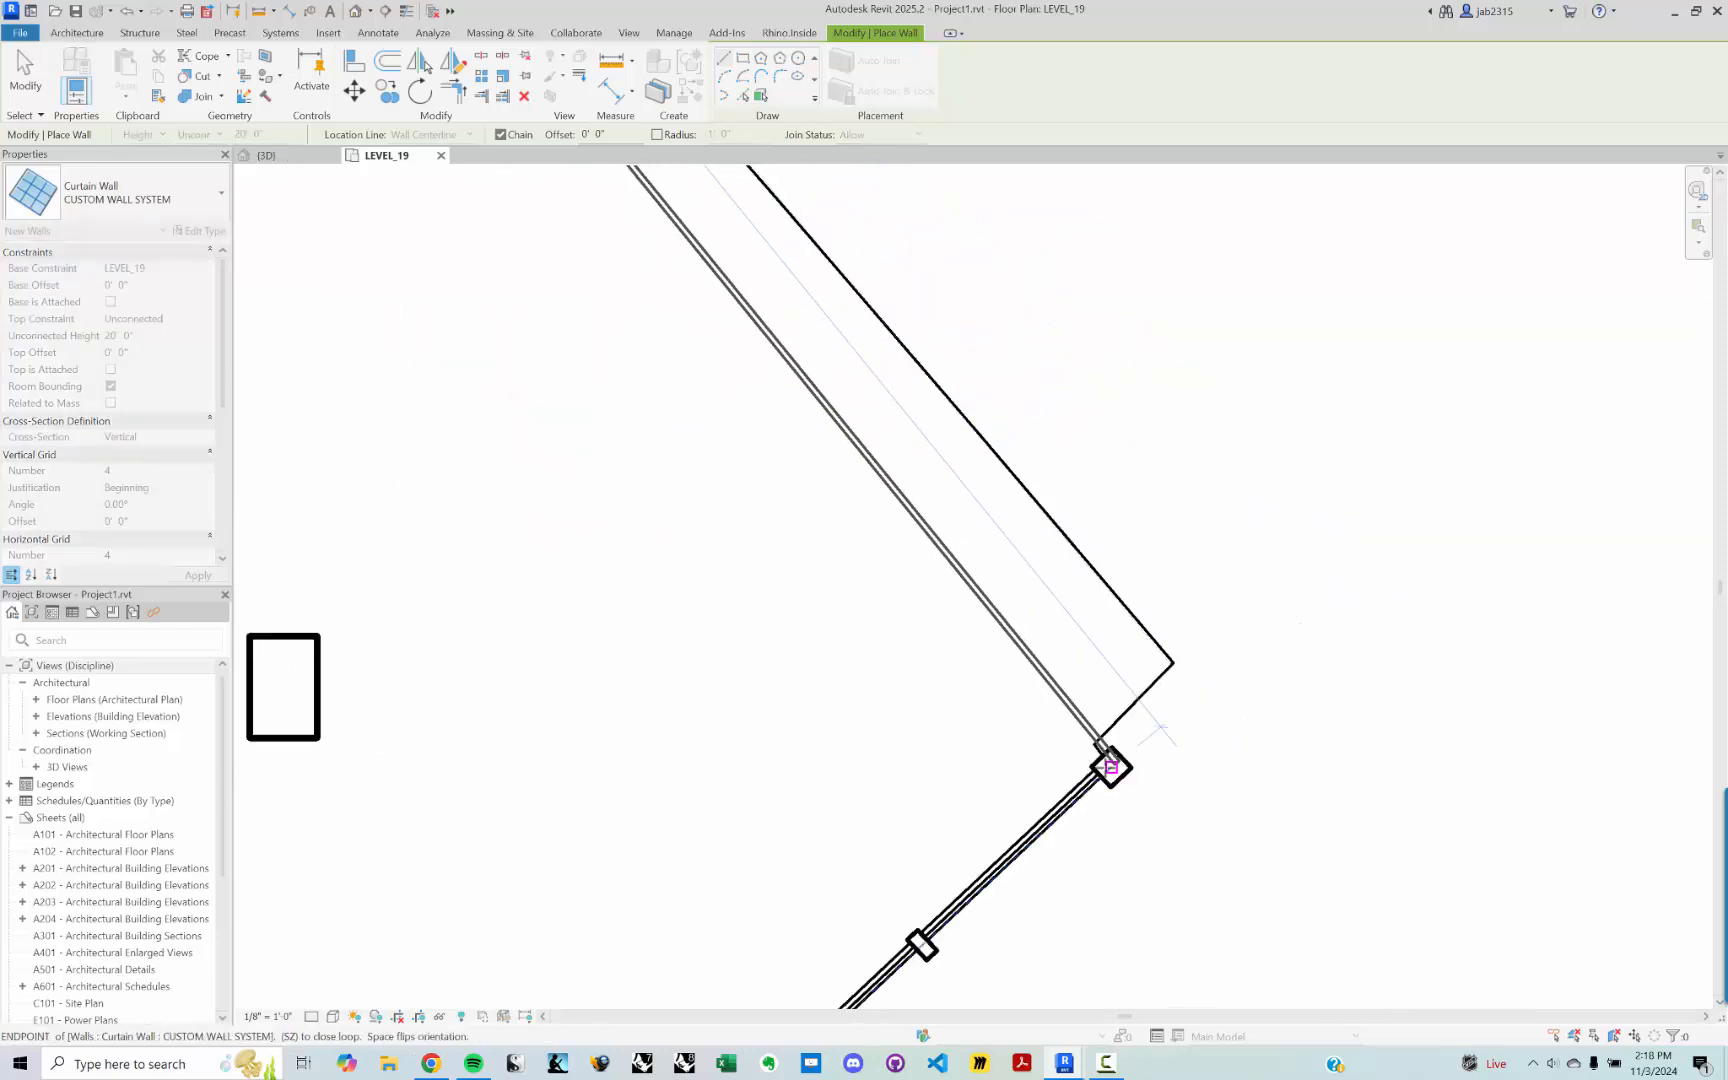
pyautogui.click(1111, 767)
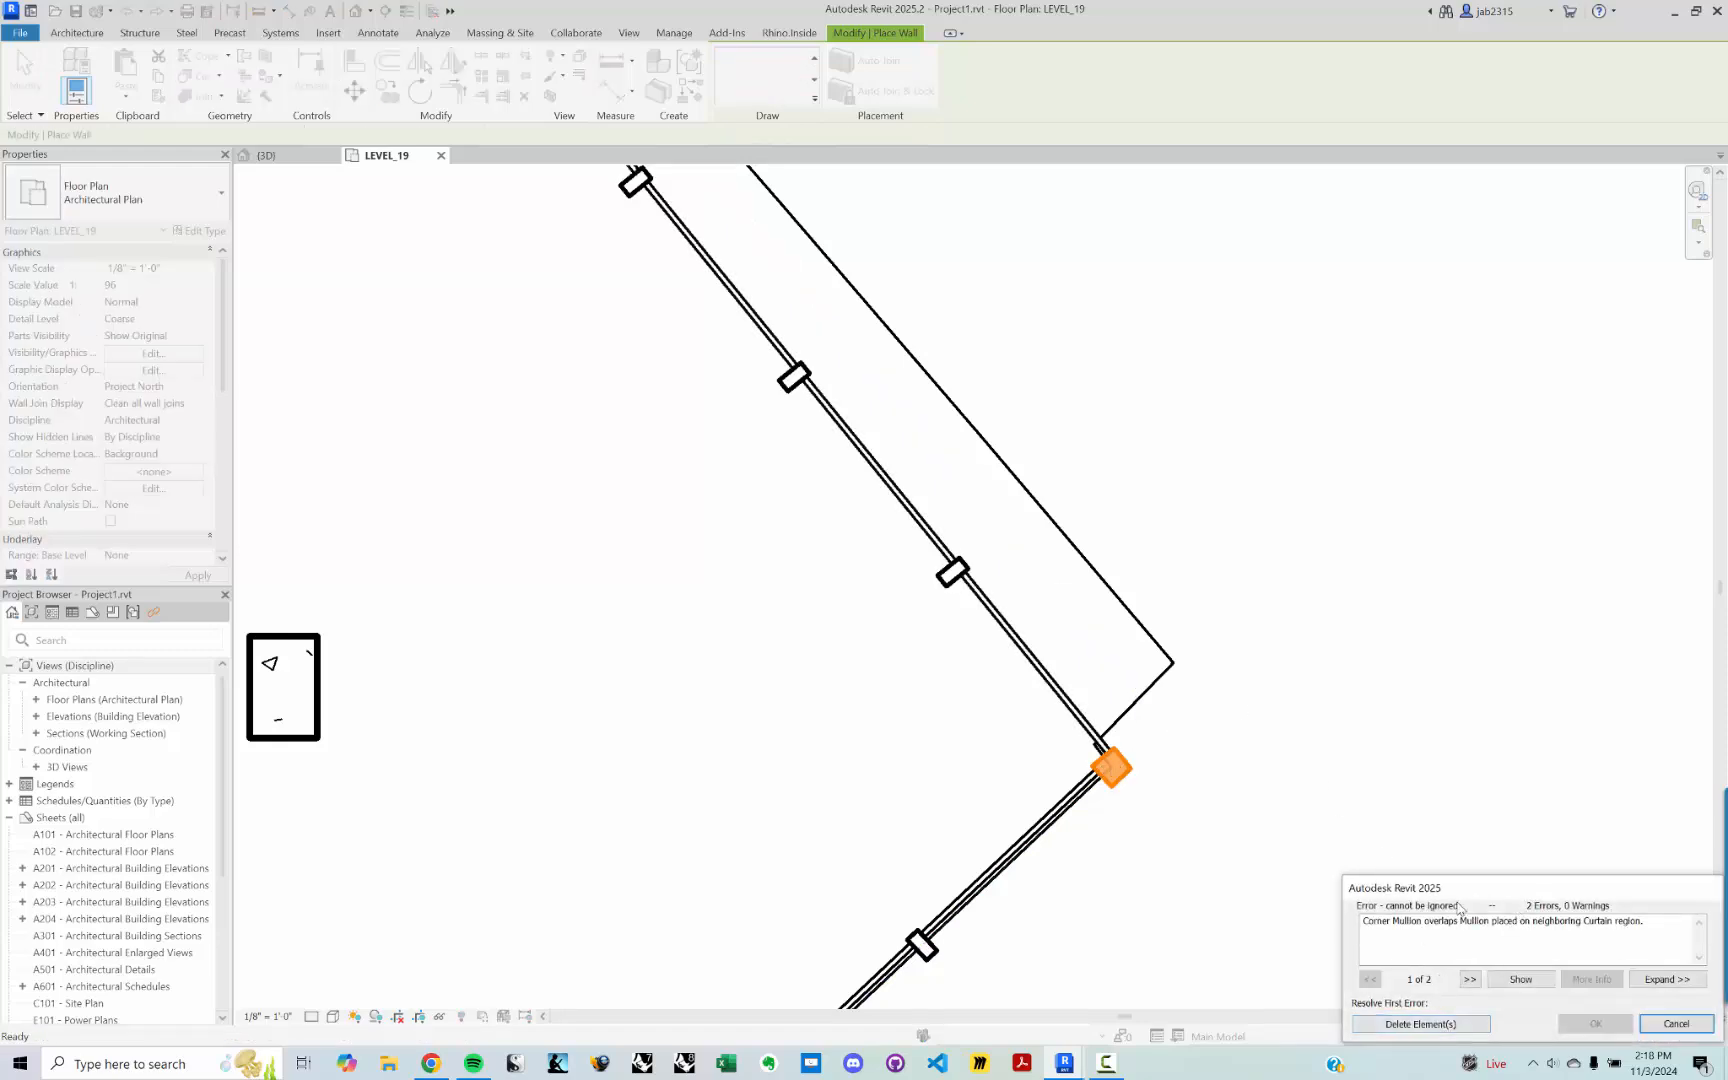
pyautogui.click(1420, 1024)
# Step: Inspect the mullions at the corner between the new and existing LEVEL_19 curtain walls, selecting the existing wall to review its orientation
pyautogui.scroll(-3, 1260, 740)
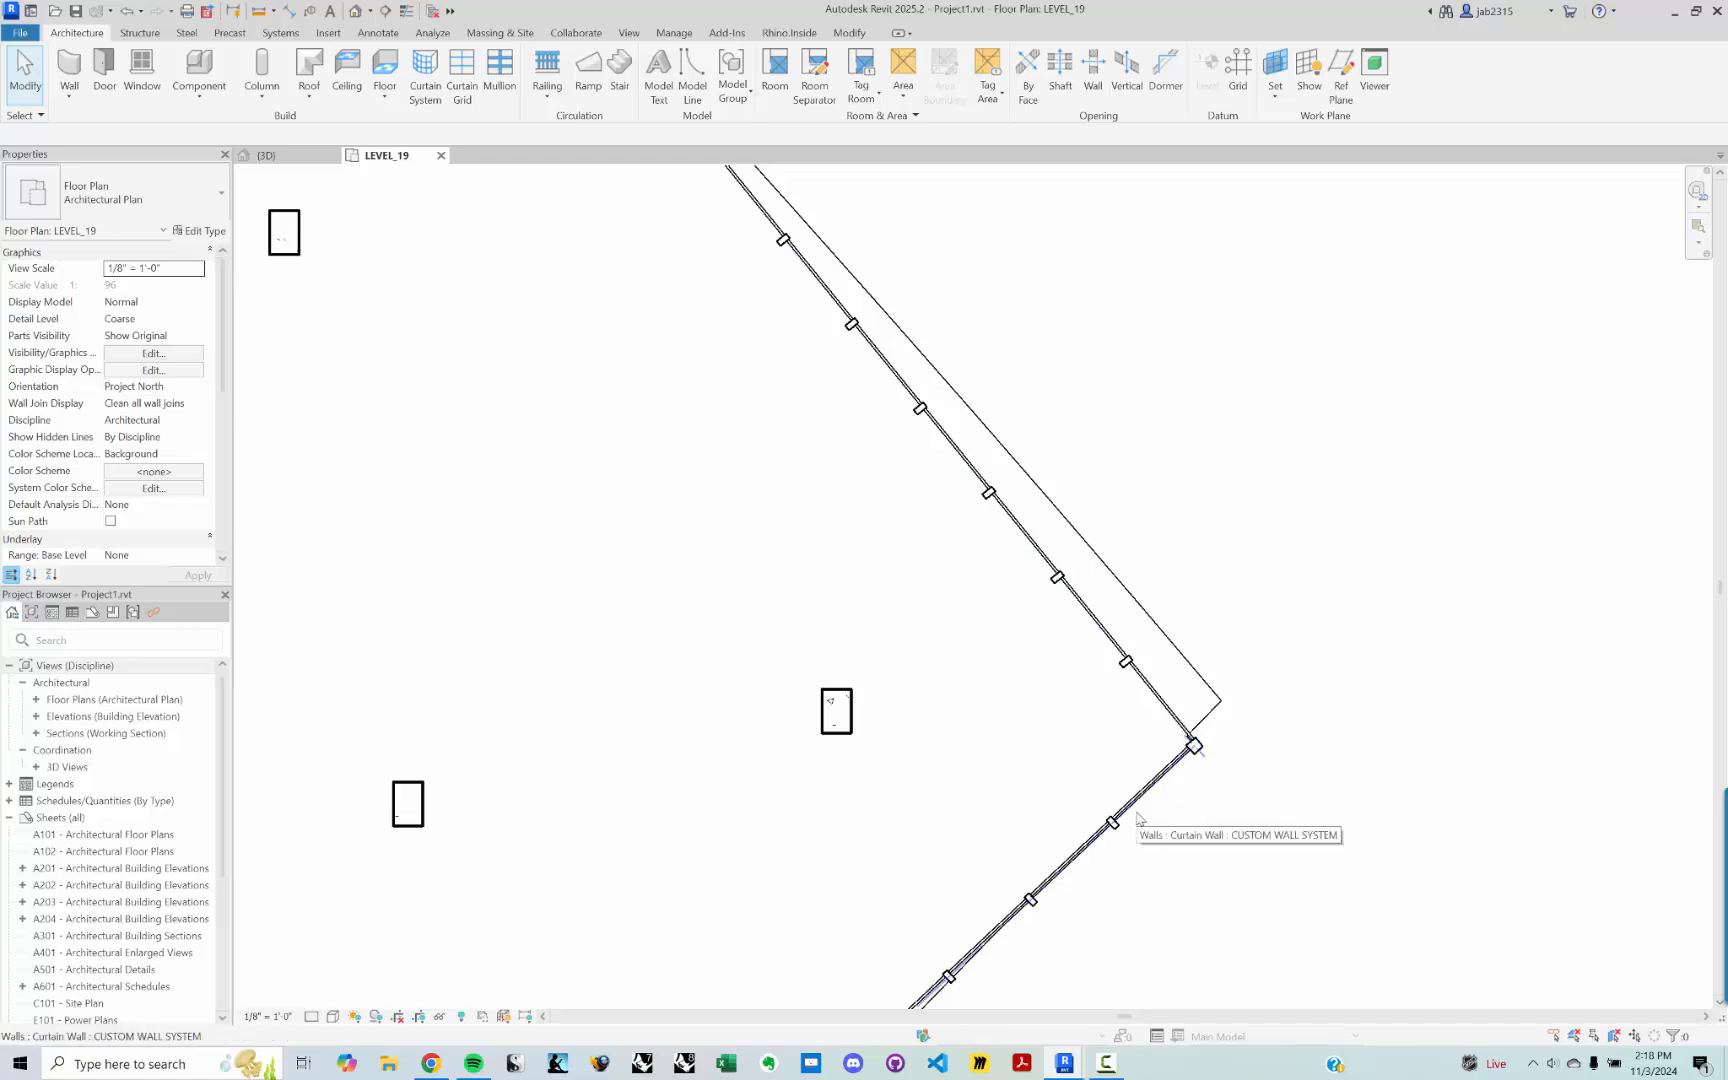
pyautogui.scroll(3, 1130, 656)
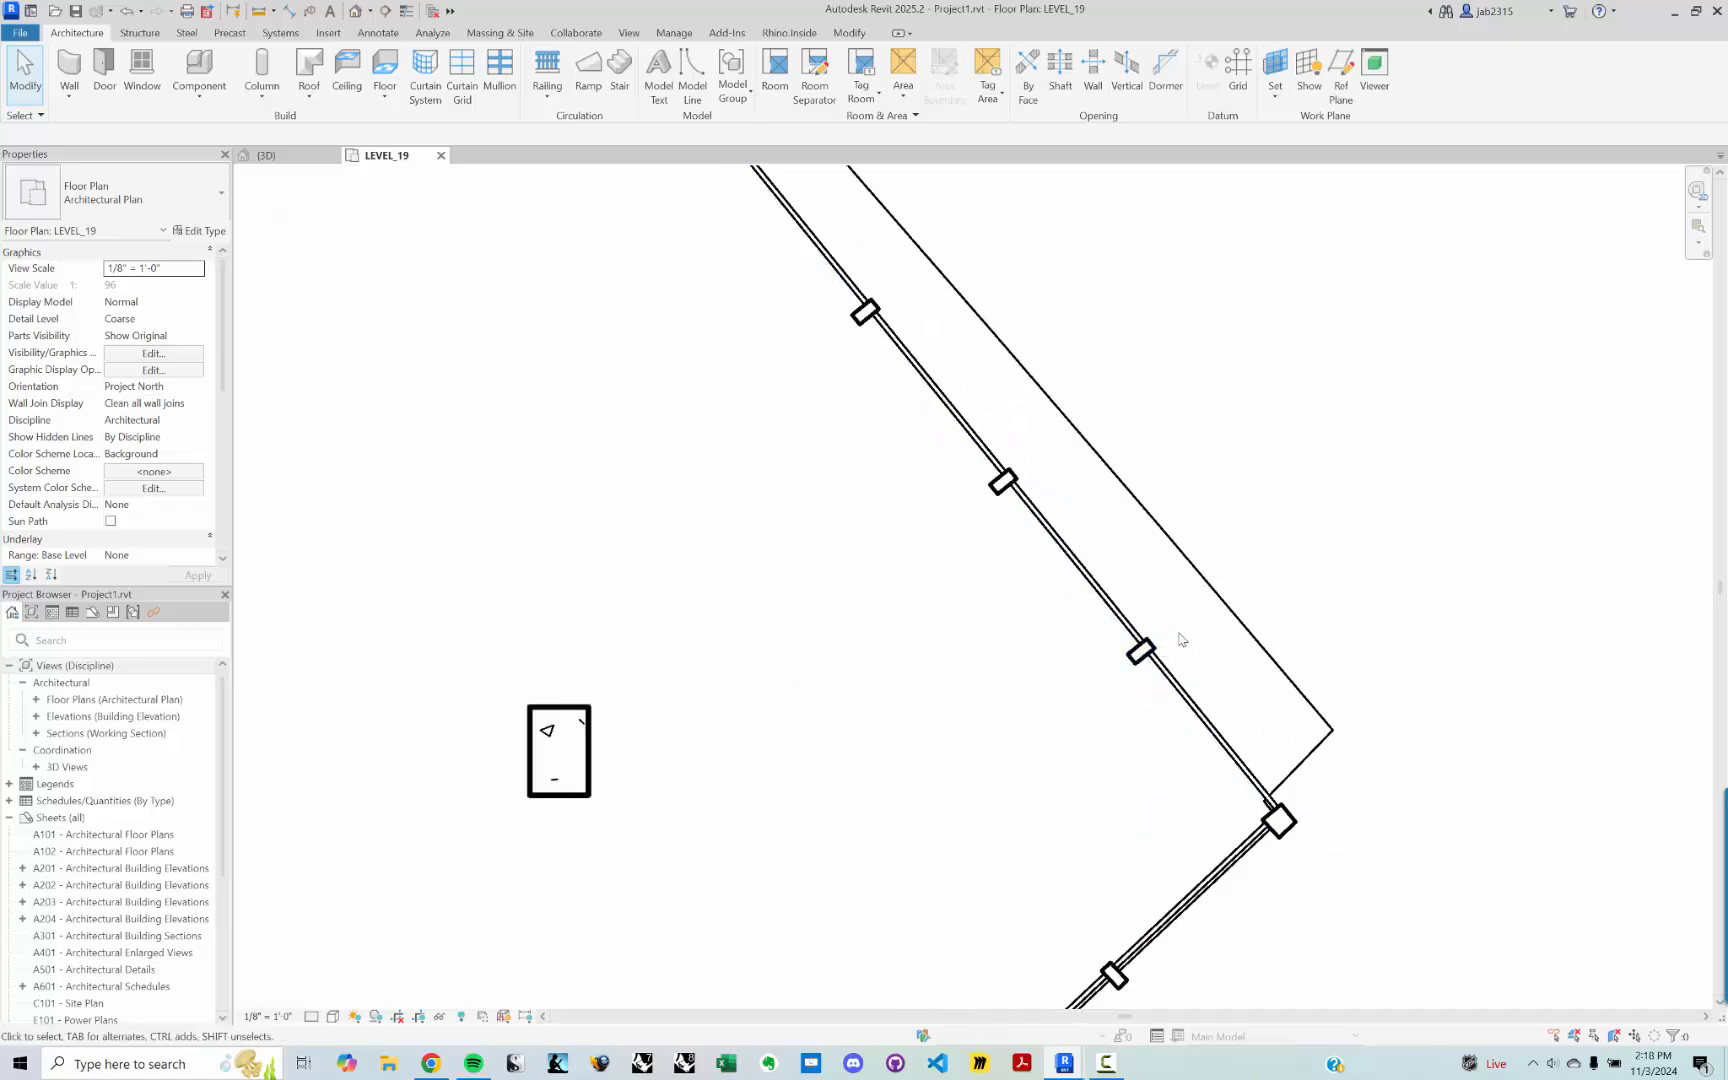
pyautogui.moveTo(1161, 648); pyautogui.dragTo(1157, 700, button='middle')
pyautogui.scroll(3, 980, 922)
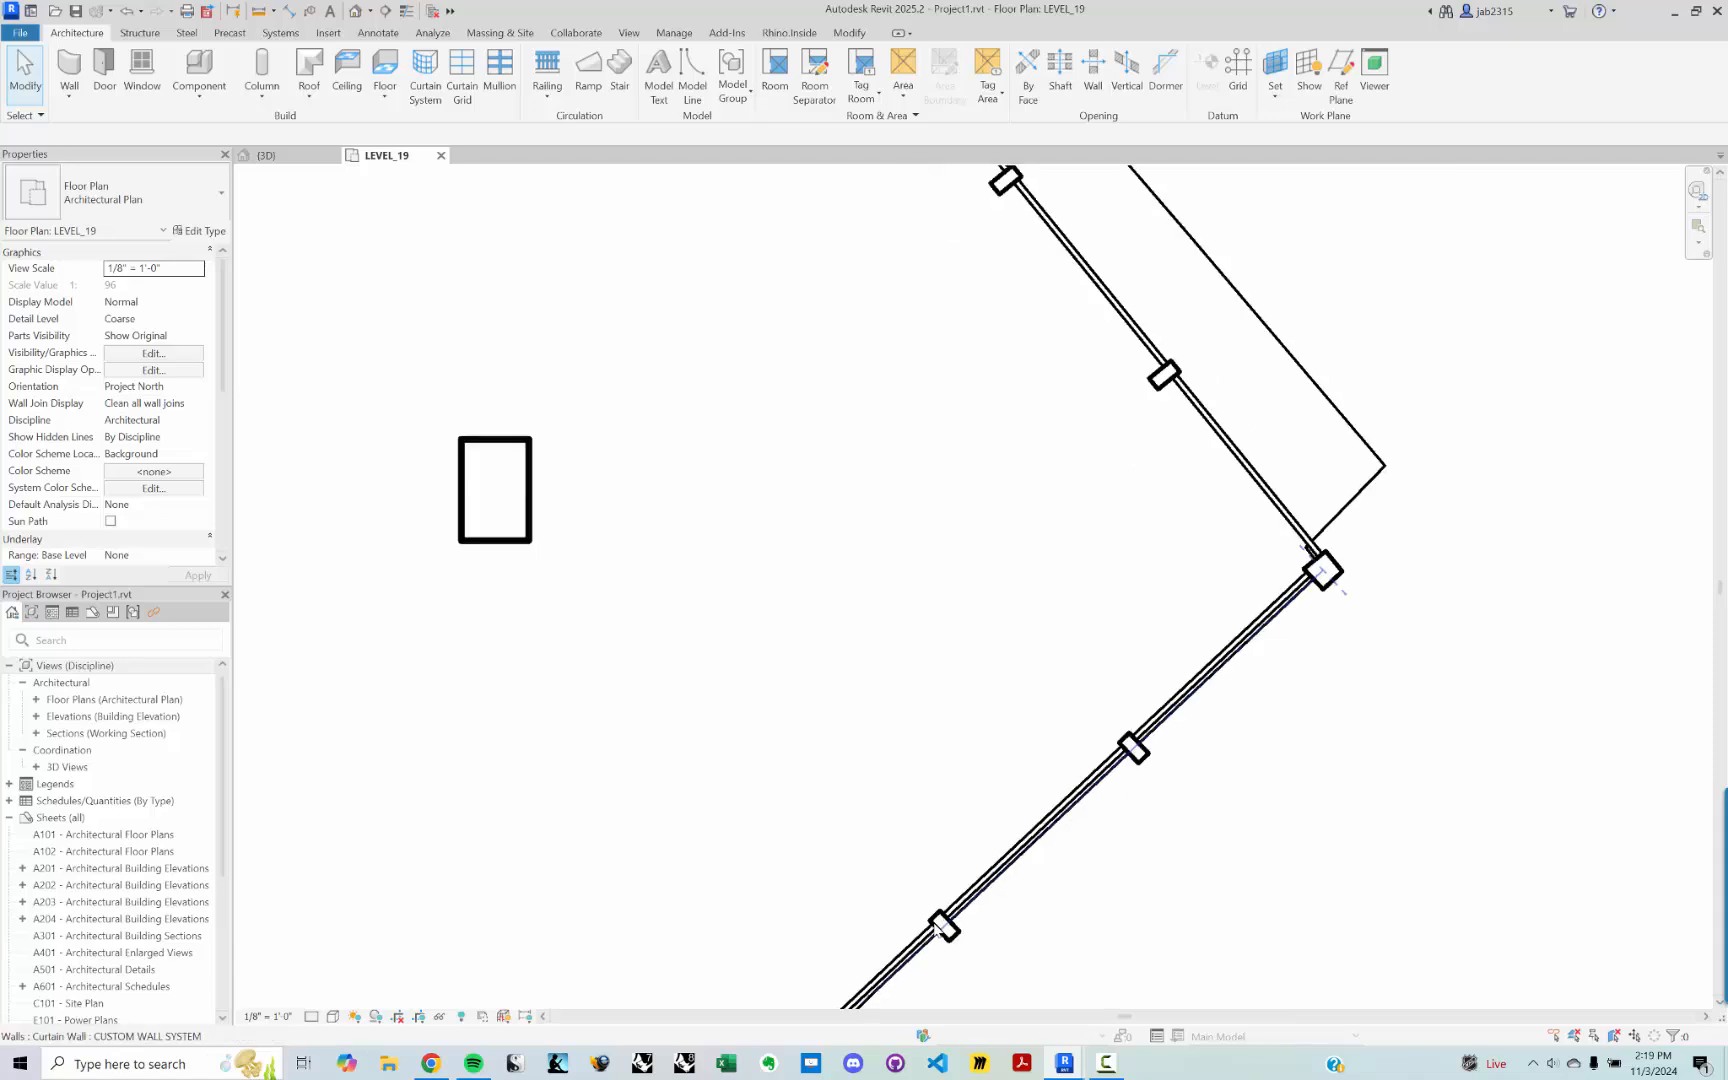
pyautogui.click(1195, 688)
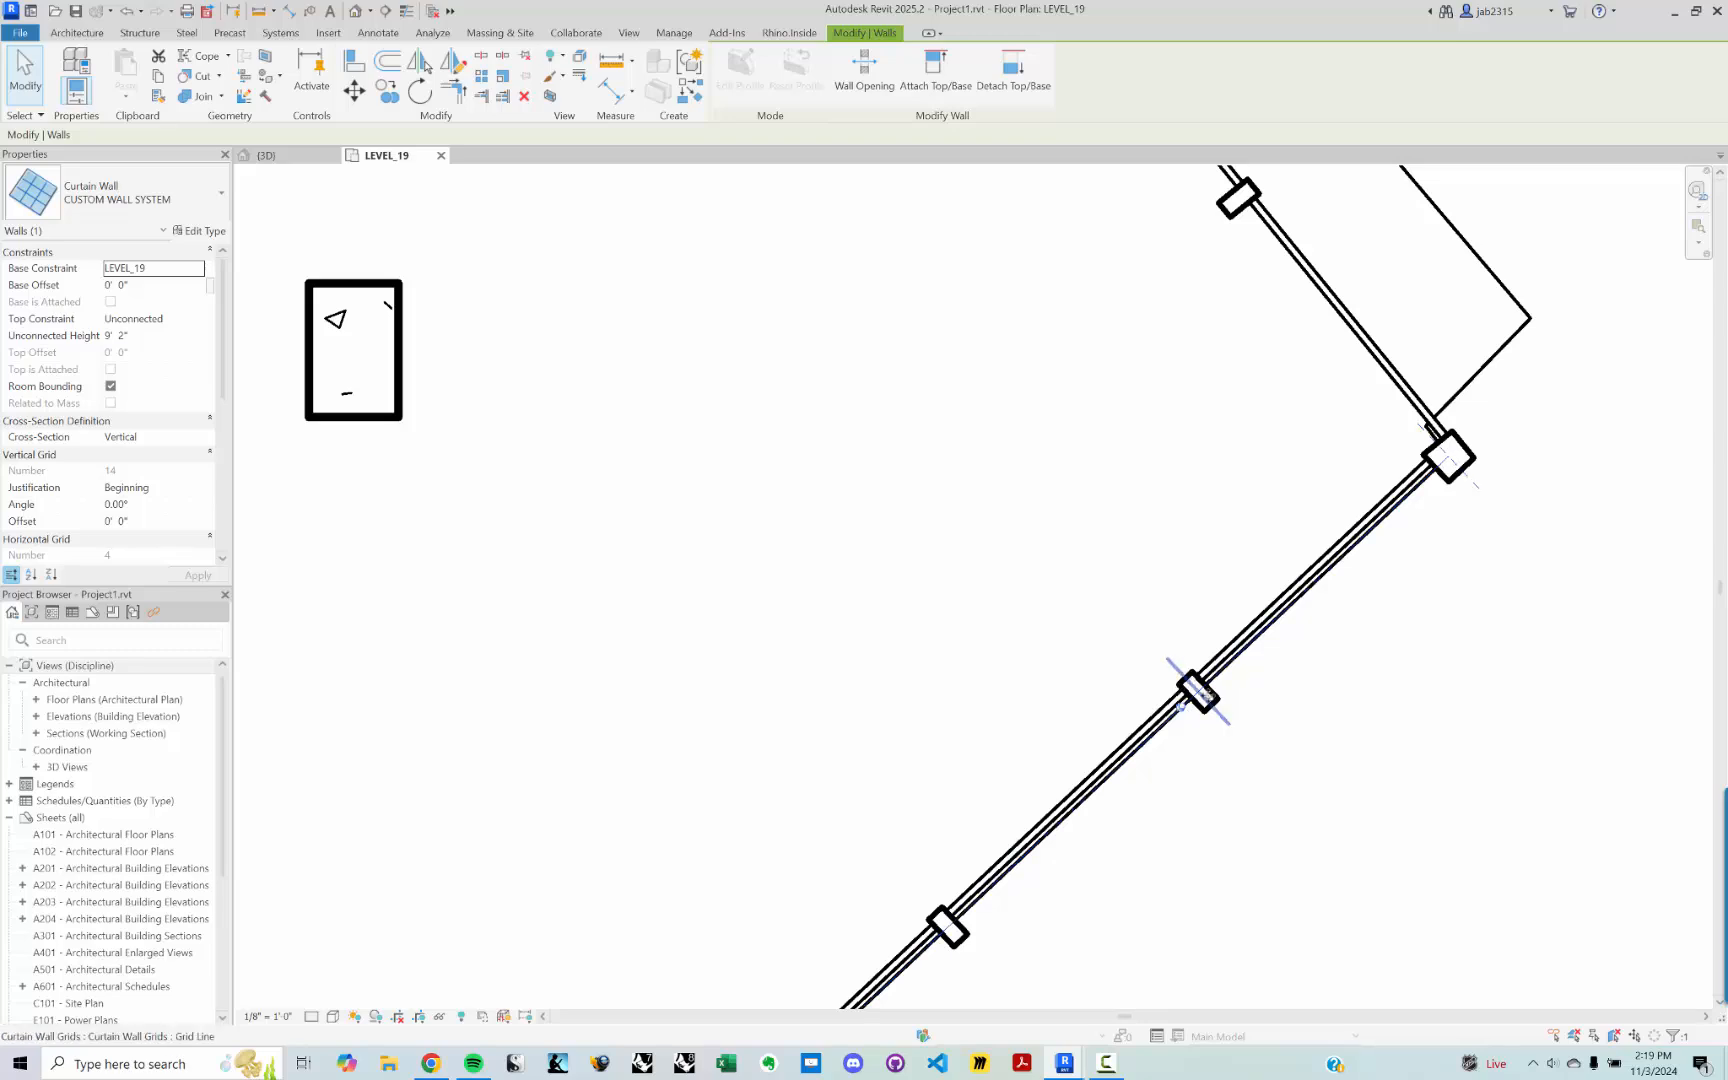
pyautogui.scroll(-1, 1199, 692)
pyautogui.scroll(-4, 1199, 692)
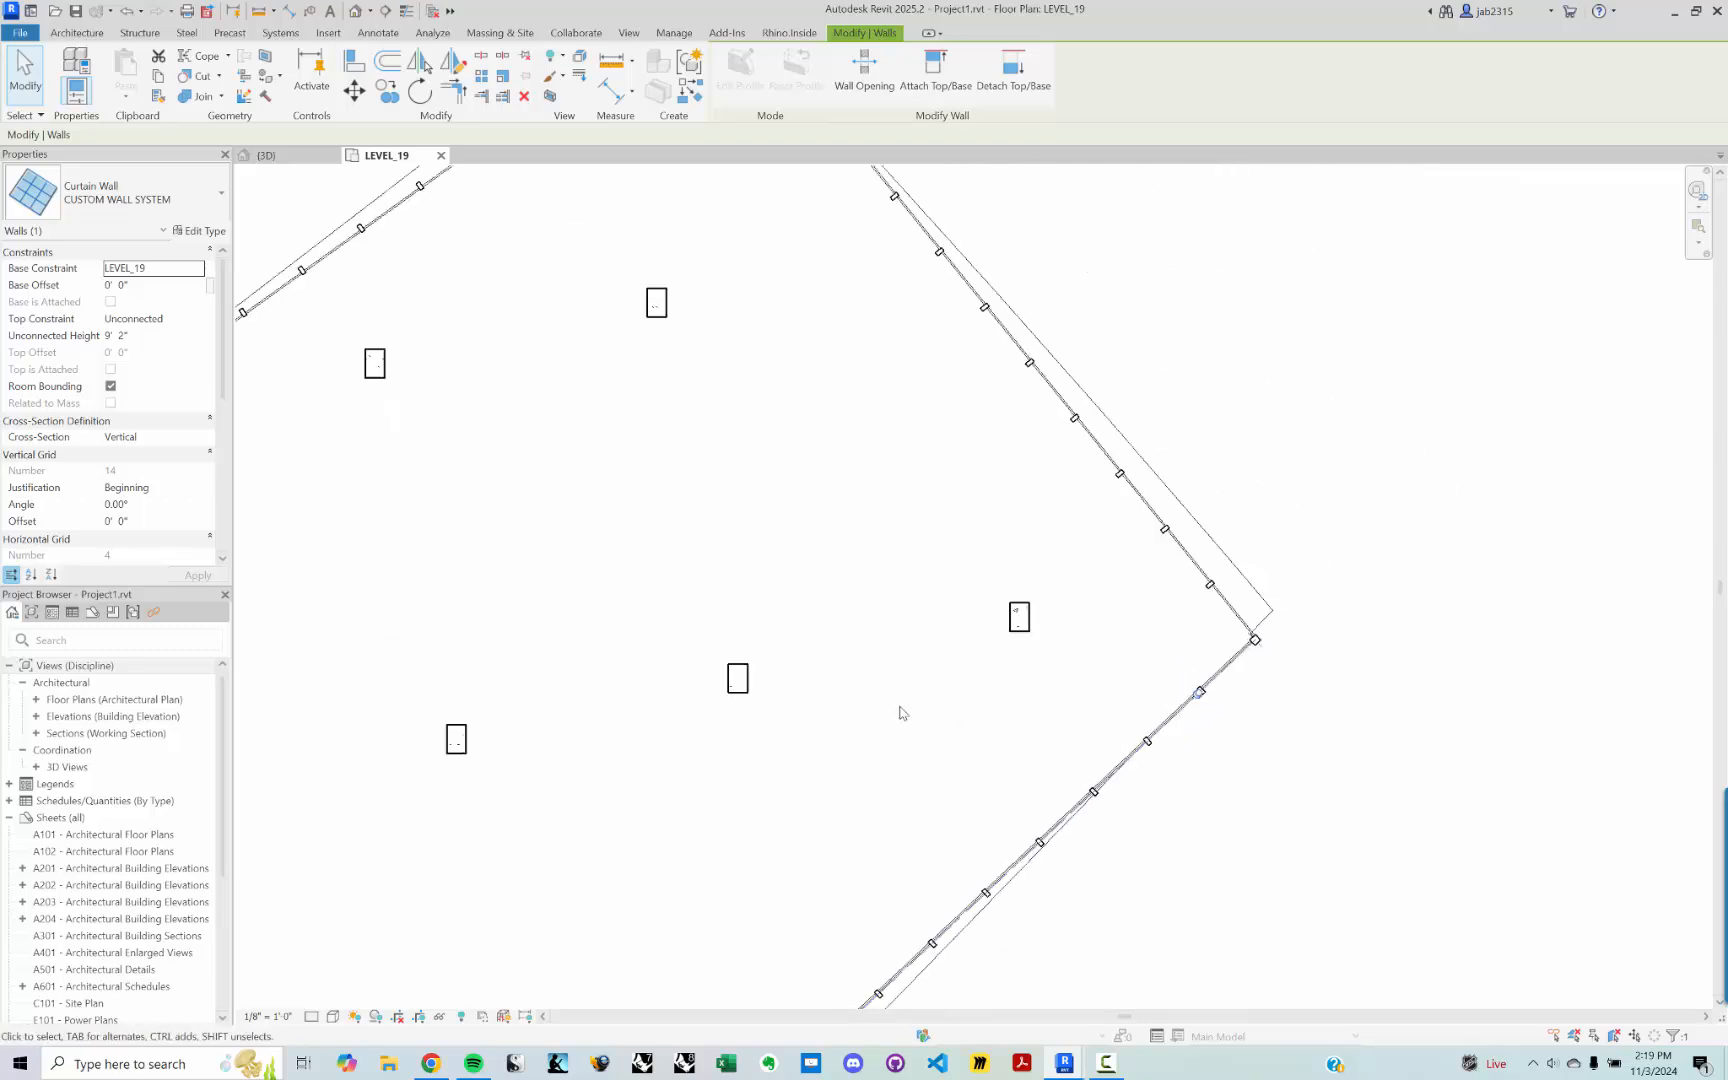
pyautogui.click(1364, 486)
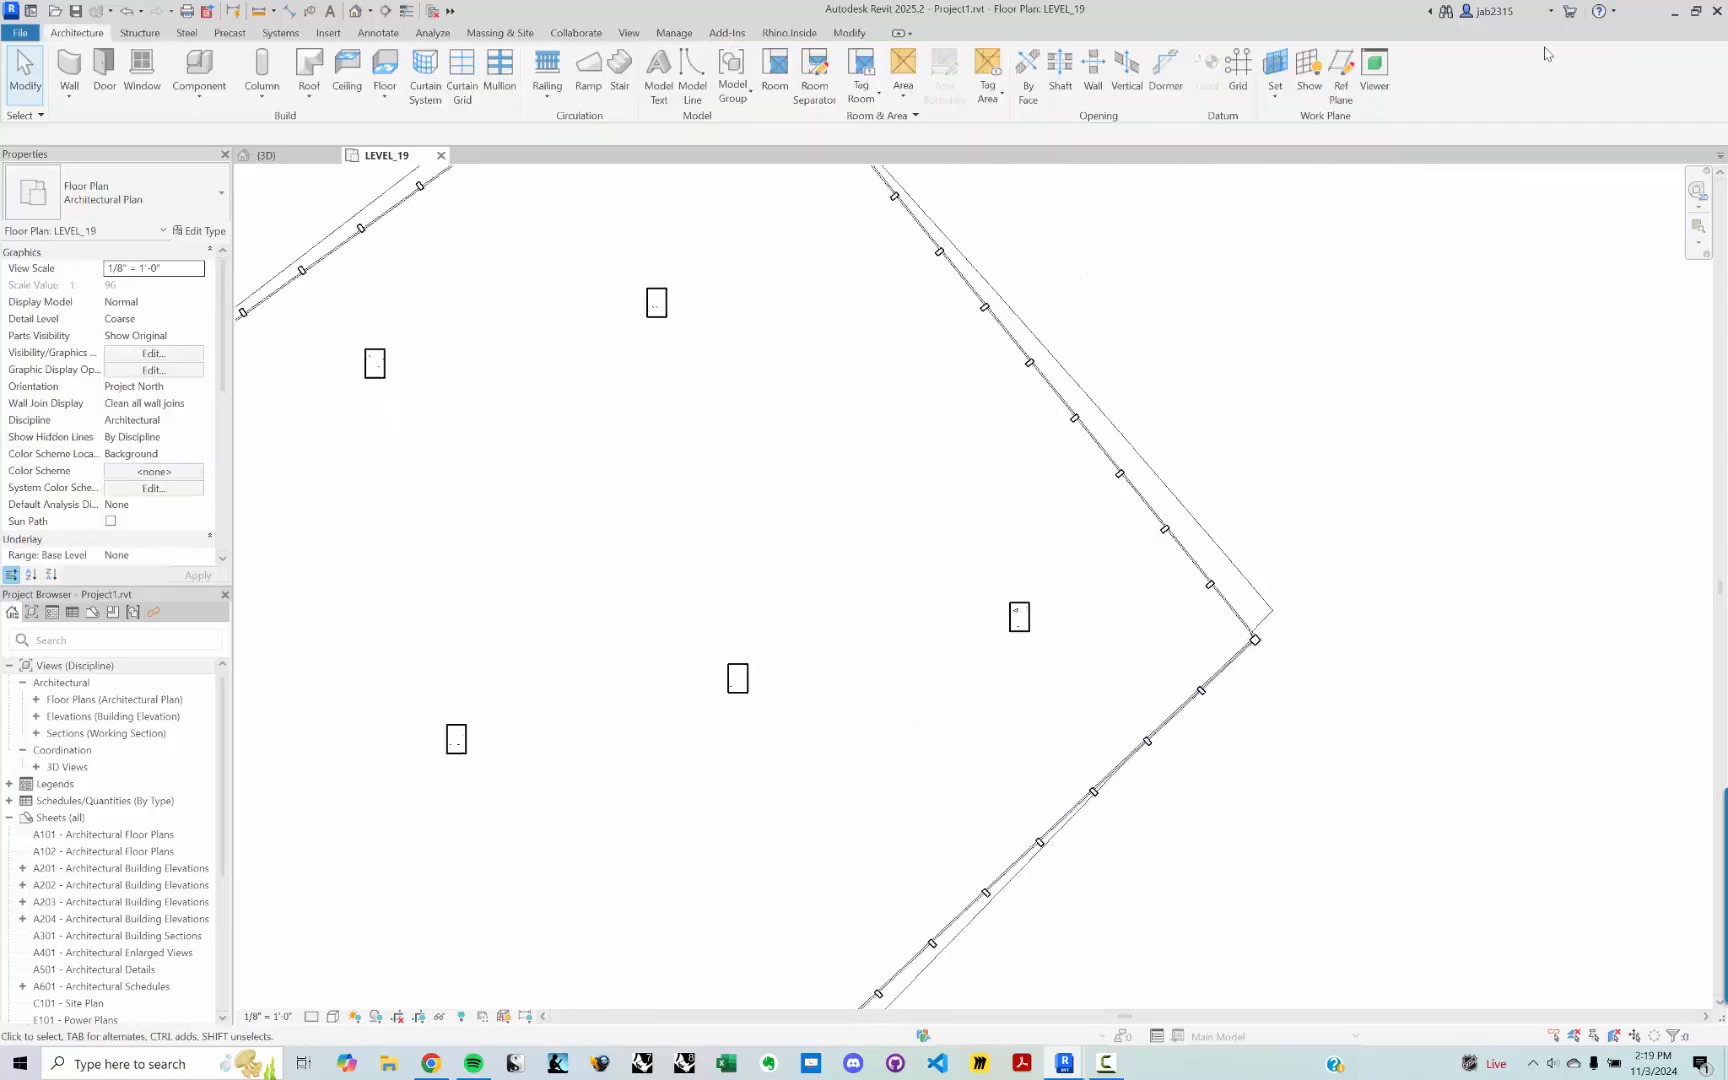
# Step: Switch to Grasshopper, add a Boolean Toggle set to True and connect it to the C-Wall component's F input
pyautogui.click(1675, 12)
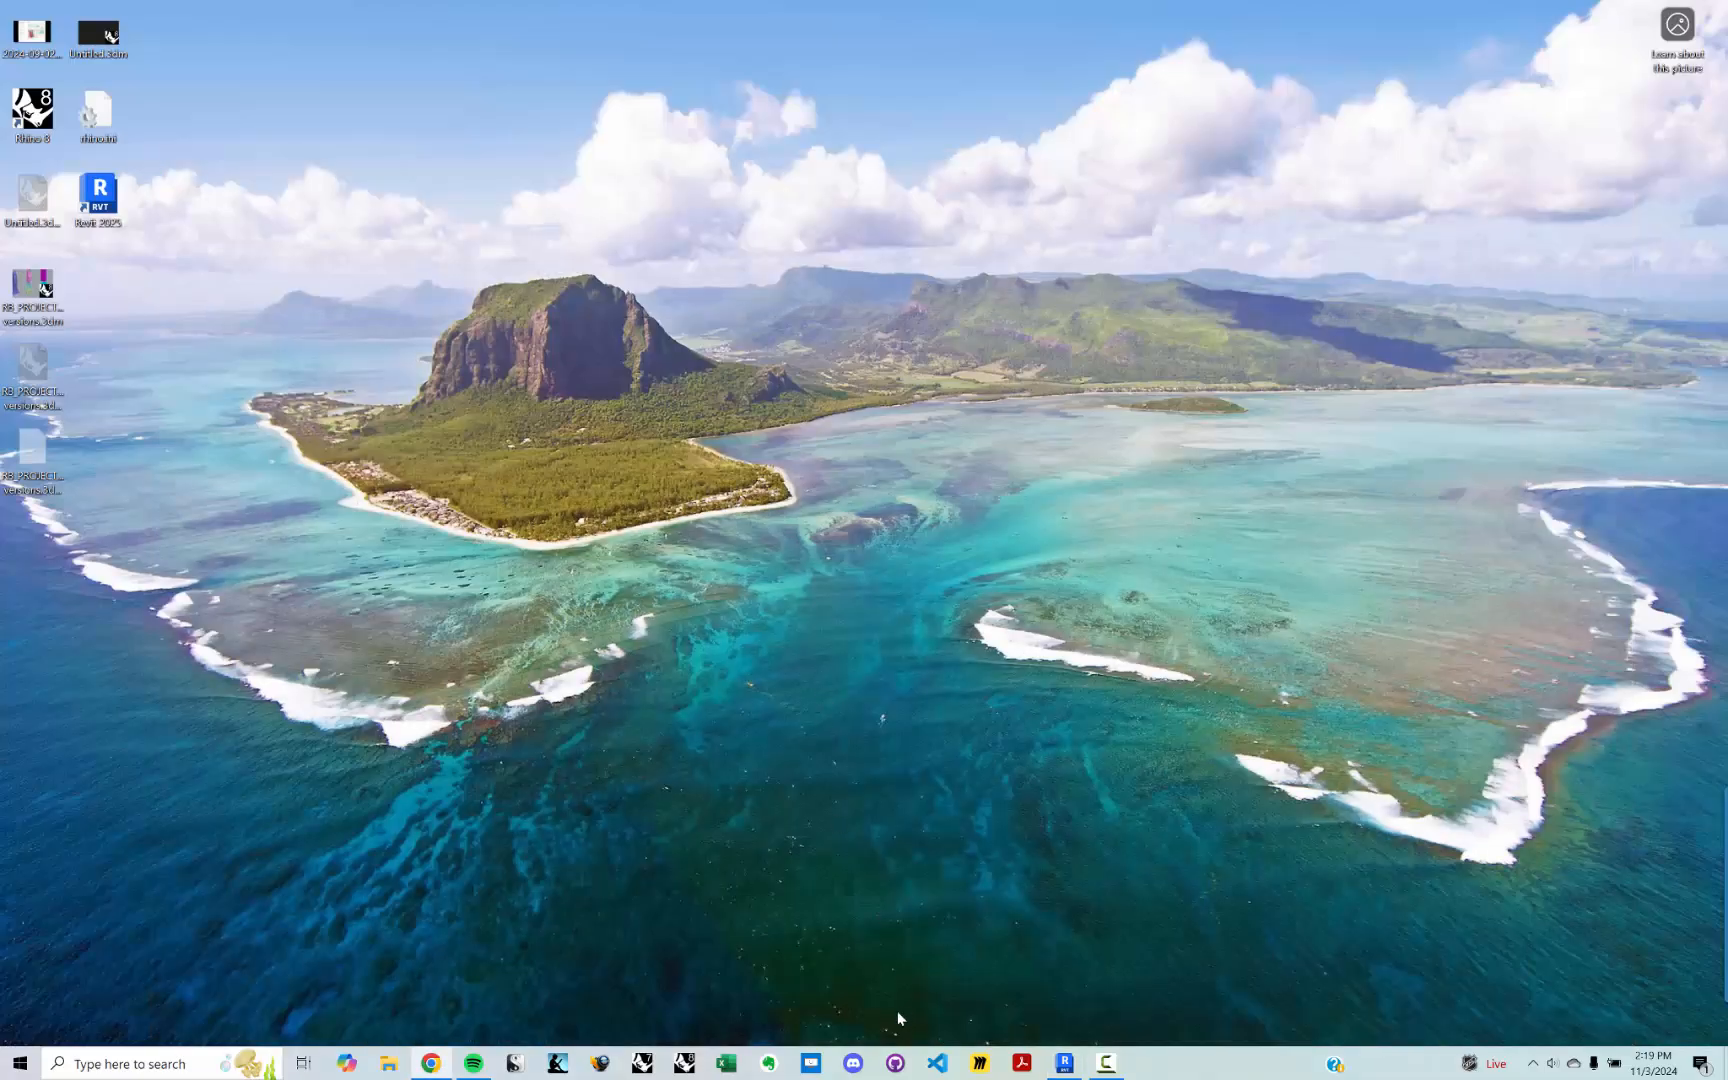
pyautogui.click(1063, 1062)
pyautogui.rightClick(923, 598)
pyautogui.press('Escape')
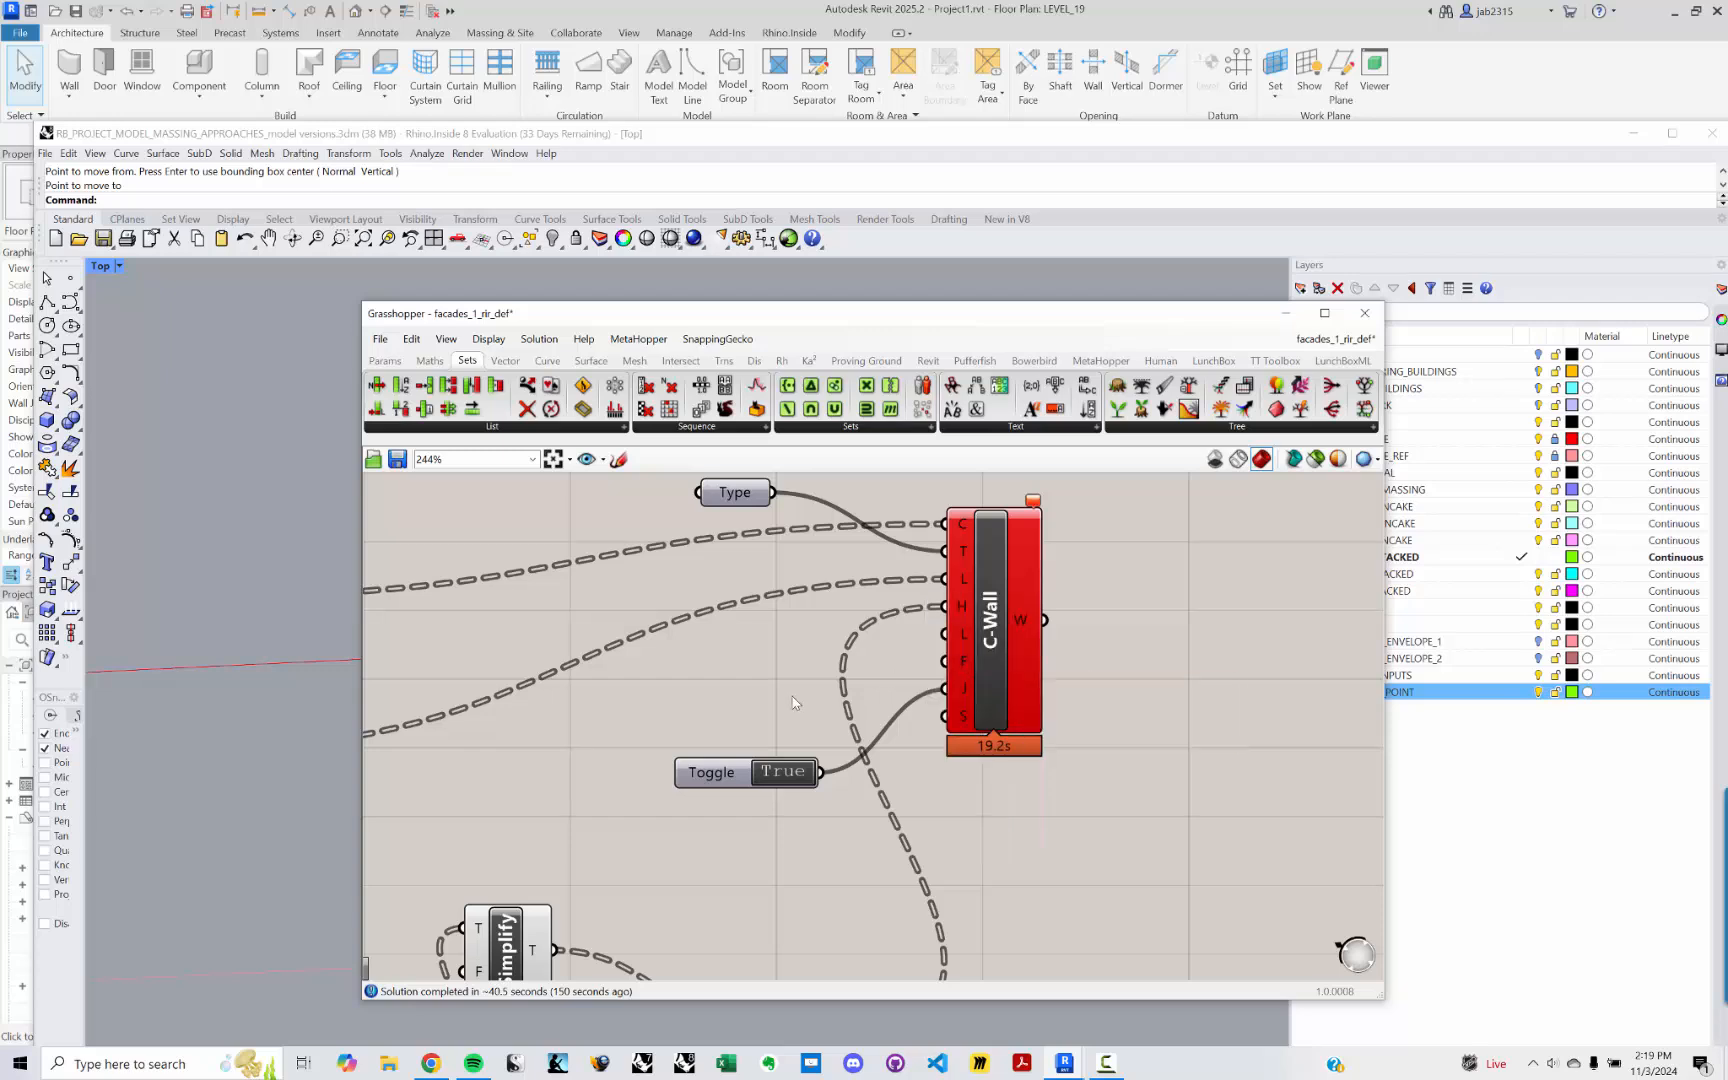
pyautogui.doubleClick(716, 678)
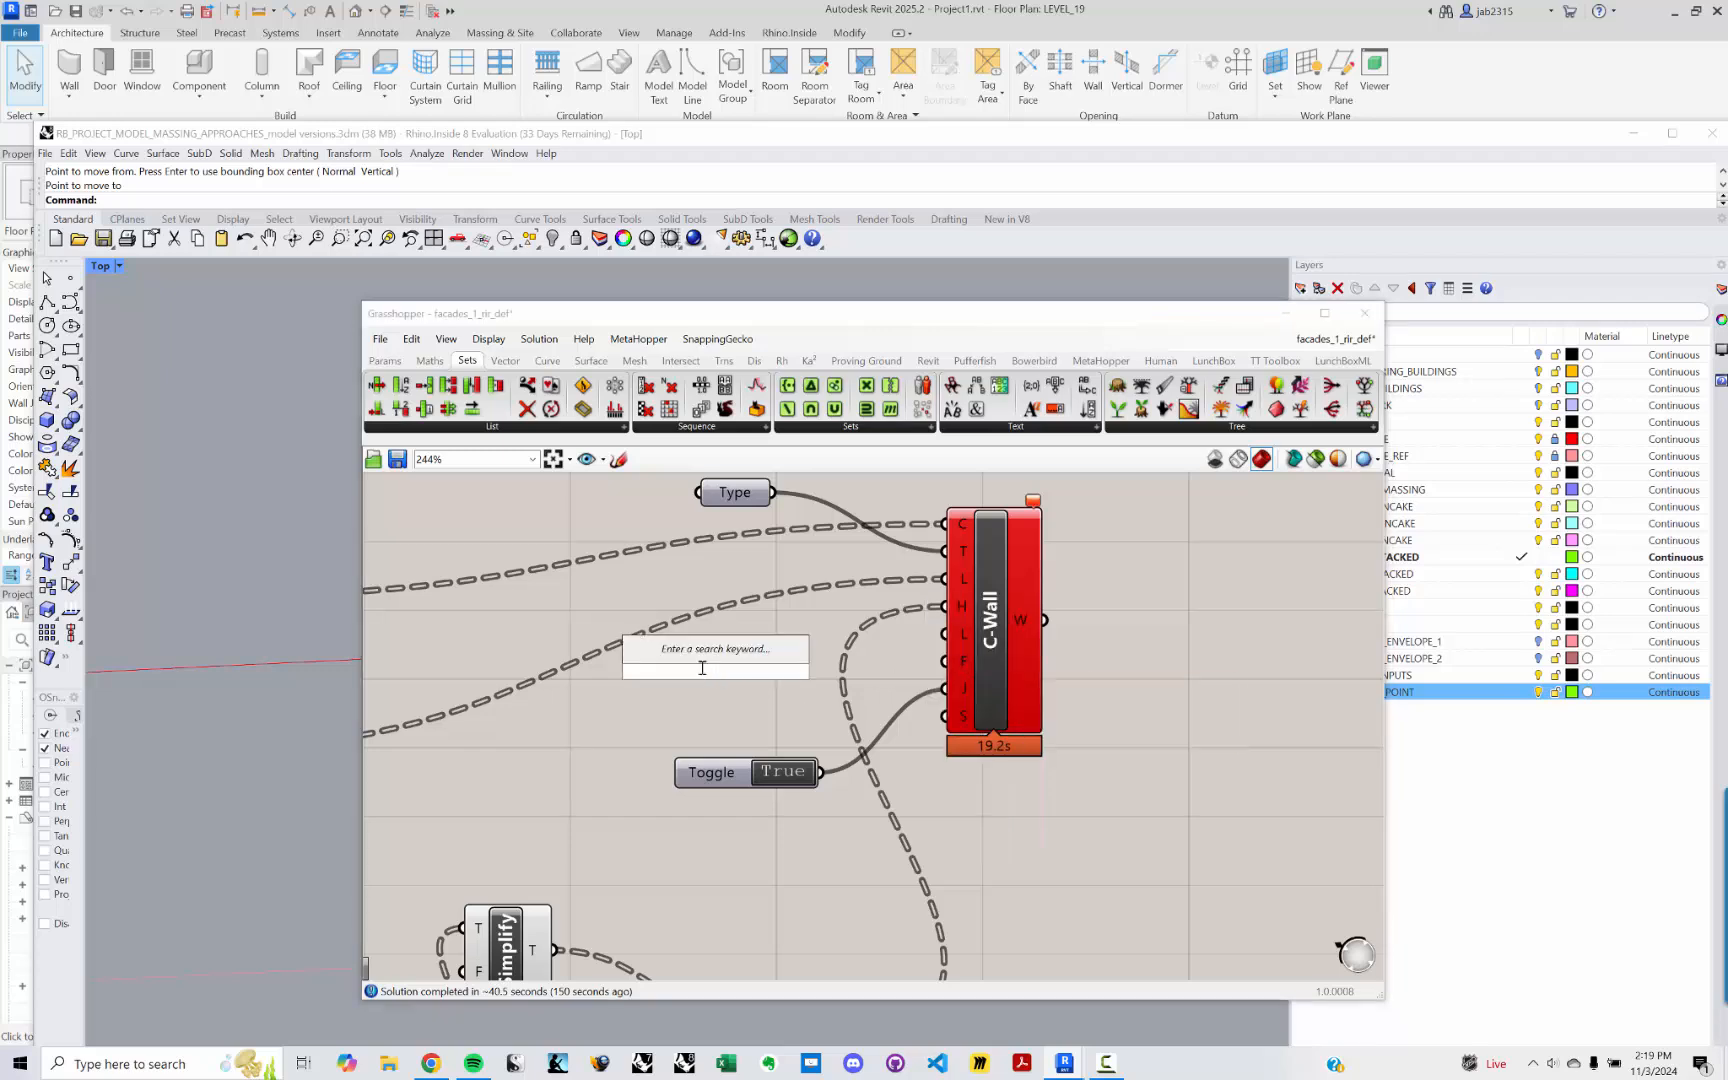
pyautogui.write('toggle')
pyautogui.press('Return')
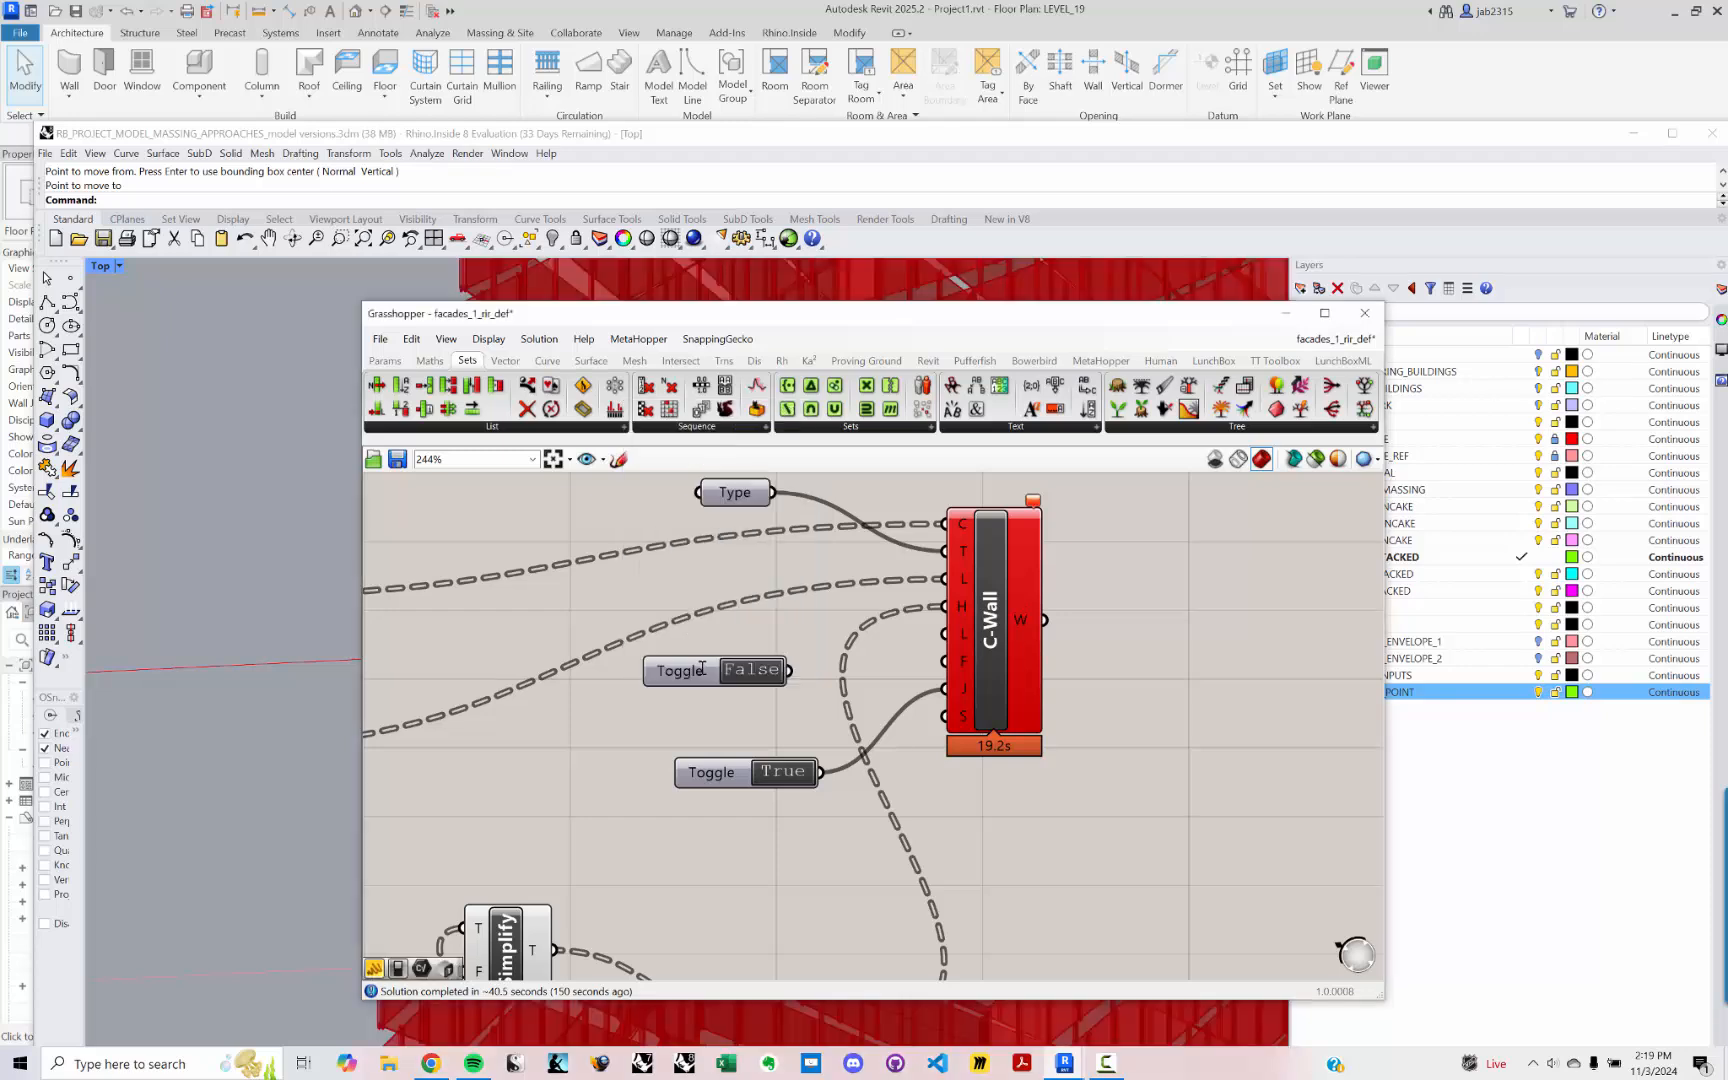
pyautogui.click(772, 678)
pyautogui.moveTo(795, 671); pyautogui.dragTo(915, 667)
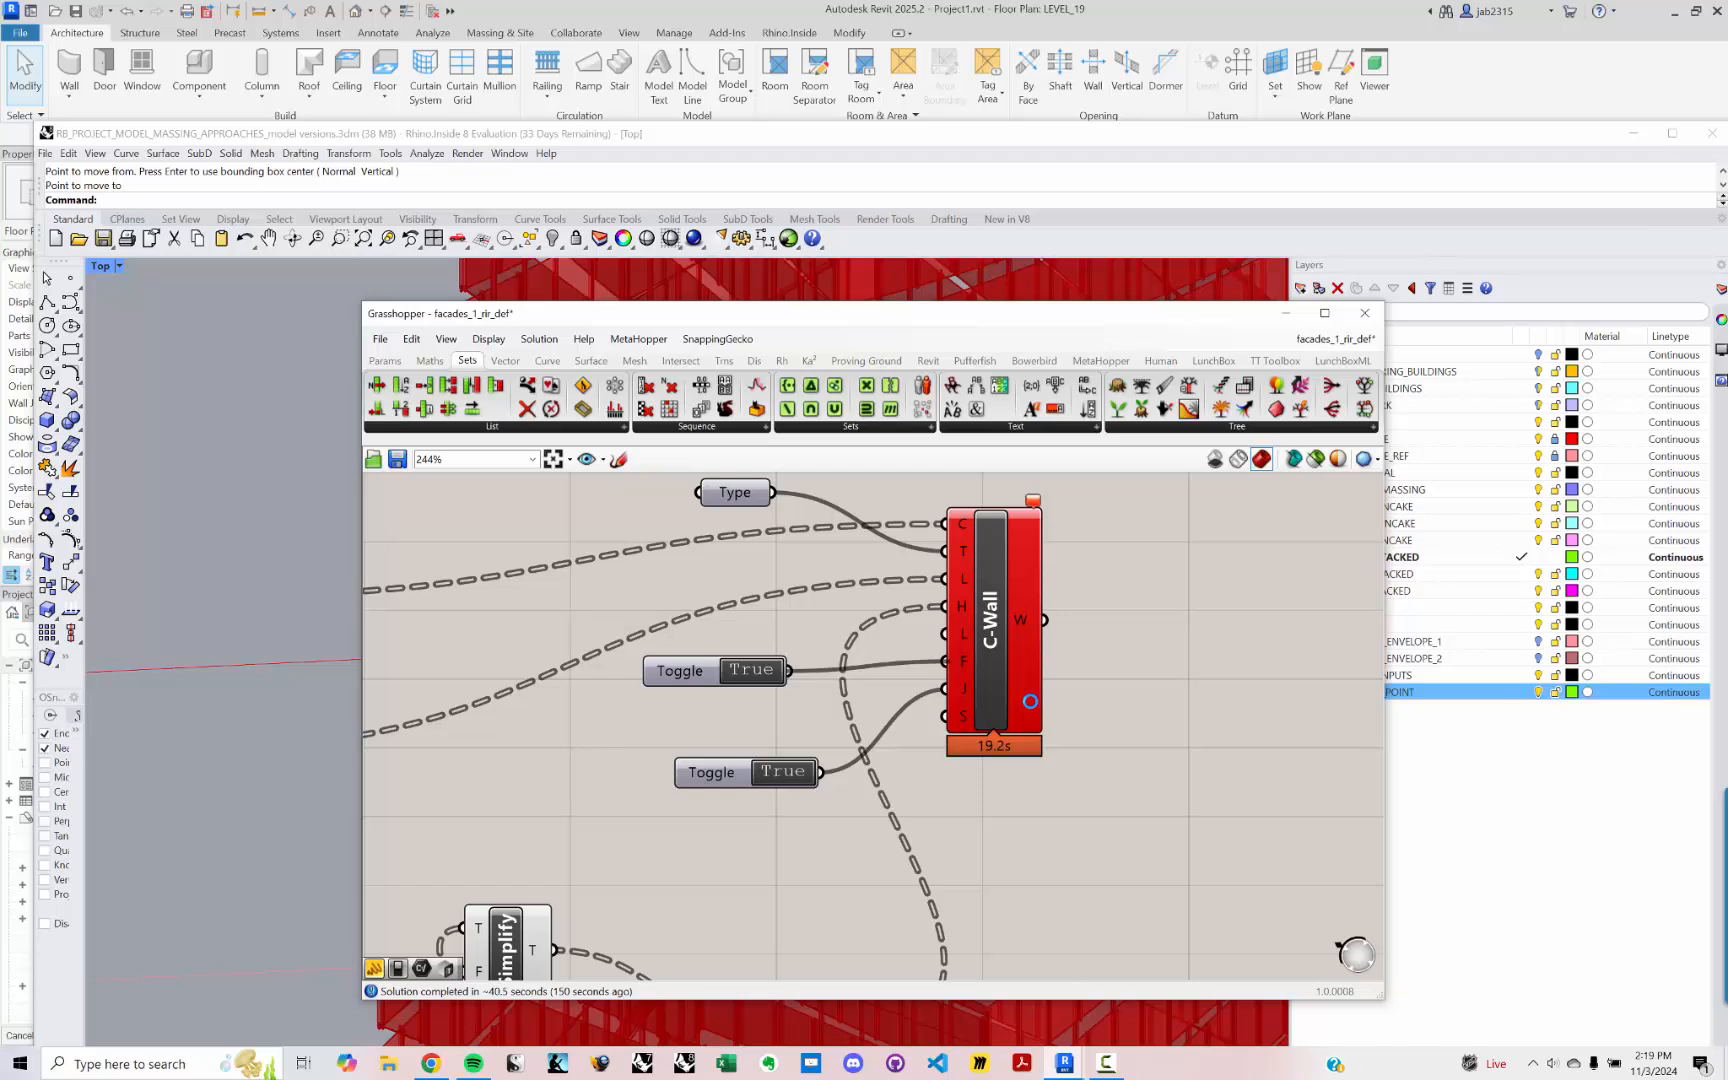
# Step: Return to Revit's LEVEL_19 plan and examine the regenerated curtain walls, their corner mullions and their alignment with the slab edge
pyautogui.click(1122, 1064)
pyautogui.click(657, 488)
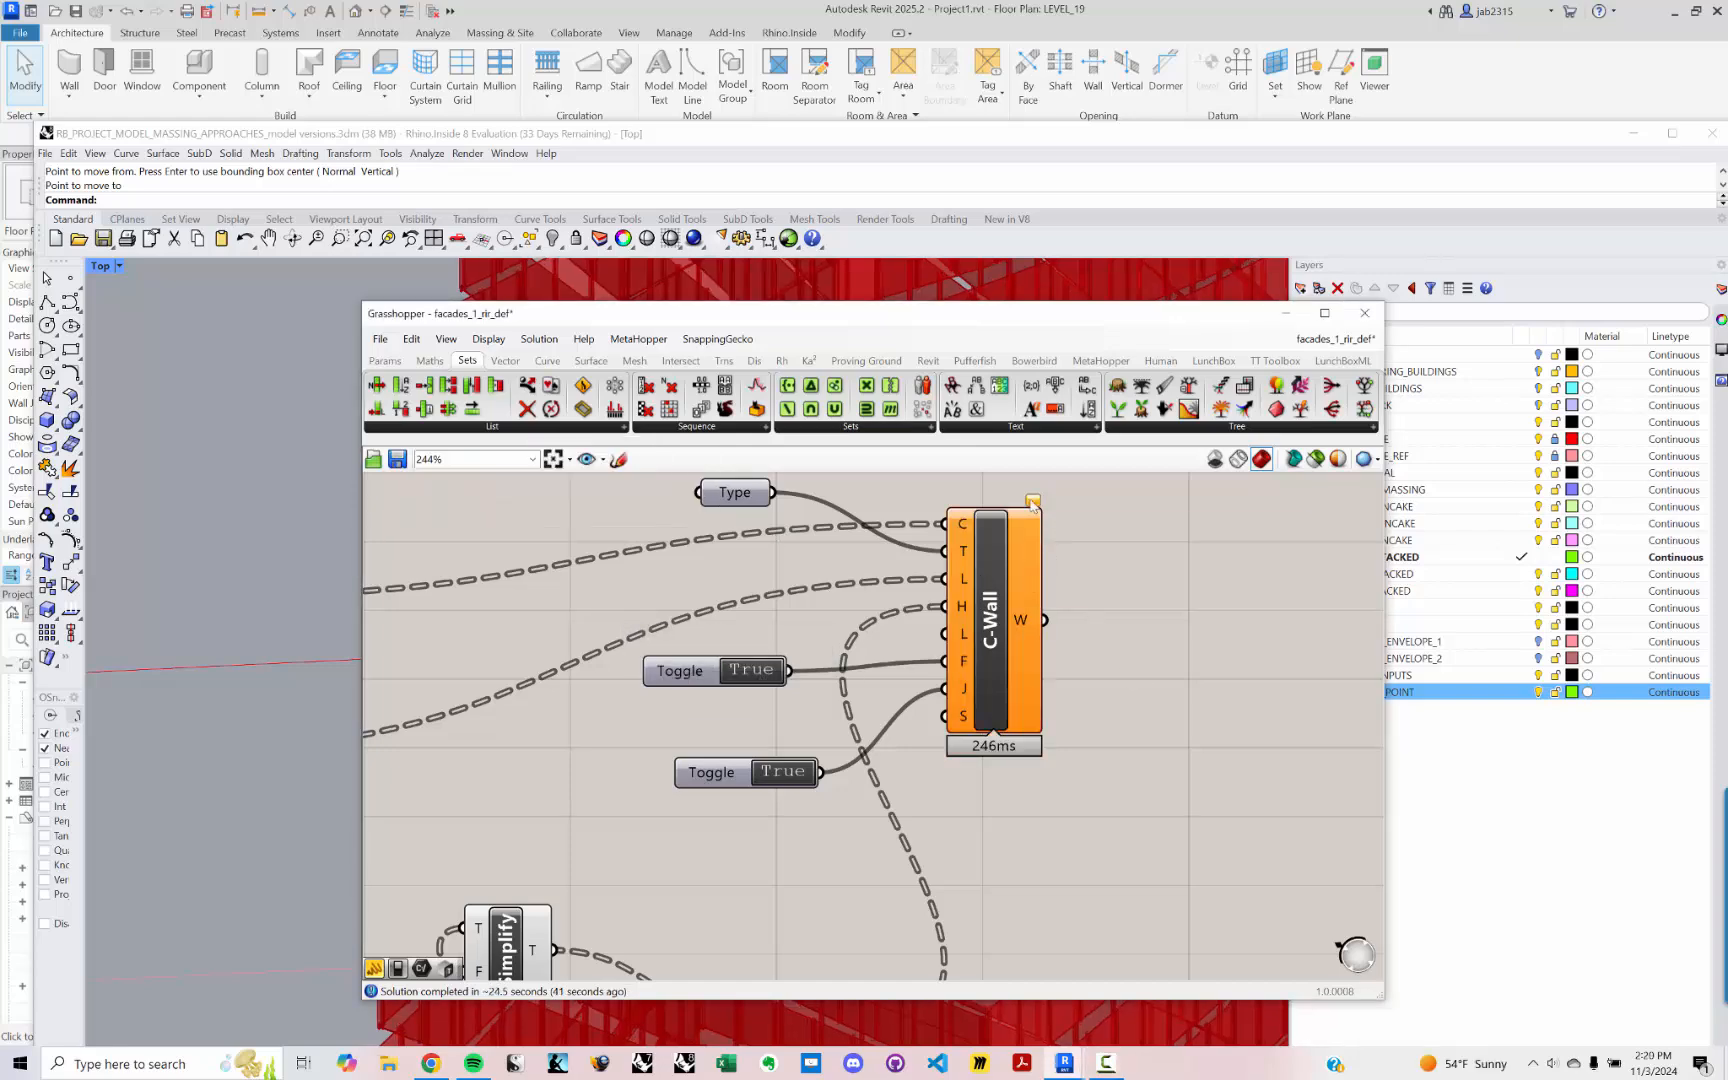
pyautogui.click(1285, 313)
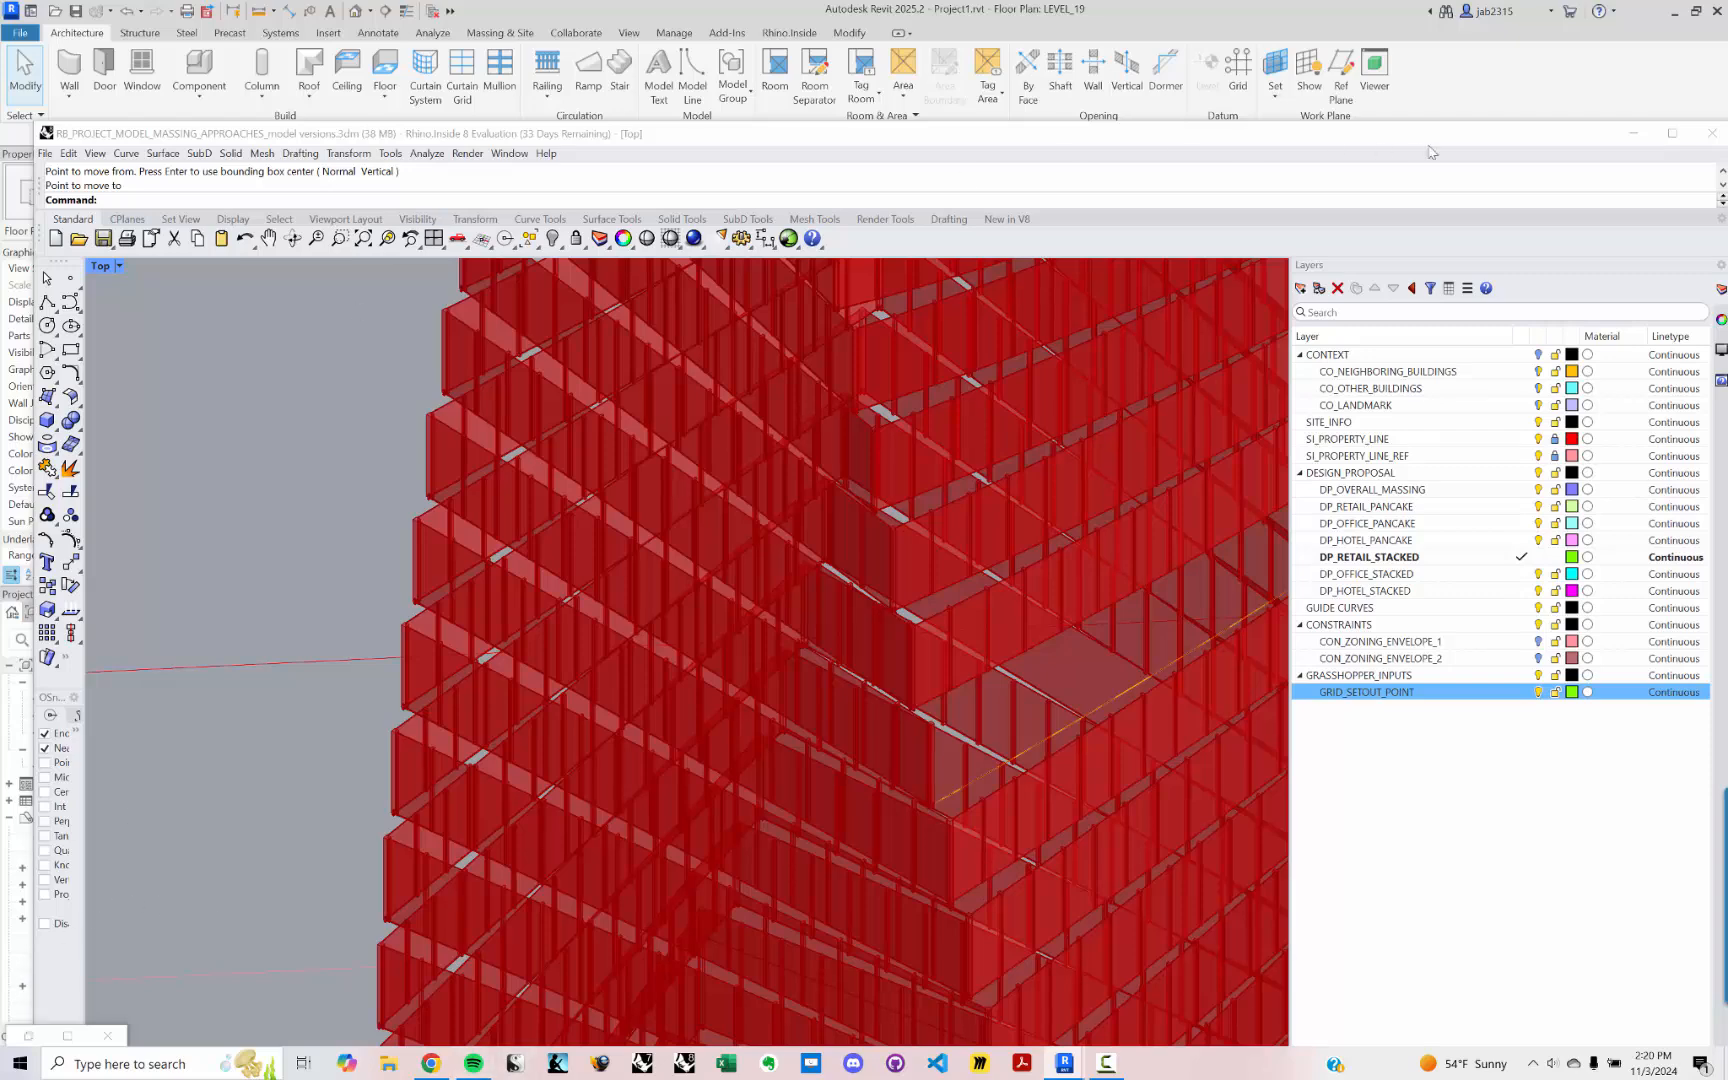
pyautogui.click(1633, 133)
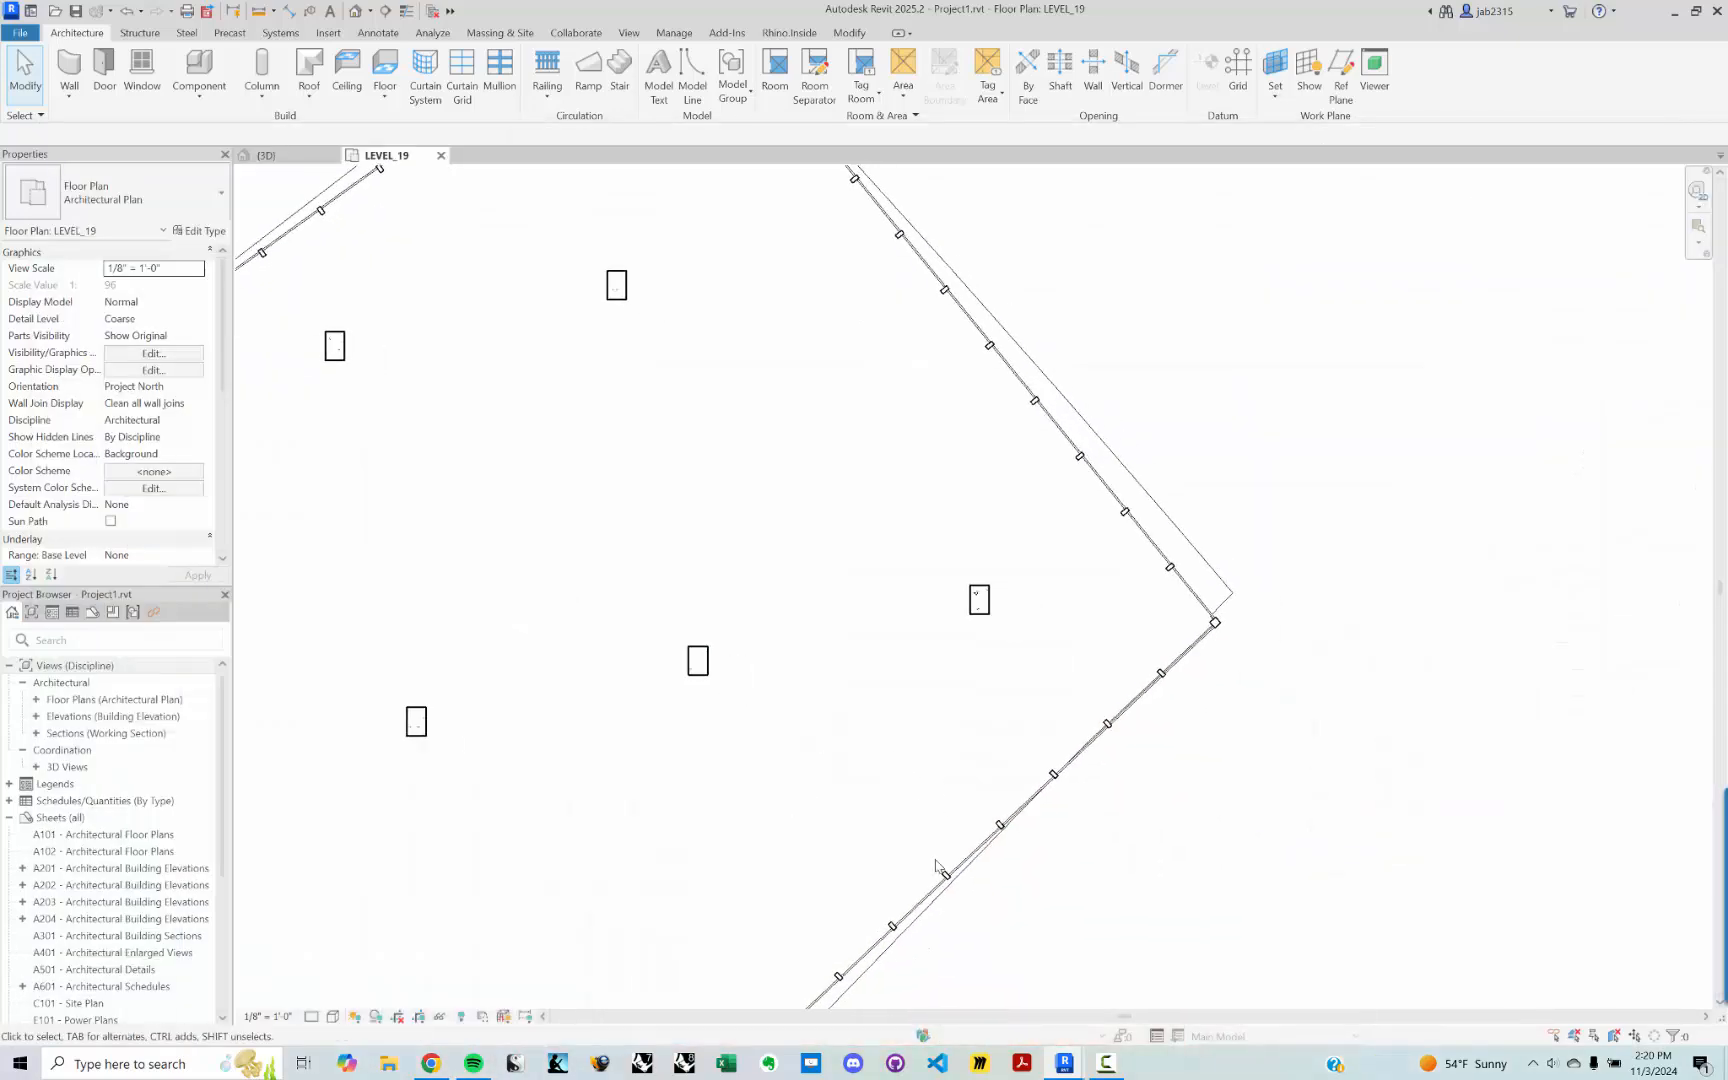
pyautogui.click(938, 868)
pyautogui.scroll(2, 1049, 733)
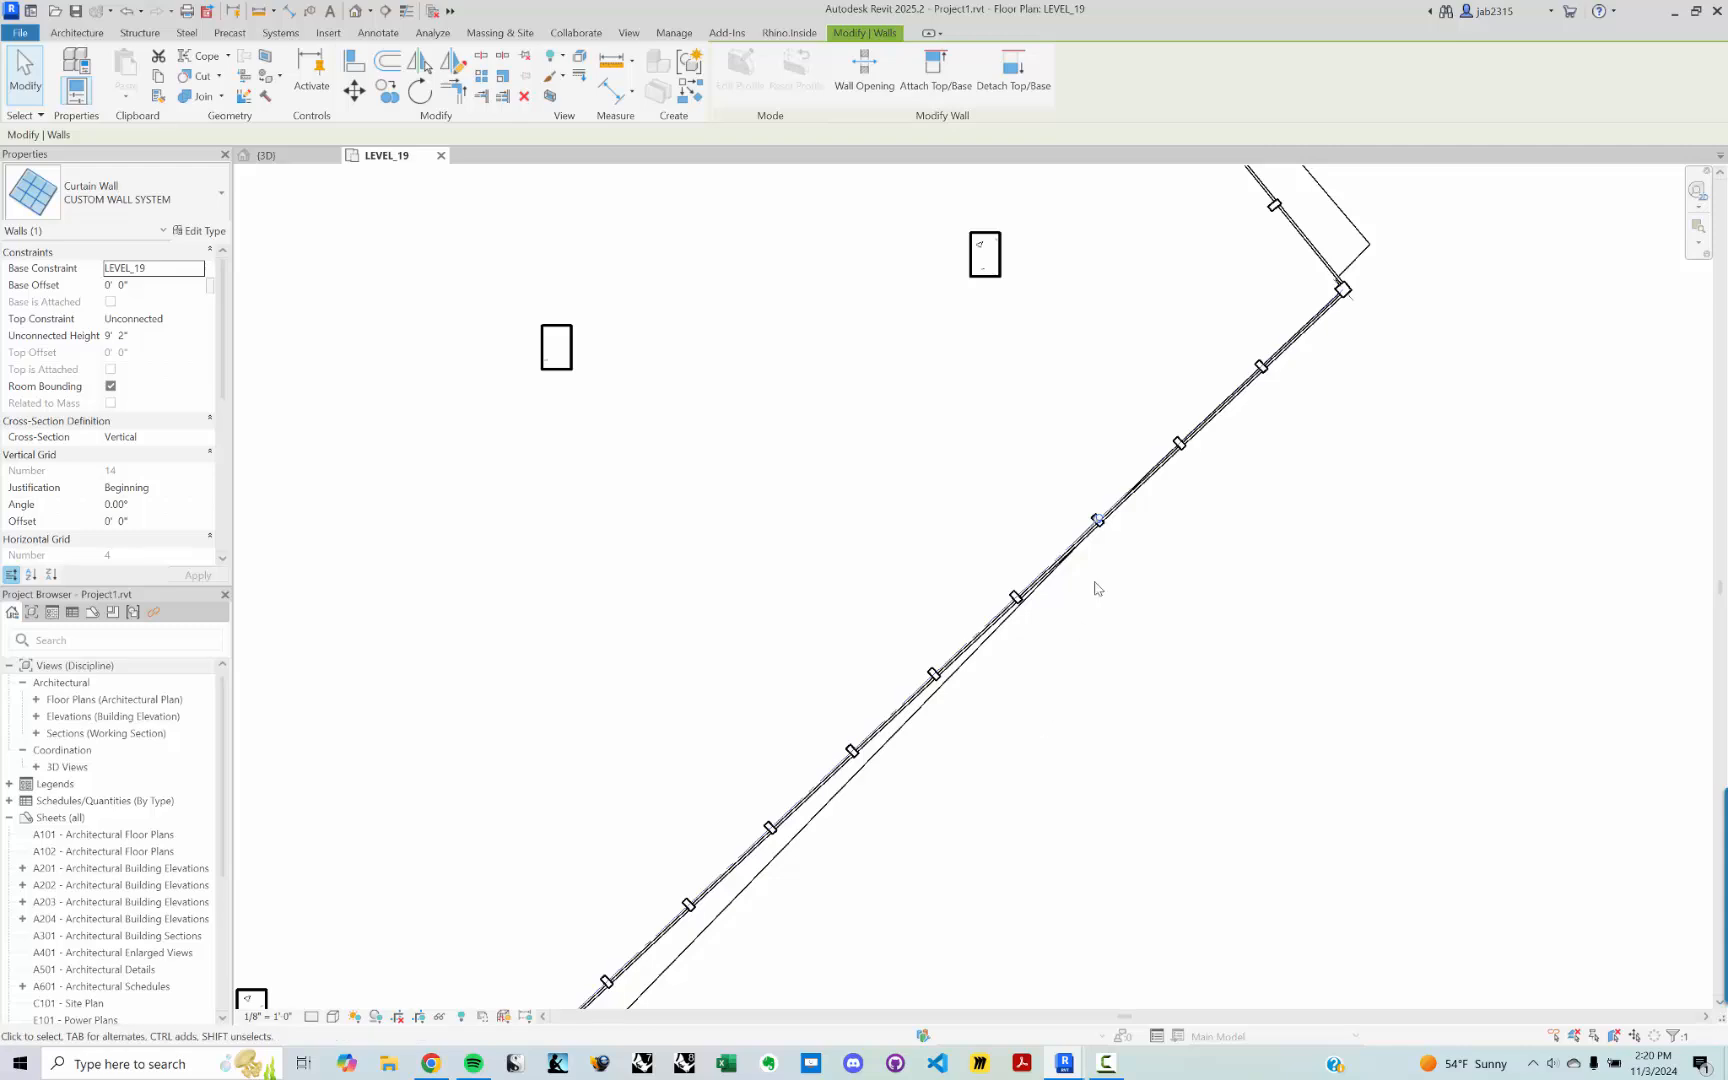
pyautogui.click(1523, 328)
pyautogui.scroll(-2, 1505, 345)
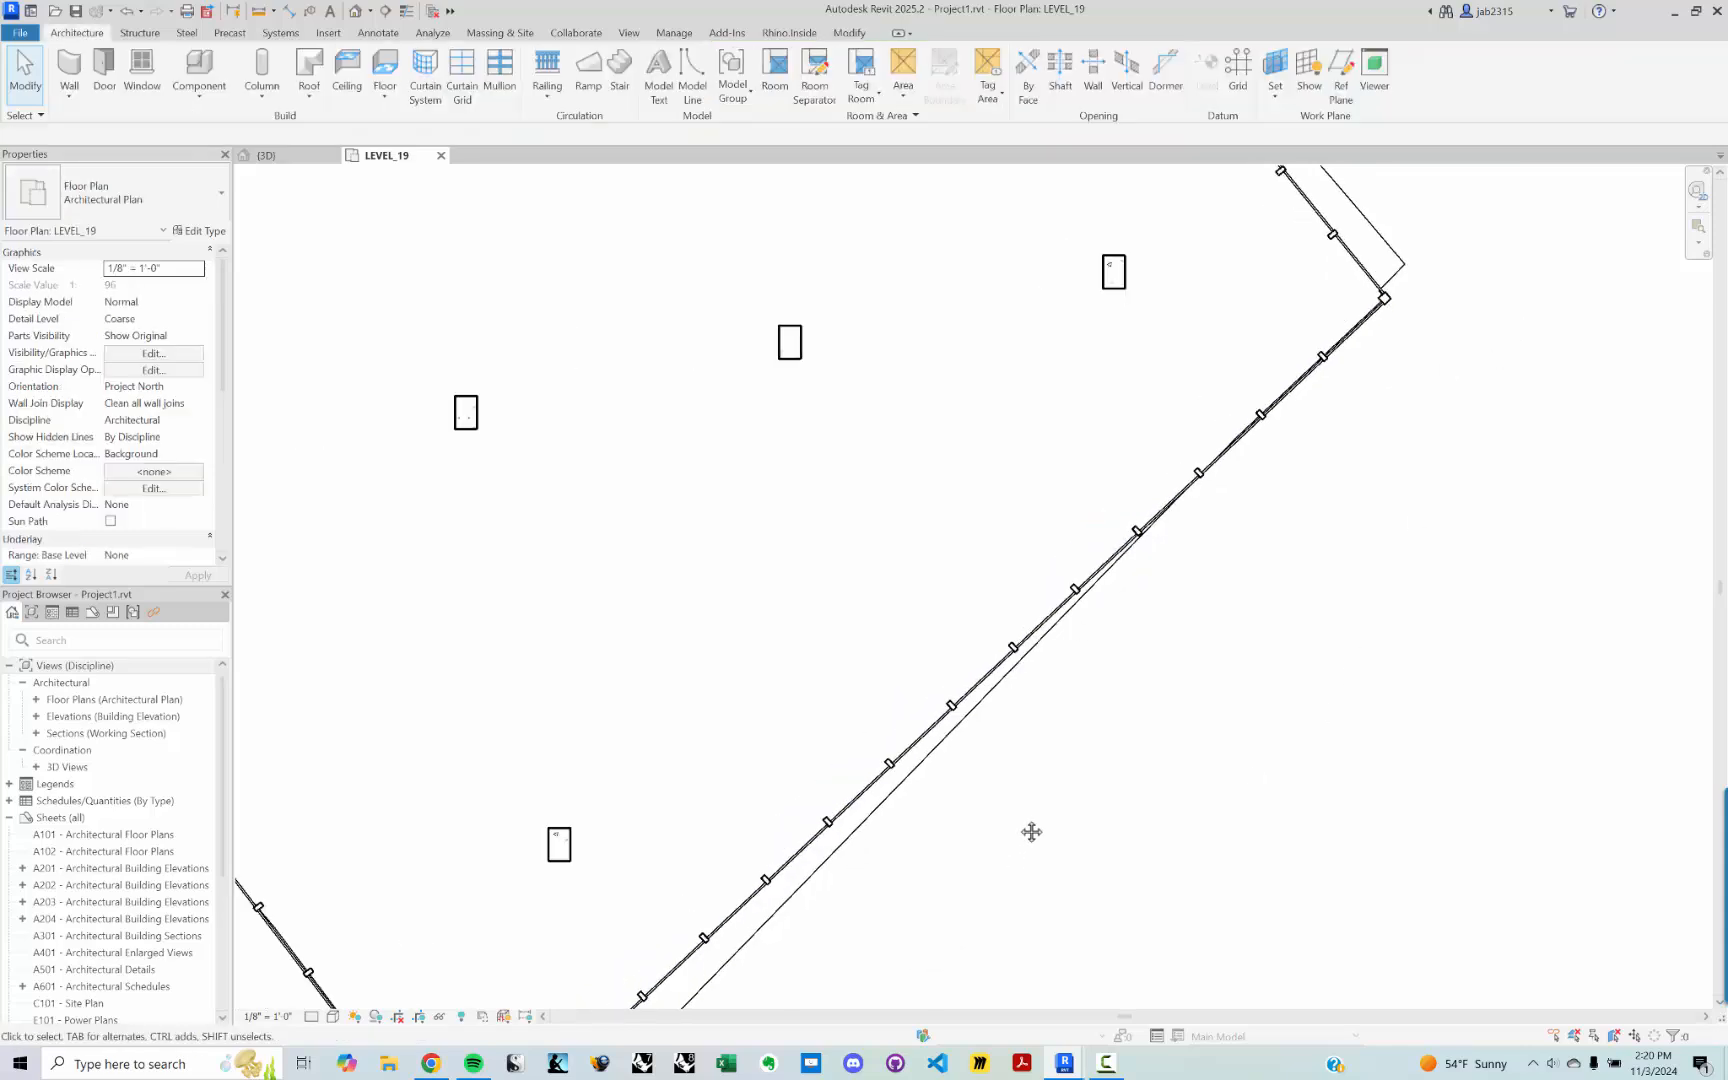
pyautogui.moveTo(1031, 832); pyautogui.dragTo(1182, 632, button='middle')
pyautogui.scroll(1, 538, 968)
pyautogui.scroll(-1, 780, 873)
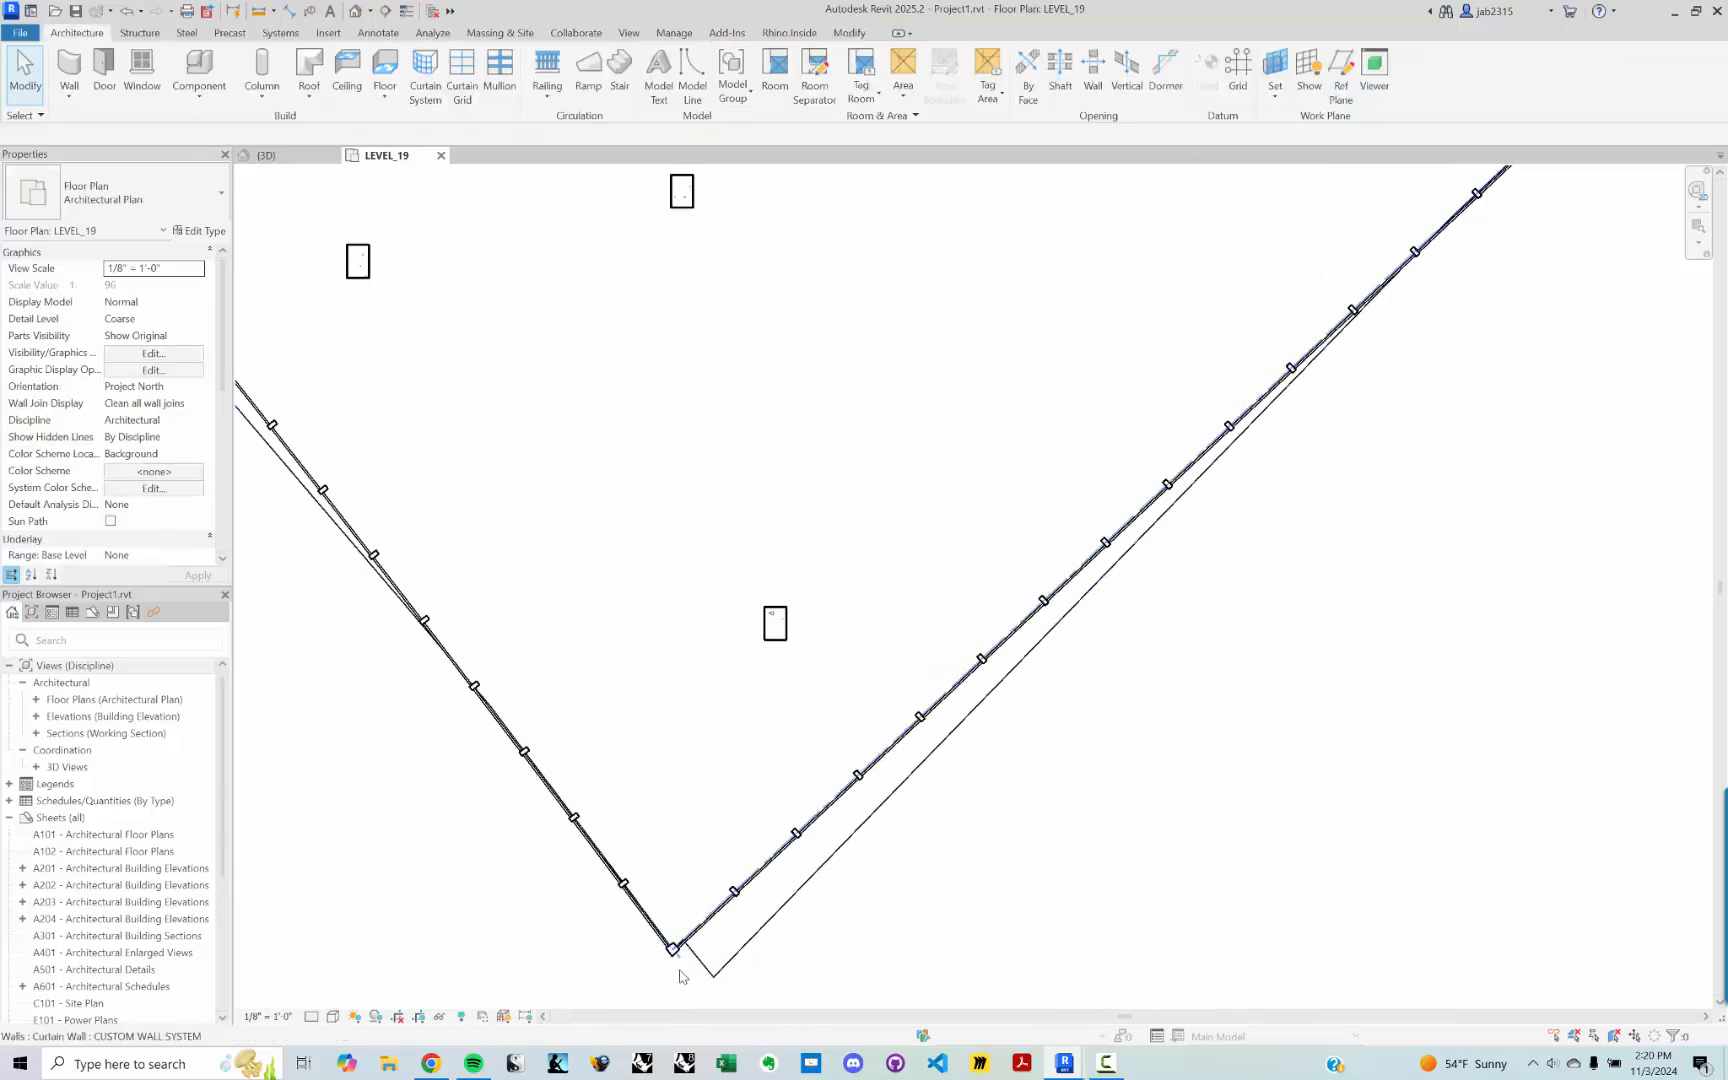
pyautogui.scroll(1, 680, 975)
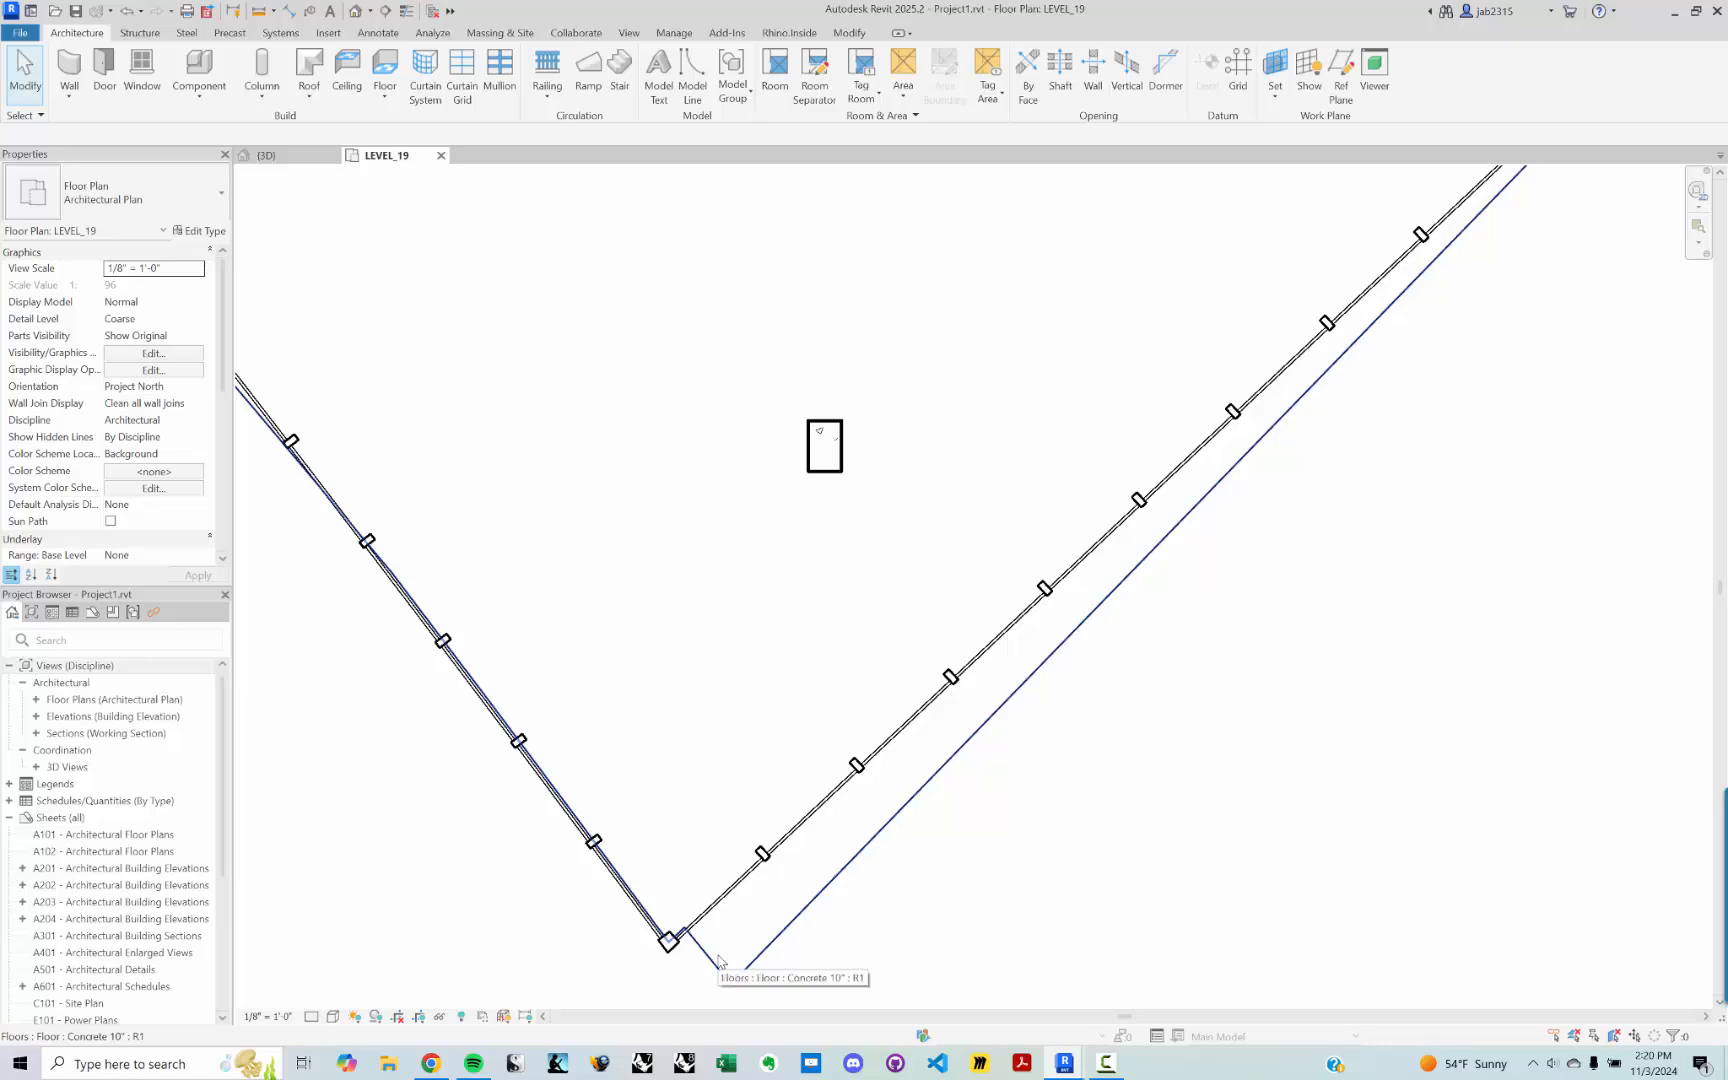
pyautogui.scroll(1, 718, 961)
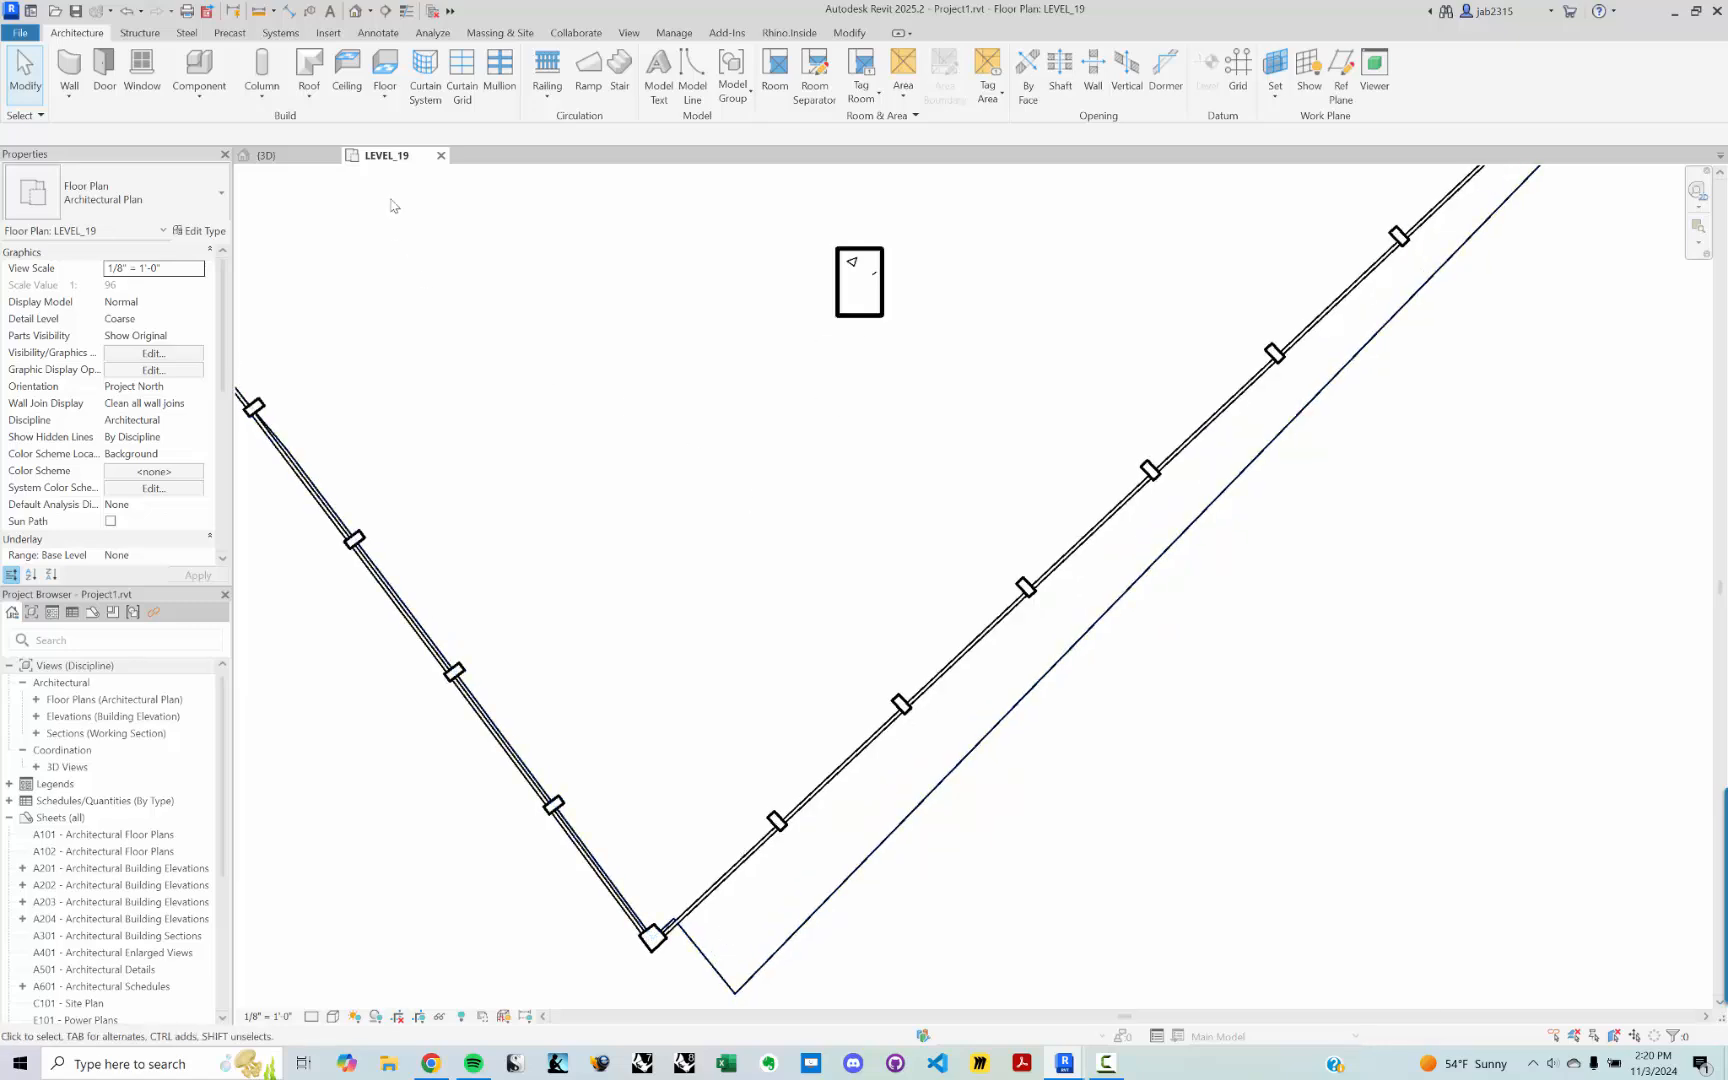
# Step: Open the default 3D view and examine the regenerated curtain walls around the whole tower from several sides
pyautogui.click(355, 11)
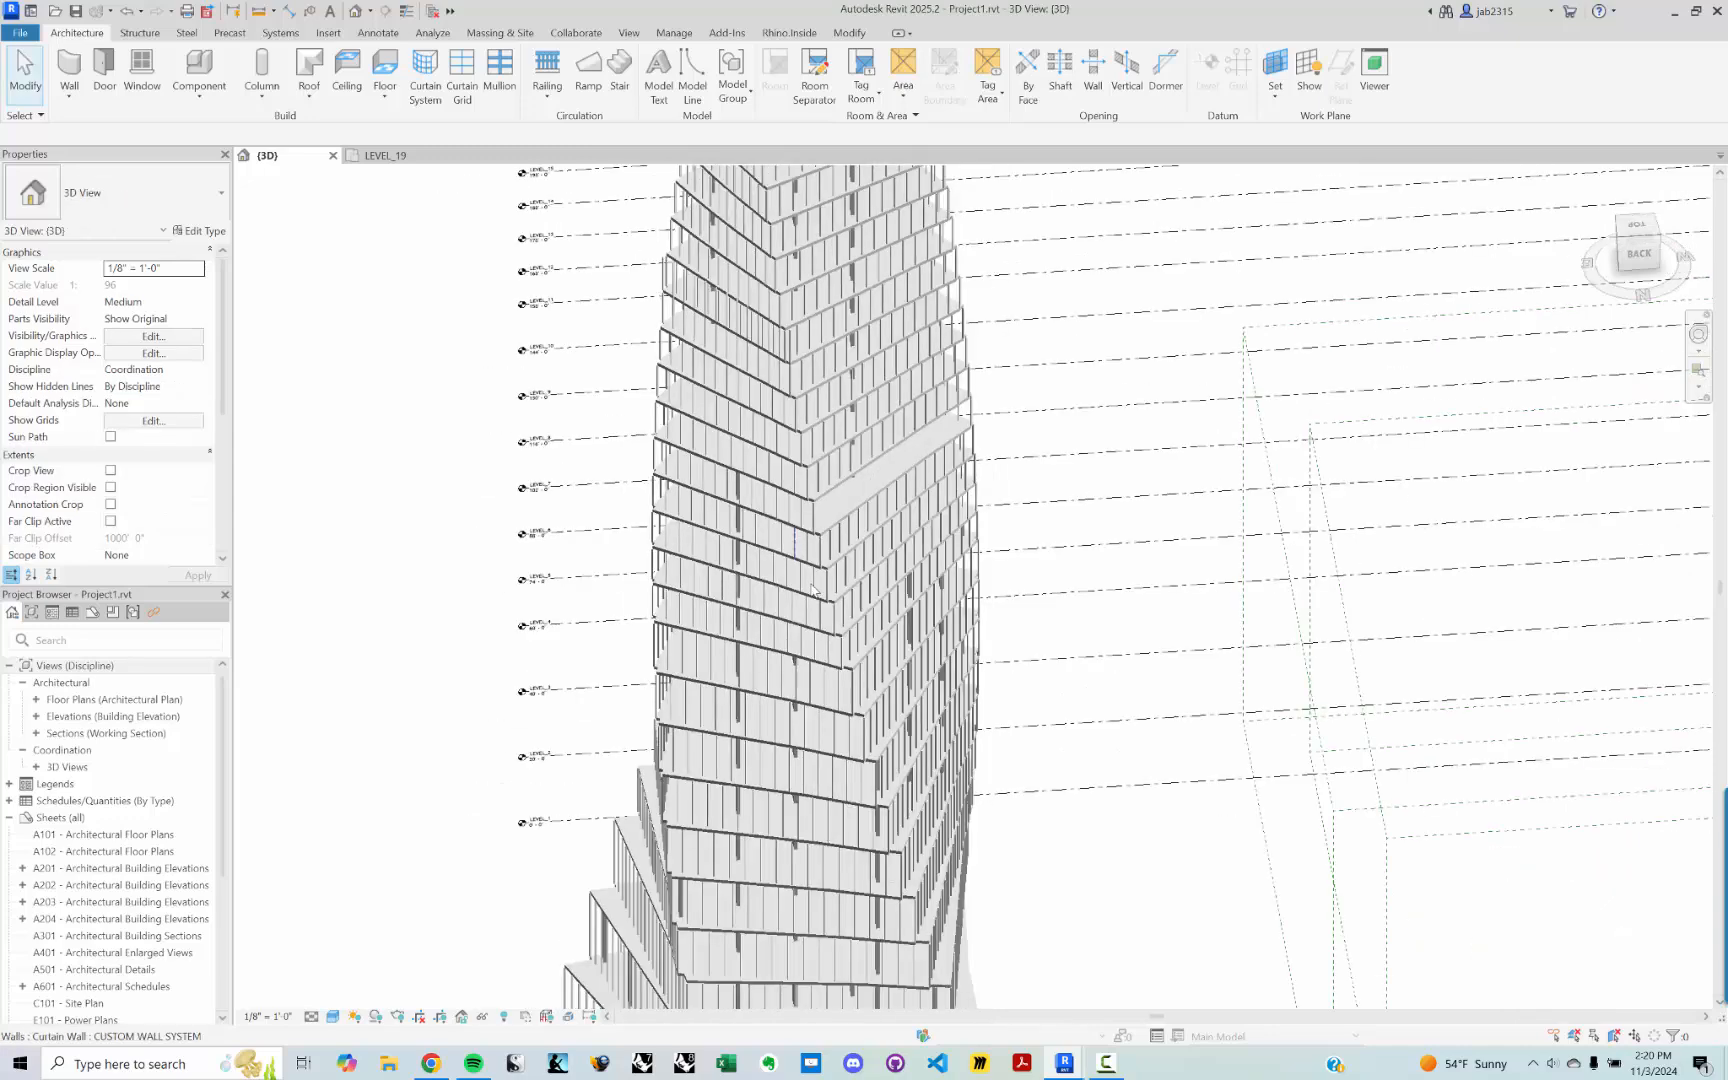
pyautogui.keyDown('shift'); pyautogui.moveTo(813, 590); pyautogui.dragTo(1040, 455, button='middle'); pyautogui.keyUp('shift')
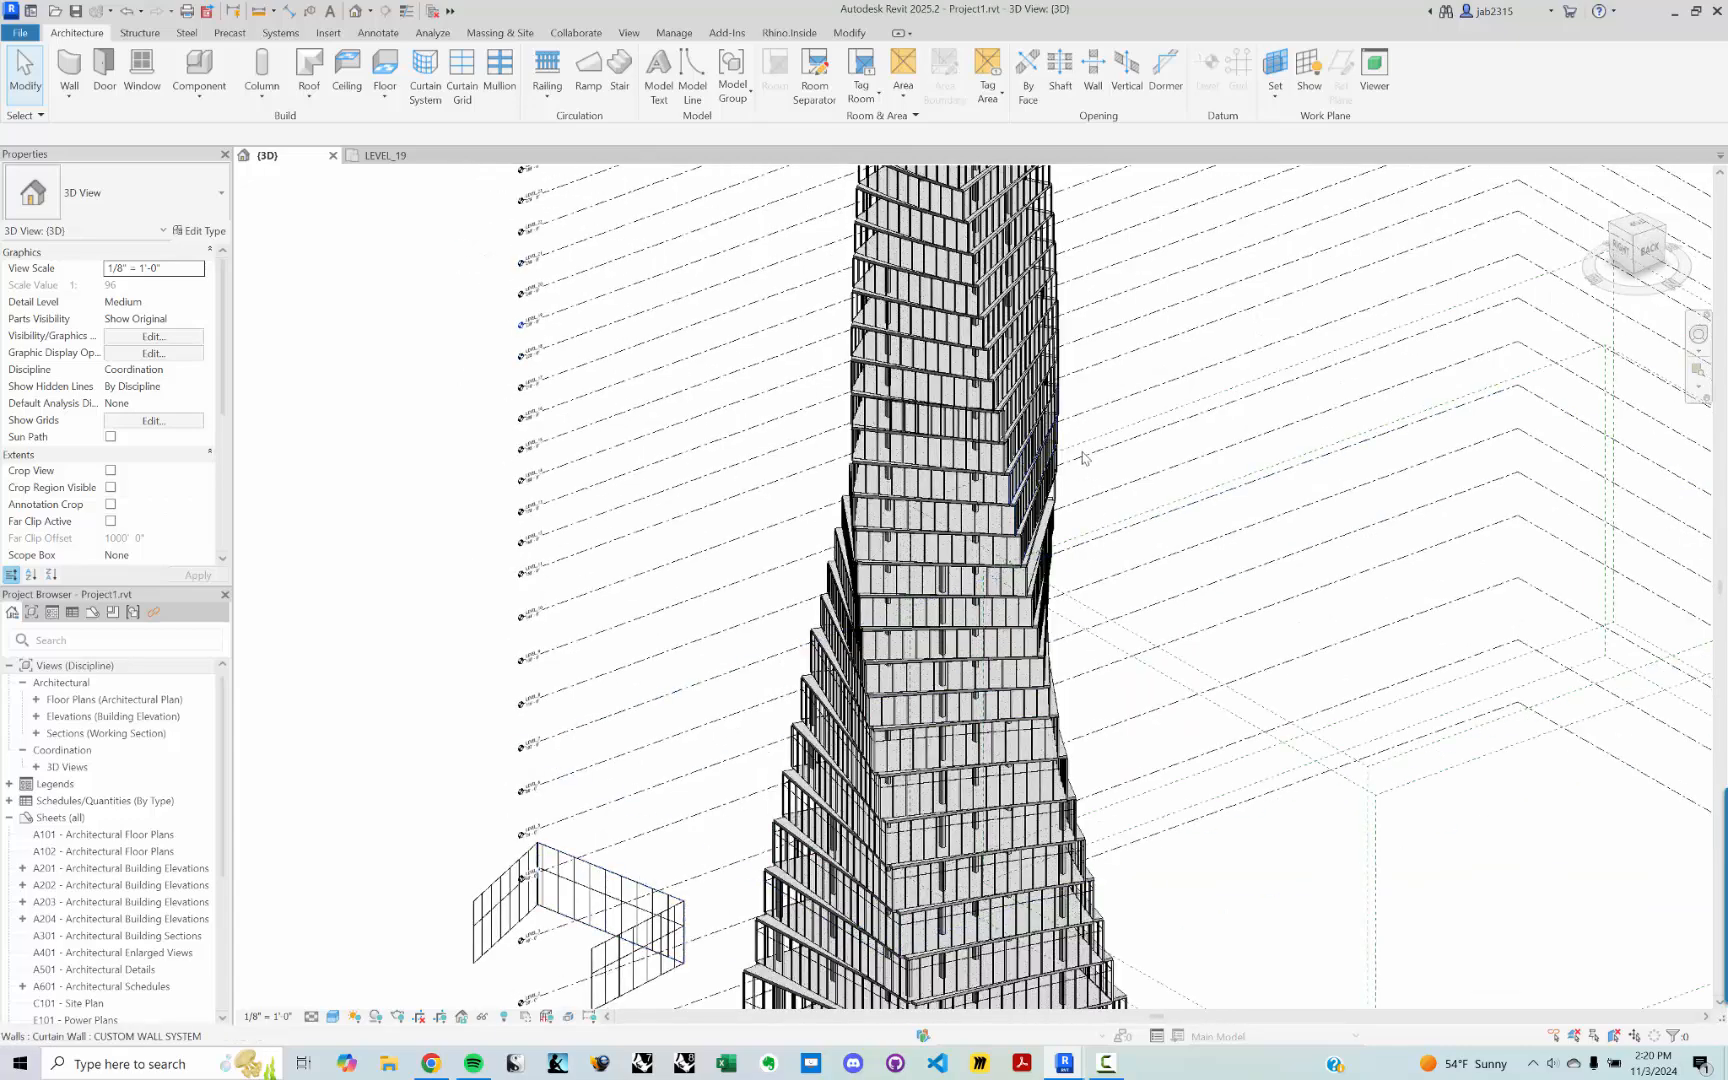
pyautogui.keyDown('shift'); pyautogui.moveTo(1065, 390); pyautogui.dragTo(985, 322, button='middle'); pyautogui.keyUp('shift')
pyautogui.scroll(3, 832, 757)
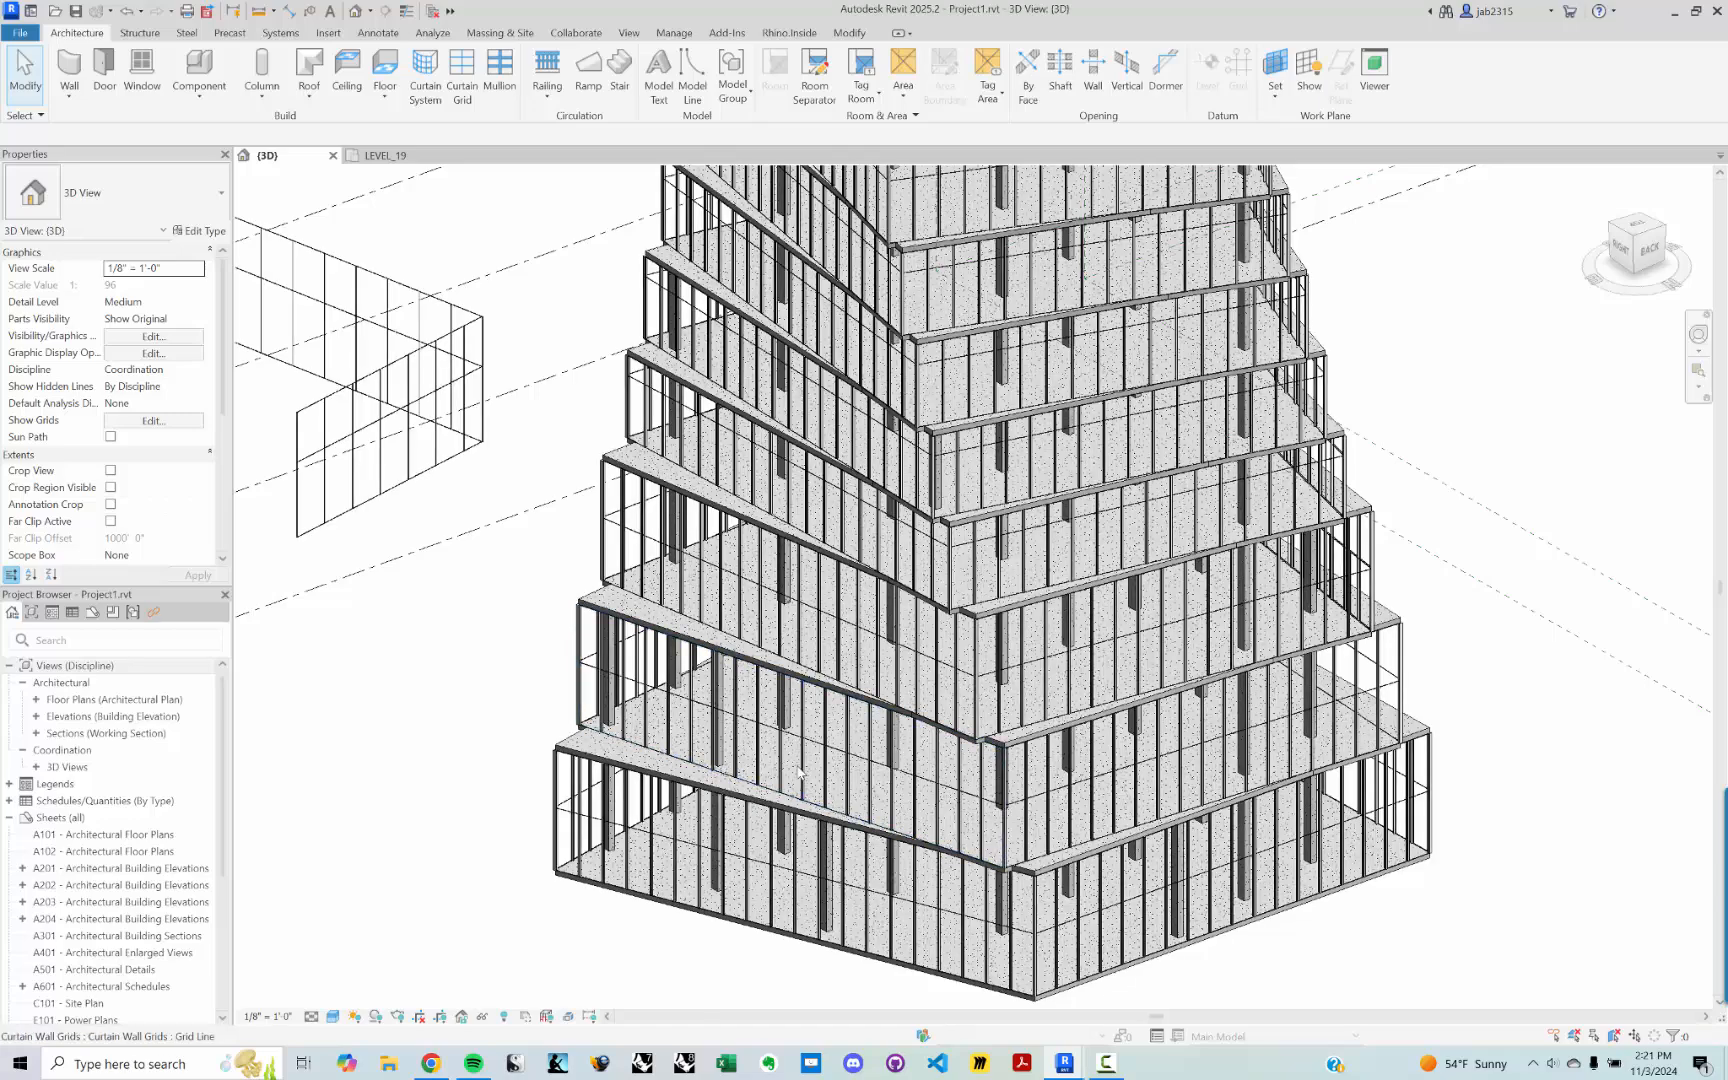
pyautogui.scroll(-2, 799, 773)
pyautogui.keyDown('shift'); pyautogui.moveTo(844, 611); pyautogui.dragTo(1005, 660, button='middle'); pyautogui.keyUp('shift')
pyautogui.moveTo(1388, 582); pyautogui.dragTo(1075, 585, button='middle')
pyautogui.scroll(6, 1075, 585)
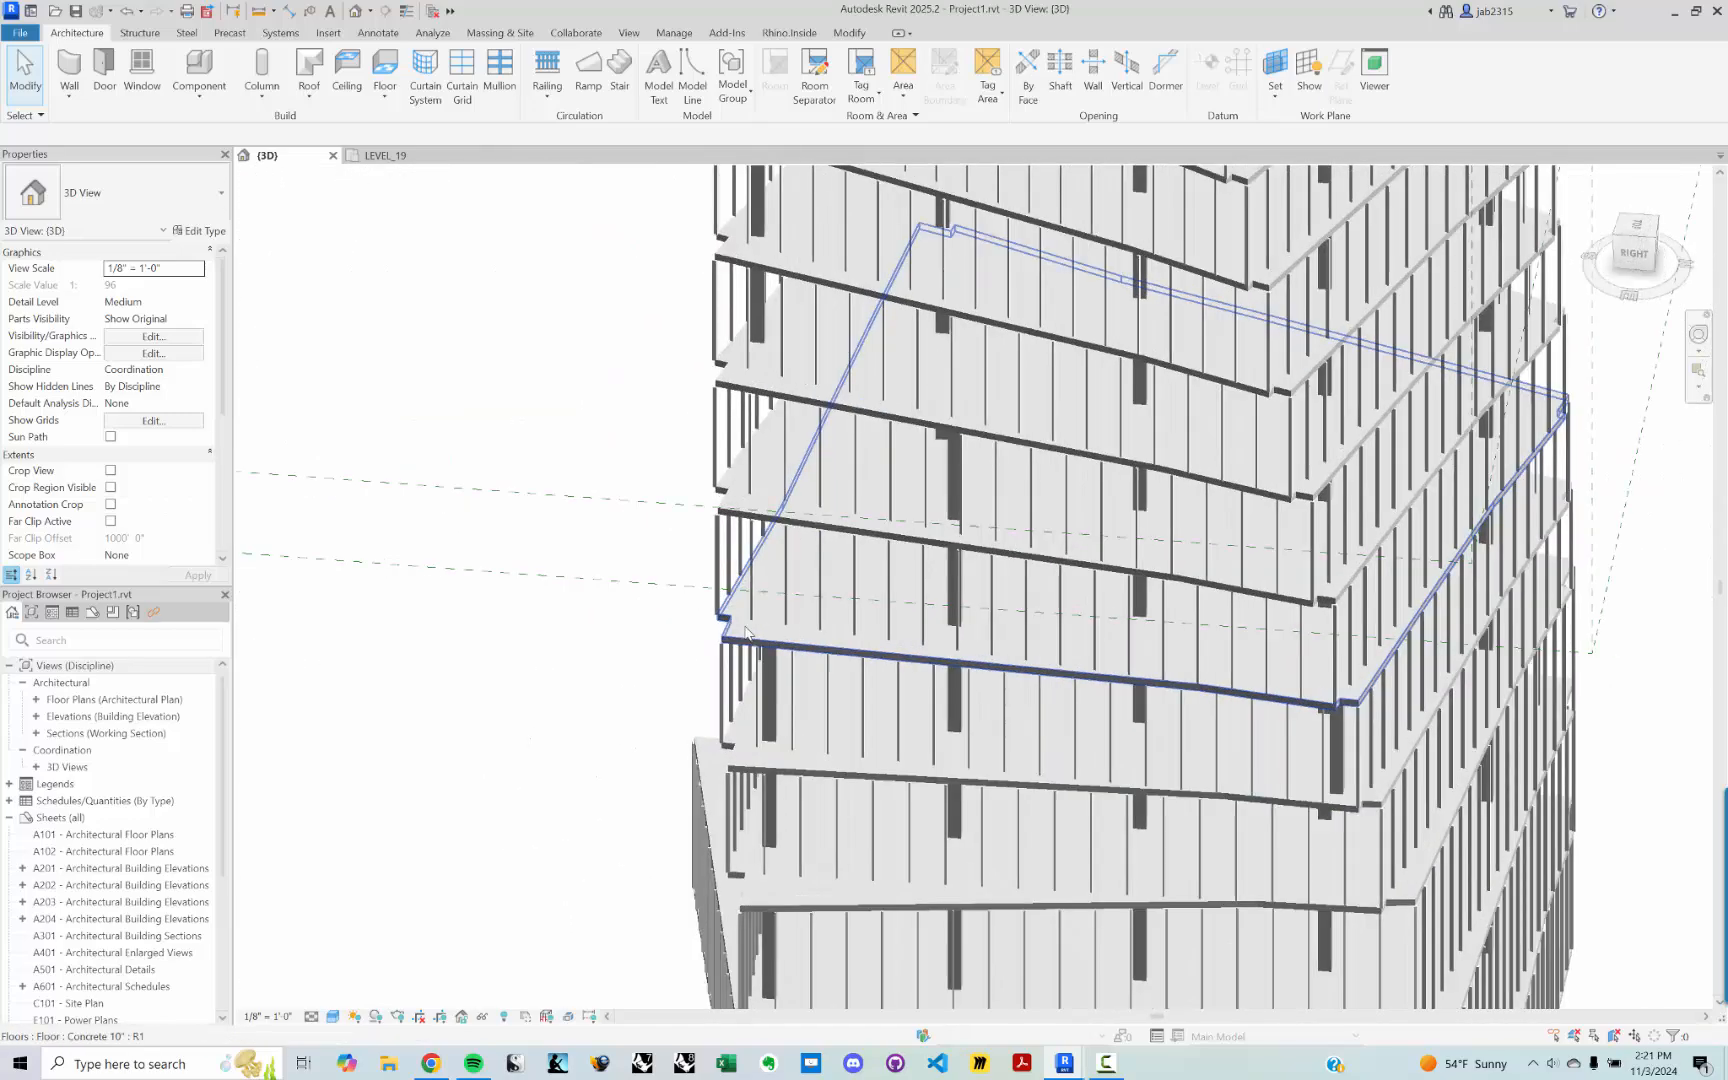
# Step: Inspect the tower's corner mullions and slab edges up close in 3D, checking how the curtain walls meet the floors
pyautogui.scroll(2, 536, 598)
pyautogui.scroll(-3, 536, 598)
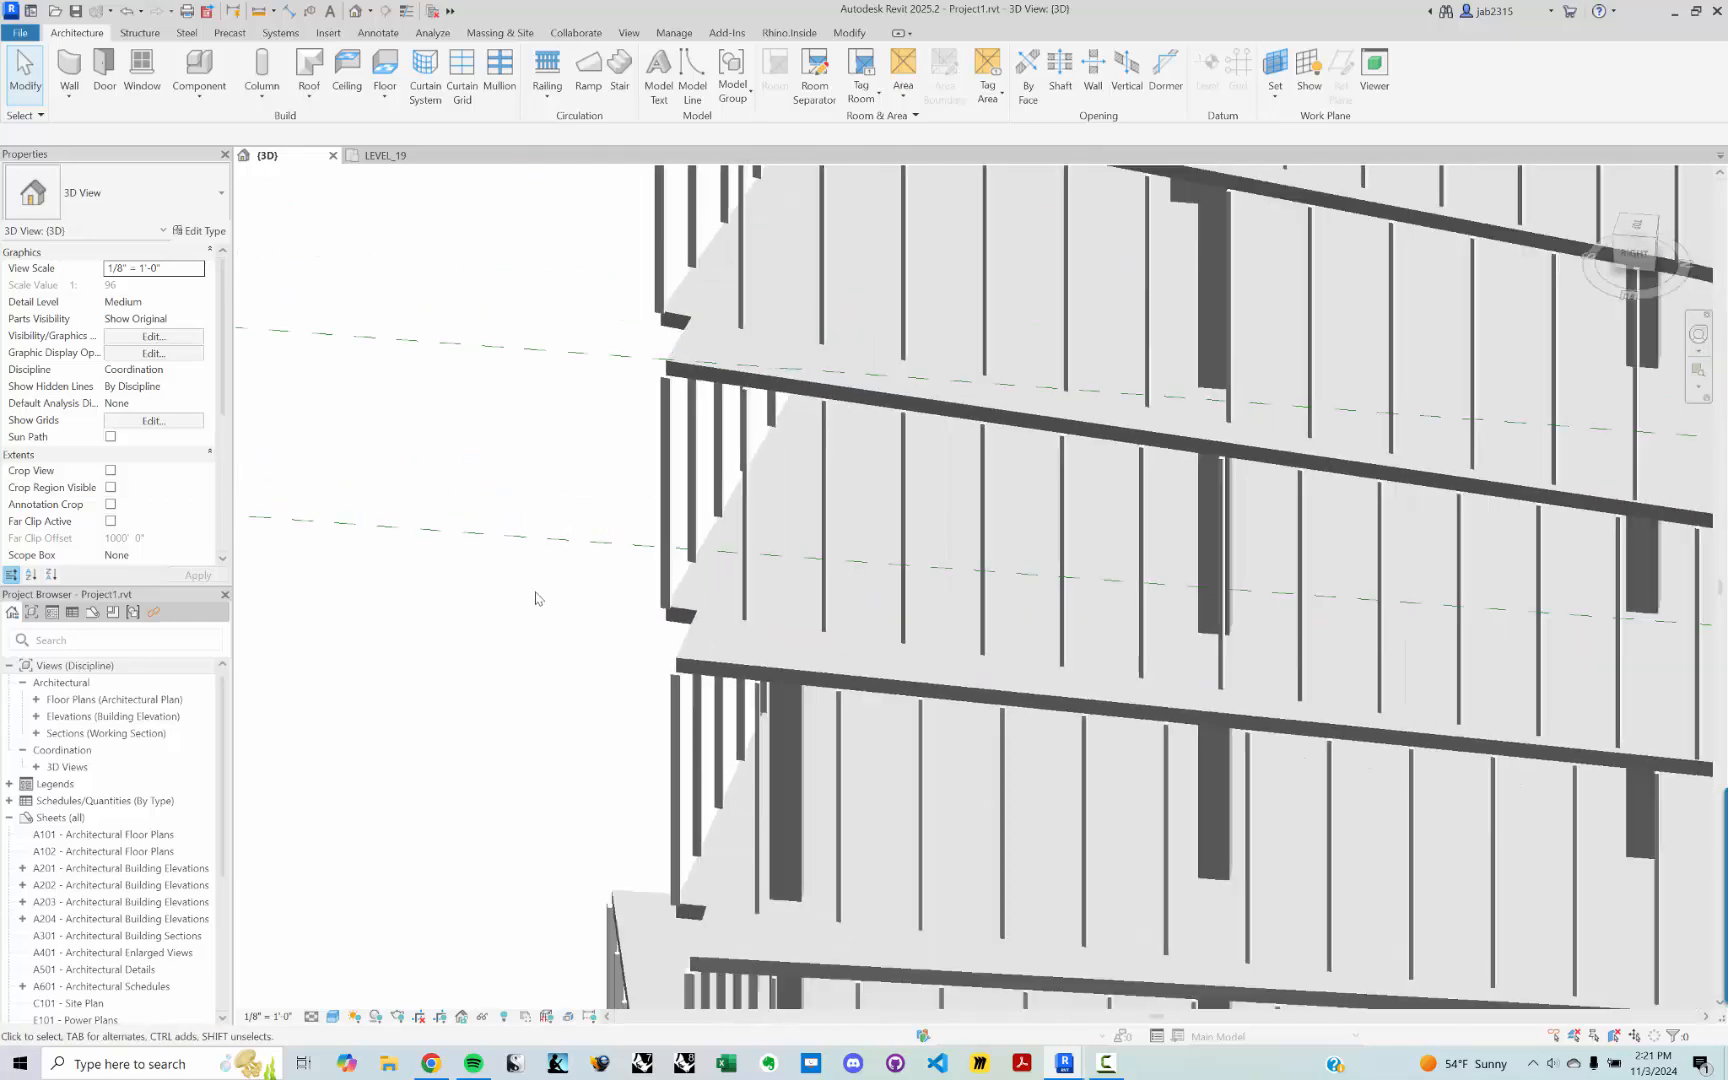
pyautogui.scroll(5, 640, 420)
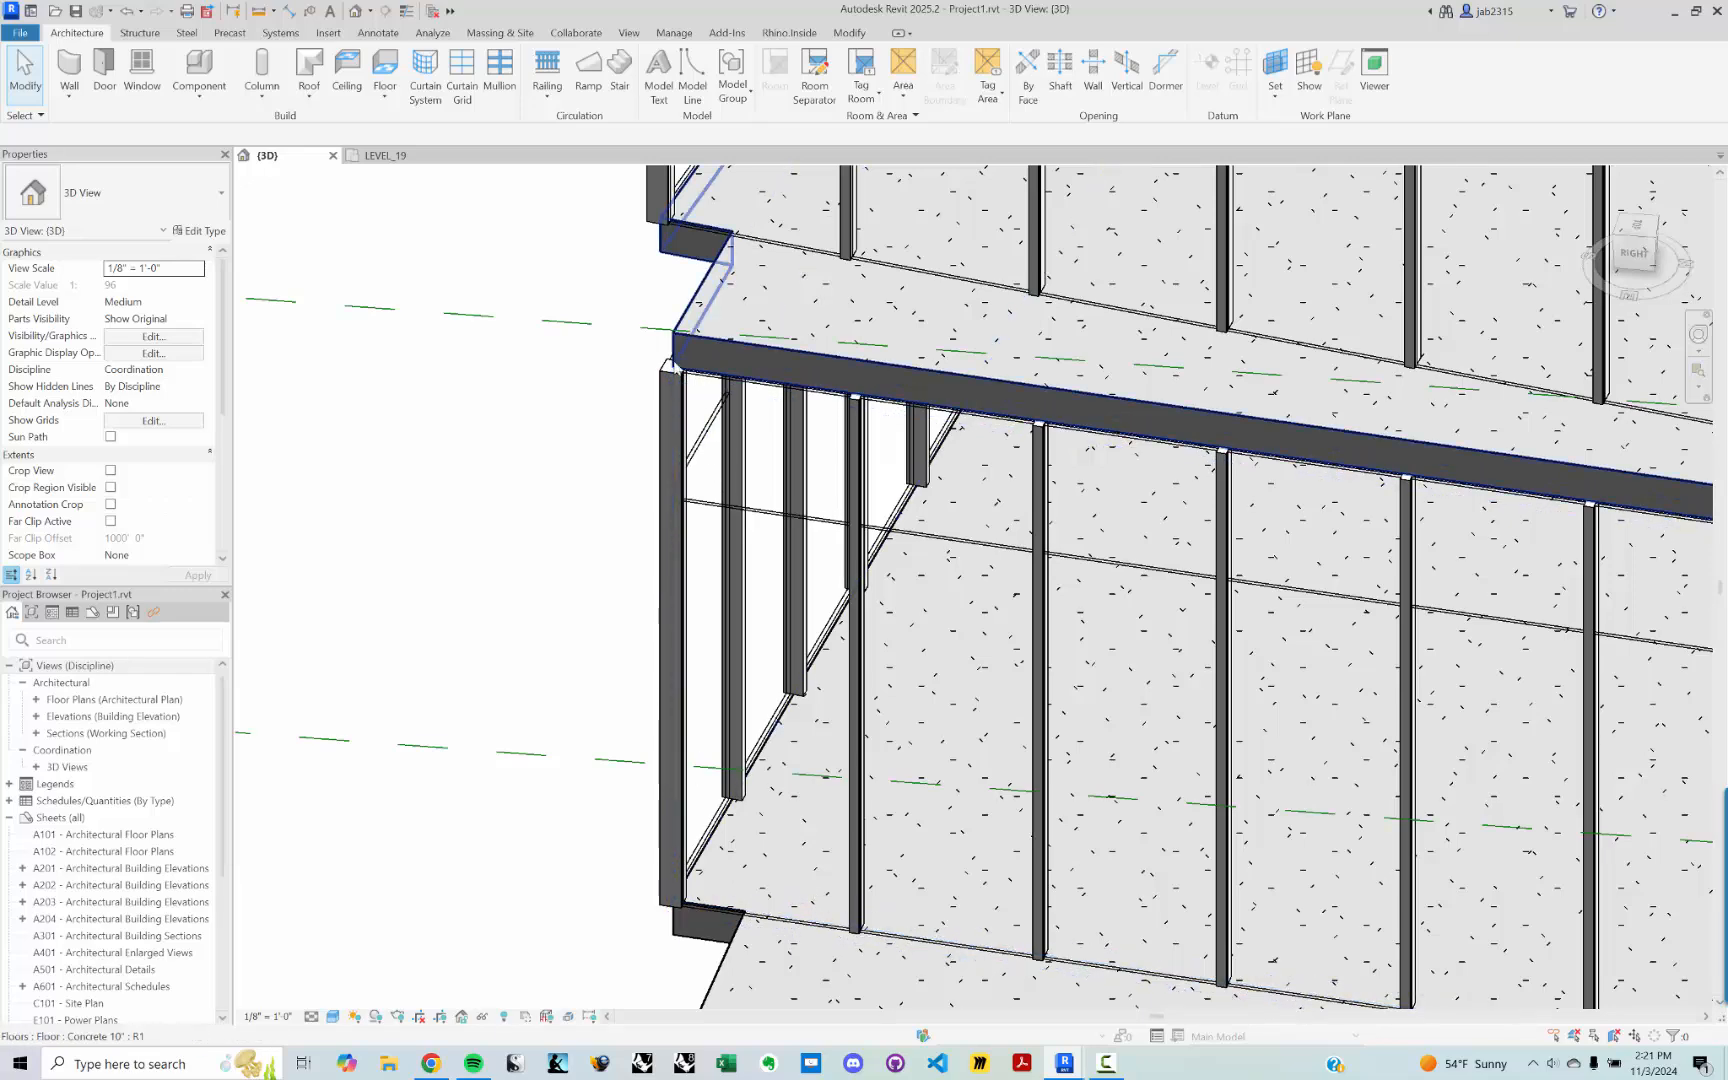
pyautogui.scroll(-7, 682, 378)
pyautogui.moveTo(825, 304); pyautogui.dragTo(1069, 505, button='middle')
pyautogui.scroll(6, 995, 679)
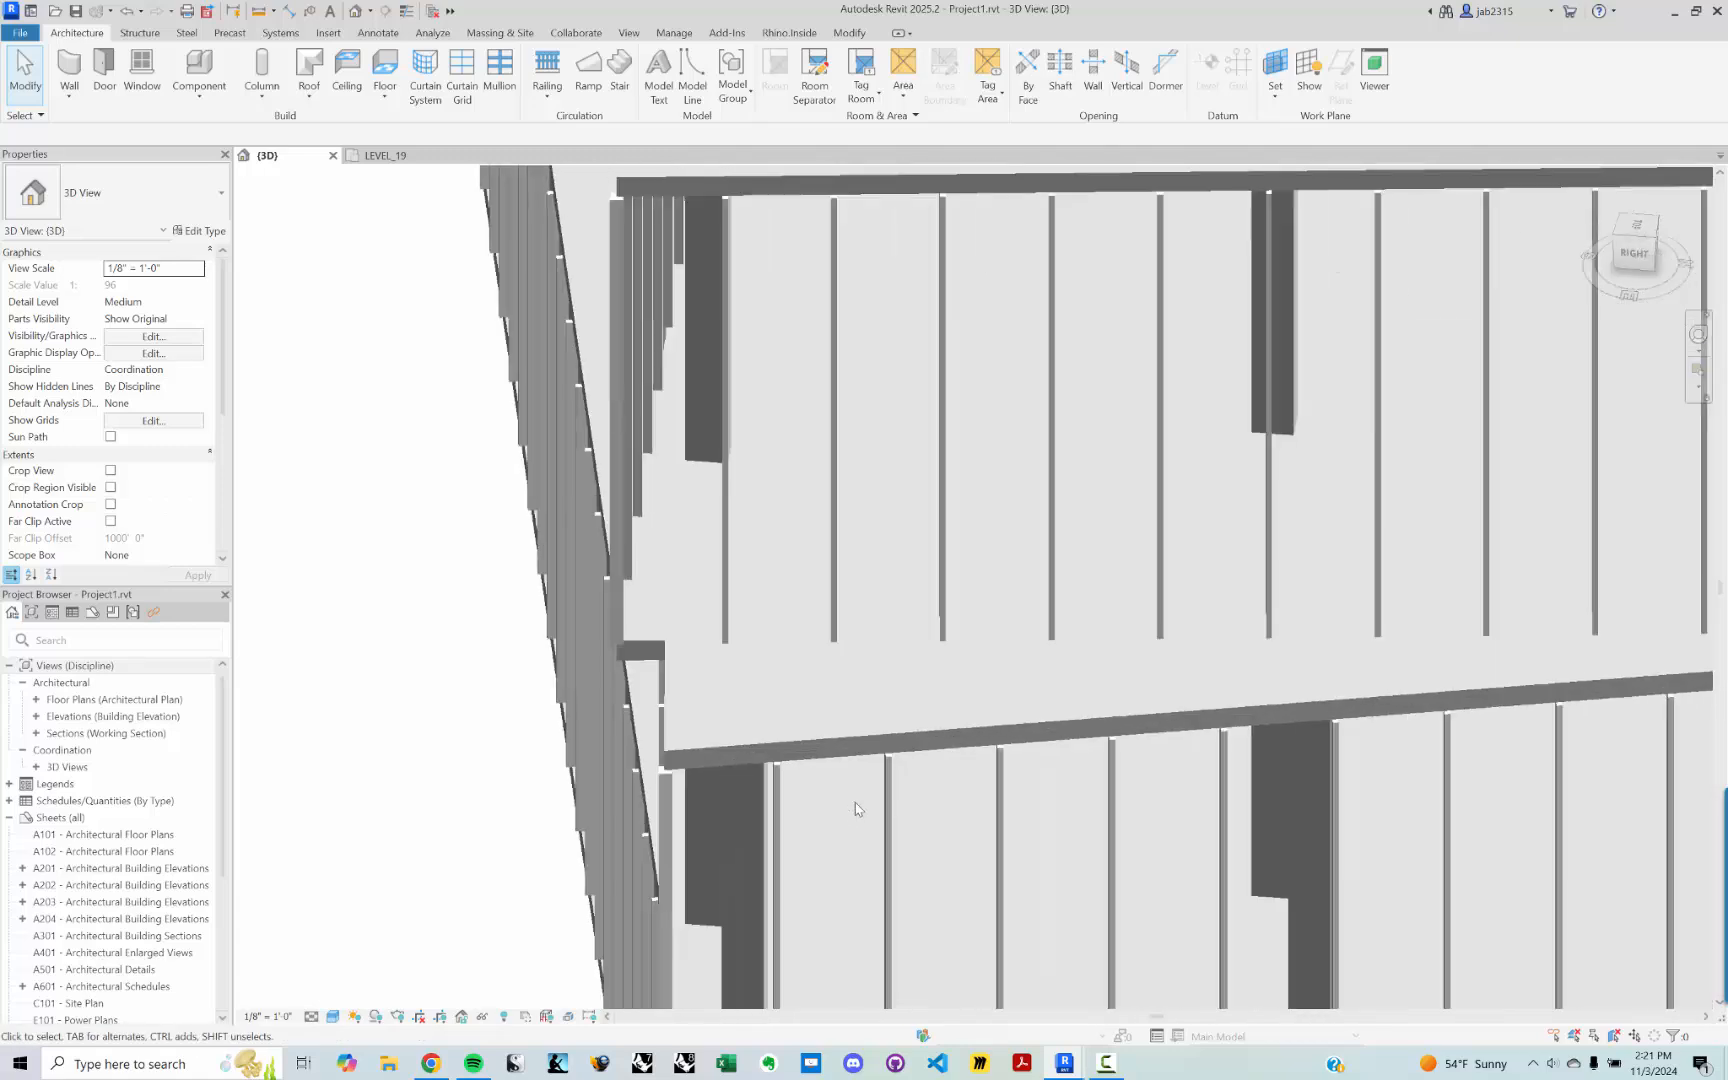
pyautogui.scroll(5, 855, 808)
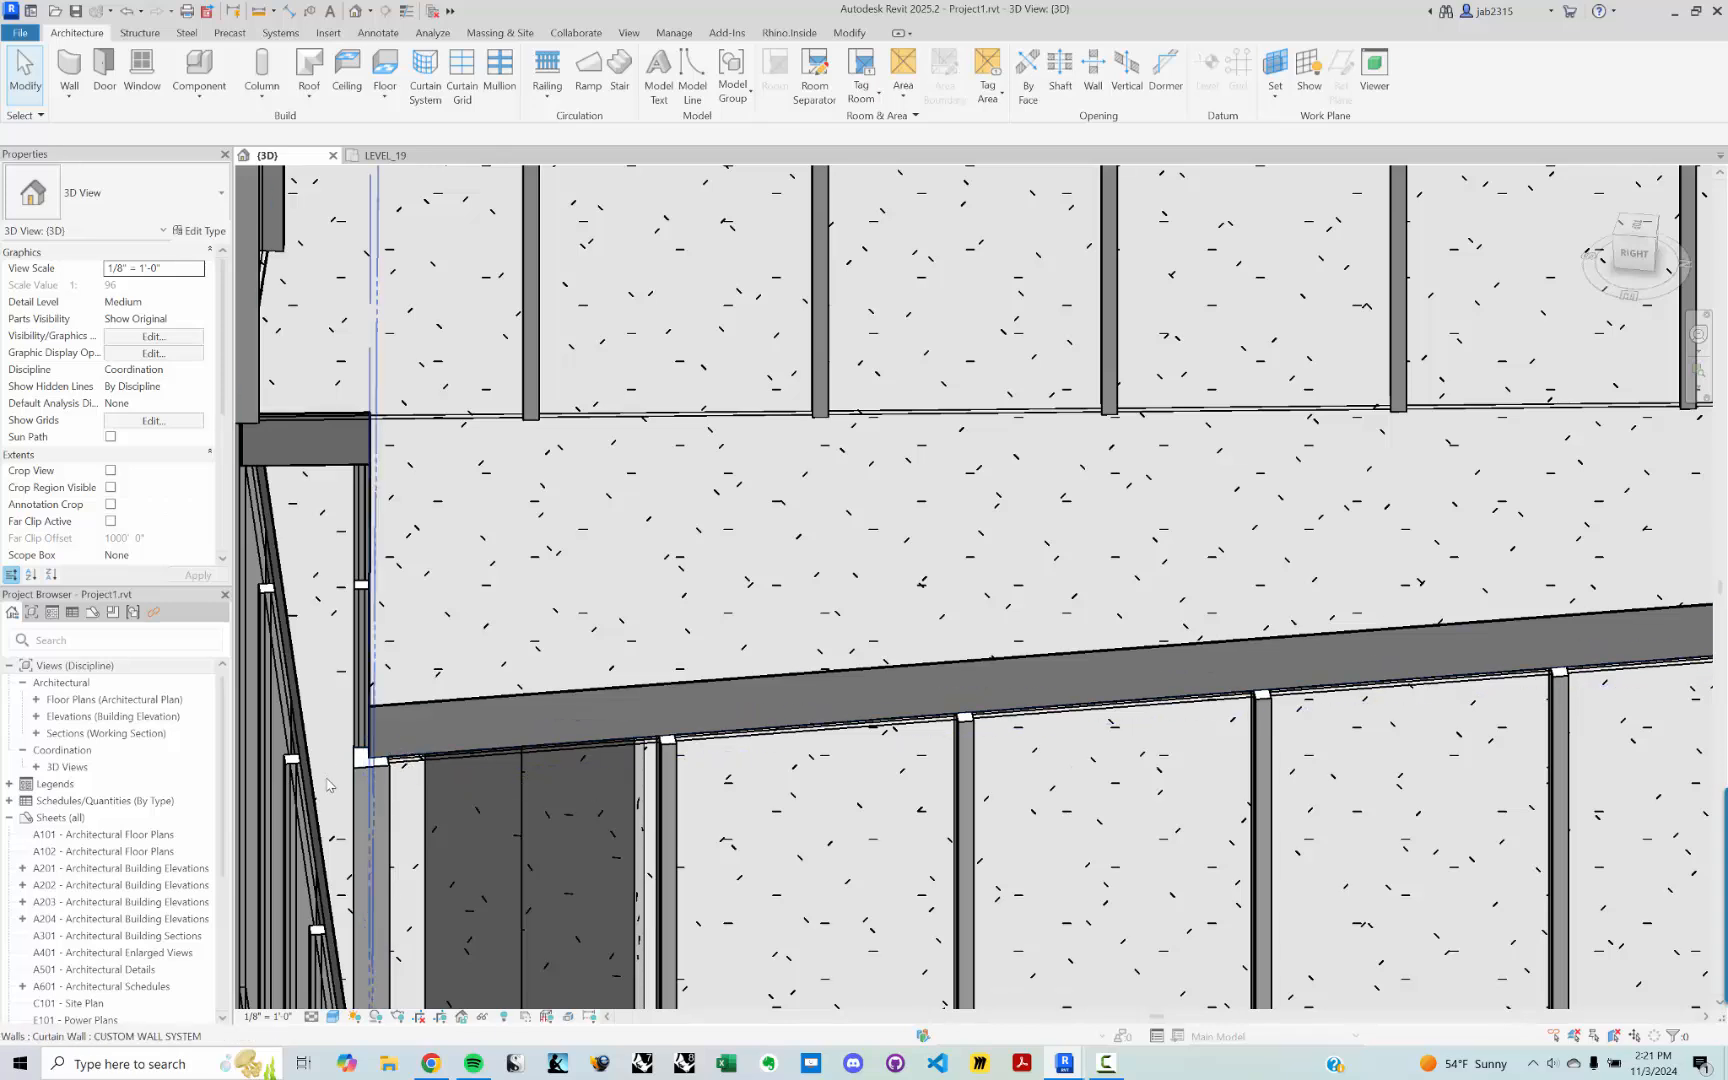
pyautogui.scroll(-5, 397, 792)
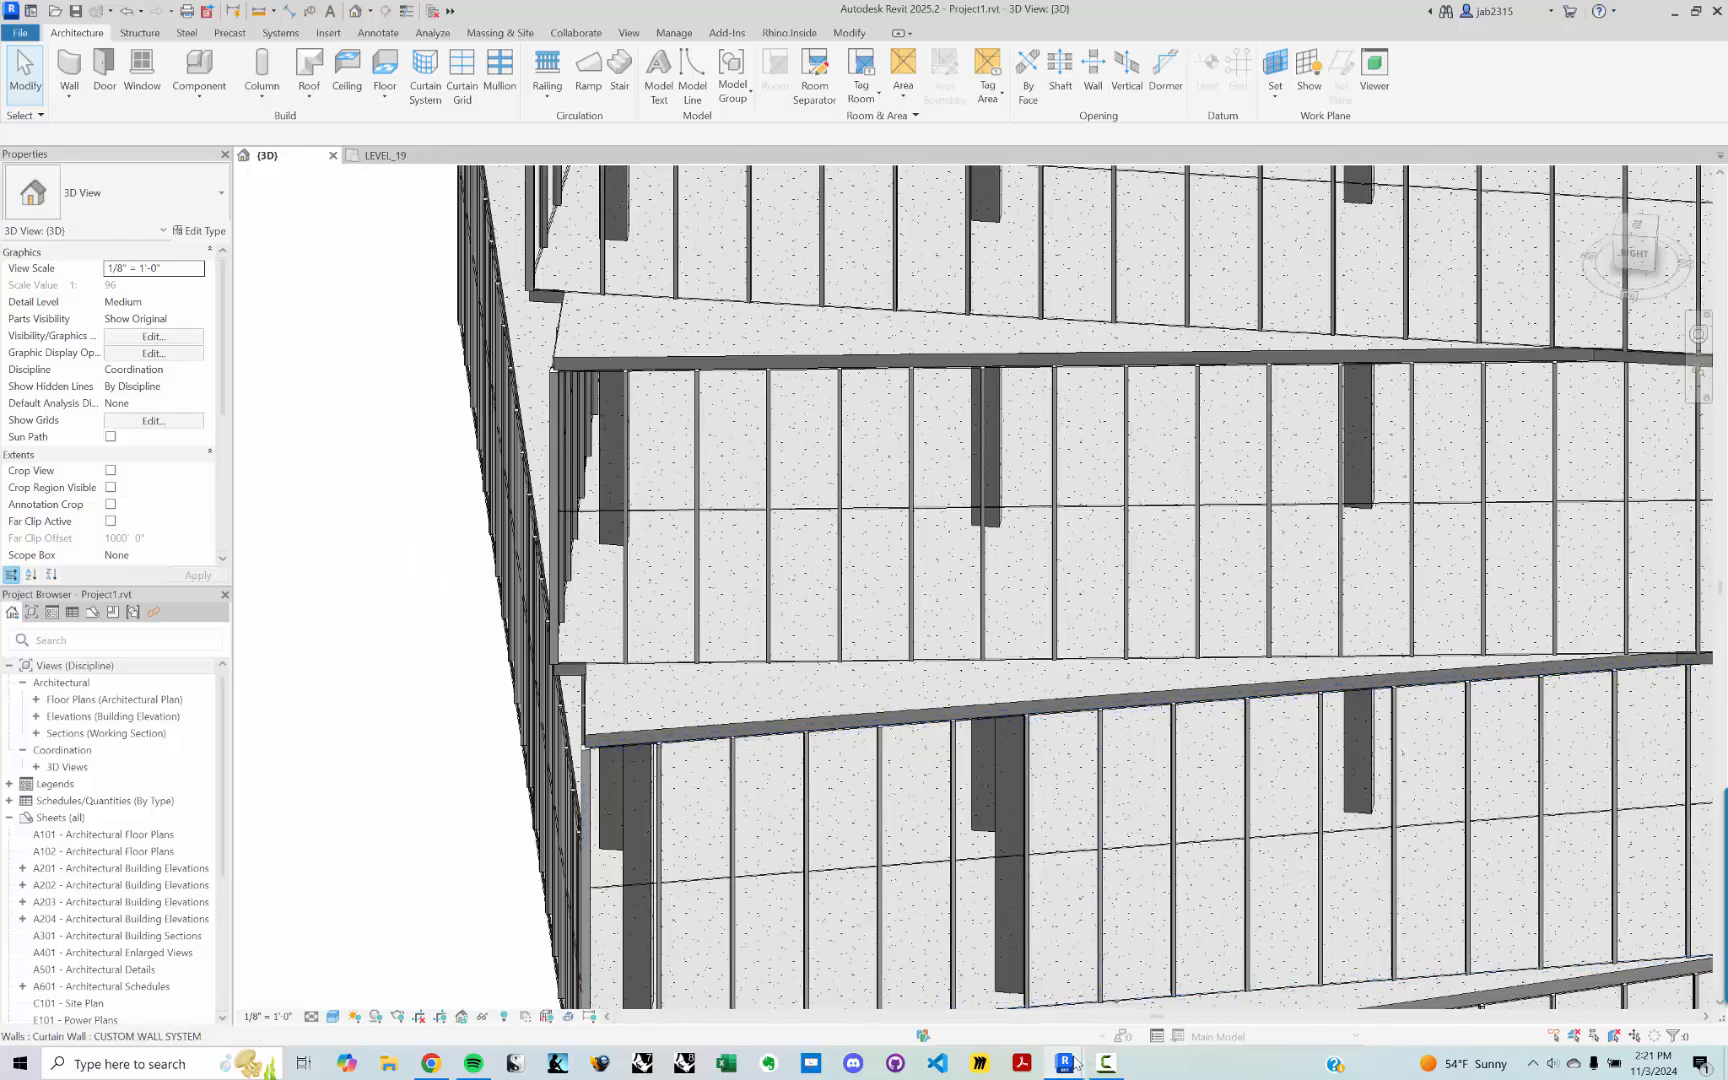
# Step: Switch to Grasshopper, move the Crv parameter away from the Simplify and Explode components, and shift the window aside to expose the Rhino viewport
pyautogui.moveTo(1075, 1062)
pyautogui.click(1131, 1003)
pyautogui.scroll(-3, 619, 775)
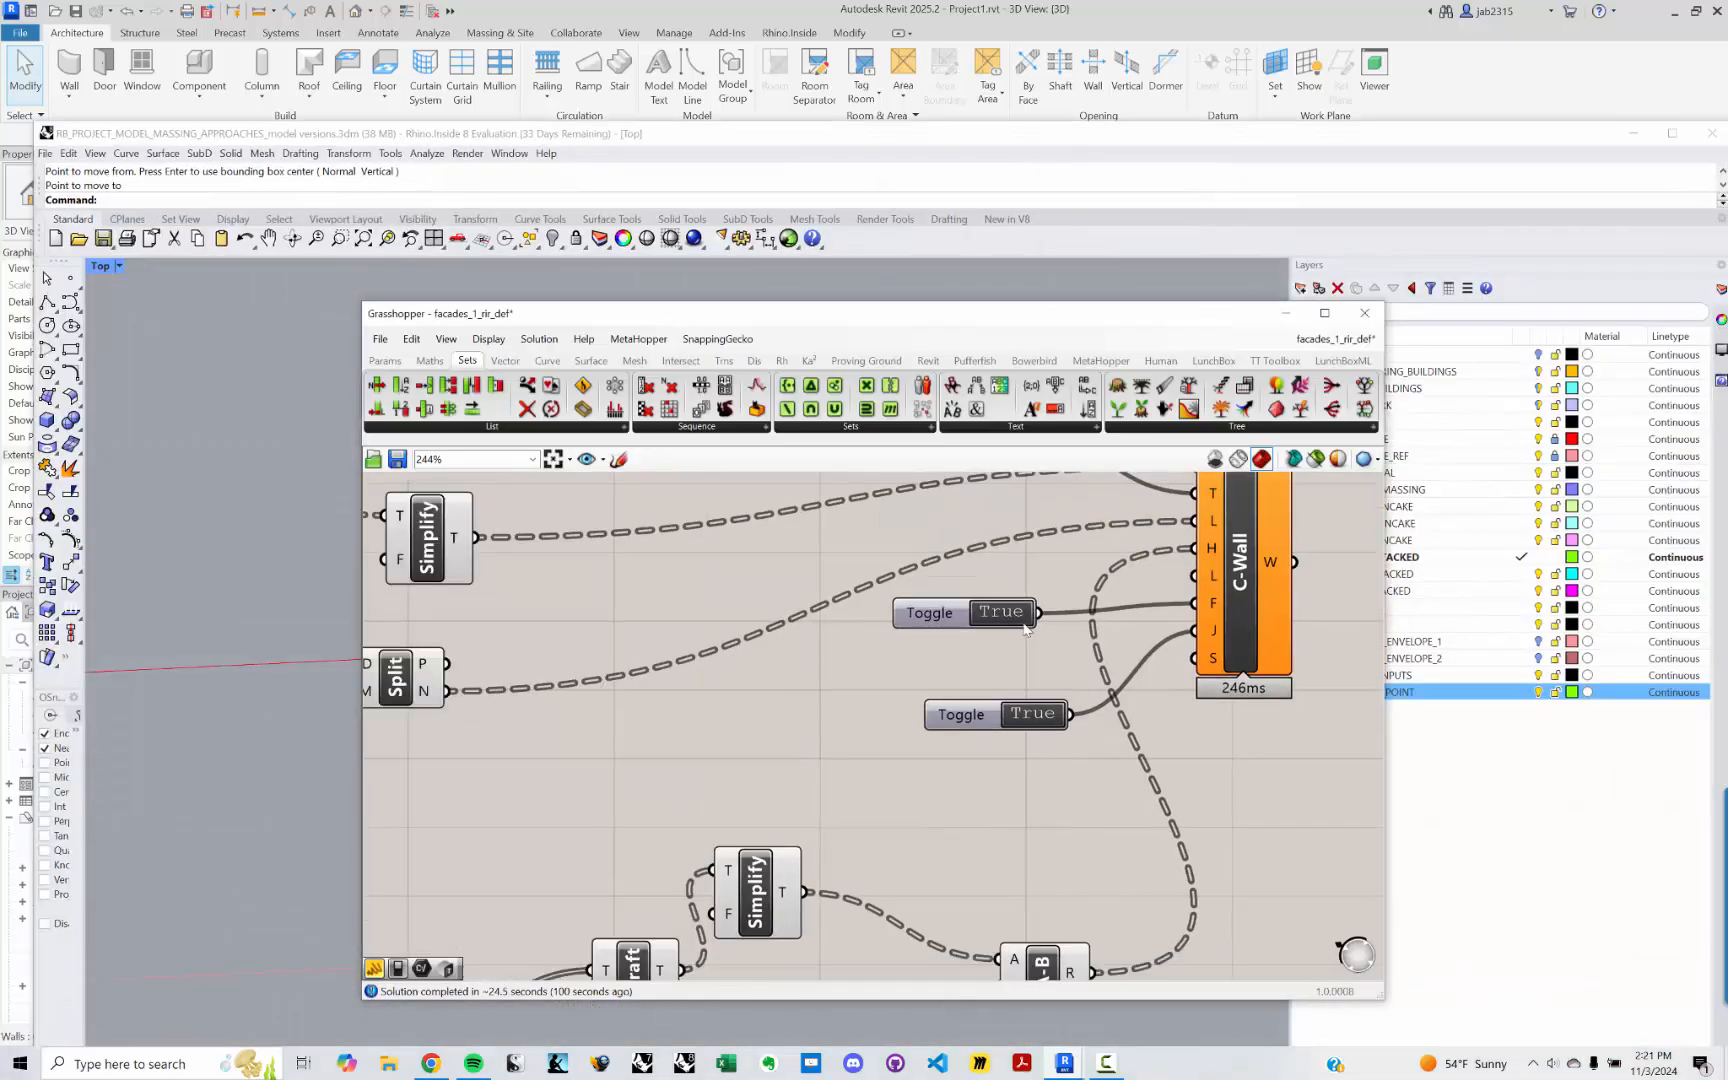
pyautogui.scroll(2, 805, 720)
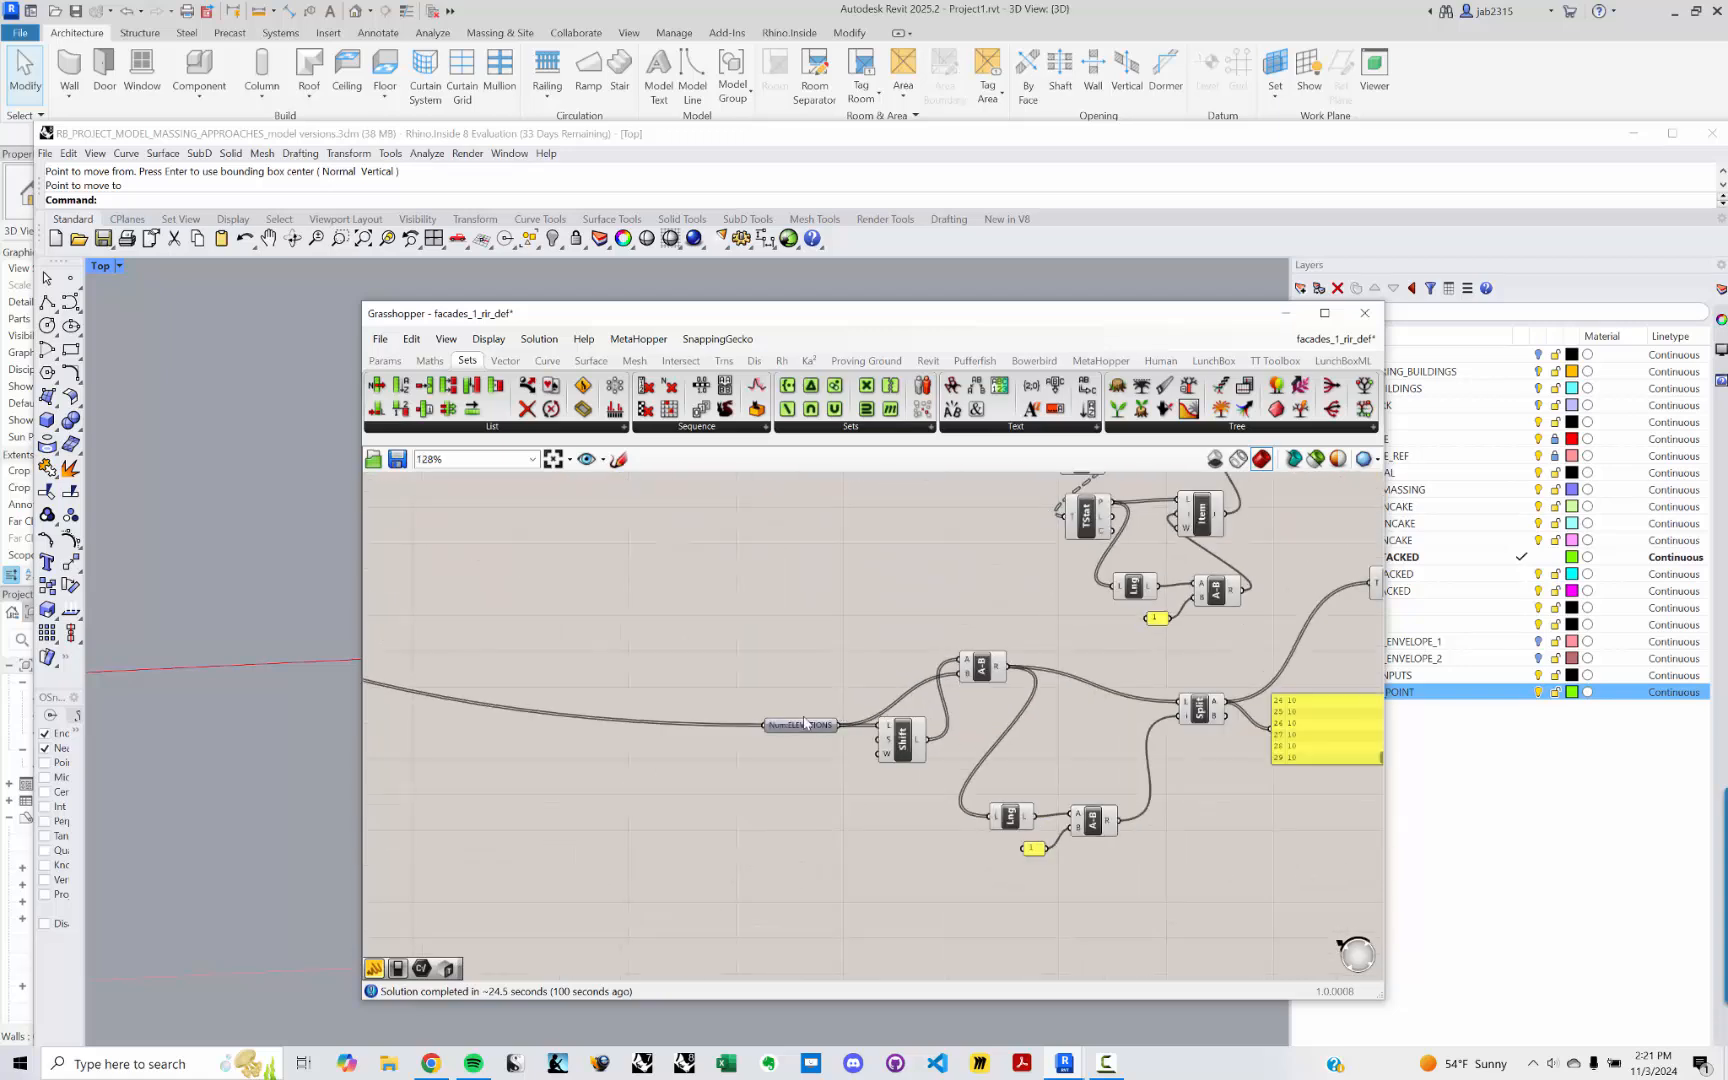
pyautogui.scroll(-4, 806, 714)
pyautogui.scroll(4, 874, 640)
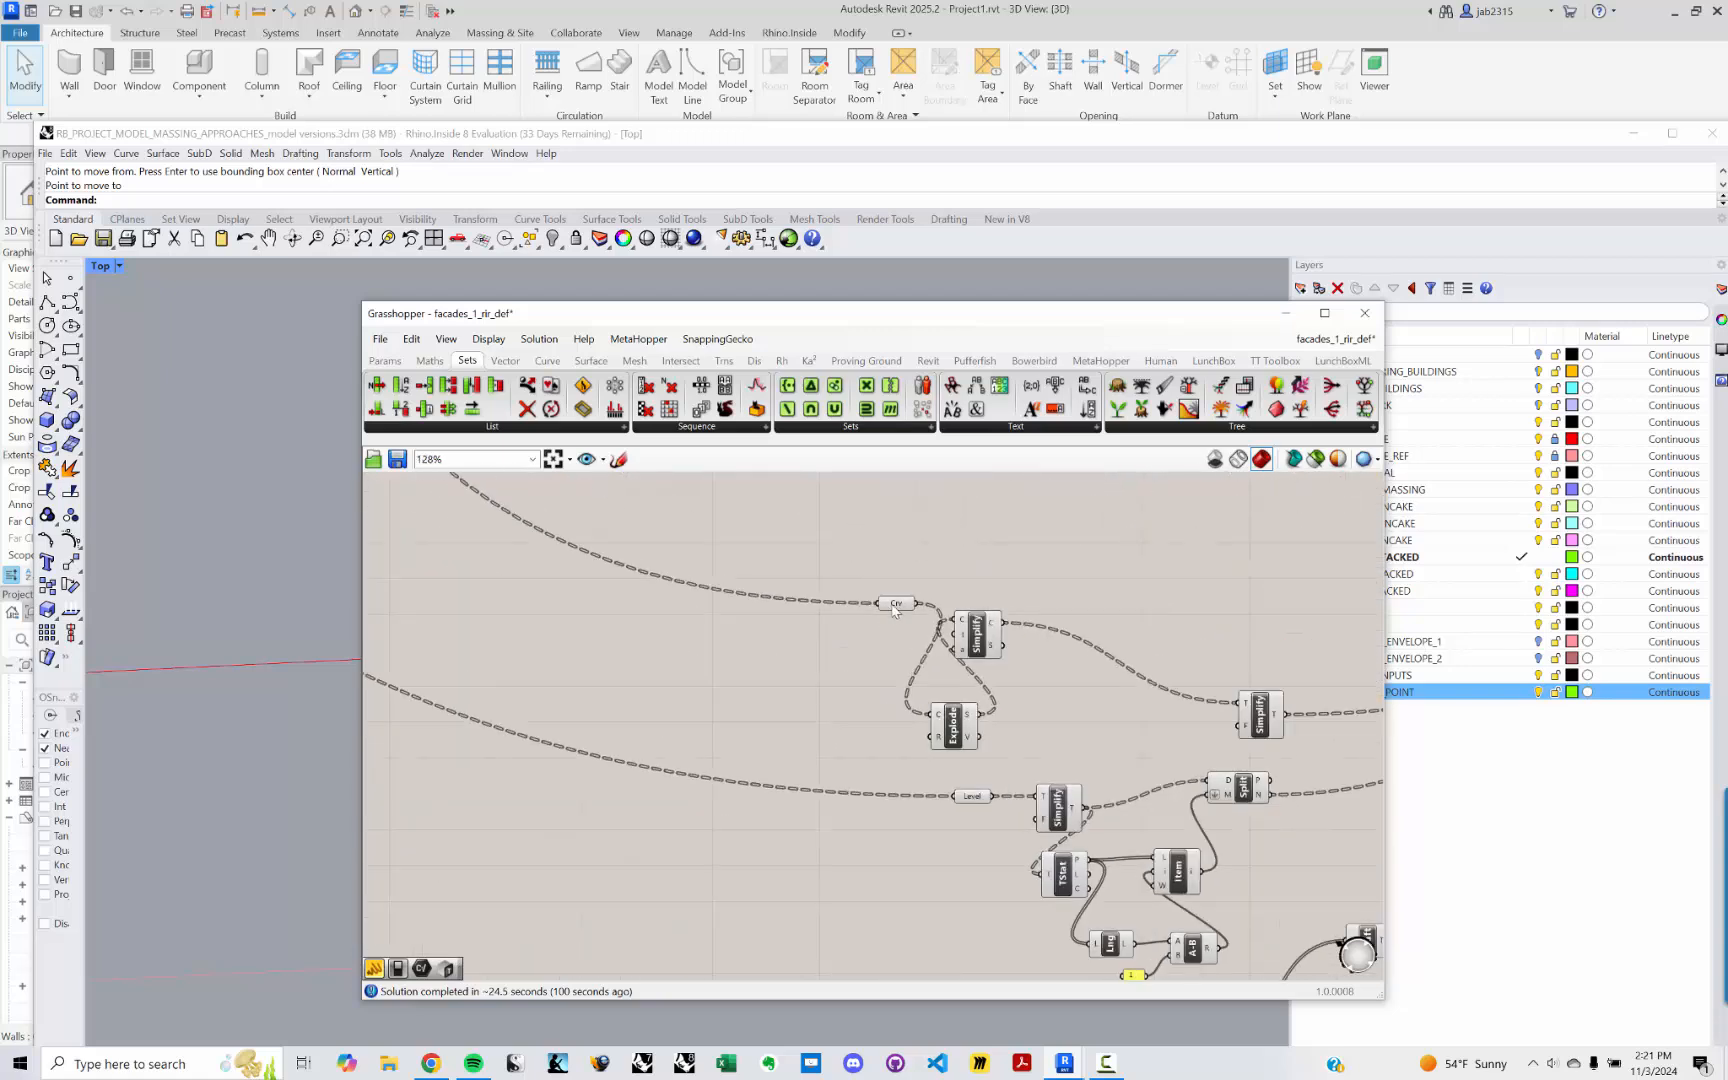
pyautogui.moveTo(895, 606); pyautogui.dragTo(655, 620)
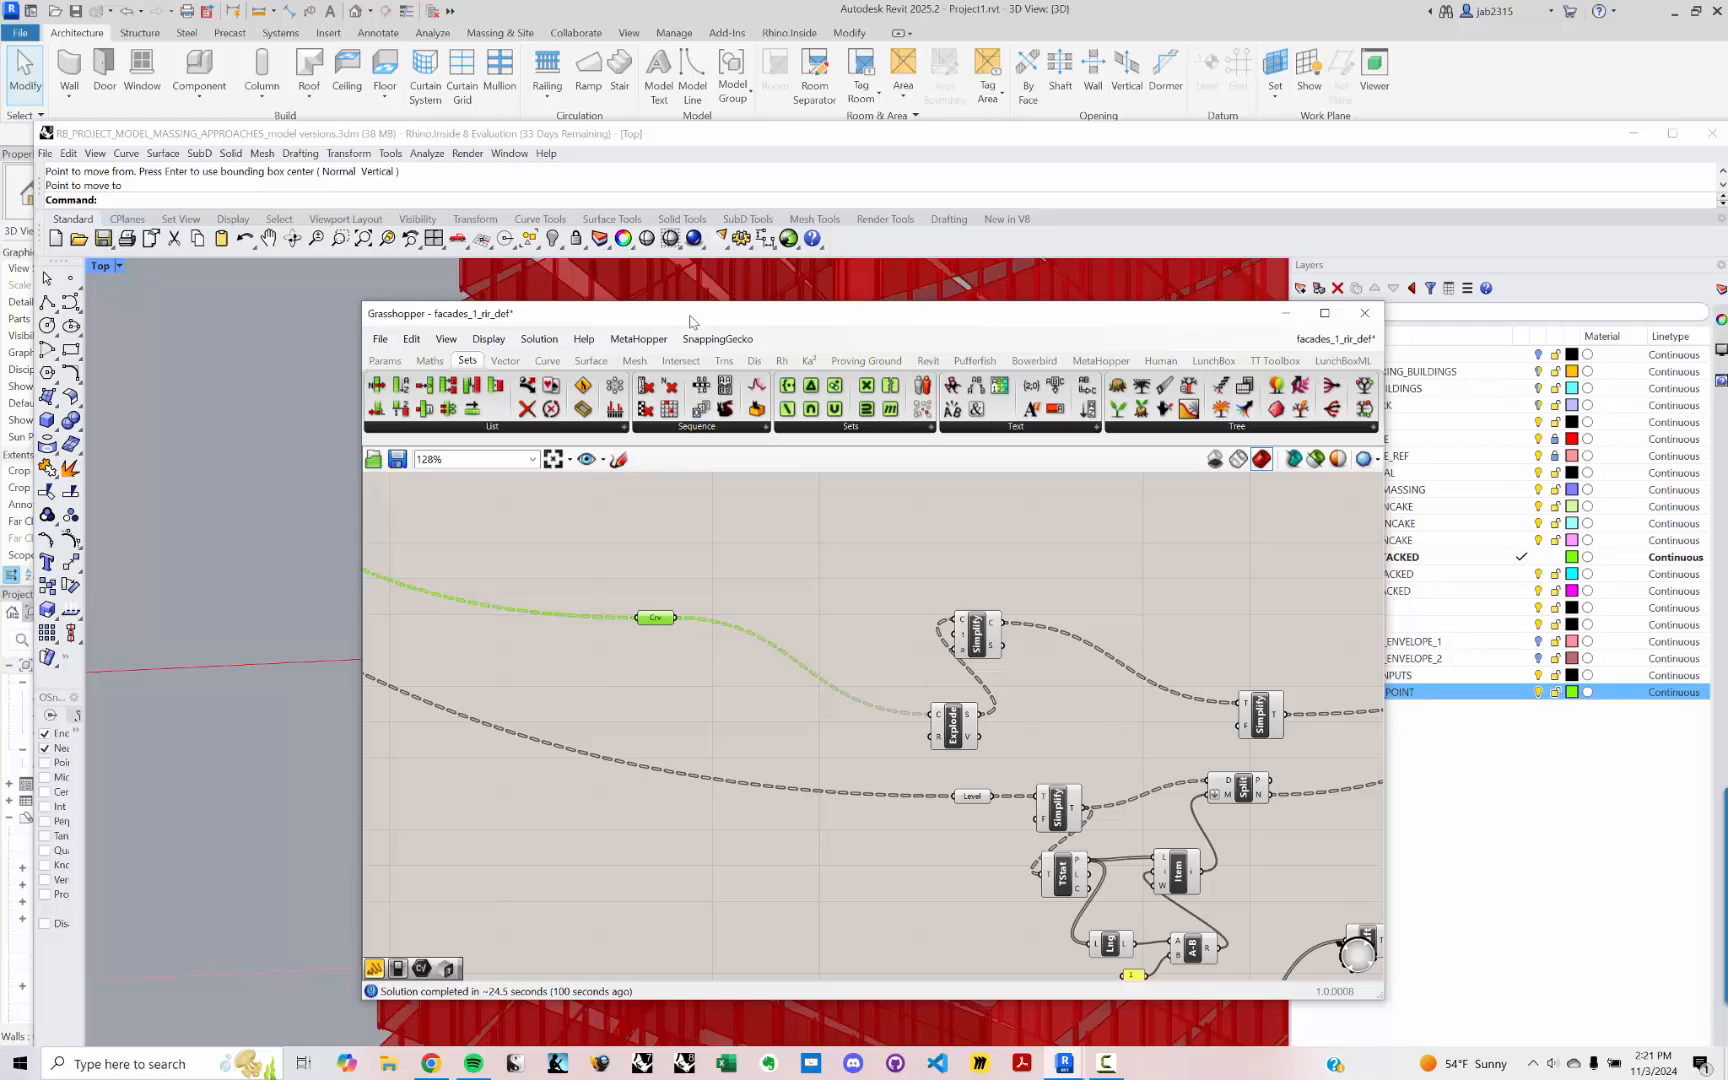
pyautogui.moveTo(690, 320); pyautogui.dragTo(1302, 345)
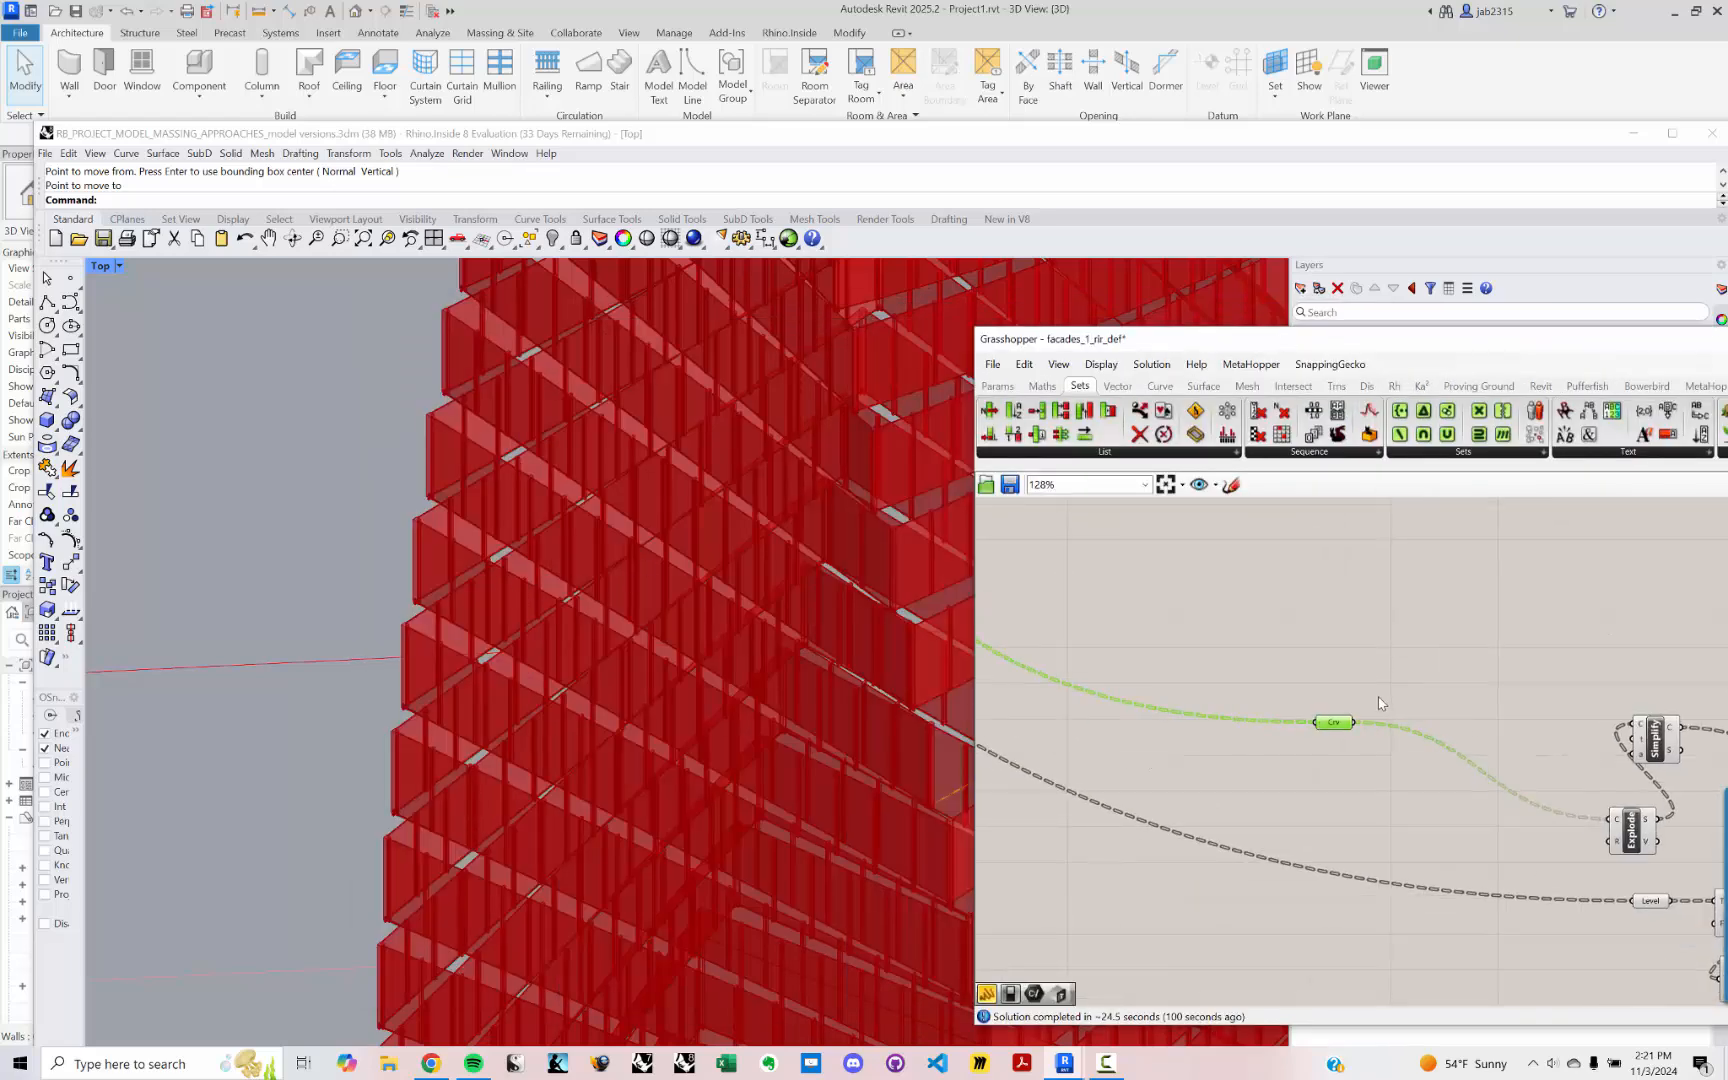
# Step: Review the Grasshopper definition from the blue component groups through to the C-Wall component
pyautogui.scroll(-6, 1433, 770)
pyautogui.scroll(3, 1433, 770)
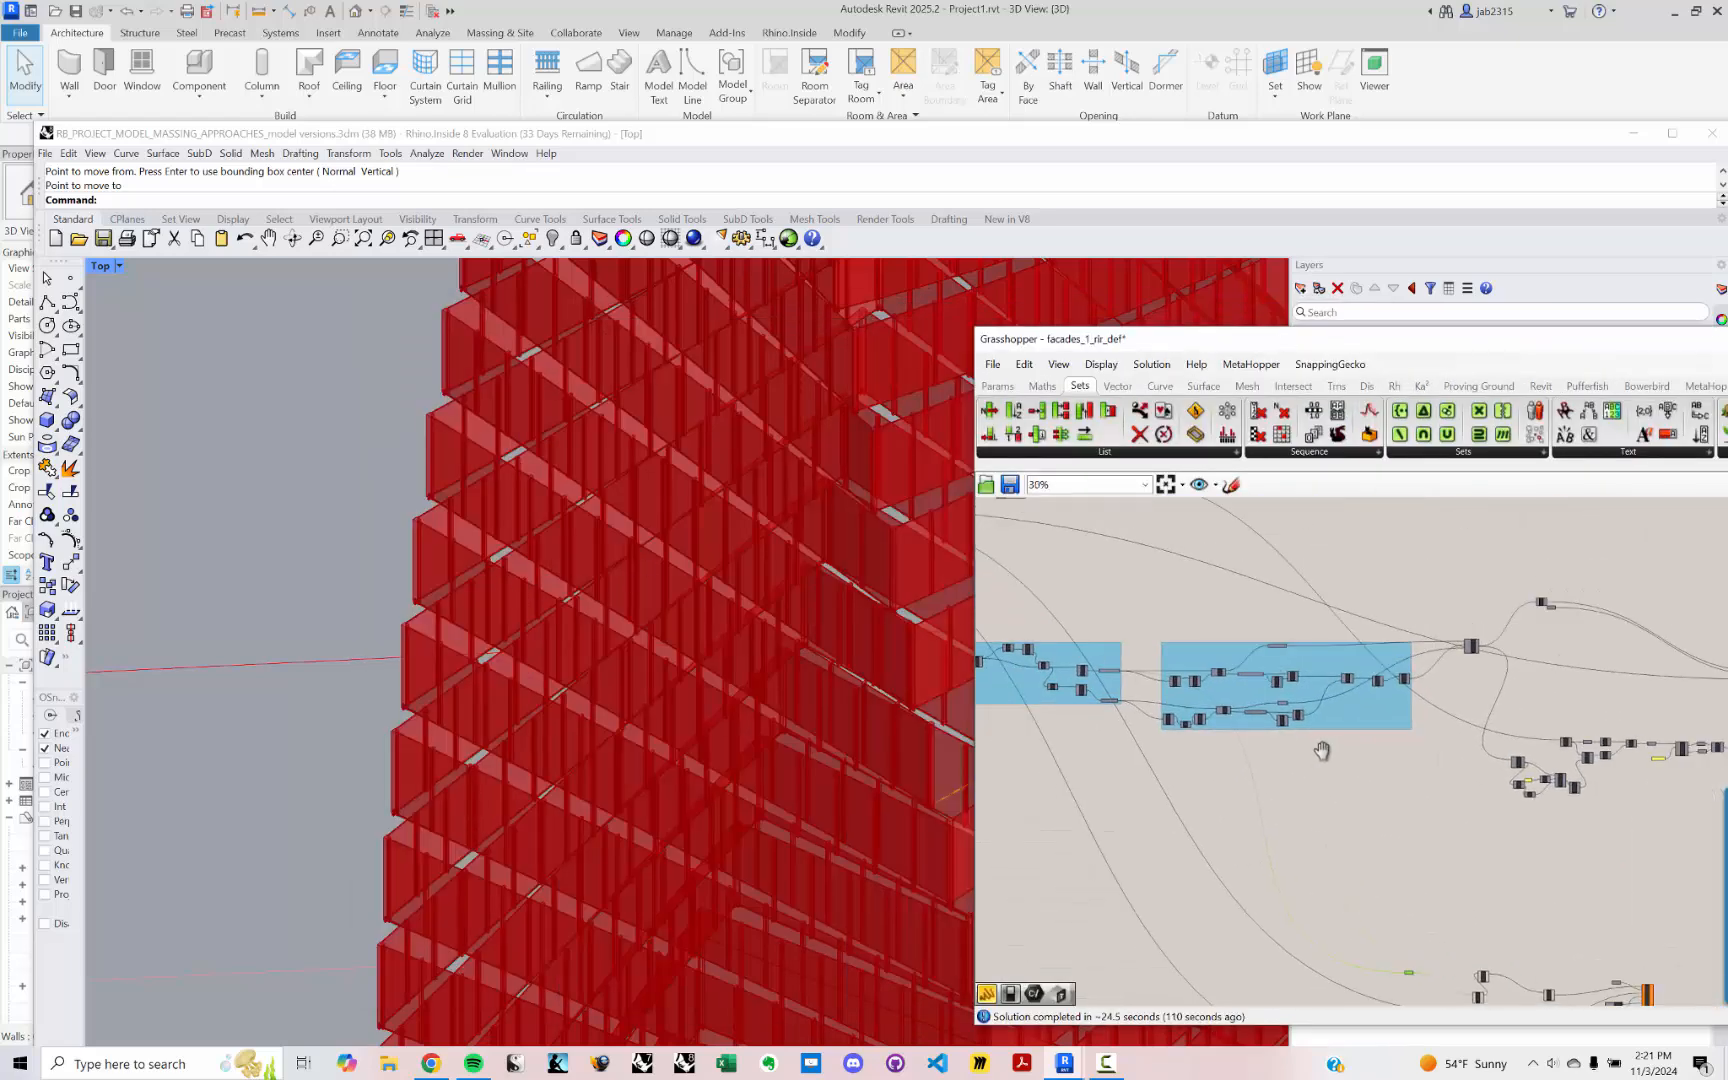
pyautogui.moveTo(1565, 748); pyautogui.dragTo(1226, 733, button='right')
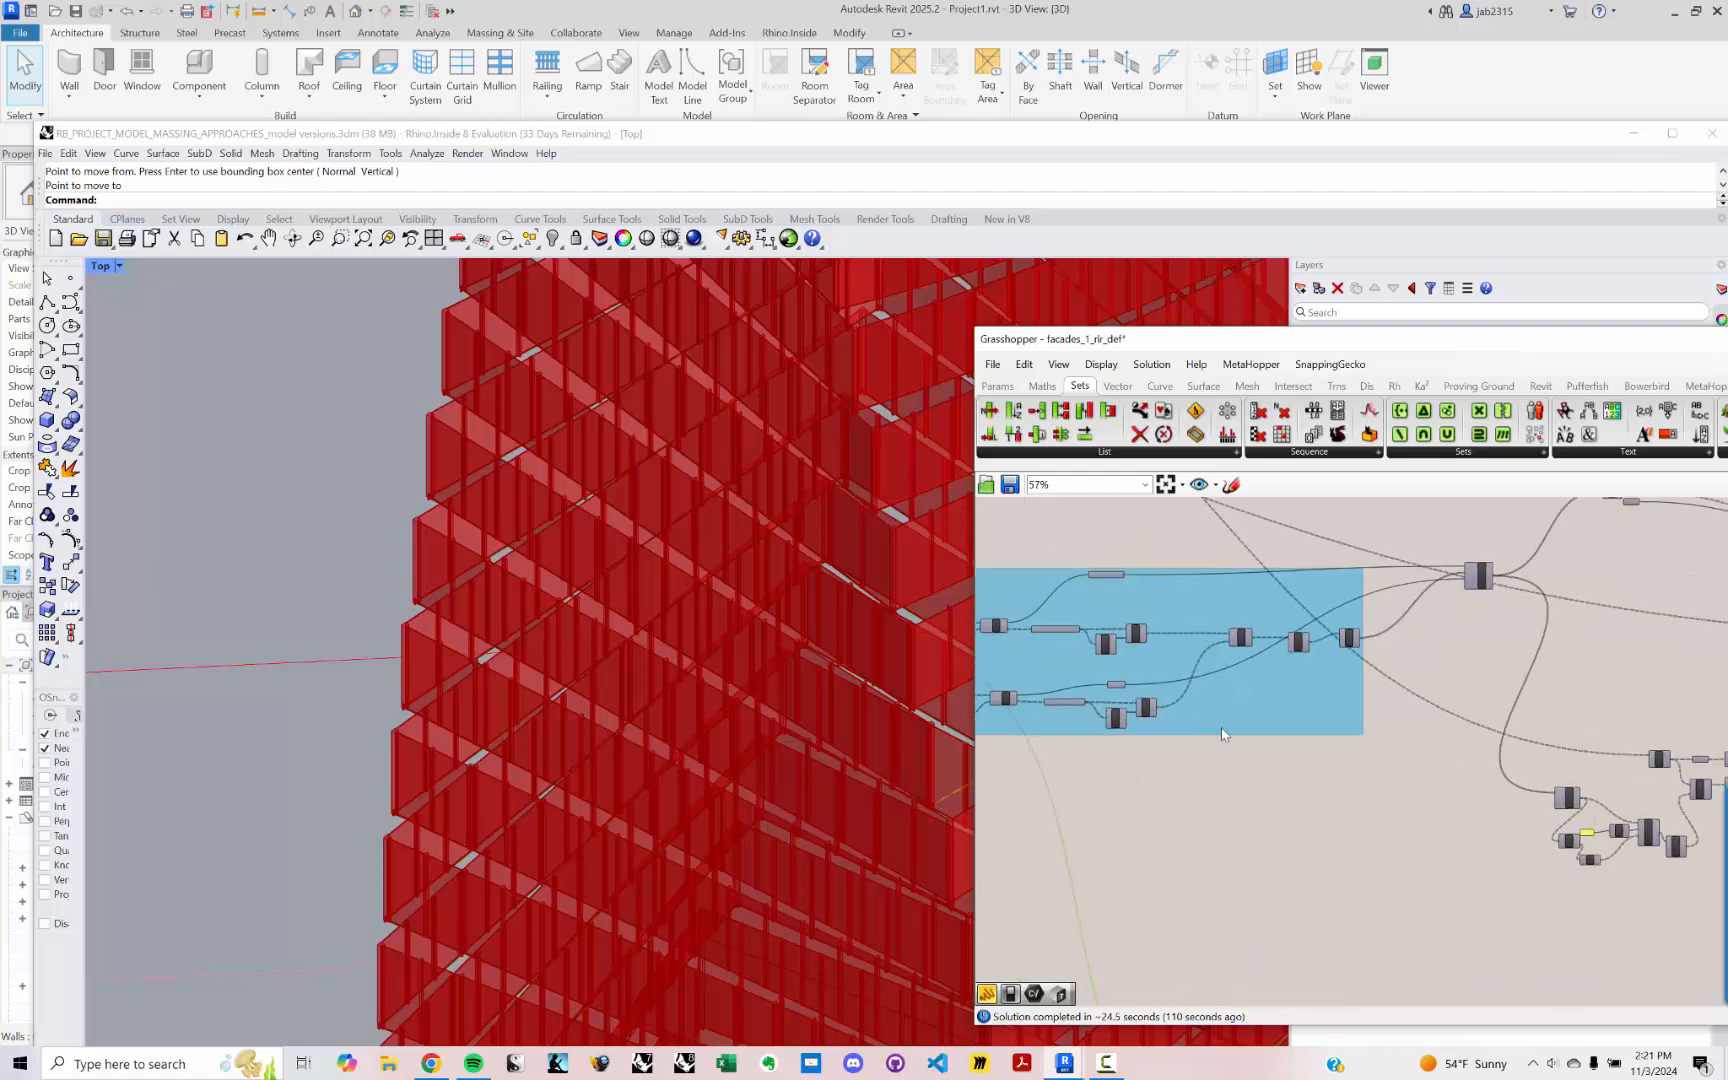
pyautogui.scroll(-4, 1228, 733)
pyautogui.moveTo(1543, 880); pyautogui.dragTo(1180, 625, button='right')
pyautogui.scroll(2, 1190, 780)
pyautogui.moveTo(1188, 777); pyautogui.dragTo(1404, 797, button='right')
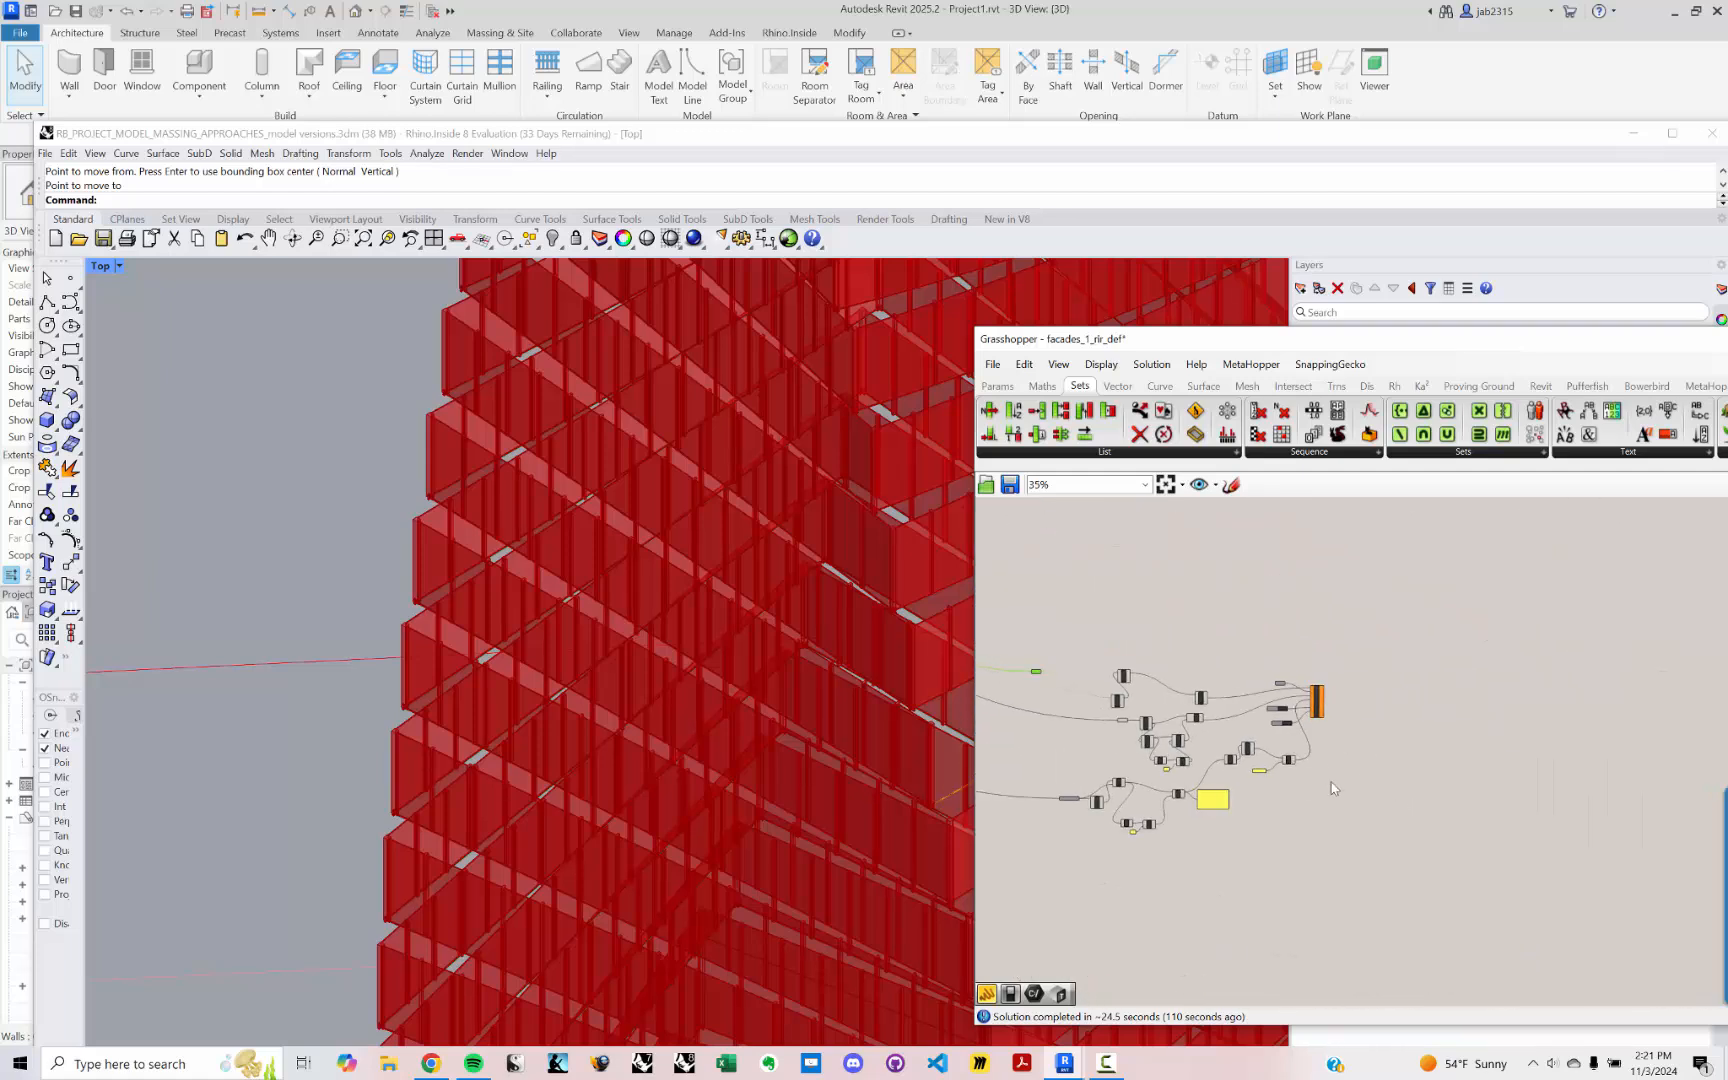